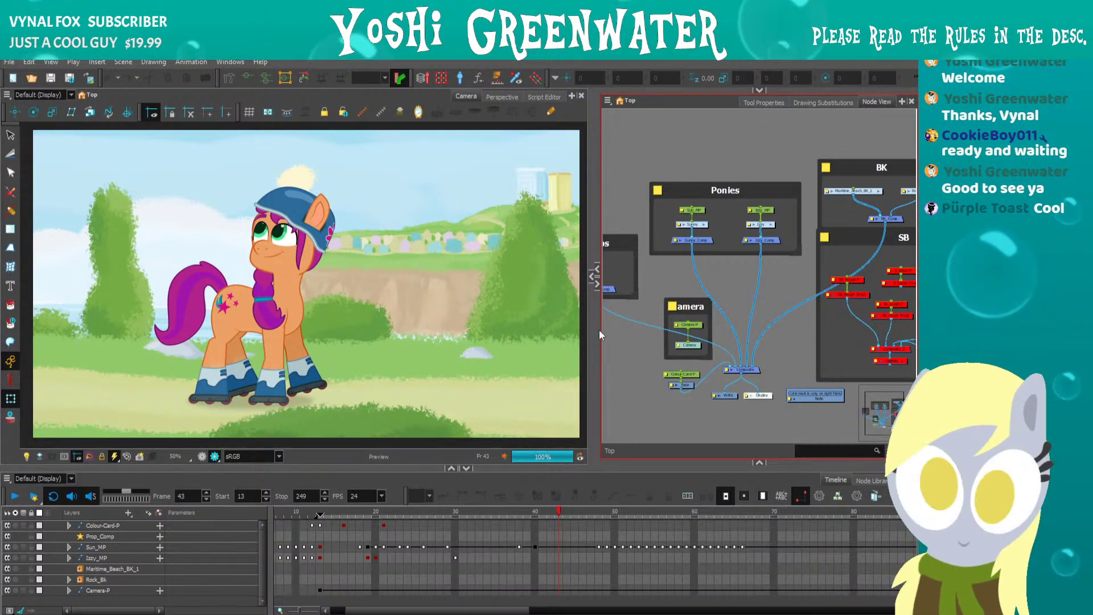
Widen the Camera view and switch it from render preview to the regular working display, with the orange pony in view.
{"action": "left_click_drag", "start_coordinate": [595, 329], "coordinate": [640, 329]}
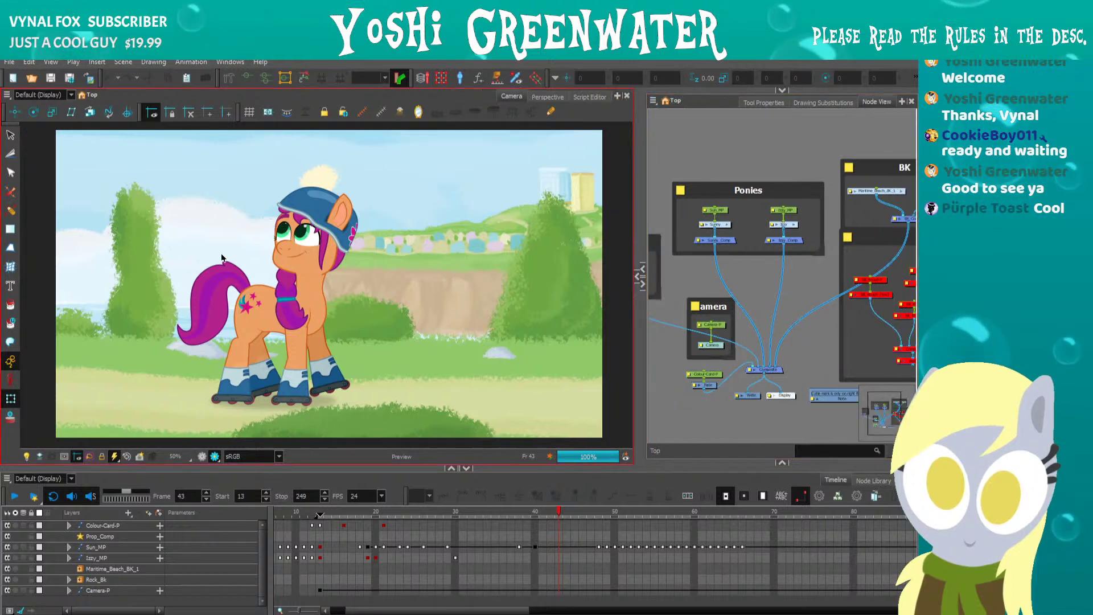
{"action": "left_click", "coordinate": [203, 456]}
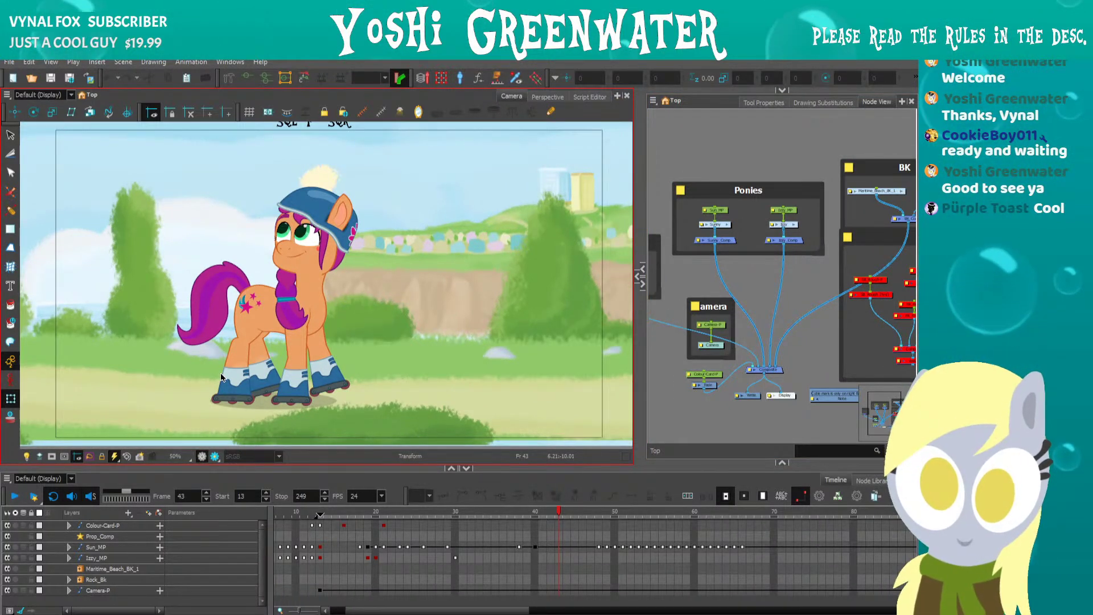
{"action": "key", "text": "space"}
{"action": "left_click_drag", "start_coordinate": [263, 176], "coordinate": [292, 174]}
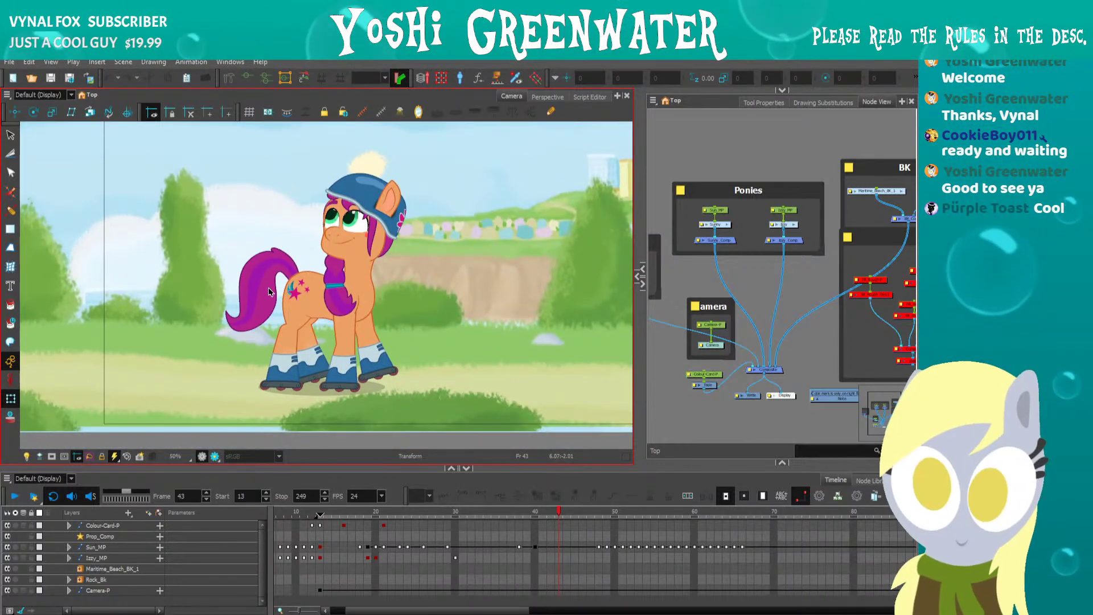
Play the animation from frame 13, go to frame 43 and give the timeline a little more height.
{"action": "left_click", "coordinate": [327, 510]}
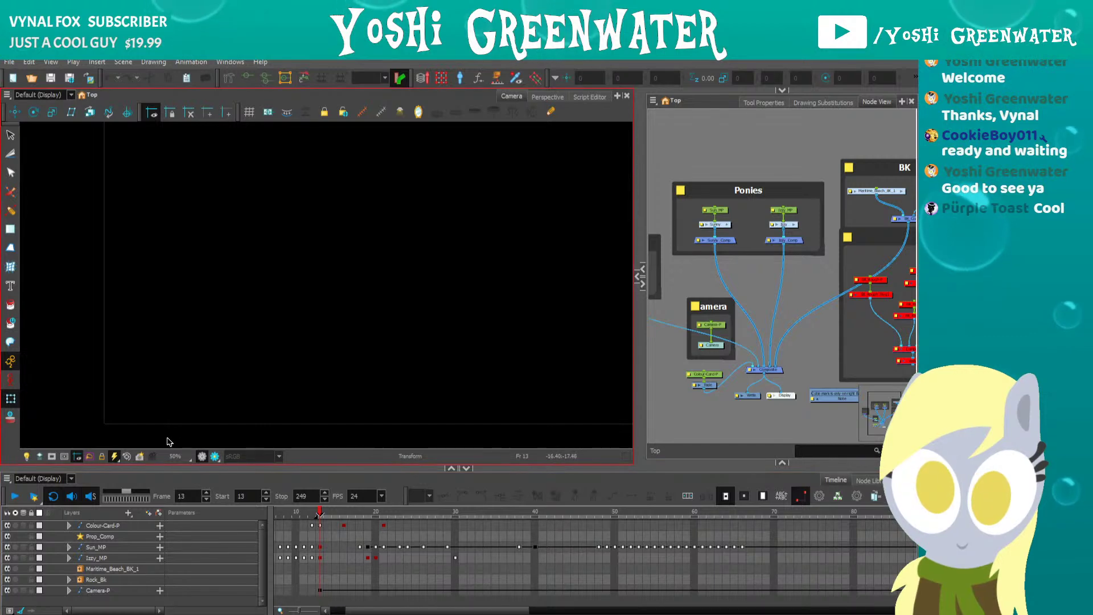
{"action": "key", "text": "space"}
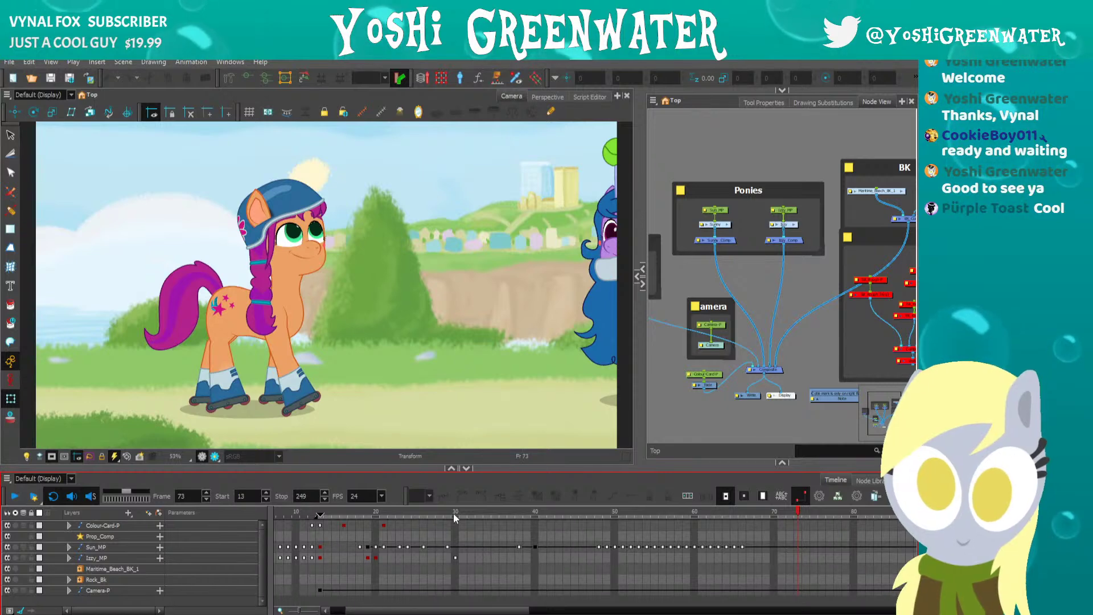
{"action": "left_click_drag", "start_coordinate": [478, 513], "coordinate": [557, 517]}
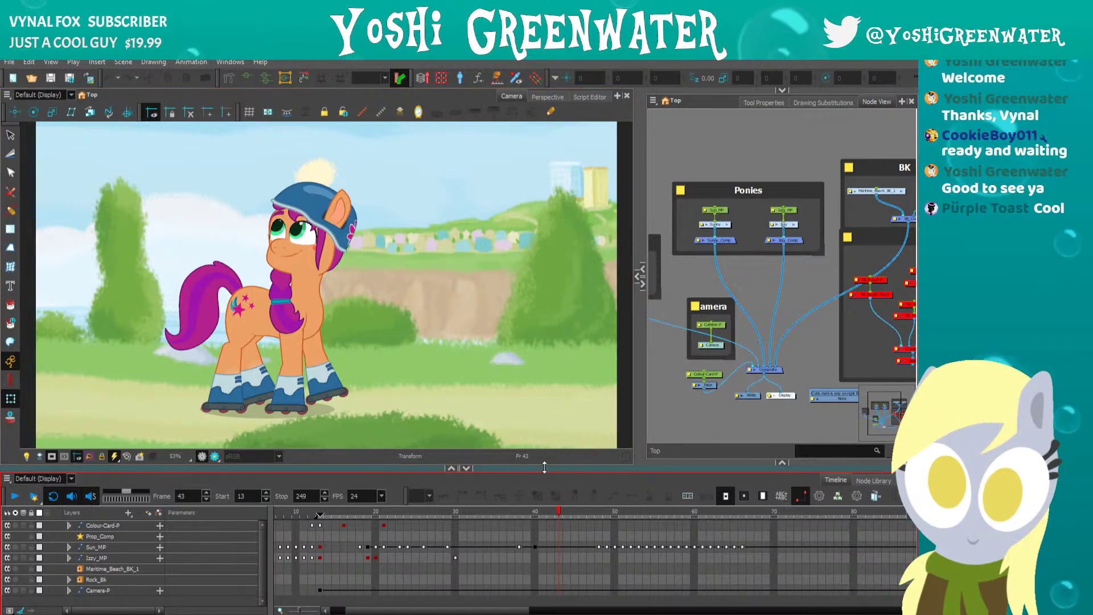
{"action": "left_click_drag", "start_coordinate": [489, 471], "coordinate": [512, 458]}
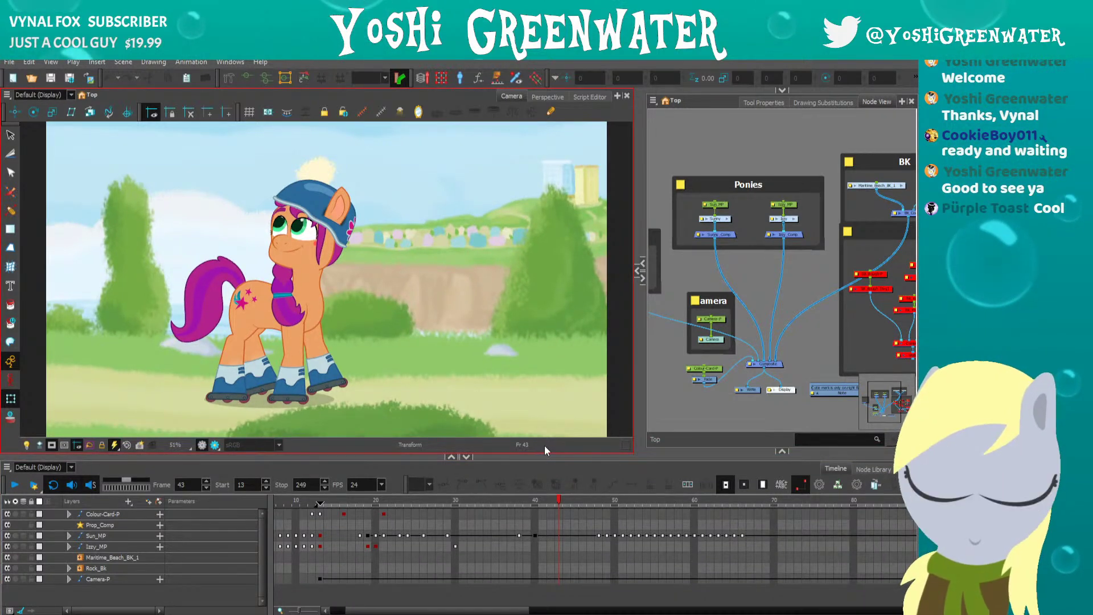
Open the SunHeadG_1 group inside Sunny, with a wider Node View, and locate the hair nodes.
{"action": "double_click", "coordinate": [714, 218]}
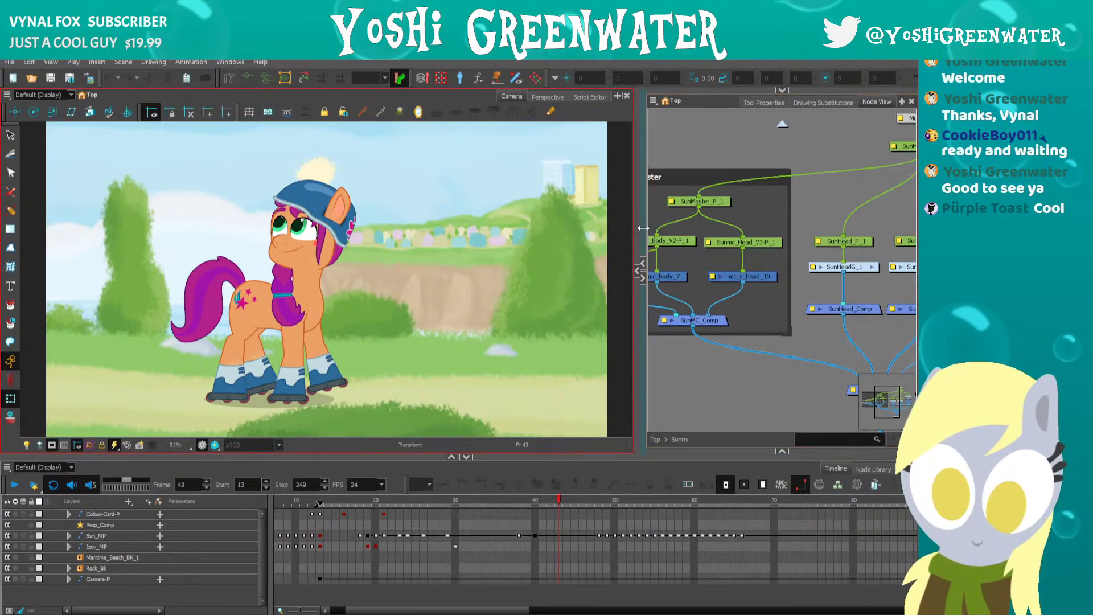
{"action": "left_click_drag", "start_coordinate": [643, 228], "coordinate": [512, 246]}
{"action": "left_click", "coordinate": [665, 301]}
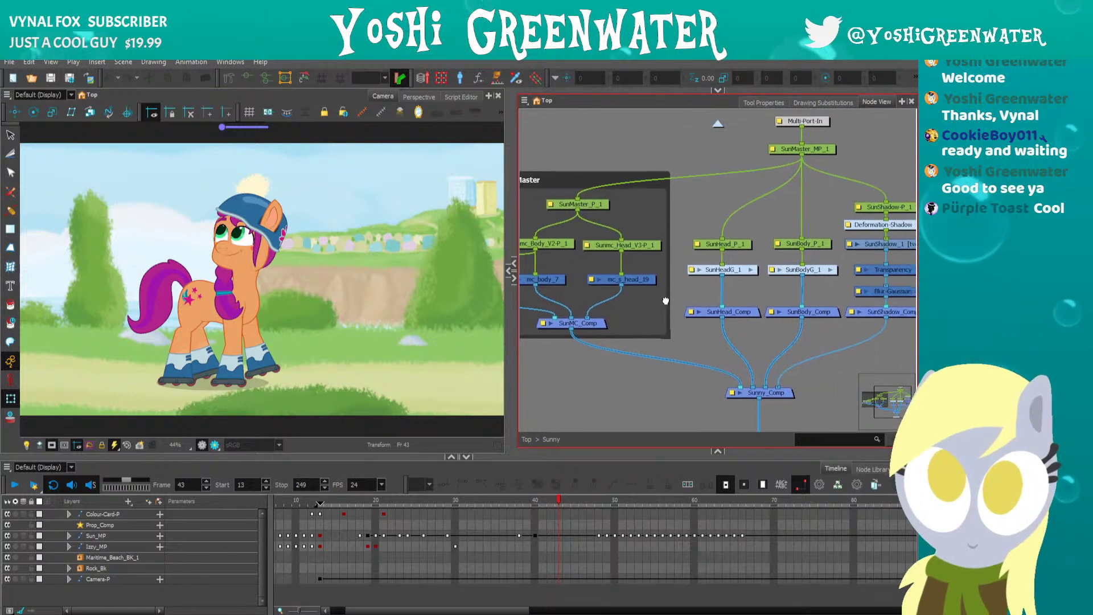
{"action": "double_click", "coordinate": [720, 269]}
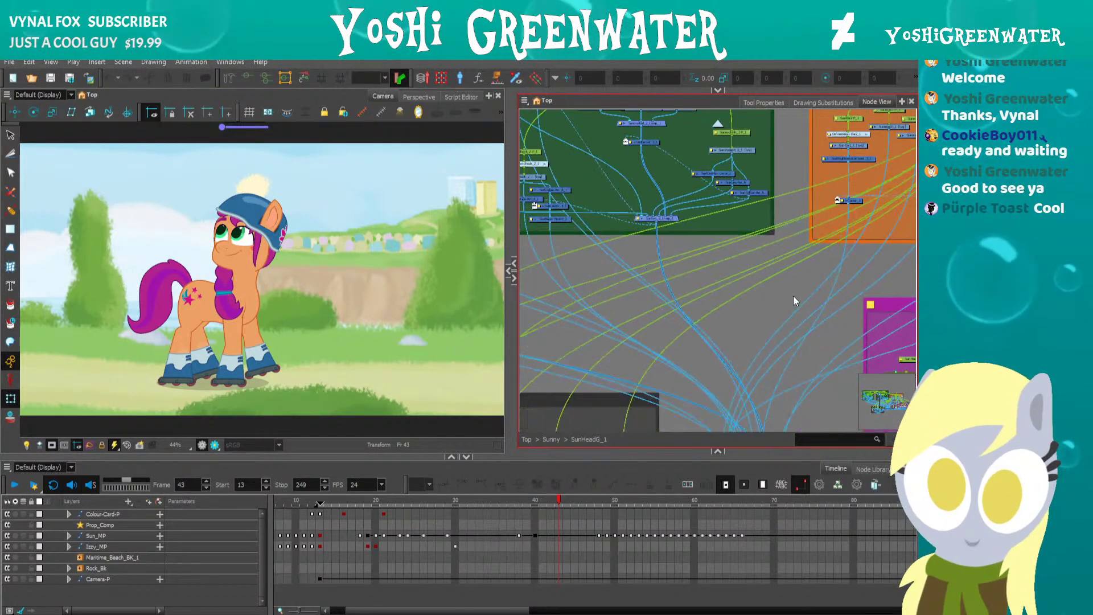
{"action": "scroll", "coordinate": [793, 296], "scroll_direction": "down", "scroll_amount": 5}
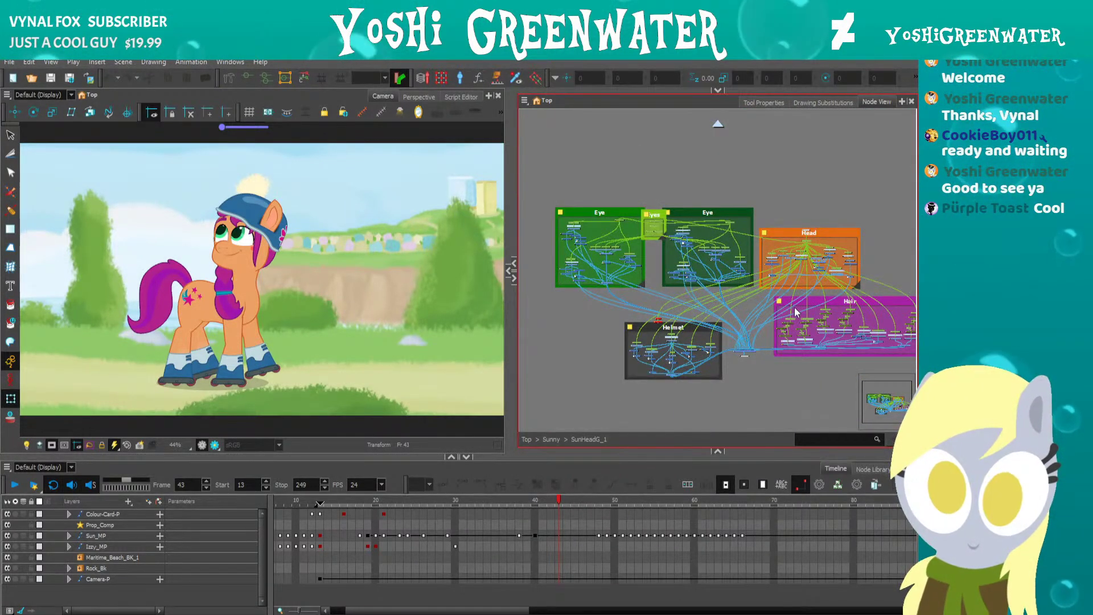
{"action": "scroll", "coordinate": [750, 316], "scroll_direction": "up", "scroll_amount": 6}
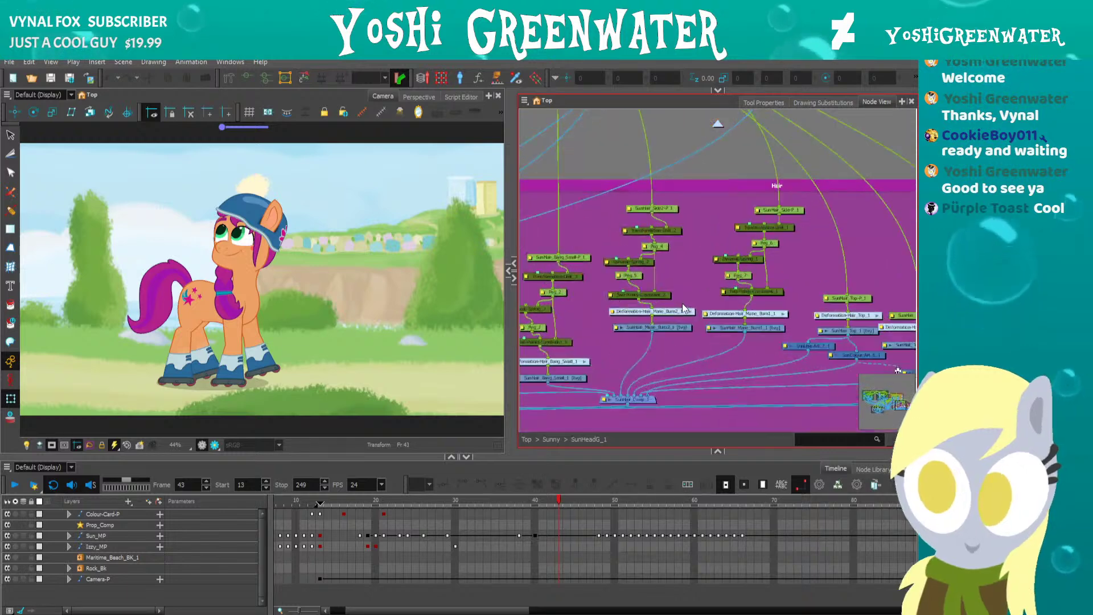
{"action": "left_click_drag", "start_coordinate": [708, 275], "coordinate": [623, 285]}
Reveal the Layer Properties and select the SunHair_Ponytail-P_1 peg in the Hair group.
{"action": "left_click", "coordinate": [509, 273]}
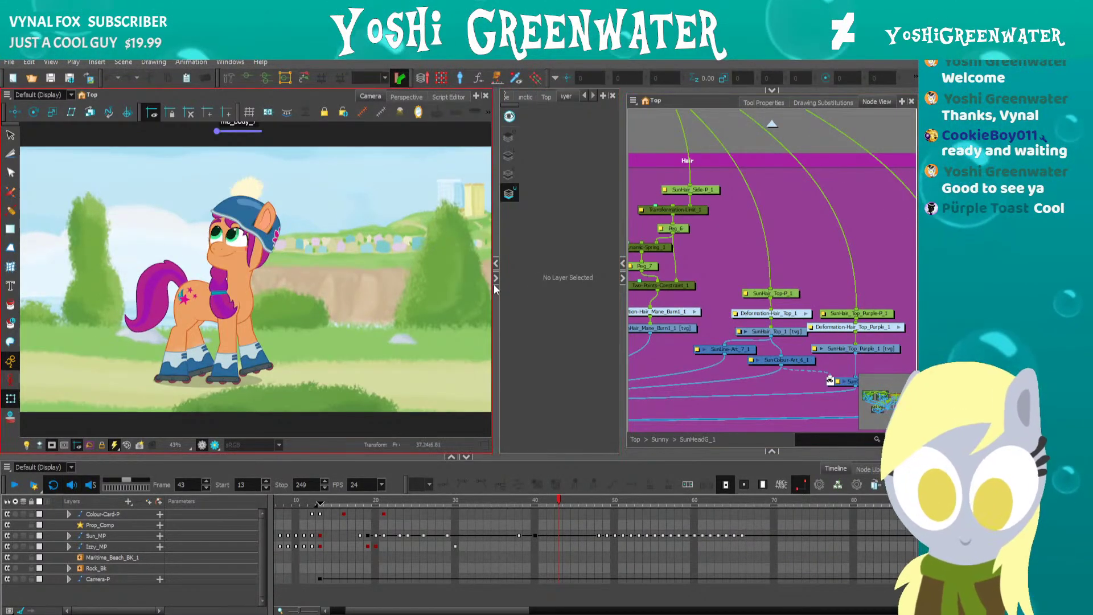
{"action": "left_click_drag", "start_coordinate": [494, 289], "coordinate": [448, 289]}
{"action": "left_click_drag", "start_coordinate": [781, 280], "coordinate": [623, 189]}
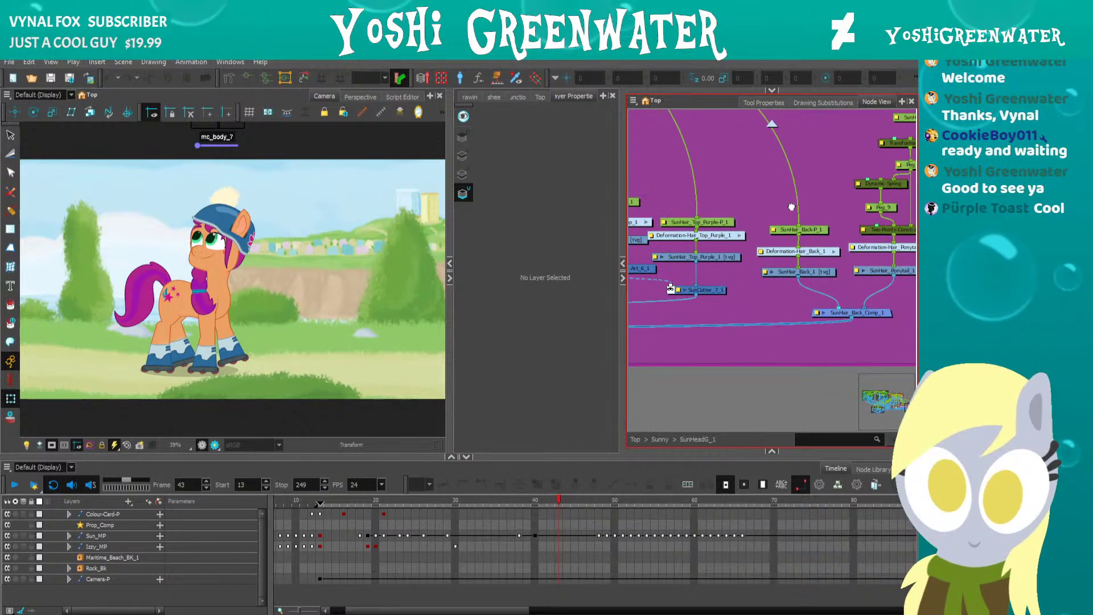
{"action": "left_click_drag", "start_coordinate": [791, 207], "coordinate": [589, 249]}
{"action": "left_click", "coordinate": [814, 160]}
{"action": "scroll", "coordinate": [161, 302], "scroll_direction": "up", "scroll_amount": 2}
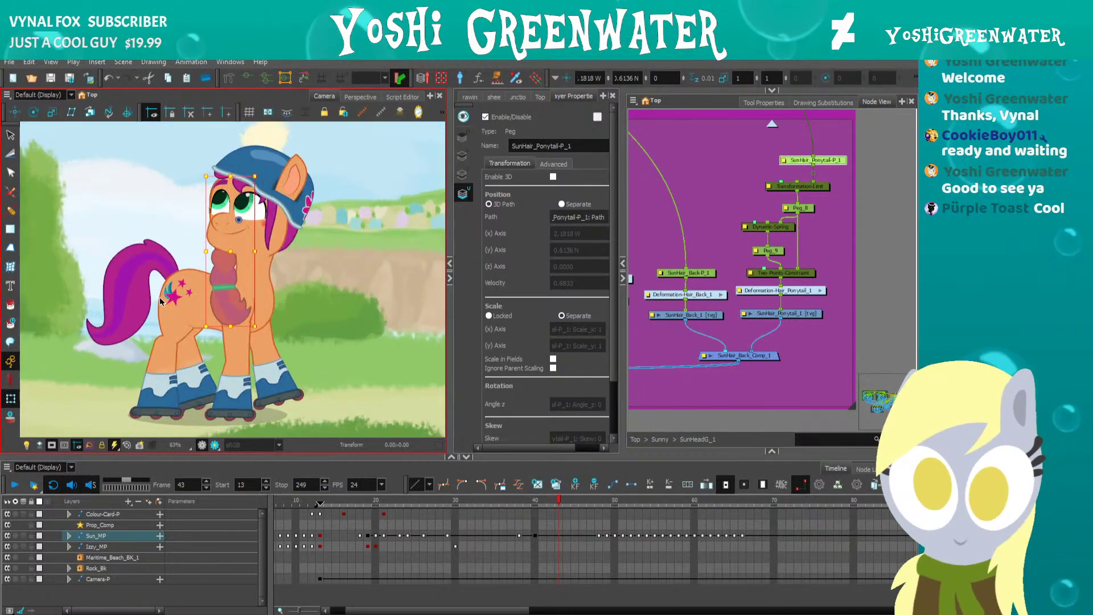
Examine the ponytail's movement frame by frame from frame 40 onward.
{"action": "left_click", "coordinate": [448, 501]}
{"action": "left_click_drag", "start_coordinate": [35, 319], "coordinate": [130, 314]}
{"action": "left_click_drag", "start_coordinate": [449, 501], "coordinate": [615, 500]}
{"action": "left_click_drag", "start_coordinate": [510, 498], "coordinate": [535, 500]}
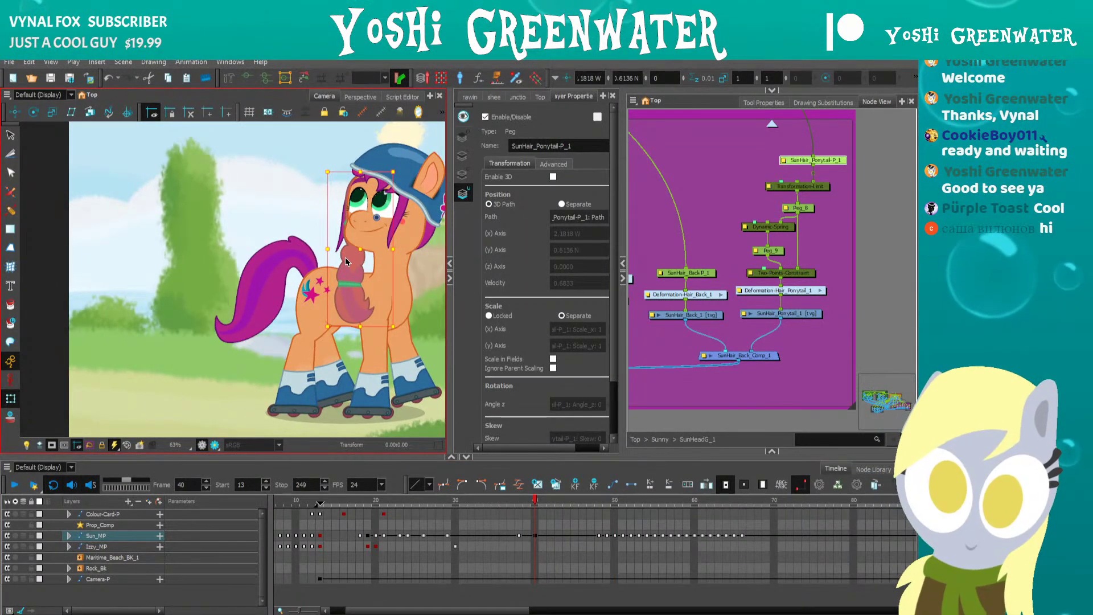
{"action": "key", "text": "period"}
{"action": "key", "text": "period"}
{"action": "key", "text": "period"}
{"action": "key", "text": "period"}
{"action": "key", "text": "period"}
{"action": "key", "text": "period"}
{"action": "key", "text": "period"}
{"action": "key", "text": "period"}
{"action": "key", "text": "period"}
{"action": "key", "text": "period"}
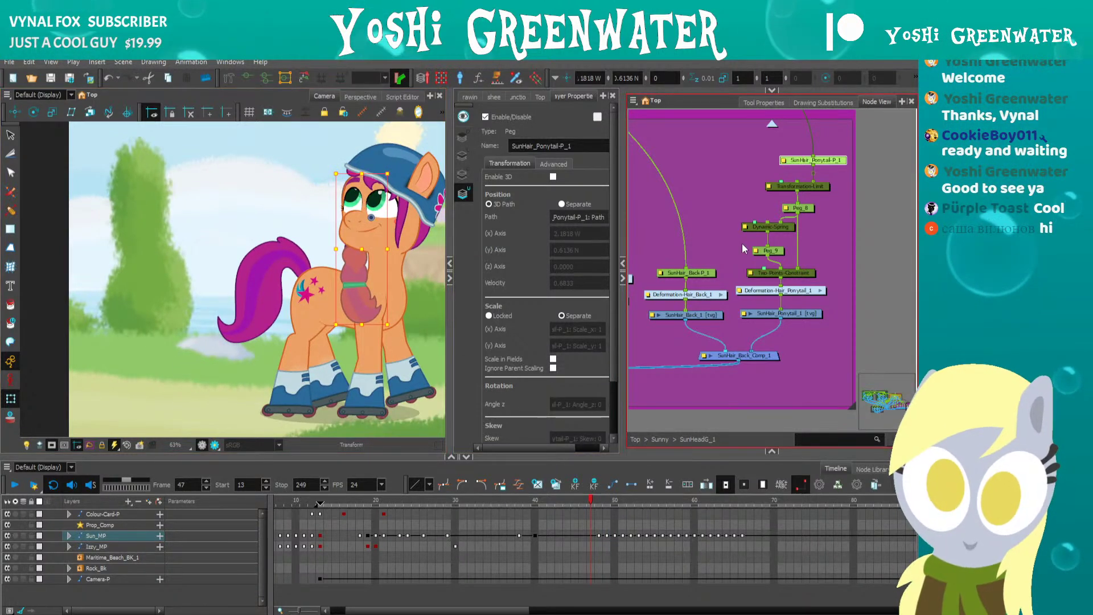
Show the full Layer Properties of the ponytail's Dynamic-Spring node, keeping the pony in the Camera view.
{"action": "left_click", "coordinate": [770, 227]}
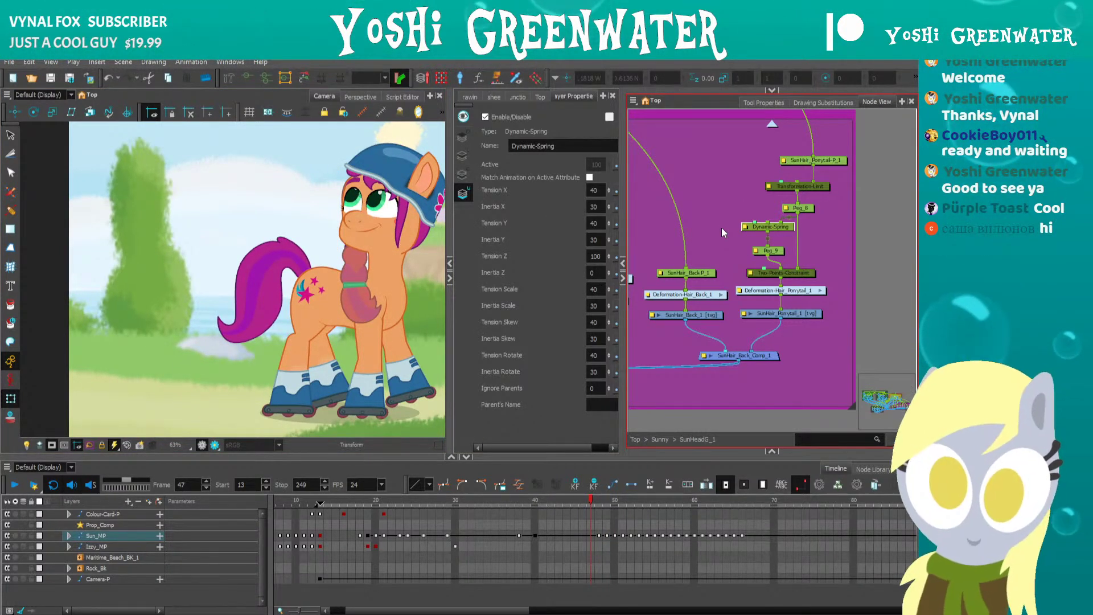
{"action": "left_click_drag", "start_coordinate": [450, 244], "coordinate": [426, 245]}
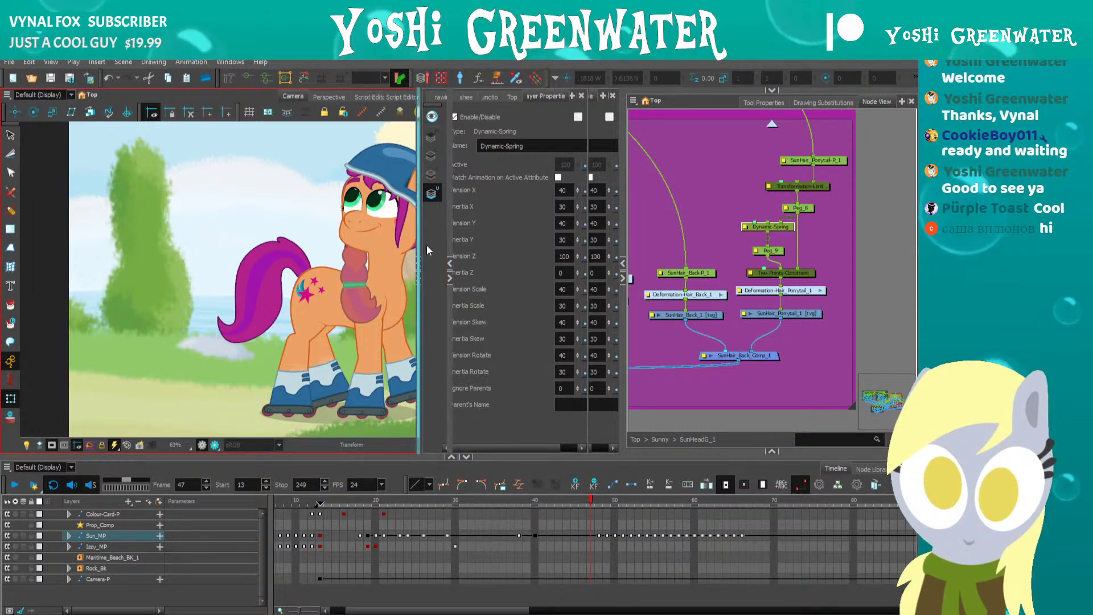
{"action": "left_click_drag", "start_coordinate": [534, 458], "coordinate": [534, 464]}
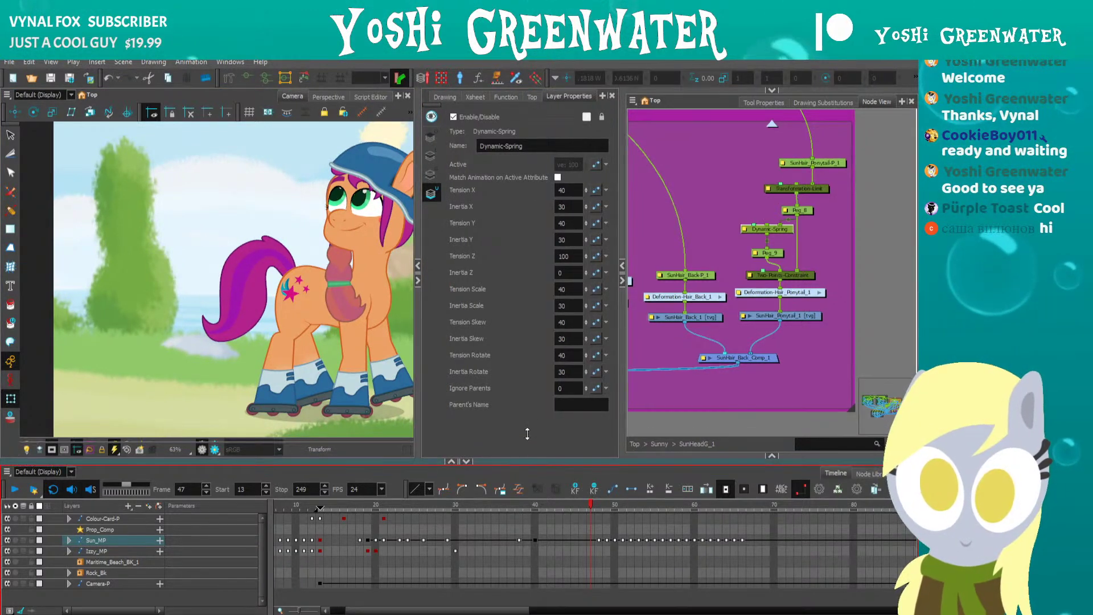
{"action": "left_click_drag", "start_coordinate": [337, 308], "coordinate": [314, 302]}
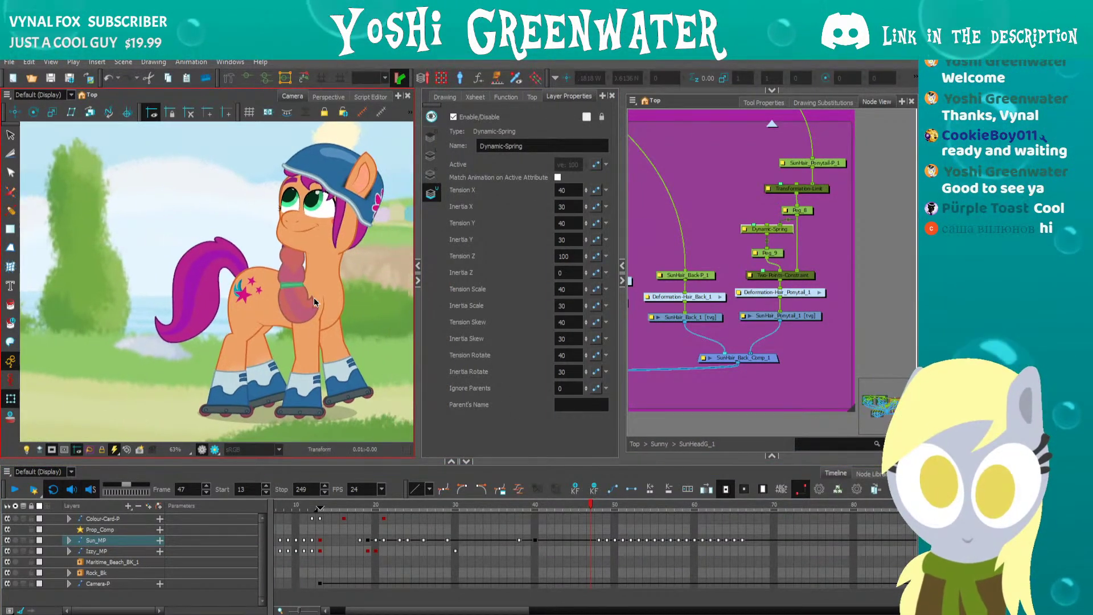
Examine how the ponytail swings through the head turn from frame 48 onward.
{"action": "left_click_drag", "start_coordinate": [513, 507], "coordinate": [598, 507]}
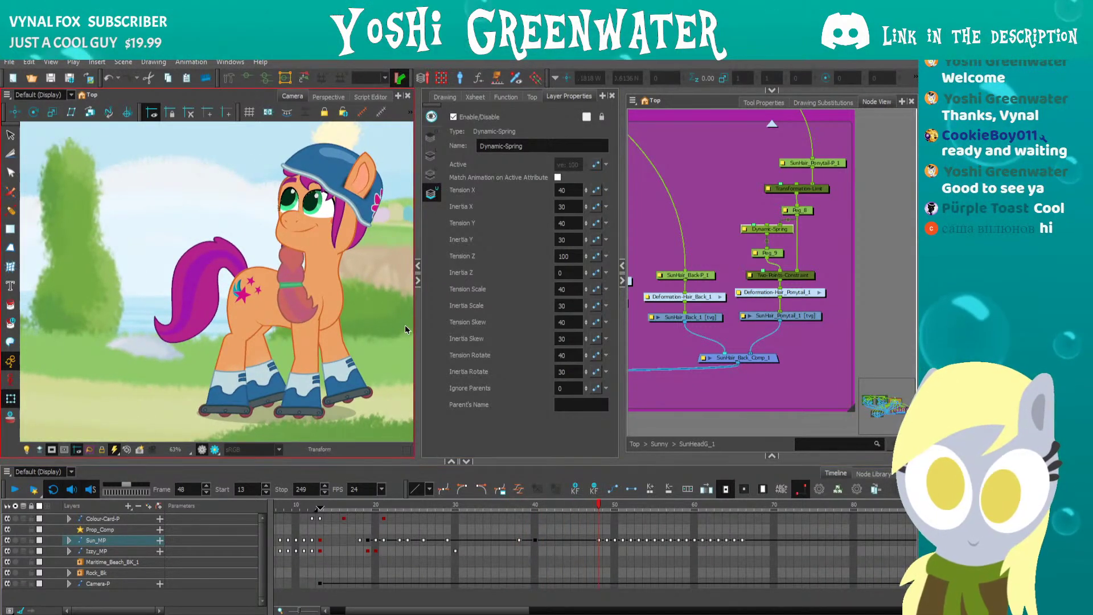
{"action": "left_click_drag", "start_coordinate": [488, 610], "coordinate": [520, 610]}
{"action": "key", "text": "period"}
{"action": "key", "text": "period"}
{"action": "key", "text": "period"}
{"action": "key", "text": "period"}
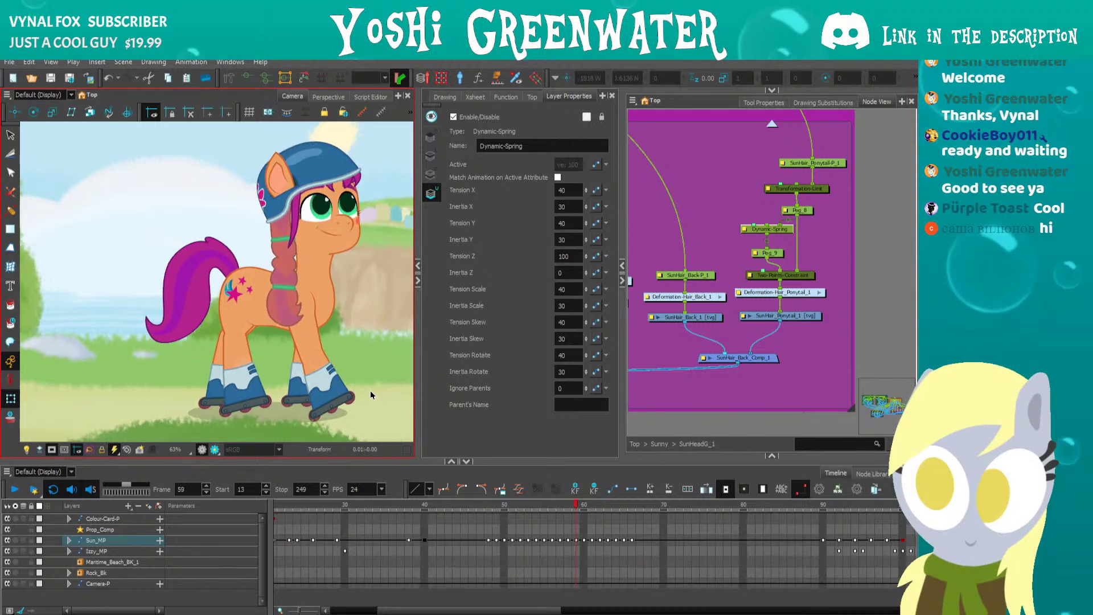
{"action": "left_click", "coordinate": [480, 506]}
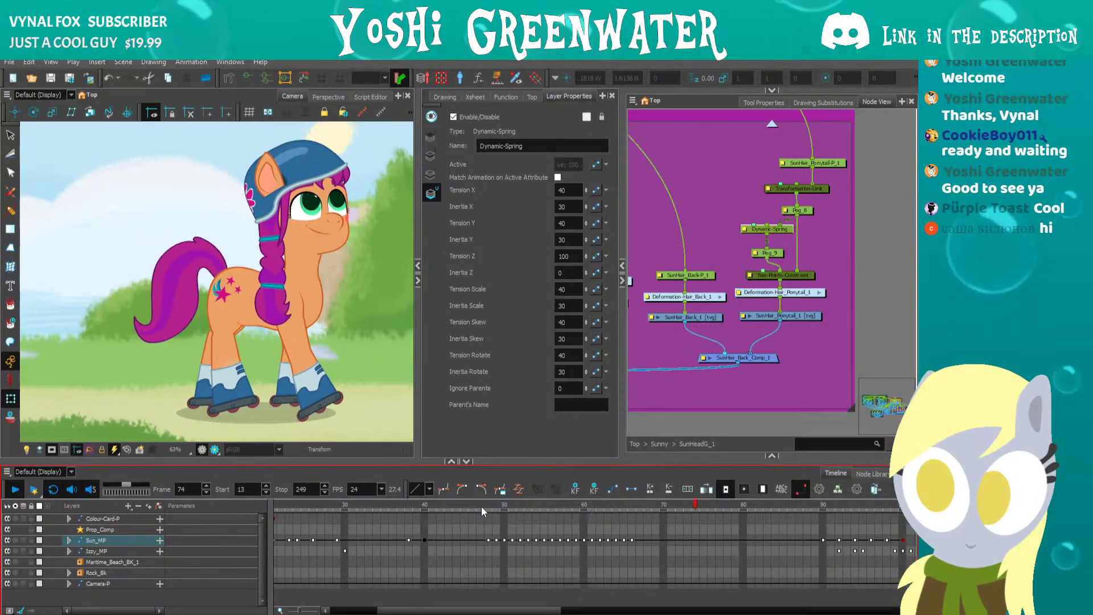
{"action": "left_click_drag", "start_coordinate": [418, 438], "coordinate": [439, 438]}
{"action": "left_click_drag", "start_coordinate": [476, 609], "coordinate": [492, 610]}
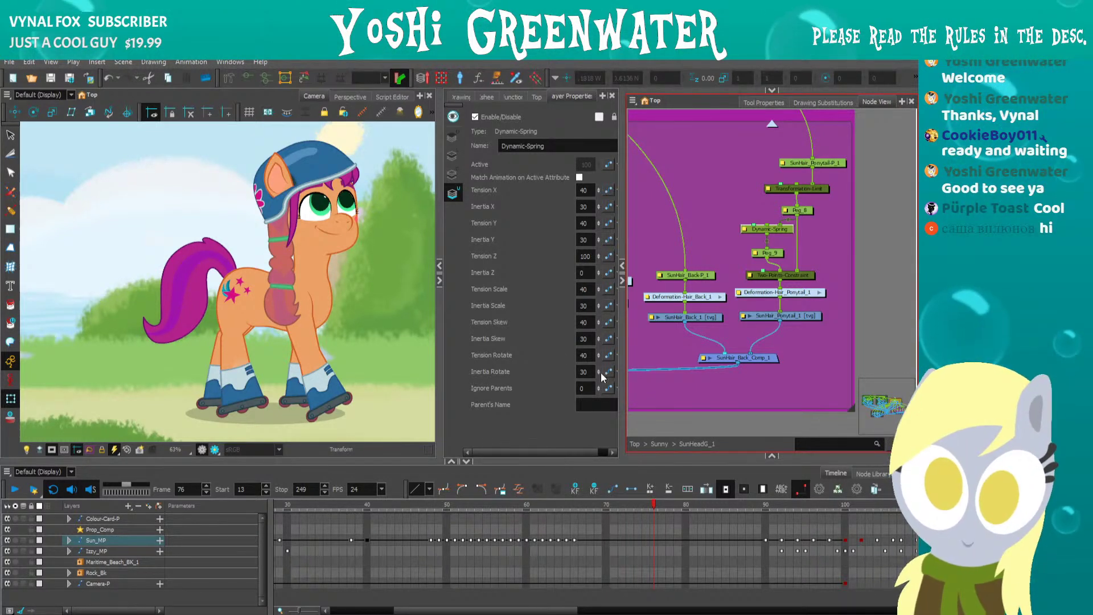
Deselect the Dynamic-Spring node and collapse the Layer Properties pane to enlarge the Camera view.
{"action": "left_click", "coordinate": [172, 295]}
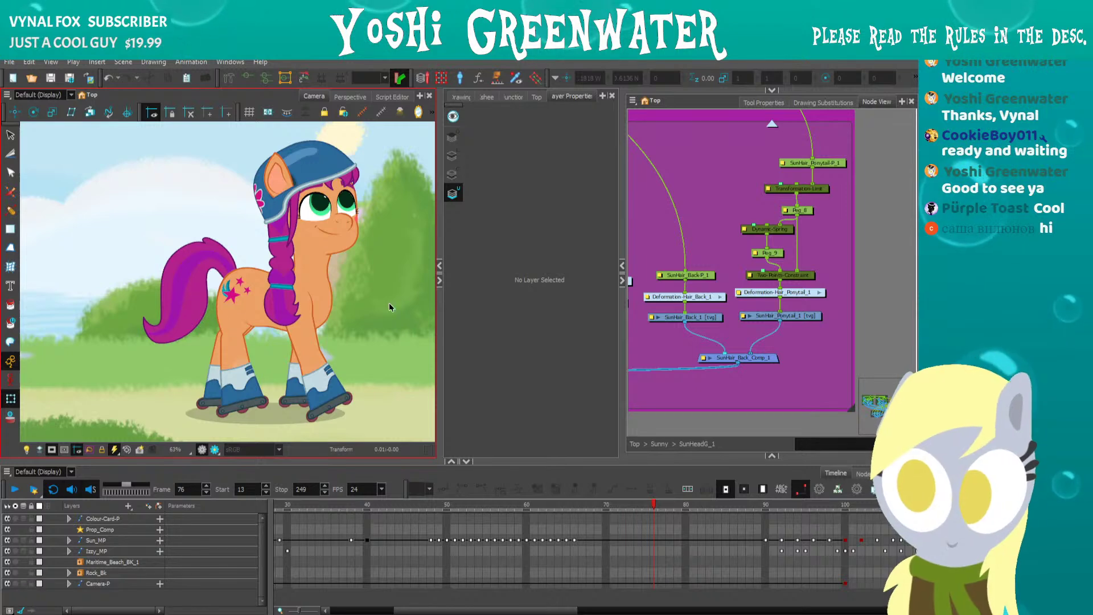
{"action": "left_click", "coordinate": [438, 279]}
{"action": "key", "text": "shift+m"}
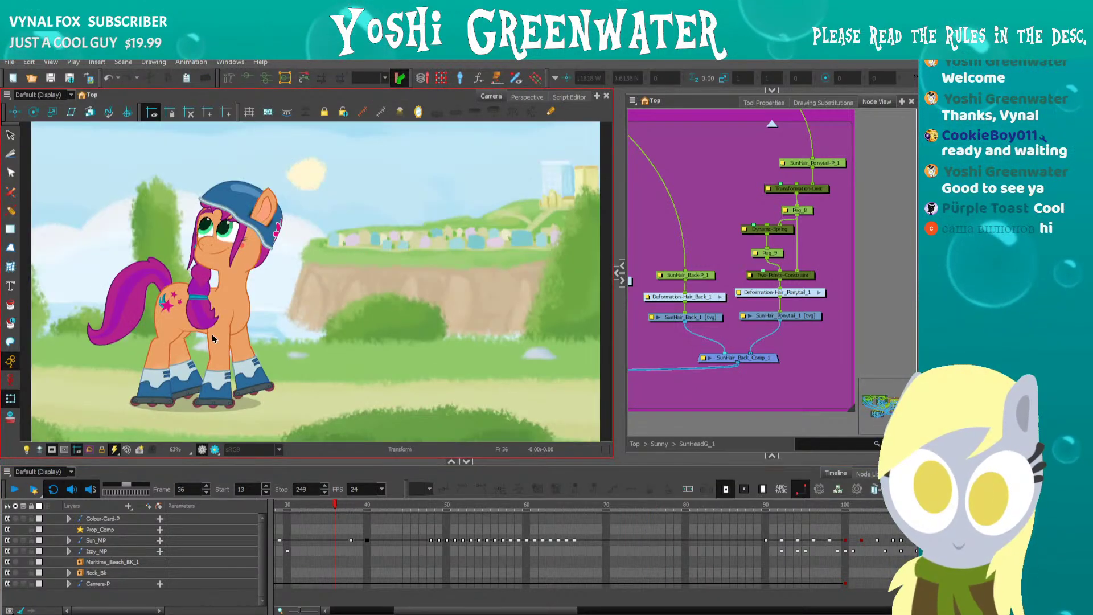
Play the scene from frame 36, then examine both ponies frame by frame from frame 115 to 126.
{"action": "key", "text": "shift+Return"}
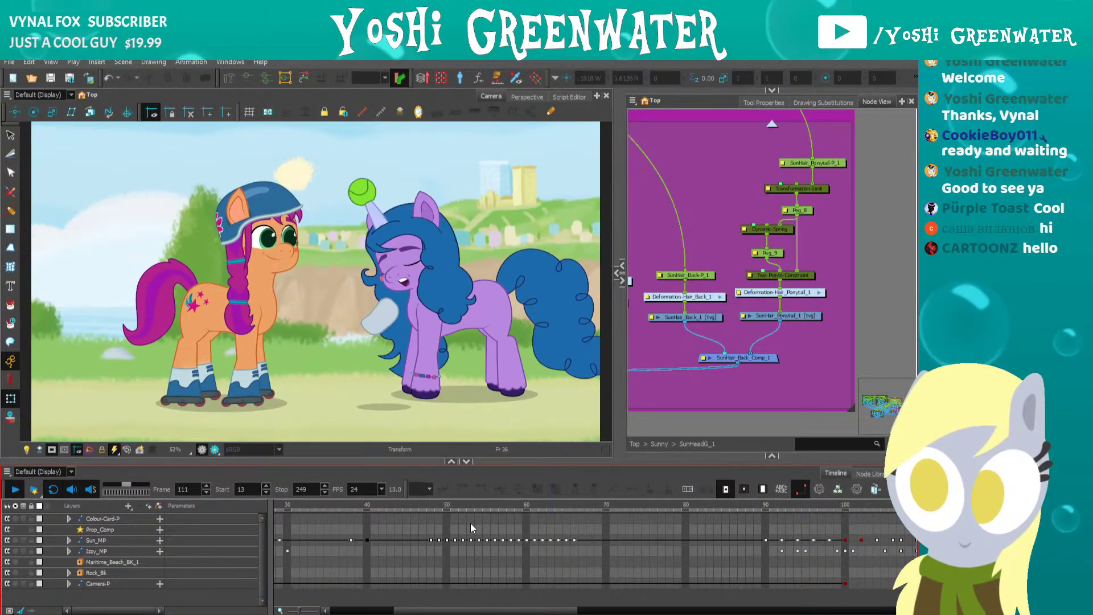
{"action": "key", "text": "shift+Return"}
{"action": "left_click_drag", "start_coordinate": [534, 610], "coordinate": [553, 609]}
{"action": "left_click_drag", "start_coordinate": [395, 505], "coordinate": [466, 503]}
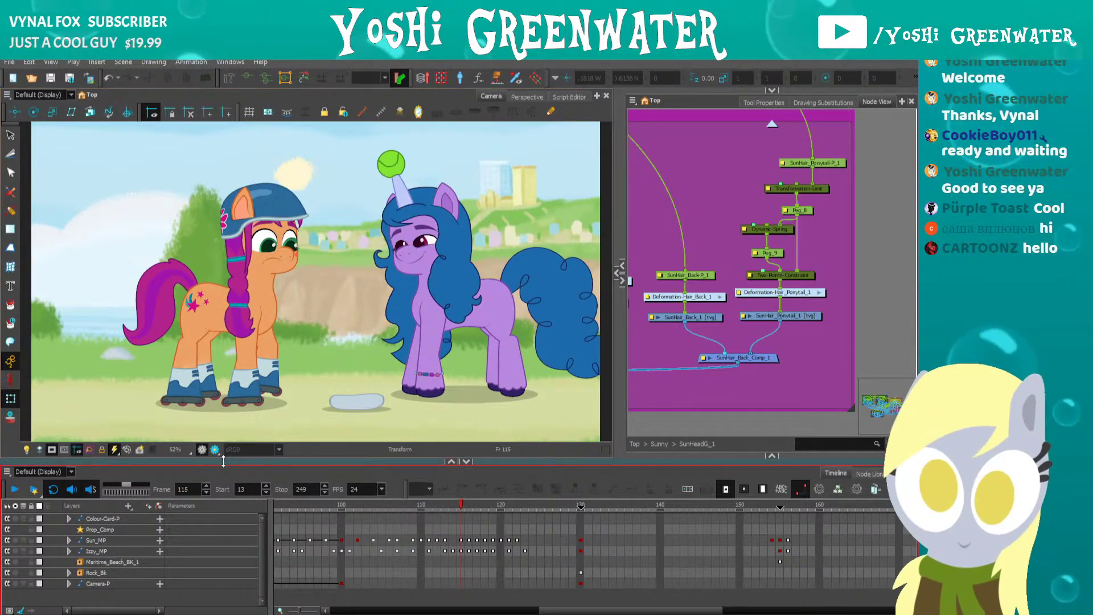
{"action": "left_click_drag", "start_coordinate": [216, 460], "coordinate": [217, 454]}
{"action": "key", "text": "period"}
{"action": "key", "text": "period"}
{"action": "key", "text": "period"}
{"action": "key", "text": "period"}
{"action": "key", "text": "period"}
{"action": "key", "text": "period"}
{"action": "key", "text": "period"}
{"action": "key", "text": "period"}
{"action": "key", "text": "period"}
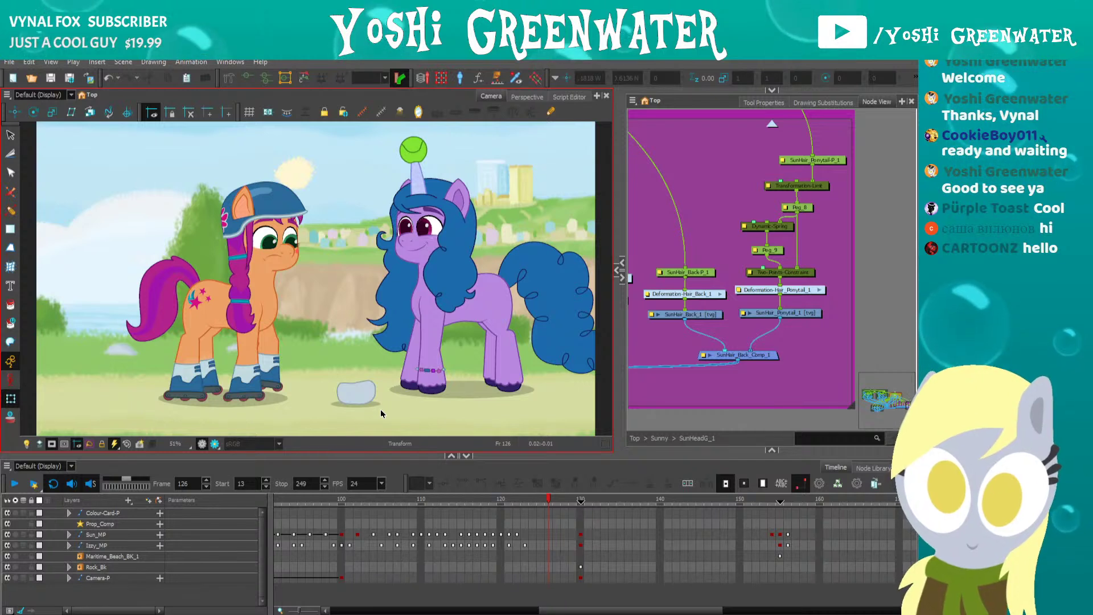
Return the Node View to the Top level and bring the BK backdrop with the background nodes into view.
{"action": "left_click", "coordinate": [827, 368]}
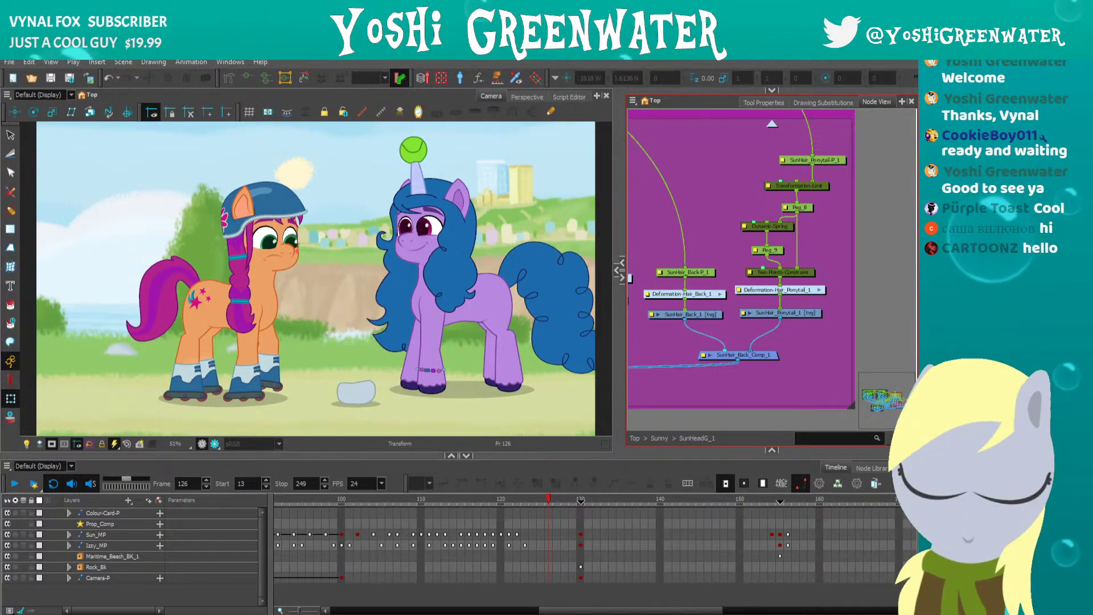
{"action": "left_click", "coordinate": [773, 126]}
{"action": "left_click_drag", "start_coordinate": [749, 133], "coordinate": [587, 131]}
{"action": "left_click", "coordinate": [772, 124]}
{"action": "left_click_drag", "start_coordinate": [724, 134], "coordinate": [561, 143]}
{"action": "left_click_drag", "start_coordinate": [696, 197], "coordinate": [762, 186]}
{"action": "scroll", "coordinate": [757, 191], "scroll_direction": "up", "scroll_amount": 3}
{"action": "scroll", "coordinate": [732, 211], "scroll_direction": "up", "scroll_amount": 1}
Disable the BK_Comp composite to hide the background.
{"action": "left_click", "coordinate": [738, 214]}
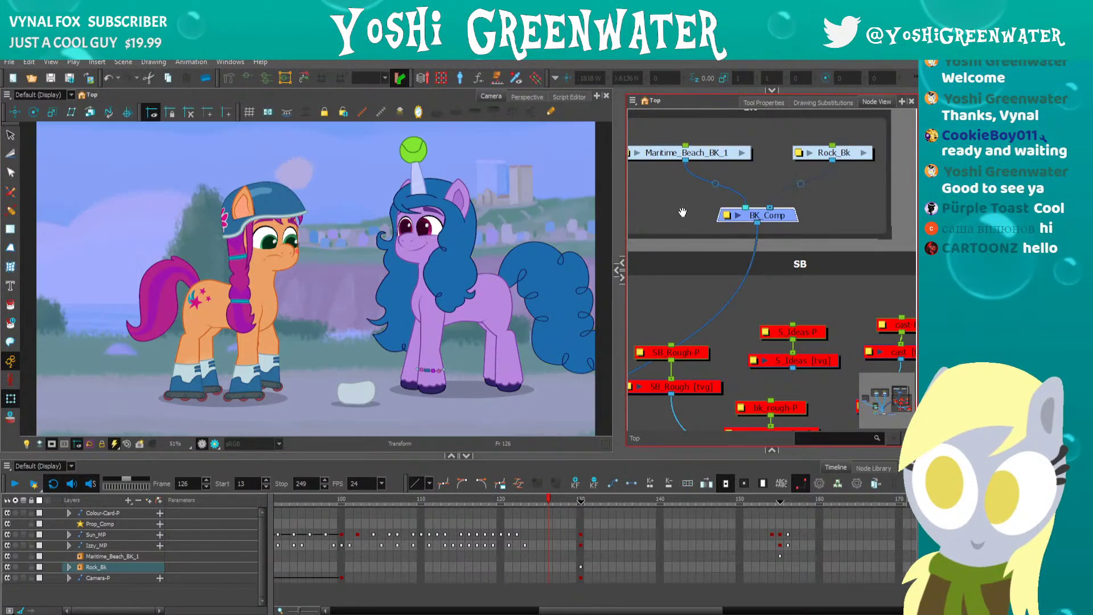
{"action": "left_click_drag", "start_coordinate": [678, 203], "coordinate": [712, 270]}
{"action": "key", "text": "d"}
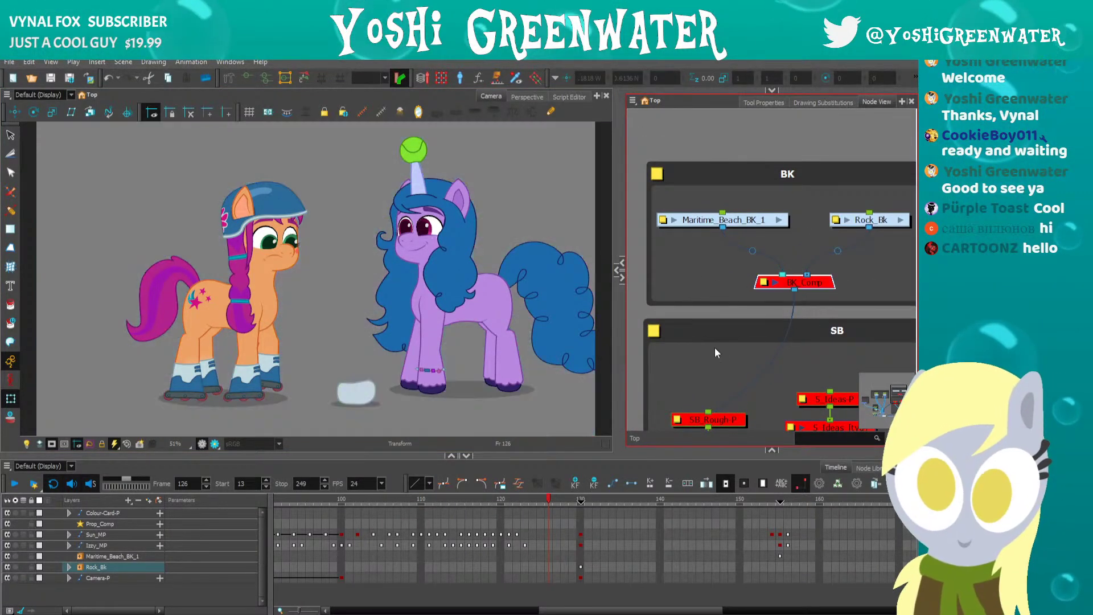
Play back the animation of both ponies without the background, starting from an earlier frame.
{"action": "left_click_drag", "start_coordinate": [395, 499], "coordinate": [259, 501]}
{"action": "key", "text": "Return"}
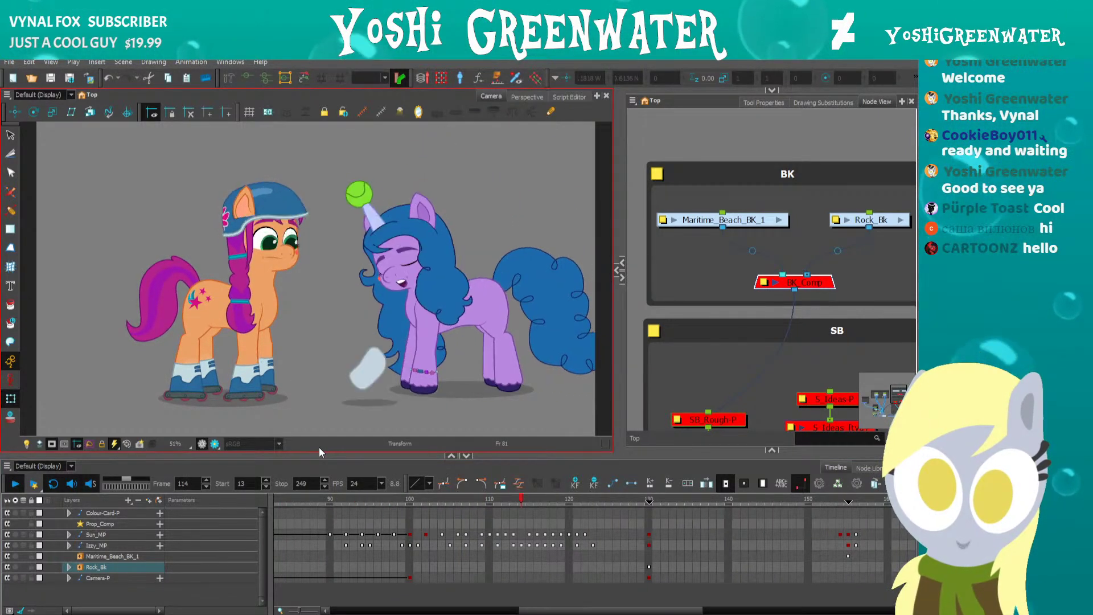
{"action": "key", "text": "Return"}
Go to frame 124 and re-enable the BK_Comp composite to restore the background.
{"action": "left_click_drag", "start_coordinate": [439, 502], "coordinate": [590, 505]}
{"action": "left_click", "coordinate": [746, 268]}
{"action": "left_click", "coordinate": [783, 283]}
{"action": "key", "text": "a"}
{"action": "left_click_drag", "start_coordinate": [530, 610], "coordinate": [539, 608]}
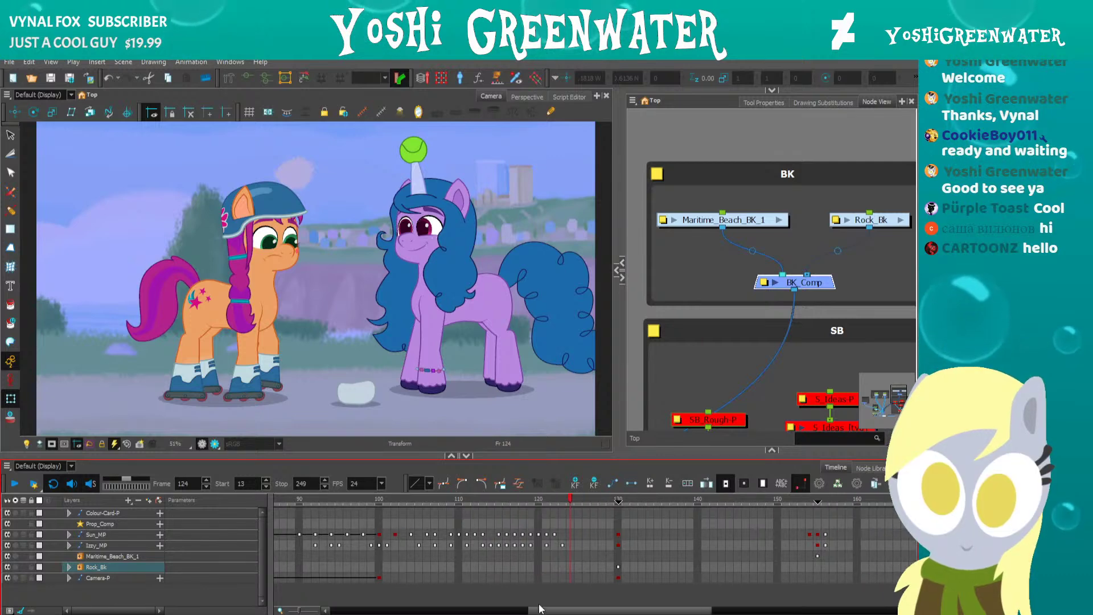
Play back the animation from about frame 103, then check the frames between 110 and 113, ending on frame 111.
{"action": "left_click", "coordinate": [404, 503]}
{"action": "key", "text": "shift+Return"}
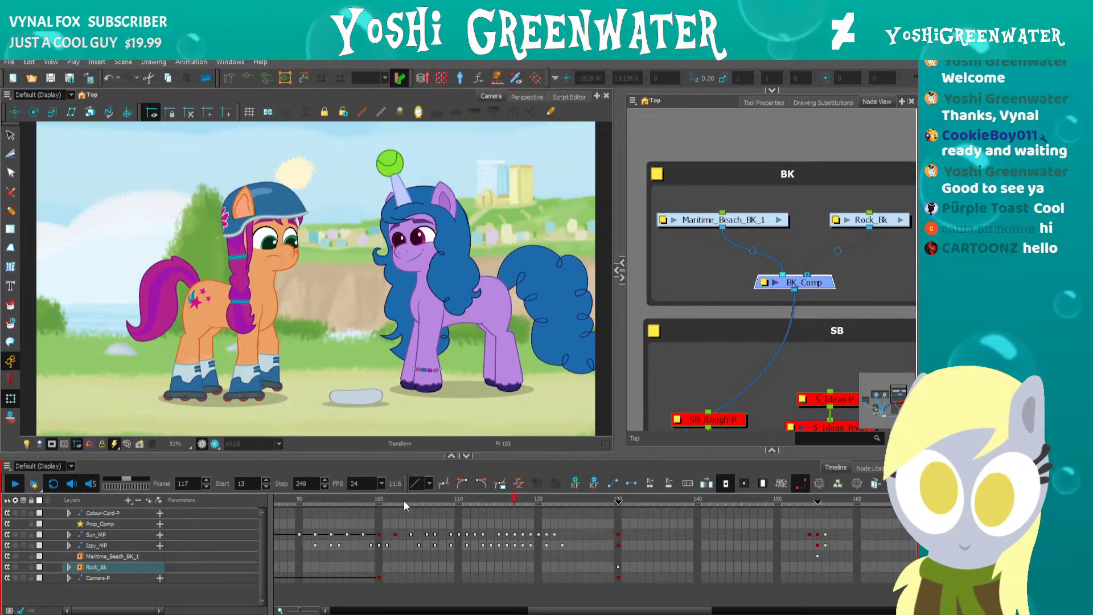
{"action": "key", "text": "shift+Return"}
{"action": "left_click_drag", "start_coordinate": [437, 505], "coordinate": [483, 499]}
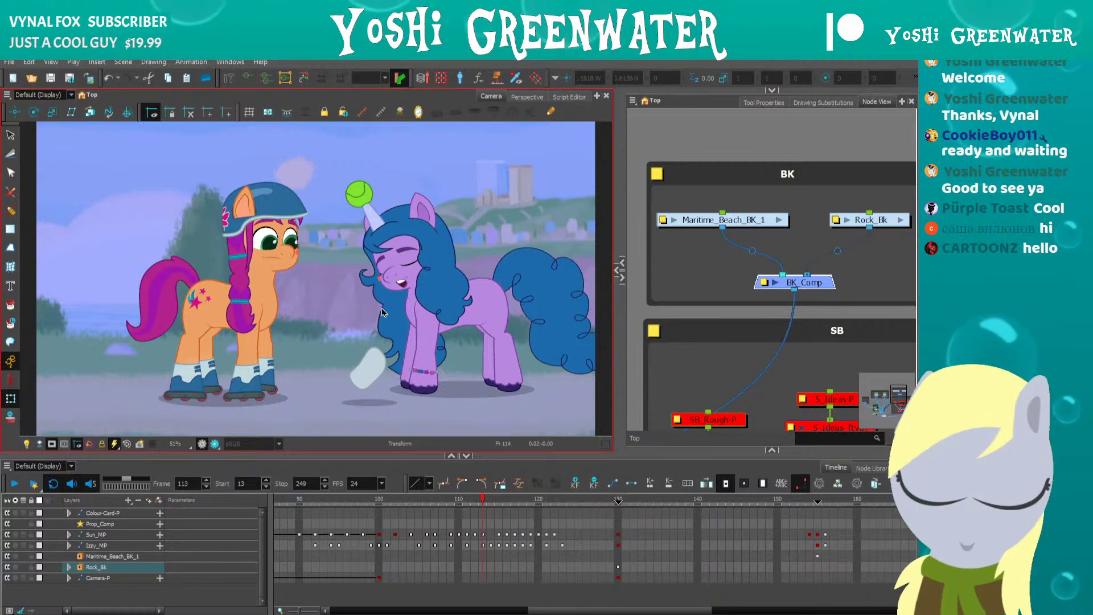
{"action": "key", "text": "comma"}
{"action": "key", "text": "comma"}
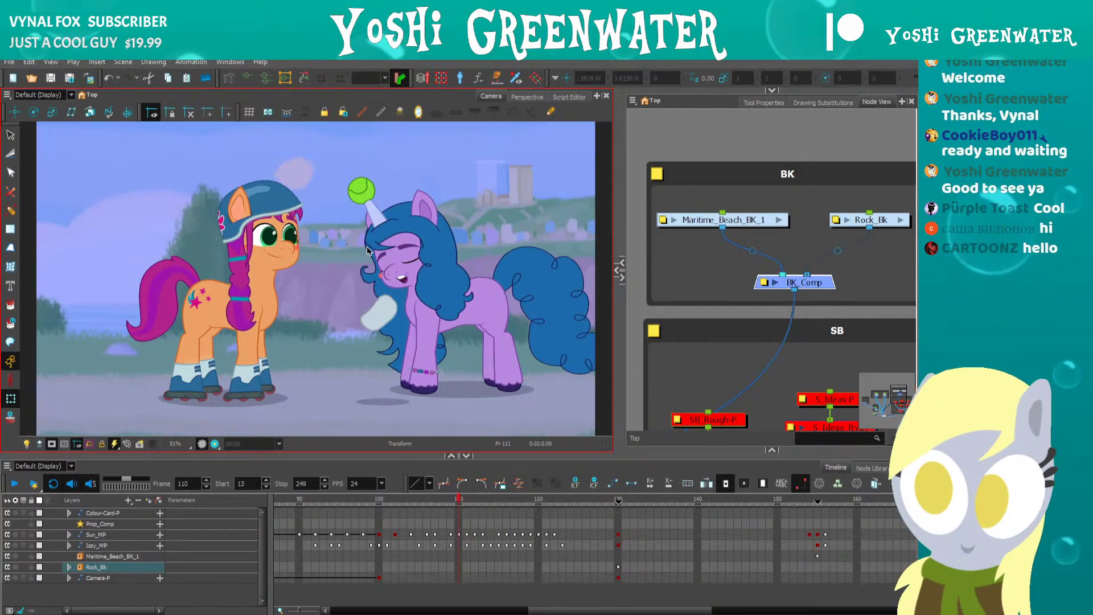
{"action": "key", "text": "comma"}
{"action": "key", "text": "period"}
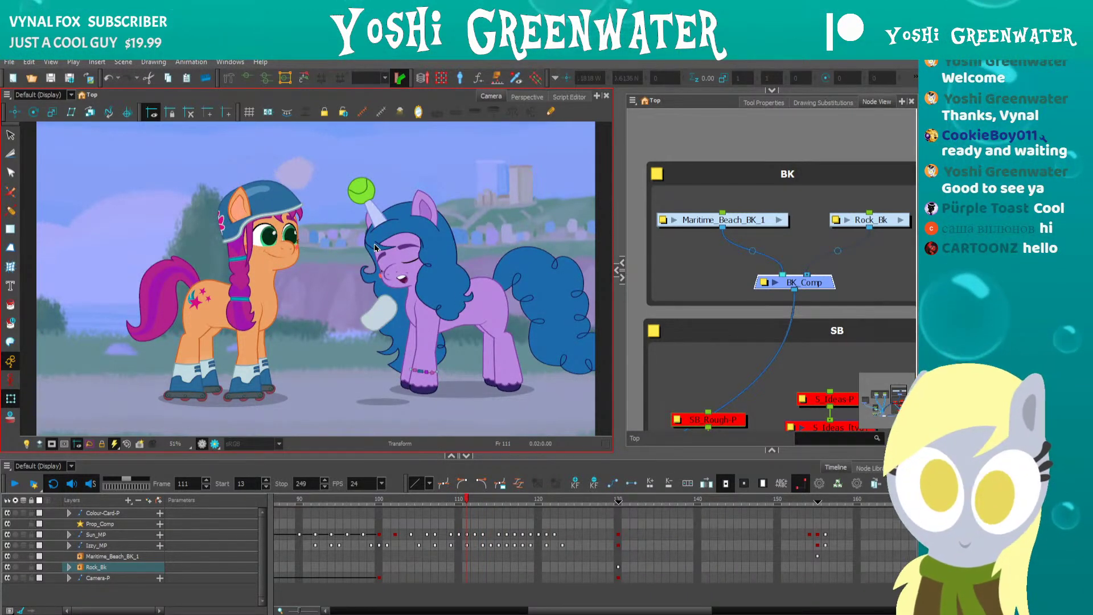
Examine the blue-maned pony's head close up, frame by frame from frame 110 to frame 125.
{"action": "scroll", "coordinate": [375, 247], "scroll_direction": "up", "scroll_amount": 5}
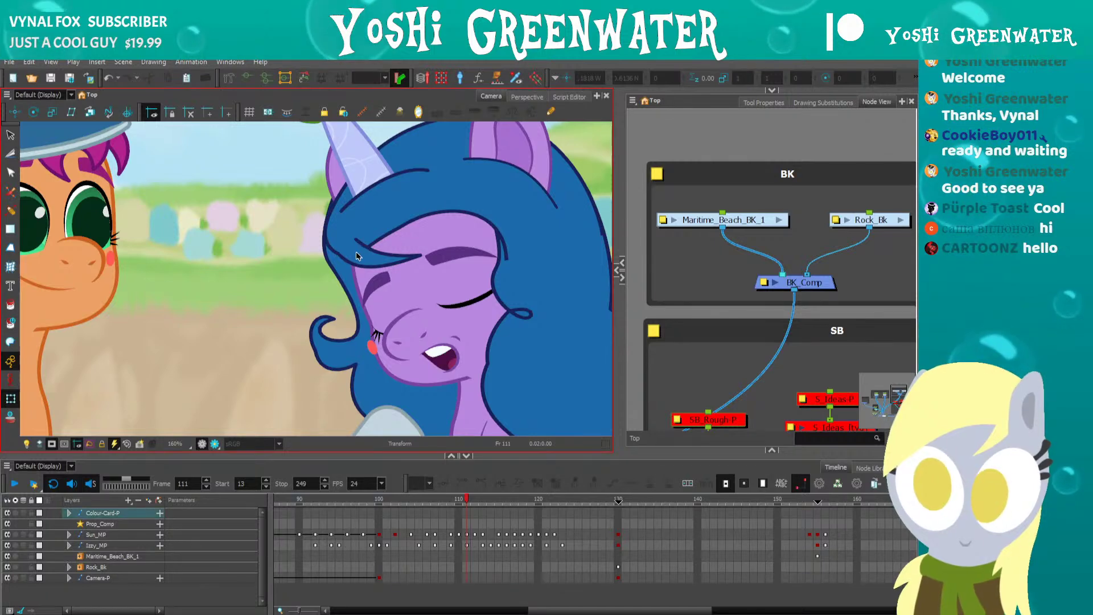
{"action": "key", "text": "comma"}
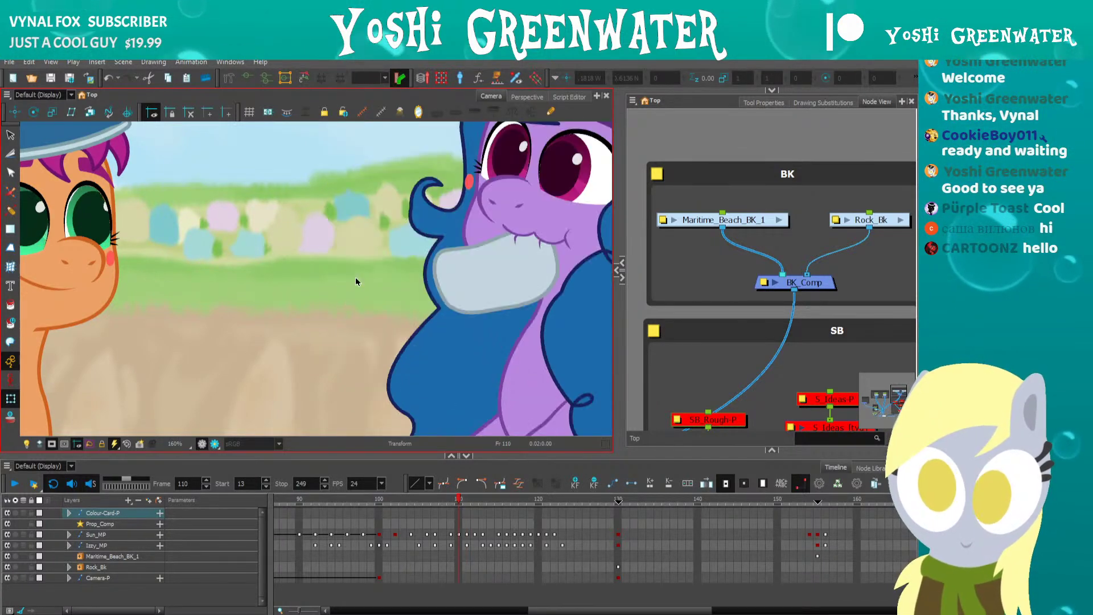
{"action": "key", "text": "period"}
{"action": "key", "text": "period"}
{"action": "key", "text": "period"}
{"action": "key", "text": "period"}
{"action": "key", "text": "period"}
{"action": "key", "text": "period"}
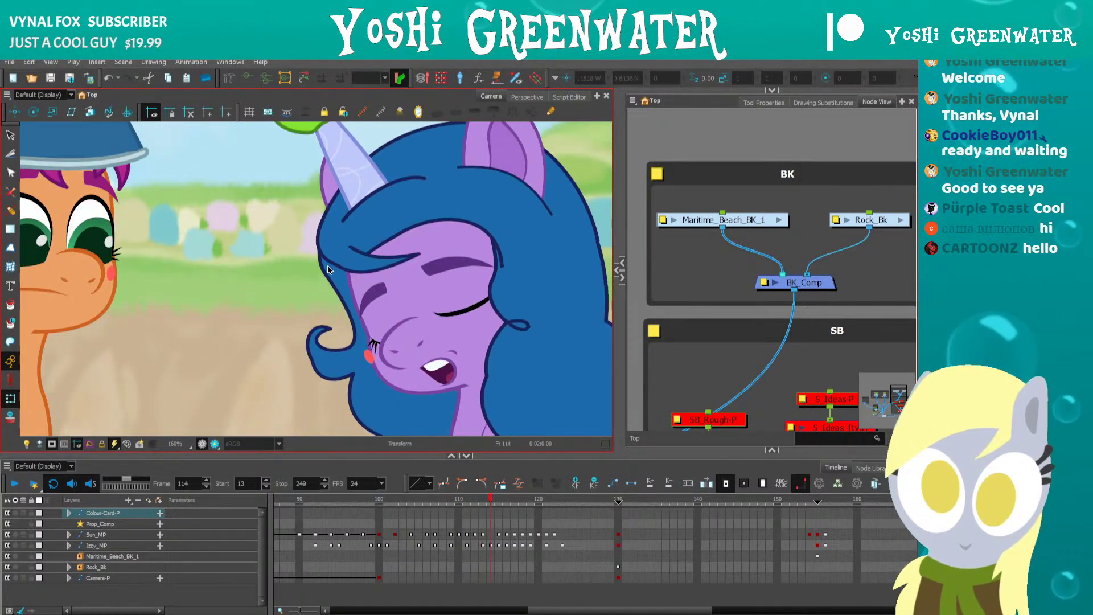
{"action": "key", "text": "space"}
{"action": "left_click_drag", "start_coordinate": [364, 230], "coordinate": [300, 308]}
{"action": "key", "text": "period"}
{"action": "key", "text": "period"}
{"action": "key", "text": "period"}
{"action": "key", "text": "period"}
{"action": "key", "text": "period"}
{"action": "key", "text": "period"}
{"action": "key", "text": "period"}
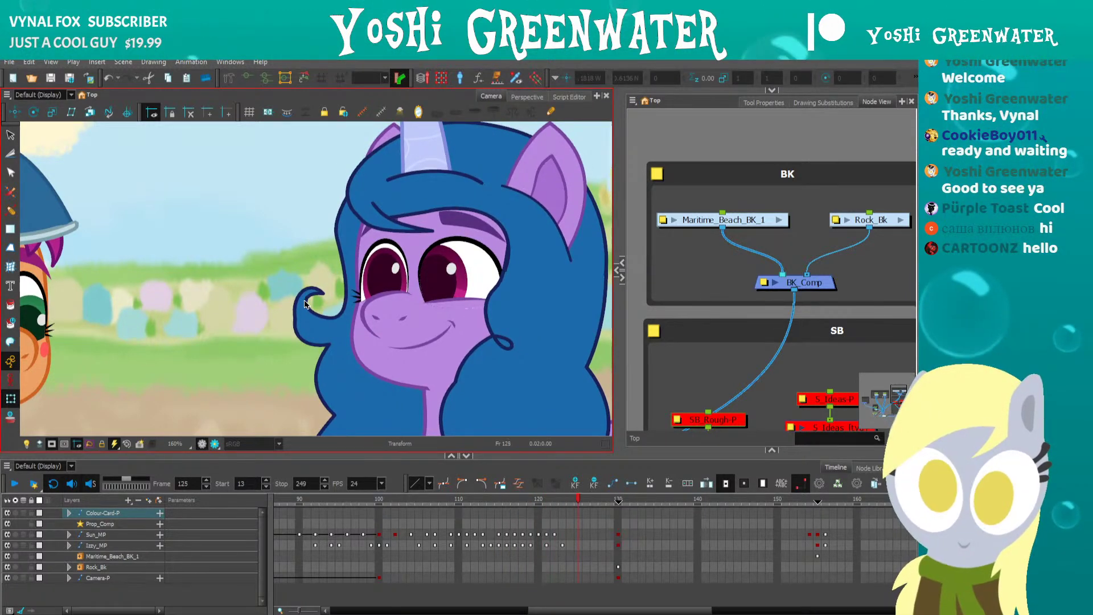
Reset the camera view, play the shot from frame 108 and stop at frame 123.
{"action": "key", "text": "shift+m"}
{"action": "left_click", "coordinate": [443, 500]}
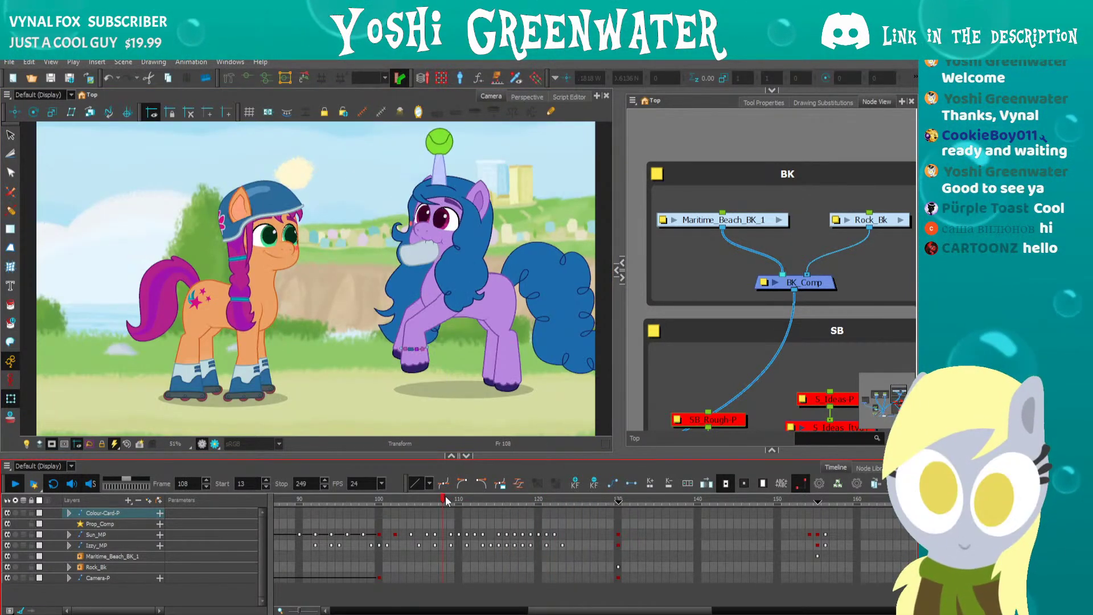
{"action": "key", "text": "Return"}
{"action": "left_click_drag", "start_coordinate": [459, 499], "coordinate": [579, 479]}
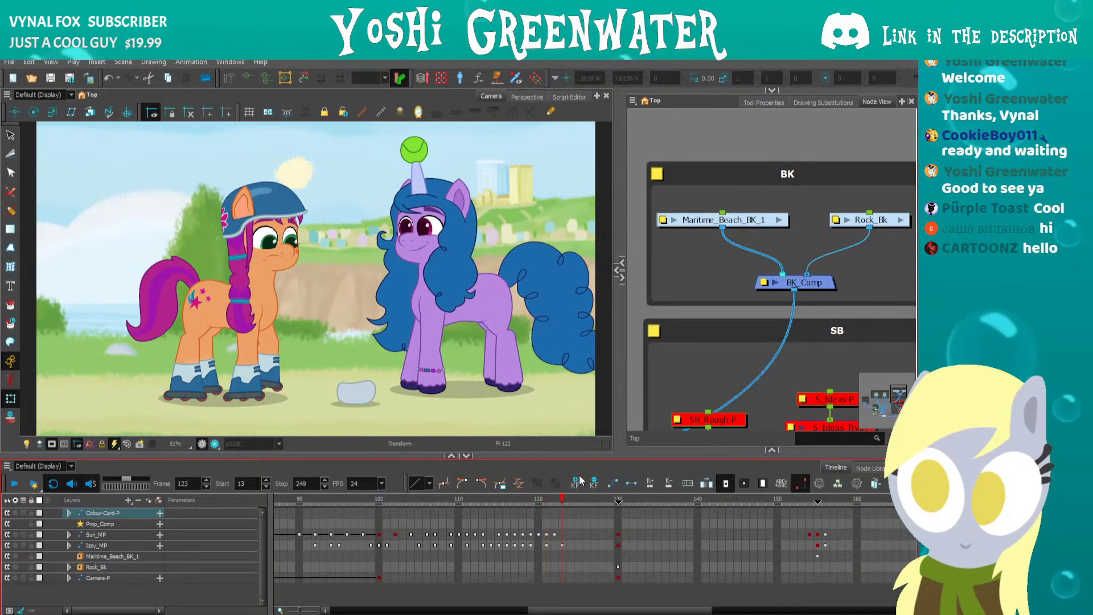
Clear the layer selection and go to the marked frame 130 in the timeline.
{"action": "left_click", "coordinate": [224, 216]}
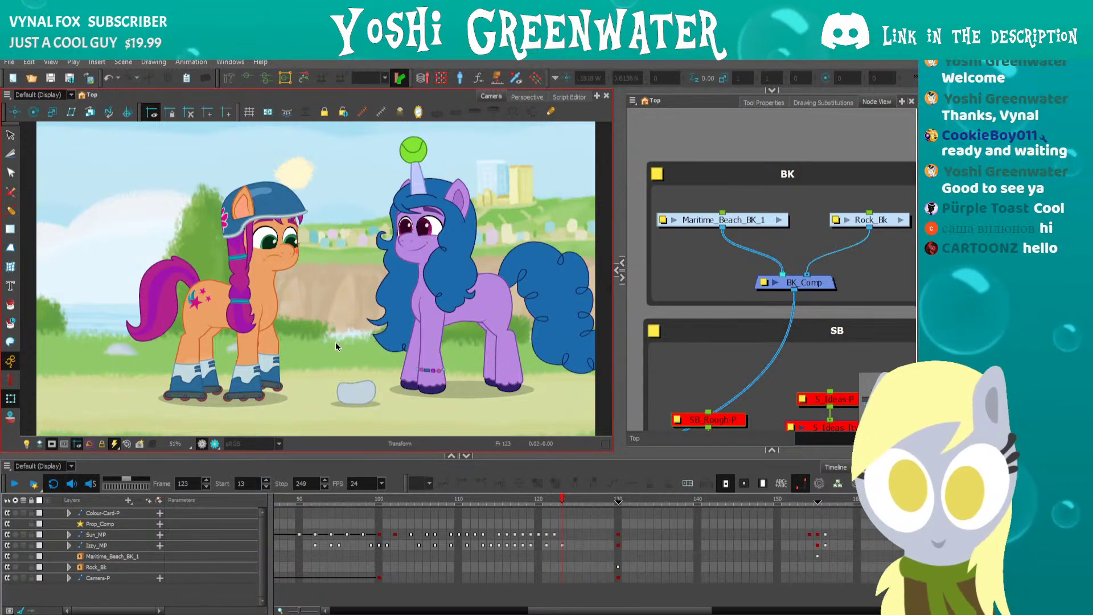
{"action": "left_click_drag", "start_coordinate": [313, 456], "coordinate": [312, 465]}
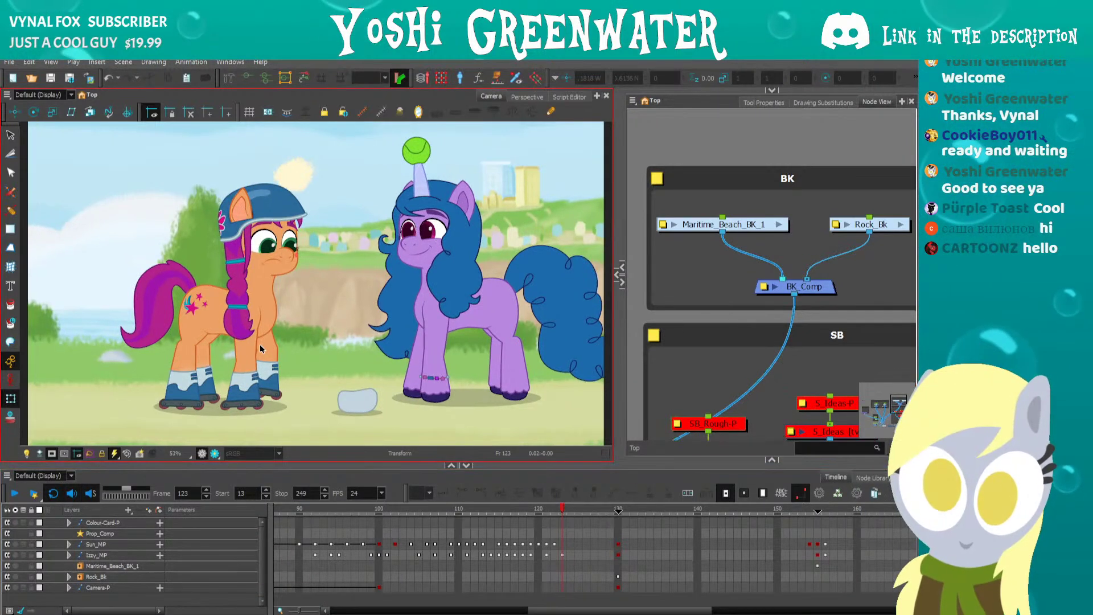
{"action": "scroll", "coordinate": [435, 504], "scroll_direction": "right", "scroll_amount": 4}
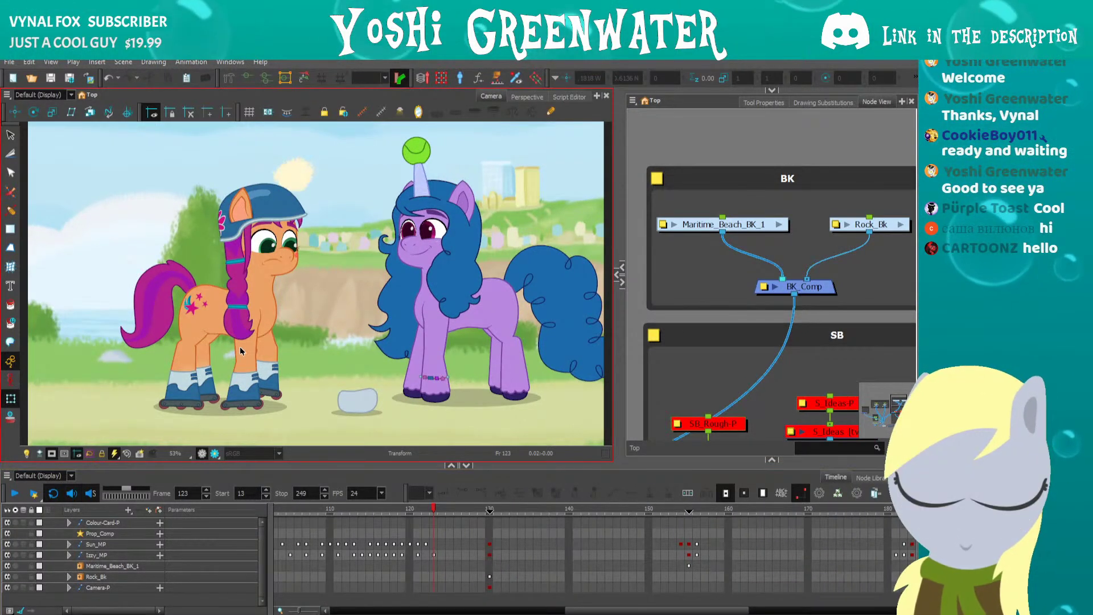
{"action": "left_click", "coordinate": [490, 509]}
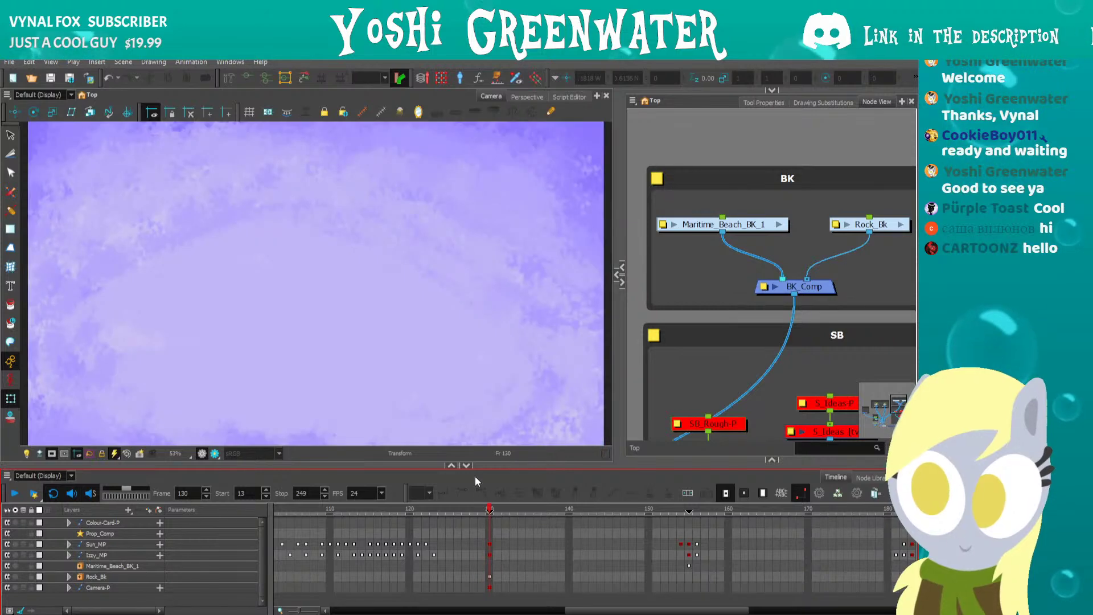
Bring the SB backdrop's nodes into view and enable the Composite_2 node.
{"action": "left_click_drag", "start_coordinate": [711, 297], "coordinate": [661, 139]}
{"action": "left_click_drag", "start_coordinate": [647, 217], "coordinate": [662, 171]}
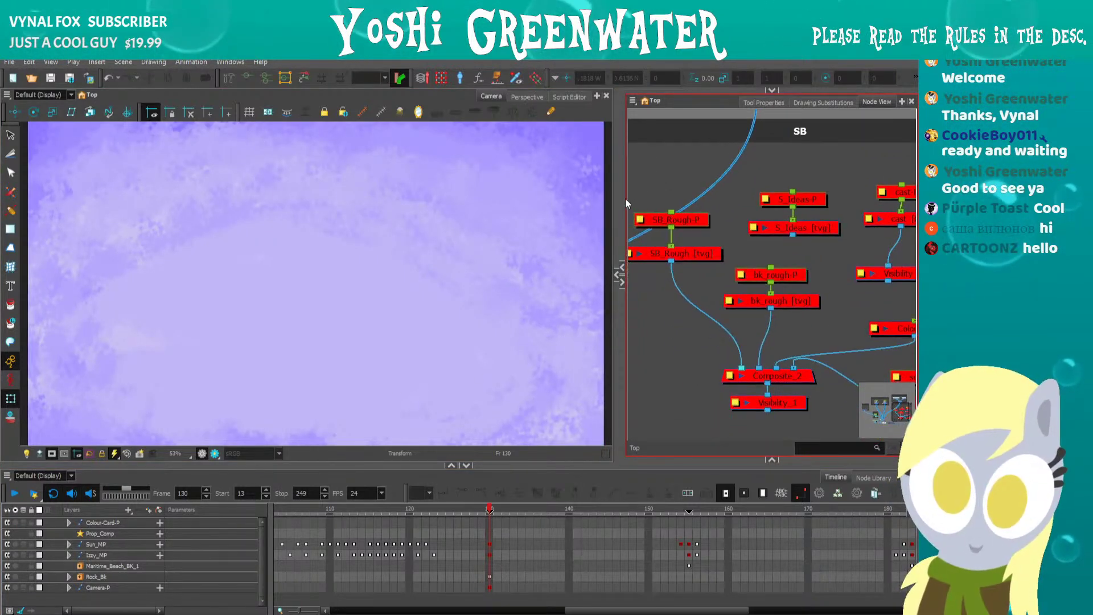
{"action": "left_click_drag", "start_coordinate": [621, 205], "coordinate": [574, 228]}
{"action": "scroll", "coordinate": [663, 361], "scroll_direction": "down", "scroll_amount": 2}
{"action": "left_click_drag", "start_coordinate": [676, 308], "coordinate": [775, 210]}
{"action": "left_click_drag", "start_coordinate": [822, 297], "coordinate": [615, 298]}
{"action": "left_click_drag", "start_coordinate": [676, 254], "coordinate": [620, 278]}
{"action": "left_click", "coordinate": [734, 299]}
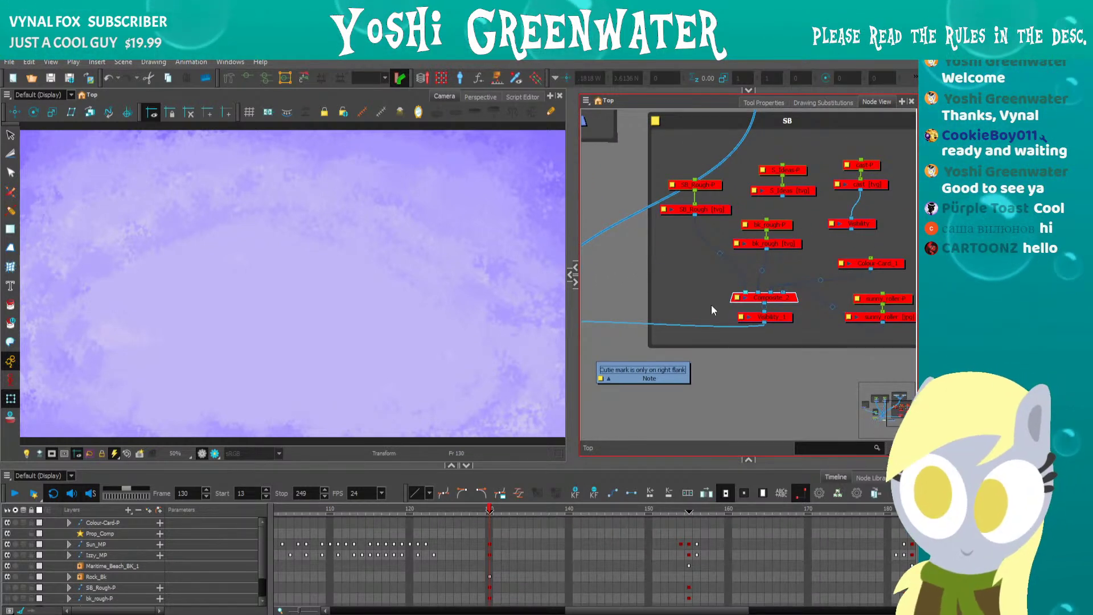
{"action": "key", "text": "a"}
Enable the SB_Rough-P peg and its SB_Rough drawing node to show the rough storyboard.
{"action": "left_click_drag", "start_coordinate": [671, 245], "coordinate": [683, 183]}
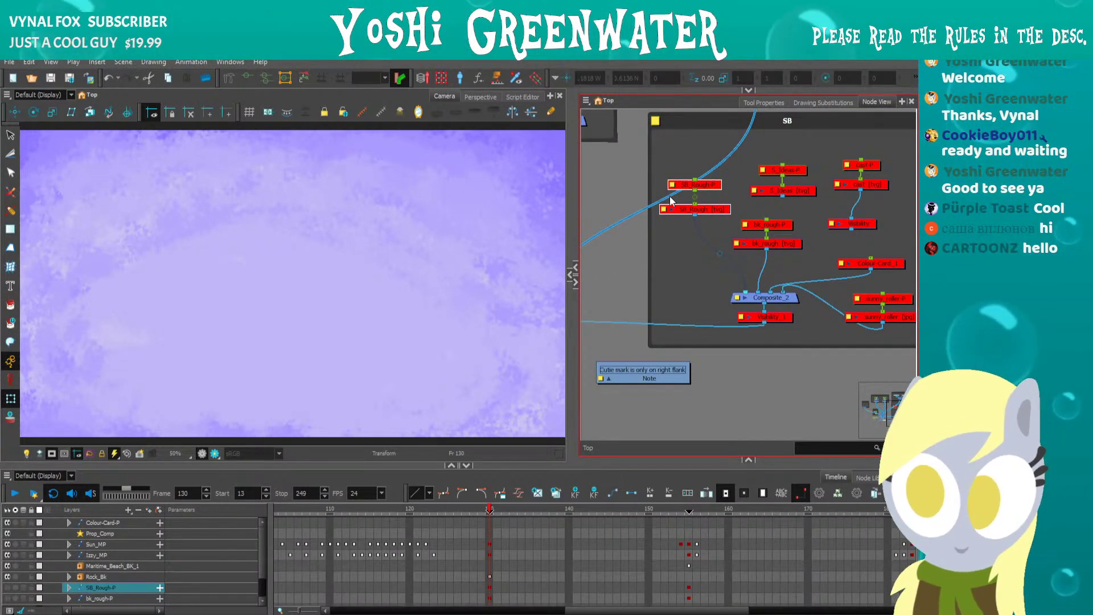
{"action": "key", "text": "a"}
{"action": "left_click", "coordinate": [639, 420]}
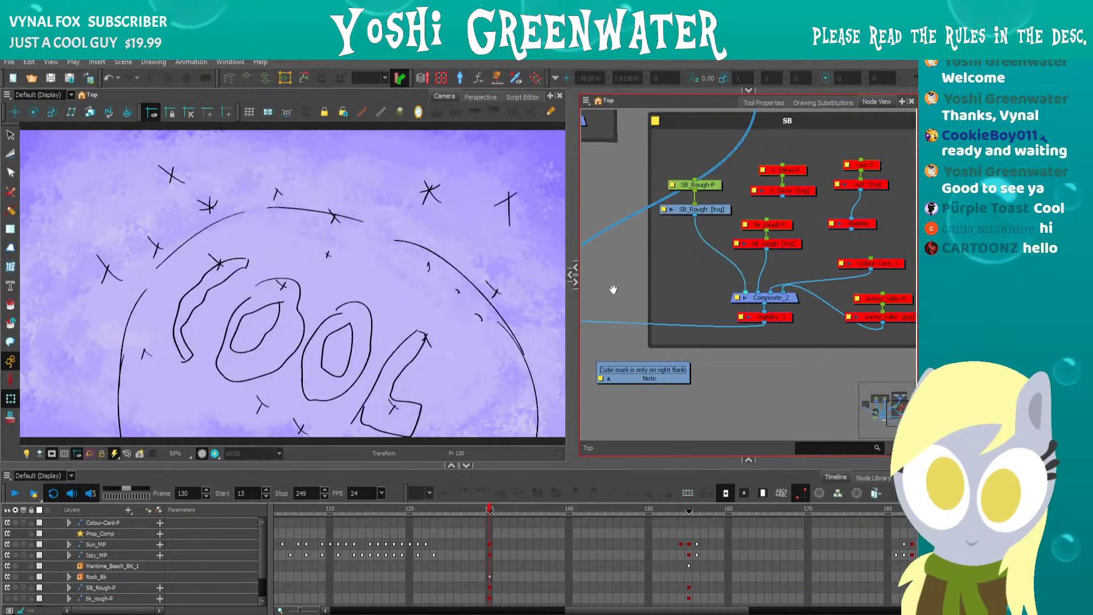
Enable the Visibility_1 node below Composite_2 and check its layer properties.
{"action": "left_click_drag", "start_coordinate": [613, 289], "coordinate": [627, 320]}
{"action": "left_click", "coordinate": [772, 348]}
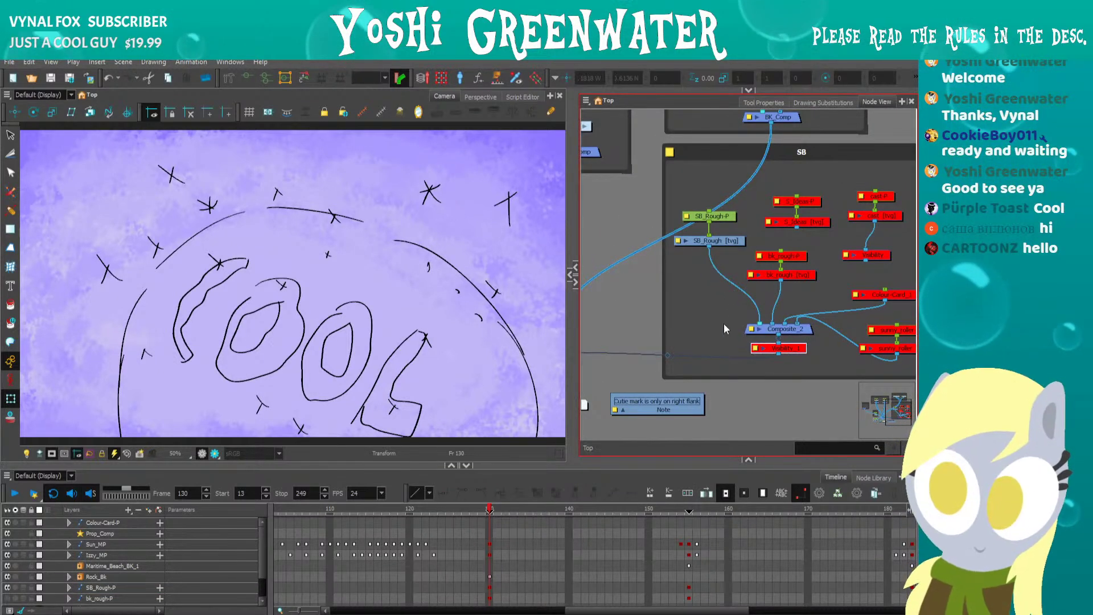
{"action": "key", "text": "d"}
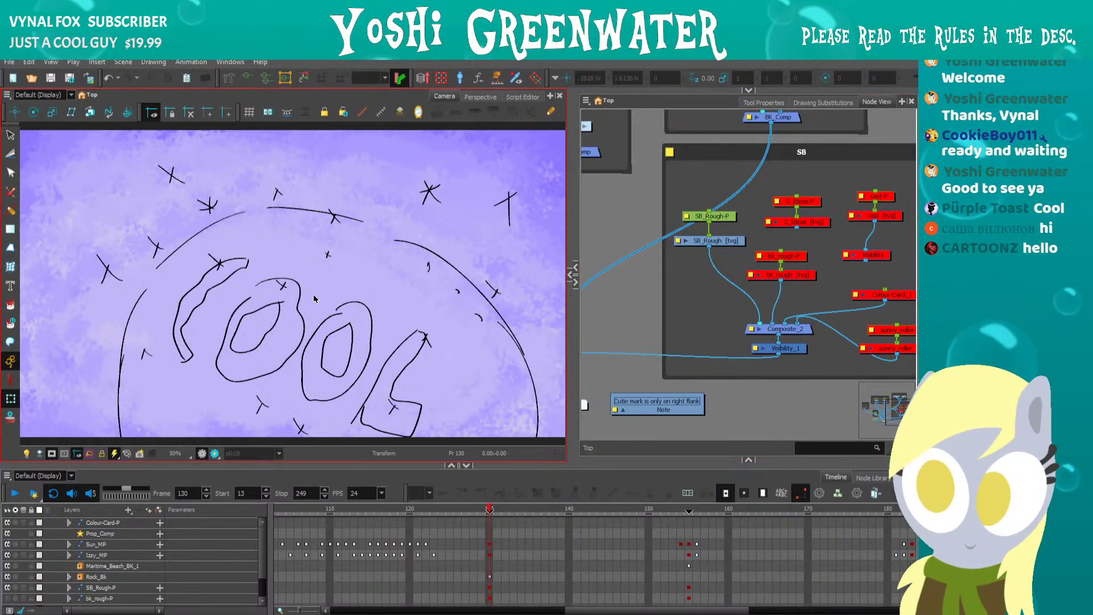
{"action": "left_click_drag", "start_coordinate": [575, 296], "coordinate": [658, 316]}
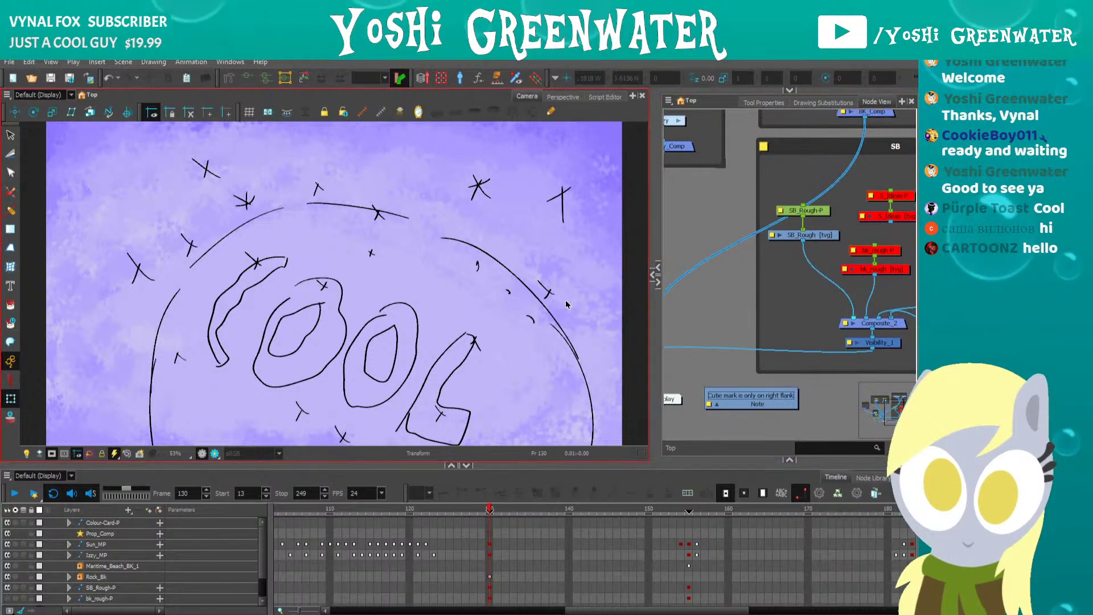
{"action": "double_click", "coordinate": [854, 342]}
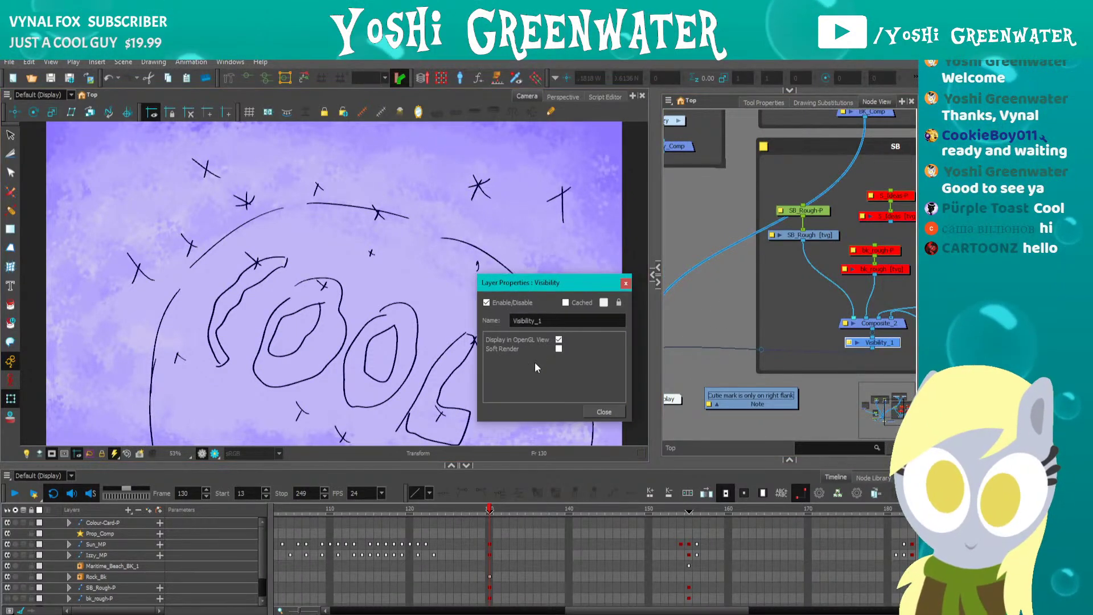
{"action": "left_click", "coordinate": [626, 283]}
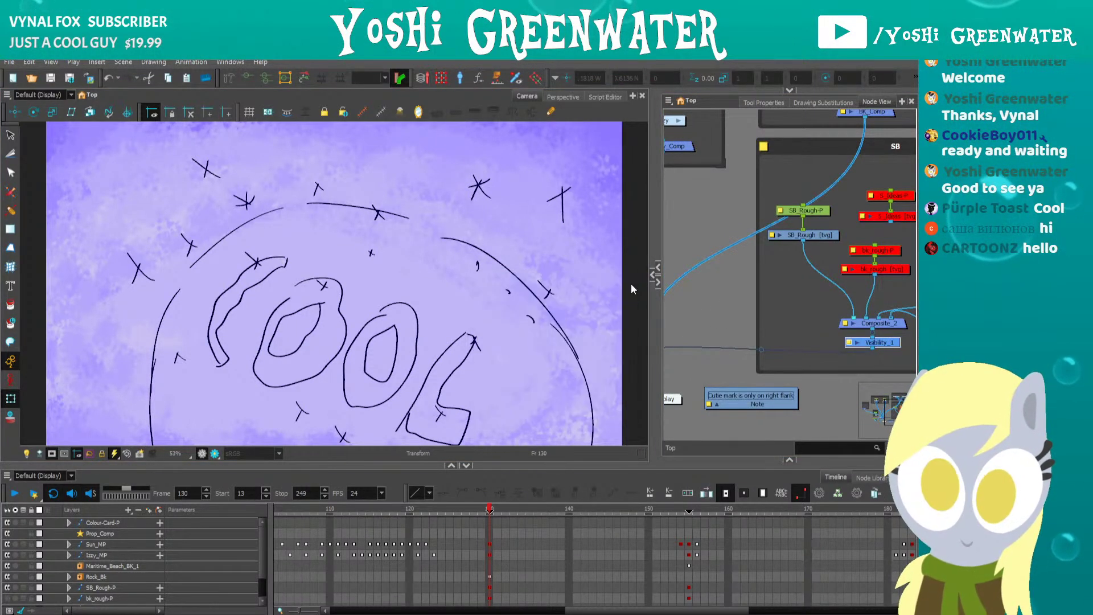
Limit the timeline to the selected layers and shrink it to give the Camera view more height.
{"action": "left_click_drag", "start_coordinate": [380, 464], "coordinate": [380, 427]}
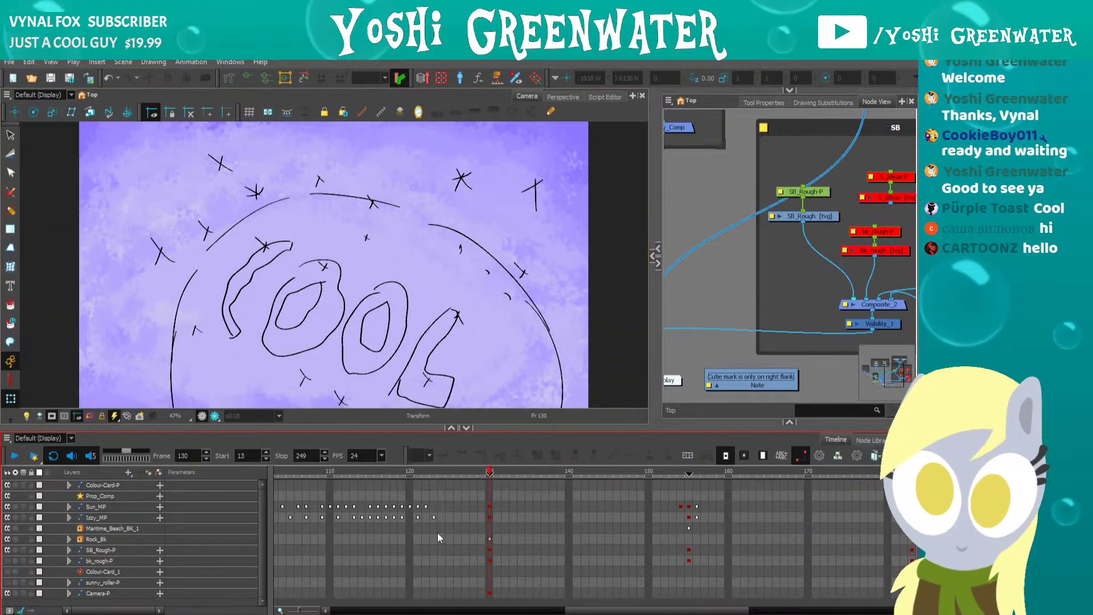
{"action": "key", "text": "shift+f"}
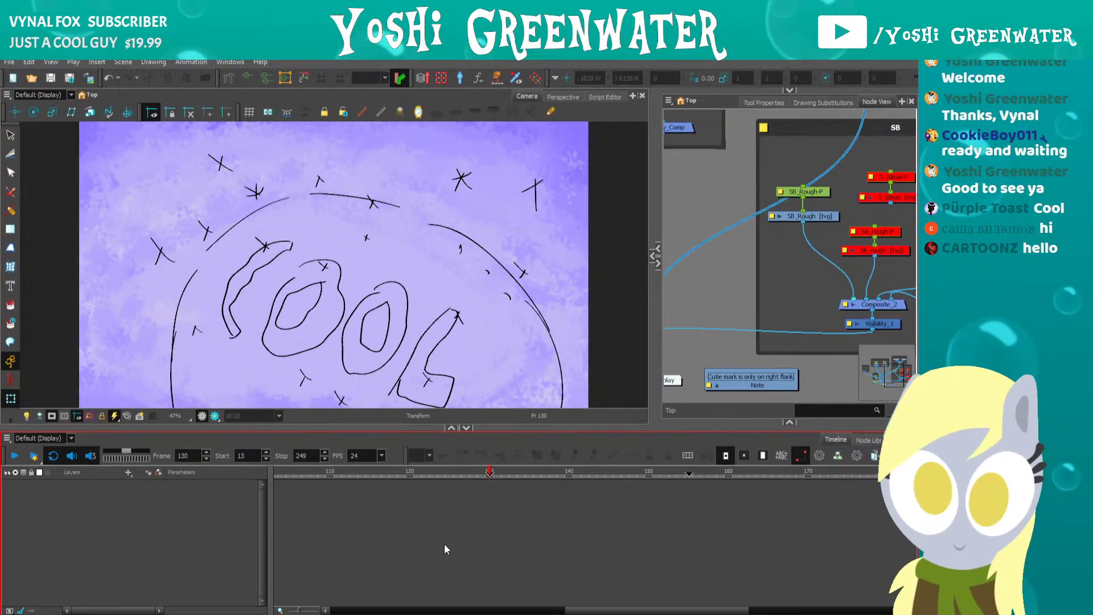
{"action": "left_click_drag", "start_coordinate": [336, 430], "coordinate": [335, 513]}
{"action": "left_click_drag", "start_coordinate": [512, 514], "coordinate": [505, 517]}
{"action": "left_click_drag", "start_coordinate": [689, 309], "coordinate": [714, 333]}
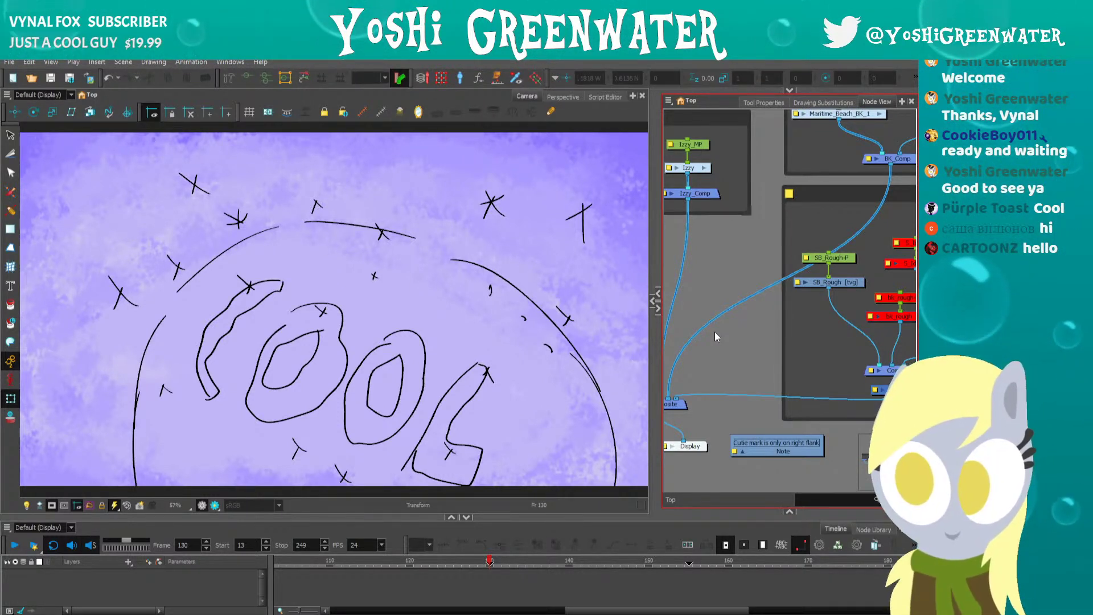
{"action": "left_click_drag", "start_coordinate": [337, 518], "coordinate": [338, 528]}
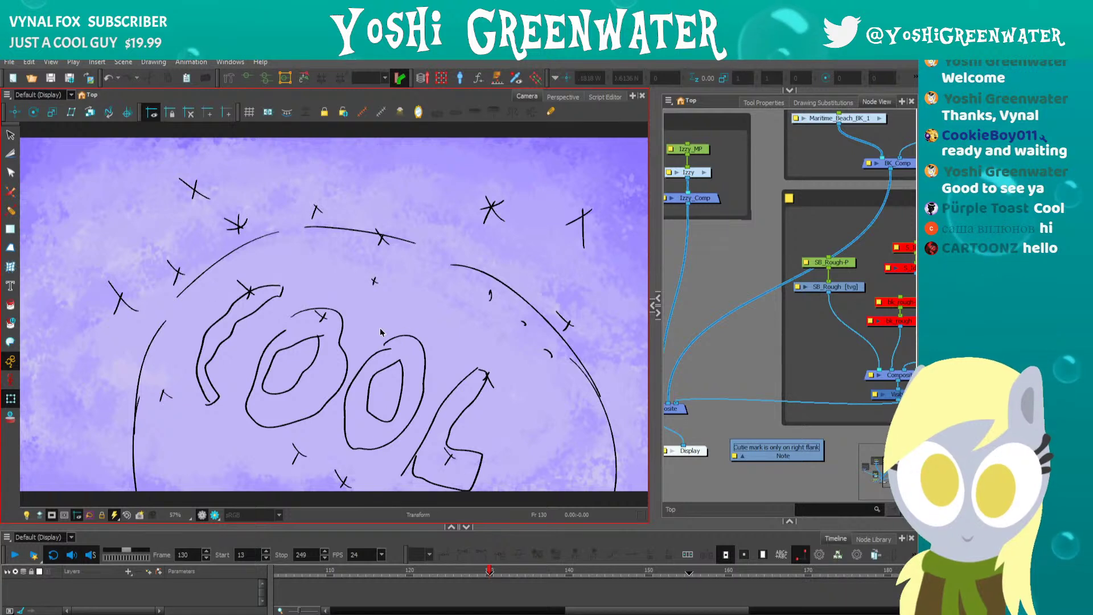
Widen the Node View and move the Prop_Comp composite lower inside the Props backdrop.
{"action": "left_click_drag", "start_coordinate": [656, 238], "coordinate": [593, 259]}
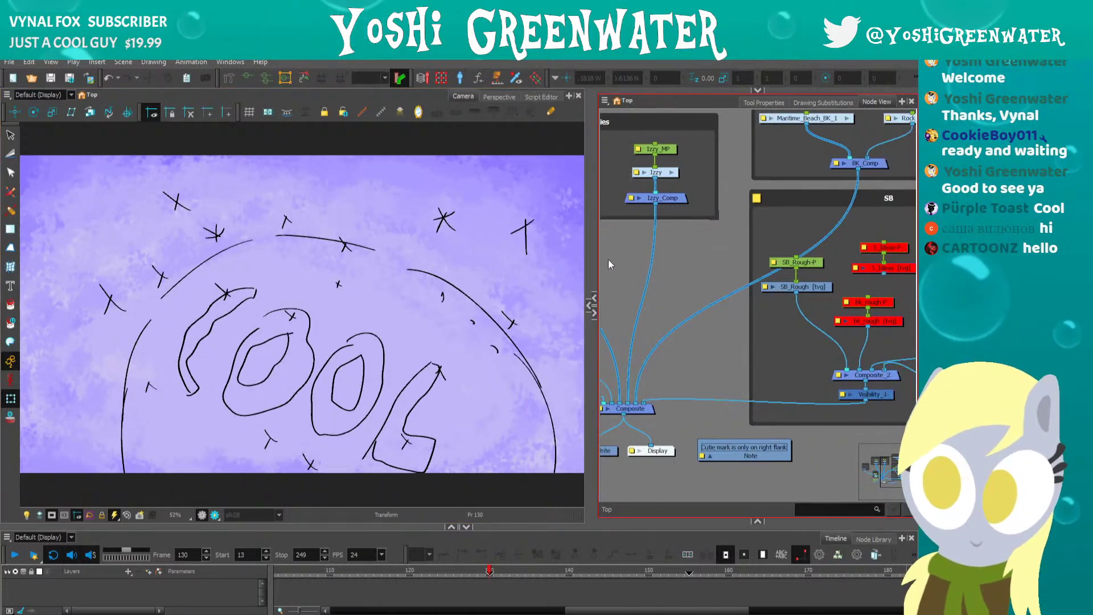
{"action": "left_click_drag", "start_coordinate": [644, 314], "coordinate": [790, 283]}
{"action": "left_click_drag", "start_coordinate": [702, 237], "coordinate": [674, 222]}
{"action": "left_click_drag", "start_coordinate": [770, 308], "coordinate": [804, 344]}
{"action": "left_click", "coordinate": [718, 363]}
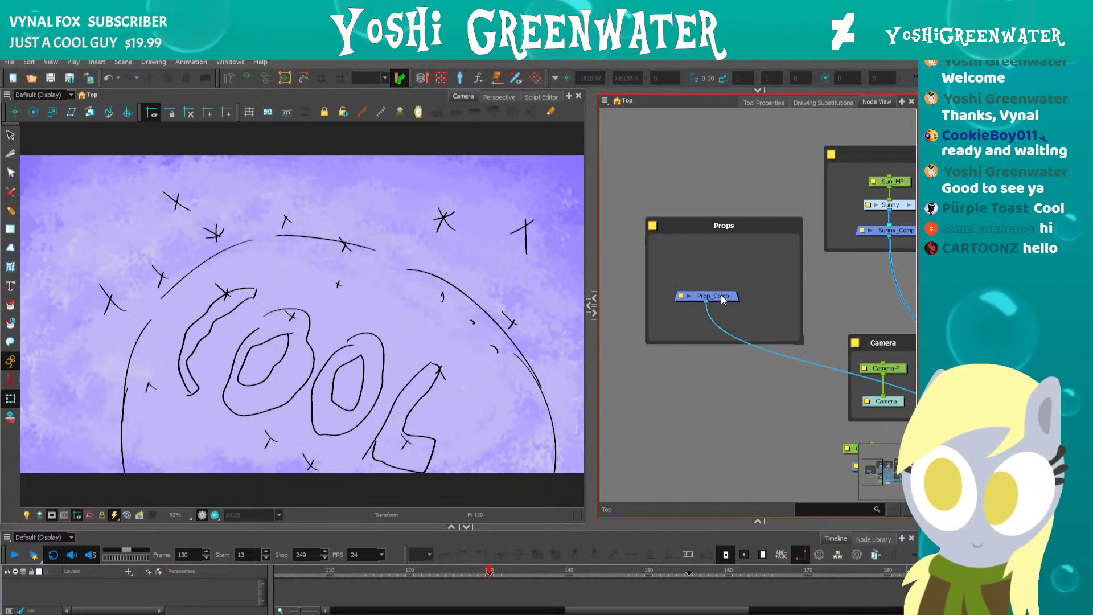
{"action": "left_click_drag", "start_coordinate": [723, 297], "coordinate": [743, 327]}
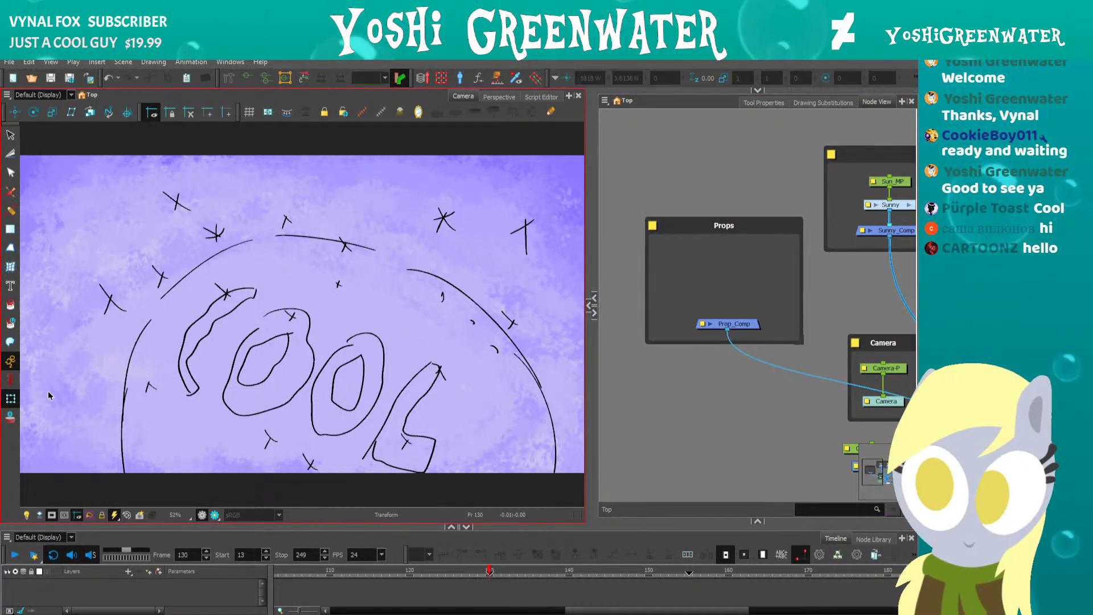
{"action": "left_click_drag", "start_coordinate": [659, 364], "coordinate": [632, 364]}
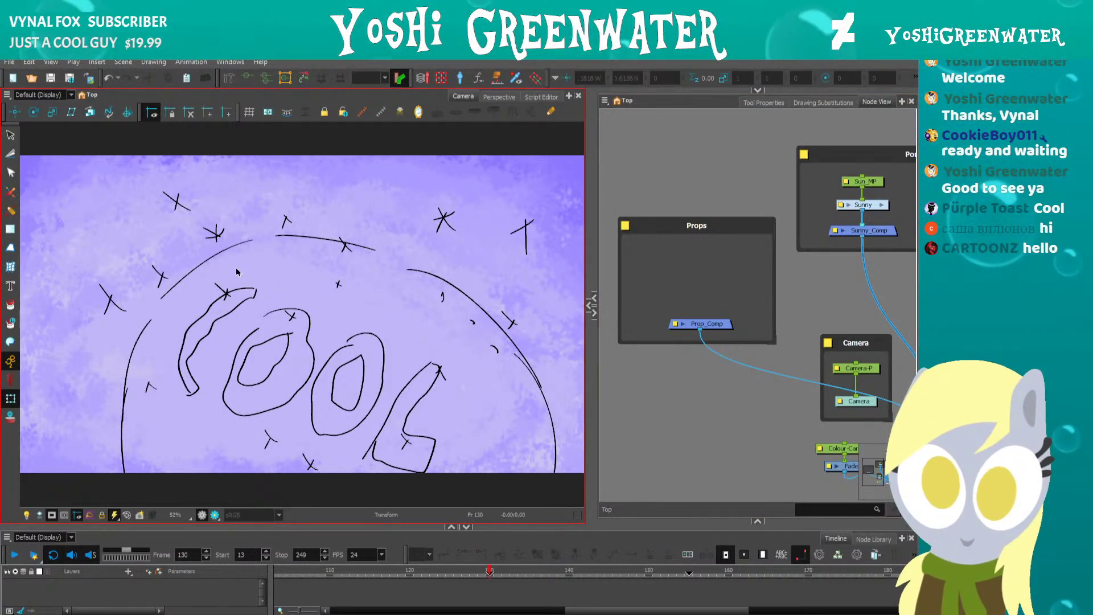
Enable the S_Ideas-P peg and its S_Ideas drawing node in the SB backdrop.
{"action": "left_click_drag", "start_coordinate": [674, 378], "coordinate": [334, 305]}
{"action": "left_click_drag", "start_coordinate": [798, 247], "coordinate": [796, 209]}
{"action": "key", "text": "a"}
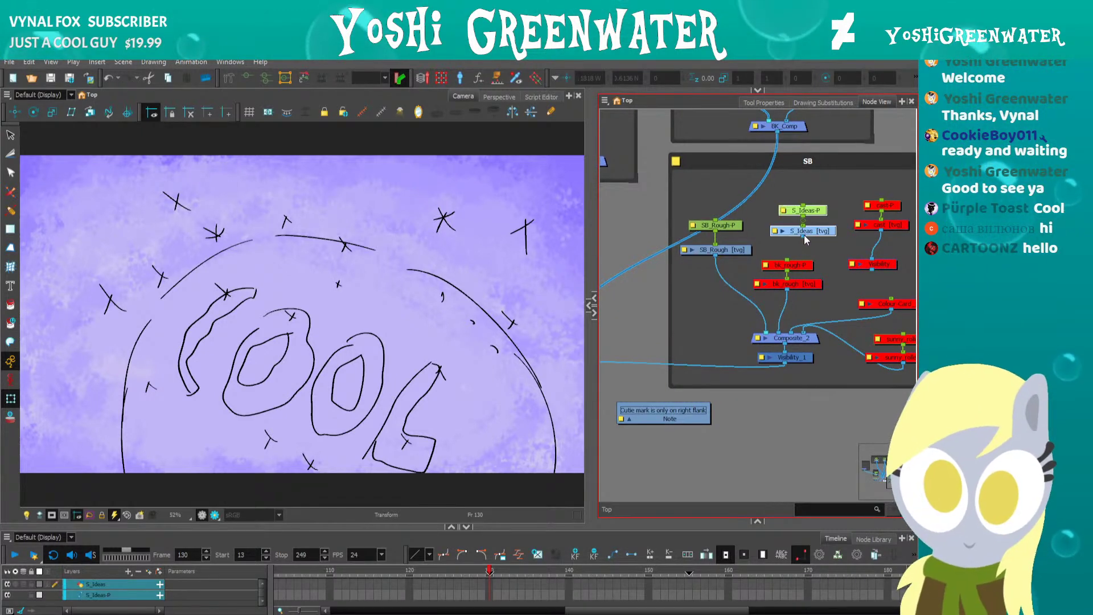
Turn off the camera mask to see beyond the frame and select the S_Ideas drawing node.
{"action": "left_click", "coordinate": [51, 515]}
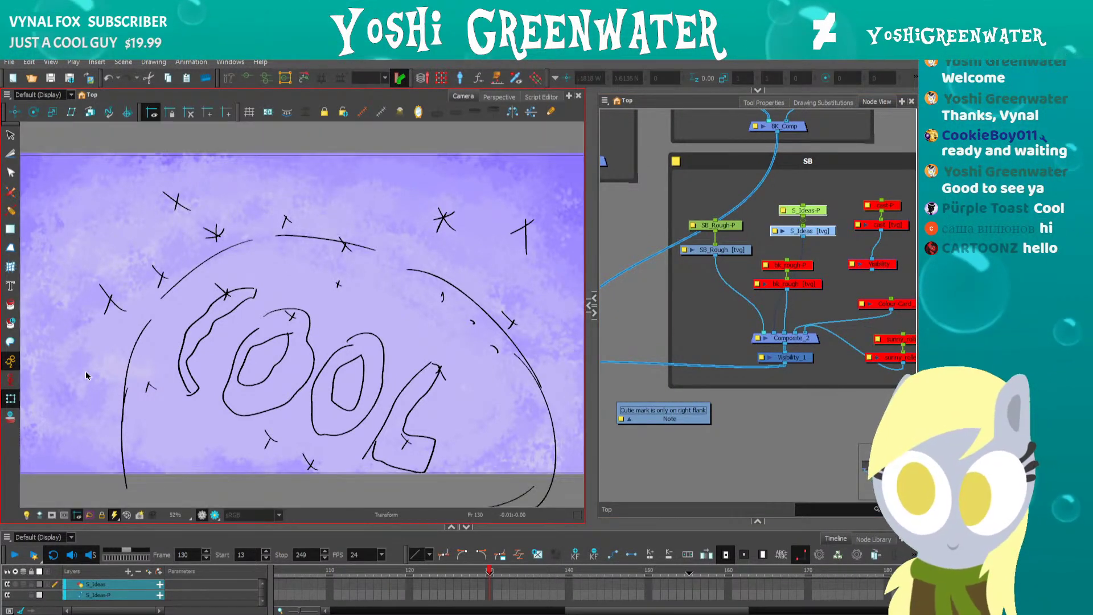
{"action": "left_click_drag", "start_coordinate": [144, 226], "coordinate": [177, 436]}
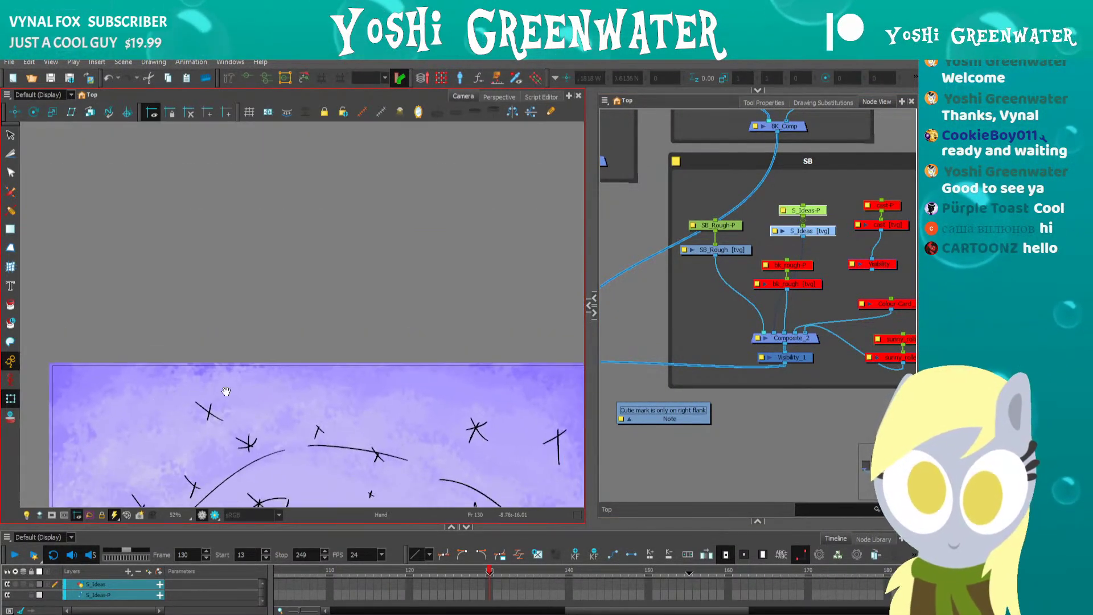
{"action": "left_click", "coordinate": [765, 228]}
{"action": "left_click", "coordinate": [788, 233]}
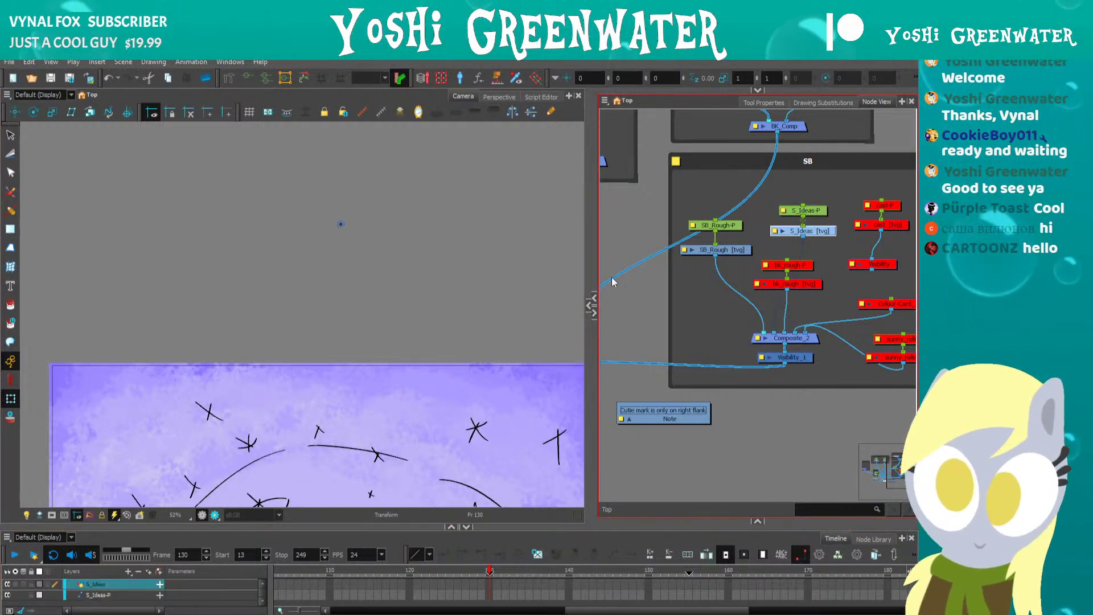
Read the shot 5 idea note above the frame and examine the storyboard sketch of the COOL rock beneath it.
{"action": "left_click", "coordinate": [590, 306]}
{"action": "left_click", "coordinate": [341, 383]}
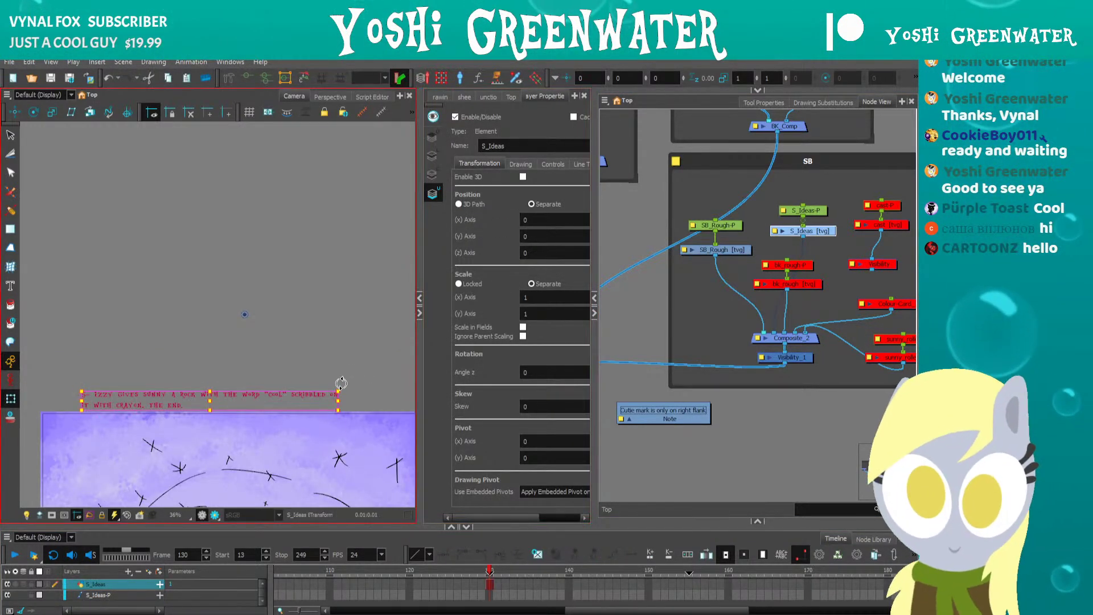
{"action": "left_click_drag", "start_coordinate": [70, 374], "coordinate": [77, 277]}
{"action": "left_click", "coordinate": [91, 265]}
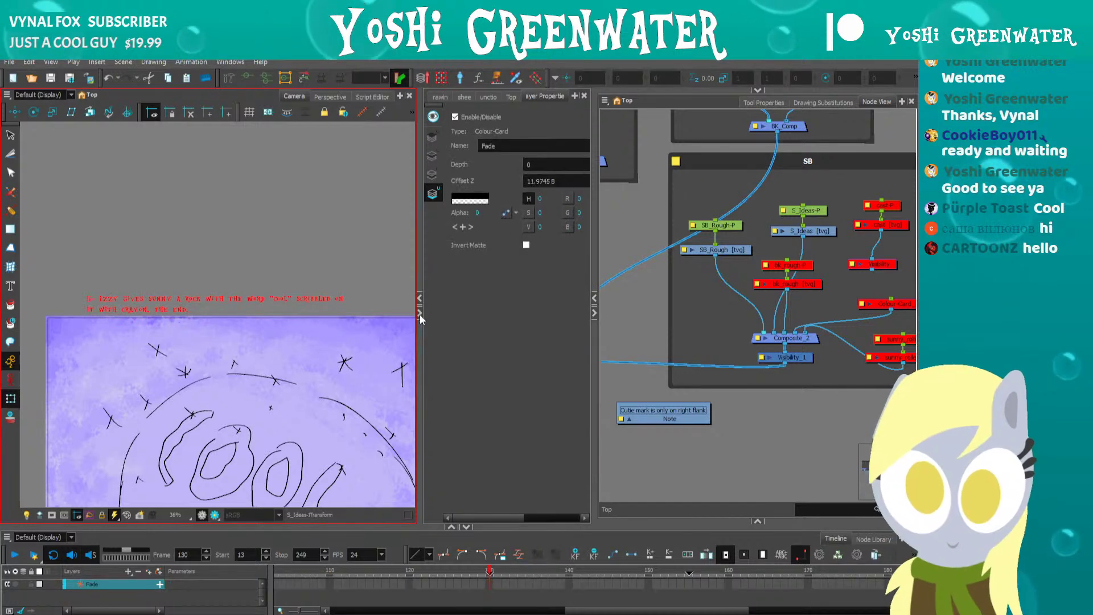
{"action": "left_click", "coordinate": [419, 314]}
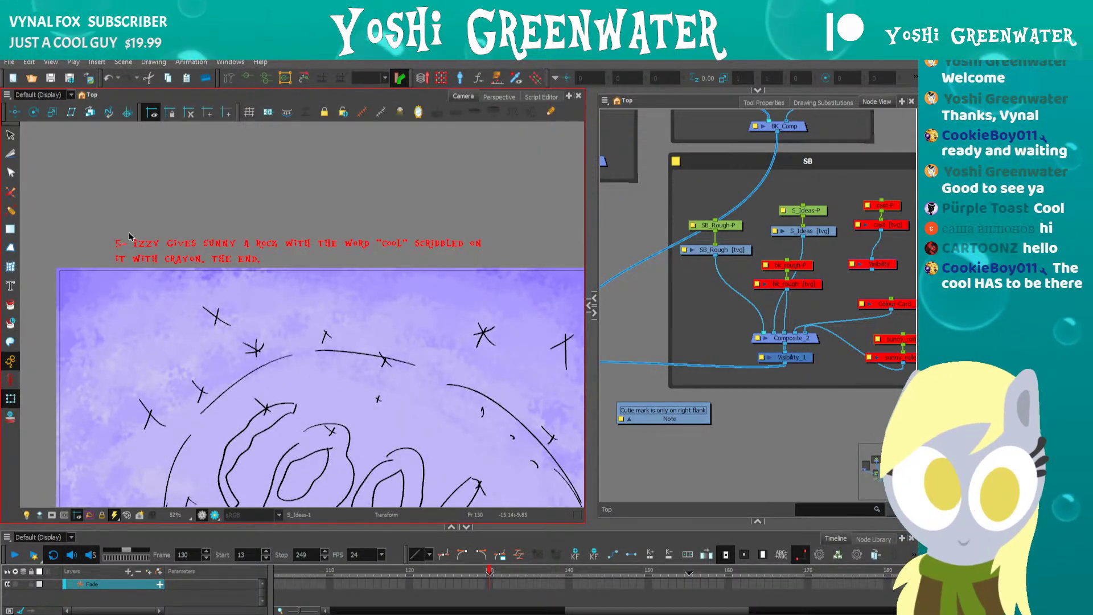
{"action": "scroll", "coordinate": [130, 236], "scroll_direction": "up", "scroll_amount": 1}
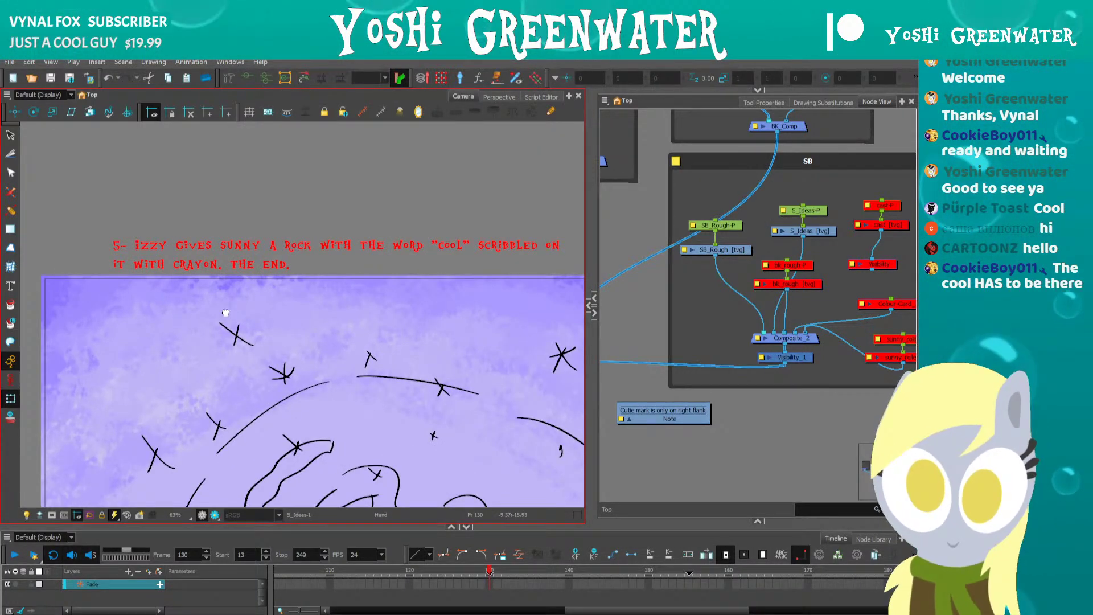
{"action": "left_click_drag", "start_coordinate": [225, 313], "coordinate": [191, 313]}
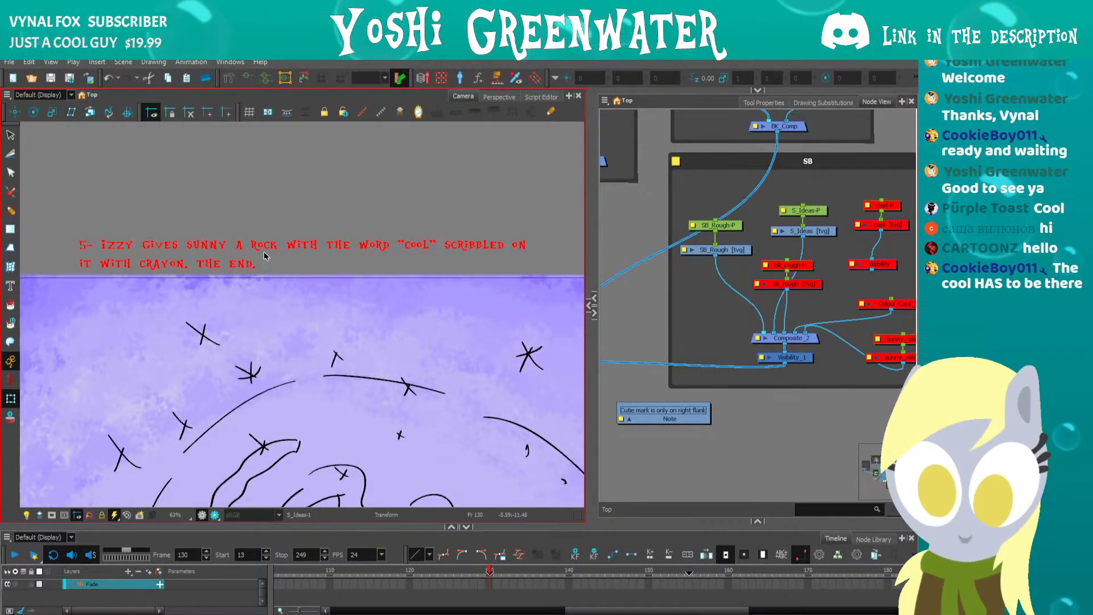
{"action": "left_click_drag", "start_coordinate": [282, 355], "coordinate": [242, 219]}
{"action": "scroll", "coordinate": [241, 219], "scroll_direction": "down", "scroll_amount": 2}
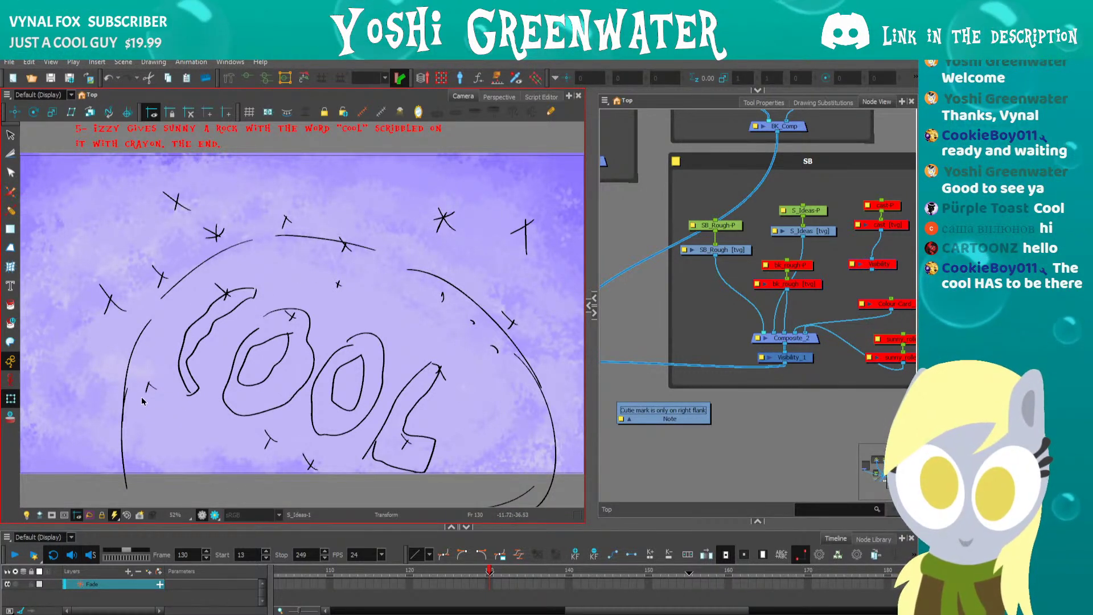
Turn the camera mask back on to hide everything outside the frame.
{"action": "left_click_drag", "start_coordinate": [632, 245], "coordinate": [770, 368]}
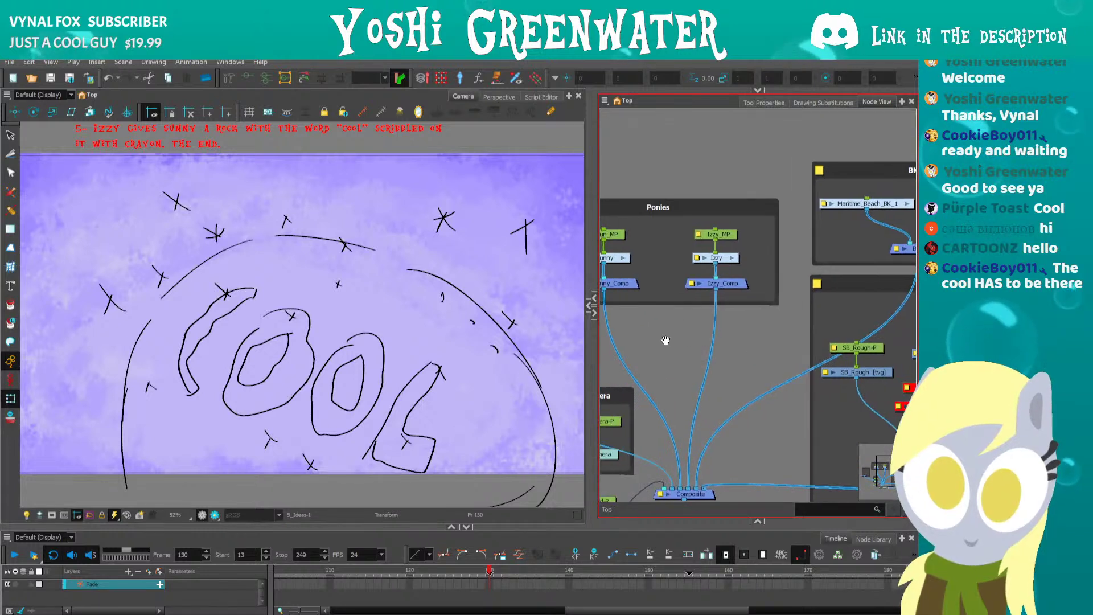
{"action": "left_click_drag", "start_coordinate": [664, 342], "coordinate": [798, 331]}
{"action": "left_click", "coordinate": [636, 427]}
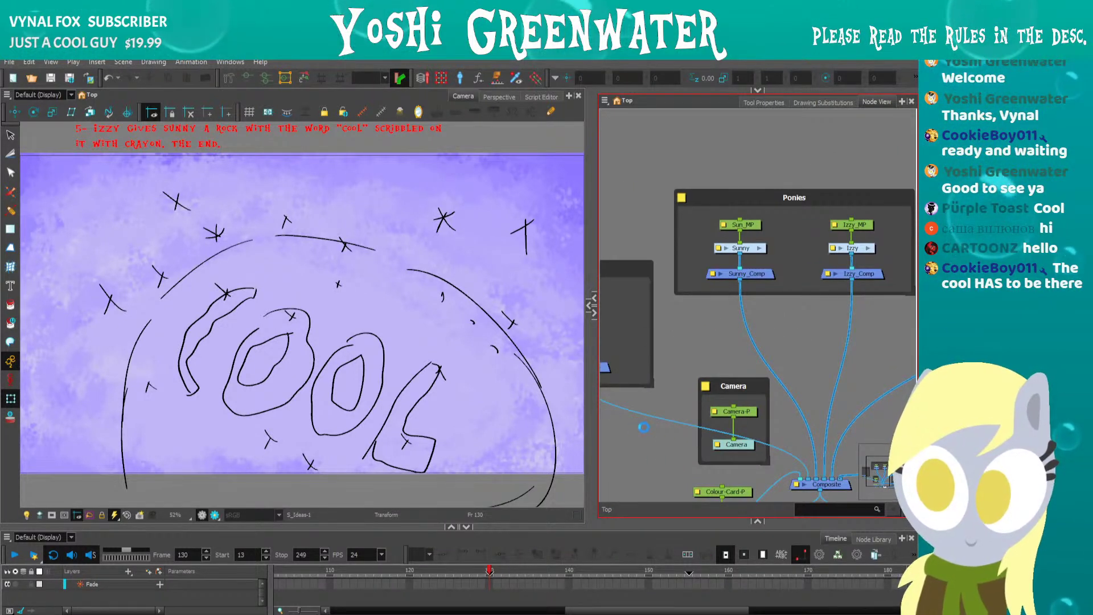
{"action": "left_click_drag", "start_coordinate": [632, 327], "coordinate": [749, 318]}
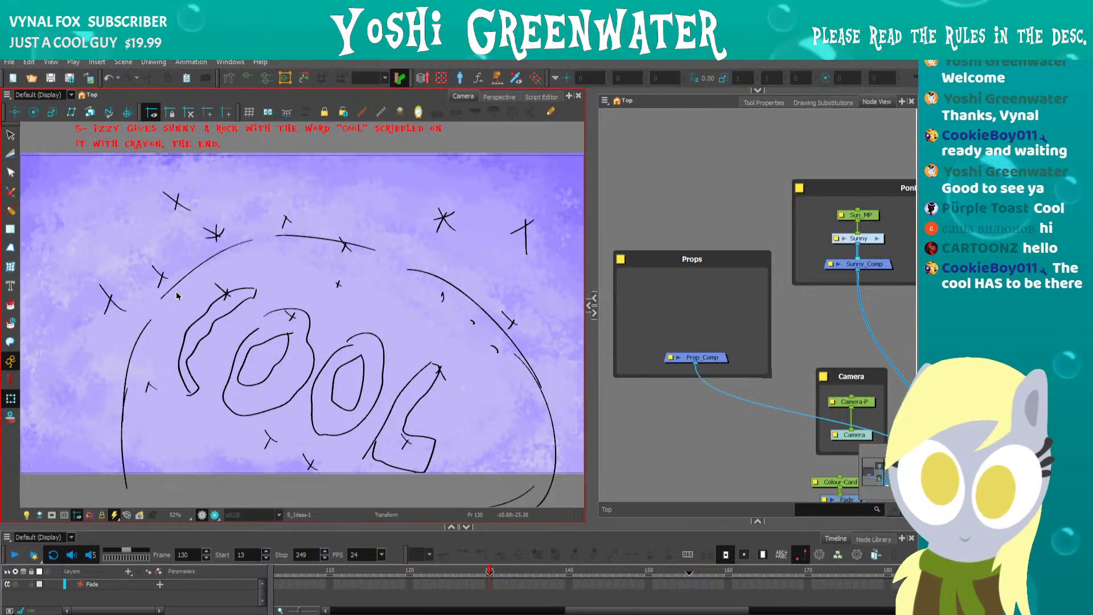
{"action": "left_click", "coordinate": [51, 515]}
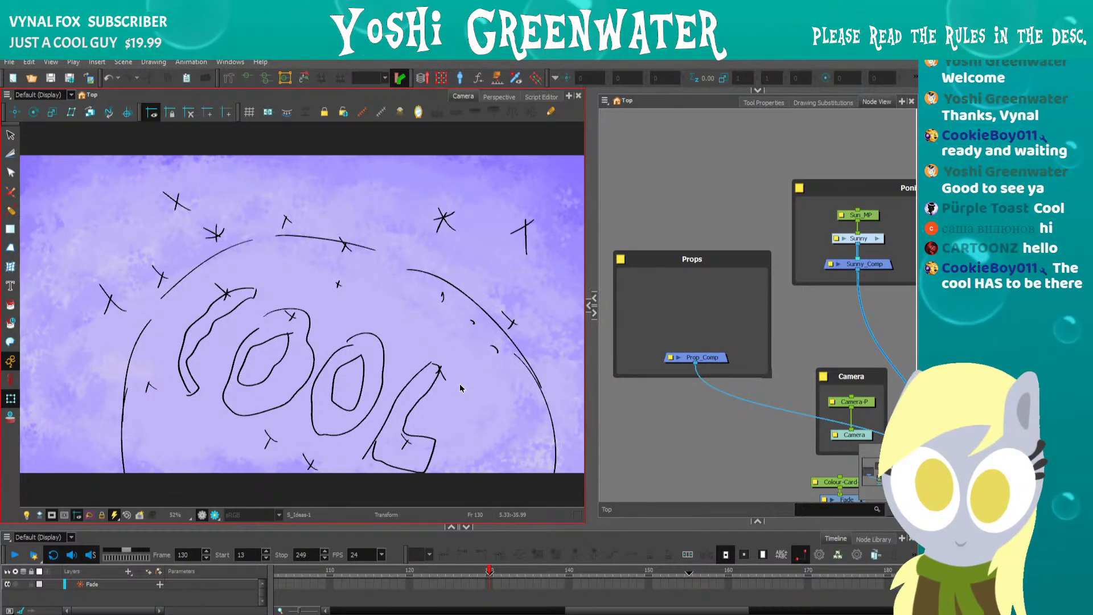
Add a vector drawing layer named rock_shot_2 and connect it to Prop_Comp inside the Props backdrop.
{"action": "left_click_drag", "start_coordinate": [691, 360], "coordinate": [677, 356]}
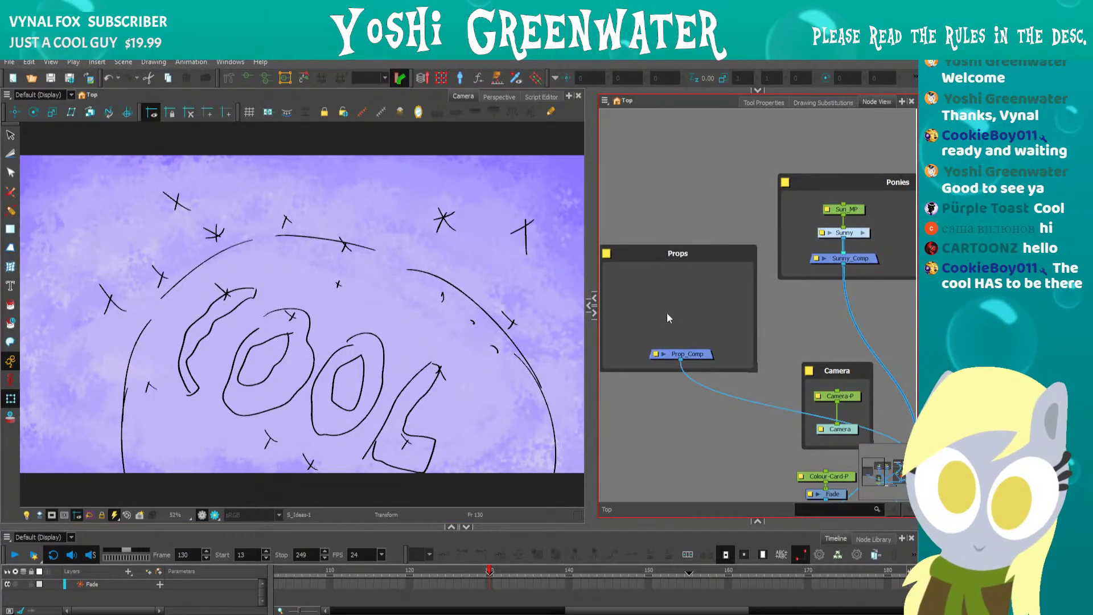
{"action": "key", "text": "ctrl+r"}
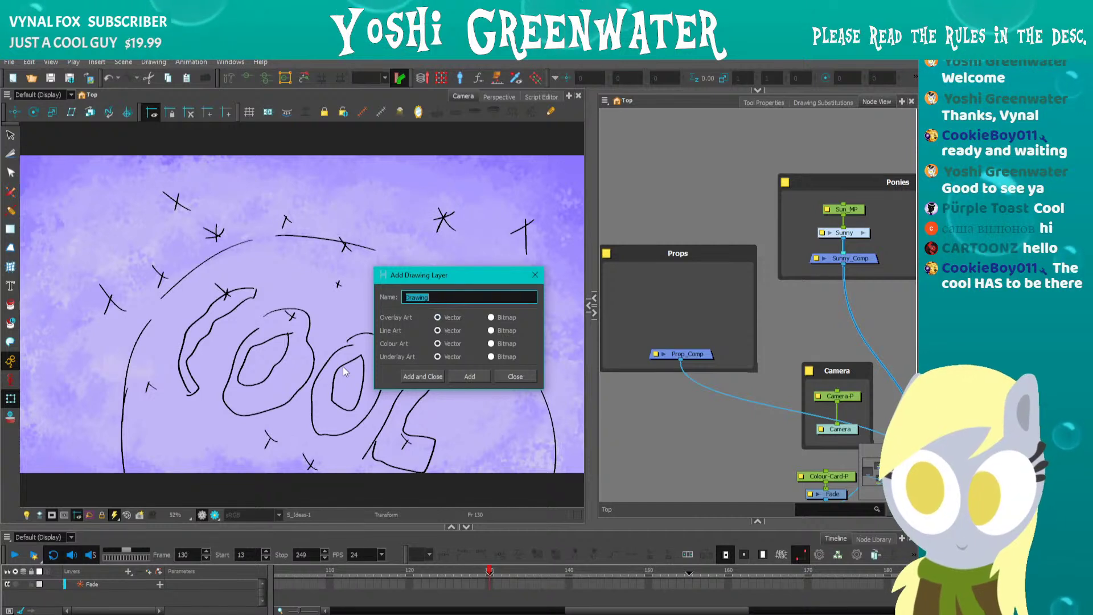
{"action": "type", "text": "rock_shot_2"}
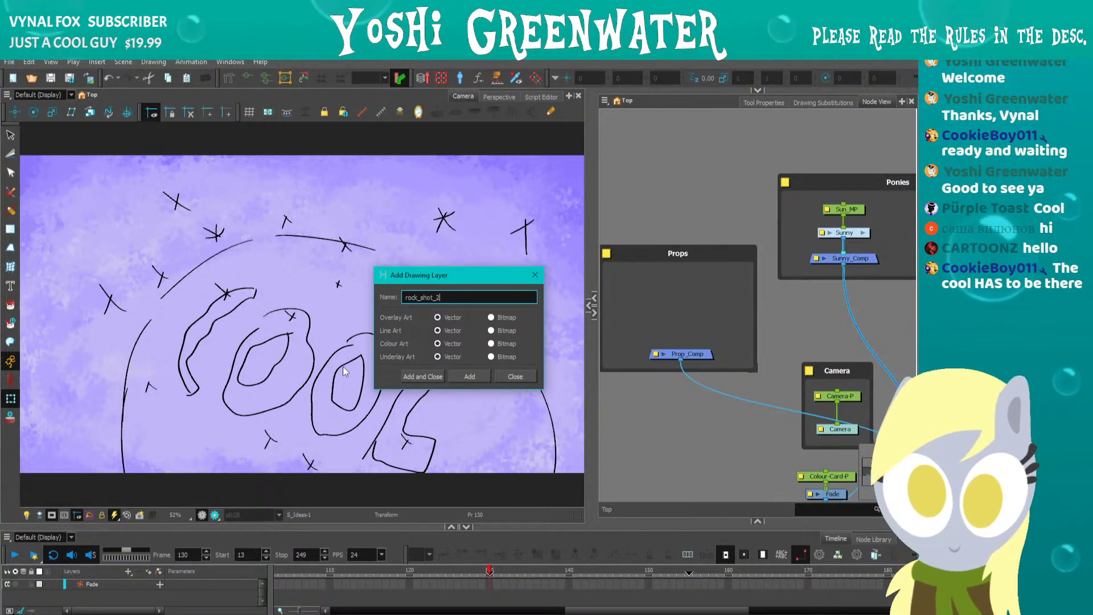
{"action": "key", "text": "Return"}
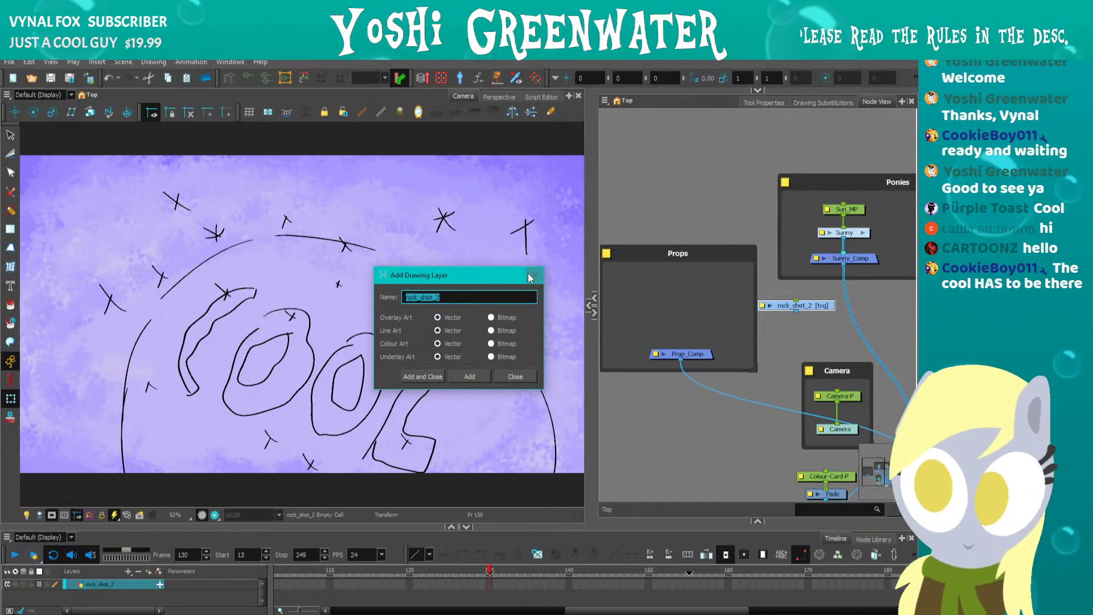
{"action": "left_click", "coordinate": [535, 275]}
{"action": "mouse_move", "coordinate": [776, 307]}
{"action": "left_mouse_down"}
{"action": "mouse_move", "coordinate": [676, 301]}
{"action": "mouse_move", "coordinate": [680, 350]}
{"action": "left_mouse_up"}
{"action": "left_click", "coordinate": [417, 583]}
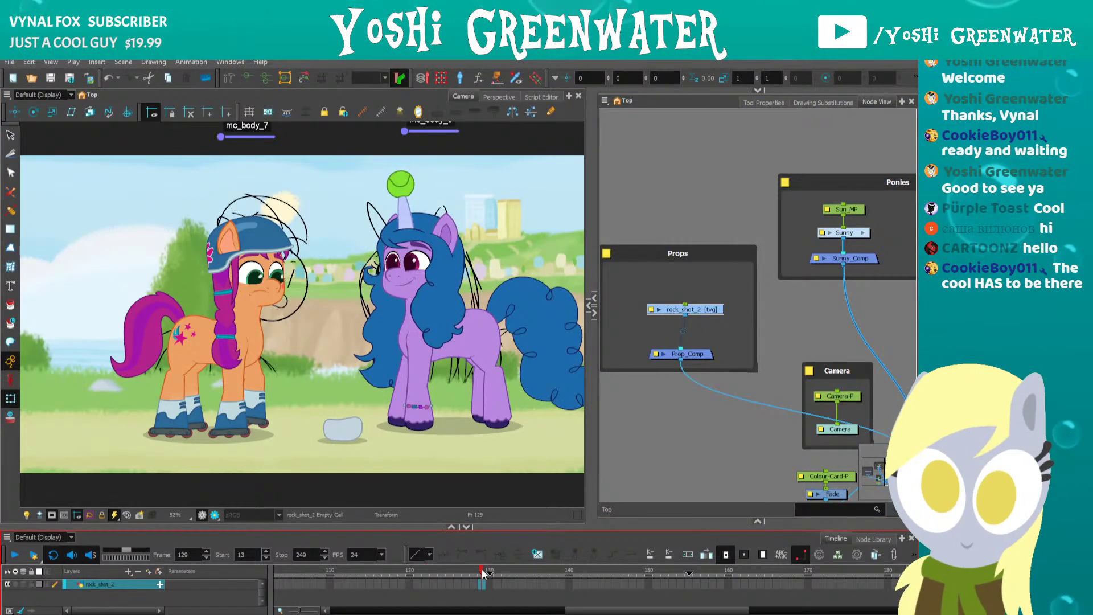
{"action": "left_click", "coordinate": [490, 570]}
{"action": "left_click", "coordinate": [637, 391]}
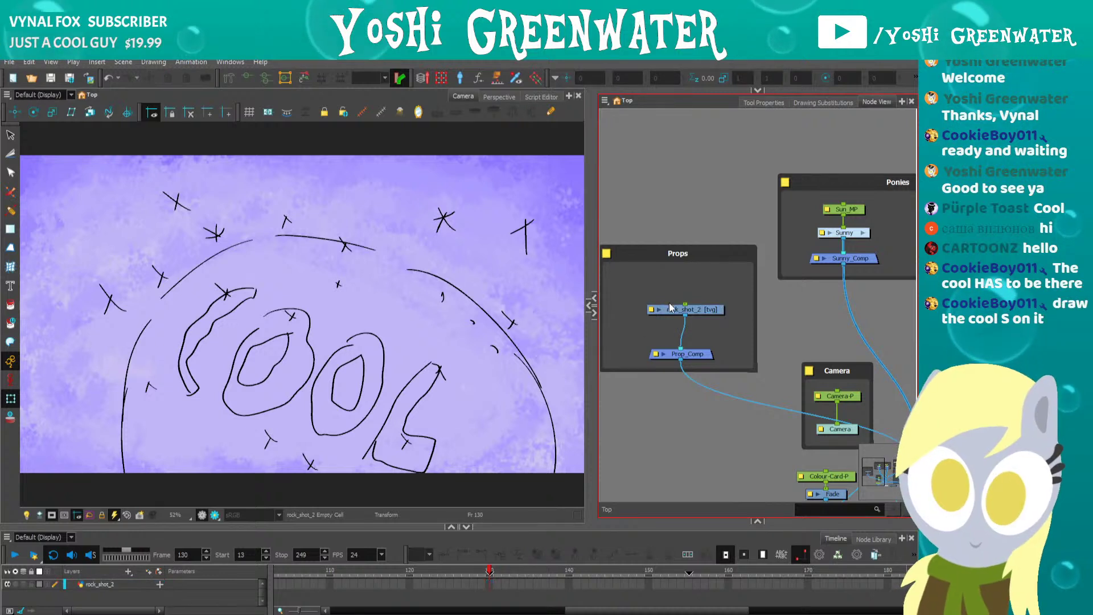
Add a parent peg to rock_shot_2 and arrange both nodes above Prop_Comp in the Props backdrop.
{"action": "left_click_drag", "start_coordinate": [671, 308], "coordinate": [665, 326]}
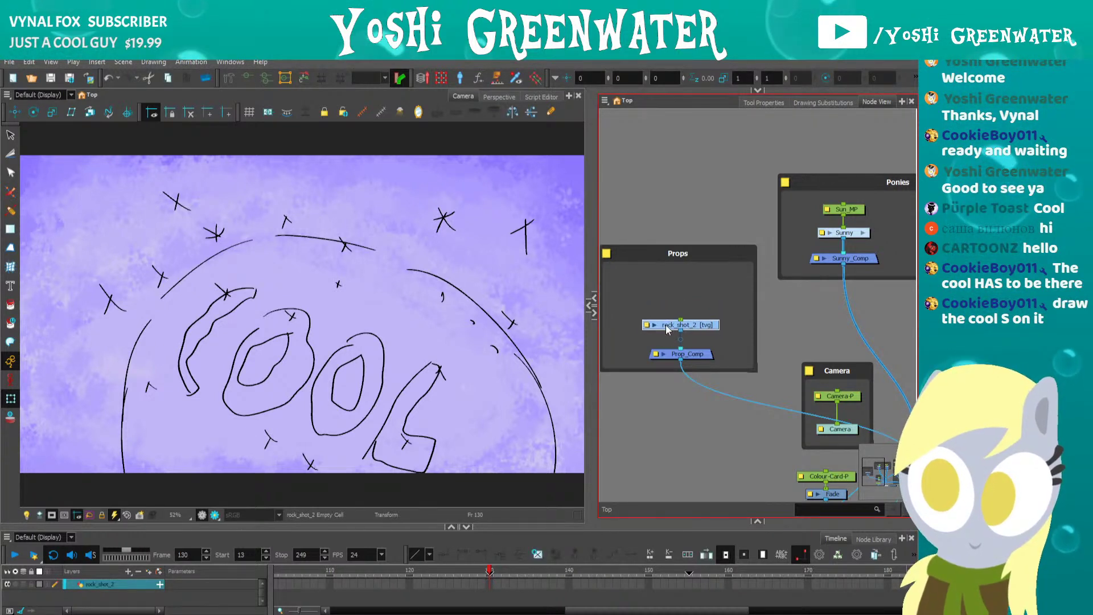
{"action": "key", "text": "ctrl+p"}
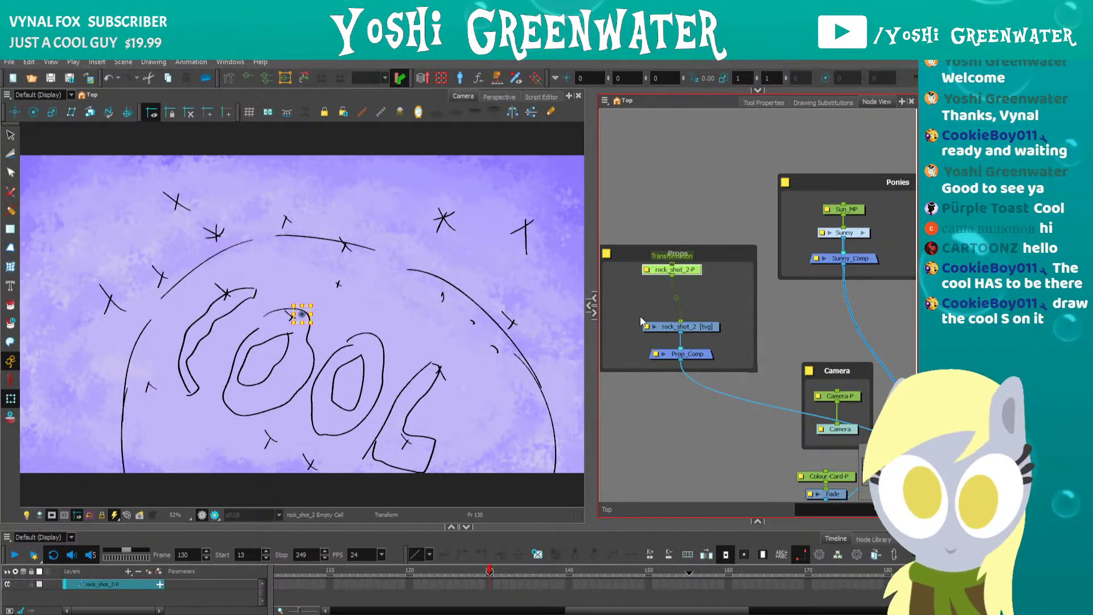
{"action": "left_click_drag", "start_coordinate": [658, 265], "coordinate": [667, 298]}
{"action": "left_click", "coordinate": [652, 417]}
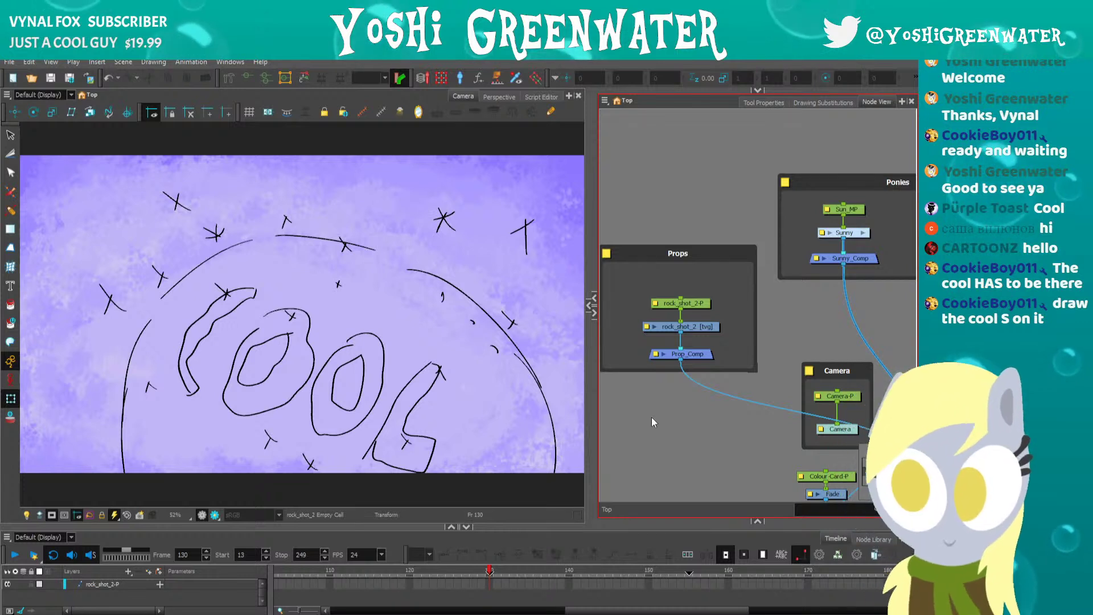
{"action": "left_click_drag", "start_coordinate": [664, 287], "coordinate": [668, 330]}
Lay out the workspace with the Drawing view beside the Camera view and the Colour view below a shortened Node View.
{"action": "left_click", "coordinate": [592, 298]}
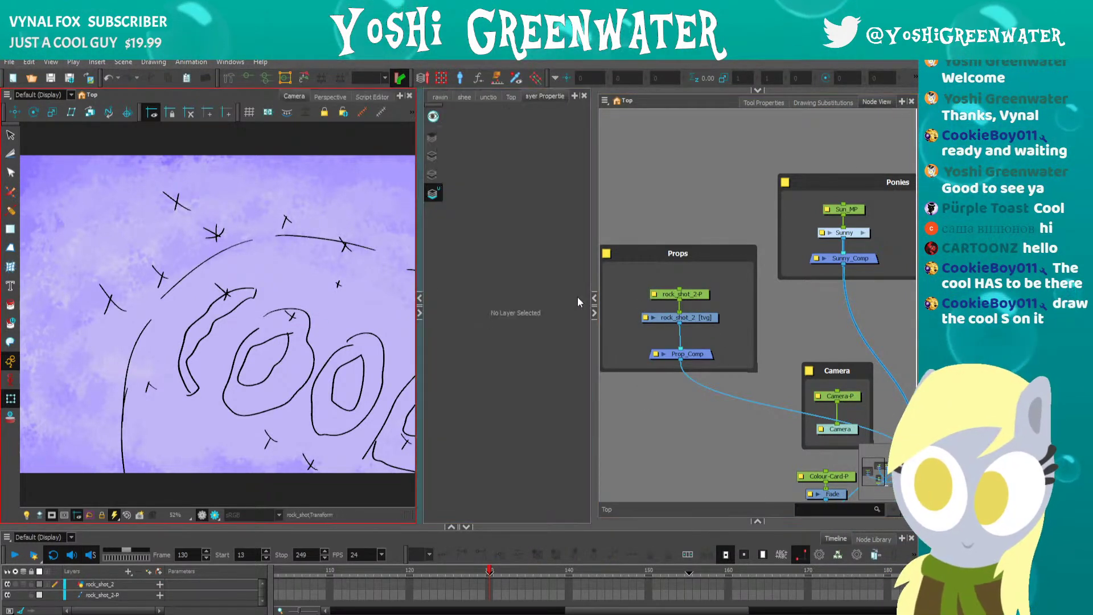
{"action": "left_click_drag", "start_coordinate": [595, 287], "coordinate": [690, 294]}
{"action": "left_click_drag", "start_coordinate": [486, 171], "coordinate": [436, 165]}
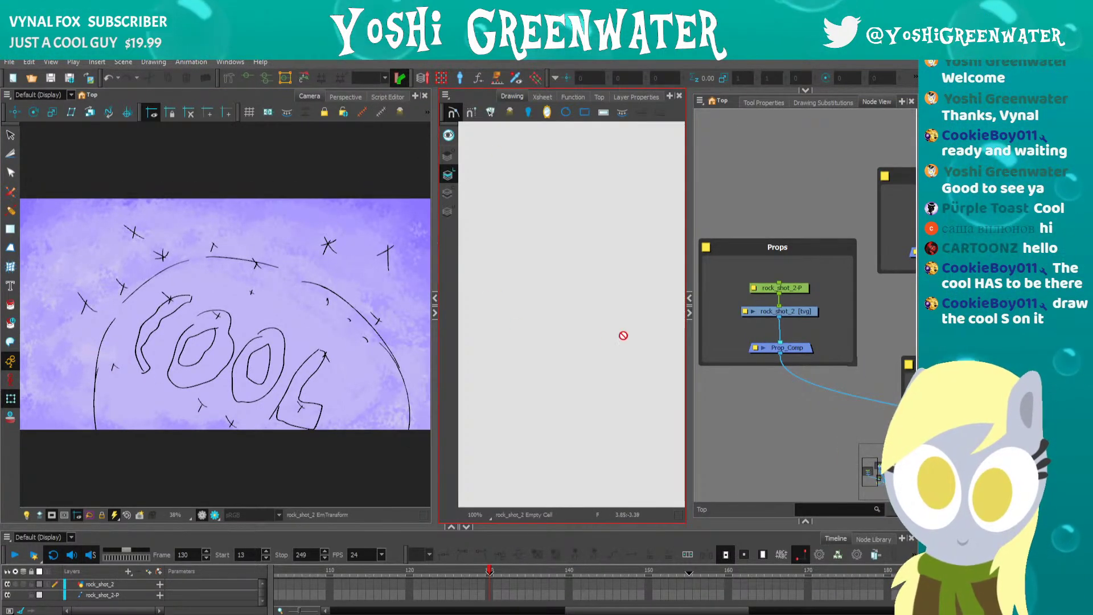
{"action": "left_click_drag", "start_coordinate": [685, 340], "coordinate": [637, 341]}
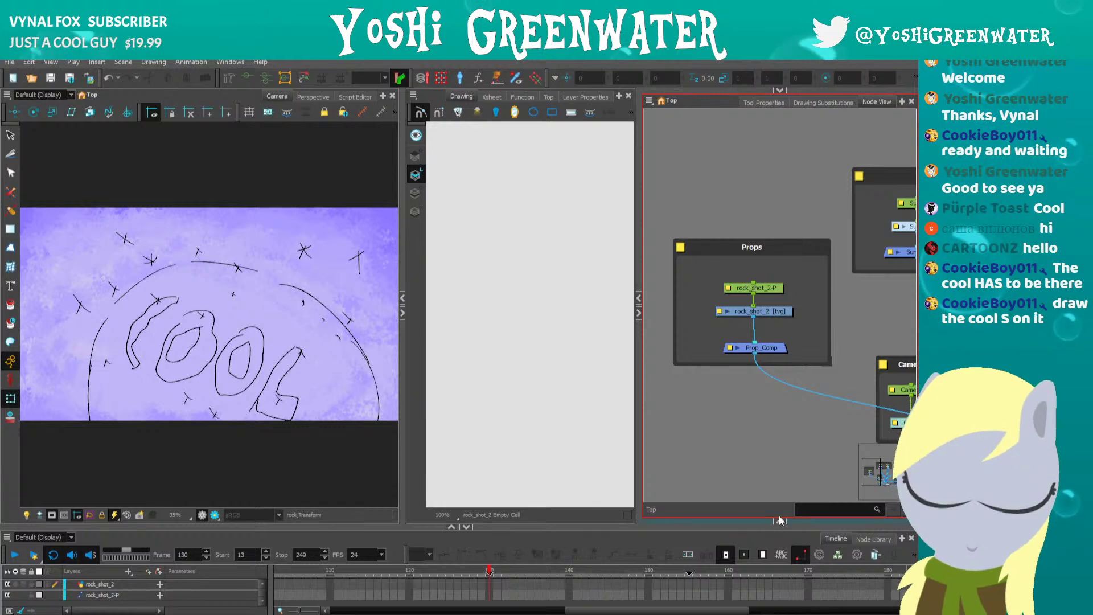
{"action": "left_click_drag", "start_coordinate": [779, 519], "coordinate": [669, 230]}
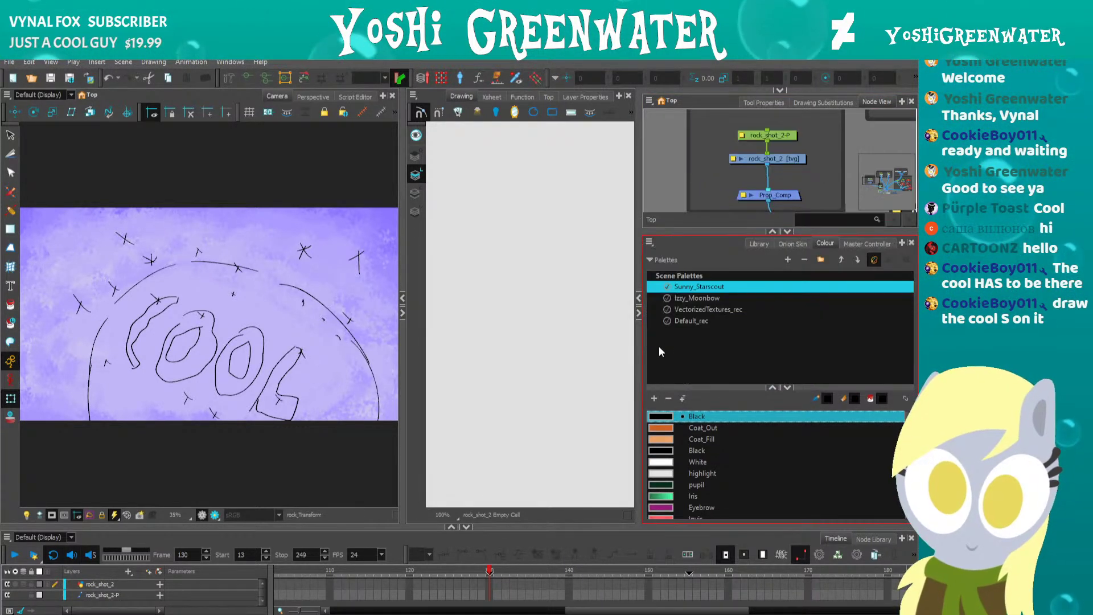
Select the New 1 swatch in the Default_rec palette and go to frame 117, where the finished rock is shown.
{"action": "left_click", "coordinate": [685, 321]}
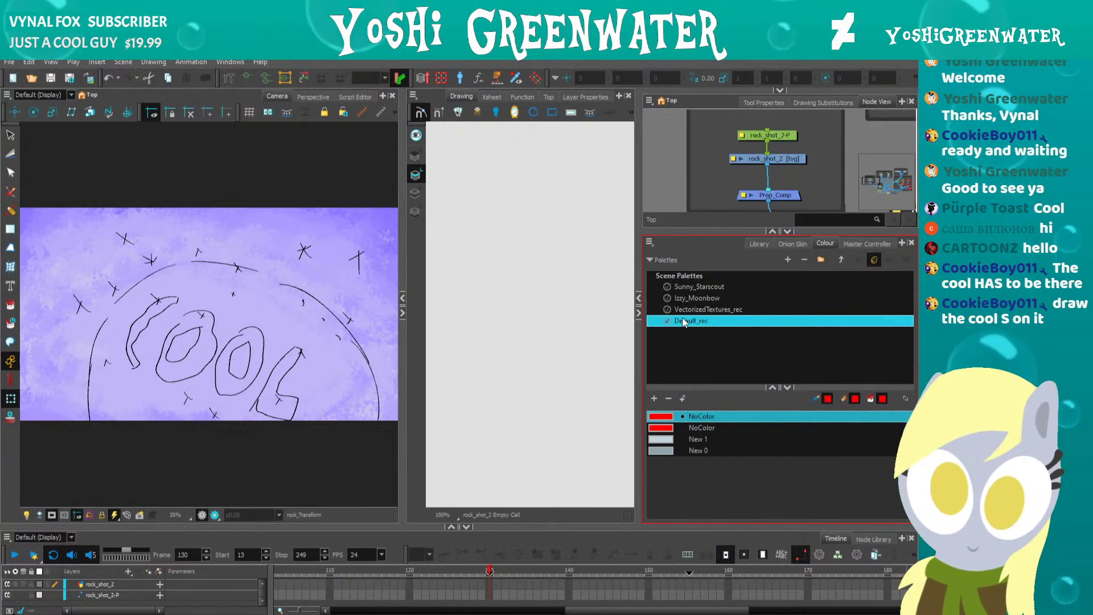
{"action": "left_click", "coordinate": [662, 445]}
{"action": "left_click", "coordinate": [385, 570]}
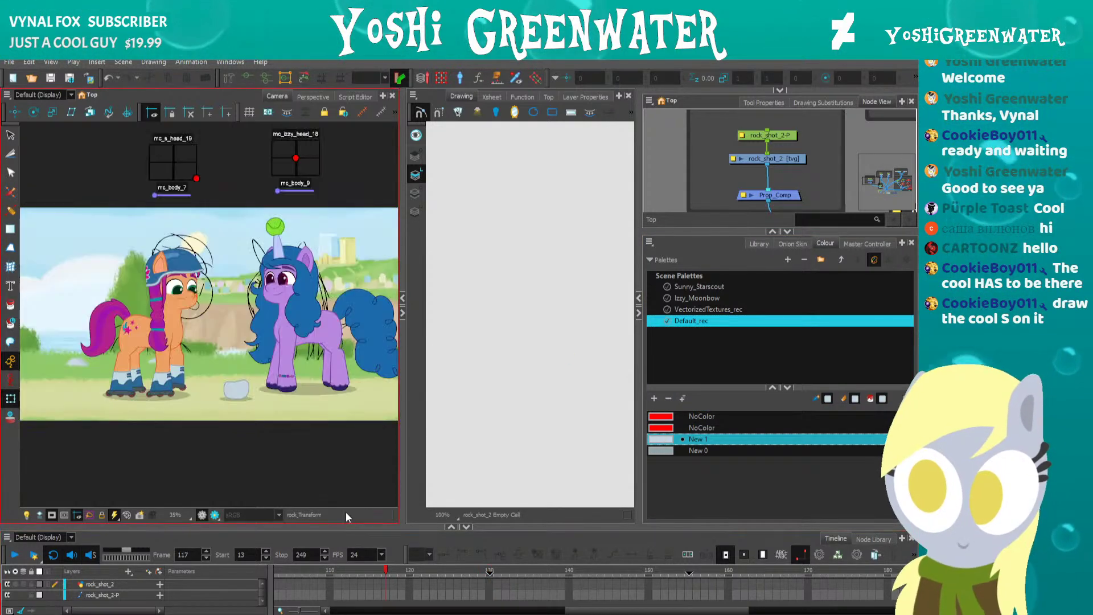
{"action": "left_click", "coordinate": [654, 398]}
{"action": "double_click", "coordinate": [661, 462]}
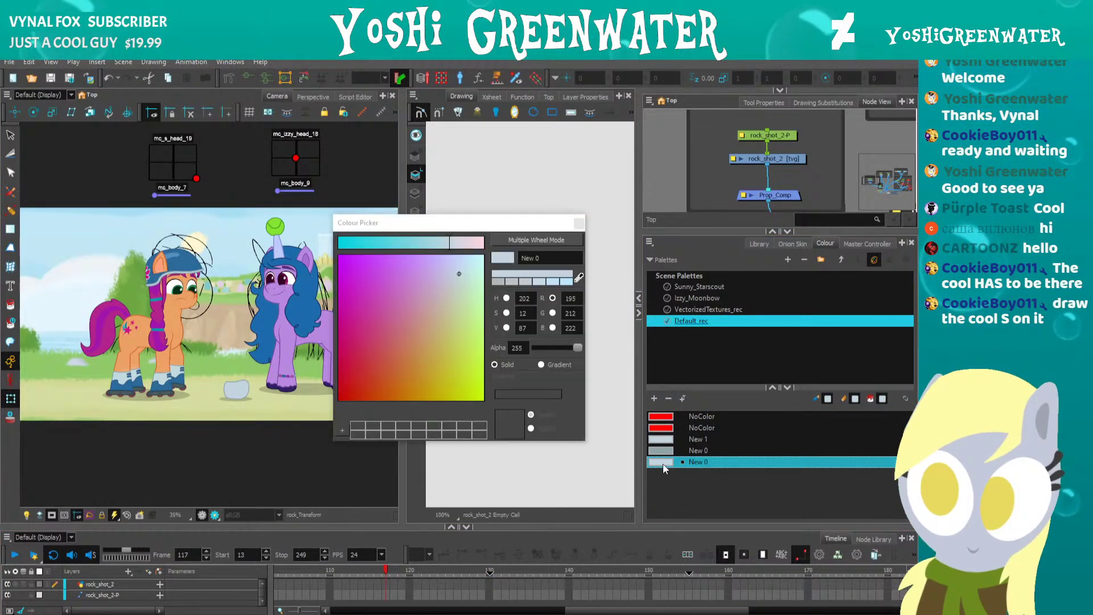
{"action": "left_click_drag", "start_coordinate": [555, 223], "coordinate": [555, 252]}
{"action": "left_click", "coordinate": [579, 252]}
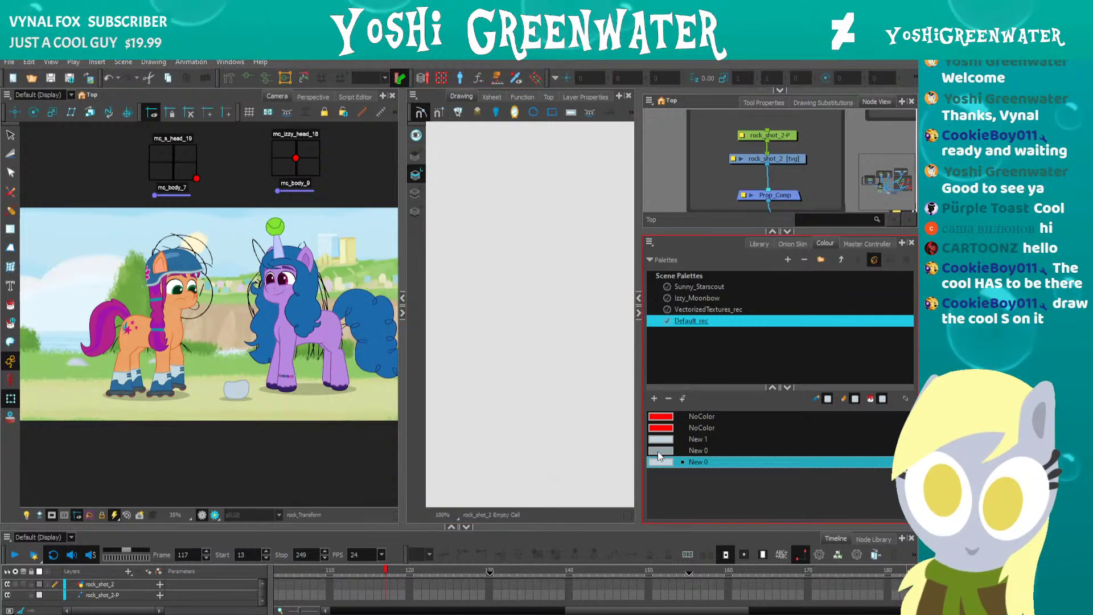
{"action": "left_click", "coordinate": [659, 452]}
{"action": "left_click", "coordinate": [661, 463]}
{"action": "left_click", "coordinate": [668, 399]}
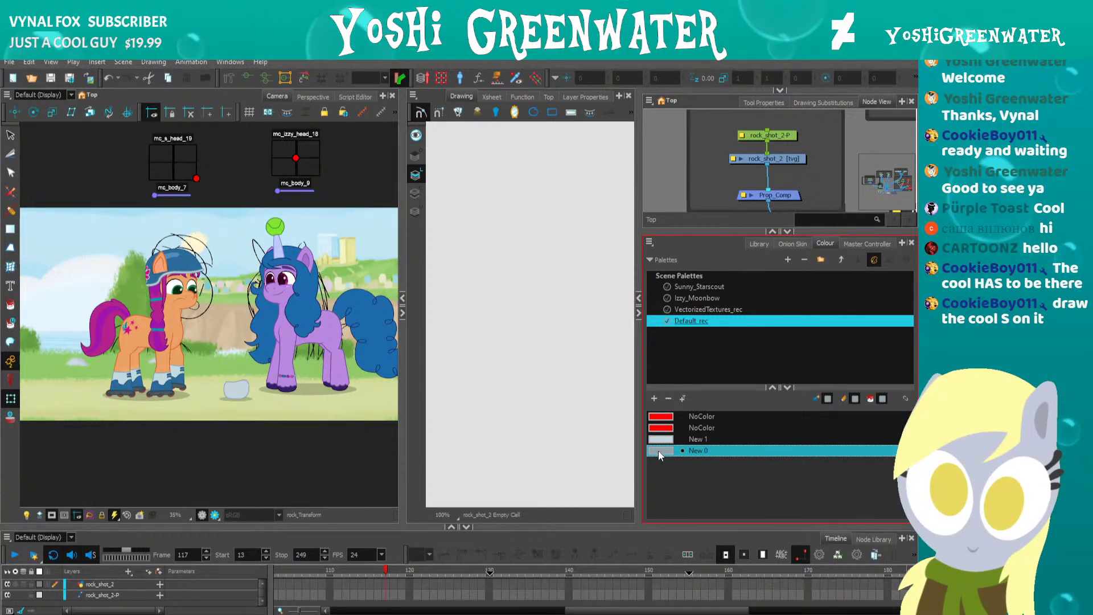
Test other colours on the New 0 swatch to identify which part of the rock uses it, keeping its original colour.
{"action": "double_click", "coordinate": [658, 450]}
{"action": "scroll", "coordinate": [222, 373], "scroll_direction": "up", "scroll_amount": 5}
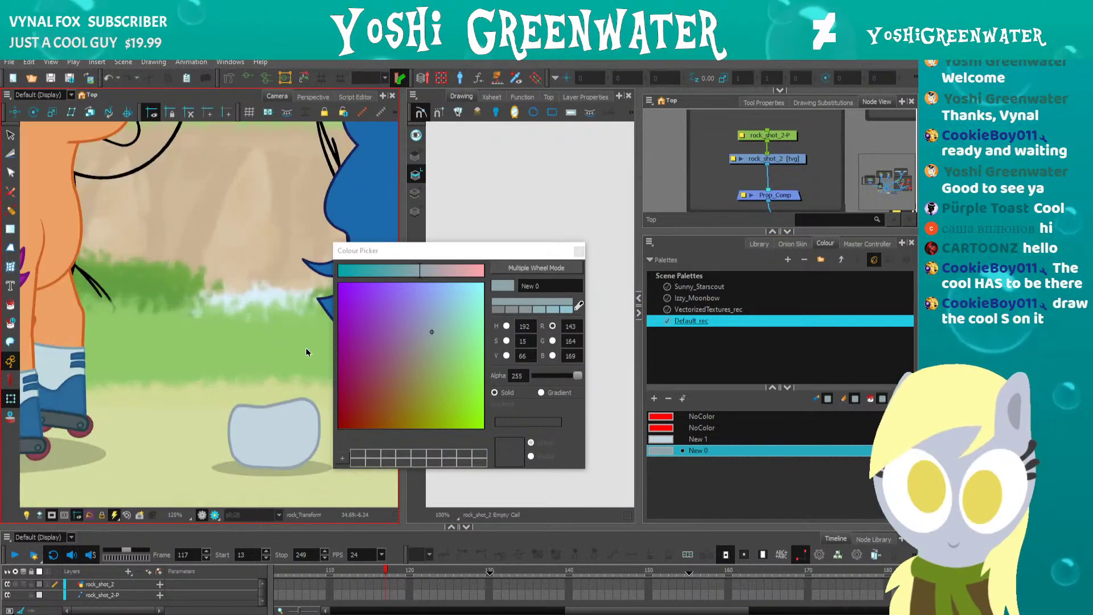
{"action": "left_click_drag", "start_coordinate": [364, 250], "coordinate": [474, 303]}
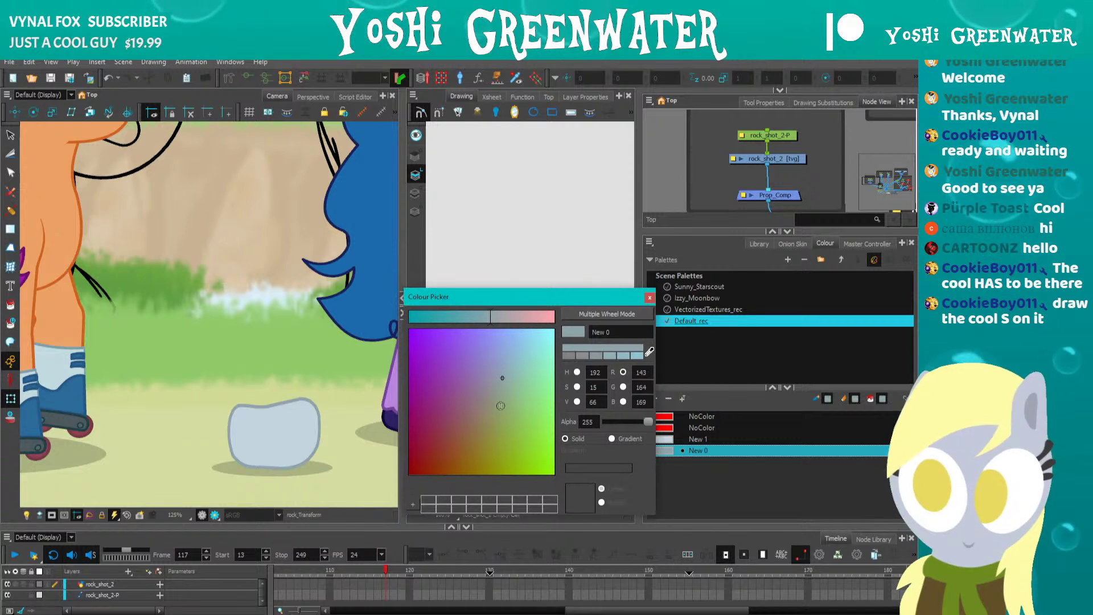
{"action": "mouse_move", "coordinate": [511, 432]}
{"action": "left_mouse_down"}
{"action": "mouse_move", "coordinate": [496, 354]}
{"action": "mouse_move", "coordinate": [431, 415]}
{"action": "mouse_move", "coordinate": [502, 378]}
{"action": "left_mouse_up"}
{"action": "left_click_drag", "start_coordinate": [553, 297], "coordinate": [506, 301]}
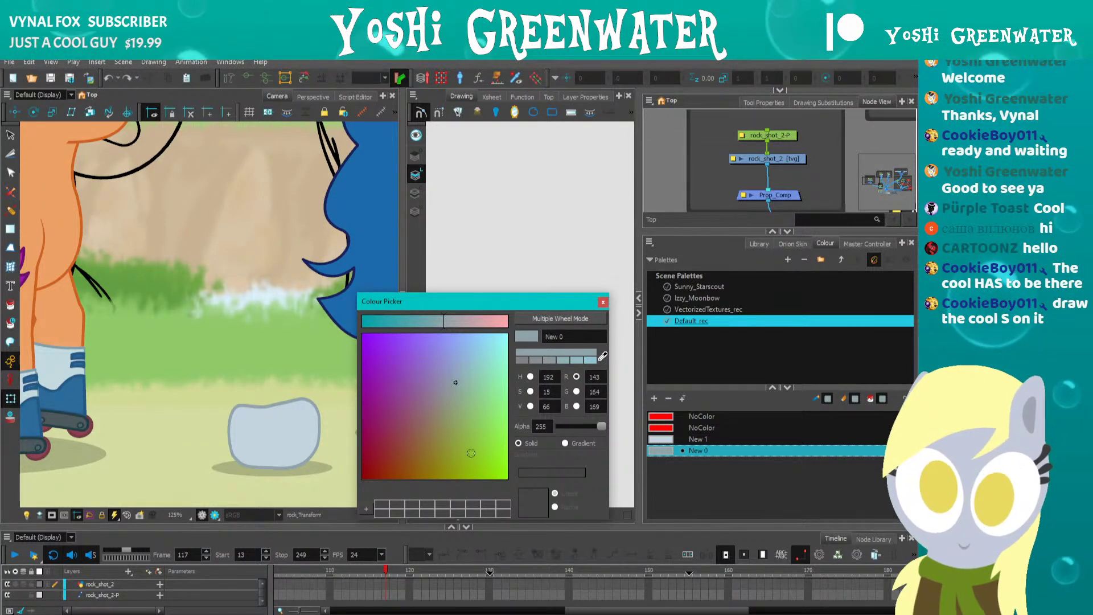
{"action": "mouse_move", "coordinate": [465, 454]}
{"action": "left_mouse_down"}
{"action": "mouse_move", "coordinate": [437, 380]}
{"action": "mouse_move", "coordinate": [455, 382]}
{"action": "left_mouse_up"}
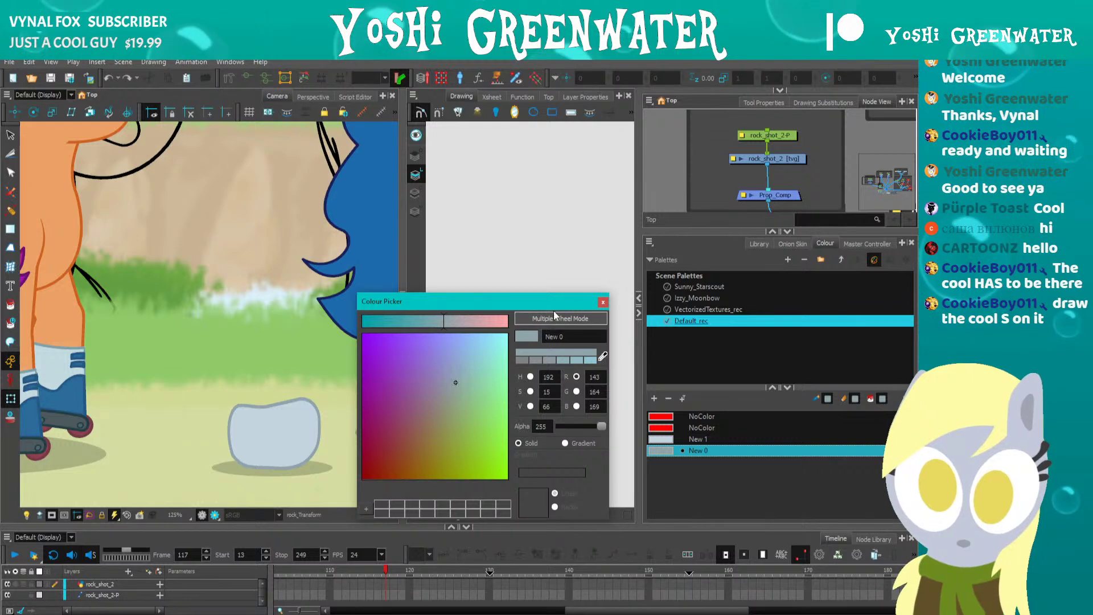
{"action": "left_click", "coordinate": [601, 302]}
Try an ochre colour (R 195, G 163, B 86) on the New 1 swatch to test the rock's fill, and undo the change.
{"action": "double_click", "coordinate": [663, 443]}
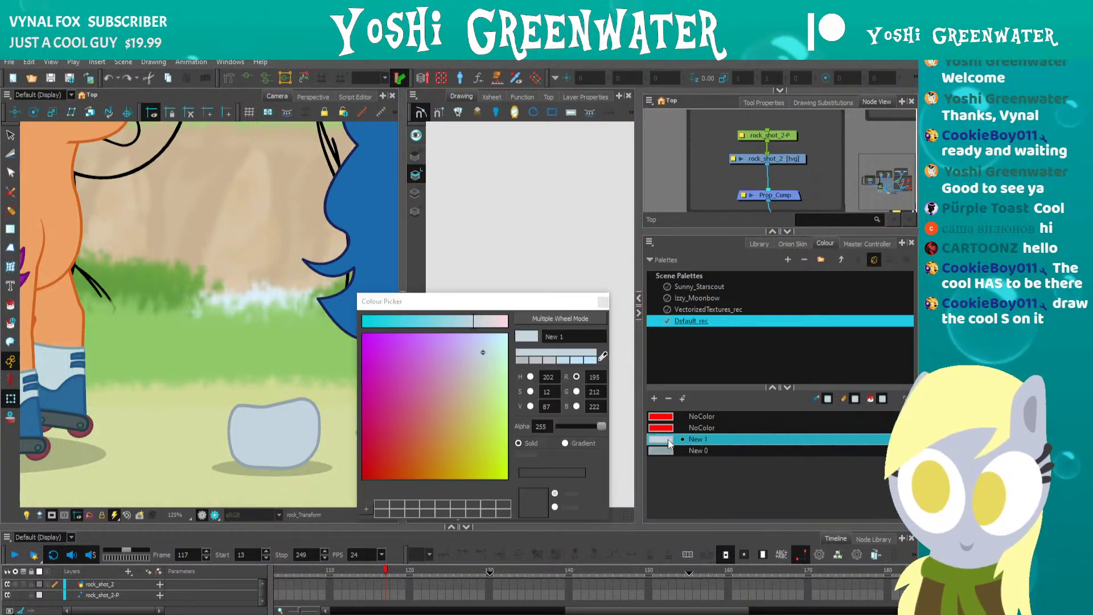
{"action": "left_click_drag", "start_coordinate": [433, 432], "coordinate": [455, 429]}
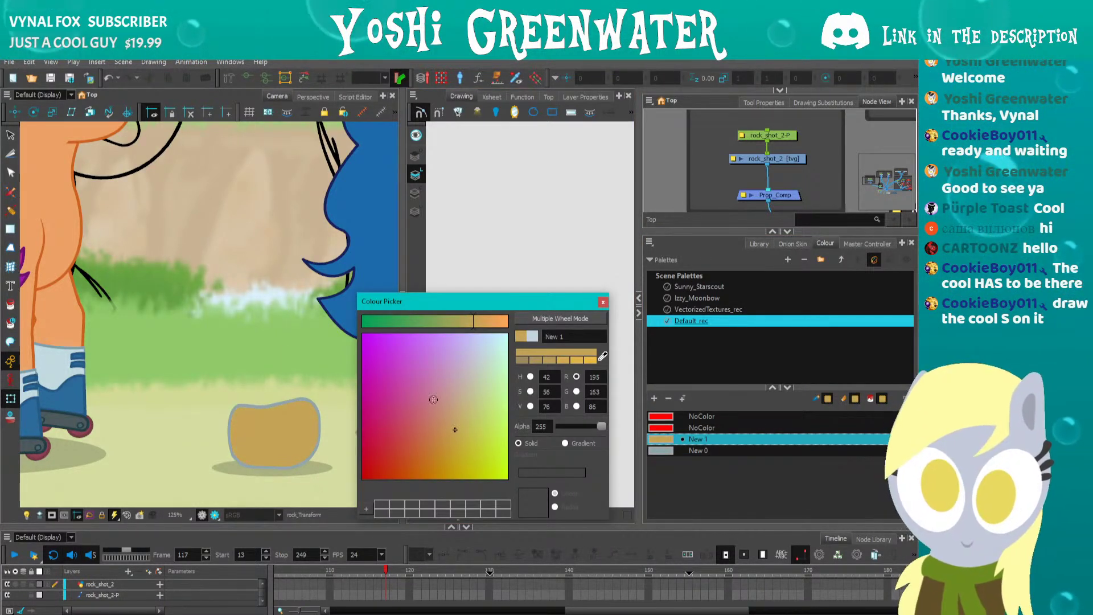
{"action": "key", "text": "ctrl+z"}
{"action": "left_click", "coordinate": [603, 302]}
Rename the New 1 swatch of the Default_rec palette as Rock_Fill.
{"action": "double_click", "coordinate": [654, 439]}
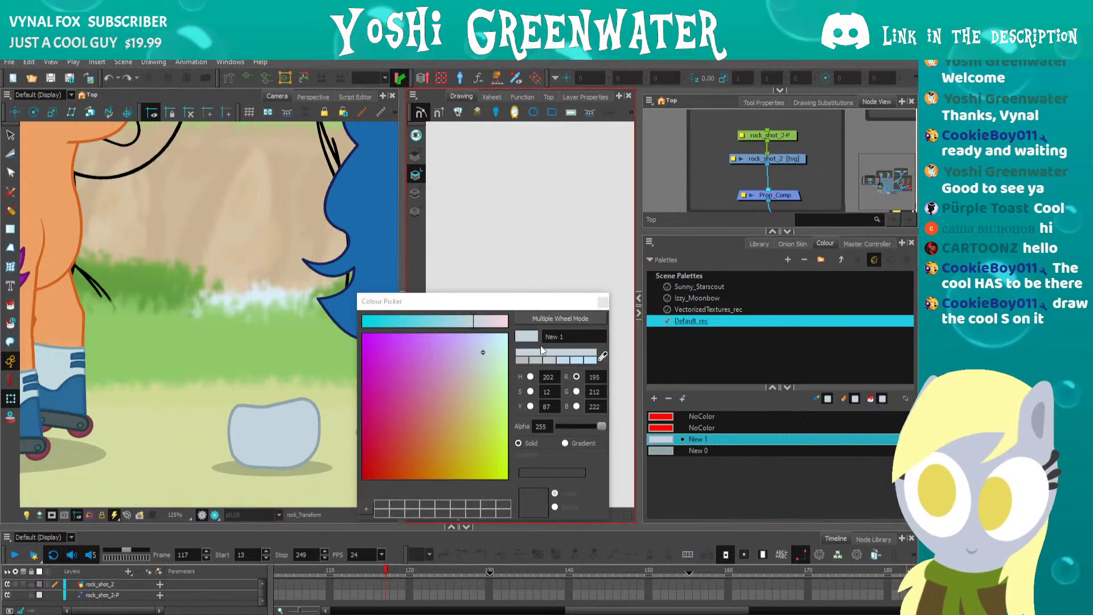
{"action": "left_click_drag", "start_coordinate": [567, 337], "coordinate": [542, 337]}
{"action": "type", "text": "Rock_"}
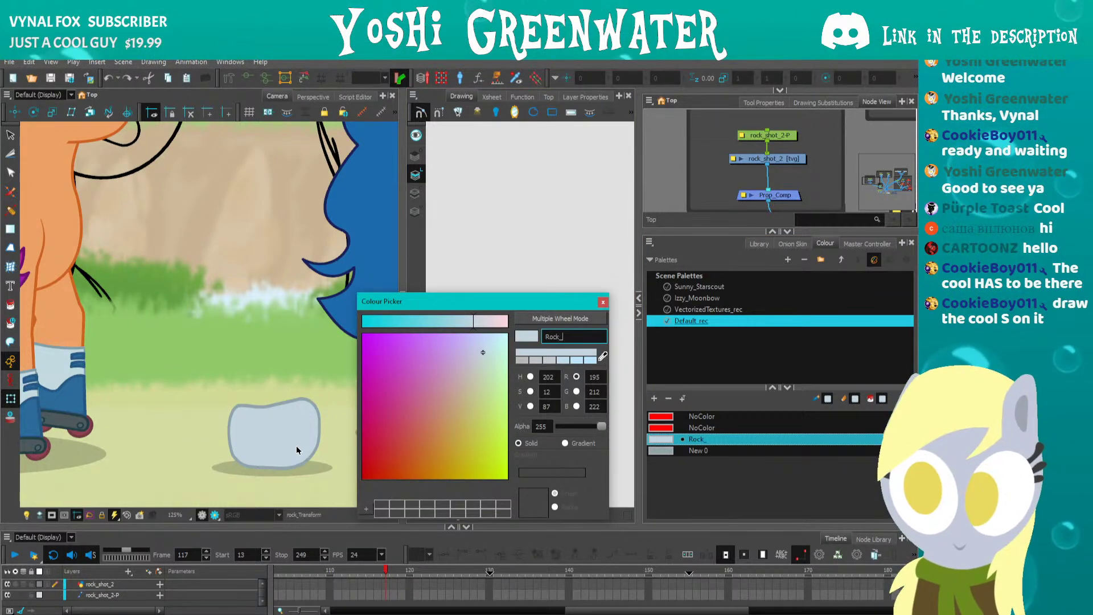
{"action": "type", "text": "Fill"}
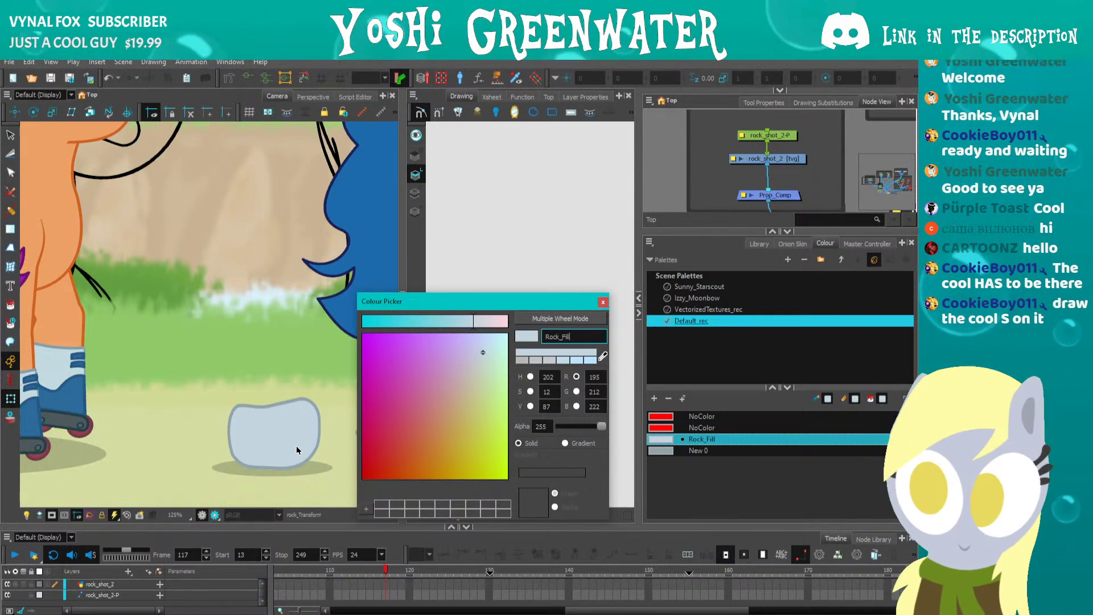
Rename the New 0 swatch as Rock_Outline and close the Colour Picker.
{"action": "double_click", "coordinate": [693, 450]}
{"action": "type", "text": "Rock_"}
{"action": "key", "text": "Return"}
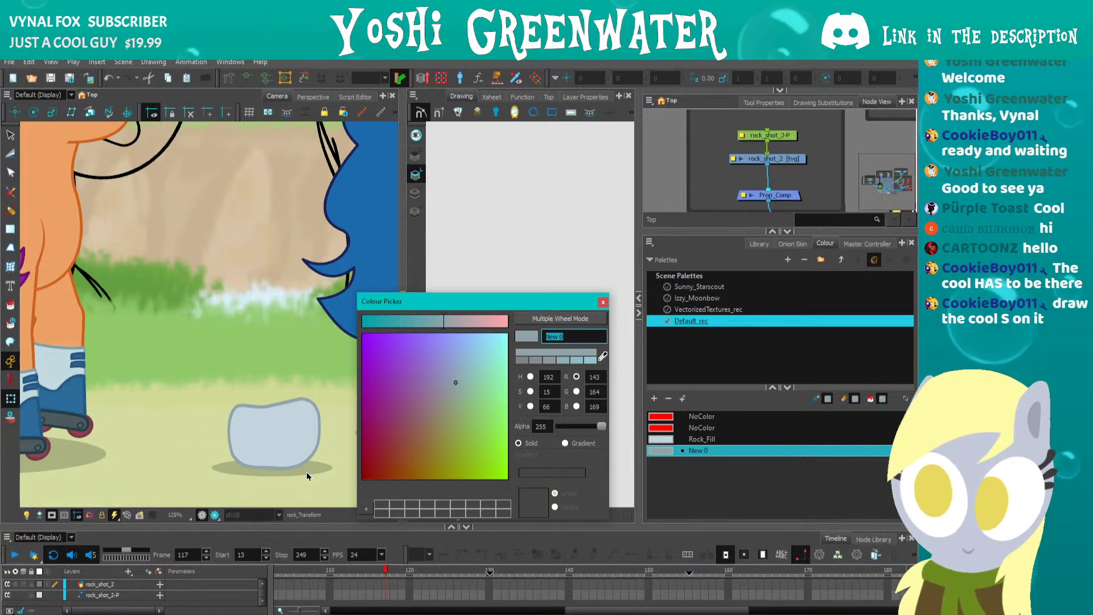
{"action": "type", "text": "Outline"}
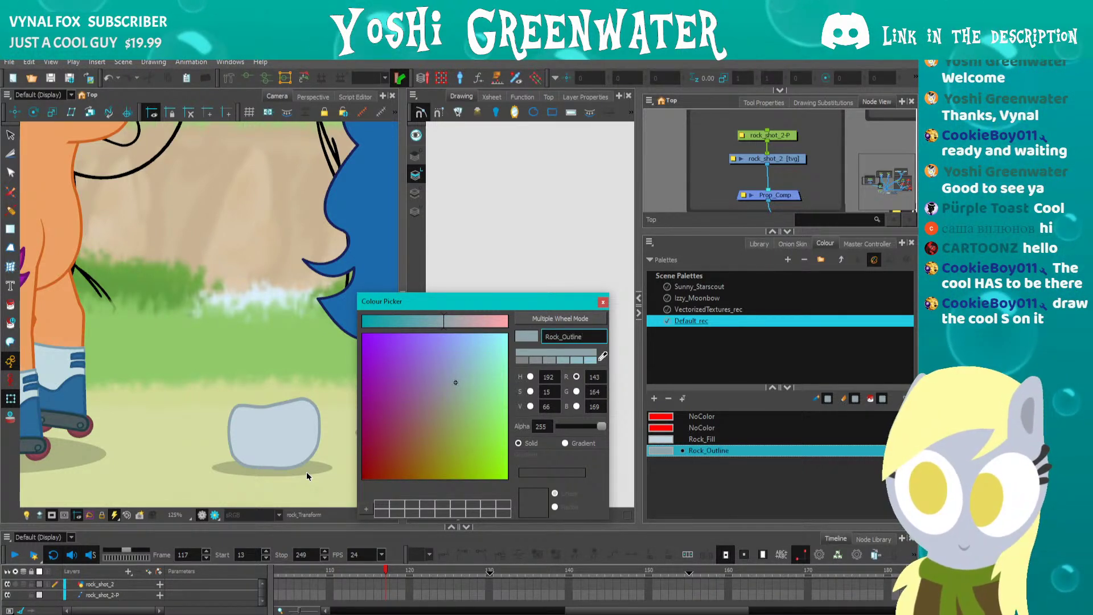
{"action": "left_click", "coordinate": [602, 302]}
Return to frame 130 and fit the whole COOL rock sketch in the Camera view.
{"action": "left_click", "coordinate": [476, 574]}
{"action": "left_click_drag", "start_coordinate": [476, 574], "coordinate": [489, 574]}
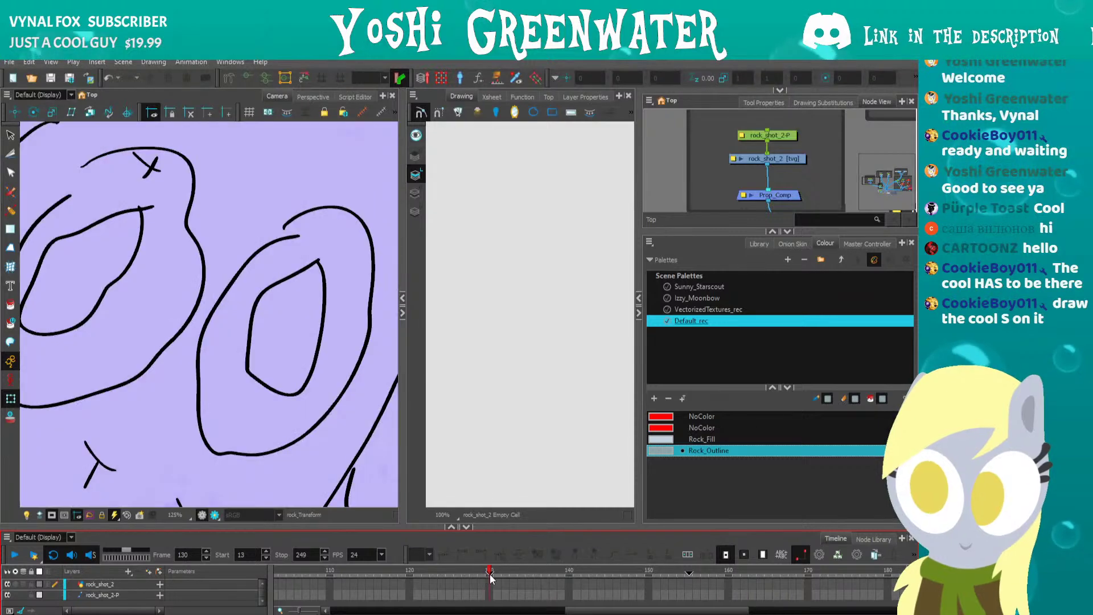
{"action": "key", "text": "shift+m"}
Activate the Polyline tool and show its Tool Properties in place of the Node View, enlarged above a shortened Colour view.
{"action": "left_click_drag", "start_coordinate": [673, 231], "coordinate": [673, 310]}
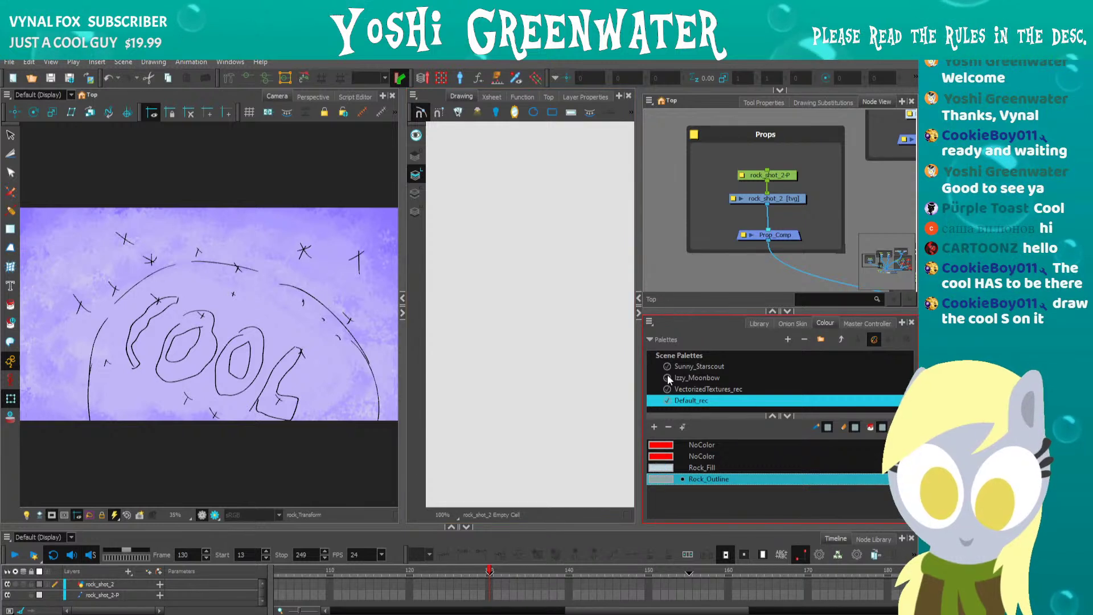
{"action": "left_click", "coordinate": [763, 103]}
{"action": "left_click_drag", "start_coordinate": [692, 312], "coordinate": [693, 333]}
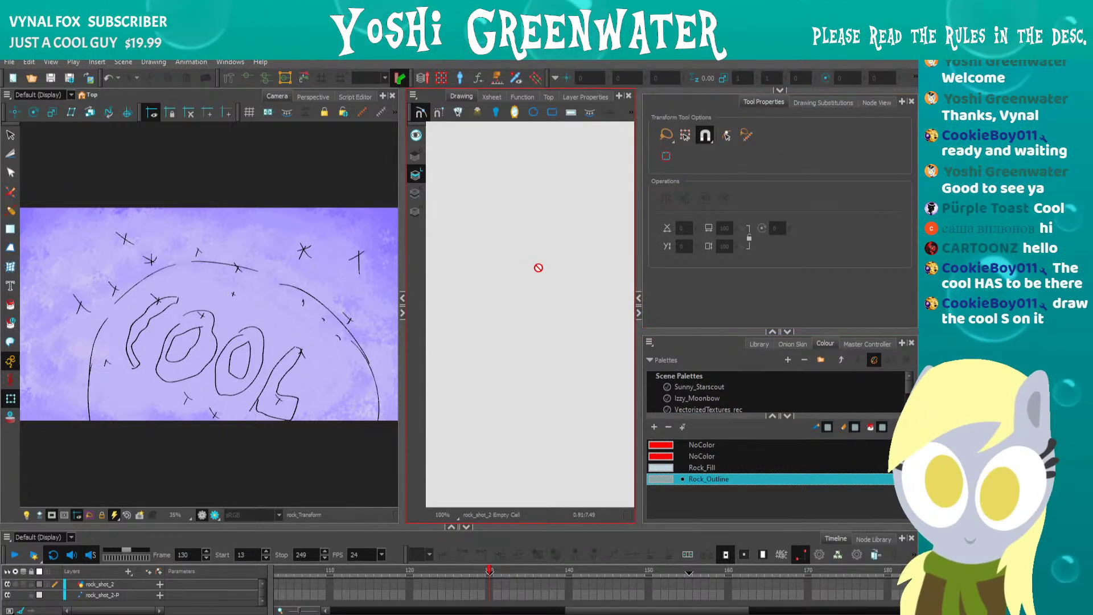
{"action": "key", "text": "alt+minus"}
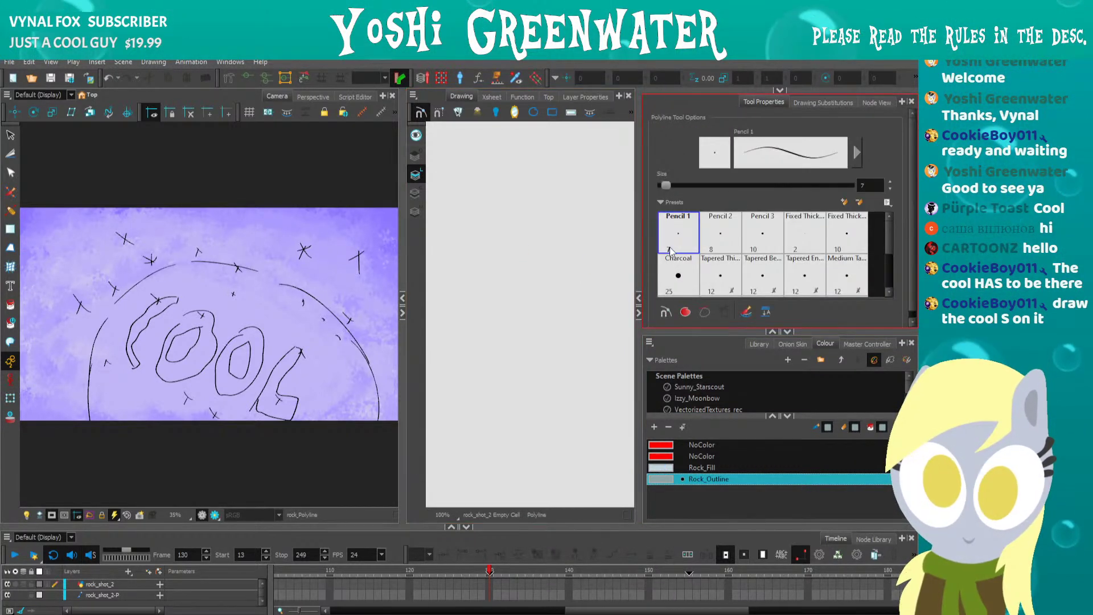
{"action": "left_click_drag", "start_coordinate": [685, 331], "coordinate": [685, 376]}
{"action": "scroll", "coordinate": [885, 221], "scroll_direction": "down", "scroll_amount": 2}
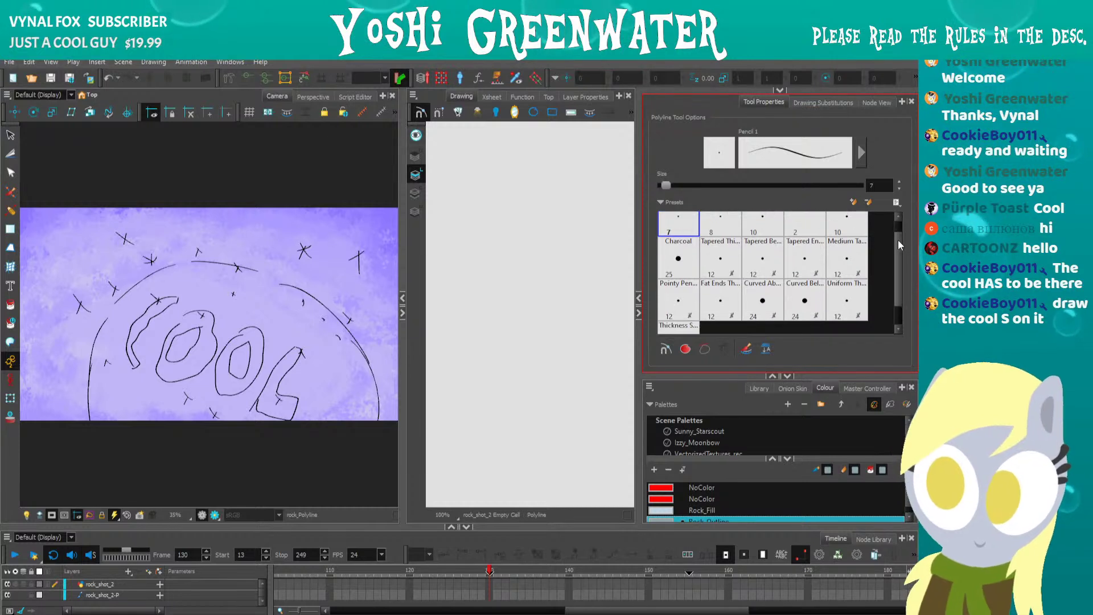
{"action": "left_click_drag", "start_coordinate": [675, 402], "coordinate": [675, 401]}
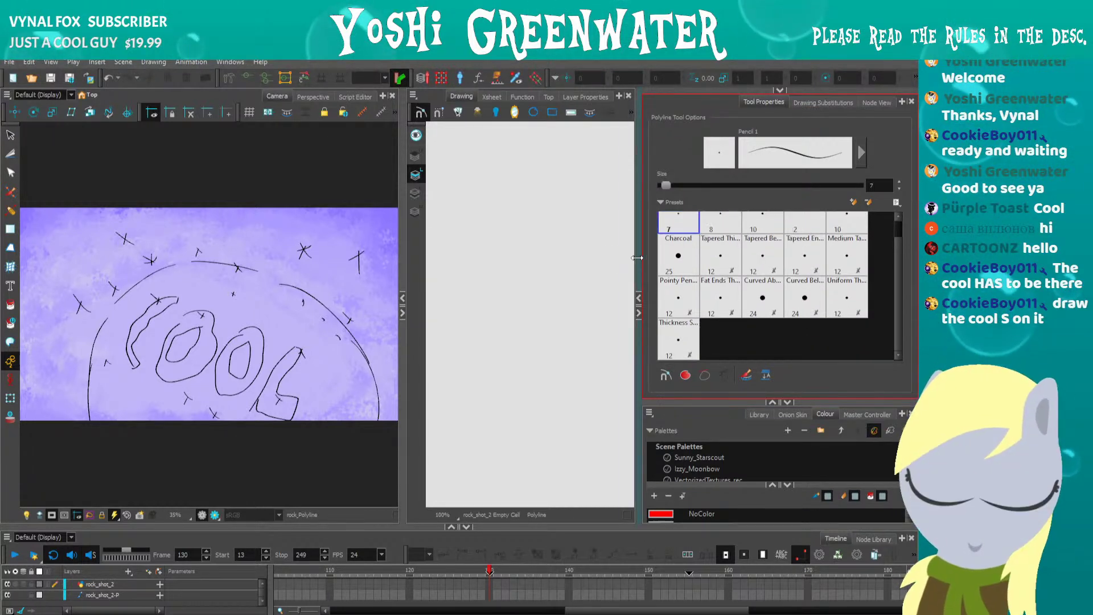
{"action": "left_click_drag", "start_coordinate": [640, 256], "coordinate": [607, 256]}
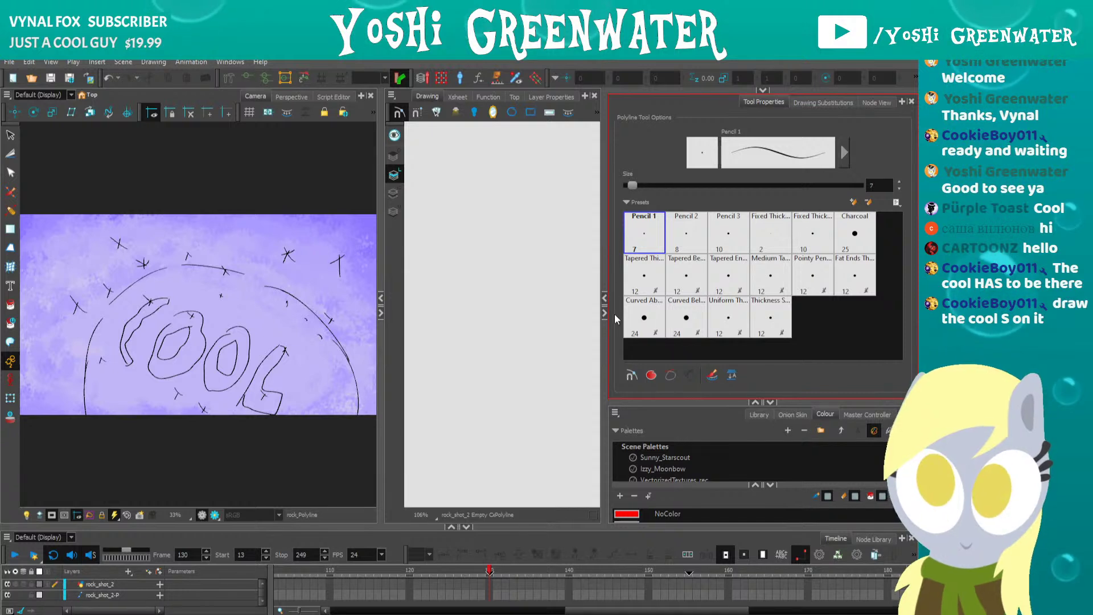
Switch to the Brush tool, choose the MM_Brush preset and make more room for the preset list.
{"action": "key", "text": "alt+b"}
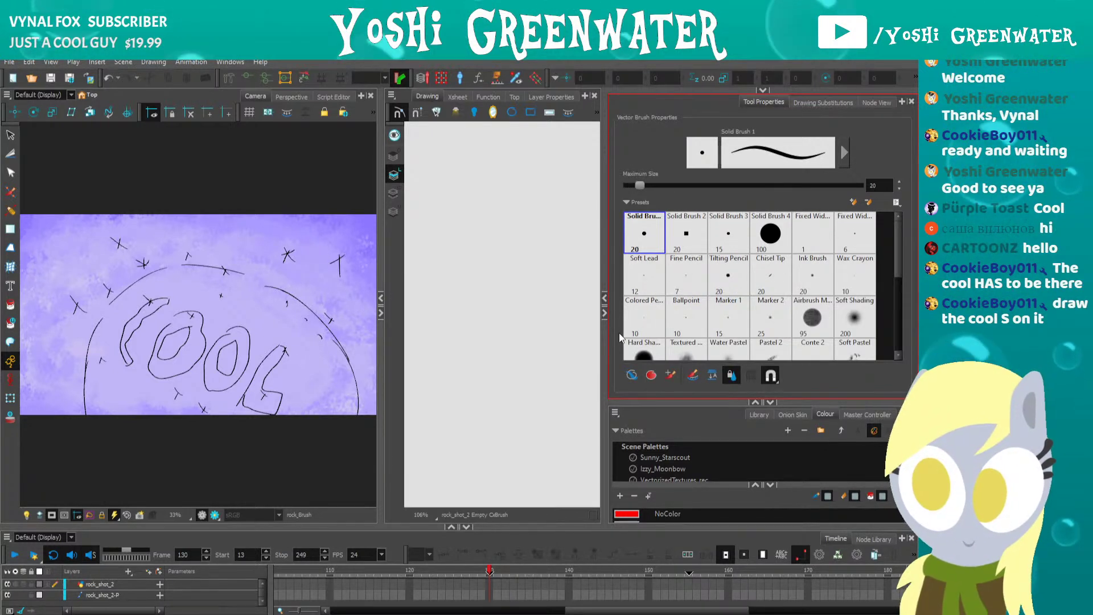
{"action": "left_click_drag", "start_coordinate": [657, 402], "coordinate": [656, 425]}
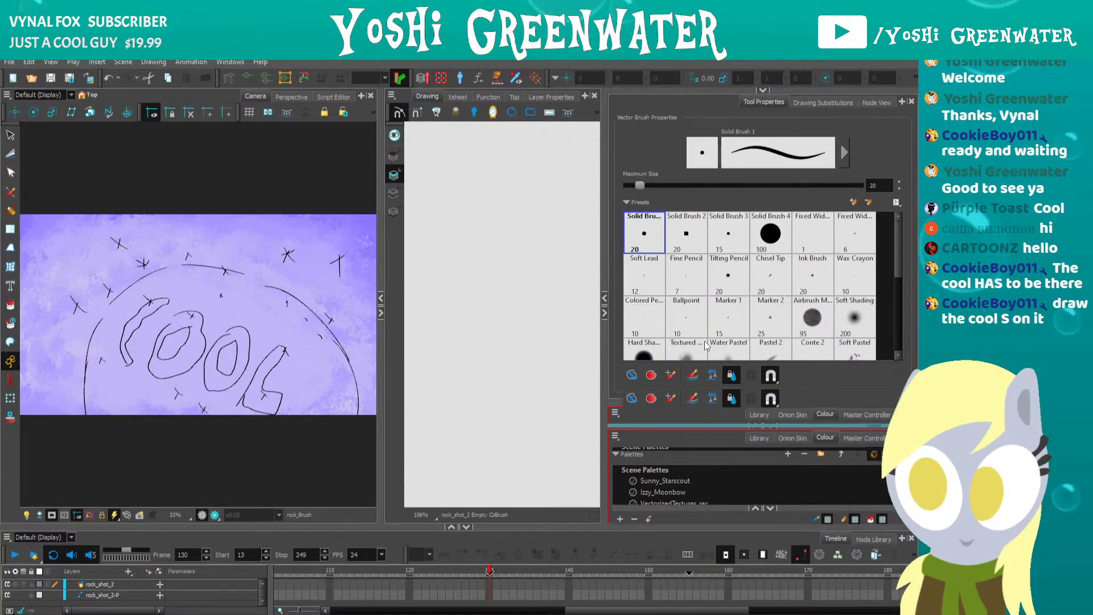
{"action": "scroll", "coordinate": [898, 243], "scroll_direction": "down", "scroll_amount": 5}
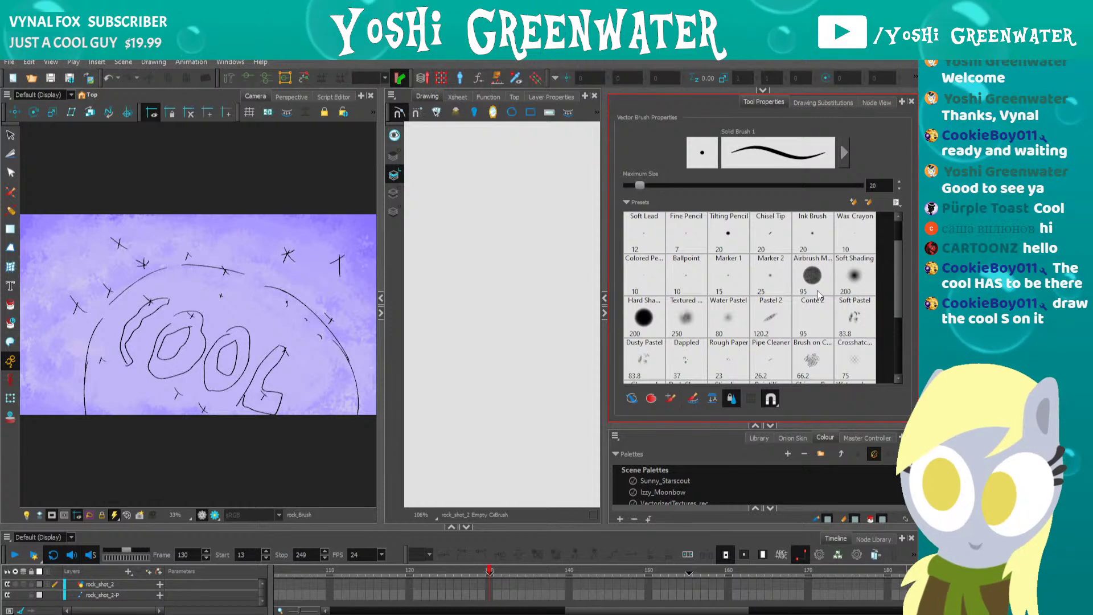
{"action": "left_click", "coordinate": [636, 365]}
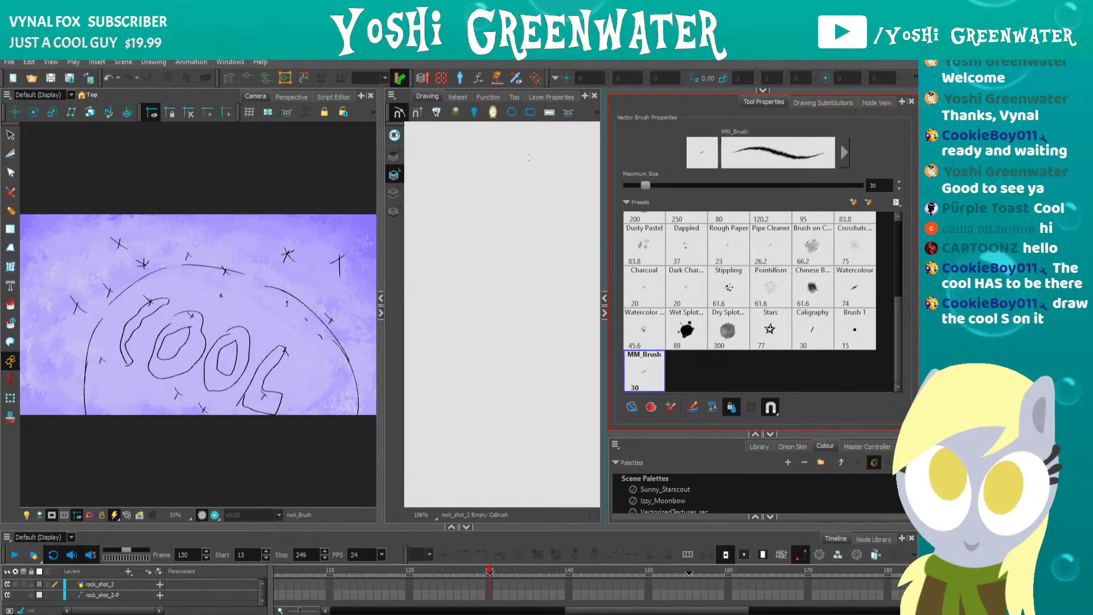
Draw a curved test stroke with MM_Brush in the Drawing view, inspect its texture up close, and delete it.
{"action": "left_click_drag", "start_coordinate": [431, 292], "coordinate": [526, 384]}
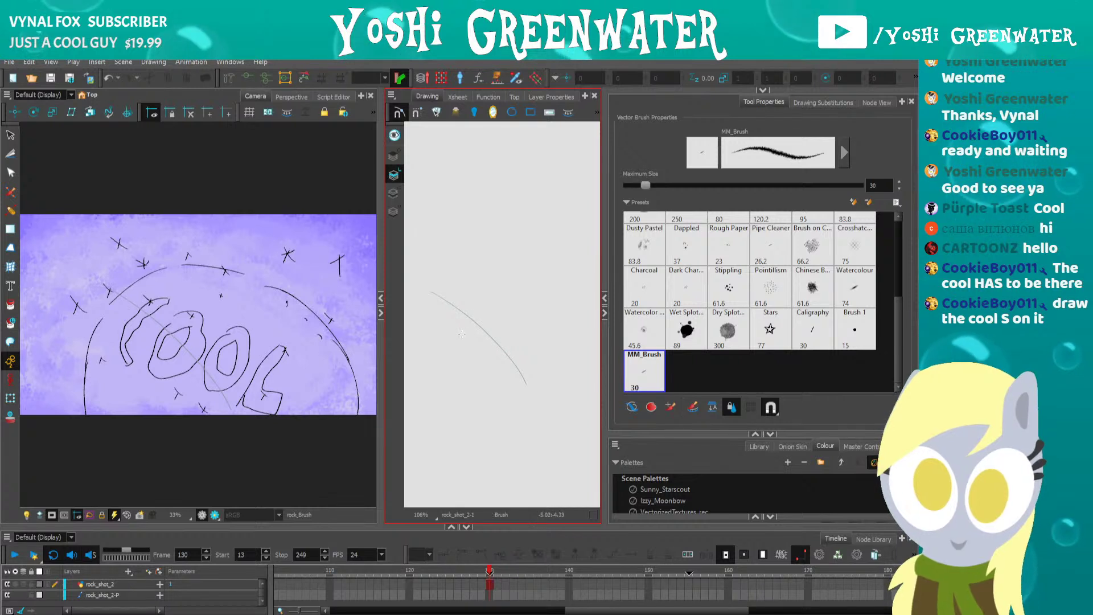
{"action": "scroll", "coordinate": [461, 334], "scroll_direction": "up", "scroll_amount": 8}
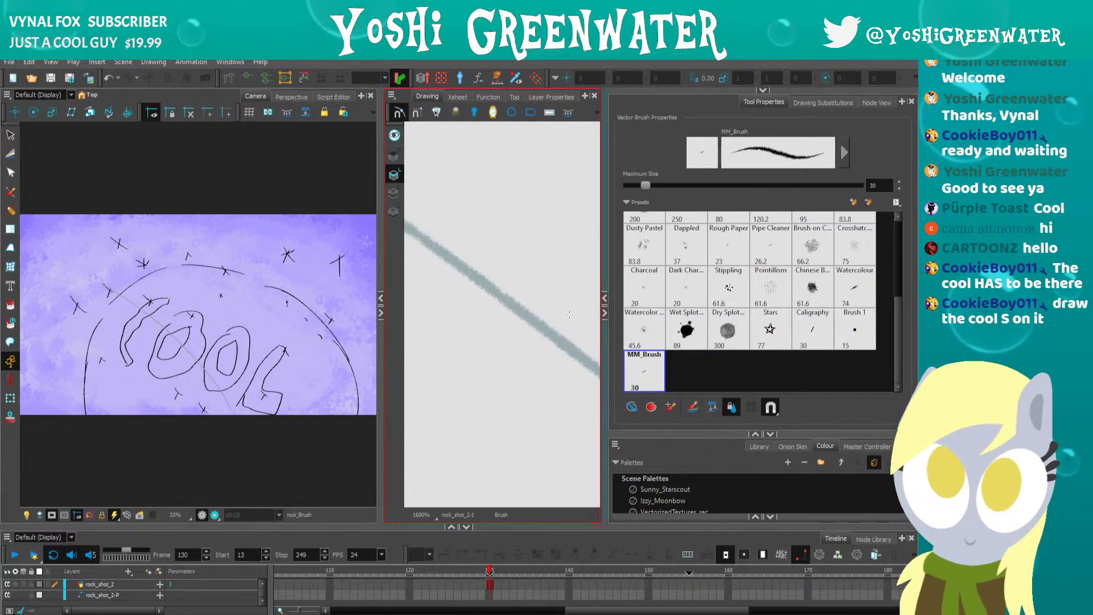
{"action": "key", "text": "alt+s"}
{"action": "left_click", "coordinate": [512, 268]}
{"action": "scroll", "coordinate": [497, 316], "scroll_direction": "down", "scroll_amount": 8}
{"action": "key", "text": "Delete"}
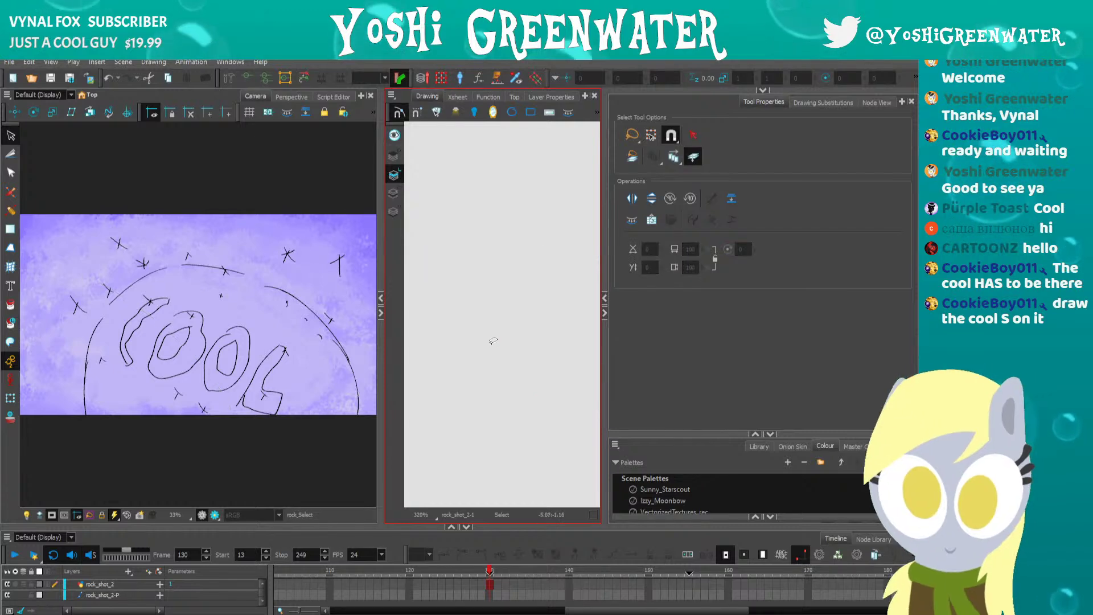
Draw a test stroke over the rock sketch in the Camera view, widen that view, and delete the stroke.
{"action": "key", "text": "alt+b"}
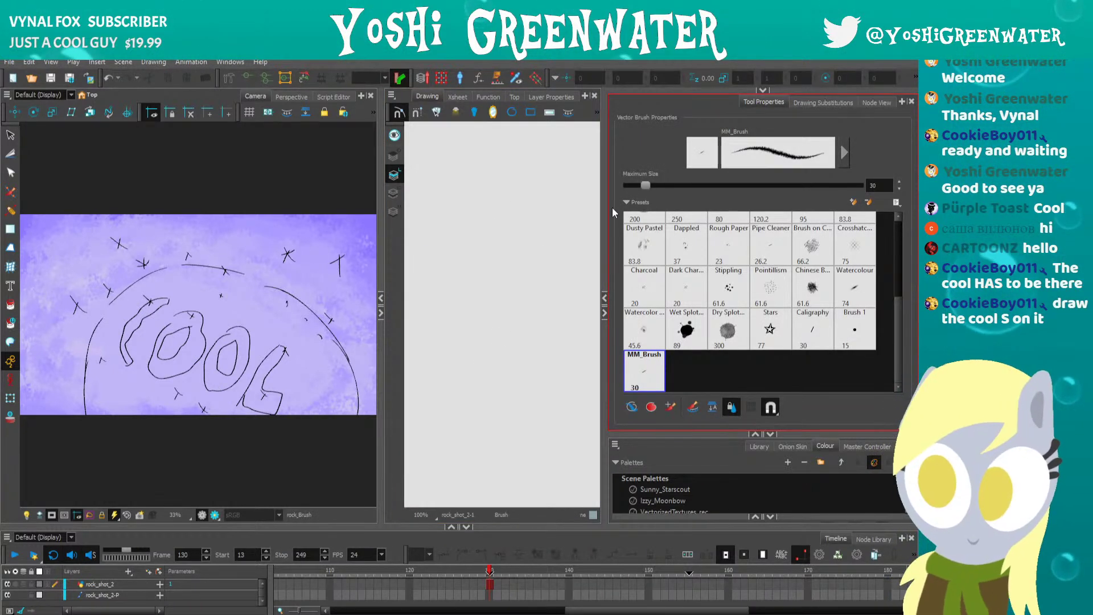
{"action": "left_click_drag", "start_coordinate": [253, 291], "coordinate": [286, 342]}
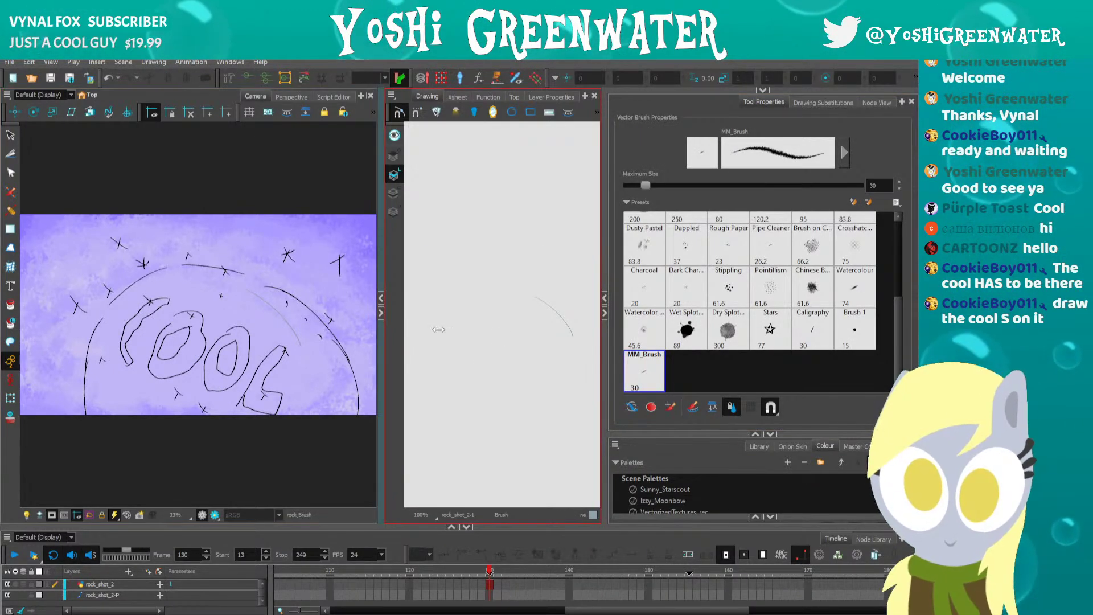
{"action": "left_click_drag", "start_coordinate": [606, 340], "coordinate": [690, 348]}
{"action": "left_click_drag", "start_coordinate": [437, 347], "coordinate": [493, 347]}
{"action": "key", "text": "alt+s"}
{"action": "left_click", "coordinate": [376, 339]}
{"action": "key", "text": "Delete"}
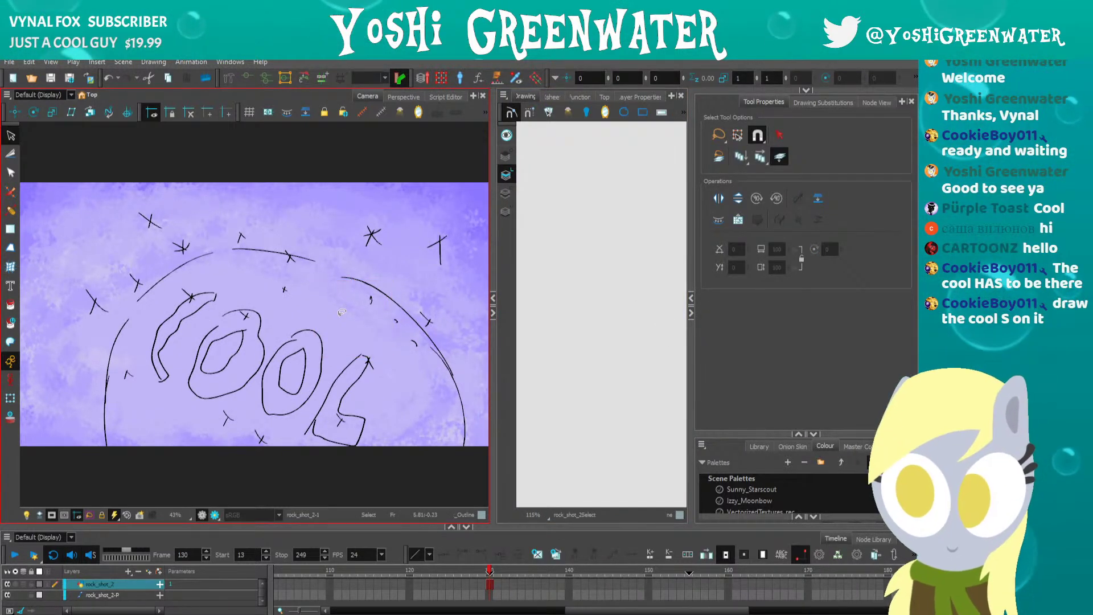
Try a maximum brush size of 60 with a stroke along the rock's edge, undo it and reload the MM_Brush preset.
{"action": "key", "text": "alt+b"}
{"action": "type", "text": "6"}
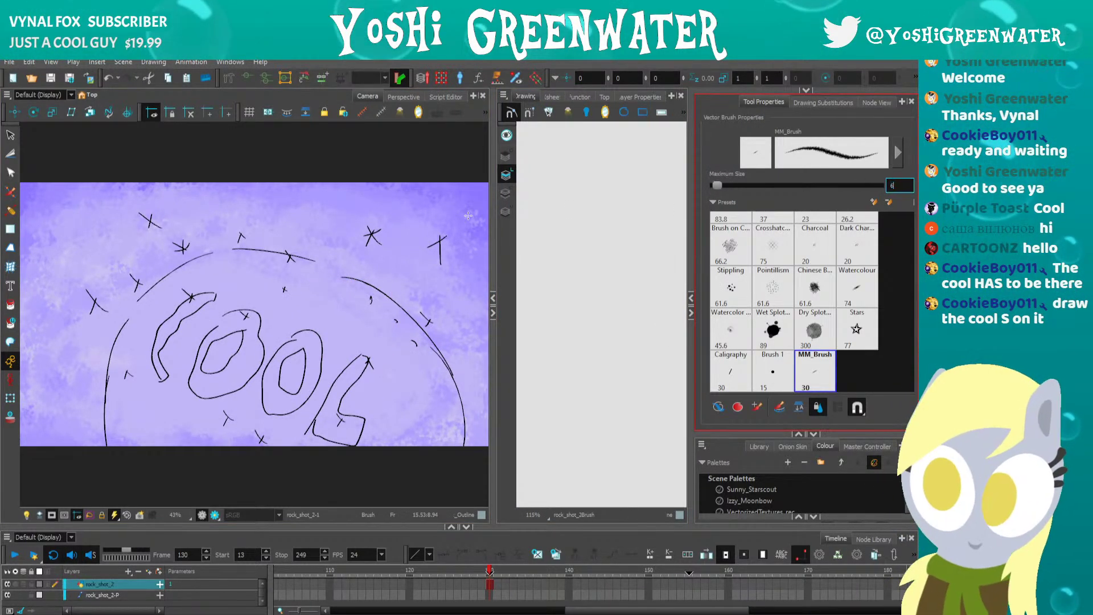
{"action": "type", "text": "0"}
{"action": "key", "text": "Return"}
{"action": "left_click_drag", "start_coordinate": [329, 277], "coordinate": [369, 307]}
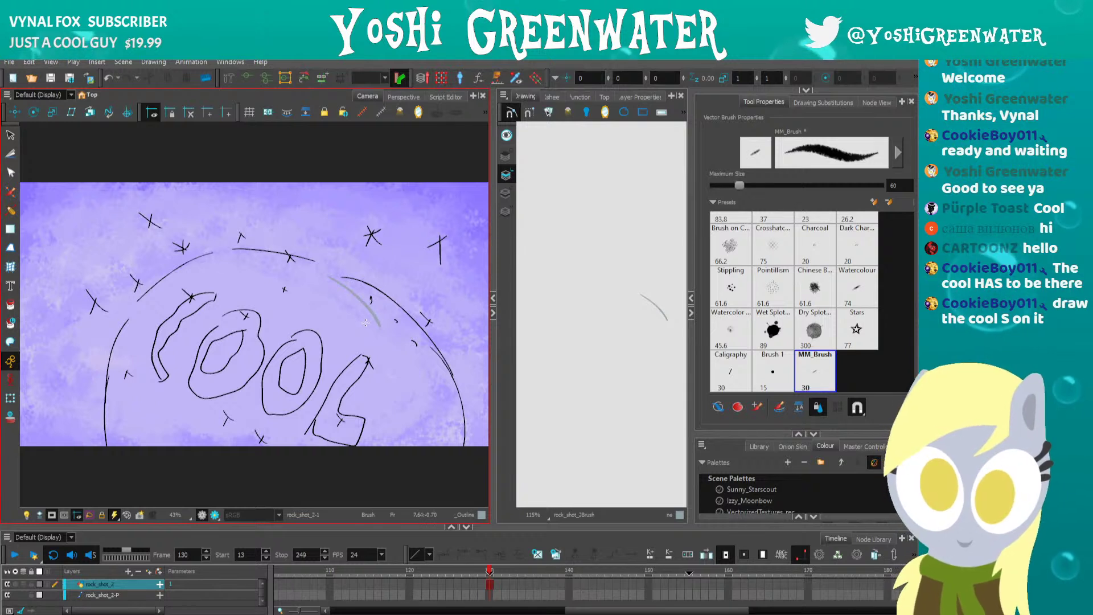
{"action": "key", "text": "ctrl+z"}
{"action": "left_click", "coordinate": [808, 369]}
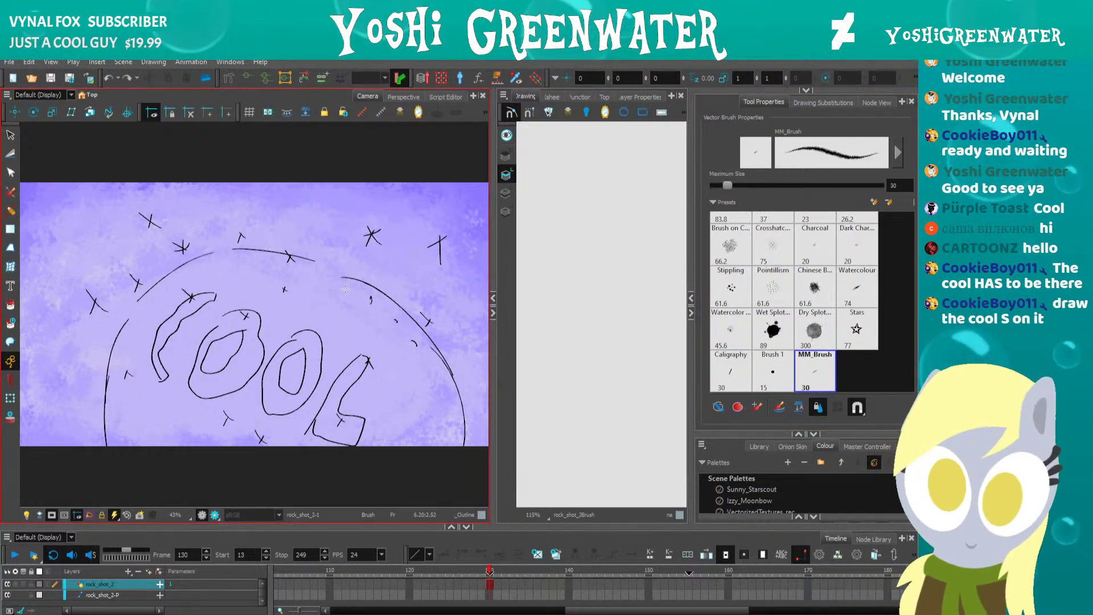
{"action": "key", "text": "ctrl+z"}
Open the full Vector Brush Properties of MM_Brush and set its maximum size to 60.
{"action": "left_click_drag", "start_coordinate": [898, 185], "coordinate": [893, 185]}
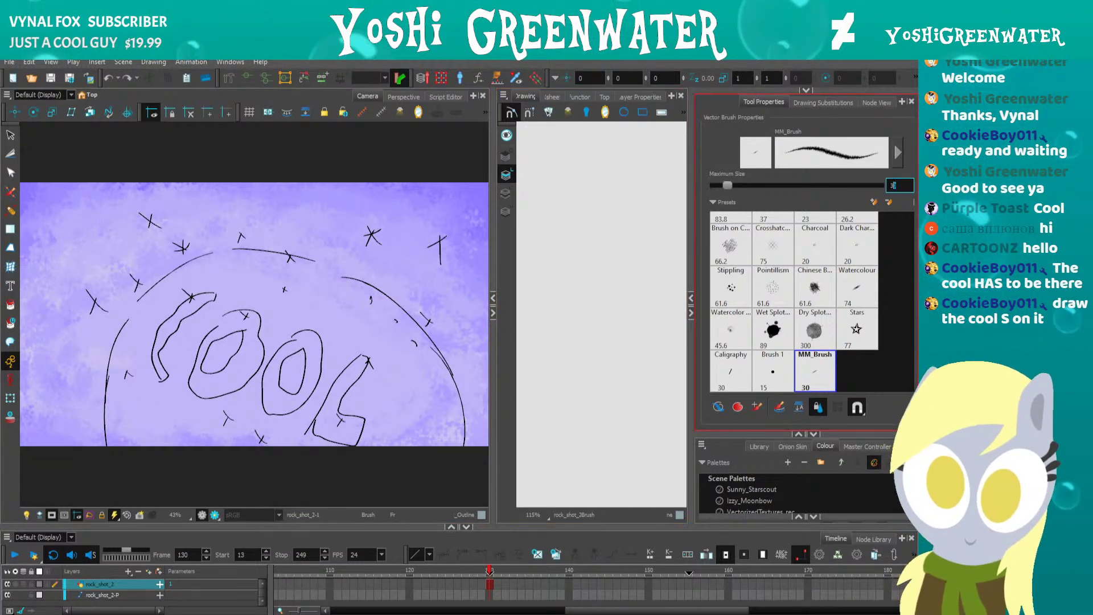
{"action": "left_click", "coordinate": [894, 155]}
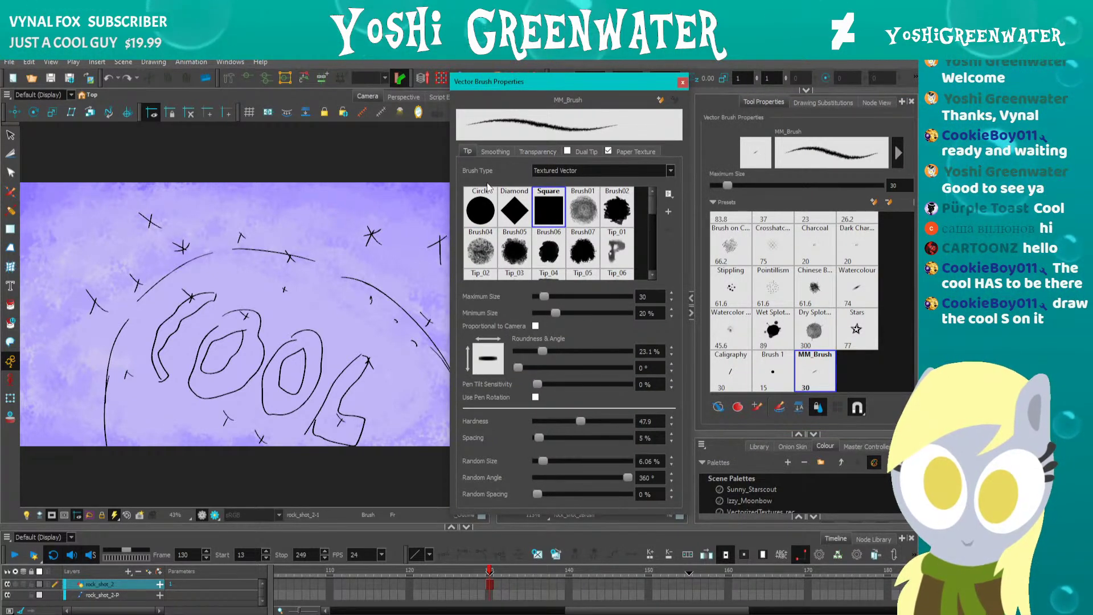
{"action": "key", "text": "Return"}
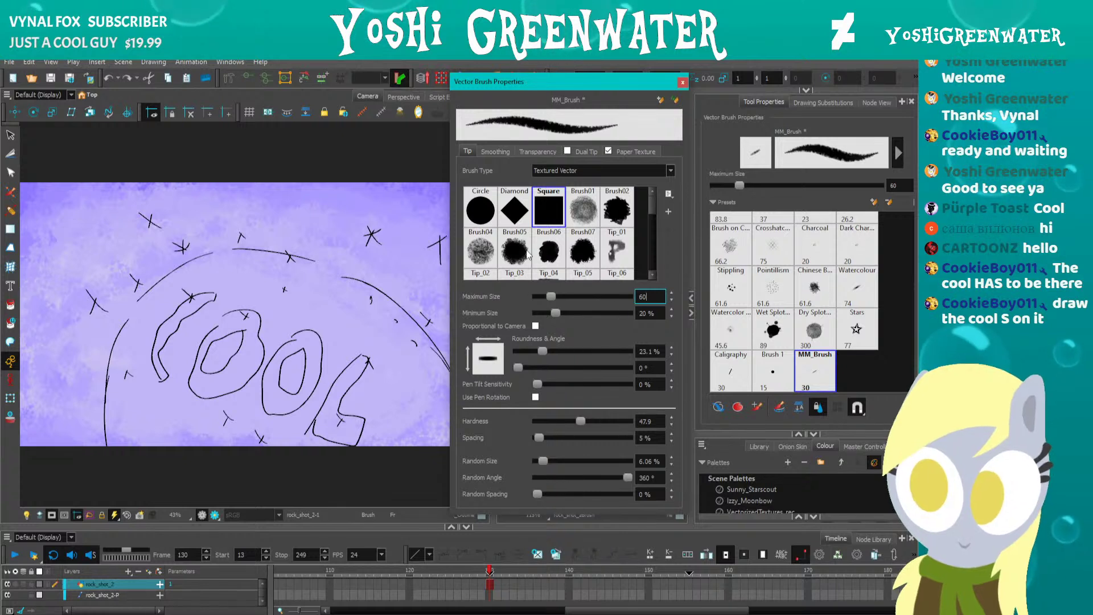
Try minimum brush sizes of 80% and 20%, drawing a test stroke on the rock sketch with each.
{"action": "key", "text": "Tab"}
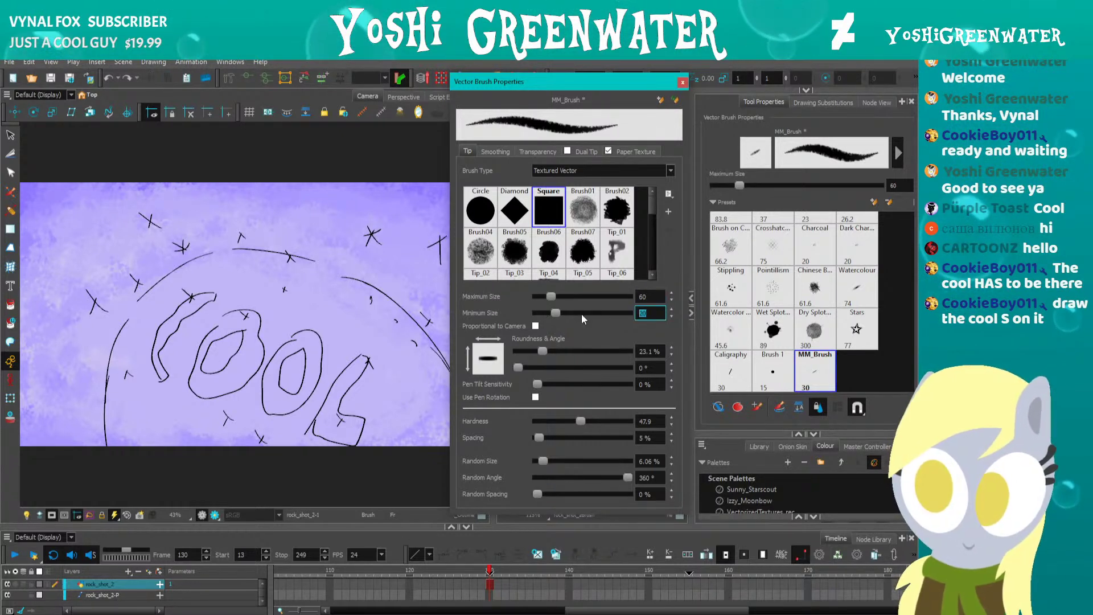
{"action": "type", "text": "80"}
{"action": "key", "text": "Return"}
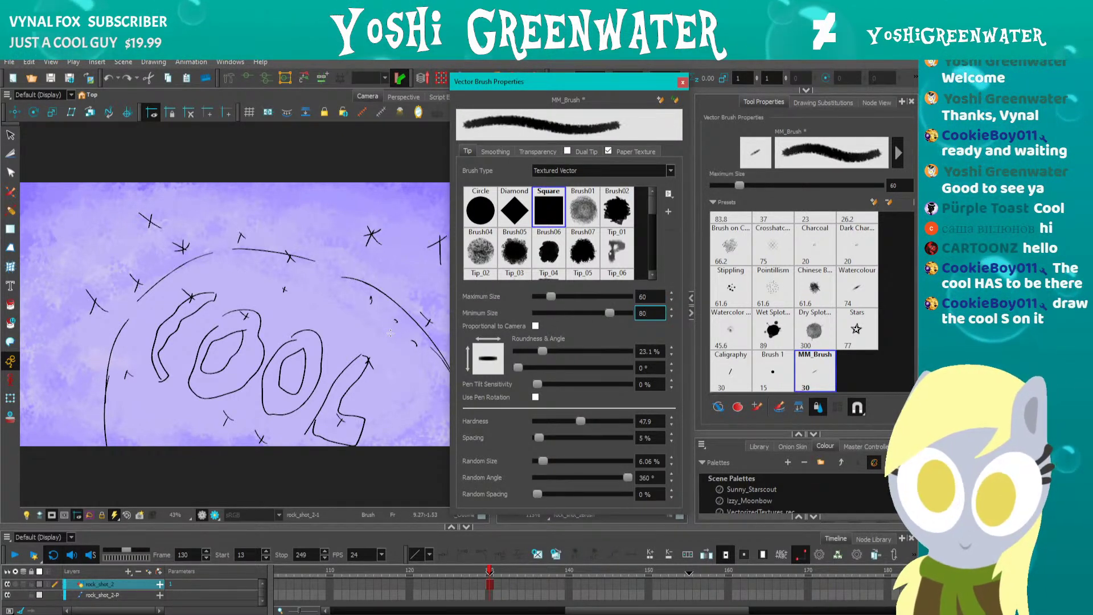
{"action": "mouse_move", "coordinate": [390, 349]}
{"action": "left_mouse_down"}
{"action": "mouse_move", "coordinate": [298, 265]}
{"action": "mouse_move", "coordinate": [256, 257]}
{"action": "left_mouse_up"}
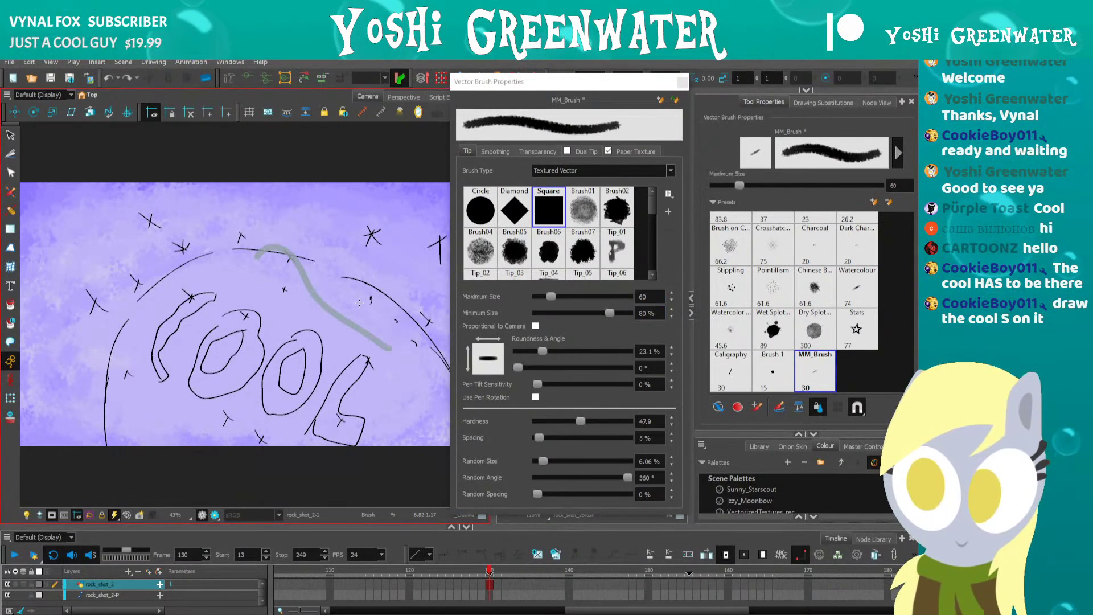
{"action": "left_click", "coordinate": [655, 312]}
{"action": "left_click_drag", "start_coordinate": [377, 330], "coordinate": [288, 323]}
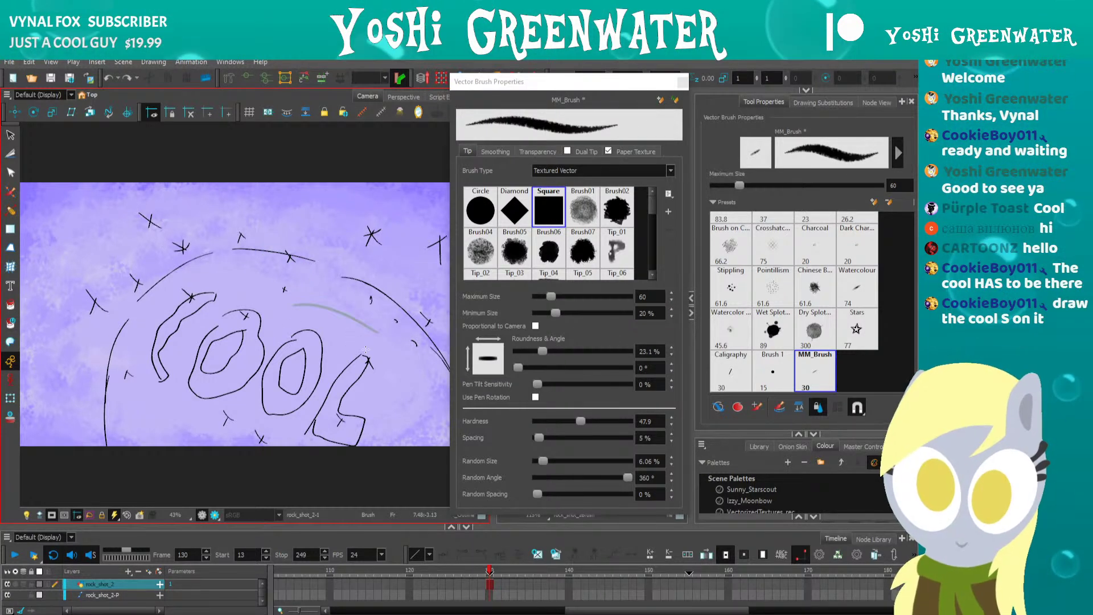
Set the brush's minimum size to 30%, try one stroke on the rock sketch, and shift the brush properties dialog aside.
{"action": "left_click", "coordinate": [653, 314]}
{"action": "type", "text": "30"}
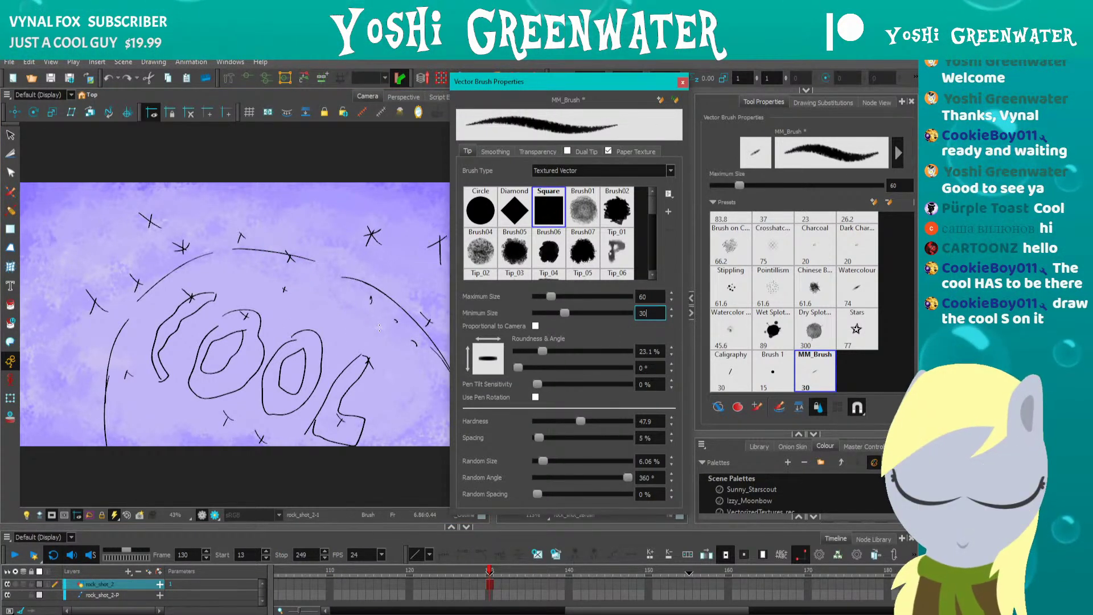
{"action": "left_click_drag", "start_coordinate": [379, 327], "coordinate": [287, 311]}
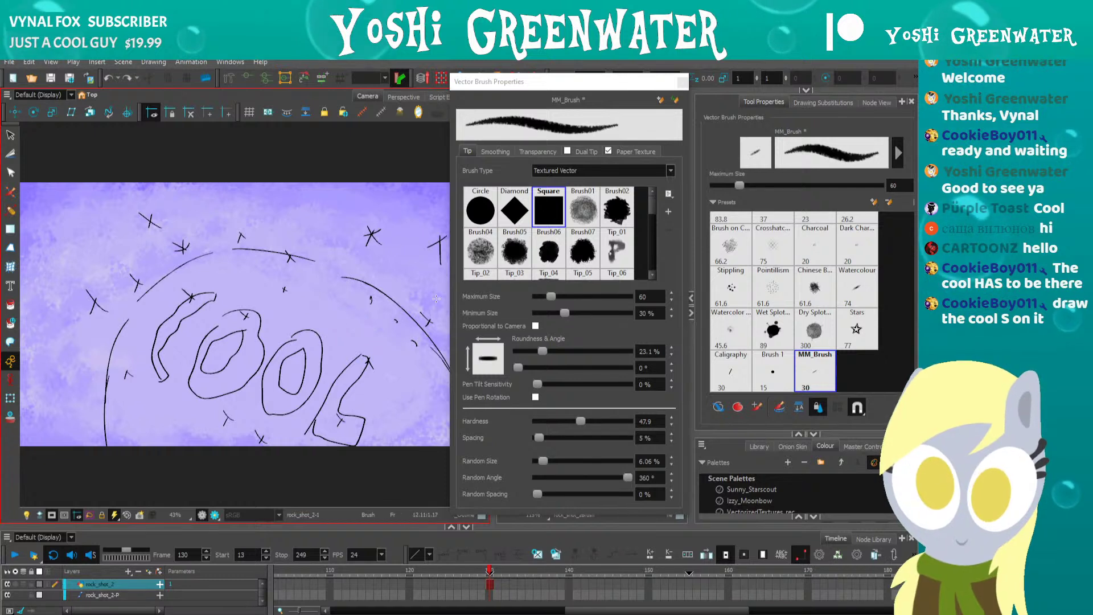
{"action": "left_click_drag", "start_coordinate": [654, 83], "coordinate": [630, 87]}
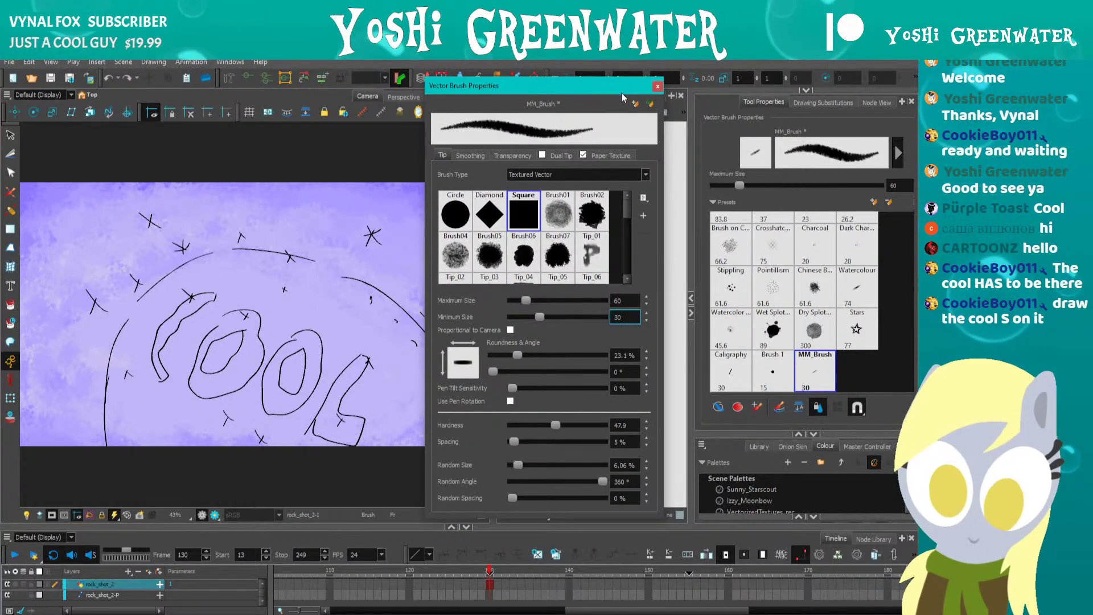
Save the new size settings to the MM_Brush preset, close the Vector Brush Properties, and undo the test stroke on the rock.
{"action": "left_click", "coordinate": [633, 104]}
{"action": "left_click", "coordinate": [657, 86]}
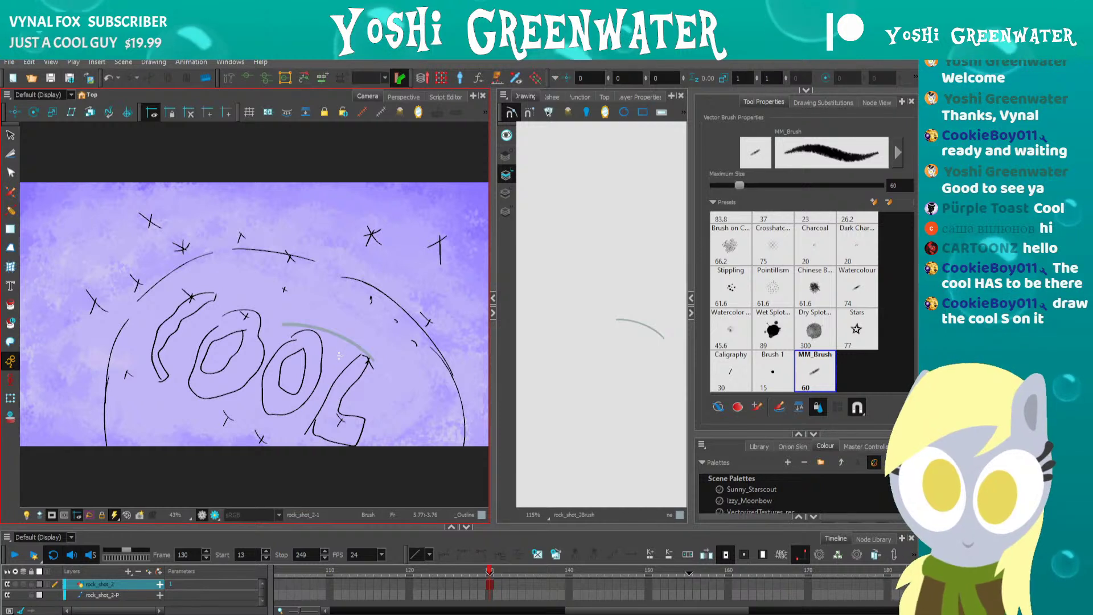
{"action": "key", "text": "ctrl+z"}
Widen the Camera view and enlarge the colour area to expose the Rock_Fill and Rock_Outline swatches.
{"action": "left_click_drag", "start_coordinate": [493, 327], "coordinate": [535, 327]}
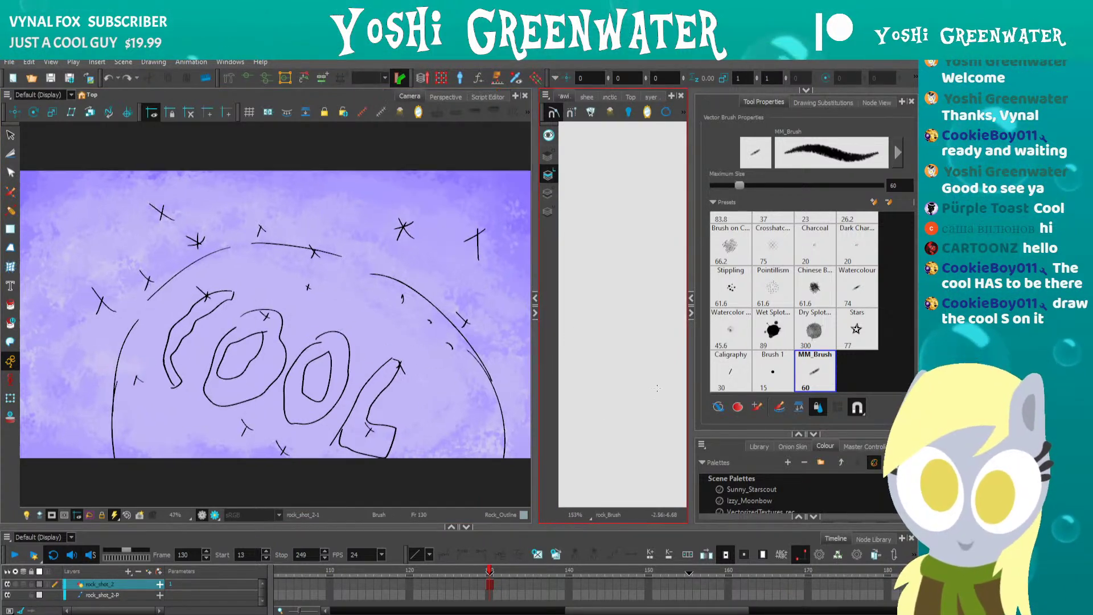
{"action": "left_click_drag", "start_coordinate": [757, 434], "coordinate": [757, 362]}
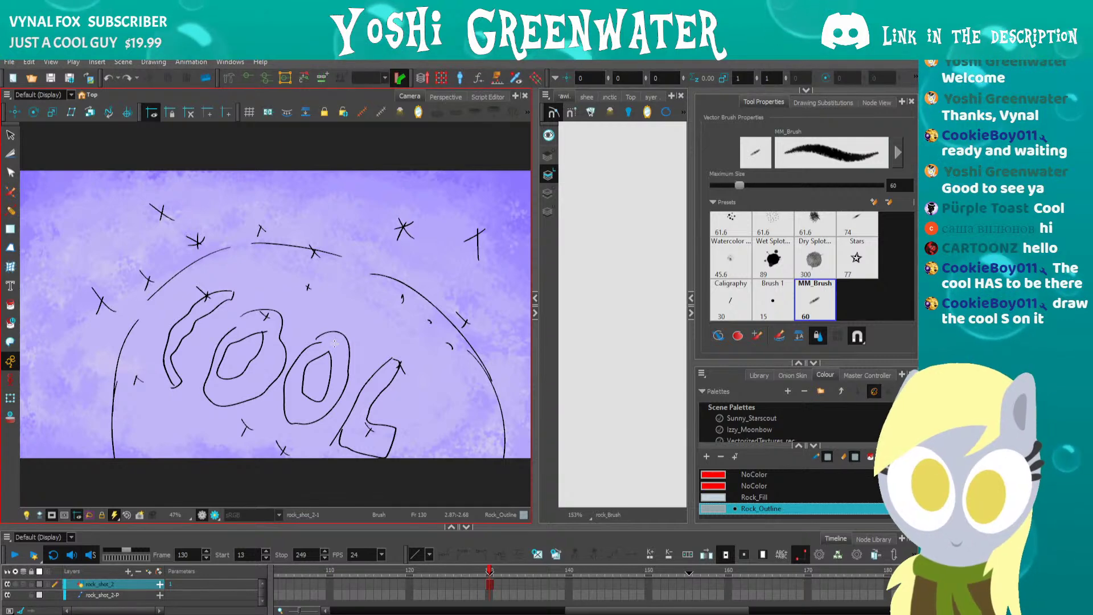
{"action": "left_click_drag", "start_coordinate": [534, 361], "coordinate": [555, 361]}
Turn off the camera mask to reveal artwork outside the frame, and collapse the Drawing view to give the Camera view full width.
{"action": "scroll", "coordinate": [152, 390], "scroll_direction": "down", "scroll_amount": 3}
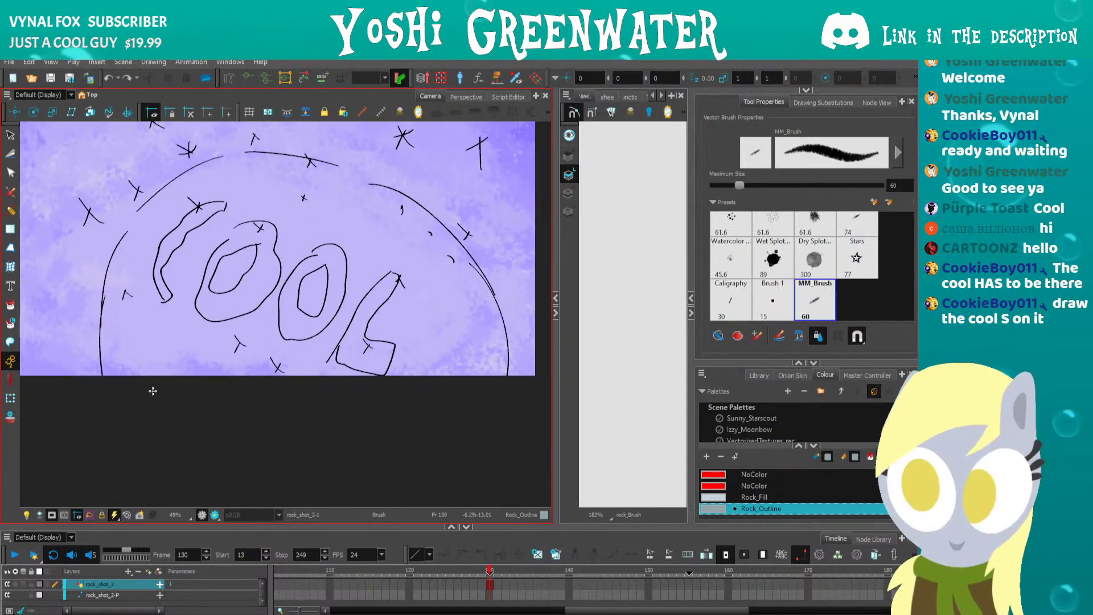
{"action": "left_click", "coordinate": [52, 518]}
{"action": "left_click_drag", "start_coordinate": [452, 371], "coordinate": [432, 397]}
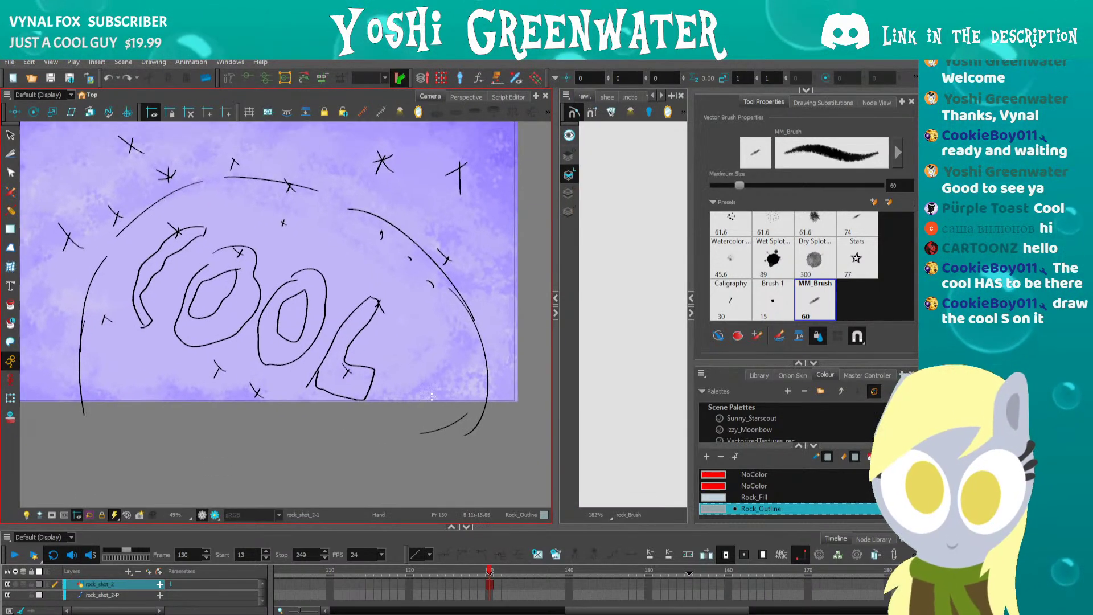
{"action": "left_click", "coordinate": [555, 311]}
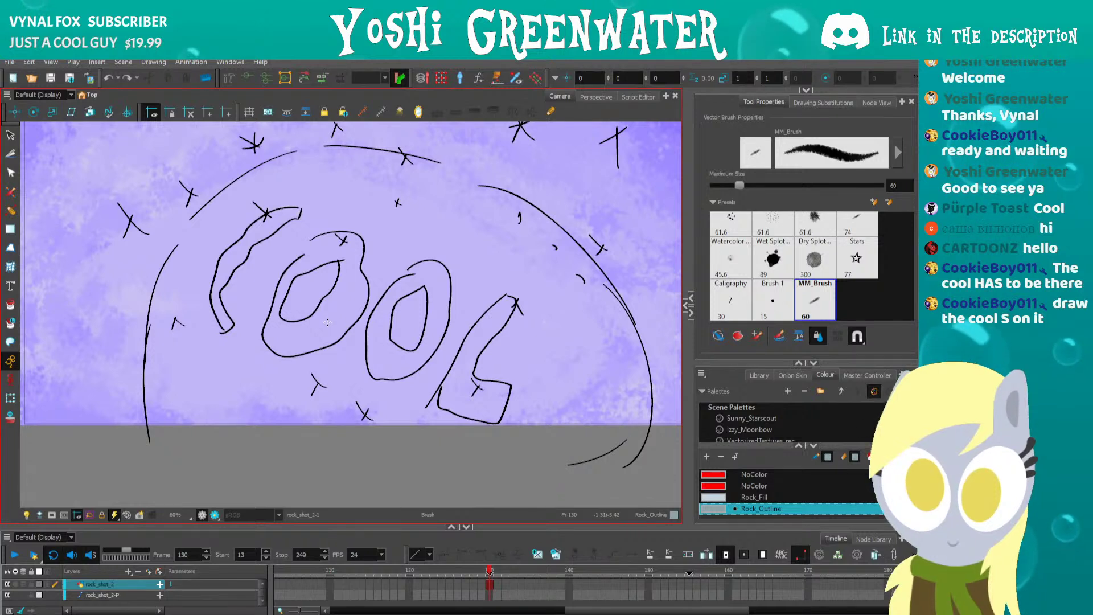
{"action": "scroll", "coordinate": [327, 322], "scroll_direction": "down", "scroll_amount": 1}
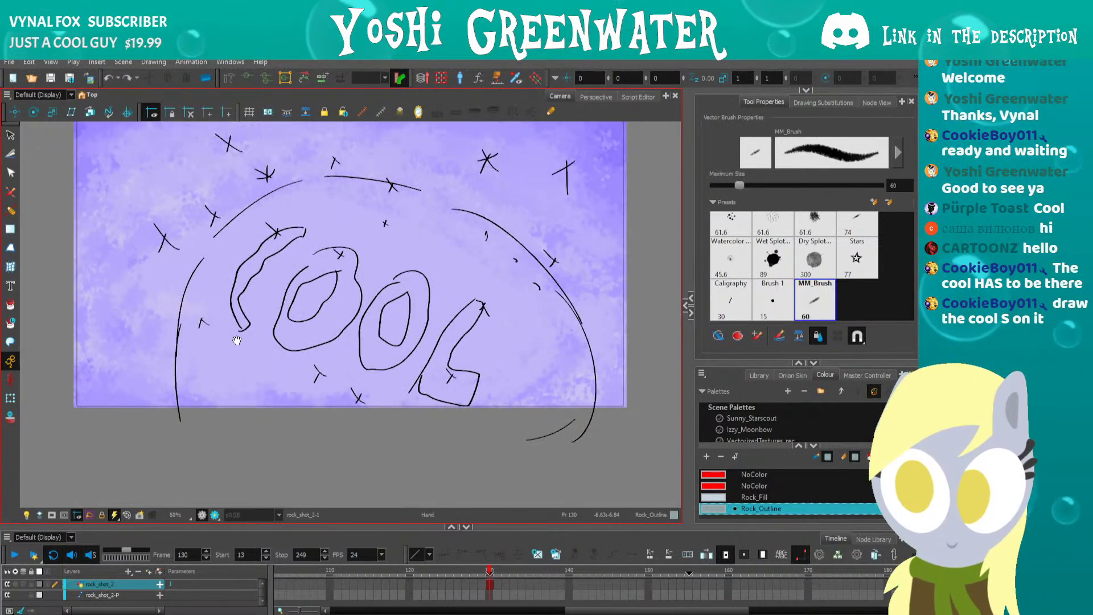
{"action": "left_click_drag", "start_coordinate": [237, 339], "coordinate": [243, 356]}
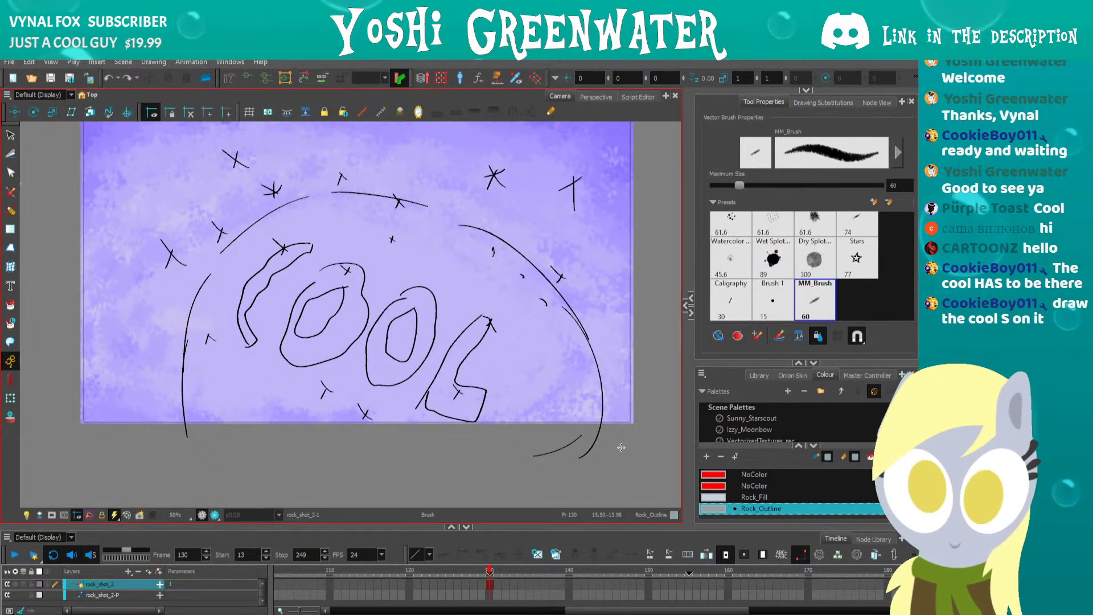
Draw a straight Rock_Outline base line just below the camera frame and adjust its left end with the Contour Editor.
{"action": "left_click_drag", "start_coordinate": [617, 453], "coordinate": [165, 454]}
{"action": "left_click_drag", "start_coordinate": [193, 355], "coordinate": [226, 374]}
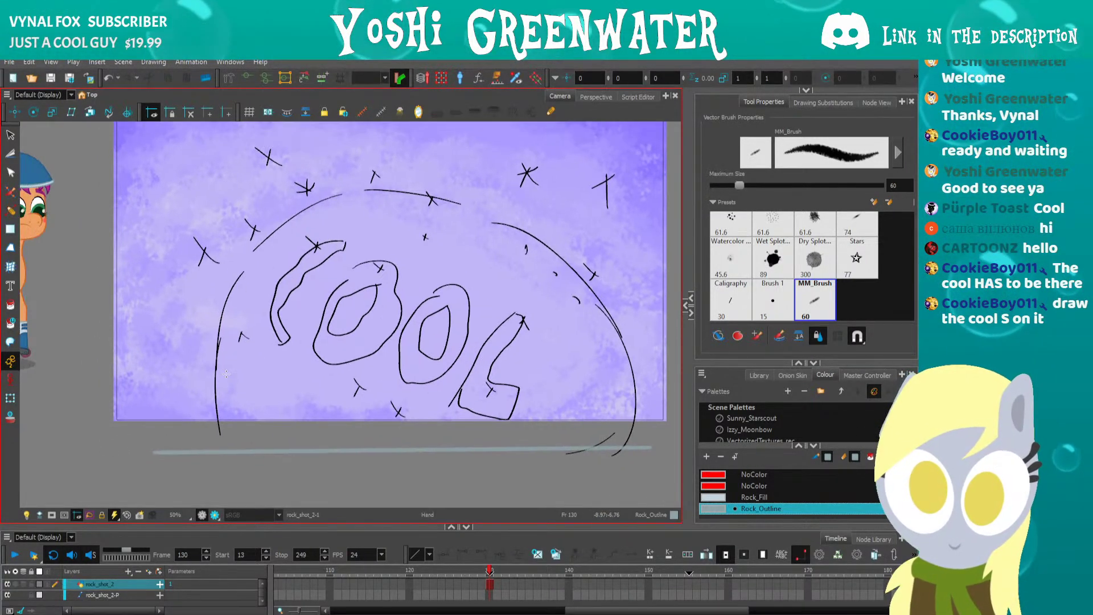
{"action": "key", "text": "alt+q"}
{"action": "left_click", "coordinate": [184, 454]}
{"action": "mouse_move", "coordinate": [183, 452]}
{"action": "left_mouse_down"}
{"action": "mouse_move", "coordinate": [140, 467]}
{"action": "mouse_move", "coordinate": [154, 448]}
{"action": "left_mouse_up"}
{"action": "left_click", "coordinate": [179, 477]}
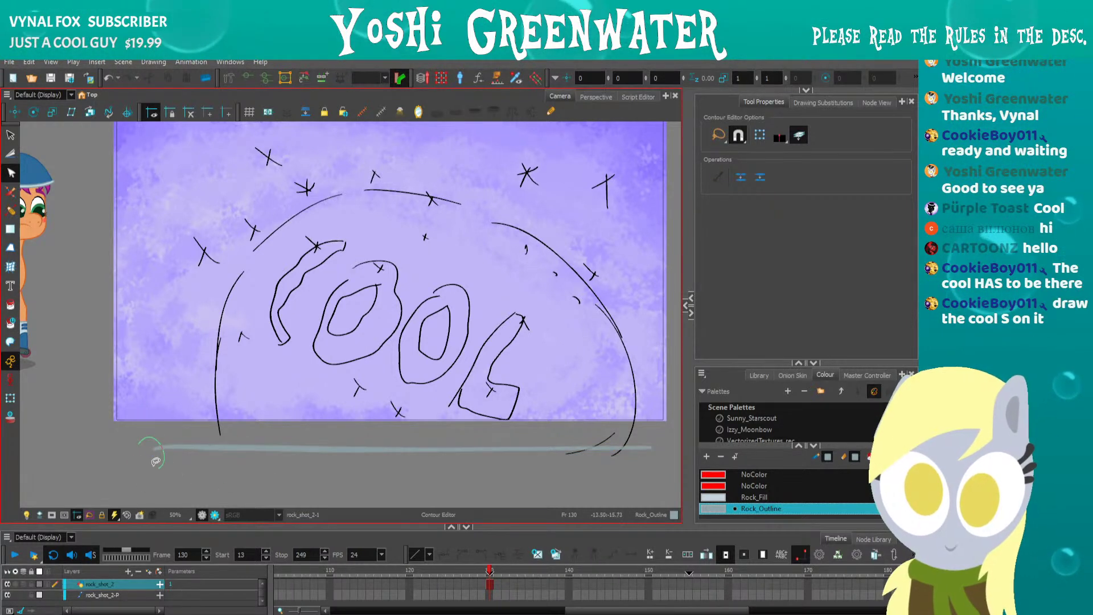
{"action": "left_click_drag", "start_coordinate": [177, 414], "coordinate": [164, 424]}
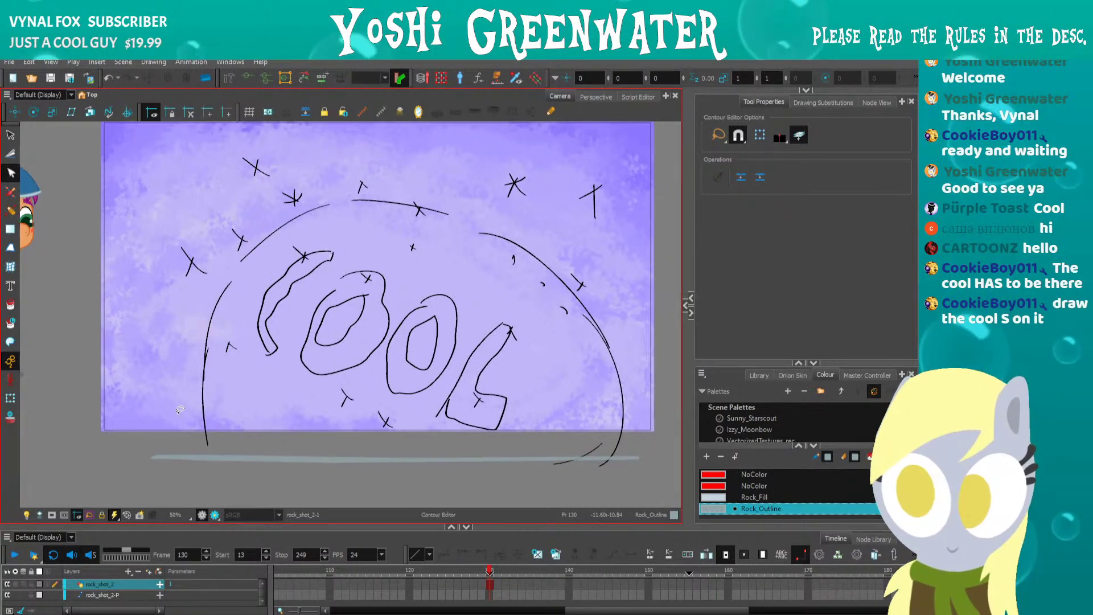
Brush the rock's bumpy outline over the sketch, from the left end of the base line across the top to the right end.
{"action": "key", "text": "alt+b"}
{"action": "mouse_move", "coordinate": [197, 459]}
{"action": "left_mouse_down"}
{"action": "mouse_move", "coordinate": [184, 444]}
{"action": "mouse_move", "coordinate": [178, 365]}
{"action": "left_mouse_up"}
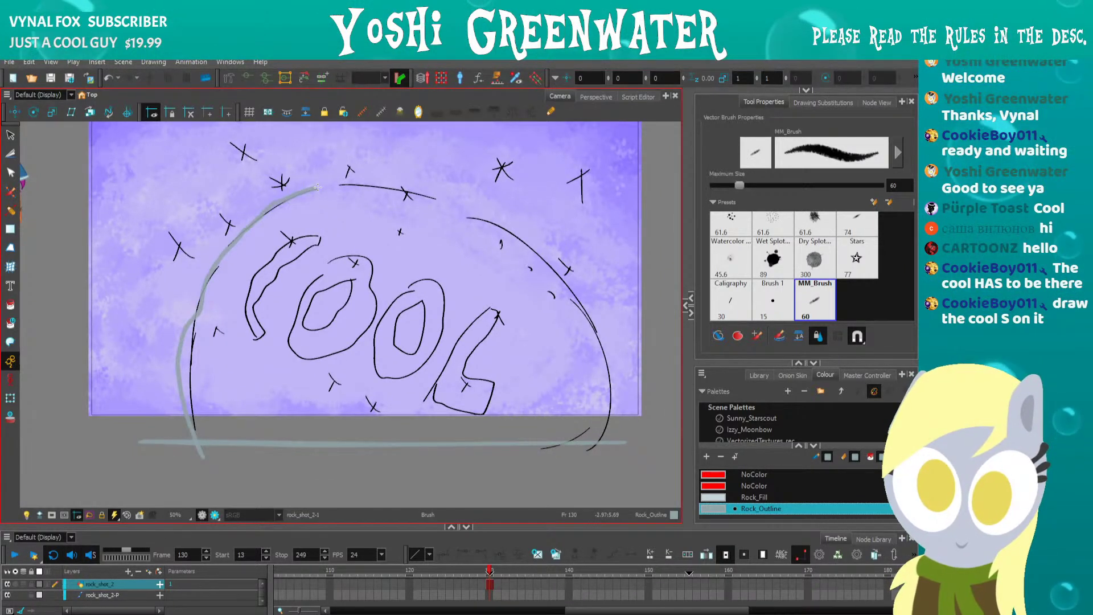
{"action": "left_click_drag", "start_coordinate": [391, 192], "coordinate": [449, 206]}
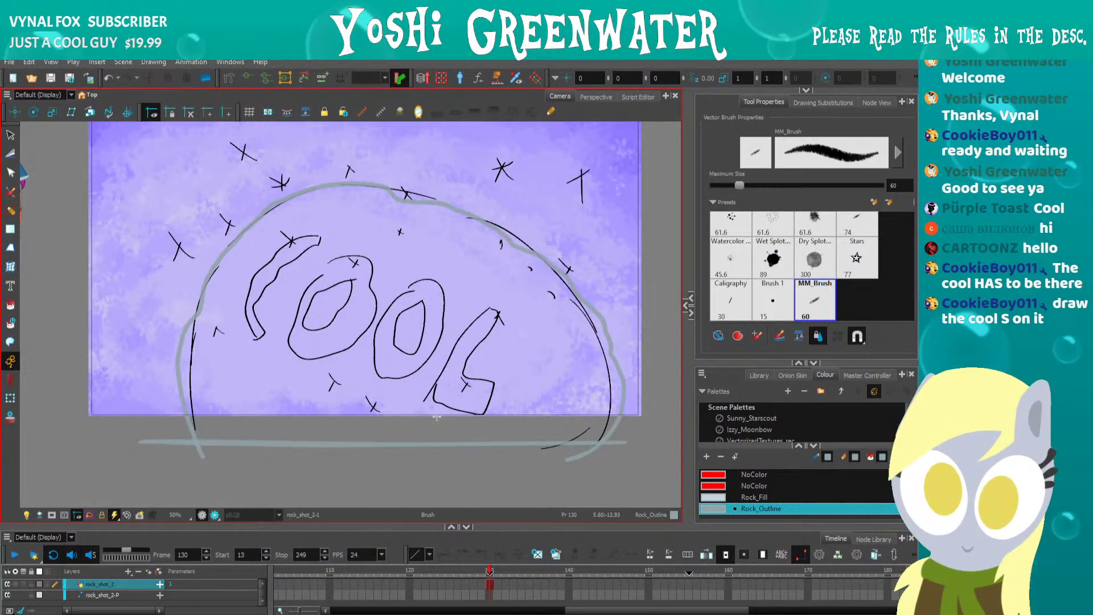
Fill the inside of the rock outline with the Rock_Fill colour using the Paint tool.
{"action": "left_click", "coordinate": [754, 497]}
{"action": "key", "text": "alt+i"}
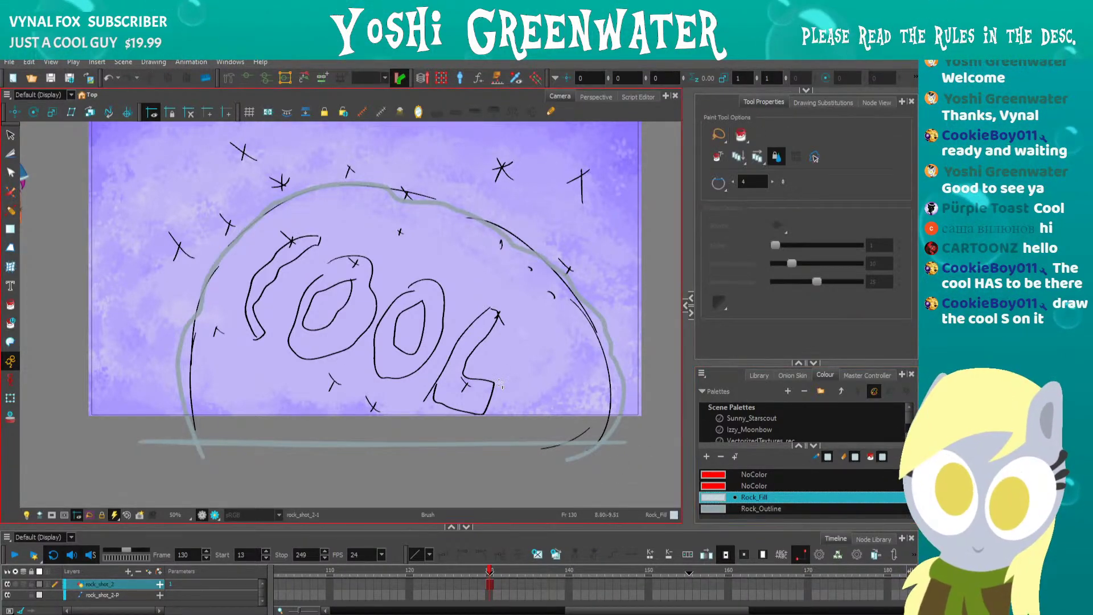
{"action": "left_click", "coordinate": [297, 351]}
{"action": "key", "text": "shift+m"}
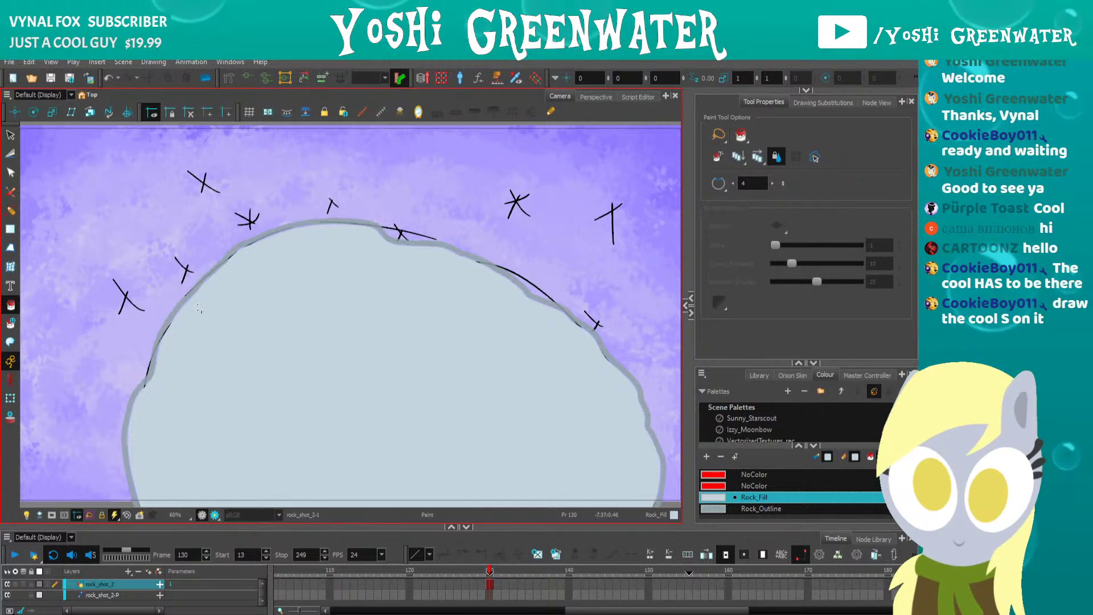
Hide the rough sketch by disabling its Composite_2 node in the Node View.
{"action": "left_click", "coordinate": [874, 102]}
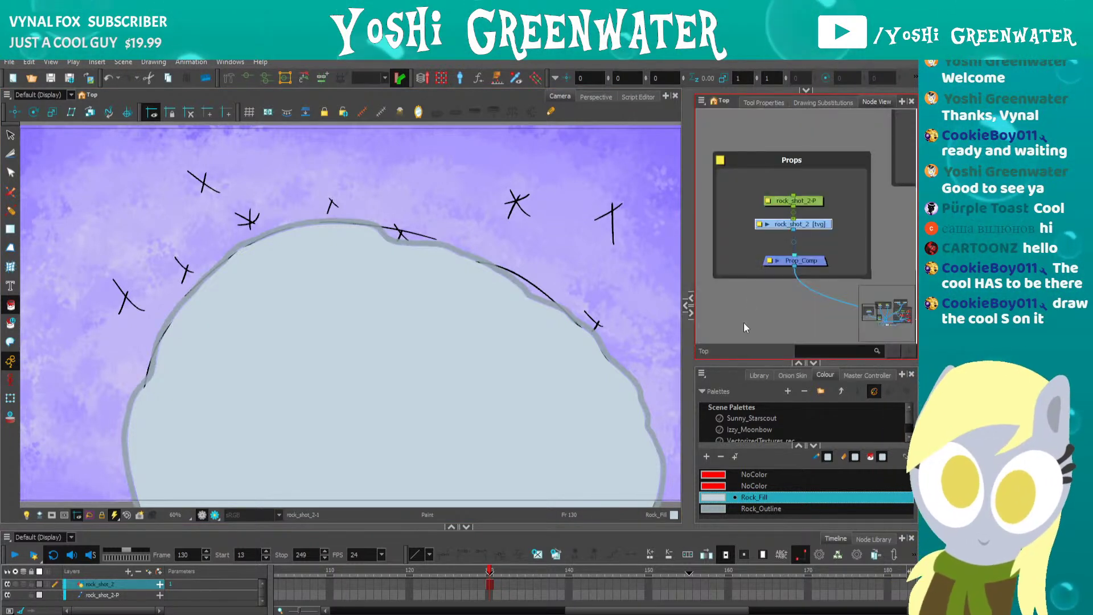
{"action": "left_click_drag", "start_coordinate": [742, 342], "coordinate": [336, 228]}
{"action": "left_click_drag", "start_coordinate": [836, 281], "coordinate": [729, 279]}
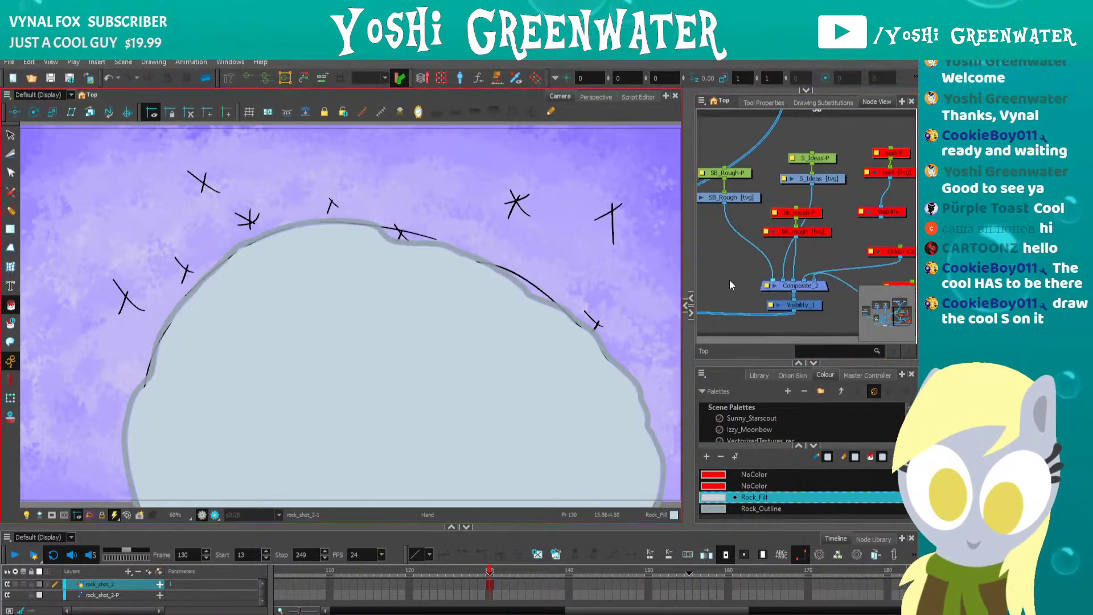
{"action": "left_click", "coordinate": [776, 288]}
{"action": "key", "text": "d"}
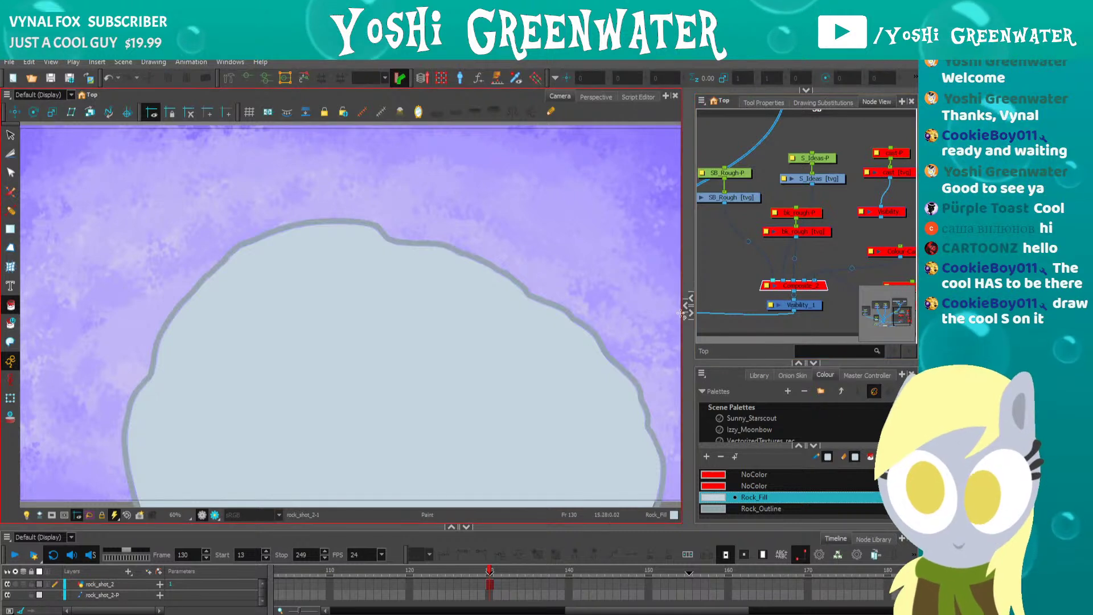
Go back to the Props group, widen the Node View, and reposition the rock_shot_2 drawing and its peg above Prop_Comp.
{"action": "left_click_drag", "start_coordinate": [727, 263], "coordinate": [797, 271]}
{"action": "scroll", "coordinate": [801, 233], "scroll_direction": "right", "scroll_amount": 5}
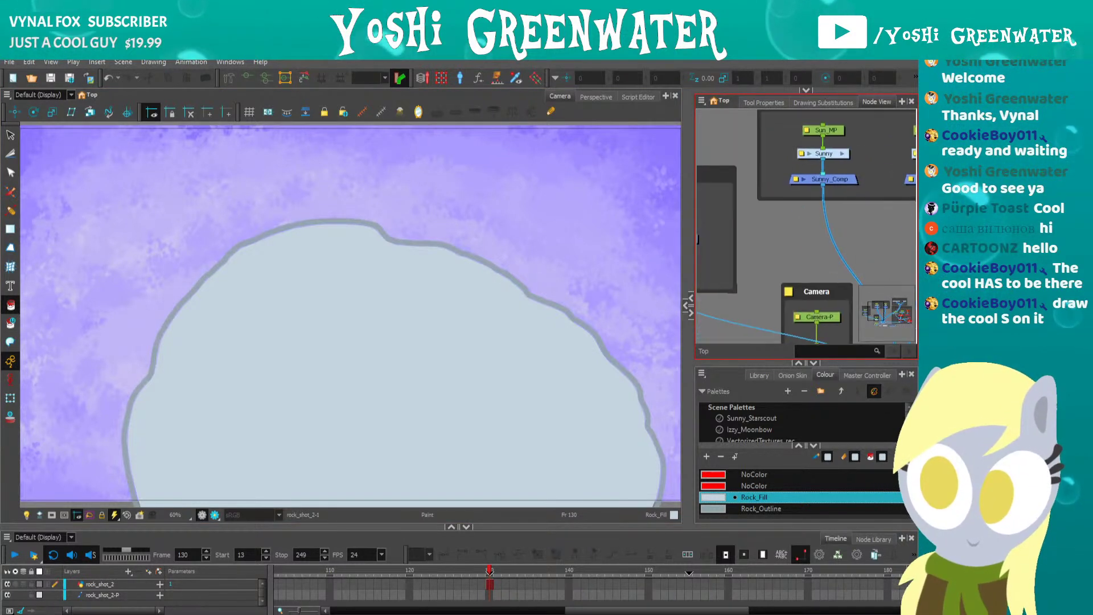
{"action": "left_click_drag", "start_coordinate": [800, 233], "coordinate": [824, 216]}
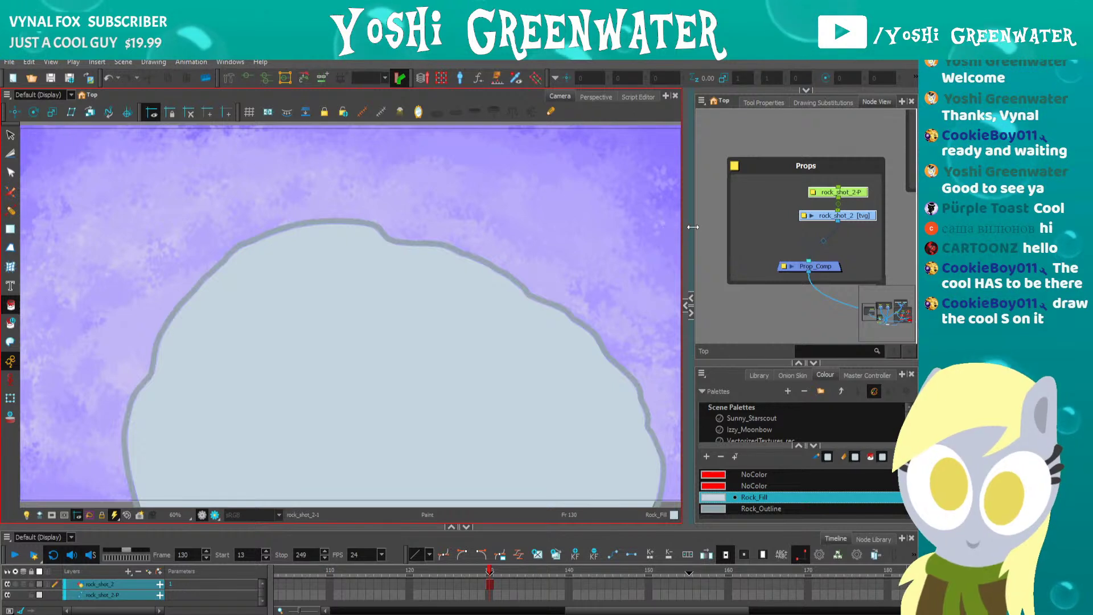
{"action": "left_click_drag", "start_coordinate": [693, 227], "coordinate": [605, 227]}
{"action": "left_click", "coordinate": [813, 194]}
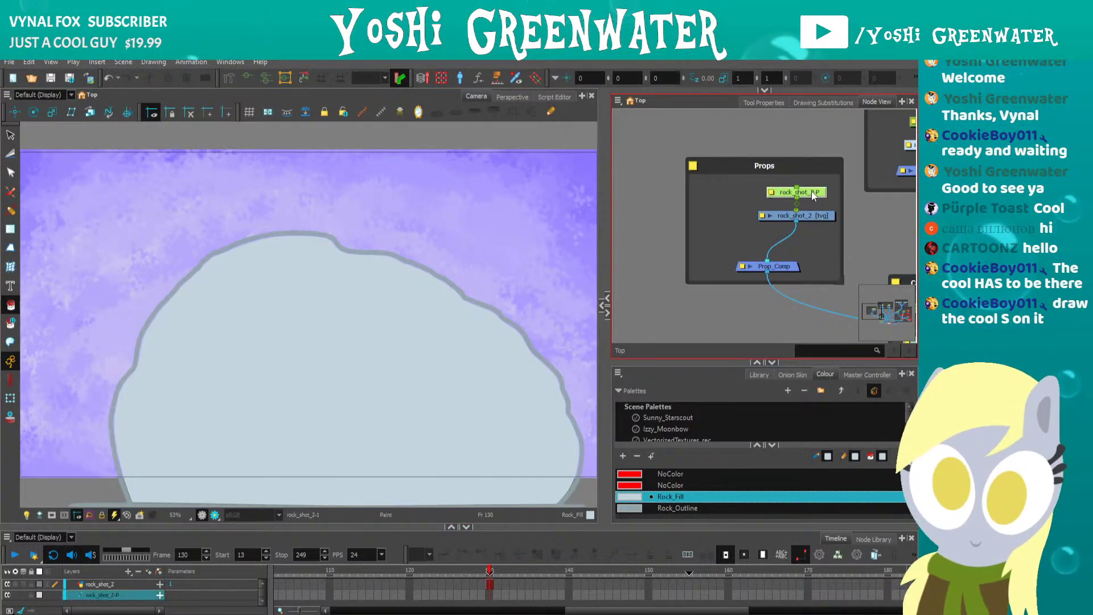
{"action": "mouse_move", "coordinate": [813, 194]}
{"action": "left_mouse_down"}
{"action": "mouse_move", "coordinate": [817, 231]}
{"action": "mouse_move", "coordinate": [817, 213]}
{"action": "left_mouse_up"}
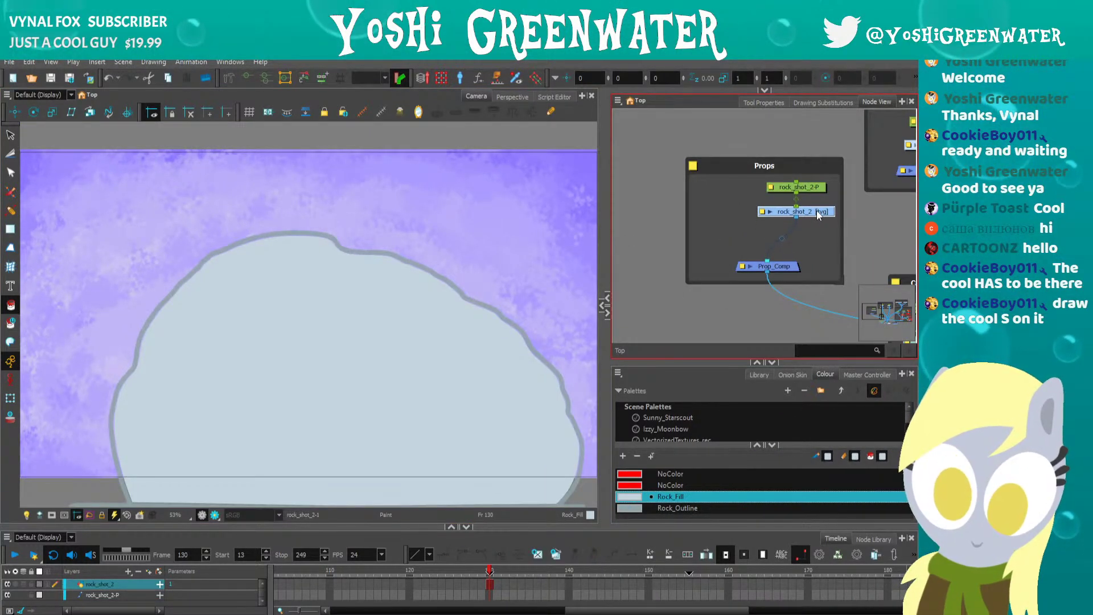
{"action": "left_click", "coordinate": [682, 315]}
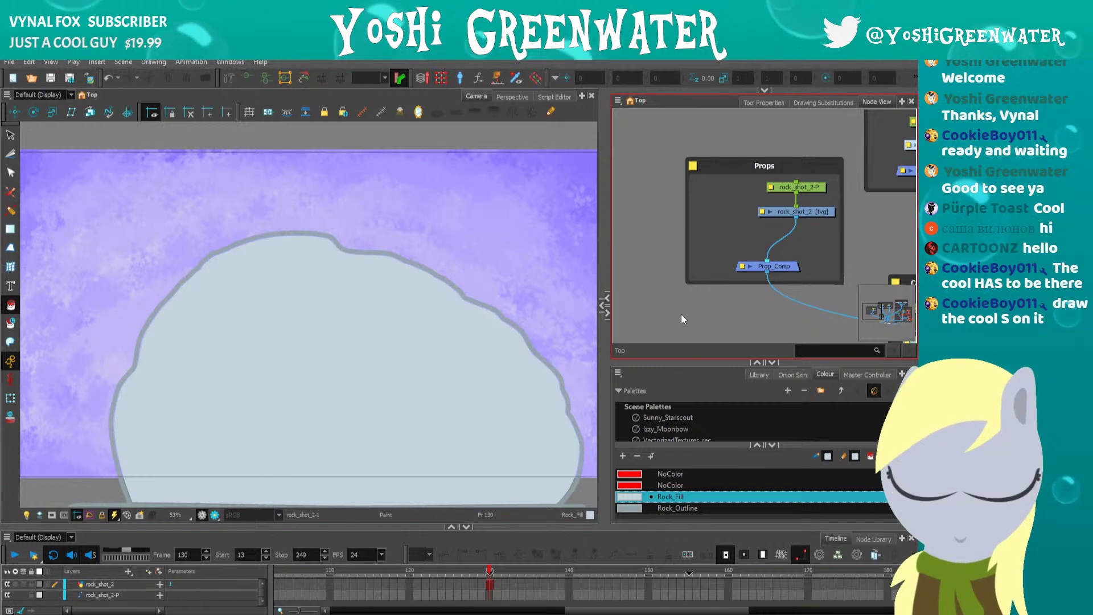
Enlarge the Props backdrop around the rock nodes in height and width.
{"action": "left_click_drag", "start_coordinate": [771, 159], "coordinate": [782, 199]}
{"action": "left_click_drag", "start_coordinate": [842, 274], "coordinate": [859, 322]}
{"action": "left_click_drag", "start_coordinate": [752, 159], "coordinate": [738, 124]}
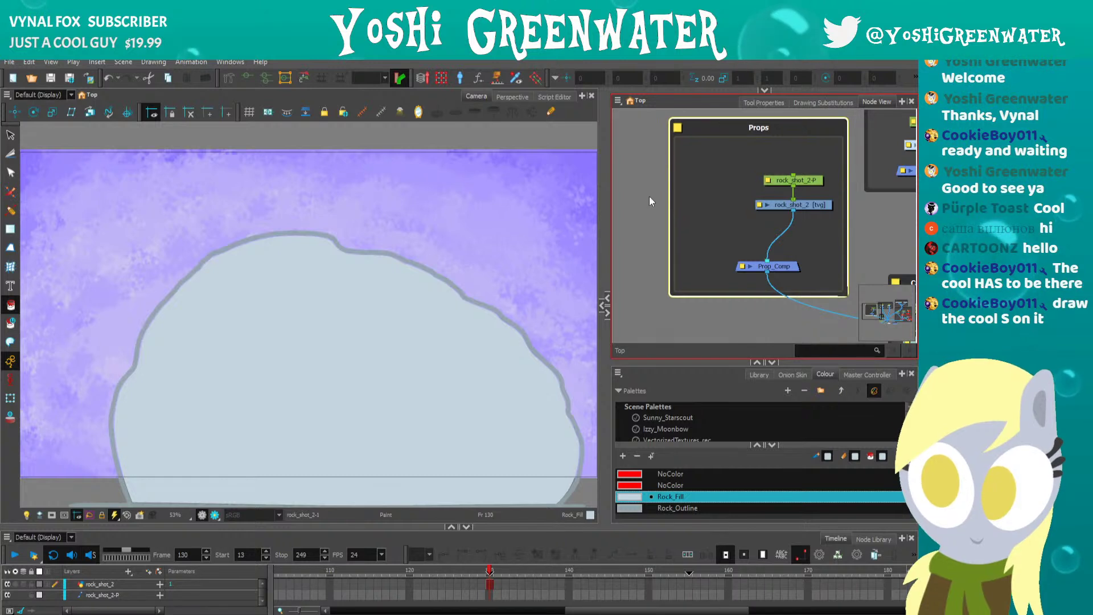
{"action": "left_click", "coordinate": [639, 195]}
Move the rock_shot_2 drawing and peg up and Prop_Comp down inside the Props backdrop to open a gap between them.
{"action": "left_click_drag", "start_coordinate": [772, 161], "coordinate": [751, 180]}
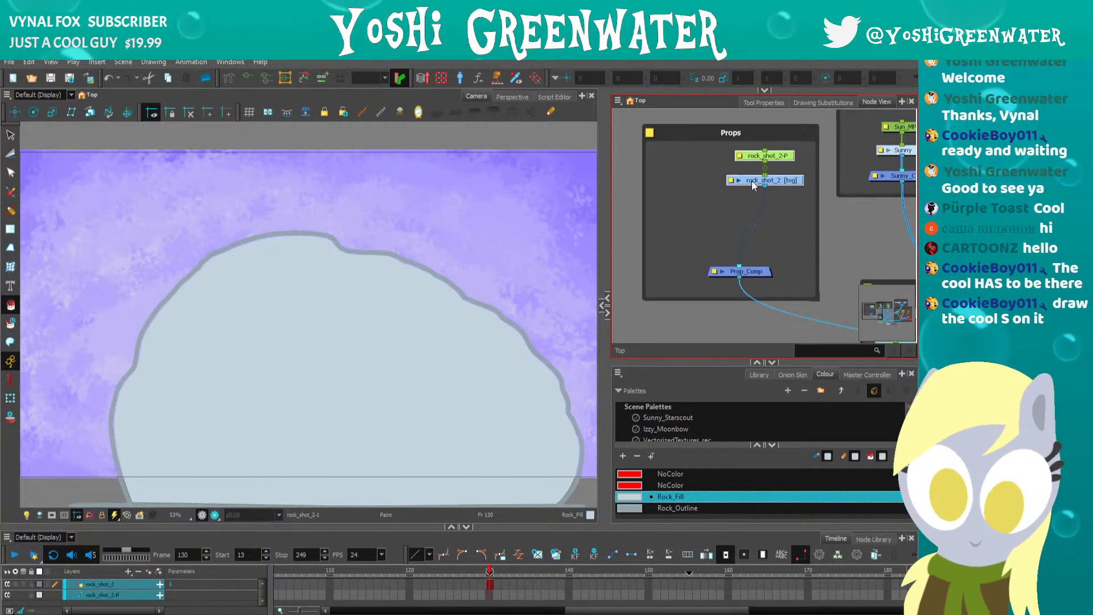
{"action": "left_click", "coordinate": [735, 254]}
{"action": "left_click_drag", "start_coordinate": [732, 271], "coordinate": [731, 284]}
Reopen the Drawing view for rock_shot_2, then cut the rock's fill from the line art and paste it onto the colour art layer.
{"action": "left_click", "coordinate": [732, 181]}
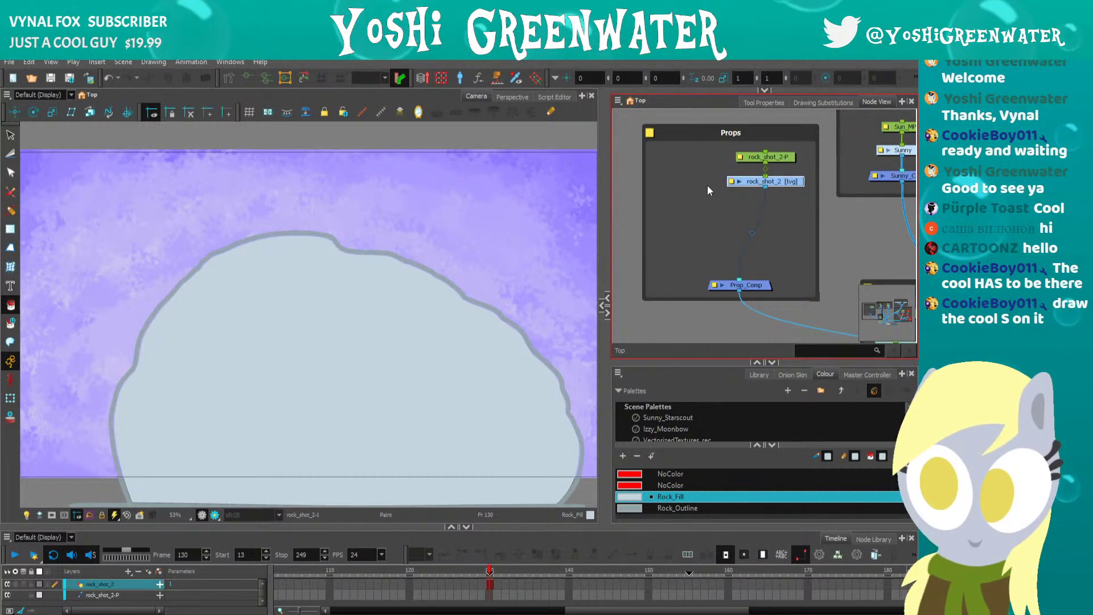
{"action": "left_click", "coordinate": [602, 307]}
{"action": "left_click_drag", "start_coordinate": [487, 275], "coordinate": [359, 275]}
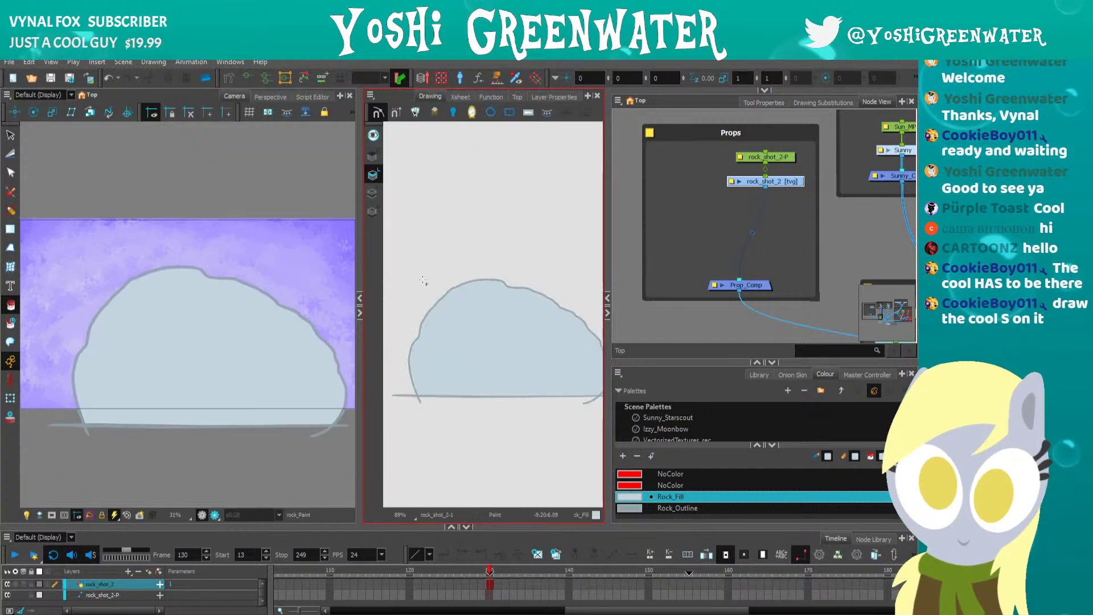
{"action": "key", "text": "alt+s"}
{"action": "left_click", "coordinate": [432, 305]}
{"action": "key", "text": "Delete"}
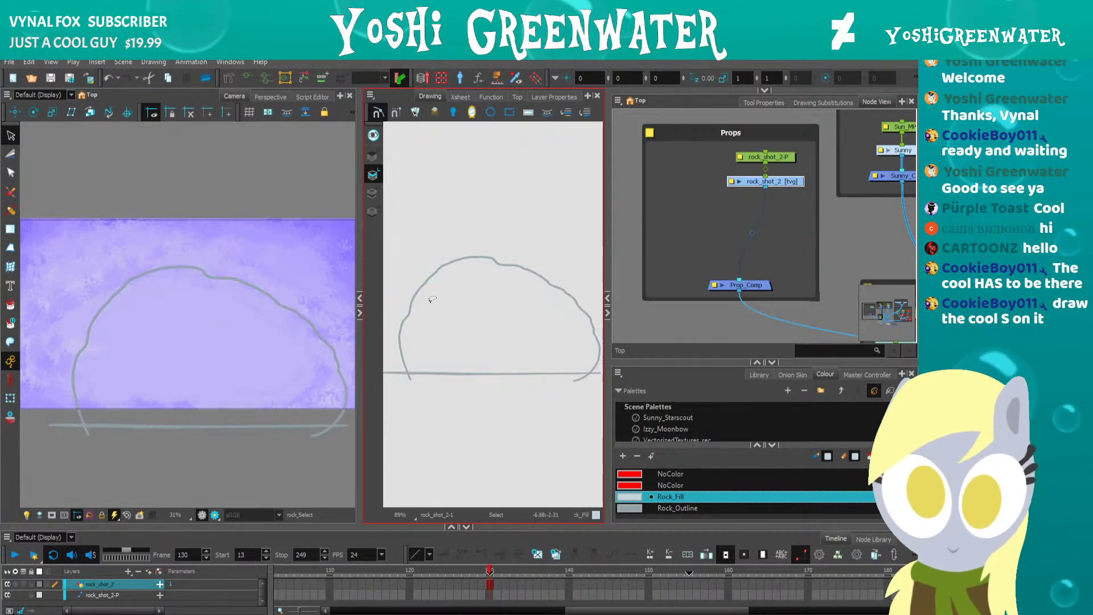
{"action": "left_click", "coordinate": [373, 195]}
{"action": "key", "text": "ctrl+v"}
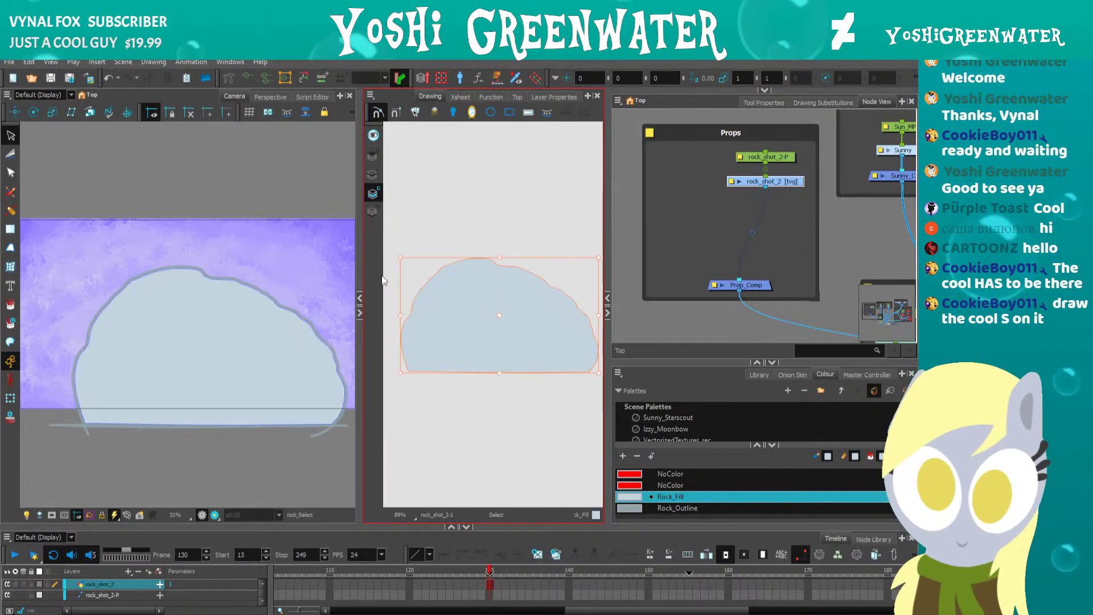
Add a Line-Art node and insert it on the connection between rock_shot_2 and Prop_Comp.
{"action": "left_click", "coordinate": [685, 213]}
{"action": "key", "text": "Tab"}
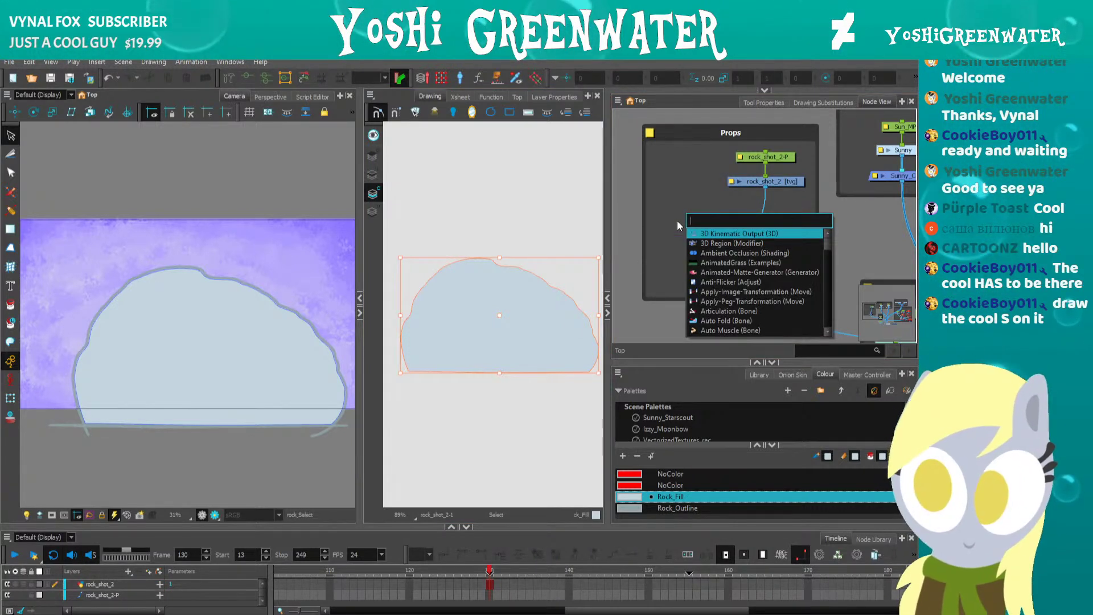
{"action": "type", "text": "line"}
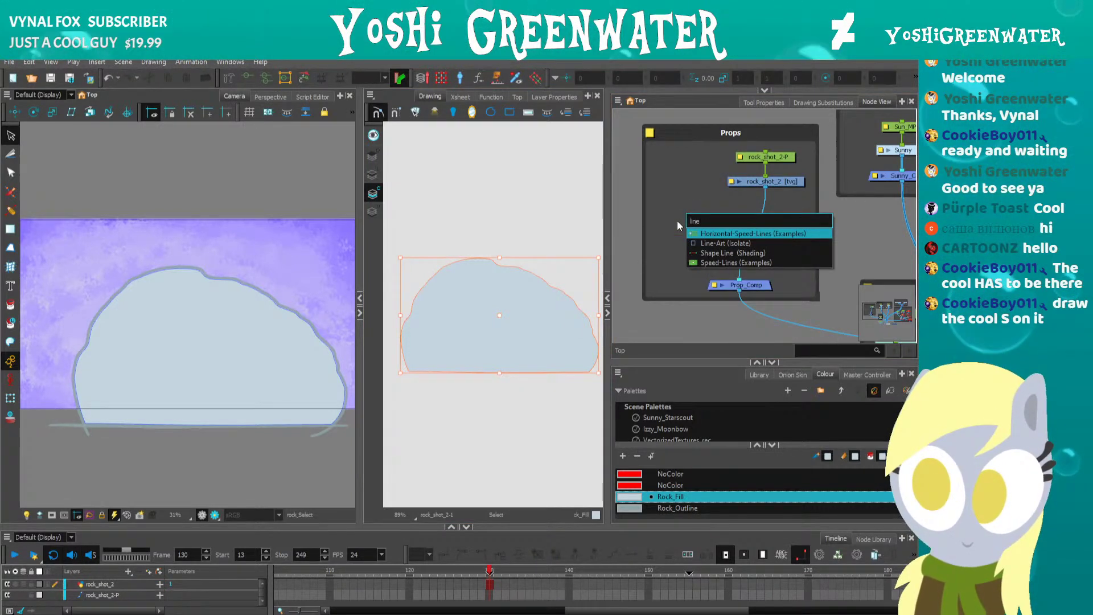
{"action": "left_click", "coordinate": [708, 244]}
{"action": "left_click_drag", "start_coordinate": [779, 211], "coordinate": [753, 209]}
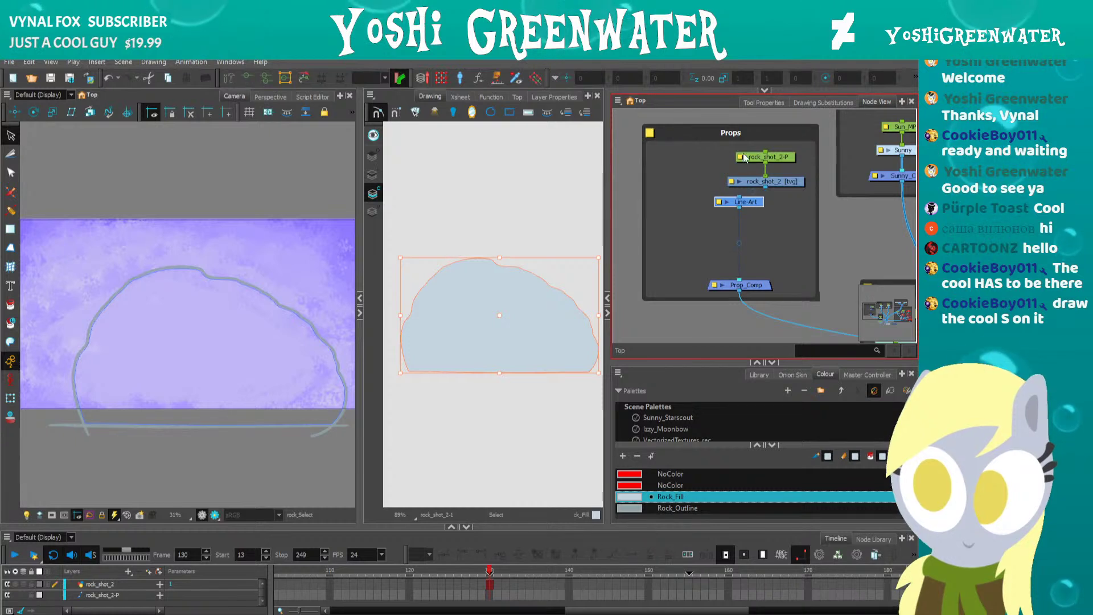
Add a Colour-Art node to the Props group beside the Line-Art node.
{"action": "key", "text": "Tab"}
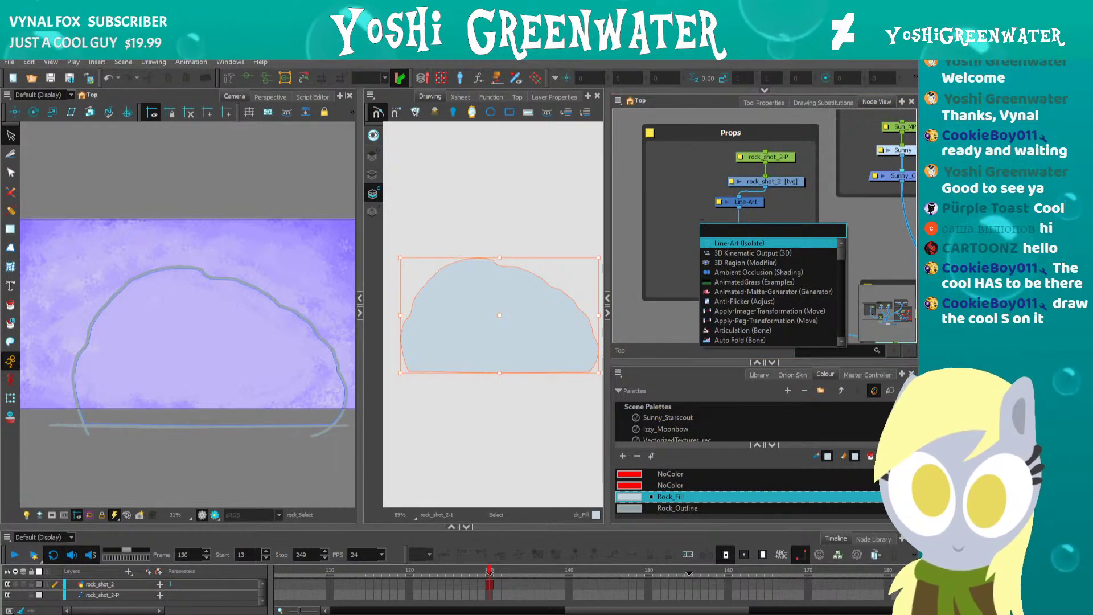
{"action": "type", "text": "art"}
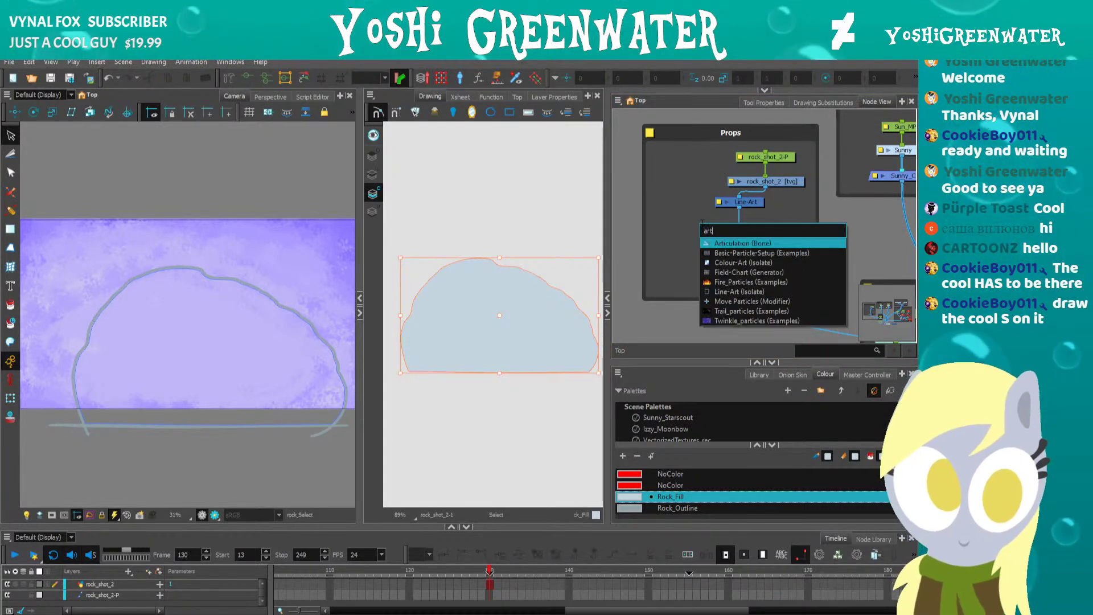
{"action": "left_click", "coordinate": [726, 262]}
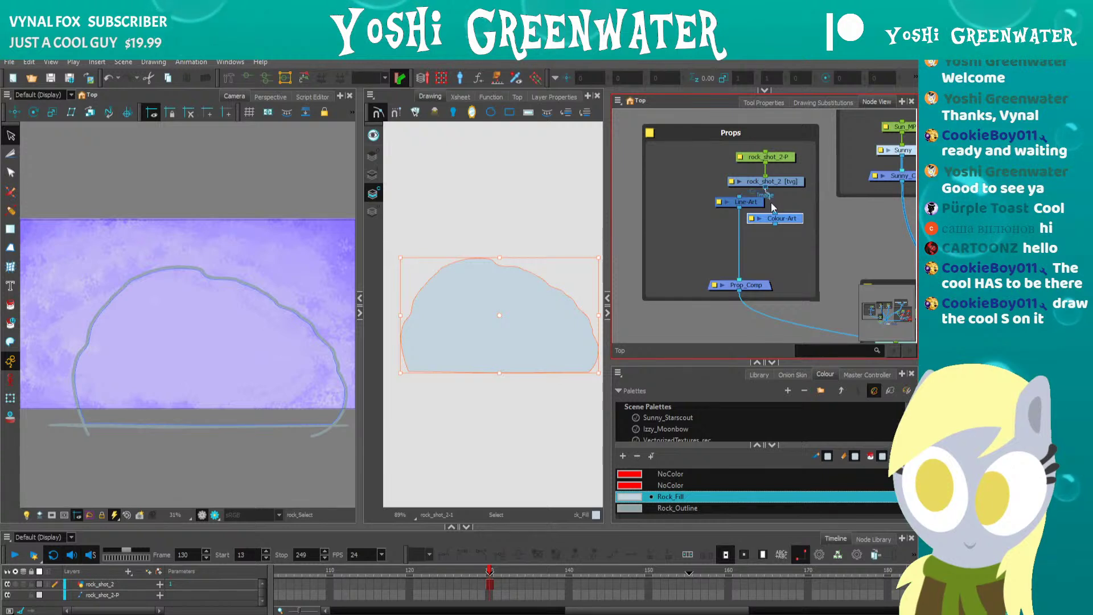
Connect the Colour-Art node between rock_shot_2 and Prop_Comp and space it apart from the Line-Art node.
{"action": "left_click_drag", "start_coordinate": [776, 219], "coordinate": [761, 272]}
{"action": "left_click_drag", "start_coordinate": [788, 227], "coordinate": [751, 281]}
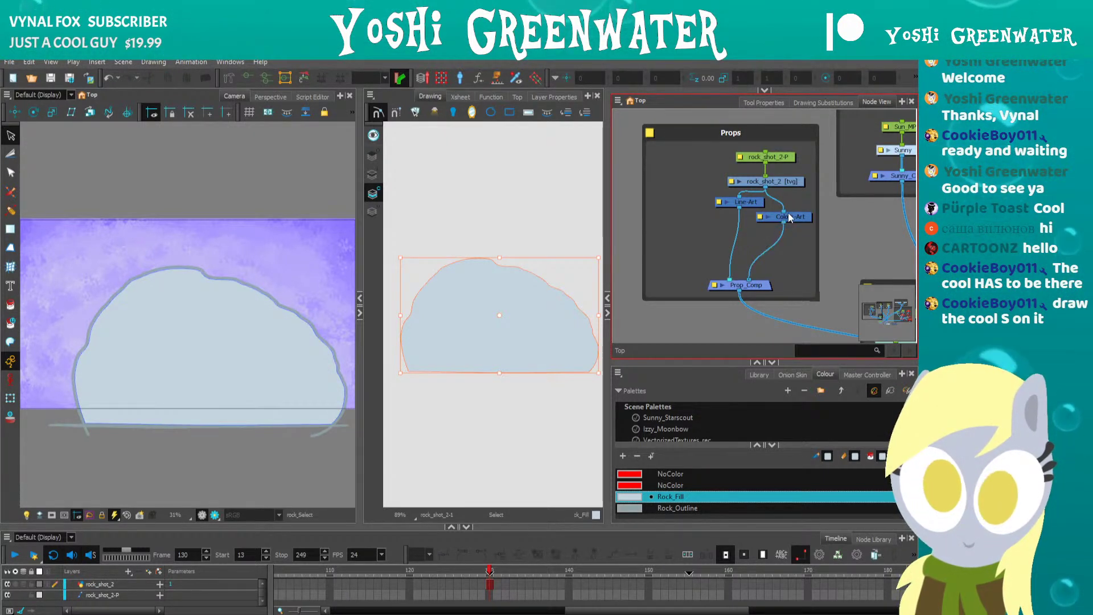
{"action": "left_click_drag", "start_coordinate": [798, 218], "coordinate": [799, 225]}
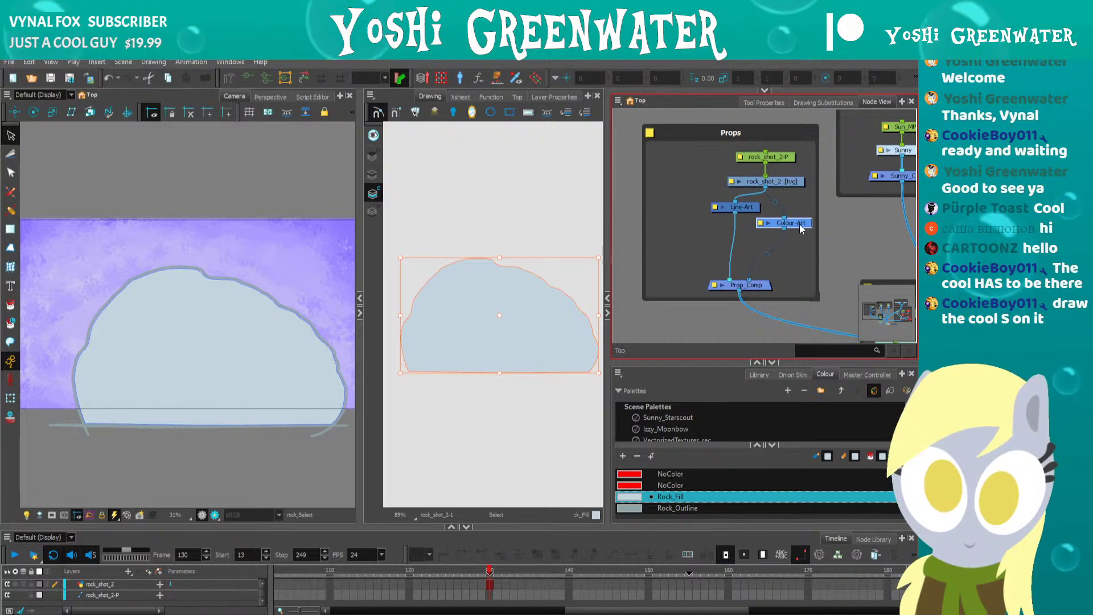
{"action": "left_click", "coordinate": [801, 245]}
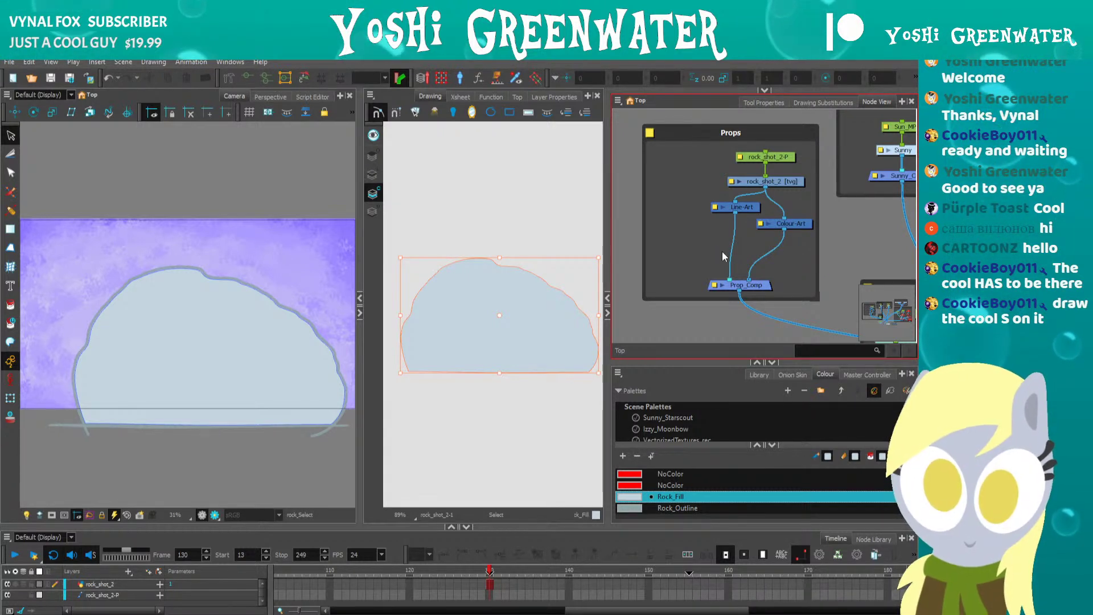
Collapse the Drawing view to enlarge the Camera view and check the rock in render preview.
{"action": "left_click", "coordinate": [360, 312]}
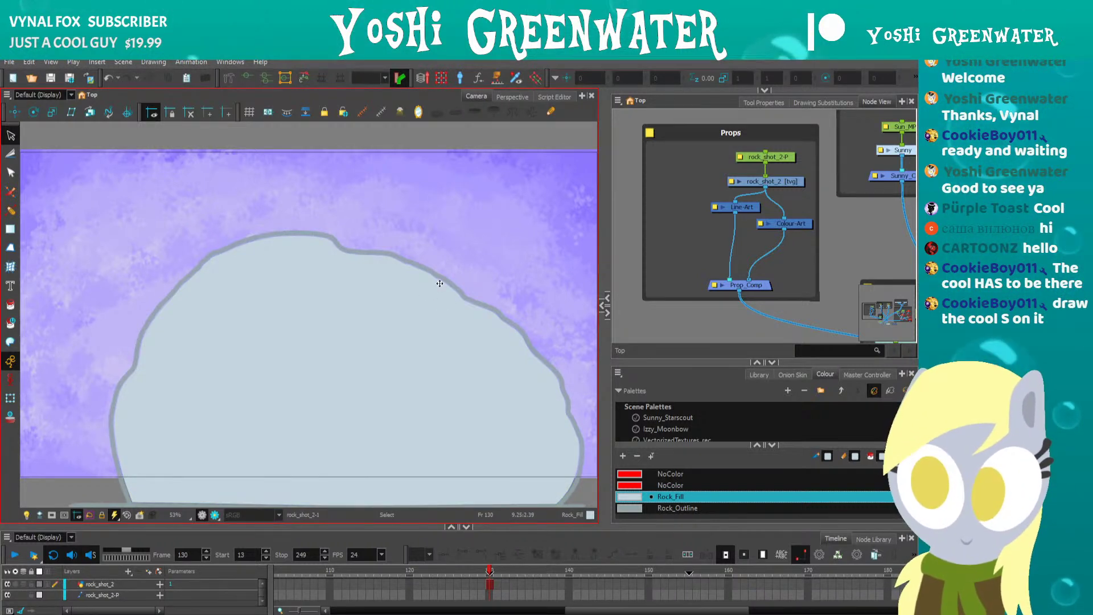
{"action": "scroll", "coordinate": [142, 326], "scroll_direction": "down", "scroll_amount": 3}
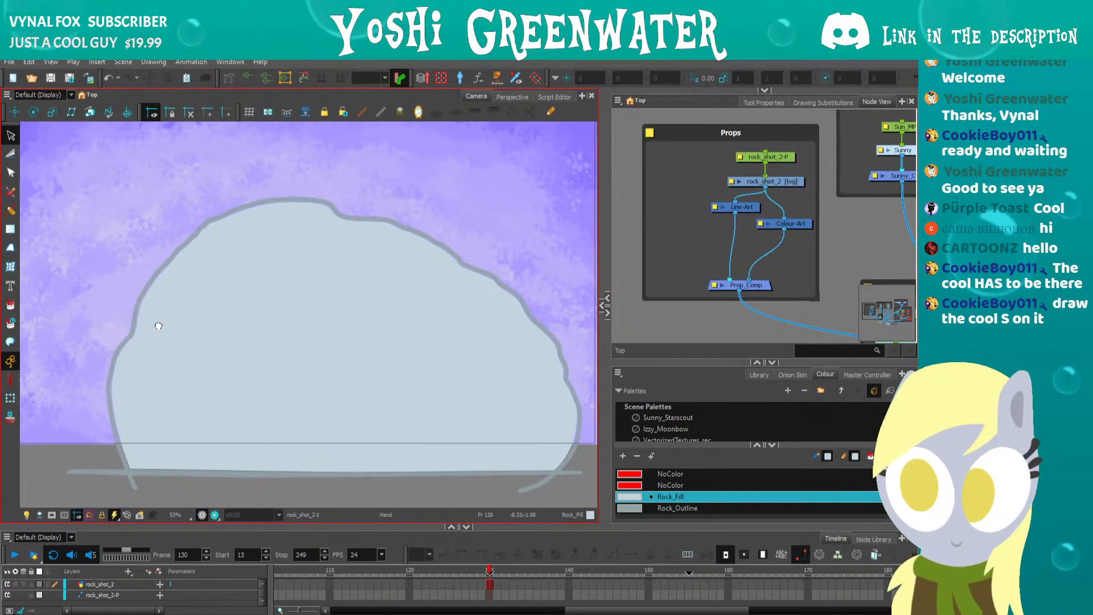
{"action": "left_click", "coordinate": [215, 515]}
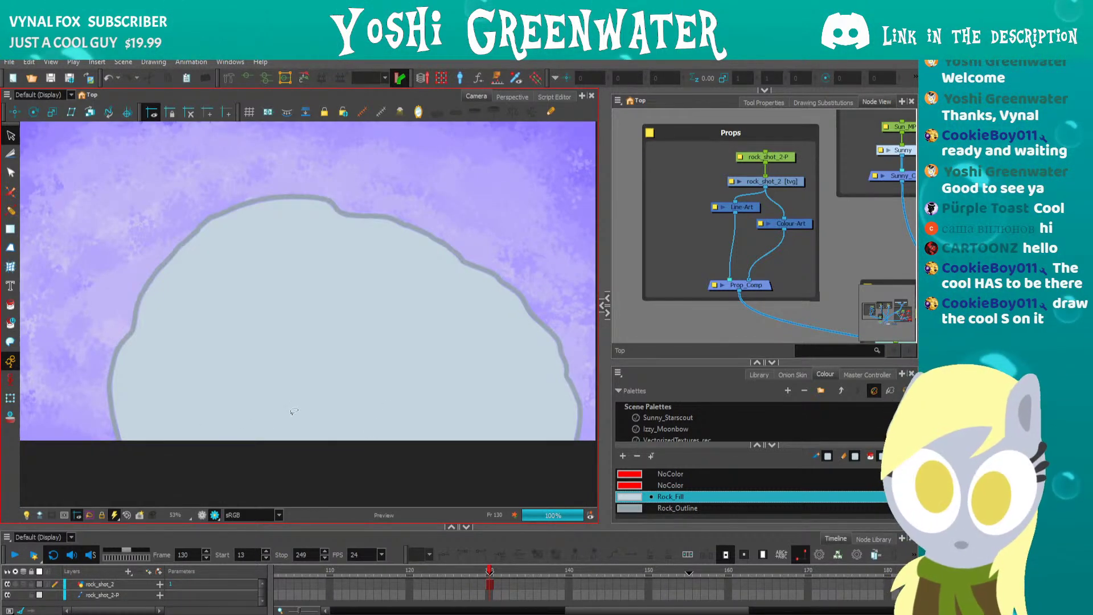
{"action": "left_click", "coordinate": [202, 516]}
Enlarge the Props backdrop, shift it to leave free space beside the rock nodes, and widen the Node View.
{"action": "left_click_drag", "start_coordinate": [659, 239], "coordinate": [657, 257]}
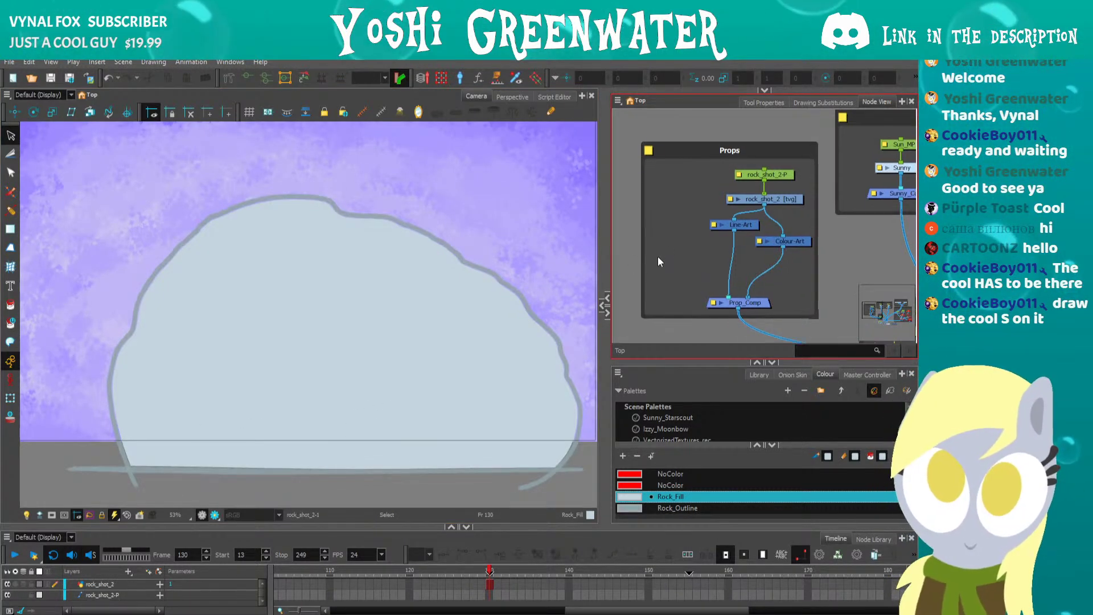
{"action": "left_click_drag", "start_coordinate": [815, 312], "coordinate": [839, 305]}
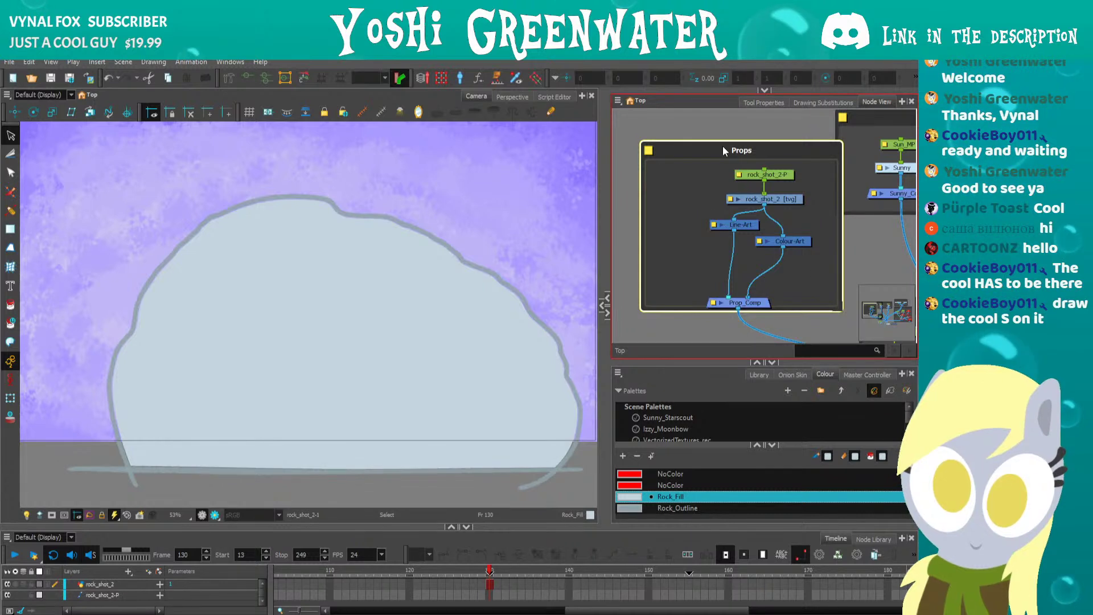
{"action": "left_click_drag", "start_coordinate": [722, 145], "coordinate": [715, 142]}
{"action": "left_click_drag", "start_coordinate": [607, 176], "coordinate": [546, 175]}
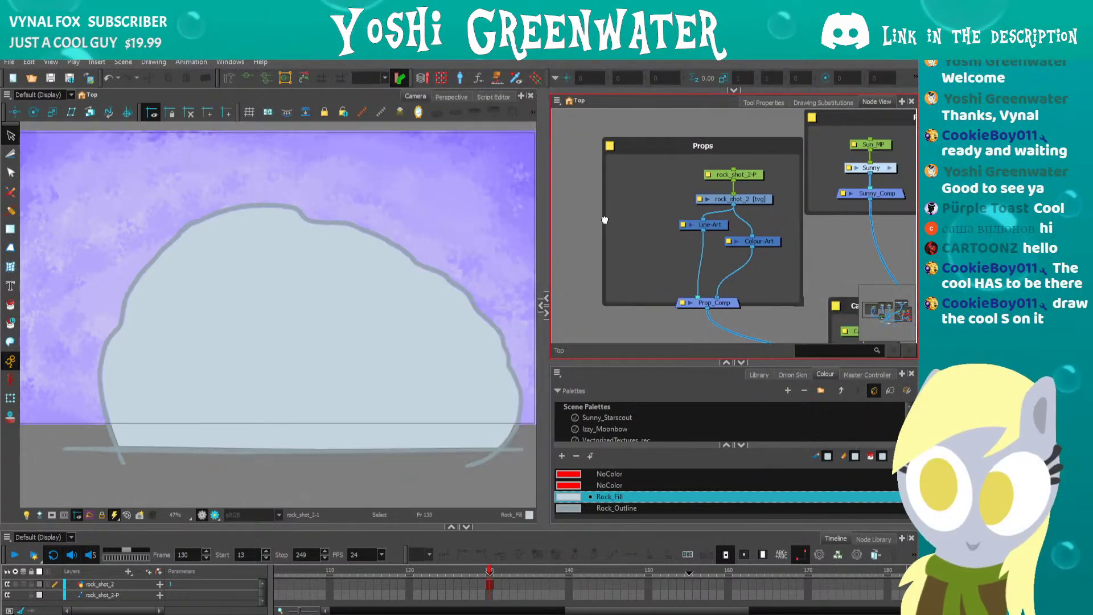
{"action": "left_click_drag", "start_coordinate": [774, 299], "coordinate": [777, 317]}
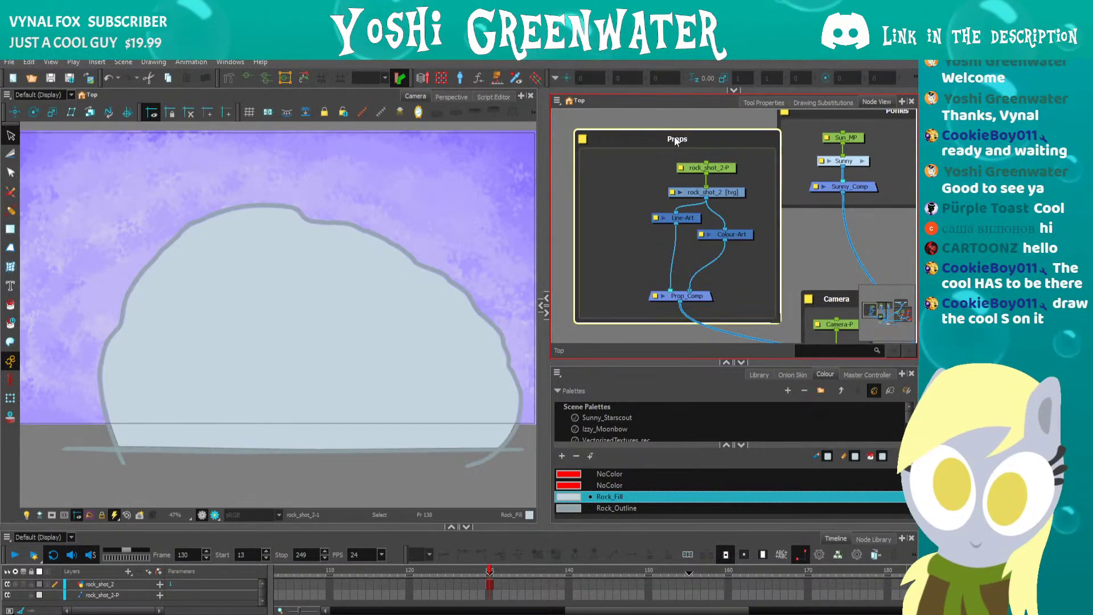
{"action": "left_click_drag", "start_coordinate": [679, 139], "coordinate": [668, 132]}
{"action": "left_click", "coordinate": [616, 160]}
{"action": "left_click_drag", "start_coordinate": [603, 191], "coordinate": [621, 184]}
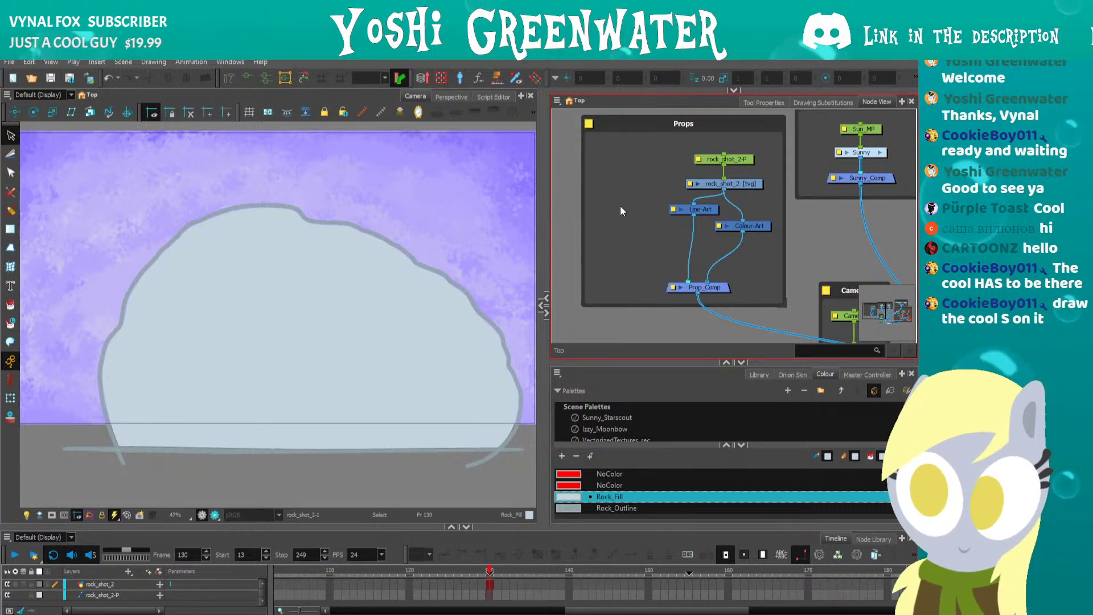
Add a vector drawing layer named rock_art beside the Line-Art node in the Props group and connect it to Prop_Comp.
{"action": "key", "text": "ctrl+r"}
{"action": "type", "text": "rock_art"}
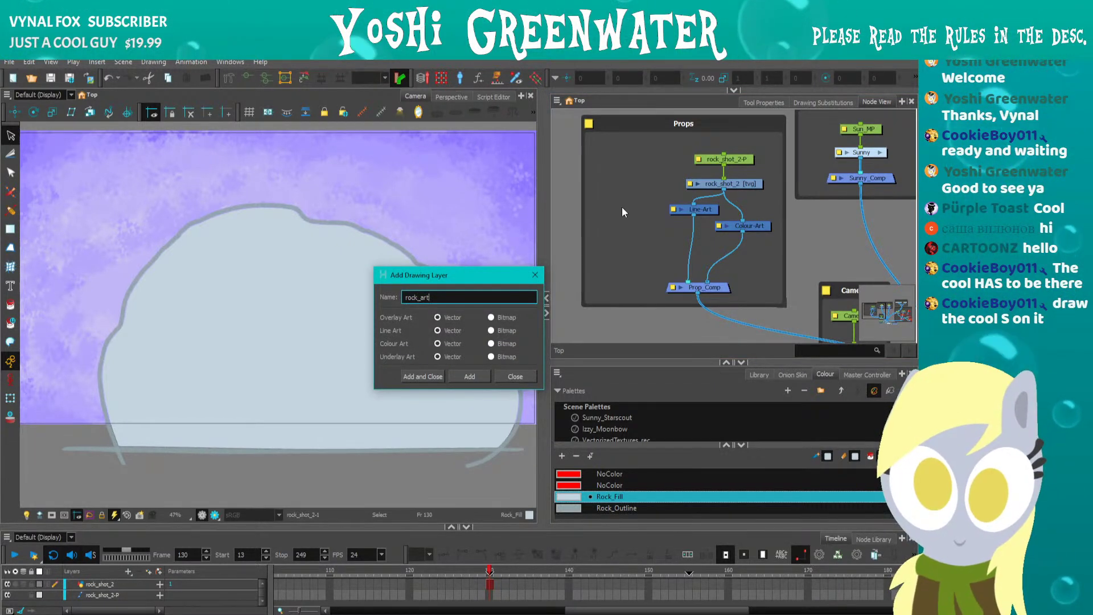
{"action": "key", "text": "Return"}
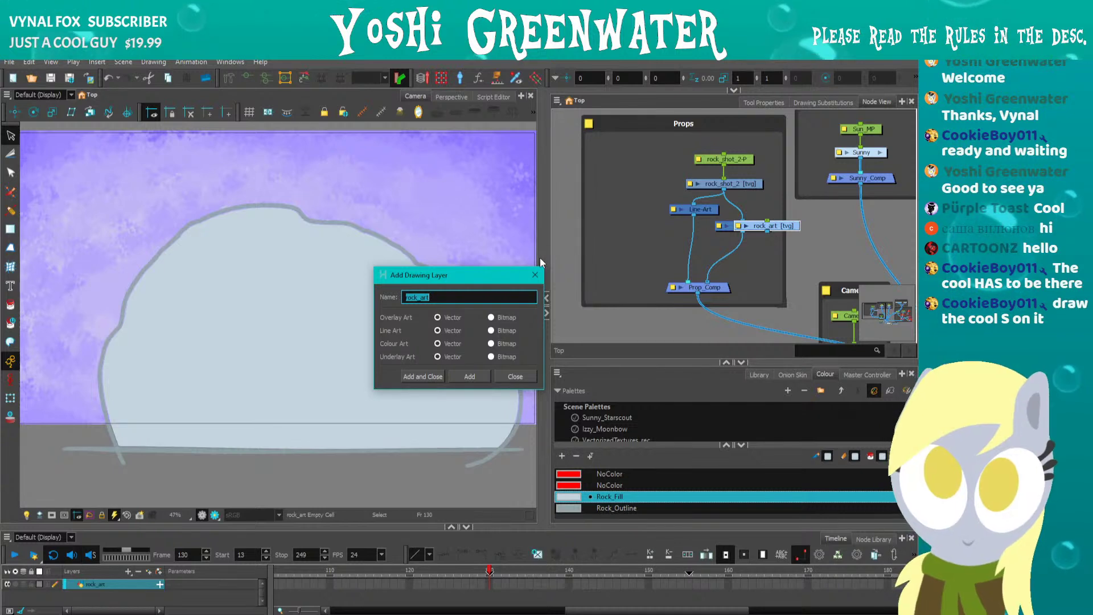
{"action": "key", "text": "Escape"}
{"action": "mouse_move", "coordinate": [754, 225]}
{"action": "left_mouse_down"}
{"action": "mouse_move", "coordinate": [615, 212]}
{"action": "mouse_move", "coordinate": [677, 289]}
{"action": "left_mouse_up"}
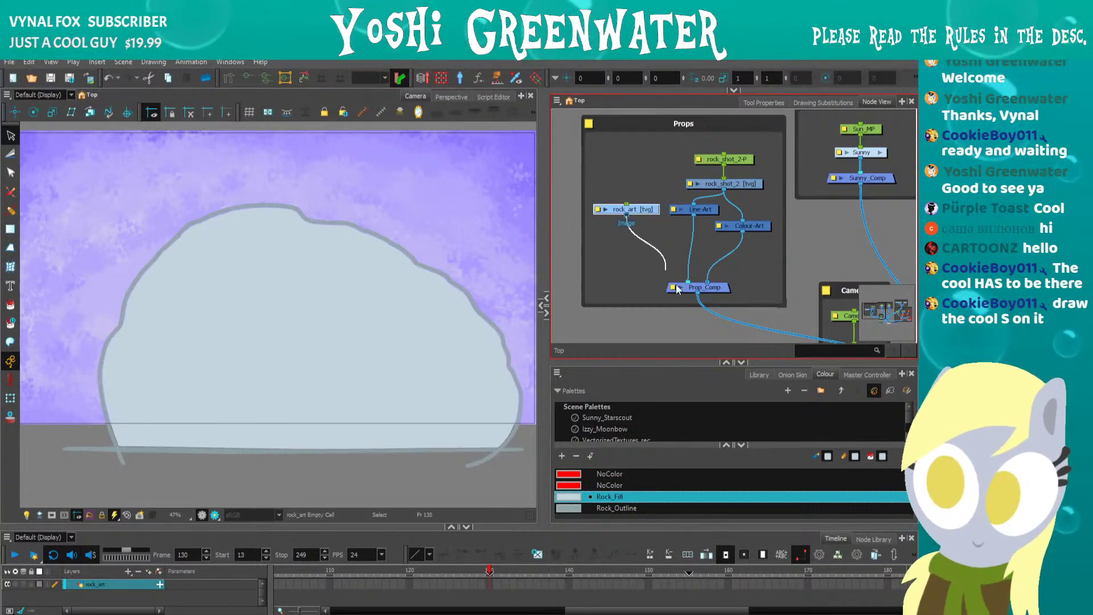
Add a parent peg to rock_art, connect it under rock_shot_2-P, and arrange the peg and drawing nodes.
{"action": "key", "text": "ctrl+p"}
{"action": "left_click_drag", "start_coordinate": [622, 166], "coordinate": [714, 135]}
{"action": "left_click", "coordinate": [615, 220]}
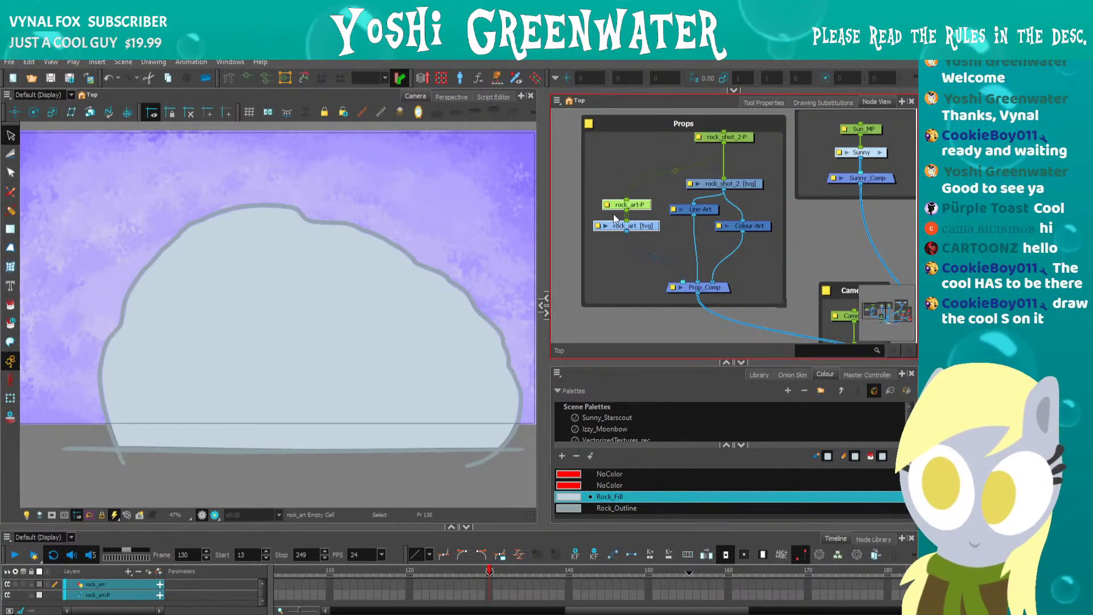
{"action": "mouse_move", "coordinate": [614, 220]}
{"action": "left_mouse_down"}
{"action": "mouse_move", "coordinate": [610, 185]}
{"action": "mouse_move", "coordinate": [614, 211]}
{"action": "left_mouse_up"}
{"action": "left_click", "coordinate": [612, 220]}
Insert a Cutter node between rock_art and Prop_Comp with the Colour-Art output as its matte.
{"action": "left_click", "coordinate": [611, 239]}
{"action": "key", "text": "Return"}
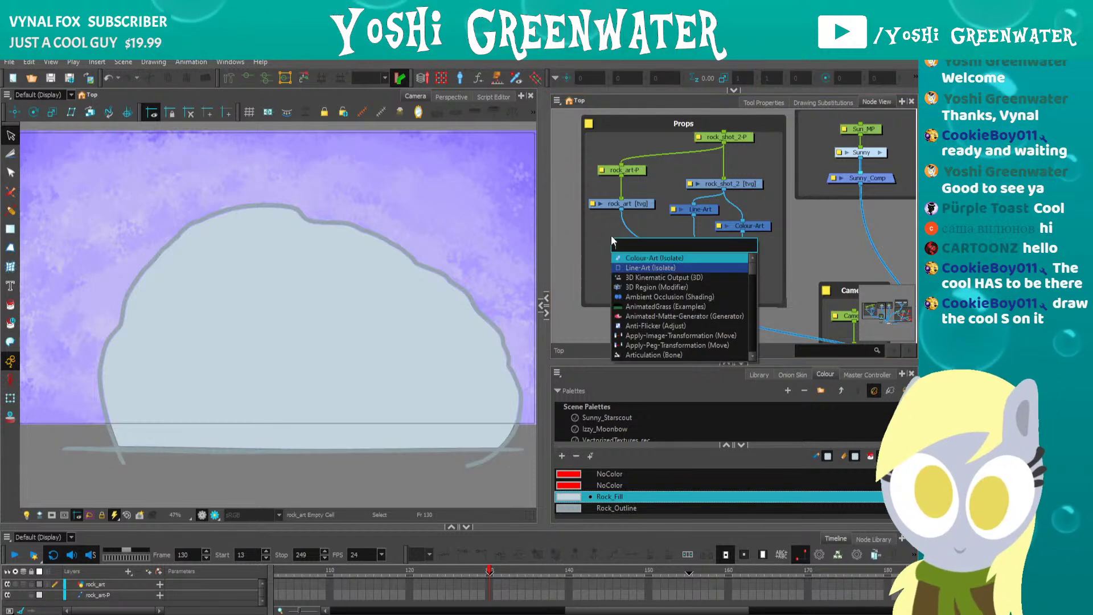
{"action": "type", "text": "cutt"}
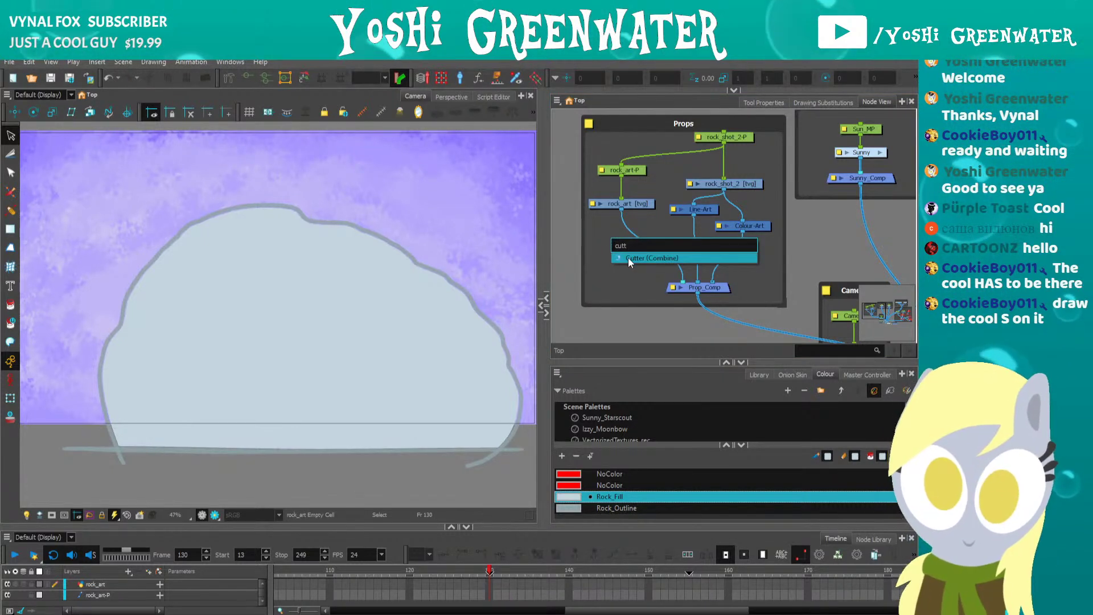
{"action": "left_click", "coordinate": [627, 257]}
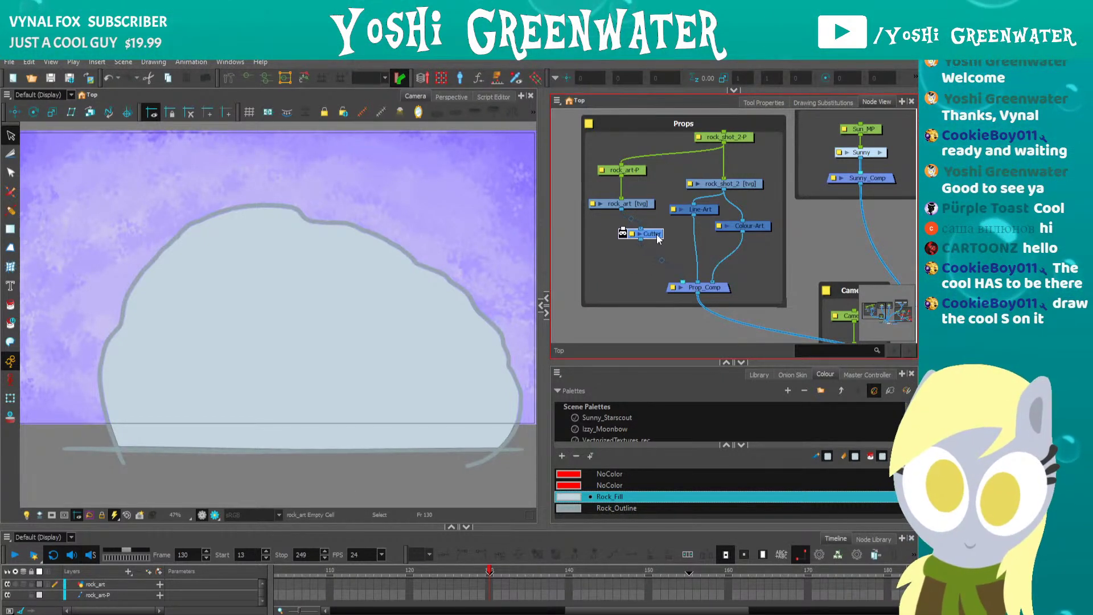
{"action": "left_click_drag", "start_coordinate": [693, 219], "coordinate": [639, 240]}
{"action": "left_click", "coordinate": [617, 272]}
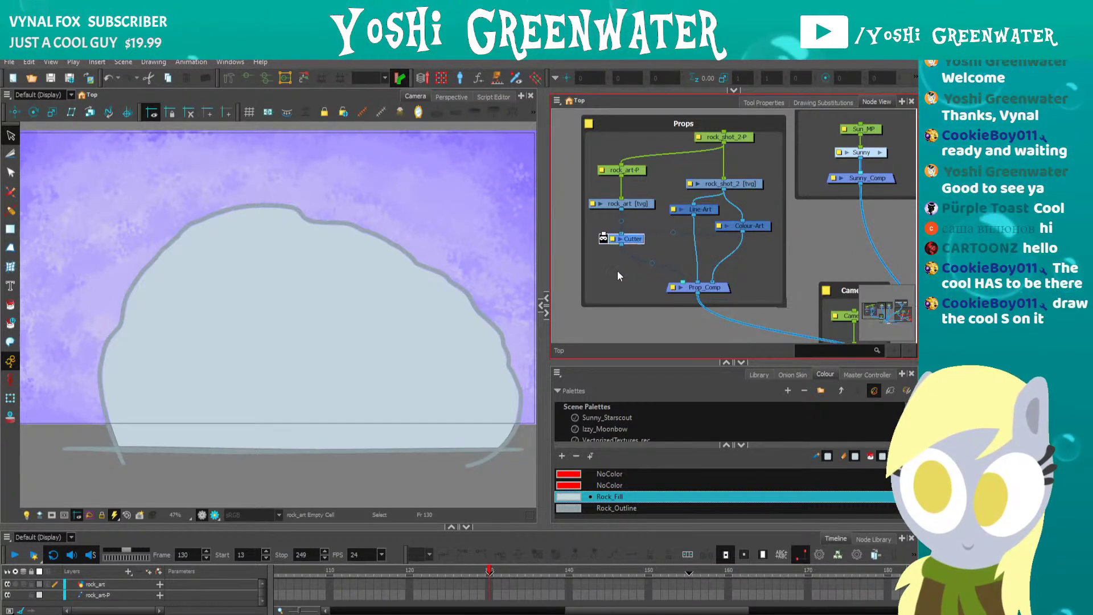
Add a new swatch to the Default_rec palette and set it to bright green with R 0, G 243, B 53.
{"action": "left_click_drag", "start_coordinate": [586, 362], "coordinate": [584, 304]}
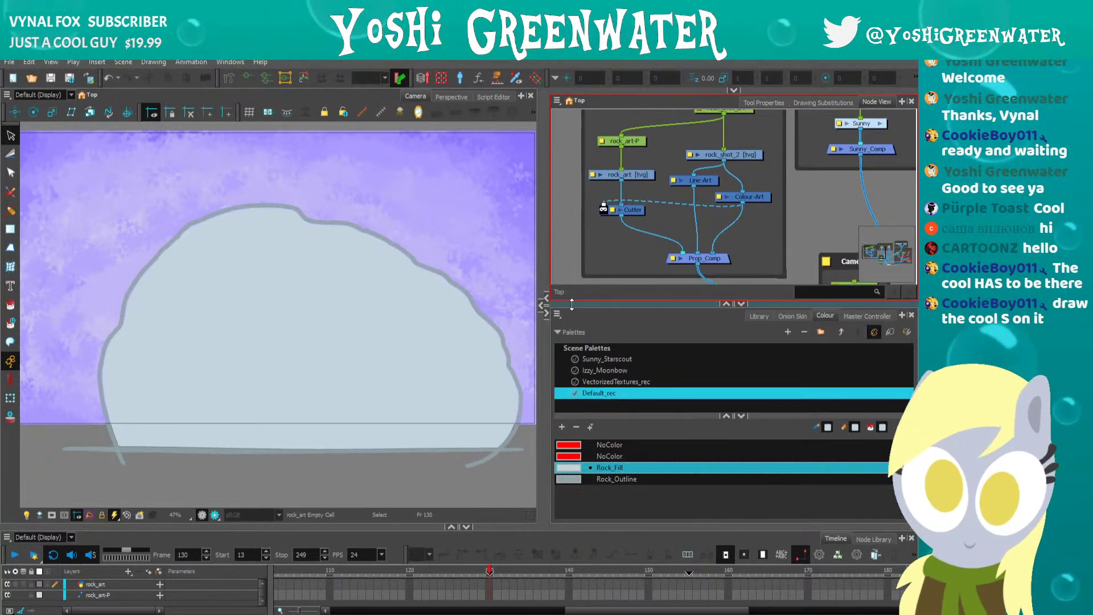
{"action": "left_click", "coordinate": [568, 479]}
{"action": "left_click", "coordinate": [562, 426]}
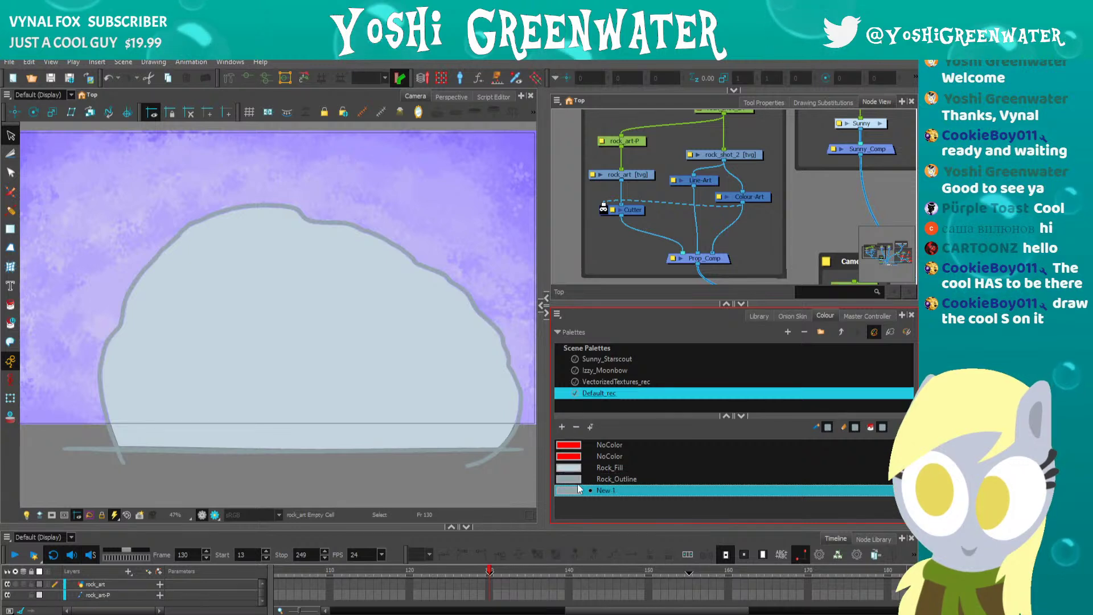
{"action": "double_click", "coordinate": [604, 491]}
{"action": "double_click", "coordinate": [569, 491]}
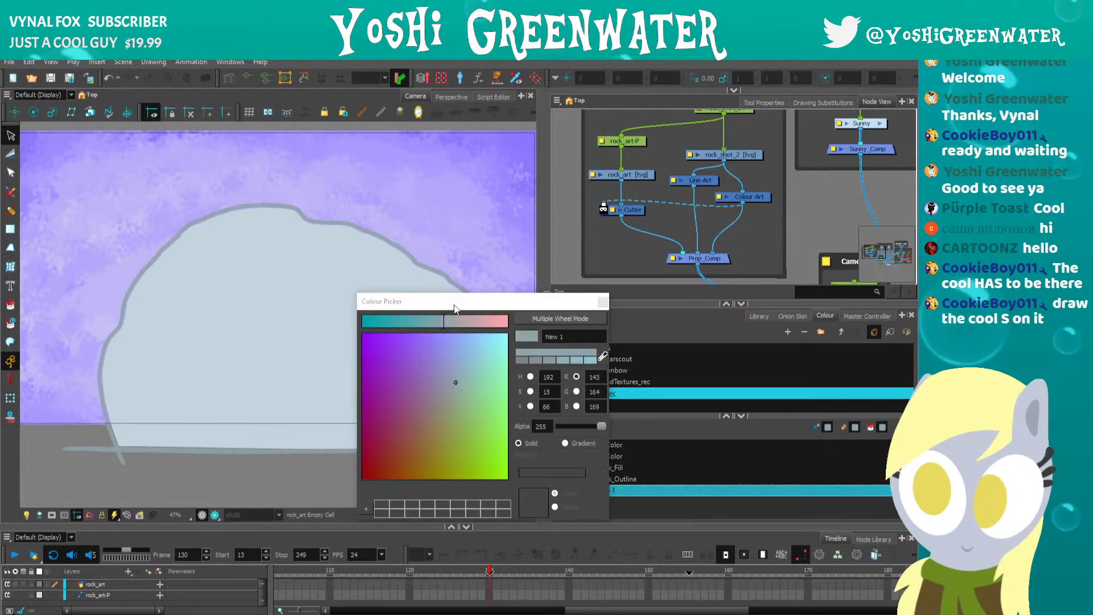
{"action": "left_click_drag", "start_coordinate": [456, 295], "coordinate": [498, 311]}
{"action": "left_click", "coordinate": [519, 440]}
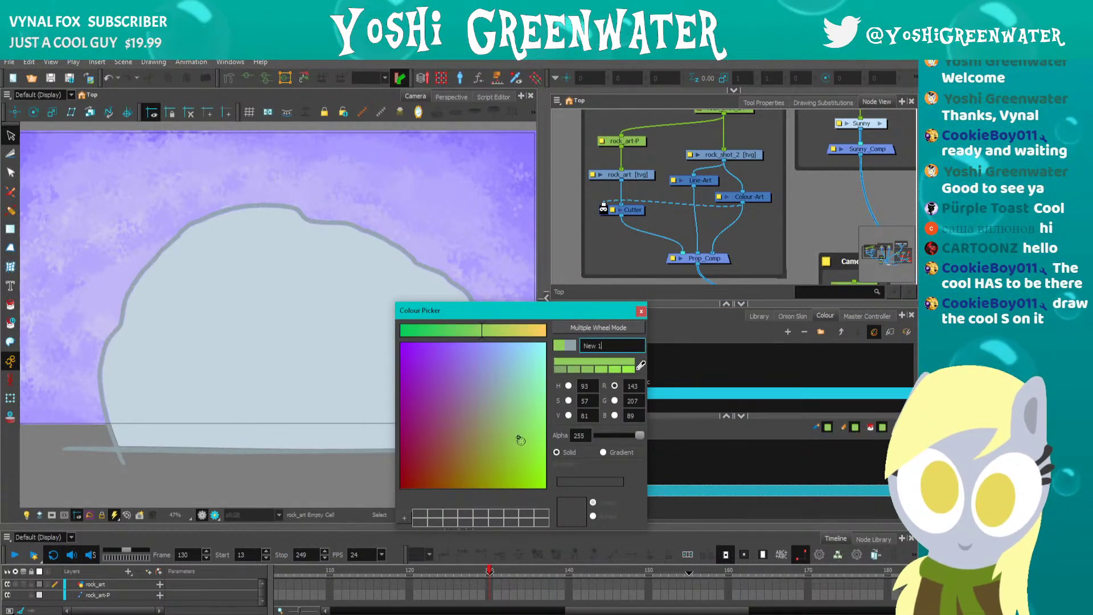
{"action": "left_click", "coordinate": [538, 457]}
{"action": "left_click_drag", "start_coordinate": [482, 330], "coordinate": [363, 338]}
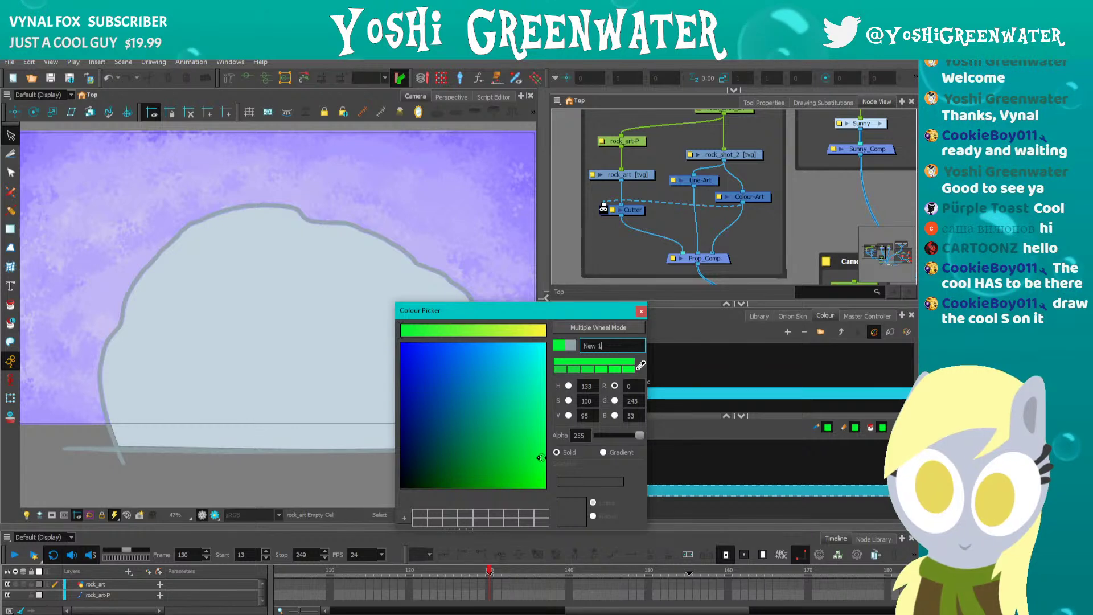
{"action": "left_click", "coordinate": [641, 311]}
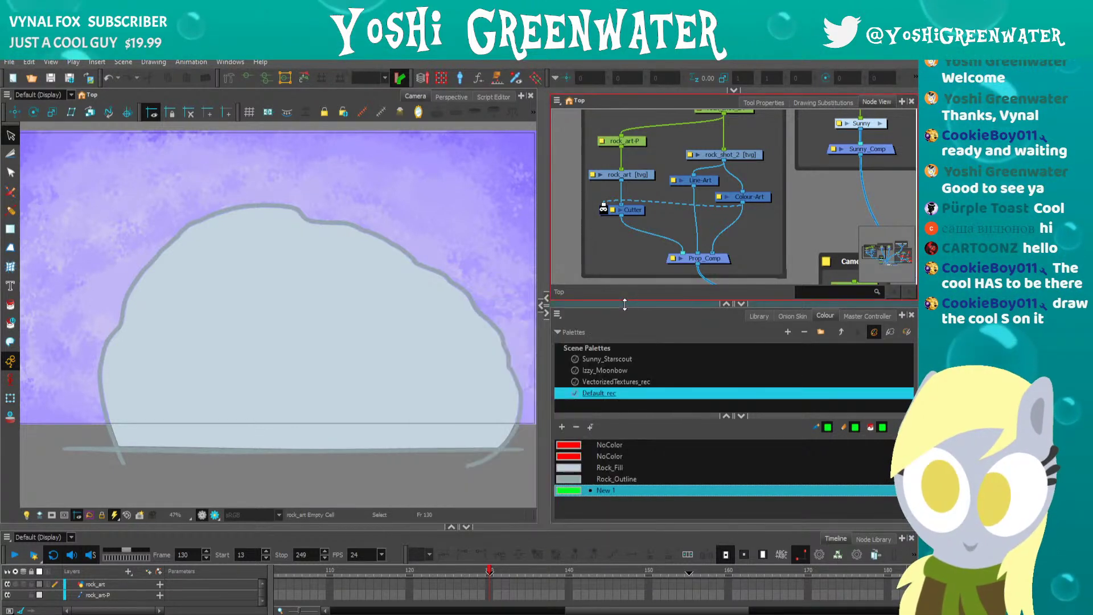
Disable the rock_shot_2 drawing node and enable the roughs' composite node so the COOL sketch can guide the drawing.
{"action": "left_click_drag", "start_coordinate": [594, 240], "coordinate": [571, 258]}
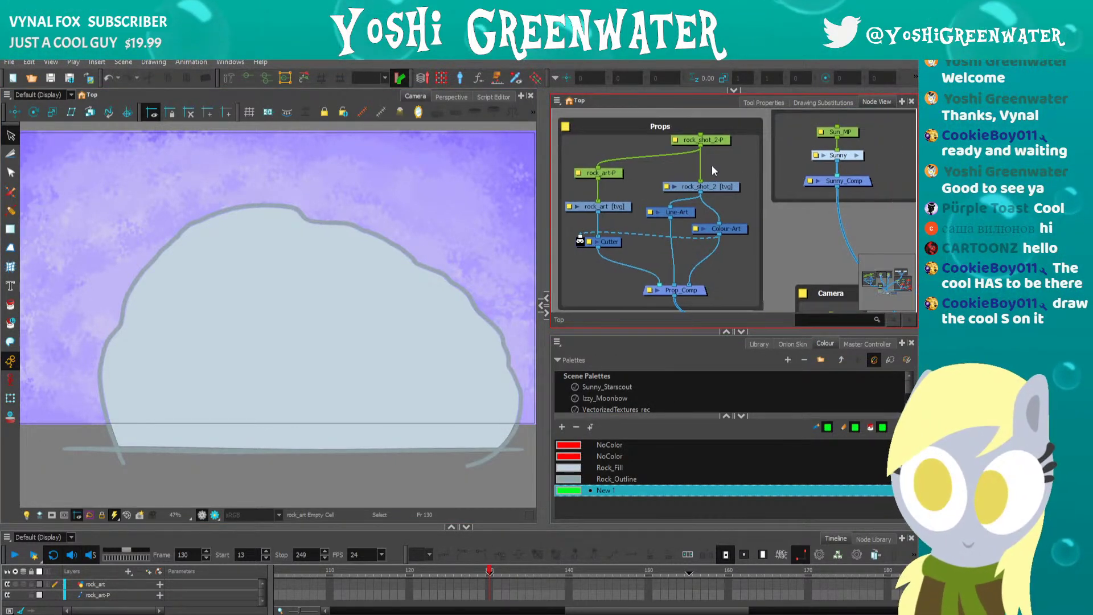
{"action": "left_click", "coordinate": [706, 186]}
{"action": "key", "text": "d"}
{"action": "left_click_drag", "start_coordinate": [686, 284], "coordinate": [361, 176]}
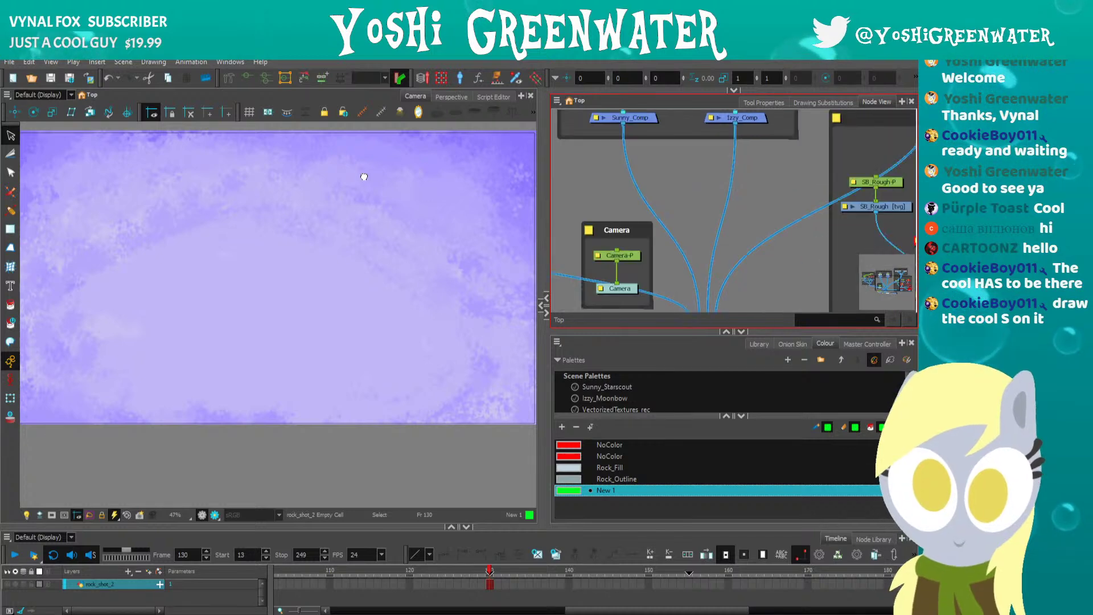
{"action": "left_click_drag", "start_coordinate": [636, 222], "coordinate": [540, 208]}
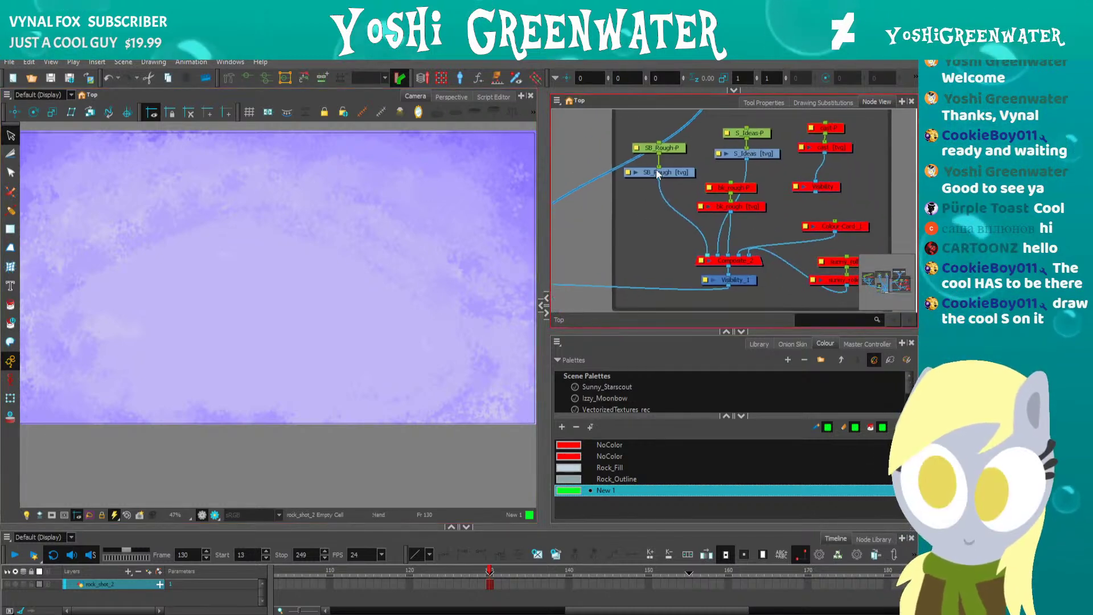
{"action": "left_click", "coordinate": [709, 260]}
{"action": "left_click_drag", "start_coordinate": [636, 238], "coordinate": [889, 261]}
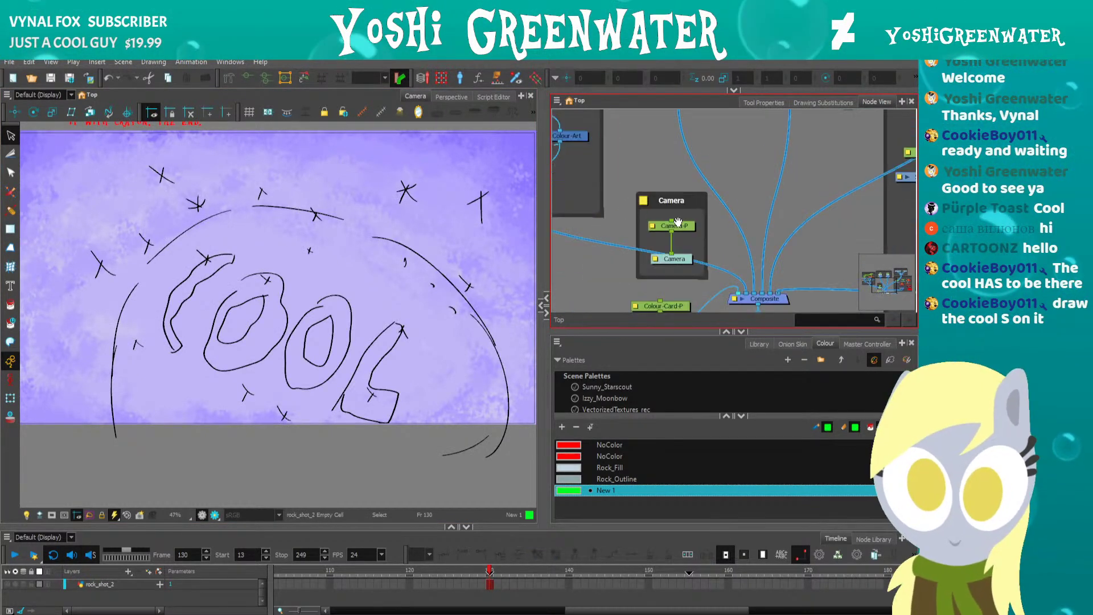
{"action": "left_click_drag", "start_coordinate": [613, 221], "coordinate": [839, 237]}
{"action": "left_click_drag", "start_coordinate": [624, 203], "coordinate": [607, 271]}
Select the rock_art drawing, widen the Camera view, and activate the Brush tool with its Tool Properties shown.
{"action": "left_click", "coordinate": [664, 192]}
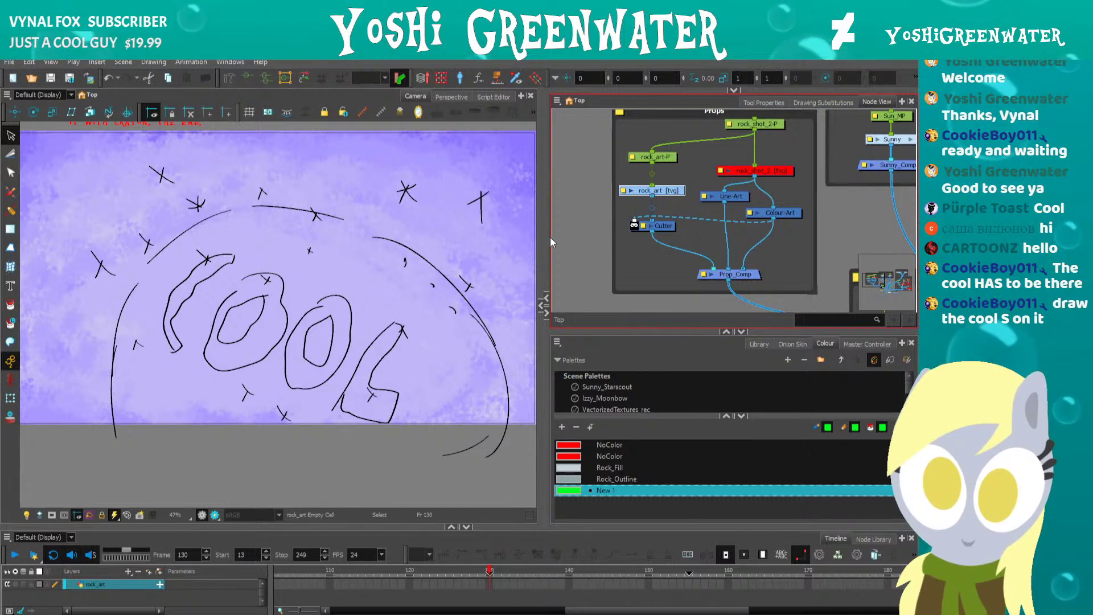
{"action": "left_click_drag", "start_coordinate": [551, 242], "coordinate": [639, 242]}
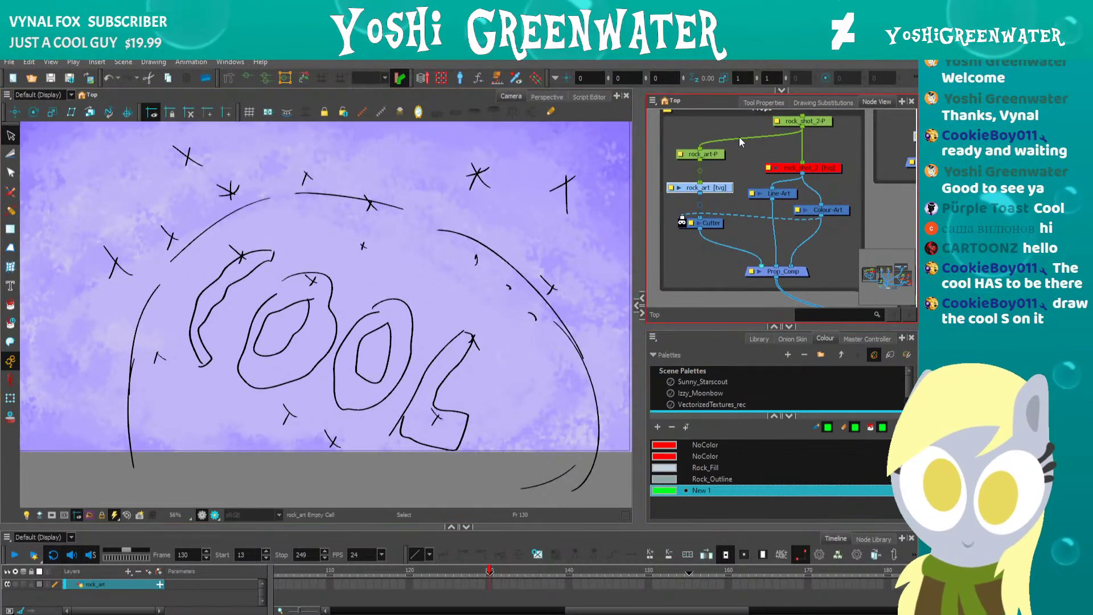
{"action": "left_click", "coordinate": [763, 102]}
{"action": "left_click_drag", "start_coordinate": [691, 328], "coordinate": [691, 346]}
{"action": "key", "text": "alt+b"}
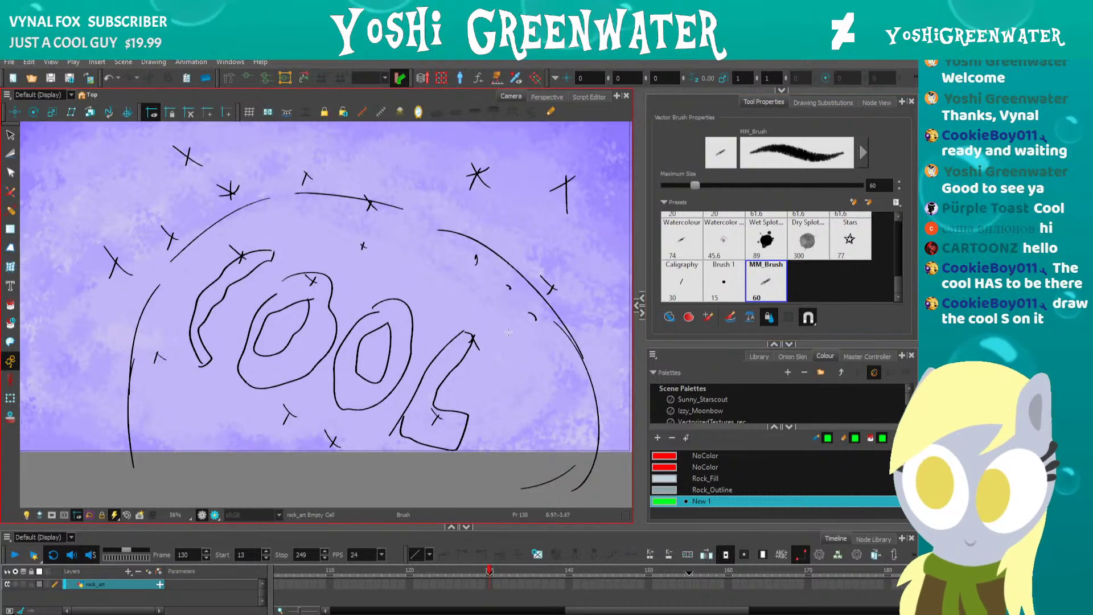
Try a green MM_Brush stroke beside the sketched letter L and delete it.
{"action": "left_click_drag", "start_coordinate": [508, 332], "coordinate": [476, 407]}
{"action": "scroll", "coordinate": [480, 375], "scroll_direction": "up", "scroll_amount": 6}
{"action": "scroll", "coordinate": [480, 375], "scroll_direction": "down", "scroll_amount": 5}
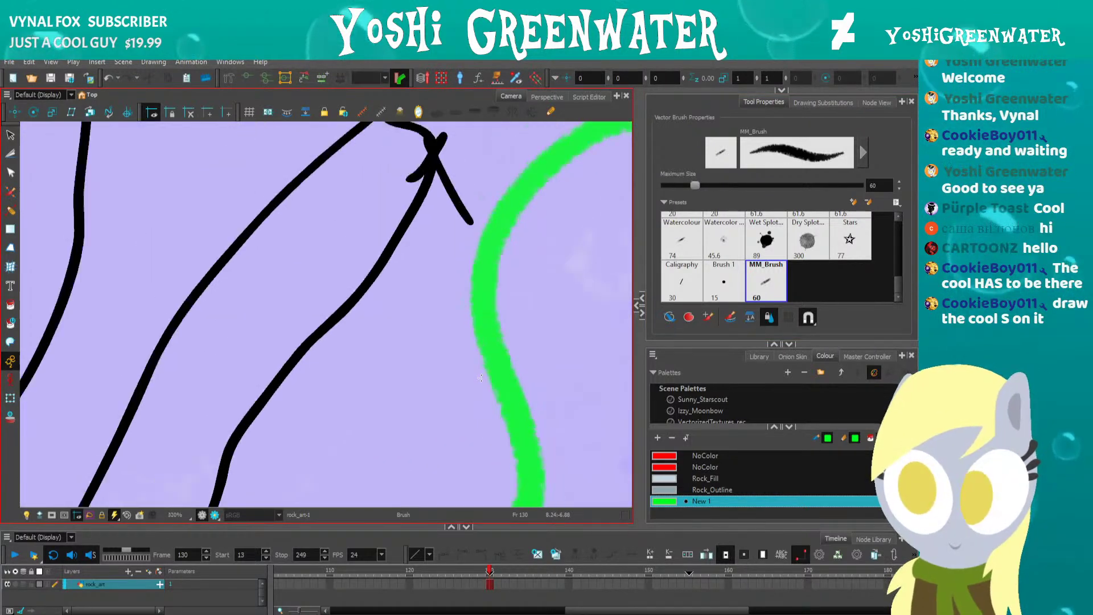
{"action": "key", "text": "alt+s"}
{"action": "left_click", "coordinate": [480, 374]}
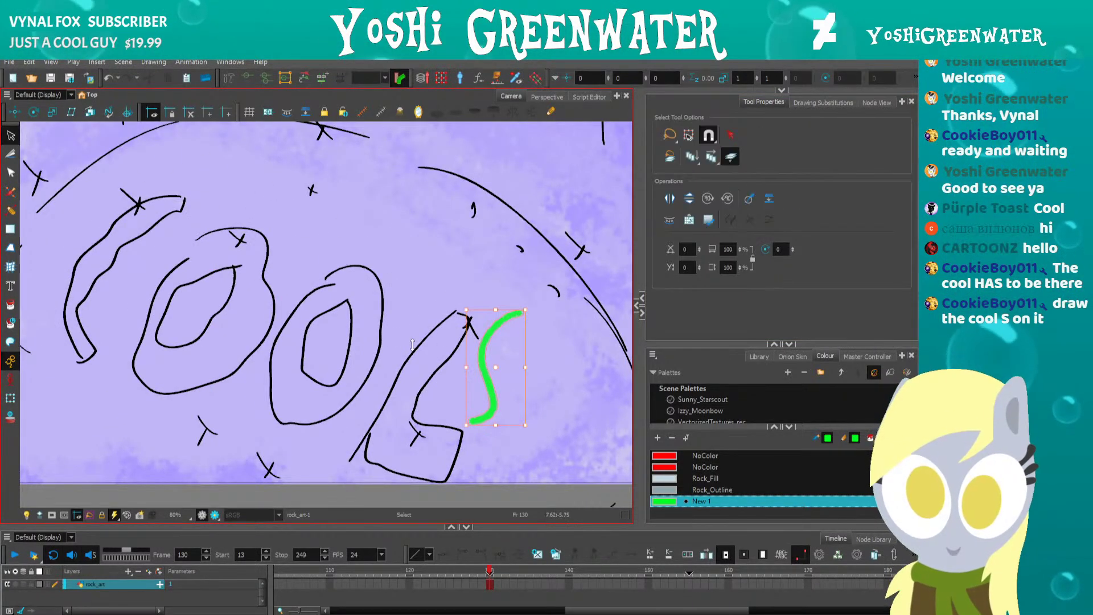
{"action": "key", "text": "Delete"}
{"action": "mouse_move", "coordinate": [337, 340]}
{"action": "left_mouse_down"}
{"action": "mouse_move", "coordinate": [419, 304]}
{"action": "mouse_move", "coordinate": [453, 328]}
{"action": "left_mouse_up"}
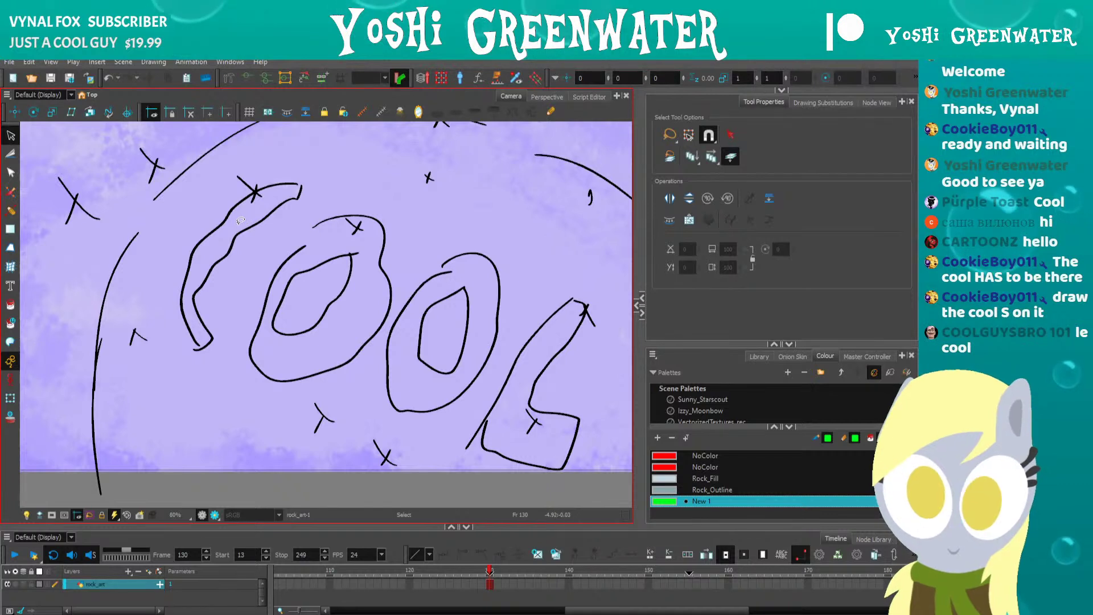
Try a green Brush stroke at maximum size 80 on the sketched letter C and undo it.
{"action": "left_click_drag", "start_coordinate": [259, 195], "coordinate": [313, 189]}
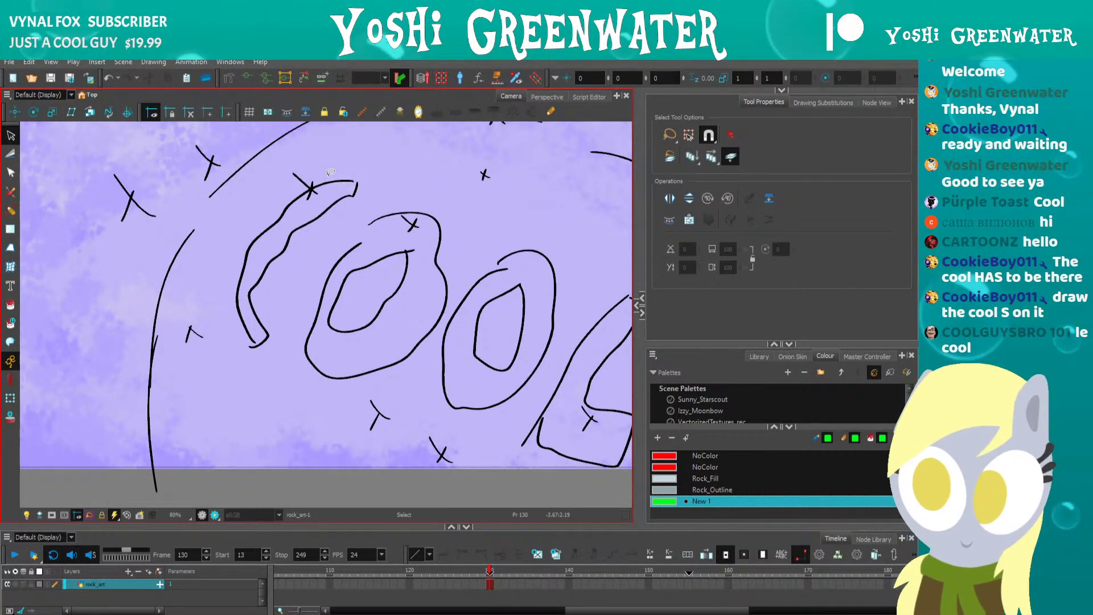
{"action": "key", "text": "alt+b"}
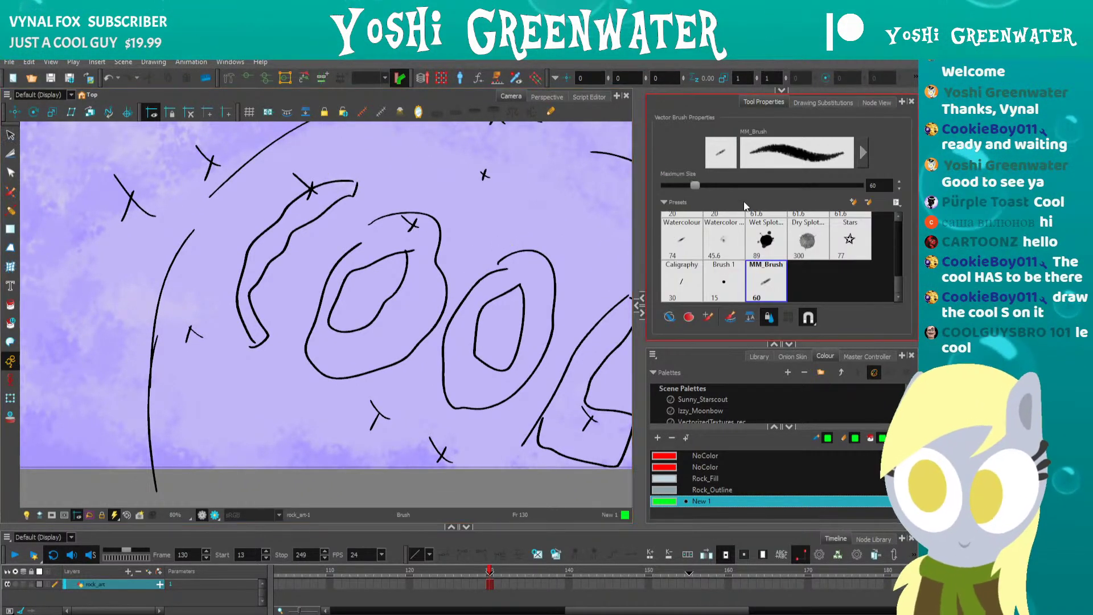
{"action": "left_click_drag", "start_coordinate": [881, 186], "coordinate": [845, 183]}
{"action": "type", "text": "80"}
{"action": "key", "text": "Return"}
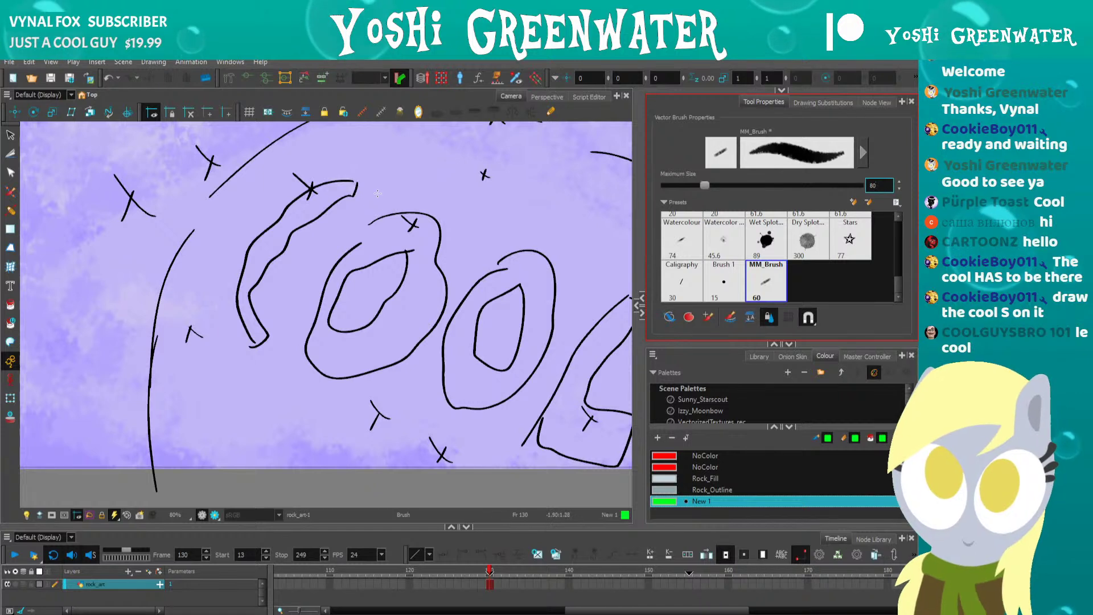
{"action": "mouse_move", "coordinate": [377, 194]}
{"action": "left_mouse_down"}
{"action": "mouse_move", "coordinate": [341, 219]}
{"action": "mouse_move", "coordinate": [303, 278]}
{"action": "left_mouse_up"}
{"action": "key", "text": "ctrl+z"}
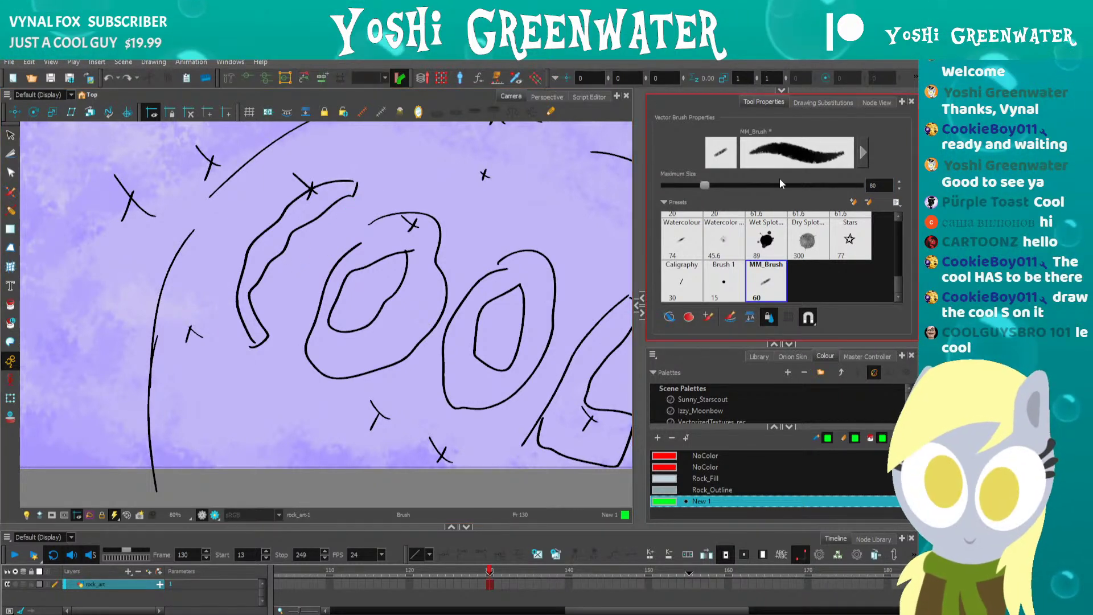
Set the brush's maximum size to 120 and paint a green stroke along the whole sketched letter C.
{"action": "left_click", "coordinate": [879, 185]}
{"action": "type", "text": "120"}
{"action": "key", "text": "Return"}
{"action": "left_click_drag", "start_coordinate": [357, 183], "coordinate": [271, 242]}
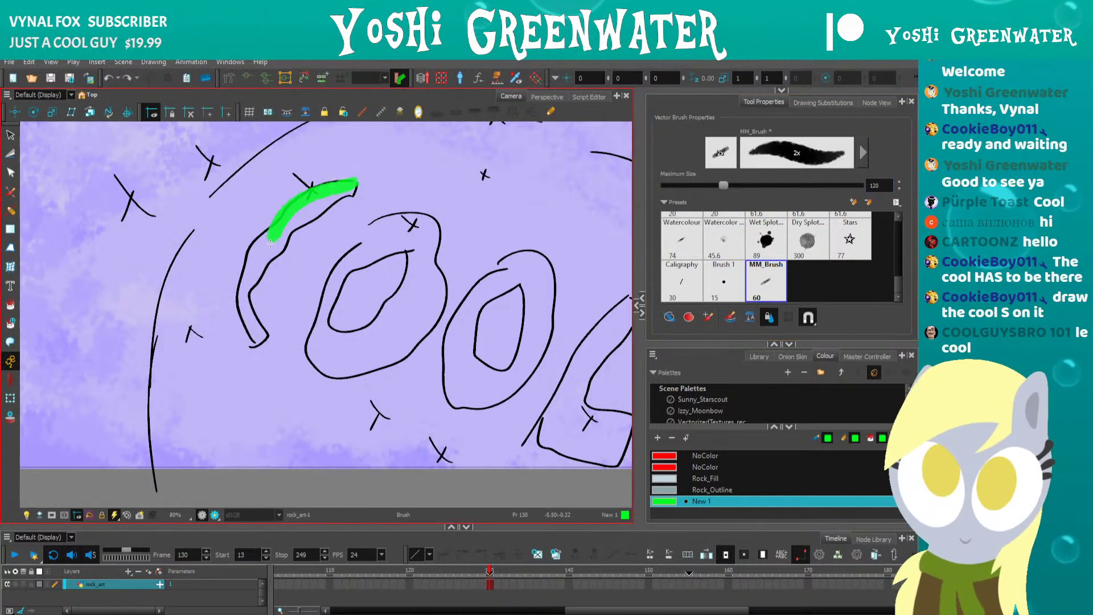
{"action": "key", "text": "ctrl+z"}
{"action": "mouse_move", "coordinate": [357, 183]}
{"action": "left_mouse_down"}
{"action": "mouse_move", "coordinate": [256, 280]}
{"action": "mouse_move", "coordinate": [255, 343]}
{"action": "left_mouse_up"}
{"action": "double_click", "coordinate": [659, 501]}
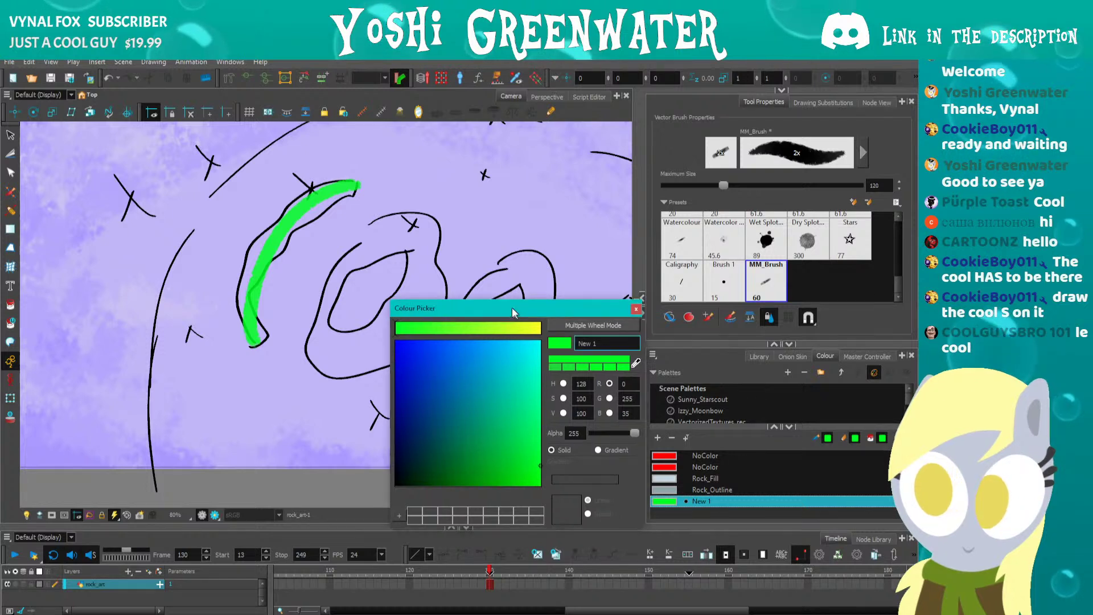
{"action": "left_click_drag", "start_coordinate": [512, 307], "coordinate": [478, 295]}
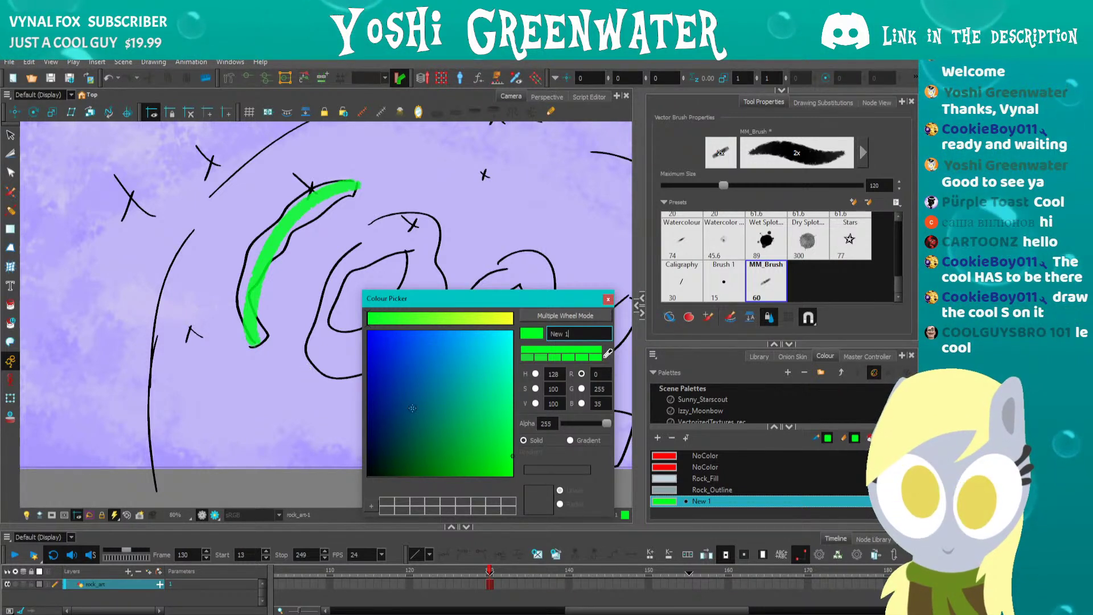
{"action": "left_click_drag", "start_coordinate": [492, 297], "coordinate": [493, 313]}
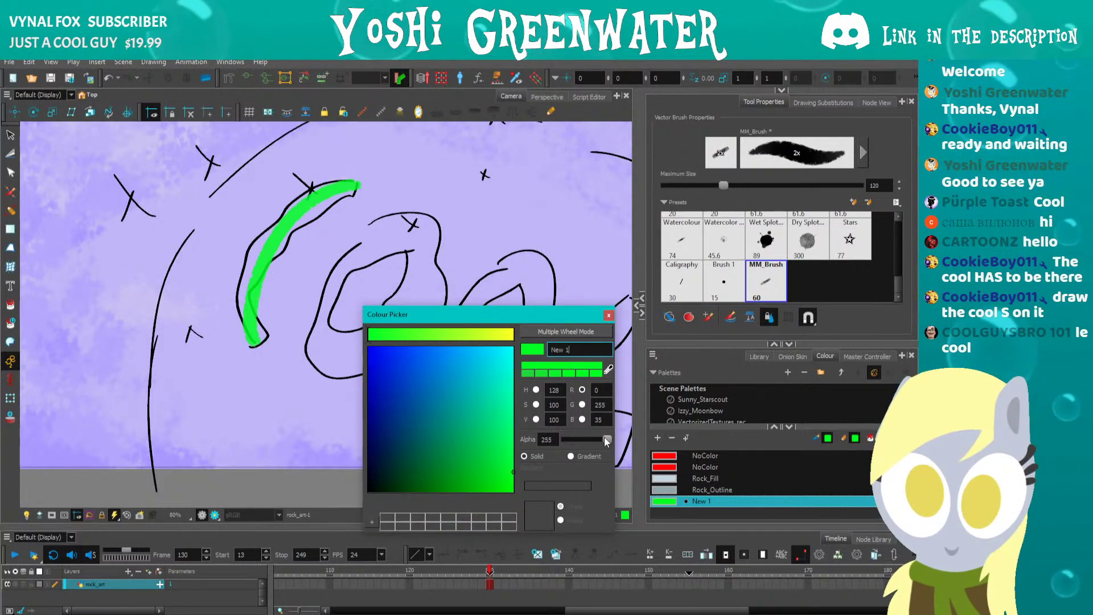
{"action": "mouse_move", "coordinate": [604, 437]}
{"action": "left_mouse_down"}
{"action": "mouse_move", "coordinate": [565, 435]}
{"action": "mouse_move", "coordinate": [642, 440]}
{"action": "left_mouse_up"}
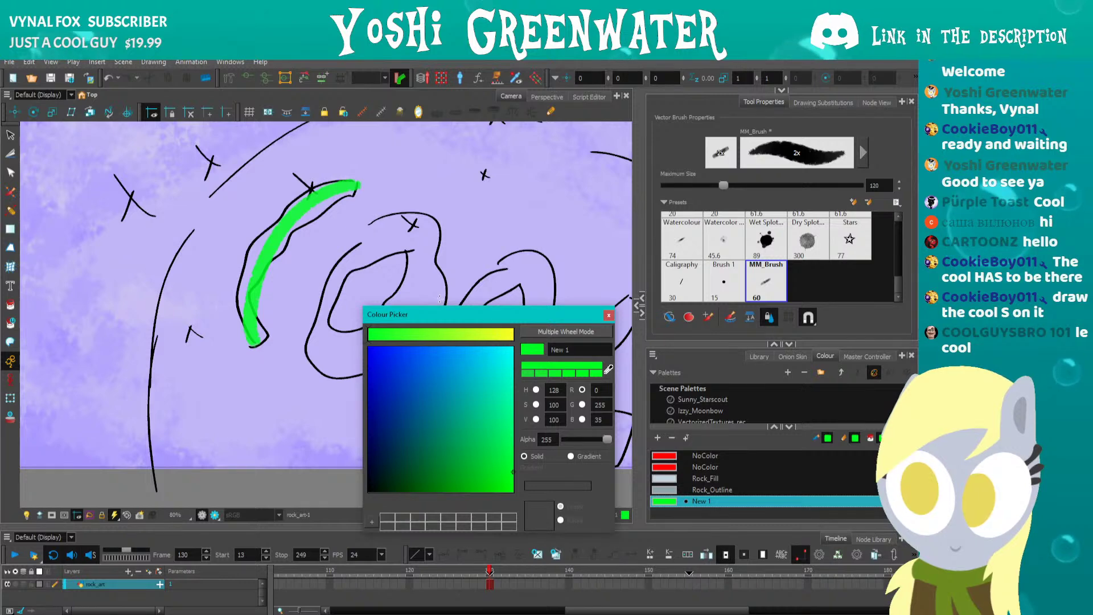
{"action": "left_click", "coordinate": [608, 315]}
Enable the rock_shot_2 drawing node in the node network and reset the Camera view to check the rock.
{"action": "left_click", "coordinate": [877, 102]}
{"action": "left_click", "coordinate": [769, 175]}
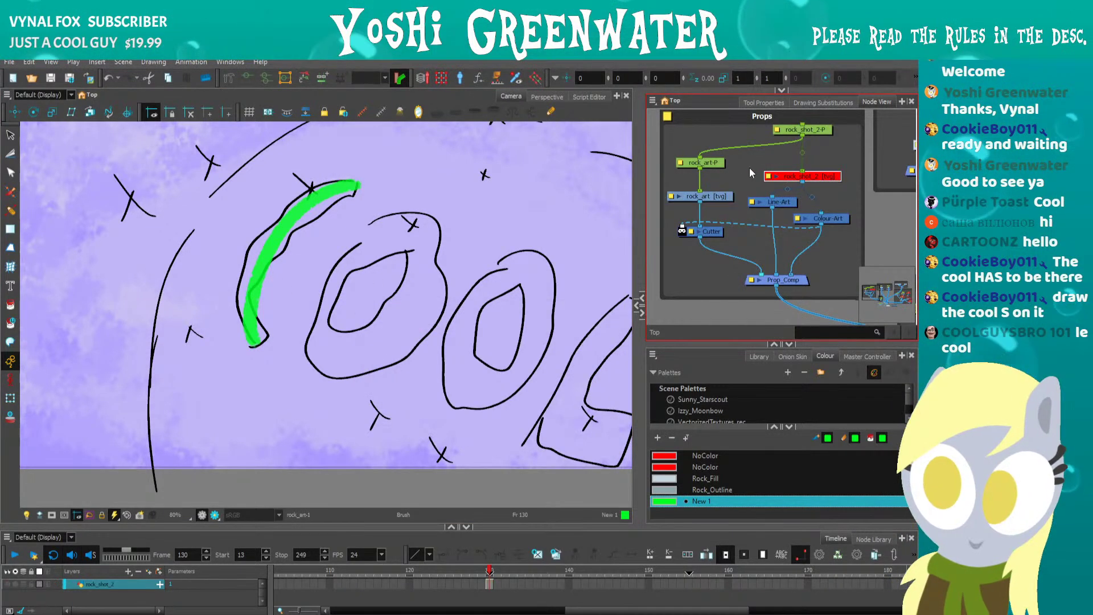
{"action": "key", "text": "a"}
{"action": "left_click", "coordinate": [680, 271]}
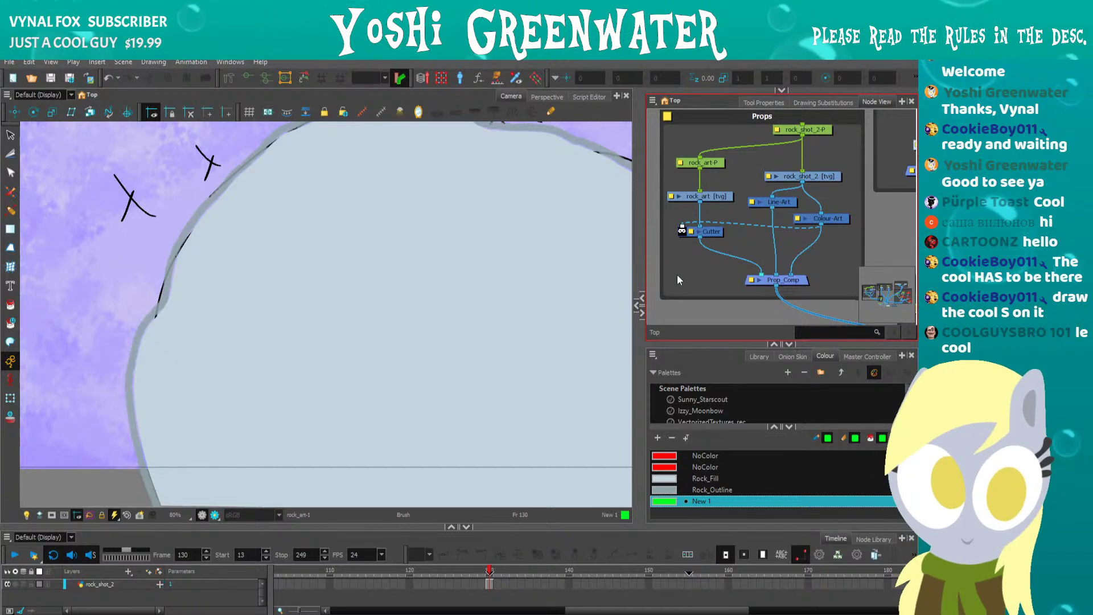
{"action": "key", "text": "shift+m"}
Move the Cutter node slightly down and toggle its matte inversion to reveal the green stroke inside the rock.
{"action": "left_click", "coordinate": [707, 233]}
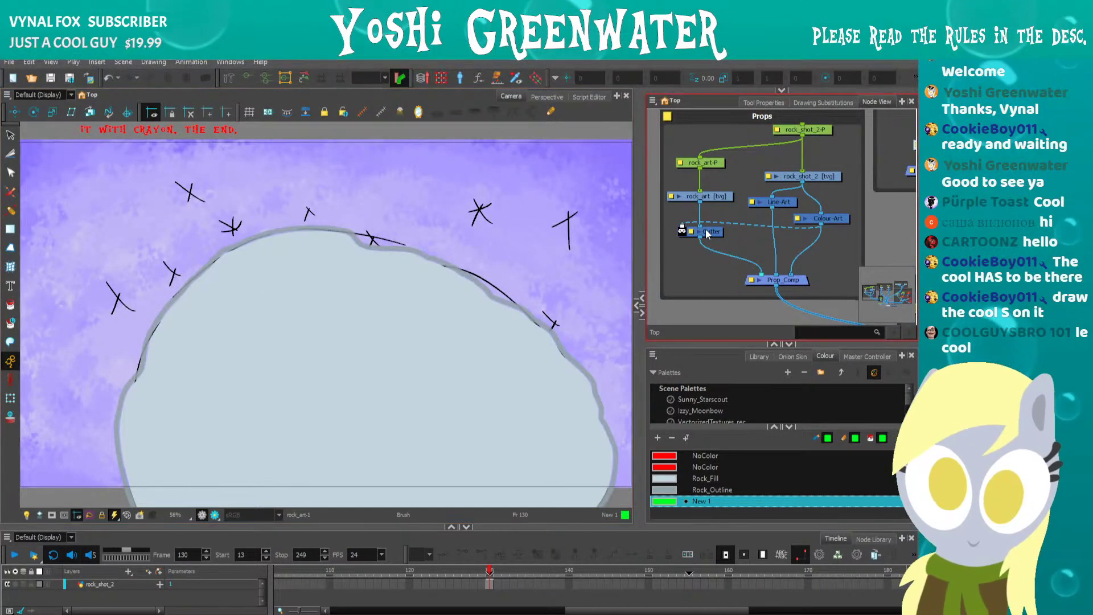
{"action": "left_click", "coordinate": [712, 166]}
{"action": "left_click_drag", "start_coordinate": [711, 233], "coordinate": [713, 241]}
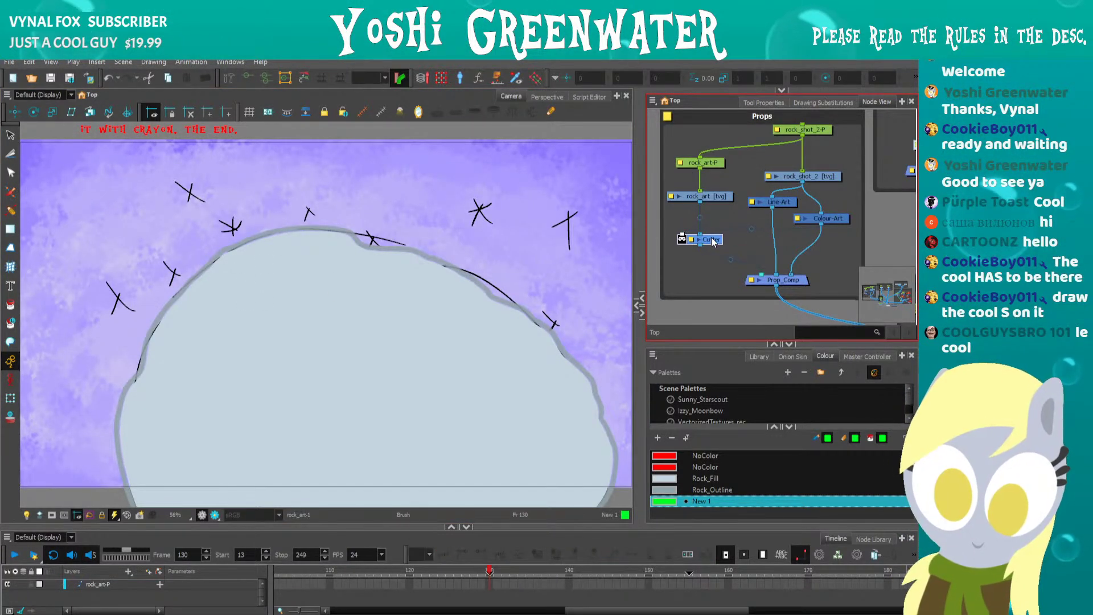
{"action": "left_click", "coordinate": [698, 240]}
{"action": "left_click", "coordinate": [673, 238]}
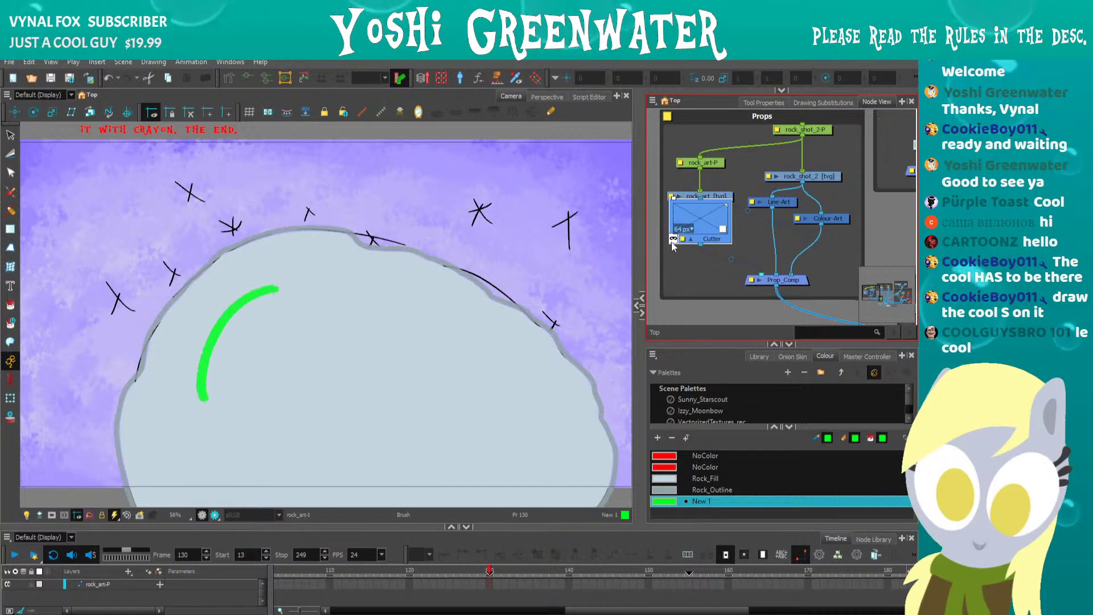
{"action": "left_click", "coordinate": [681, 273]}
{"action": "left_click", "coordinate": [691, 238]}
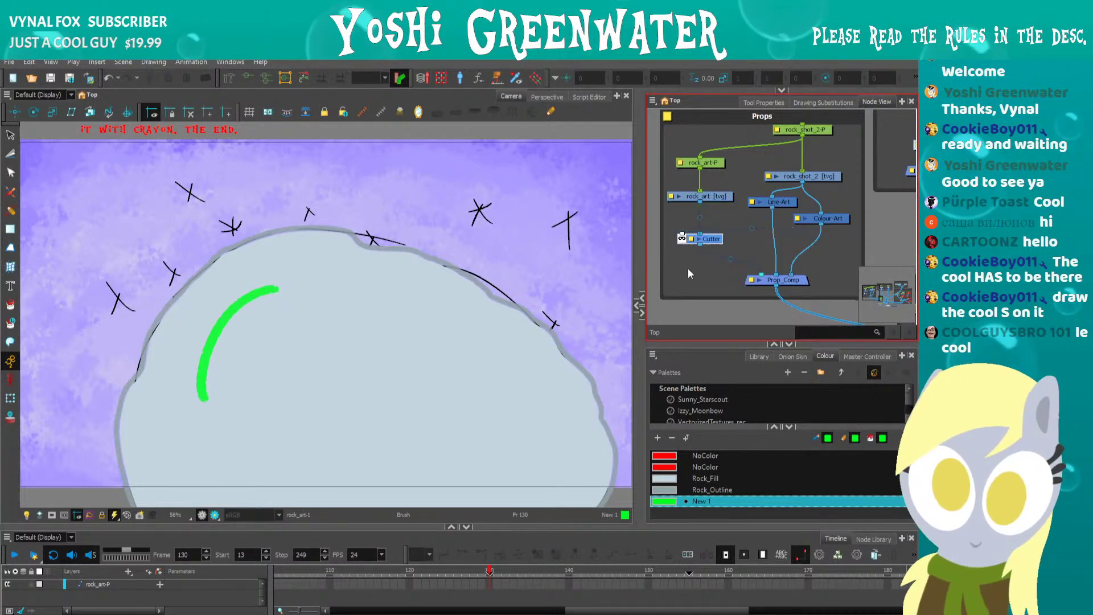
Try moving the green C stroke on its rock_art-P peg with the Transform tool to test the cutter.
{"action": "left_click_drag", "start_coordinate": [675, 277], "coordinate": [678, 259]}
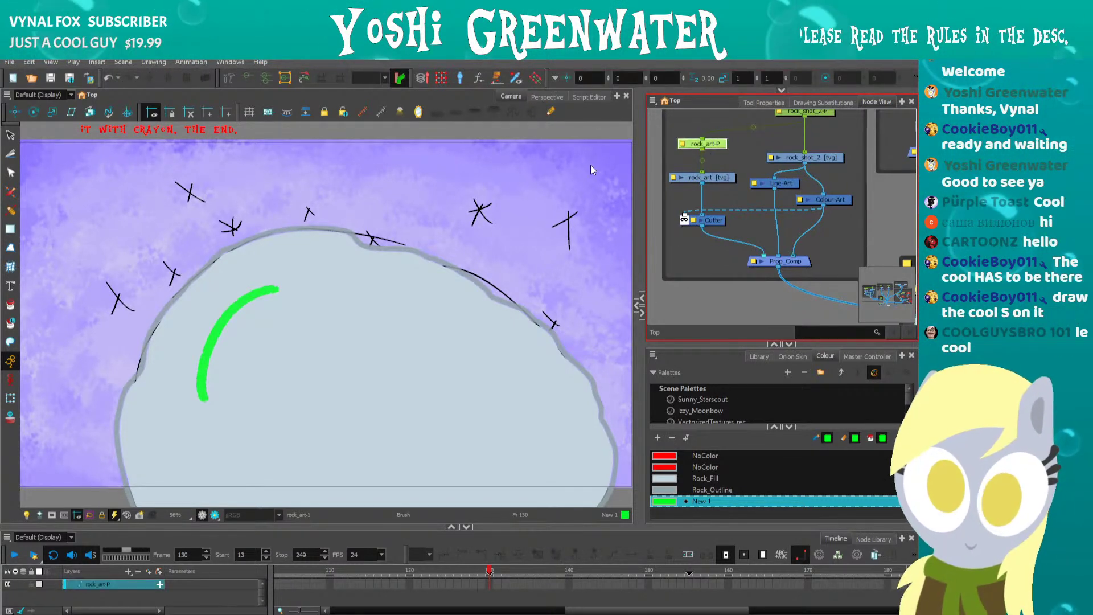
{"action": "left_click", "coordinate": [10, 399]}
{"action": "left_click", "coordinate": [224, 341]}
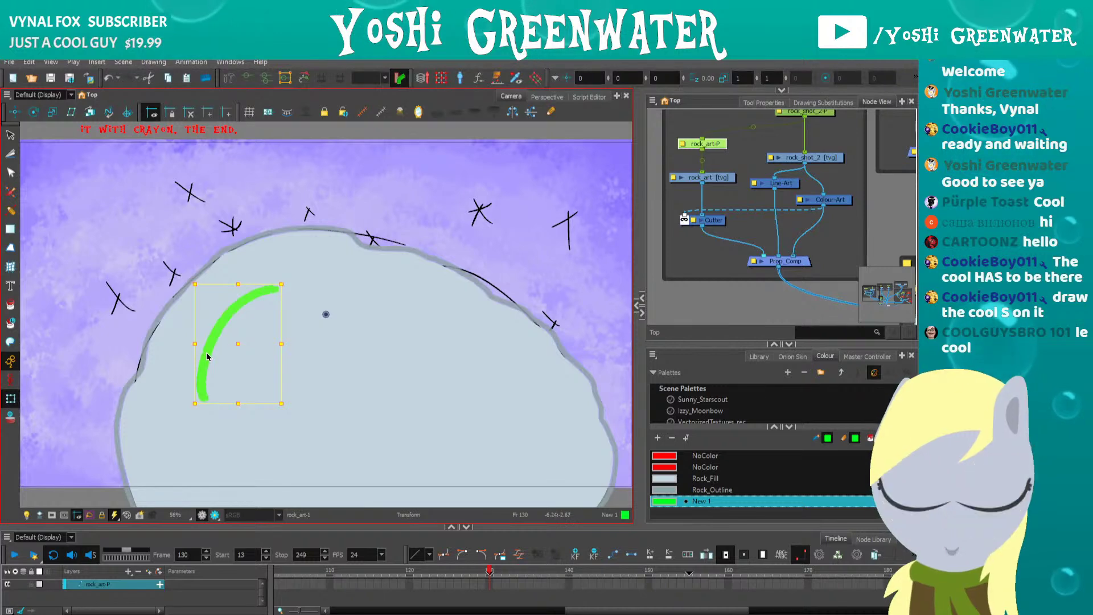
{"action": "left_click", "coordinate": [357, 330]}
{"action": "left_click", "coordinate": [676, 245]}
{"action": "left_click", "coordinate": [702, 144]}
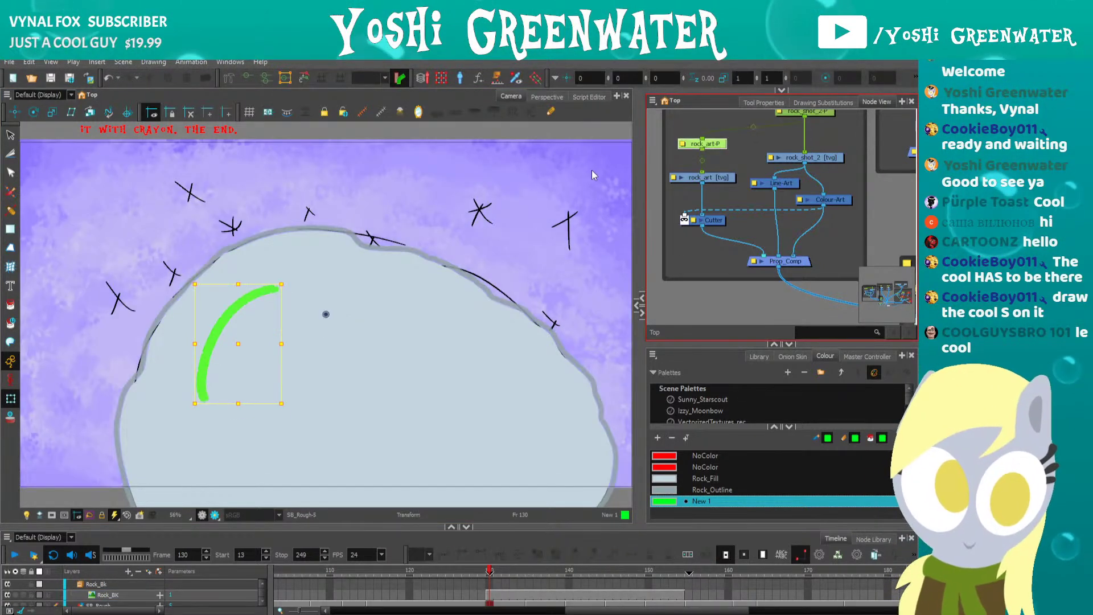
{"action": "left_click_drag", "start_coordinate": [237, 345], "coordinate": [199, 324]}
{"action": "left_click", "coordinate": [688, 283]}
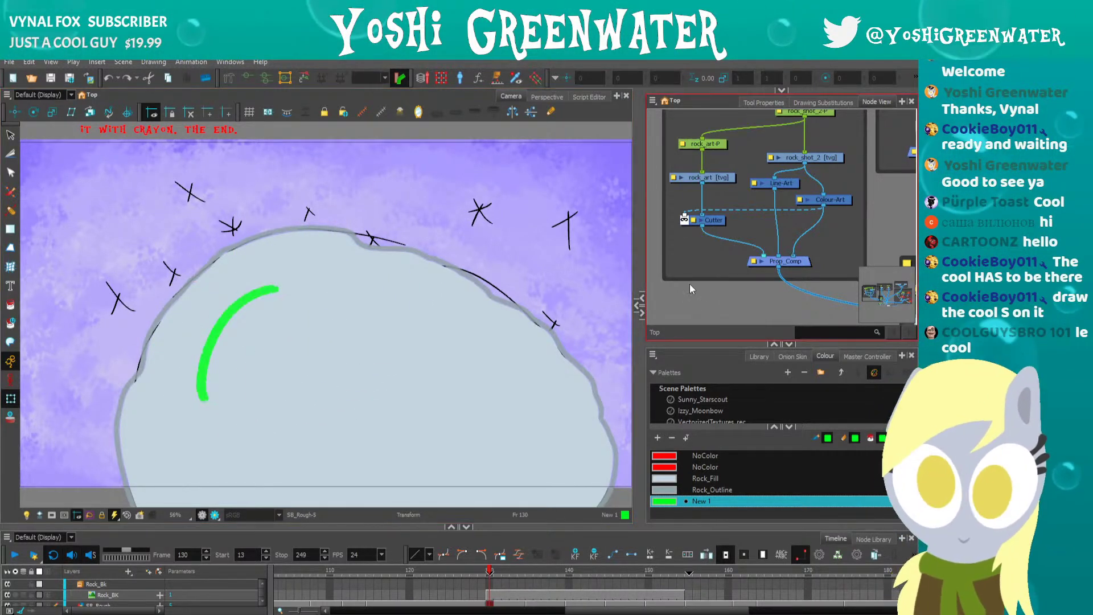
Select the green C stroke in the rock_art drawing and delete it.
{"action": "left_click", "coordinate": [706, 177]}
{"action": "key", "text": "alt+s"}
{"action": "left_click", "coordinate": [226, 318]}
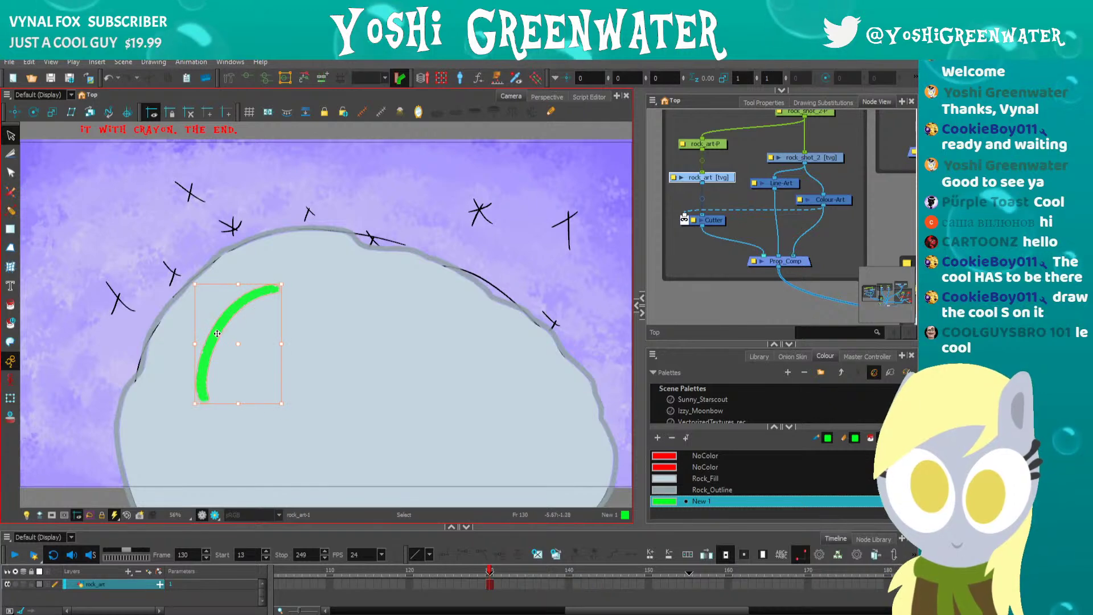
{"action": "key", "text": "Delete"}
Disable the rock_shot_2 node to expose the COOL sketch, and select the rock_art drawing with the Brush tool active.
{"action": "left_click", "coordinate": [795, 159]}
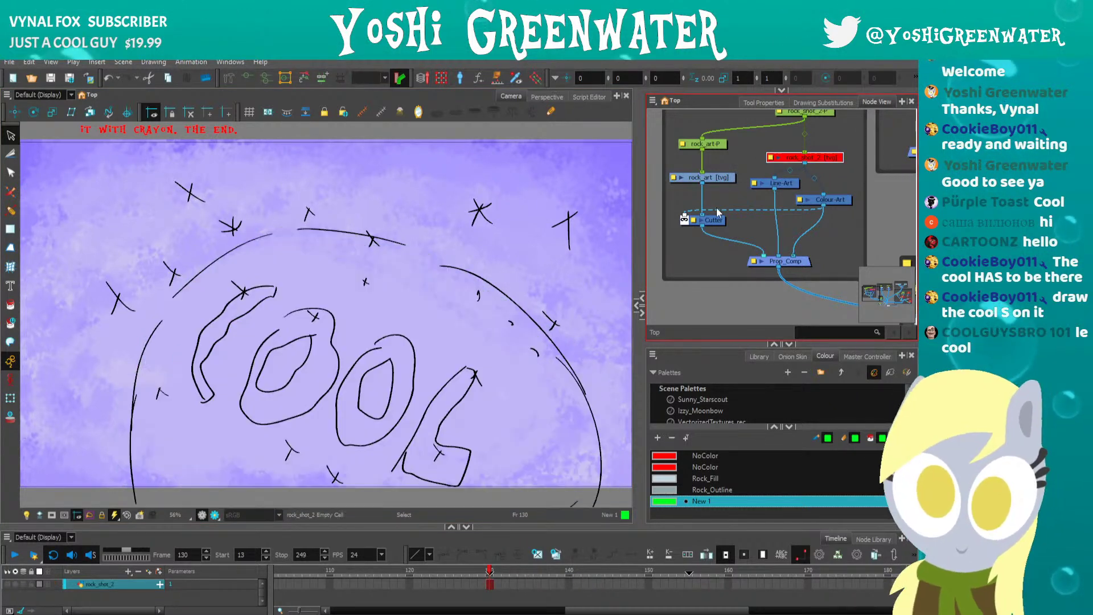
{"action": "left_click", "coordinate": [687, 306]}
{"action": "left_click_drag", "start_coordinate": [228, 342], "coordinate": [258, 300]}
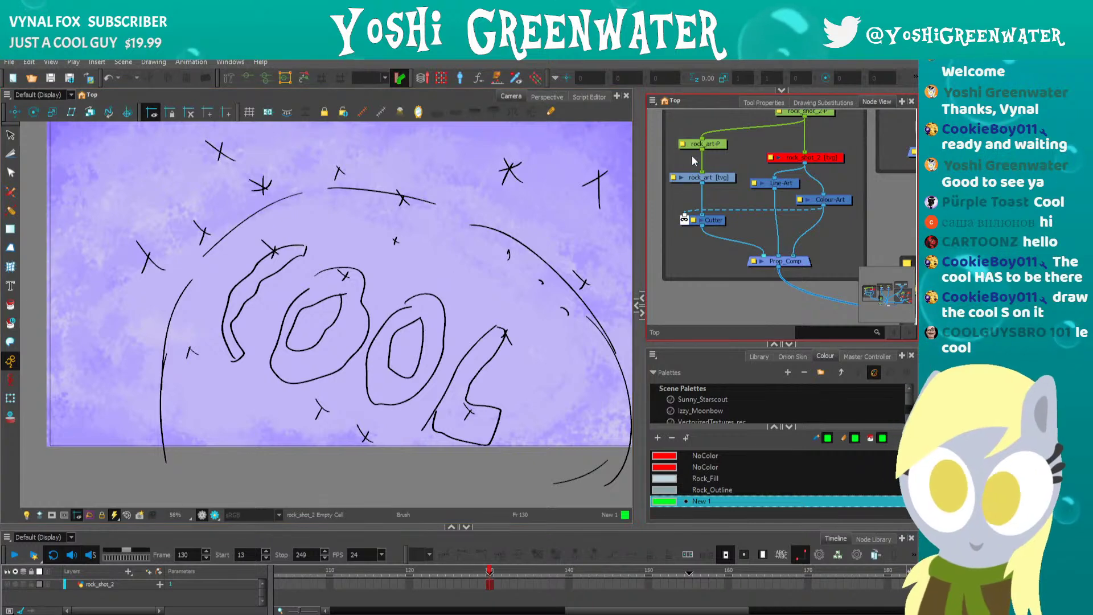
{"action": "left_click", "coordinate": [754, 101]}
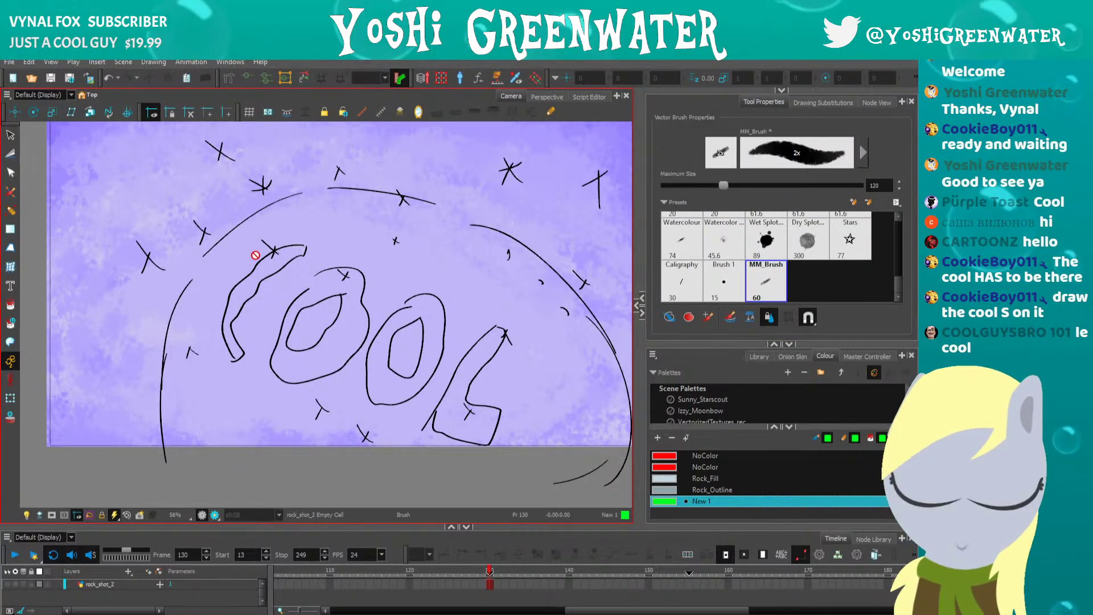
{"action": "left_click", "coordinate": [874, 101]}
{"action": "left_click", "coordinate": [702, 178]}
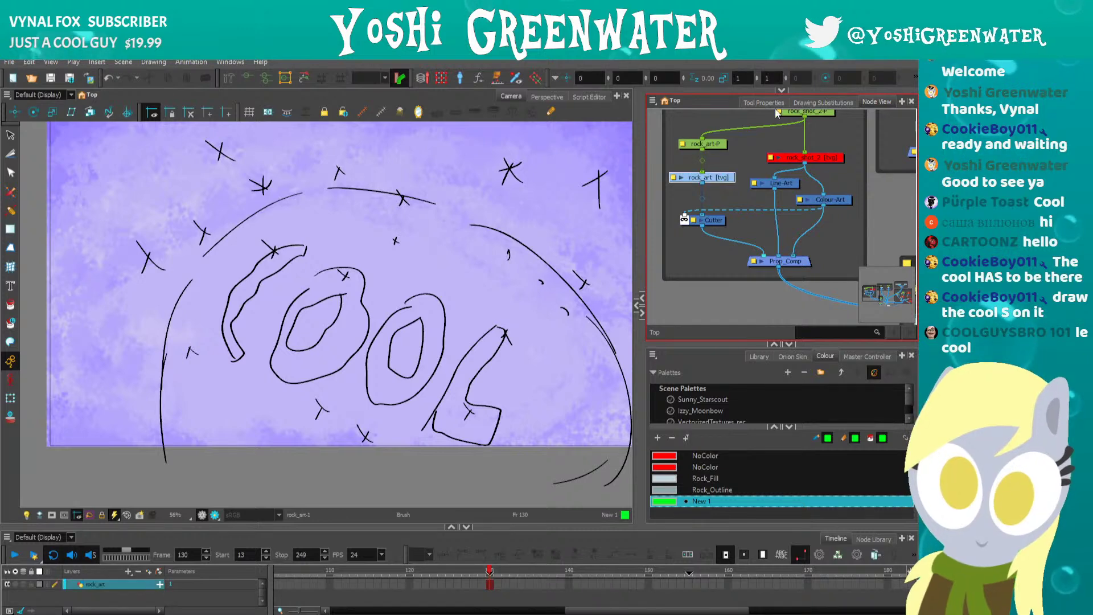
{"action": "left_click", "coordinate": [782, 101]}
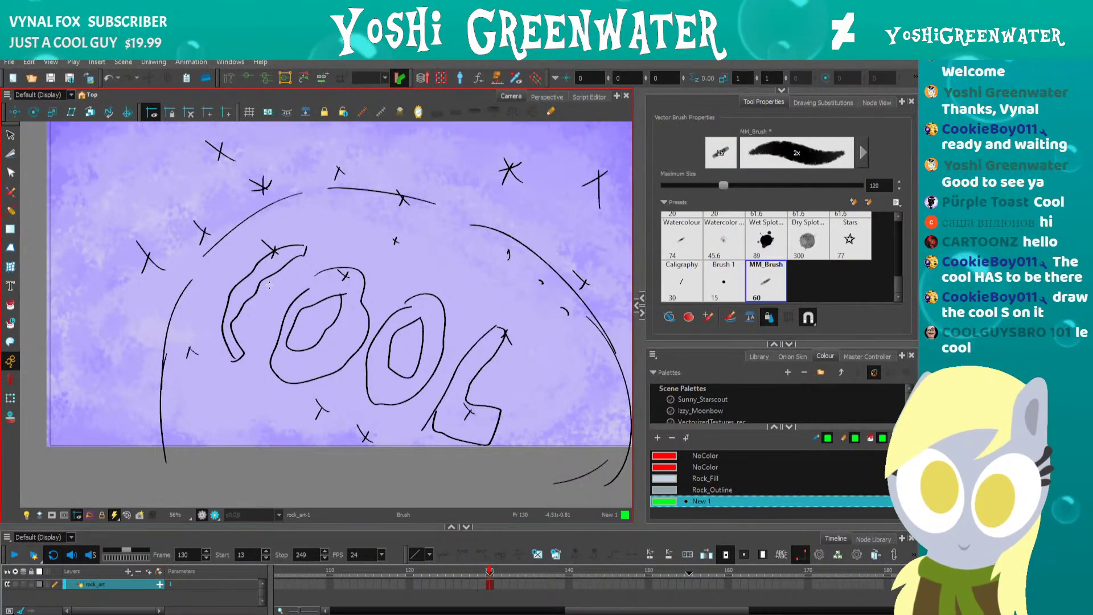
Paint a green MM_Brush stroke along the sketched letter C on the rock_art drawing.
{"action": "key", "text": "2"}
{"action": "left_click_drag", "start_coordinate": [352, 313], "coordinate": [326, 267]}
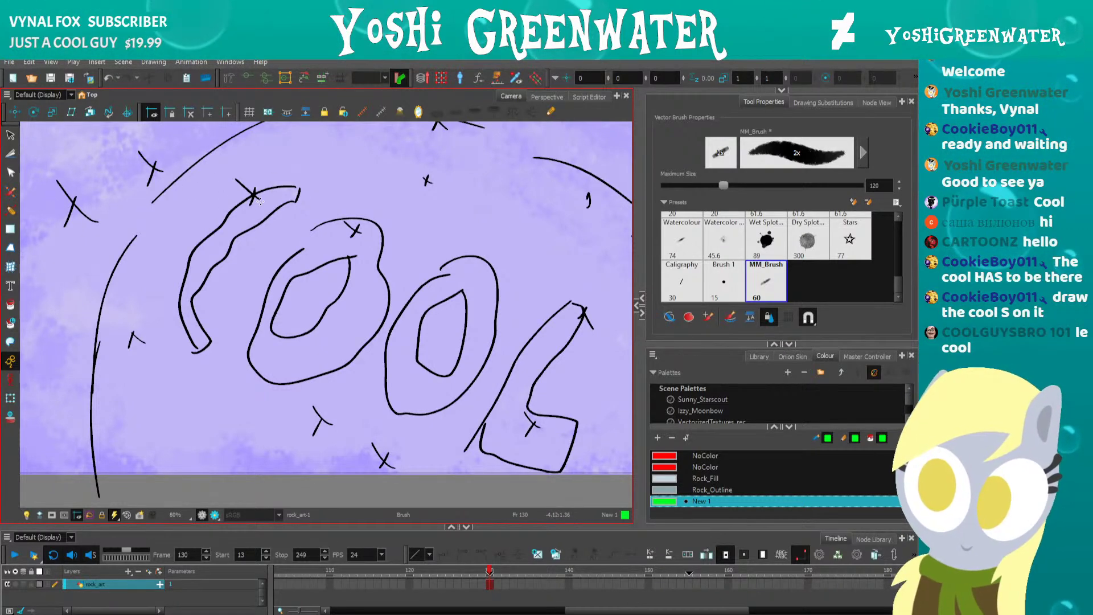
{"action": "scroll", "coordinate": [256, 209], "scroll_direction": "down", "scroll_amount": 1}
{"action": "scroll", "coordinate": [256, 208], "scroll_direction": "up", "scroll_amount": 1}
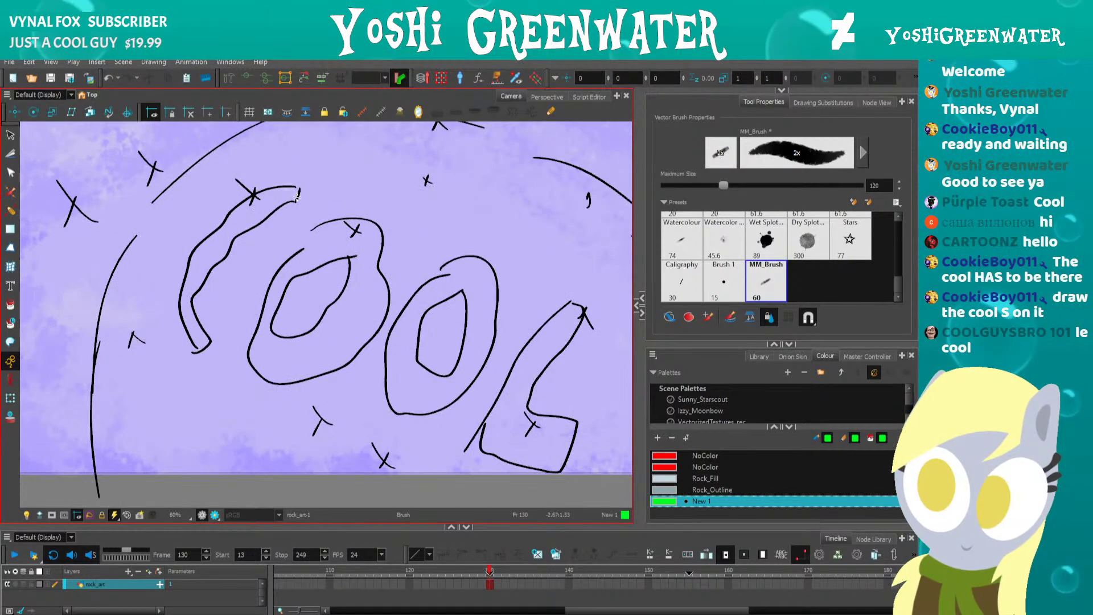
{"action": "mouse_move", "coordinate": [301, 181]}
{"action": "left_mouse_down"}
{"action": "mouse_move", "coordinate": [258, 195]}
{"action": "mouse_move", "coordinate": [199, 262]}
{"action": "left_mouse_up"}
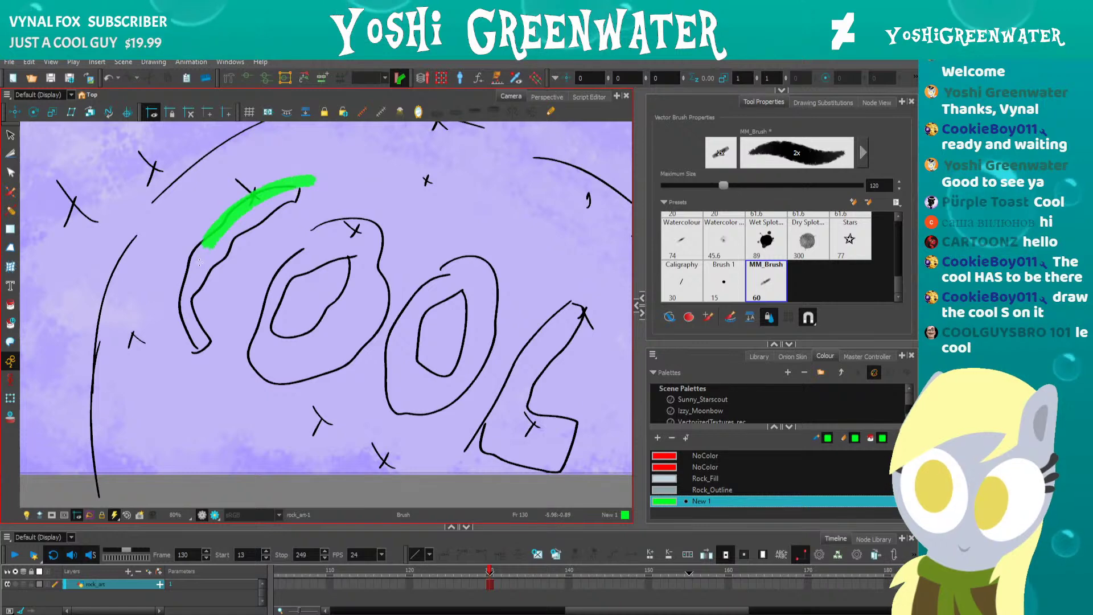
{"action": "key", "text": "ctrl+z"}
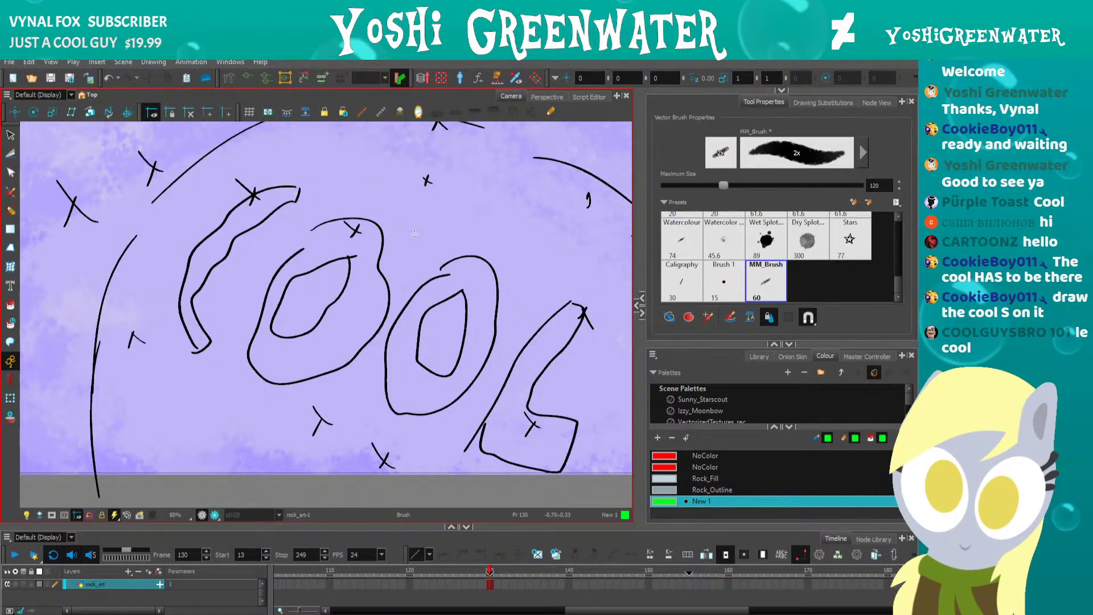
Enable the rock_shot_2 drawing node again to show the rock behind the painted letter.
{"action": "left_click", "coordinate": [876, 102]}
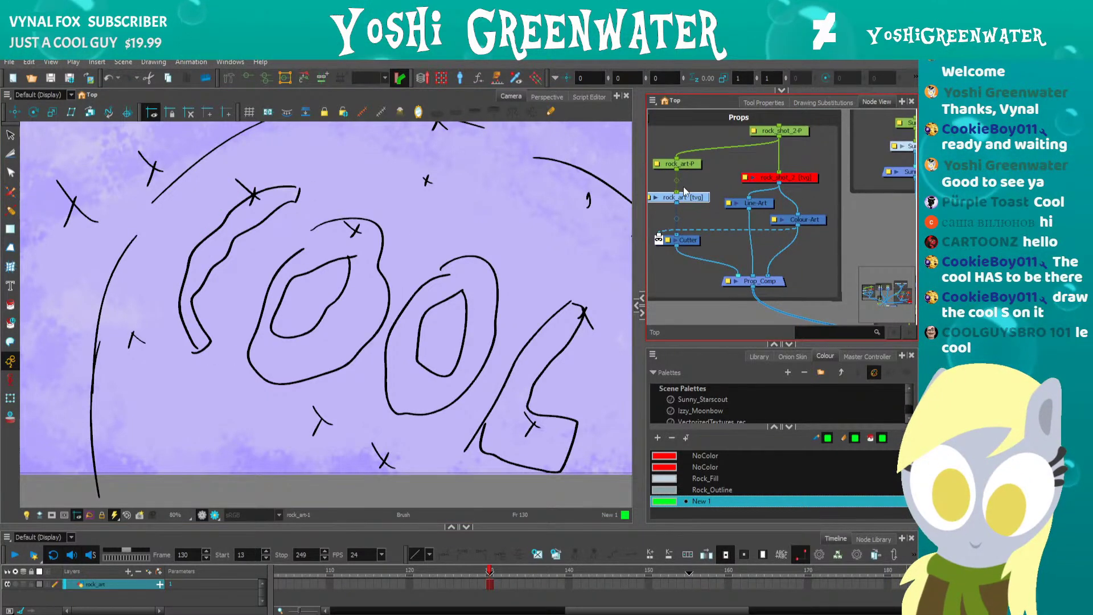
{"action": "left_click", "coordinate": [761, 178]}
{"action": "key", "text": "a"}
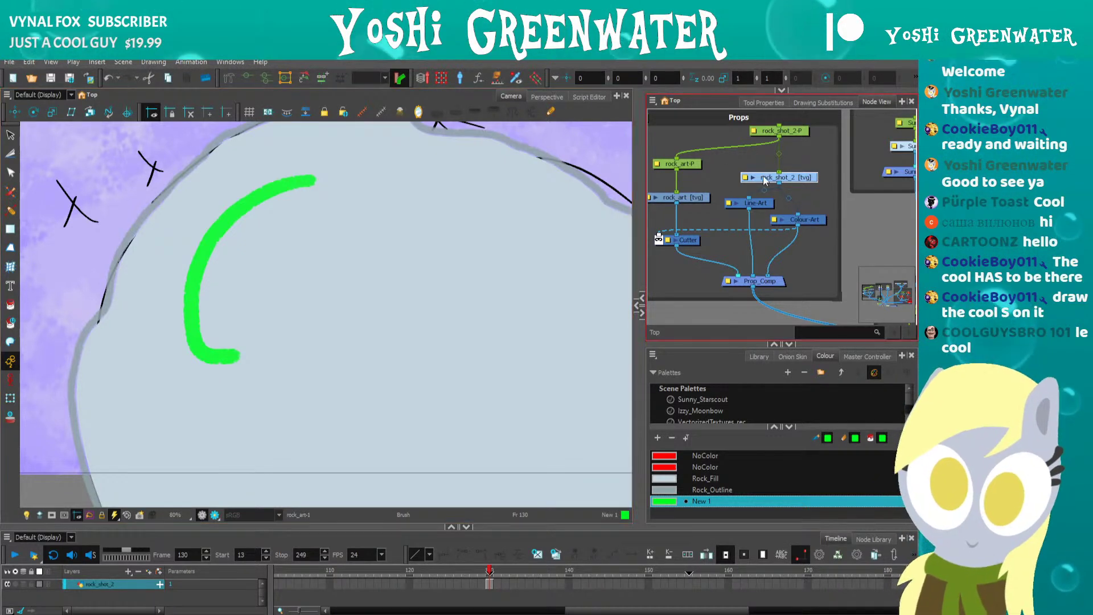
Lower the Rock_Fill swatch's alpha to let the sketch show through the rock, and select the rock_art drawing for painting.
{"action": "double_click", "coordinate": [665, 480]}
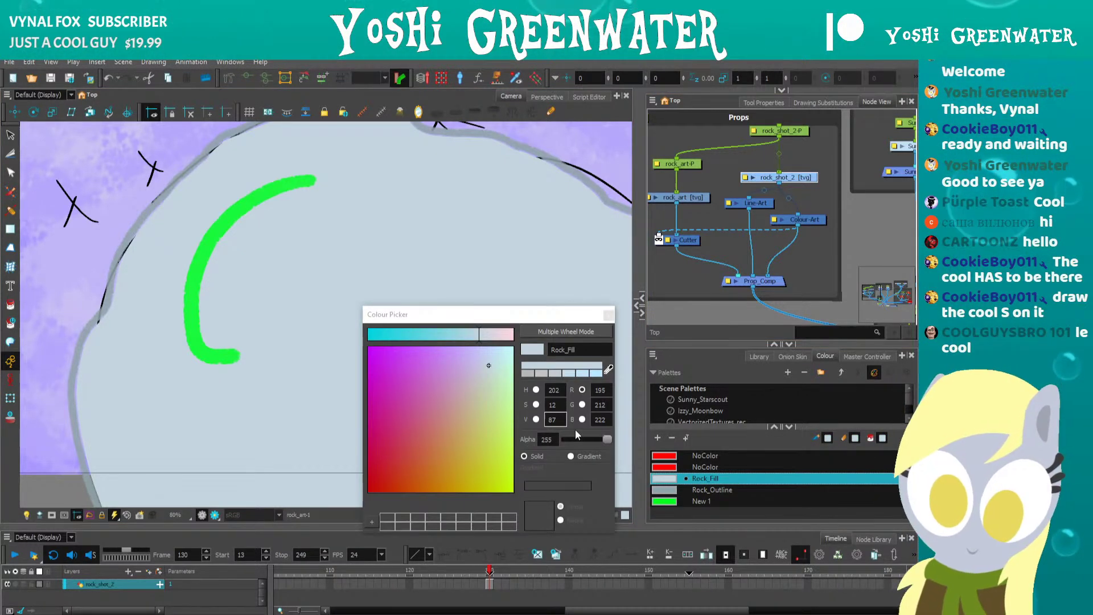
{"action": "mouse_move", "coordinate": [577, 435]}
{"action": "left_mouse_down"}
{"action": "mouse_move", "coordinate": [550, 437]}
{"action": "mouse_move", "coordinate": [585, 442]}
{"action": "left_mouse_up"}
{"action": "left_click", "coordinate": [609, 315]}
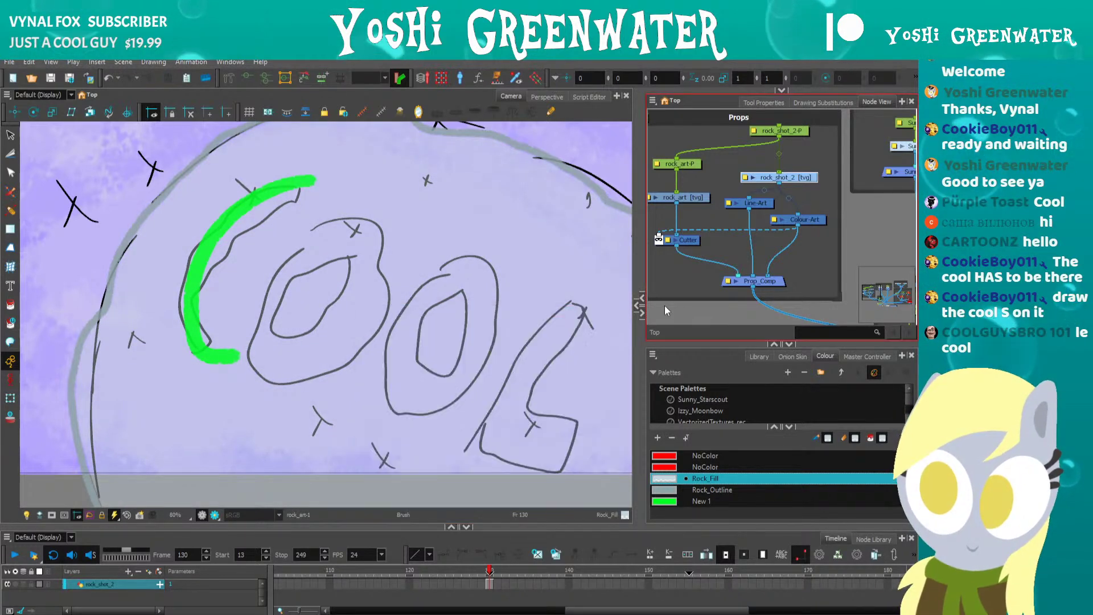
{"action": "left_click", "coordinate": [654, 197]}
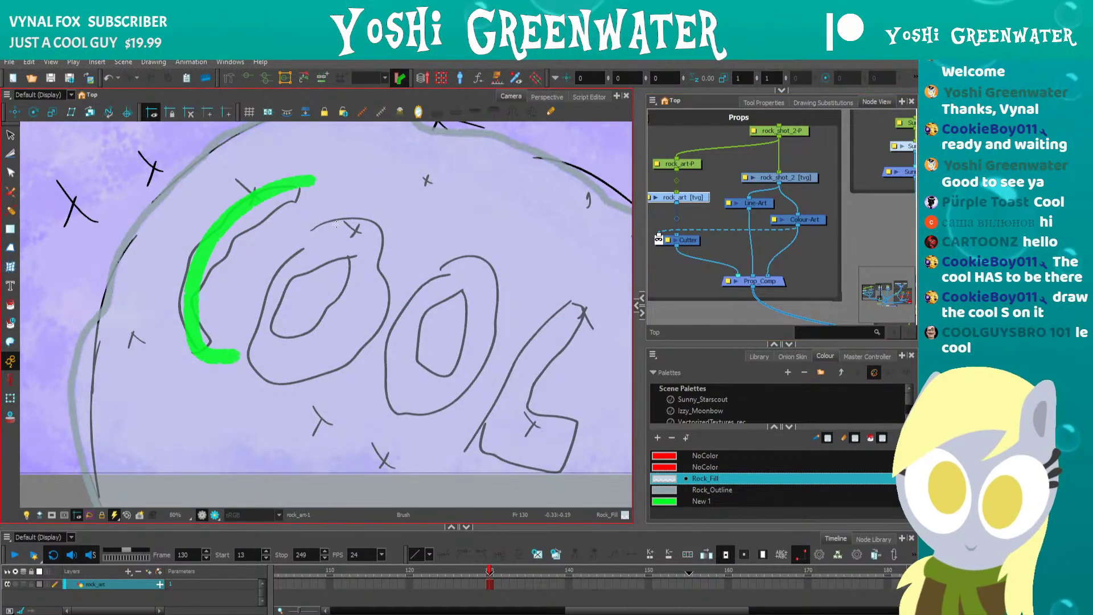
{"action": "left_click_drag", "start_coordinate": [335, 230], "coordinate": [356, 224]}
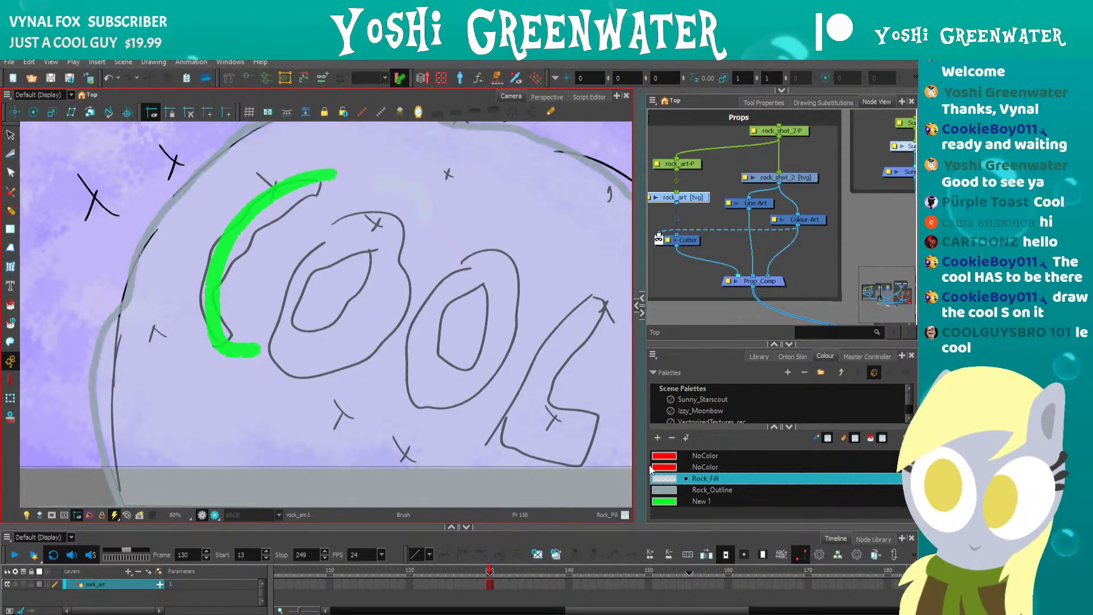
Paint both letter Os of COOL in the green New 1 colour over the sketch on the rock_art drawing.
{"action": "left_click", "coordinate": [661, 502]}
{"action": "mouse_move", "coordinate": [391, 193]}
{"action": "left_mouse_down"}
{"action": "mouse_move", "coordinate": [425, 213]}
{"action": "mouse_move", "coordinate": [420, 294]}
{"action": "mouse_move", "coordinate": [378, 362]}
{"action": "mouse_move", "coordinate": [346, 380]}
{"action": "mouse_move", "coordinate": [310, 335]}
{"action": "mouse_move", "coordinate": [310, 303]}
{"action": "mouse_move", "coordinate": [316, 258]}
{"action": "mouse_move", "coordinate": [348, 200]}
{"action": "left_mouse_up"}
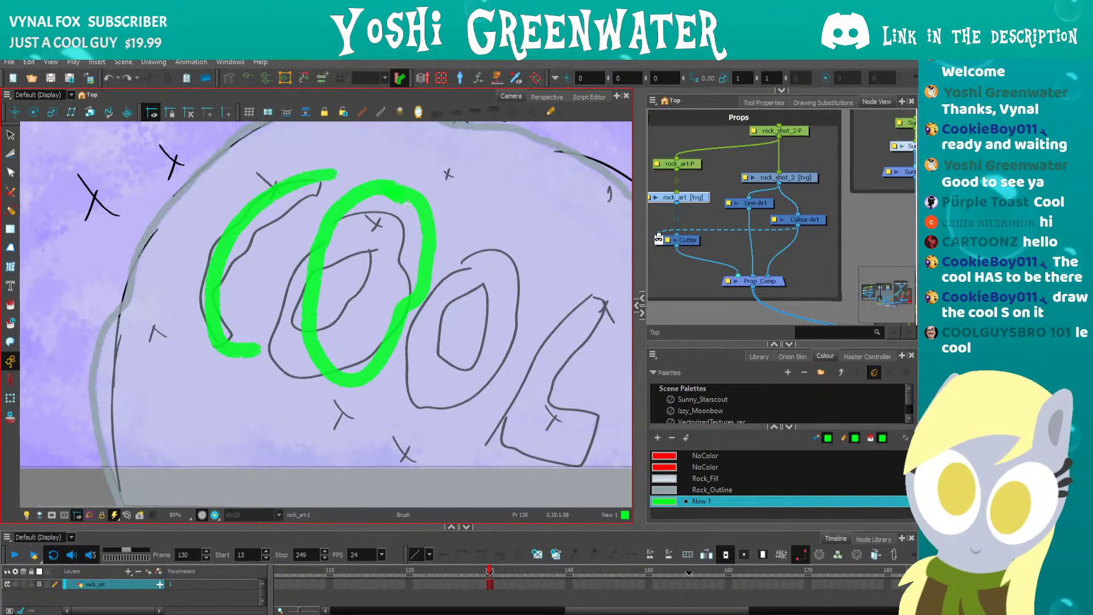
{"action": "mouse_move", "coordinate": [354, 368]}
{"action": "left_mouse_down"}
{"action": "mouse_move", "coordinate": [312, 294]}
{"action": "mouse_move", "coordinate": [336, 204]}
{"action": "left_mouse_up"}
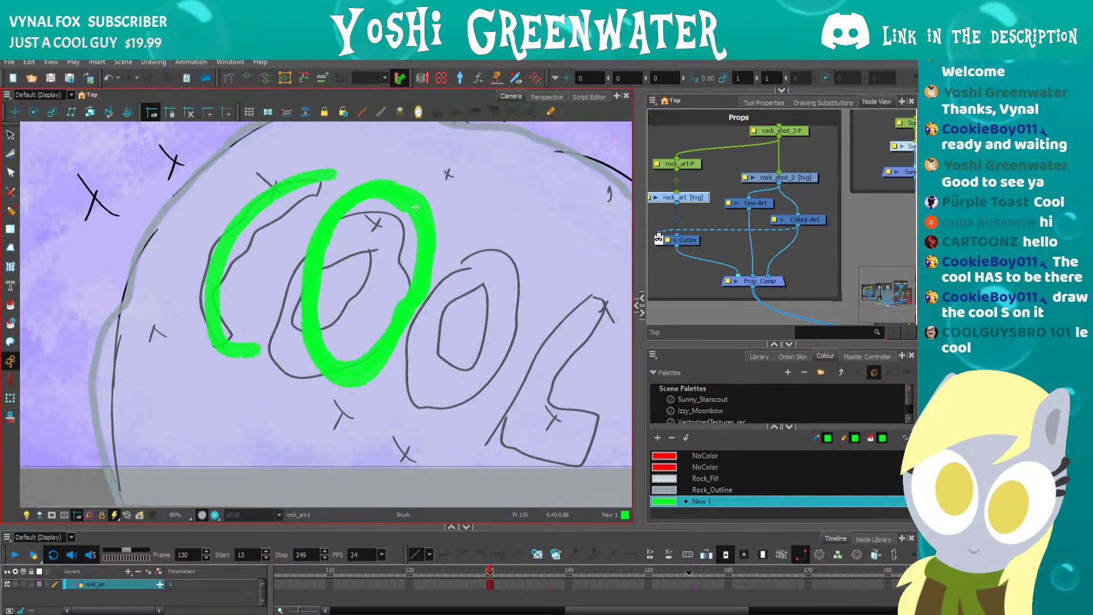
{"action": "left_click_drag", "start_coordinate": [492, 236], "coordinate": [427, 218]}
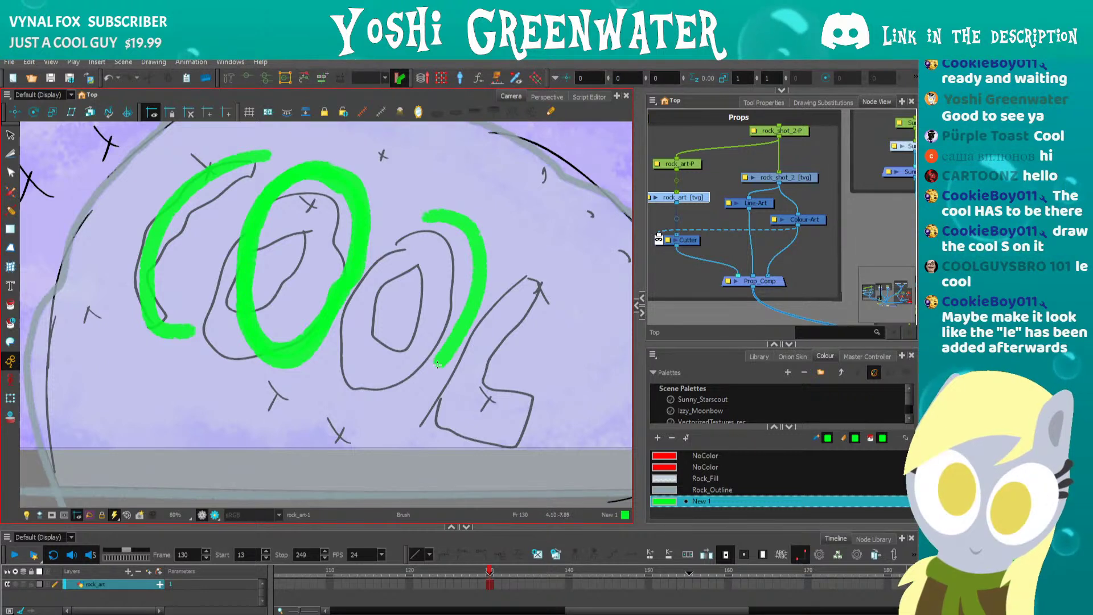
{"action": "mouse_move", "coordinate": [438, 364]}
{"action": "left_mouse_down"}
{"action": "mouse_move", "coordinate": [370, 385]}
{"action": "mouse_move", "coordinate": [384, 271]}
{"action": "mouse_move", "coordinate": [439, 197]}
{"action": "left_mouse_up"}
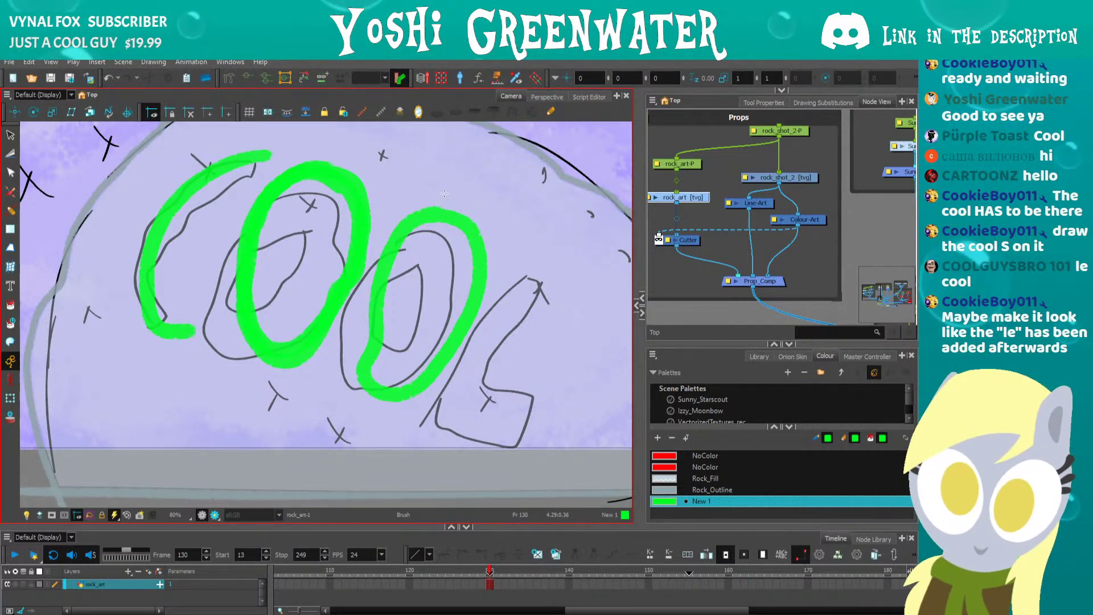
Paint the green letter L over its sketch and thicken its upright stroke.
{"action": "left_click_drag", "start_coordinate": [205, 298], "coordinate": [228, 313]}
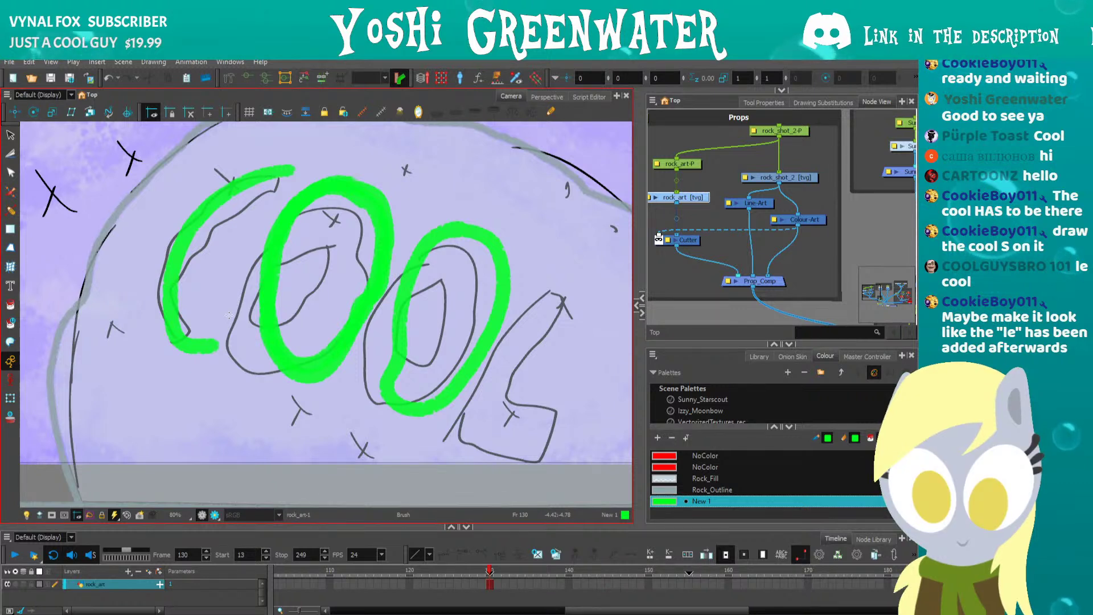
{"action": "left_click_drag", "start_coordinate": [323, 345], "coordinate": [263, 324]}
{"action": "left_click_drag", "start_coordinate": [497, 255], "coordinate": [492, 232]}
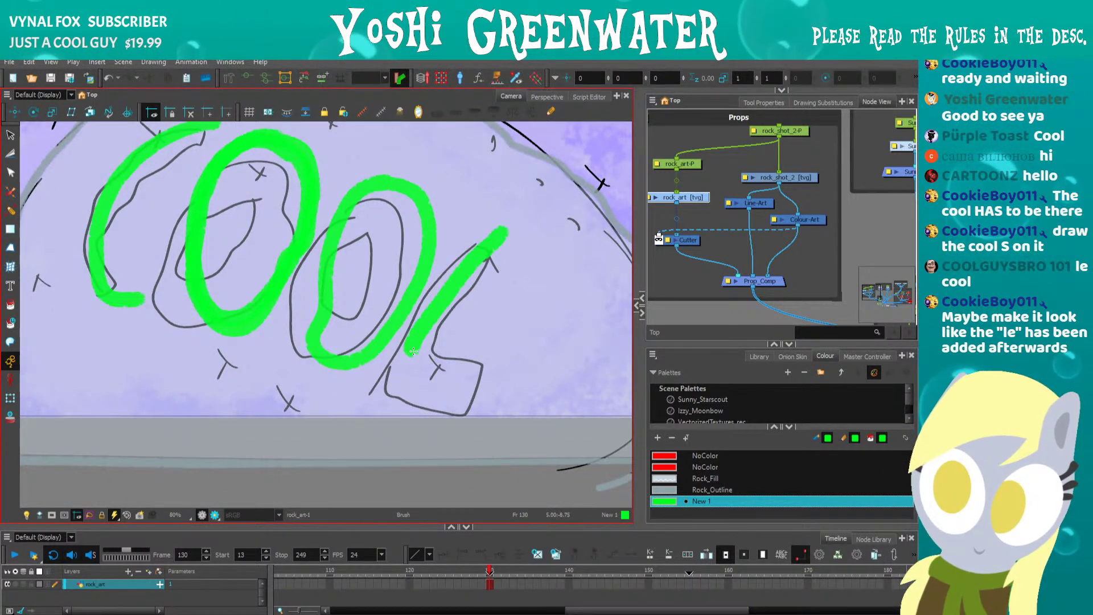
{"action": "left_click_drag", "start_coordinate": [414, 351], "coordinate": [496, 387]}
{"action": "mouse_move", "coordinate": [450, 300]}
{"action": "left_mouse_down"}
{"action": "mouse_move", "coordinate": [501, 240]}
{"action": "mouse_move", "coordinate": [475, 278]}
{"action": "mouse_move", "coordinate": [503, 235]}
{"action": "left_mouse_up"}
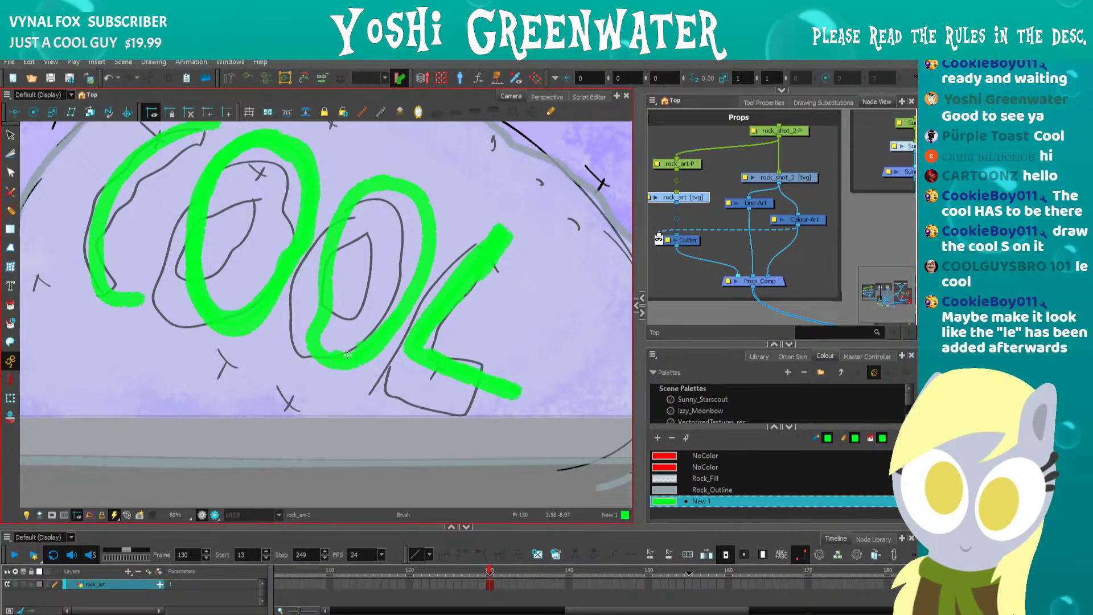
Thicken the green brush strokes of the two Os and the C.
{"action": "mouse_move", "coordinate": [327, 360]}
{"action": "left_mouse_down"}
{"action": "mouse_move", "coordinate": [308, 335]}
{"action": "mouse_move", "coordinate": [319, 281]}
{"action": "left_mouse_up"}
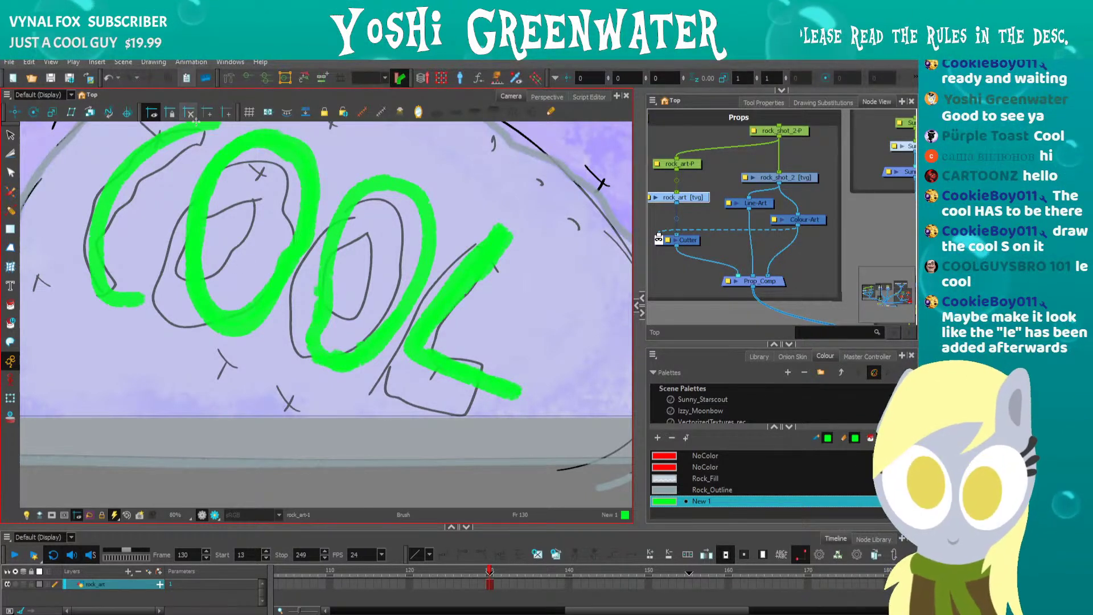
{"action": "left_click_drag", "start_coordinate": [212, 195], "coordinate": [208, 294]}
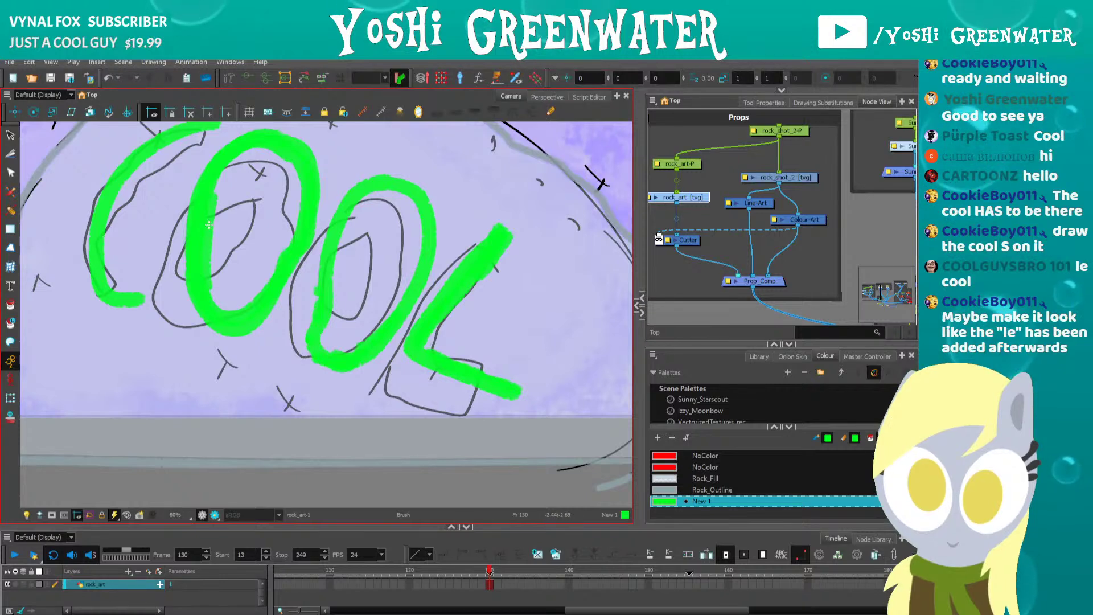
{"action": "left_click_drag", "start_coordinate": [120, 180], "coordinate": [191, 176]}
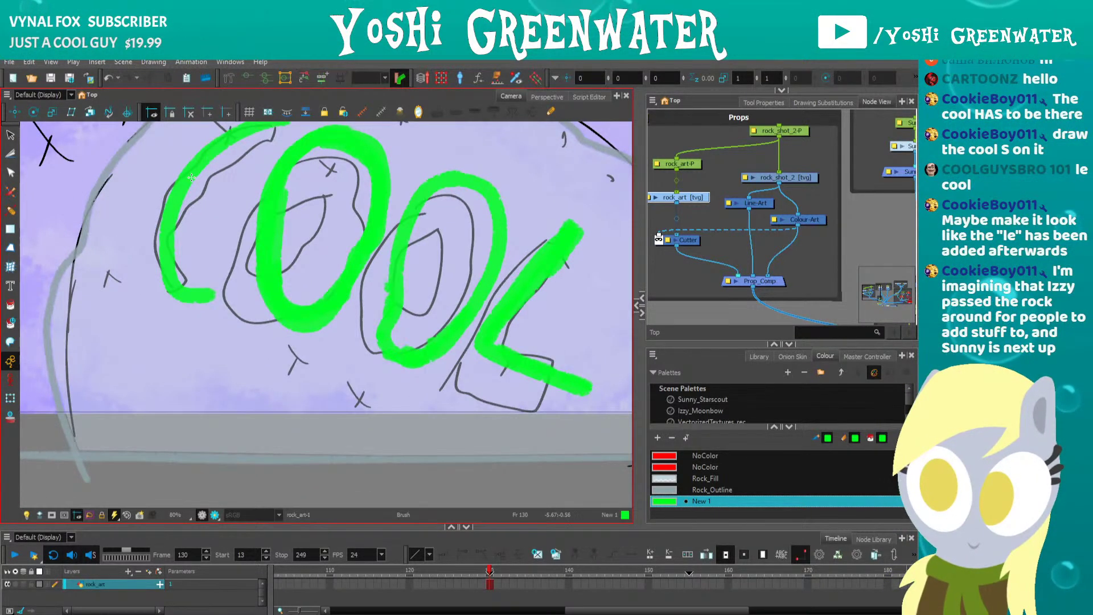
{"action": "scroll", "coordinate": [177, 323], "scroll_direction": "up", "scroll_amount": 2}
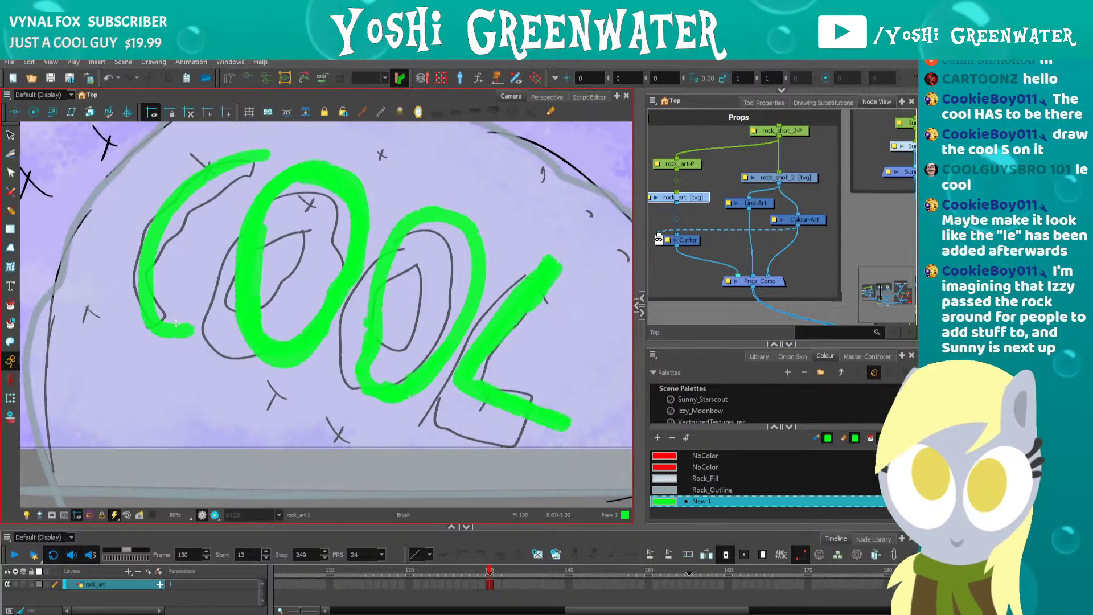
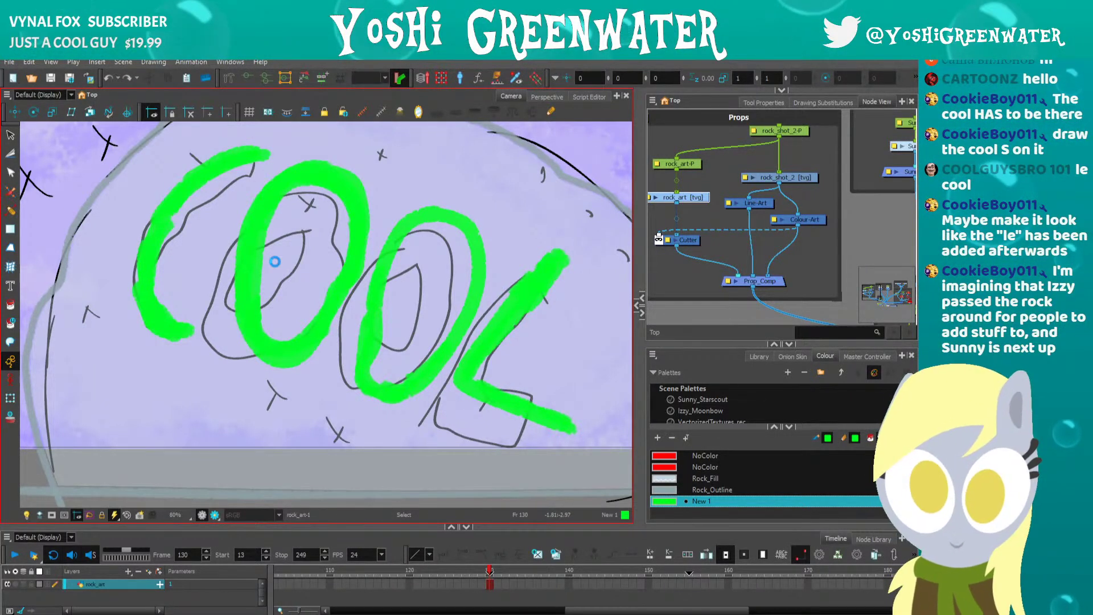
Restore the Rock_Fill swatch to full opacity with an alpha of 255.
{"action": "left_click_drag", "start_coordinate": [693, 344], "coordinate": [684, 294]}
{"action": "double_click", "coordinate": [665, 468]}
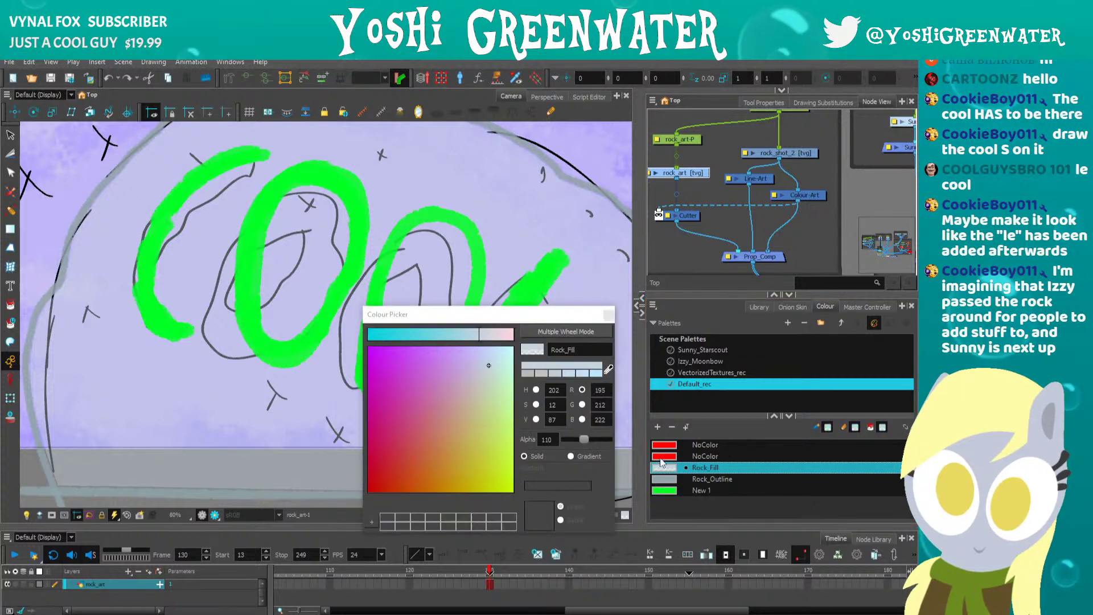
{"action": "left_click_drag", "start_coordinate": [591, 439], "coordinate": [630, 426]}
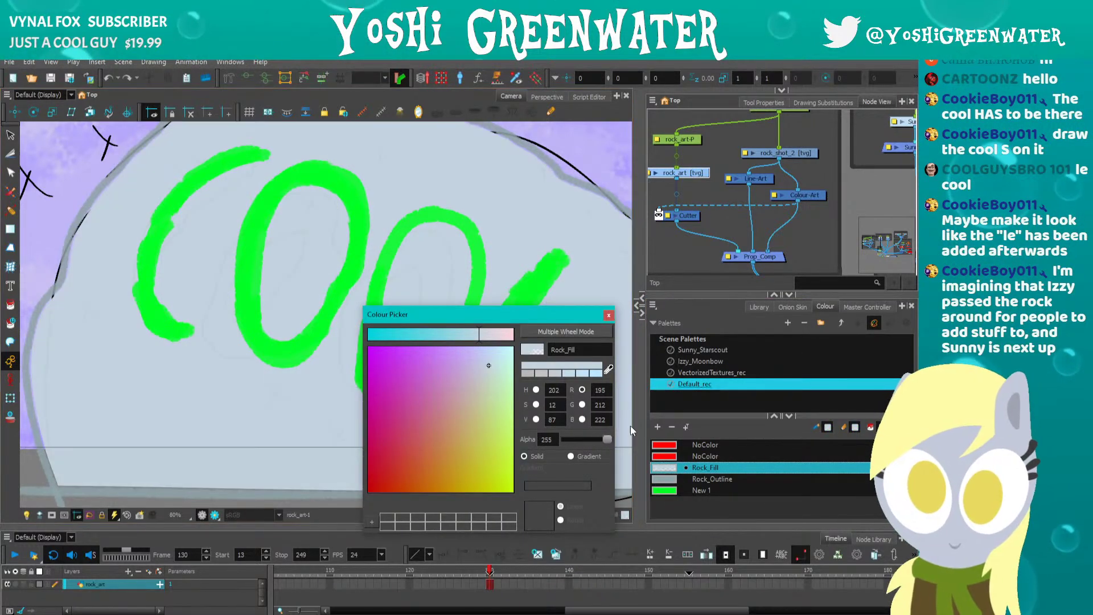
{"action": "left_click", "coordinate": [608, 315]}
Check the whole COOL rock in a rendered preview and return to the working view.
{"action": "key", "text": "1"}
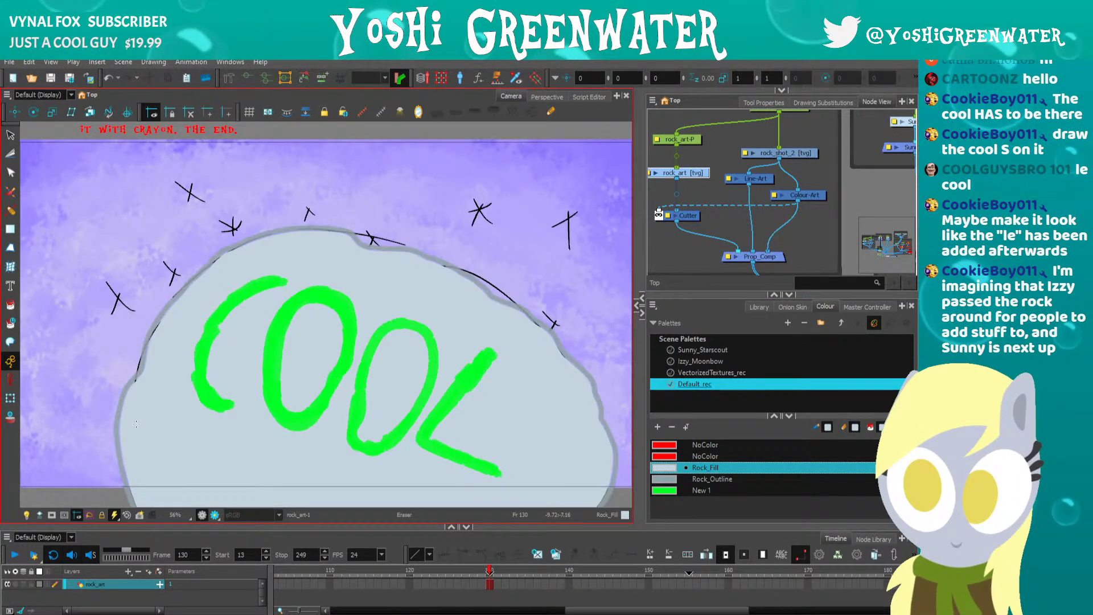
{"action": "left_click", "coordinate": [214, 515]}
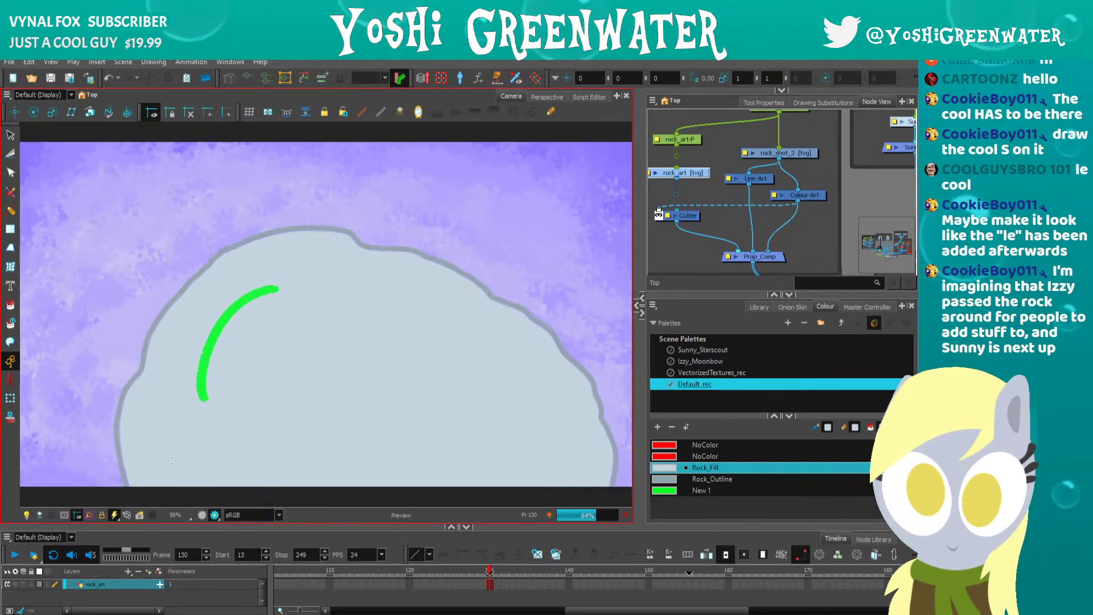
{"action": "left_click", "coordinate": [201, 515]}
Try dark green and yellow on the COOL lettering by recolouring the New 1 swatch.
{"action": "left_click_drag", "start_coordinate": [683, 294], "coordinate": [681, 261]}
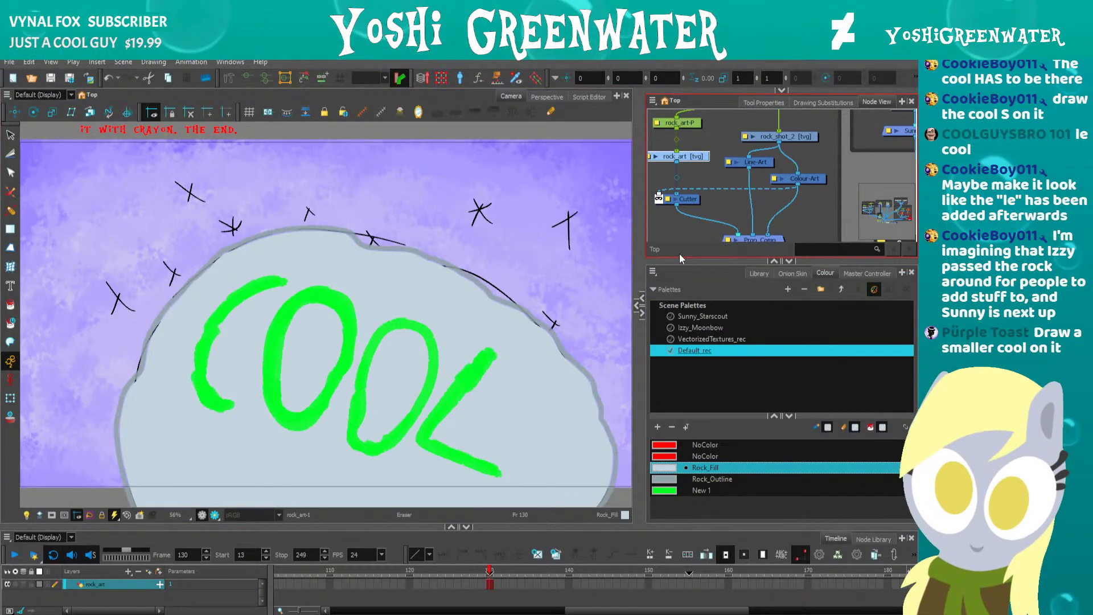
{"action": "double_click", "coordinate": [664, 492]}
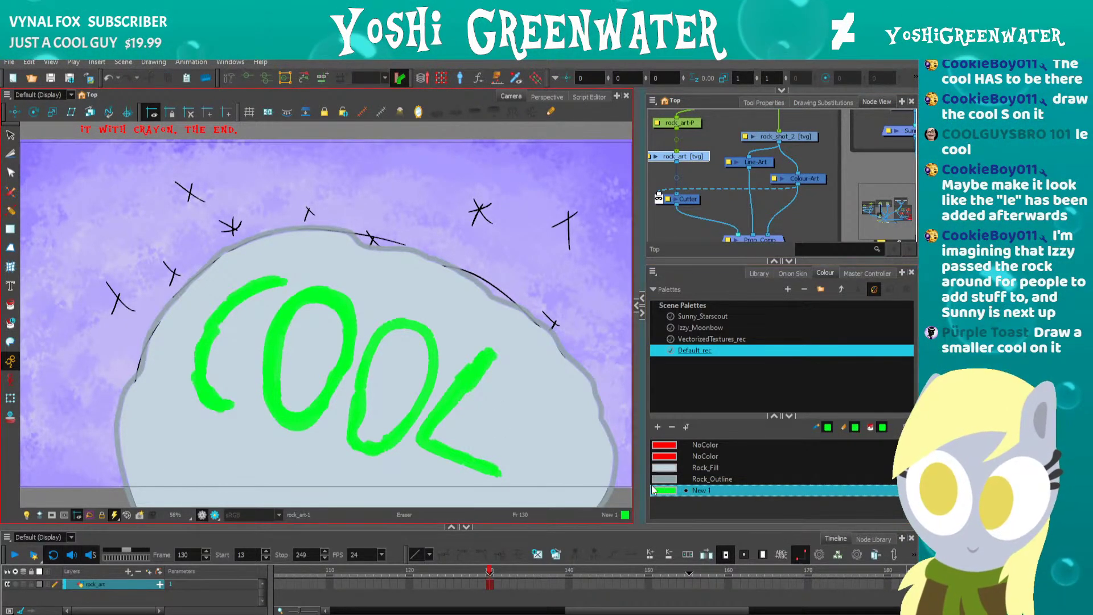
{"action": "left_click_drag", "start_coordinate": [432, 314], "coordinate": [485, 321]}
{"action": "left_click", "coordinate": [499, 440]}
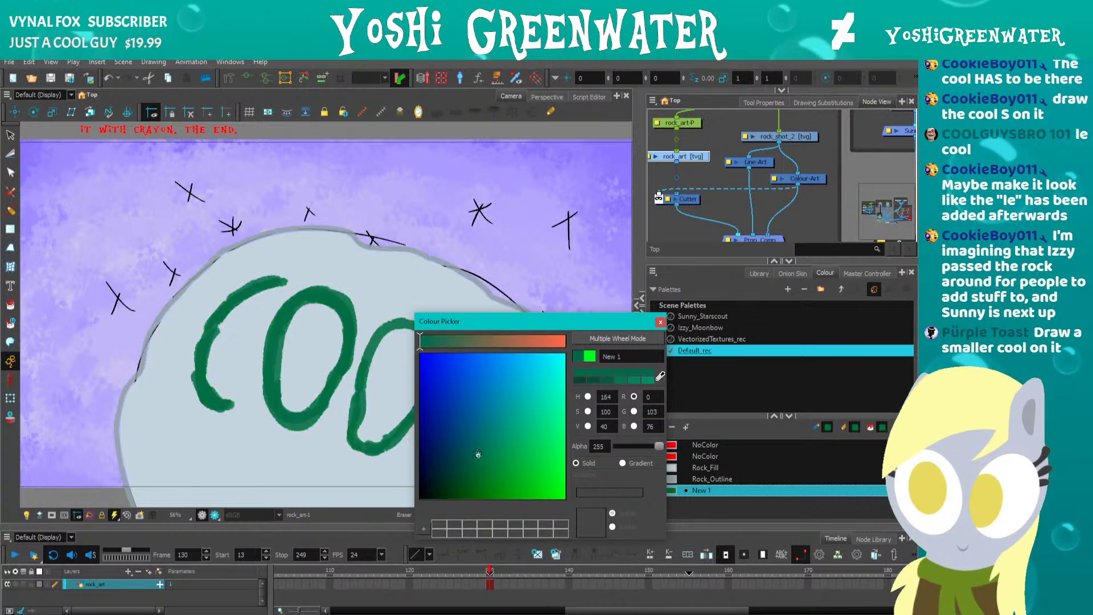
{"action": "mouse_move", "coordinate": [499, 440]}
{"action": "left_mouse_down"}
{"action": "mouse_move", "coordinate": [528, 429]}
{"action": "mouse_move", "coordinate": [476, 423]}
{"action": "left_mouse_up"}
{"action": "mouse_move", "coordinate": [454, 321]}
{"action": "left_mouse_down"}
{"action": "mouse_move", "coordinate": [578, 348]}
{"action": "mouse_move", "coordinate": [575, 368]}
{"action": "mouse_move", "coordinate": [697, 375]}
{"action": "mouse_move", "coordinate": [563, 363]}
{"action": "left_mouse_up"}
{"action": "left_click_drag", "start_coordinate": [601, 450], "coordinate": [691, 518]}
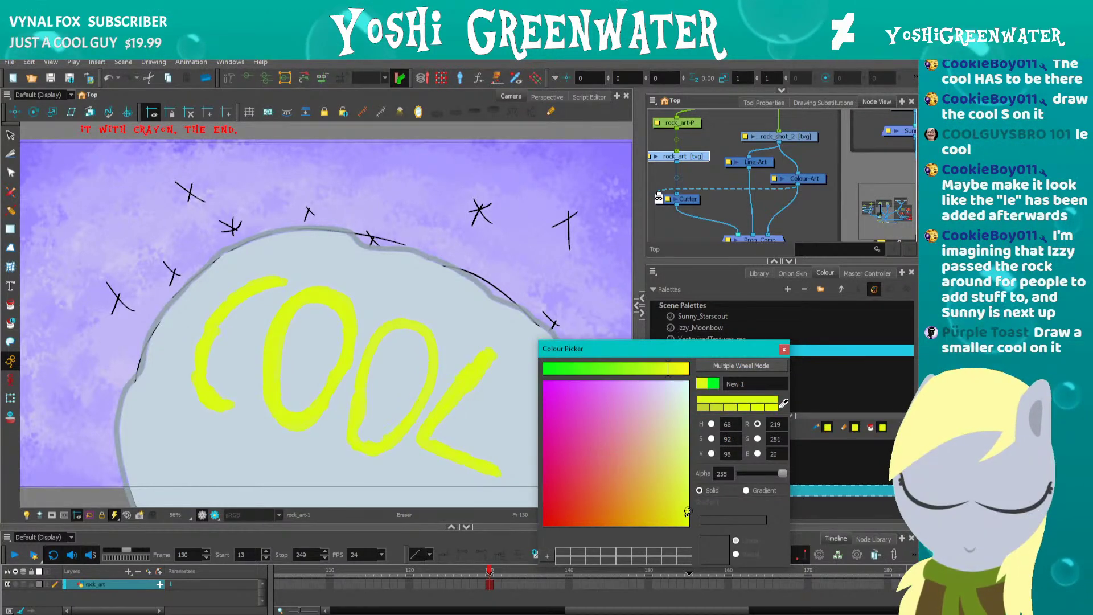
{"action": "left_click_drag", "start_coordinate": [564, 370], "coordinate": [541, 371]}
{"action": "left_click", "coordinate": [784, 349]}
Select all the COOL lettering on the rock_art drawing with the Select tool and show the tool's properties.
{"action": "left_click_drag", "start_coordinate": [701, 262], "coordinate": [698, 279]}
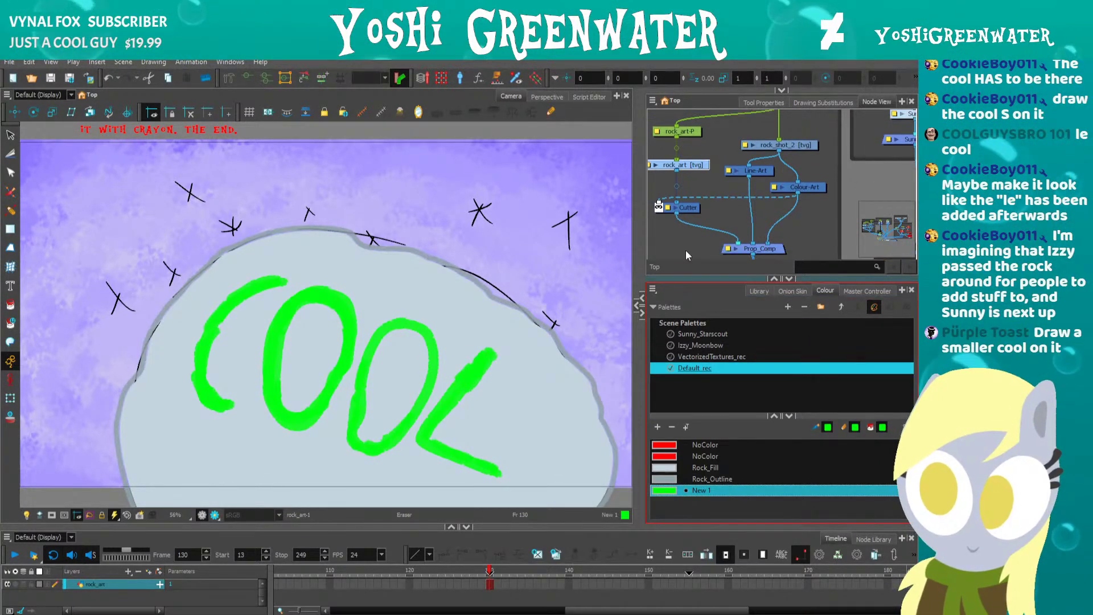
{"action": "left_click_drag", "start_coordinate": [685, 242], "coordinate": [746, 266]}
{"action": "left_click", "coordinate": [677, 230]}
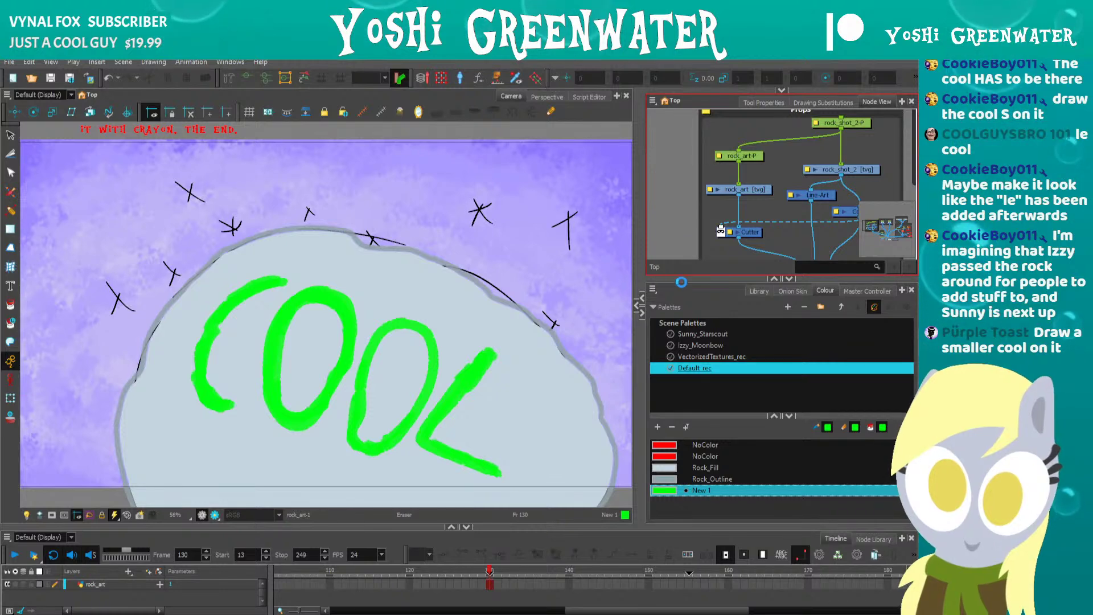
{"action": "left_click_drag", "start_coordinate": [680, 279], "coordinate": [677, 307]}
{"action": "left_click_drag", "start_coordinate": [713, 257], "coordinate": [713, 223]}
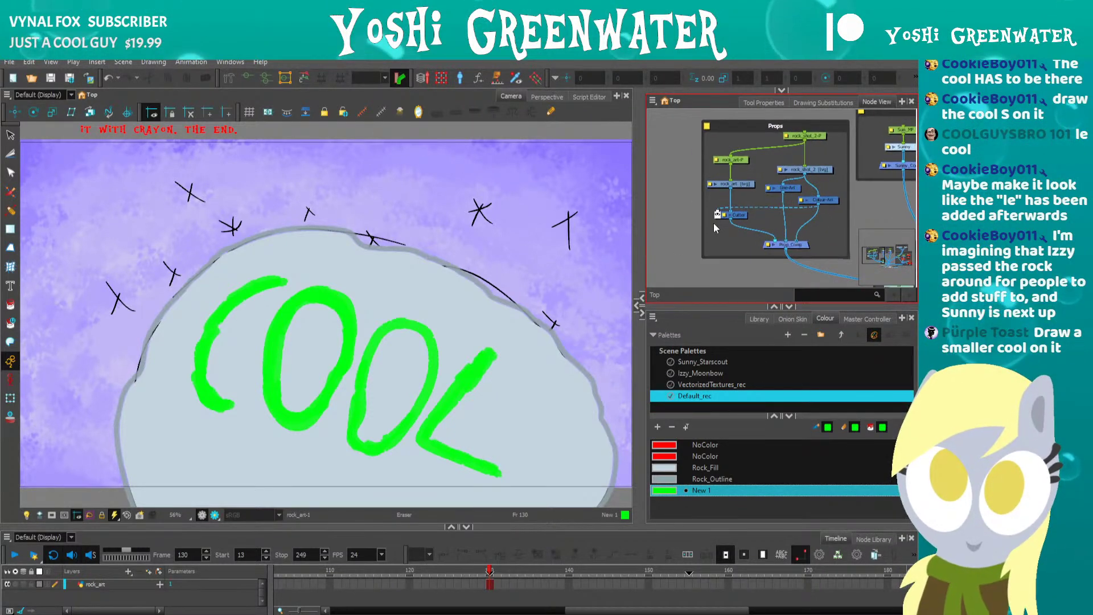
{"action": "left_click", "coordinate": [723, 169]}
{"action": "key", "text": "alt+s"}
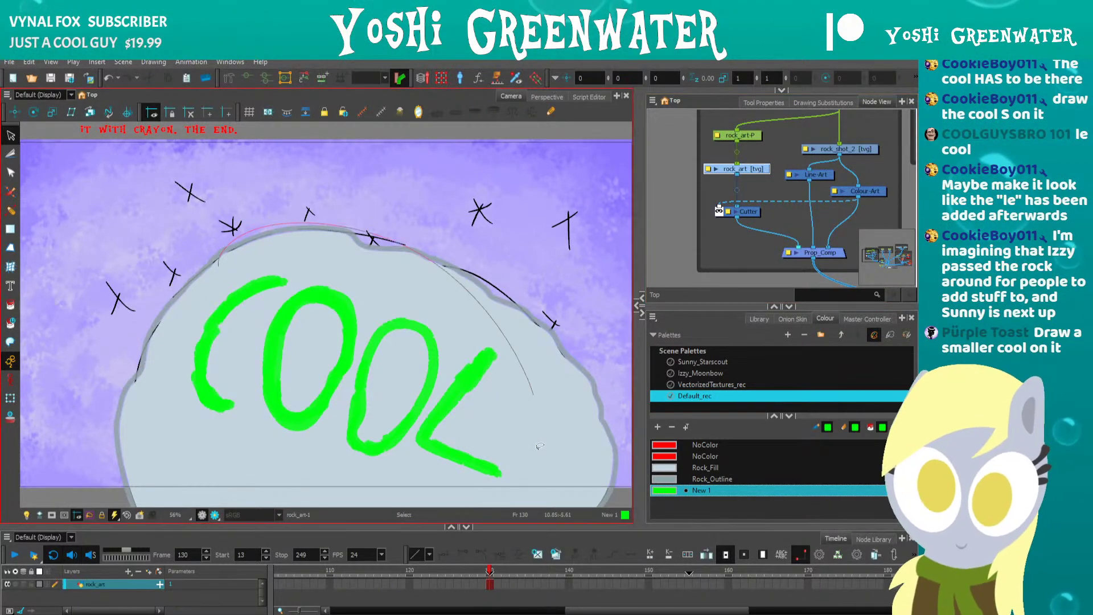
{"action": "key", "text": "ctrl+a"}
{"action": "left_click", "coordinate": [752, 102]}
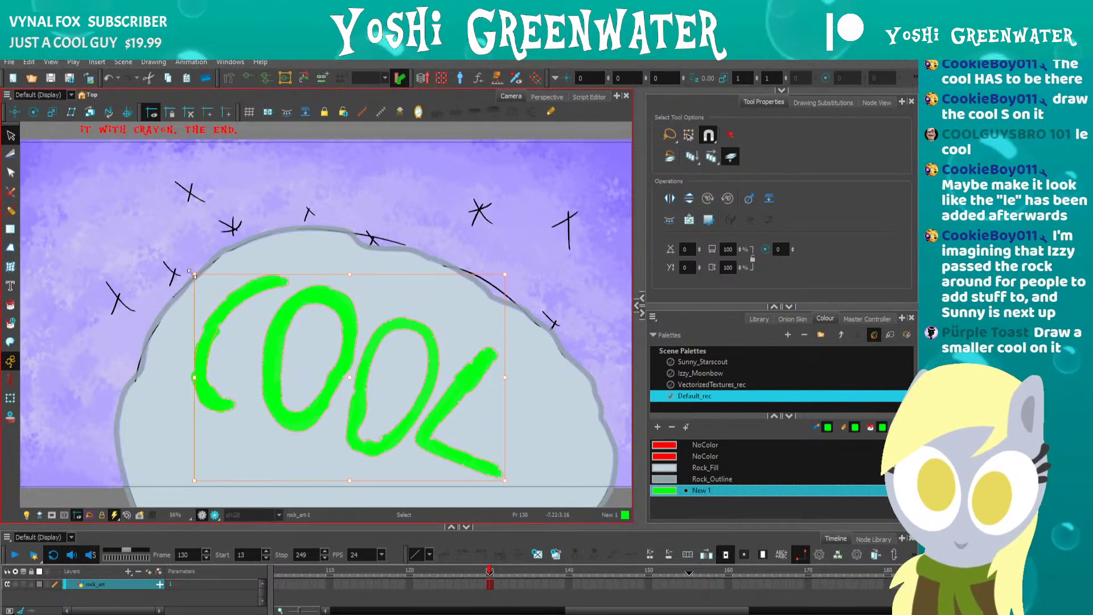
{"action": "left_click_drag", "start_coordinate": [193, 275], "coordinate": [203, 288]}
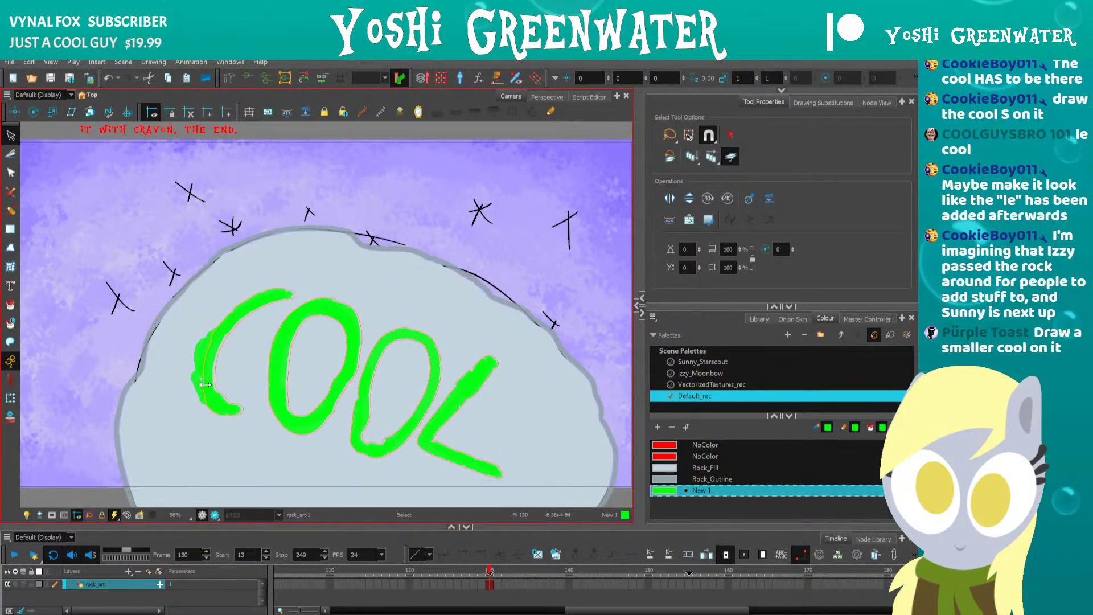
{"action": "key", "text": "ctrl+z"}
{"action": "key", "text": "ctrl+z"}
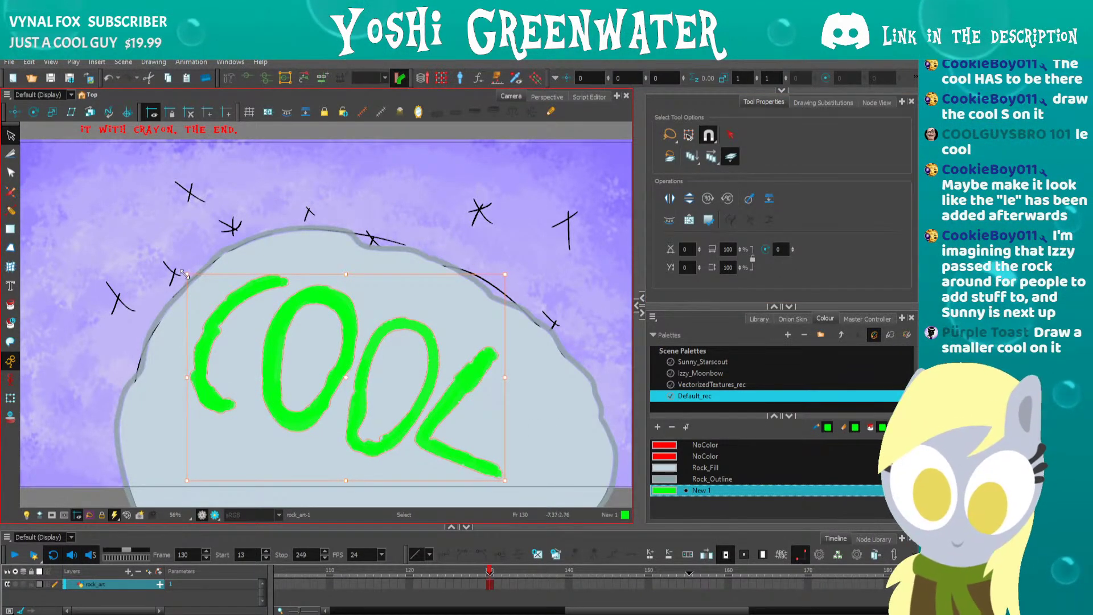
Scale the COOL lettering down slightly and shift it toward the lower right of the rock.
{"action": "left_click_drag", "start_coordinate": [185, 274], "coordinate": [190, 278]}
{"action": "left_click_drag", "start_coordinate": [505, 335], "coordinate": [504, 342]}
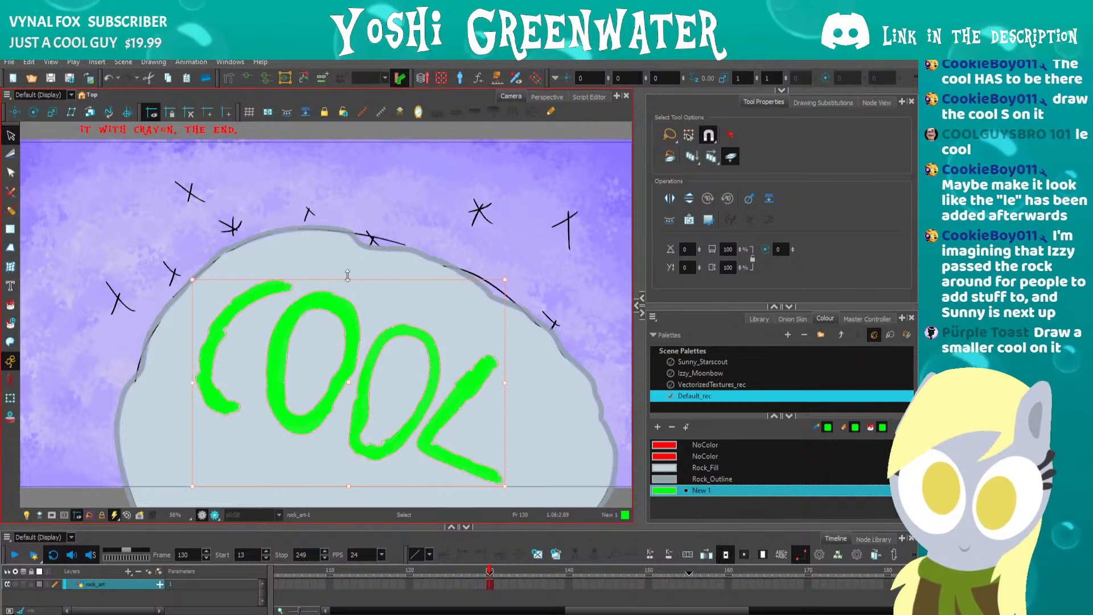
{"action": "left_click_drag", "start_coordinate": [347, 277], "coordinate": [348, 283]}
{"action": "left_click_drag", "start_coordinate": [348, 486], "coordinate": [348, 481]}
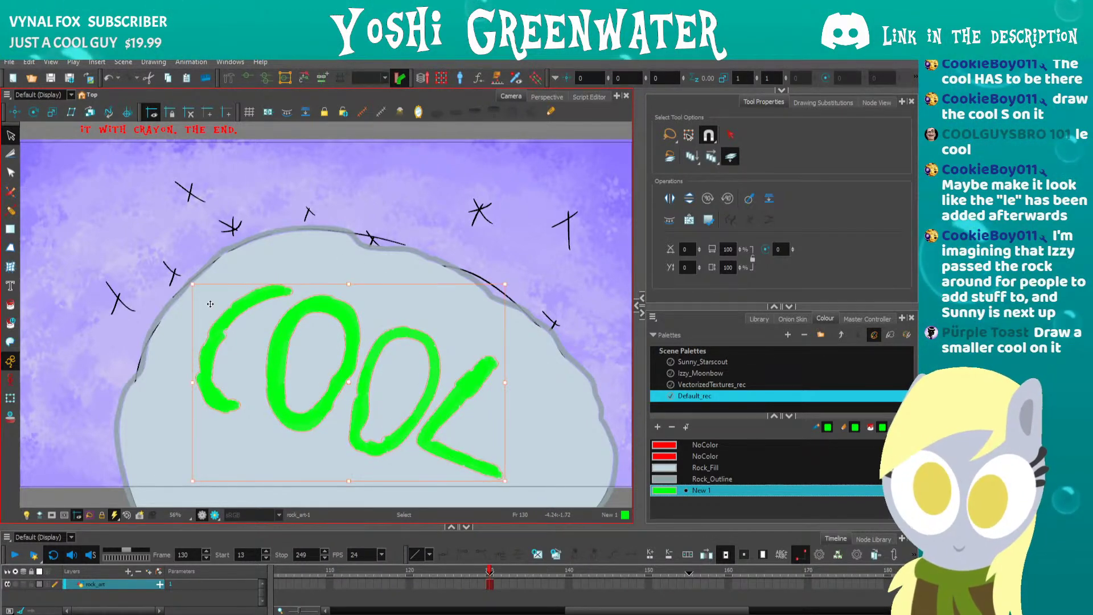
{"action": "left_click_drag", "start_coordinate": [210, 304], "coordinate": [228, 331]}
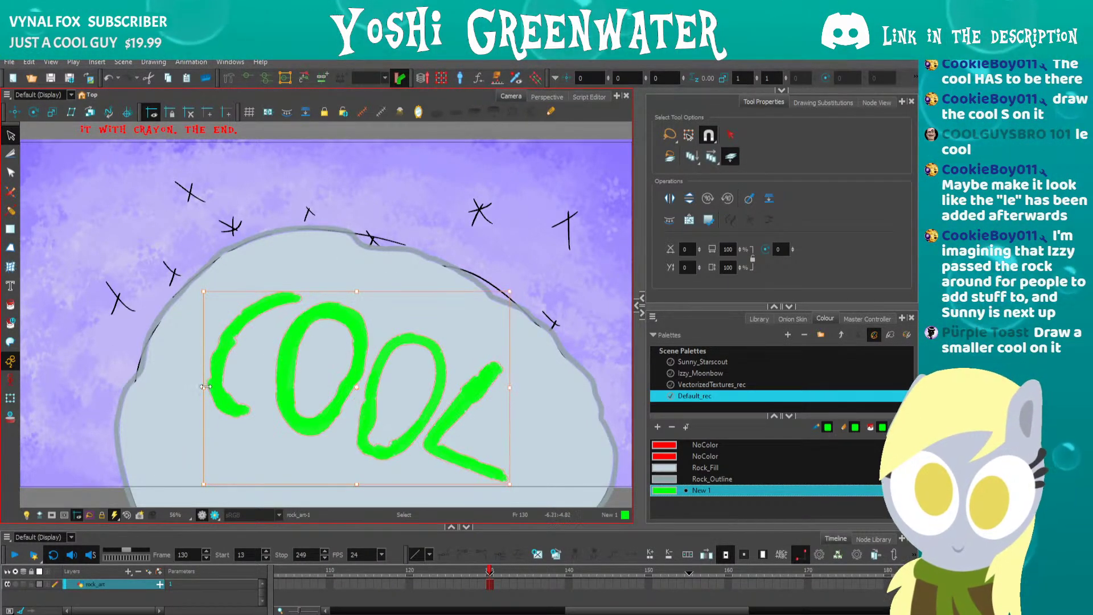
Adjust the width of the letter L and move it right, away from the second O.
{"action": "left_click", "coordinate": [504, 384]}
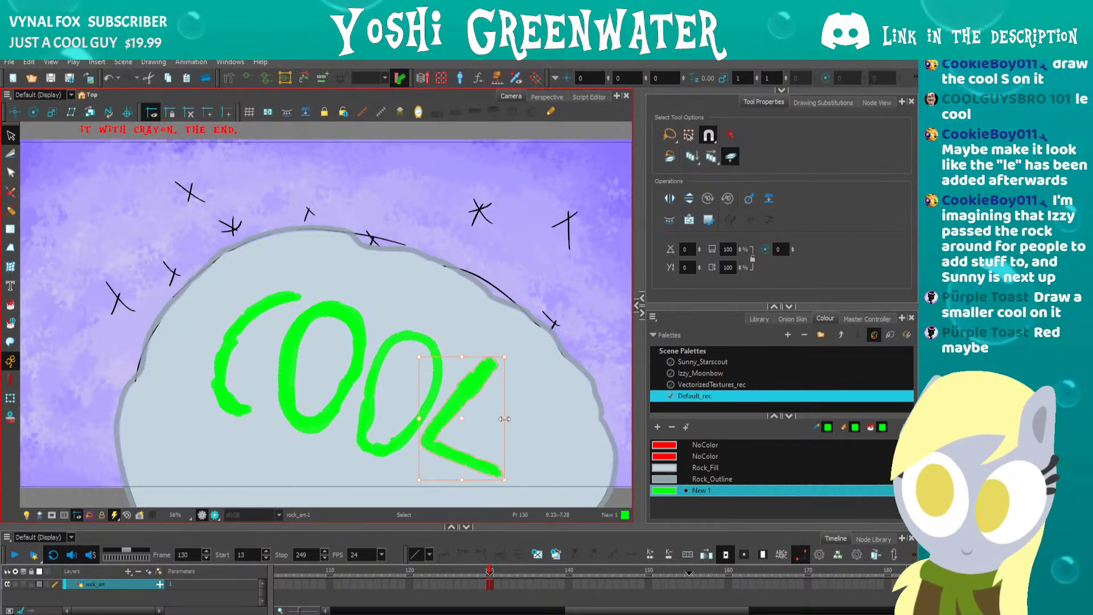
{"action": "left_click_drag", "start_coordinate": [504, 419], "coordinate": [502, 419]}
{"action": "left_click_drag", "start_coordinate": [503, 473], "coordinate": [506, 468]}
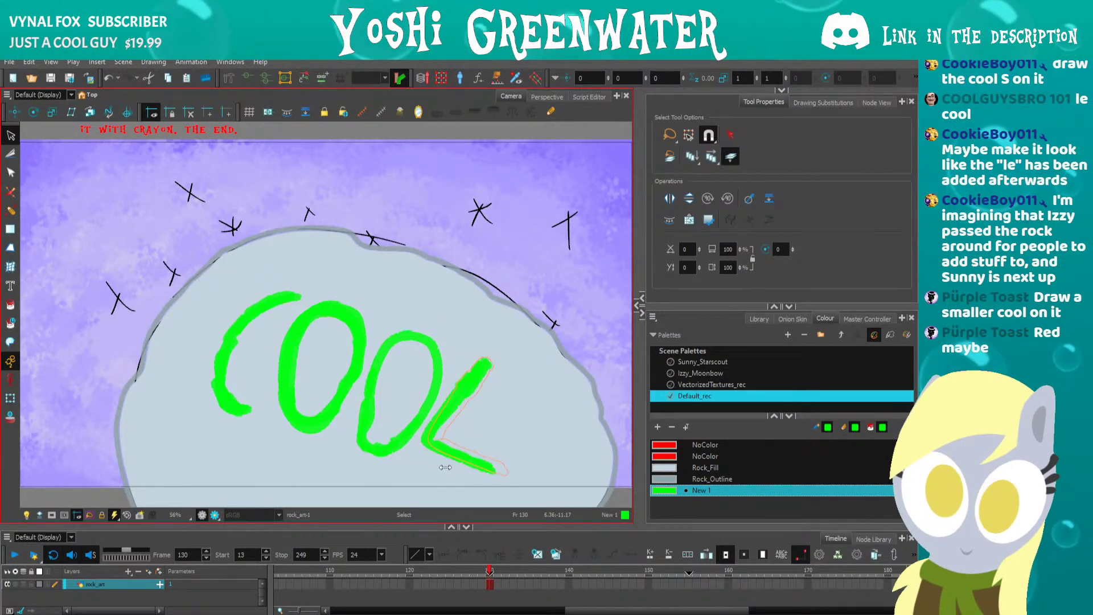
{"action": "left_click_drag", "start_coordinate": [435, 451], "coordinate": [454, 451]}
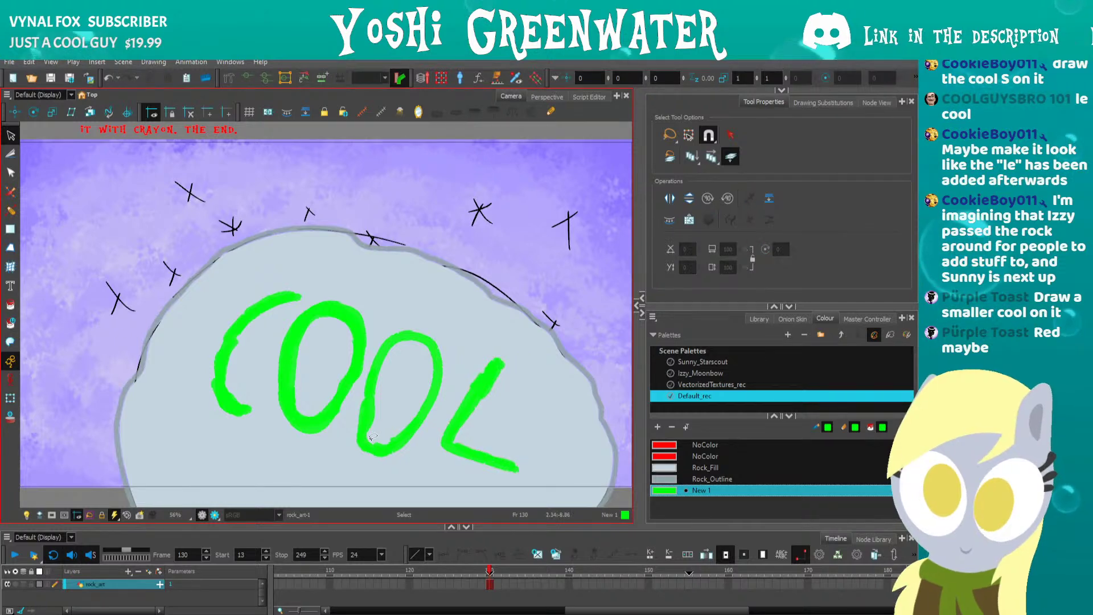
Recolour the New 1 swatch of the COOL lettering to a light red with RGB 250, 81, 81.
{"action": "left_click", "coordinate": [659, 491]}
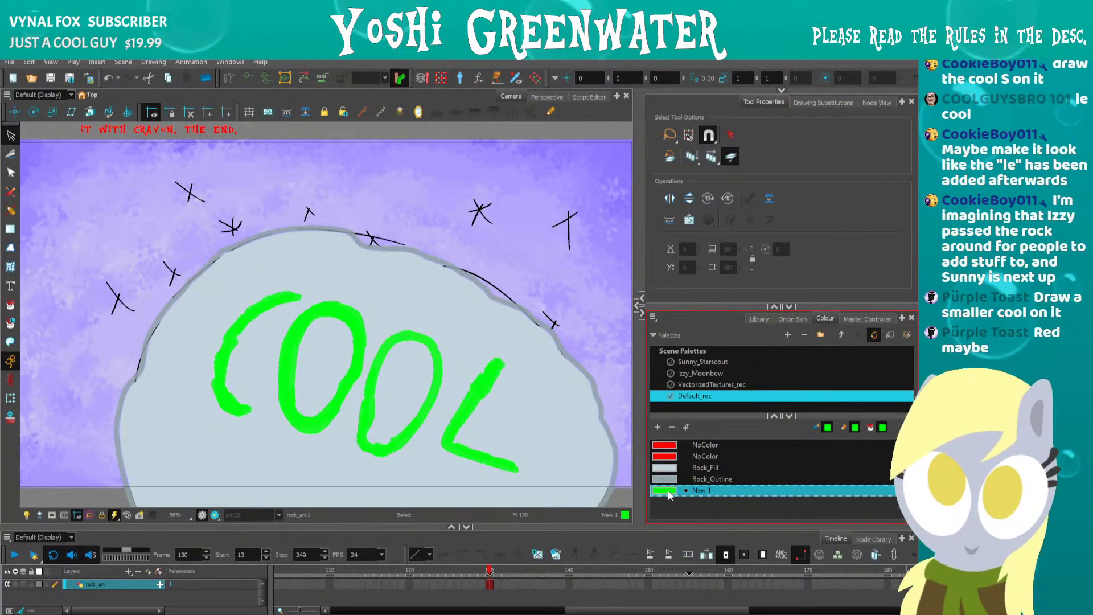
{"action": "double_click", "coordinate": [658, 491]}
{"action": "mouse_move", "coordinate": [563, 342]}
{"action": "left_mouse_down"}
{"action": "mouse_move", "coordinate": [493, 334]}
{"action": "mouse_move", "coordinate": [460, 363]}
{"action": "left_mouse_up"}
{"action": "left_click", "coordinate": [638, 406]}
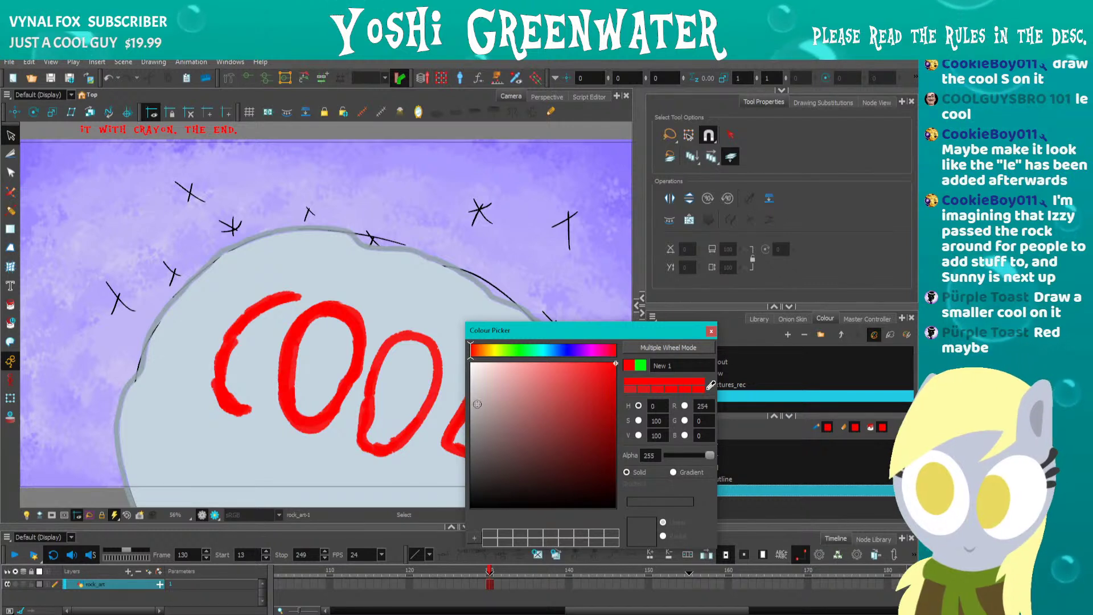
{"action": "mouse_move", "coordinate": [615, 363]}
{"action": "left_mouse_down"}
{"action": "mouse_move", "coordinate": [568, 359]}
{"action": "mouse_move", "coordinate": [582, 374]}
{"action": "mouse_move", "coordinate": [568, 365]}
{"action": "left_mouse_up"}
{"action": "left_click", "coordinate": [711, 331]}
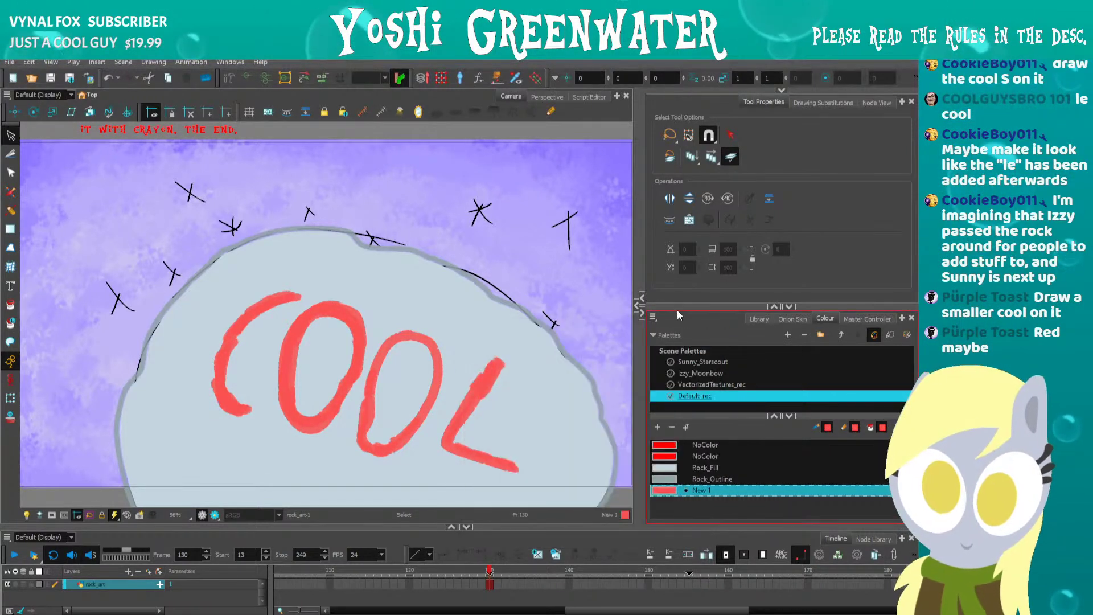
Make the New 1 swatch slightly transparent by lowering its alpha to 227.
{"action": "double_click", "coordinate": [668, 490]}
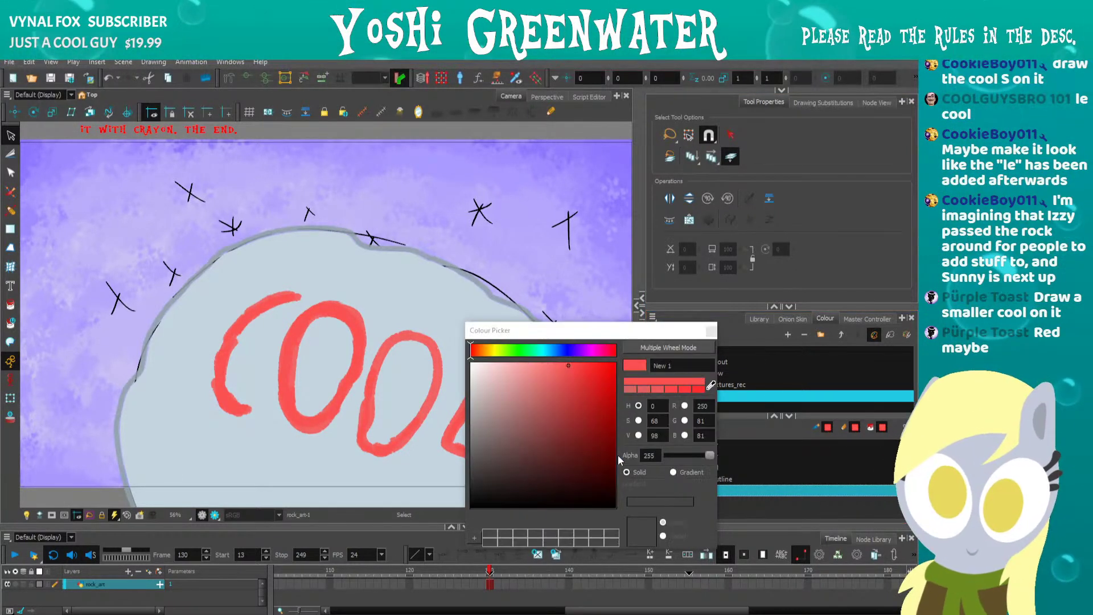
{"action": "left_click_drag", "start_coordinate": [709, 455], "coordinate": [701, 455]}
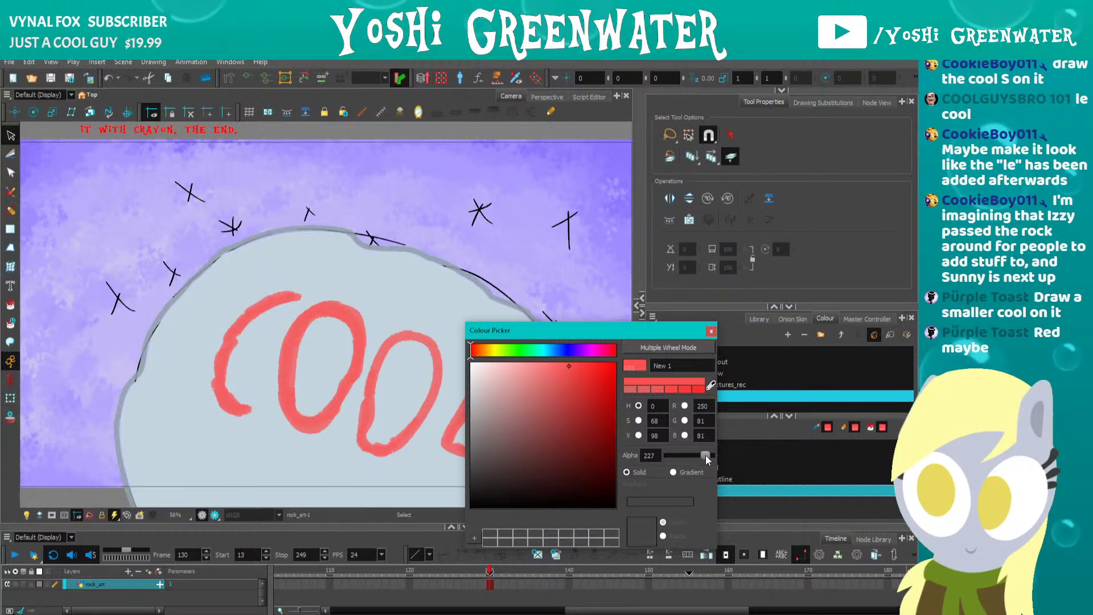
{"action": "left_click", "coordinate": [711, 331]}
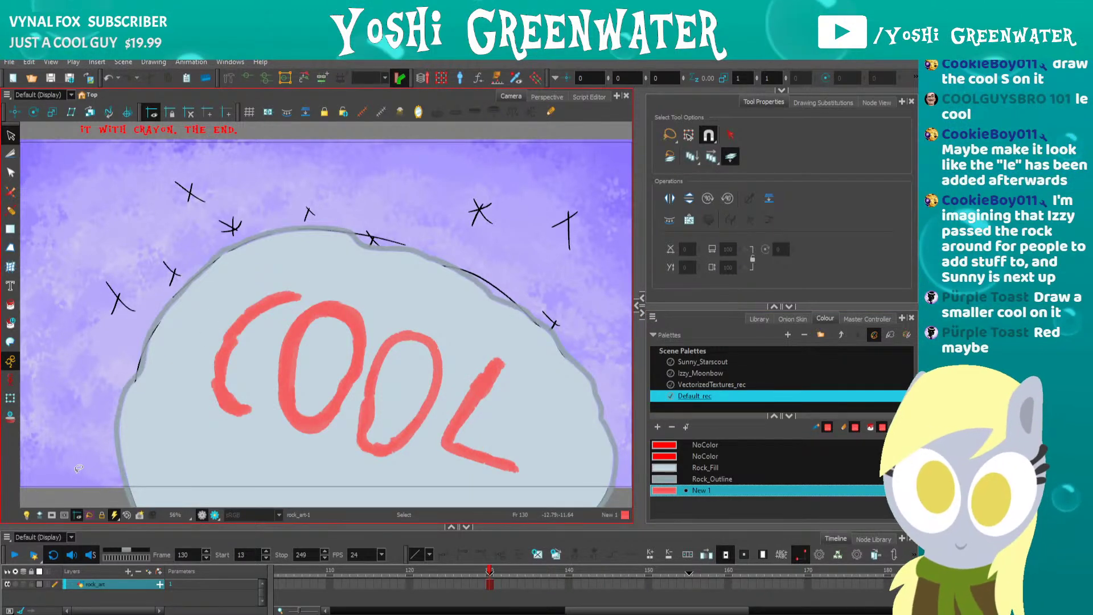
Mask the area outside the camera frame to preview the lettered rock as it is framed.
{"action": "key", "text": "2"}
{"action": "key", "text": "1"}
{"action": "left_click", "coordinate": [51, 515]}
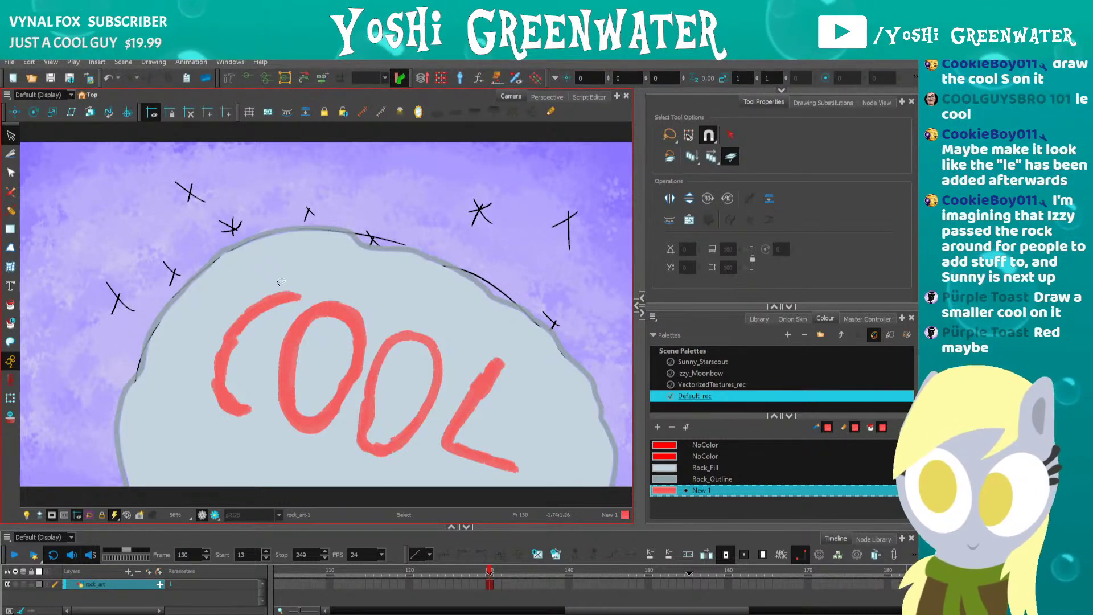
Show the scene's node network around the Props group and give it more height.
{"action": "left_click", "coordinate": [876, 102]}
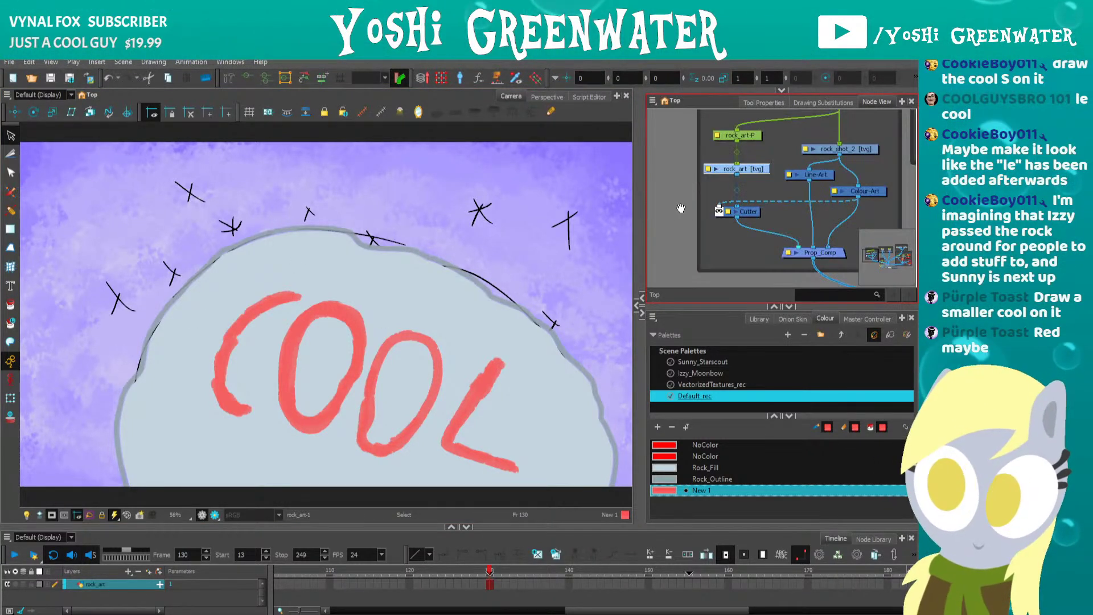
{"action": "left_click_drag", "start_coordinate": [681, 208], "coordinate": [682, 232]}
{"action": "left_click", "coordinate": [668, 228]}
{"action": "left_click_drag", "start_coordinate": [670, 306], "coordinate": [670, 323]}
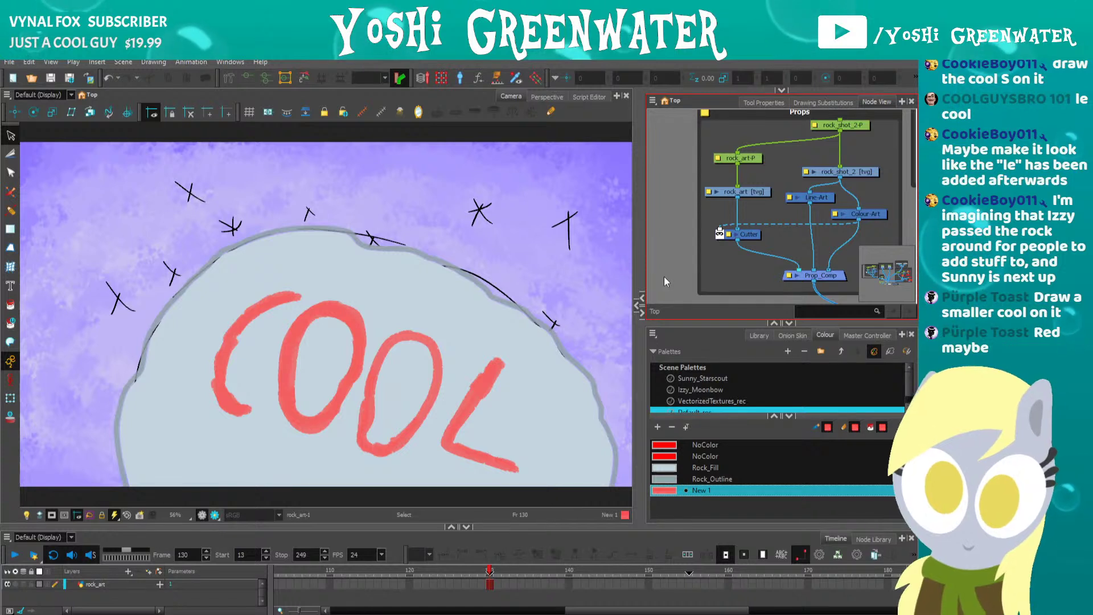
Rename the New 1 swatch as Crayon.
{"action": "left_click", "coordinate": [698, 490]}
{"action": "type", "text": "C"}
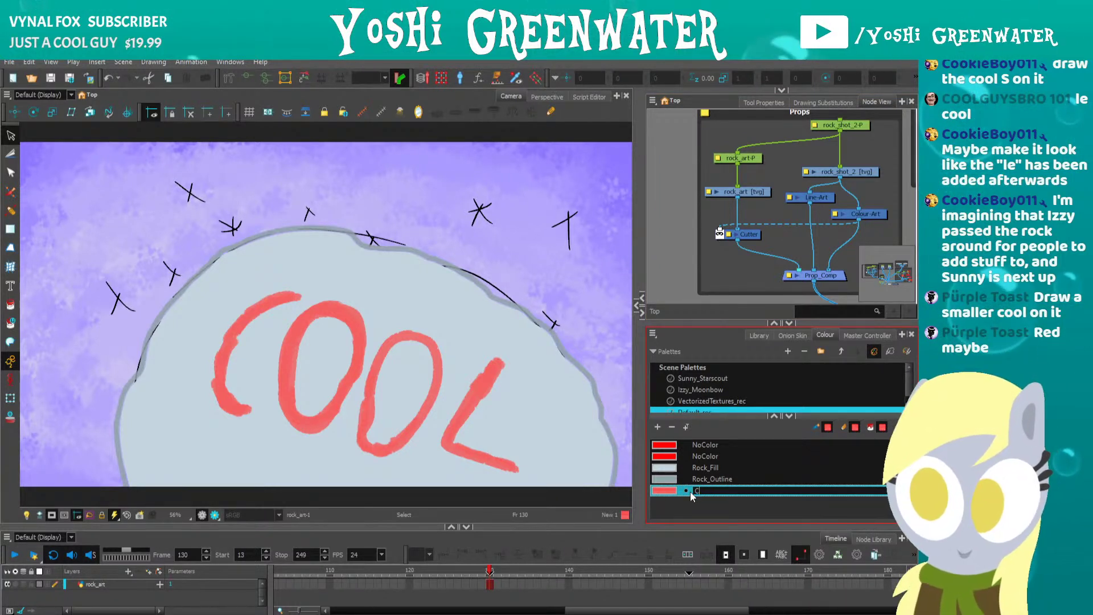
{"action": "type", "text": "rayon"}
{"action": "key", "text": "Tab"}
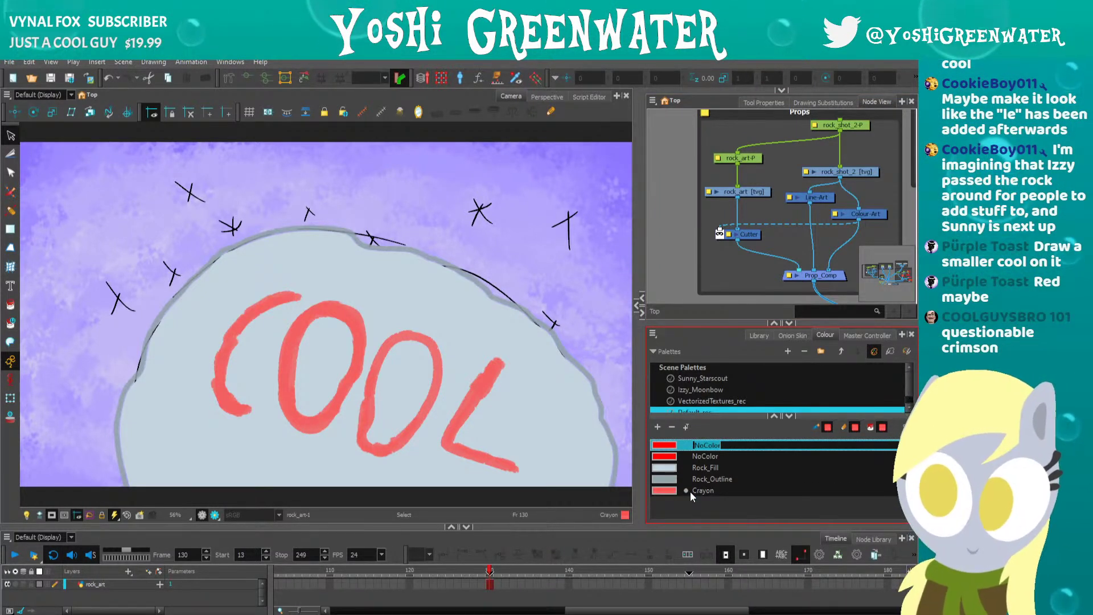
{"action": "left_click", "coordinate": [677, 500]}
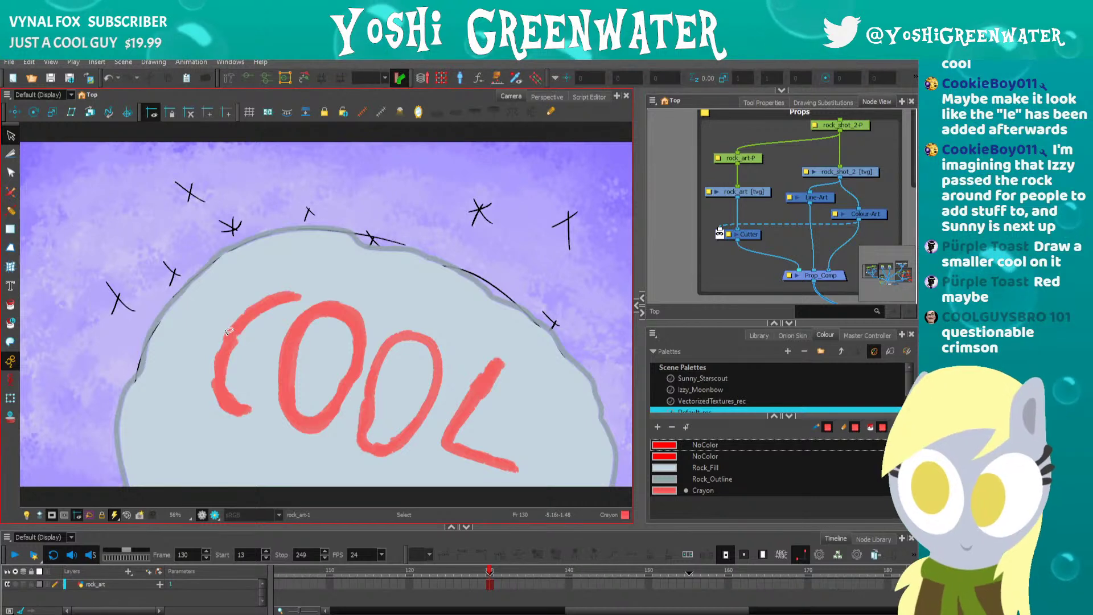
Try orange on the Crayon swatch, and set it to a pinkish red with hue 354, saturation 71 and value 94.
{"action": "double_click", "coordinate": [660, 490]}
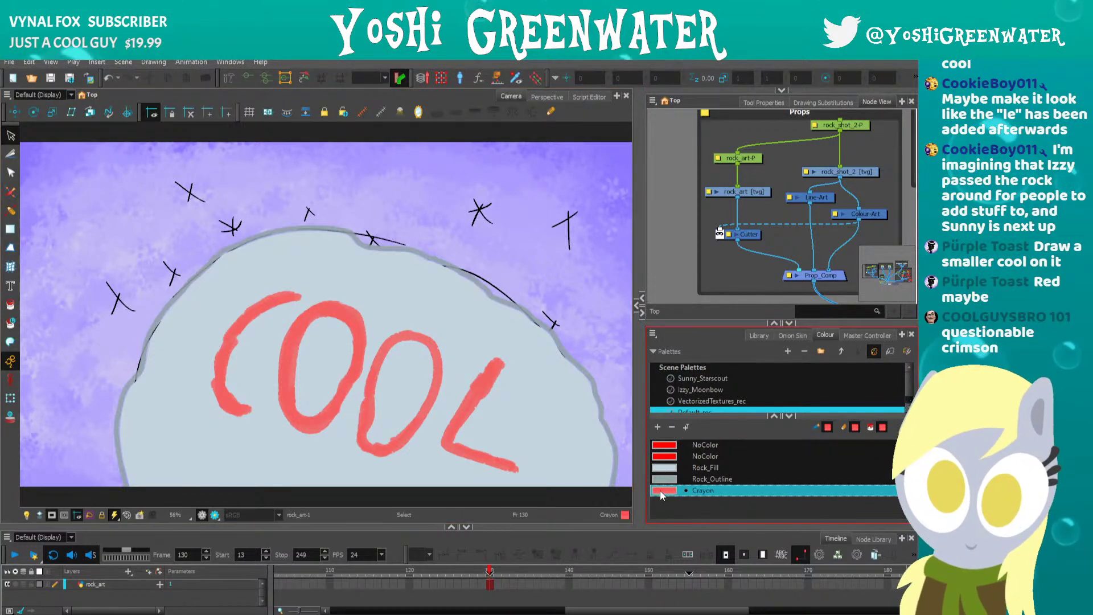
{"action": "left_click_drag", "start_coordinate": [539, 337], "coordinate": [527, 337]}
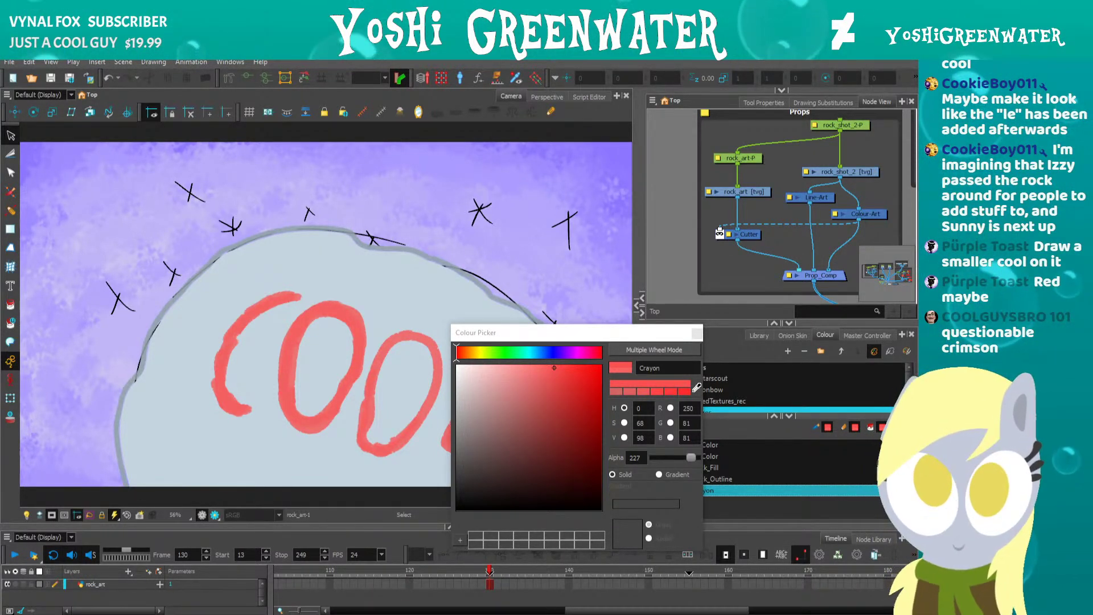
{"action": "left_click", "coordinate": [471, 352]}
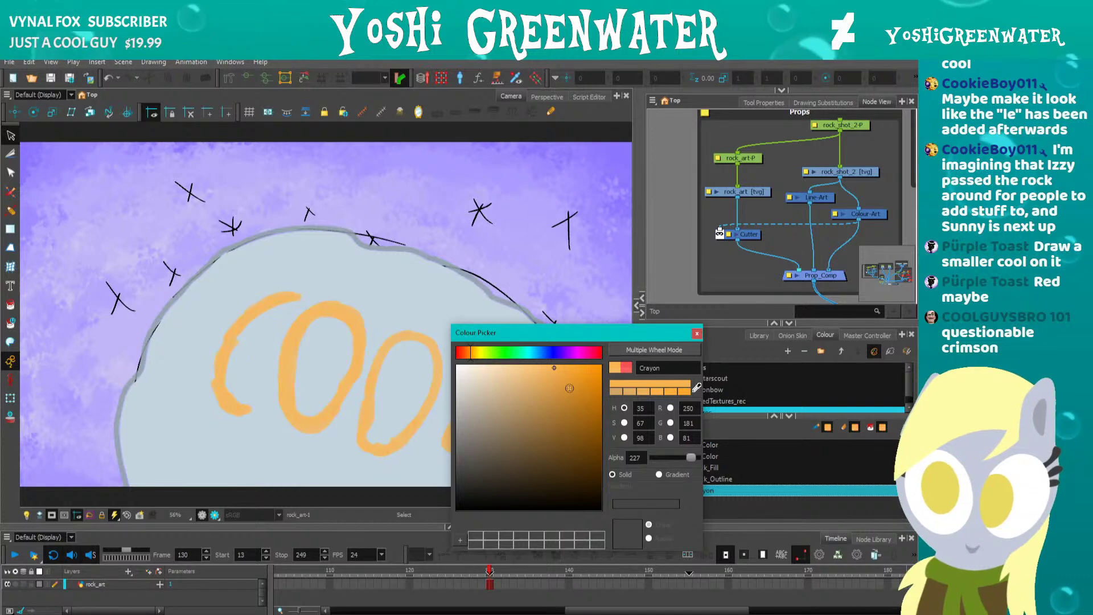
{"action": "left_click_drag", "start_coordinate": [507, 362], "coordinate": [598, 362]}
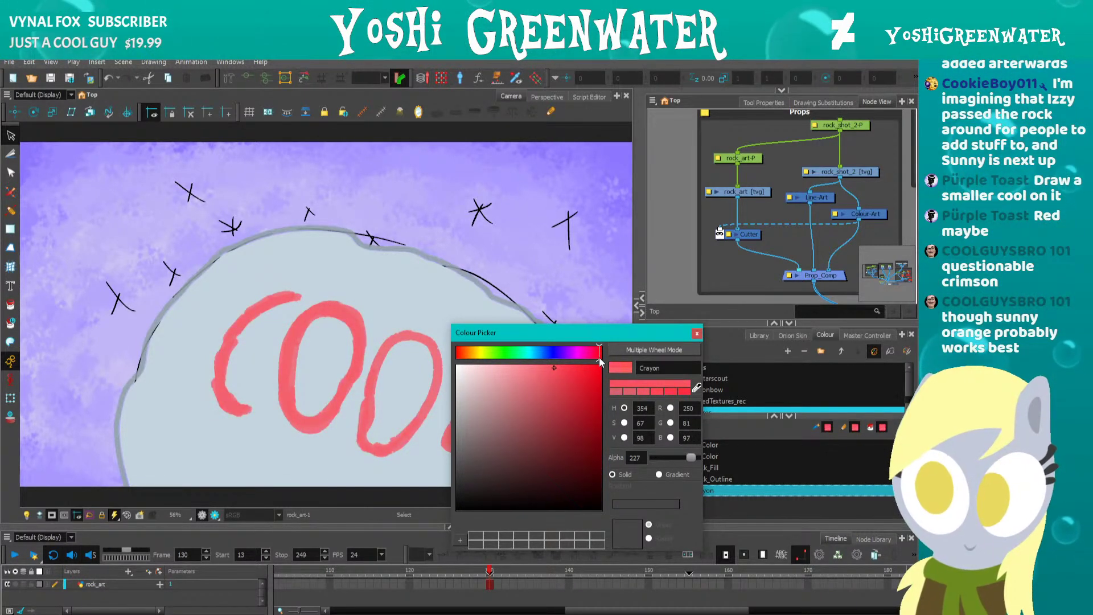
{"action": "left_click", "coordinate": [560, 374]}
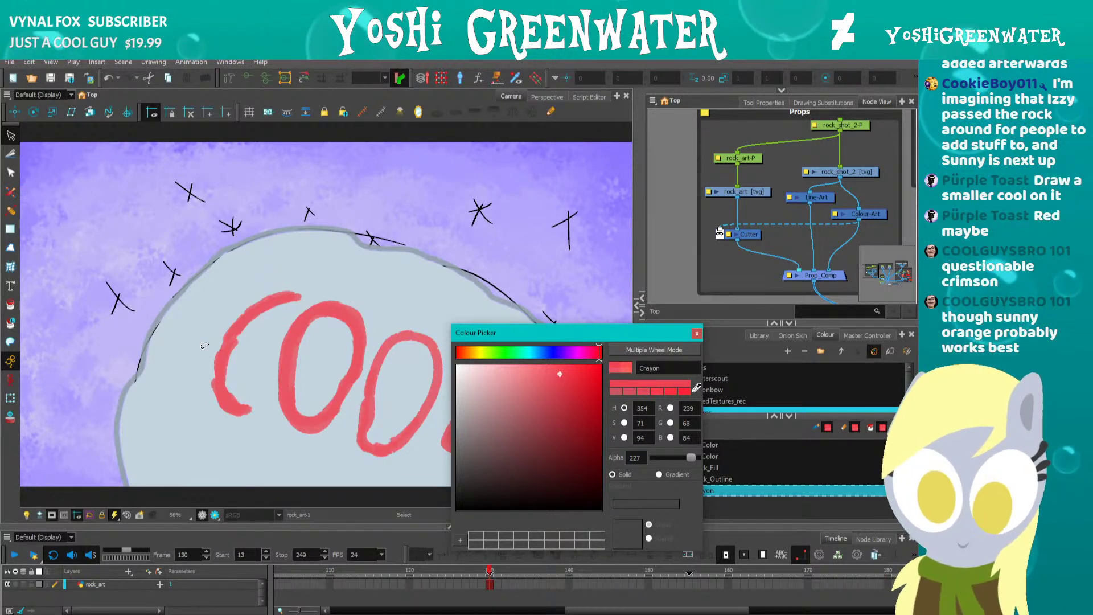
Shift the Crayon swatch's hue to an orange-red, trying hues 7 and 14 against the rock.
{"action": "left_click_drag", "start_coordinate": [498, 335], "coordinate": [507, 339]}
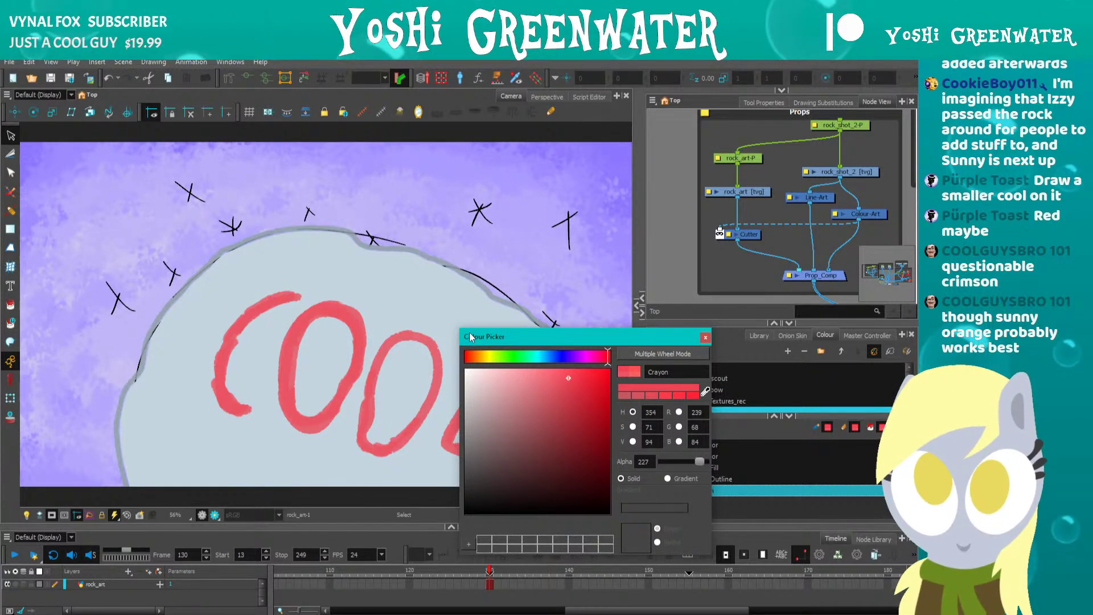
{"action": "mouse_move", "coordinate": [470, 337]}
{"action": "left_mouse_down"}
{"action": "mouse_move", "coordinate": [483, 340]}
{"action": "mouse_move", "coordinate": [481, 361]}
{"action": "left_mouse_up"}
{"action": "left_click", "coordinate": [488, 360]}
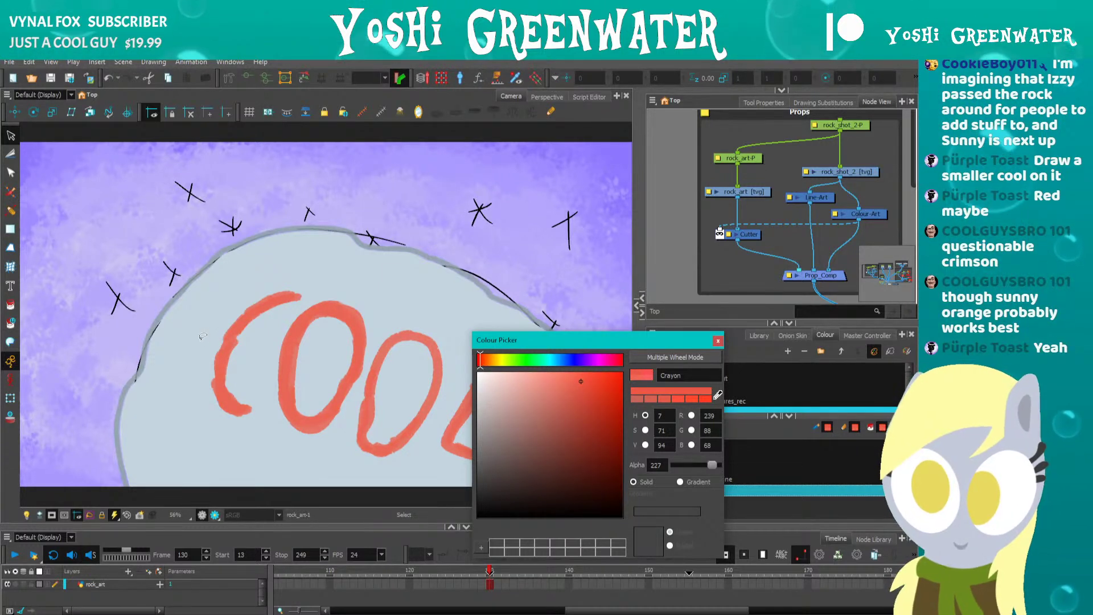
{"action": "left_click", "coordinate": [485, 363]}
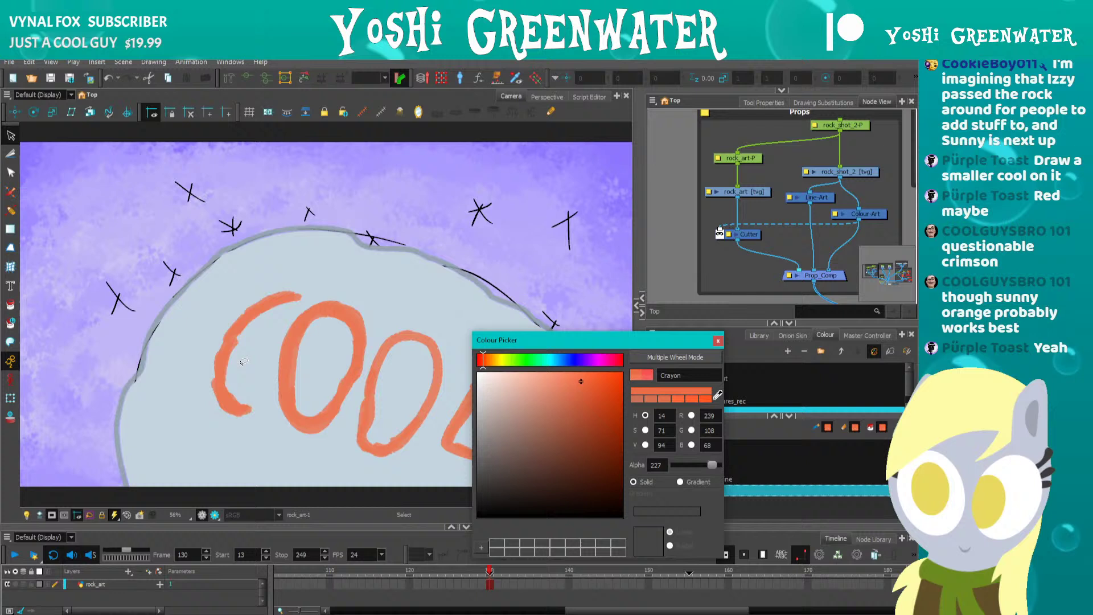
{"action": "left_click", "coordinate": [481, 363]}
{"action": "left_click", "coordinate": [718, 340]}
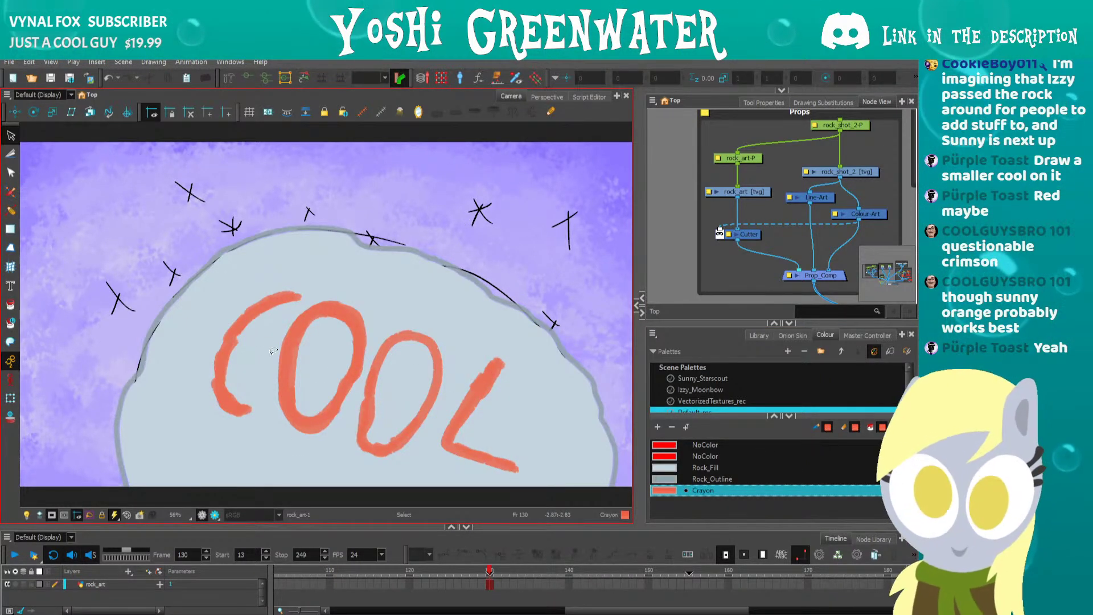
Rename the rock_art drawing layer as rock_crayon and its peg as rock_crayon-P.
{"action": "left_click_drag", "start_coordinate": [679, 326], "coordinate": [662, 263]}
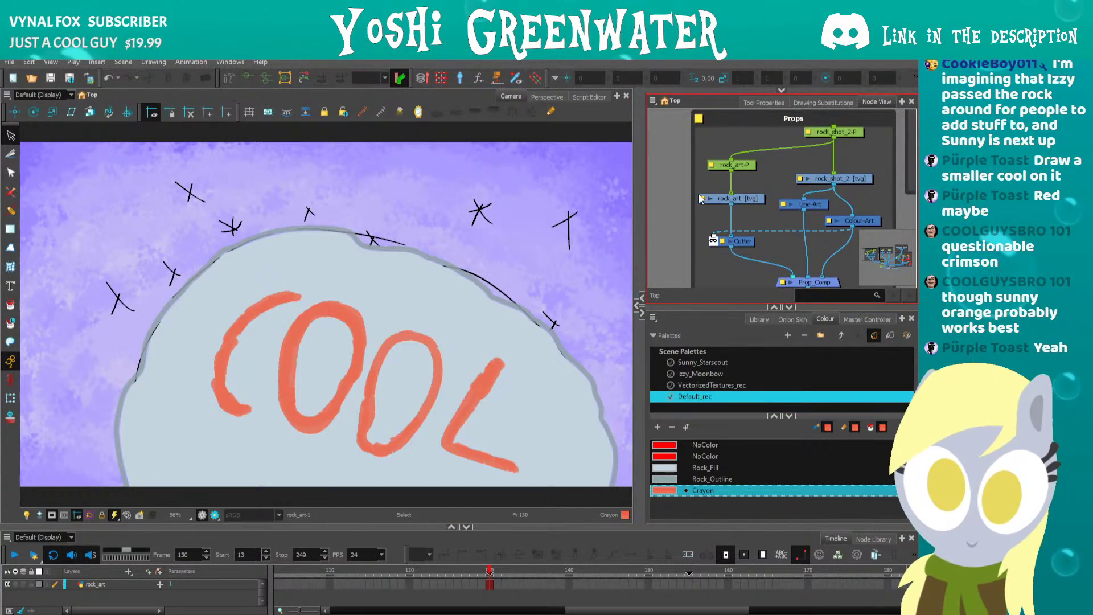
{"action": "double_click", "coordinate": [718, 200]}
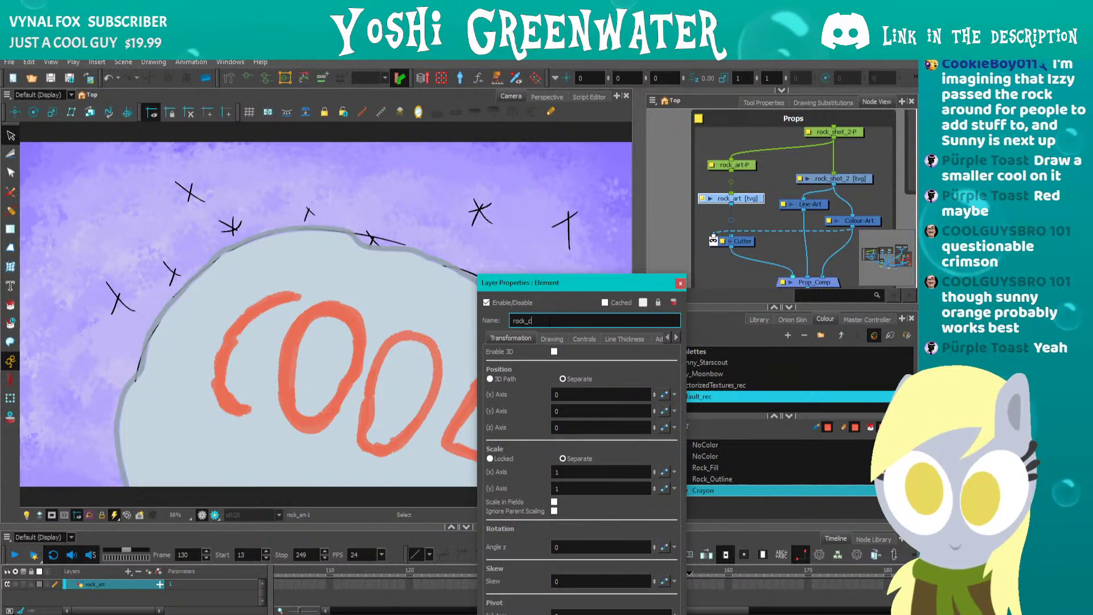
{"action": "type", "text": "crayon"}
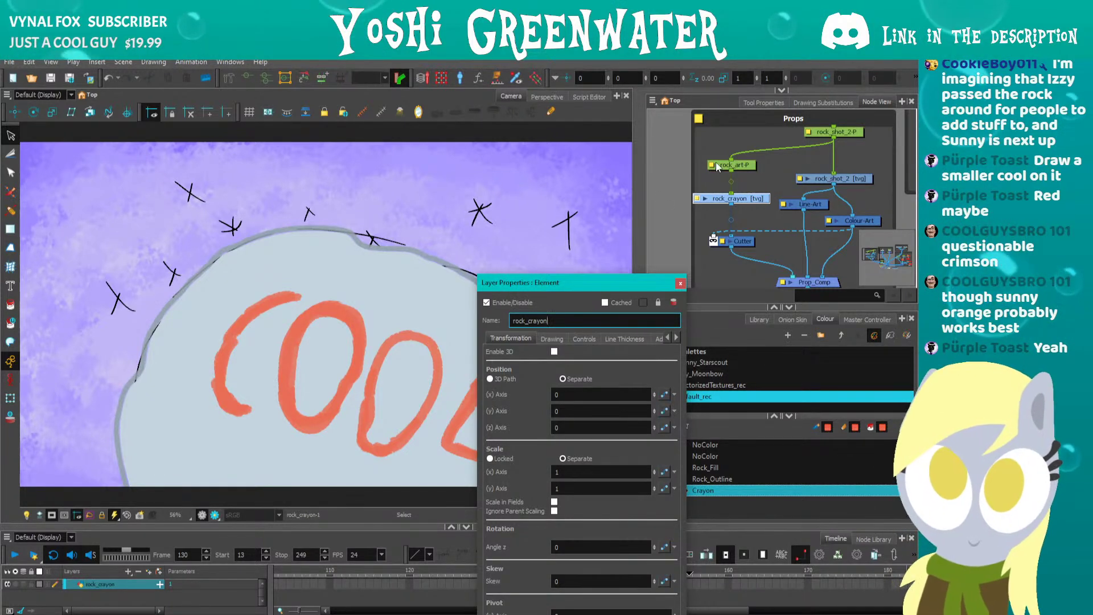
{"action": "double_click", "coordinate": [718, 165]}
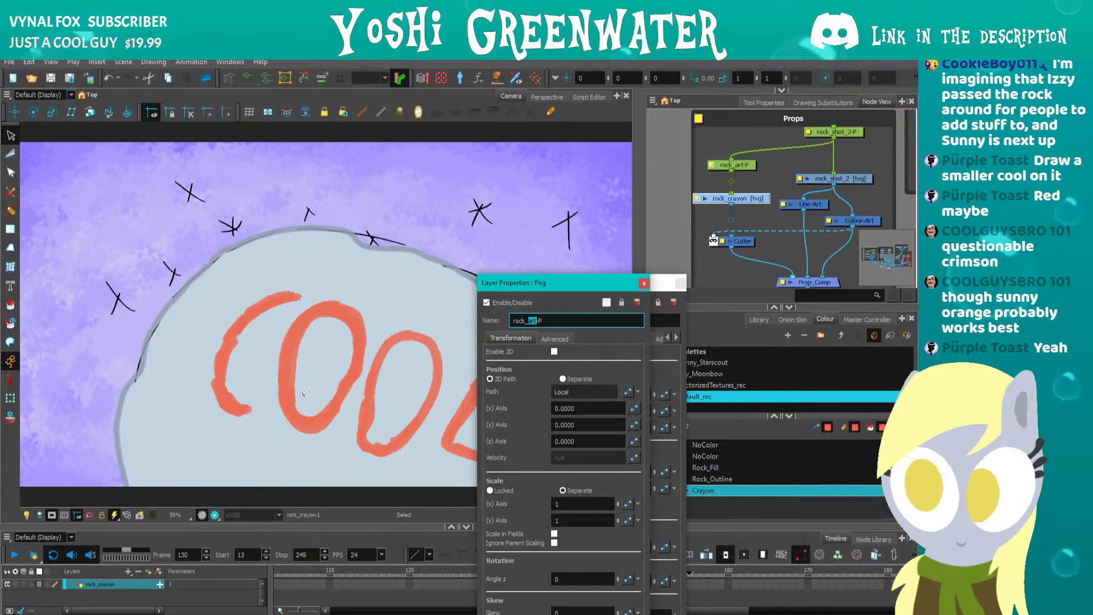
{"action": "key", "text": "BackSpace"}
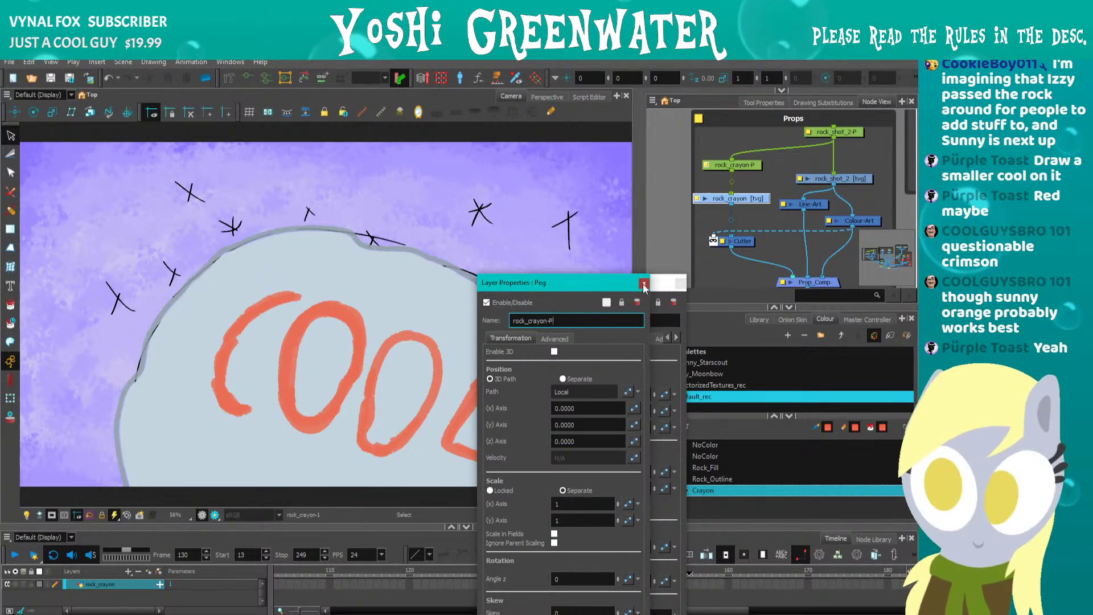
{"action": "left_click", "coordinate": [644, 283]}
Enlarge the node network's display area, move the Props backdrop left with its nodes, and widen it toward the right.
{"action": "left_click_drag", "start_coordinate": [637, 227], "coordinate": [591, 231]}
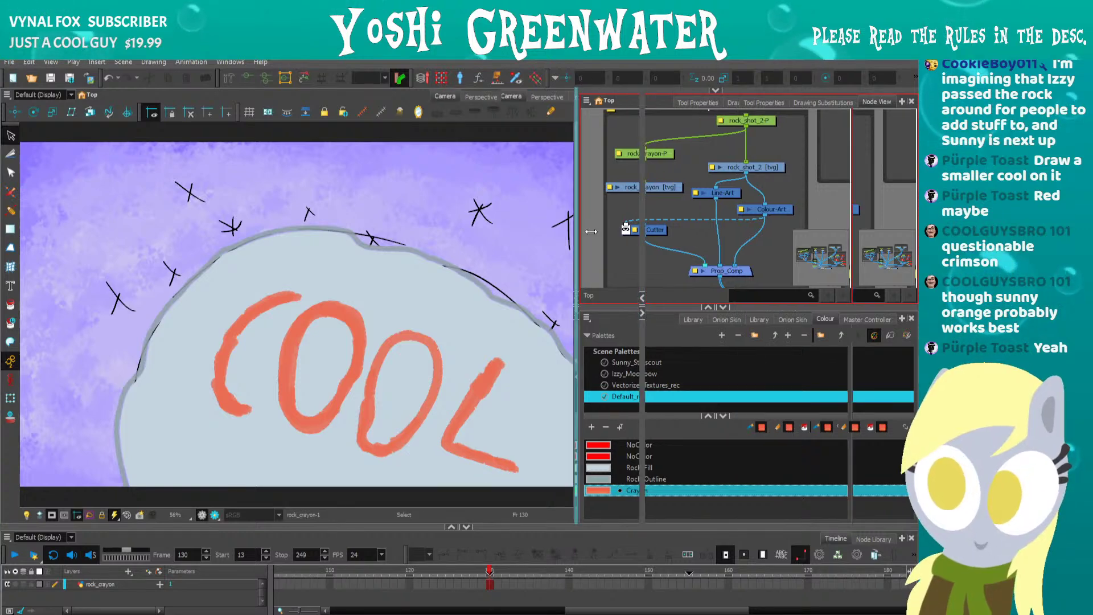
{"action": "left_click_drag", "start_coordinate": [670, 303], "coordinate": [662, 379]}
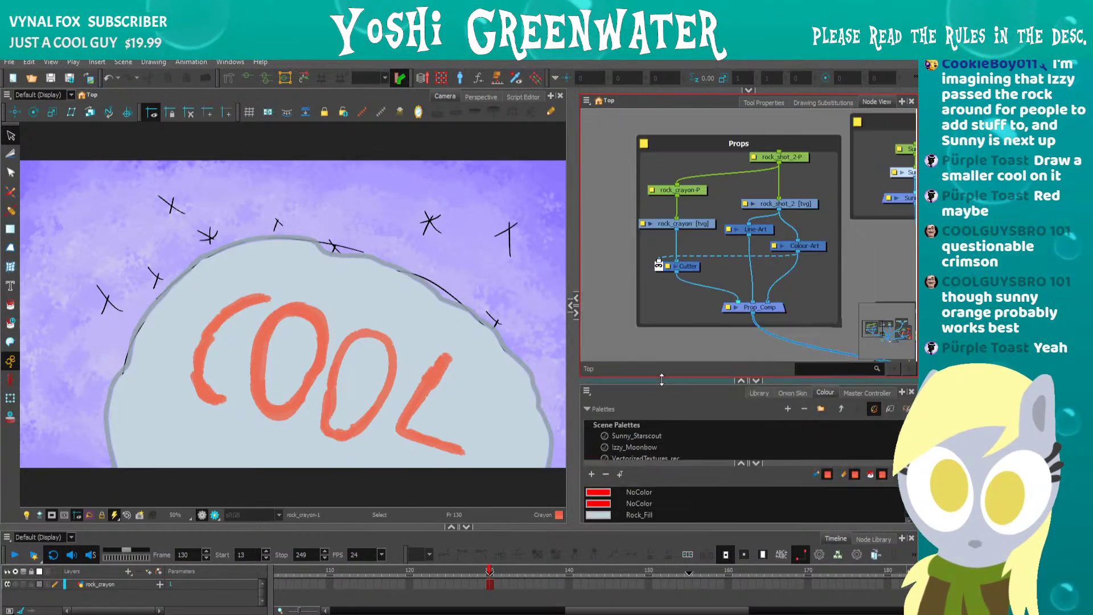
{"action": "scroll", "coordinate": [757, 279], "scroll_direction": "down", "scroll_amount": 3}
{"action": "left_click", "coordinate": [757, 176]}
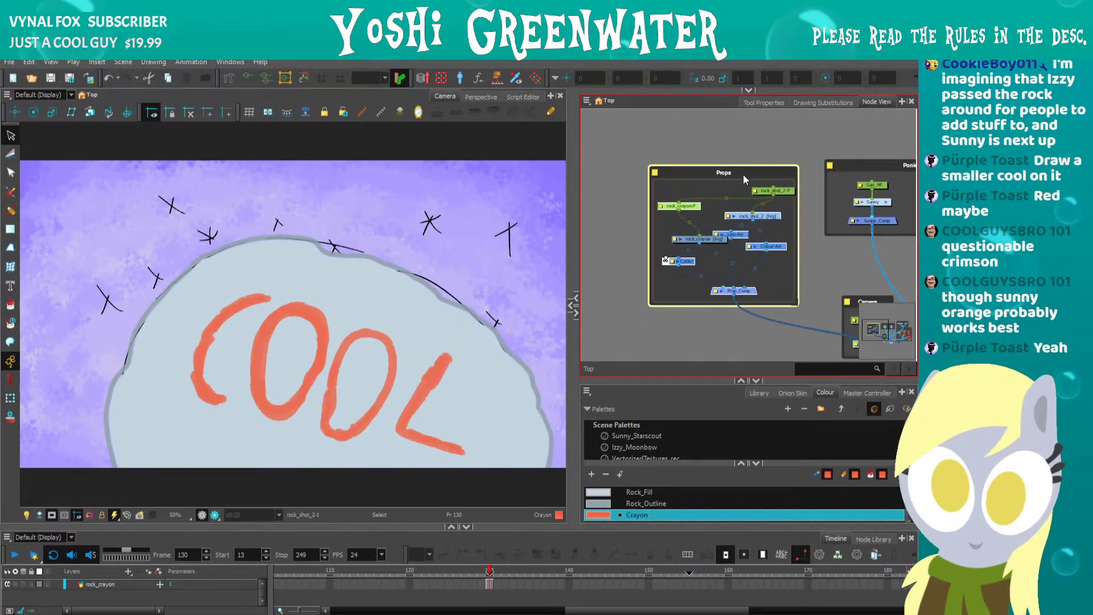
{"action": "left_click_drag", "start_coordinate": [745, 172], "coordinate": [676, 168]}
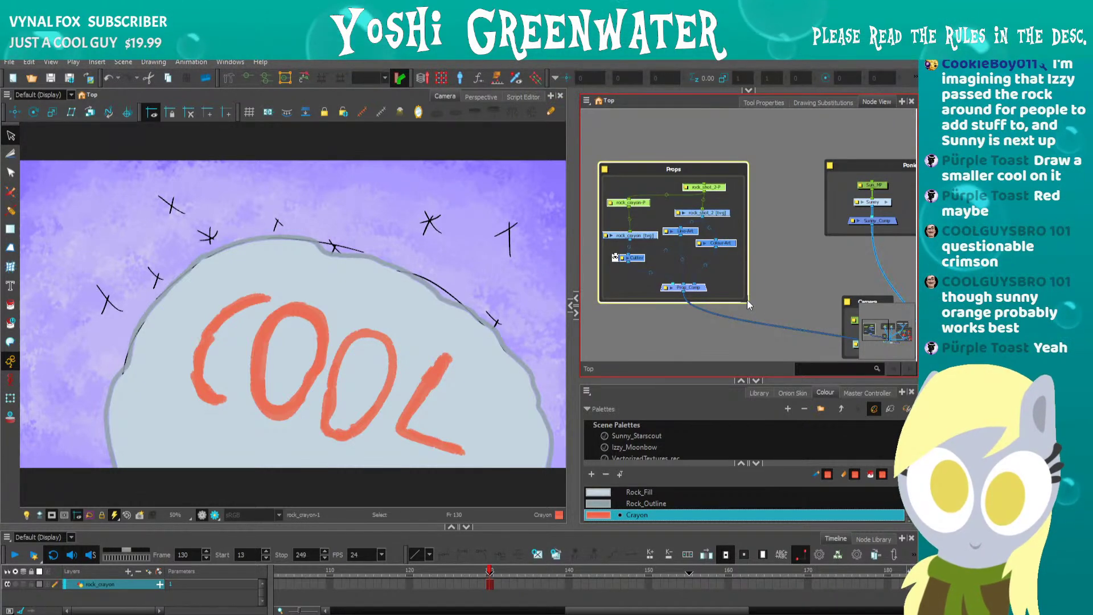
{"action": "left_click_drag", "start_coordinate": [747, 301], "coordinate": [816, 303]}
Move all the rock nodes right inside the Props backdrop, leaving free space on its left side.
{"action": "left_click", "coordinate": [635, 226]}
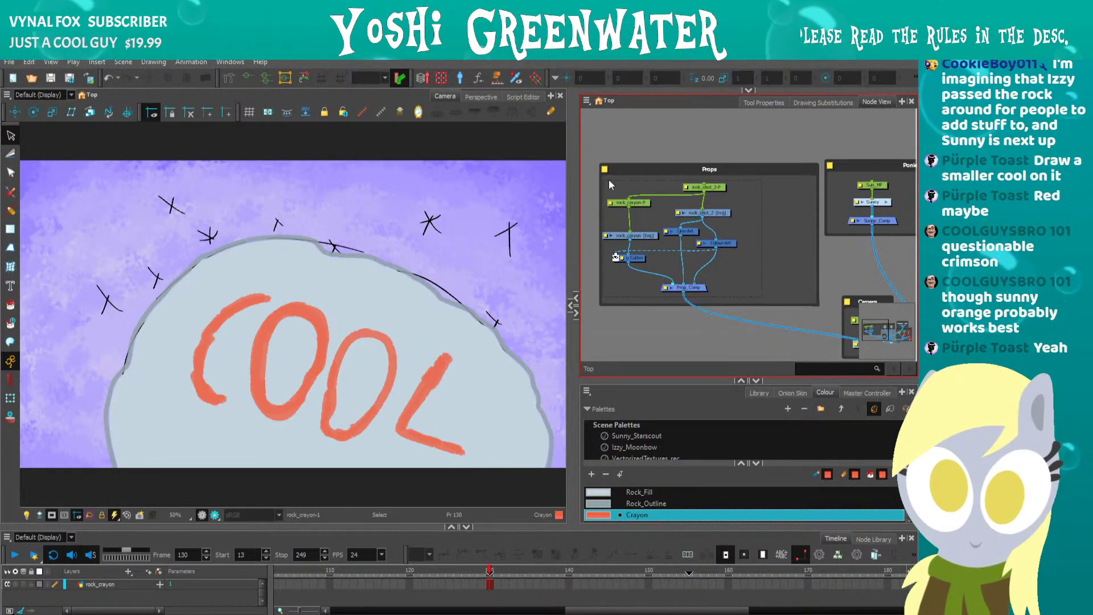
{"action": "left_click_drag", "start_coordinate": [609, 180], "coordinate": [706, 205]}
{"action": "left_click", "coordinate": [665, 224]}
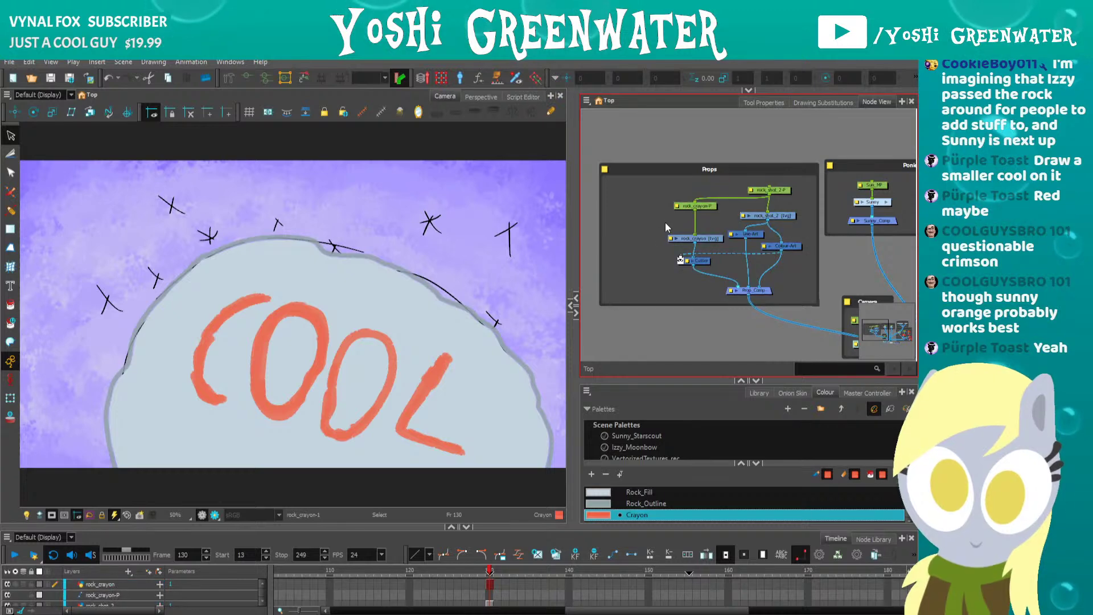
Add a drawing layer named rock_art, place it left of rock_crayon in the Props backdrop, and connect it to Prop_Comp.
{"action": "scroll", "coordinate": [665, 219], "scroll_direction": "up", "scroll_amount": 2}
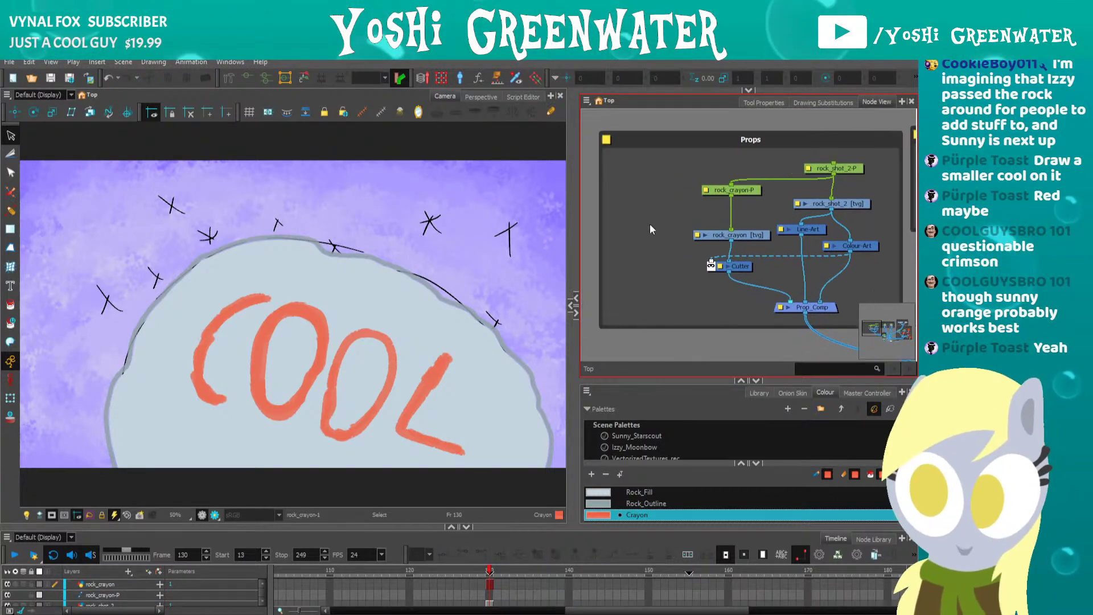
{"action": "key", "text": "ctrl+r"}
{"action": "type", "text": "o"}
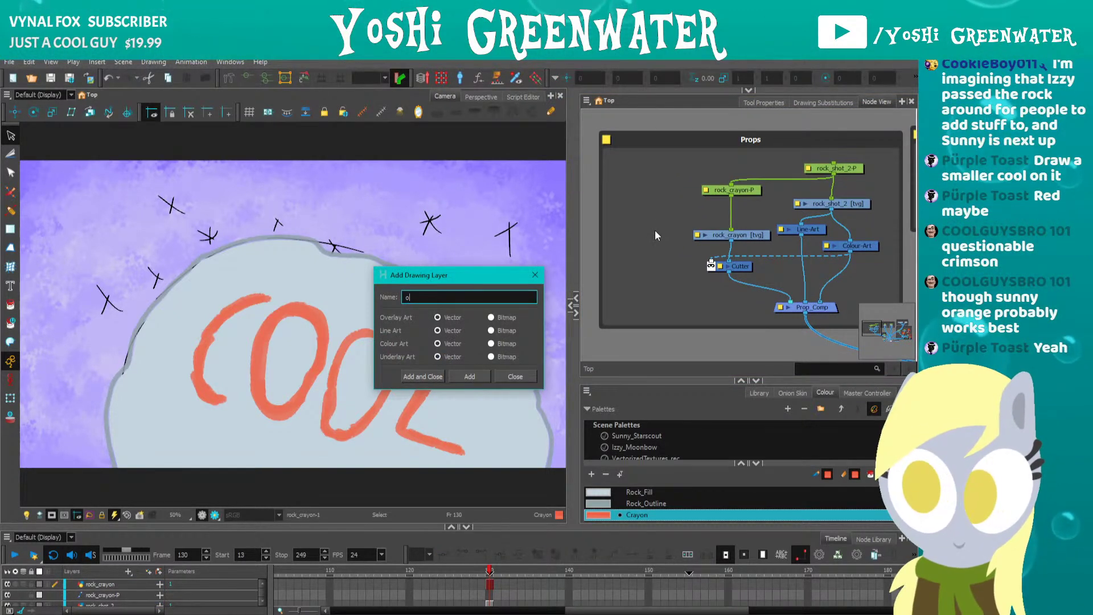
{"action": "key", "text": "BackSpace"}
{"action": "type", "text": "rock_art"}
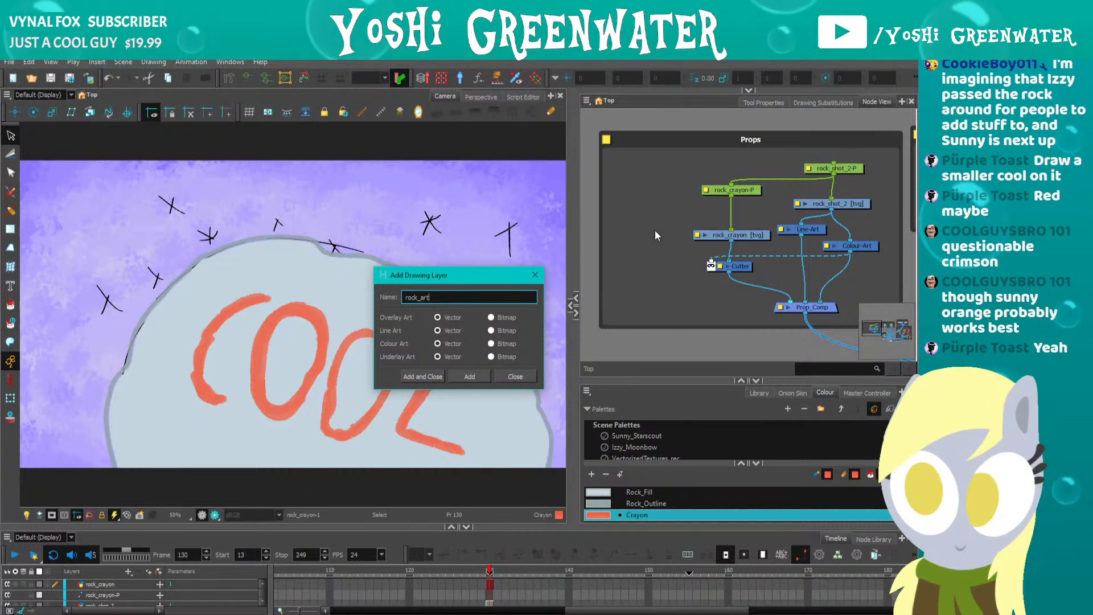
{"action": "key", "text": "Return"}
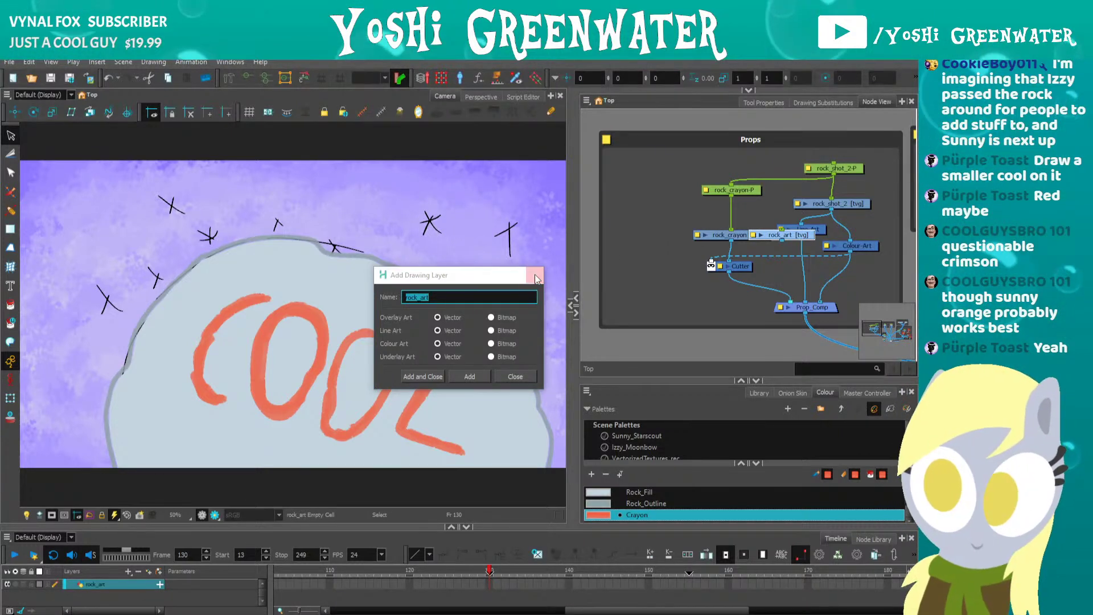
{"action": "left_click", "coordinate": [535, 278]}
{"action": "left_click_drag", "start_coordinate": [771, 234], "coordinate": [647, 244]}
{"action": "left_click_drag", "start_coordinate": [725, 285], "coordinate": [788, 303]}
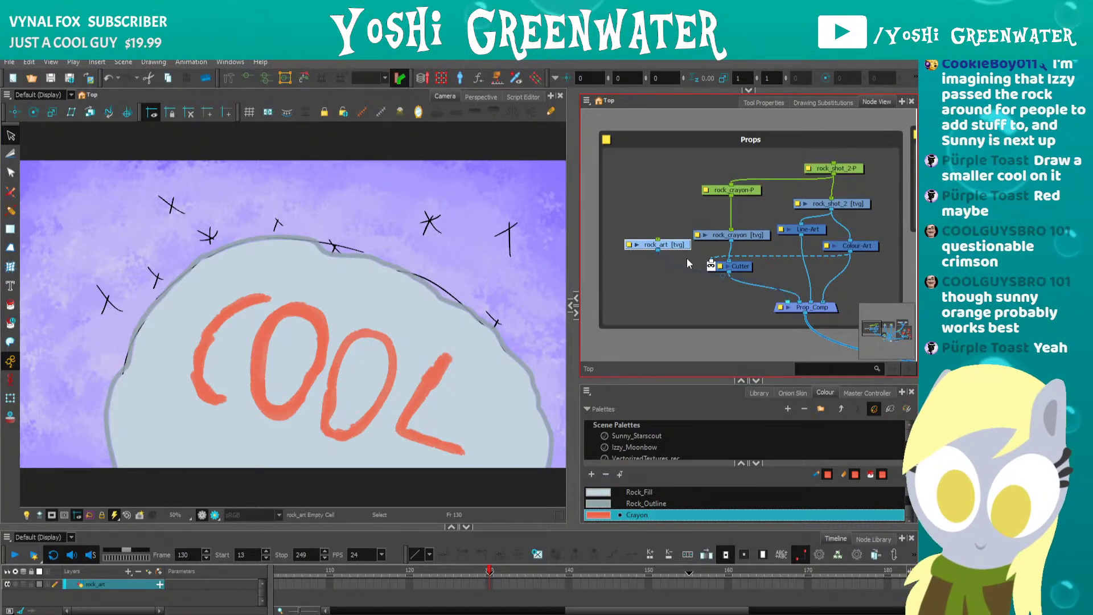
Give rock_art a parent peg connected under rock_shot_2-P, and space the rock pegs more evenly above their drawings.
{"action": "key", "text": "ctrl+p"}
{"action": "left_click_drag", "start_coordinate": [642, 205], "coordinate": [646, 213]}
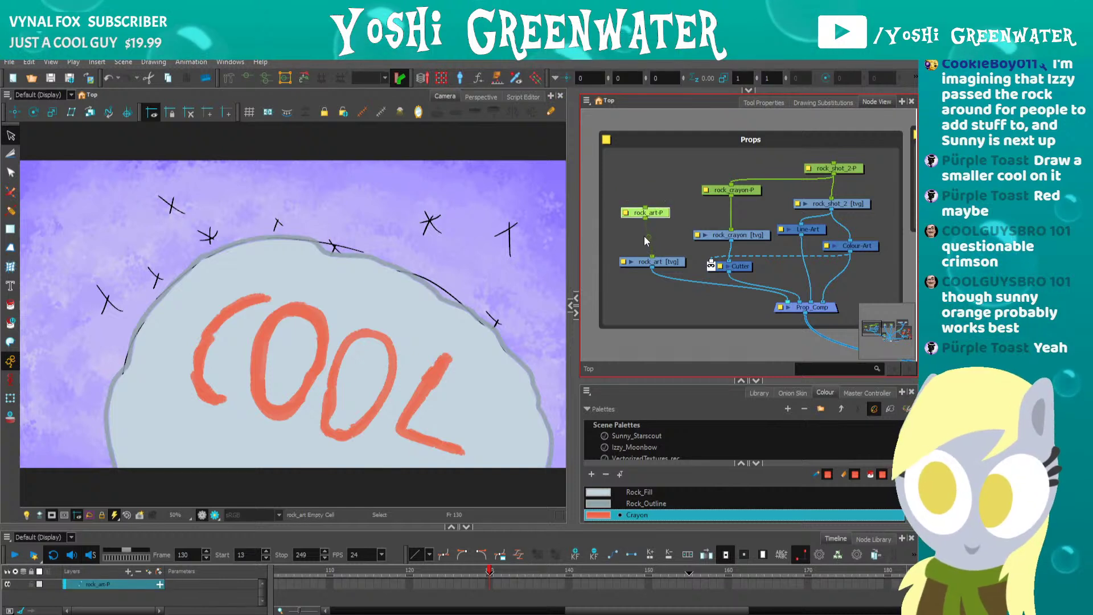
{"action": "left_click_drag", "start_coordinate": [815, 178], "coordinate": [823, 173]}
{"action": "left_click_drag", "start_coordinate": [820, 167], "coordinate": [824, 159]}
{"action": "left_click_drag", "start_coordinate": [750, 189], "coordinate": [747, 217]}
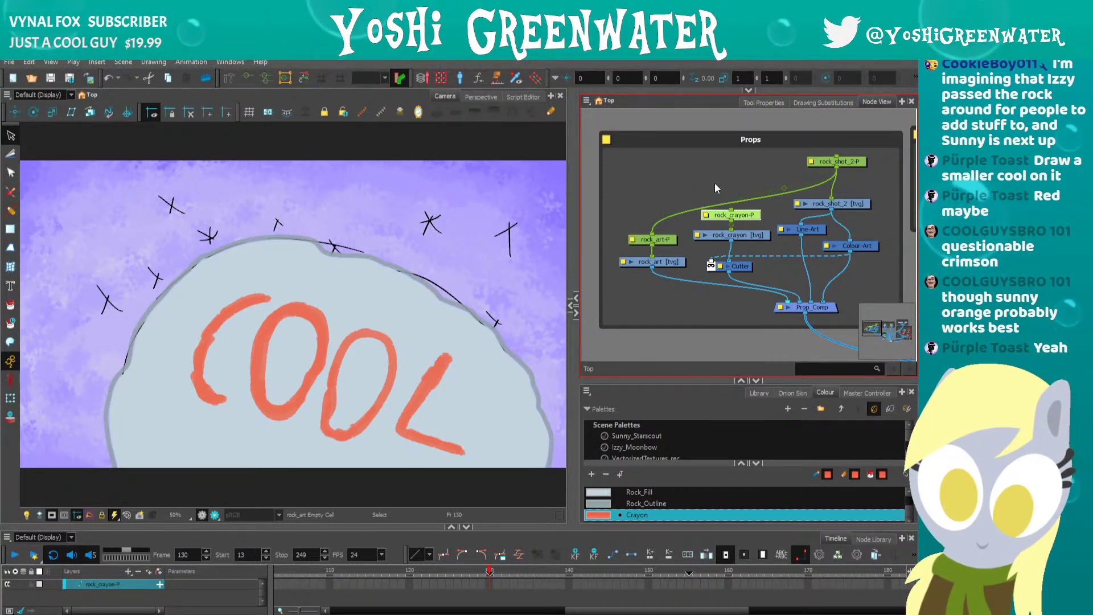
{"action": "left_click_drag", "start_coordinate": [715, 183], "coordinate": [657, 259]}
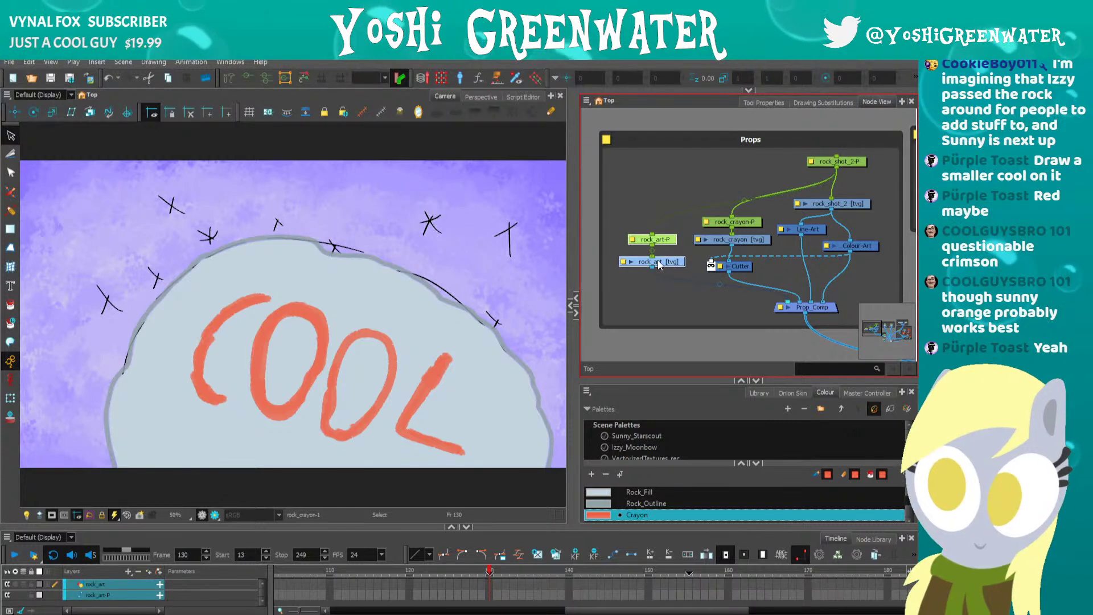
Place a second Cutter between rock_art and Prop_Comp, with Colour-Art as its matte, and move rock_art and its peg up.
{"action": "left_click", "coordinate": [644, 287]}
{"action": "left_click_drag", "start_coordinate": [743, 269], "coordinate": [662, 291]}
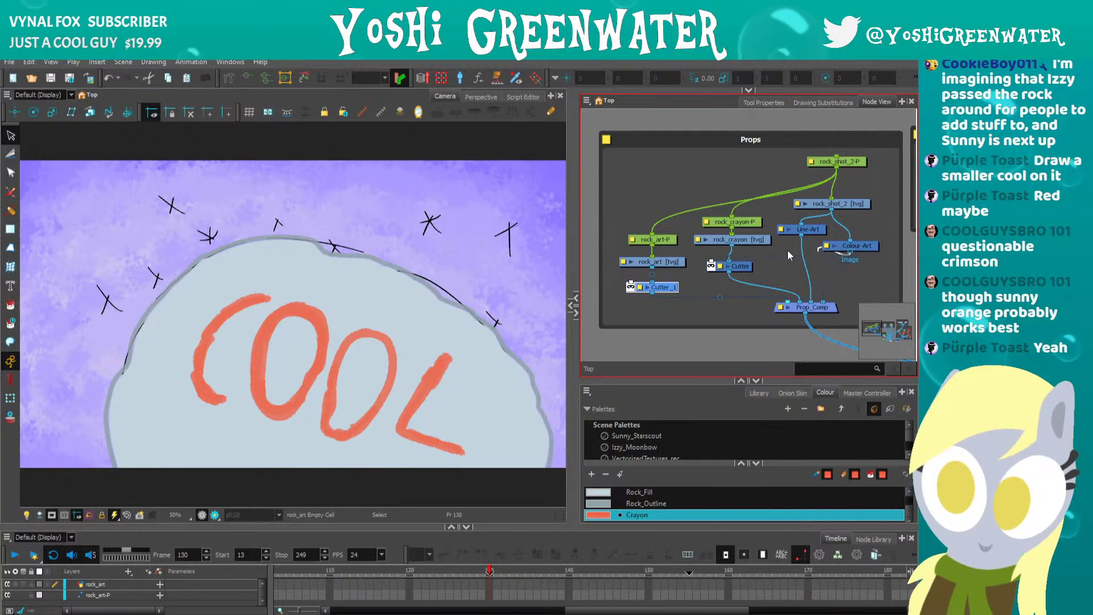
{"action": "left_click_drag", "start_coordinate": [788, 251], "coordinate": [651, 283]}
{"action": "left_click", "coordinate": [639, 238]}
{"action": "left_click", "coordinate": [643, 262], "text": "shift"}
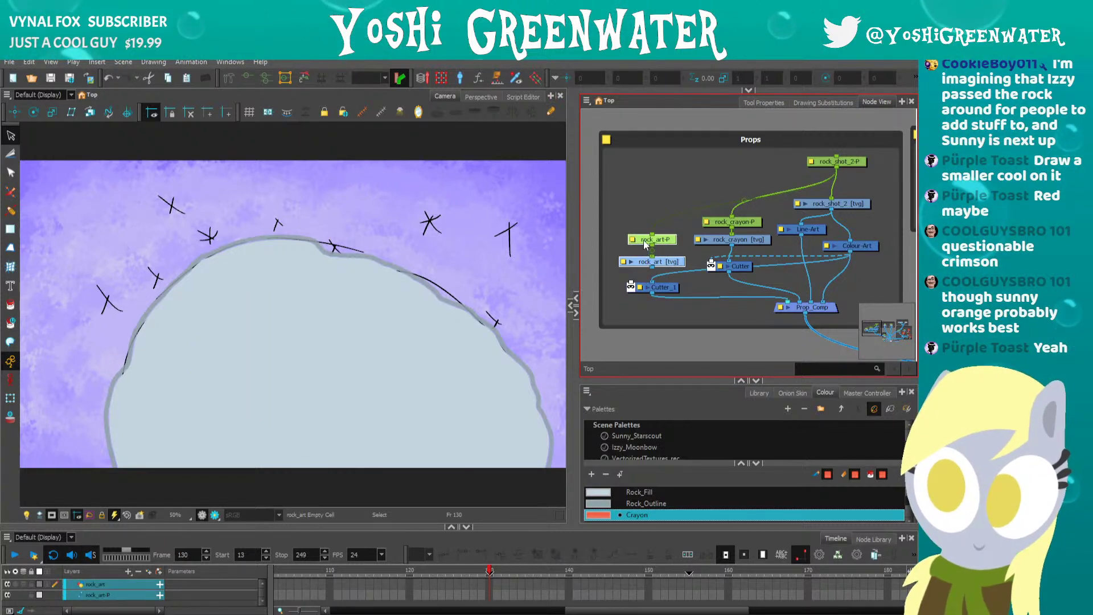
{"action": "left_click_drag", "start_coordinate": [645, 243], "coordinate": [645, 226]}
{"action": "left_click", "coordinate": [775, 231]}
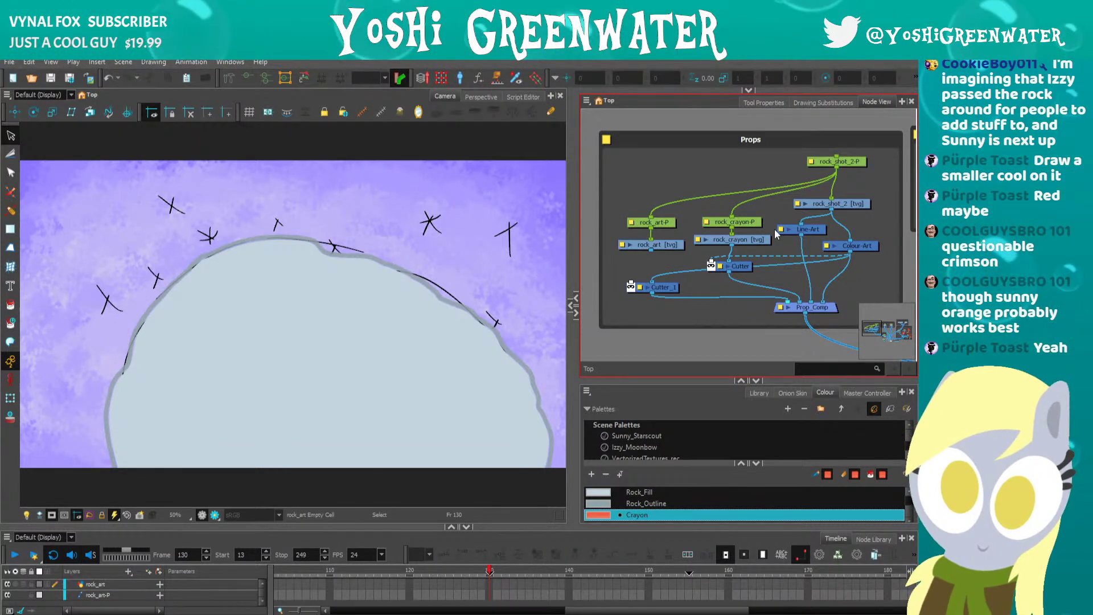
{"action": "left_click_drag", "start_coordinate": [651, 280], "coordinate": [848, 252]}
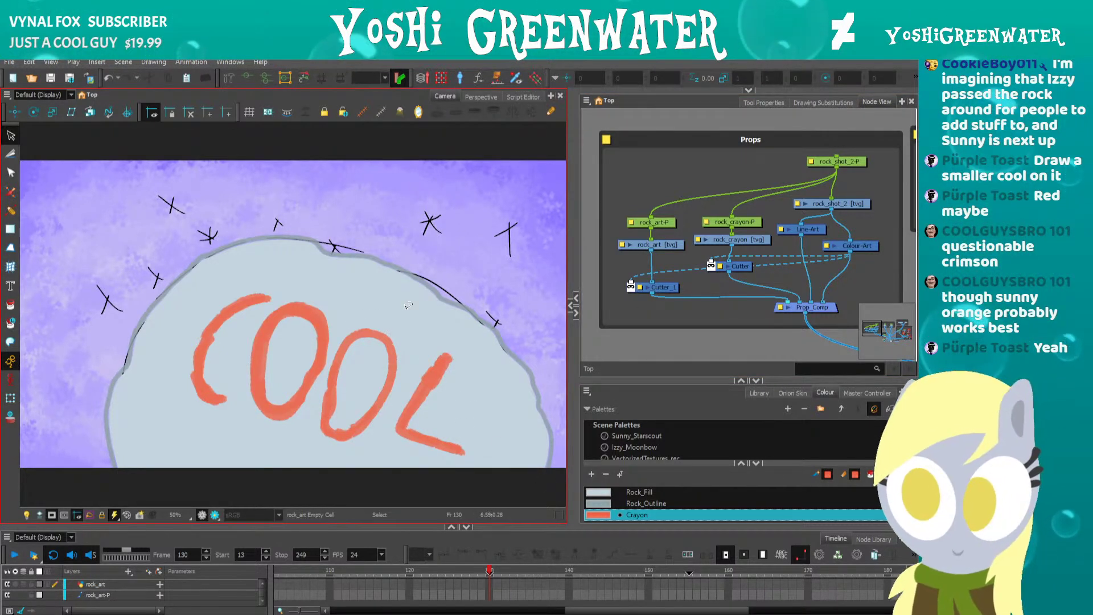
{"action": "key", "text": "alt+b"}
{"action": "left_click_drag", "start_coordinate": [410, 316], "coordinate": [415, 281]}
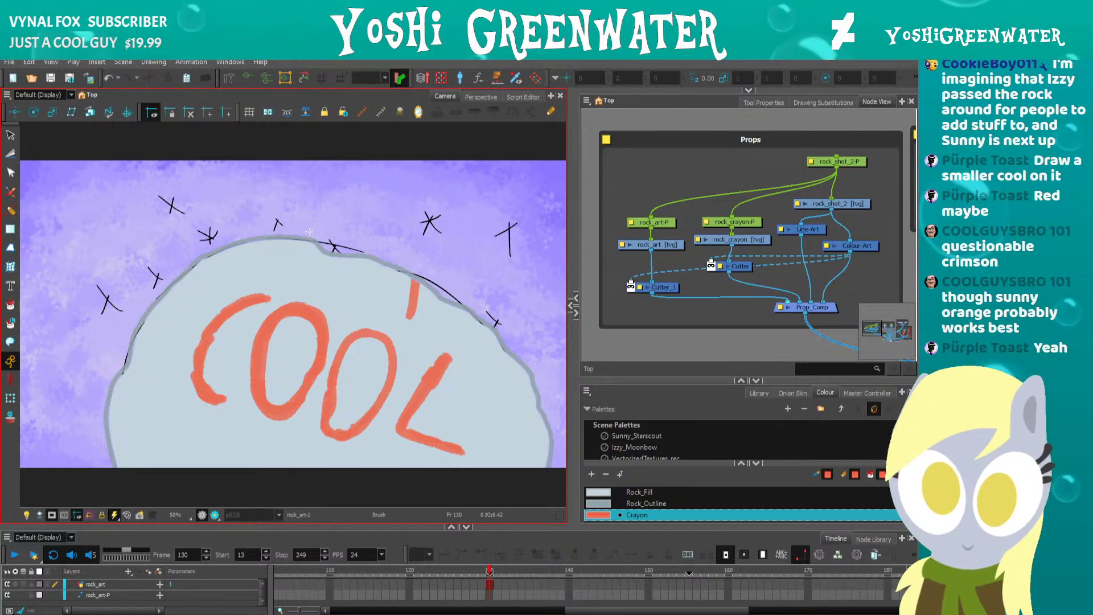
{"action": "key", "text": "ctrl+z"}
Enlarge the colour palette's display area and move Cutter_1 up closer to the rock_art drawing node.
{"action": "left_click_drag", "start_coordinate": [616, 379], "coordinate": [614, 336]}
{"action": "left_click_drag", "start_coordinate": [611, 270], "coordinate": [682, 241]}
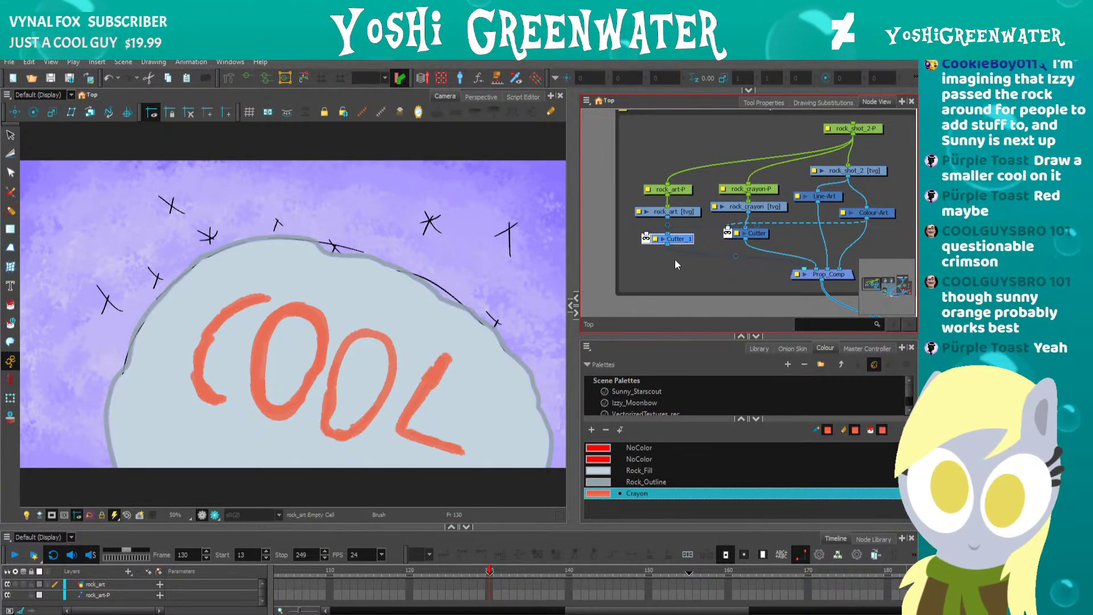
{"action": "left_click", "coordinate": [675, 265]}
Rename the Prop_Comp composite node as Rock_Comp.
{"action": "left_click_drag", "start_coordinate": [796, 278], "coordinate": [725, 269]}
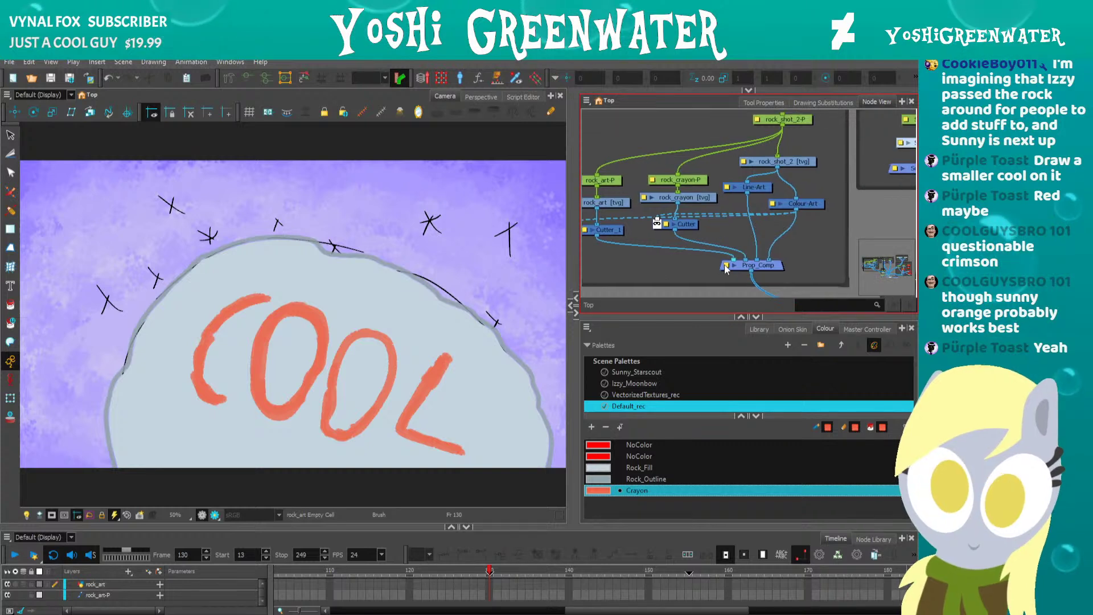
{"action": "left_click", "coordinate": [725, 265]}
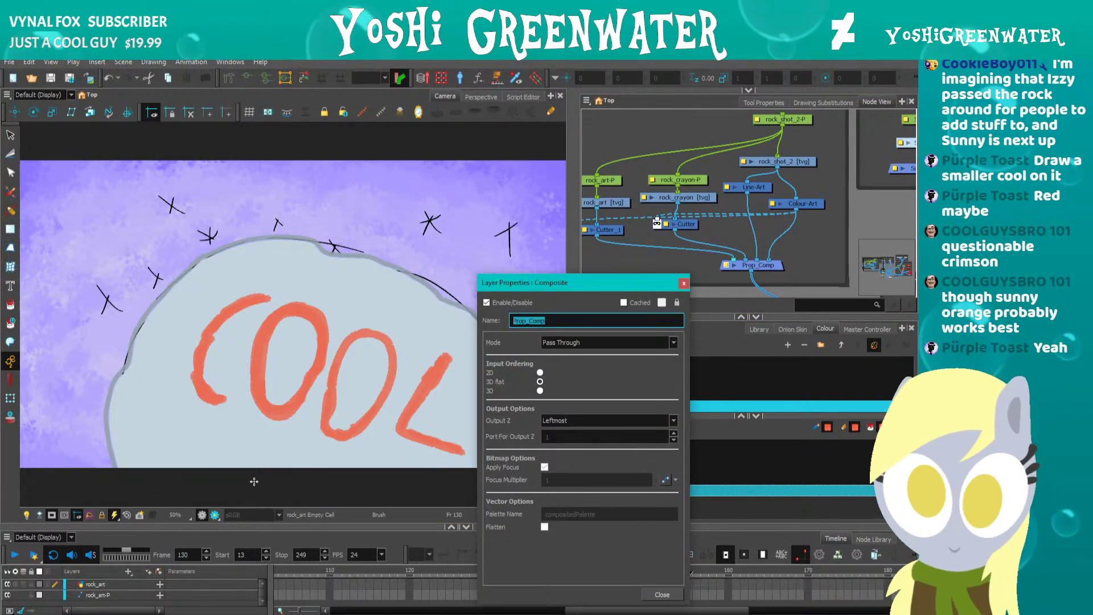
{"action": "type", "text": "Rock_Comp"}
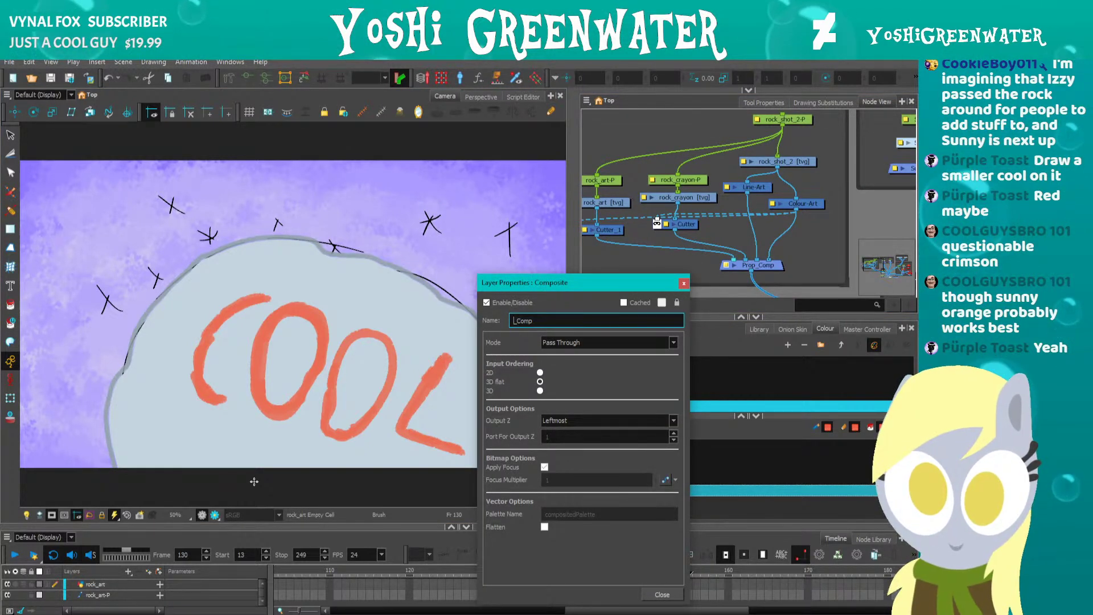
{"action": "left_click", "coordinate": [683, 283]}
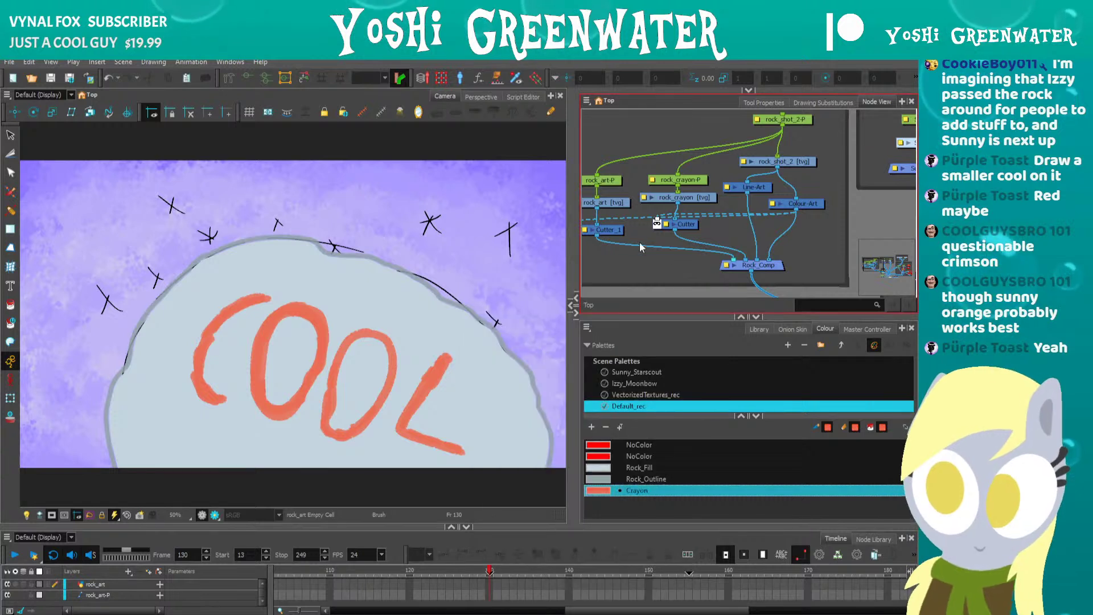
Add a new colour swatch based on Crayon and change it to a light orange.
{"action": "left_click_drag", "start_coordinate": [641, 274], "coordinate": [650, 334]}
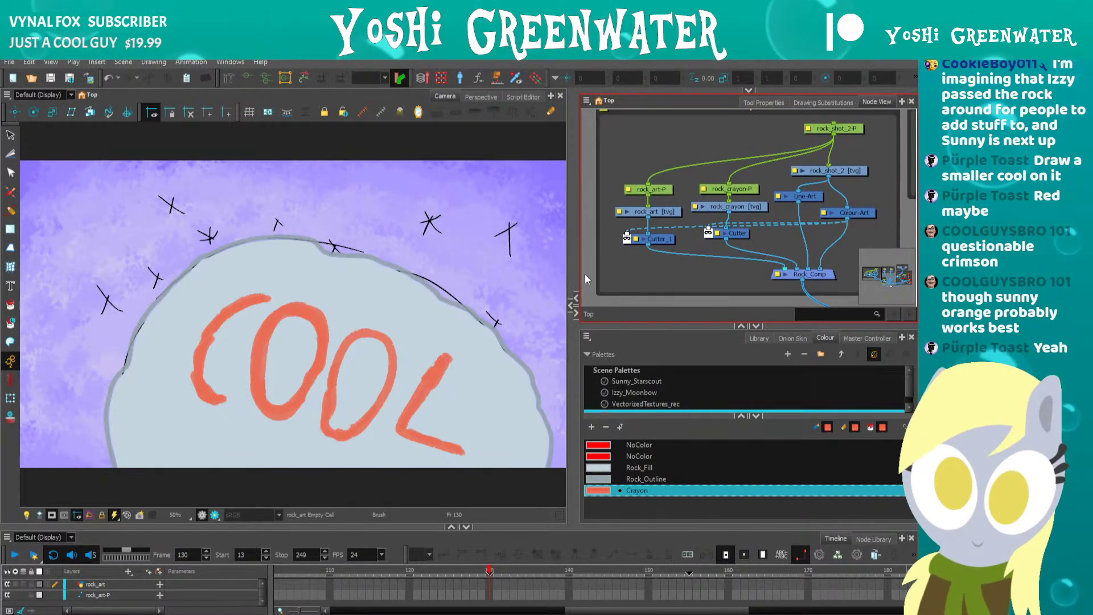
{"action": "left_click", "coordinate": [600, 490]}
{"action": "left_click", "coordinate": [591, 427]}
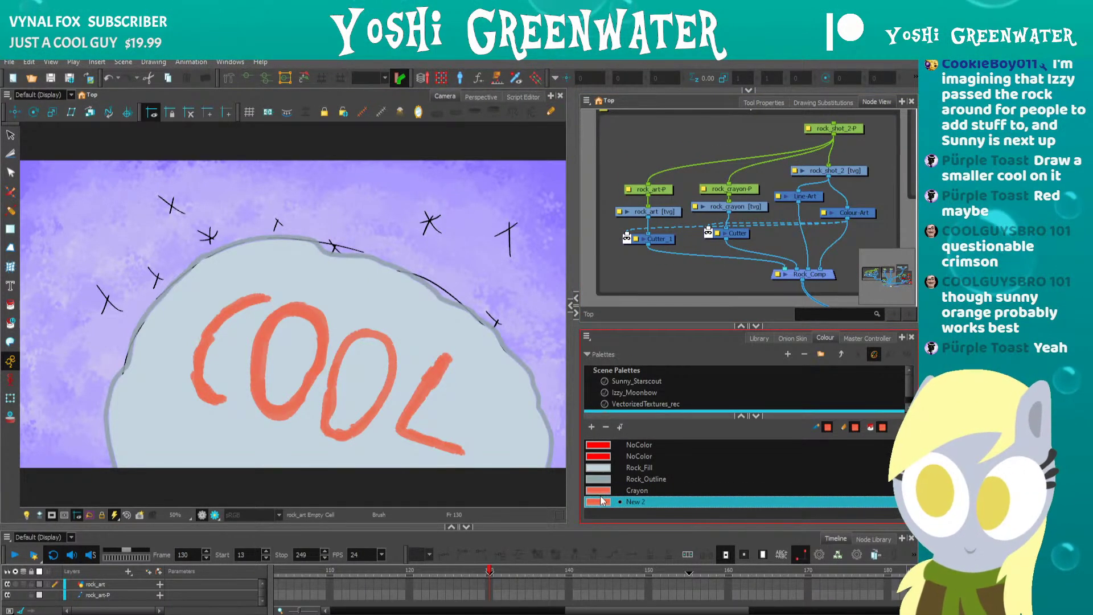
{"action": "double_click", "coordinate": [598, 501]}
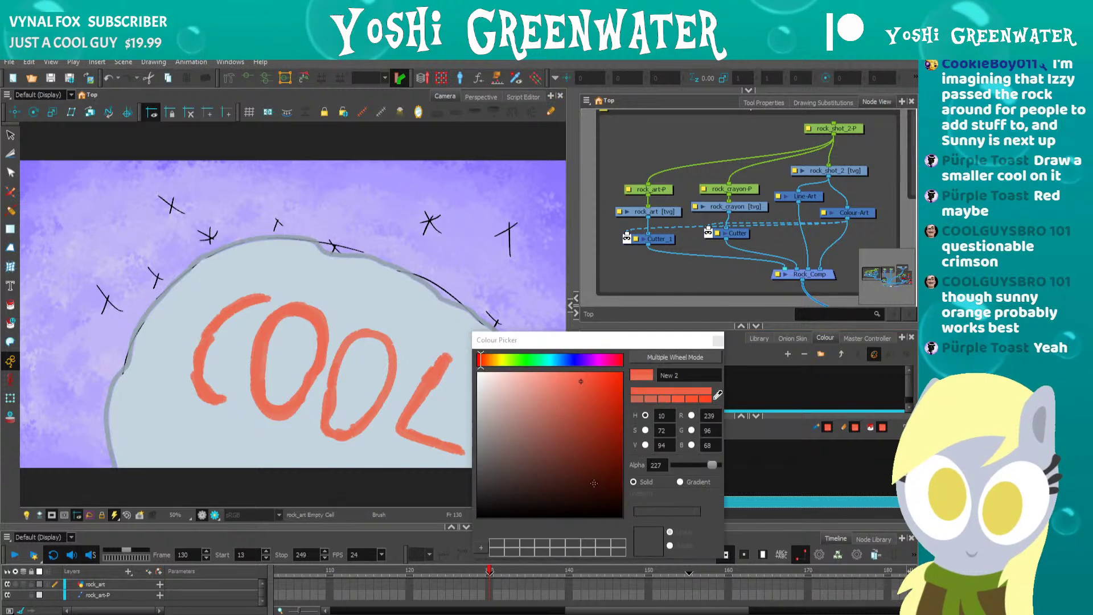
{"action": "left_click_drag", "start_coordinate": [497, 364], "coordinate": [502, 364]}
{"action": "left_click", "coordinate": [595, 381]}
{"action": "left_click", "coordinate": [732, 341]}
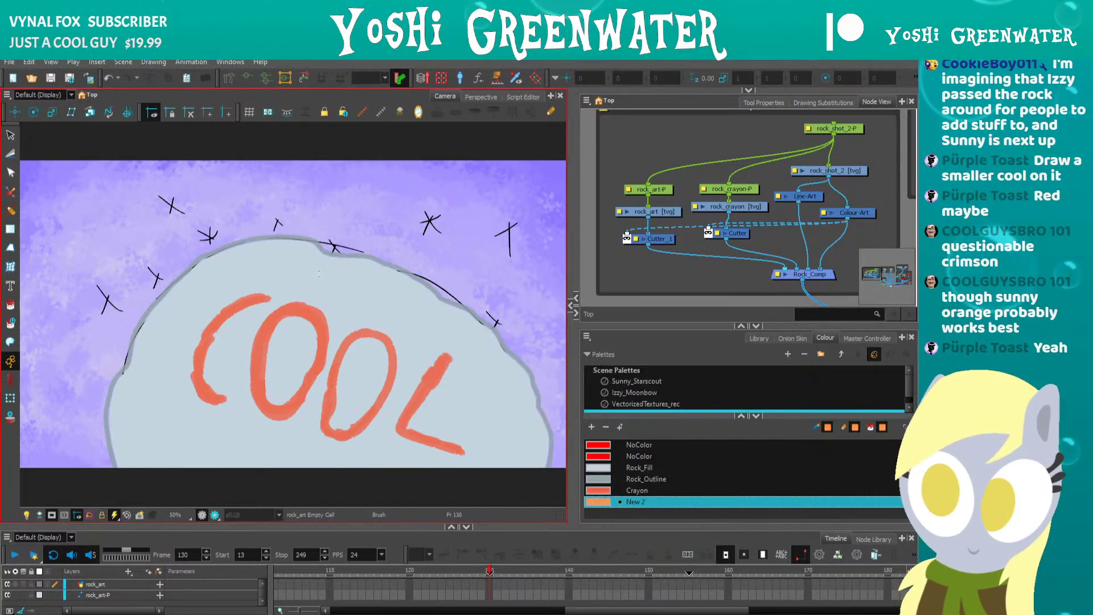
Set the brush's maximum size to 80 and write a small orange "Le" on the rock, above and left of the C.
{"action": "scroll", "coordinate": [177, 293], "scroll_direction": "up", "scroll_amount": 3}
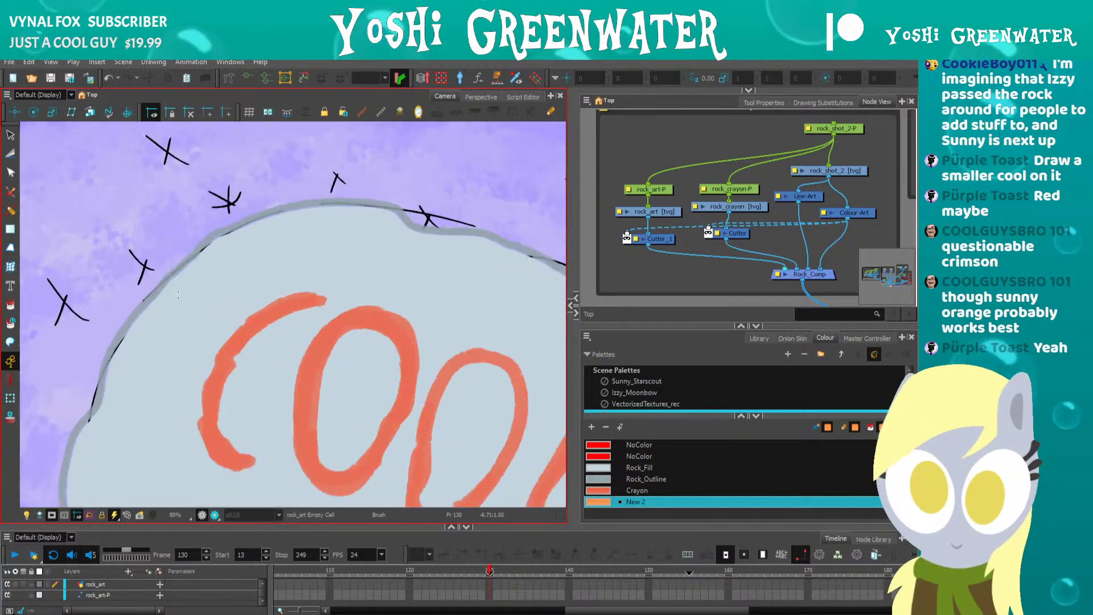
{"action": "scroll", "coordinate": [177, 293], "scroll_direction": "down", "scroll_amount": 1}
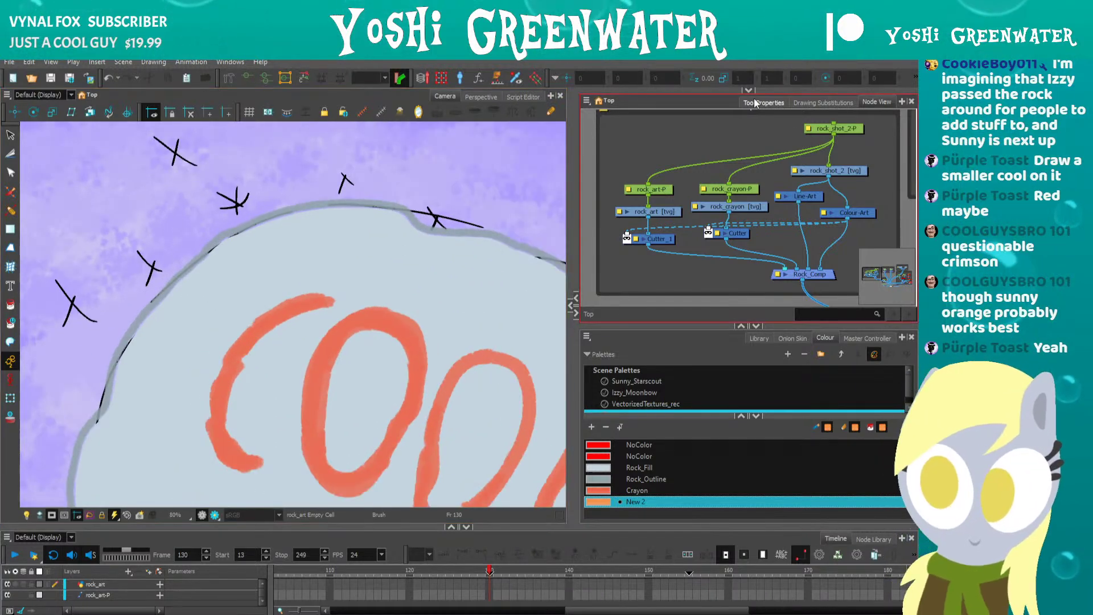
{"action": "left_click", "coordinate": [755, 103]}
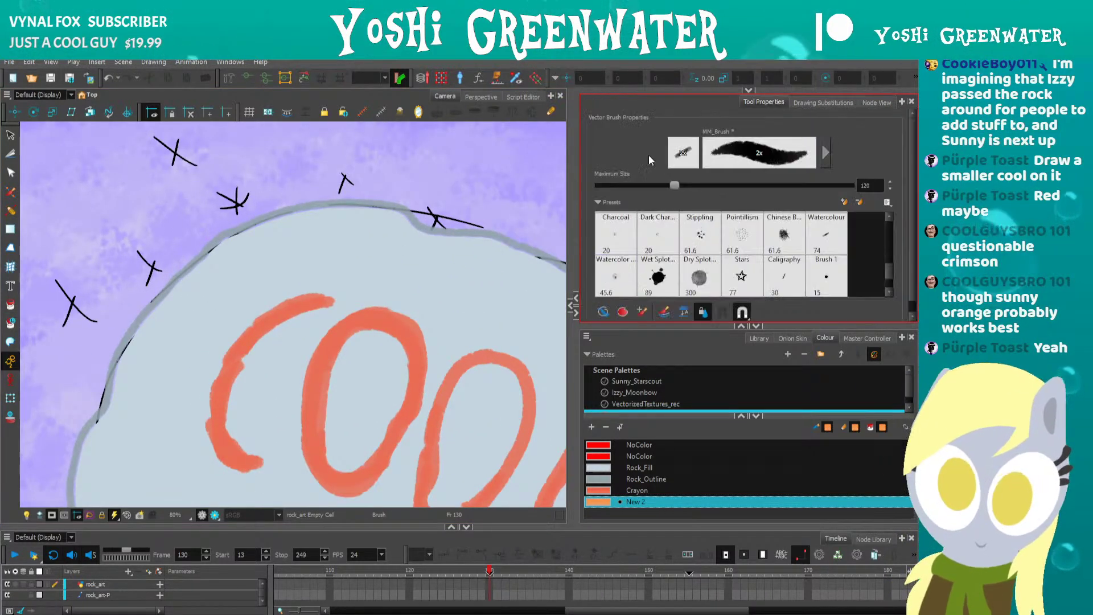
{"action": "type", "text": "80"}
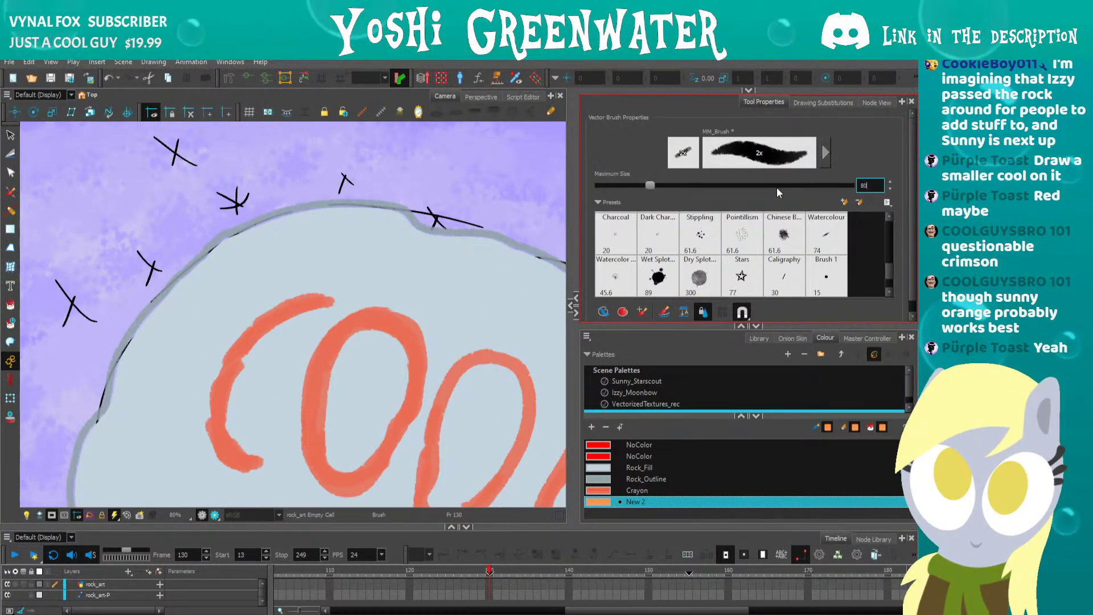
{"action": "key", "text": "Return"}
{"action": "left_click_drag", "start_coordinate": [216, 289], "coordinate": [282, 266]}
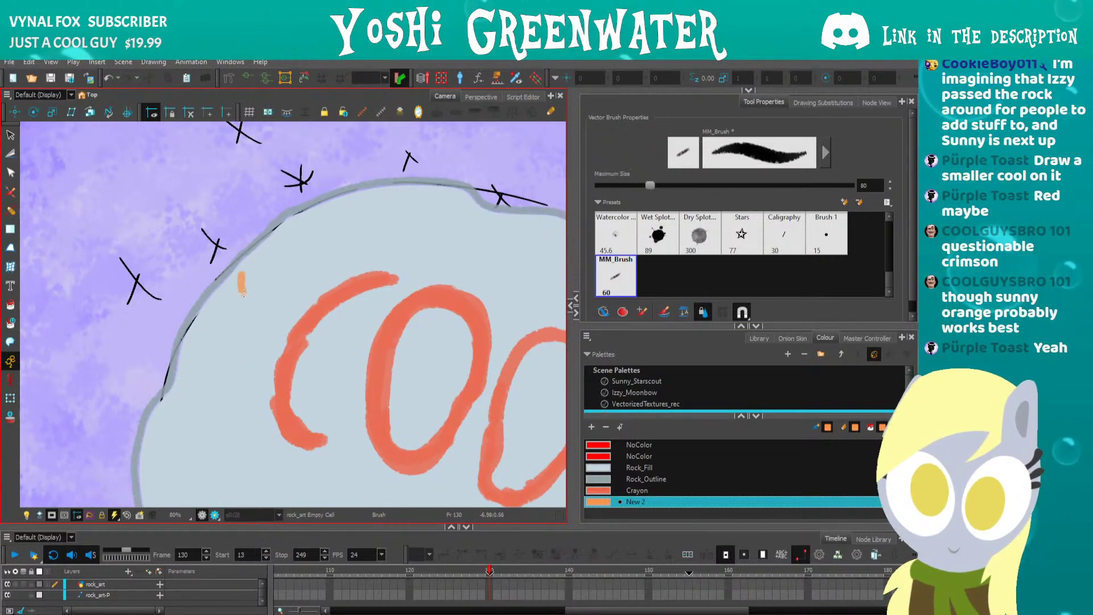
{"action": "left_click_drag", "start_coordinate": [267, 283], "coordinate": [286, 284]}
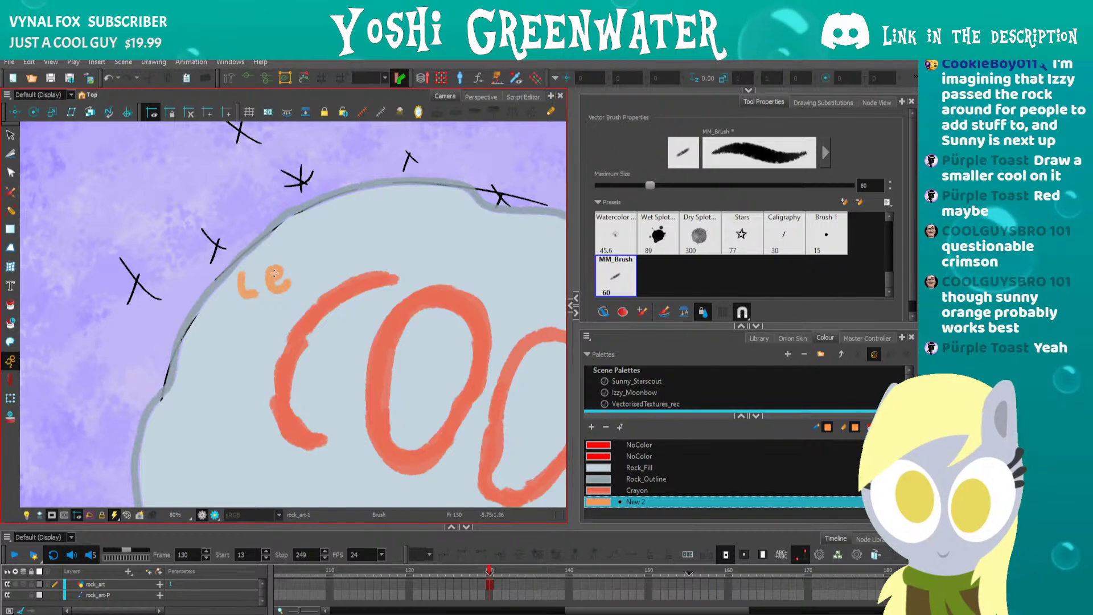
Touch up the small orange letter e with the Eraser.
{"action": "key", "text": "alt+e"}
{"action": "scroll", "coordinate": [256, 272], "scroll_direction": "up", "scroll_amount": 3}
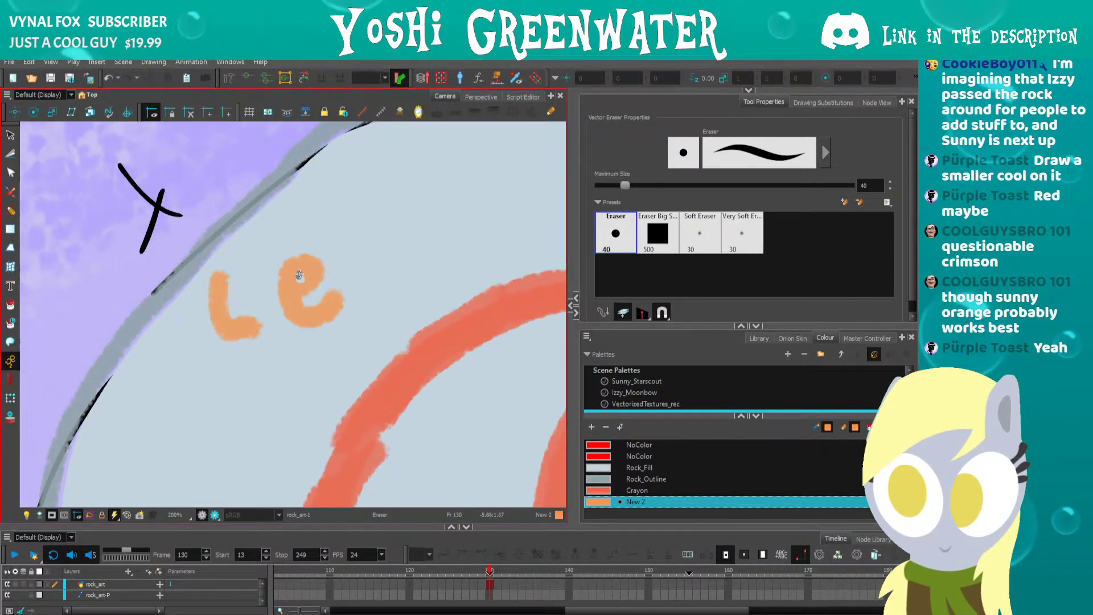
{"action": "scroll", "coordinate": [234, 240], "scroll_direction": "down", "scroll_amount": 1}
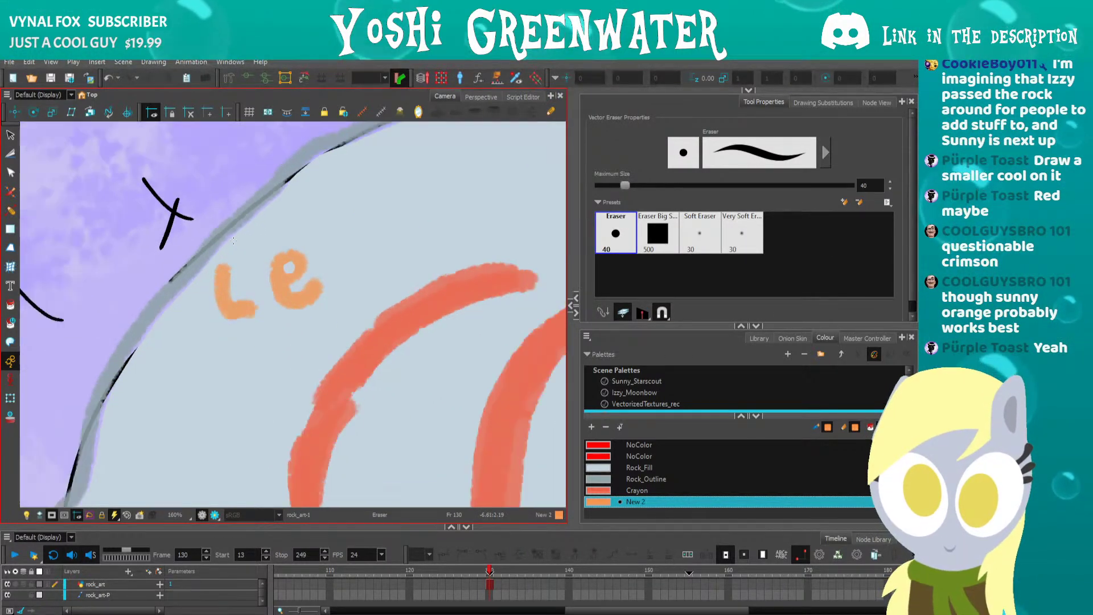
{"action": "scroll", "coordinate": [222, 252], "scroll_direction": "down", "scroll_amount": 5}
{"action": "key", "text": "alt+s"}
{"action": "mouse_move", "coordinate": [210, 254]}
{"action": "left_mouse_down"}
{"action": "mouse_move", "coordinate": [197, 276]}
{"action": "mouse_move", "coordinate": [210, 288]}
{"action": "left_mouse_up"}
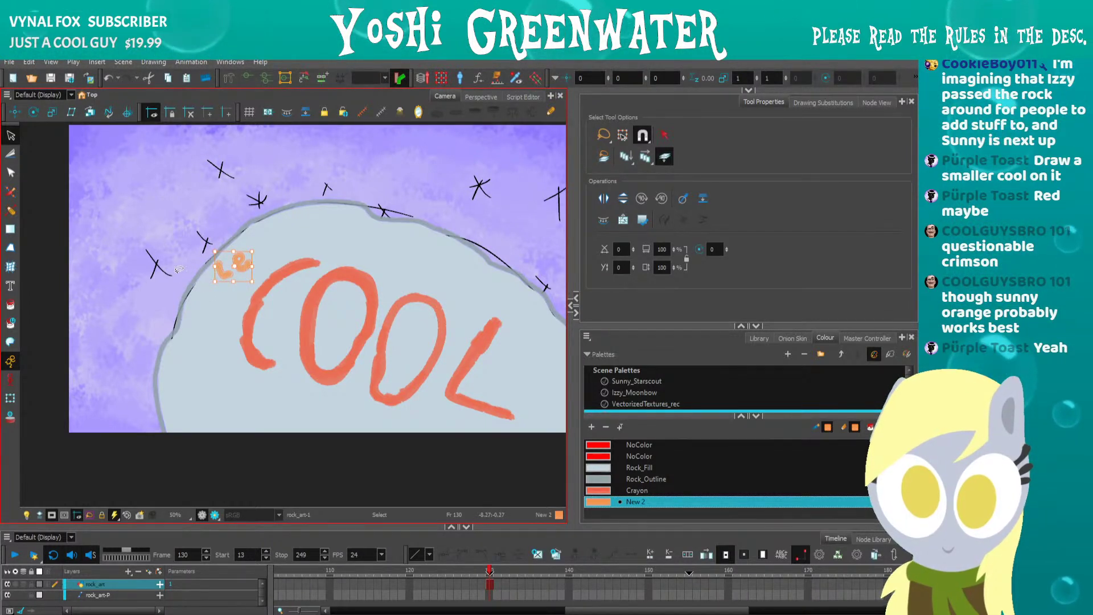
{"action": "left_click", "coordinate": [193, 277]}
{"action": "left_click_drag", "start_coordinate": [191, 242], "coordinate": [175, 249]}
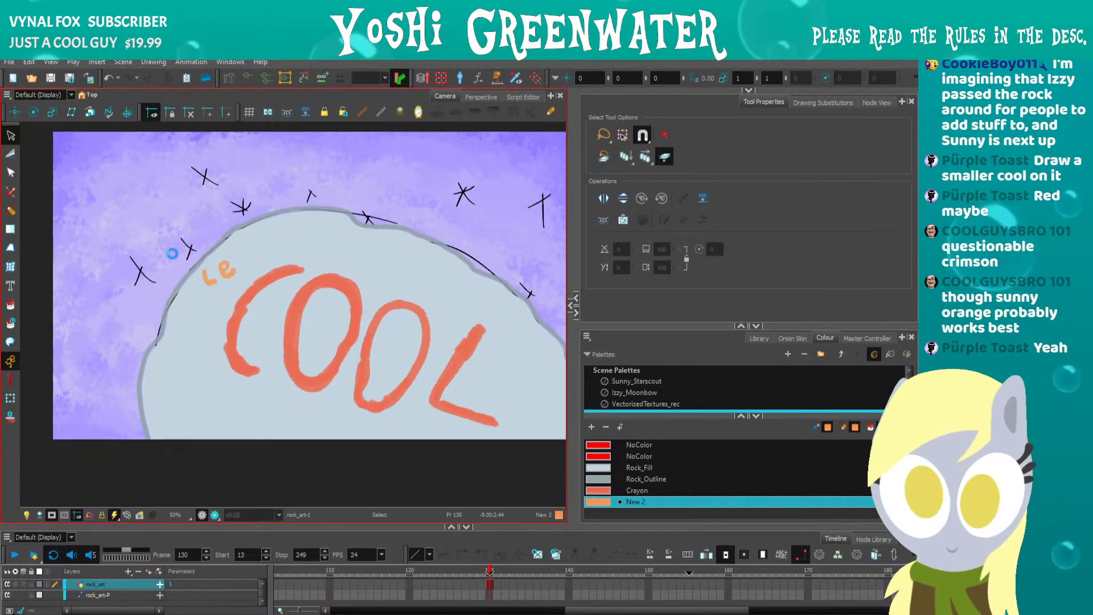
{"action": "left_click_drag", "start_coordinate": [241, 313], "coordinate": [207, 342]}
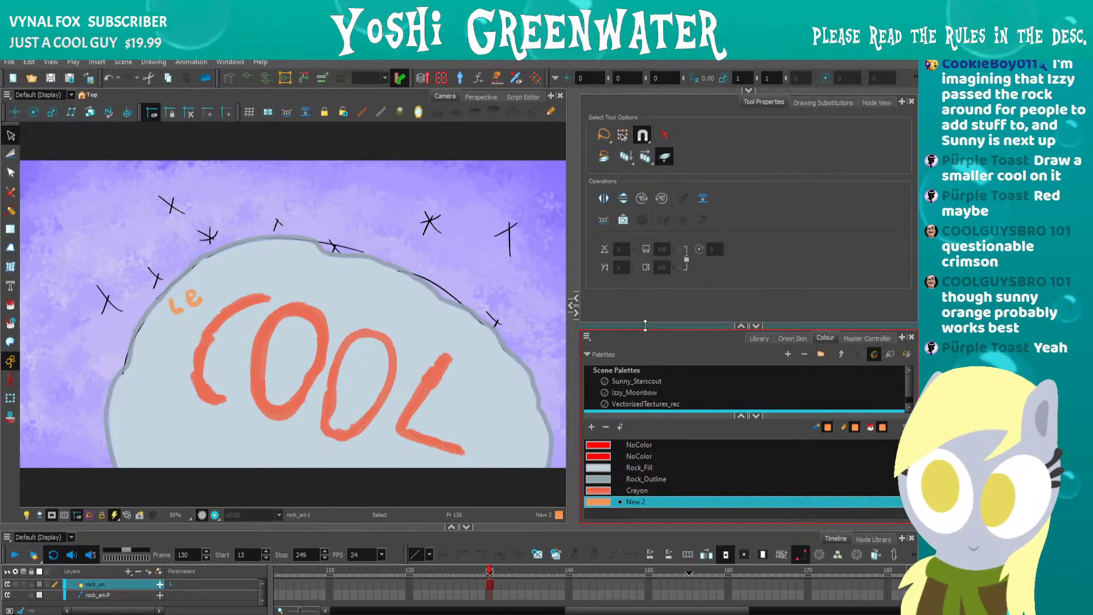
Move Rock_Comp slightly down in the Props network and lower the Cutter node level with Cutter_1.
{"action": "left_click", "coordinate": [876, 102]}
{"action": "left_click_drag", "start_coordinate": [677, 231], "coordinate": [629, 228]}
{"action": "left_click", "coordinate": [670, 255]}
{"action": "left_click_drag", "start_coordinate": [767, 240], "coordinate": [766, 254]}
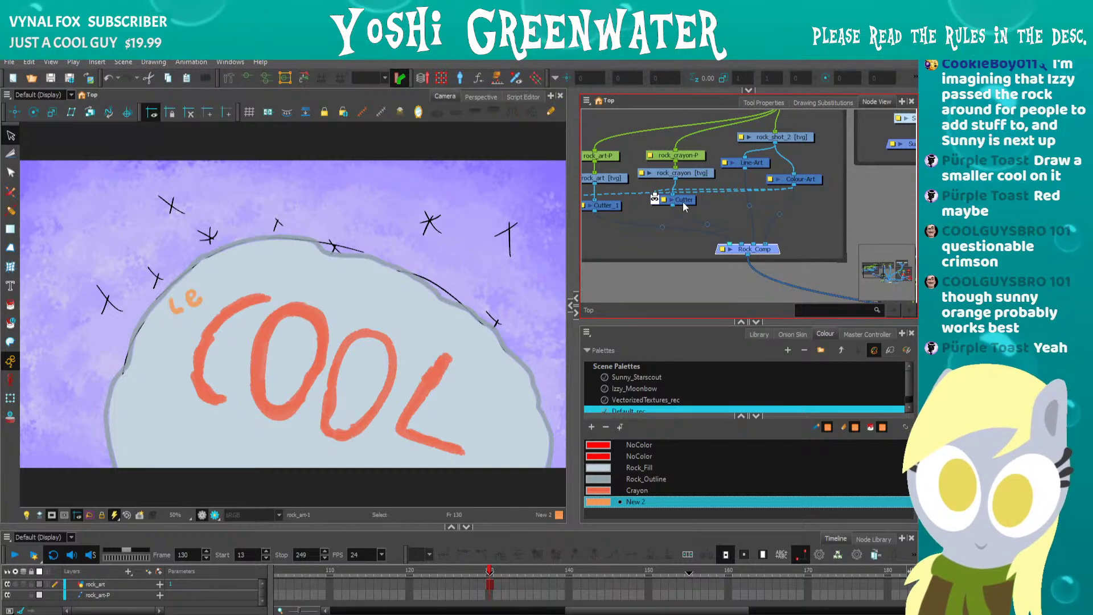
{"action": "left_click_drag", "start_coordinate": [682, 202], "coordinate": [686, 208]}
{"action": "left_click", "coordinate": [634, 237]}
{"action": "left_click_drag", "start_coordinate": [608, 226], "coordinate": [631, 233]}
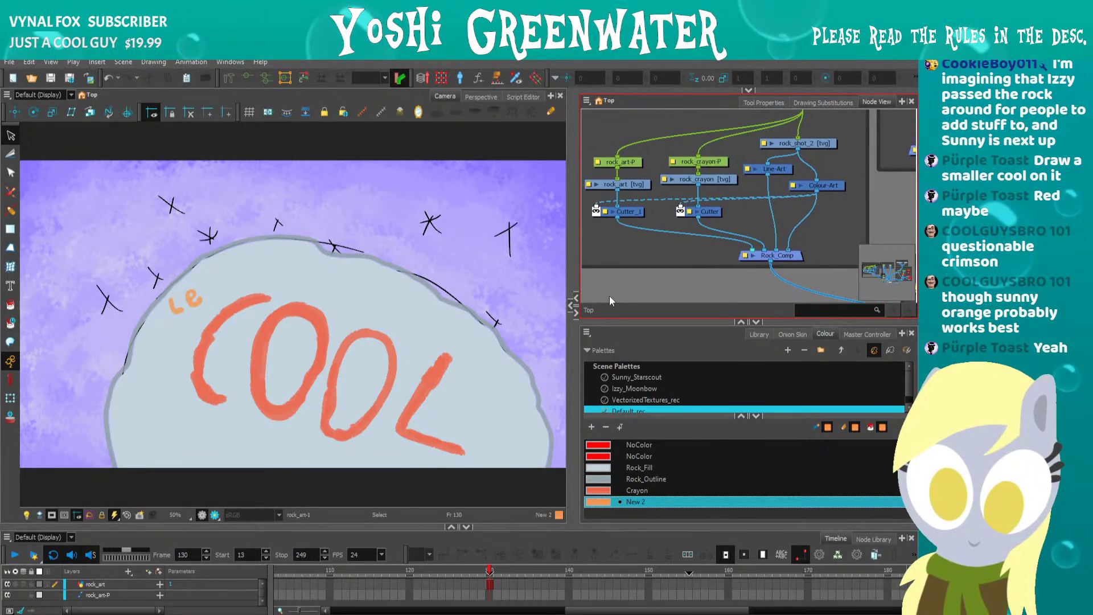
Widen the Node View, shift the Props backdrop slightly and group all the rock nodes inside it.
{"action": "left_click_drag", "start_coordinate": [573, 251], "coordinate": [545, 251]}
{"action": "scroll", "coordinate": [666, 142], "scroll_direction": "down", "scroll_amount": 3}
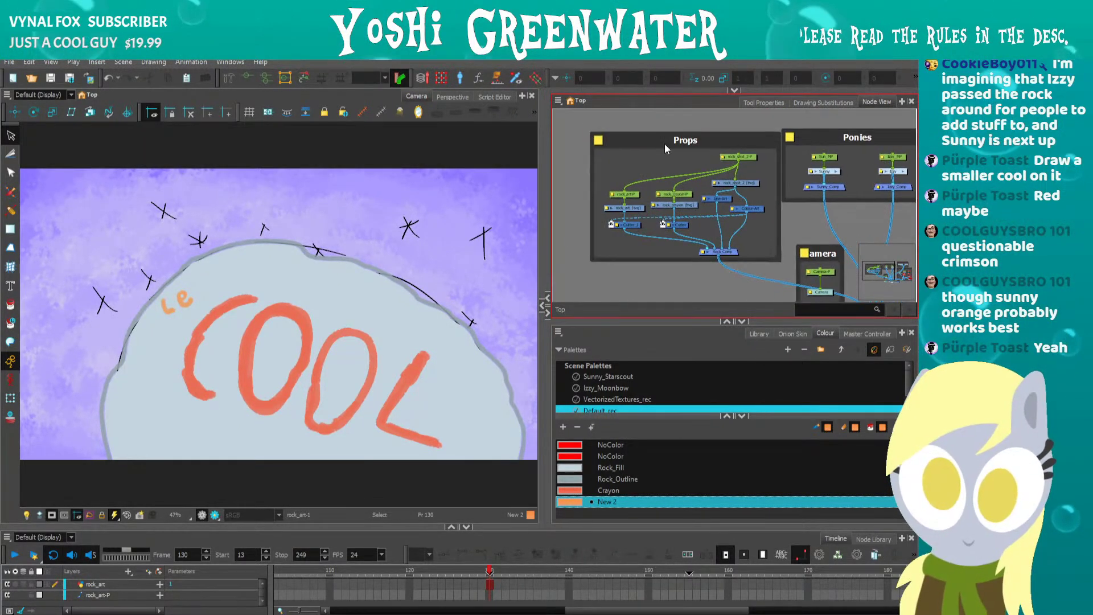
{"action": "left_click_drag", "start_coordinate": [662, 135], "coordinate": [651, 134]}
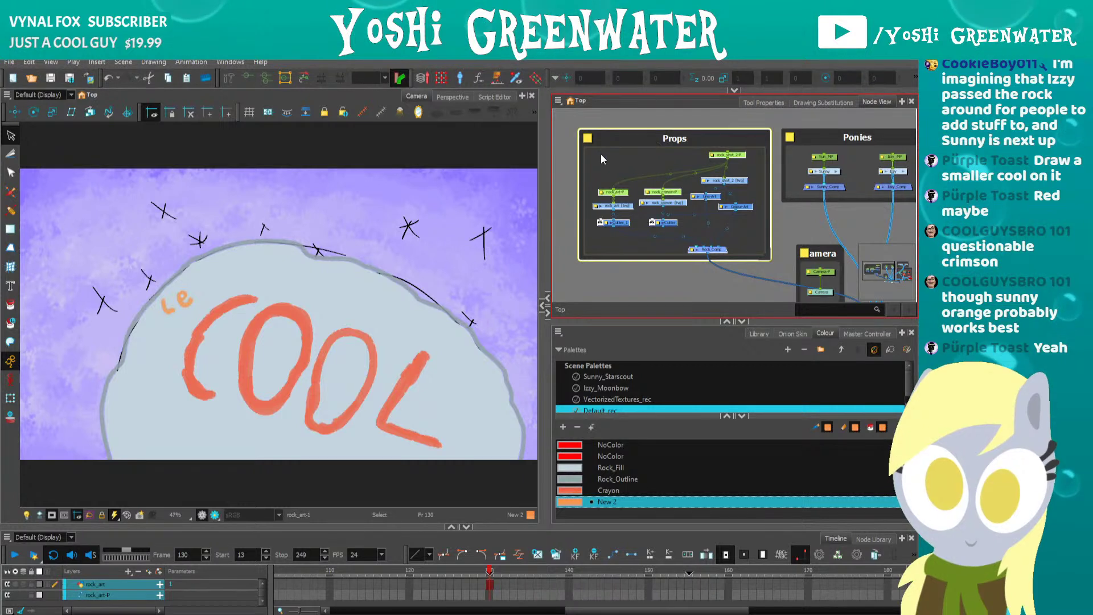
{"action": "left_click_drag", "start_coordinate": [580, 116], "coordinate": [760, 275]}
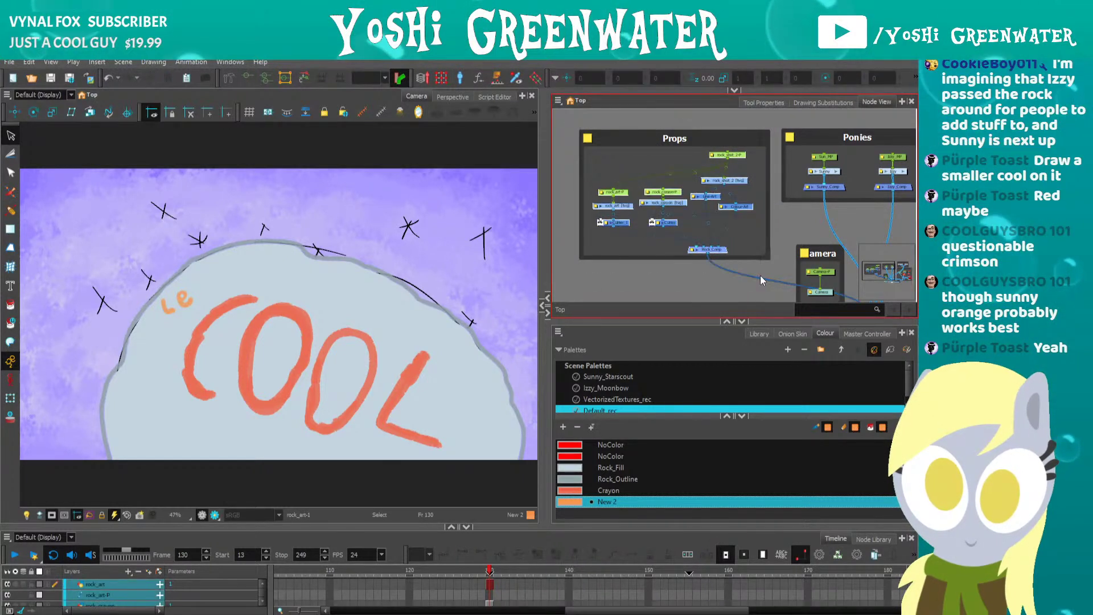
{"action": "key", "text": "ctrl+g"}
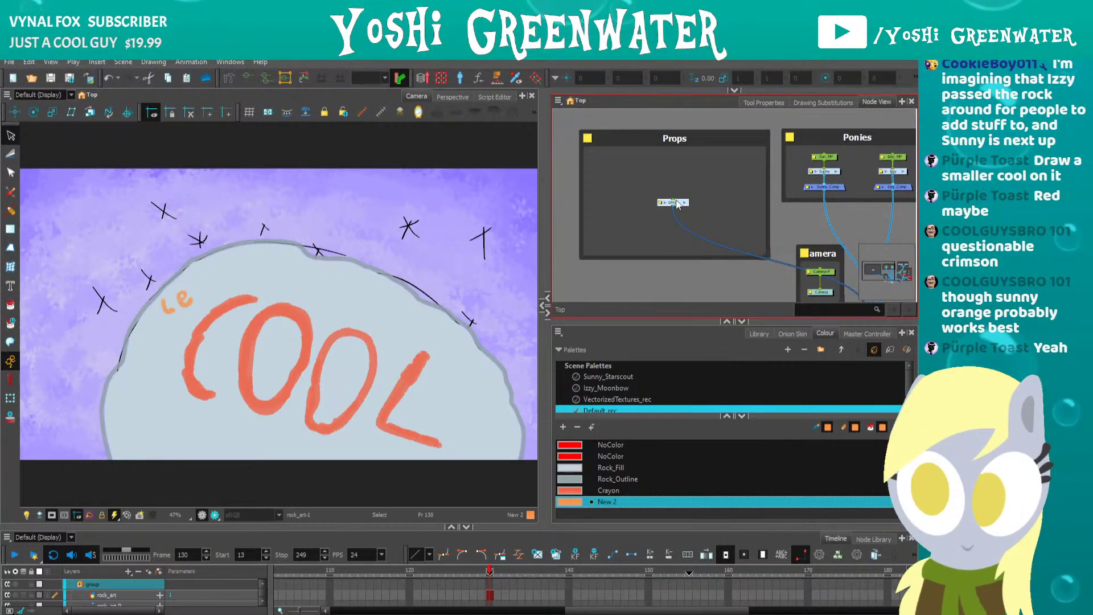
Add a composite node beneath the new group in Props and rename the group Rock_Group.
{"action": "left_click", "coordinate": [698, 238]}
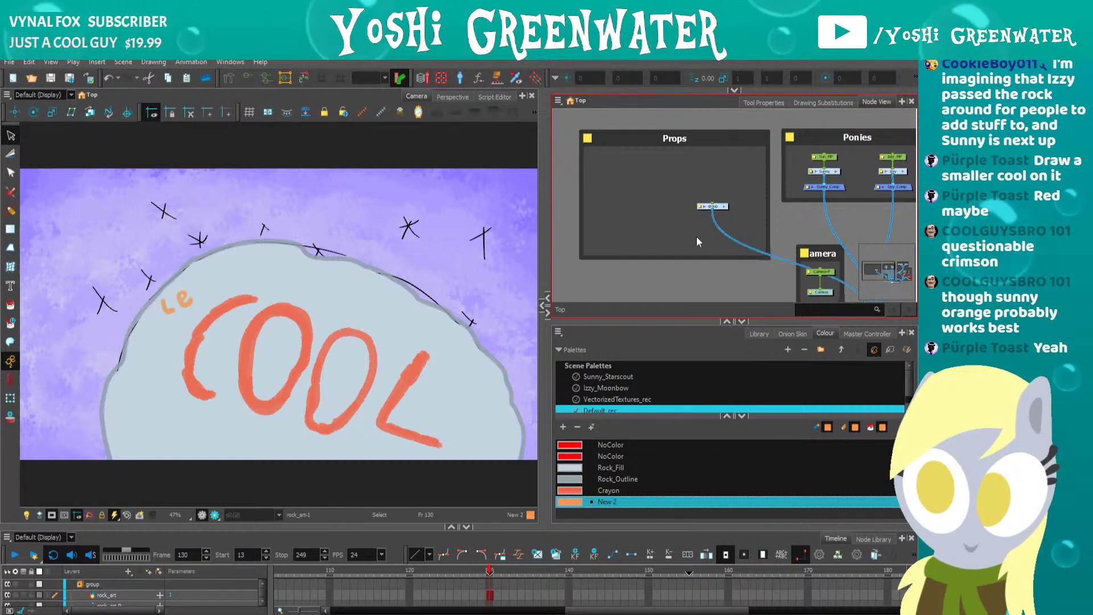
{"action": "key", "text": "ctrl+h"}
{"action": "mouse_move", "coordinate": [725, 235]}
{"action": "left_mouse_down"}
{"action": "mouse_move", "coordinate": [738, 230]}
{"action": "mouse_move", "coordinate": [724, 230]}
{"action": "left_mouse_up"}
{"action": "scroll", "coordinate": [726, 210], "scroll_direction": "up", "scroll_amount": 3}
{"action": "double_click", "coordinate": [678, 205]}
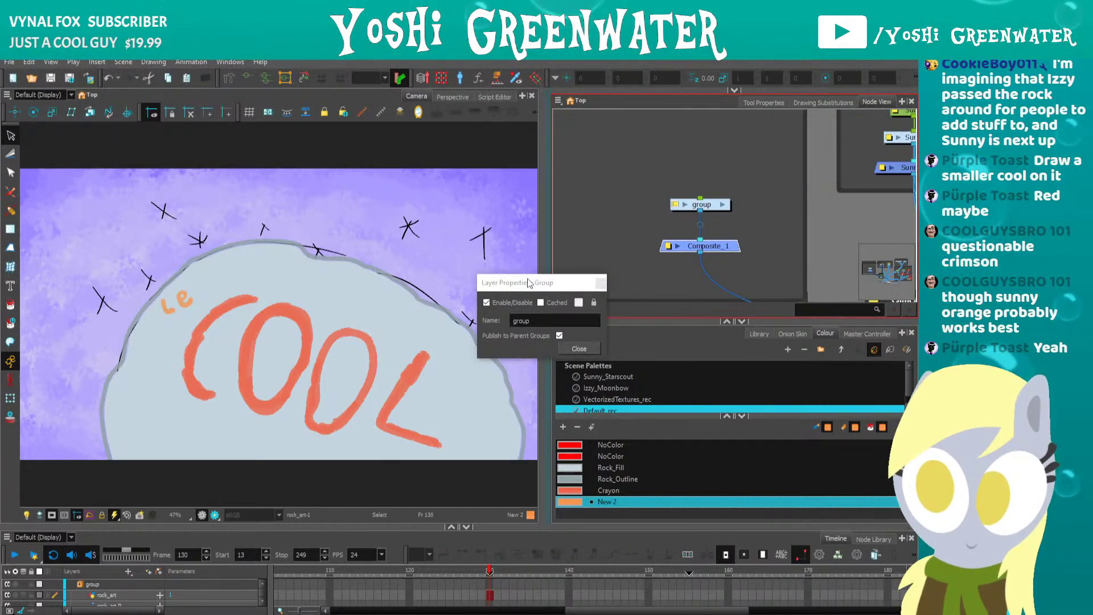
{"action": "type", "text": "Rock_Group"}
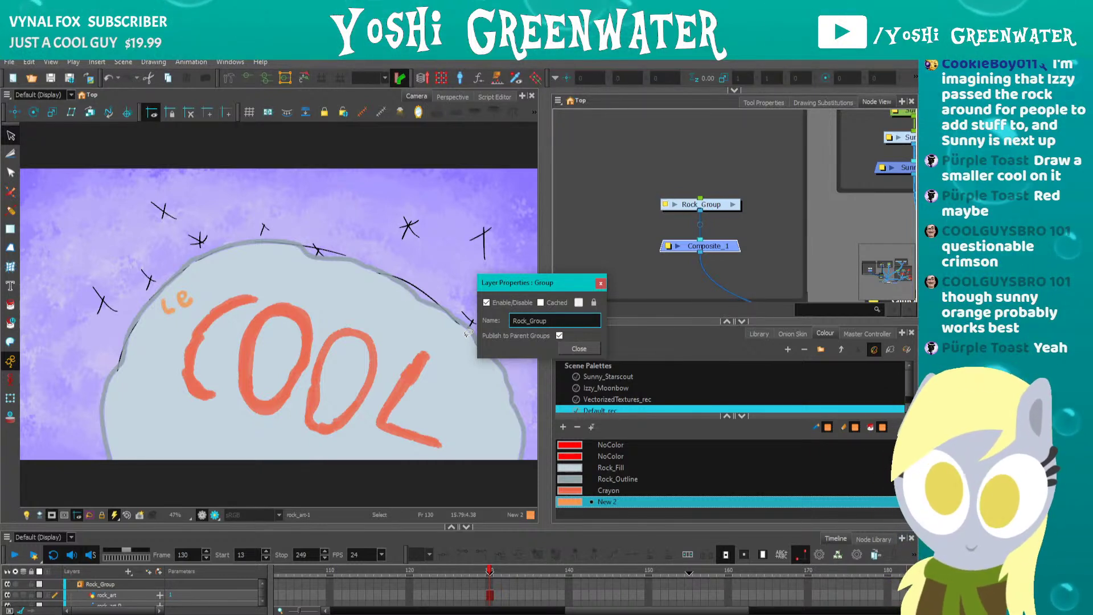
{"action": "left_click", "coordinate": [601, 283]}
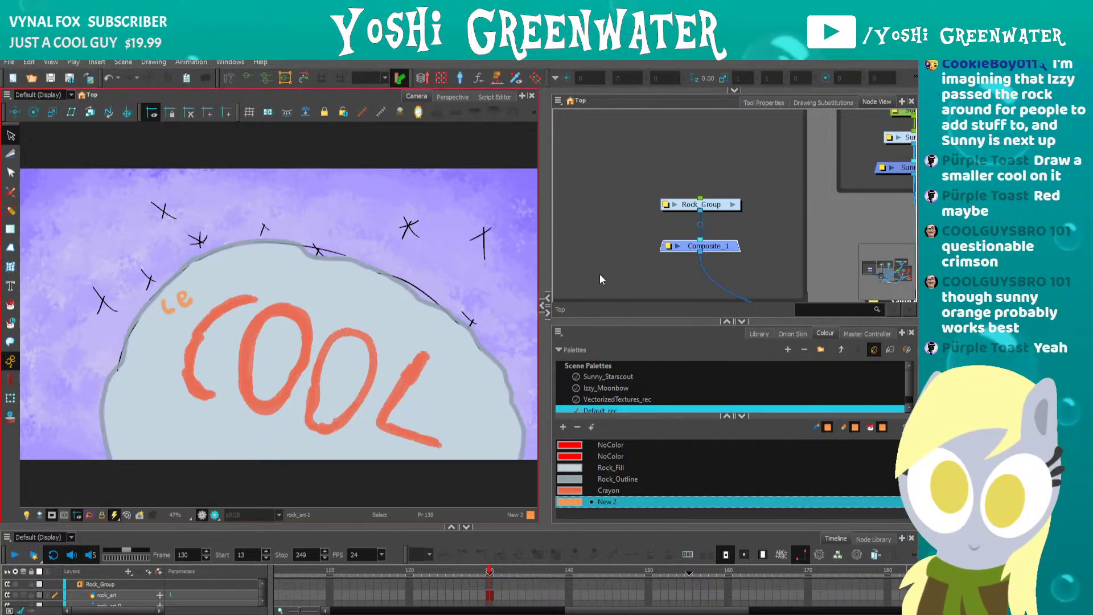
Move the composite below Rock_Group lower in the Props network and rename it Prop_Comp.
{"action": "left_click_drag", "start_coordinate": [689, 250], "coordinate": [643, 280]}
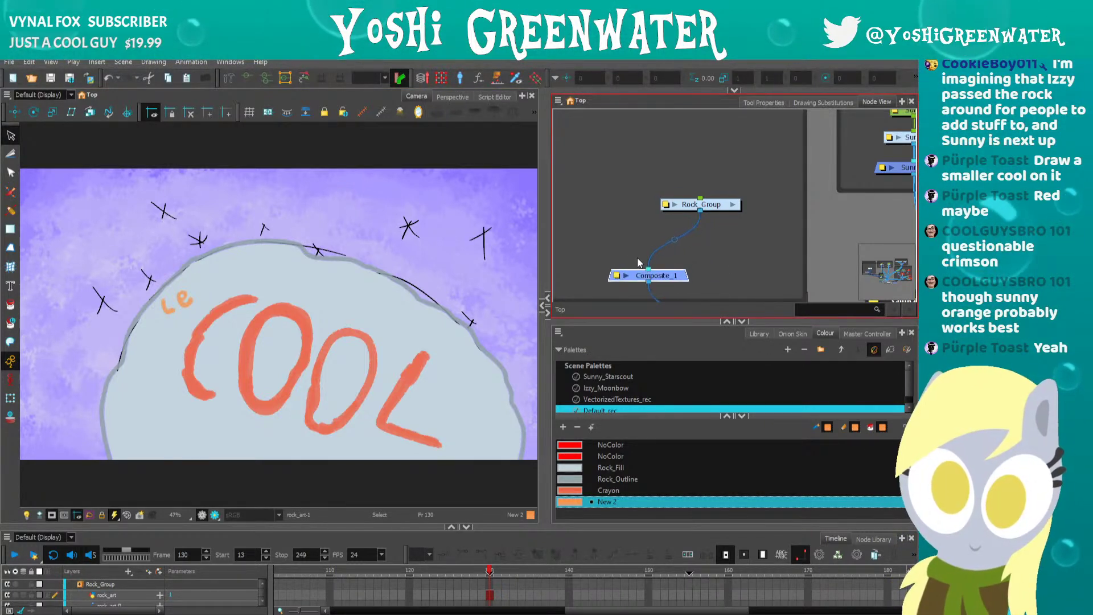
{"action": "left_click_drag", "start_coordinate": [621, 224], "coordinate": [664, 232]}
{"action": "double_click", "coordinate": [702, 284]}
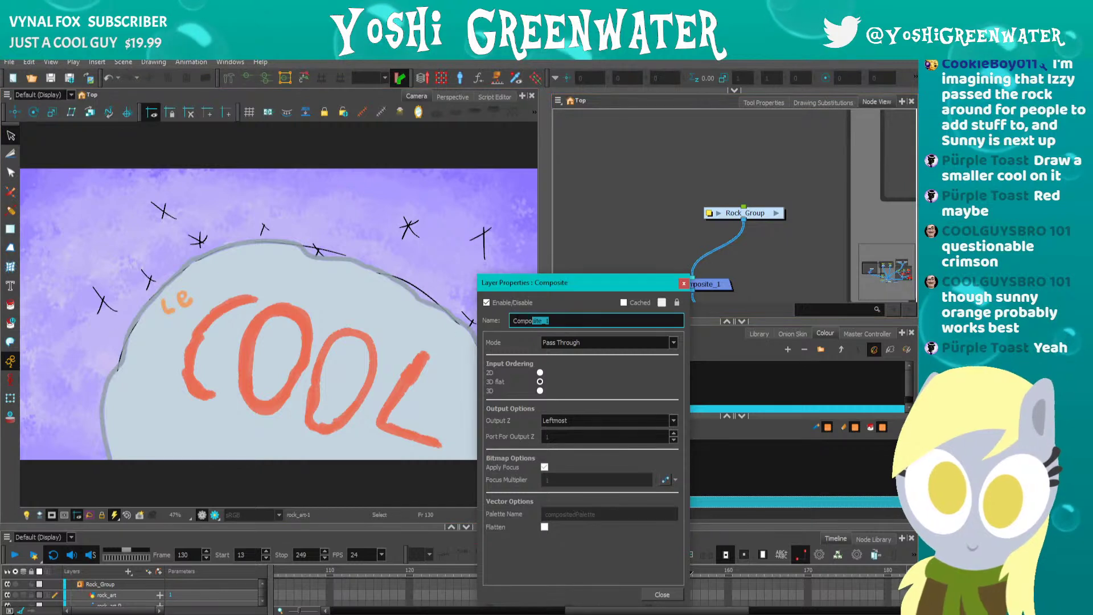
{"action": "type", "text": "Prop"}
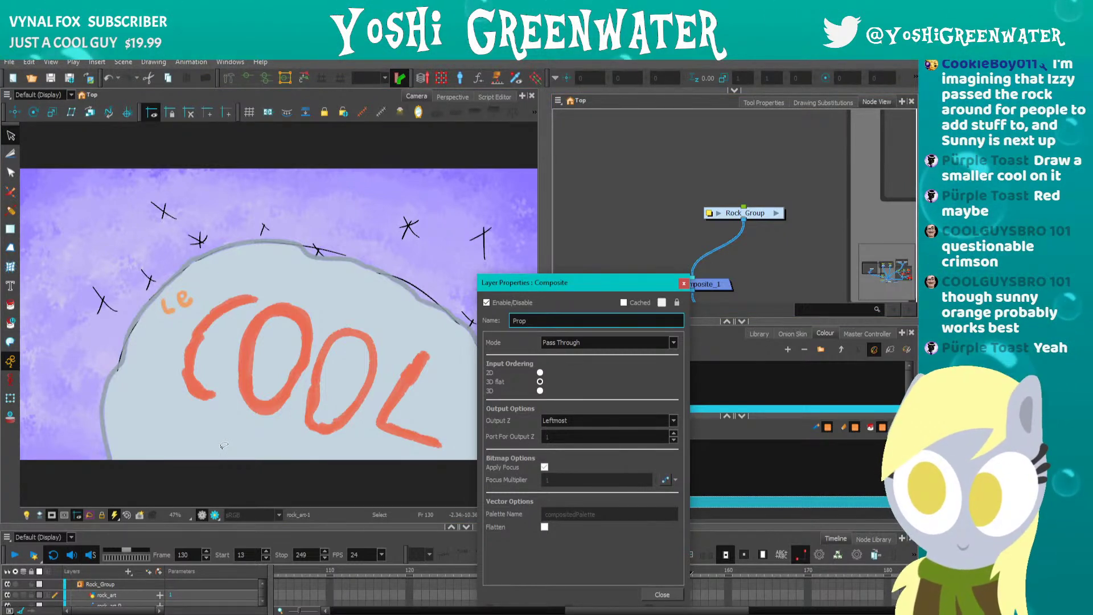
{"action": "type", "text": "_Comp"}
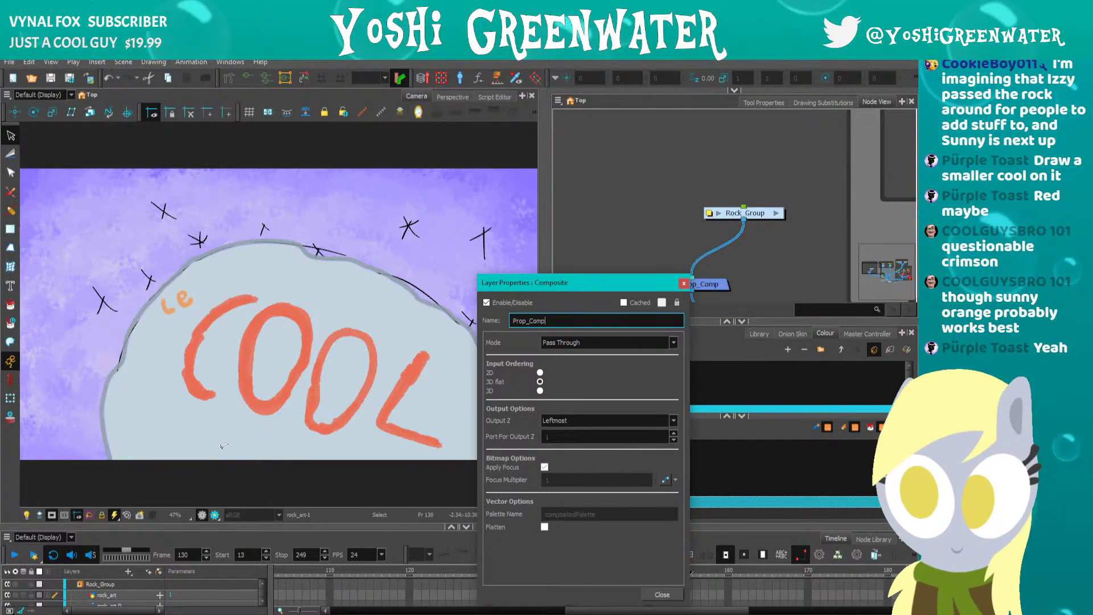
{"action": "key", "text": "Return"}
Enter Rock_Group and move Rock_Comp down to just above the Multi-Port-Out node.
{"action": "scroll", "coordinate": [634, 235], "scroll_direction": "down", "scroll_amount": 3}
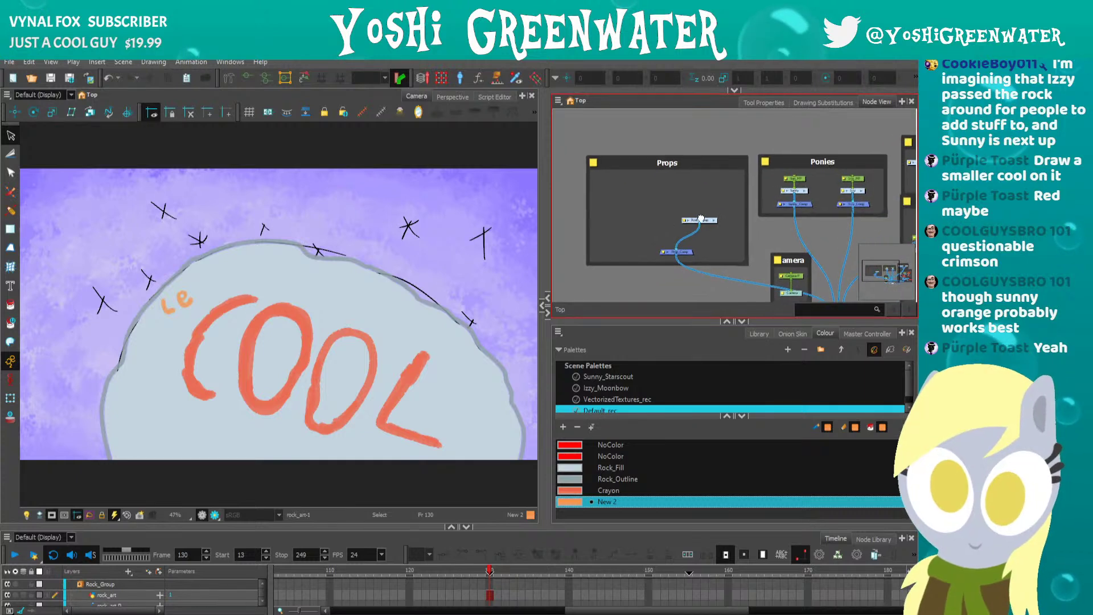
{"action": "left_click_drag", "start_coordinate": [701, 218], "coordinate": [751, 213]}
{"action": "scroll", "coordinate": [710, 215], "scroll_direction": "up", "scroll_amount": 2}
{"action": "left_click", "coordinate": [782, 212]}
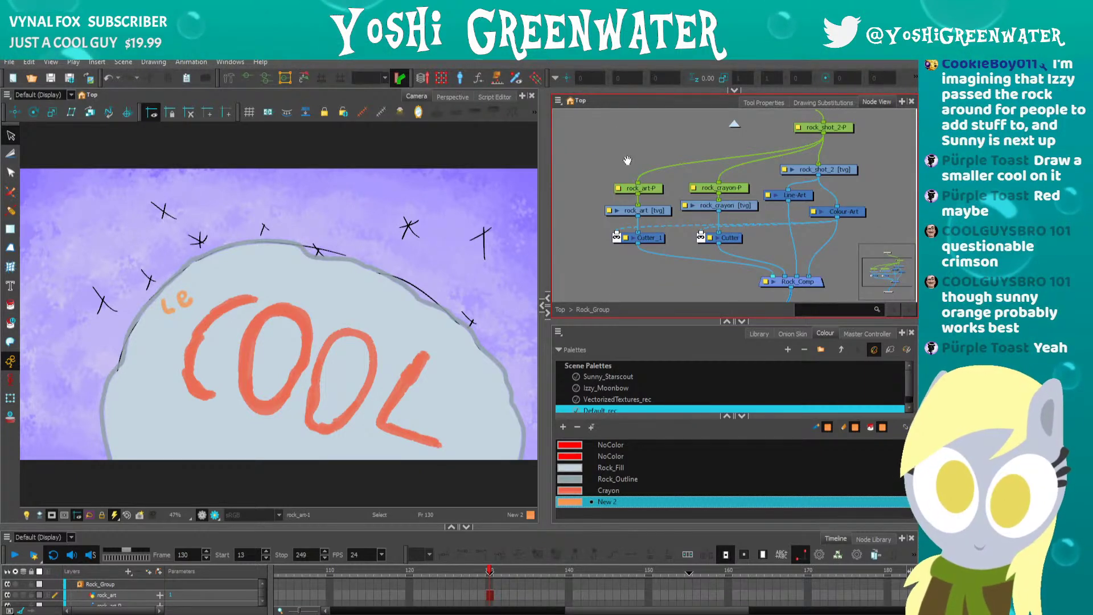
{"action": "left_click_drag", "start_coordinate": [627, 161], "coordinate": [595, 117]}
{"action": "left_click_drag", "start_coordinate": [711, 281], "coordinate": [749, 257]}
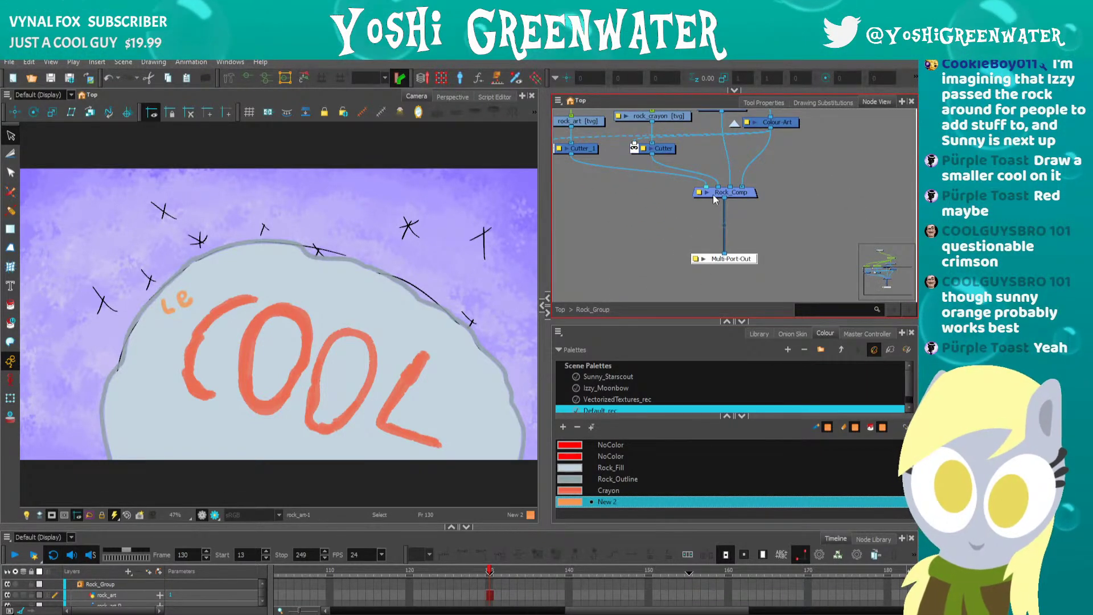
{"action": "left_click_drag", "start_coordinate": [712, 194], "coordinate": [713, 232]}
{"action": "left_click_drag", "start_coordinate": [625, 215], "coordinate": [627, 218]}
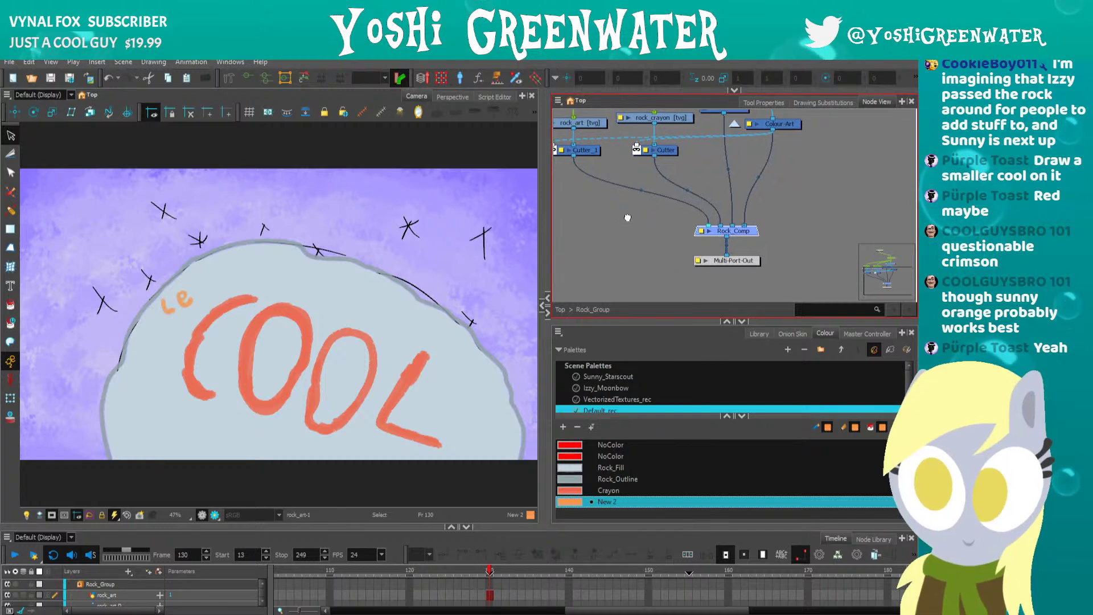
Make the Node View taller and place Multi-Port-In directly above rock_shot_2-P inside Rock_Group.
{"action": "scroll", "coordinate": [698, 212], "scroll_direction": "down", "scroll_amount": 5}
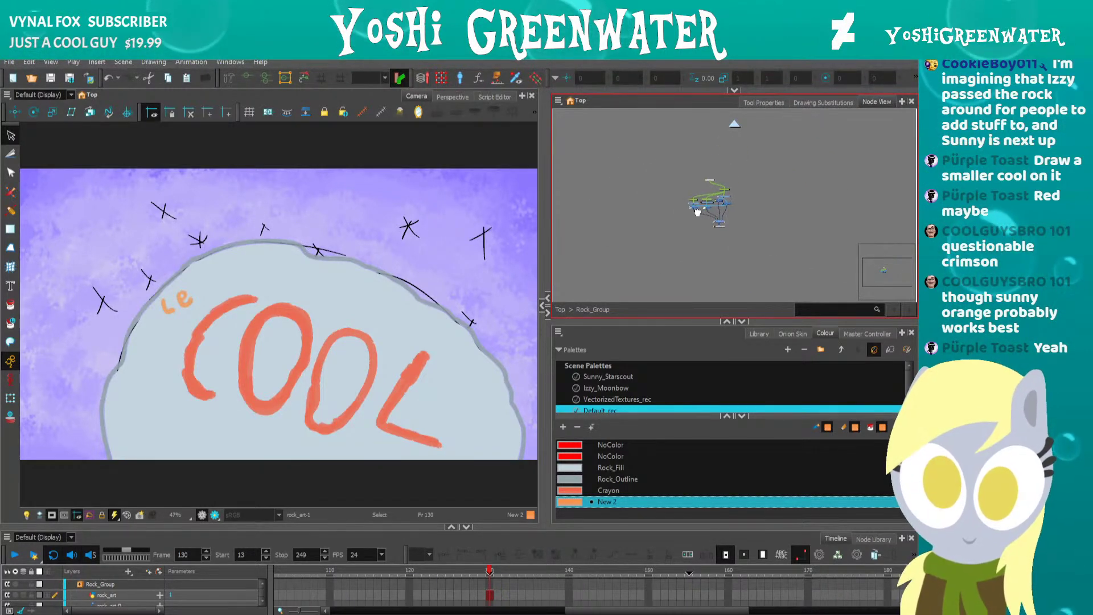
{"action": "scroll", "coordinate": [698, 211], "scroll_direction": "up", "scroll_amount": 3}
{"action": "left_click_drag", "start_coordinate": [661, 318], "coordinate": [666, 362]}
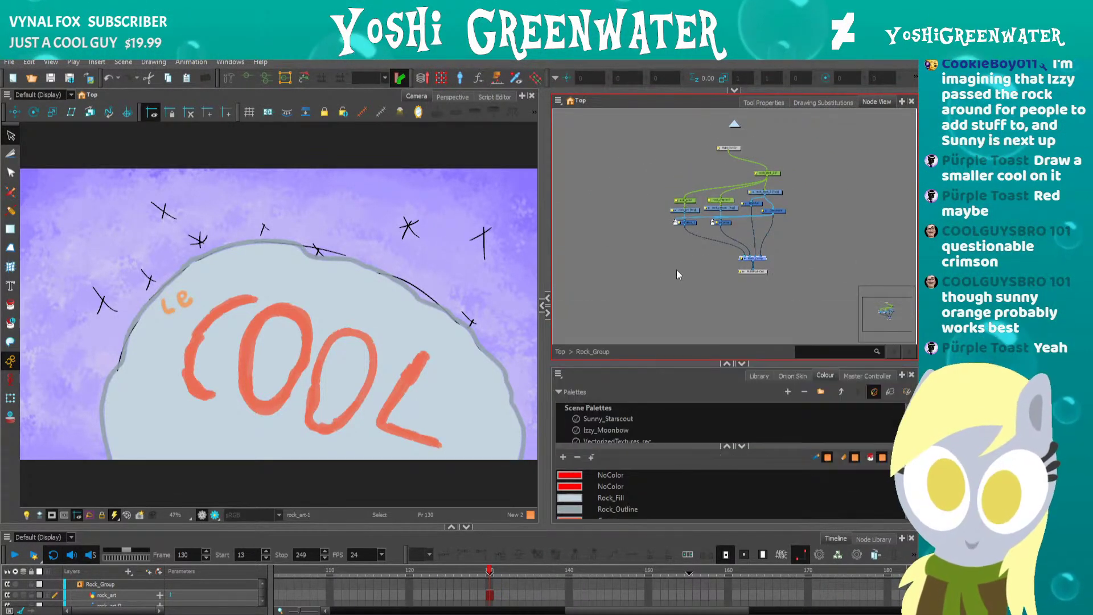
{"action": "scroll", "coordinate": [766, 177], "scroll_direction": "up", "scroll_amount": 3}
{"action": "left_click_drag", "start_coordinate": [685, 114], "coordinate": [784, 141]}
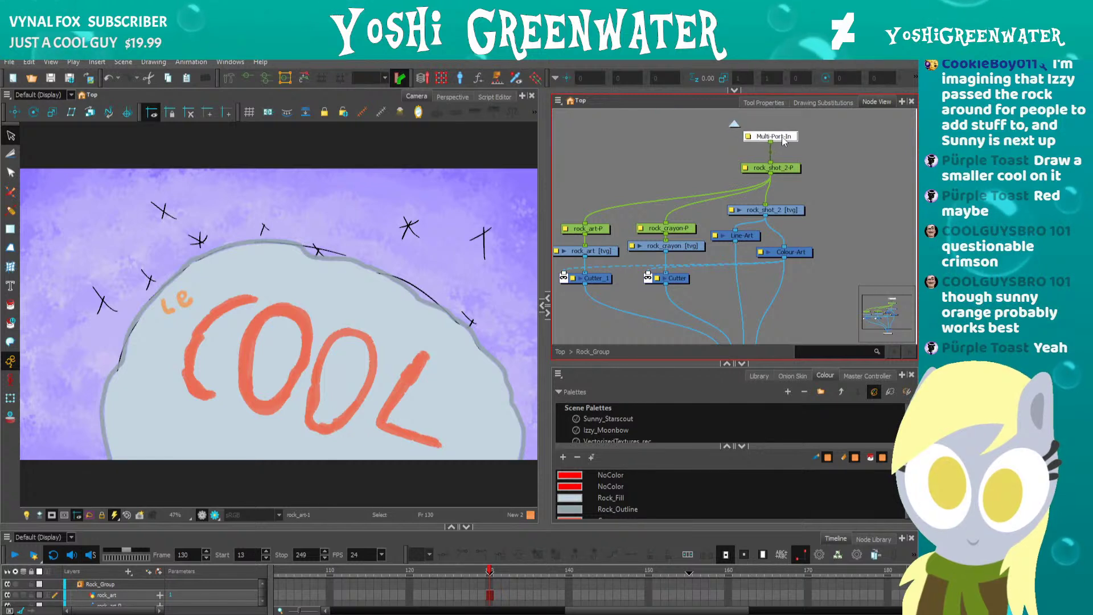
{"action": "scroll", "coordinate": [749, 158], "scroll_direction": "down", "scroll_amount": 3}
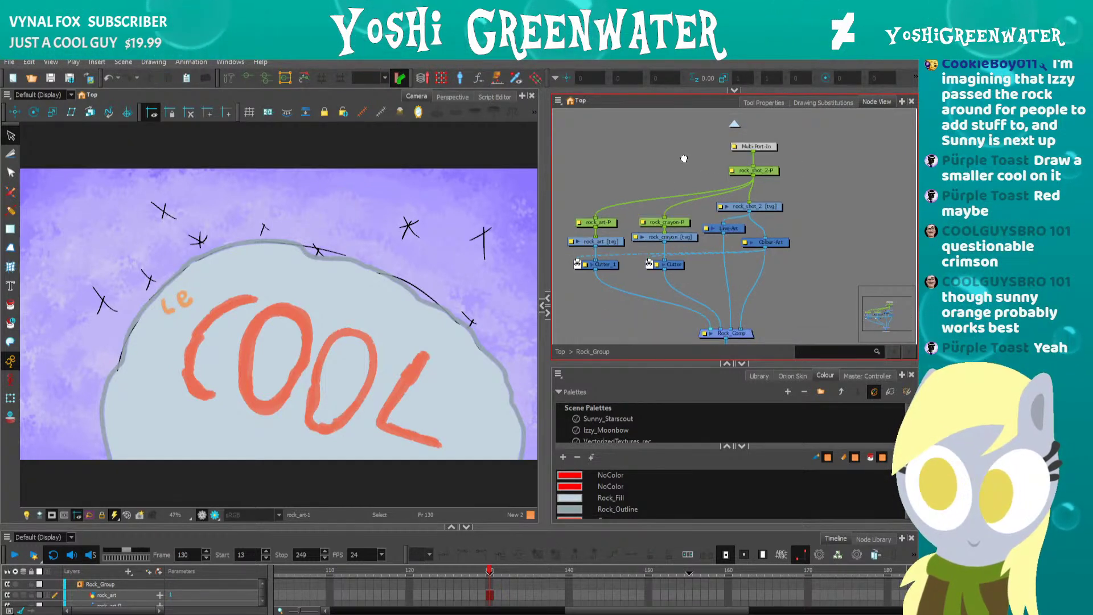
Tidy the Rock_Group node layout by repositioning the Colour-Art, rock_shot_2, Line-Art and rock_crayon-P nodes.
{"action": "left_click_drag", "start_coordinate": [761, 276], "coordinate": [758, 288]}
{"action": "left_click_drag", "start_coordinate": [782, 202], "coordinate": [780, 203]}
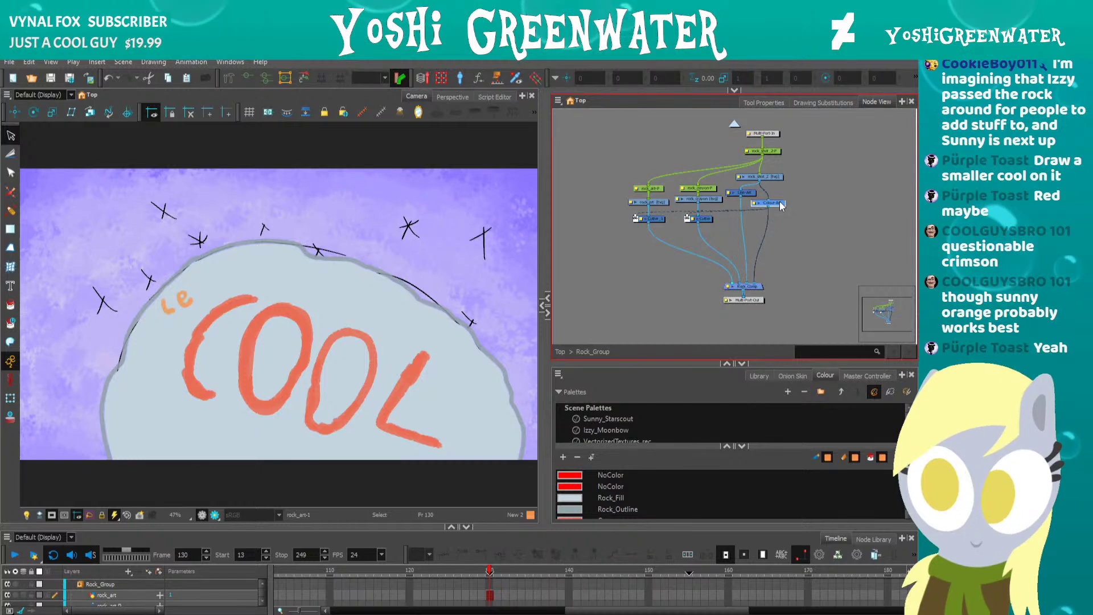
{"action": "scroll", "coordinate": [699, 222], "scroll_direction": "up", "scroll_amount": 3}
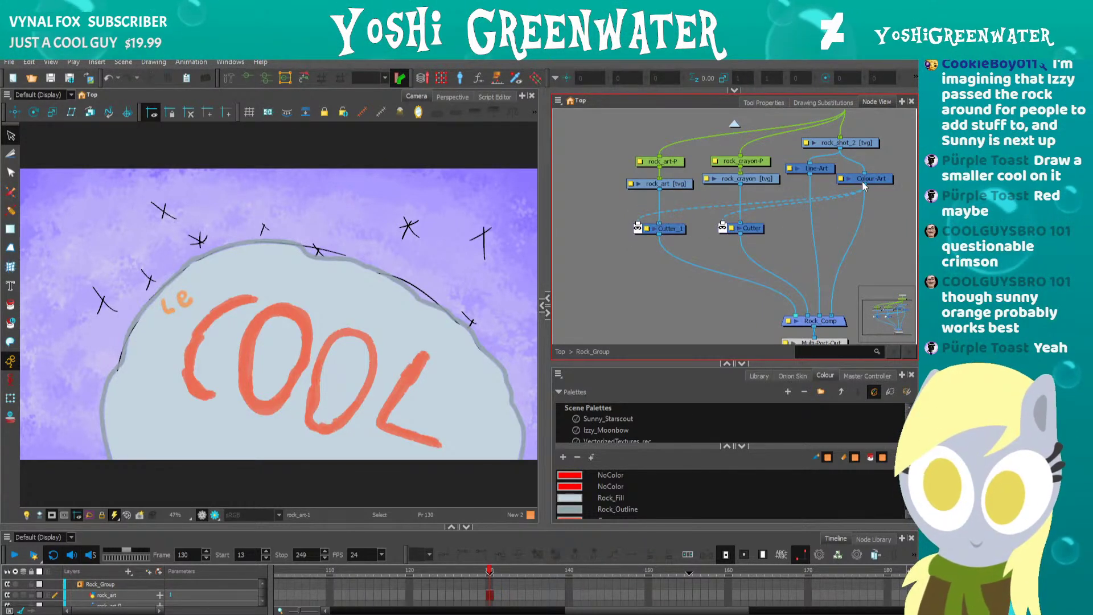
{"action": "left_click_drag", "start_coordinate": [862, 181], "coordinate": [858, 192]}
{"action": "left_click_drag", "start_coordinate": [854, 145], "coordinate": [874, 141]}
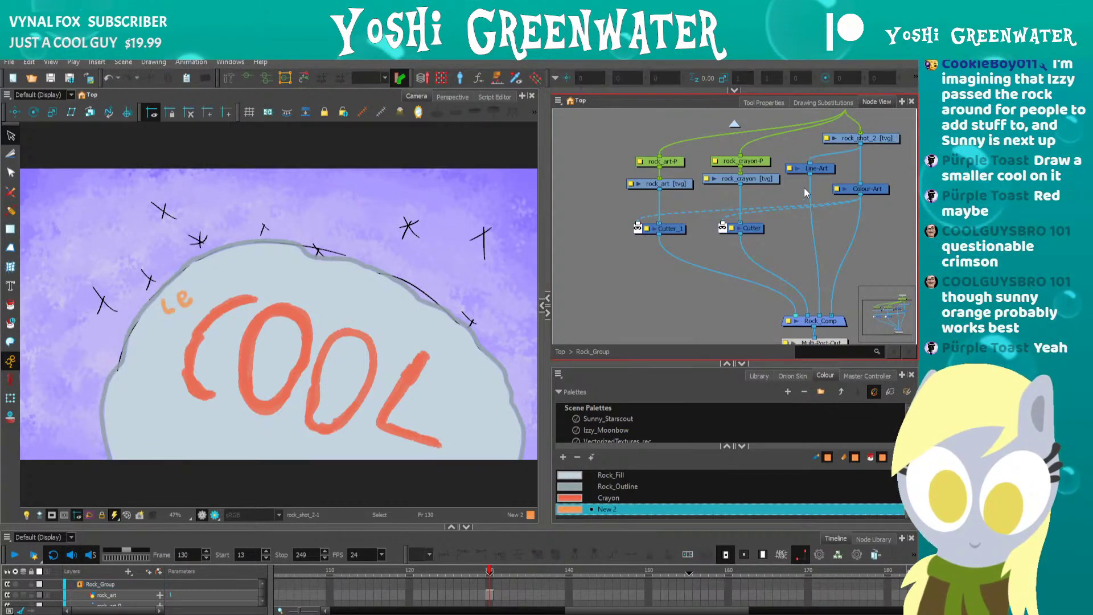
{"action": "left_click_drag", "start_coordinate": [813, 169], "coordinate": [711, 226]}
{"action": "left_click", "coordinate": [724, 177]}
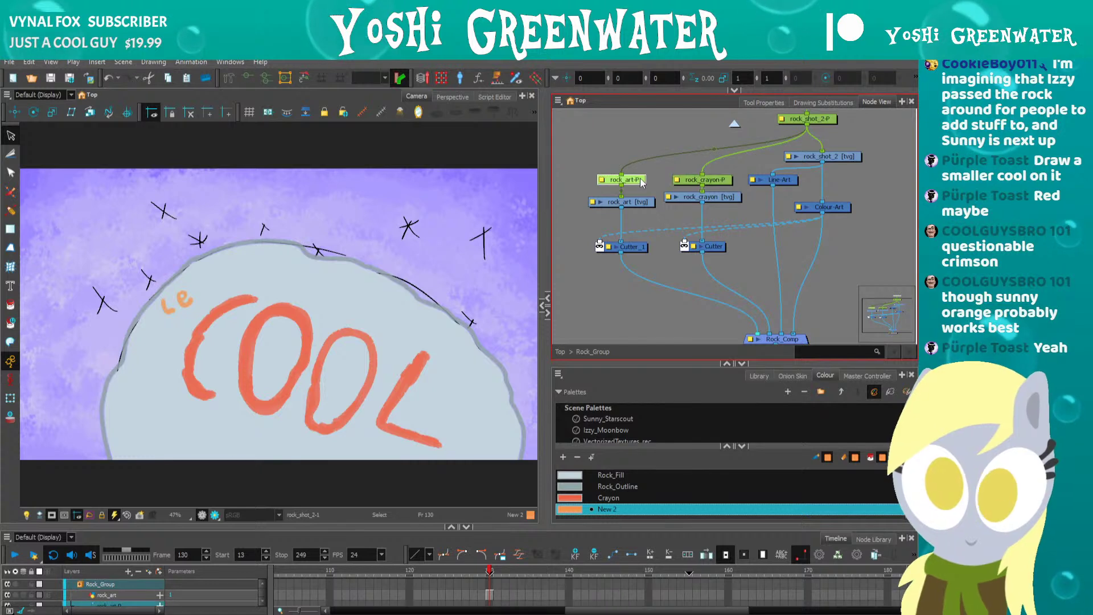
{"action": "left_click_drag", "start_coordinate": [712, 183], "coordinate": [716, 175]}
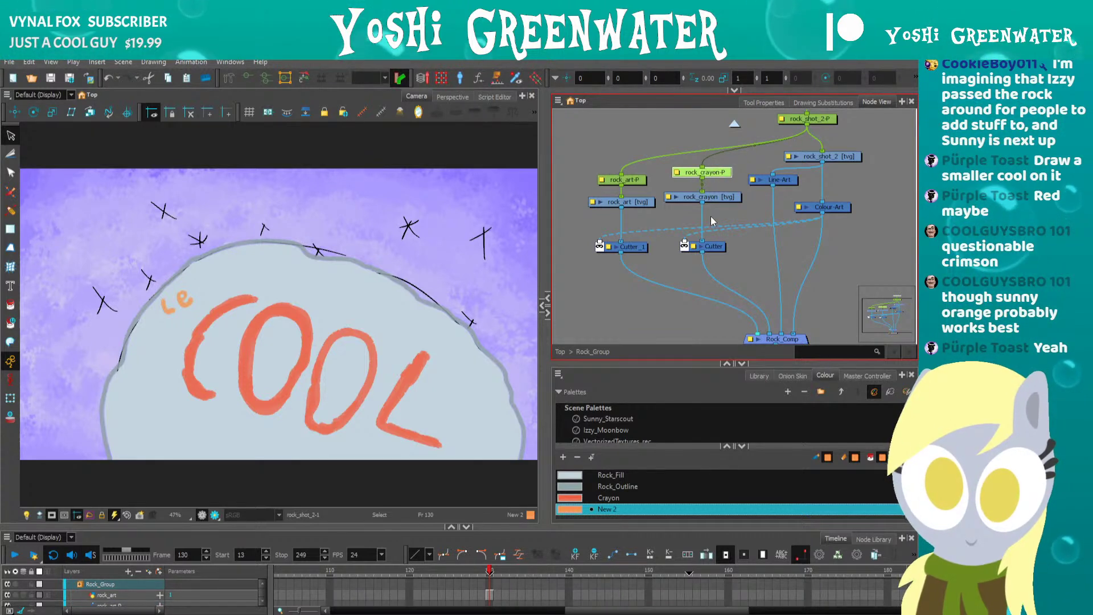
Return to the top-level network, shrink the Props backdrop and reposition the Rock_Group and Prop_Comp nodes inside it.
{"action": "left_click", "coordinate": [734, 122]}
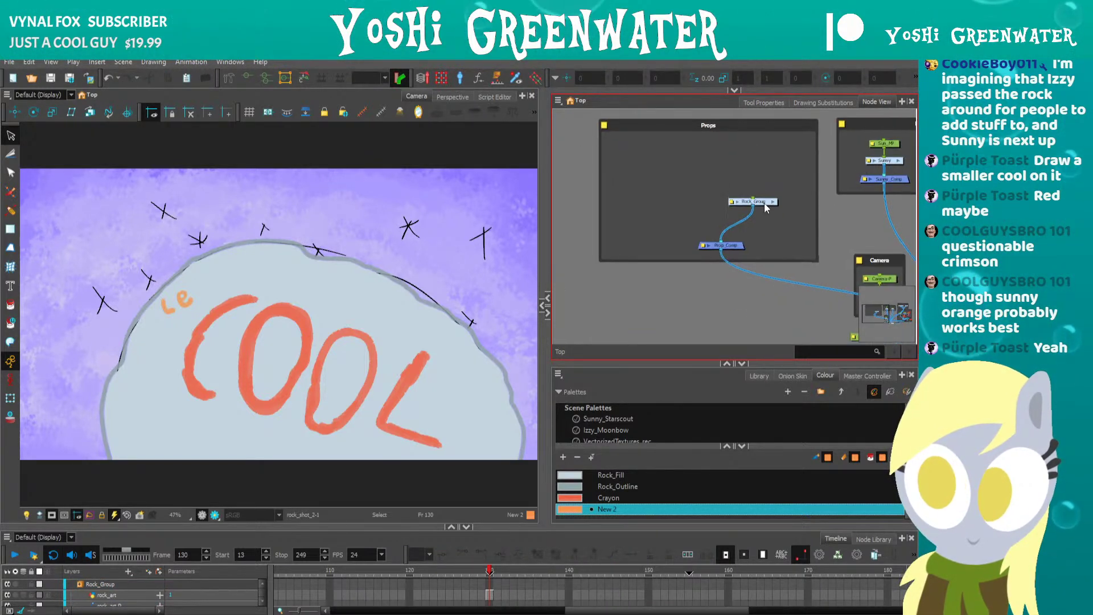
{"action": "left_click", "coordinate": [739, 213]}
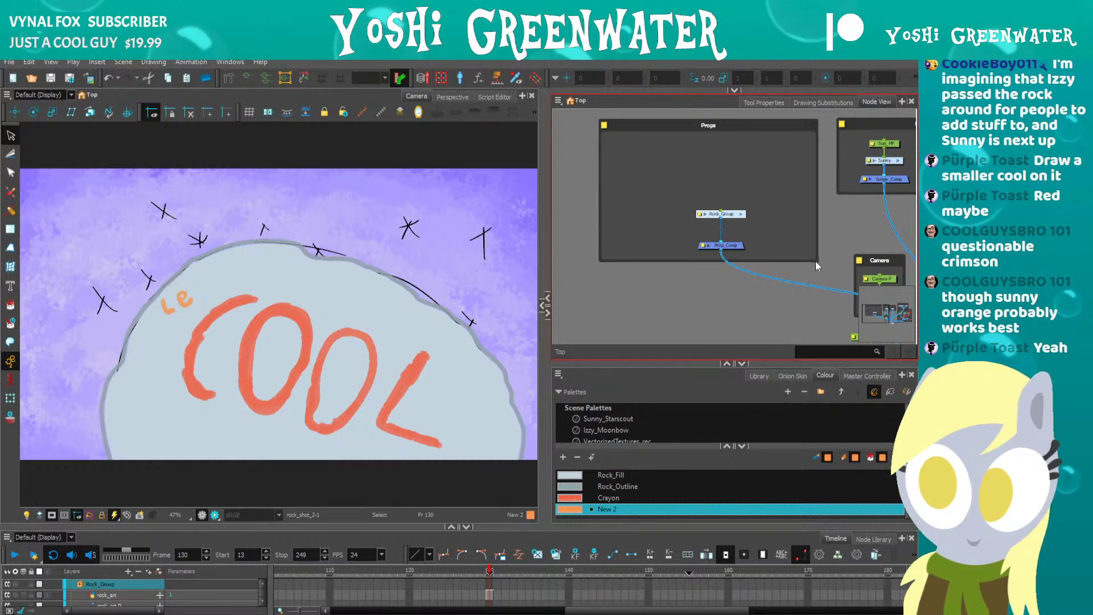
{"action": "left_click_drag", "start_coordinate": [815, 261], "coordinate": [780, 221]}
{"action": "left_click_drag", "start_coordinate": [720, 235], "coordinate": [725, 172]}
{"action": "left_click_drag", "start_coordinate": [703, 218], "coordinate": [743, 271]}
{"action": "scroll", "coordinate": [743, 271], "scroll_direction": "up", "scroll_amount": 2}
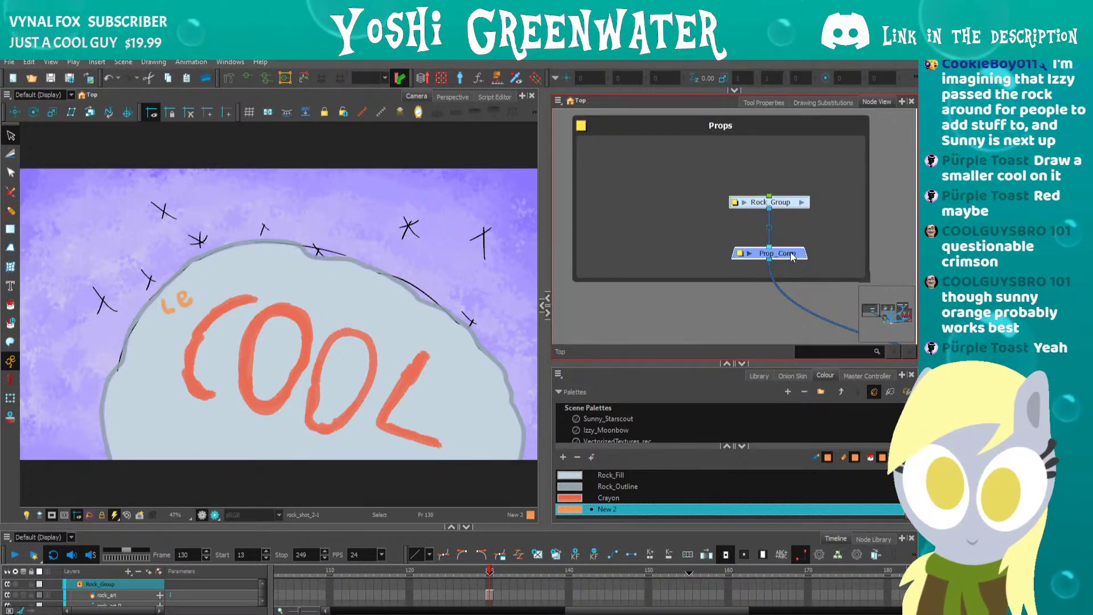
{"action": "mouse_move", "coordinate": [766, 202]}
{"action": "left_mouse_down"}
{"action": "mouse_move", "coordinate": [716, 199]}
{"action": "mouse_move", "coordinate": [734, 215]}
{"action": "mouse_move", "coordinate": [773, 205]}
{"action": "left_mouse_up"}
{"action": "left_click", "coordinate": [692, 296]}
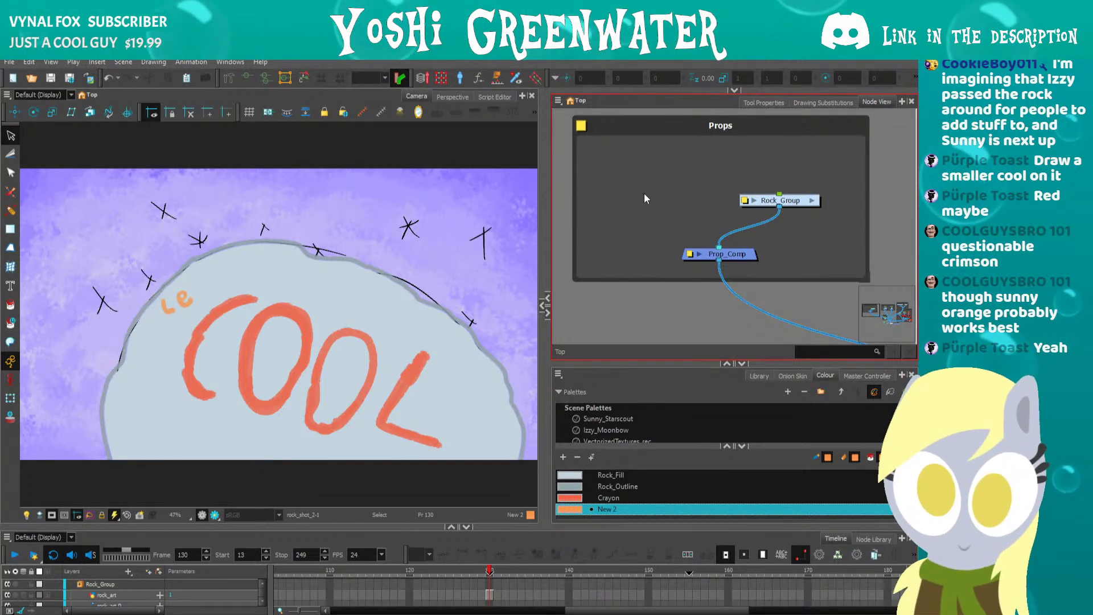
Add a vector drawing layer named sparkle, connected to Prop_Comp, and place its node beside Rock_Group.
{"action": "key", "text": "ctrl+r"}
{"action": "type", "text": "sparkle"}
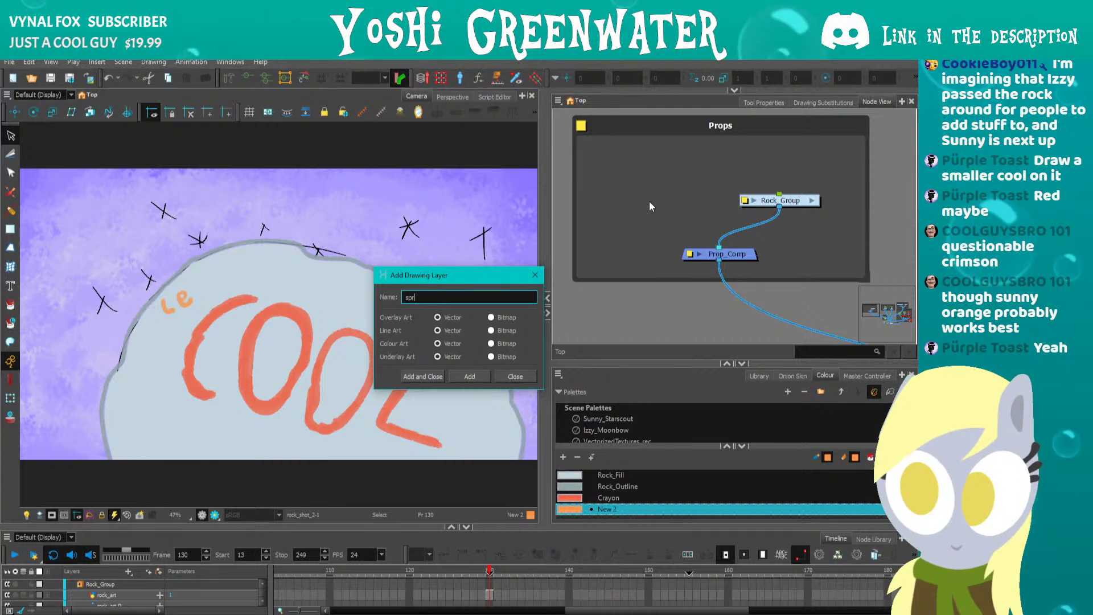
{"action": "key", "text": "Return"}
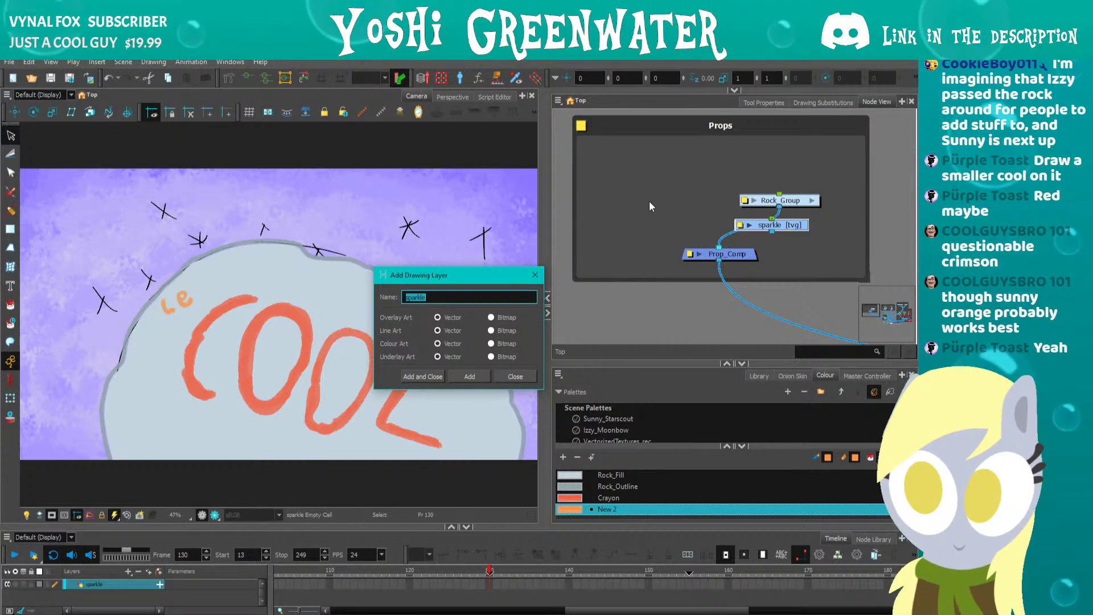
{"action": "left_click", "coordinate": [534, 275]}
{"action": "mouse_move", "coordinate": [769, 225]}
{"action": "left_mouse_down"}
{"action": "mouse_move", "coordinate": [665, 200]}
{"action": "mouse_move", "coordinate": [684, 215]}
{"action": "left_mouse_up"}
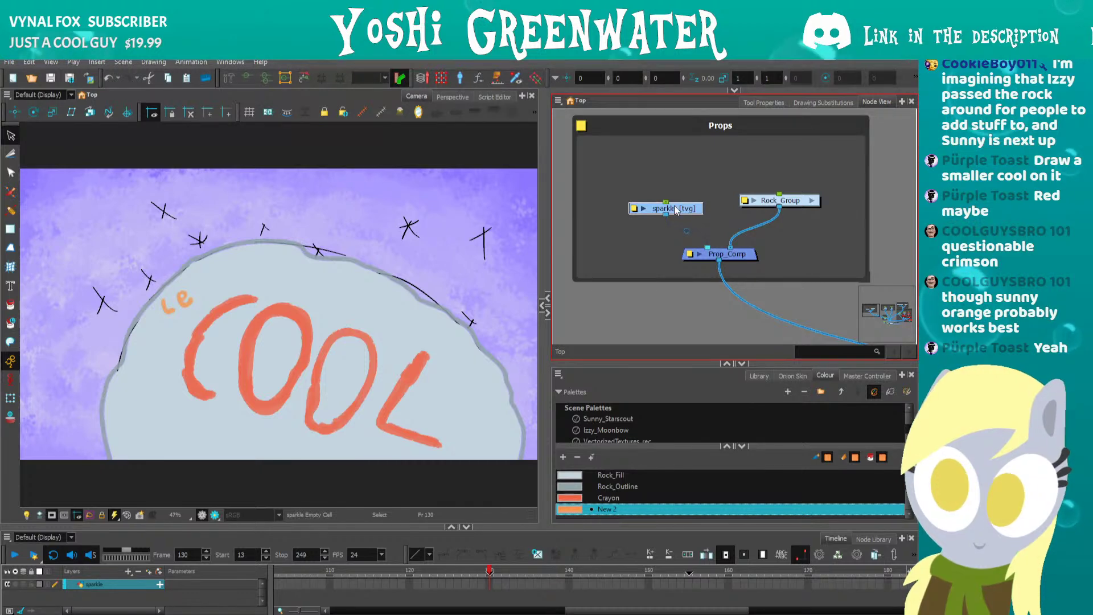
Inside Rock_Group, extend the rock_art, rock_crayon and rock_shot_2 exposures from frame 130 up to the marker at frame 155.
{"action": "left_click_drag", "start_coordinate": [437, 527], "coordinate": [435, 507]}
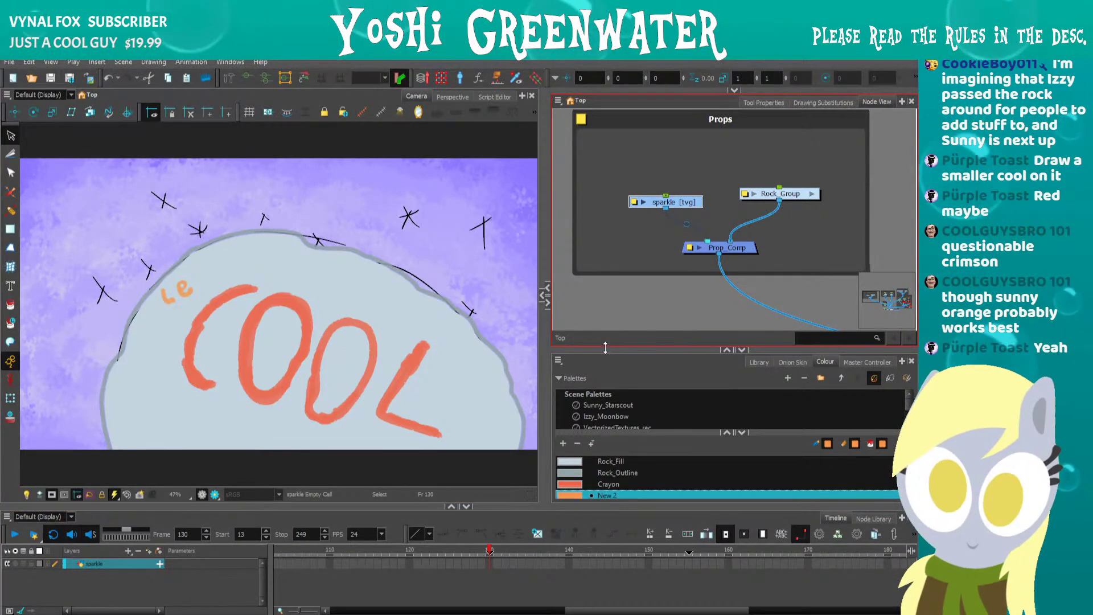
{"action": "left_click_drag", "start_coordinate": [605, 349], "coordinate": [605, 320]}
{"action": "left_click", "coordinate": [812, 179]}
{"action": "scroll", "coordinate": [647, 189], "scroll_direction": "down", "scroll_amount": 3}
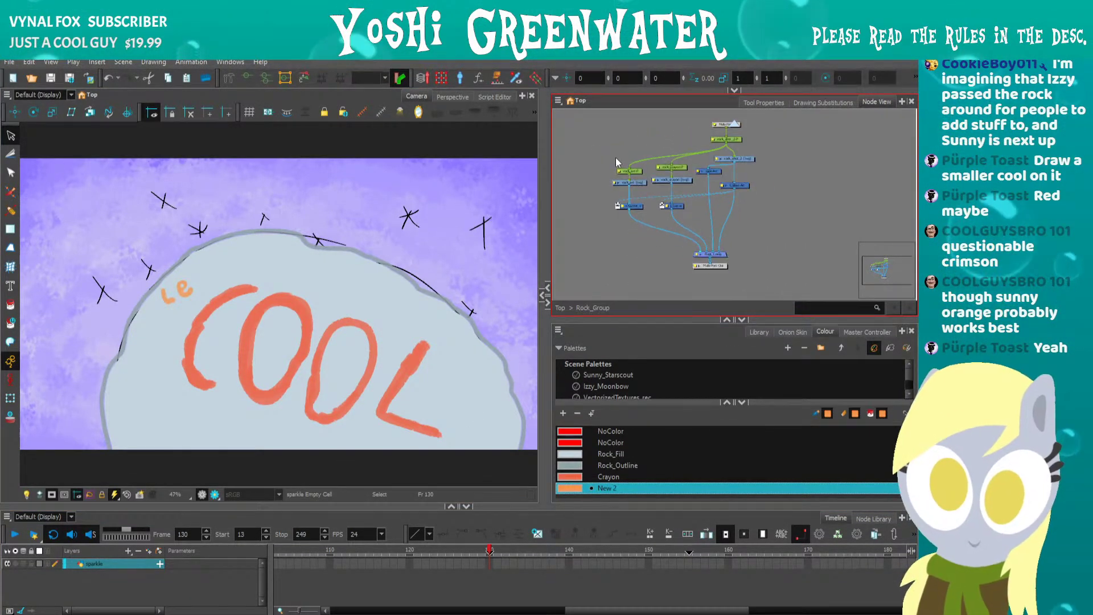
{"action": "left_click_drag", "start_coordinate": [427, 505], "coordinate": [424, 415]}
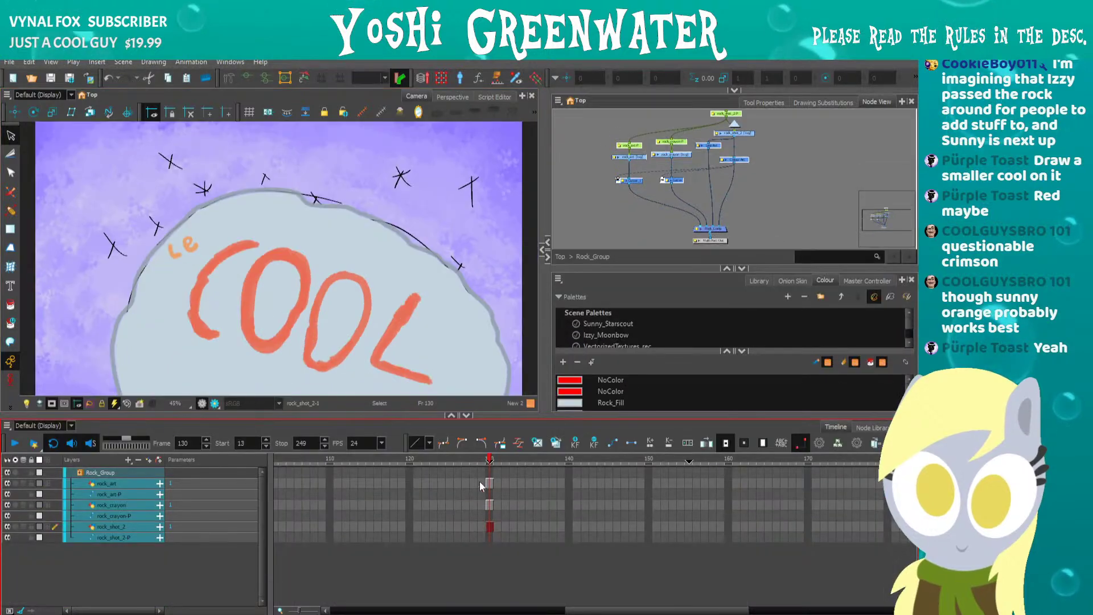
{"action": "left_click_drag", "start_coordinate": [490, 458], "coordinate": [685, 447]}
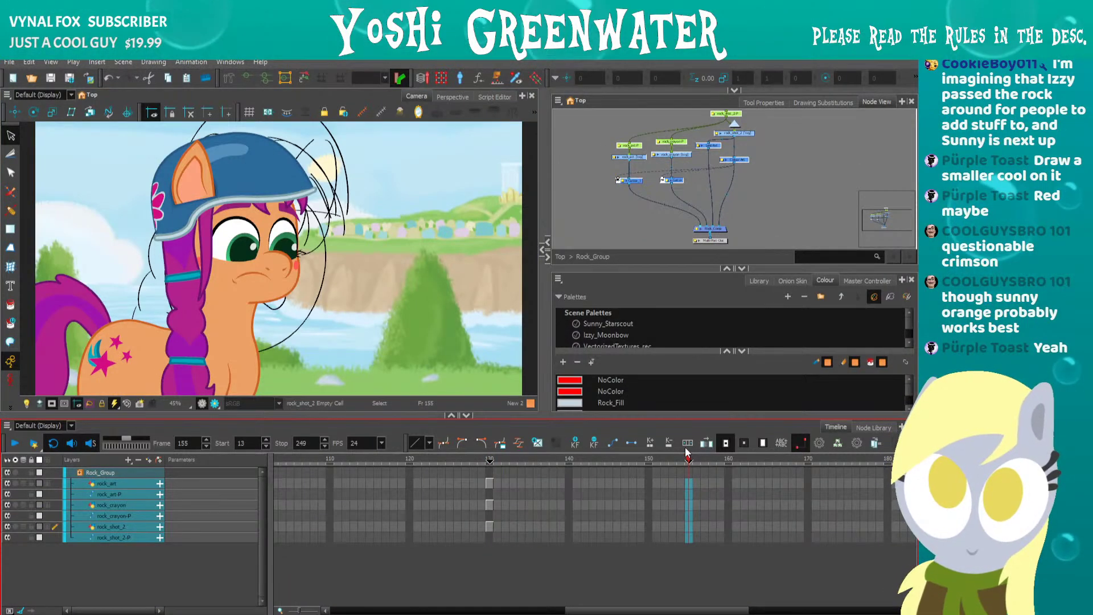
{"action": "left_click", "coordinate": [682, 458]}
{"action": "key", "text": "F5"}
{"action": "left_click", "coordinate": [470, 462]}
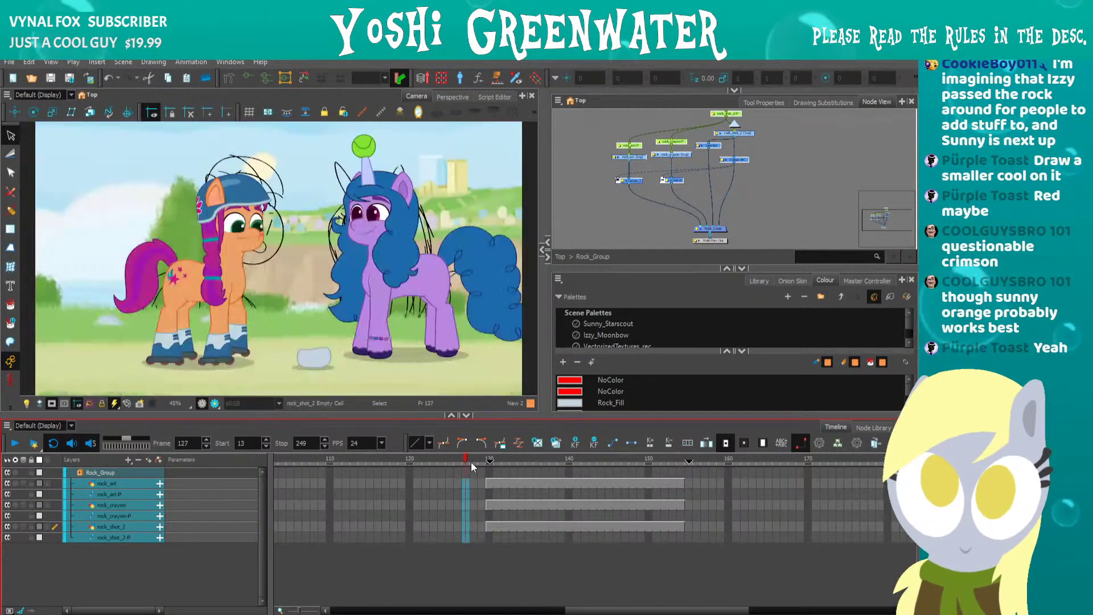
{"action": "key", "text": "shift+Return"}
{"action": "left_click", "coordinate": [492, 462]}
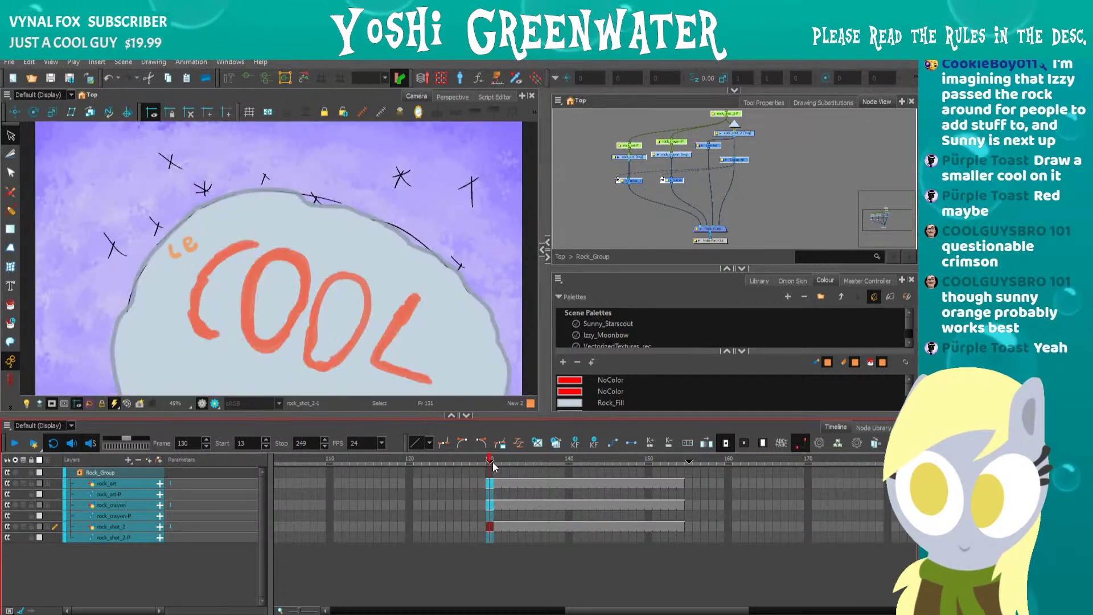
Add a parent peg to the sparkle drawing node in the Props backdrop and place it directly above the node.
{"action": "left_click_drag", "start_coordinate": [634, 268], "coordinate": [634, 330]}
{"action": "left_click", "coordinate": [618, 272]}
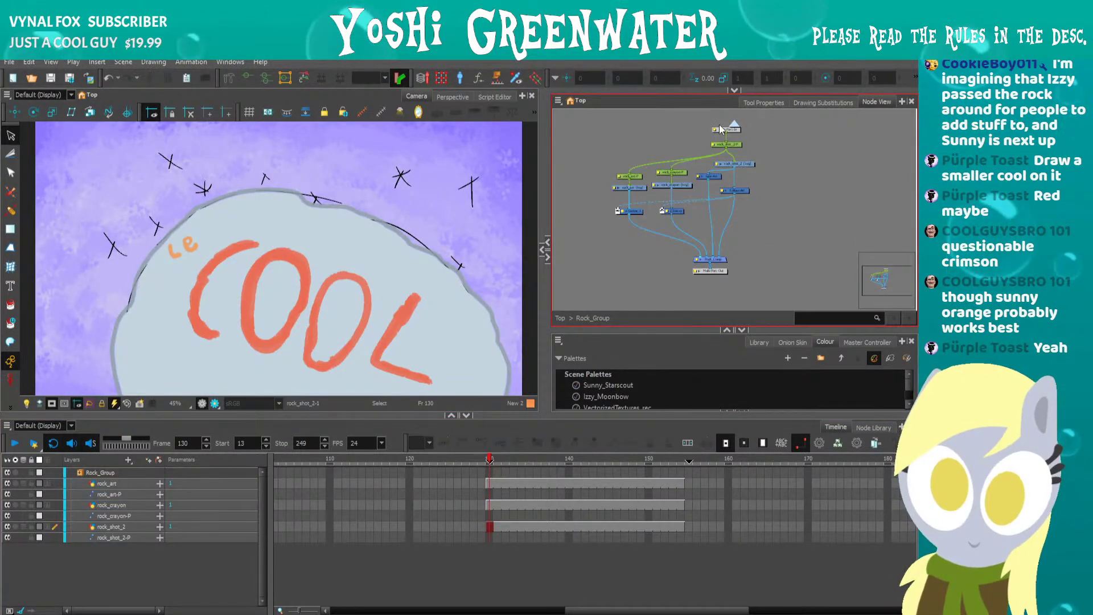
{"action": "key", "text": "ctrl+shift+e"}
{"action": "left_click_drag", "start_coordinate": [664, 193], "coordinate": [734, 185]}
{"action": "left_click_drag", "start_coordinate": [713, 218], "coordinate": [710, 204]}
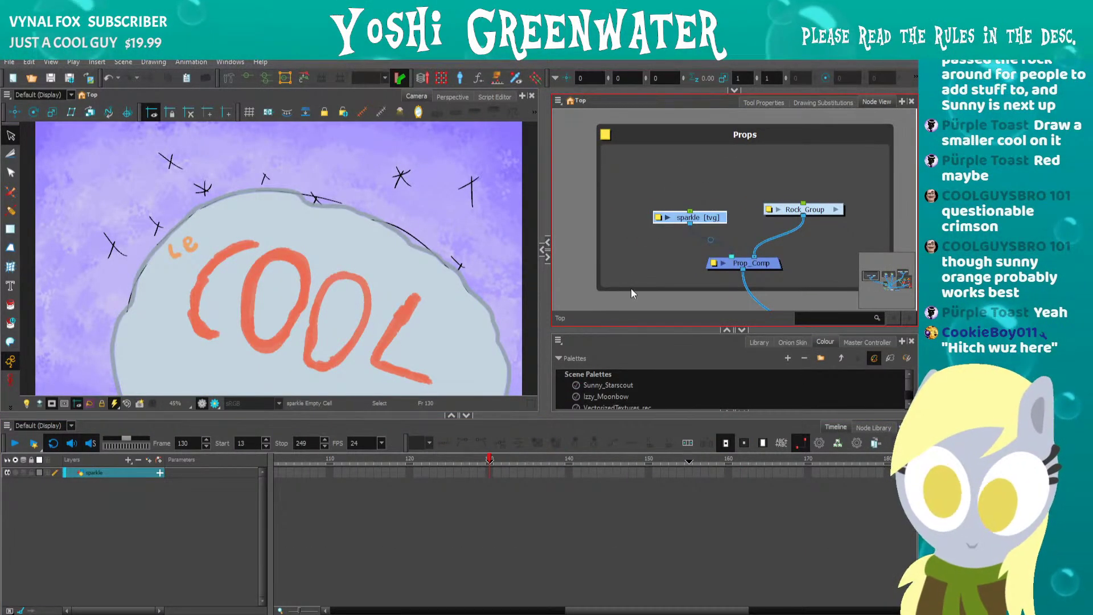
{"action": "left_click_drag", "start_coordinate": [612, 415], "coordinate": [612, 462]}
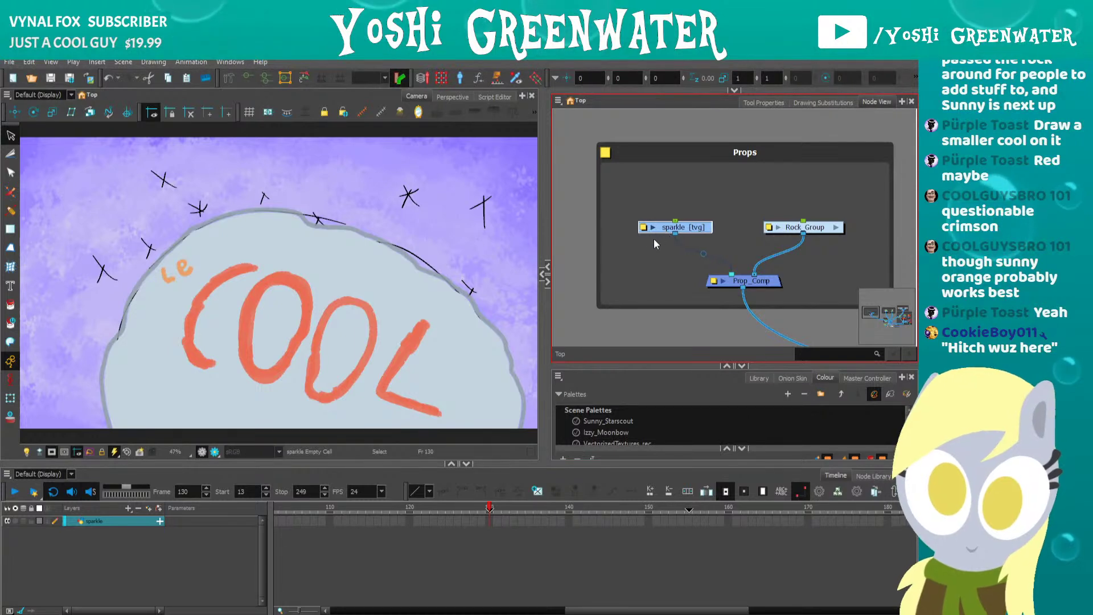
{"action": "key", "text": "ctrl+p"}
{"action": "left_click_drag", "start_coordinate": [678, 161], "coordinate": [689, 209]}
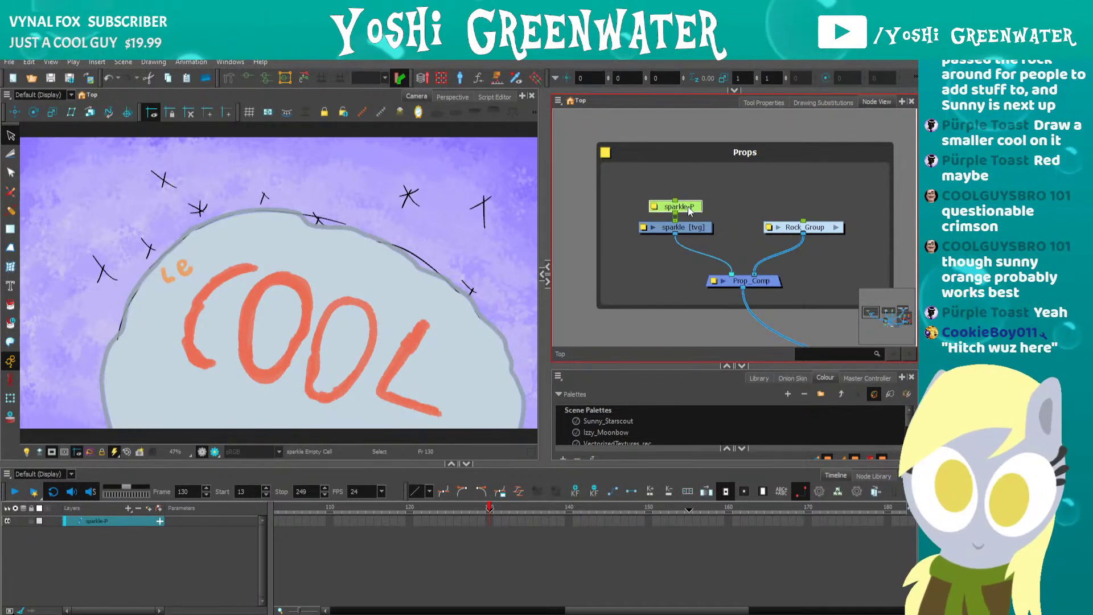
{"action": "left_click", "coordinate": [677, 252]}
Select the rock_art drawing in Rock_Group and add a light yellow colour swatch to the Default_rec palette.
{"action": "left_click", "coordinate": [835, 227]}
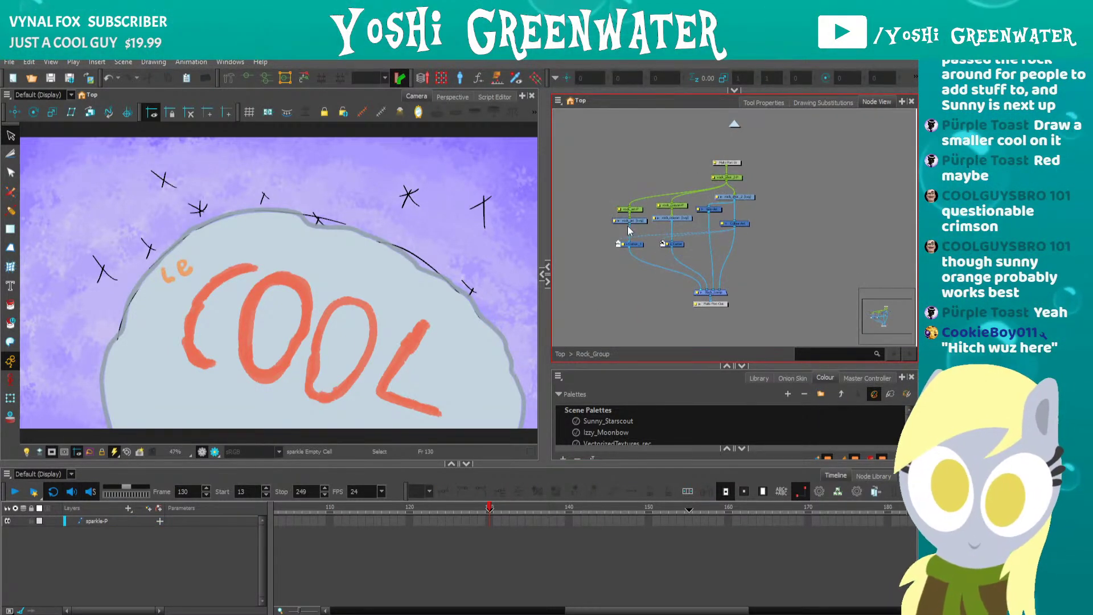
{"action": "scroll", "coordinate": [630, 231], "scroll_direction": "up", "scroll_amount": 5}
{"action": "left_click_drag", "start_coordinate": [612, 463], "coordinate": [612, 518]}
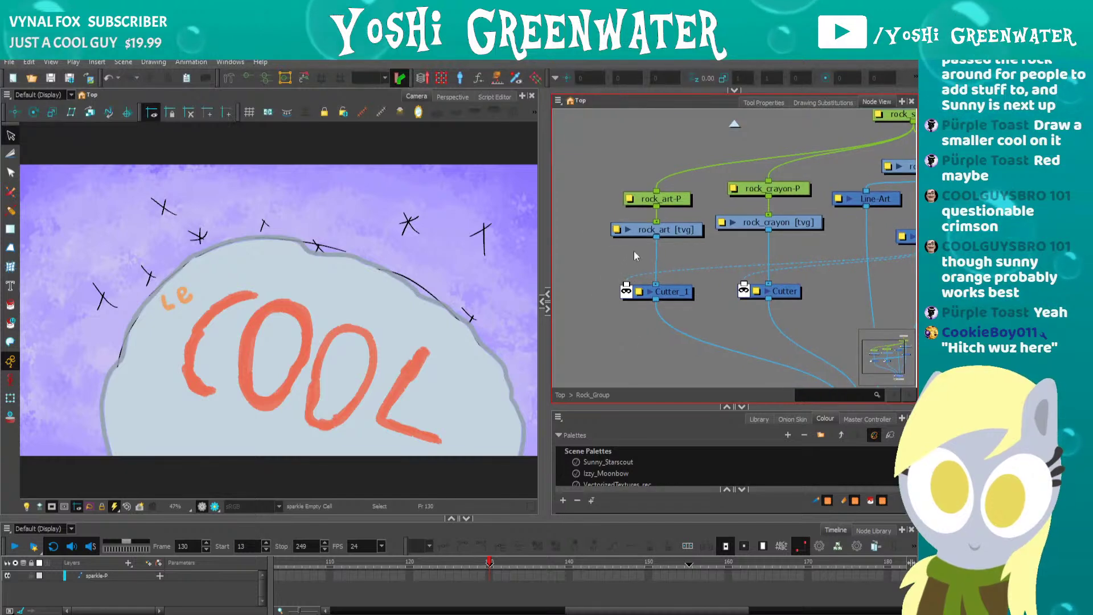
{"action": "left_click", "coordinate": [661, 229]}
{"action": "left_click_drag", "start_coordinate": [604, 405], "coordinate": [592, 345]}
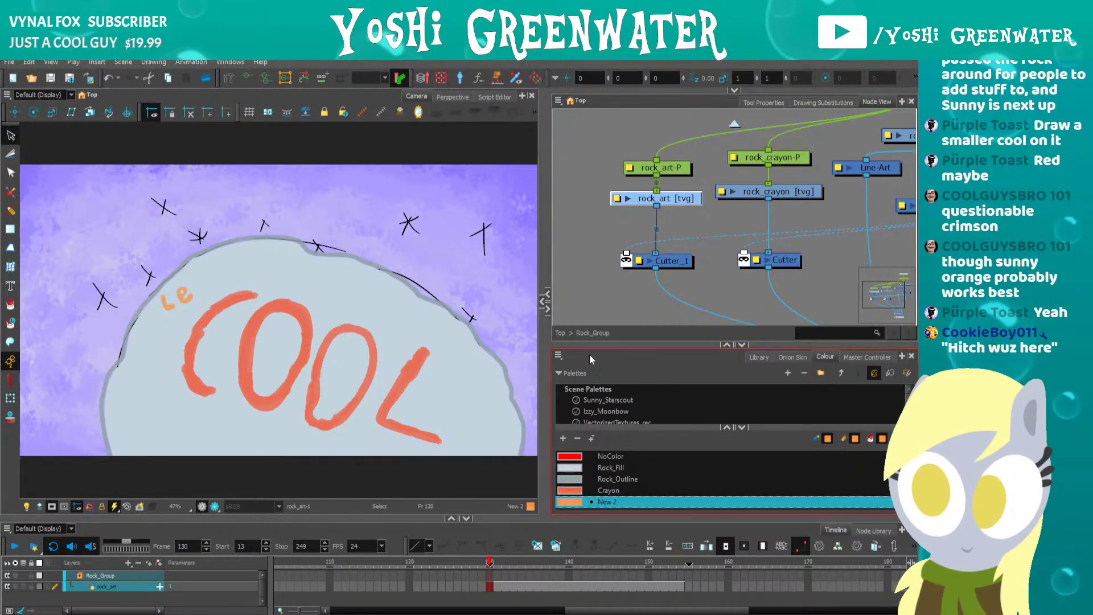
{"action": "left_click", "coordinate": [565, 419]}
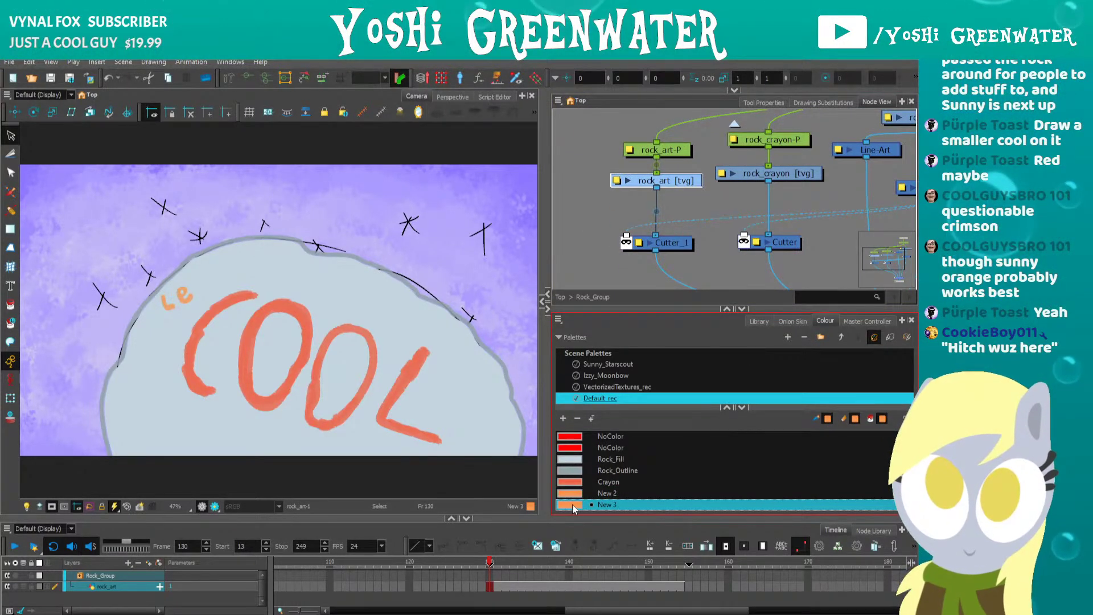
{"action": "double_click", "coordinate": [573, 504]}
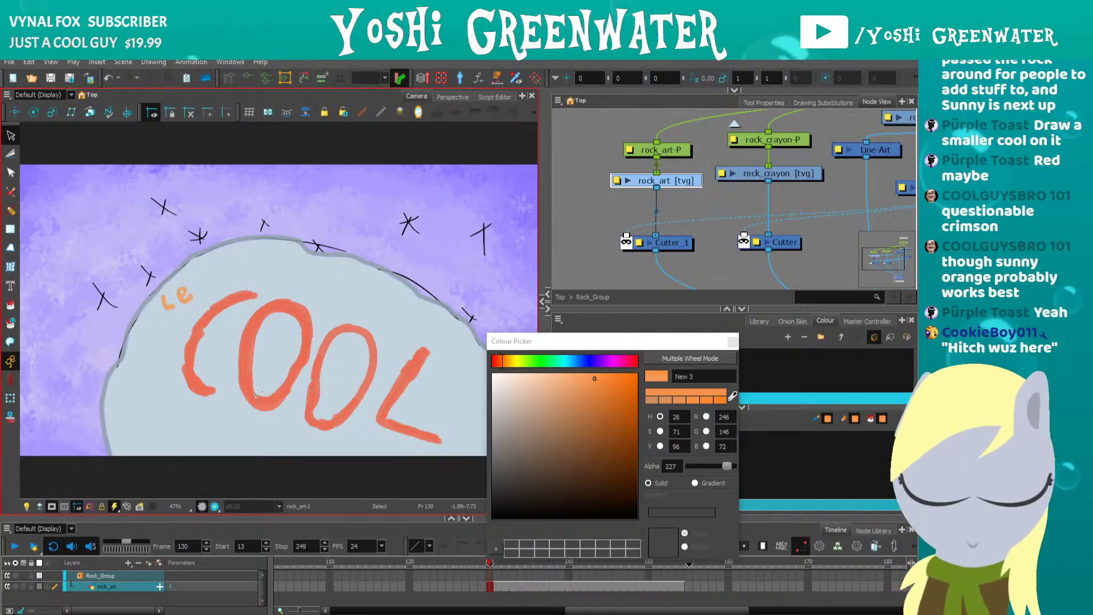
{"action": "mouse_move", "coordinate": [507, 341]}
{"action": "left_mouse_down"}
{"action": "mouse_move", "coordinate": [496, 336]}
{"action": "mouse_move", "coordinate": [499, 355]}
{"action": "left_mouse_up"}
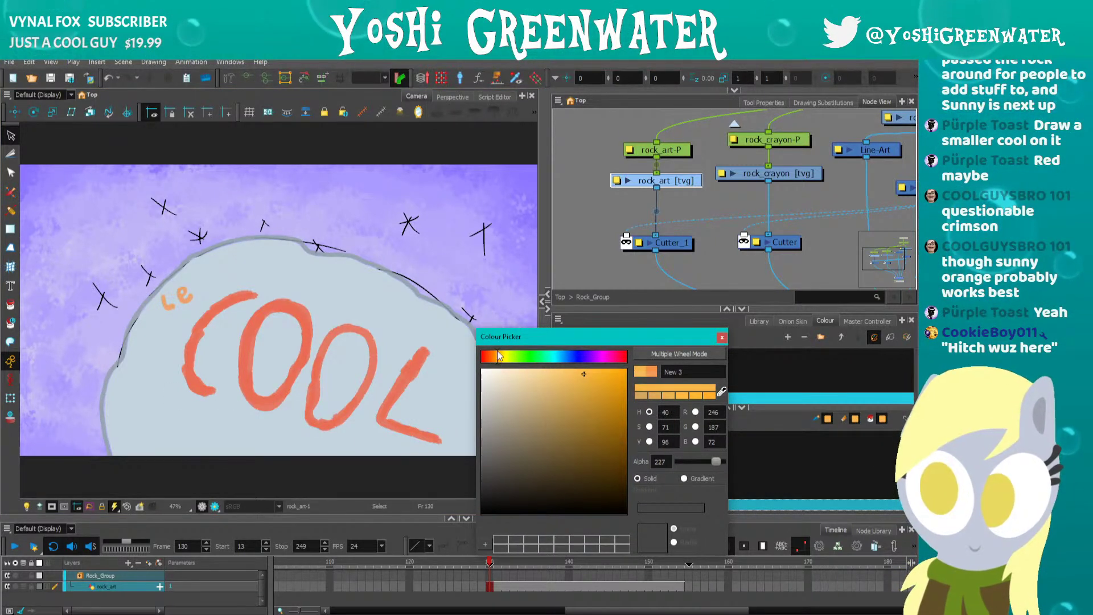
{"action": "left_click_drag", "start_coordinate": [584, 374], "coordinate": [566, 371]}
{"action": "left_click", "coordinate": [722, 337]}
Resize the workspace panels to widen the camera view, and select the rock_art drawing node.
{"action": "left_click_drag", "start_coordinate": [694, 304], "coordinate": [694, 291]}
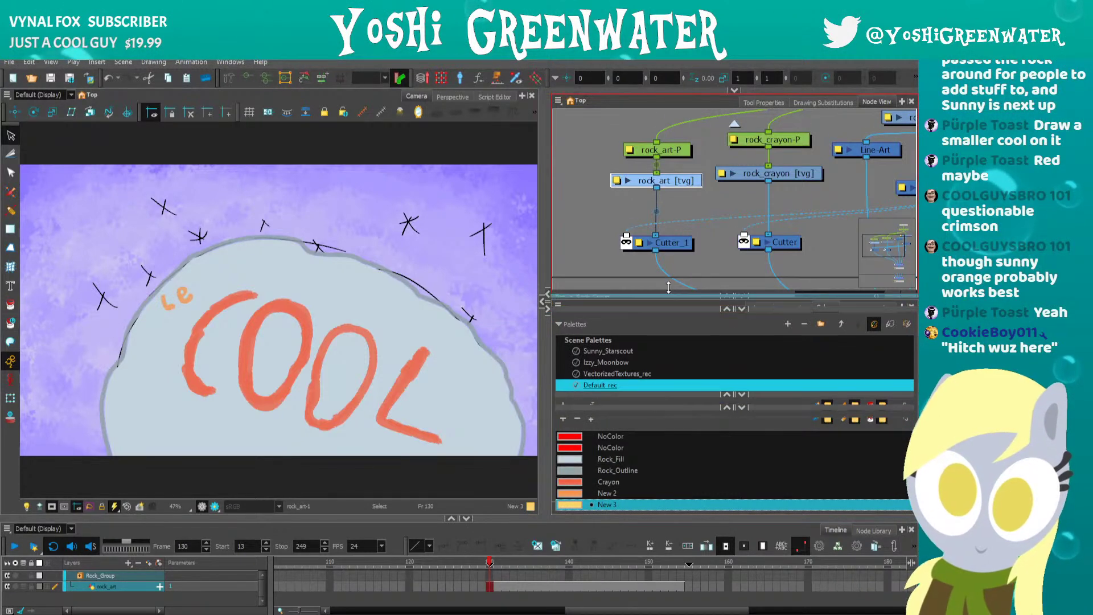
{"action": "scroll", "coordinate": [239, 291], "scroll_direction": "up", "scroll_amount": 1}
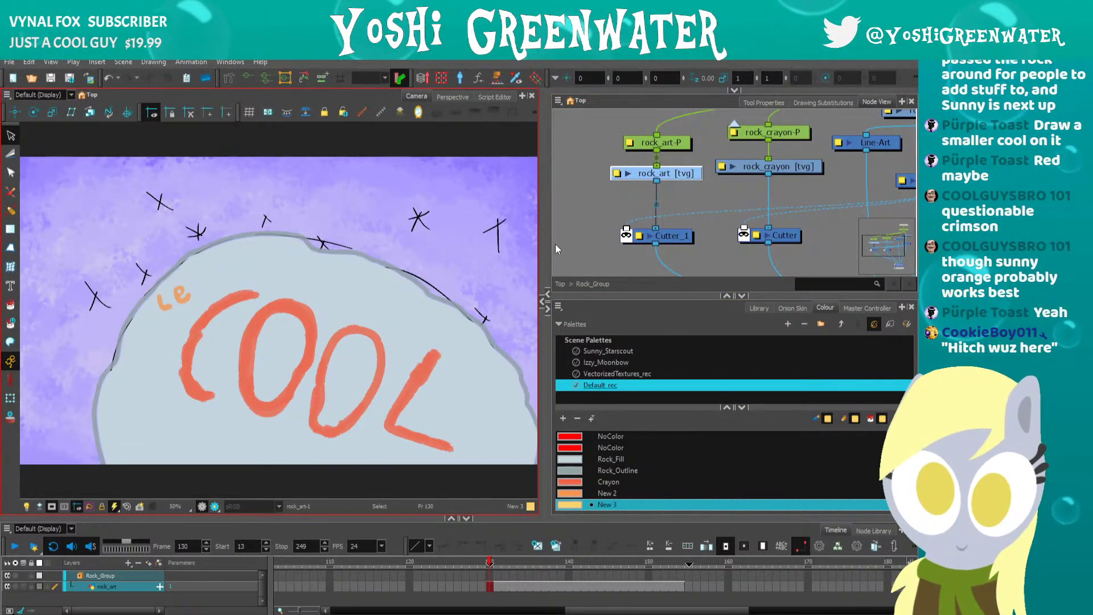
{"action": "left_click_drag", "start_coordinate": [541, 249], "coordinate": [640, 249]}
{"action": "left_click_drag", "start_coordinate": [677, 225], "coordinate": [681, 218]}
{"action": "left_click_drag", "start_coordinate": [692, 294], "coordinate": [690, 316]}
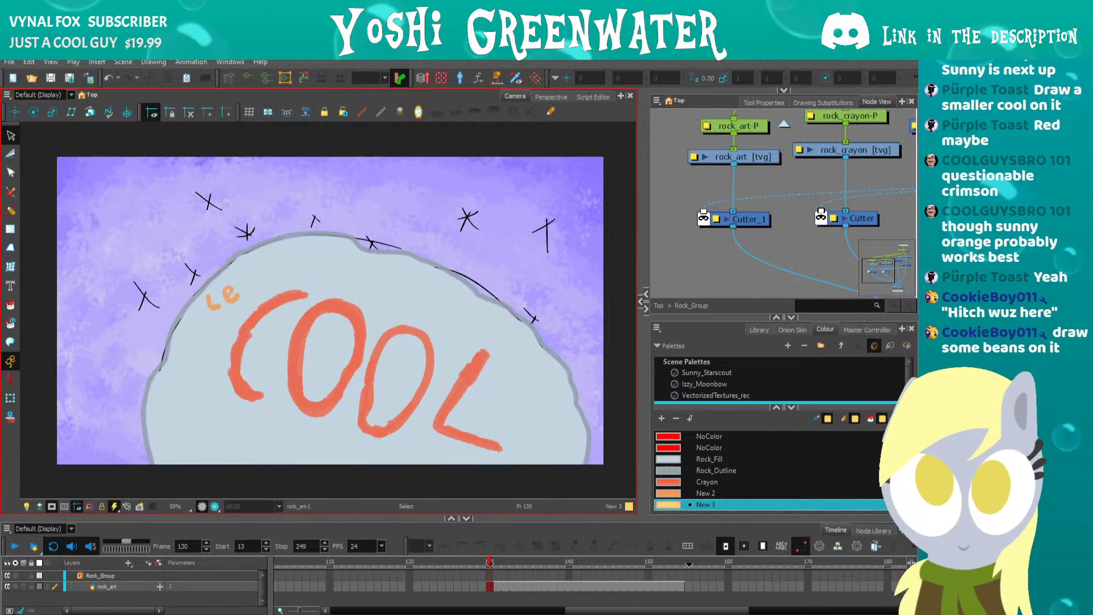
{"action": "left_click", "coordinate": [721, 163]}
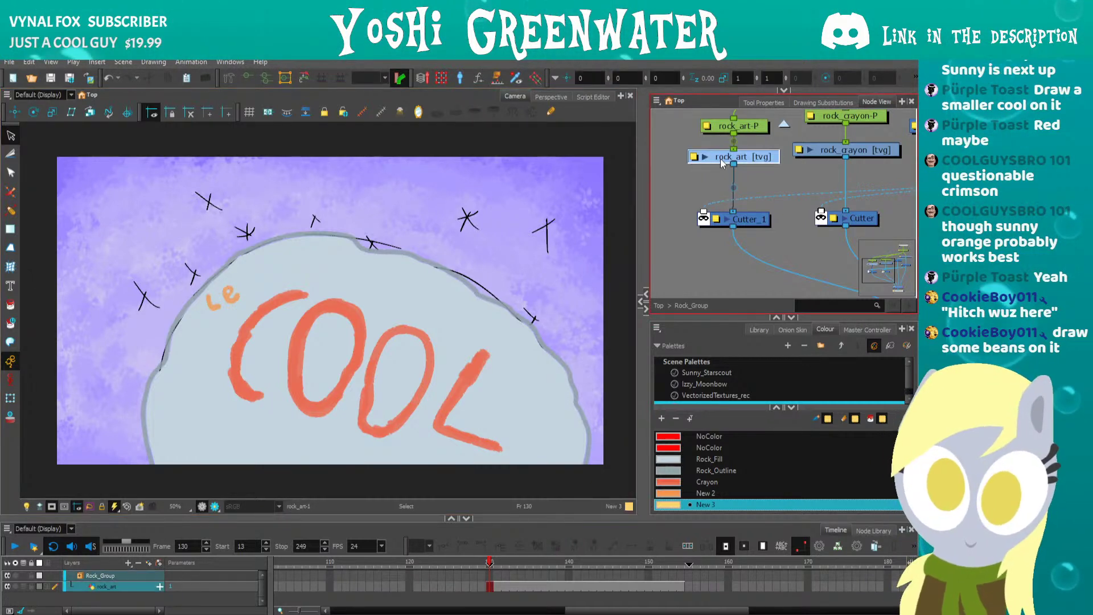
{"action": "double_click", "coordinate": [668, 505]}
{"action": "left_click_drag", "start_coordinate": [550, 340], "coordinate": [463, 336]}
{"action": "left_click", "coordinate": [701, 343]}
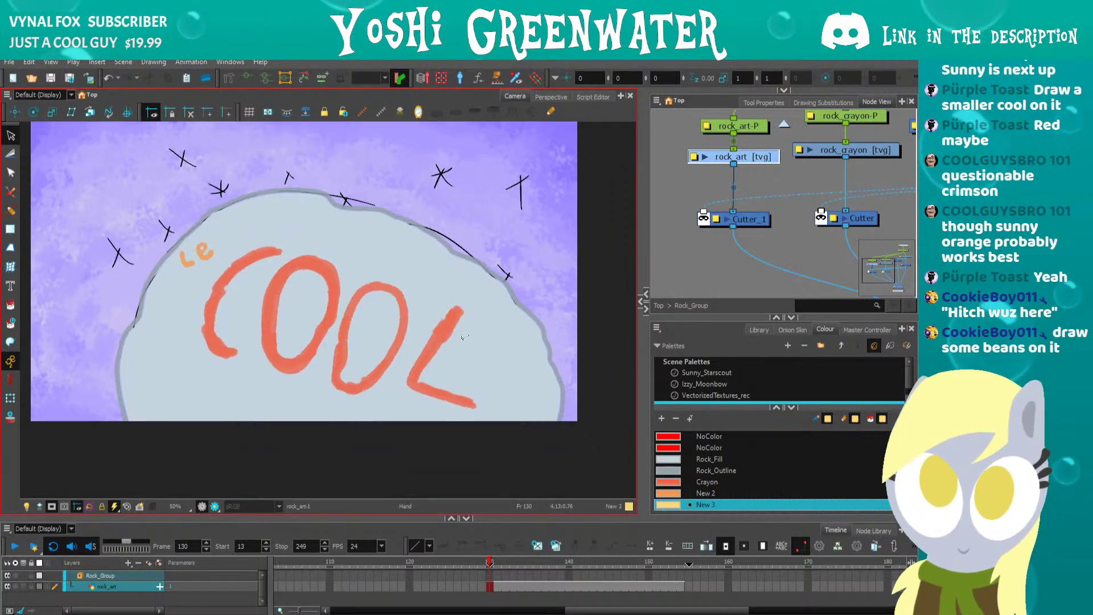
Brush a light yellow notched shape beneath the C of COOL on the rock, then fill its interior and blend over the inner seam.
{"action": "key", "text": "2"}
{"action": "mouse_move", "coordinate": [214, 370]}
{"action": "left_mouse_down"}
{"action": "mouse_move", "coordinate": [244, 351]}
{"action": "mouse_move", "coordinate": [326, 342]}
{"action": "mouse_move", "coordinate": [317, 389]}
{"action": "left_mouse_up"}
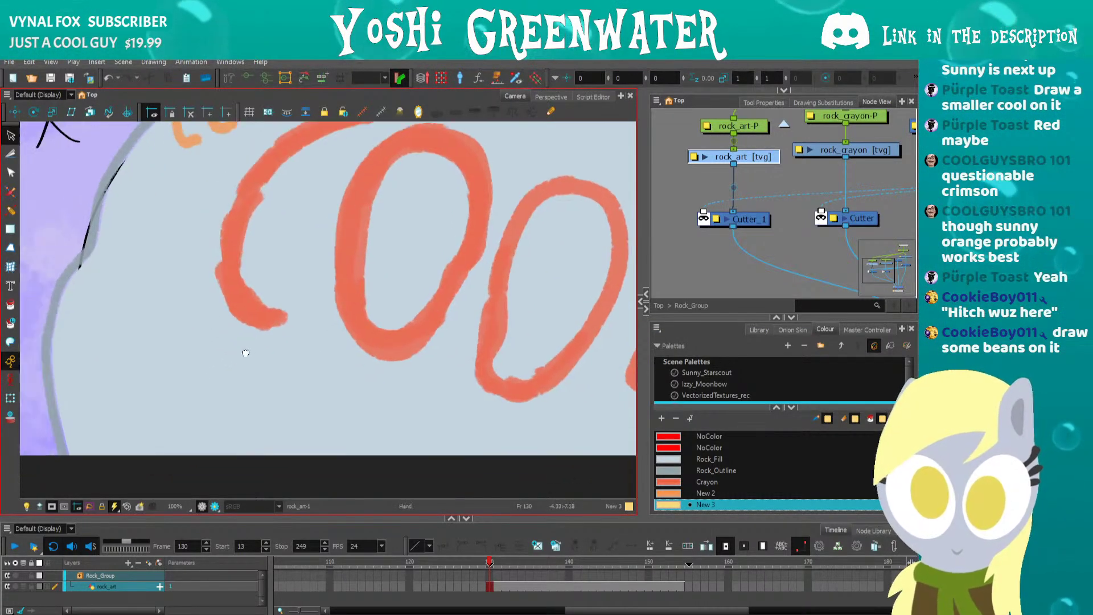
{"action": "key", "text": "alt+b"}
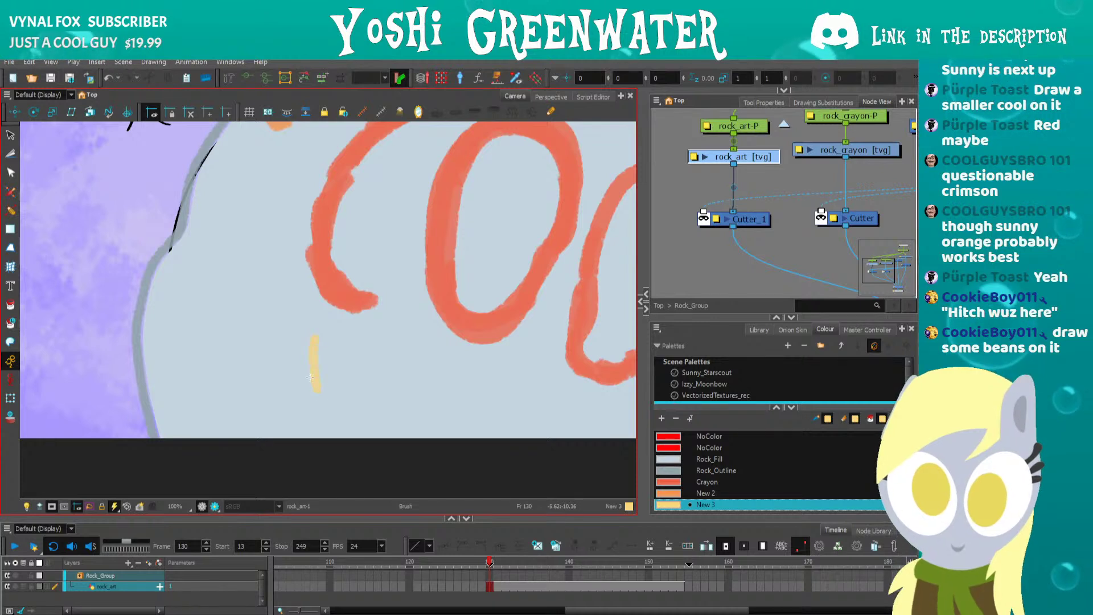
{"action": "key", "text": "ctrl+z"}
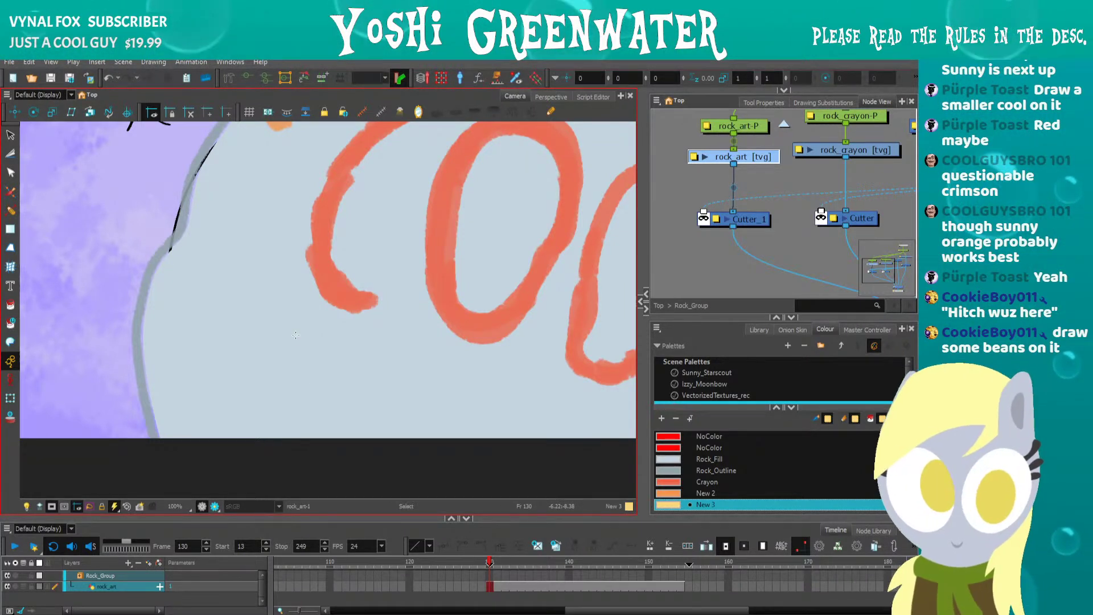
{"action": "scroll", "coordinate": [284, 343], "scroll_direction": "up", "scroll_amount": 2}
{"action": "mouse_move", "coordinate": [299, 359]}
{"action": "left_mouse_down"}
{"action": "mouse_move", "coordinate": [397, 314]}
{"action": "mouse_move", "coordinate": [334, 319]}
{"action": "mouse_move", "coordinate": [318, 377]}
{"action": "mouse_move", "coordinate": [369, 246]}
{"action": "mouse_move", "coordinate": [304, 400]}
{"action": "mouse_move", "coordinate": [367, 252]}
{"action": "left_mouse_up"}
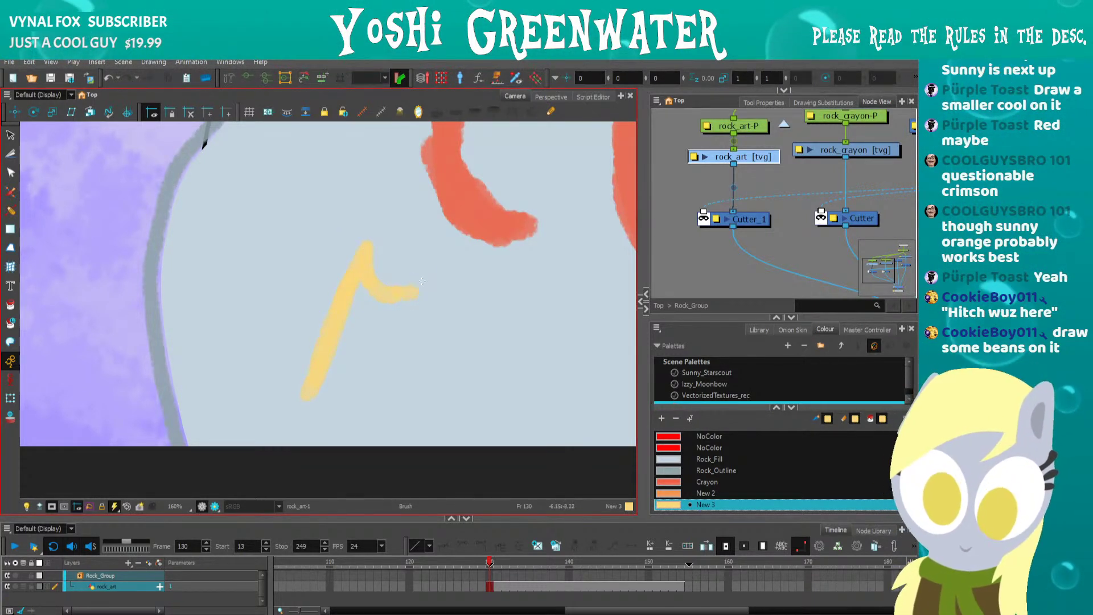
{"action": "left_click_drag", "start_coordinate": [439, 265], "coordinate": [451, 261]}
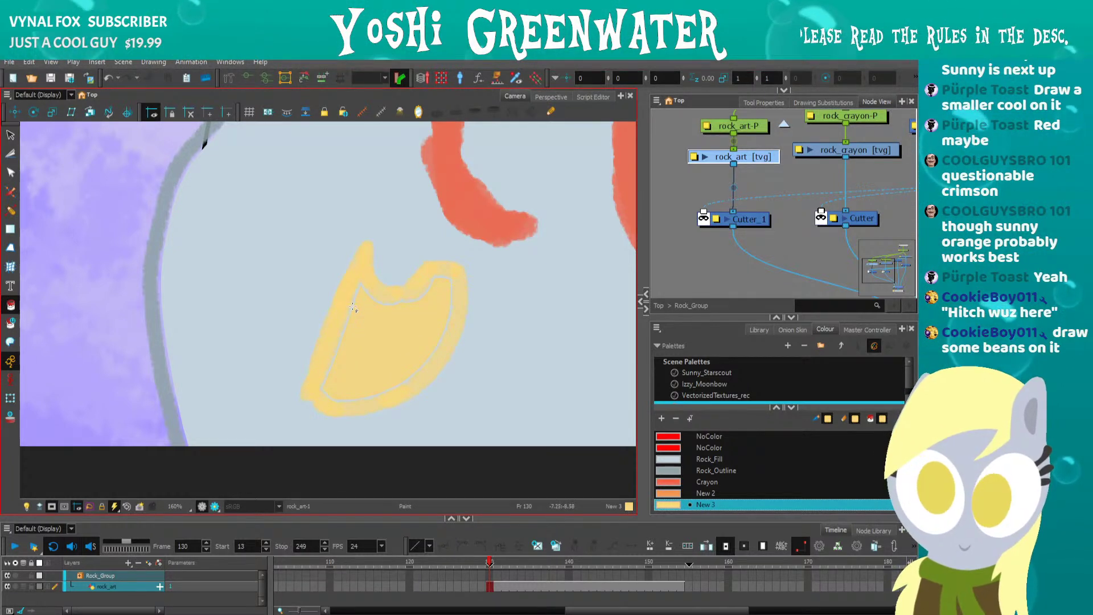
{"action": "key", "text": "alt+b"}
{"action": "left_click_drag", "start_coordinate": [360, 281], "coordinate": [320, 396]}
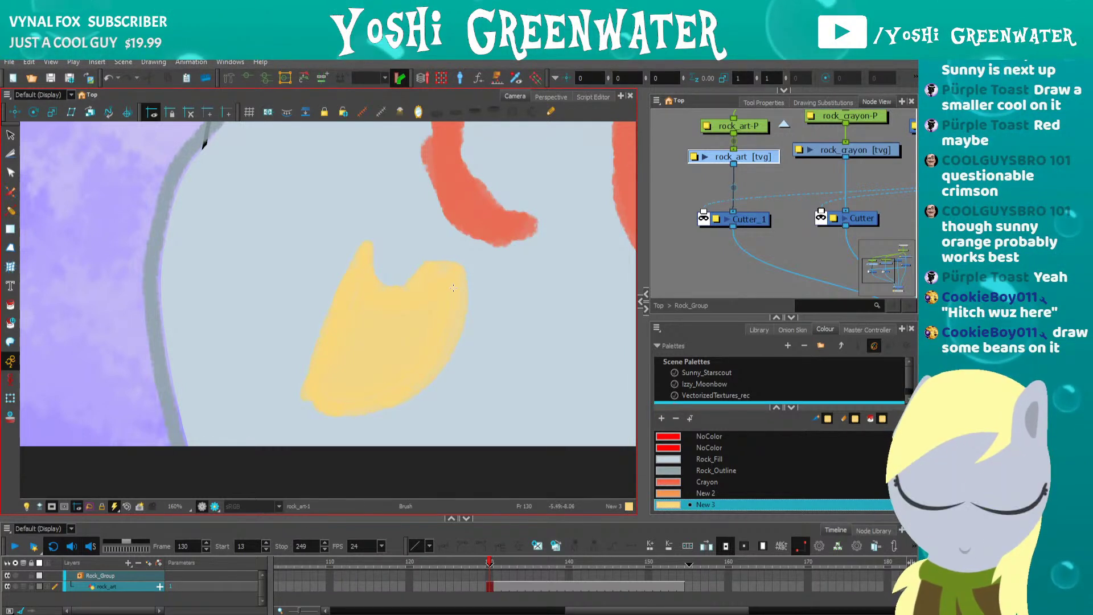
Add a new swatch to the palette and set it to a darker yellow (H 40, S 63, V 87).
{"action": "left_click", "coordinate": [661, 418]}
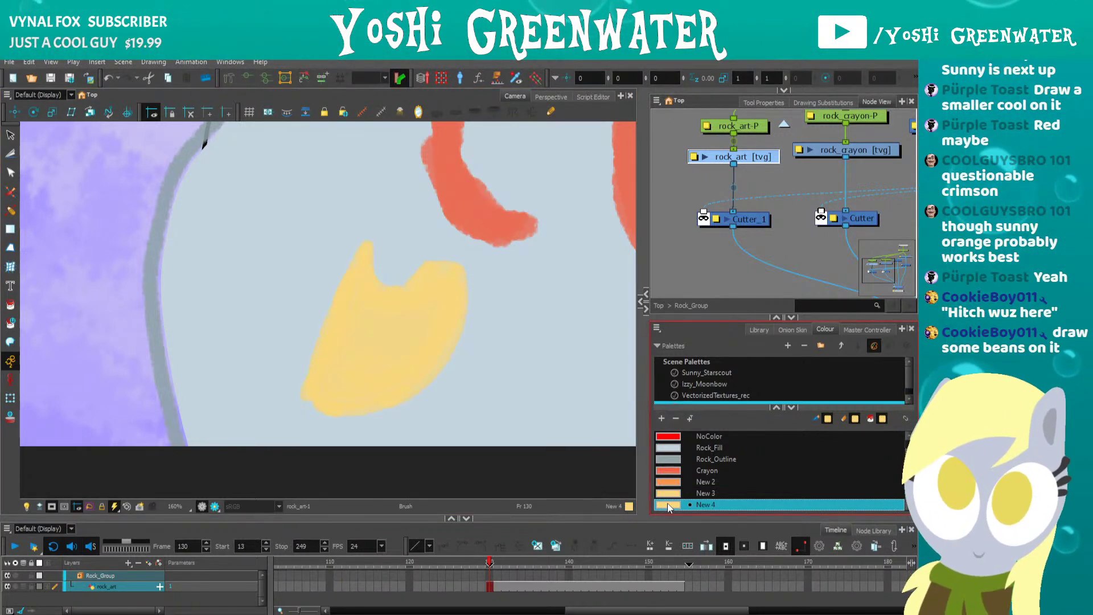
{"action": "double_click", "coordinate": [669, 505]}
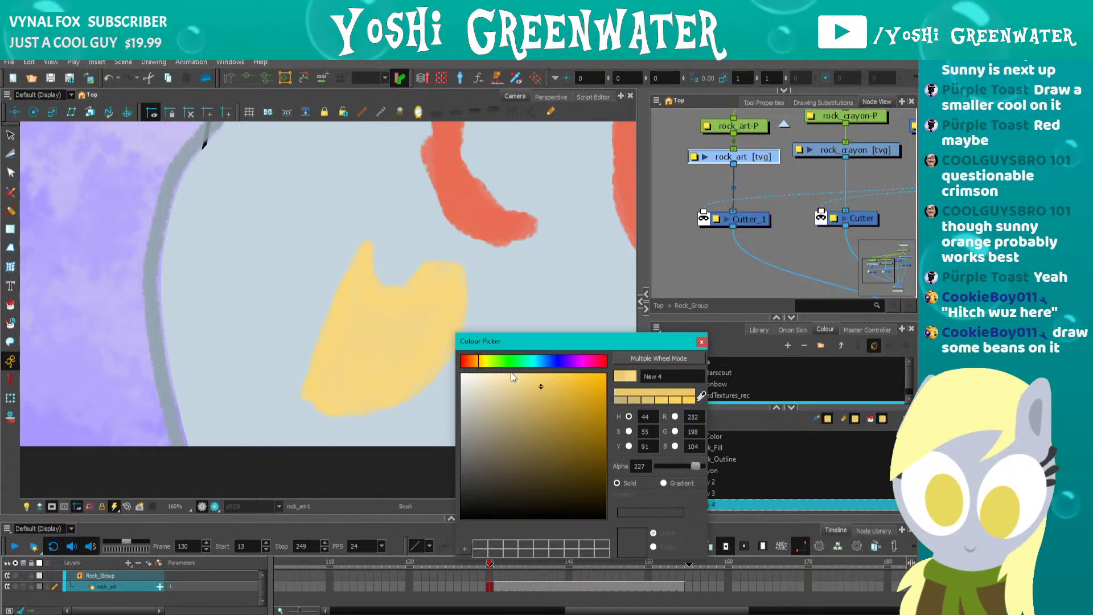
{"action": "left_click", "coordinate": [701, 341]}
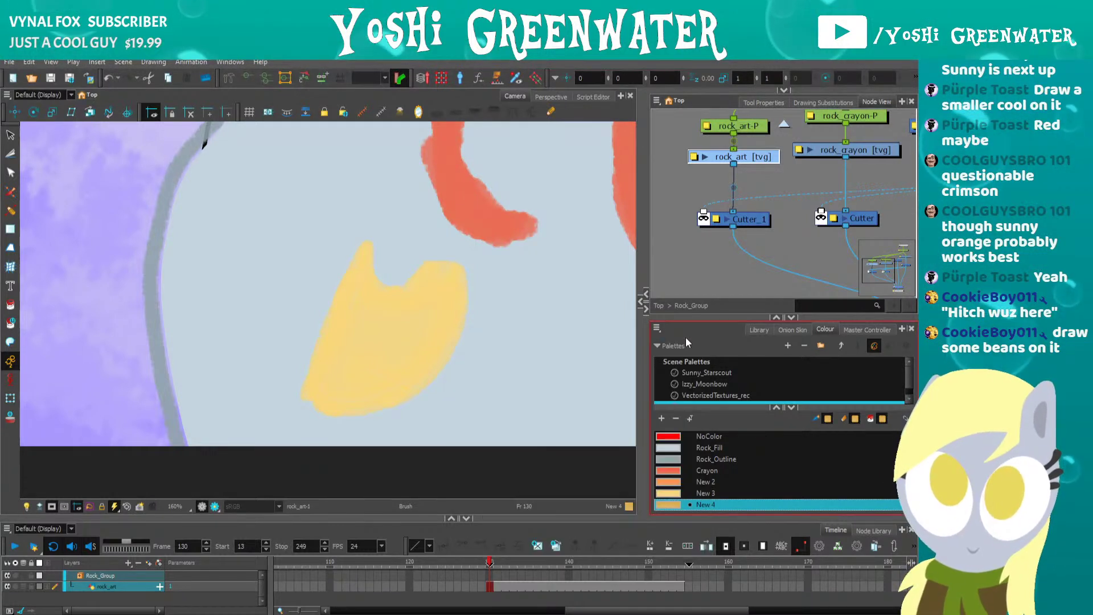
Brush a darker yellow half against the straight edge of the light yellow shape, fill it, and paint over the inner seam.
{"action": "left_click_drag", "start_coordinate": [352, 261], "coordinate": [291, 398]}
{"action": "mouse_move", "coordinate": [327, 259]}
{"action": "left_mouse_down"}
{"action": "mouse_move", "coordinate": [308, 245]}
{"action": "mouse_move", "coordinate": [303, 218]}
{"action": "mouse_move", "coordinate": [274, 257]}
{"action": "mouse_move", "coordinate": [258, 362]}
{"action": "mouse_move", "coordinate": [299, 395]}
{"action": "left_mouse_up"}
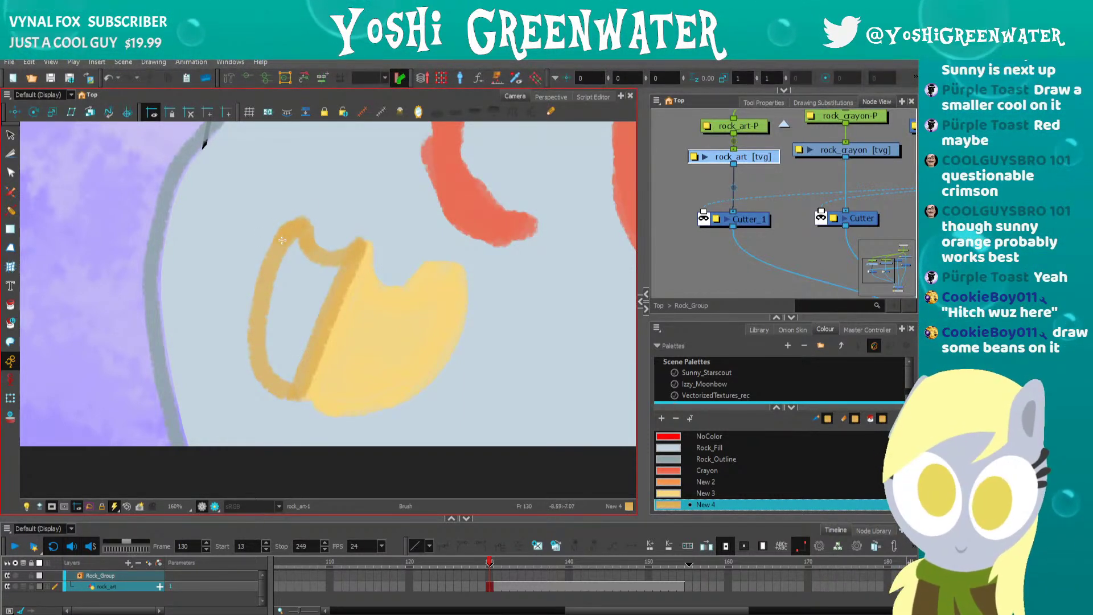
{"action": "key", "text": "alt+i"}
{"action": "left_click", "coordinate": [273, 302]}
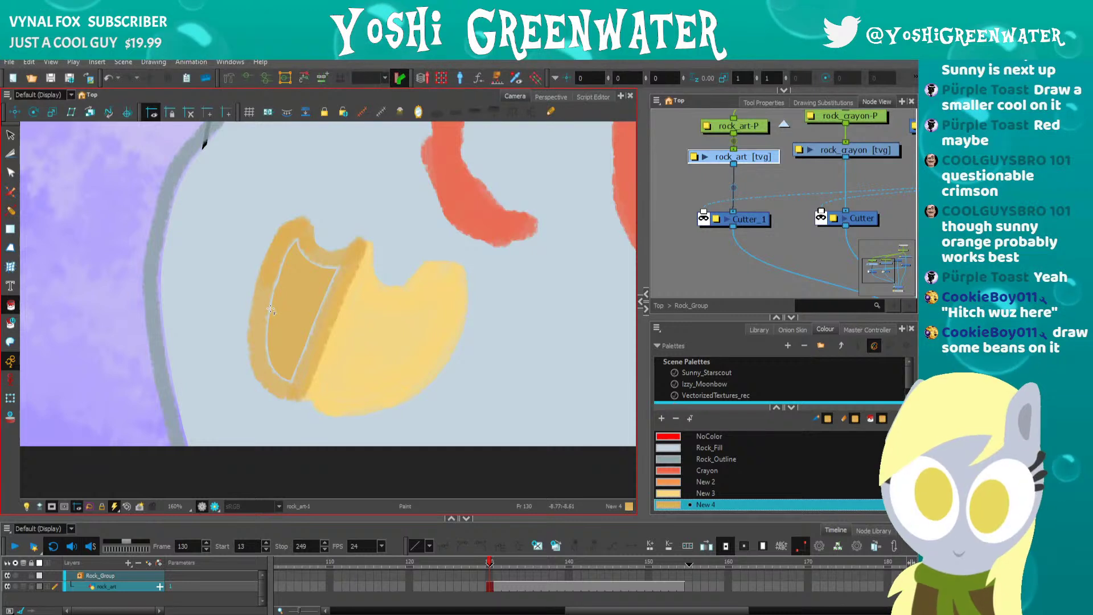
{"action": "key", "text": "alt+b"}
{"action": "left_click_drag", "start_coordinate": [331, 297], "coordinate": [297, 383]}
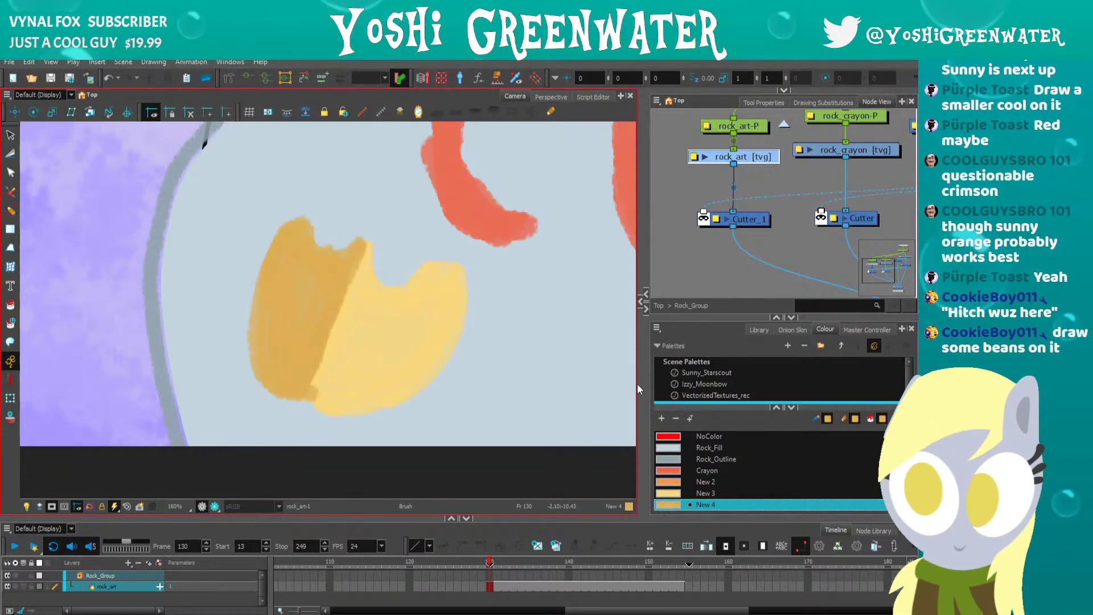
Add another swatch to the palette and set it to blue (H 226, S 70, V 86).
{"action": "left_click", "coordinate": [662, 418]}
{"action": "double_click", "coordinate": [669, 504]}
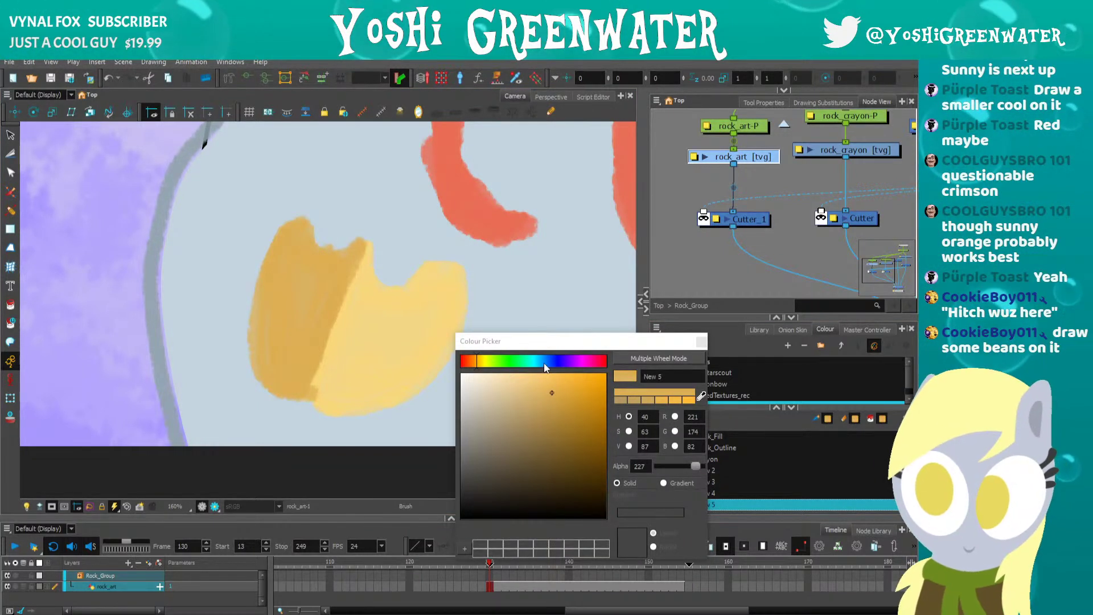
{"action": "left_click", "coordinate": [545, 361]}
{"action": "left_click", "coordinate": [556, 386]}
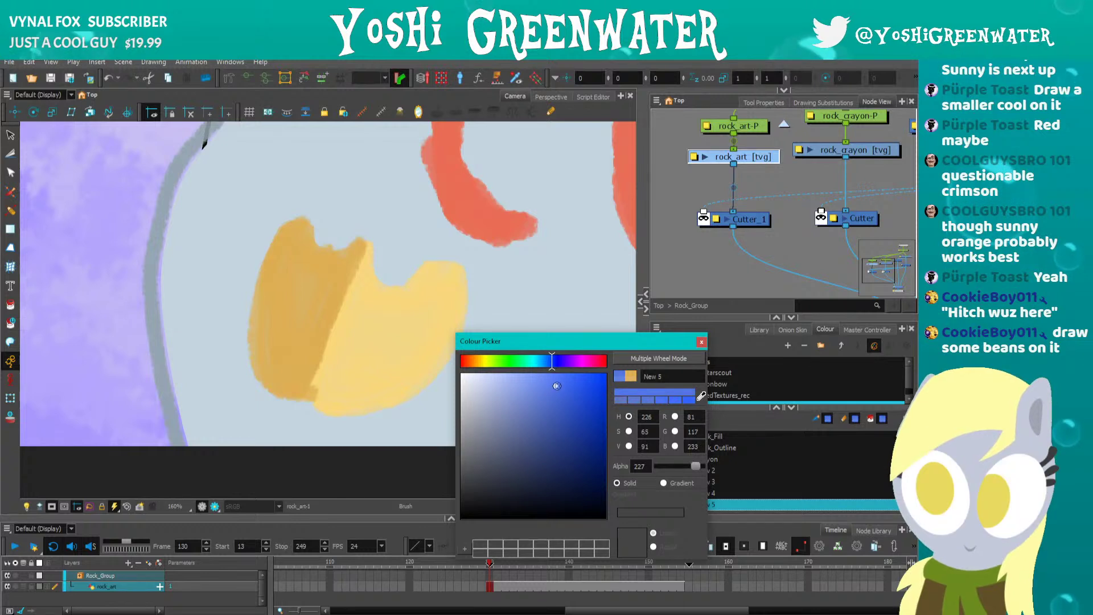
{"action": "left_click", "coordinate": [700, 342]}
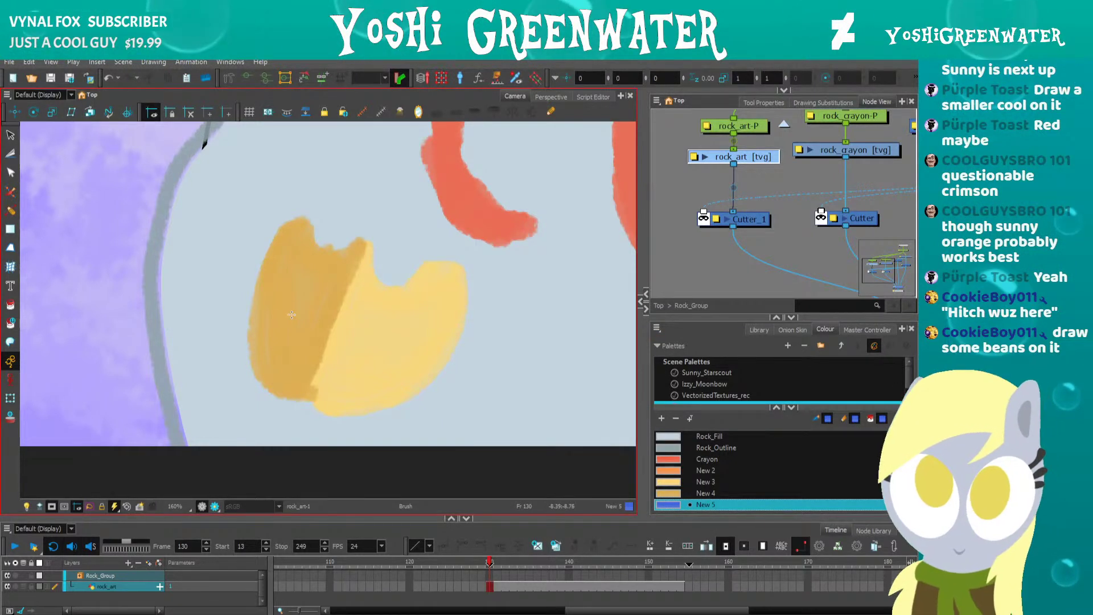
Brush a blue U with short outward end strokes across the middle of the two-tone yellow shape.
{"action": "left_click_drag", "start_coordinate": [291, 315], "coordinate": [308, 299]}
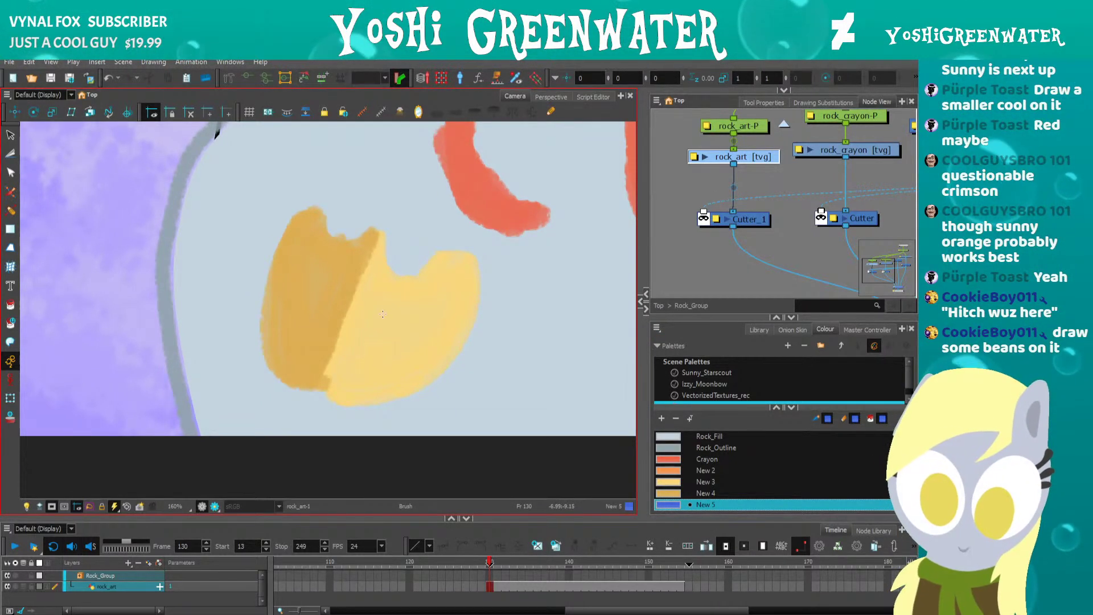
{"action": "mouse_move", "coordinate": [389, 302]}
{"action": "left_mouse_down"}
{"action": "mouse_move", "coordinate": [374, 357]}
{"action": "mouse_move", "coordinate": [343, 369]}
{"action": "mouse_move", "coordinate": [318, 362]}
{"action": "mouse_move", "coordinate": [308, 334]}
{"action": "mouse_move", "coordinate": [307, 272]}
{"action": "left_mouse_up"}
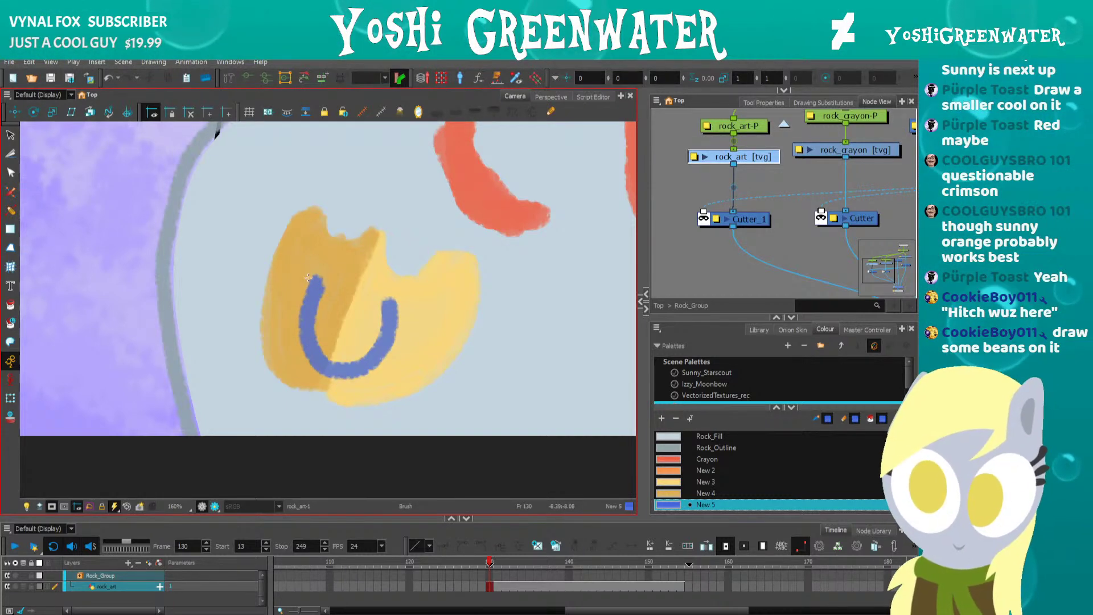
{"action": "left_click_drag", "start_coordinate": [389, 300], "coordinate": [412, 307]}
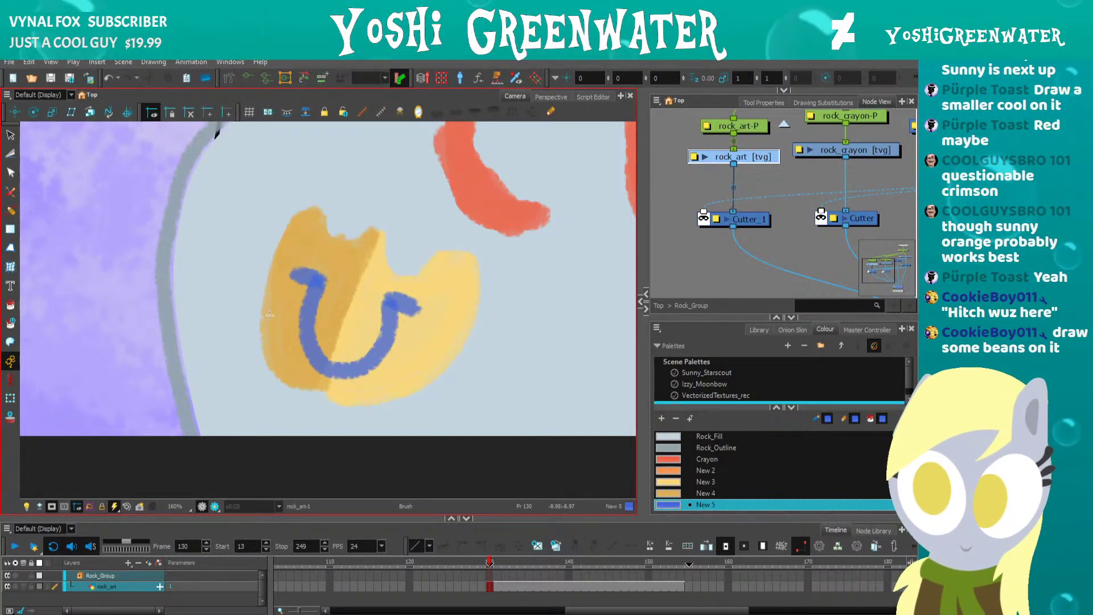
Select the whole yellow drawing with its blue U and transform it slightly so it sits closer to the rock's left edge.
{"action": "key", "text": "shift+m"}
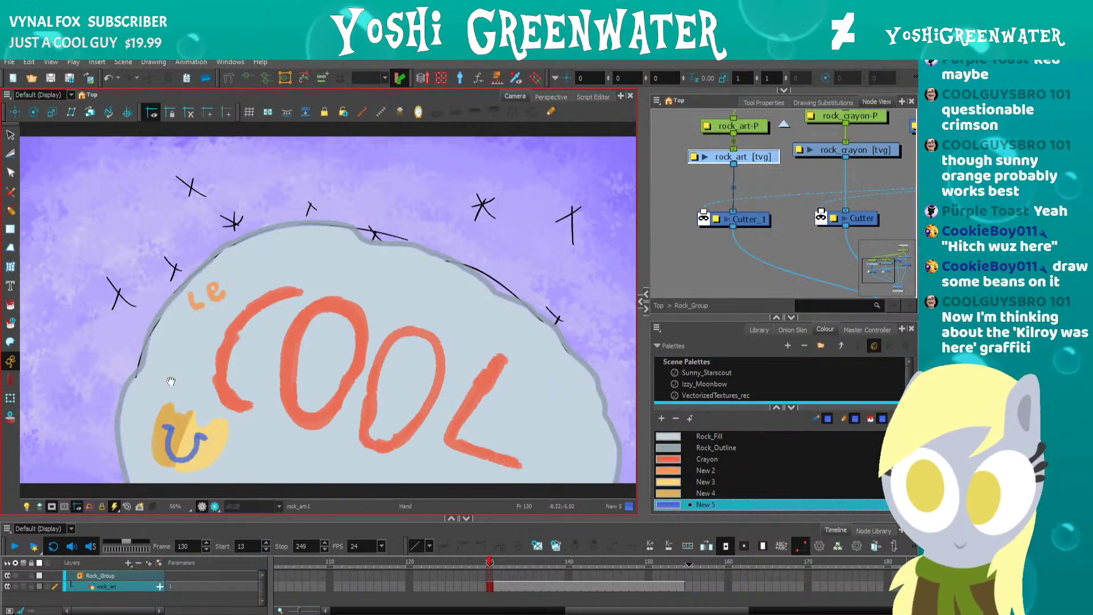
{"action": "mouse_move", "coordinate": [171, 394]}
{"action": "left_mouse_down"}
{"action": "mouse_move", "coordinate": [236, 352]}
{"action": "mouse_move", "coordinate": [205, 430]}
{"action": "mouse_move", "coordinate": [224, 398]}
{"action": "left_mouse_up"}
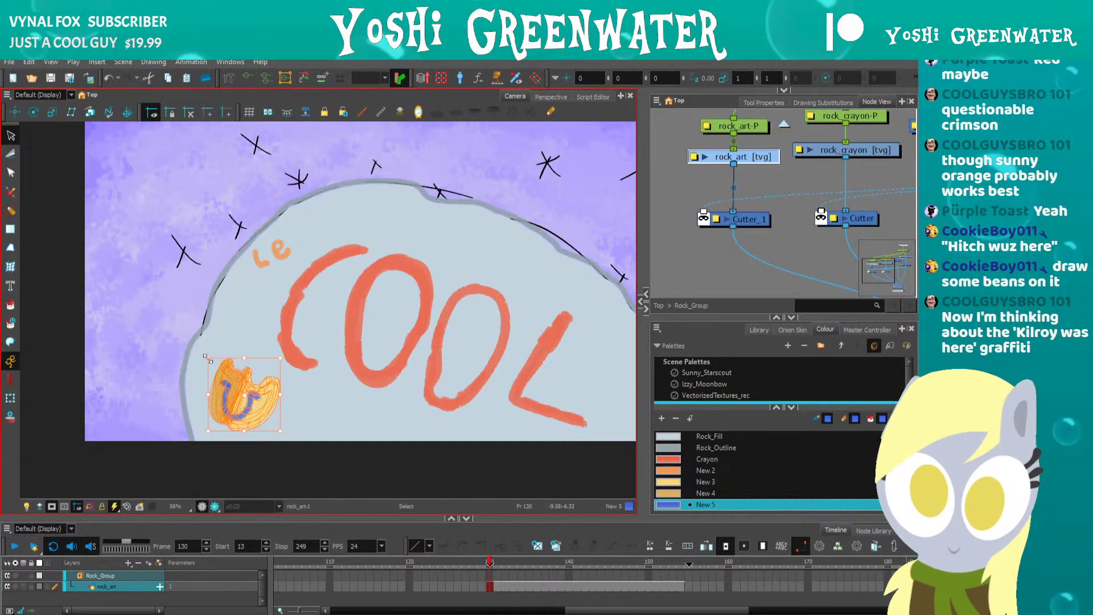
{"action": "left_click_drag", "start_coordinate": [208, 358], "coordinate": [203, 353]}
{"action": "left_click", "coordinate": [151, 379]}
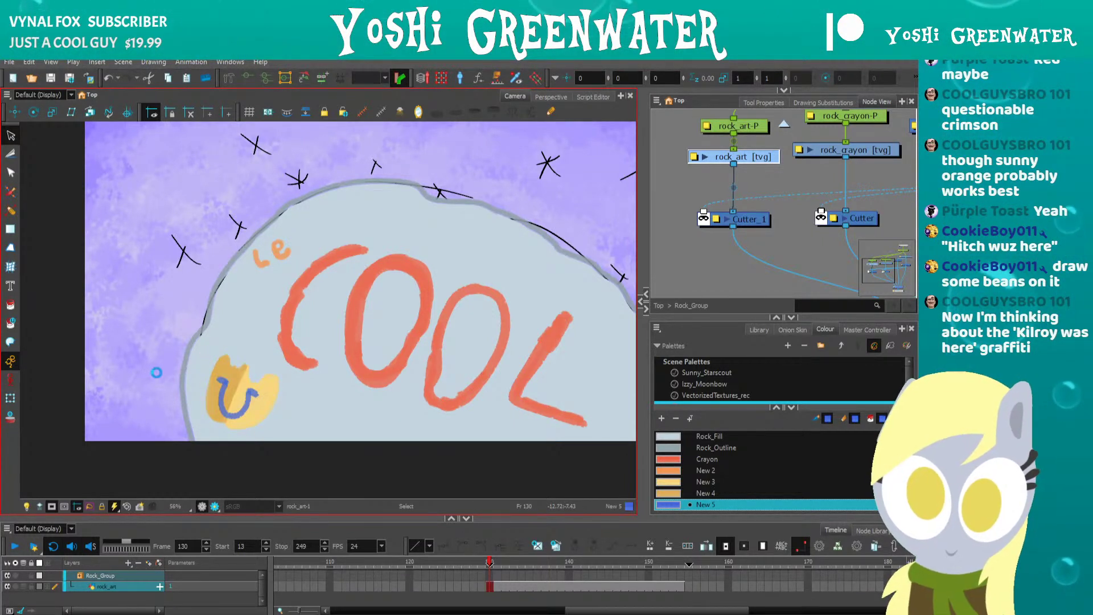
{"action": "left_click_drag", "start_coordinate": [273, 326], "coordinate": [247, 305]}
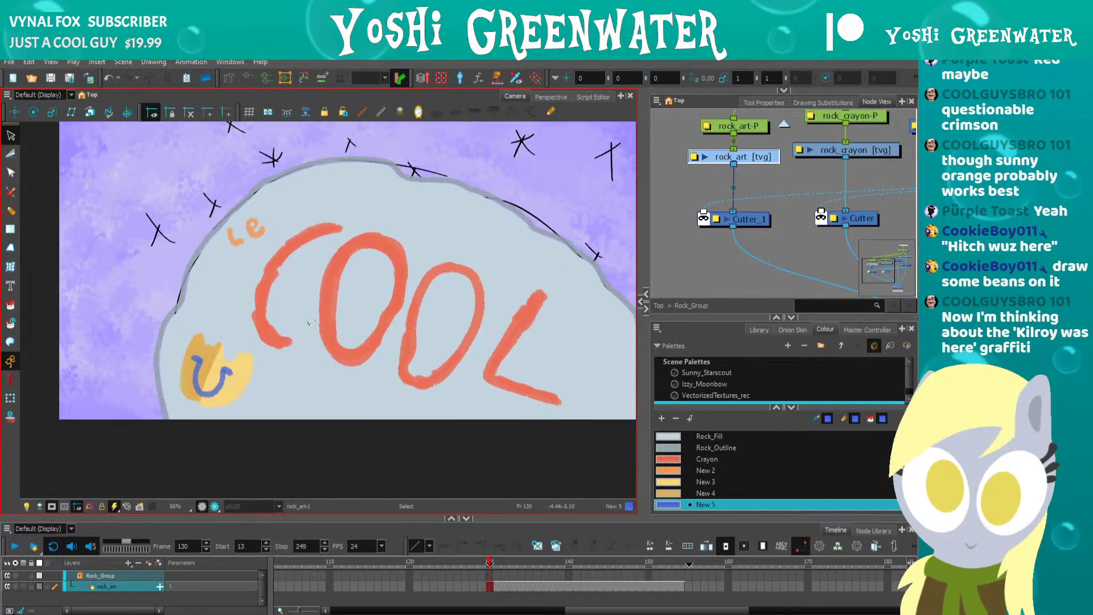
Enlarge the palette area, add a new swatch to Default_rec, and set it to dark brown.
{"action": "left_click_drag", "start_coordinate": [705, 316], "coordinate": [683, 299]}
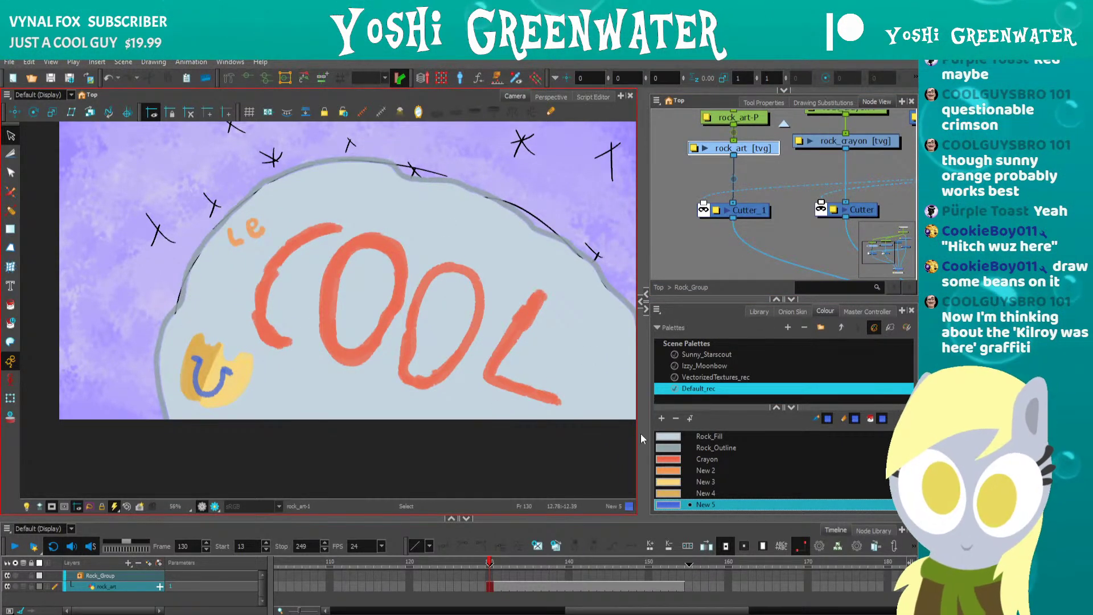
{"action": "left_click", "coordinate": [662, 418]}
{"action": "double_click", "coordinate": [668, 504]}
{"action": "left_click_drag", "start_coordinate": [502, 359], "coordinate": [470, 345]}
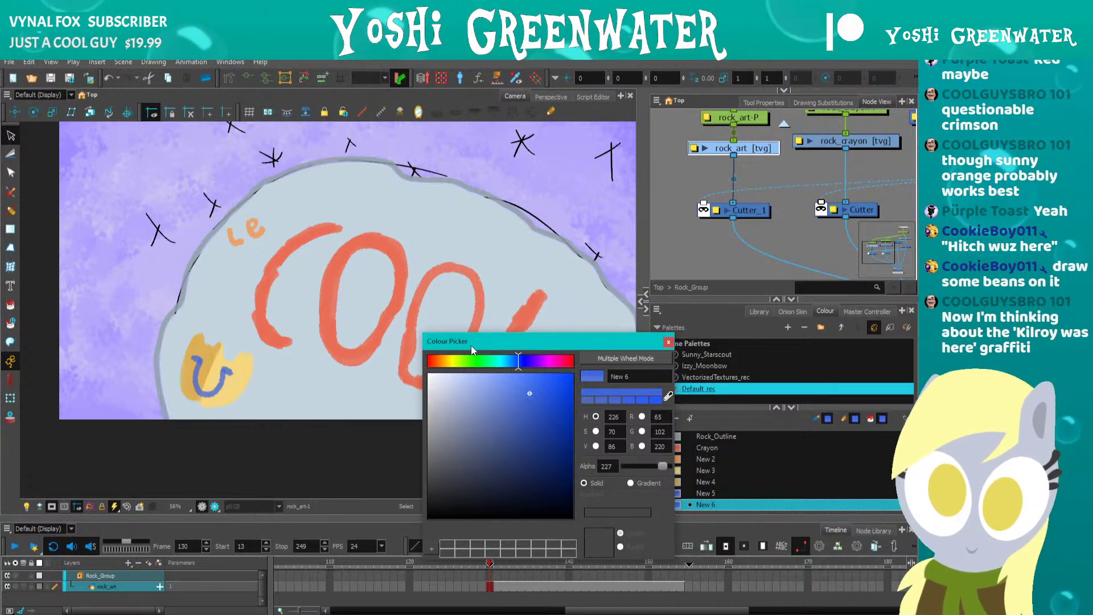
{"action": "left_click", "coordinate": [442, 363]}
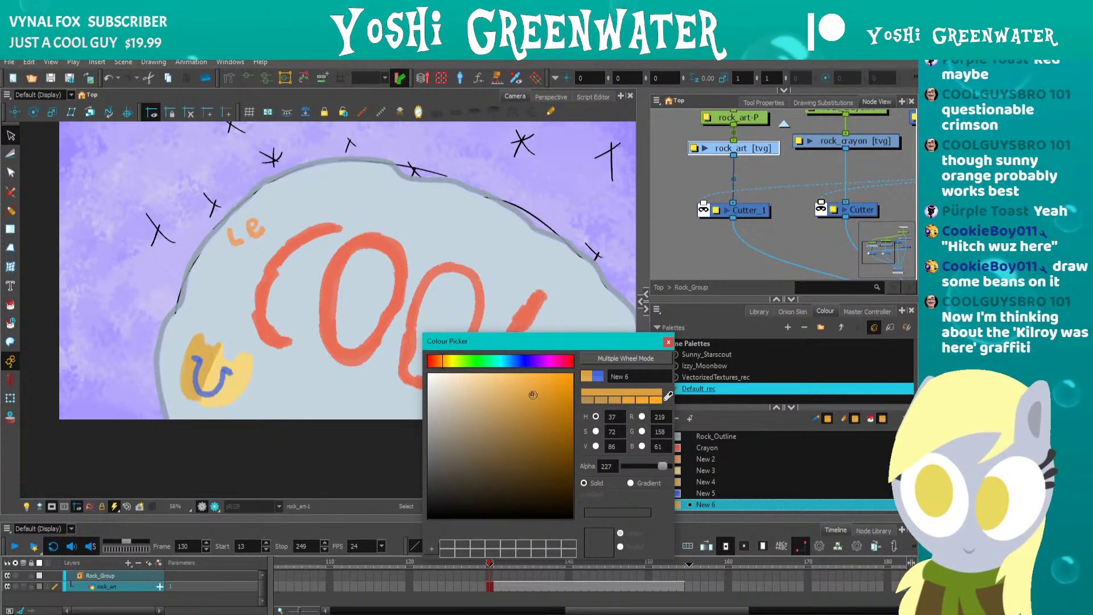
{"action": "left_click", "coordinate": [557, 440]}
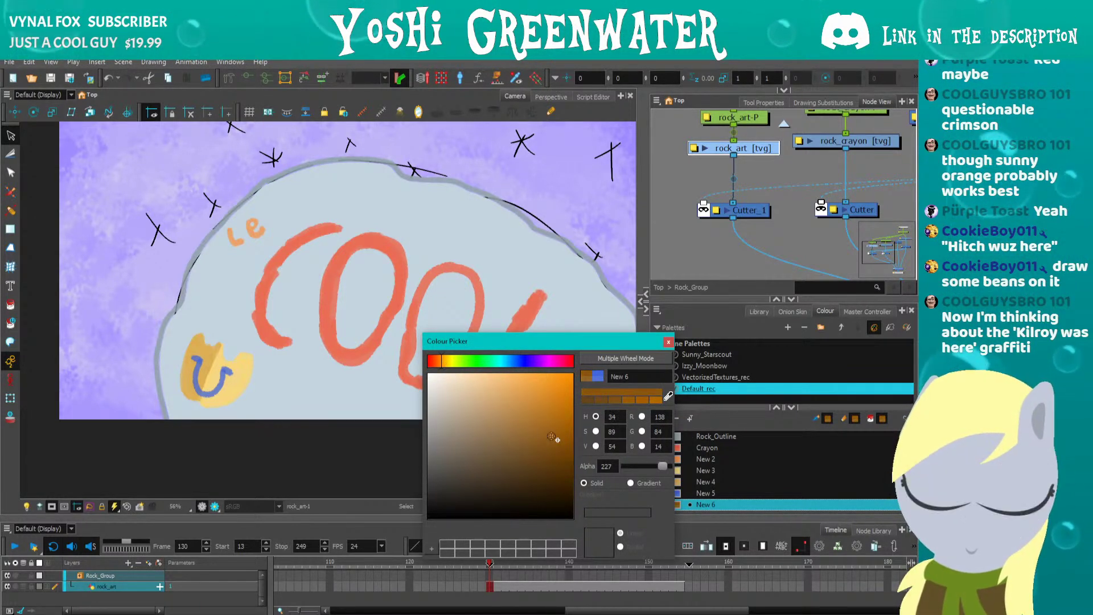
{"action": "left_click", "coordinate": [540, 452]}
{"action": "mouse_move", "coordinate": [538, 453]}
{"action": "left_mouse_down"}
{"action": "mouse_move", "coordinate": [503, 486]}
{"action": "mouse_move", "coordinate": [534, 466]}
{"action": "left_mouse_up"}
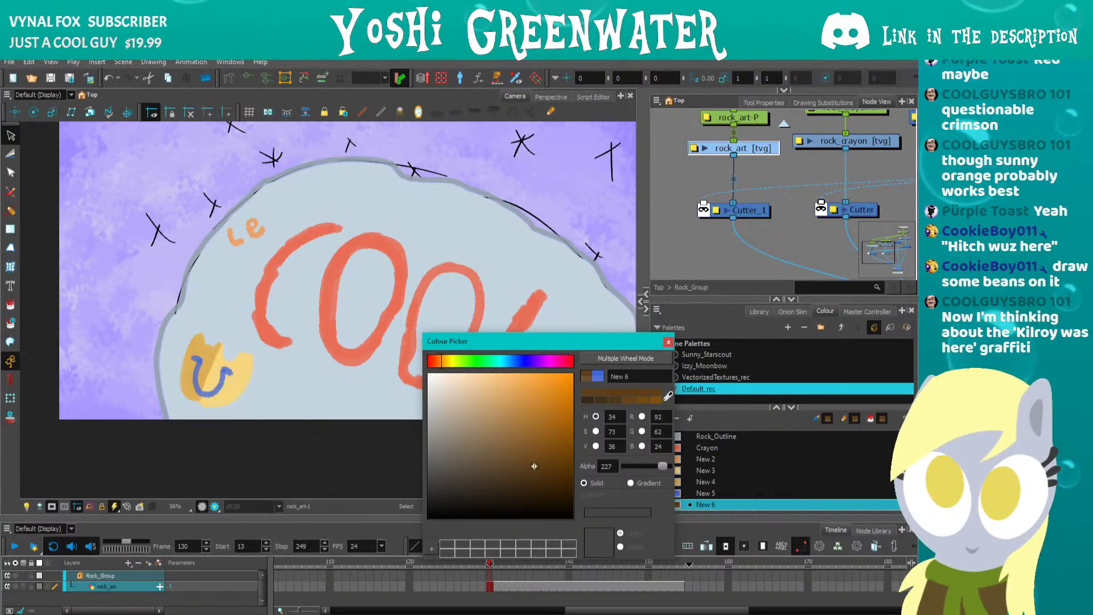
{"action": "left_click", "coordinate": [444, 363]}
{"action": "left_click", "coordinate": [441, 362]}
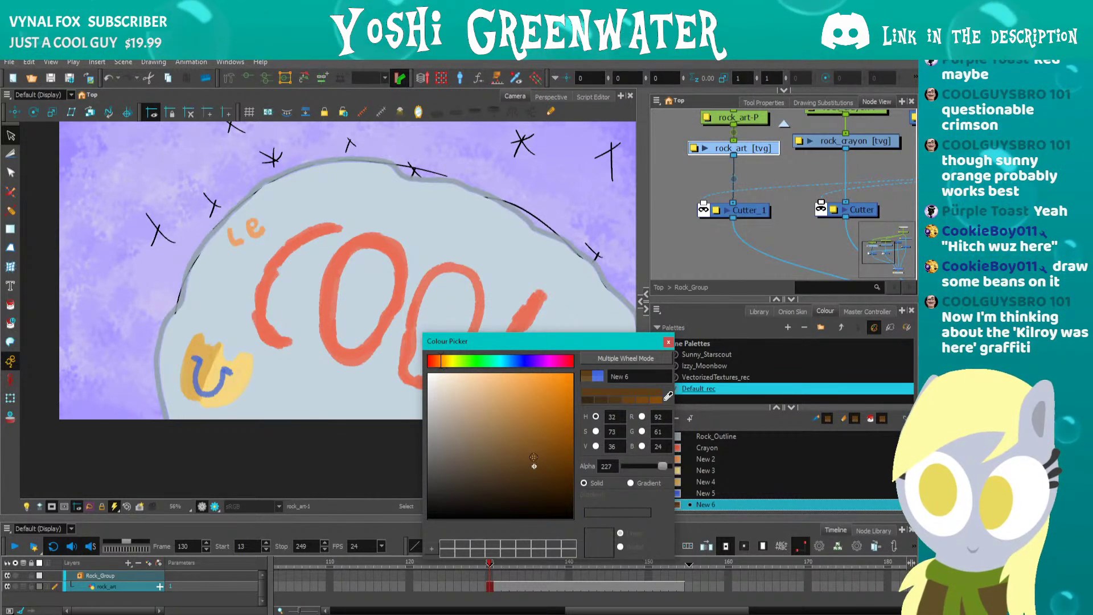
{"action": "left_click", "coordinate": [535, 464]}
{"action": "left_click", "coordinate": [668, 343]}
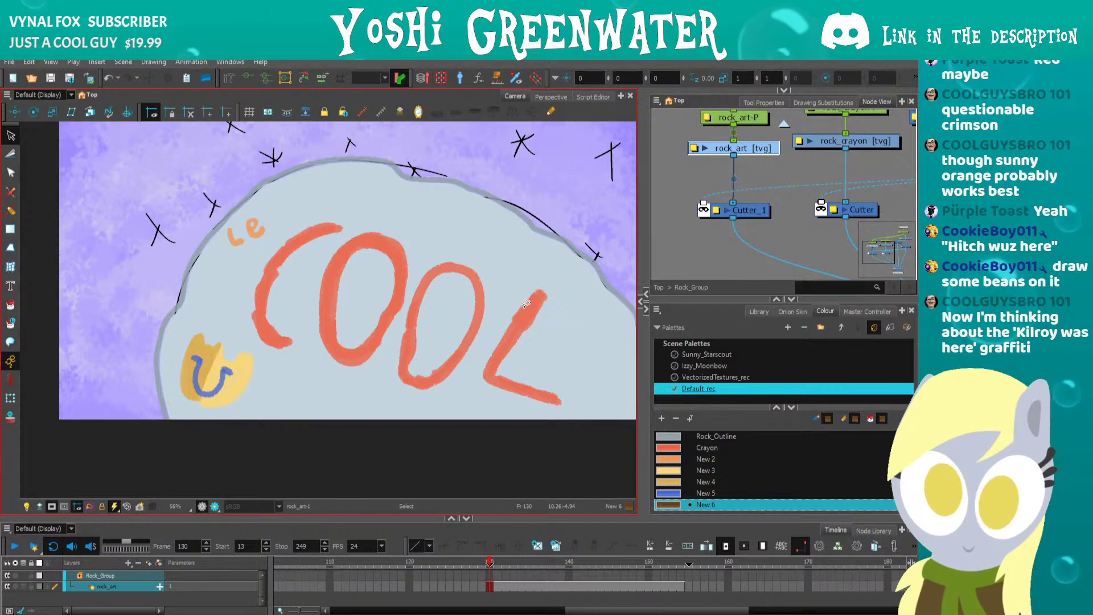
Brush two filled dark brown beans on the rock beside the upper end of the L.
{"action": "scroll", "coordinate": [290, 320], "scroll_direction": "up", "scroll_amount": 3}
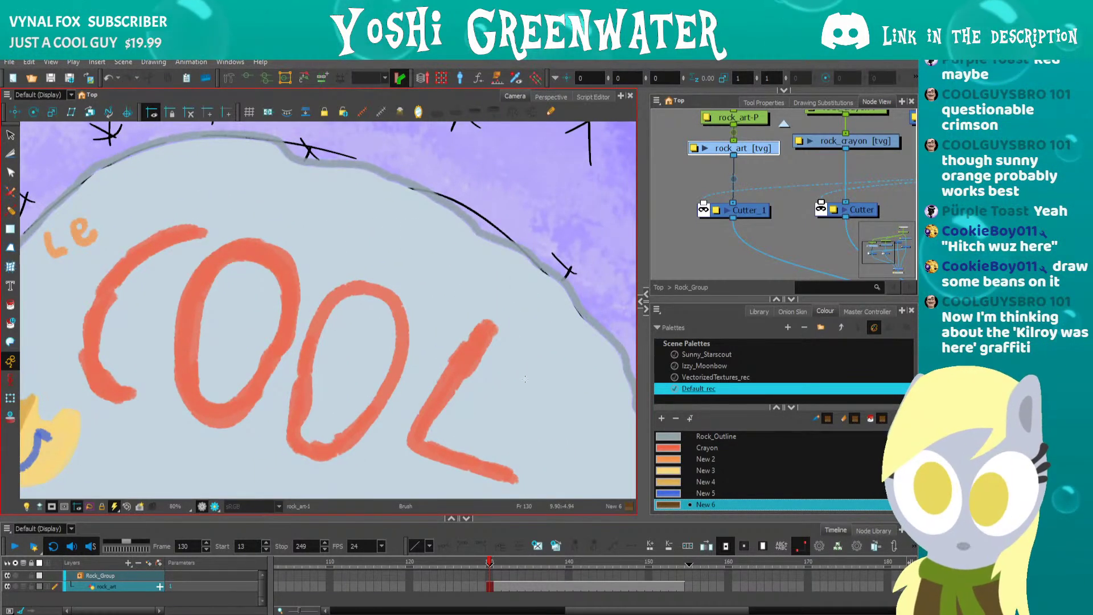
{"action": "left_click_drag", "start_coordinate": [478, 332], "coordinate": [394, 252]}
{"action": "scroll", "coordinate": [422, 251], "scroll_direction": "up", "scroll_amount": 3}
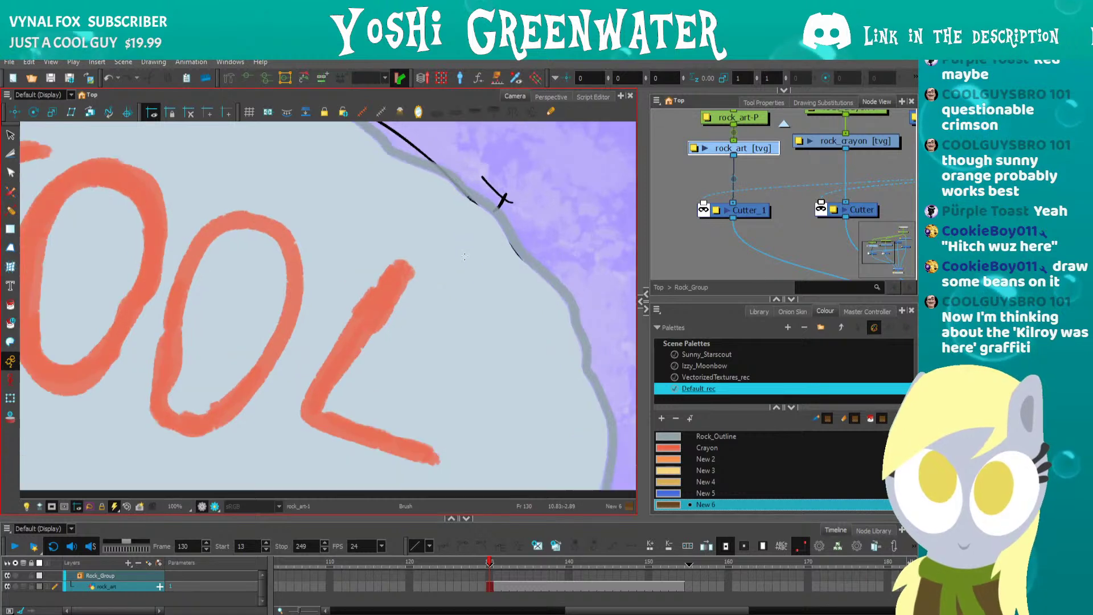
{"action": "mouse_move", "coordinate": [501, 293]}
{"action": "left_mouse_down"}
{"action": "mouse_move", "coordinate": [473, 266]}
{"action": "mouse_move", "coordinate": [483, 287]}
{"action": "mouse_move", "coordinate": [472, 312]}
{"action": "mouse_move", "coordinate": [492, 304]}
{"action": "mouse_move", "coordinate": [485, 257]}
{"action": "mouse_move", "coordinate": [477, 269]}
{"action": "mouse_move", "coordinate": [490, 263]}
{"action": "mouse_move", "coordinate": [495, 304]}
{"action": "mouse_move", "coordinate": [474, 314]}
{"action": "mouse_move", "coordinate": [495, 285]}
{"action": "mouse_move", "coordinate": [487, 261]}
{"action": "mouse_move", "coordinate": [482, 316]}
{"action": "mouse_move", "coordinate": [496, 306]}
{"action": "mouse_move", "coordinate": [485, 305]}
{"action": "mouse_move", "coordinate": [486, 258]}
{"action": "mouse_move", "coordinate": [496, 317]}
{"action": "mouse_move", "coordinate": [477, 316]}
{"action": "mouse_move", "coordinate": [491, 289]}
{"action": "mouse_move", "coordinate": [472, 306]}
{"action": "mouse_move", "coordinate": [431, 280]}
{"action": "mouse_move", "coordinate": [435, 321]}
{"action": "mouse_move", "coordinate": [429, 301]}
{"action": "mouse_move", "coordinate": [444, 273]}
{"action": "mouse_move", "coordinate": [428, 325]}
{"action": "mouse_move", "coordinate": [430, 282]}
{"action": "mouse_move", "coordinate": [450, 271]}
{"action": "mouse_move", "coordinate": [435, 291]}
{"action": "left_mouse_up"}
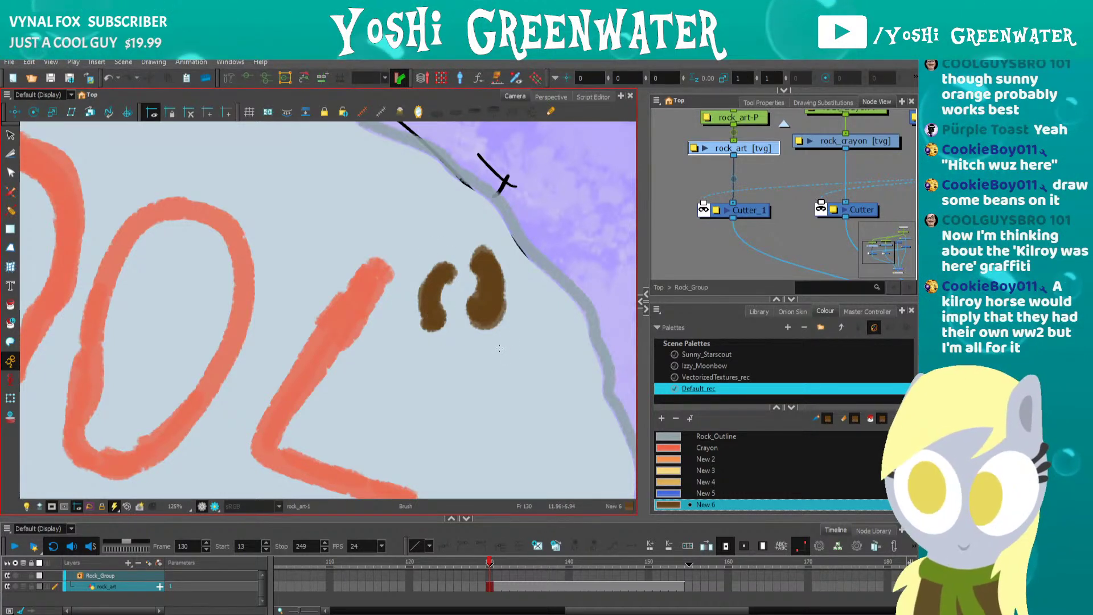
Draw a dark brown tin outline below the two beans, with a small bean inside it.
{"action": "left_click_drag", "start_coordinate": [484, 345], "coordinate": [523, 283]}
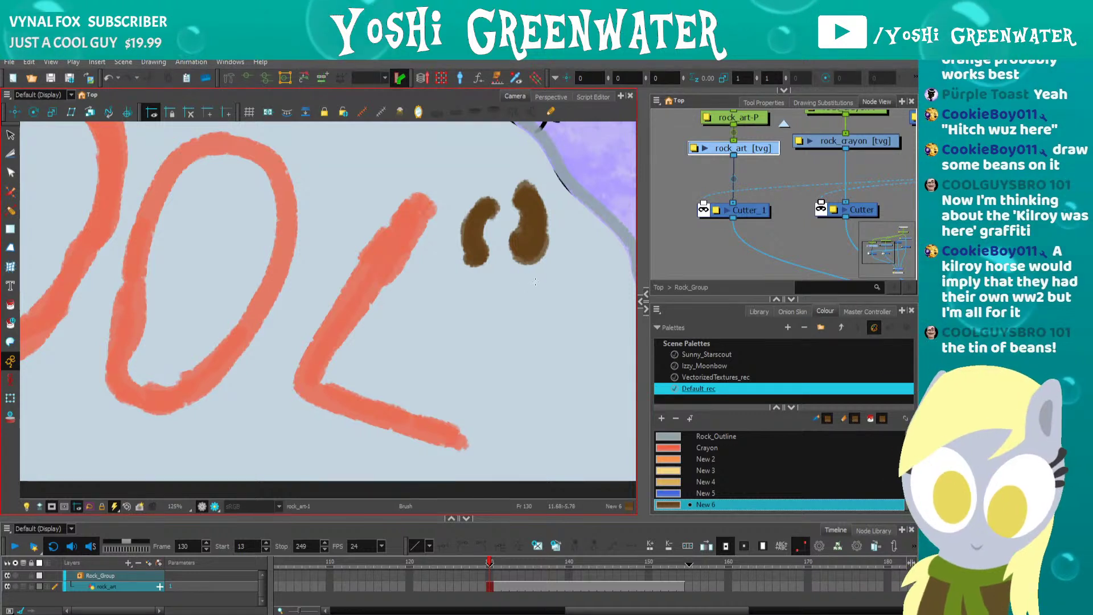
{"action": "mouse_move", "coordinate": [532, 277]}
{"action": "left_mouse_down"}
{"action": "mouse_move", "coordinate": [515, 266]}
{"action": "mouse_move", "coordinate": [534, 268]}
{"action": "left_mouse_up"}
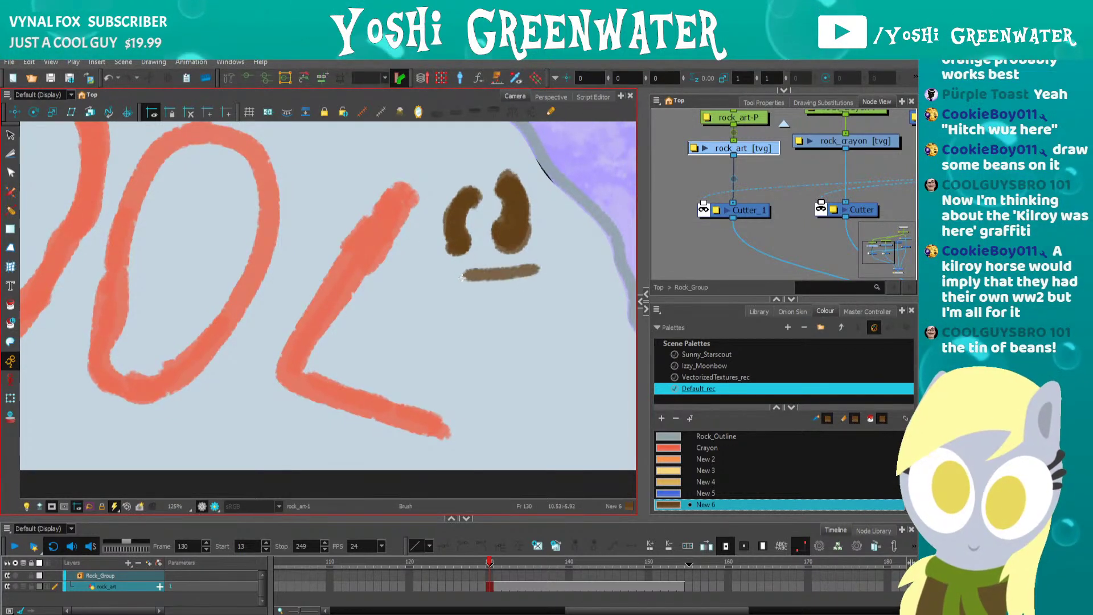
{"action": "left_click_drag", "start_coordinate": [466, 276], "coordinate": [469, 351]}
{"action": "mouse_move", "coordinate": [537, 269]}
{"action": "left_mouse_down"}
{"action": "mouse_move", "coordinate": [545, 362]}
{"action": "mouse_move", "coordinate": [474, 360]}
{"action": "mouse_move", "coordinate": [467, 289]}
{"action": "mouse_move", "coordinate": [521, 270]}
{"action": "mouse_move", "coordinate": [508, 322]}
{"action": "mouse_move", "coordinate": [514, 313]}
{"action": "mouse_move", "coordinate": [511, 294]}
{"action": "mouse_move", "coordinate": [492, 330]}
{"action": "left_mouse_up"}
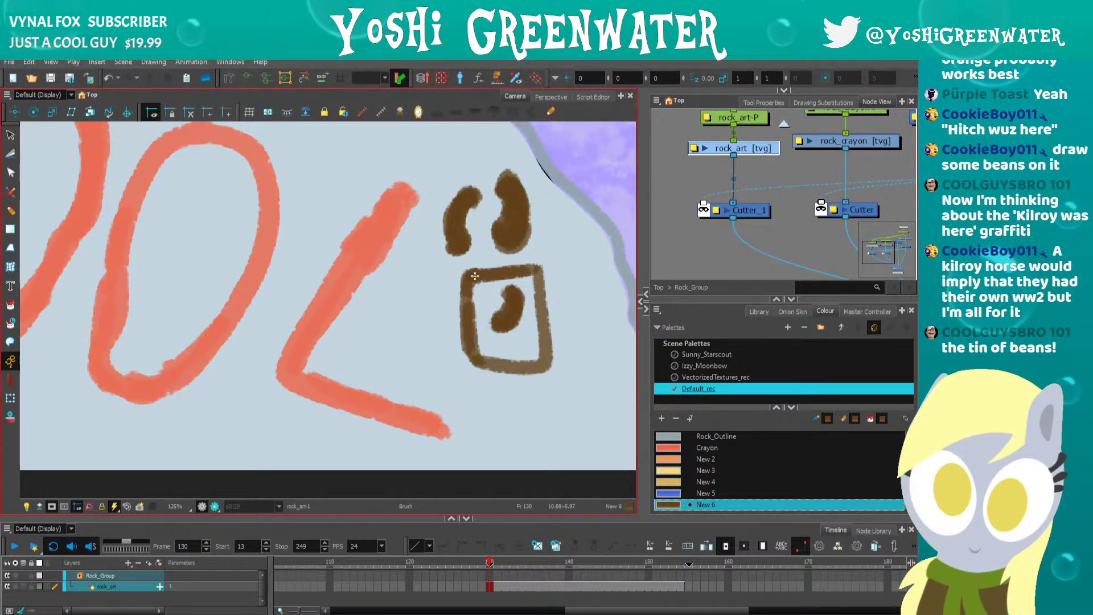
Select the two brown beans above the tin and transform them slightly as a pair.
{"action": "key", "text": "alt+s"}
{"action": "mouse_move", "coordinate": [442, 259]}
{"action": "left_mouse_down"}
{"action": "mouse_move", "coordinate": [444, 277]}
{"action": "mouse_move", "coordinate": [537, 184]}
{"action": "mouse_move", "coordinate": [436, 245]}
{"action": "left_mouse_up"}
{"action": "left_click_drag", "start_coordinate": [442, 183], "coordinate": [445, 188]}
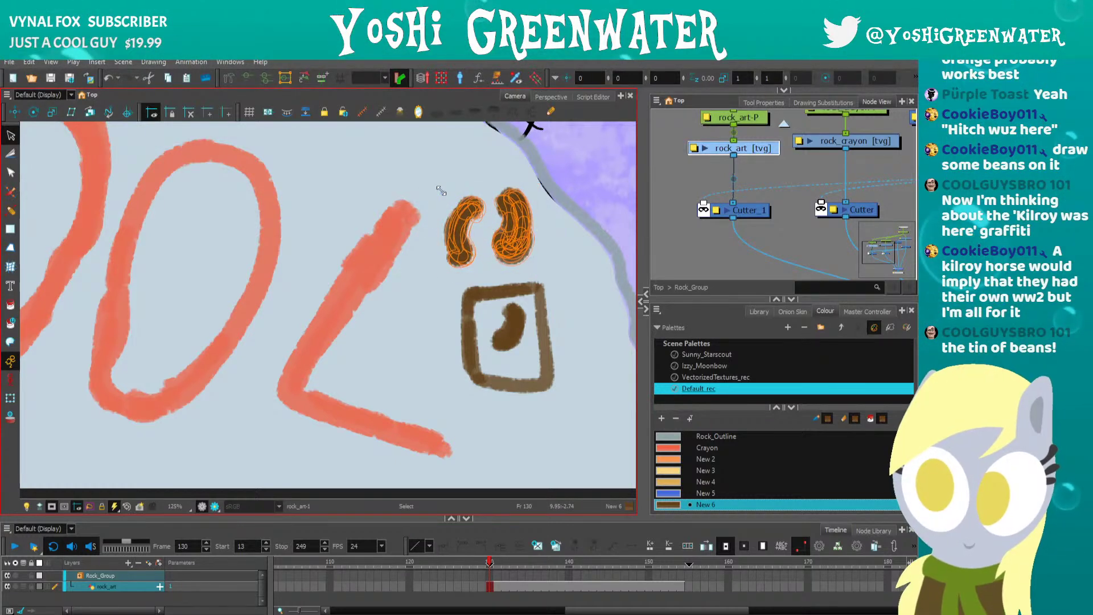
{"action": "left_click", "coordinate": [423, 256]}
{"action": "key", "text": "shift+m"}
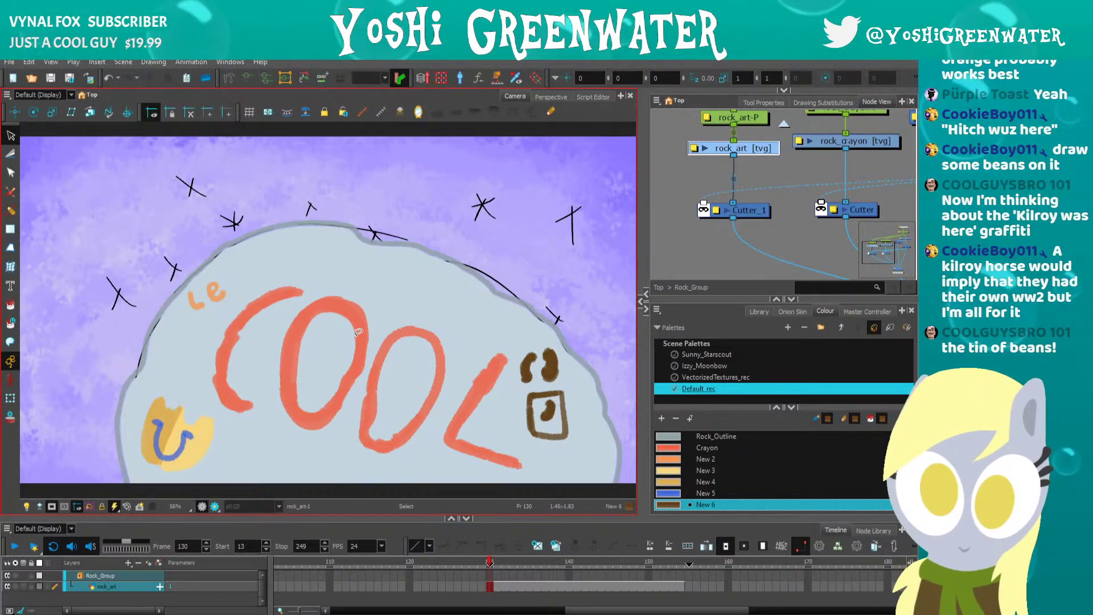
Select the small bean inside the tin and adjust its position and size slightly within the outline.
{"action": "scroll", "coordinate": [515, 386], "scroll_direction": "up", "scroll_amount": 5}
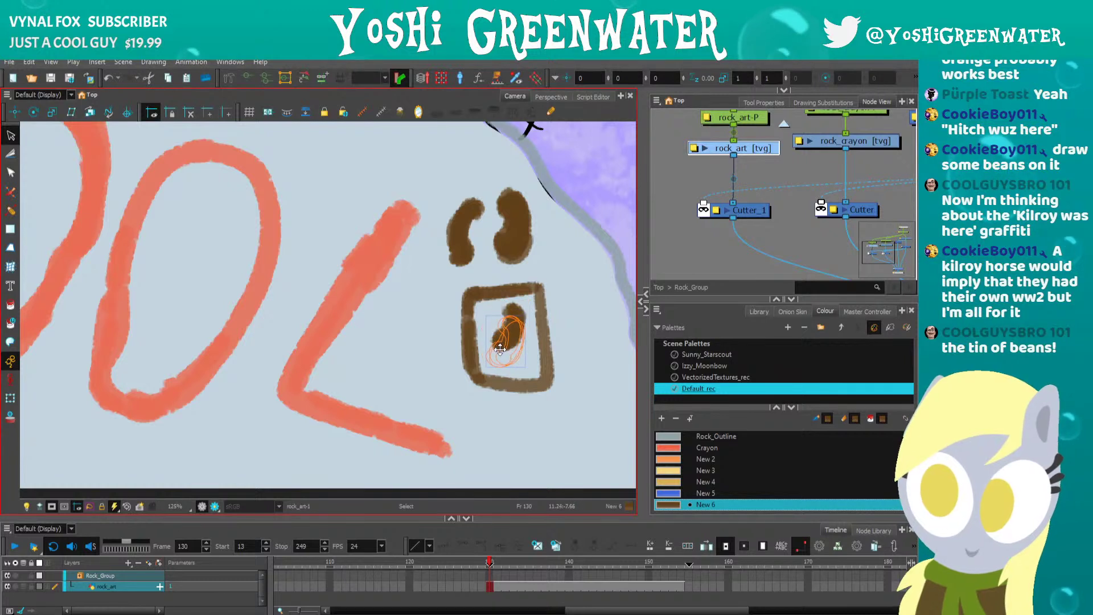
{"action": "left_click_drag", "start_coordinate": [500, 349], "coordinate": [482, 306]}
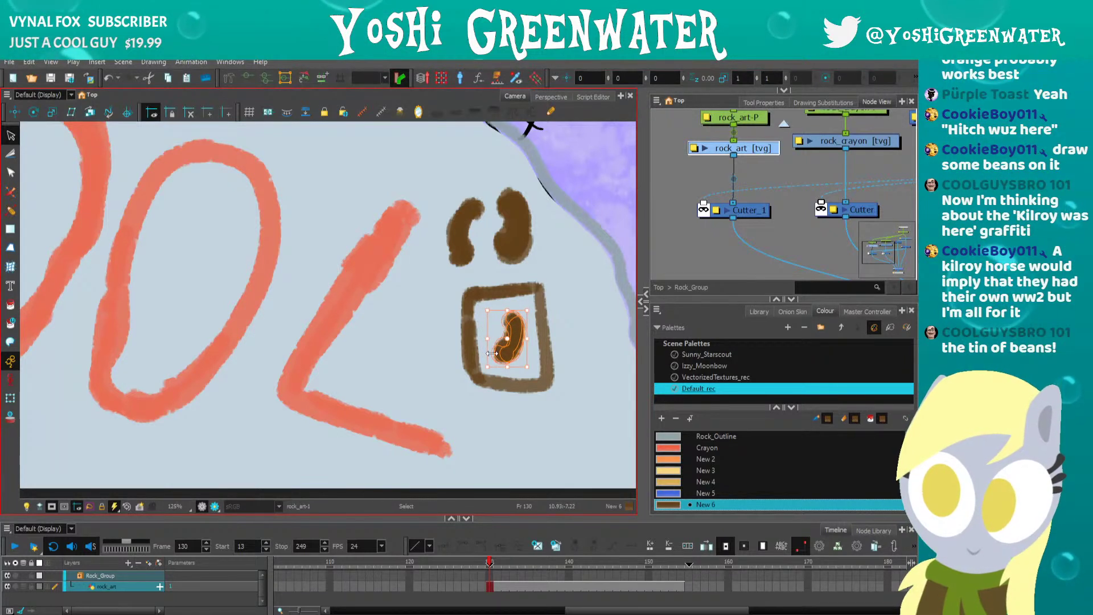
{"action": "left_click_drag", "start_coordinate": [487, 367], "coordinate": [482, 362]}
{"action": "key", "text": "Escape"}
Lasso the beans above the tin and adjust their size and angle.
{"action": "left_click_drag", "start_coordinate": [438, 236], "coordinate": [449, 225]}
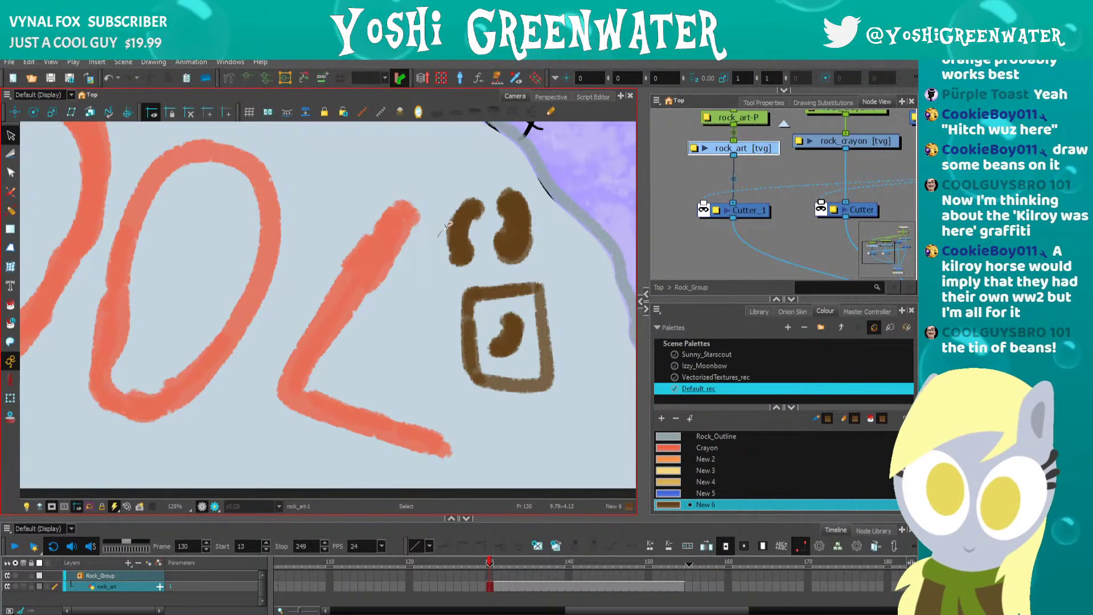
{"action": "left_click", "coordinate": [448, 228]}
{"action": "left_click_drag", "start_coordinate": [440, 276], "coordinate": [457, 283]}
{"action": "mouse_move", "coordinate": [514, 169]}
{"action": "left_mouse_down"}
{"action": "mouse_move", "coordinate": [522, 225]}
{"action": "mouse_move", "coordinate": [494, 257]}
{"action": "left_mouse_up"}
{"action": "left_click", "coordinate": [392, 278]}
{"action": "key", "text": "shift+m"}
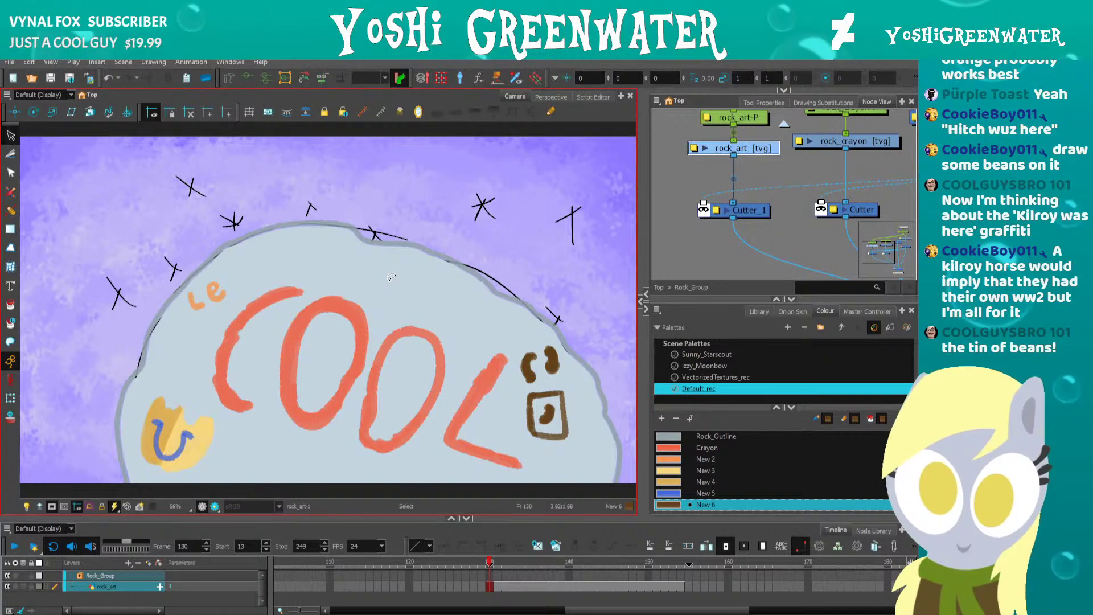
Select both beans together with the tin and move them slightly down and towards the rock's right edge.
{"action": "mouse_move", "coordinate": [527, 330]}
{"action": "left_mouse_down"}
{"action": "mouse_move", "coordinate": [558, 387]}
{"action": "mouse_move", "coordinate": [532, 327]}
{"action": "left_mouse_up"}
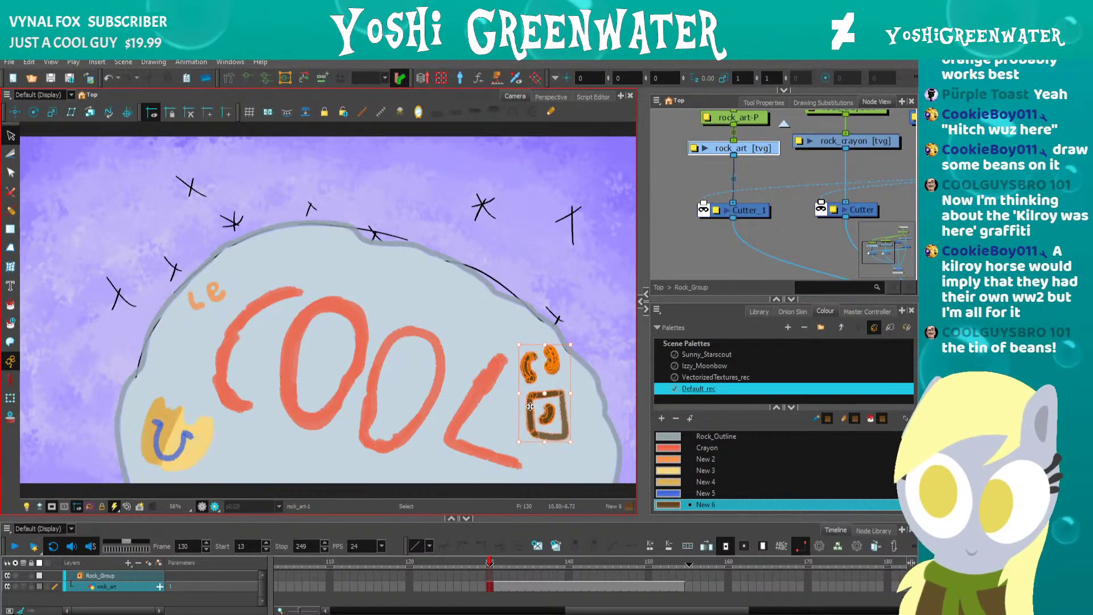
{"action": "mouse_move", "coordinate": [542, 411]}
{"action": "left_mouse_down"}
{"action": "mouse_move", "coordinate": [528, 443]}
{"action": "mouse_move", "coordinate": [558, 436]}
{"action": "left_mouse_up"}
{"action": "left_click", "coordinate": [480, 416]}
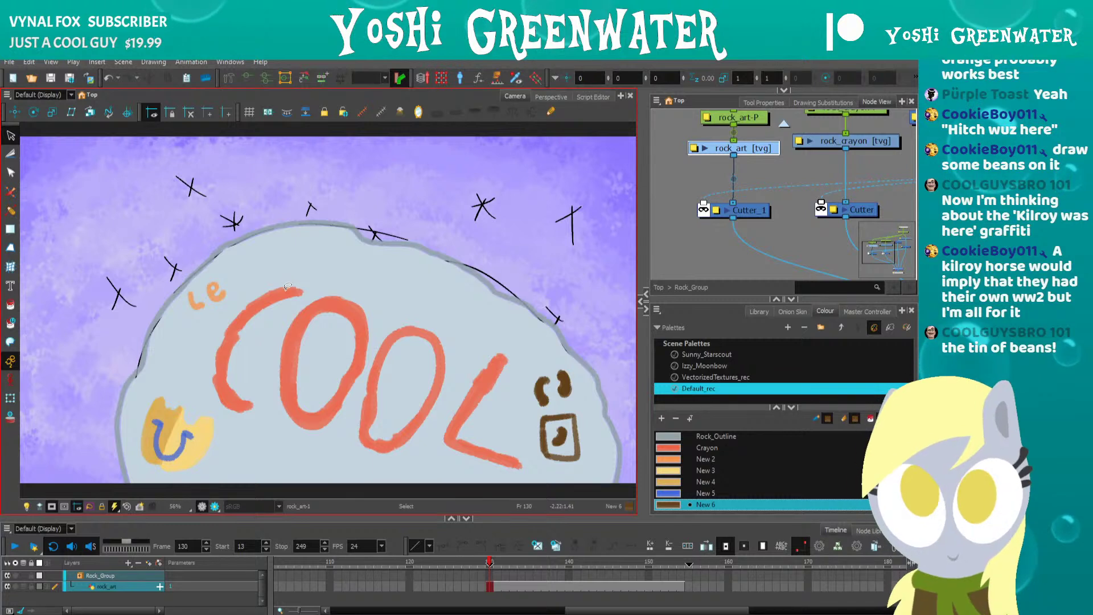
Enlarge the space for the colour list and add a new swatch to Default_rec.
{"action": "left_click_drag", "start_coordinate": [677, 296], "coordinate": [676, 254]}
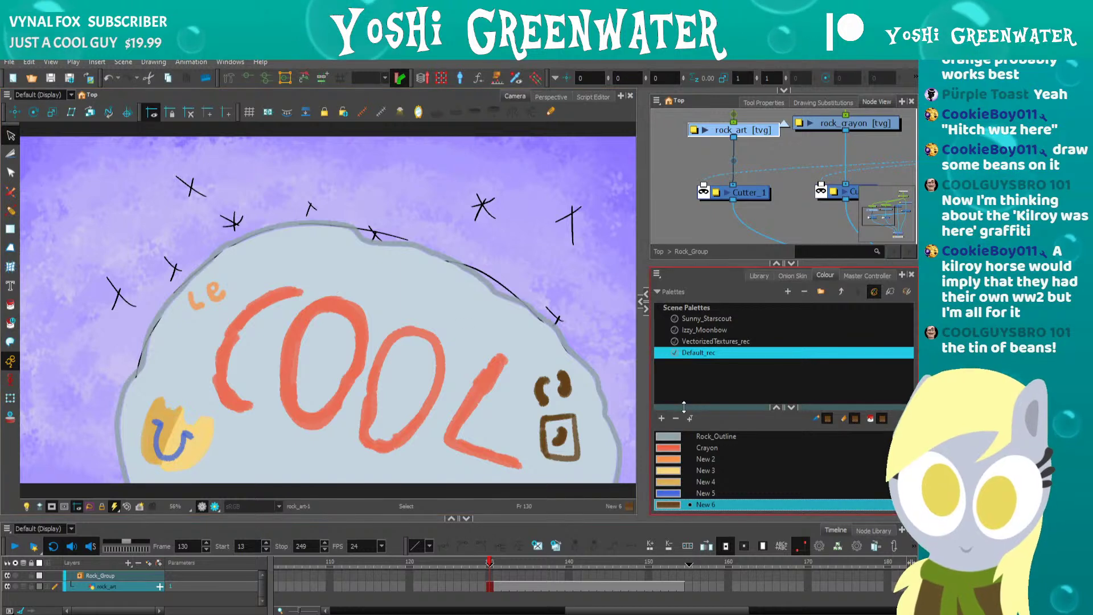
{"action": "left_click_drag", "start_coordinate": [672, 408], "coordinate": [672, 381]}
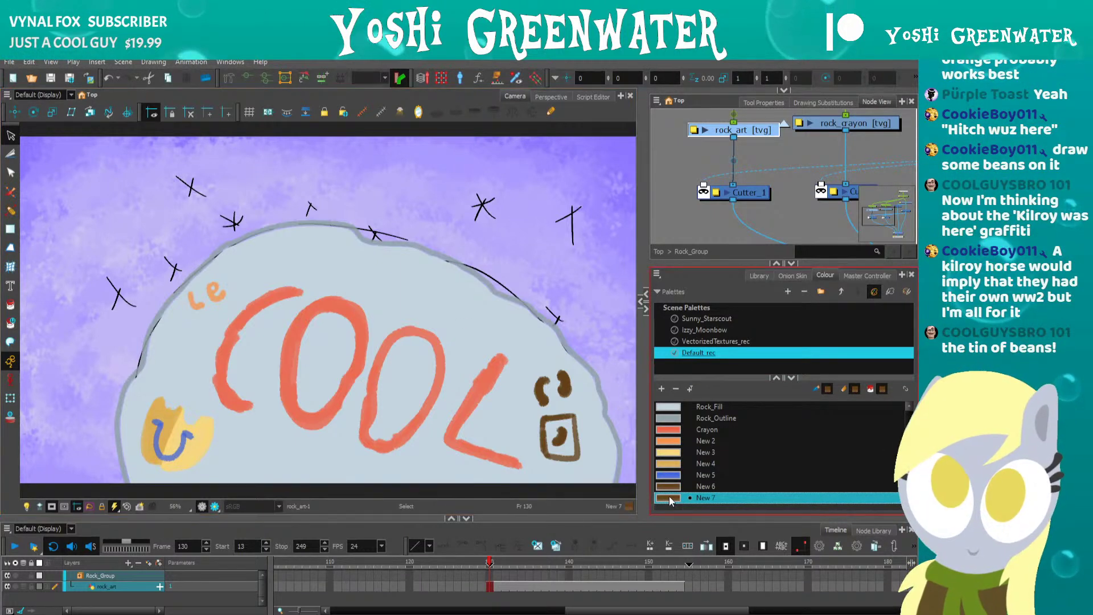
{"action": "left_click", "coordinate": [662, 389]}
Set the New 7 swatch to pale yellow with R 225, G 219, B 150.
{"action": "left_click_drag", "start_coordinate": [588, 346], "coordinate": [537, 357]}
{"action": "double_click", "coordinate": [669, 487]}
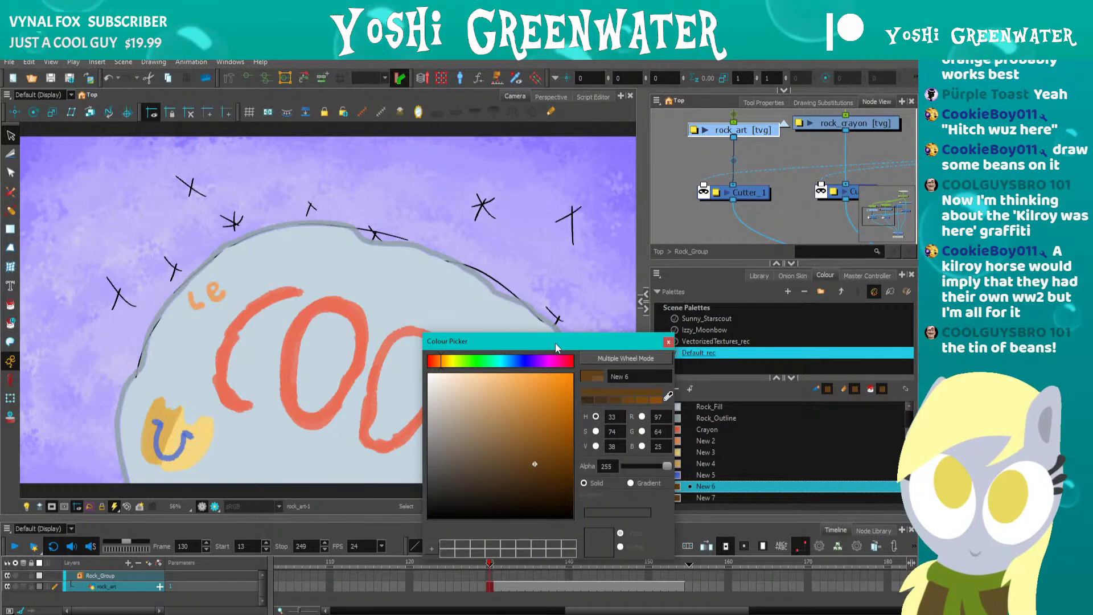
{"action": "left_click", "coordinate": [677, 475]}
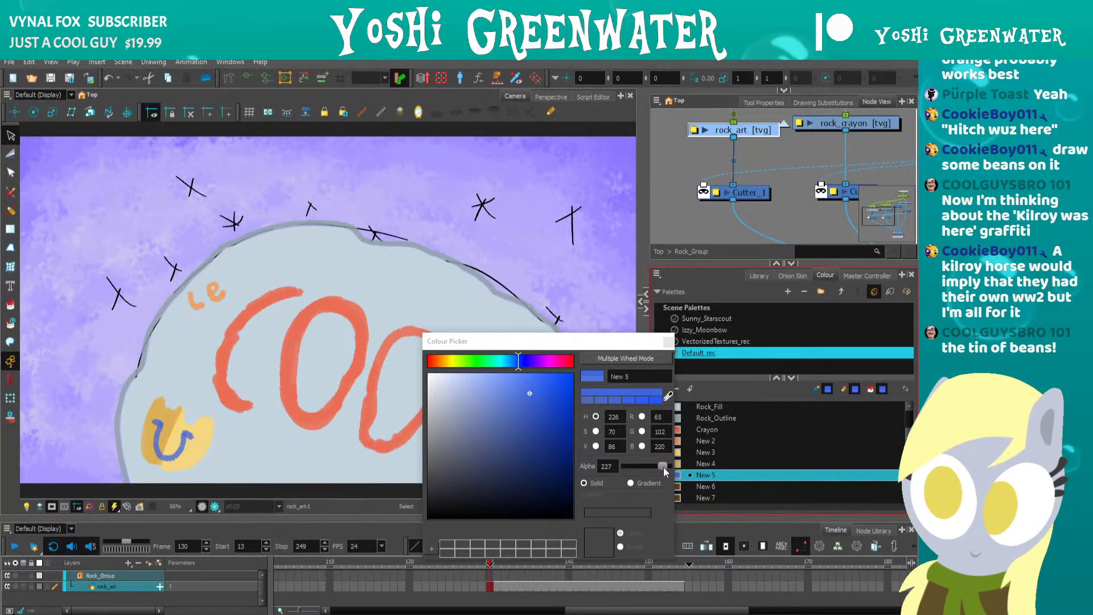
{"action": "left_click", "coordinate": [664, 496]}
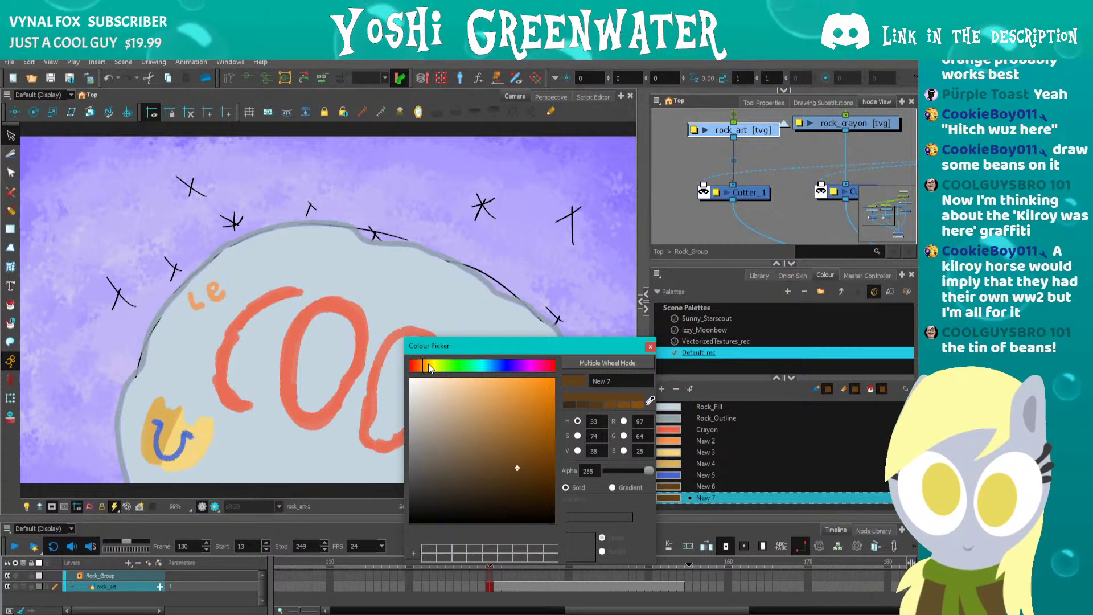
{"action": "left_click_drag", "start_coordinate": [430, 368], "coordinate": [433, 369]}
{"action": "left_click_drag", "start_coordinate": [495, 438], "coordinate": [459, 395]}
{"action": "left_click", "coordinate": [650, 346]}
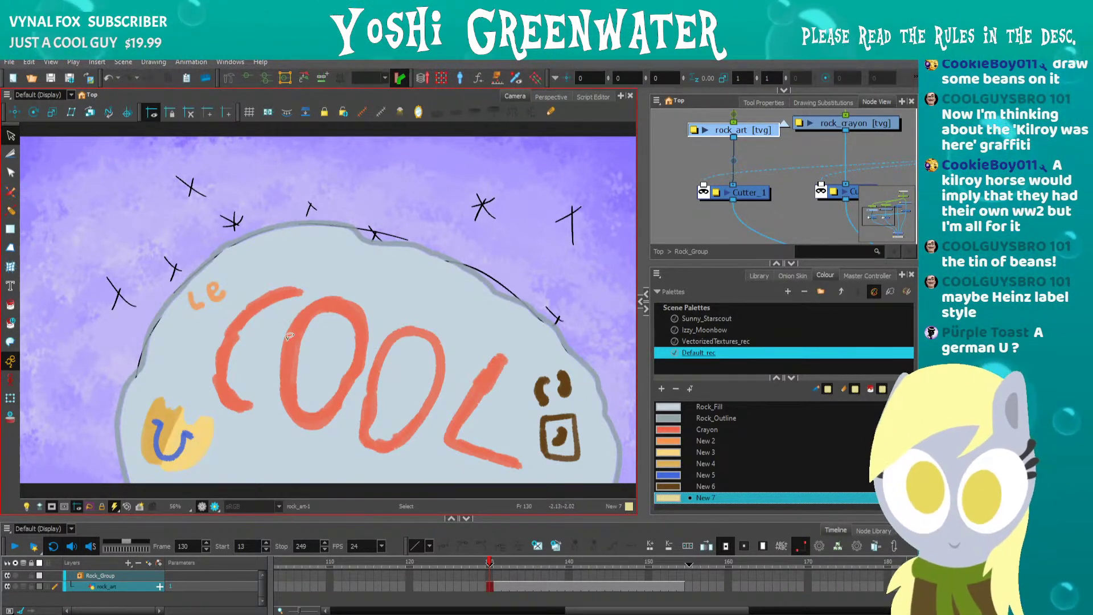
Brush a small U-shaped smile on the rock beside the yellow drawing and recolour it with blue New 5.
{"action": "left_click_drag", "start_coordinate": [210, 391], "coordinate": [262, 332]}
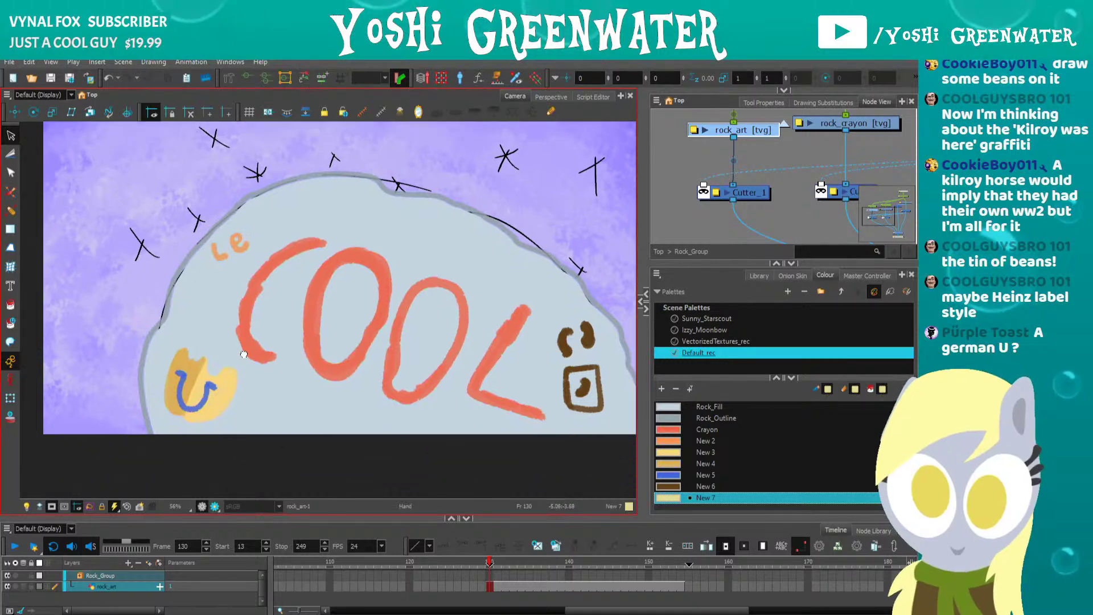
{"action": "scroll", "coordinate": [262, 333], "scroll_direction": "up", "scroll_amount": 3}
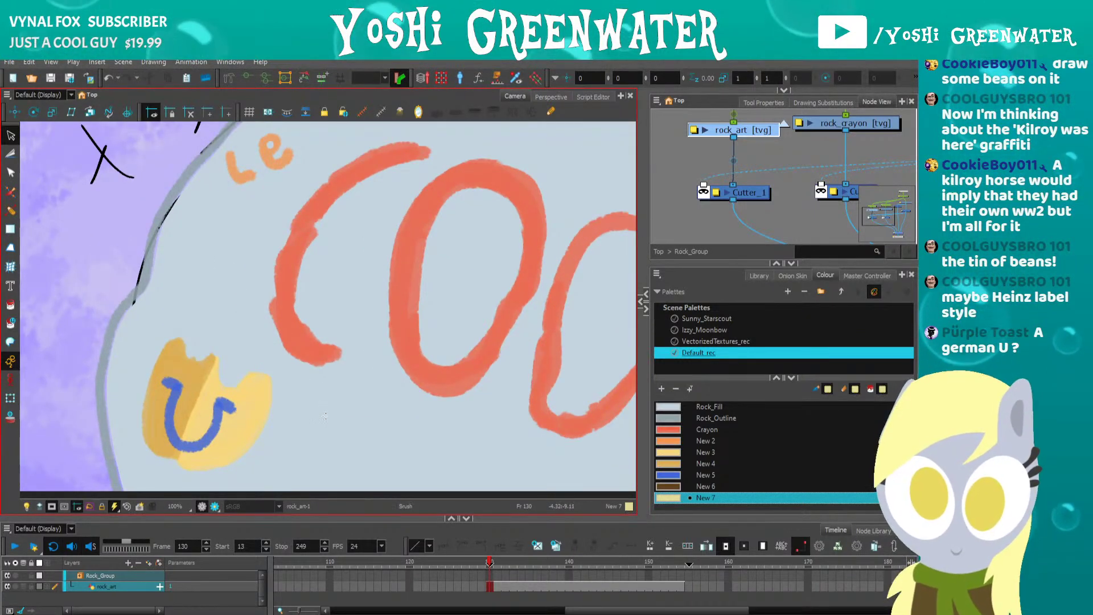
{"action": "mouse_move", "coordinate": [326, 420]}
{"action": "left_mouse_down"}
{"action": "mouse_move", "coordinate": [333, 368]}
{"action": "mouse_move", "coordinate": [337, 396]}
{"action": "left_mouse_up"}
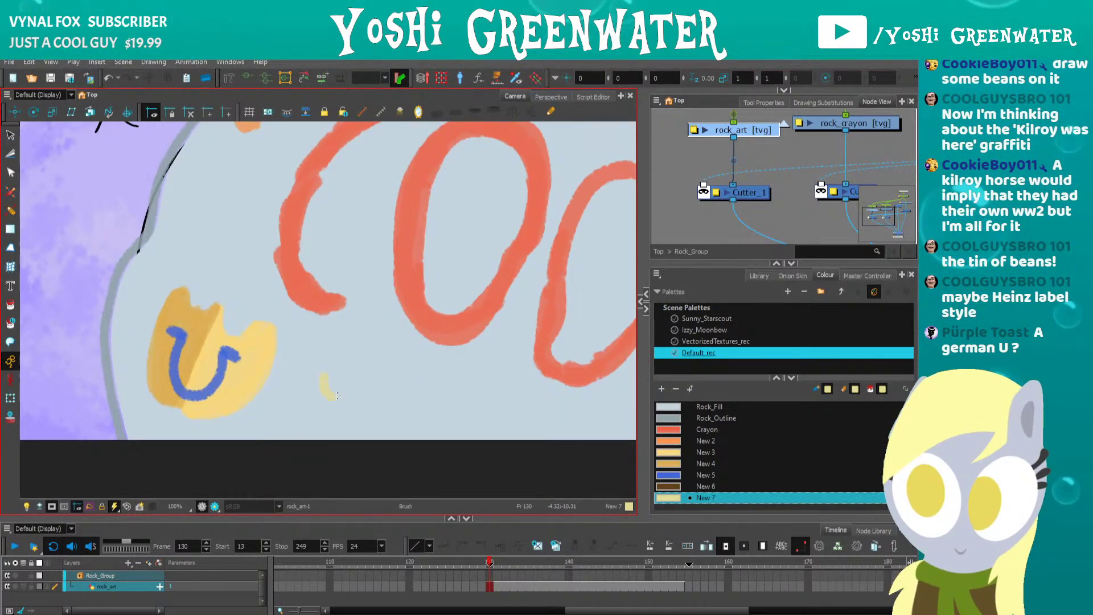
{"action": "key", "text": "alt+i"}
{"action": "left_click", "coordinate": [706, 475]}
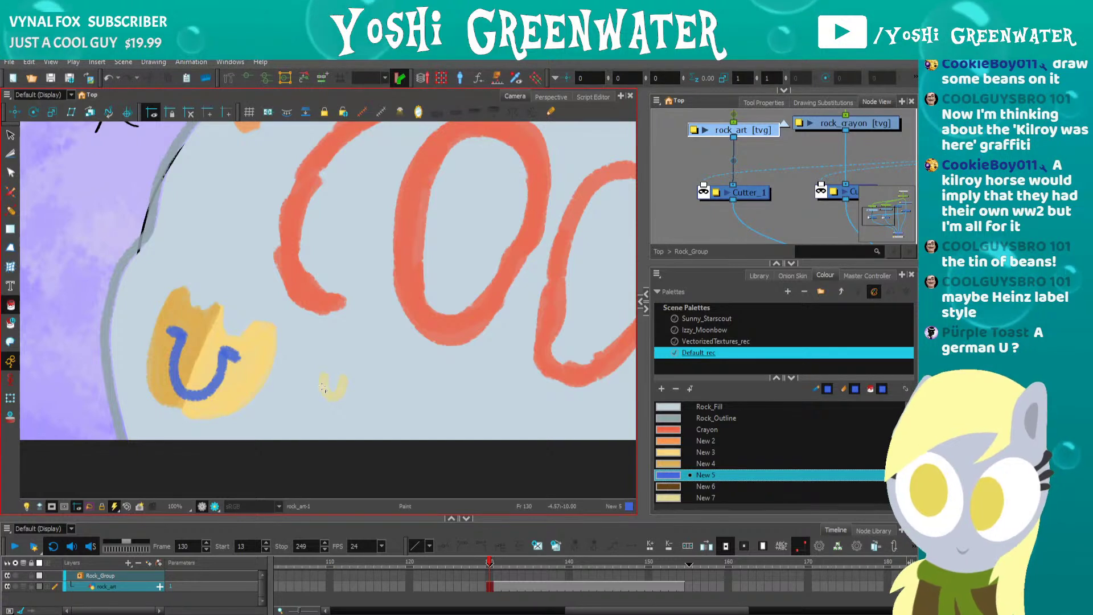
{"action": "left_click", "coordinate": [324, 380]}
Brush two blue eye dots above the small smile.
{"action": "key", "text": "alt+b"}
{"action": "left_click", "coordinate": [325, 360]}
{"action": "left_click", "coordinate": [350, 360]}
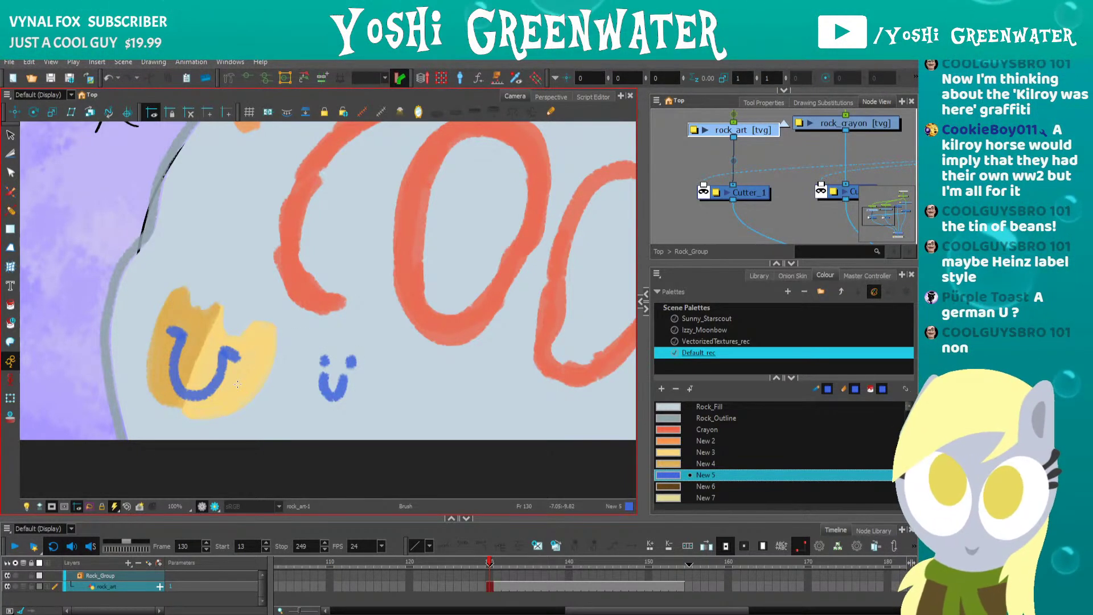
Select the whole blue smiley and move it slightly closer to the yellow drawing.
{"action": "key", "text": "shift+m"}
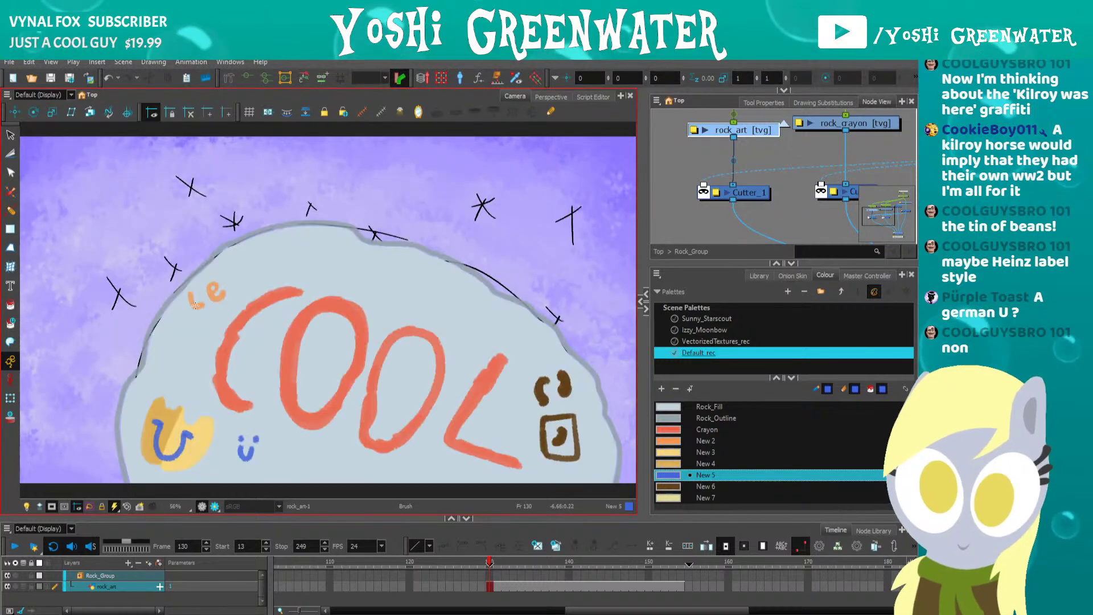
{"action": "key", "text": "alt+s"}
{"action": "left_click", "coordinate": [244, 451]}
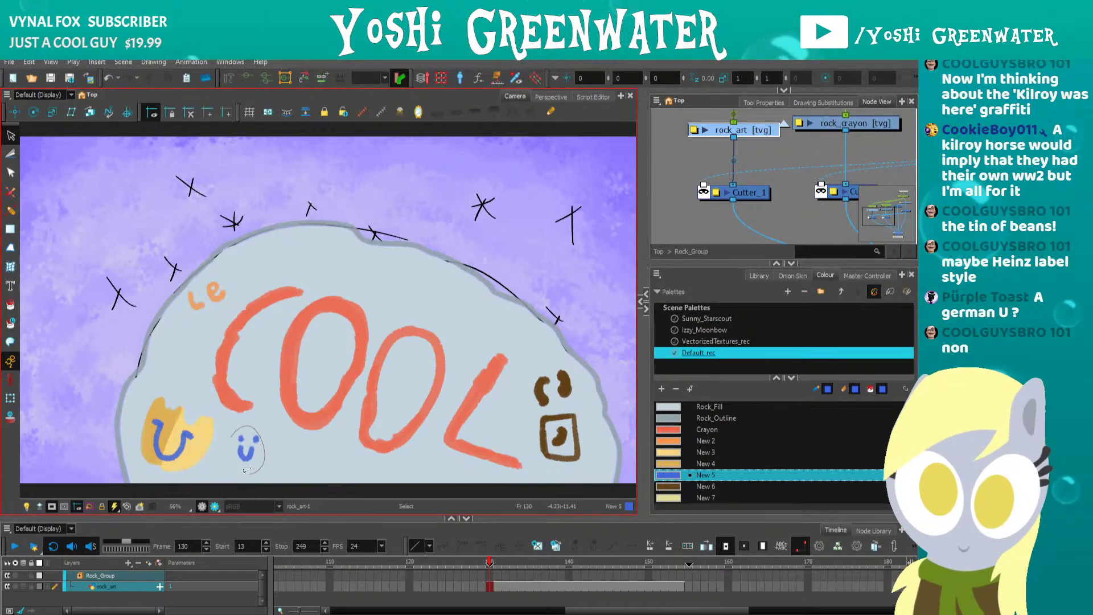
{"action": "left_click_drag", "start_coordinate": [245, 451], "coordinate": [233, 454]}
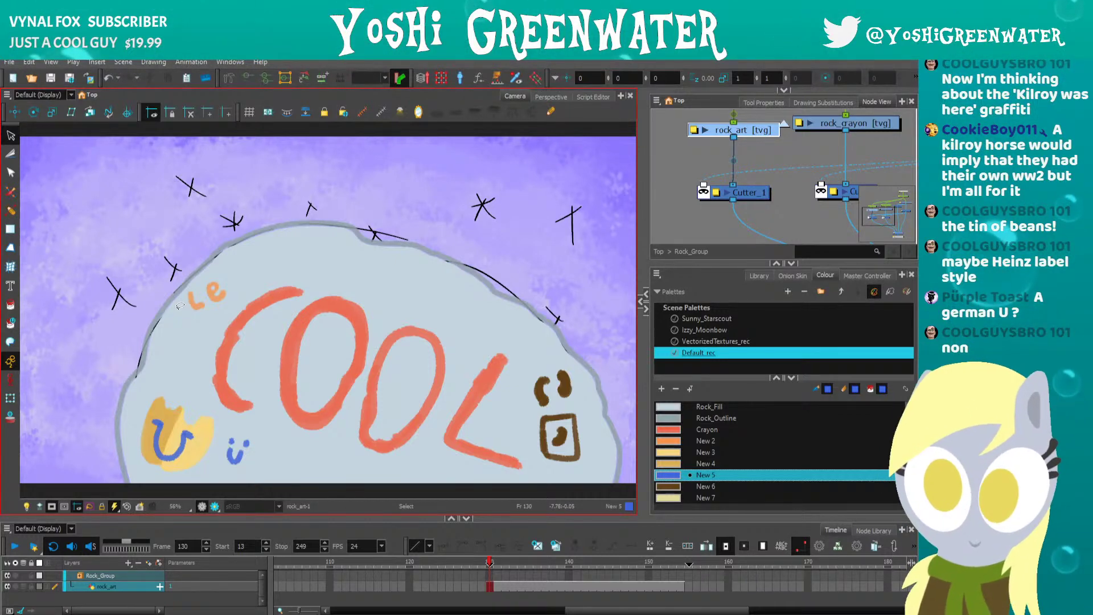
Brush a rounded head arch in pale yellow New 7 just above the first O of COOL.
{"action": "left_click", "coordinate": [669, 498]}
{"action": "scroll", "coordinate": [331, 289], "scroll_direction": "up", "scroll_amount": 2}
{"action": "scroll", "coordinate": [333, 289], "scroll_direction": "up", "scroll_amount": 1}
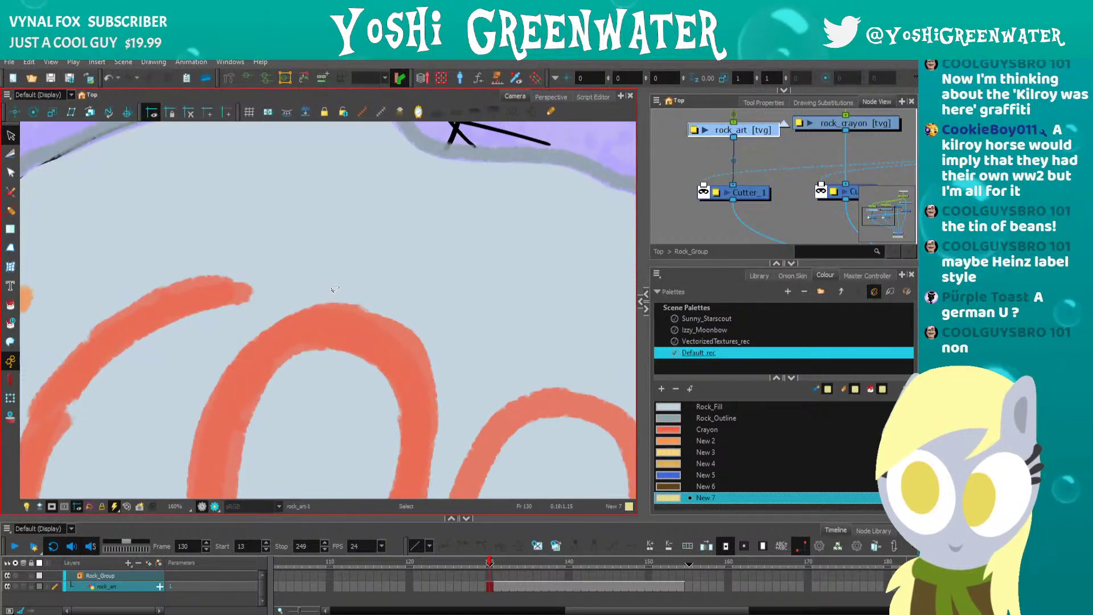
{"action": "key", "text": "alt+b"}
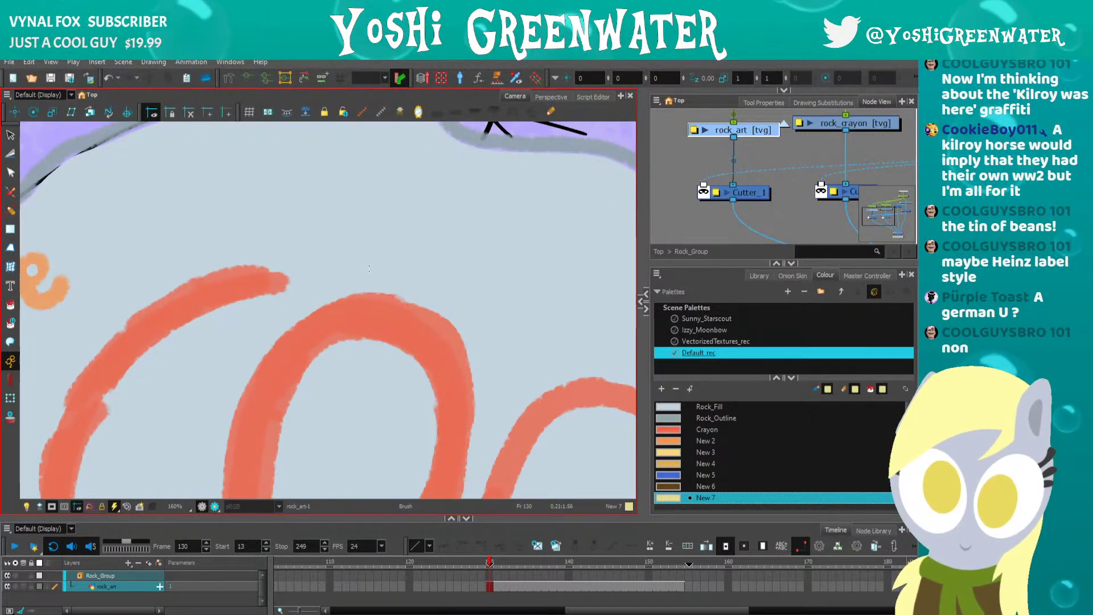
{"action": "left_click_drag", "start_coordinate": [369, 271], "coordinate": [413, 201]}
Change the New 7 swatch to a darker, more saturated olive yellow.
{"action": "double_click", "coordinate": [666, 498]}
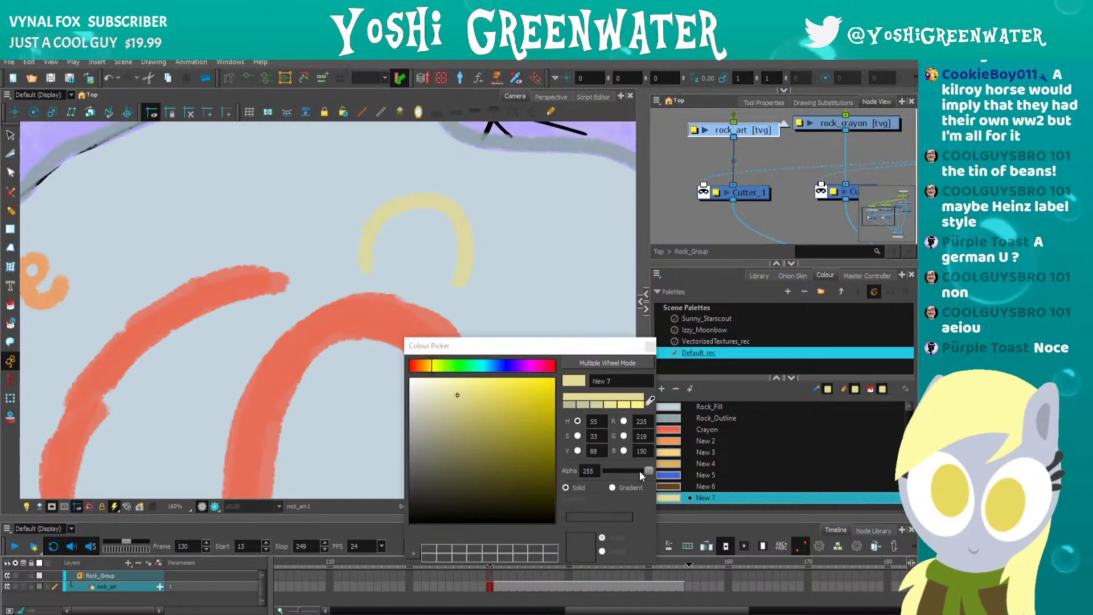
{"action": "left_click_drag", "start_coordinate": [462, 397], "coordinate": [474, 408]}
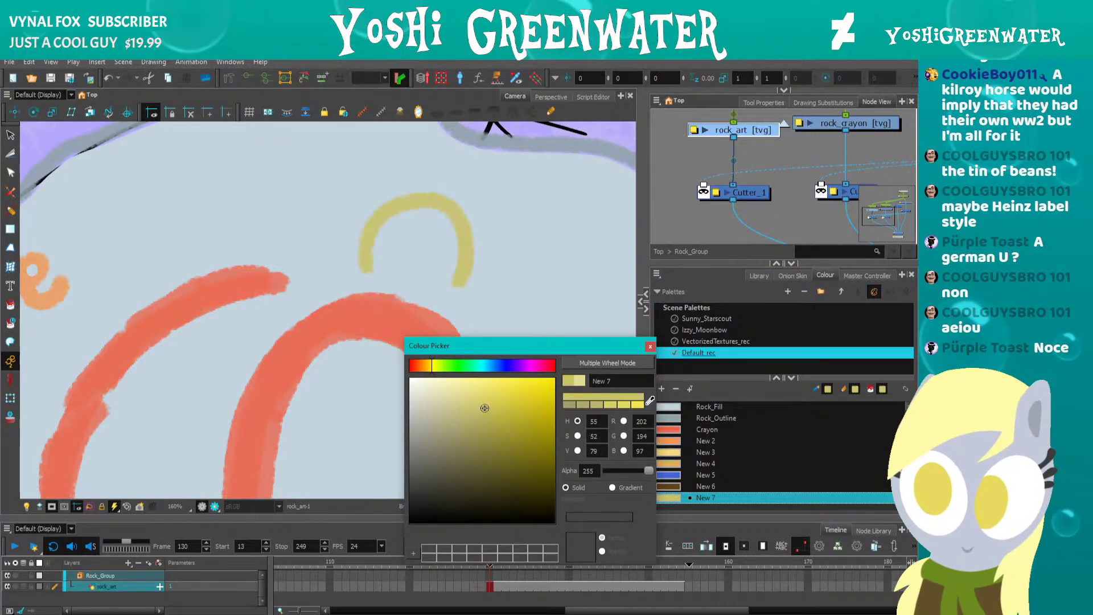
{"action": "left_click", "coordinate": [650, 347]}
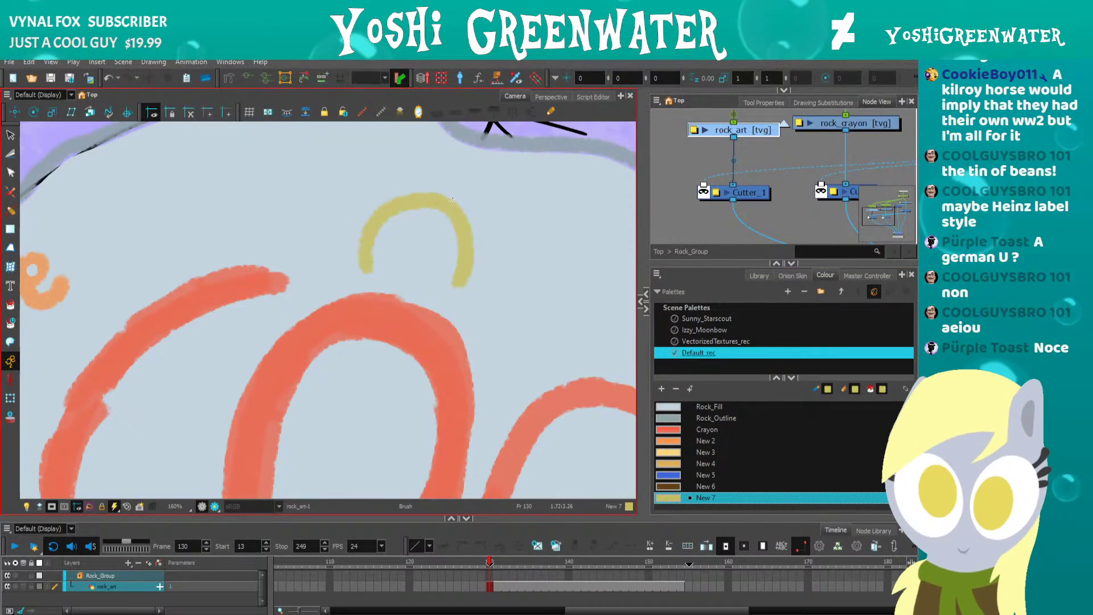
Brush two tall ears, two eyes, a muzzle and two round paws around the arch so the animal peeks over the O.
{"action": "mouse_move", "coordinate": [453, 200]}
{"action": "left_mouse_down"}
{"action": "mouse_move", "coordinate": [491, 168]}
{"action": "mouse_move", "coordinate": [484, 233]}
{"action": "left_mouse_up"}
{"action": "mouse_move", "coordinate": [396, 201]}
{"action": "left_mouse_down"}
{"action": "mouse_move", "coordinate": [363, 230]}
{"action": "mouse_move", "coordinate": [406, 244]}
{"action": "left_mouse_up"}
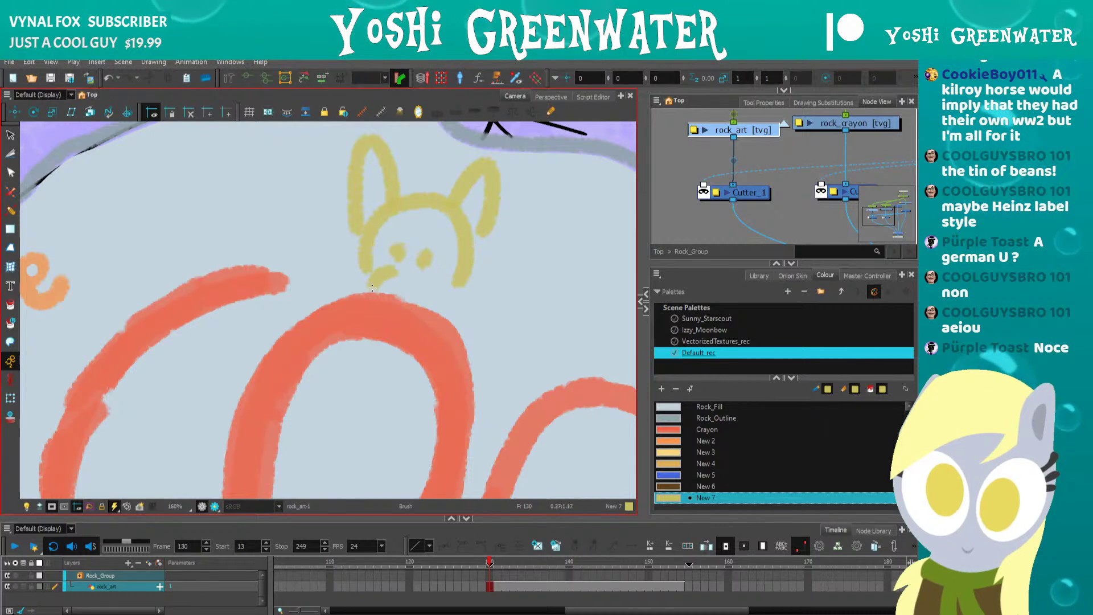
{"action": "mouse_move", "coordinate": [373, 288]}
{"action": "left_mouse_down"}
{"action": "mouse_move", "coordinate": [384, 306]}
{"action": "mouse_move", "coordinate": [419, 307]}
{"action": "mouse_move", "coordinate": [425, 280]}
{"action": "left_mouse_up"}
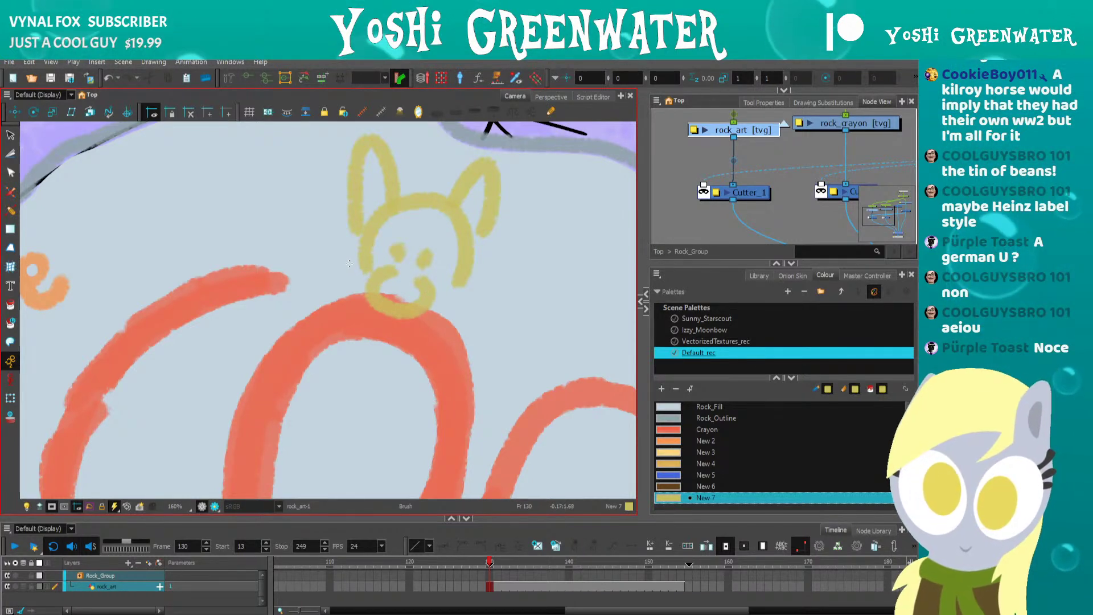
{"action": "mouse_move", "coordinate": [356, 286]}
{"action": "left_mouse_down"}
{"action": "mouse_move", "coordinate": [327, 313]}
{"action": "mouse_move", "coordinate": [345, 308]}
{"action": "left_mouse_up"}
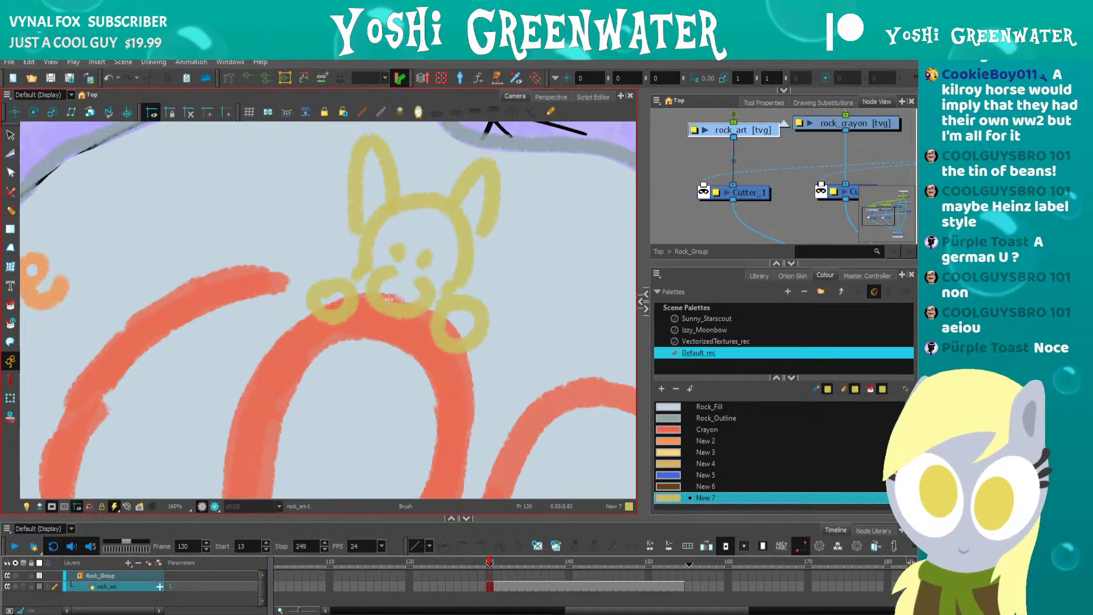
Erase the red crayon showing through the insides of the yellow animal's two paws on the rock_crayon drawing.
{"action": "left_click", "coordinate": [747, 157]}
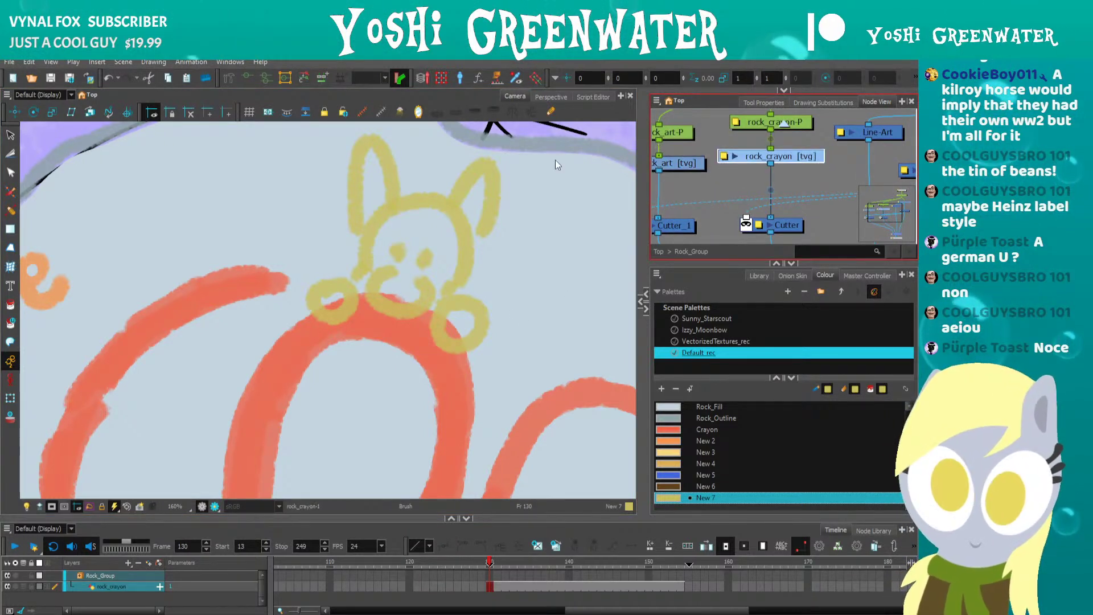
{"action": "key", "text": "alt+e"}
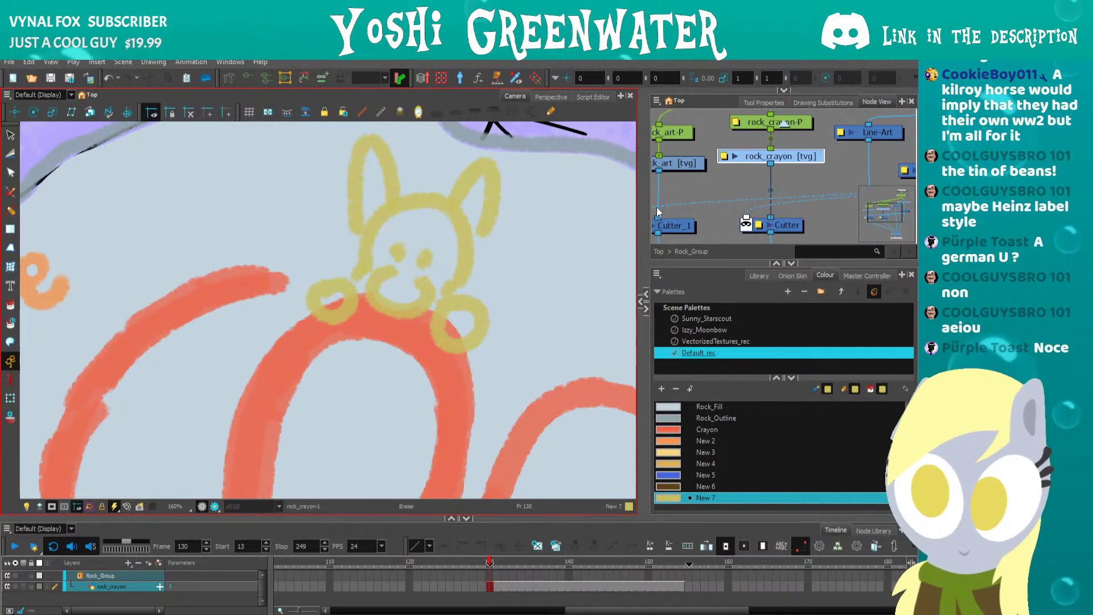
{"action": "left_click", "coordinate": [674, 163]}
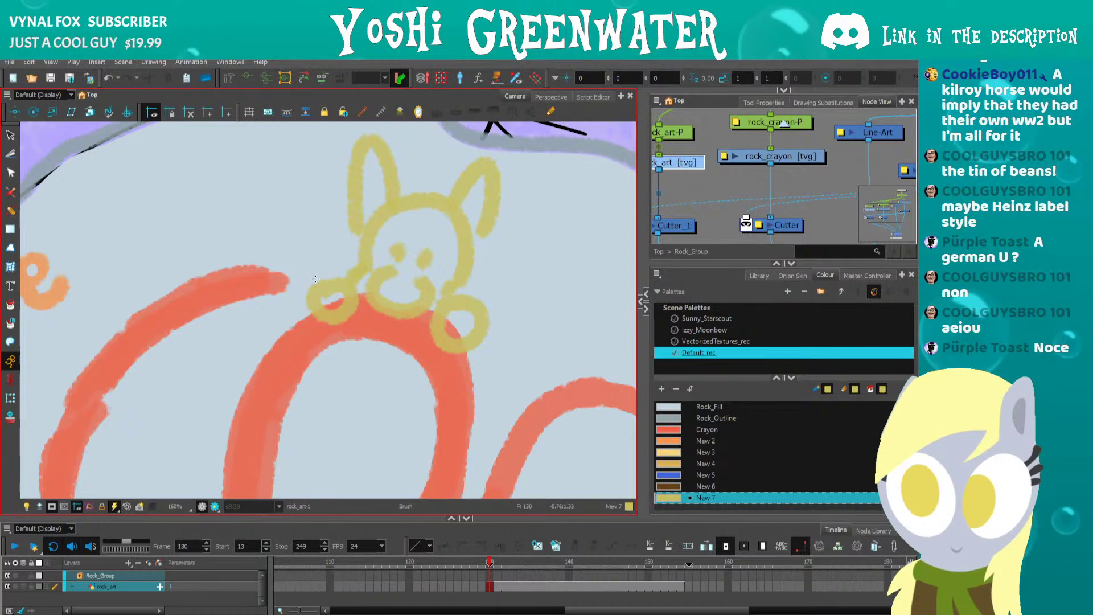
{"action": "left_click", "coordinate": [797, 156]}
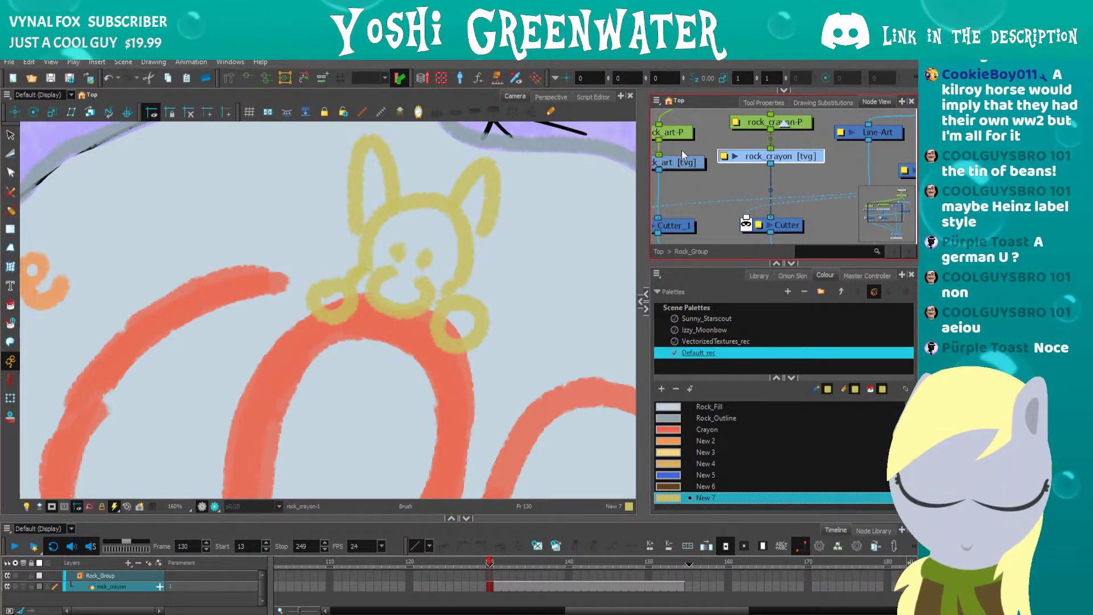
{"action": "key", "text": "alt+e"}
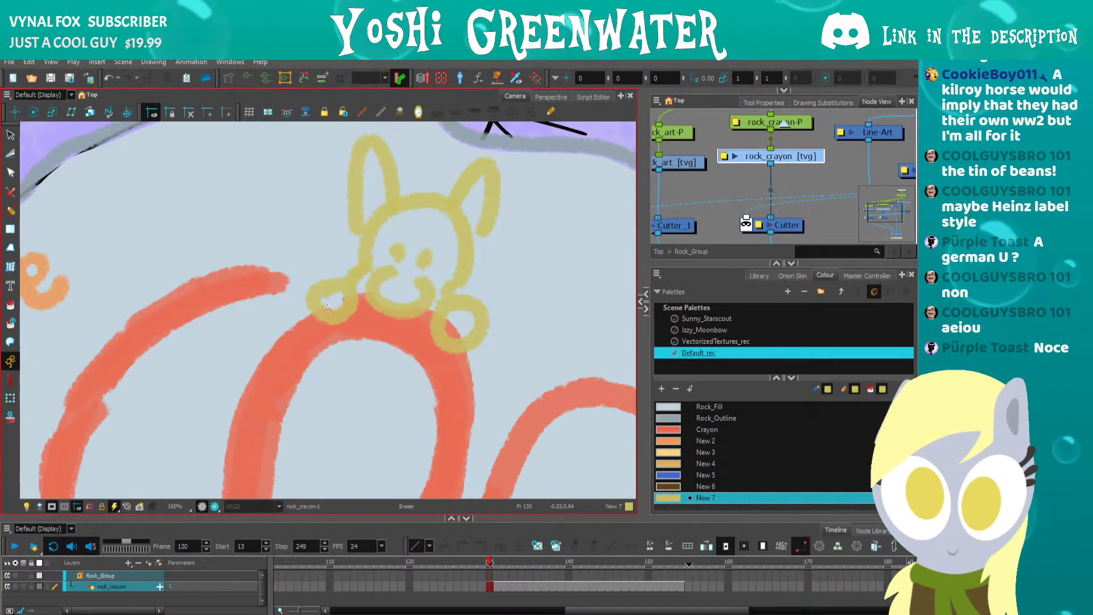
{"action": "left_click_drag", "start_coordinate": [332, 302], "coordinate": [327, 300]}
{"action": "left_click_drag", "start_coordinate": [452, 328], "coordinate": [451, 327]}
{"action": "key", "text": "2"}
{"action": "key", "text": "2"}
{"action": "key", "text": "2"}
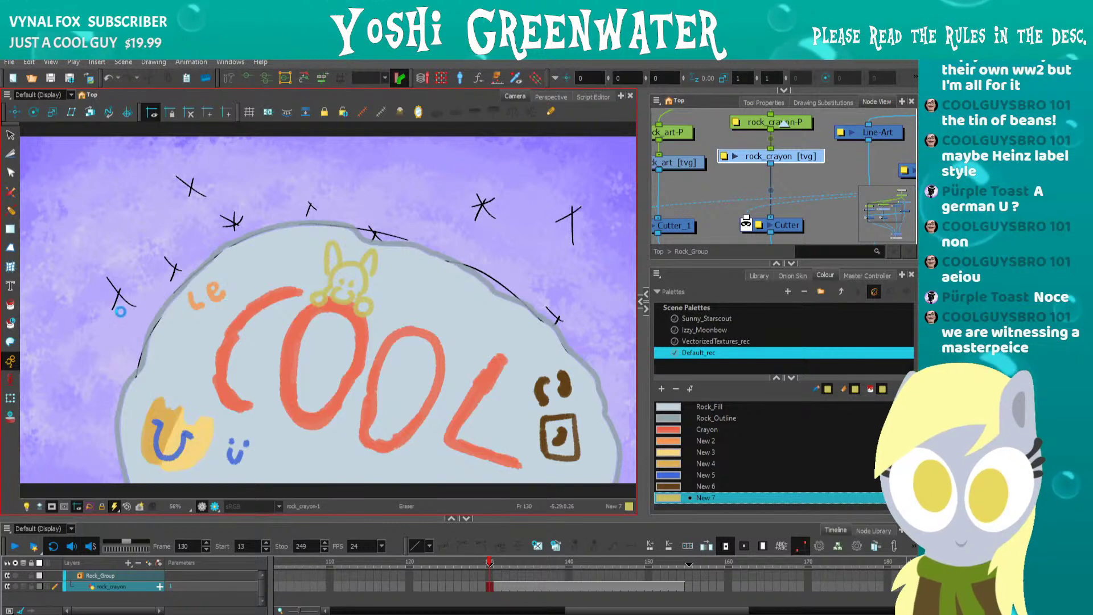
Scrub ahead to frame 161 to check the following shot and return to frame 130.
{"action": "left_click_drag", "start_coordinate": [229, 517], "coordinate": [230, 512]}
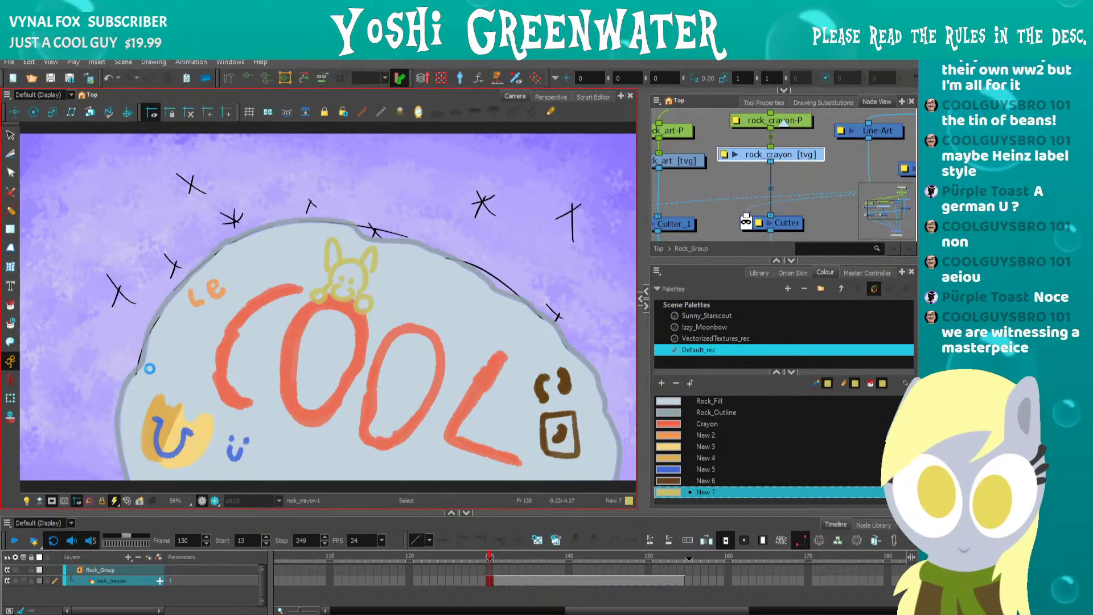
{"action": "key", "text": "alt+e"}
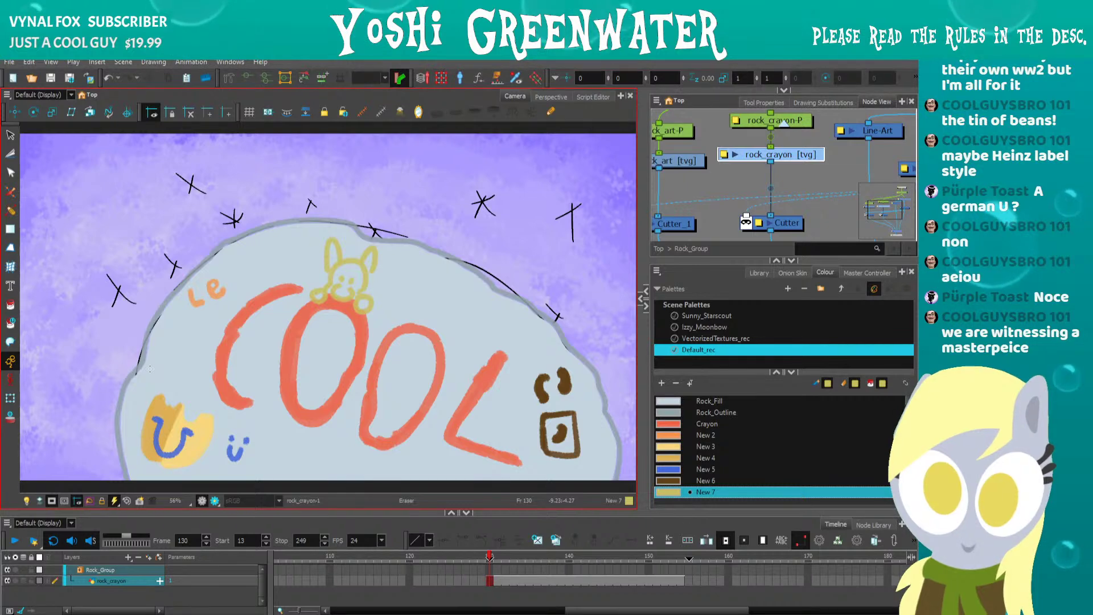
{"action": "left_click_drag", "start_coordinate": [588, 561], "coordinate": [737, 559]}
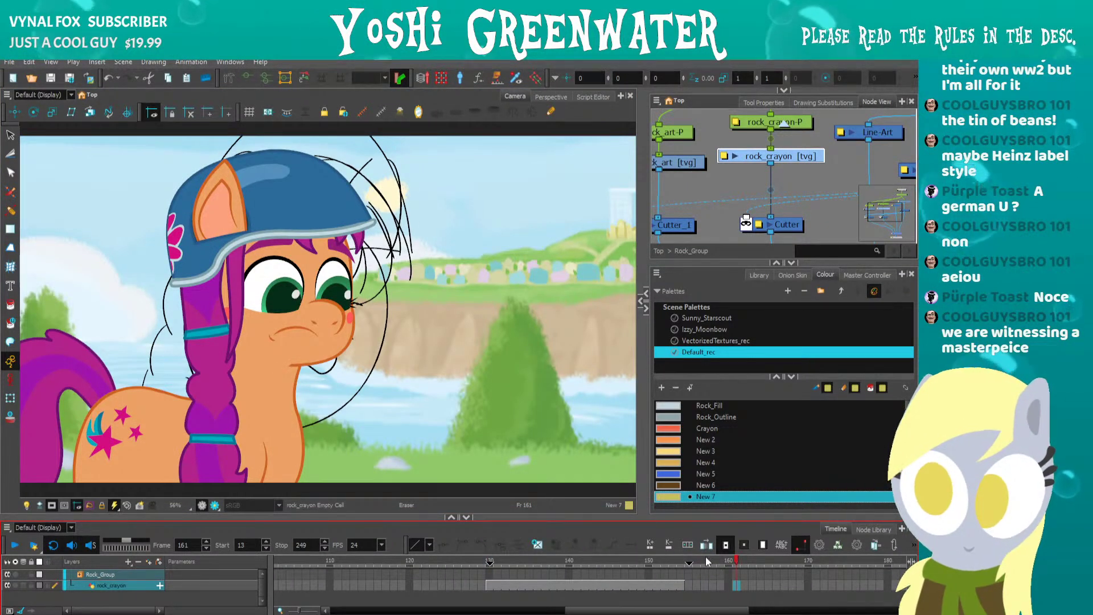
{"action": "left_click", "coordinate": [498, 562]}
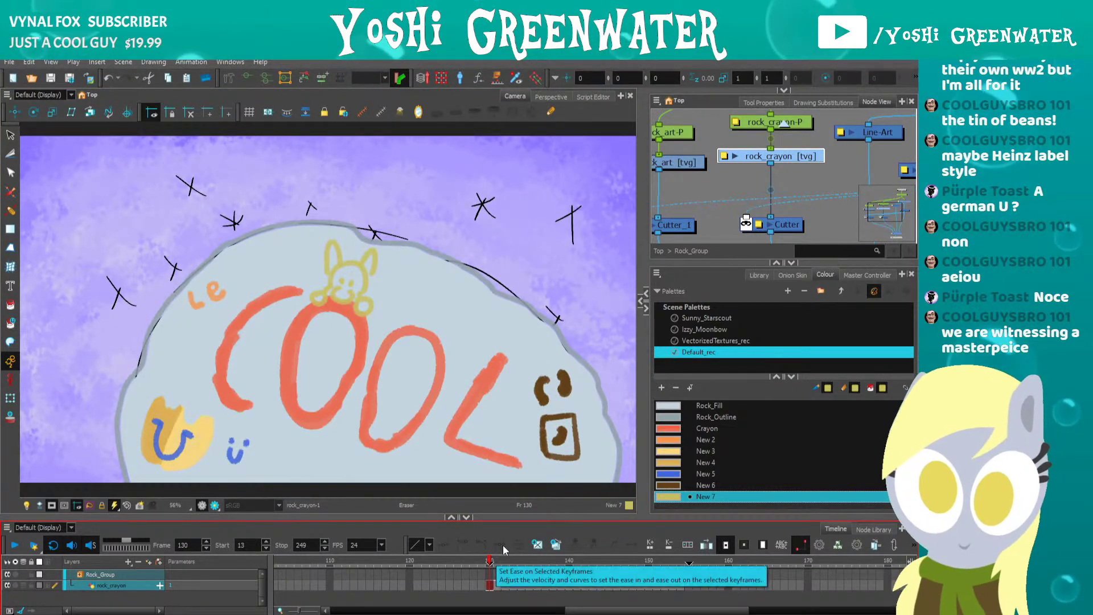
{"action": "scroll", "coordinate": [292, 292], "scroll_direction": "down", "scroll_amount": 2}
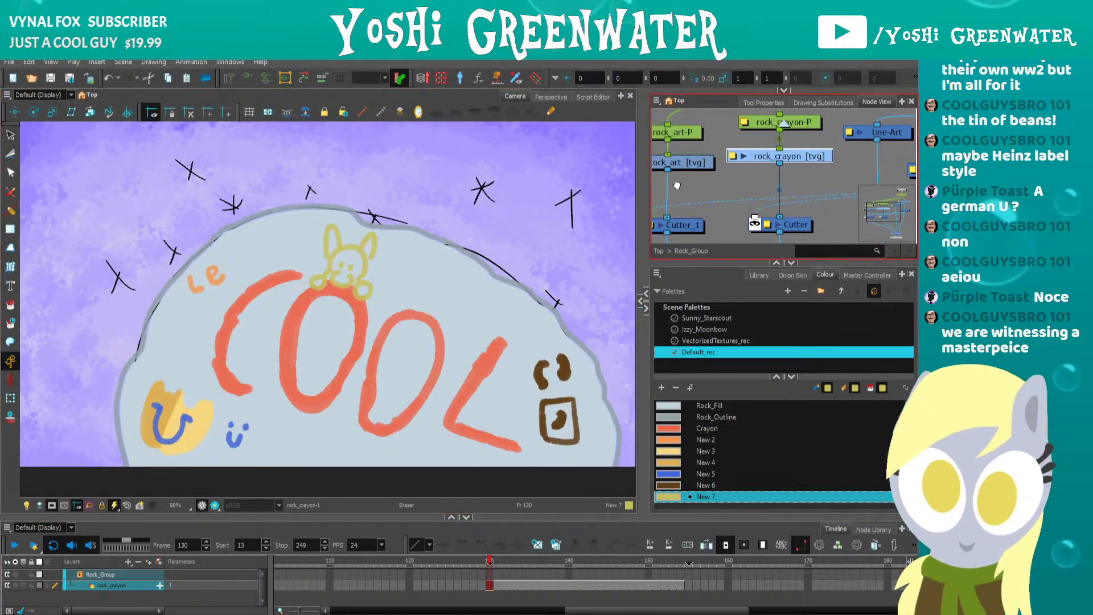
Brush a short vertical stroke in the animal's muzzle on the rock_art drawing.
{"action": "left_click", "coordinate": [661, 175]}
{"action": "scroll", "coordinate": [335, 285], "scroll_direction": "up", "scroll_amount": 5}
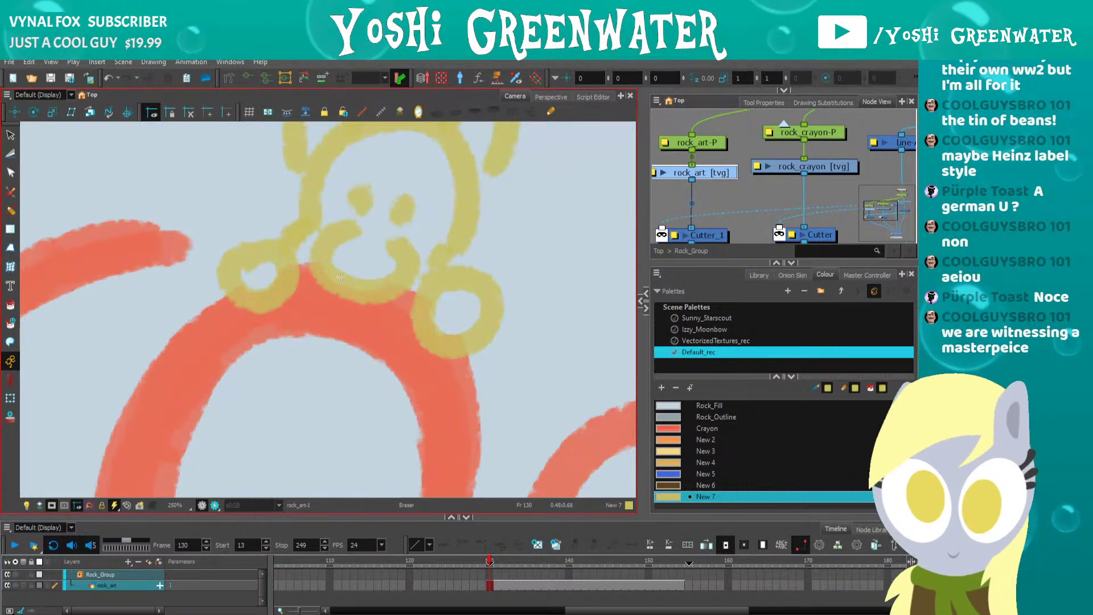
{"action": "key", "text": "alt+b"}
{"action": "left_click_drag", "start_coordinate": [370, 266], "coordinate": [370, 281]}
{"action": "scroll", "coordinate": [336, 304], "scroll_direction": "down", "scroll_amount": 5}
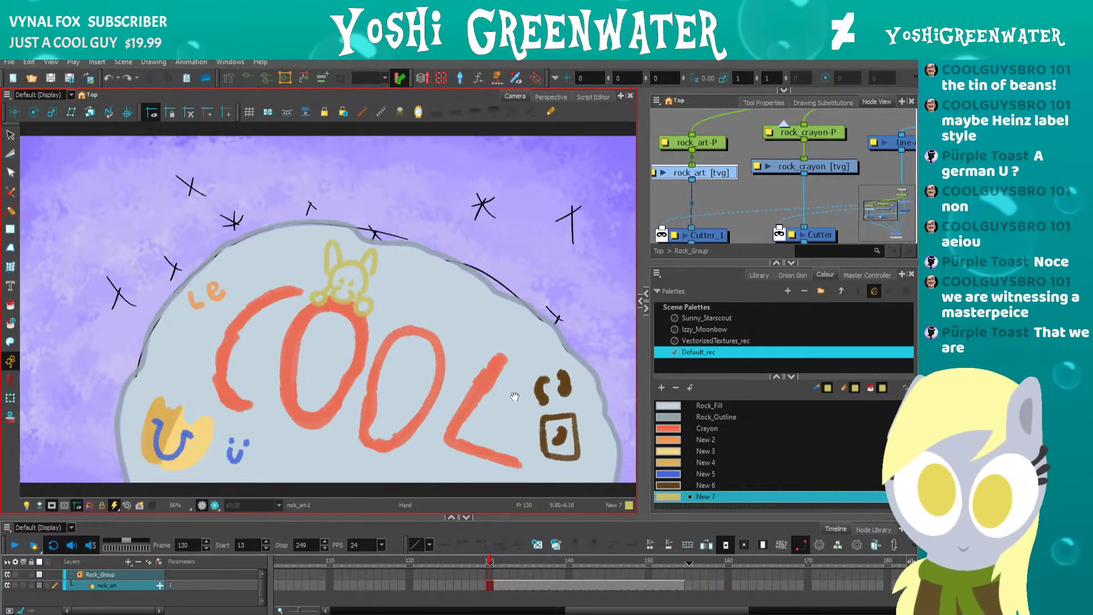
Delete the single bean drawn inside the brown rectangular frame beside the L.
{"action": "left_click_drag", "start_coordinate": [514, 396], "coordinate": [455, 329]}
{"action": "scroll", "coordinate": [485, 363], "scroll_direction": "up", "scroll_amount": 2}
{"action": "mouse_move", "coordinate": [512, 356]}
{"action": "left_mouse_down"}
{"action": "mouse_move", "coordinate": [505, 369]}
{"action": "mouse_move", "coordinate": [474, 356]}
{"action": "left_mouse_up"}
{"action": "key", "text": "Delete"}
Select all strokes of the brown rectangular frame and enlarge it.
{"action": "left_click", "coordinate": [447, 362]}
{"action": "mouse_move", "coordinate": [418, 325]}
{"action": "left_mouse_down"}
{"action": "mouse_move", "coordinate": [447, 294]}
{"action": "mouse_move", "coordinate": [455, 466]}
{"action": "left_mouse_up"}
{"action": "left_click_drag", "start_coordinate": [427, 380], "coordinate": [405, 380]}
{"action": "left_click_drag", "start_coordinate": [495, 471], "coordinate": [495, 499]}
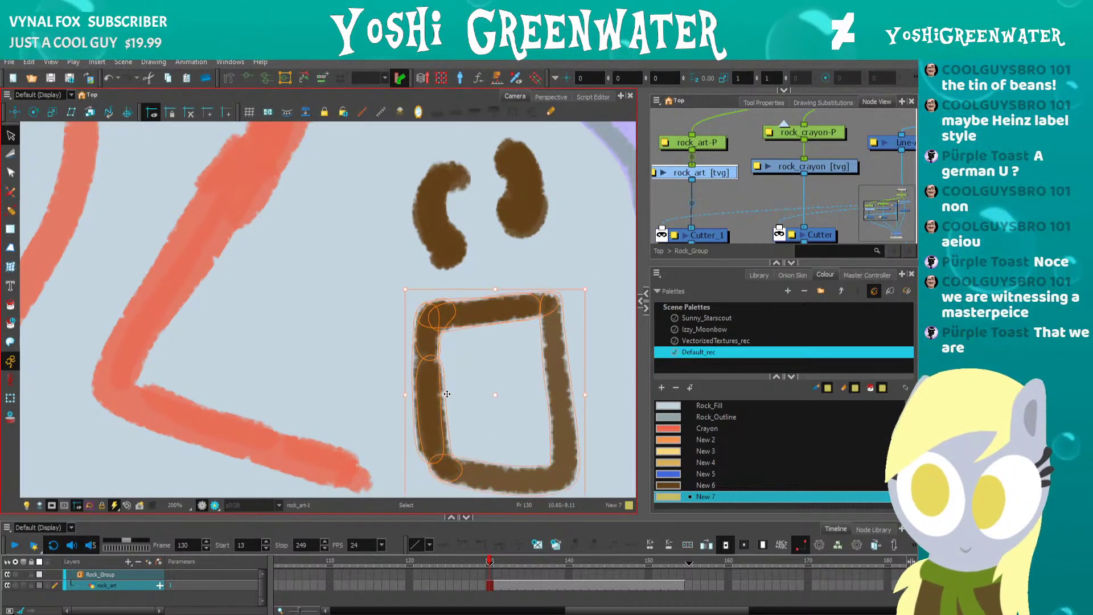
{"action": "left_click_drag", "start_coordinate": [584, 394], "coordinate": [612, 388]}
{"action": "left_click_drag", "start_coordinate": [405, 289], "coordinate": [369, 262]}
{"action": "key", "text": "space"}
Brush a brown pentagon label inside the frame in New 6, with a small bean in its centre.
{"action": "left_click", "coordinate": [706, 485]}
{"action": "left_click_drag", "start_coordinate": [439, 328], "coordinate": [426, 303]}
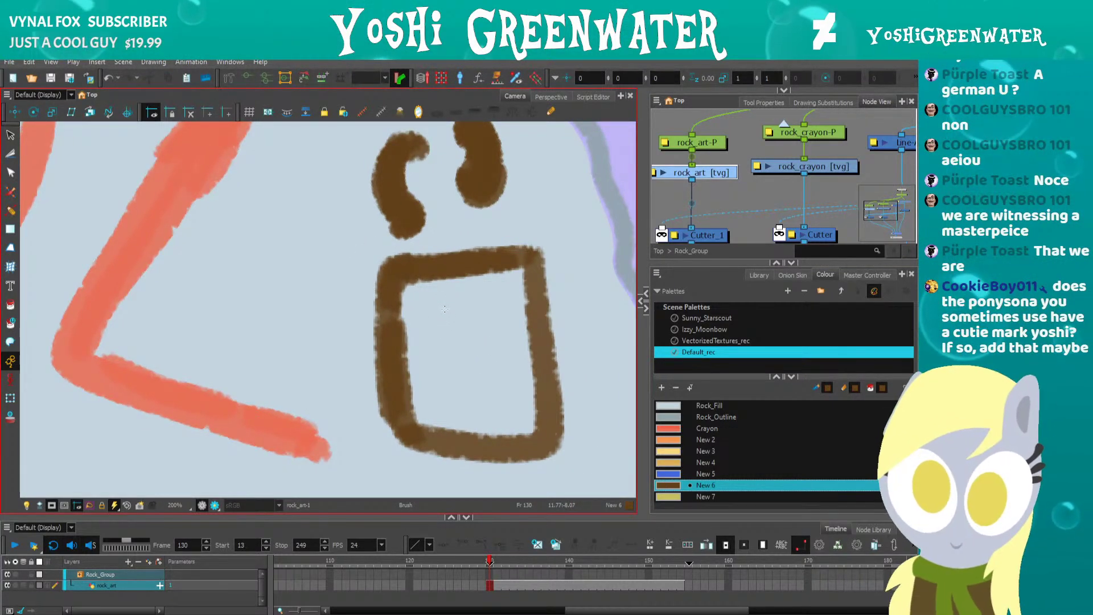
{"action": "mouse_move", "coordinate": [420, 322]}
{"action": "left_mouse_down"}
{"action": "mouse_move", "coordinate": [445, 410]}
{"action": "mouse_move", "coordinate": [510, 409]}
{"action": "mouse_move", "coordinate": [520, 312]}
{"action": "left_mouse_up"}
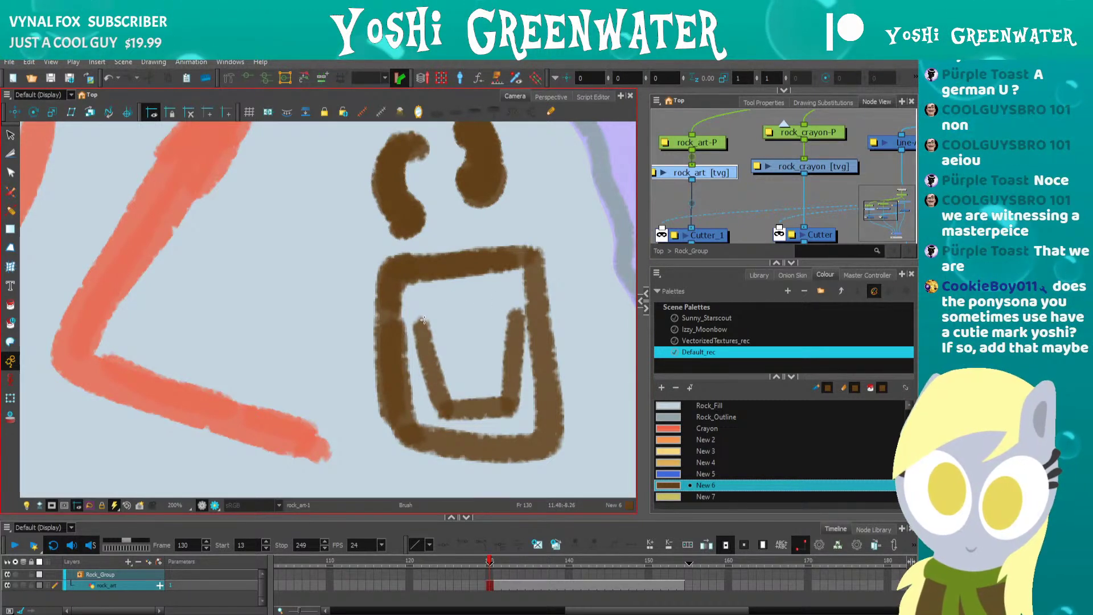
{"action": "left_click_drag", "start_coordinate": [418, 326], "coordinate": [476, 276]}
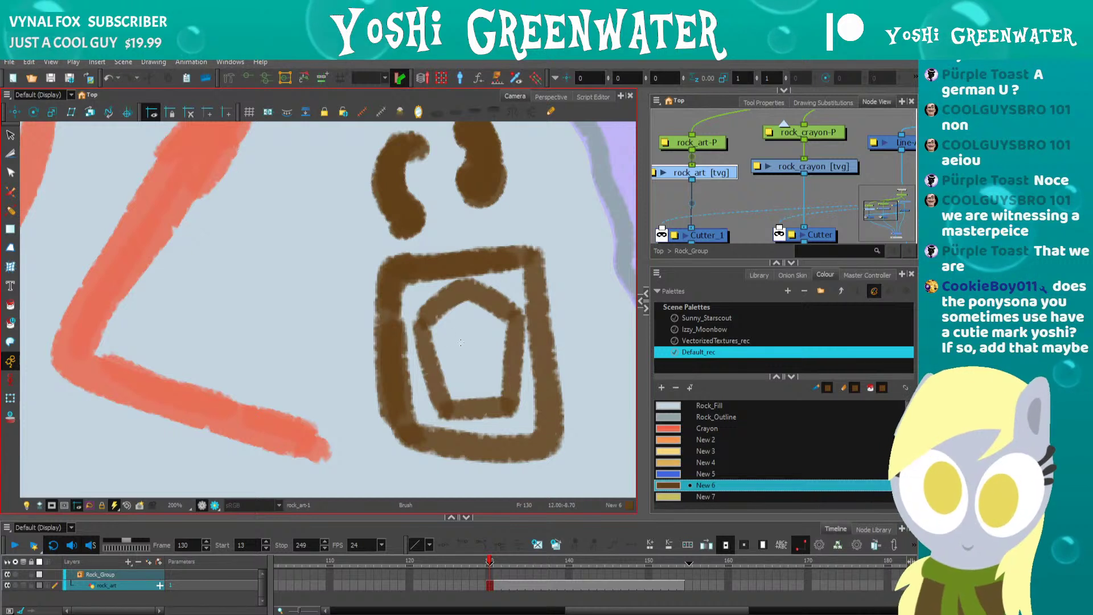
{"action": "left_click_drag", "start_coordinate": [479, 333], "coordinate": [460, 367]}
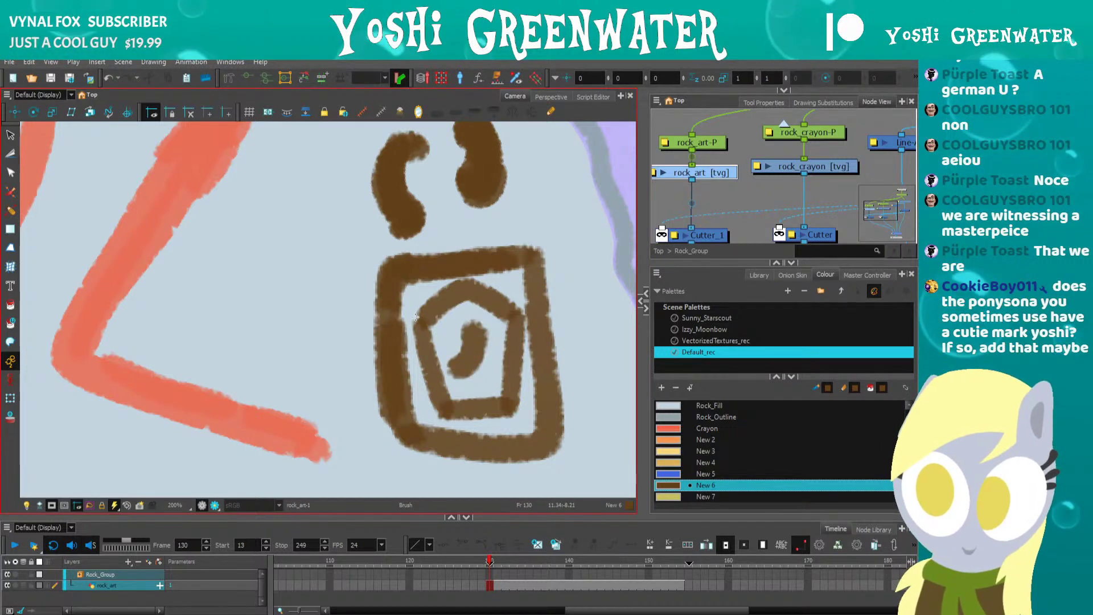
Select the outer brown frame's strokes and skew them slightly around the pentagon label.
{"action": "key", "text": "alt+s"}
{"action": "left_click", "coordinate": [383, 363]}
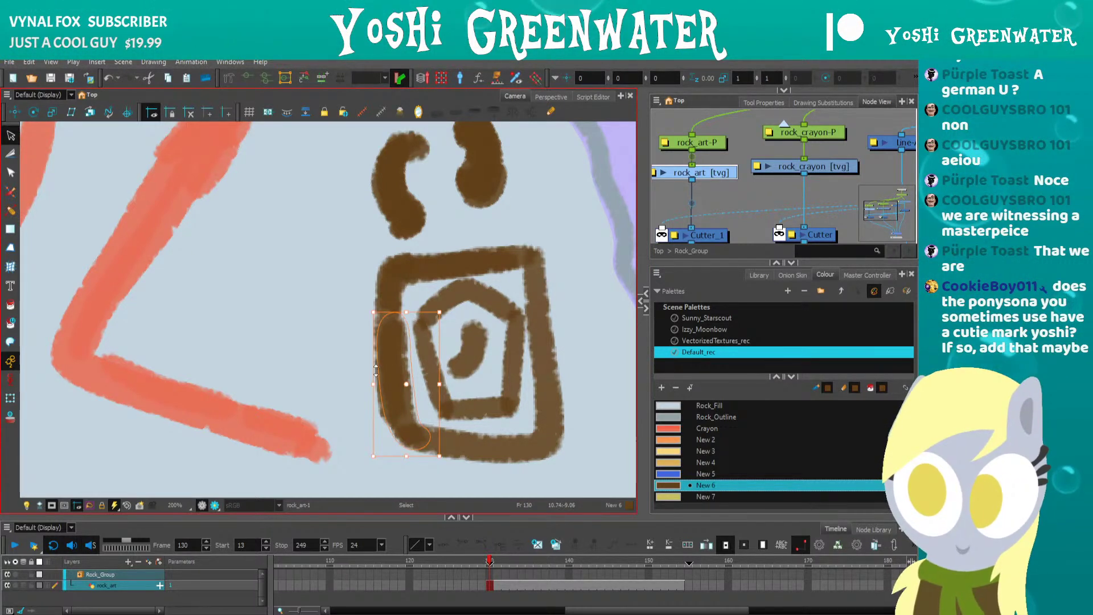
{"action": "left_click", "coordinate": [380, 393], "text": "shift"}
{"action": "left_click_drag", "start_coordinate": [370, 378], "coordinate": [370, 386]}
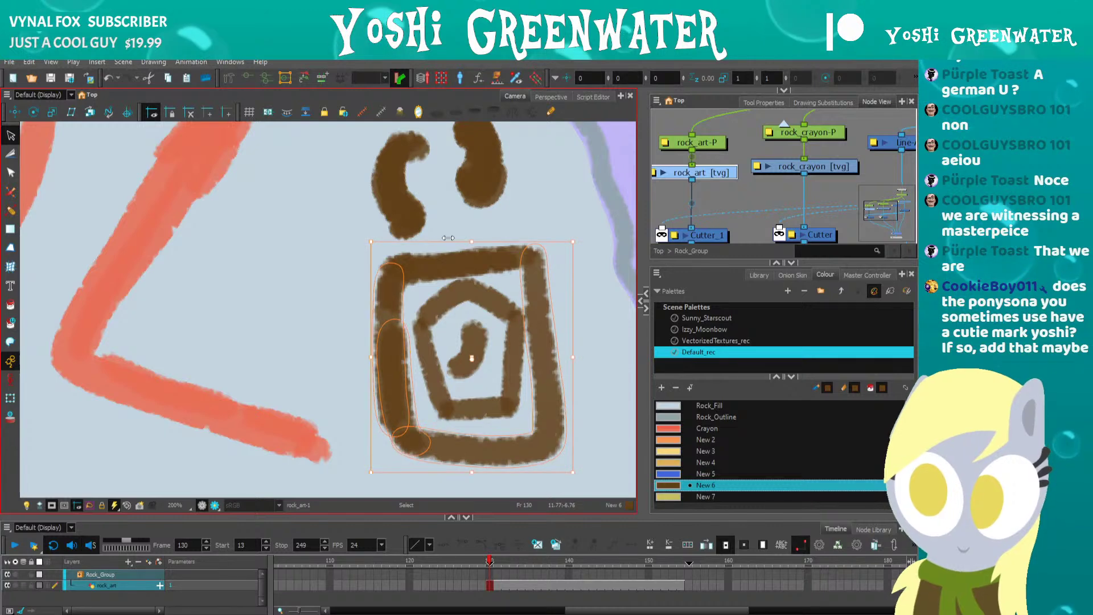
{"action": "left_click_drag", "start_coordinate": [448, 237], "coordinate": [434, 238]}
{"action": "key", "text": "Escape"}
{"action": "key", "text": "shift+m"}
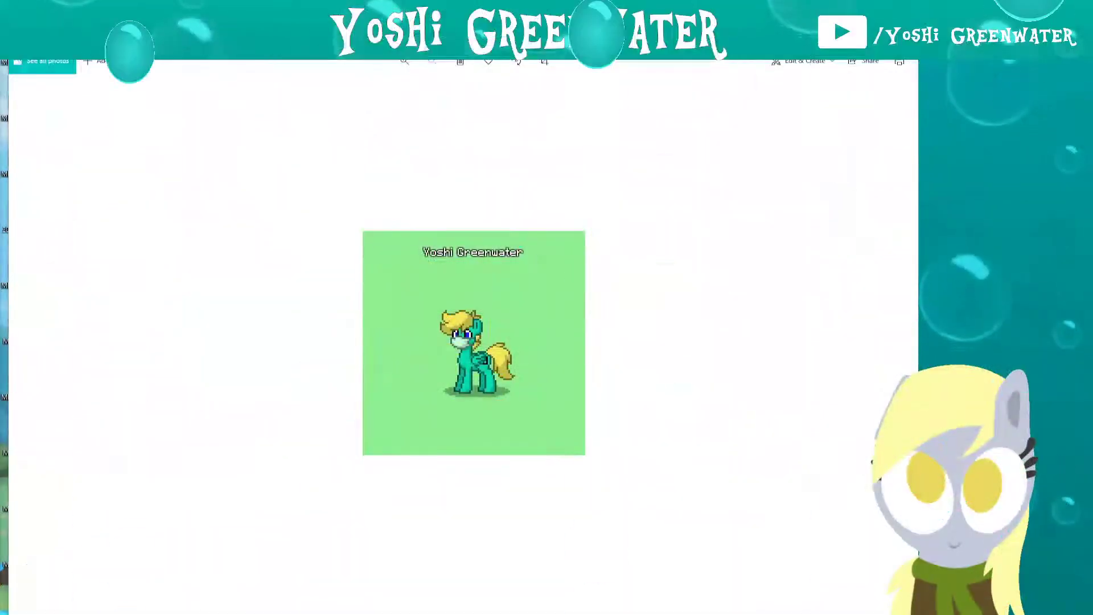
Zoom in on the teal pony picture in the photo viewer to examine its cutie mark.
{"action": "left_click", "coordinate": [402, 64]}
{"action": "left_click", "coordinate": [401, 64]}
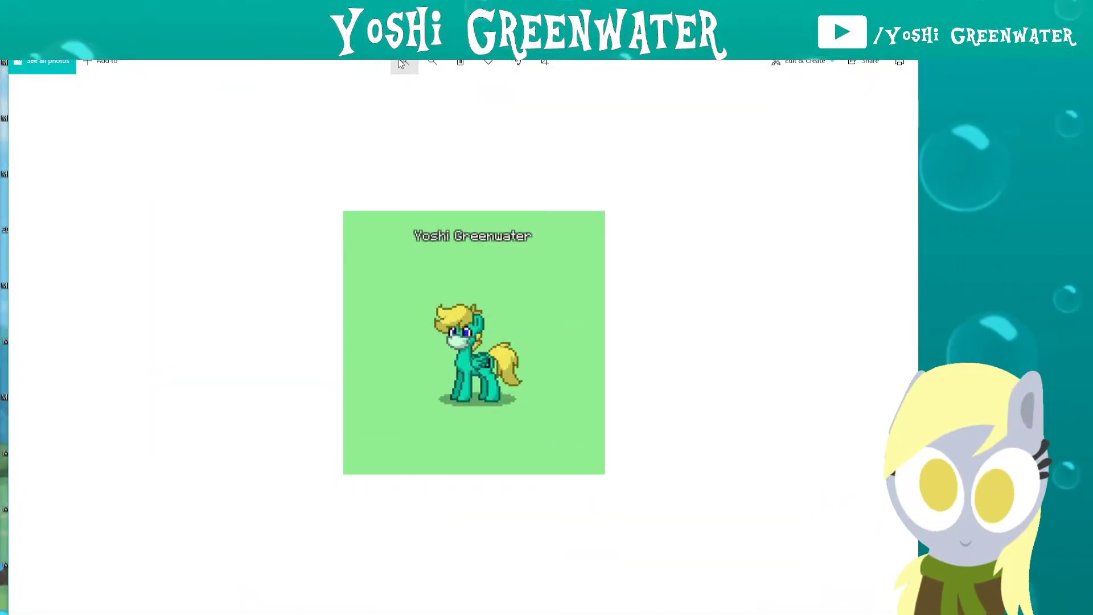
{"action": "left_click", "coordinate": [401, 64]}
{"action": "left_click", "coordinate": [401, 63]}
{"action": "left_click", "coordinate": [401, 64]}
{"action": "left_click", "coordinate": [401, 64]}
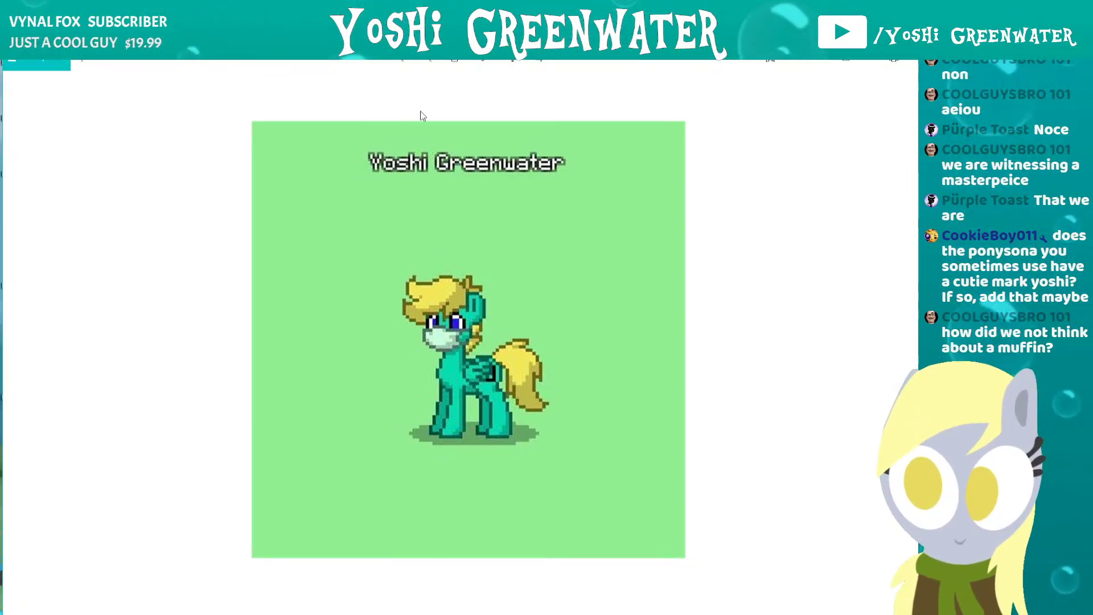
{"action": "left_click_drag", "start_coordinate": [935, 317], "coordinate": [928, 318]}
{"action": "left_click", "coordinate": [398, 64]}
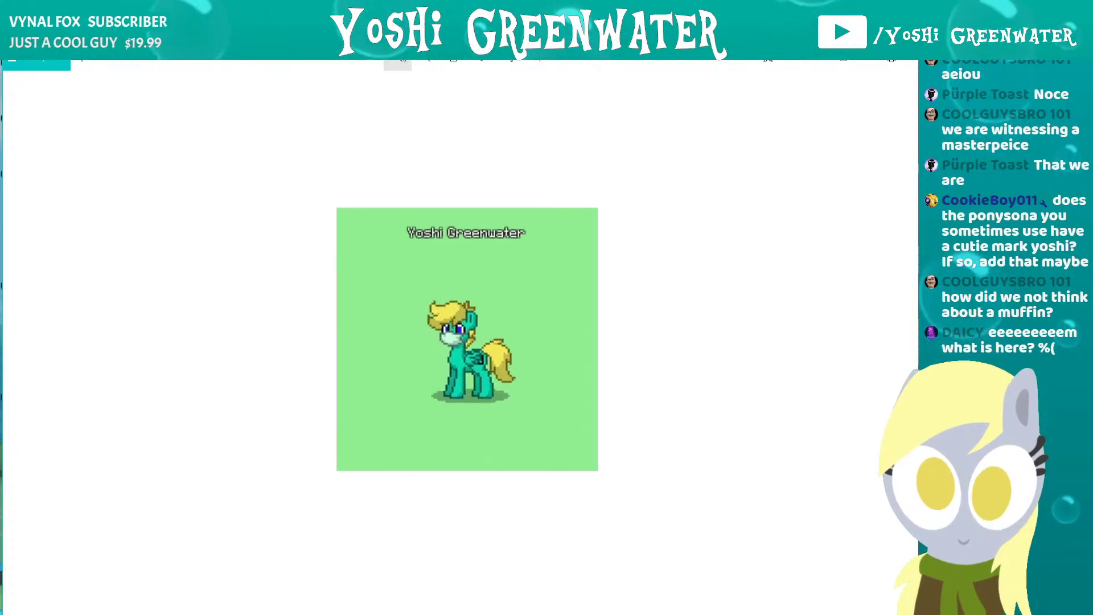
{"action": "left_click", "coordinate": [399, 64]}
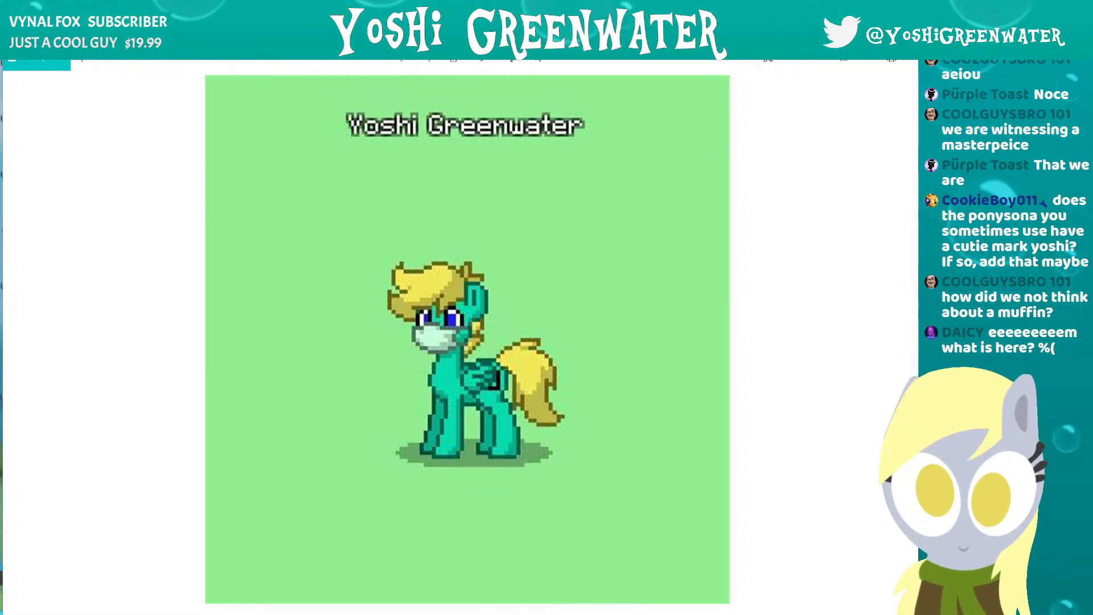
{"action": "key", "text": "alt+Tab"}
Make the node view and timeline areas taller and zoom out on the node network.
{"action": "left_click", "coordinate": [737, 203]}
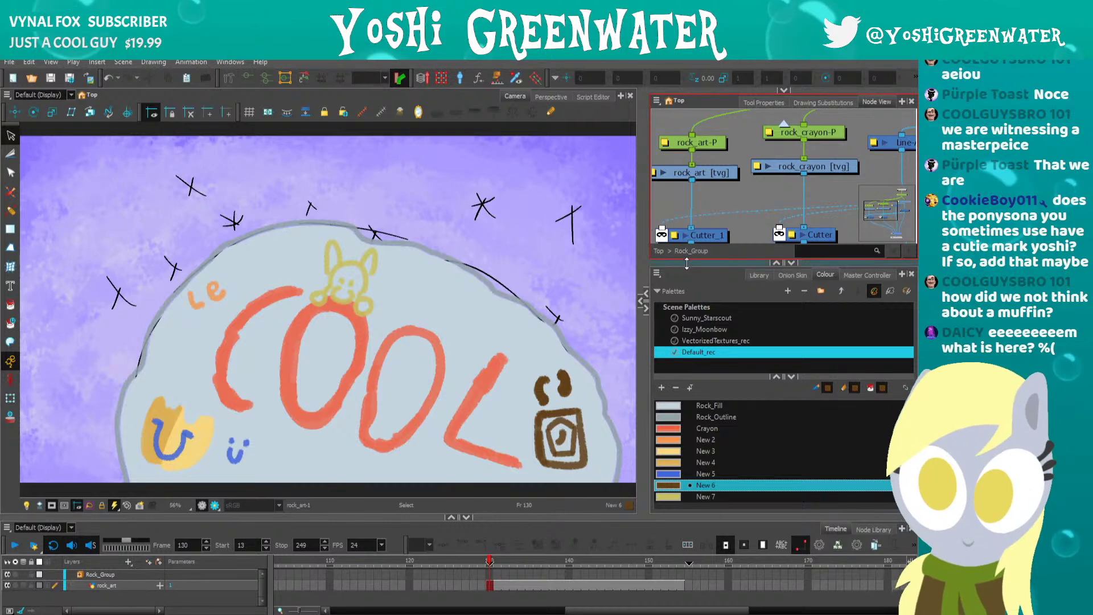
{"action": "left_click_drag", "start_coordinate": [688, 263], "coordinate": [688, 300]}
{"action": "left_click_drag", "start_coordinate": [677, 218], "coordinate": [723, 220]}
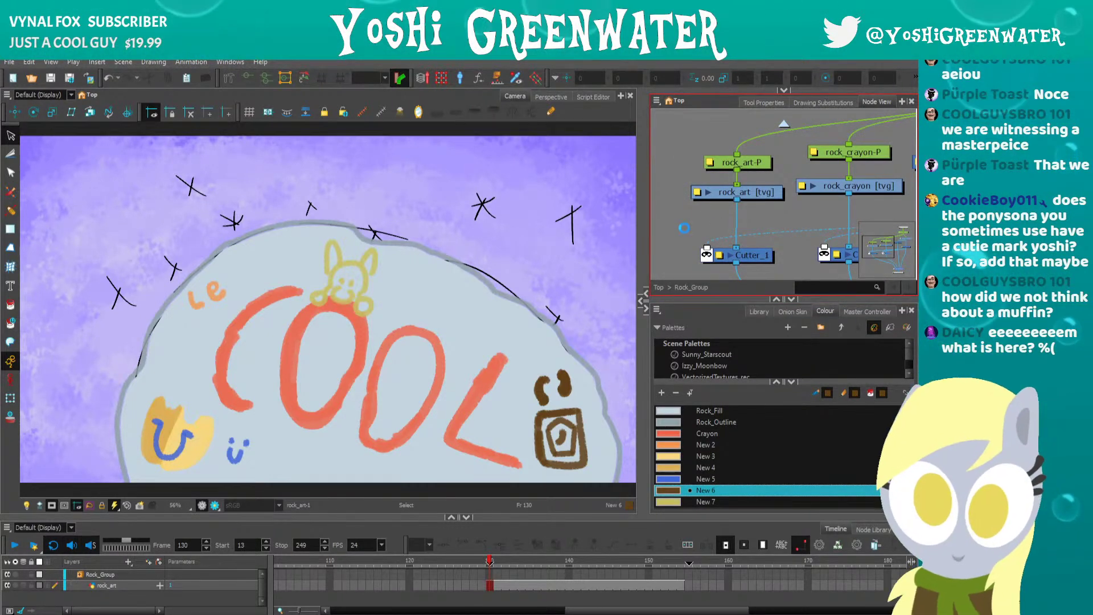
{"action": "scroll", "coordinate": [688, 228], "scroll_direction": "down", "scroll_amount": 3}
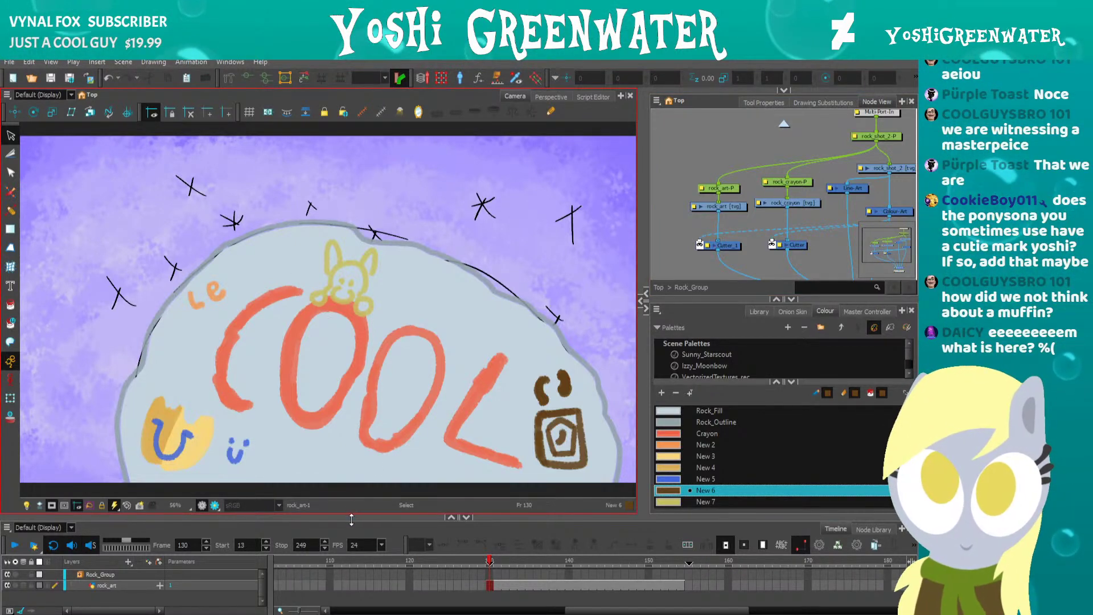
{"action": "left_click_drag", "start_coordinate": [352, 517], "coordinate": [353, 504]}
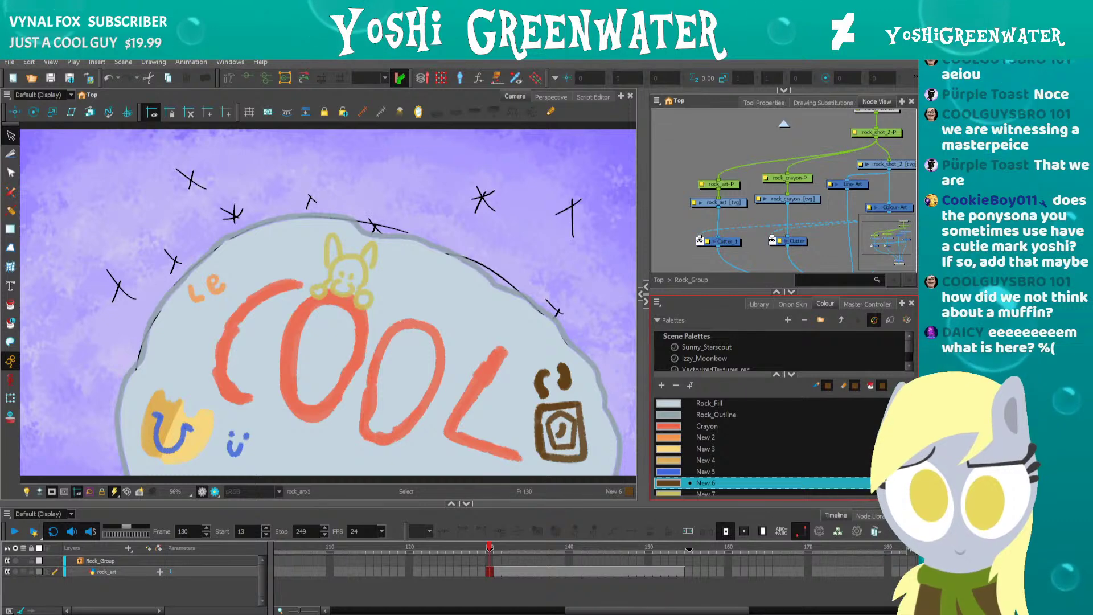
{"action": "left_click", "coordinate": [667, 244]}
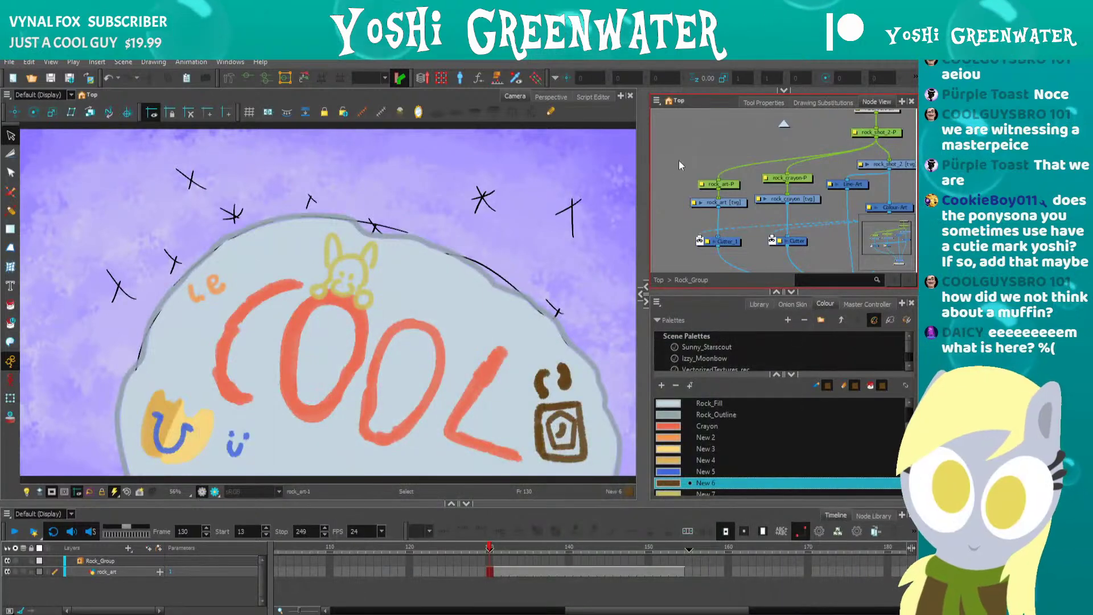
Add a new swatch, New 8, to the Default_rec palette and set it to dark grey.
{"action": "left_click", "coordinate": [661, 385]}
{"action": "double_click", "coordinate": [667, 483]}
{"action": "left_click_drag", "start_coordinate": [459, 346], "coordinate": [424, 361]}
{"action": "left_click_drag", "start_coordinate": [556, 489], "coordinate": [424, 477]}
{"action": "left_click", "coordinate": [664, 340]}
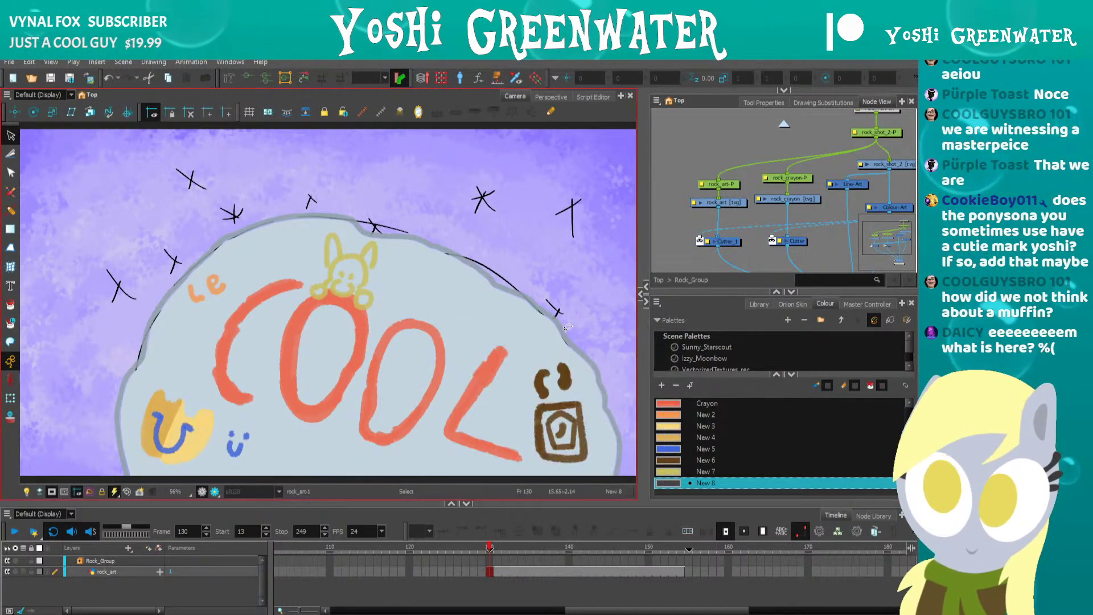
{"action": "left_click_drag", "start_coordinate": [456, 352], "coordinate": [455, 328]}
{"action": "scroll", "coordinate": [329, 405], "scroll_direction": "up", "scroll_amount": 3}
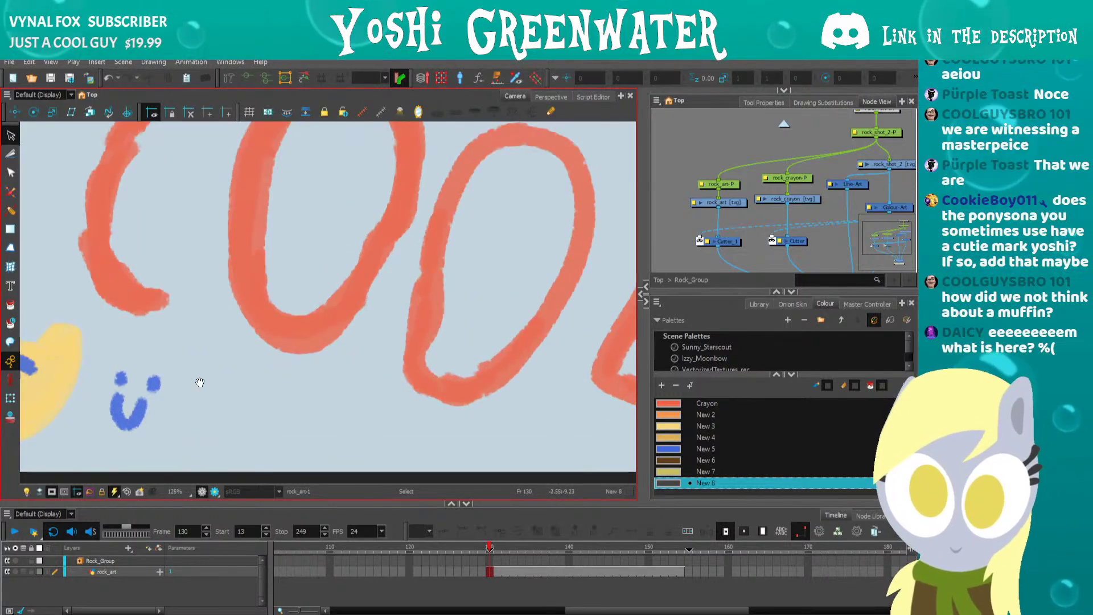
{"action": "mouse_move", "coordinate": [200, 382]}
{"action": "left_mouse_down"}
{"action": "mouse_move", "coordinate": [381, 390]}
{"action": "mouse_move", "coordinate": [144, 492]}
{"action": "mouse_move", "coordinate": [213, 485]}
{"action": "left_mouse_up"}
{"action": "scroll", "coordinate": [301, 405], "scroll_direction": "down", "scroll_amount": 3}
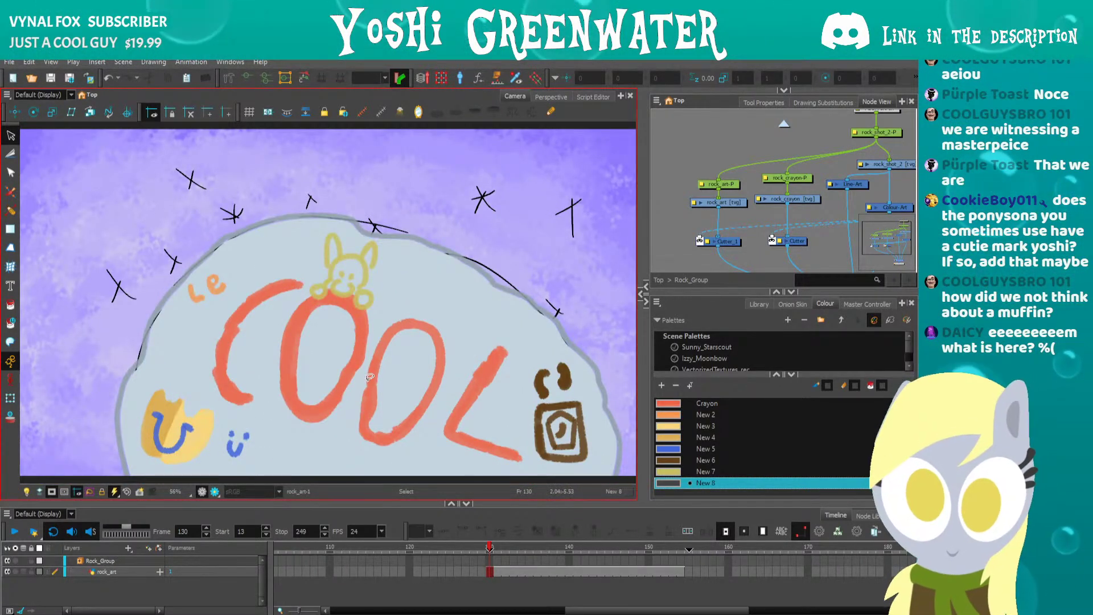
{"action": "scroll", "coordinate": [480, 475], "scroll_direction": "up", "scroll_amount": 3}
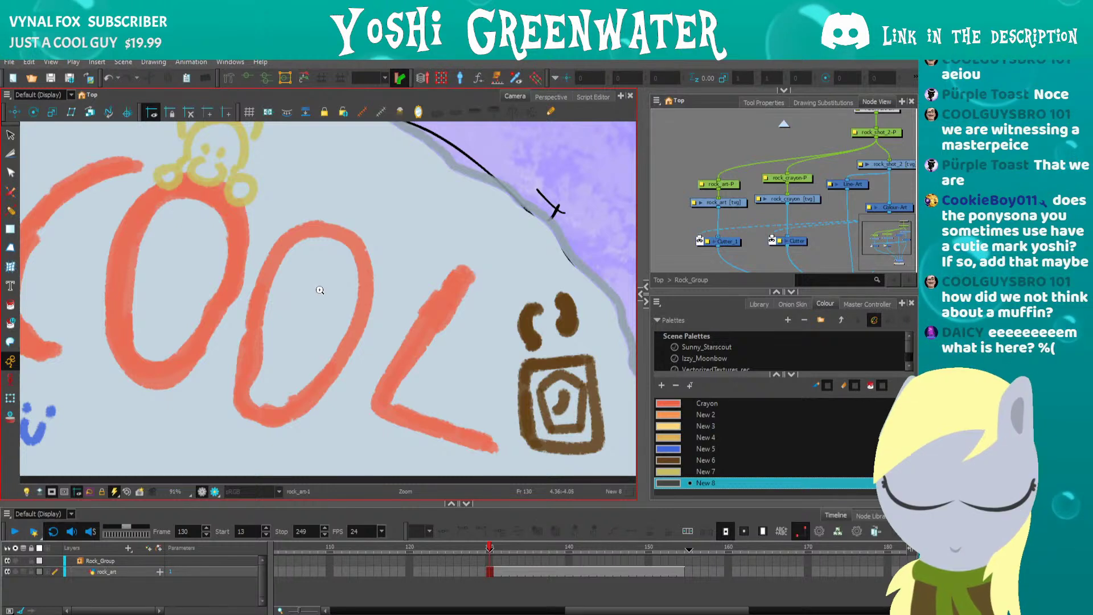
{"action": "scroll", "coordinate": [408, 207], "scroll_direction": "up", "scroll_amount": 3}
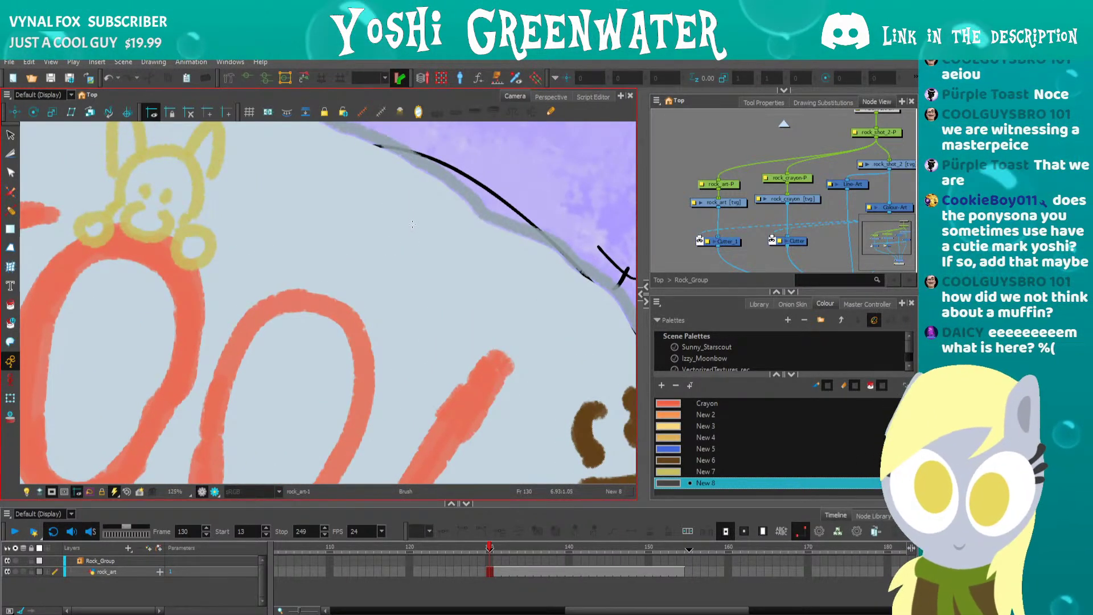
Draw a small dark grey upright rectangle with a centre dot above the L, and scale it down slightly.
{"action": "left_click_drag", "start_coordinate": [412, 244], "coordinate": [416, 328]}
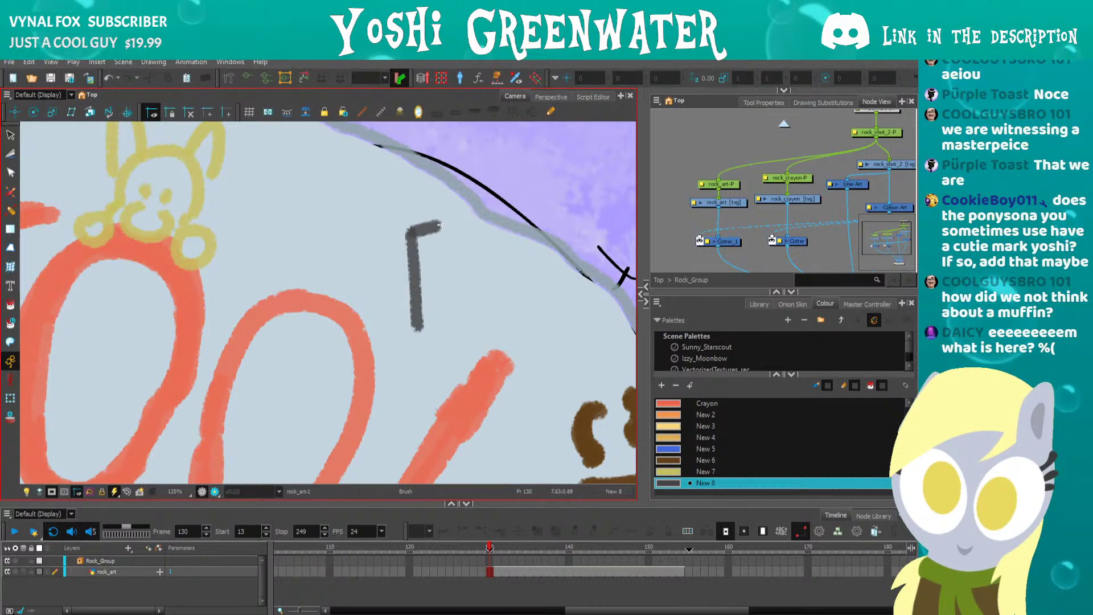
{"action": "mouse_move", "coordinate": [439, 225]}
{"action": "left_mouse_down"}
{"action": "mouse_move", "coordinate": [469, 322]}
{"action": "mouse_move", "coordinate": [417, 326]}
{"action": "left_mouse_up"}
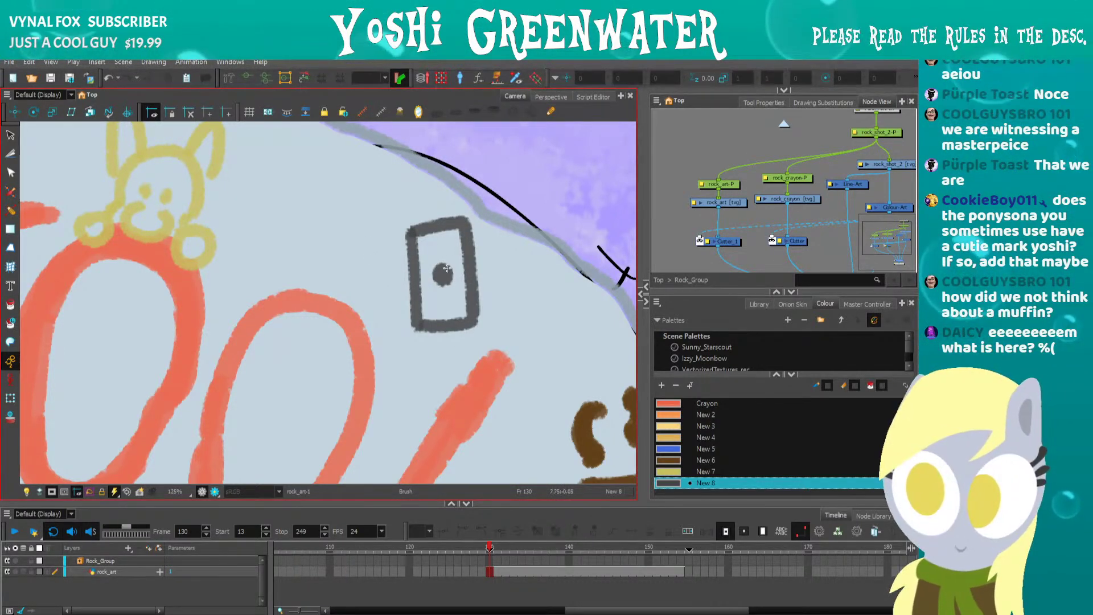
{"action": "scroll", "coordinate": [412, 277], "scroll_direction": "down", "scroll_amount": 3}
{"action": "key", "text": "alt+s"}
{"action": "left_click", "coordinate": [460, 336]}
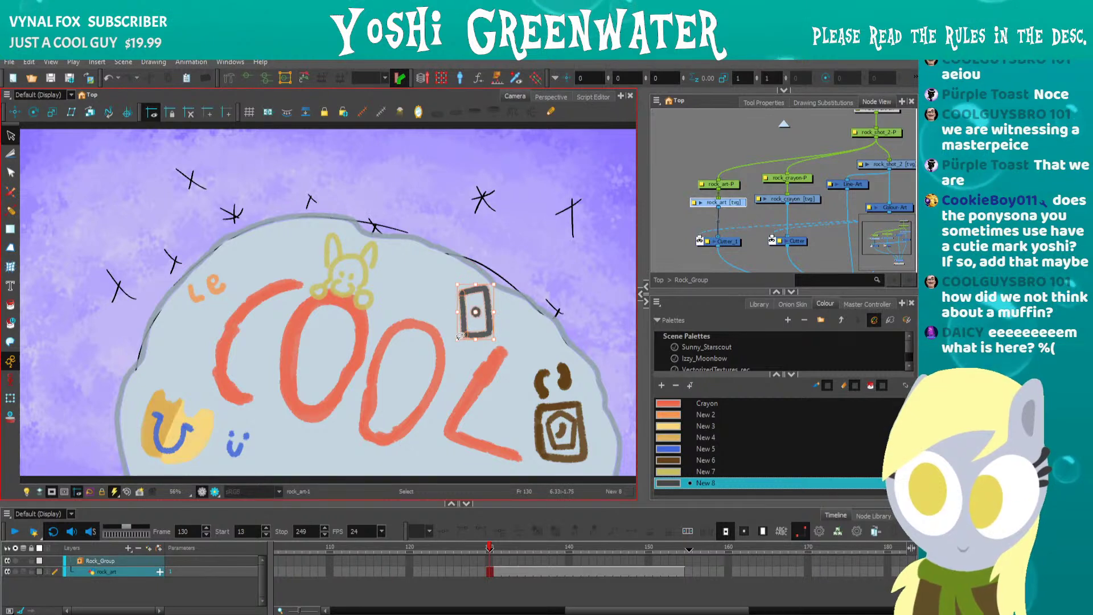
{"action": "left_click_drag", "start_coordinate": [460, 336], "coordinate": [448, 293]}
{"action": "key", "text": "Escape"}
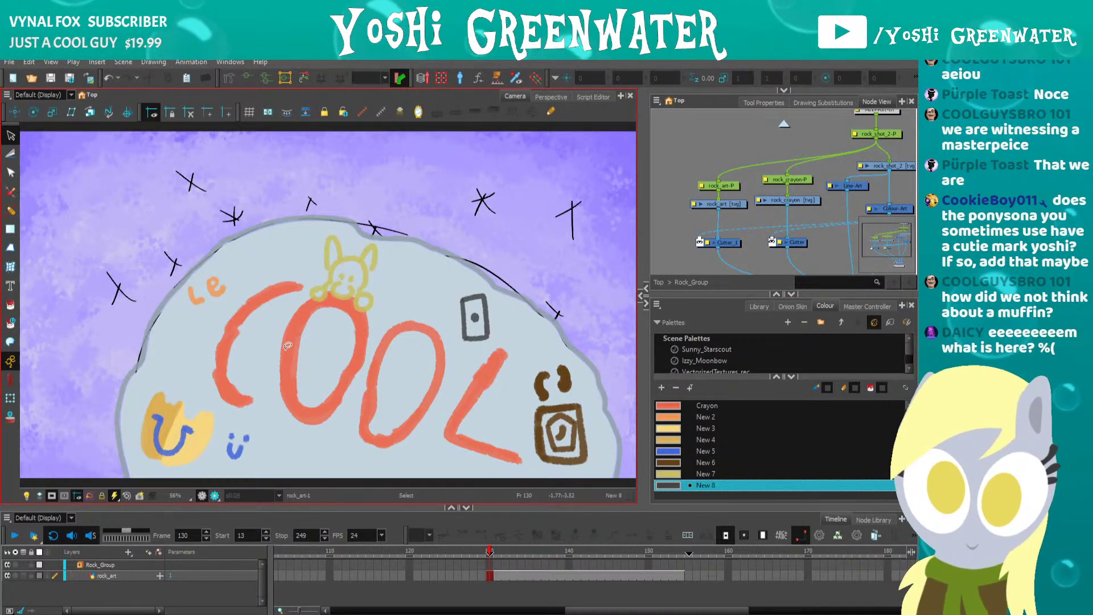
Add one new swatch below New 8 in the palette, undoing the extra one.
{"action": "left_click", "coordinate": [661, 387]}
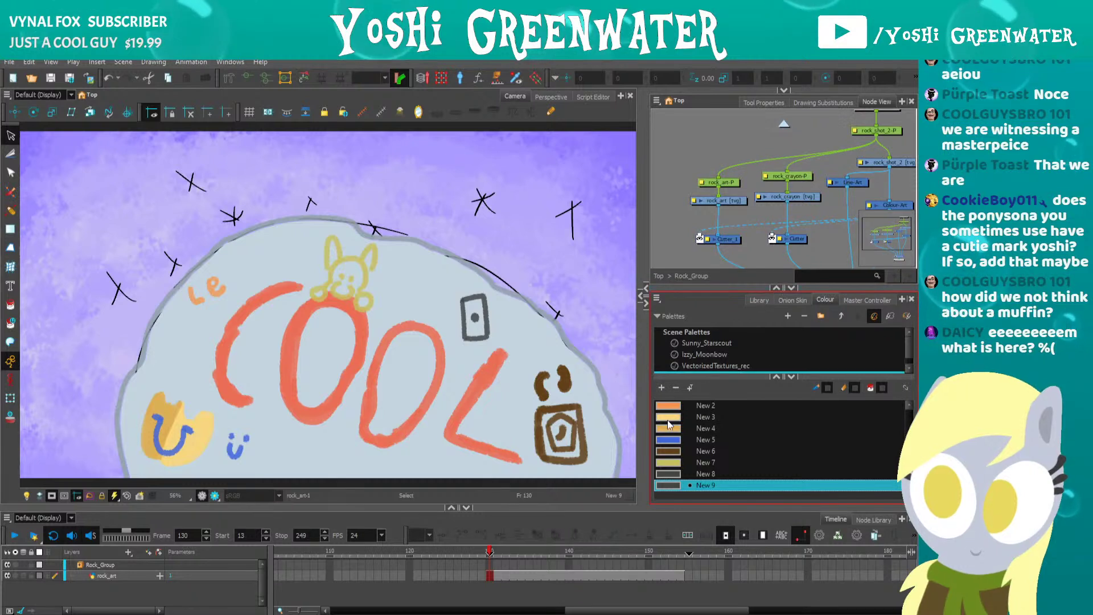
{"action": "left_click", "coordinate": [661, 387]}
{"action": "key", "text": "ctrl+z"}
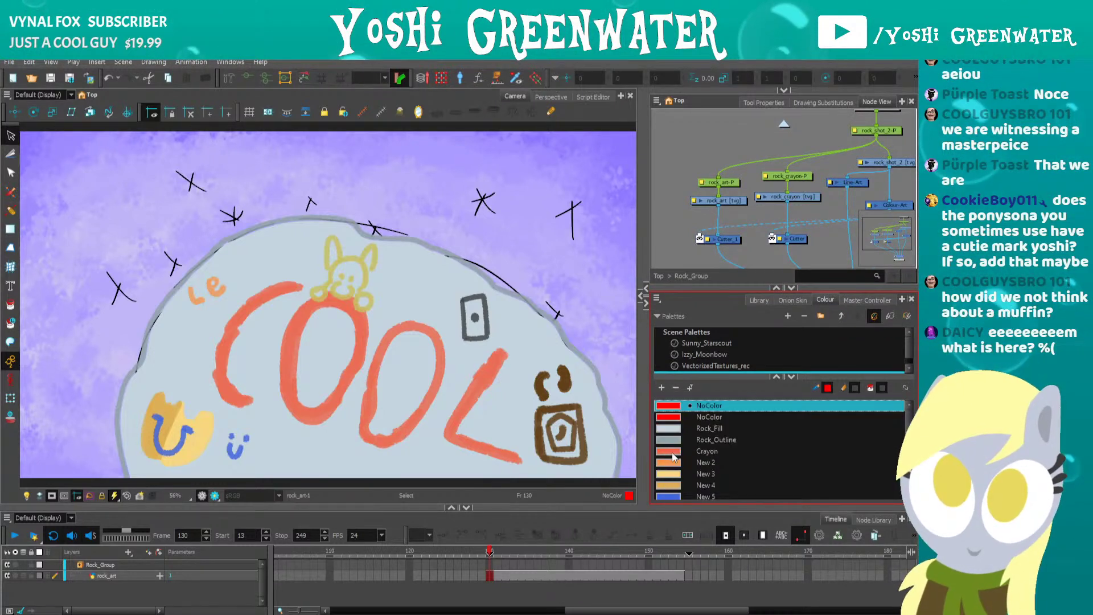
{"action": "scroll", "coordinate": [673, 454], "scroll_direction": "down", "scroll_amount": 3}
Set the colour of swatch New 9 to a muted brown, RGB 123, 106, 76.
{"action": "double_click", "coordinate": [671, 485]}
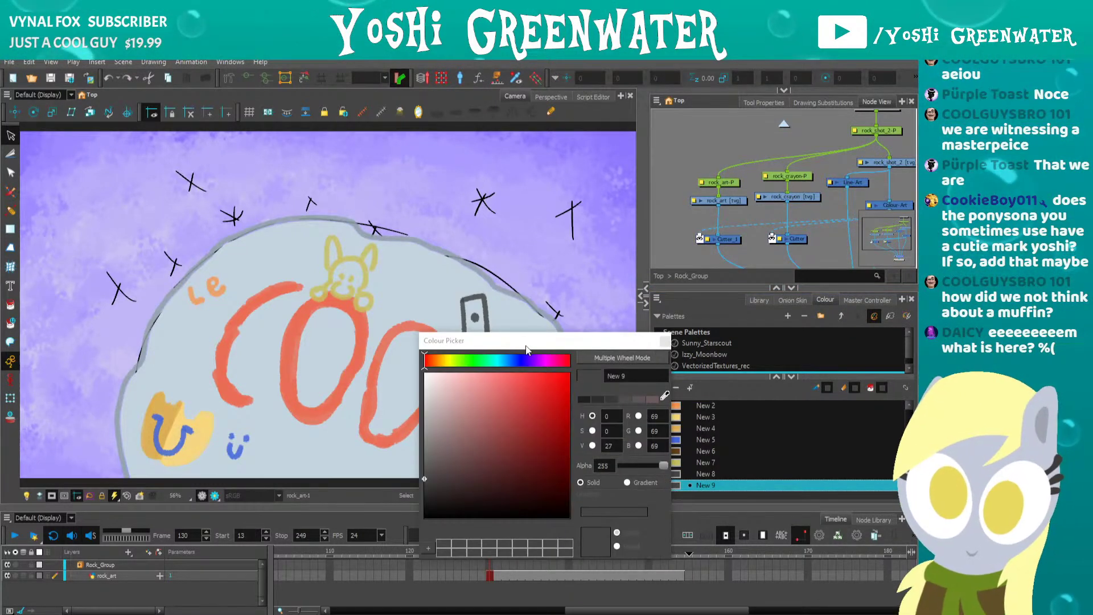
{"action": "left_click_drag", "start_coordinate": [527, 345], "coordinate": [497, 354]}
{"action": "left_click_drag", "start_coordinate": [404, 367], "coordinate": [412, 368]}
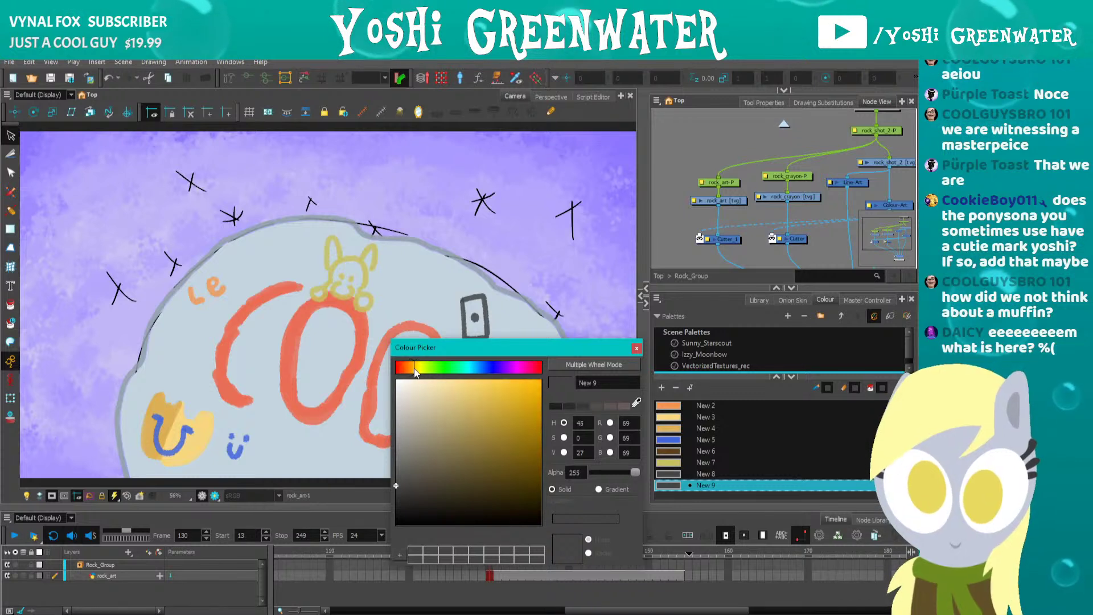
{"action": "mouse_move", "coordinate": [520, 425]}
{"action": "left_mouse_down"}
{"action": "mouse_move", "coordinate": [482, 415]}
{"action": "mouse_move", "coordinate": [478, 447]}
{"action": "mouse_move", "coordinate": [458, 449]}
{"action": "left_mouse_up"}
{"action": "left_click_drag", "start_coordinate": [471, 348], "coordinate": [456, 347]}
{"action": "left_click", "coordinate": [450, 451]}
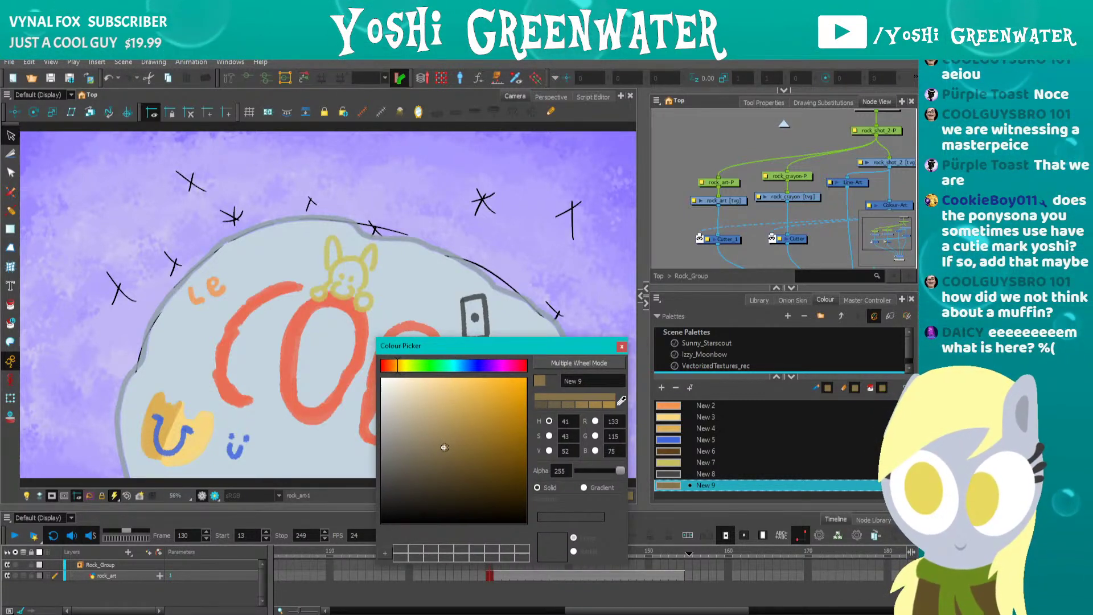
{"action": "left_click", "coordinate": [437, 447]}
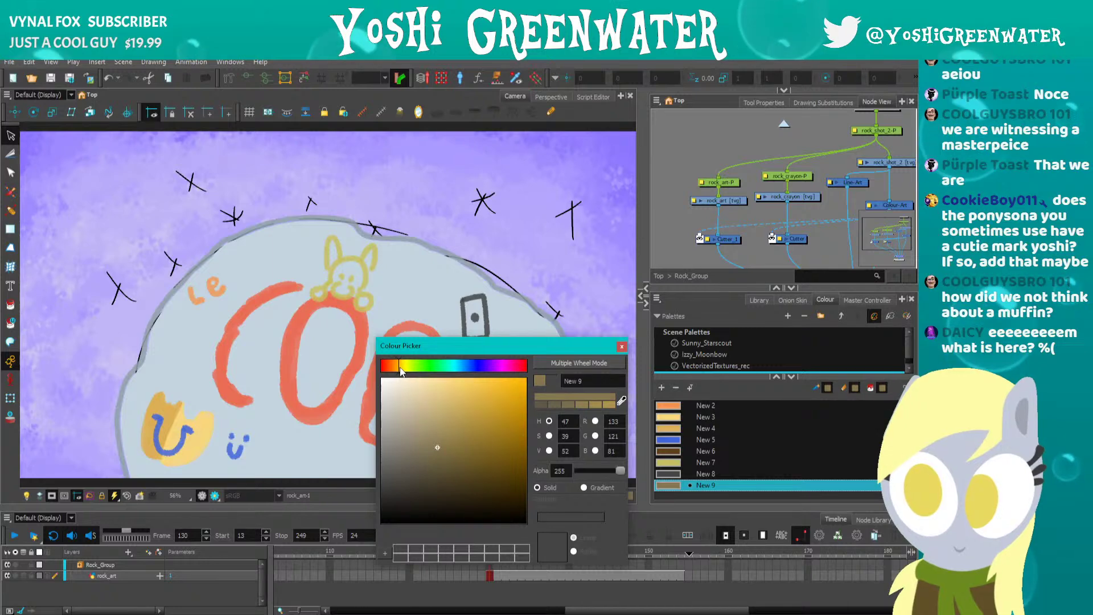
{"action": "left_click", "coordinate": [400, 367]}
{"action": "left_click_drag", "start_coordinate": [399, 369], "coordinate": [396, 369]}
{"action": "left_click", "coordinate": [436, 453]}
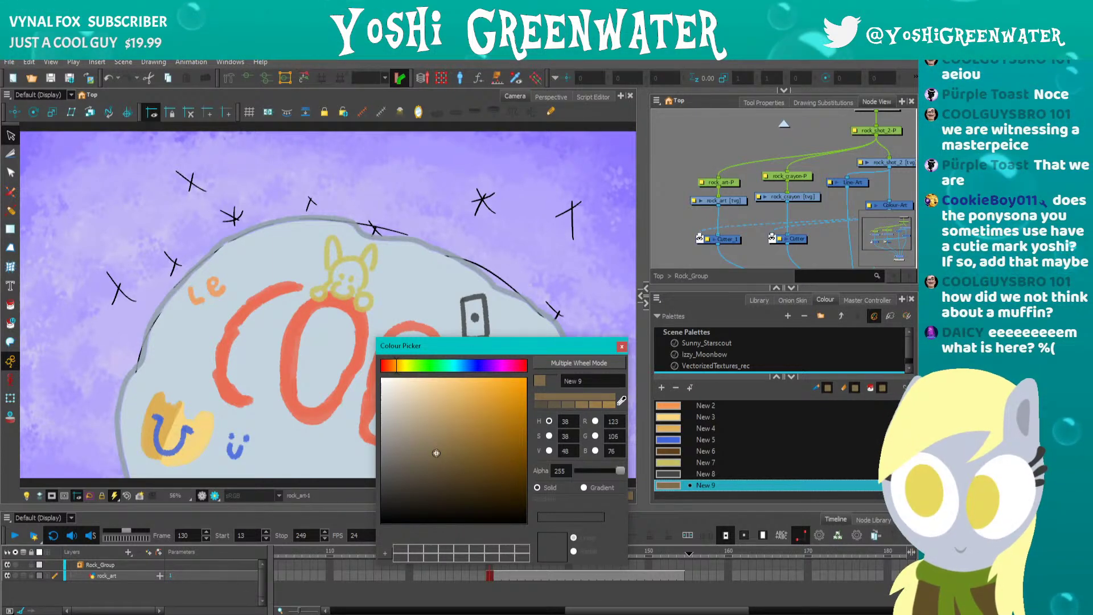
{"action": "left_click", "coordinate": [622, 346]}
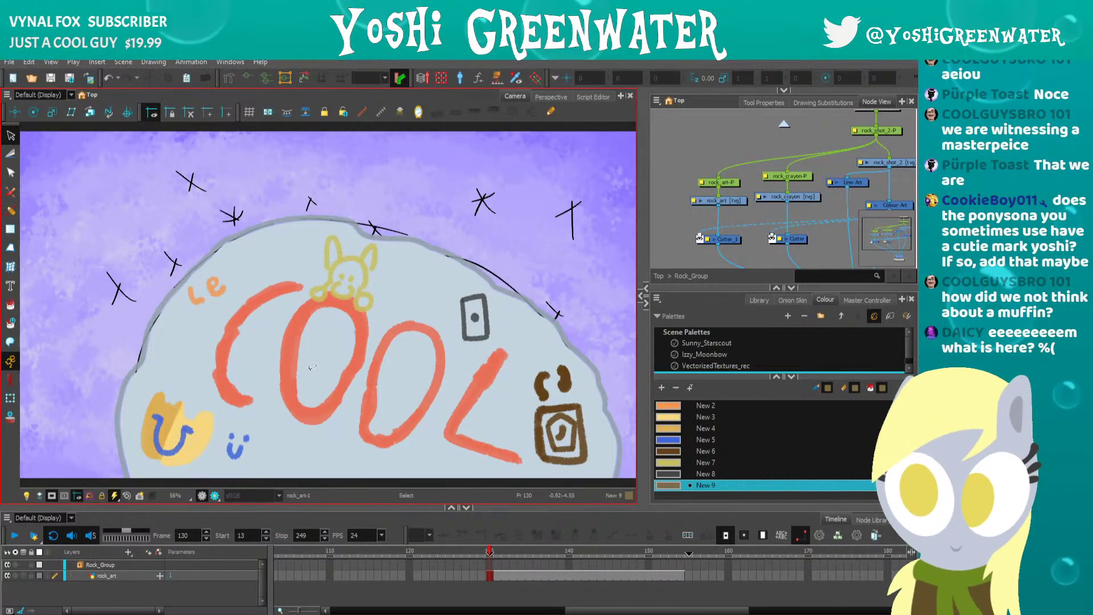
Draw a muted brown crayon muffin with spots on its top and lines on its wrapper, overlapping the foot of the L.
{"action": "scroll", "coordinate": [314, 372], "scroll_direction": "up", "scroll_amount": 2}
{"action": "scroll", "coordinate": [314, 372], "scroll_direction": "up", "scroll_amount": 6}
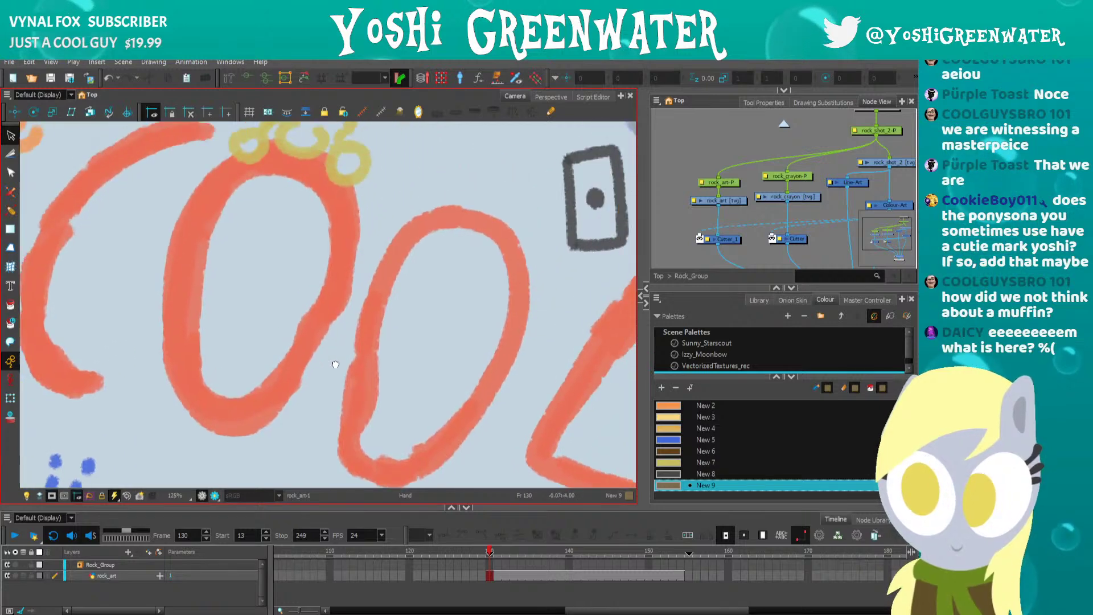
{"action": "key", "text": "space"}
{"action": "mouse_move", "coordinate": [421, 229]}
{"action": "left_mouse_down"}
{"action": "mouse_move", "coordinate": [395, 244]}
{"action": "mouse_move", "coordinate": [313, 222]}
{"action": "left_mouse_up"}
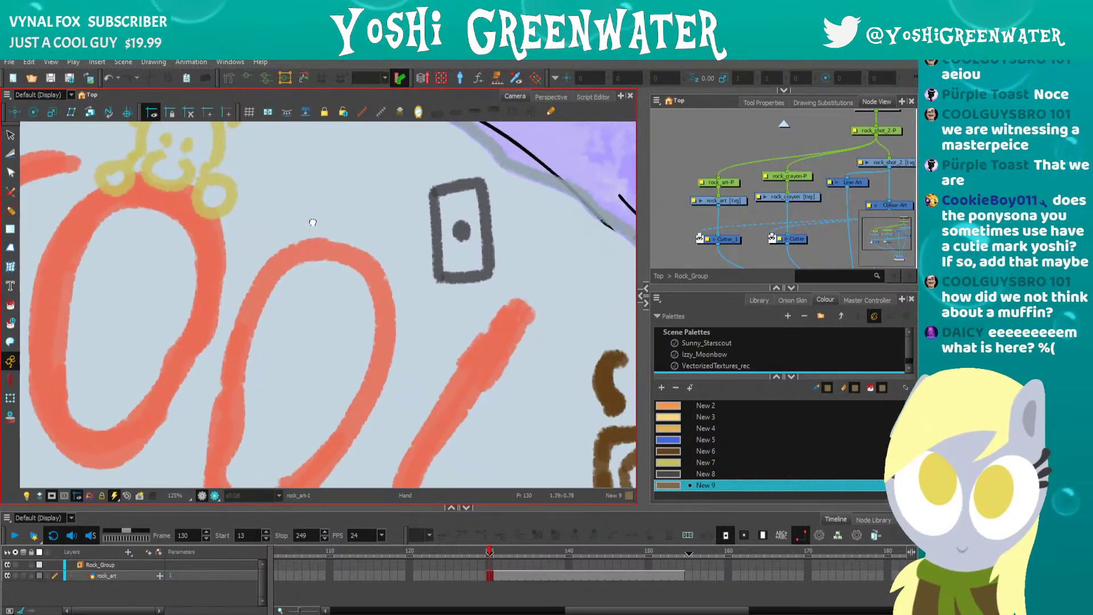
{"action": "left_click_drag", "start_coordinate": [356, 348], "coordinate": [356, 240]}
{"action": "left_click_drag", "start_coordinate": [411, 317], "coordinate": [366, 291]}
{"action": "left_click_drag", "start_coordinate": [418, 319], "coordinate": [364, 331]}
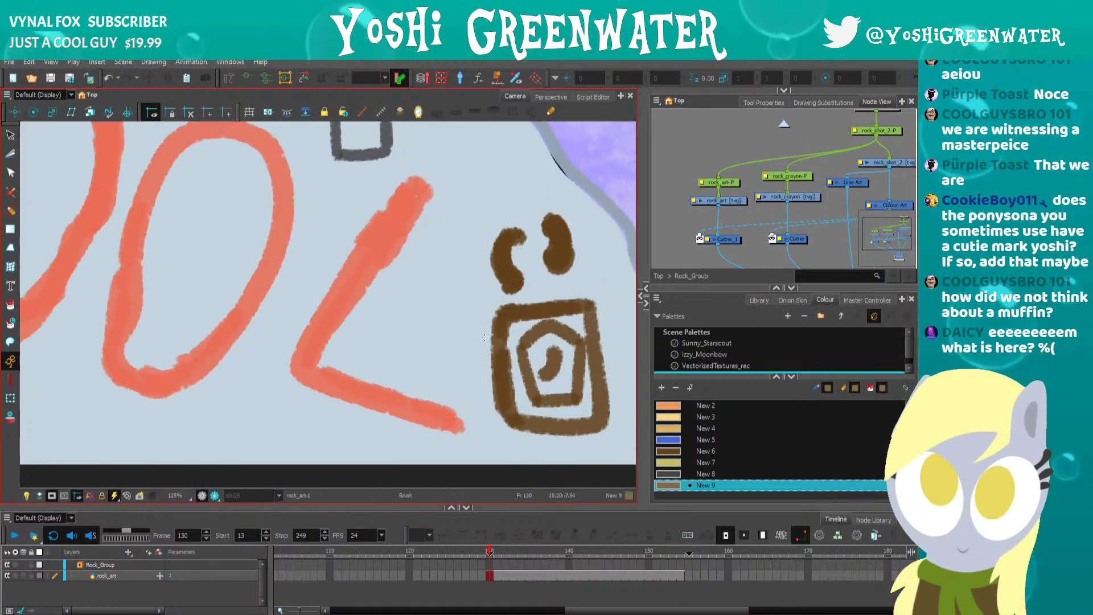
{"action": "scroll", "coordinate": [376, 373], "scroll_direction": "up", "scroll_amount": 2}
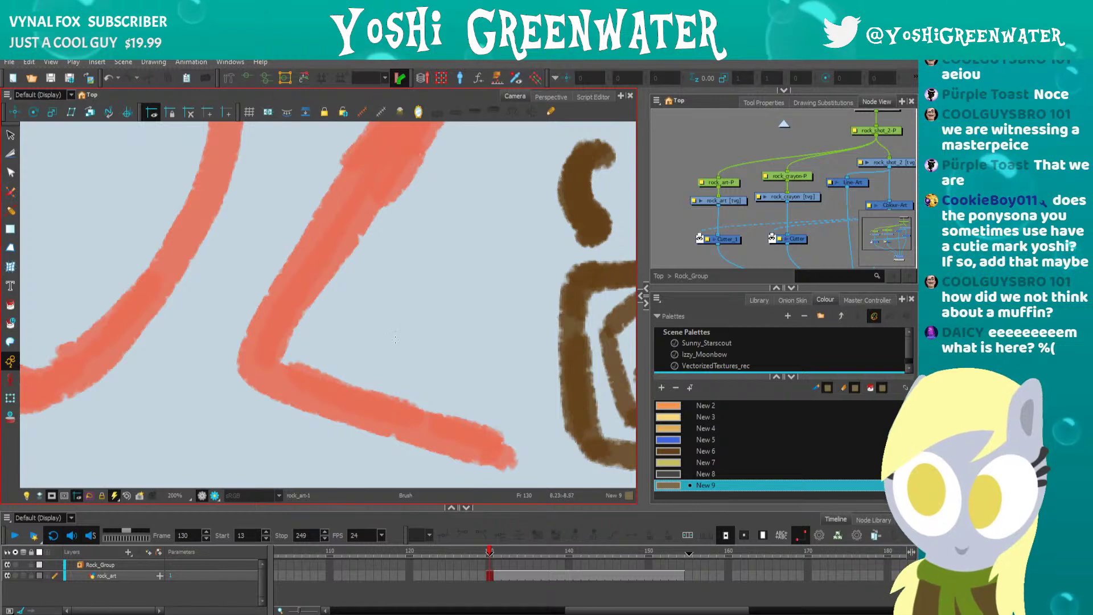
{"action": "mouse_move", "coordinate": [375, 352]}
{"action": "left_mouse_down"}
{"action": "mouse_move", "coordinate": [356, 400]}
{"action": "mouse_move", "coordinate": [433, 411]}
{"action": "mouse_move", "coordinate": [446, 370]}
{"action": "mouse_move", "coordinate": [366, 348]}
{"action": "mouse_move", "coordinate": [382, 352]}
{"action": "mouse_move", "coordinate": [349, 314]}
{"action": "mouse_move", "coordinate": [449, 276]}
{"action": "mouse_move", "coordinate": [468, 326]}
{"action": "mouse_move", "coordinate": [486, 324]}
{"action": "mouse_move", "coordinate": [433, 356]}
{"action": "left_mouse_up"}
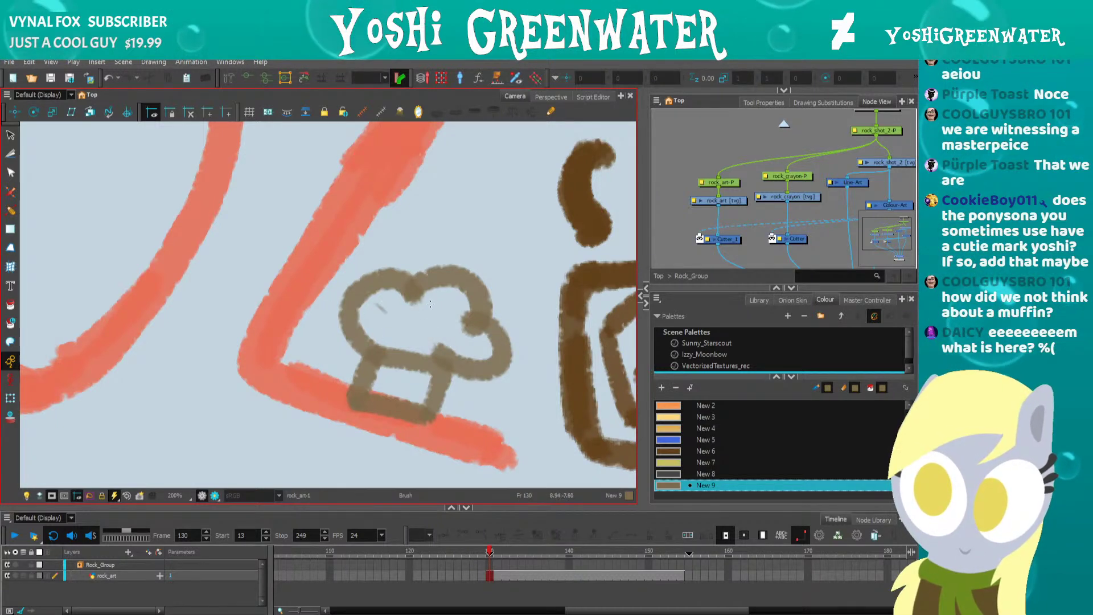
{"action": "left_click_drag", "start_coordinate": [379, 309], "coordinate": [444, 309]}
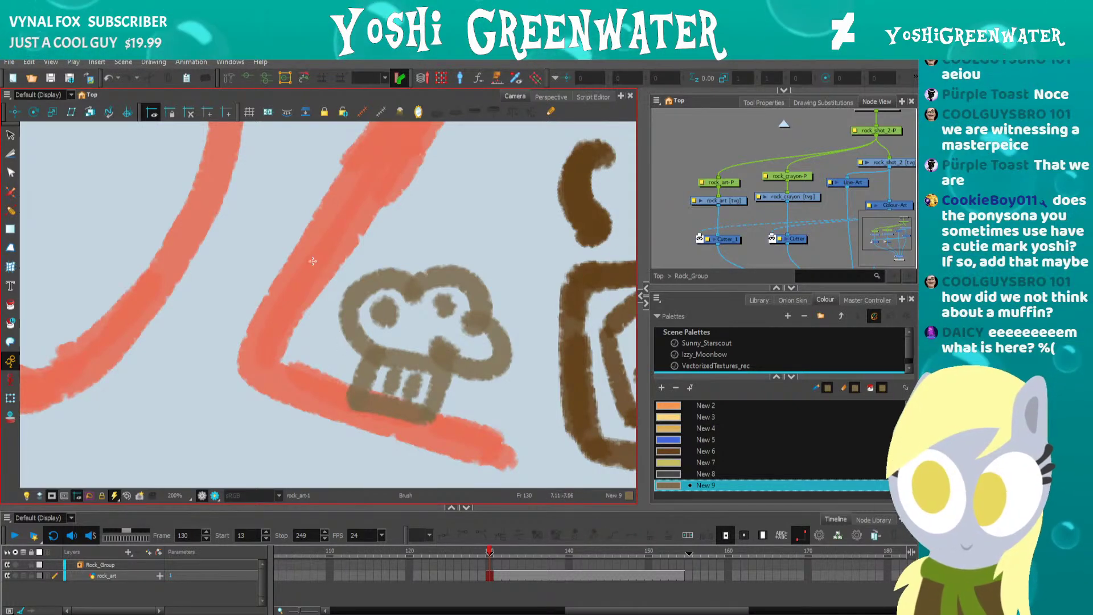
{"action": "key", "text": "shift+m"}
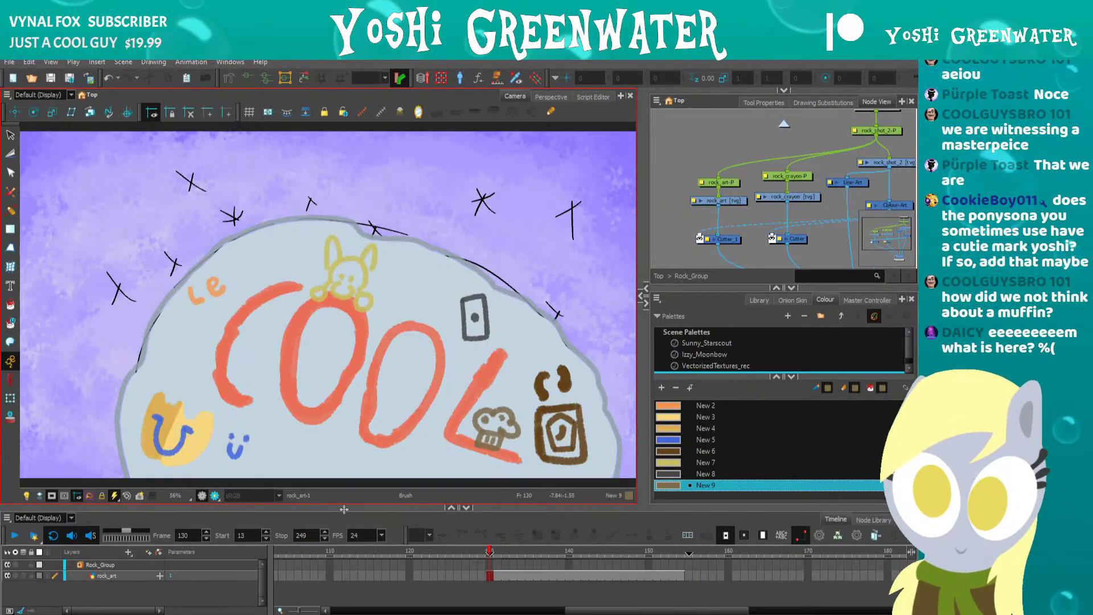
Make the timeline area slightly shorter and the node view taller.
{"action": "left_click_drag", "start_coordinate": [344, 507], "coordinate": [344, 511]}
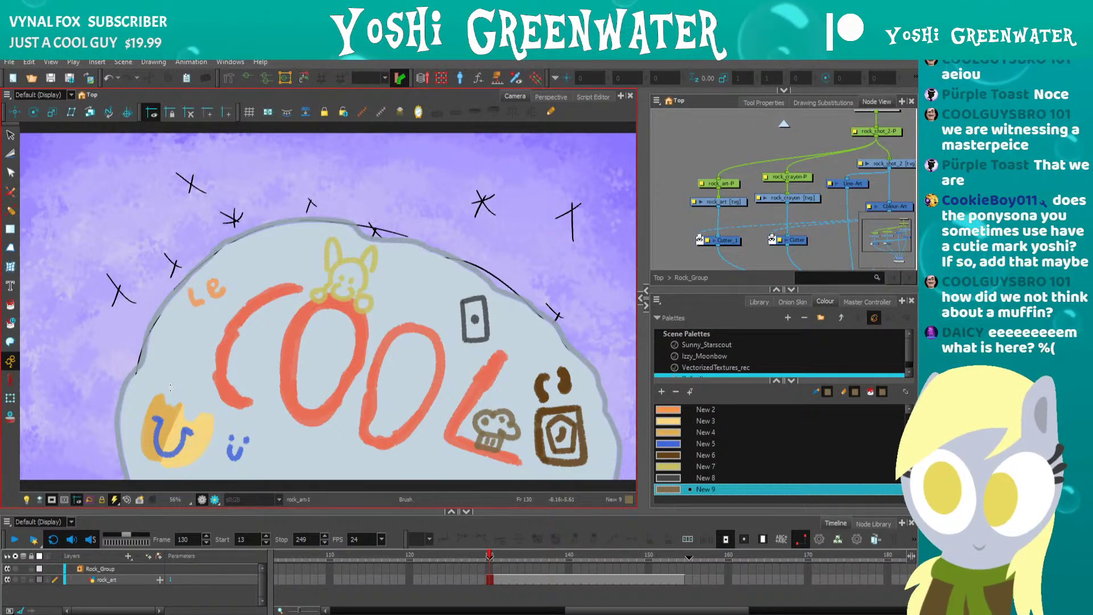
{"action": "left_click_drag", "start_coordinate": [687, 264], "coordinate": [668, 326]}
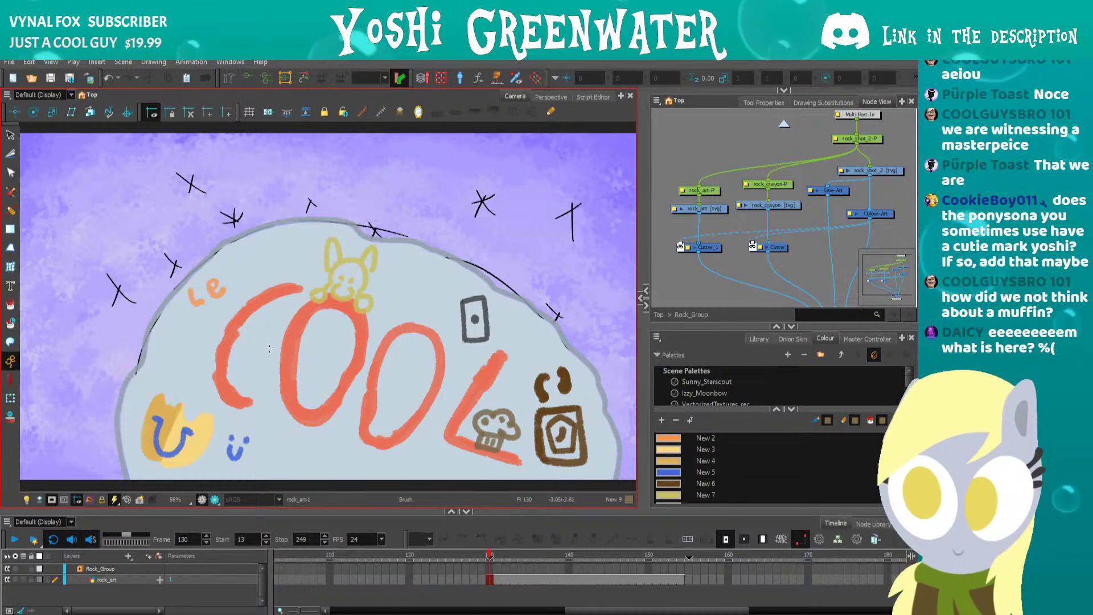
{"action": "left_click_drag", "start_coordinate": [648, 329], "coordinate": [647, 321]}
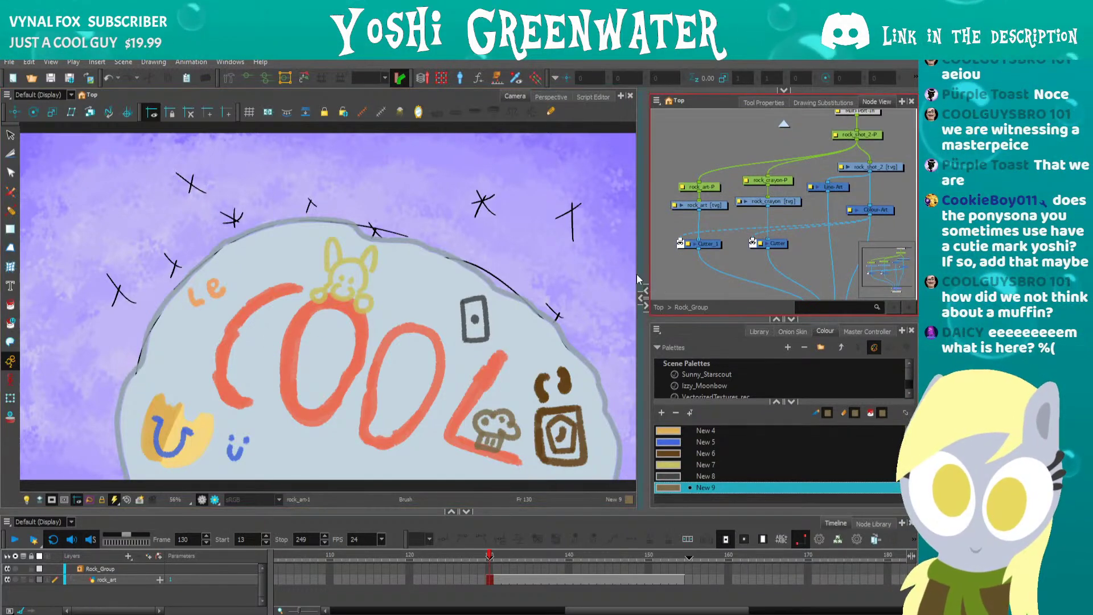
Go up out of Rock_Group in the node network and select the sparkle drawing node in Props.
{"action": "left_click_drag", "start_coordinate": [699, 152], "coordinate": [789, 161]}
{"action": "left_click", "coordinate": [781, 123]}
{"action": "left_click", "coordinate": [717, 207]}
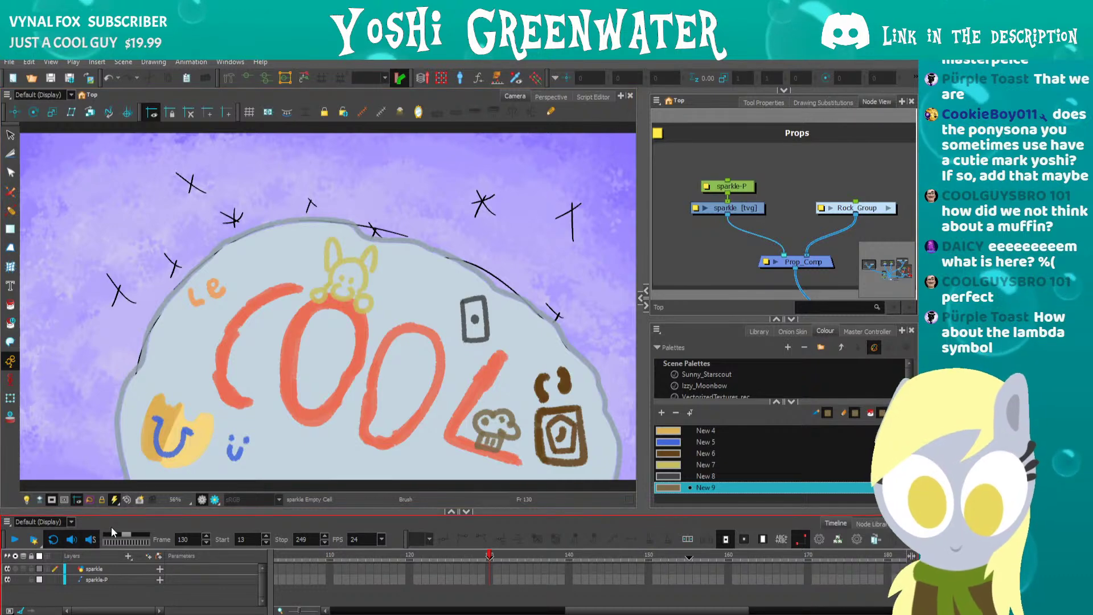
Set the colour of swatch New 11 to orange.
{"action": "mouse_move", "coordinate": [111, 614]}
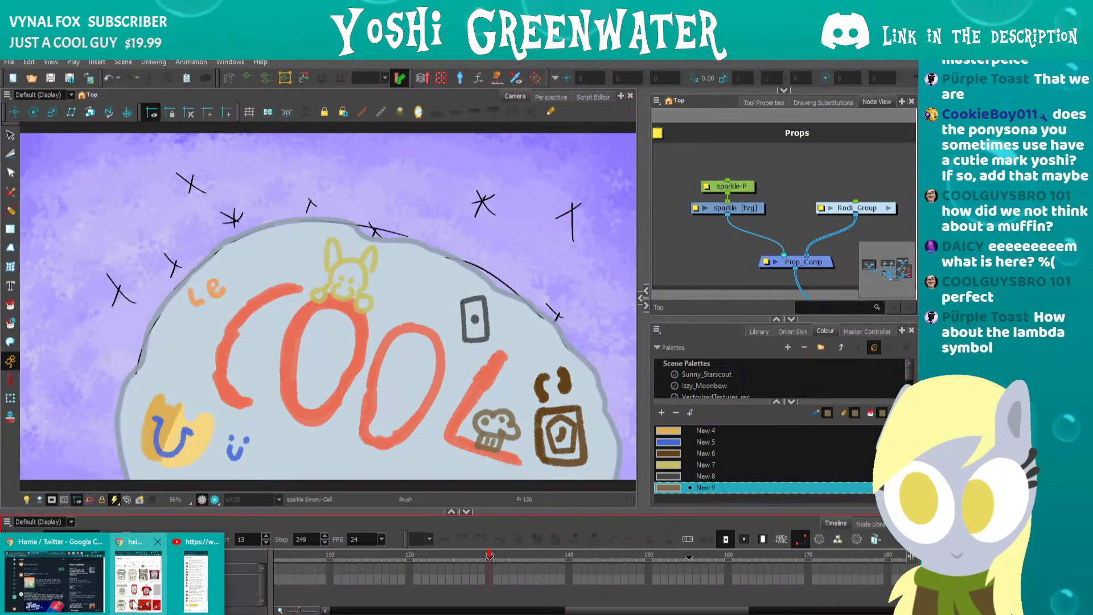
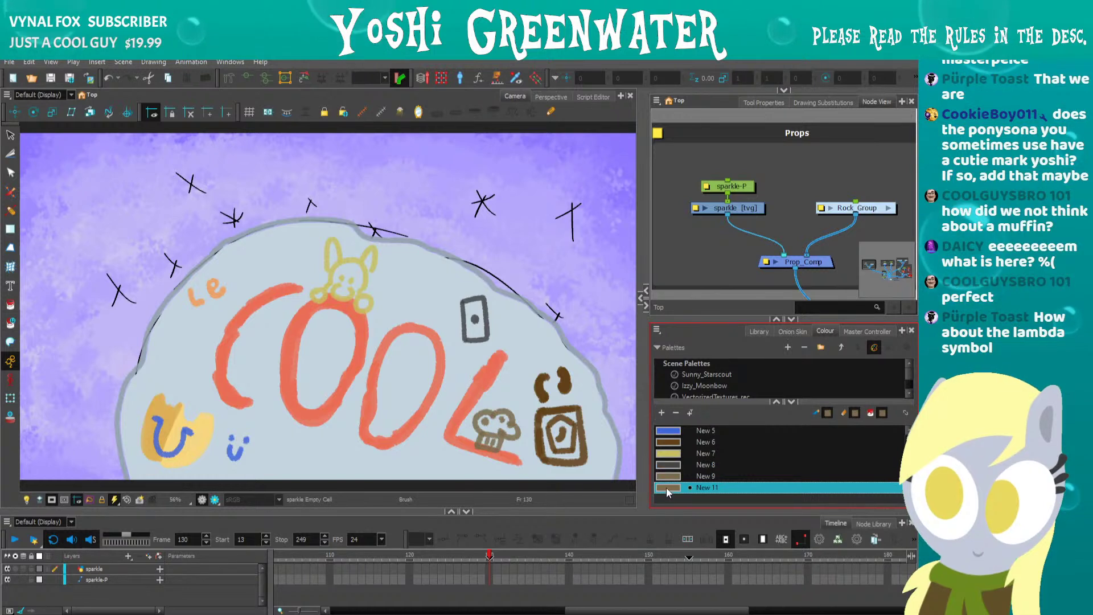
{"action": "double_click", "coordinate": [668, 487]}
{"action": "left_click_drag", "start_coordinate": [465, 347], "coordinate": [489, 348]}
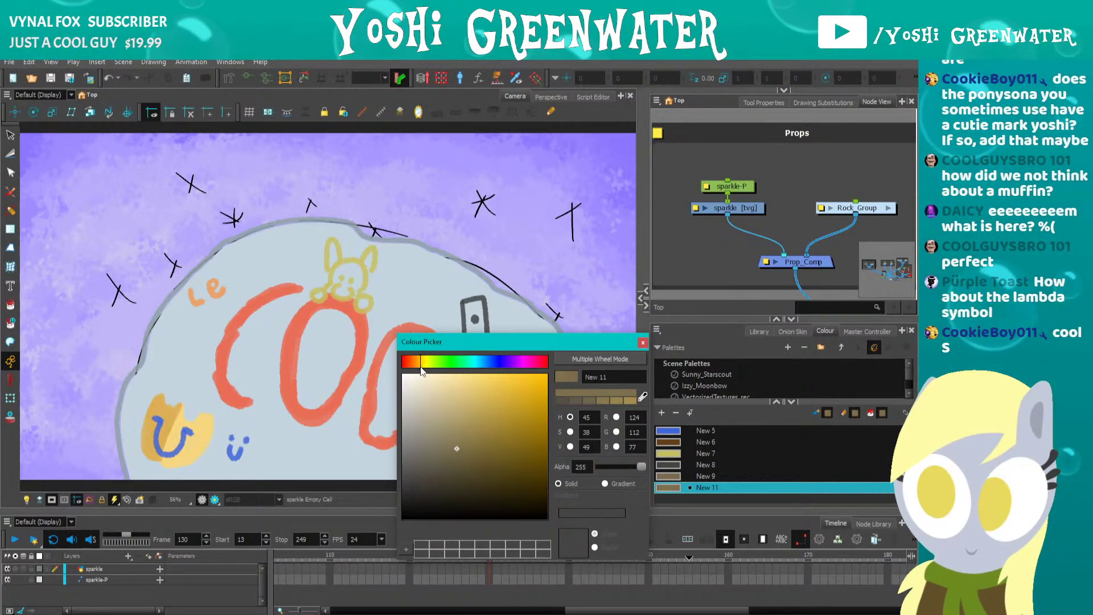
{"action": "left_click_drag", "start_coordinate": [422, 371], "coordinate": [418, 370]}
{"action": "left_click_drag", "start_coordinate": [458, 451], "coordinate": [451, 418]}
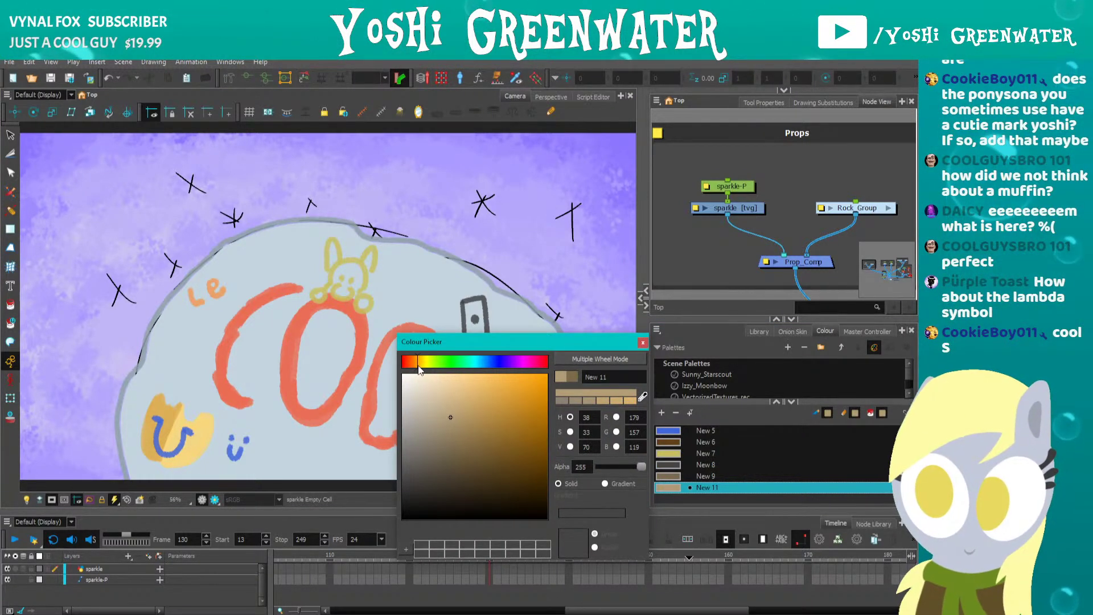
{"action": "left_click_drag", "start_coordinate": [417, 365], "coordinate": [422, 365]}
{"action": "left_click_drag", "start_coordinate": [450, 418], "coordinate": [484, 450]}
{"action": "left_click_drag", "start_coordinate": [425, 364], "coordinate": [411, 363]}
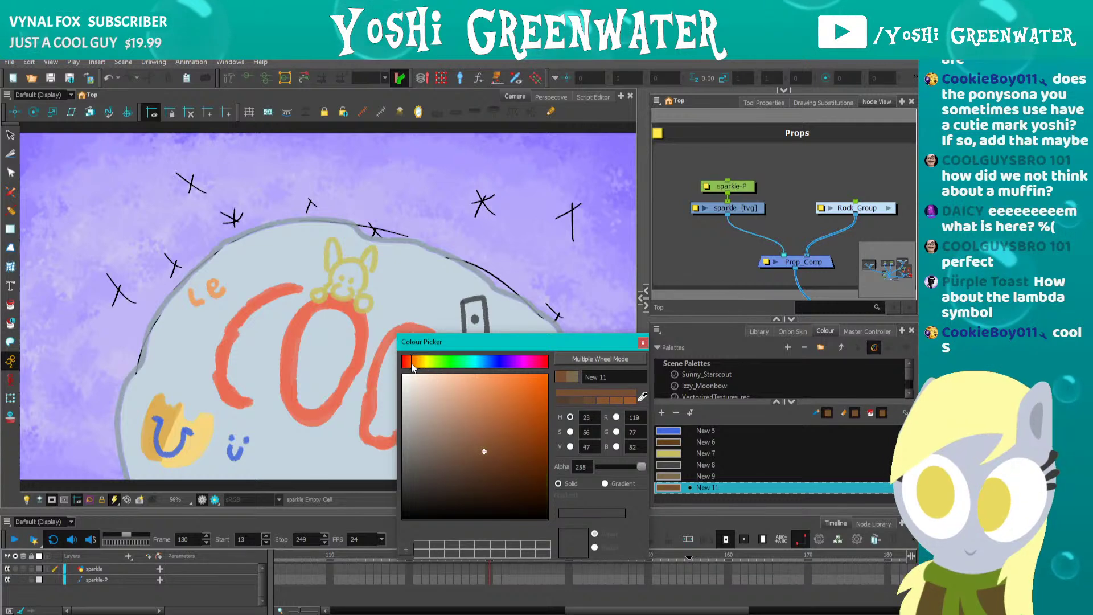
{"action": "left_click_drag", "start_coordinate": [482, 449], "coordinate": [504, 396]}
{"action": "left_click", "coordinate": [642, 342]}
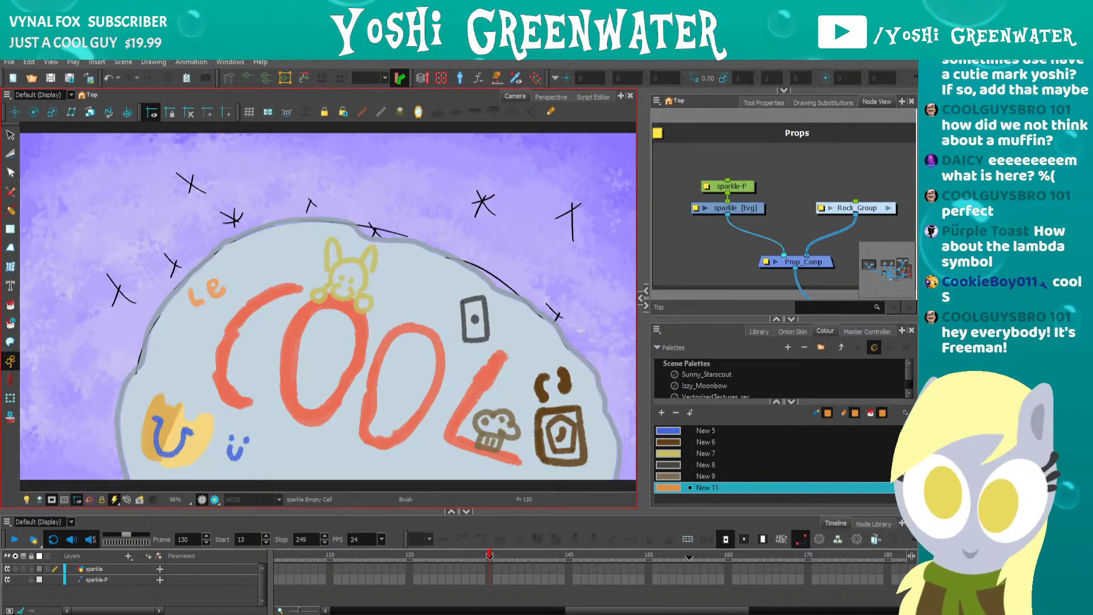
Draw an orange crayon lambda symbol low on the rock, below the gap between the two Os.
{"action": "scroll", "coordinate": [404, 308], "scroll_direction": "up", "scroll_amount": 2}
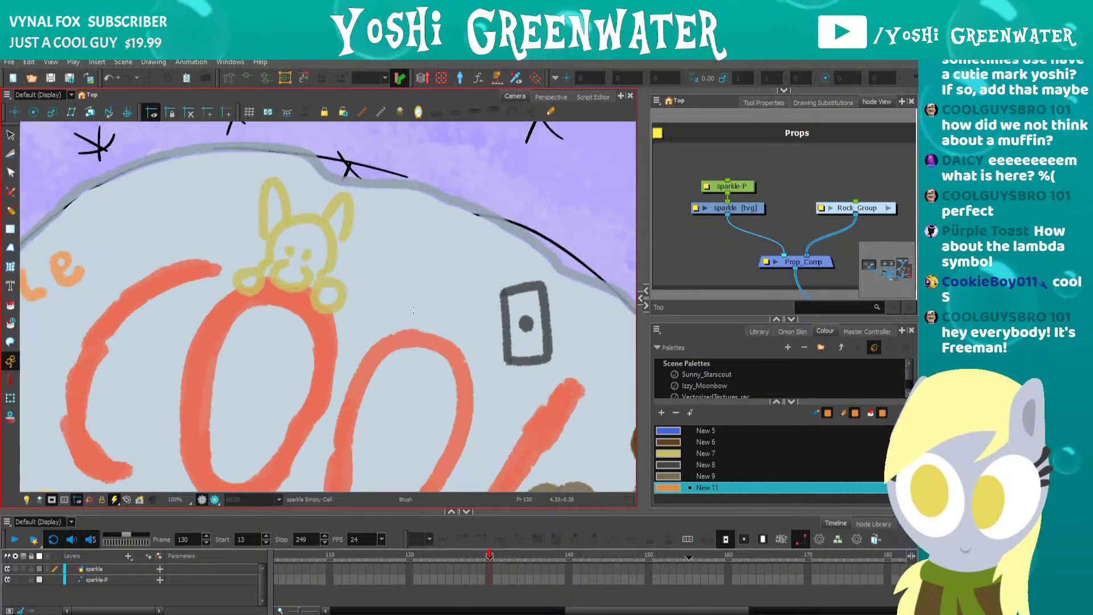
{"action": "left_click_drag", "start_coordinate": [397, 276], "coordinate": [377, 283]}
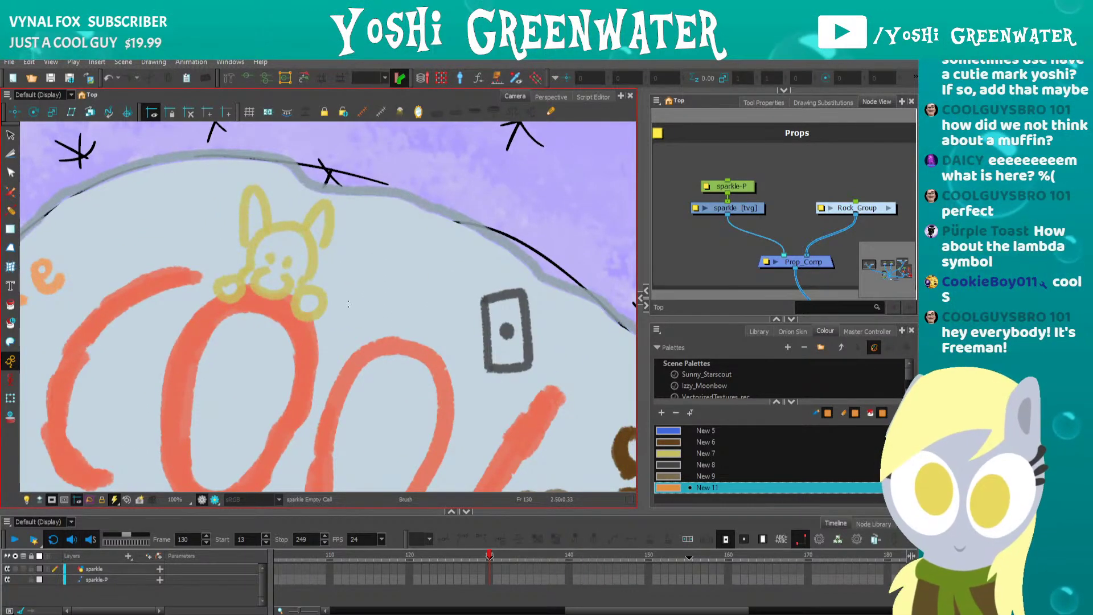
{"action": "left_click_drag", "start_coordinate": [107, 257], "coordinate": [173, 163]}
{"action": "left_click_drag", "start_coordinate": [125, 213], "coordinate": [218, 182]}
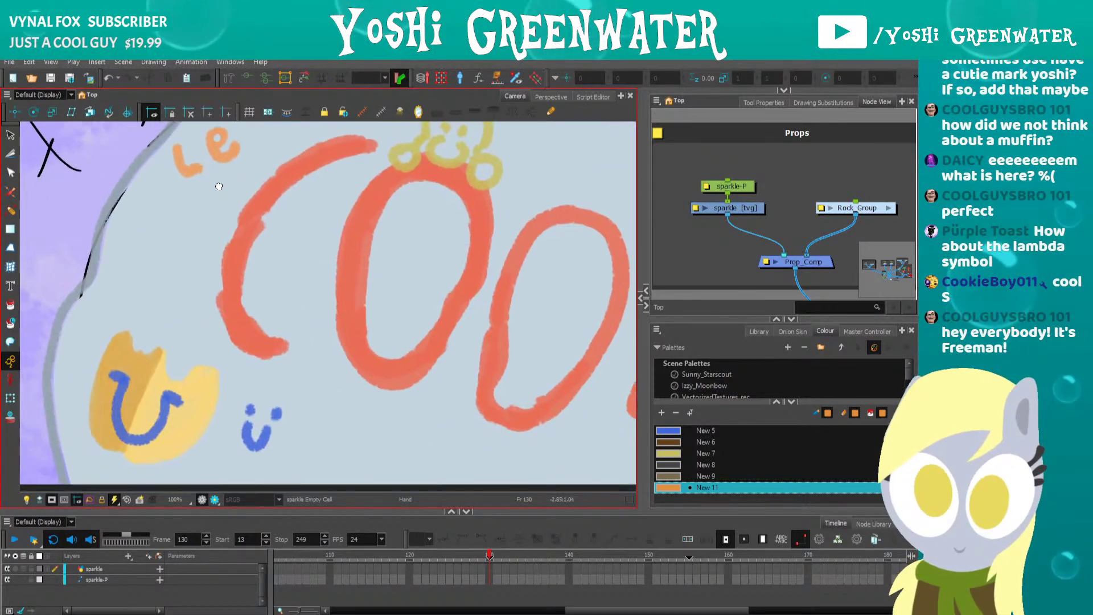
{"action": "left_click_drag", "start_coordinate": [178, 247], "coordinate": [216, 246]}
{"action": "left_click_drag", "start_coordinate": [348, 333], "coordinate": [281, 305]}
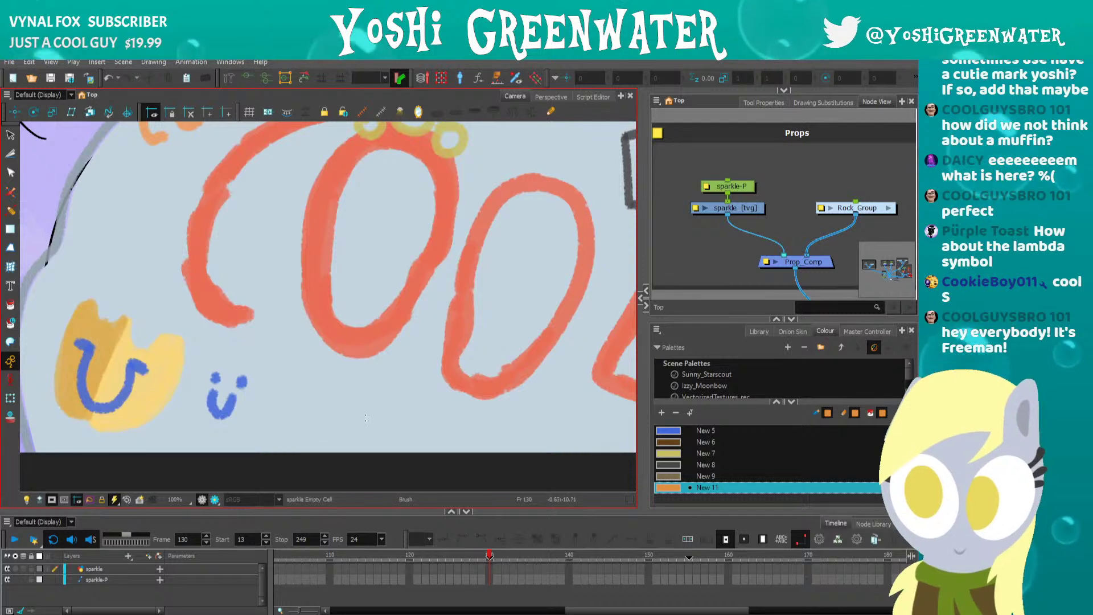
{"action": "scroll", "coordinate": [367, 416], "scroll_direction": "up", "scroll_amount": 1}
{"action": "scroll", "coordinate": [367, 416], "scroll_direction": "up", "scroll_amount": 1}
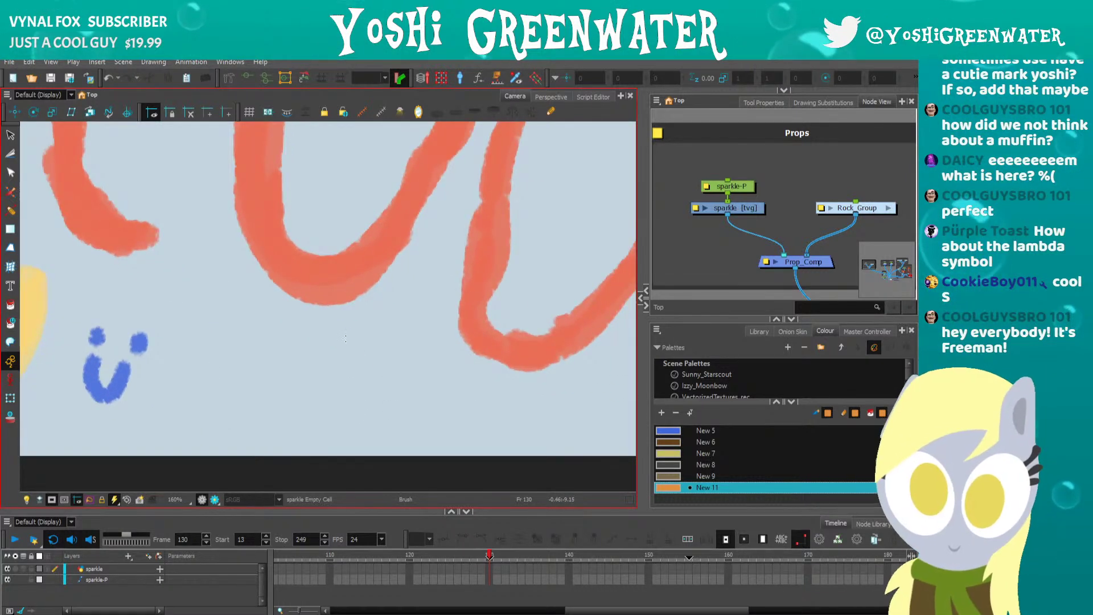
{"action": "left_click_drag", "start_coordinate": [335, 353], "coordinate": [442, 438]}
{"action": "left_click_drag", "start_coordinate": [381, 376], "coordinate": [326, 443]}
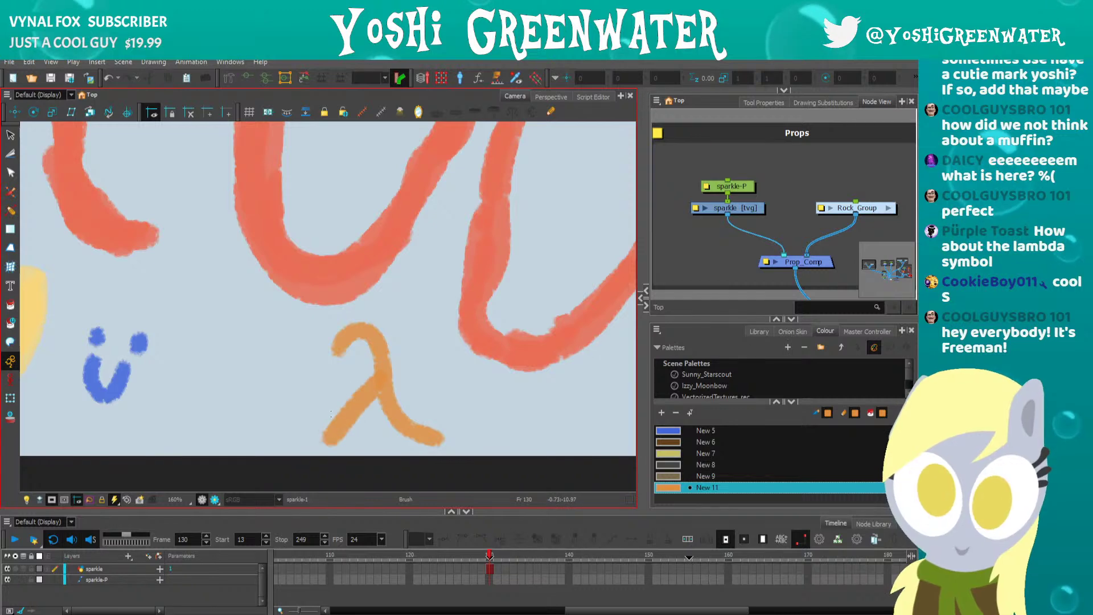
Add a new colour swatch to the rock's palette and set it to teal green.
{"action": "key", "text": "shift+m"}
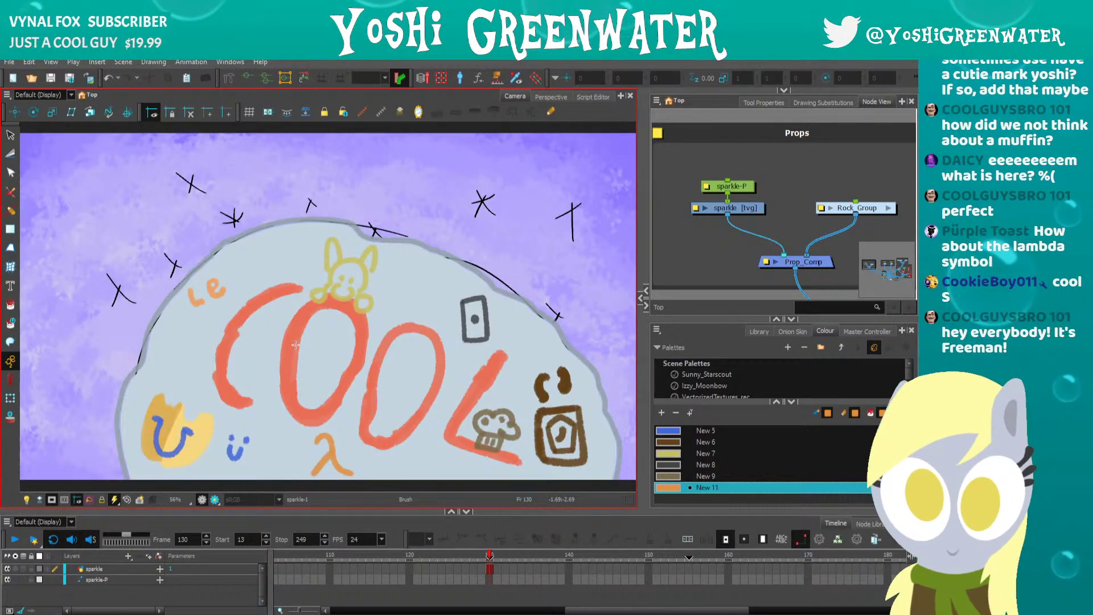
{"action": "left_click", "coordinate": [661, 412]}
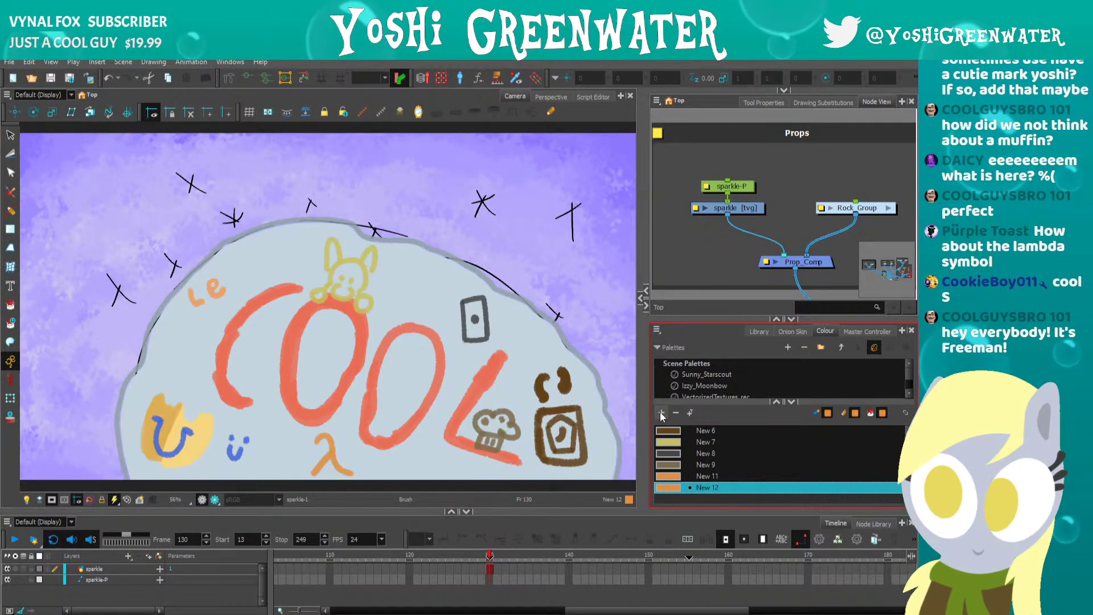
{"action": "double_click", "coordinate": [669, 487]}
{"action": "left_click", "coordinate": [462, 364]}
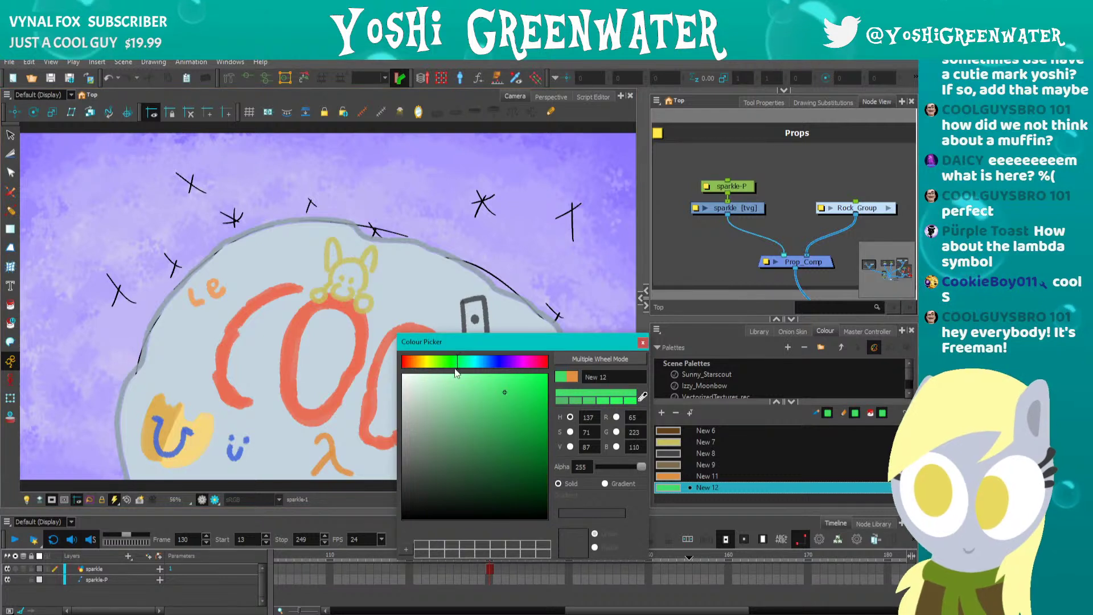
{"action": "left_click_drag", "start_coordinate": [463, 367], "coordinate": [470, 366]}
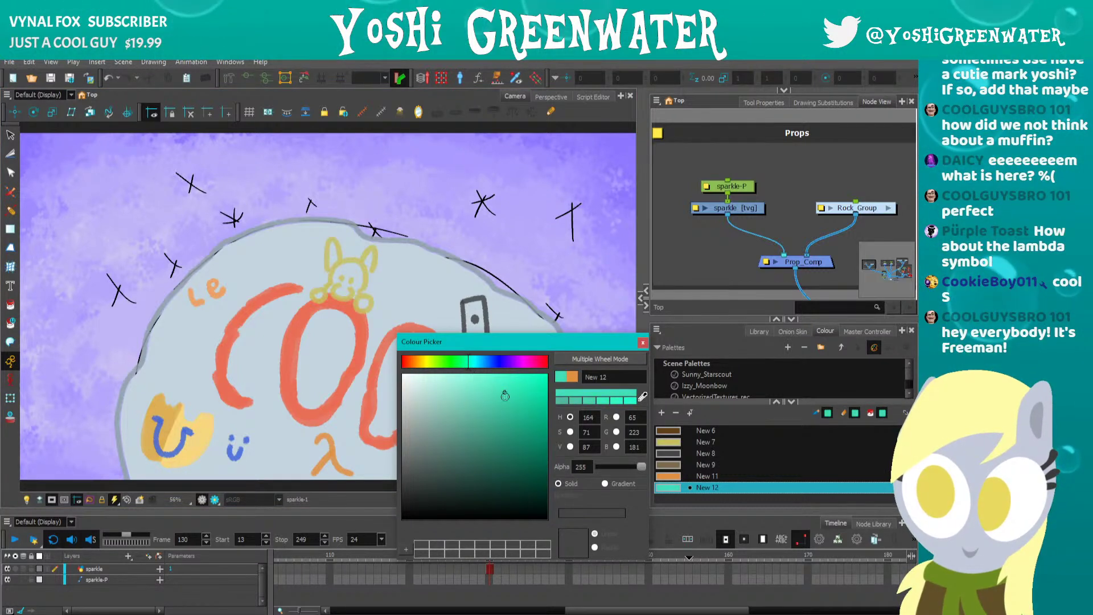
{"action": "left_click", "coordinate": [643, 342]}
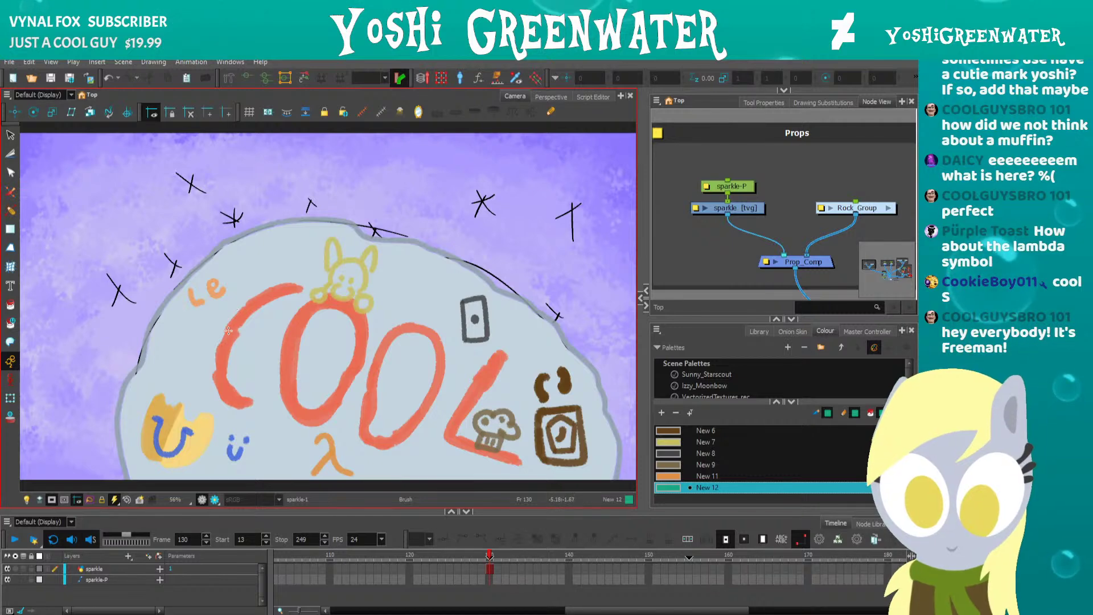
{"action": "scroll", "coordinate": [228, 330], "scroll_direction": "up", "scroll_amount": 1}
{"action": "scroll", "coordinate": [178, 323], "scroll_direction": "up", "scroll_amount": 2}
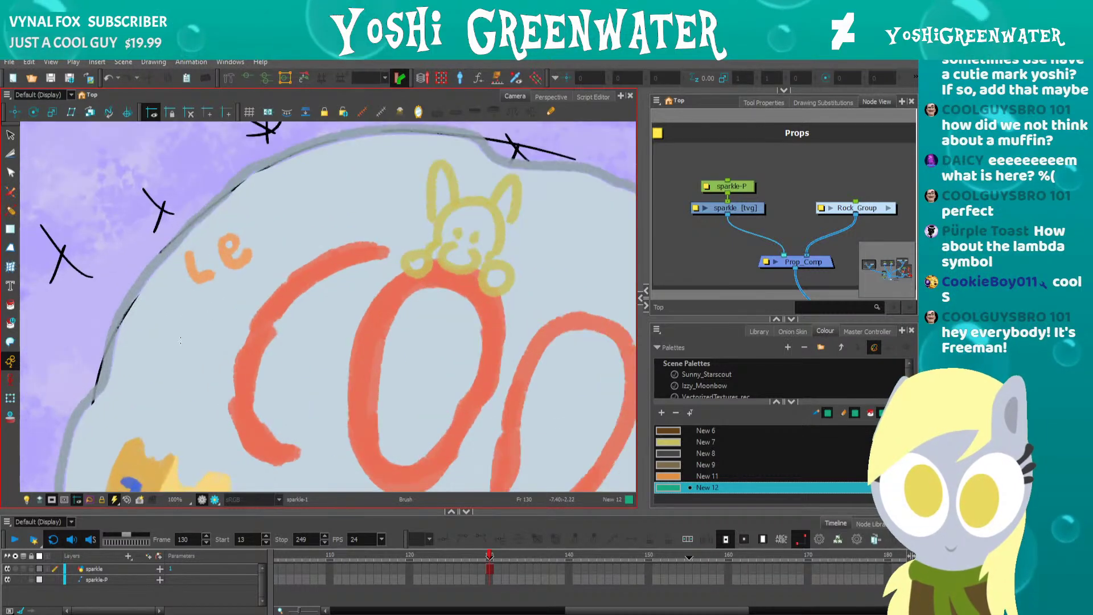
{"action": "left_click_drag", "start_coordinate": [227, 239], "coordinate": [312, 225]}
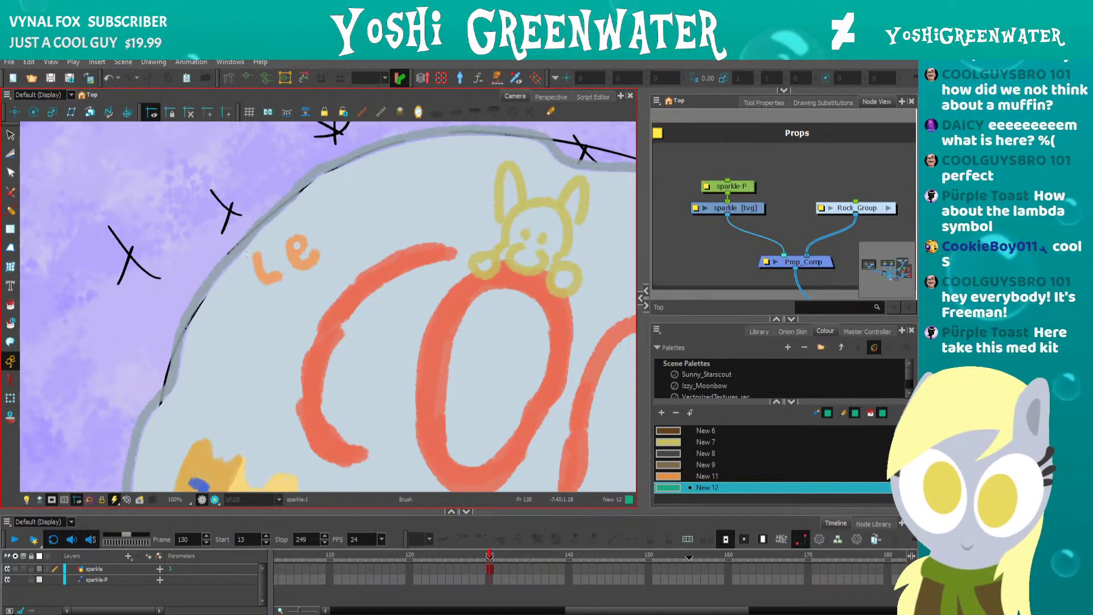
{"action": "scroll", "coordinate": [358, 333], "scroll_direction": "down", "scroll_amount": 3}
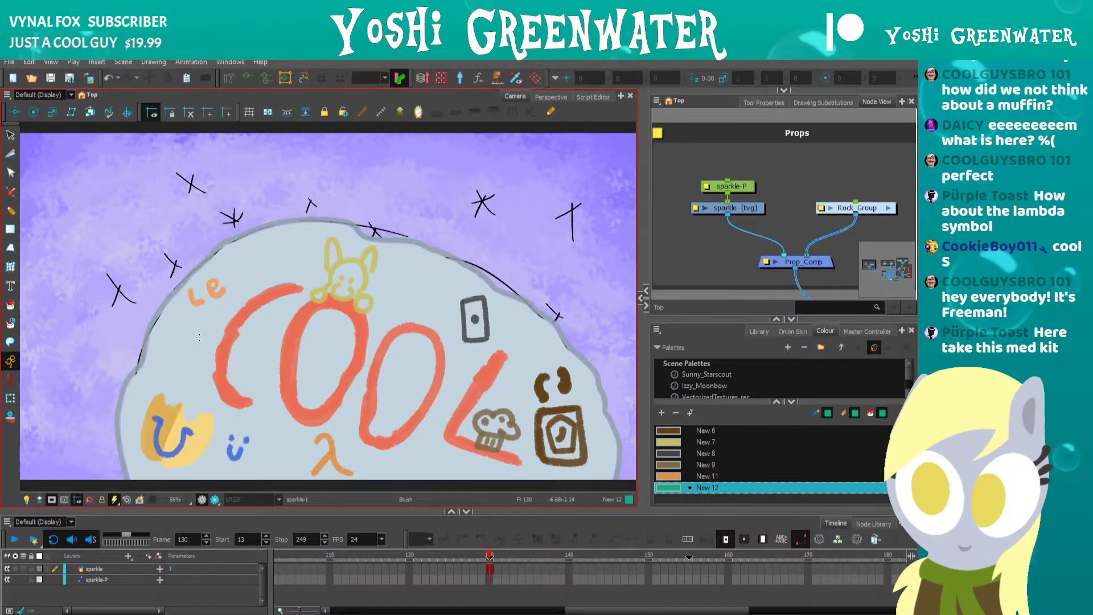
In the rock_art drawing inside Rock_Group, shrink the muffin and nudge it slightly down and left, and scale the bean tin down a little.
{"action": "key", "text": "alt+s"}
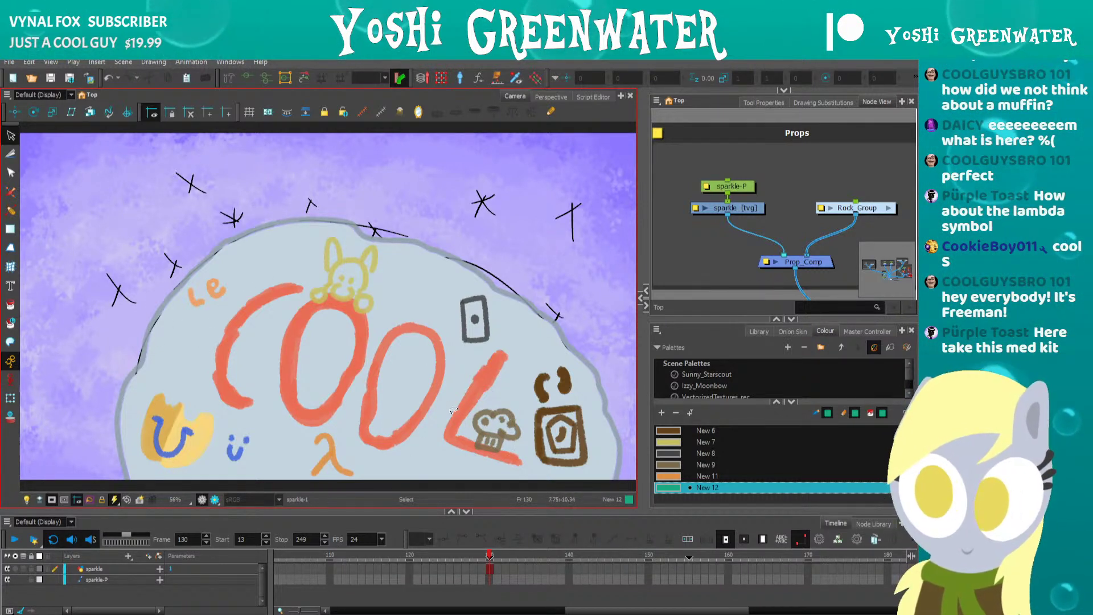
{"action": "left_click", "coordinate": [888, 207]}
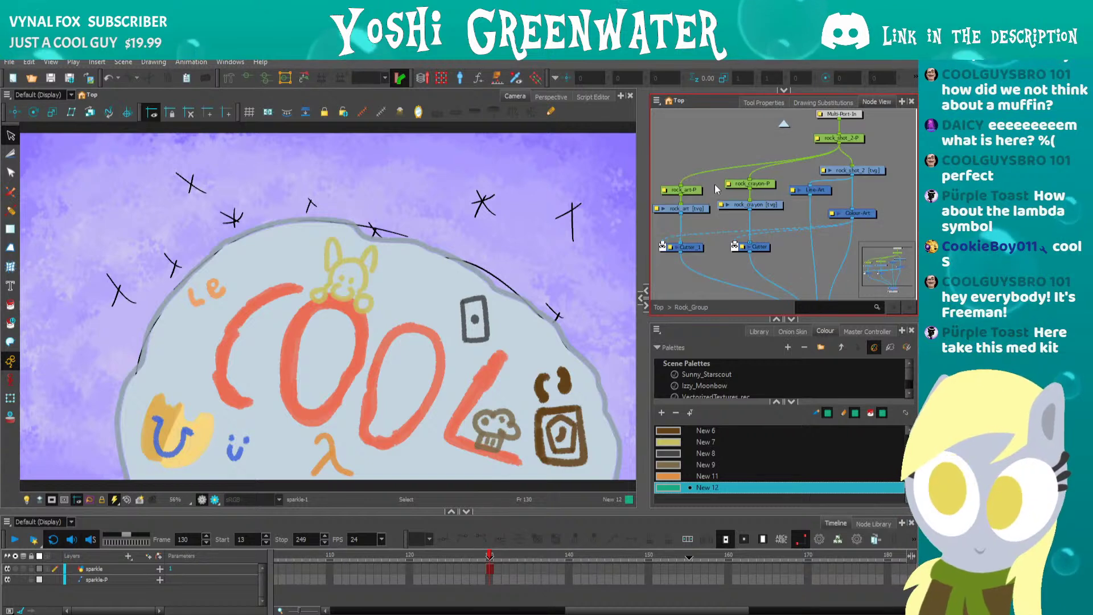
{"action": "left_click", "coordinate": [687, 208]}
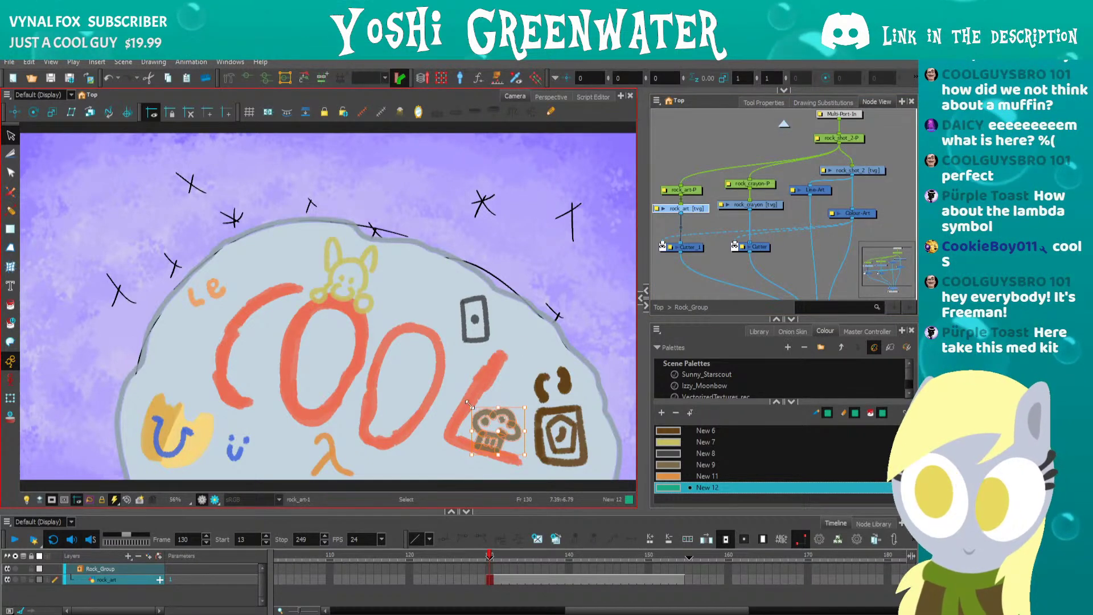
{"action": "left_click_drag", "start_coordinate": [466, 403], "coordinate": [479, 414]}
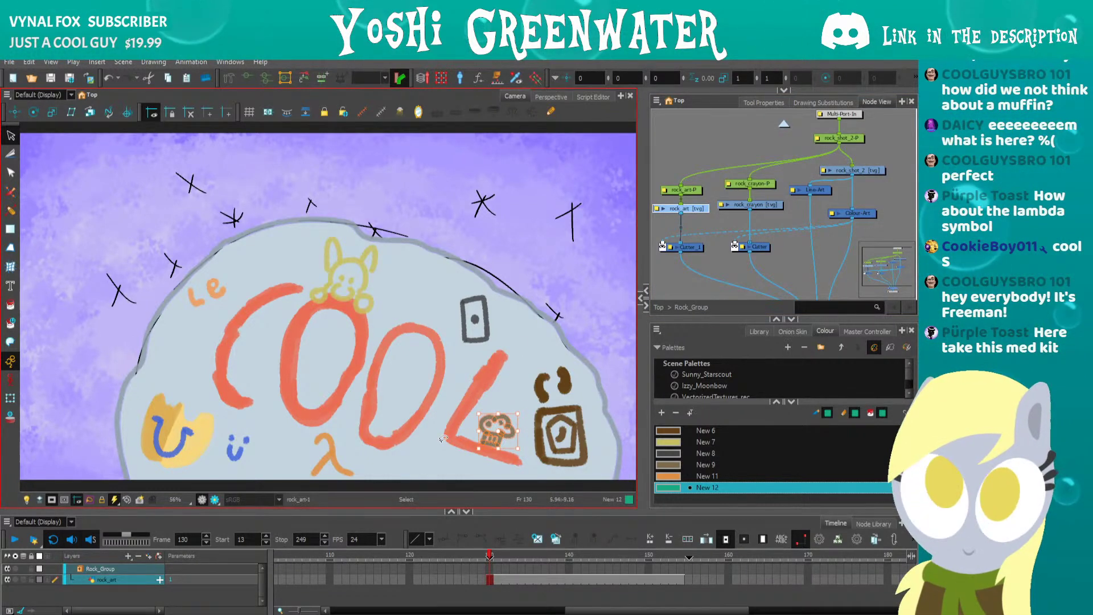
{"action": "key", "text": "Down"}
{"action": "key", "text": "Left"}
{"action": "left_click", "coordinate": [423, 444]}
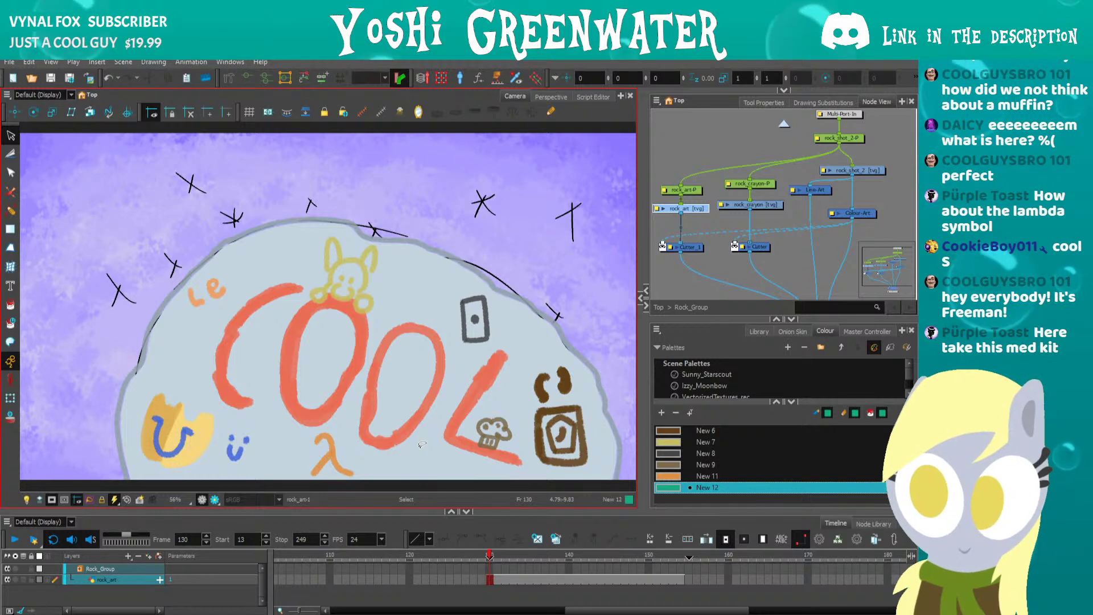
{"action": "mouse_move", "coordinate": [526, 370]}
{"action": "left_mouse_down"}
{"action": "mouse_move", "coordinate": [595, 410]}
{"action": "mouse_move", "coordinate": [530, 473]}
{"action": "mouse_move", "coordinate": [557, 423]}
{"action": "left_mouse_up"}
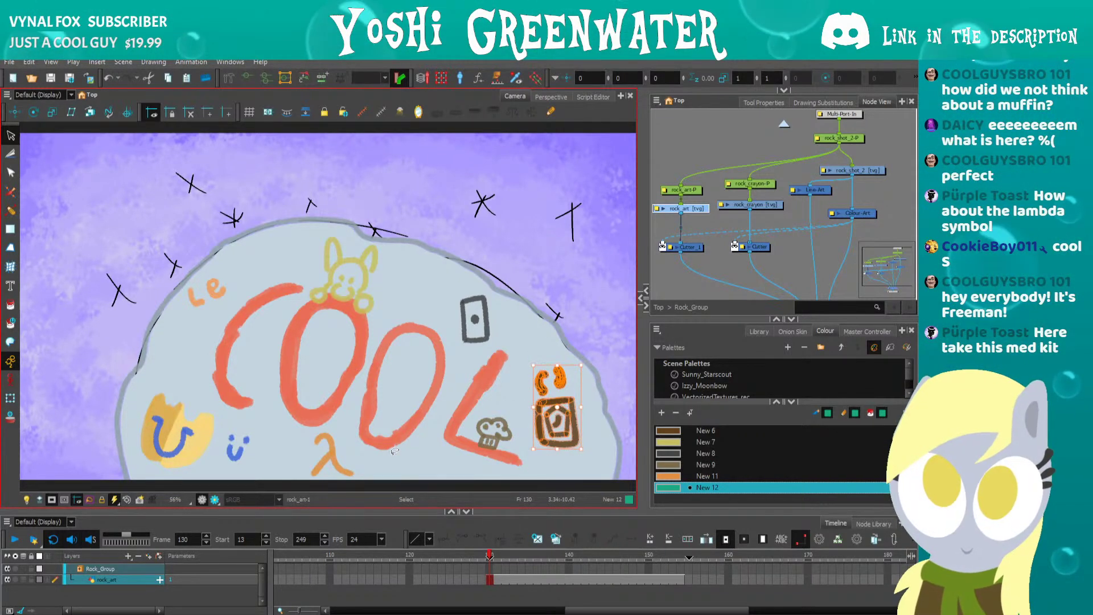
{"action": "left_click", "coordinate": [394, 451]}
Try to select the orange lambda in the rock_art, rock_crayon and rock_shot_2 drawings.
{"action": "left_click_drag", "start_coordinate": [308, 421], "coordinate": [348, 419]}
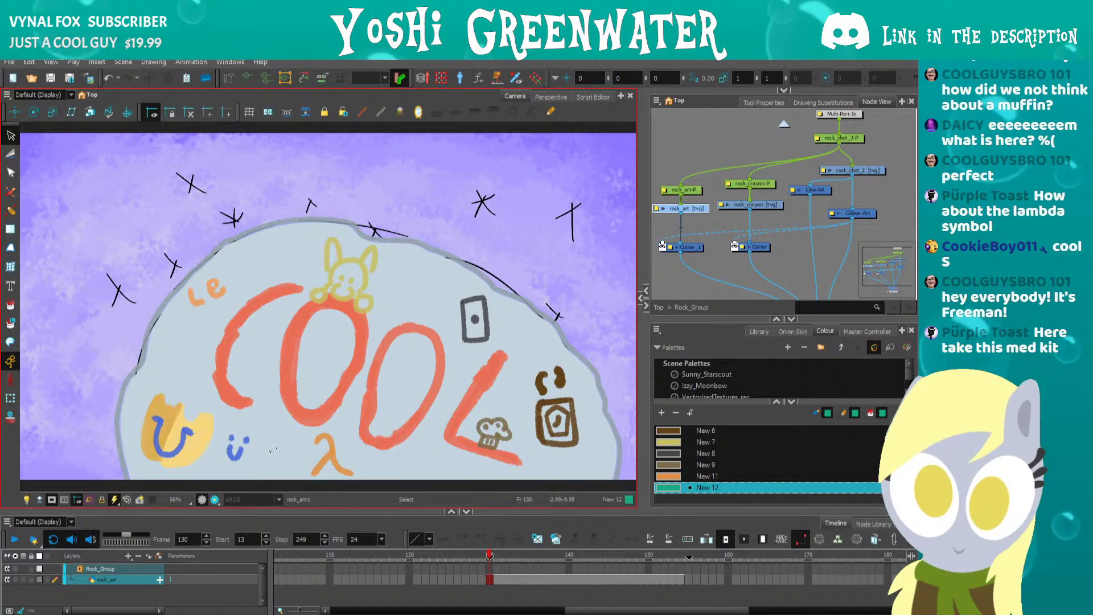
{"action": "left_click", "coordinate": [317, 431]}
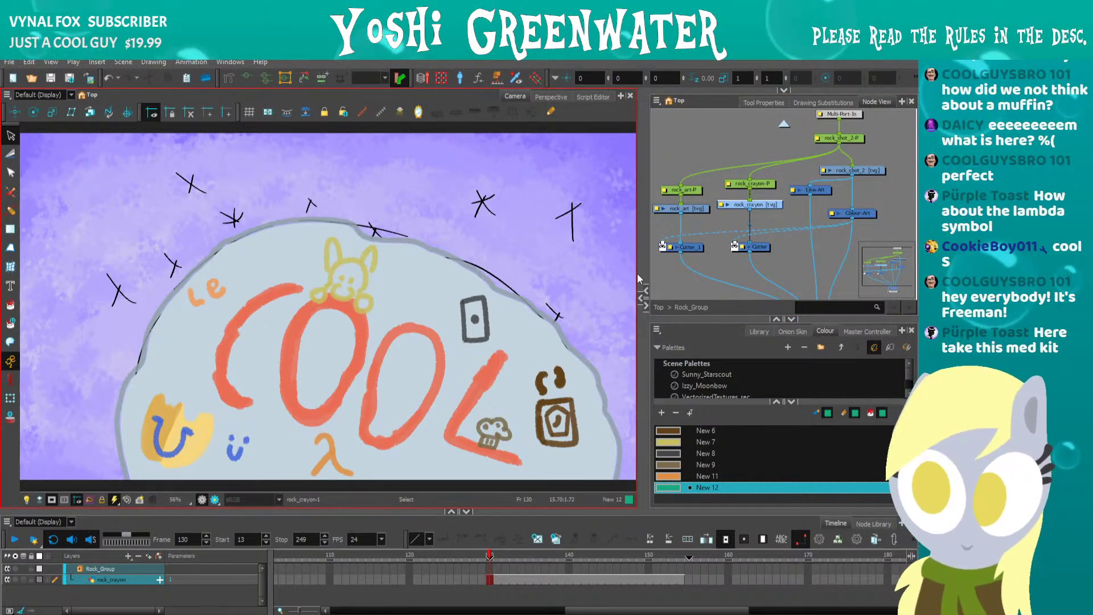
{"action": "left_click", "coordinate": [834, 174]}
{"action": "left_click", "coordinate": [834, 172]}
{"action": "left_click_drag", "start_coordinate": [341, 445], "coordinate": [314, 449]}
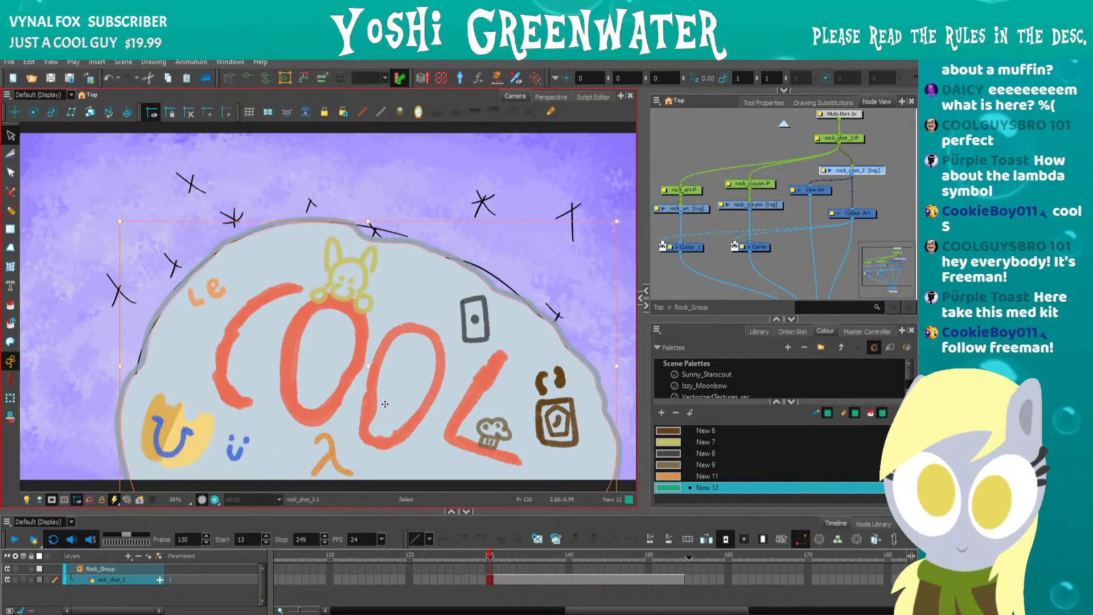
Go up out of Rock_Group and cut the orange lambda from the sparkle drawing in Props.
{"action": "left_click", "coordinate": [783, 123]}
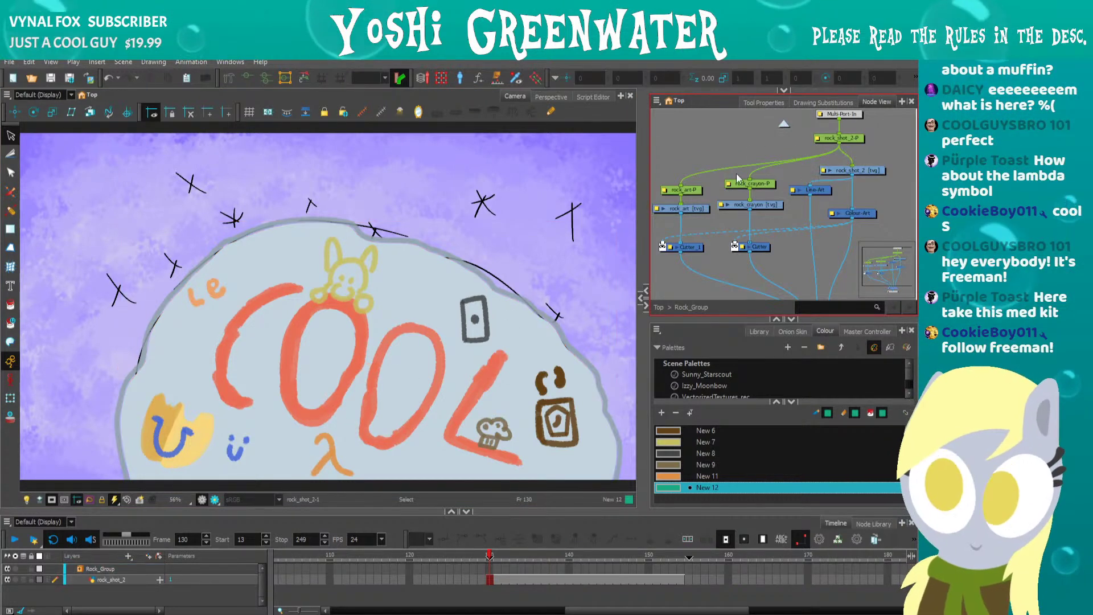
{"action": "left_click", "coordinate": [682, 210]}
{"action": "mouse_move", "coordinate": [318, 426]}
{"action": "left_mouse_down"}
{"action": "mouse_move", "coordinate": [304, 464]}
{"action": "mouse_move", "coordinate": [356, 473]}
{"action": "mouse_move", "coordinate": [329, 424]}
{"action": "left_mouse_up"}
{"action": "key", "text": "Delete"}
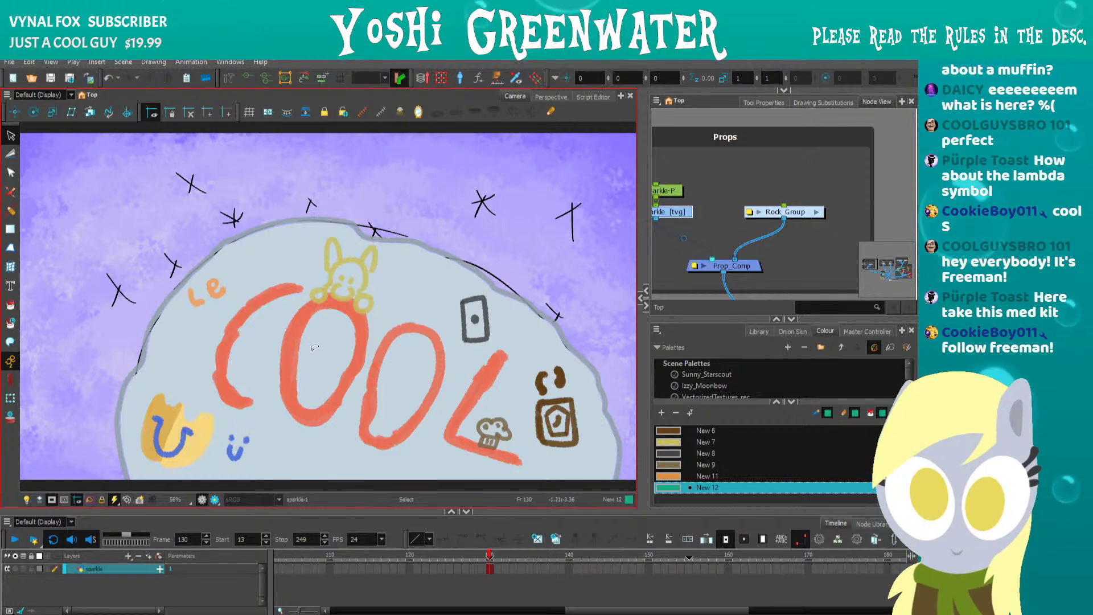
Paste the lambda into the rock_art drawing inside Rock_Group and deselect it.
{"action": "left_click", "coordinate": [816, 212]}
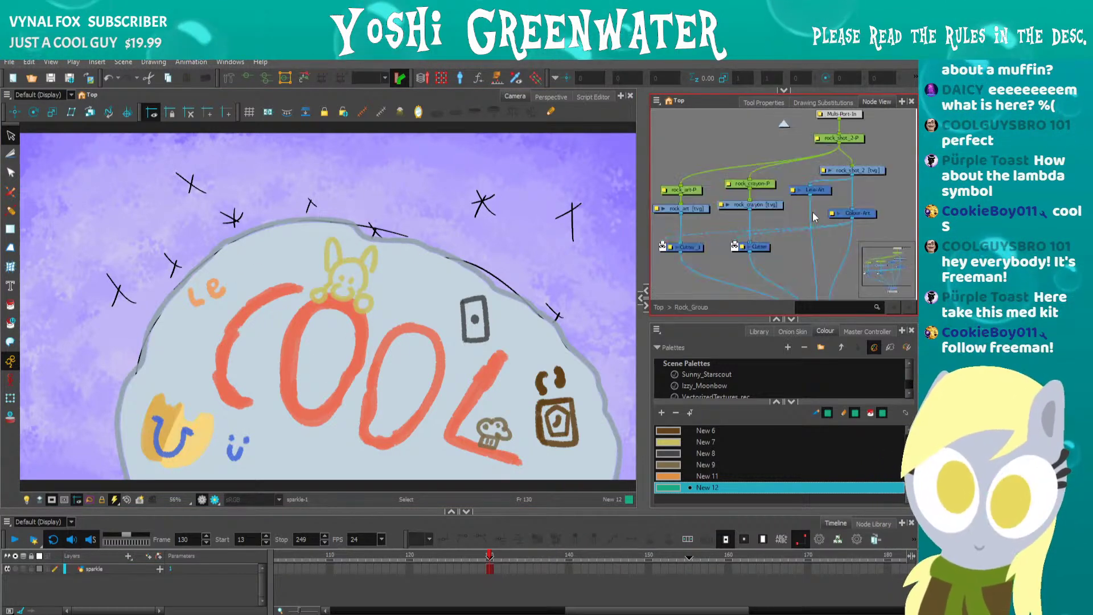
{"action": "left_click_drag", "start_coordinate": [685, 219], "coordinate": [699, 225]}
{"action": "left_click", "coordinate": [695, 214]}
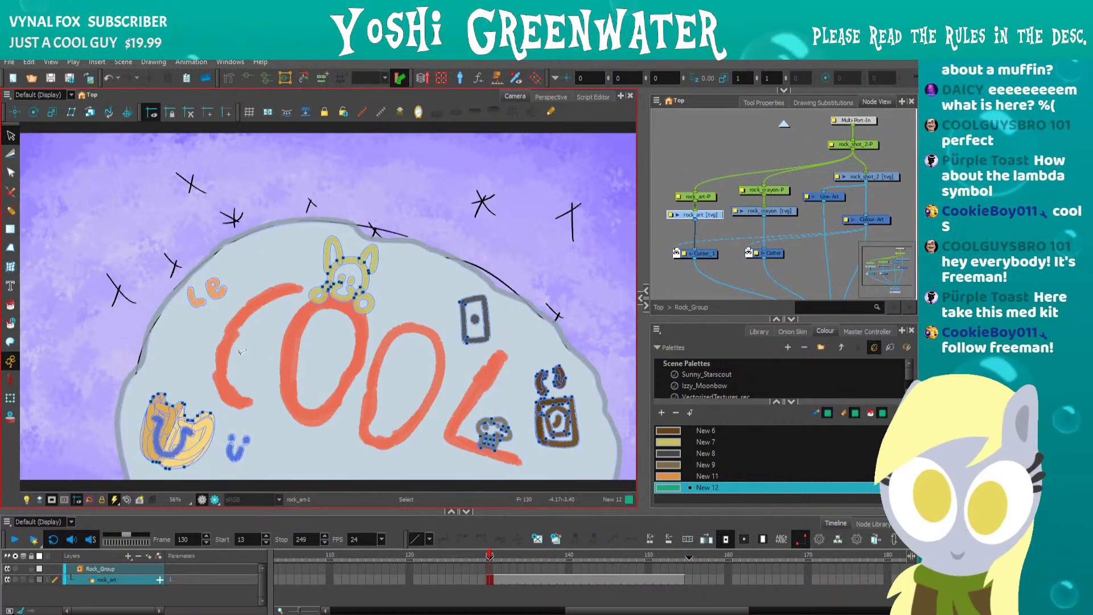
{"action": "key", "text": "ctrl+z"}
{"action": "left_click", "coordinate": [676, 295]}
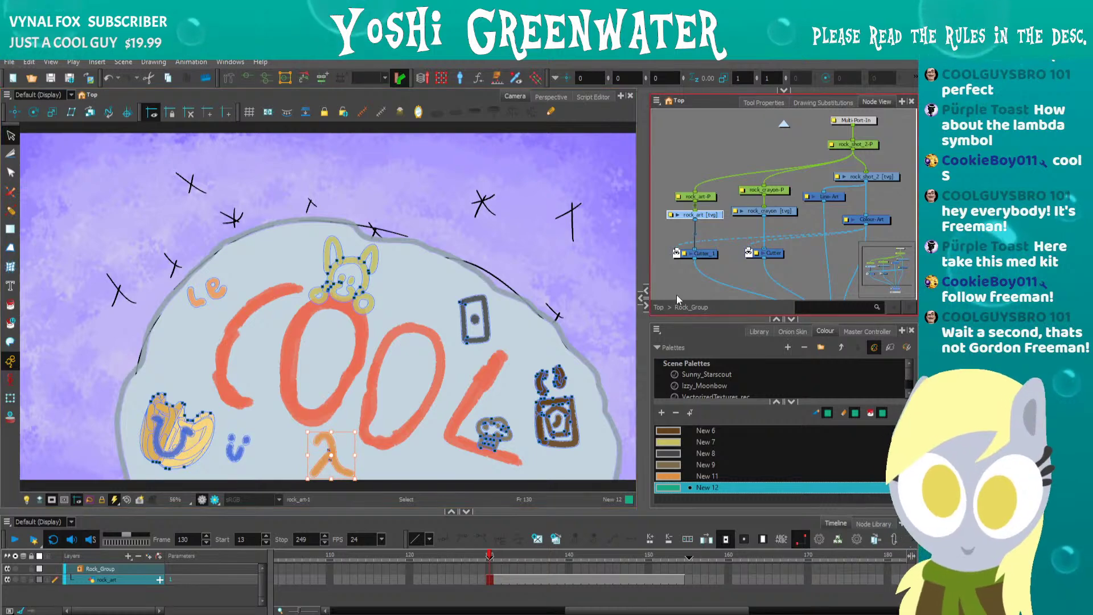
{"action": "left_click", "coordinate": [544, 217]}
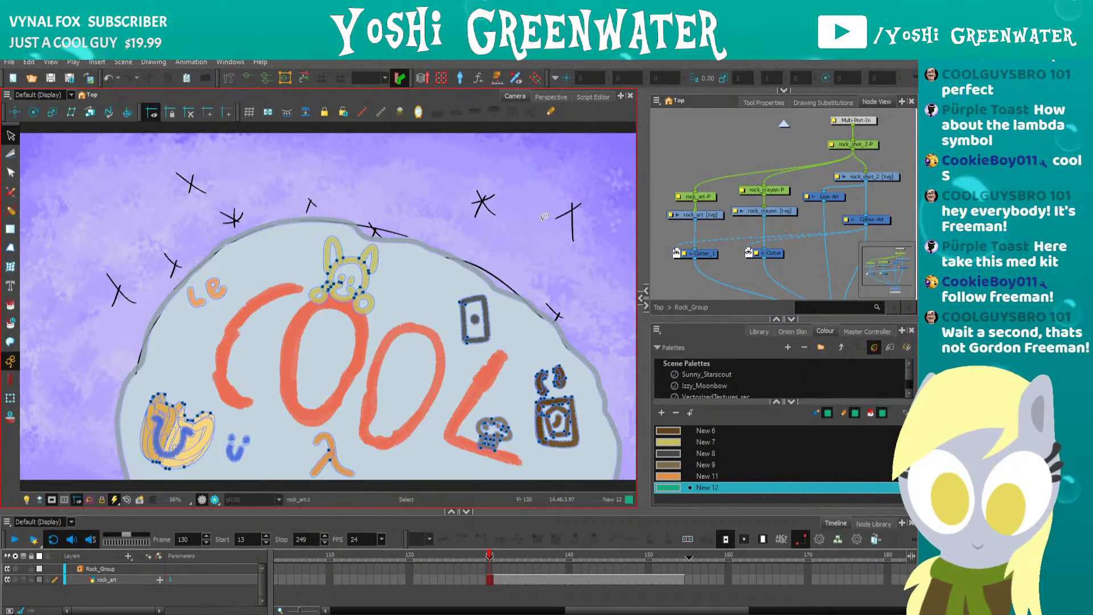
{"action": "left_click", "coordinate": [278, 449]}
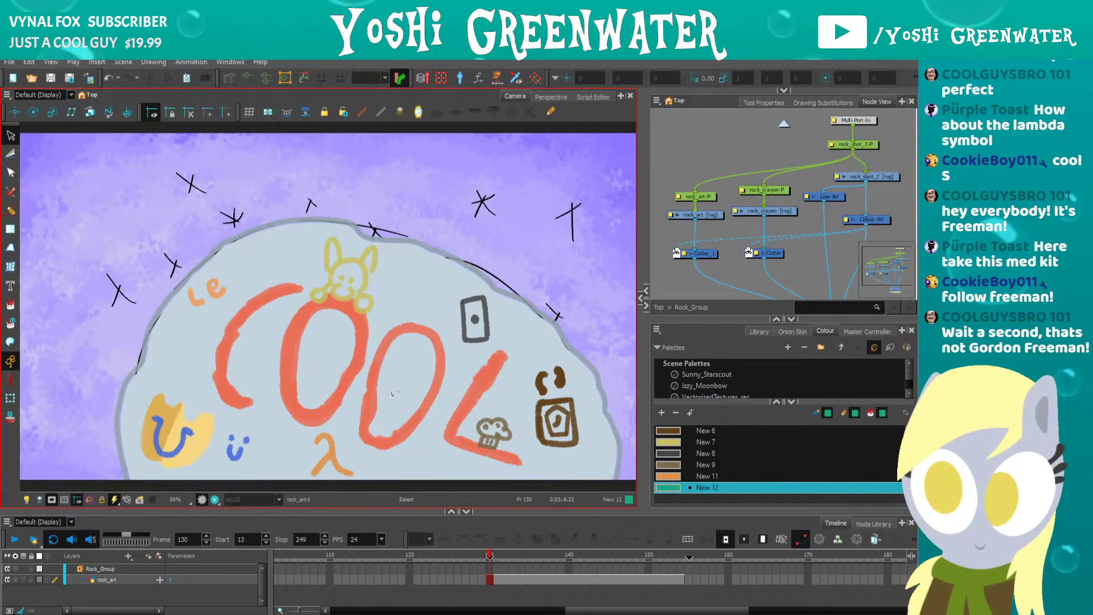
Move the rock_art drawing and its peg up in line with the rock_crayon nodes, and make the colour palette area slightly taller.
{"action": "left_click_drag", "start_coordinate": [662, 177], "coordinate": [687, 214]}
{"action": "left_click", "coordinate": [683, 230]}
{"action": "left_click", "coordinate": [688, 212]}
{"action": "left_click", "coordinate": [687, 173]}
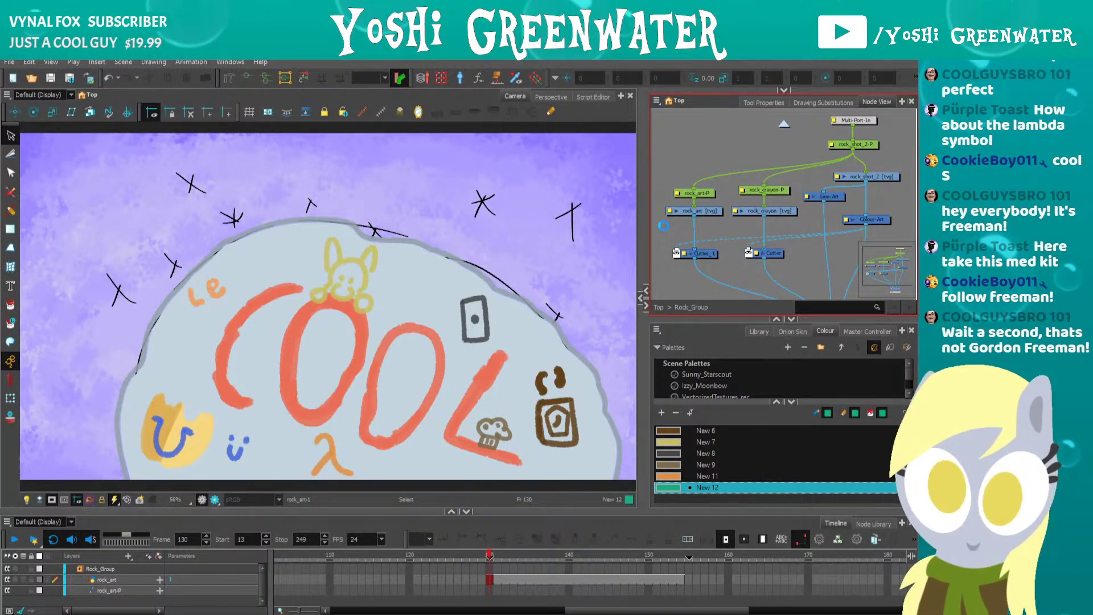
{"action": "mouse_move", "coordinate": [664, 272]}
{"action": "left_mouse_down"}
{"action": "mouse_move", "coordinate": [676, 269]}
{"action": "mouse_move", "coordinate": [672, 252]}
{"action": "left_mouse_up"}
{"action": "left_click_drag", "start_coordinate": [666, 318], "coordinate": [669, 303]}
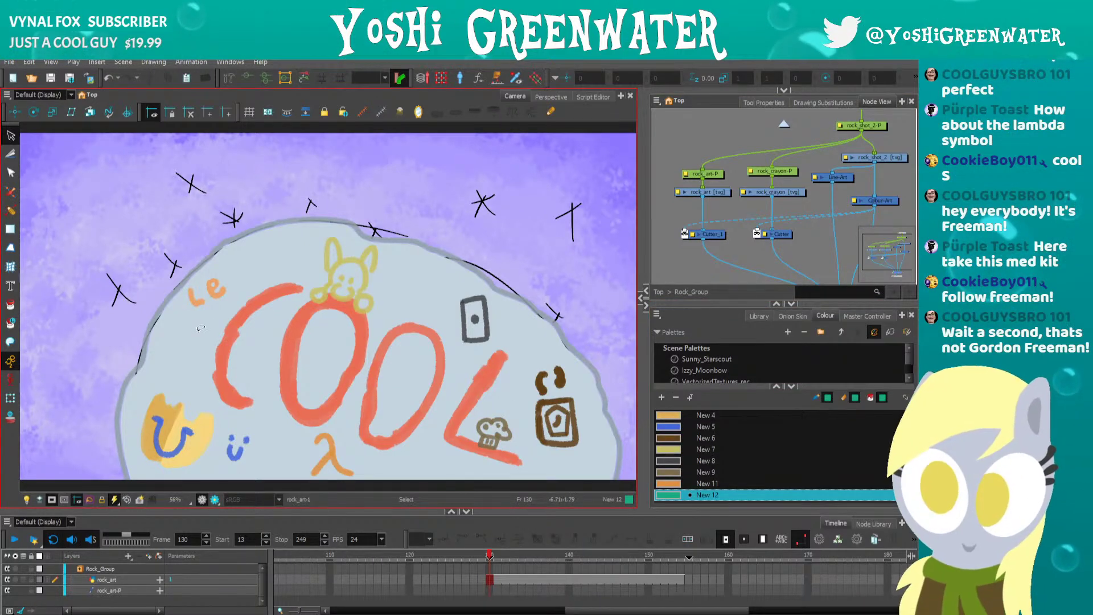
Draw a teal-green crayon Cool S inside the second O of COOL in the rock_art drawing.
{"action": "scroll", "coordinate": [199, 329], "scroll_direction": "up", "scroll_amount": 2}
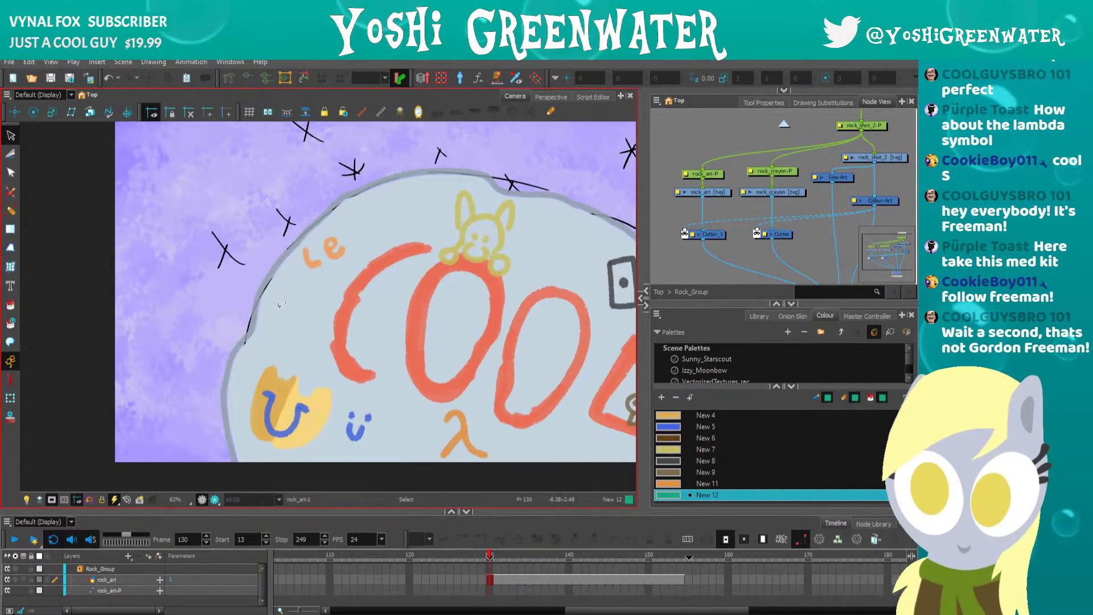
{"action": "scroll", "coordinate": [281, 304], "scroll_direction": "up", "scroll_amount": 2}
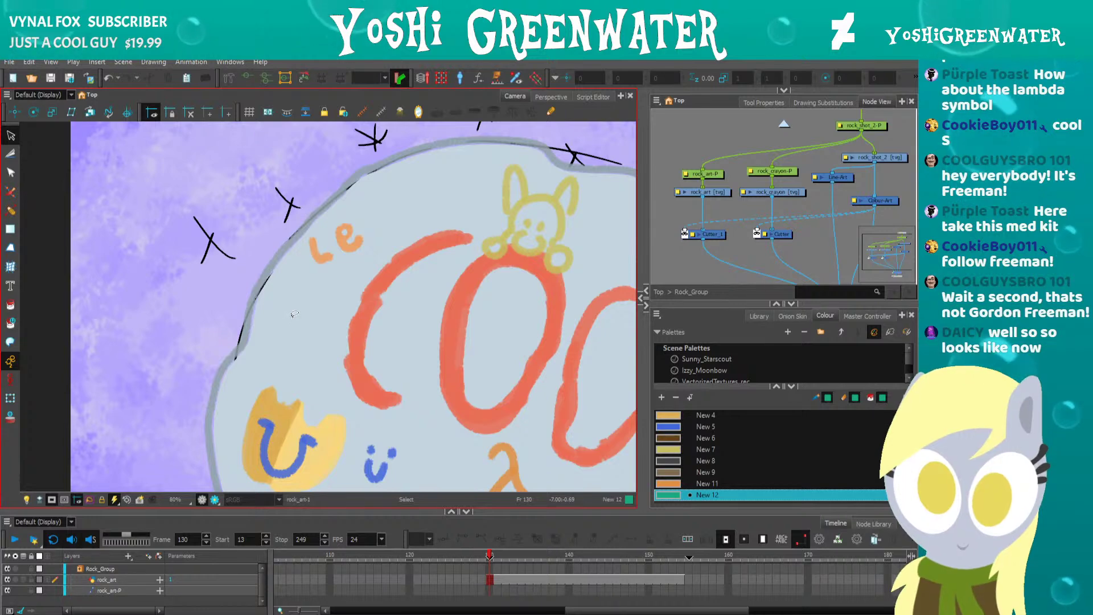
{"action": "scroll", "coordinate": [294, 314], "scroll_direction": "up", "scroll_amount": 1}
{"action": "left_click_drag", "start_coordinate": [291, 307], "coordinate": [77, 220]}
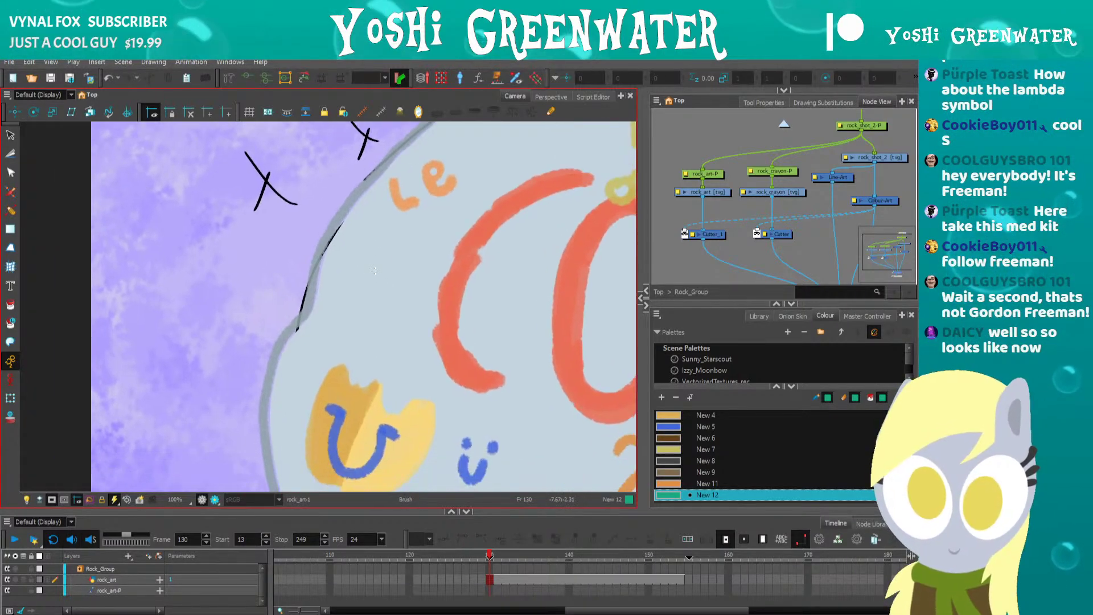
{"action": "scroll", "coordinate": [374, 271], "scroll_direction": "up", "scroll_amount": 1}
{"action": "left_click_drag", "start_coordinate": [325, 247], "coordinate": [214, 240]}
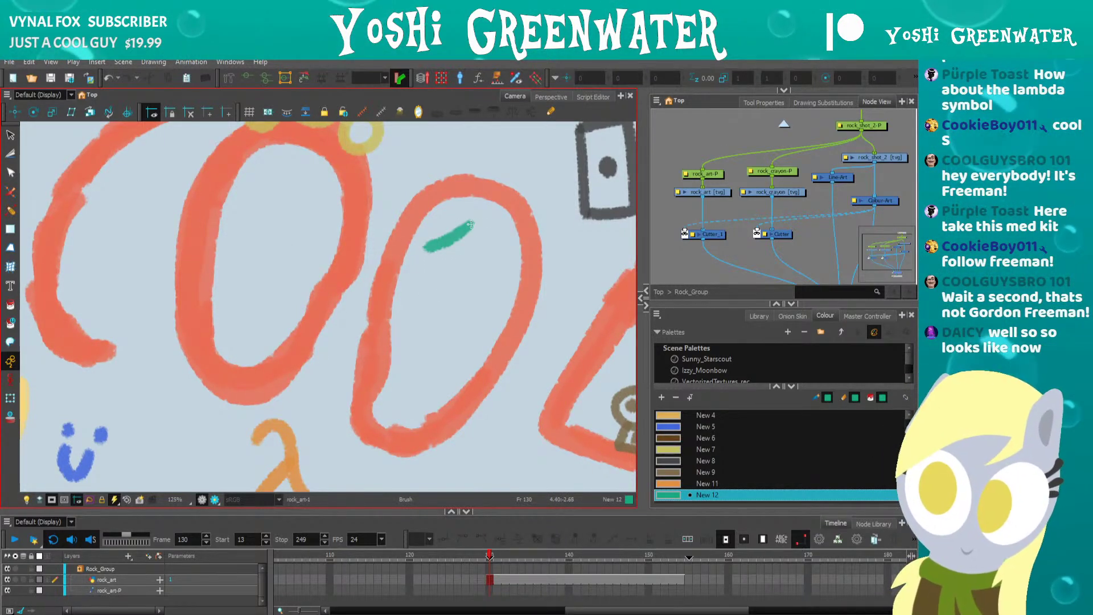
{"action": "left_click_drag", "start_coordinate": [470, 223], "coordinate": [487, 267]}
{"action": "left_click_drag", "start_coordinate": [426, 248], "coordinate": [410, 285]}
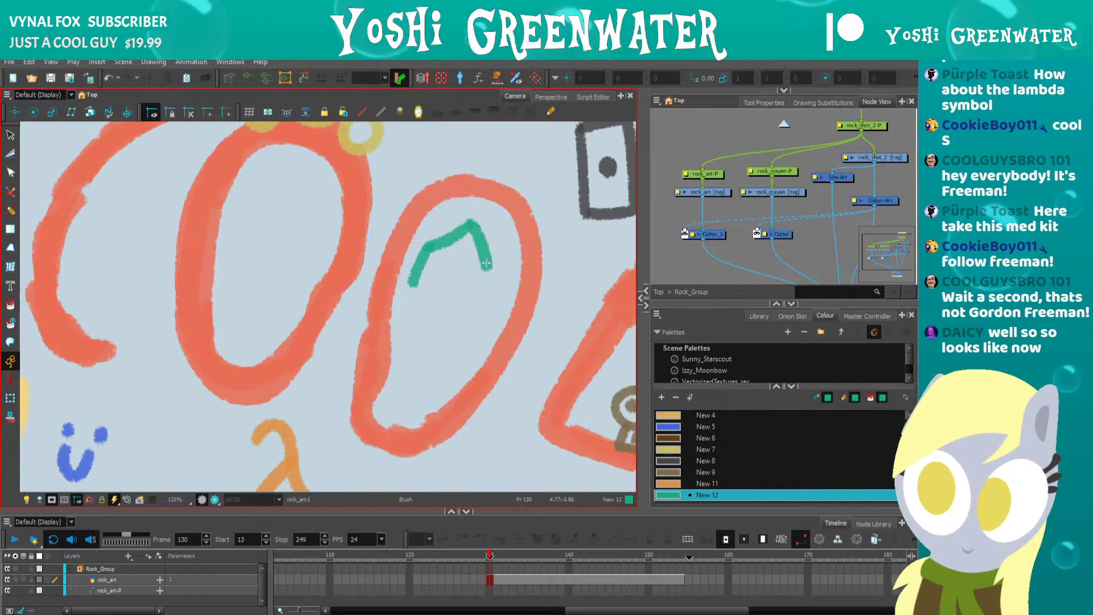
{"action": "mouse_move", "coordinate": [489, 264]}
{"action": "left_mouse_down"}
{"action": "mouse_move", "coordinate": [468, 297]}
{"action": "mouse_move", "coordinate": [424, 301]}
{"action": "mouse_move", "coordinate": [440, 318]}
{"action": "mouse_move", "coordinate": [421, 349]}
{"action": "left_mouse_up"}
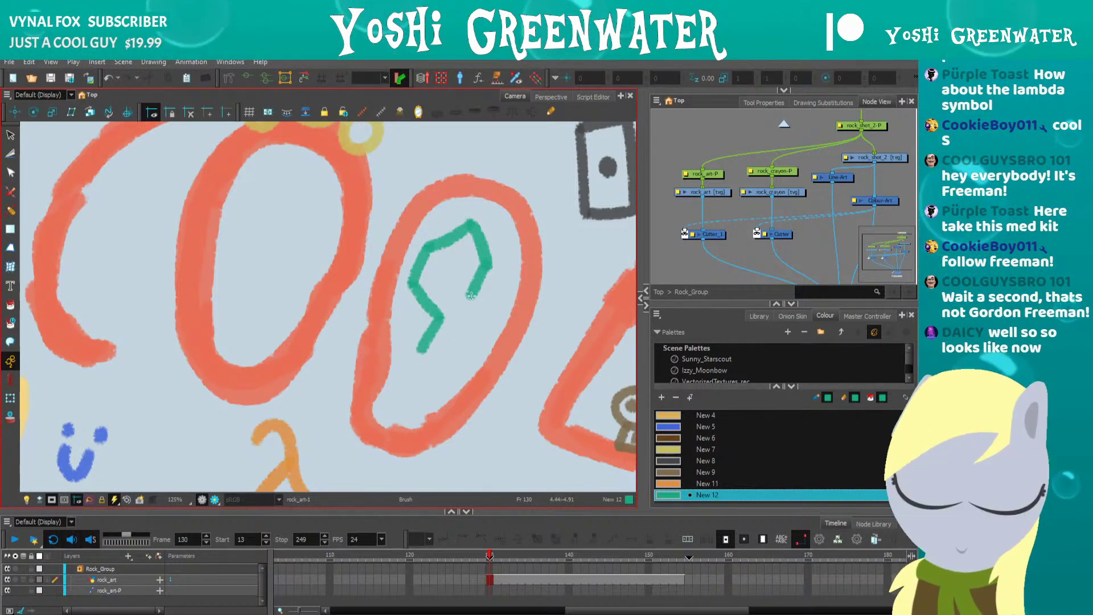
{"action": "left_click_drag", "start_coordinate": [471, 295], "coordinate": [443, 317]}
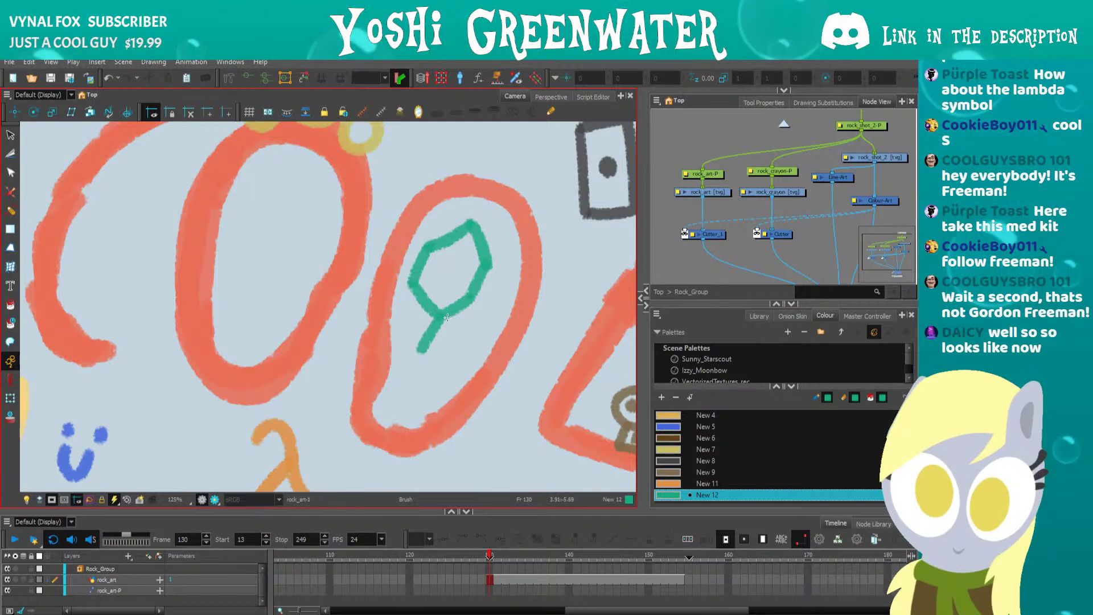
{"action": "mouse_move", "coordinate": [464, 333]}
{"action": "left_mouse_down"}
{"action": "mouse_move", "coordinate": [438, 364]}
{"action": "mouse_move", "coordinate": [447, 362]}
{"action": "mouse_move", "coordinate": [413, 384]}
{"action": "mouse_move", "coordinate": [397, 337]}
{"action": "mouse_move", "coordinate": [432, 311]}
{"action": "left_mouse_up"}
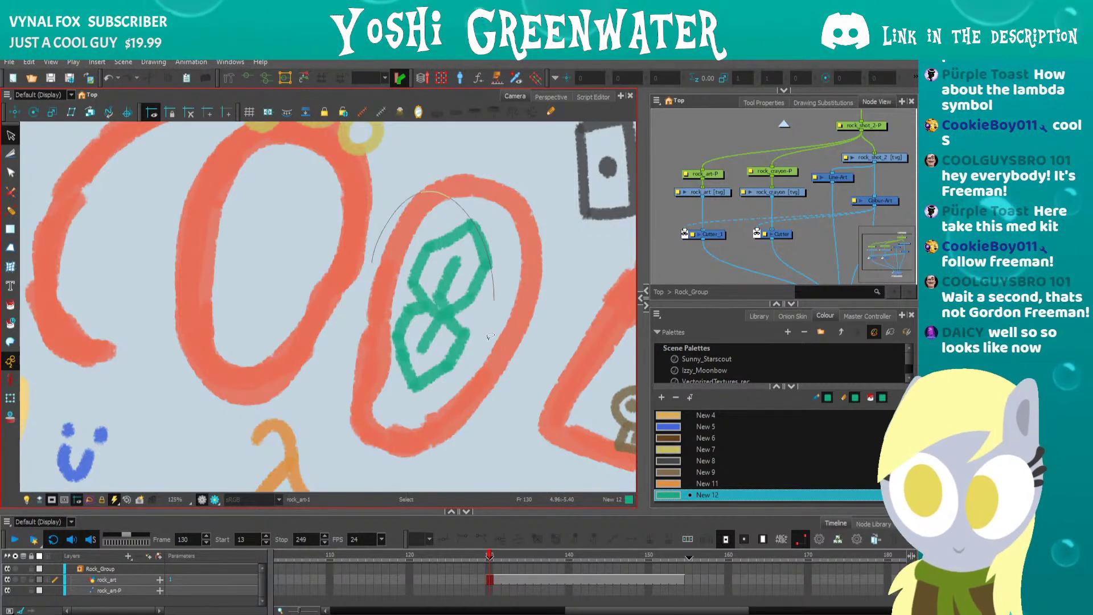
Select the whole teal-green Cool S and shift it slightly to the right within the second O.
{"action": "left_click_drag", "start_coordinate": [490, 337], "coordinate": [383, 348]}
{"action": "left_click_drag", "start_coordinate": [445, 315], "coordinate": [451, 314]}
{"action": "left_click", "coordinate": [344, 334]}
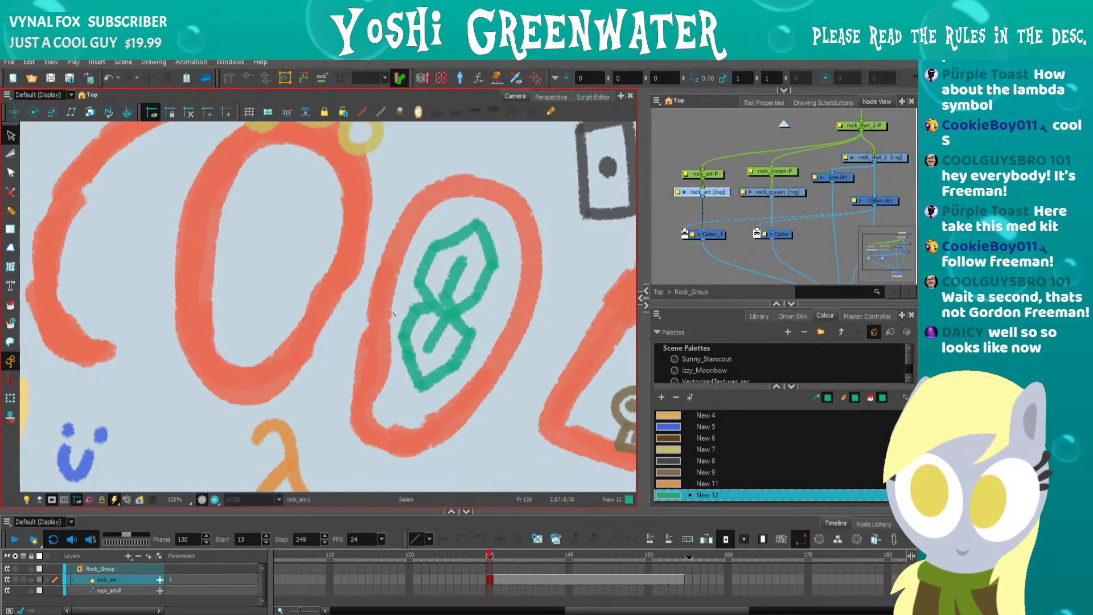
Delete the Cool S's lower-left strokes and redraw that side in teal-green crayon slightly further out.
{"action": "key", "text": "Delete"}
{"action": "left_click", "coordinate": [406, 354]}
{"action": "key", "text": "Delete"}
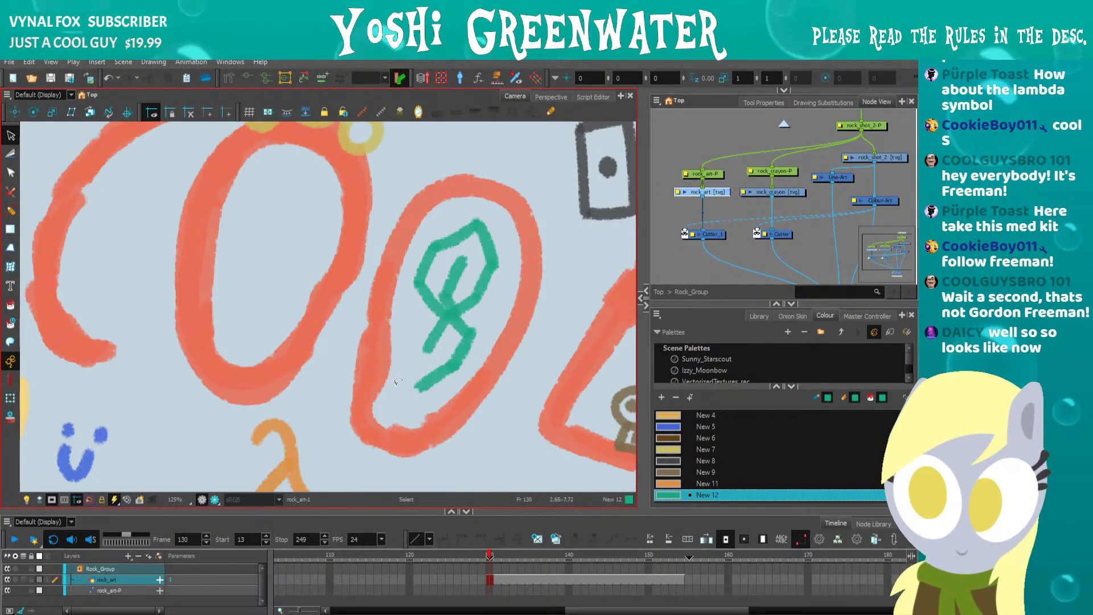
{"action": "key", "text": "alt+b"}
{"action": "left_click_drag", "start_coordinate": [416, 389], "coordinate": [396, 349]}
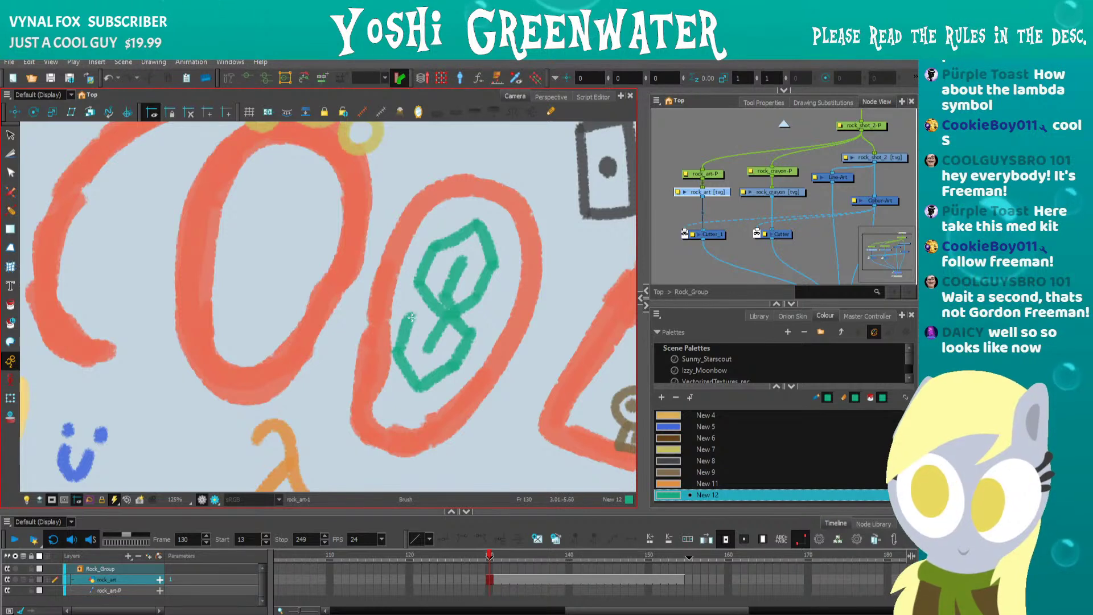
Delete the strokes meeting at the Cool S's centre and redraw the short links between its inner lines and outer sides.
{"action": "key", "text": "alt+s"}
{"action": "left_click", "coordinate": [449, 303]}
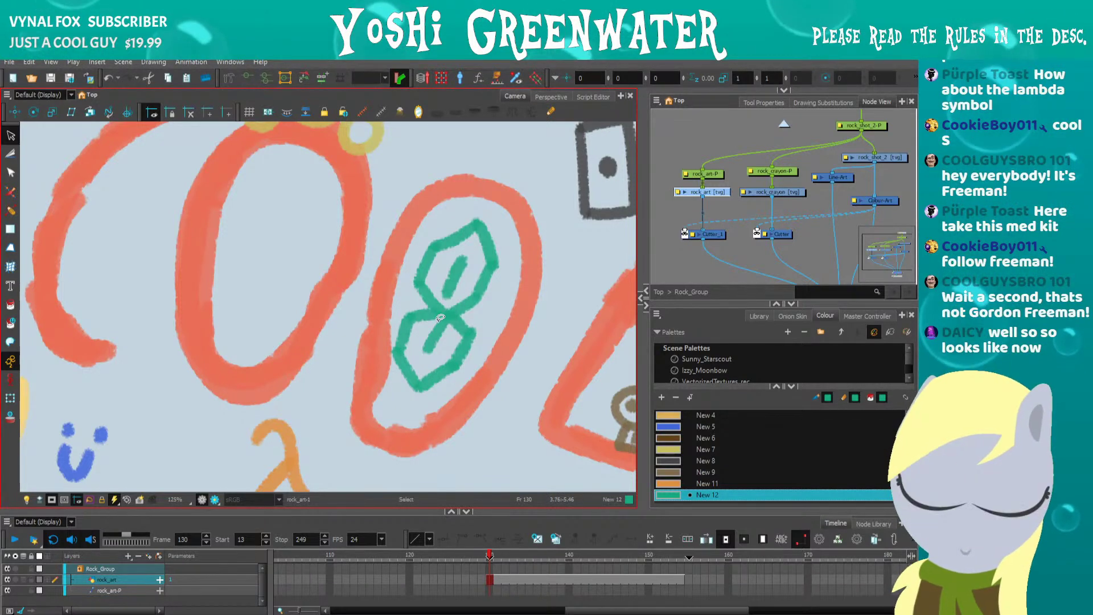
{"action": "key", "text": "Delete"}
{"action": "left_click", "coordinate": [460, 324]}
{"action": "key", "text": "Delete"}
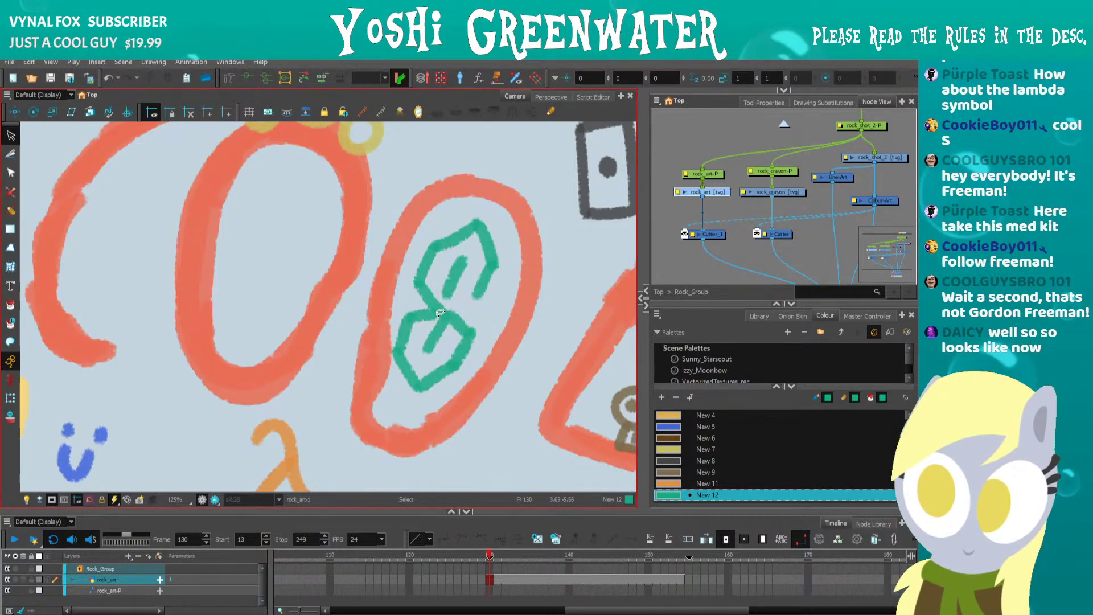
{"action": "key", "text": "alt+b"}
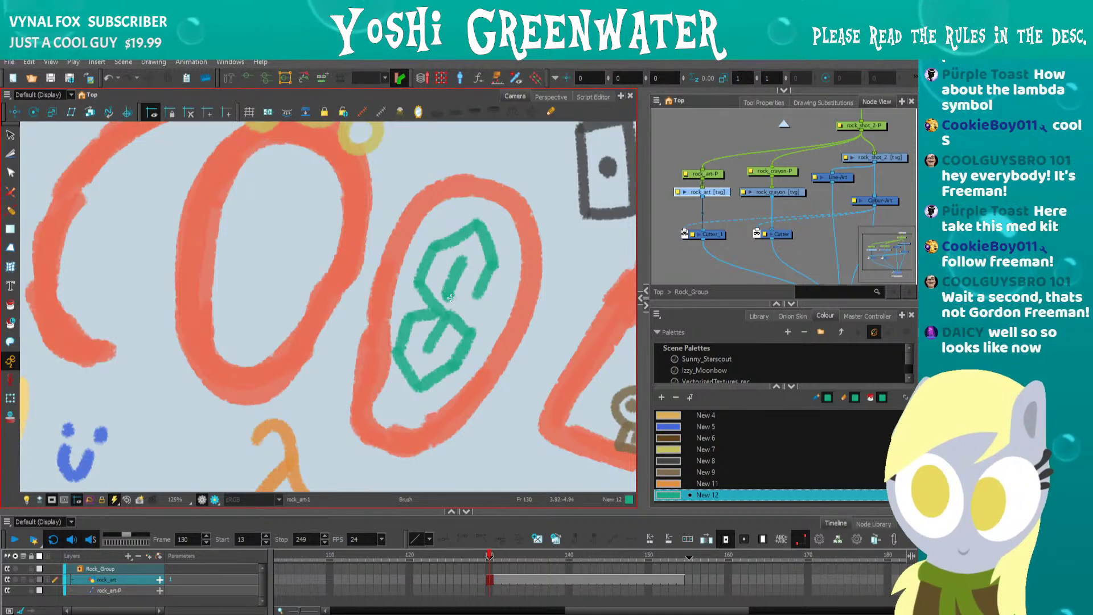
{"action": "left_click_drag", "start_coordinate": [459, 289], "coordinate": [449, 307]}
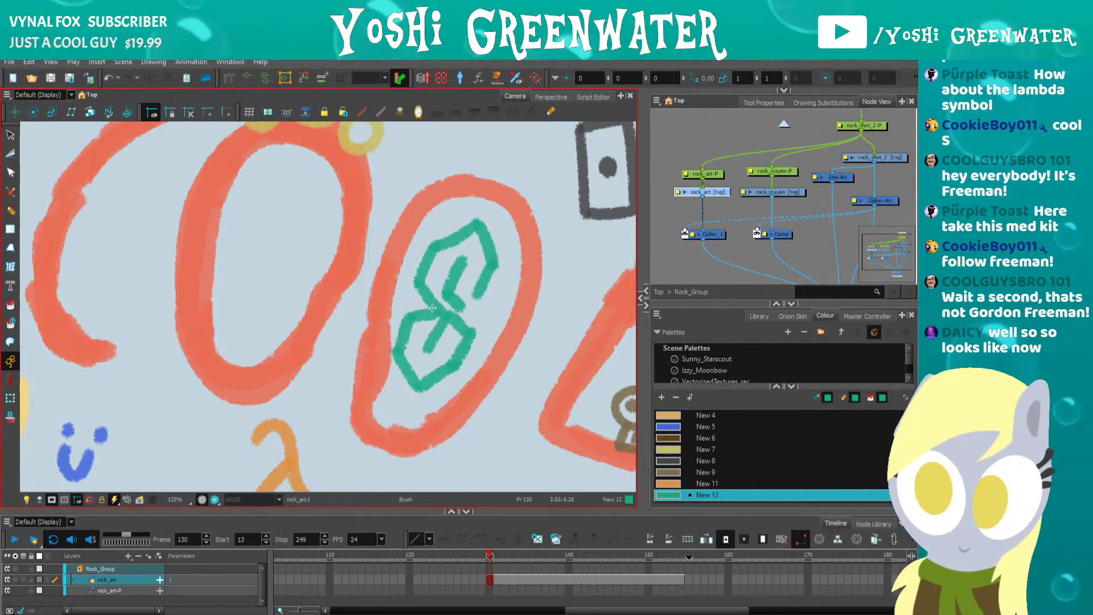
{"action": "key", "text": "Delete"}
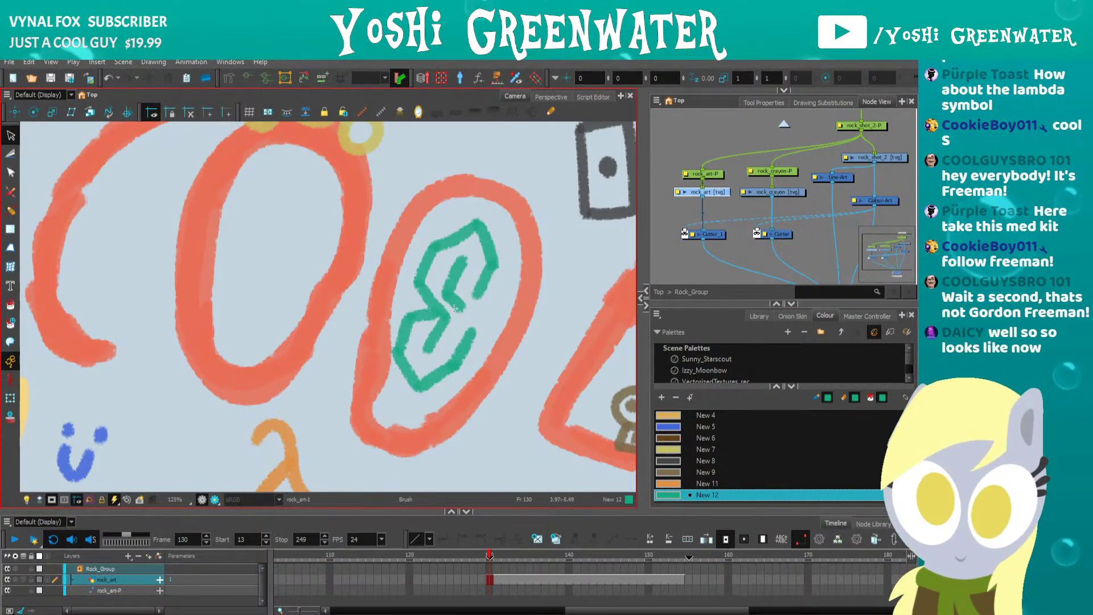
{"action": "left_click_drag", "start_coordinate": [428, 290], "coordinate": [455, 312]}
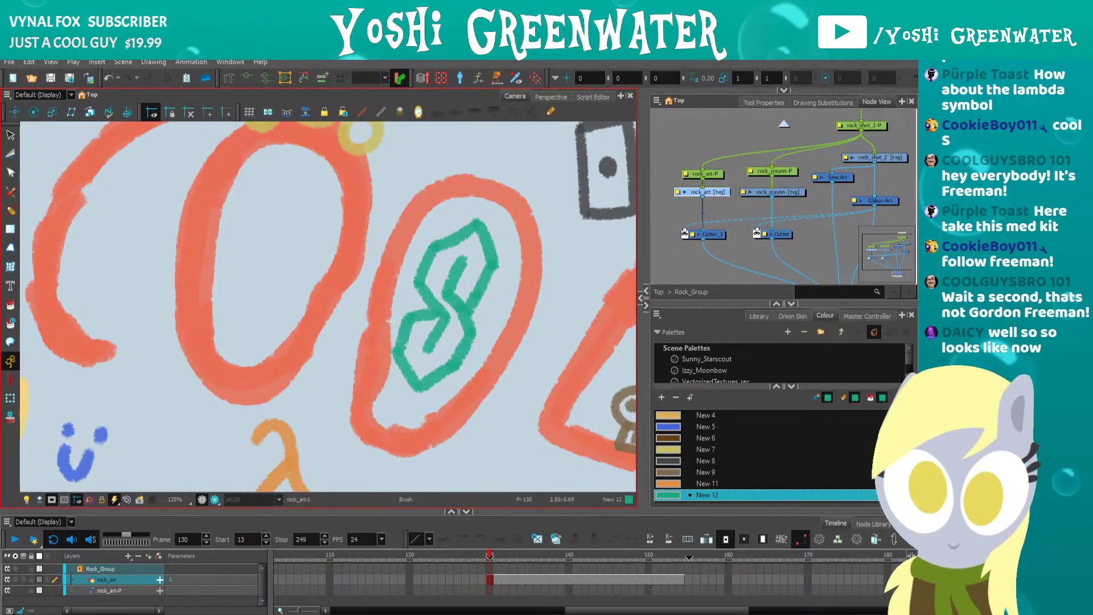
Select the whole Cool S, make it slightly narrower within the second O, and deselect it.
{"action": "mouse_move", "coordinate": [374, 303]}
{"action": "left_mouse_down"}
{"action": "mouse_move", "coordinate": [409, 287]}
{"action": "mouse_move", "coordinate": [416, 293]}
{"action": "left_mouse_up"}
{"action": "key", "text": "alt+s"}
{"action": "mouse_move", "coordinate": [490, 196]}
{"action": "left_mouse_down"}
{"action": "mouse_move", "coordinate": [450, 241]}
{"action": "mouse_move", "coordinate": [481, 198]}
{"action": "mouse_move", "coordinate": [438, 217]}
{"action": "mouse_move", "coordinate": [444, 232]}
{"action": "mouse_move", "coordinate": [435, 223]}
{"action": "left_mouse_up"}
{"action": "left_click_drag", "start_coordinate": [487, 297], "coordinate": [492, 297]}
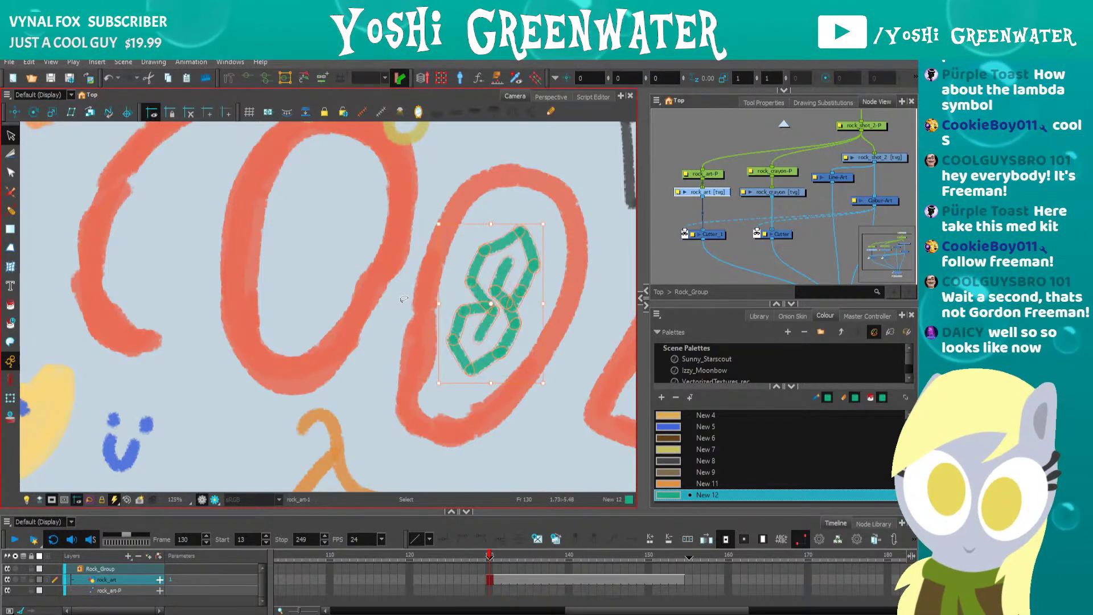
{"action": "left_click_drag", "start_coordinate": [478, 223], "coordinate": [475, 224]}
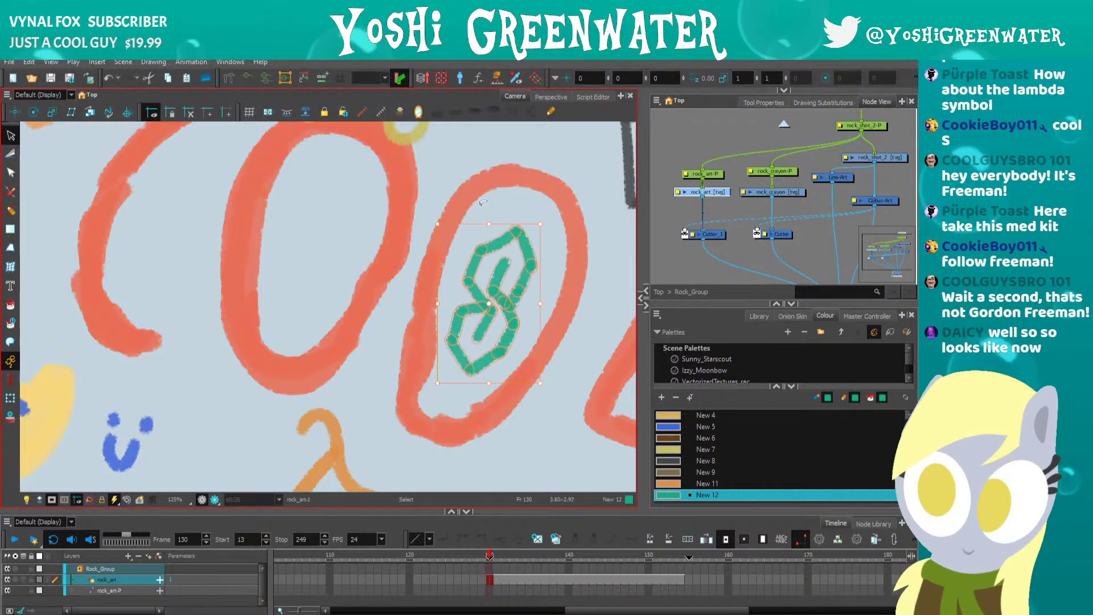
{"action": "left_click", "coordinate": [483, 202]}
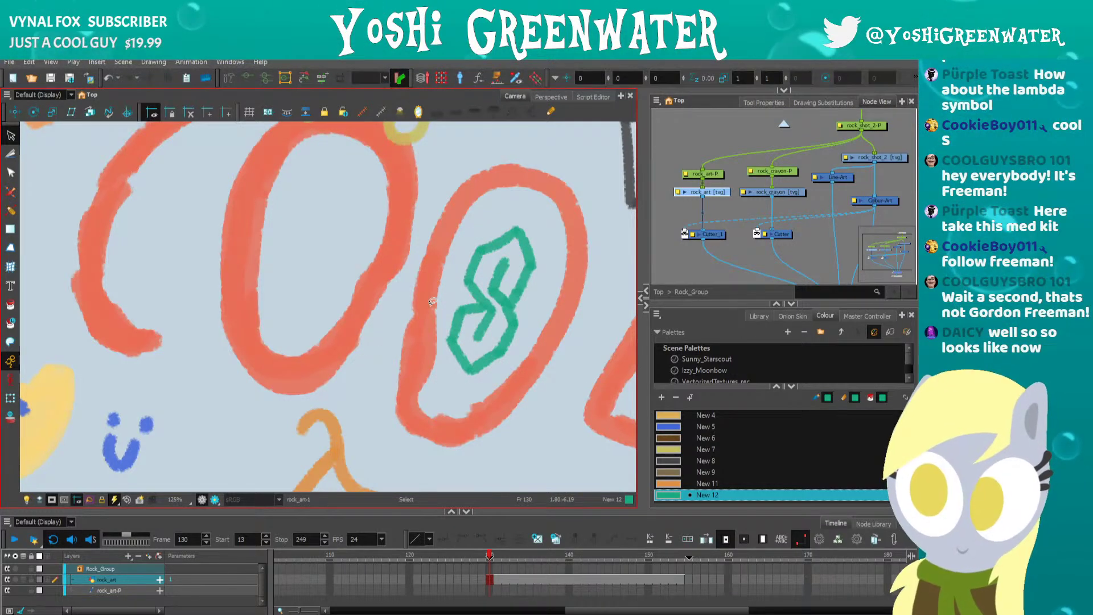
Delete the Cool S's middle diagonal stroke and redraw it from the upper-left side down to the lower inner line.
{"action": "mouse_move", "coordinate": [486, 280]}
{"action": "left_mouse_down"}
{"action": "mouse_move", "coordinate": [496, 261]}
{"action": "mouse_move", "coordinate": [483, 256]}
{"action": "left_mouse_up"}
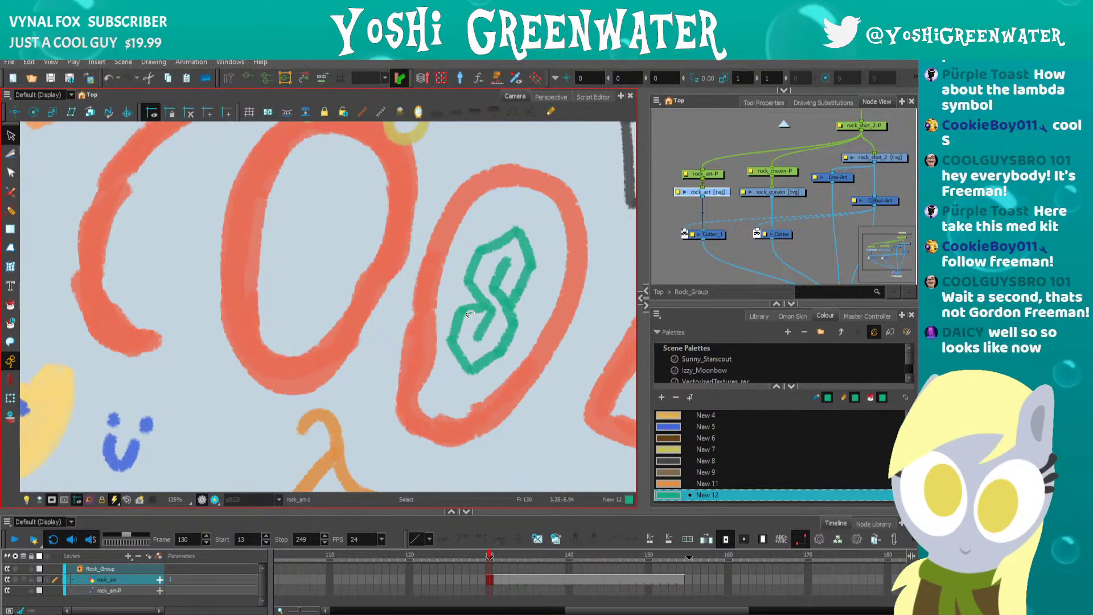
{"action": "left_click", "coordinate": [467, 336]}
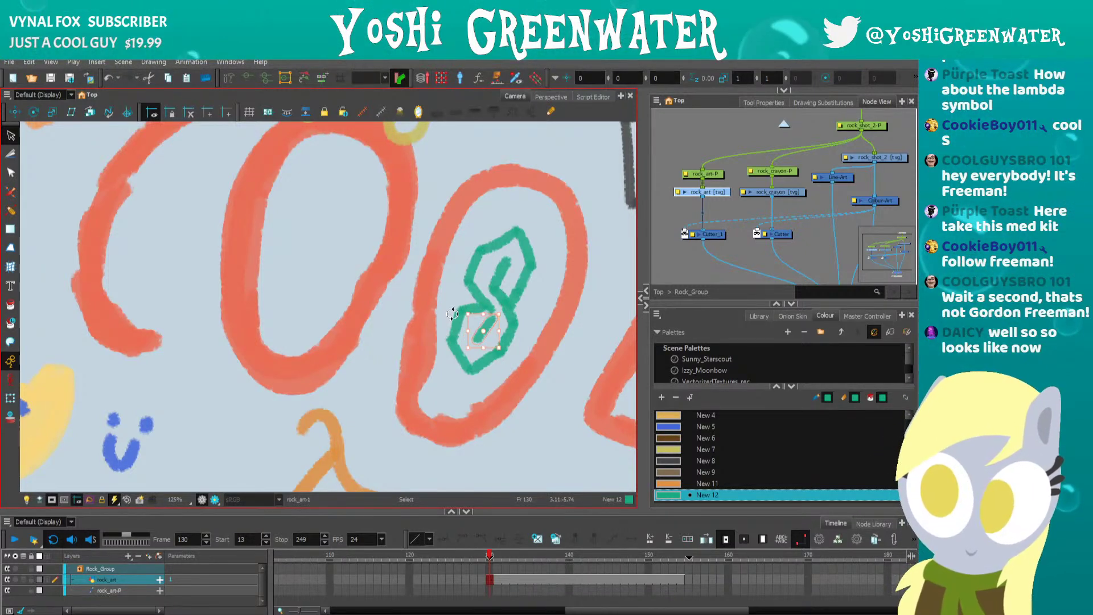
{"action": "scroll", "coordinate": [454, 307], "scroll_direction": "up", "scroll_amount": 3}
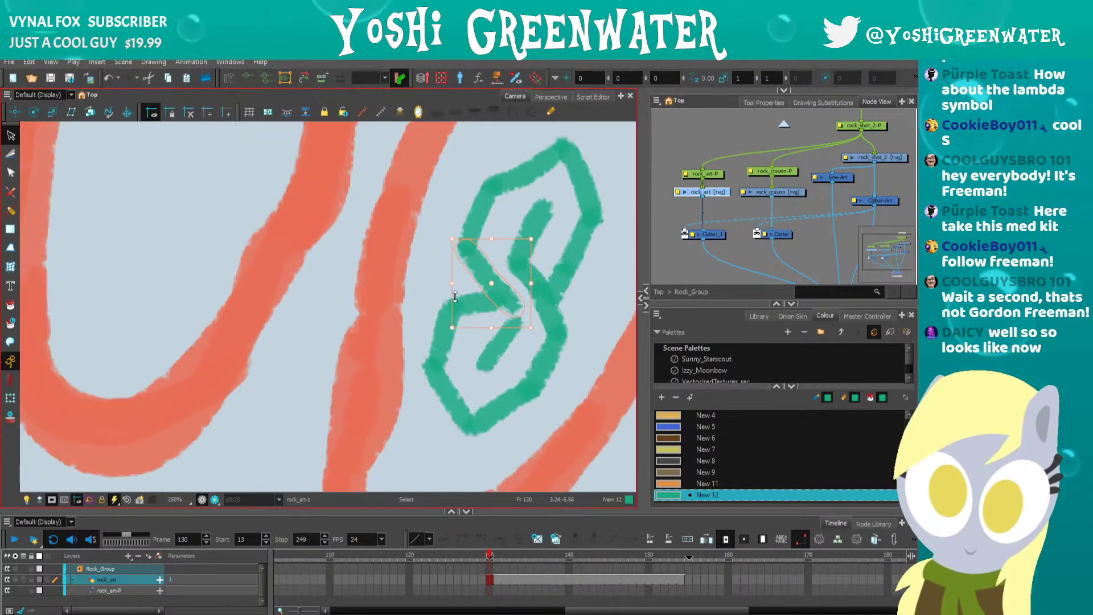
{"action": "key", "text": "Delete"}
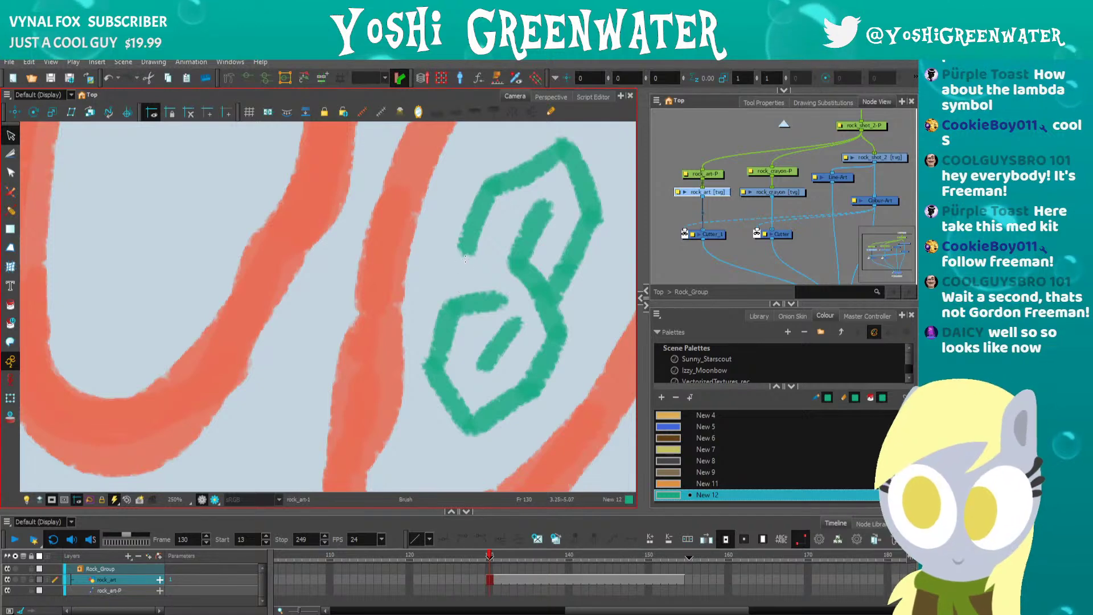
{"action": "left_click_drag", "start_coordinate": [465, 251], "coordinate": [515, 321]}
{"action": "key", "text": "shift+m"}
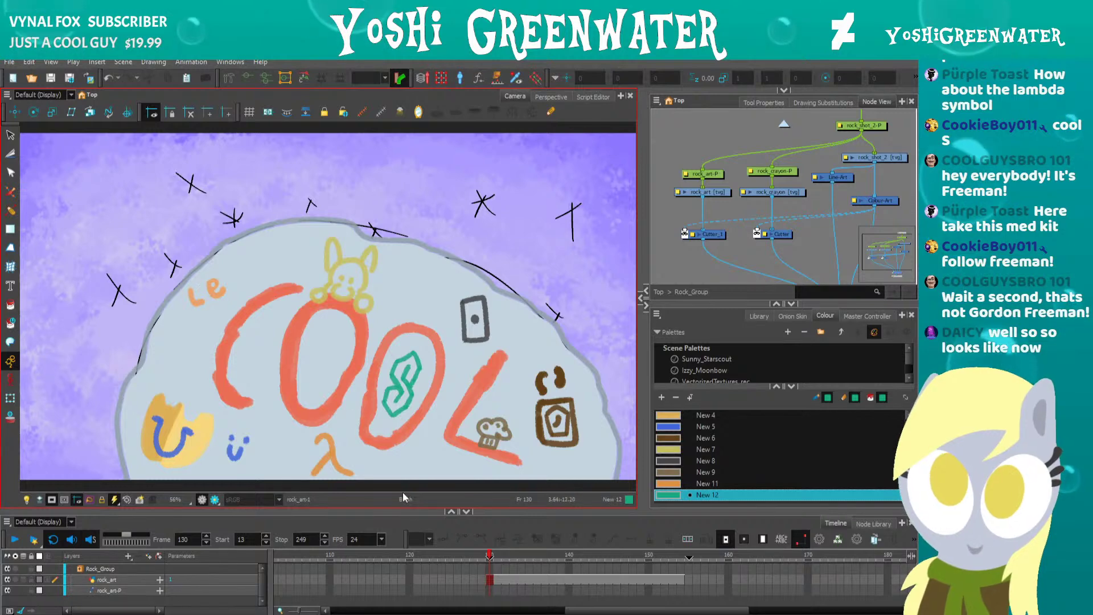
{"action": "left_click_drag", "start_coordinate": [422, 515], "coordinate": [421, 520]}
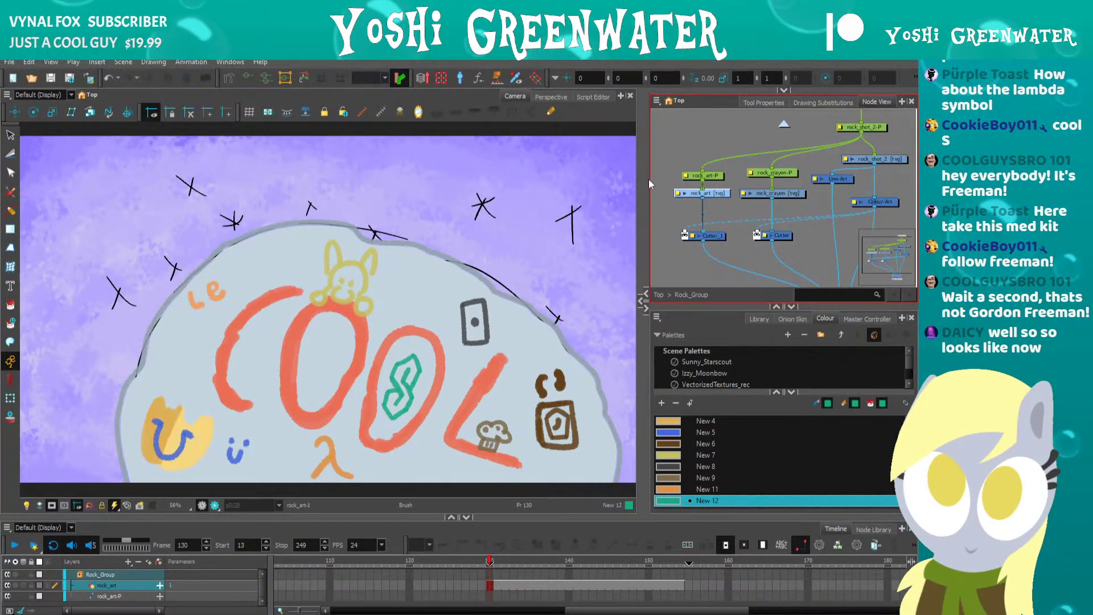
{"action": "key", "text": "ctrl+a"}
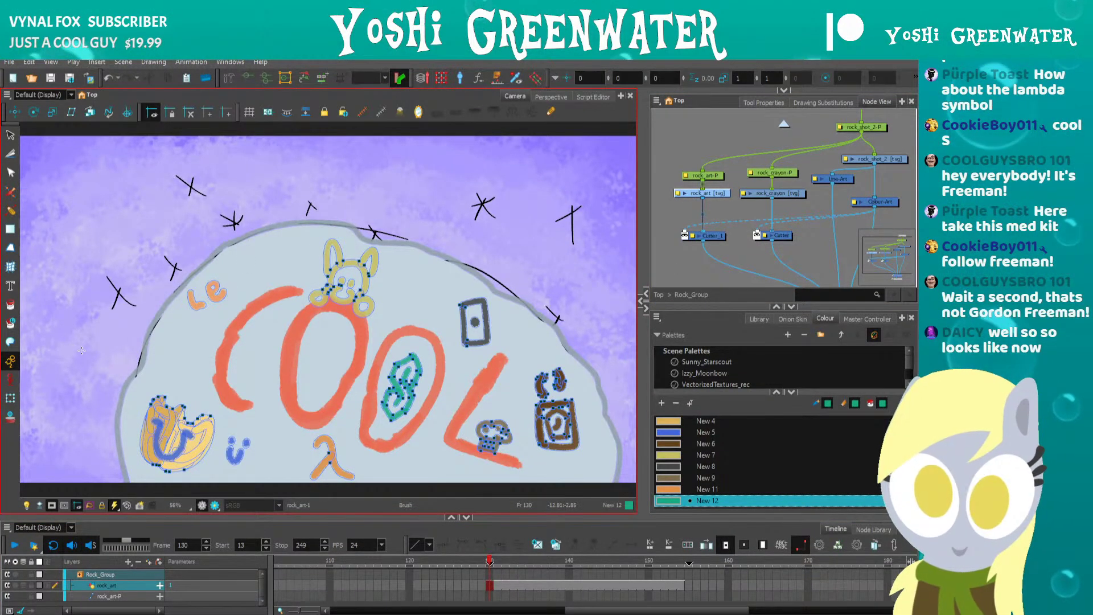
{"action": "key", "text": "Escape"}
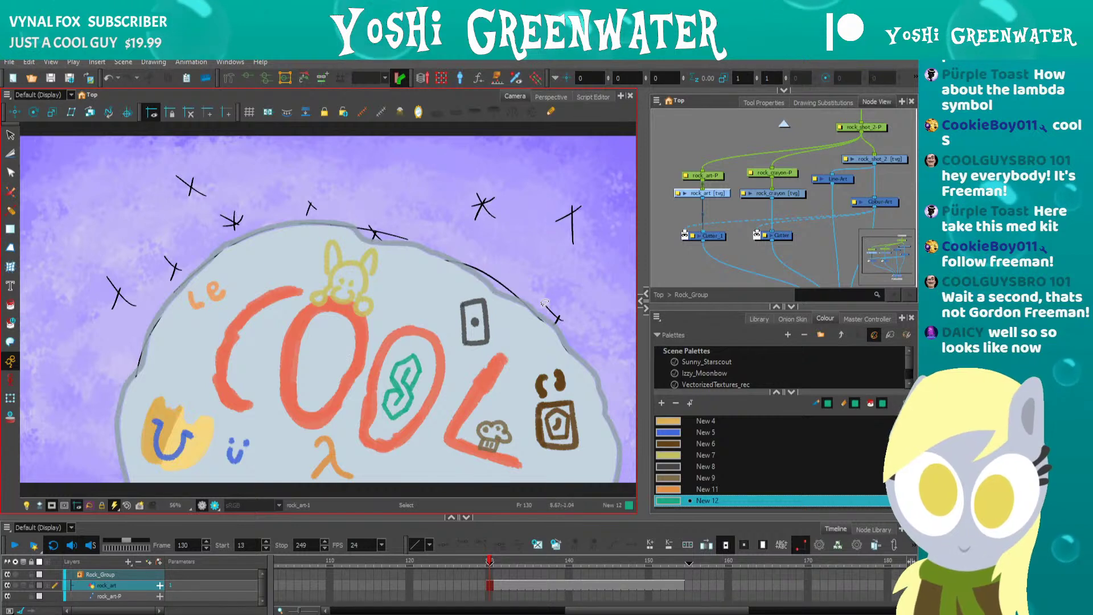
{"action": "key", "text": "Escape"}
{"action": "left_click", "coordinate": [192, 245]}
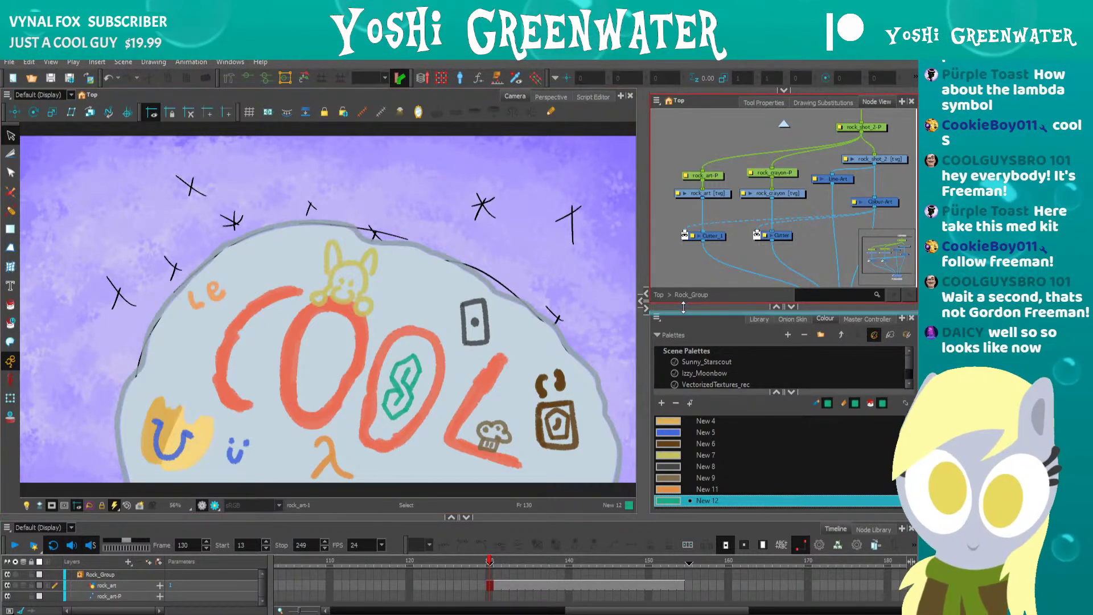
Leave Rock_Group for the Props section, raise the sparkle-P peg slightly above its drawing, and select the sparkle drawing.
{"action": "left_click_drag", "start_coordinate": [683, 307], "coordinate": [683, 313]}
{"action": "left_click", "coordinate": [784, 124]}
{"action": "left_click_drag", "start_coordinate": [728, 172], "coordinate": [827, 166]}
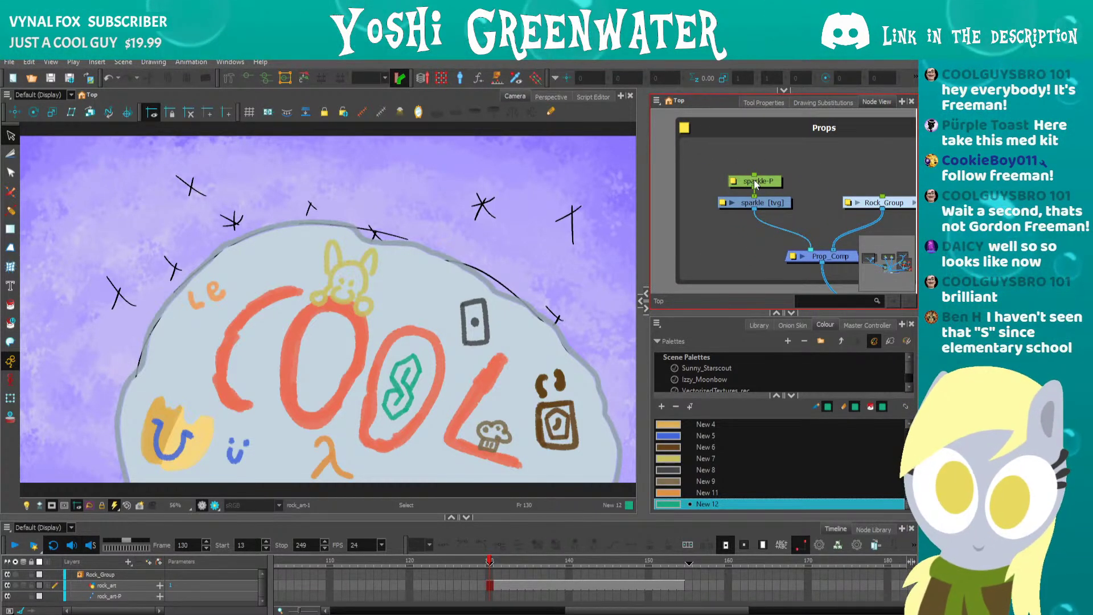
{"action": "left_click_drag", "start_coordinate": [754, 180], "coordinate": [754, 172]}
{"action": "left_click", "coordinate": [727, 206]}
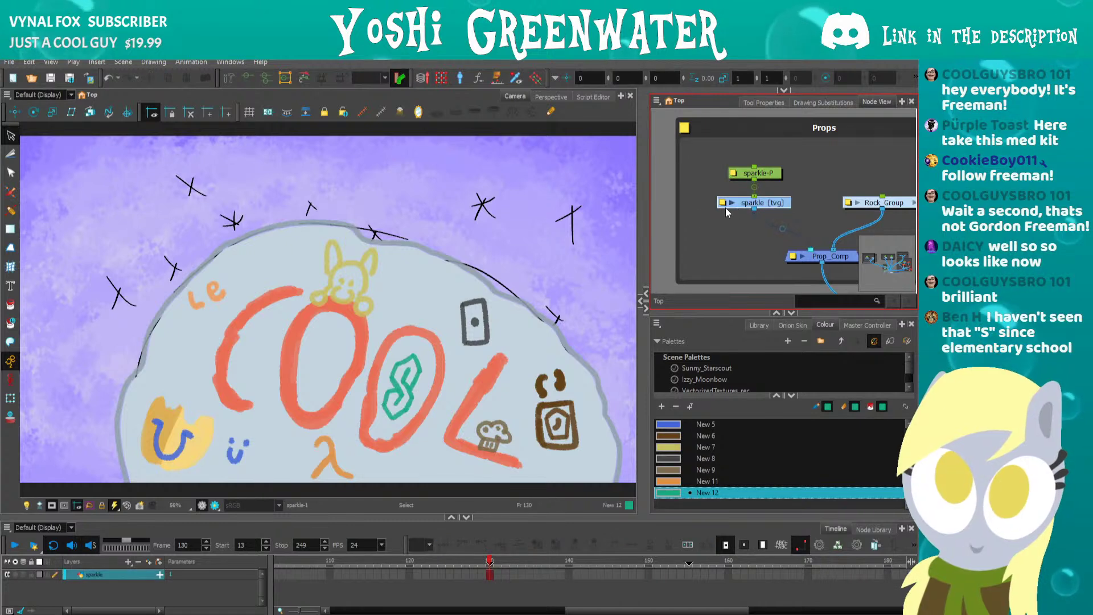
Add a new swatch to the Default_rec palette and set it to a near-white with RGB 239, 239, 239.
{"action": "left_click_drag", "start_coordinate": [693, 312], "coordinate": [692, 289]}
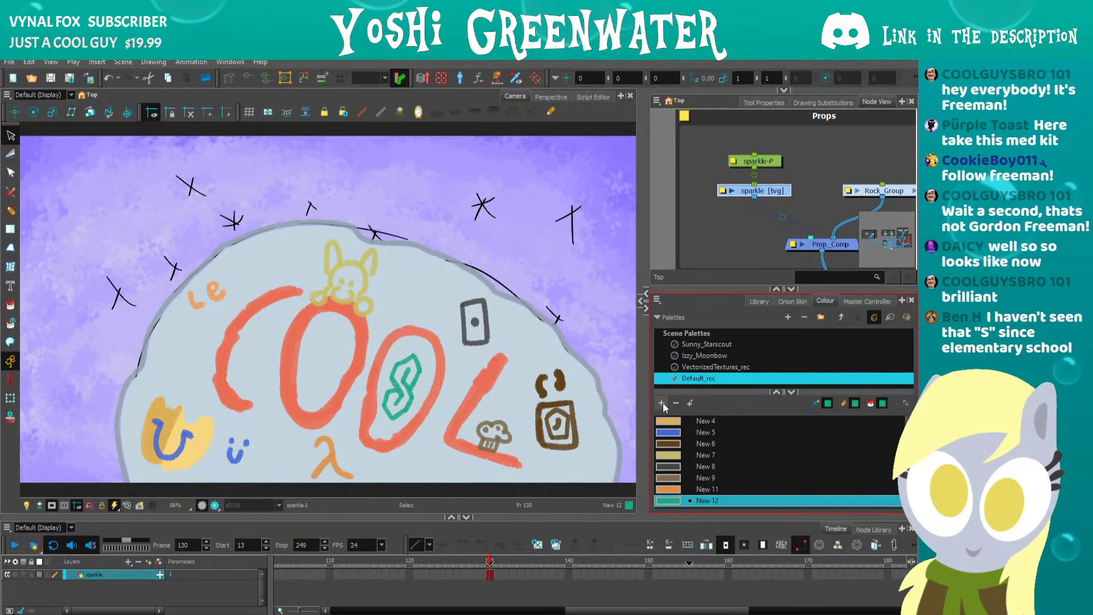
{"action": "double_click", "coordinate": [667, 501]}
{"action": "left_click_drag", "start_coordinate": [529, 350], "coordinate": [532, 351]}
{"action": "left_click_drag", "start_coordinate": [446, 382], "coordinate": [426, 393]}
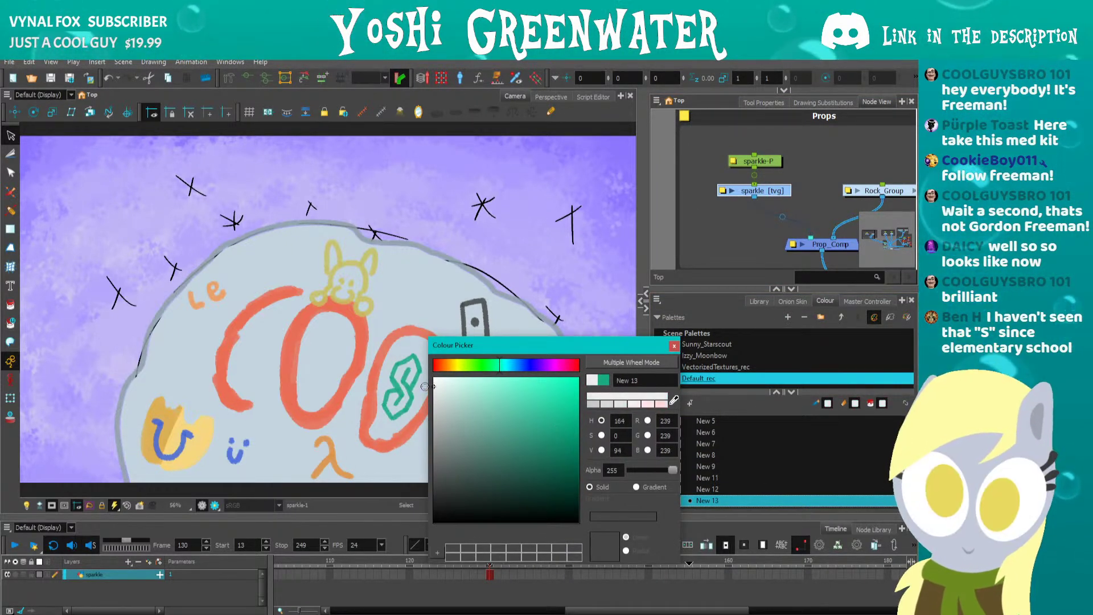
{"action": "left_click", "coordinate": [674, 346]}
{"action": "left_click_drag", "start_coordinate": [672, 289], "coordinate": [671, 302]}
{"action": "left_click", "coordinate": [659, 250]}
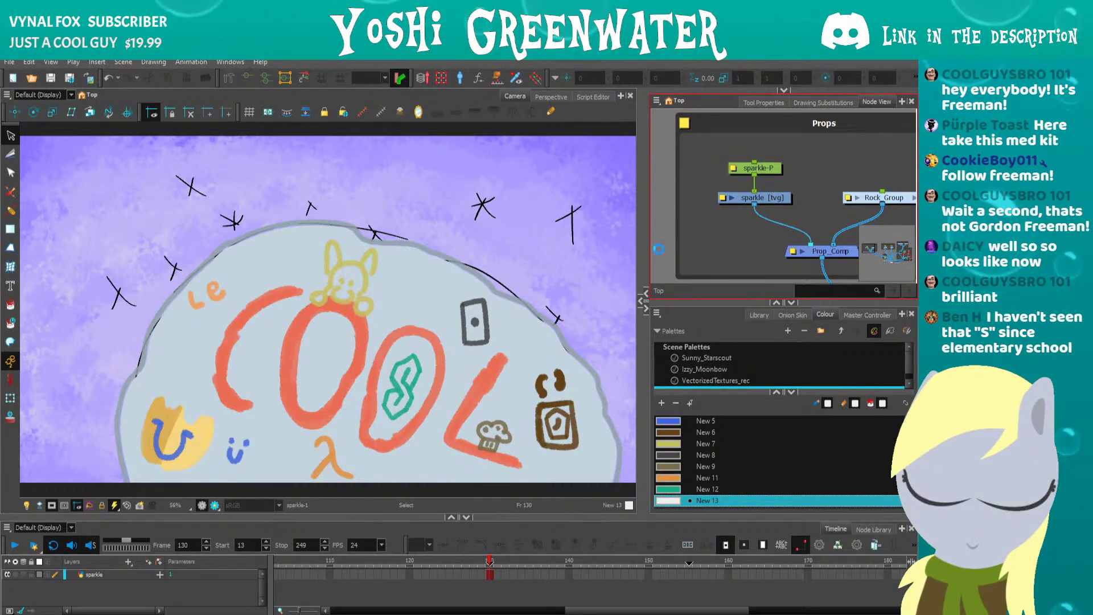
{"action": "left_click_drag", "start_coordinate": [655, 302], "coordinate": [655, 293]}
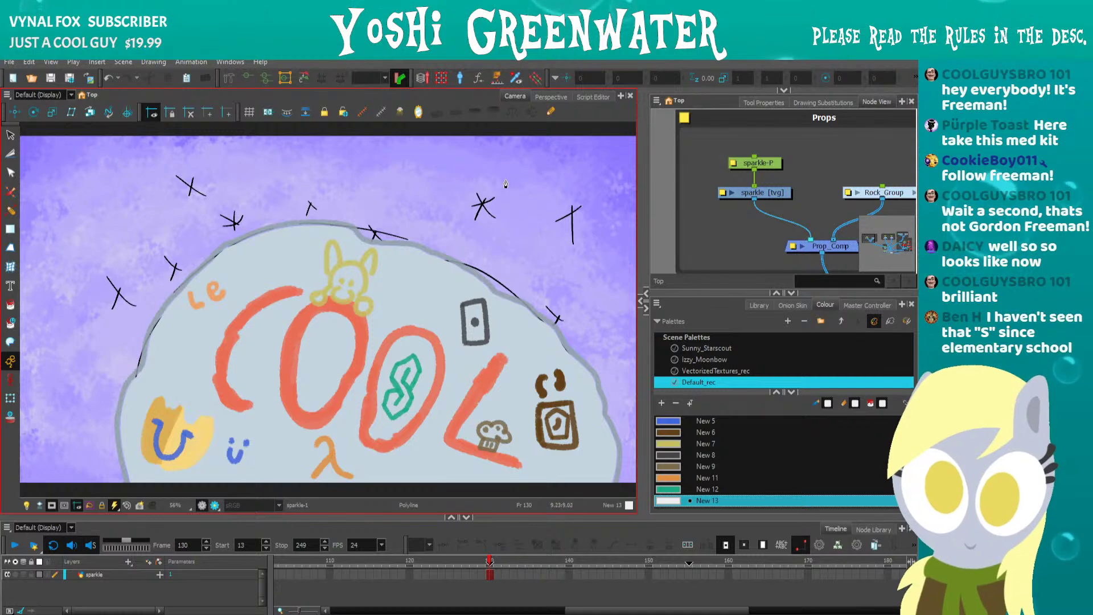
Draw a closed four-point elongated spike with the Polyline tool over the rough star beyond the rock's upper-right edge.
{"action": "scroll", "coordinate": [505, 184], "scroll_direction": "up", "scroll_amount": 2}
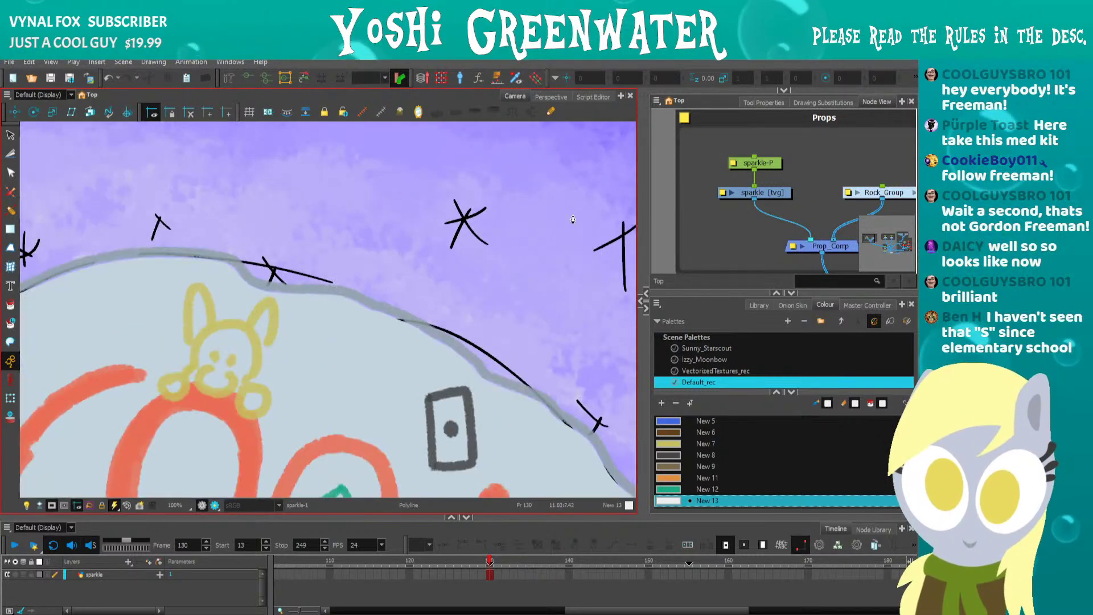
{"action": "left_click_drag", "start_coordinate": [546, 202], "coordinate": [432, 213]}
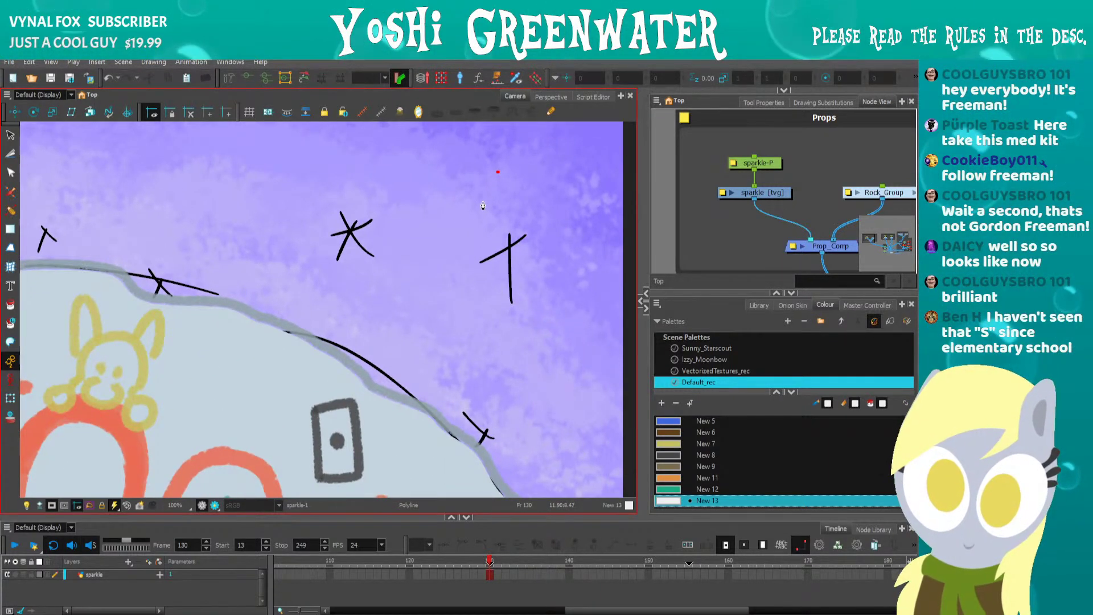
{"action": "left_click", "coordinate": [483, 200]}
{"action": "left_click", "coordinate": [507, 339]}
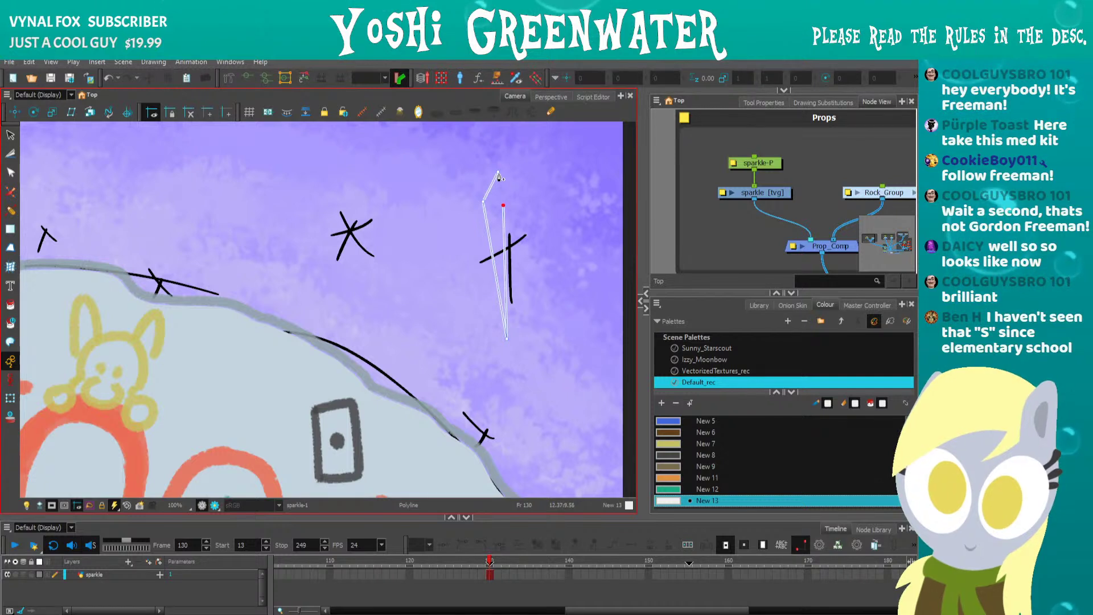
{"action": "scroll", "coordinate": [486, 197], "scroll_direction": "up", "scroll_amount": 2}
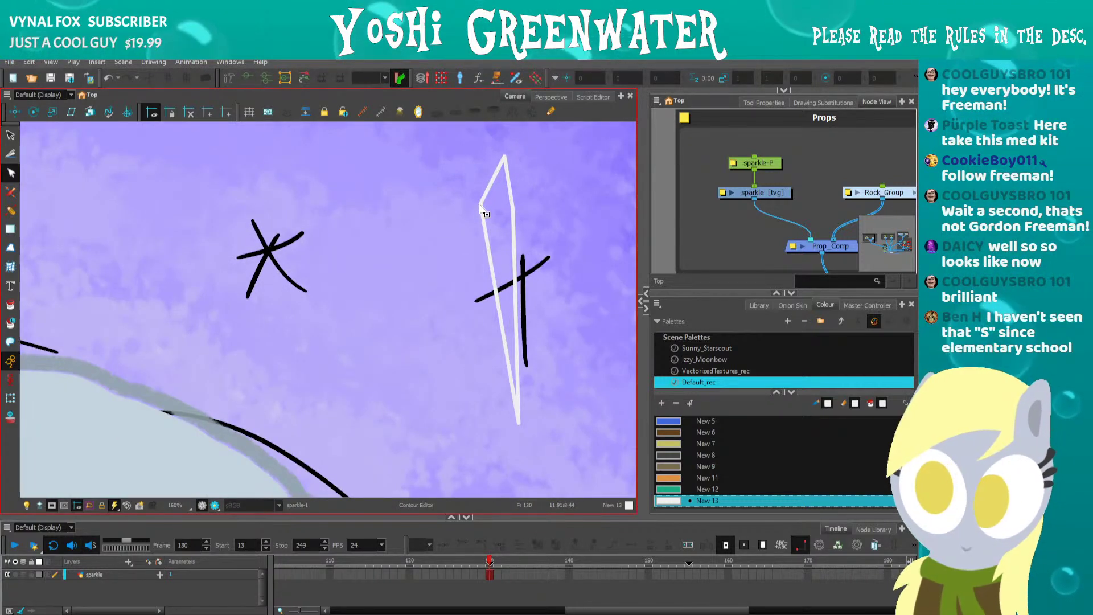
Reshape the spike's outline into a slimmer, even blade with the Contour Editor and fill it with the near-white swatch.
{"action": "left_click", "coordinate": [481, 204]}
{"action": "left_click_drag", "start_coordinate": [513, 210], "coordinate": [519, 207]}
{"action": "left_click_drag", "start_coordinate": [493, 145], "coordinate": [522, 163]}
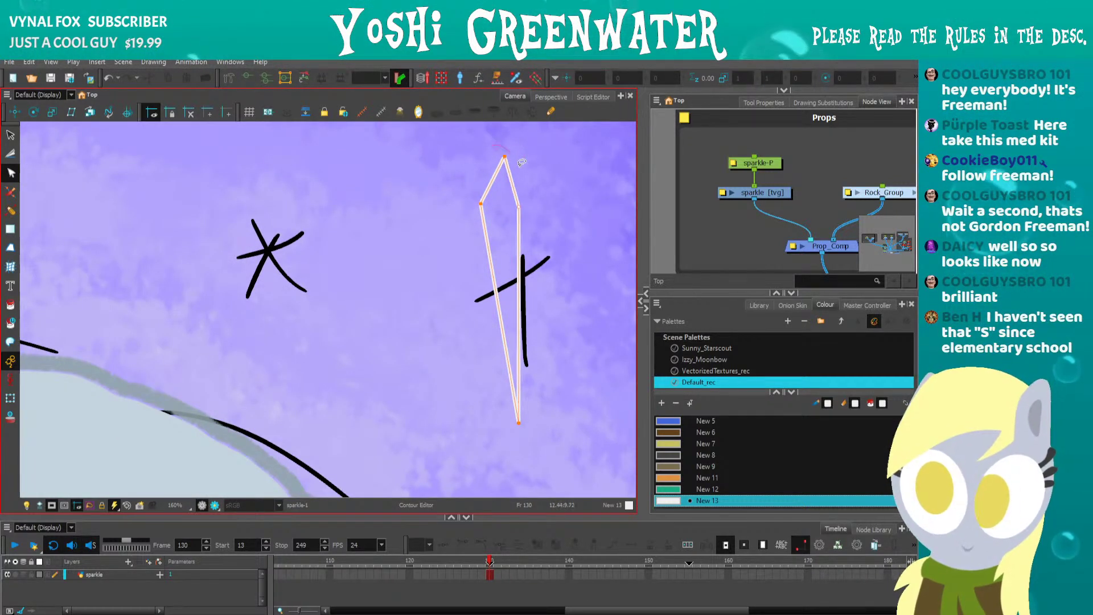
{"action": "left_click_drag", "start_coordinate": [518, 423], "coordinate": [516, 415]}
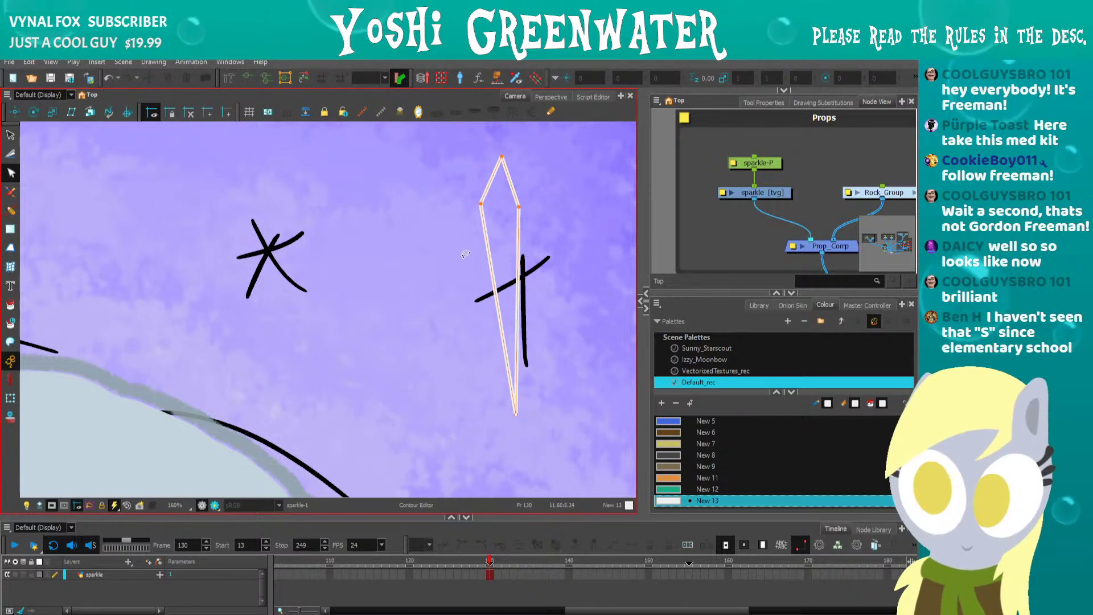
{"action": "mouse_move", "coordinate": [481, 204]}
{"action": "left_mouse_down"}
{"action": "mouse_move", "coordinate": [513, 204]}
{"action": "mouse_move", "coordinate": [483, 223]}
{"action": "left_mouse_up"}
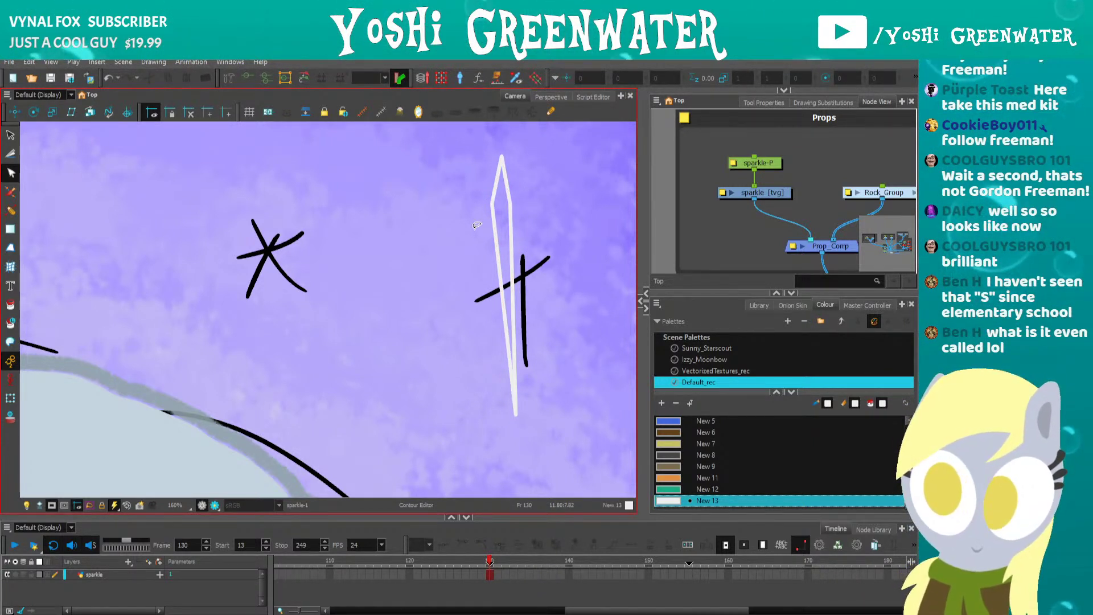
{"action": "left_click", "coordinate": [503, 246]}
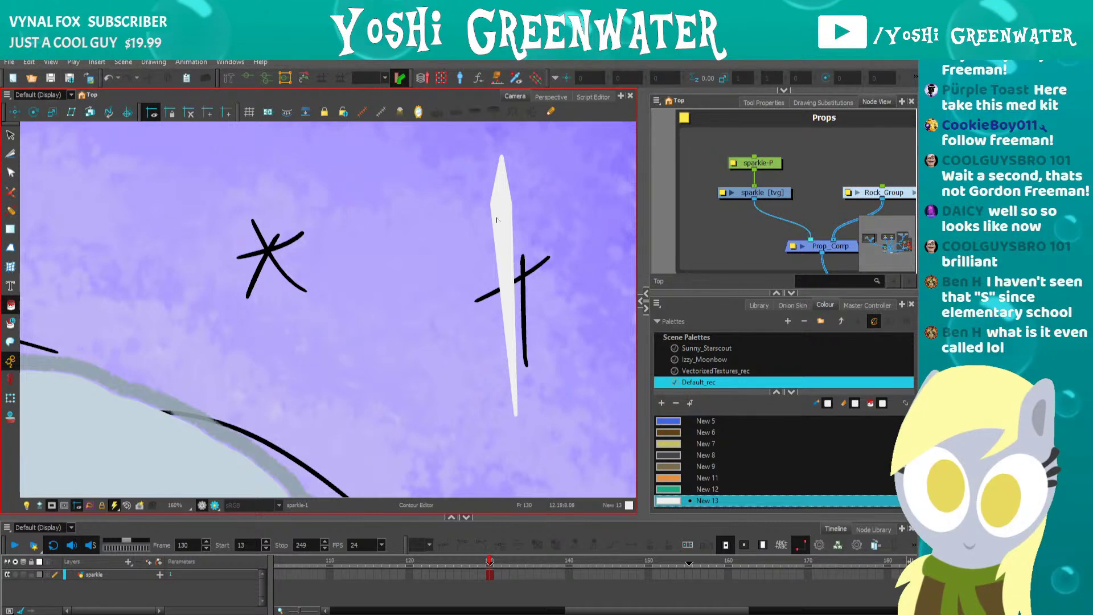
{"action": "key", "text": "alt+q"}
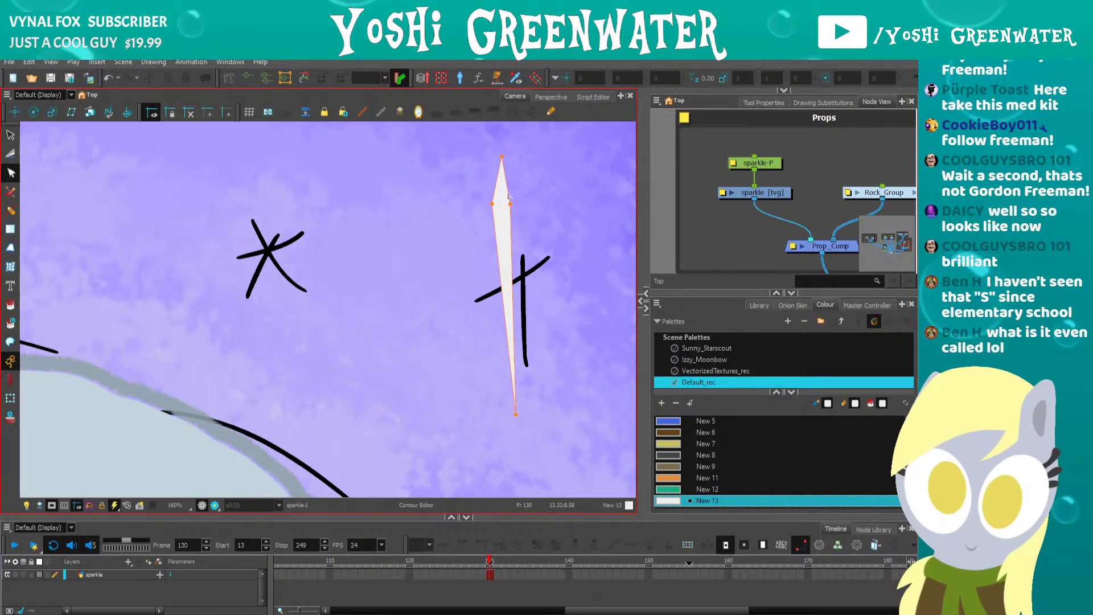
Nudge the spike's tip and upper side points slightly left with the Contour Editor.
{"action": "left_click_drag", "start_coordinate": [515, 157], "coordinate": [479, 217]}
{"action": "key", "text": "Left"}
{"action": "key", "text": "Left"}
{"action": "key", "text": "Left"}
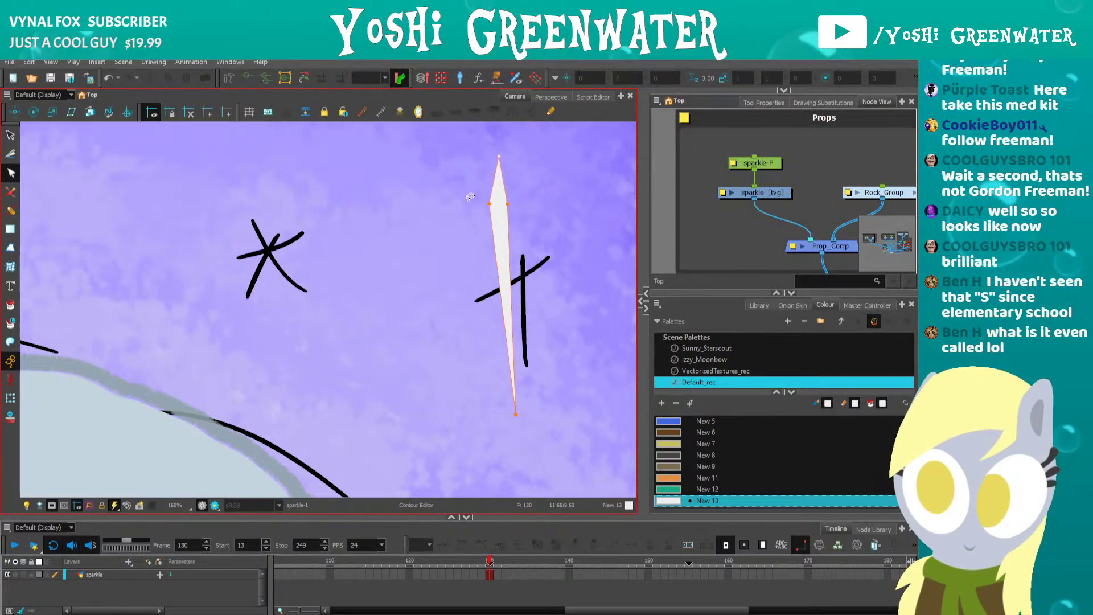
{"action": "left_click", "coordinate": [470, 197]}
Duplicate the spike and rotate the copy into a nearly horizontal, slightly tilted blade crossing the upright one.
{"action": "key", "text": "alt+s"}
{"action": "left_click", "coordinate": [501, 242]}
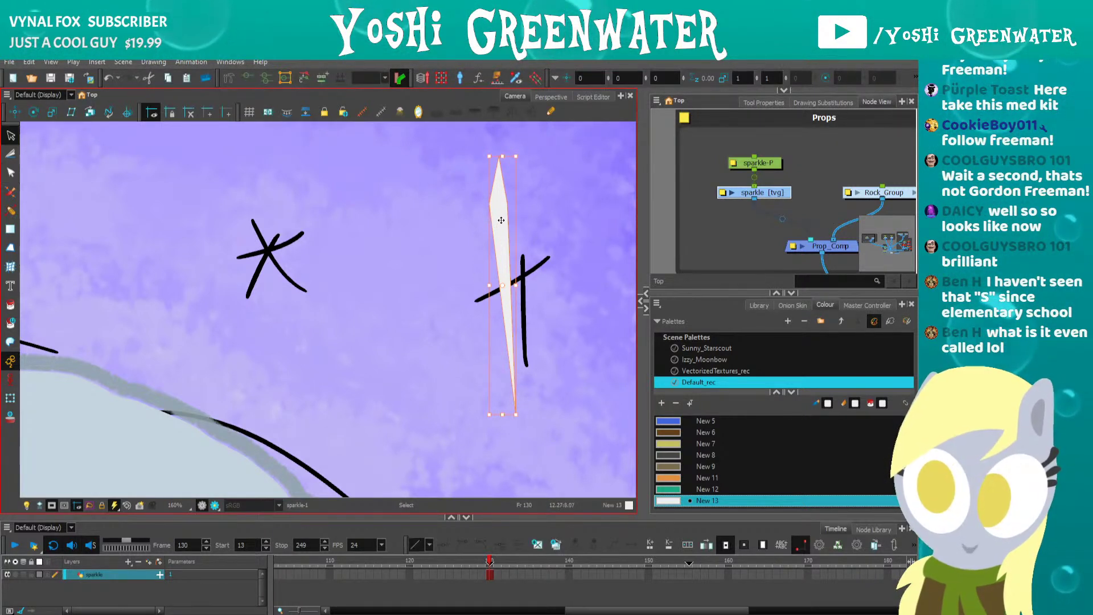
{"action": "key", "text": "ctrl+c"}
{"action": "key", "text": "ctrl+v"}
{"action": "left_click_drag", "start_coordinate": [500, 225], "coordinate": [461, 235]}
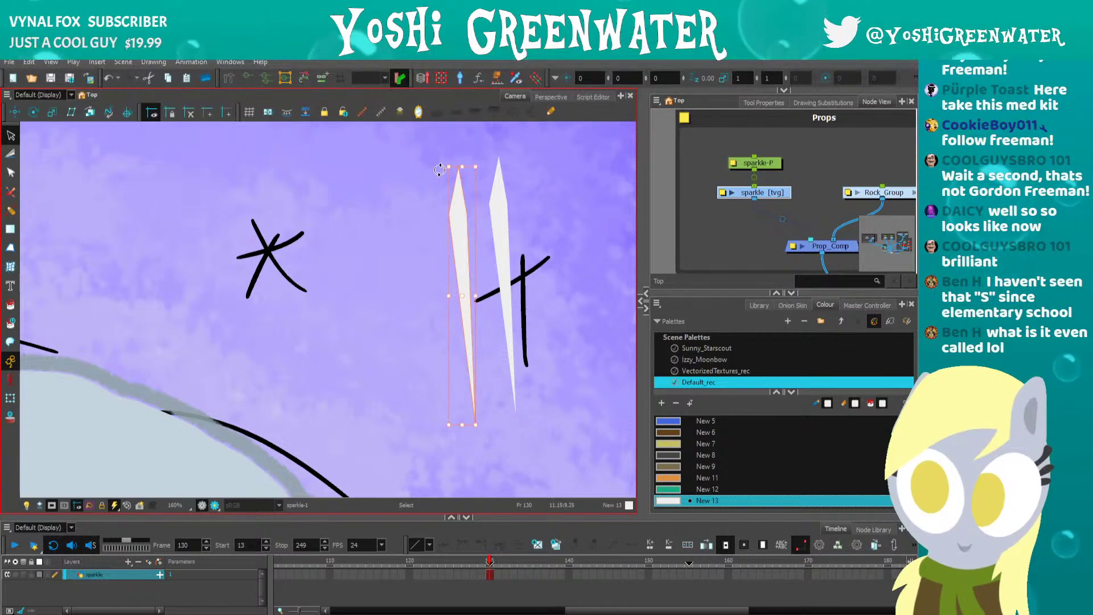
{"action": "left_click_drag", "start_coordinate": [443, 167], "coordinate": [455, 283]}
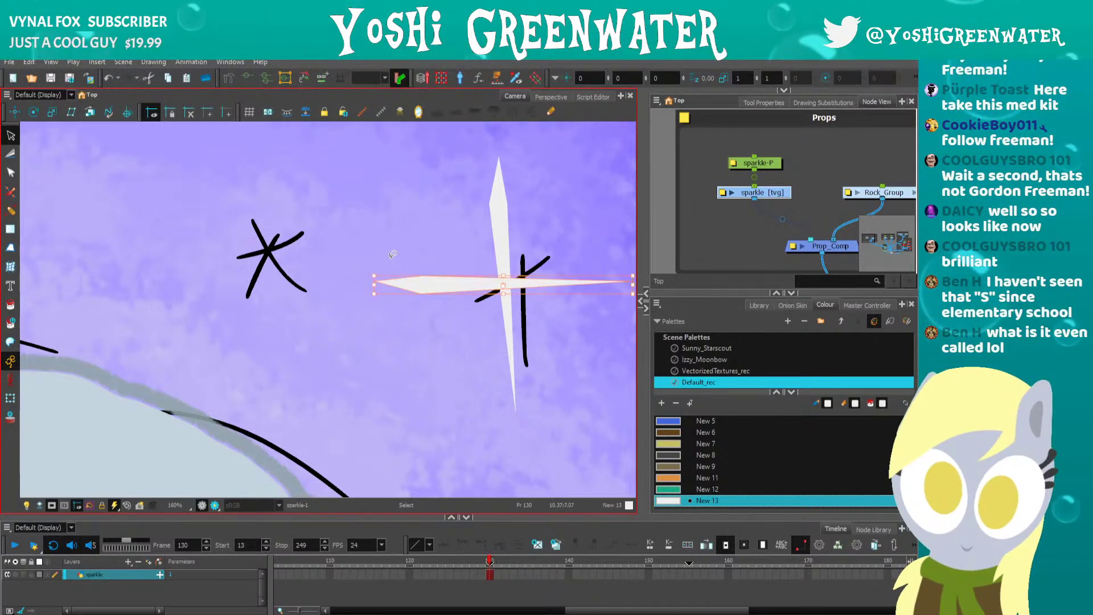
{"action": "left_click_drag", "start_coordinate": [374, 263], "coordinate": [375, 302]}
{"action": "scroll", "coordinate": [364, 296], "scroll_direction": "down", "scroll_amount": 3}
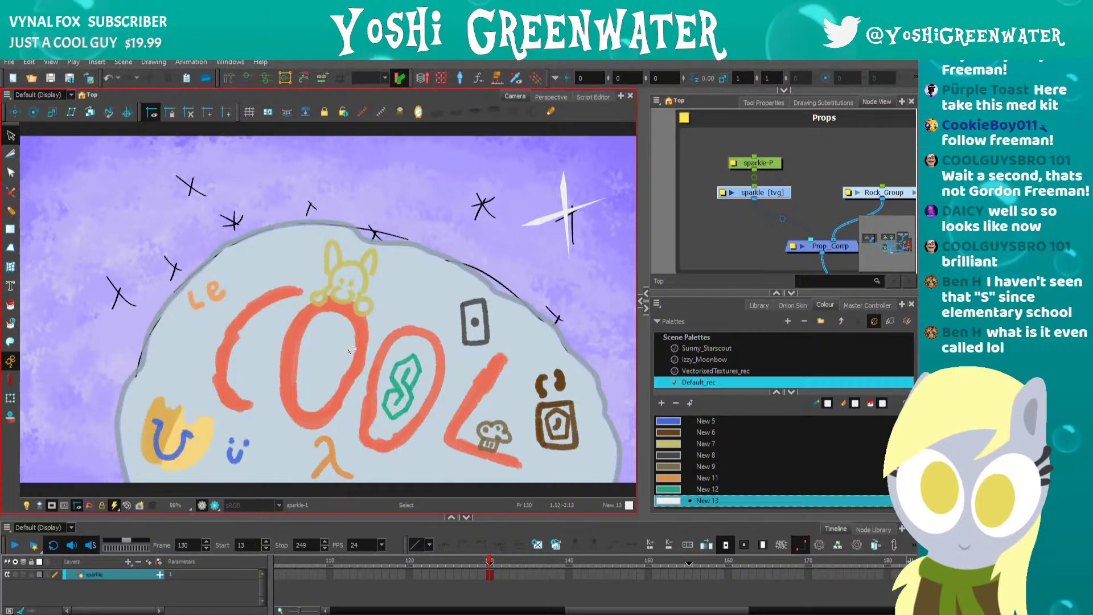
{"action": "scroll", "coordinate": [351, 351], "scroll_direction": "up", "scroll_amount": 3}
Slim the crossing blade by moving its side points closer together with the Contour Editor.
{"action": "key", "text": "alt+q"}
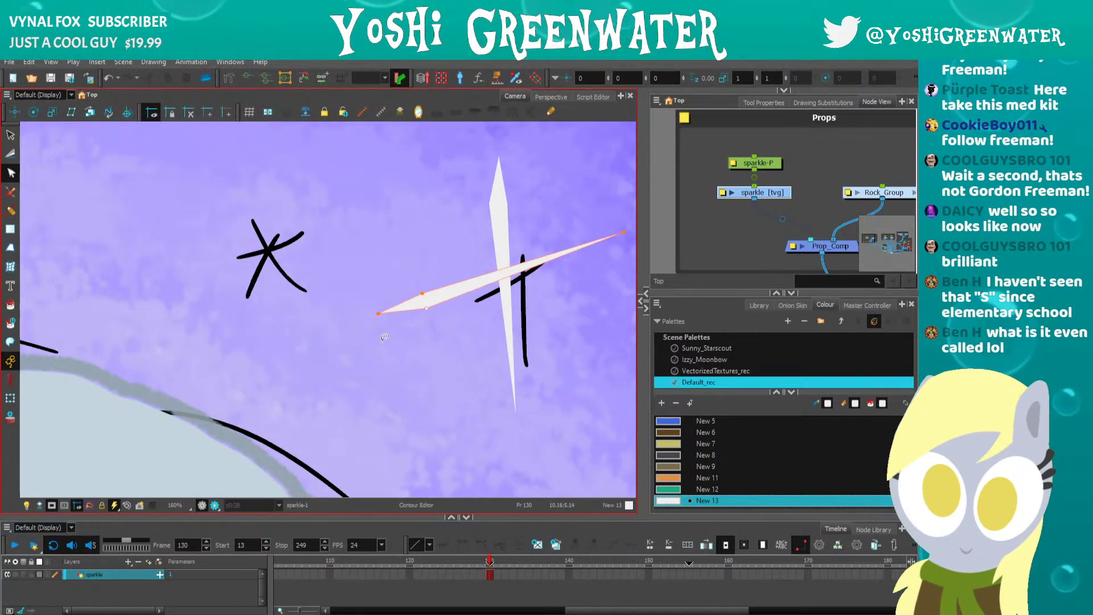
{"action": "key", "text": "Up"}
{"action": "key", "text": "Up"}
{"action": "key", "text": "Right"}
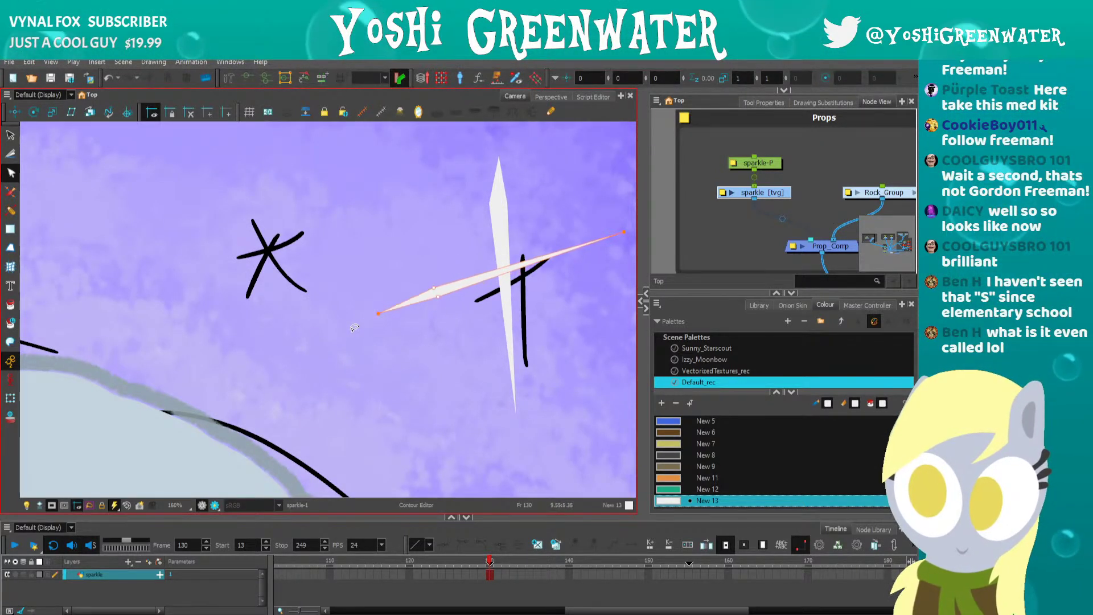
{"action": "mouse_move", "coordinate": [428, 301]}
{"action": "left_mouse_down"}
{"action": "mouse_move", "coordinate": [391, 310]}
{"action": "mouse_move", "coordinate": [427, 297]}
{"action": "left_mouse_up"}
Shorten the crossing blade, tilt it slightly more, and centre it on the upright blade.
{"action": "key", "text": "alt+s"}
{"action": "key", "text": "ctrl+a"}
{"action": "left_click", "coordinate": [427, 297]}
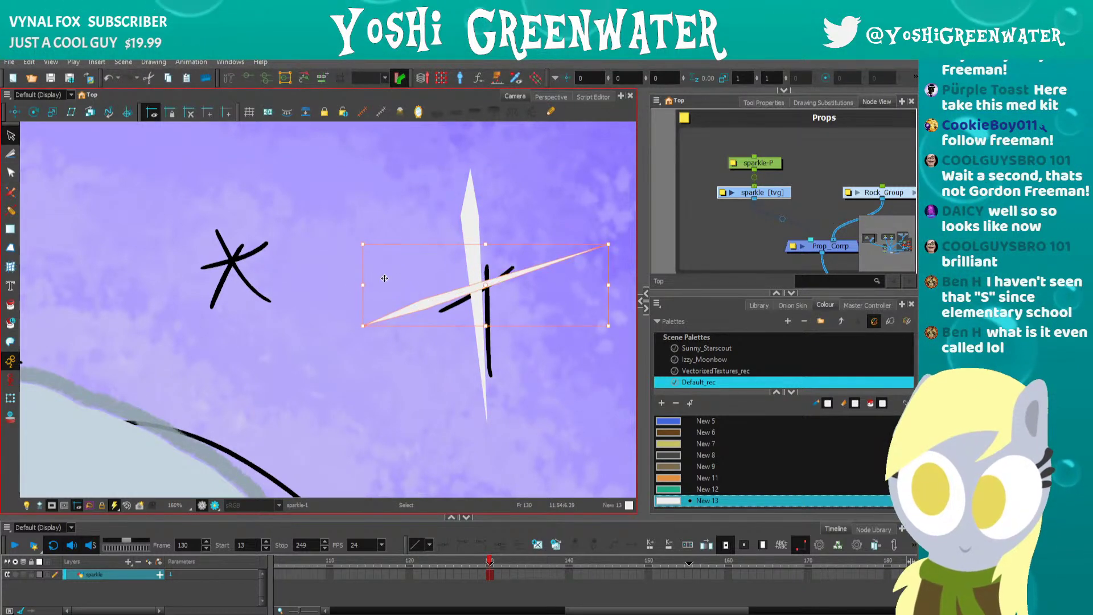
{"action": "mouse_move", "coordinate": [363, 286]}
{"action": "left_mouse_down"}
{"action": "mouse_move", "coordinate": [380, 286]}
{"action": "mouse_move", "coordinate": [403, 316]}
{"action": "left_mouse_up"}
{"action": "left_click_drag", "start_coordinate": [399, 337], "coordinate": [402, 361]}
{"action": "left_click_drag", "start_coordinate": [416, 313], "coordinate": [418, 313]}
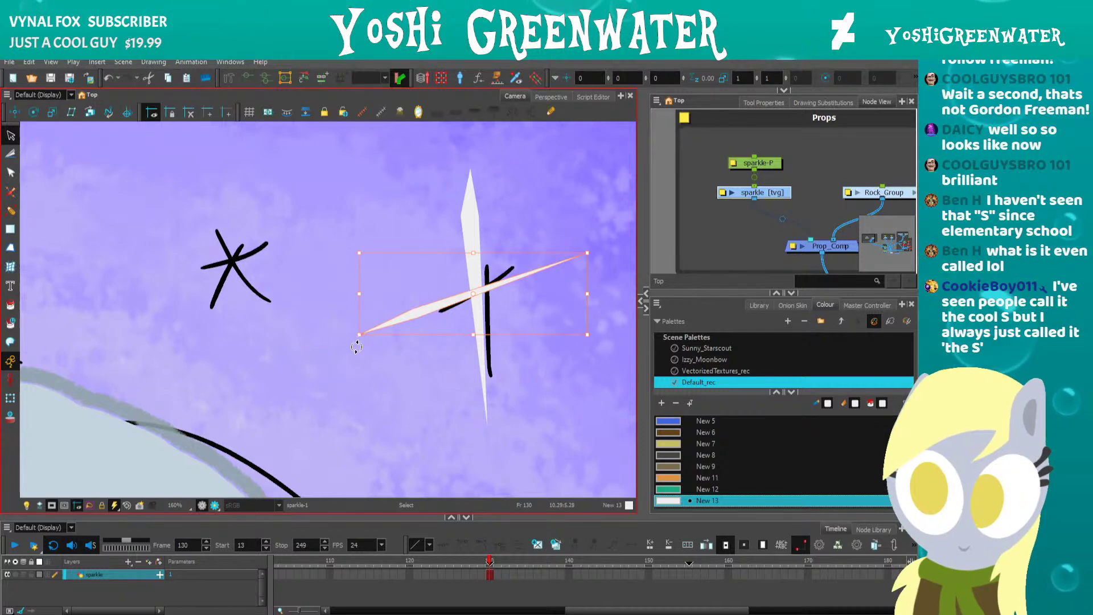
{"action": "left_click_drag", "start_coordinate": [356, 347], "coordinate": [357, 354]}
{"action": "left_click", "coordinate": [357, 361]}
Slim the upright blade's upper half with the Contour Editor to match the crossing blade.
{"action": "key", "text": "shift+m"}
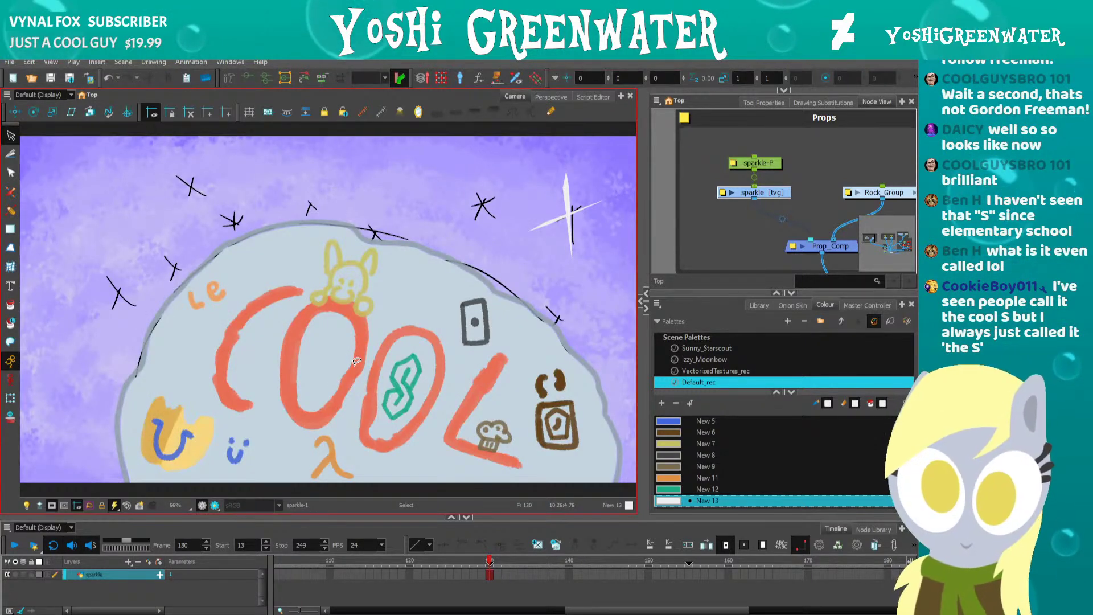
{"action": "scroll", "coordinate": [535, 191], "scroll_direction": "up", "scroll_amount": 3}
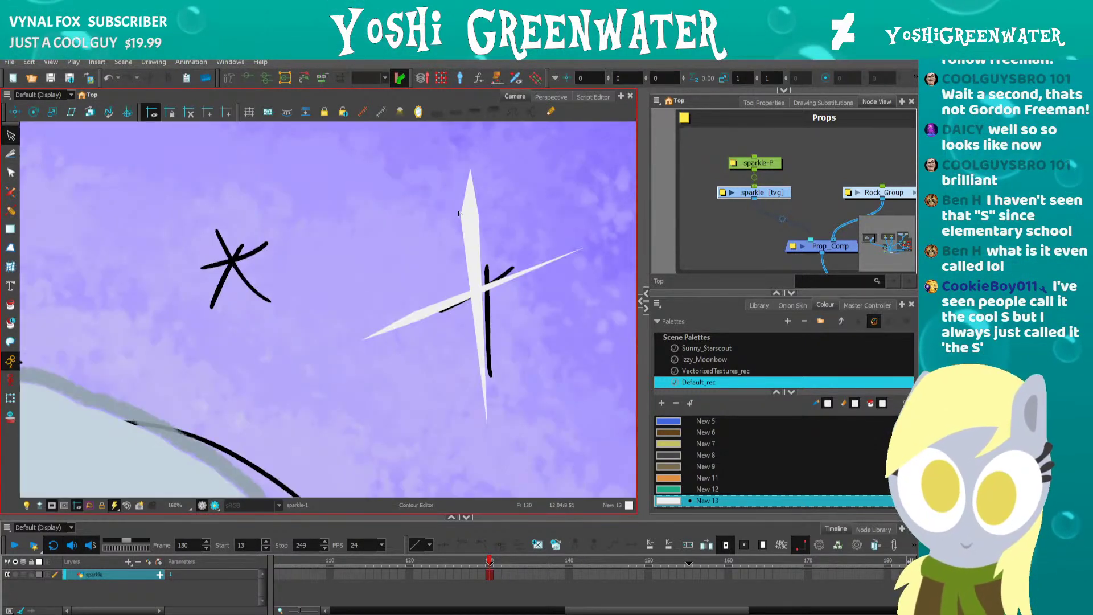
{"action": "left_click", "coordinate": [461, 212]}
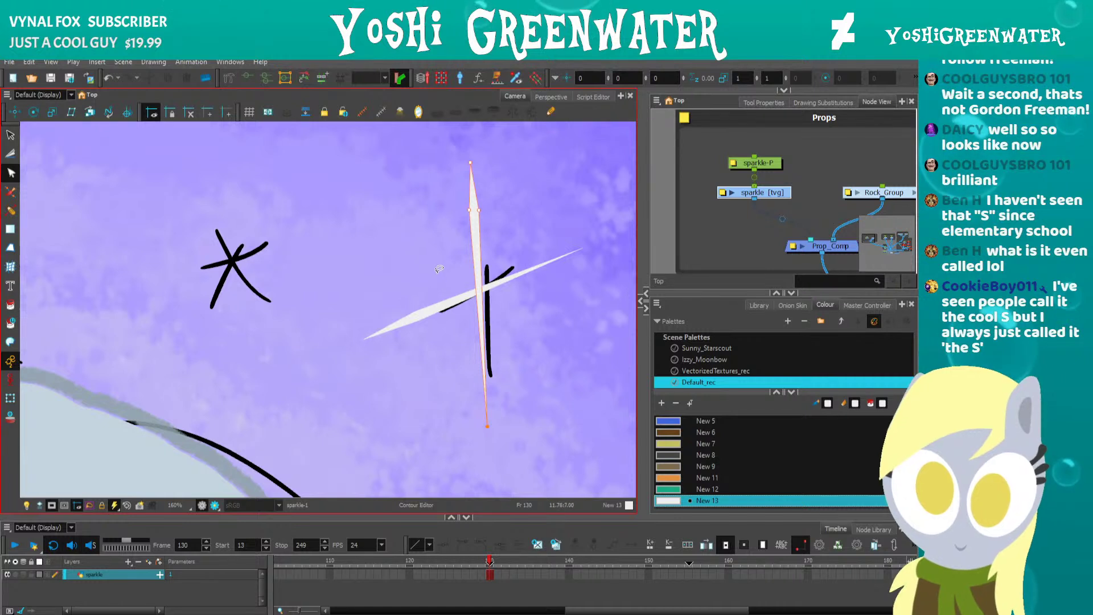
{"action": "left_click", "coordinate": [446, 393]}
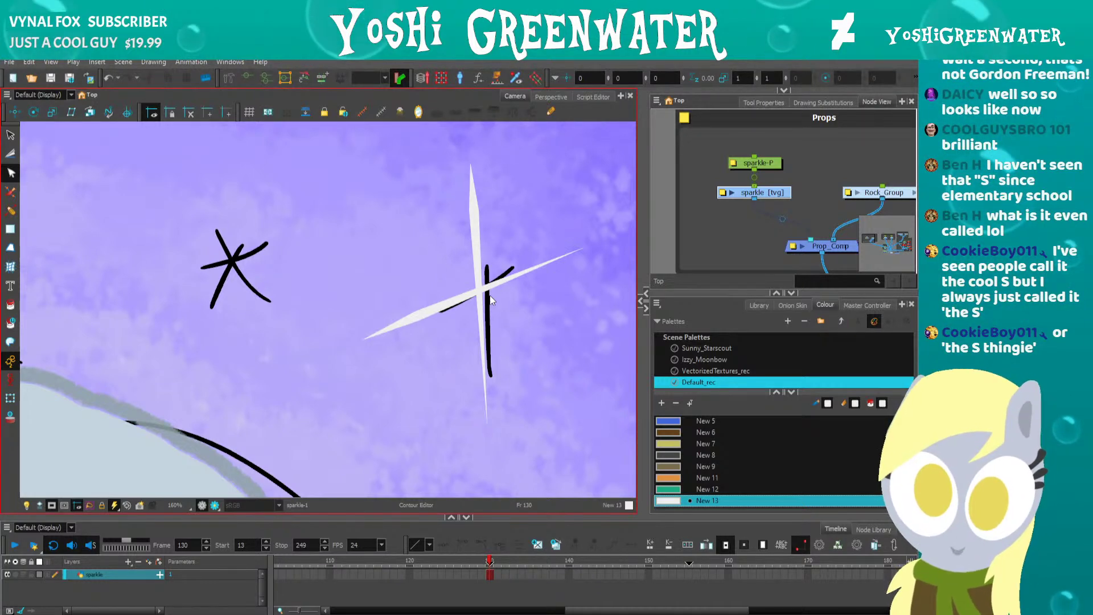
{"action": "key", "text": "alt+s"}
{"action": "left_click", "coordinate": [477, 268]}
{"action": "key", "text": "shift+m"}
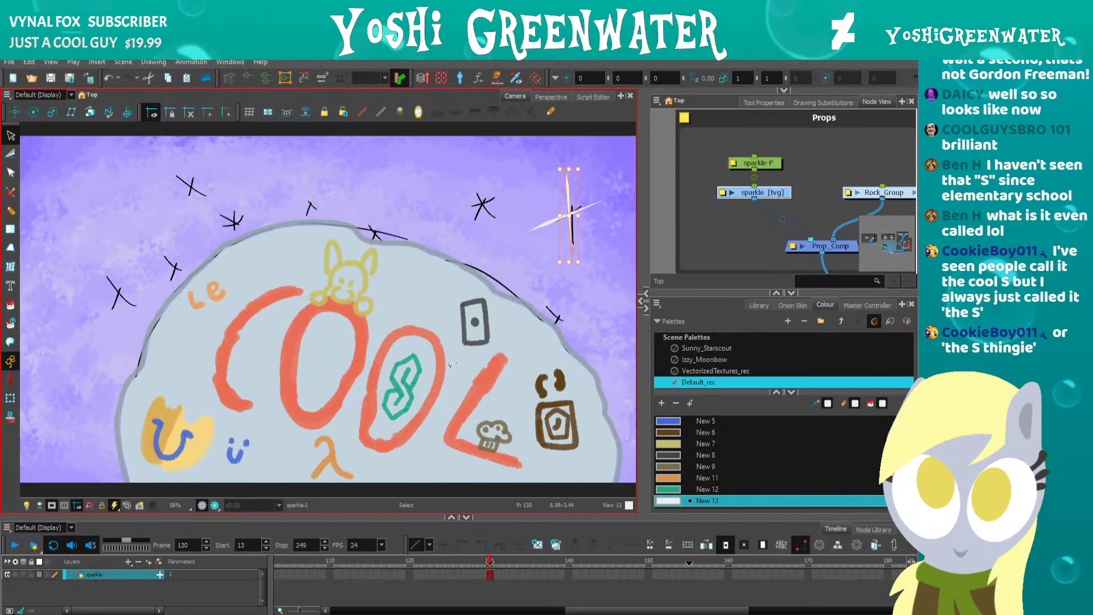
Show the drawing substitutions, extend the sparkle's exposure to frame 131, and duplicate the drawing on that frame.
{"action": "left_click", "coordinate": [822, 103]}
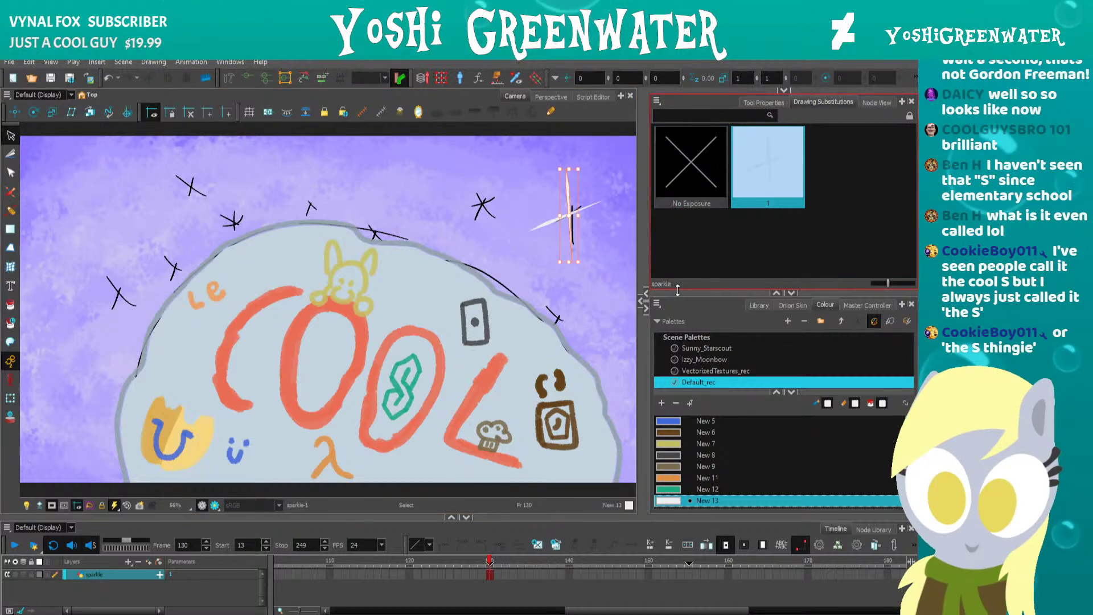
{"action": "left_click_drag", "start_coordinate": [678, 291], "coordinate": [678, 303]}
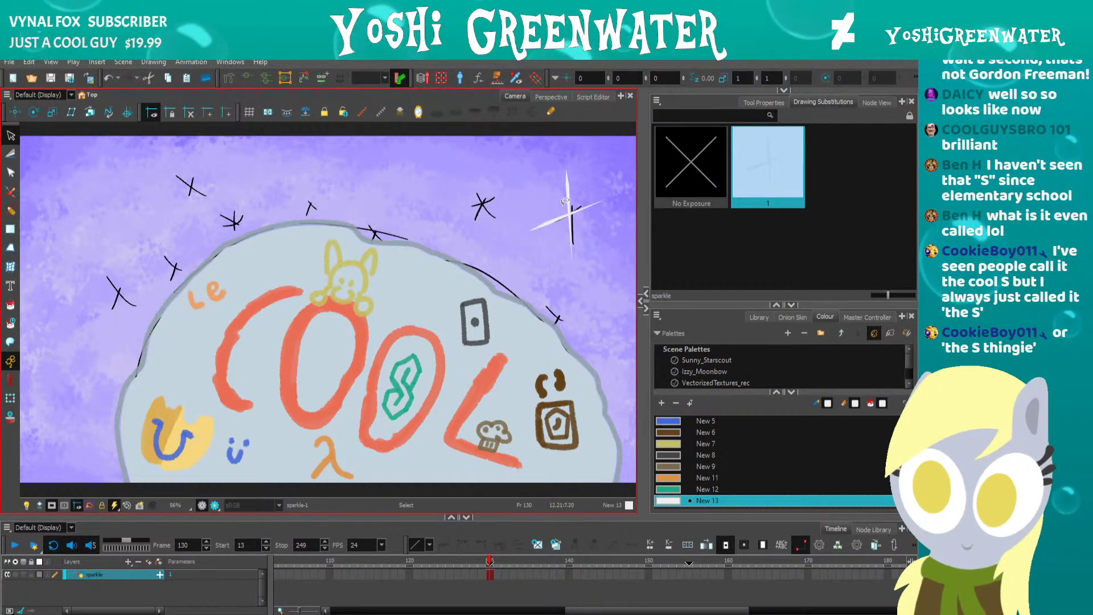
{"action": "scroll", "coordinate": [565, 201], "scroll_direction": "up", "scroll_amount": 4}
{"action": "left_click_drag", "start_coordinate": [484, 242], "coordinate": [396, 245]}
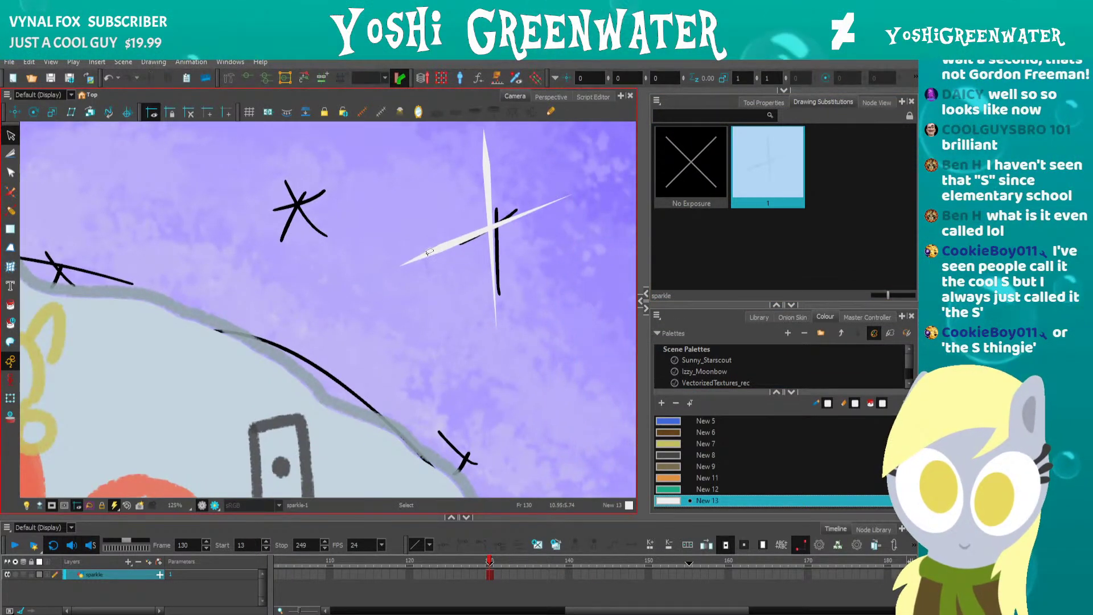
{"action": "left_click", "coordinate": [497, 562]}
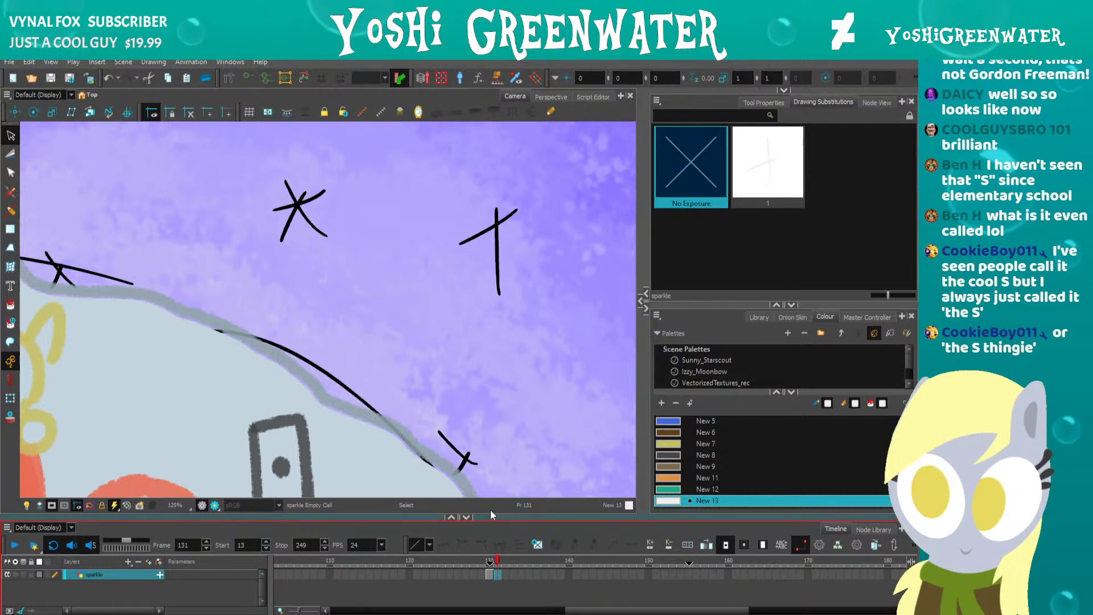
{"action": "key", "text": "F5"}
{"action": "left_click_drag", "start_coordinate": [478, 334], "coordinate": [451, 349]}
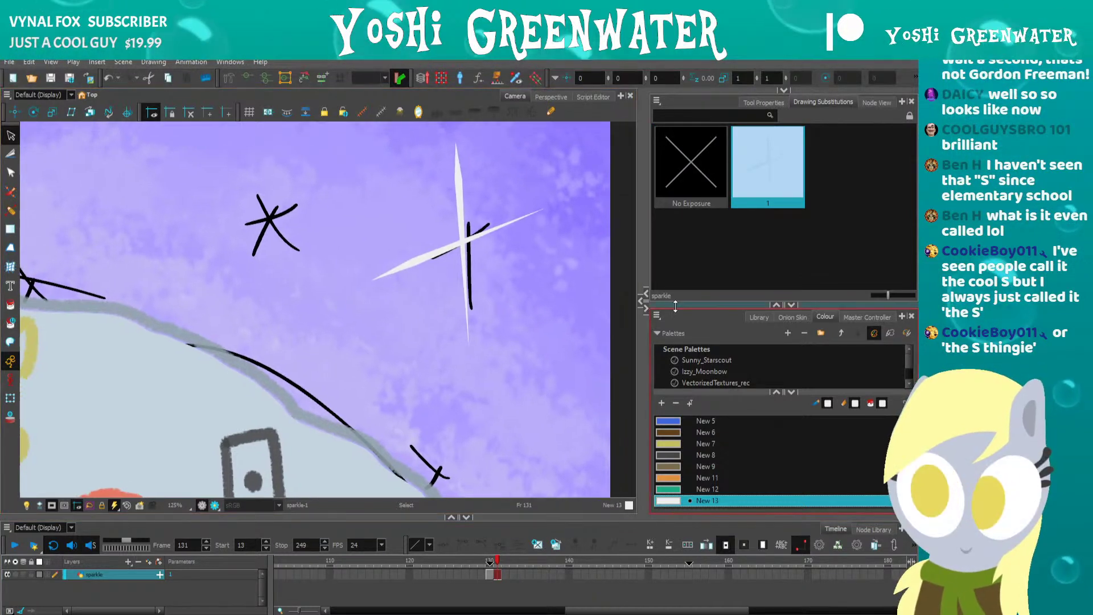
{"action": "left_click_drag", "start_coordinate": [675, 305], "coordinate": [674, 285]}
{"action": "left_click", "coordinate": [555, 544]}
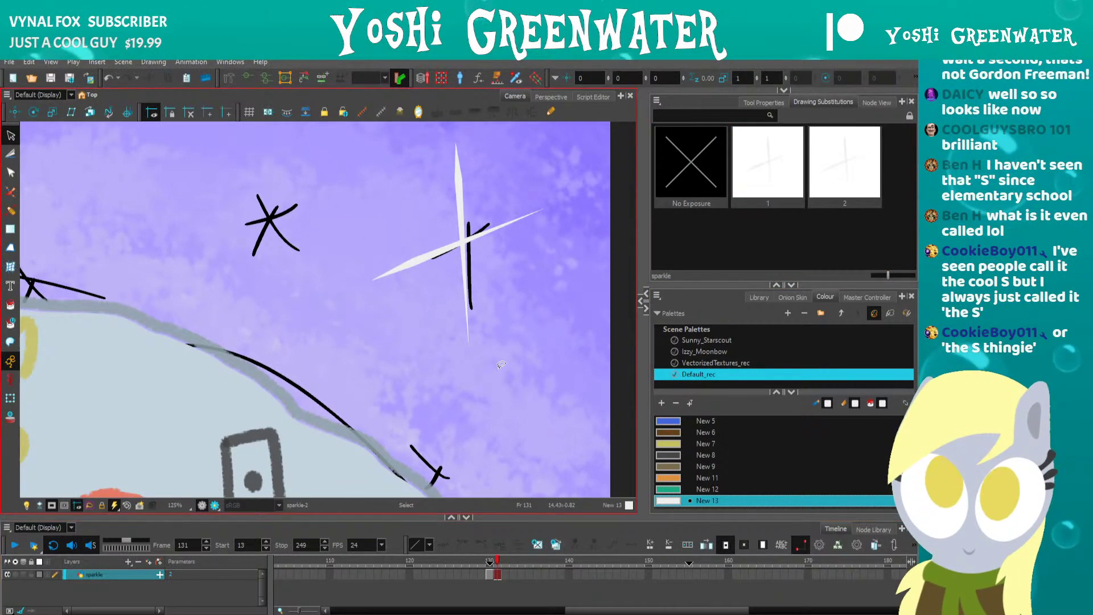
Scale both sparkle blades down on frame 131, rotate them into an X, and compare with frame 130.
{"action": "left_click", "coordinate": [425, 258]}
{"action": "left_click", "coordinate": [459, 205], "text": "shift"}
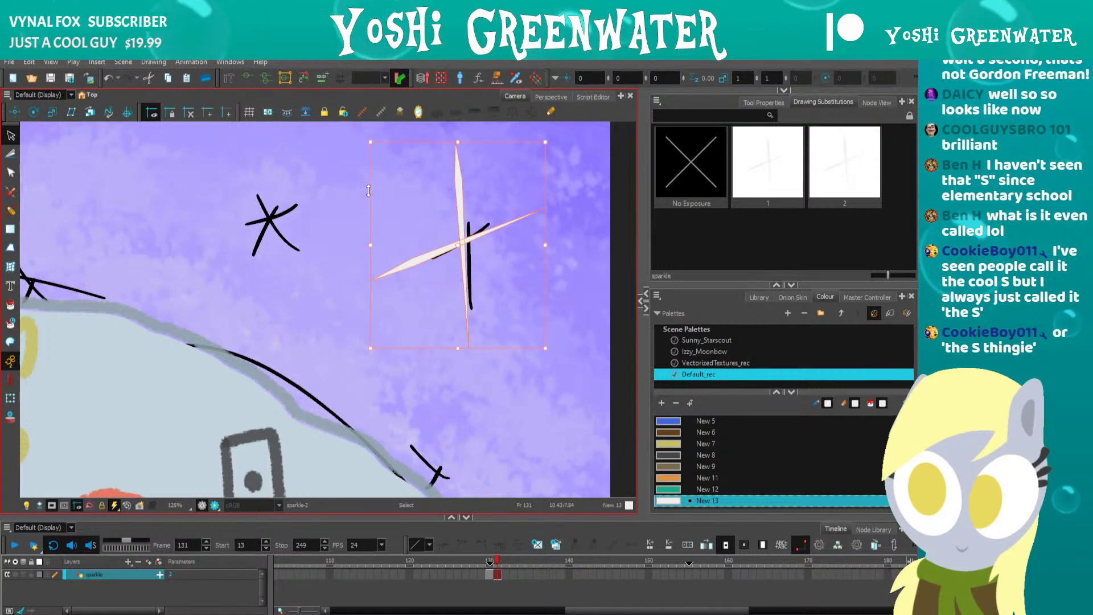
{"action": "left_click_drag", "start_coordinate": [369, 142], "coordinate": [398, 174]}
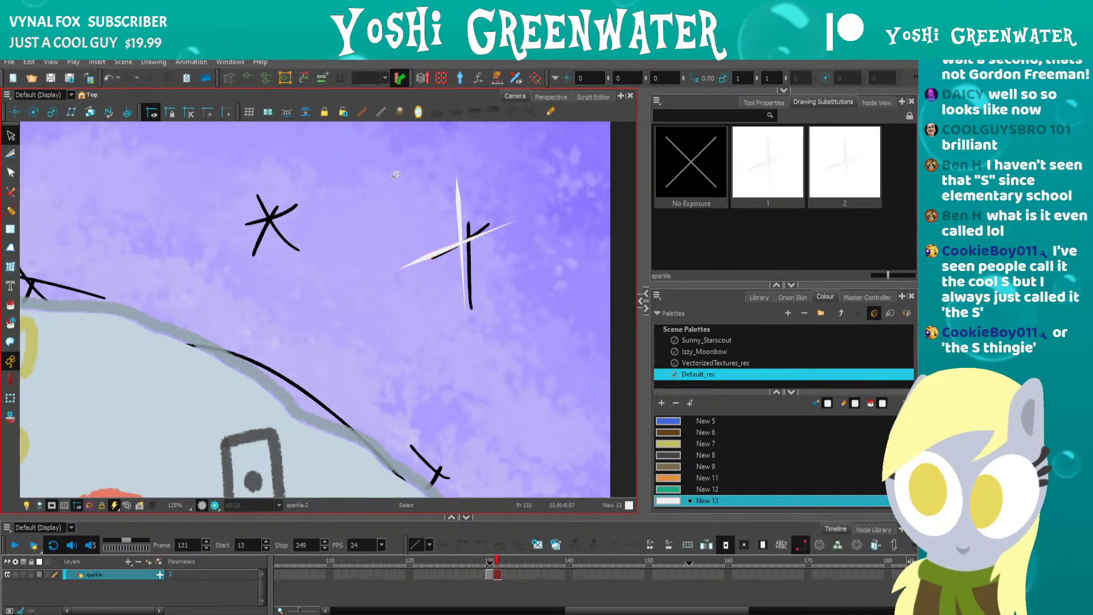
{"action": "mouse_move", "coordinate": [431, 232]}
{"action": "left_mouse_down"}
{"action": "mouse_move", "coordinate": [387, 209]}
{"action": "mouse_move", "coordinate": [429, 256]}
{"action": "left_mouse_up"}
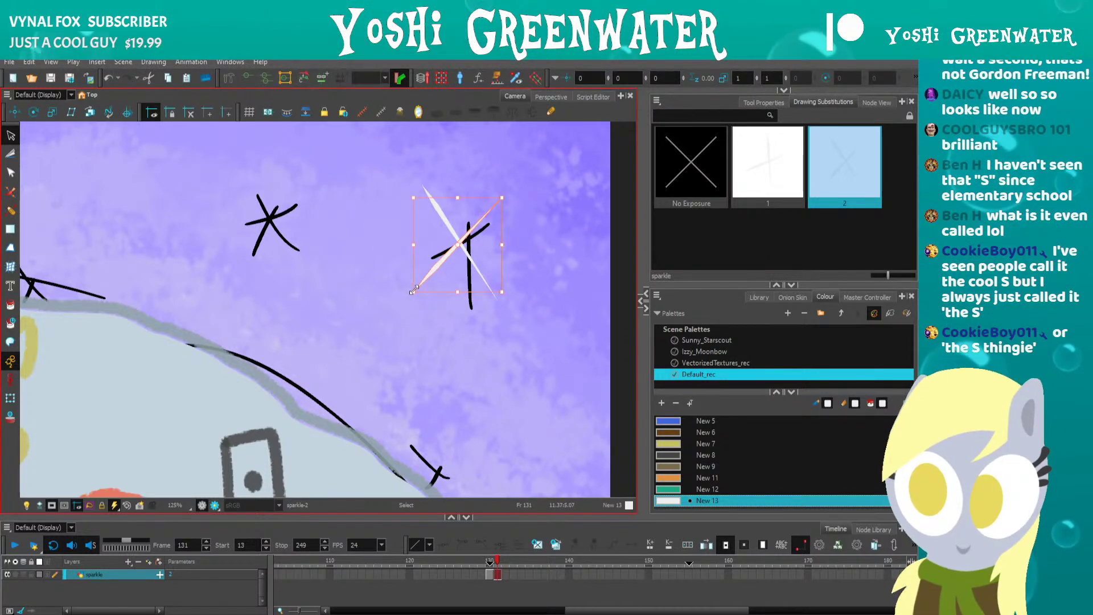
{"action": "key", "text": "comma"}
{"action": "key", "text": "period"}
{"action": "key", "text": "comma"}
{"action": "key", "text": "period"}
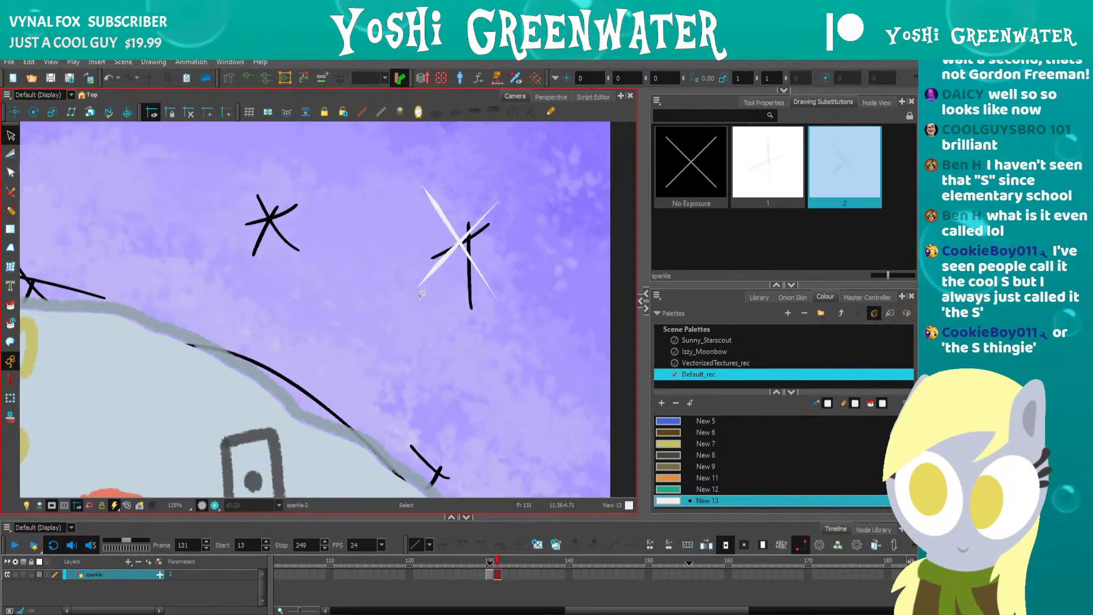
Duplicate the rising diagonal blade and rotate the copy into a shallow descending blade through the sparkle's centre.
{"action": "left_click", "coordinate": [444, 254]}
{"action": "scroll", "coordinate": [438, 247], "scroll_direction": "up", "scroll_amount": 3}
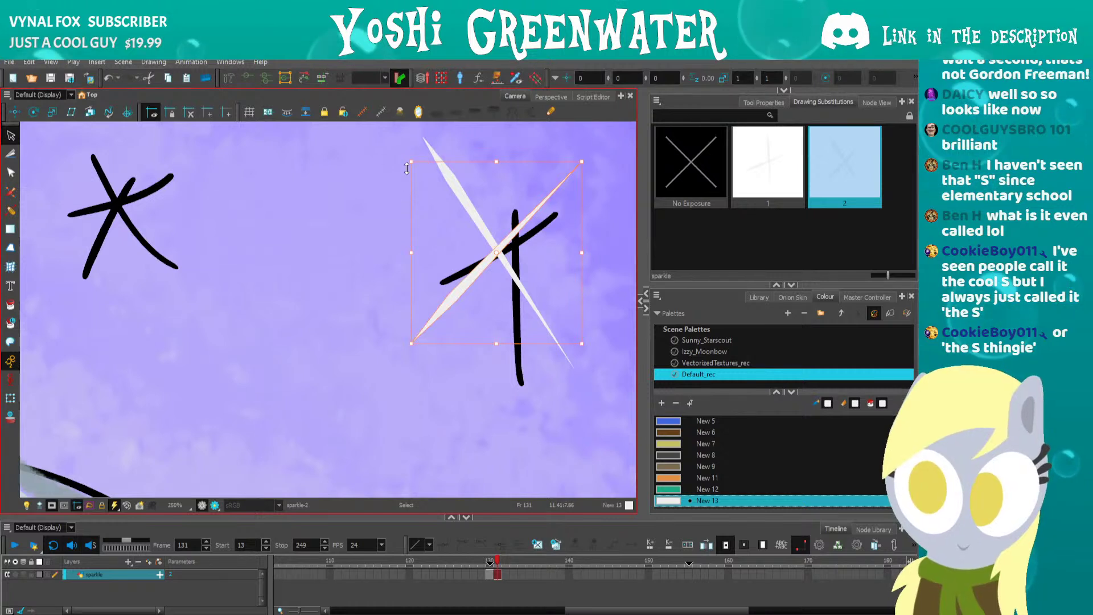
{"action": "left_click_drag", "start_coordinate": [435, 138], "coordinate": [464, 128]}
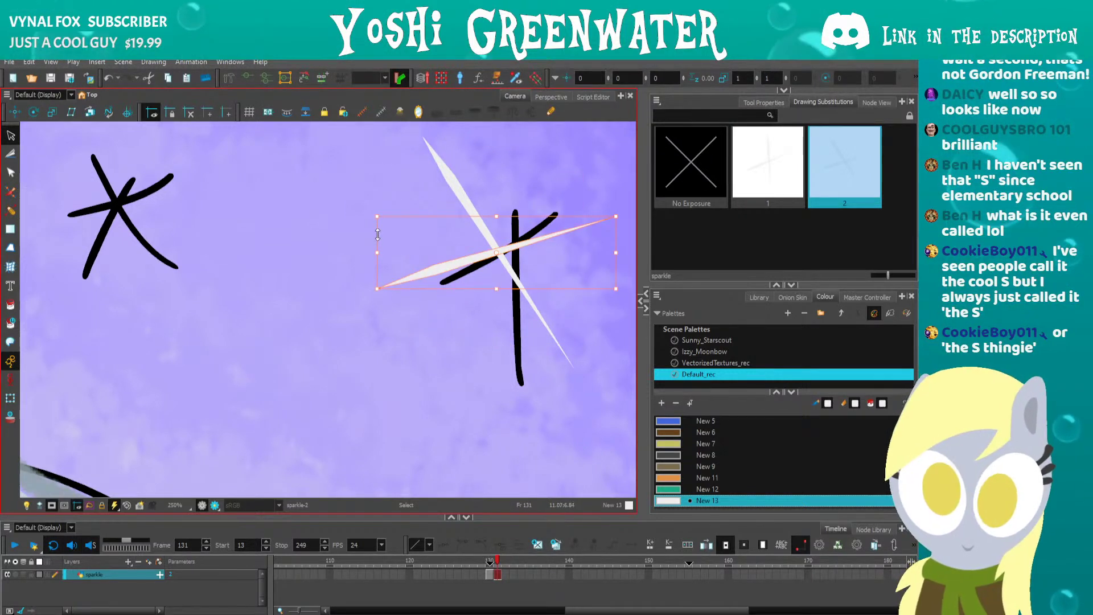
{"action": "mouse_move", "coordinate": [378, 235]}
{"action": "left_mouse_down"}
{"action": "mouse_move", "coordinate": [424, 301]}
{"action": "mouse_move", "coordinate": [407, 314]}
{"action": "left_mouse_up"}
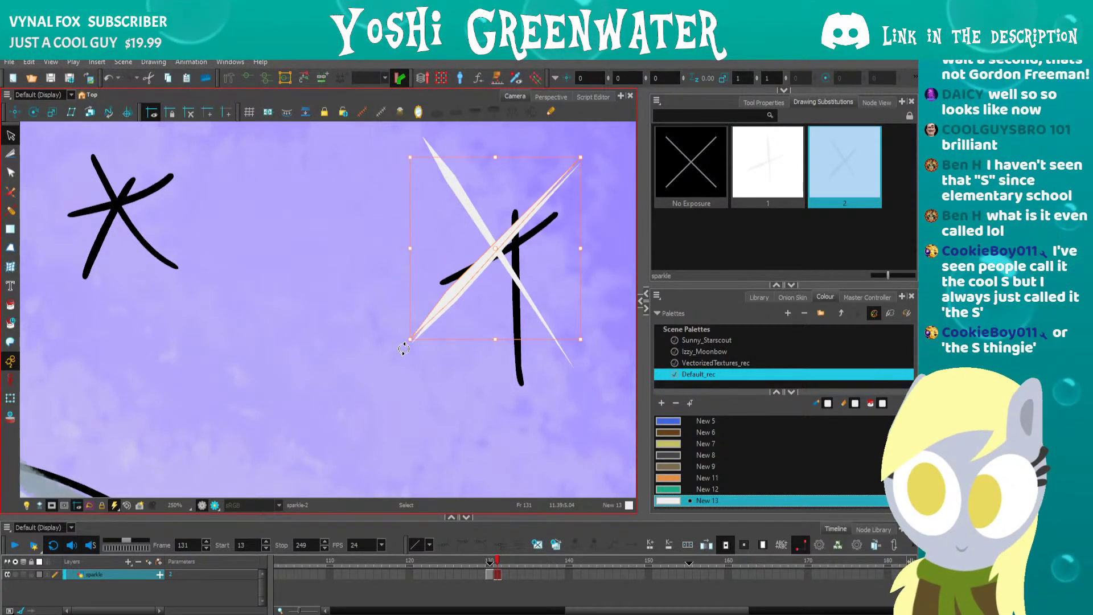
{"action": "left_click_drag", "start_coordinate": [402, 211], "coordinate": [401, 212]}
{"action": "left_click_drag", "start_coordinate": [462, 235], "coordinate": [454, 234]}
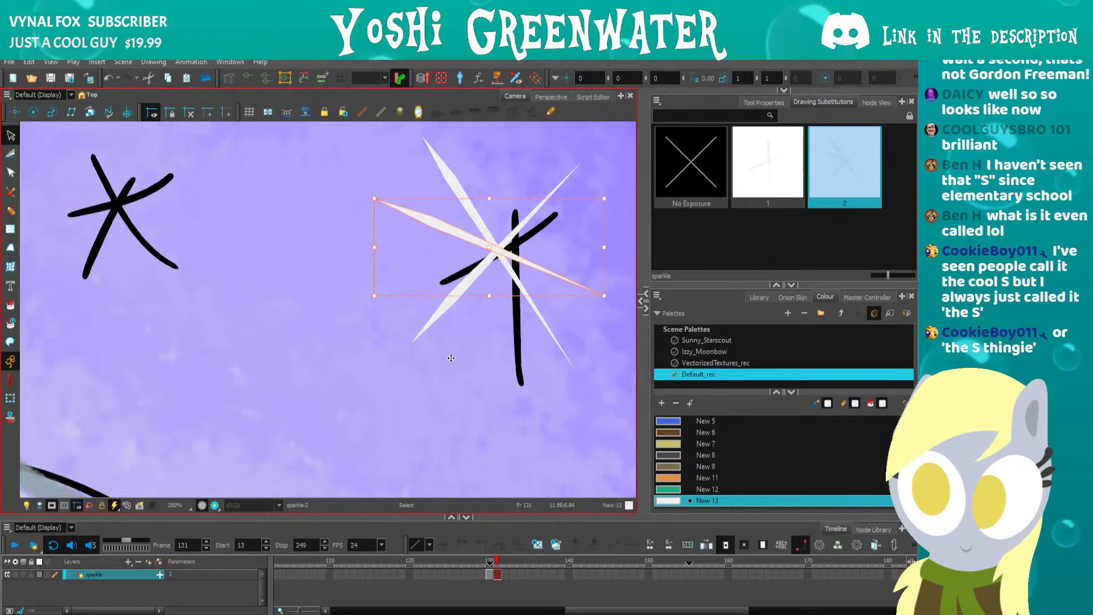
{"action": "key", "text": "Escape"}
{"action": "left_click", "coordinate": [437, 225]}
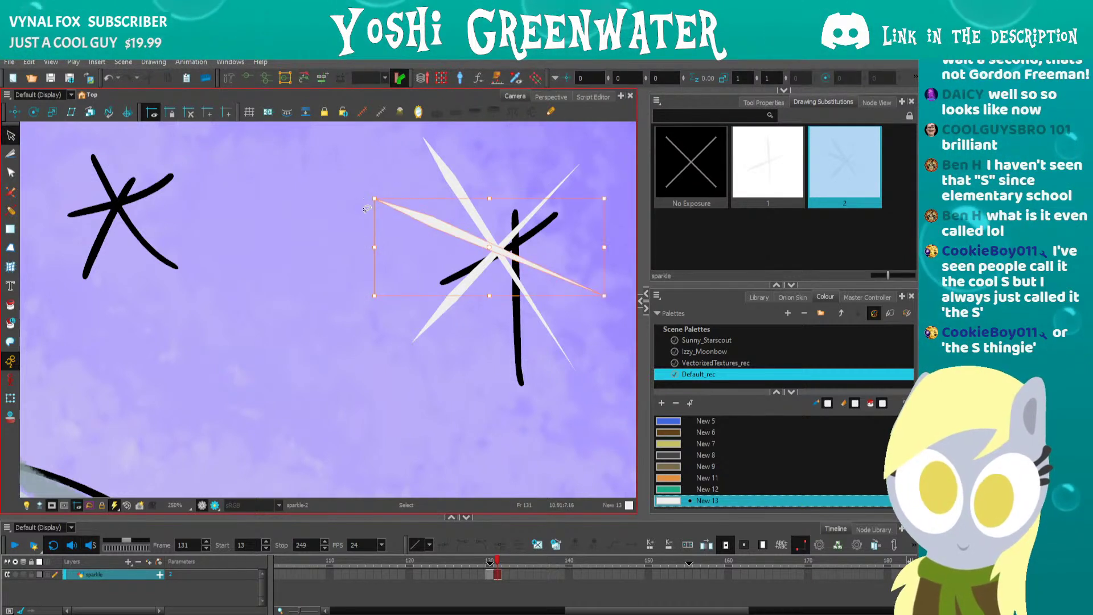
Shrink the third blade around the sparkle's centre and flip through the frames to check the animation.
{"action": "left_click_drag", "start_coordinate": [398, 210], "coordinate": [468, 239]}
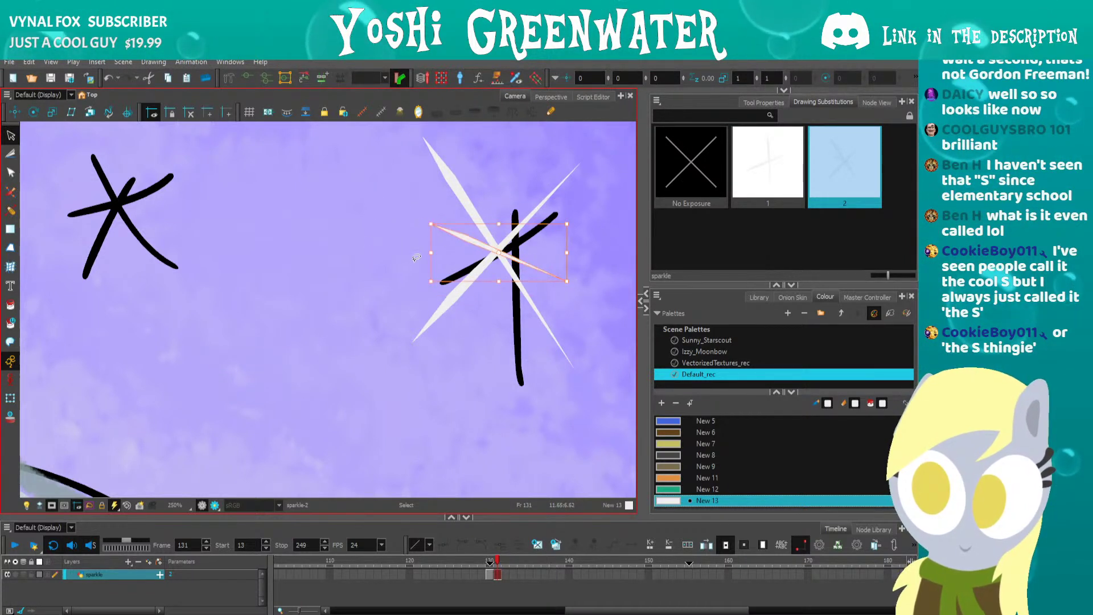
{"action": "left_click", "coordinate": [399, 292]}
{"action": "key", "text": "."}
{"action": "key", "text": "shift+m"}
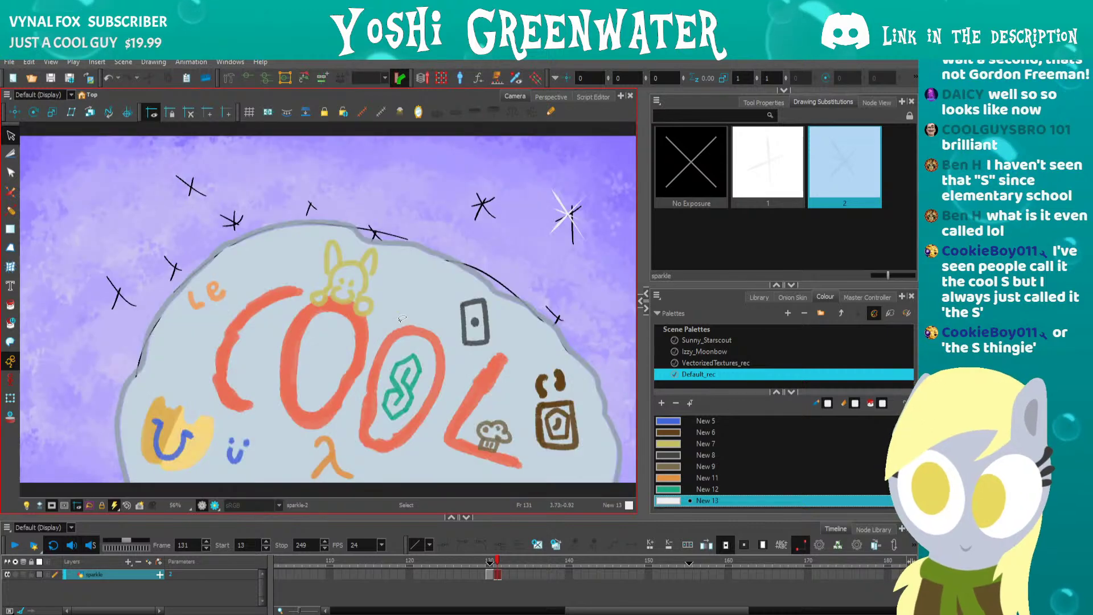
{"action": "key", "text": "period"}
{"action": "key", "text": "comma"}
{"action": "key", "text": "period"}
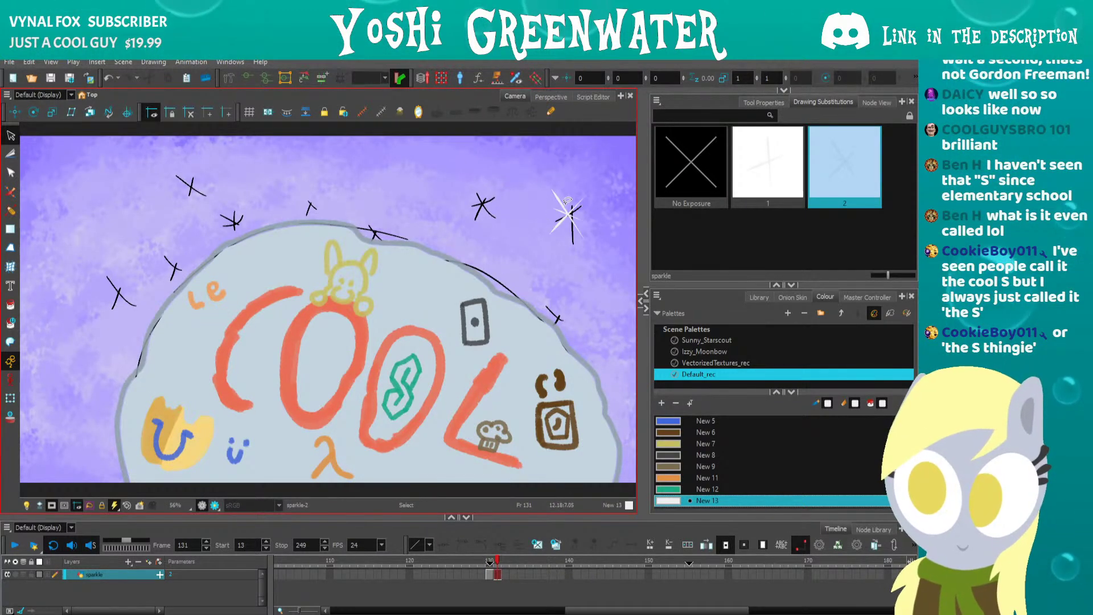
Extend the sparkle's three-blade drawing to frame 132 and duplicate it as a separate drawing there.
{"action": "key", "text": "2"}
{"action": "key", "text": "2"}
{"action": "left_click_drag", "start_coordinate": [568, 201], "coordinate": [492, 210]}
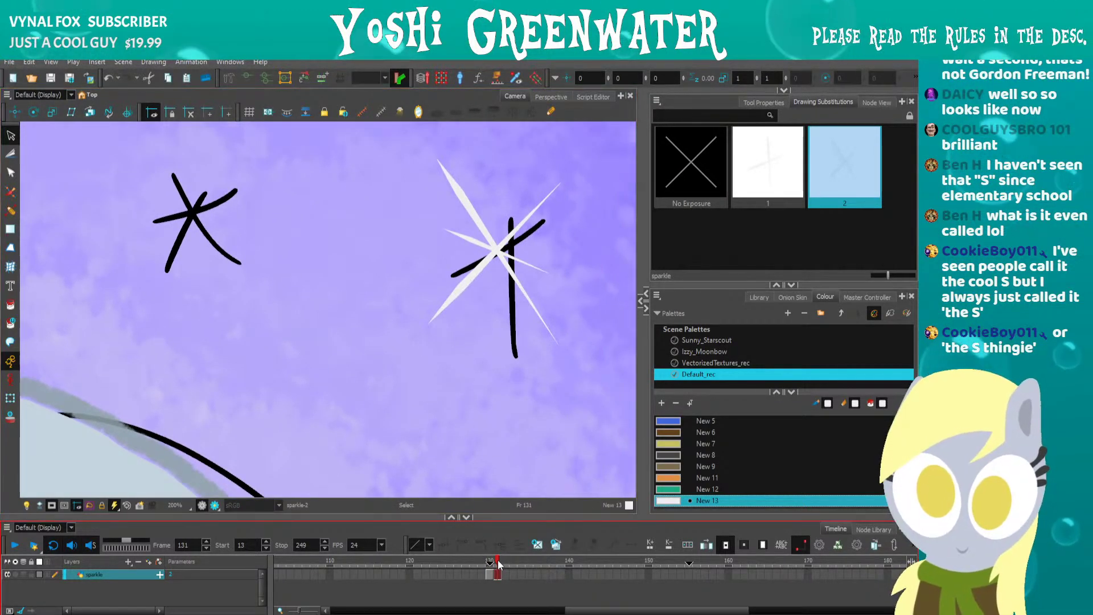
{"action": "key", "text": "period"}
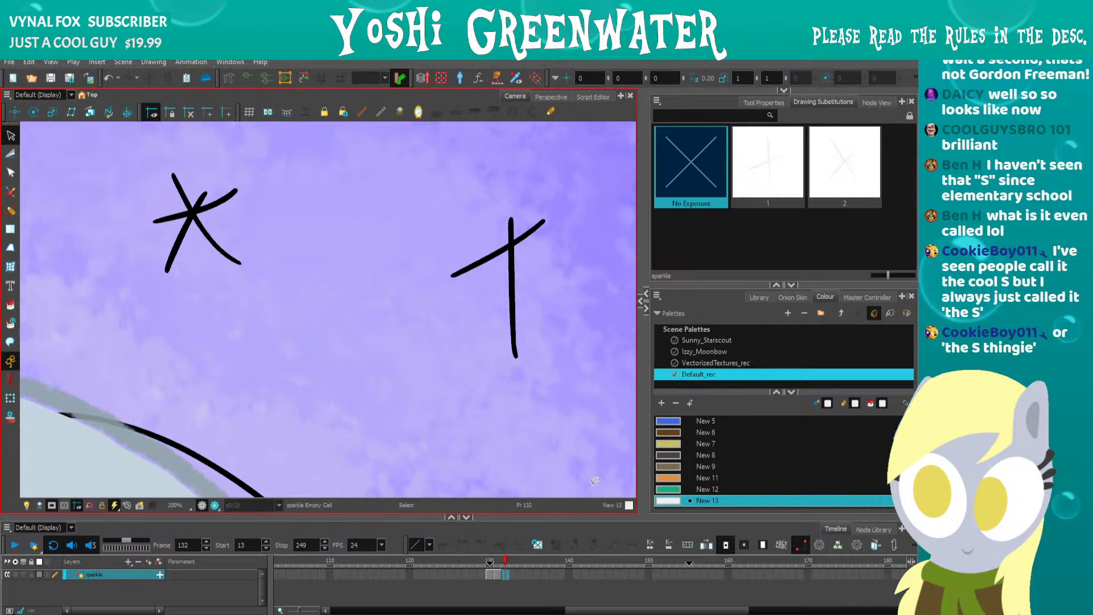
{"action": "key", "text": "F5"}
{"action": "left_click", "coordinate": [535, 545]}
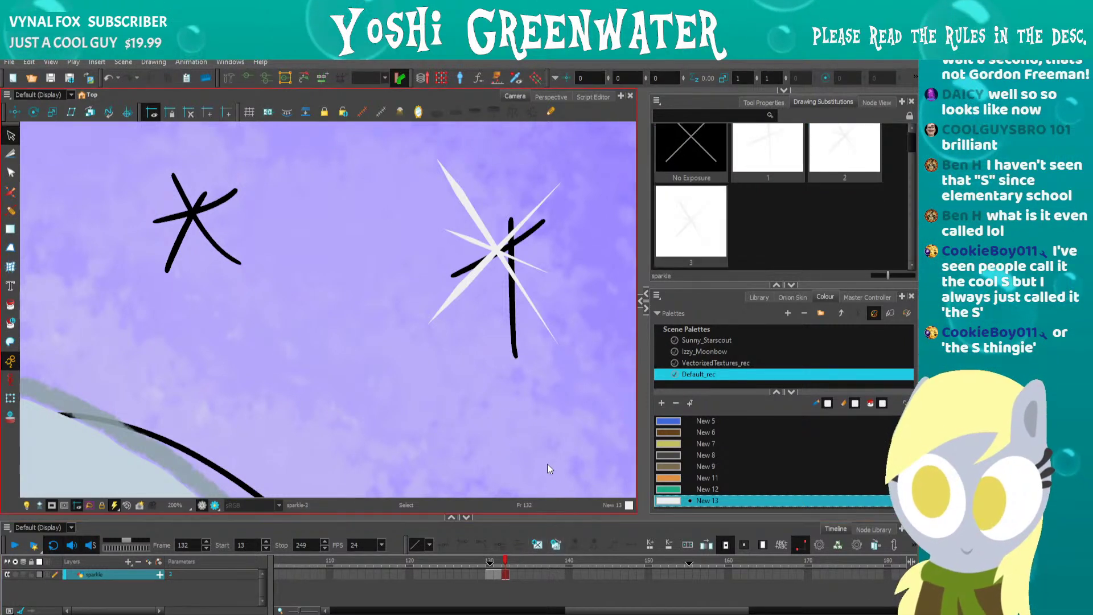
On frame 132, reduce the sparkle to two blades, turning the long one upright and slightly lengthening the short descending one.
{"action": "left_click_drag", "start_coordinate": [455, 279], "coordinate": [439, 313]}
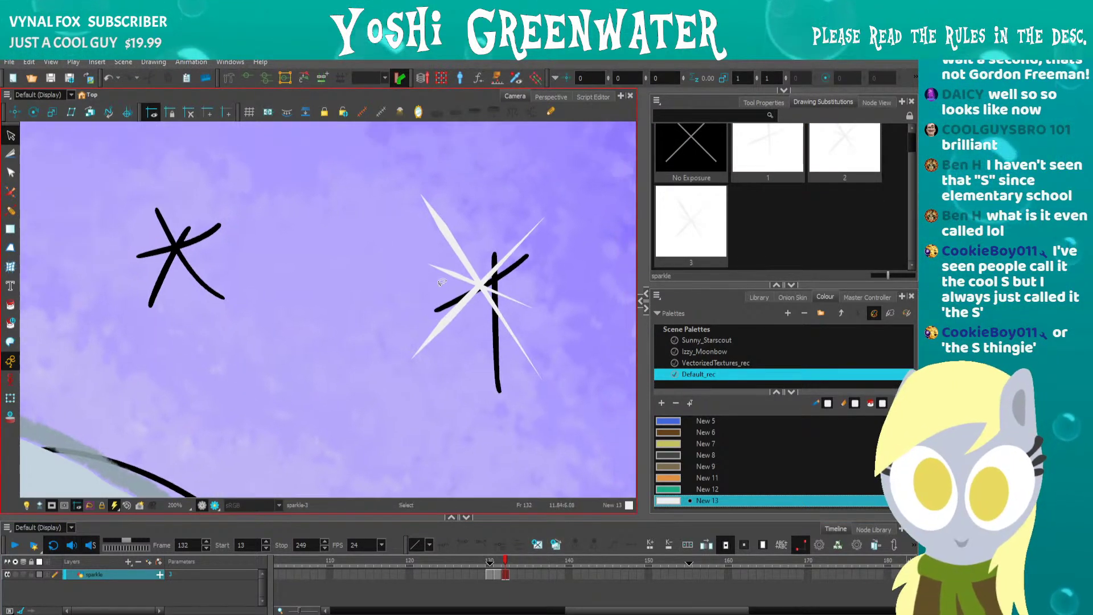
{"action": "mouse_move", "coordinate": [418, 183]}
{"action": "left_mouse_down"}
{"action": "mouse_move", "coordinate": [441, 252]}
{"action": "mouse_move", "coordinate": [414, 295]}
{"action": "mouse_move", "coordinate": [421, 332]}
{"action": "left_mouse_up"}
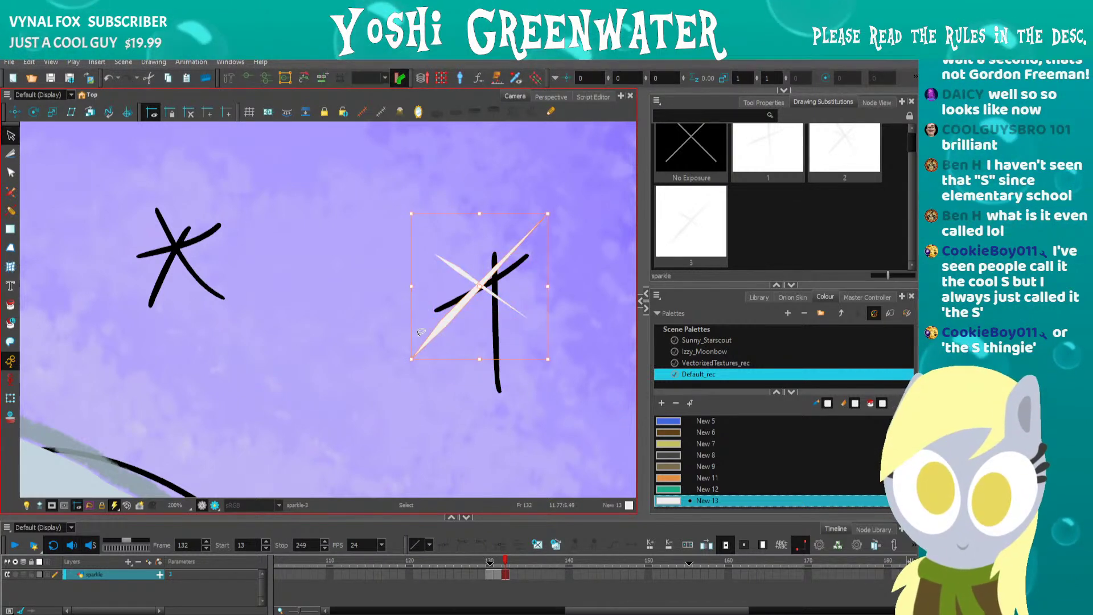
{"action": "left_click_drag", "start_coordinate": [443, 380], "coordinate": [432, 358]}
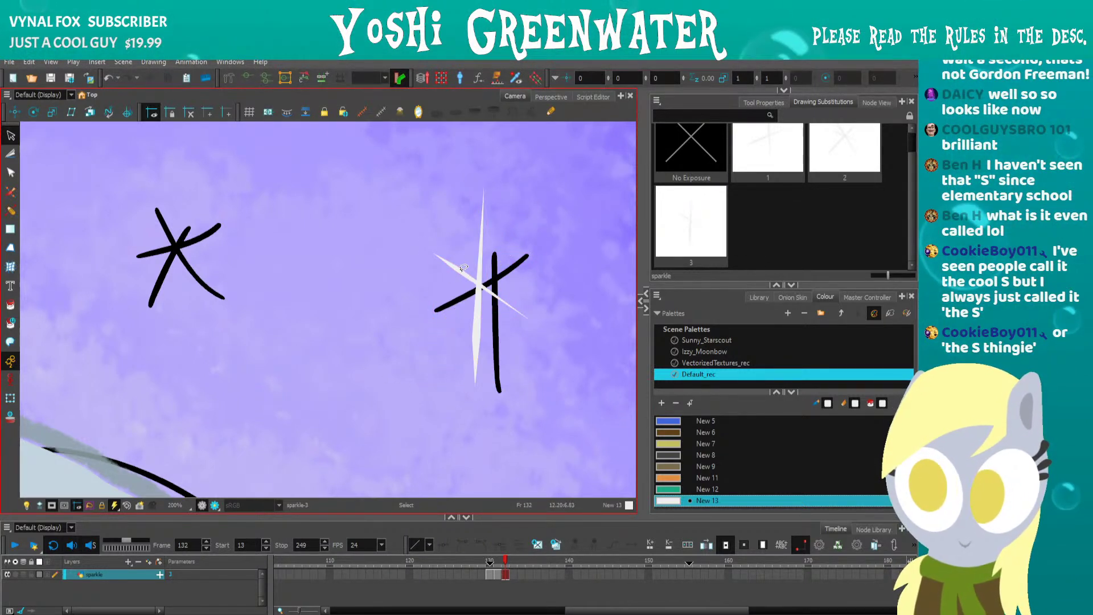
{"action": "left_click_drag", "start_coordinate": [423, 247], "coordinate": [428, 251]}
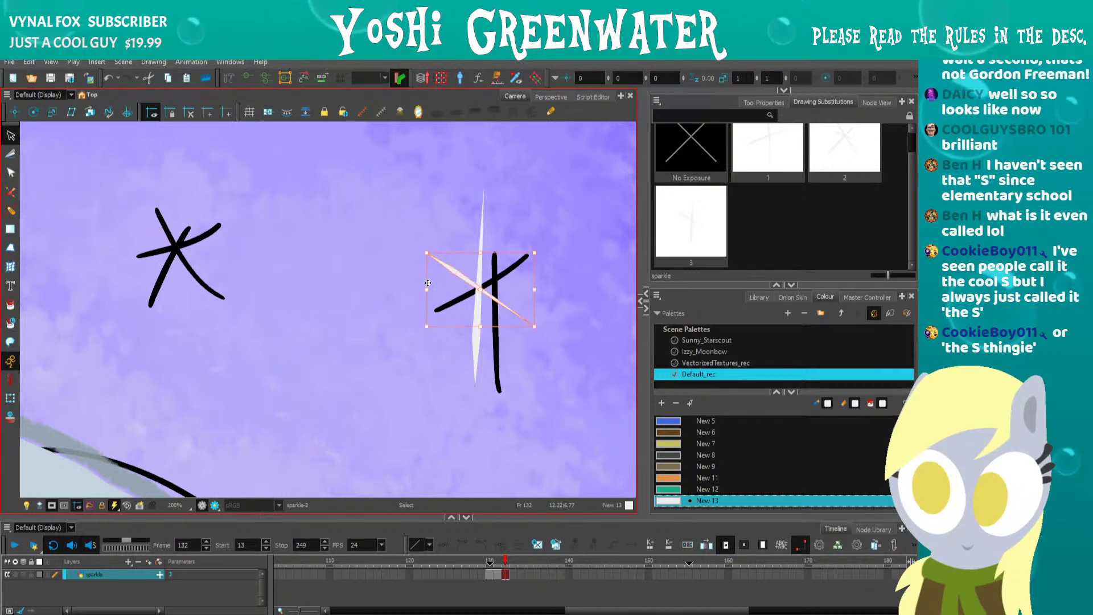
{"action": "left_click", "coordinate": [430, 305]}
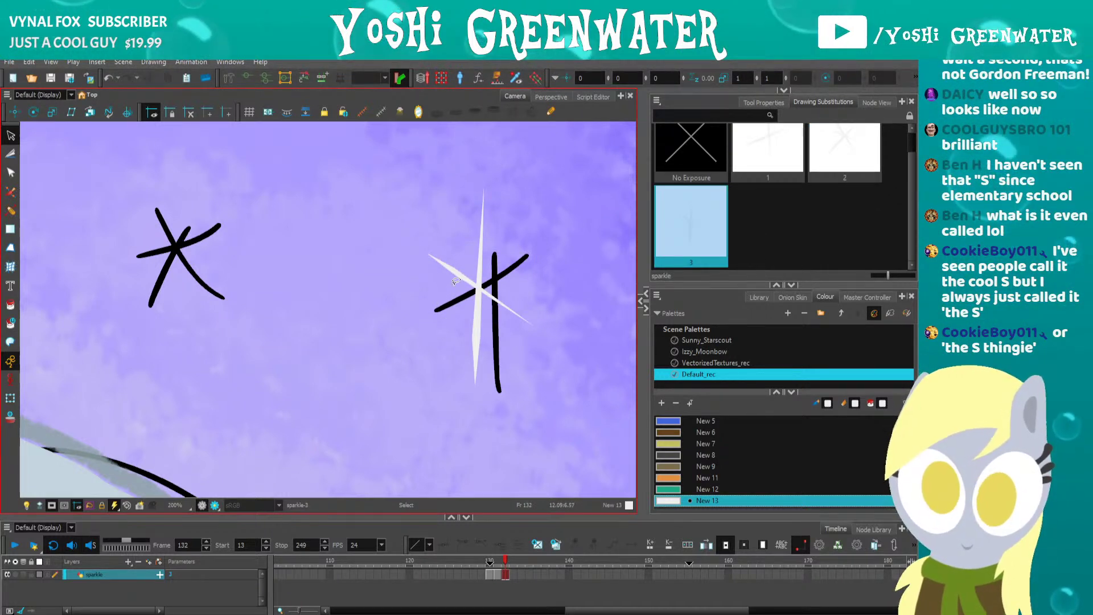
{"action": "left_click", "coordinate": [435, 257]}
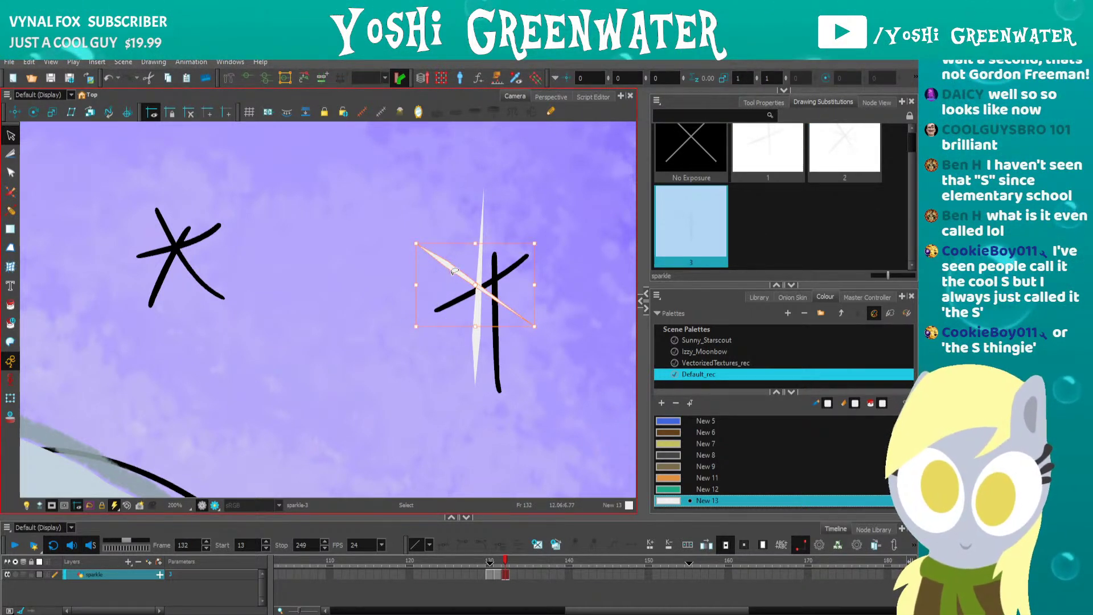
Compare the sparkle with the earlier frames, extend its exposure to frame 133 and duplicate it there as a separate drawing.
{"action": "key", "text": "comma"}
{"action": "key", "text": "comma"}
{"action": "key", "text": "period"}
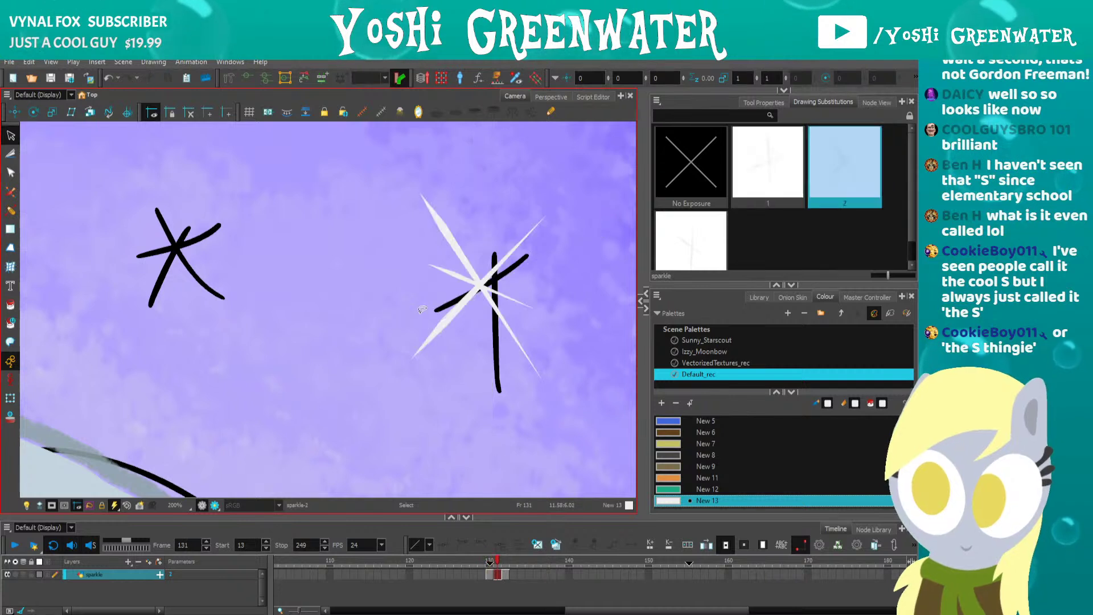
{"action": "key", "text": "period"}
{"action": "key", "text": "period"}
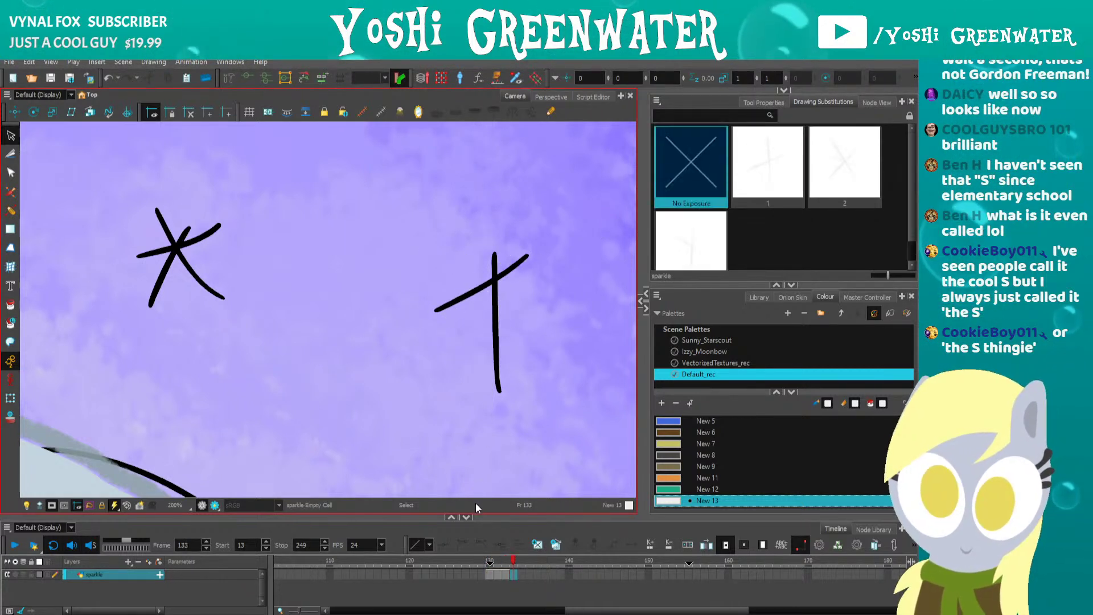
{"action": "key", "text": "F5"}
{"action": "left_click", "coordinate": [555, 546]}
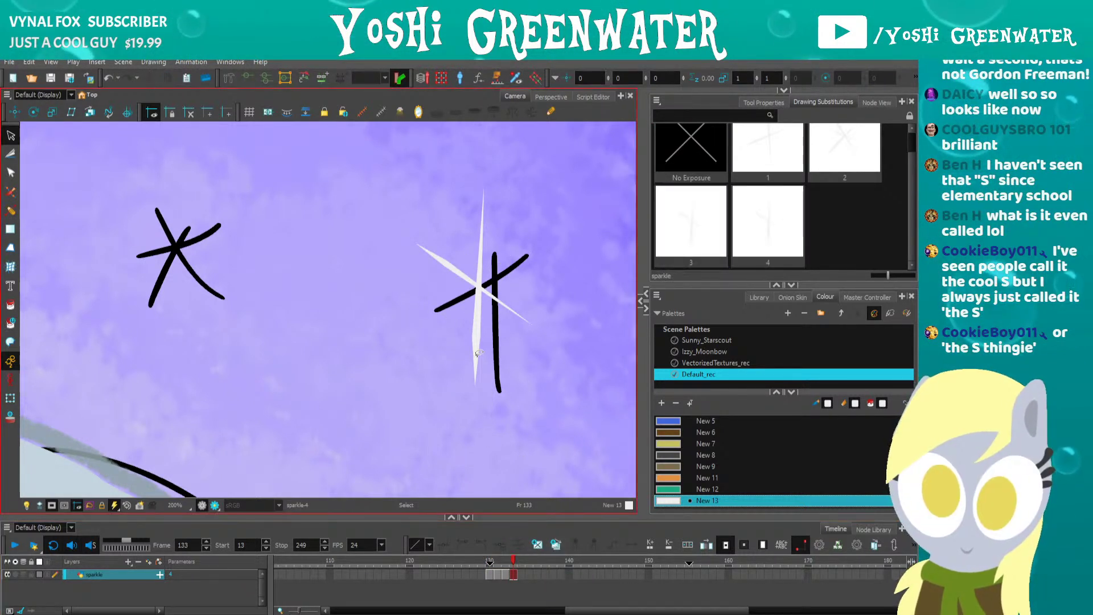
On frame 133, rotate the short blade to a shallow rise, then tilt the long blade into an enlarged descending diagonal through the centre.
{"action": "left_click_drag", "start_coordinate": [407, 300], "coordinate": [410, 313]}
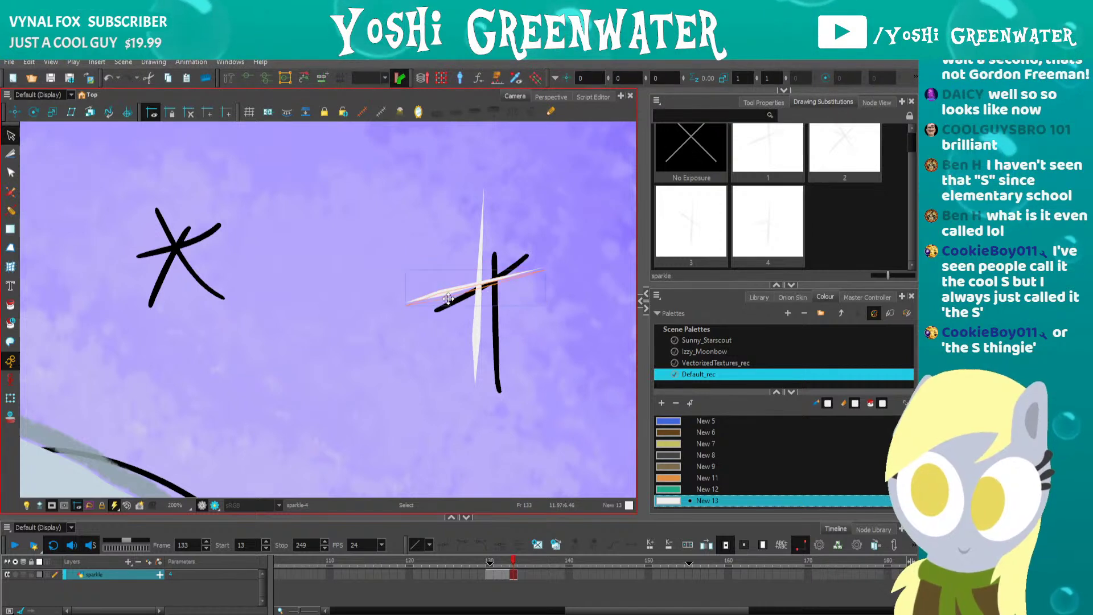
{"action": "left_click_drag", "start_coordinate": [441, 206], "coordinate": [415, 228]}
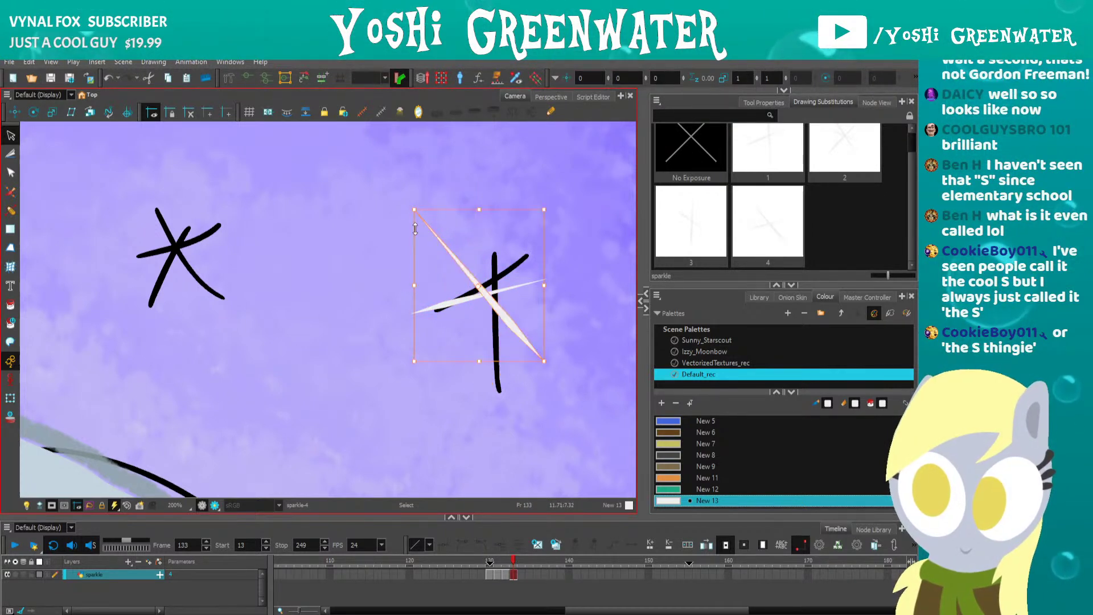
{"action": "left_click_drag", "start_coordinate": [380, 169], "coordinate": [377, 165]}
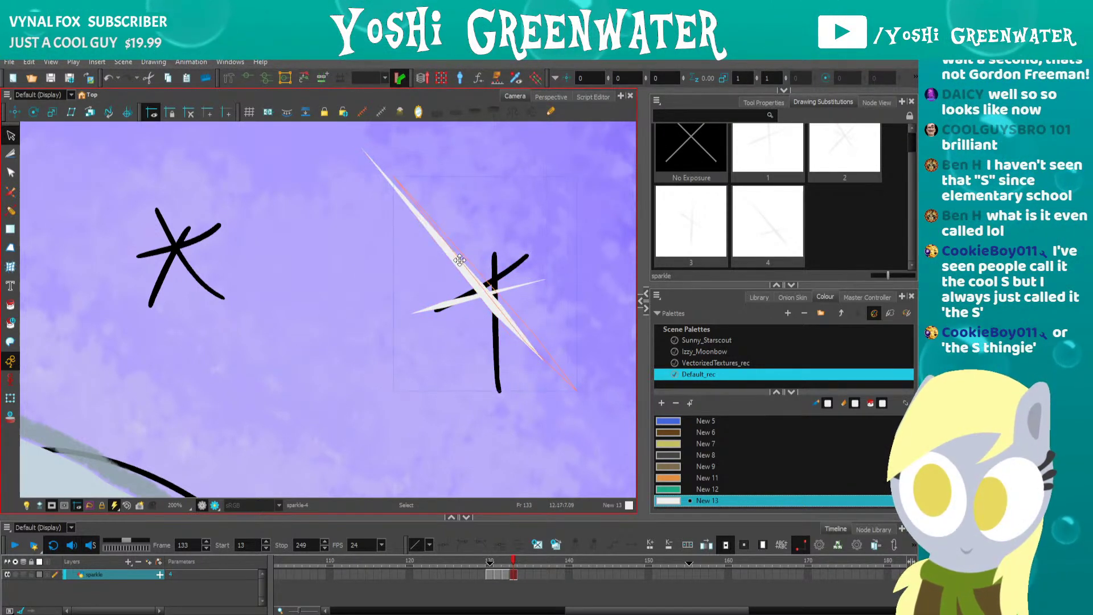
{"action": "left_click_drag", "start_coordinate": [459, 257], "coordinate": [496, 289]}
Reshape the contours of the long and short blades on frame 133 with the Contour Editor.
{"action": "key", "text": "alt+q"}
{"action": "left_click_drag", "start_coordinate": [509, 354], "coordinate": [539, 341]}
{"action": "mouse_move", "coordinate": [539, 397]}
{"action": "left_mouse_down"}
{"action": "mouse_move", "coordinate": [552, 373]}
{"action": "mouse_move", "coordinate": [509, 388]}
{"action": "left_mouse_up"}
{"action": "key", "text": "Right"}
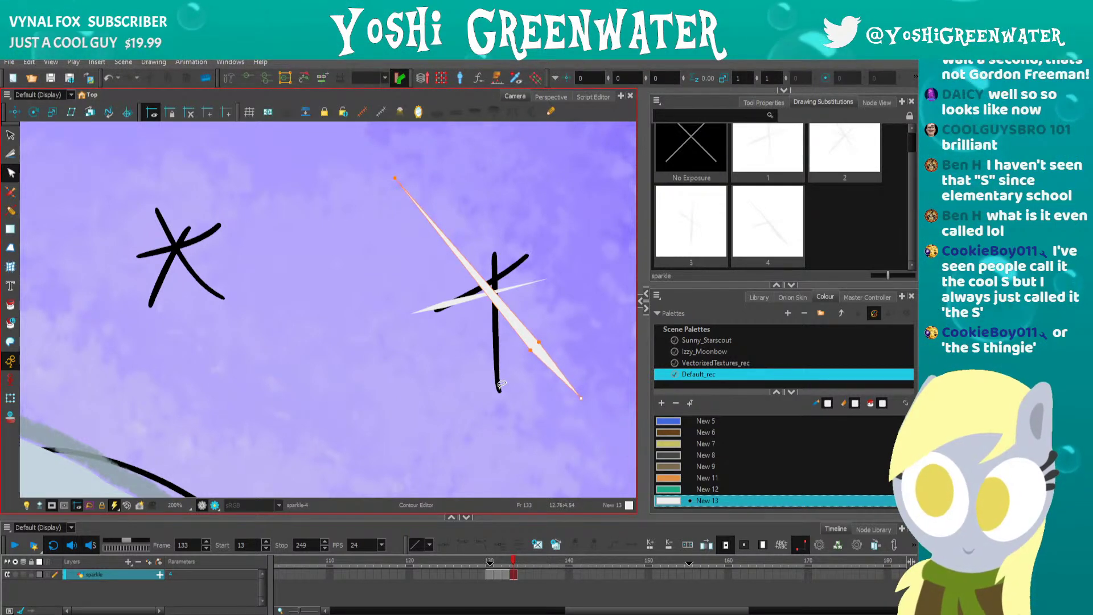
{"action": "left_click", "coordinate": [444, 305]}
{"action": "left_click_drag", "start_coordinate": [433, 291], "coordinate": [441, 332]}
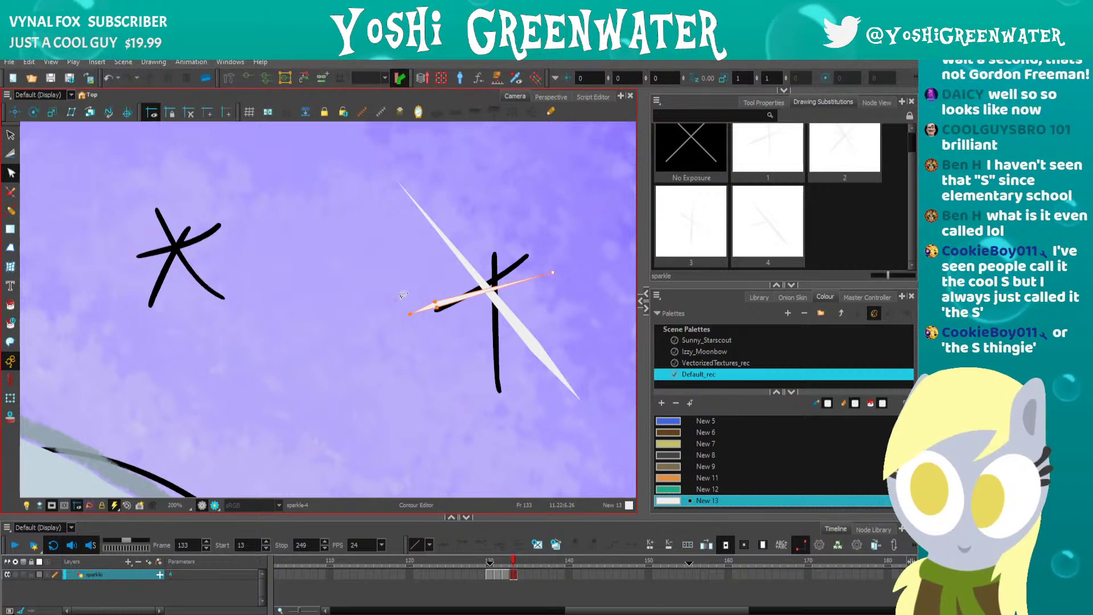
Flip back and forth between frames 130 and 133 to check how the two-blade sparkle moves.
{"action": "key", "text": "comma"}
{"action": "key", "text": "period"}
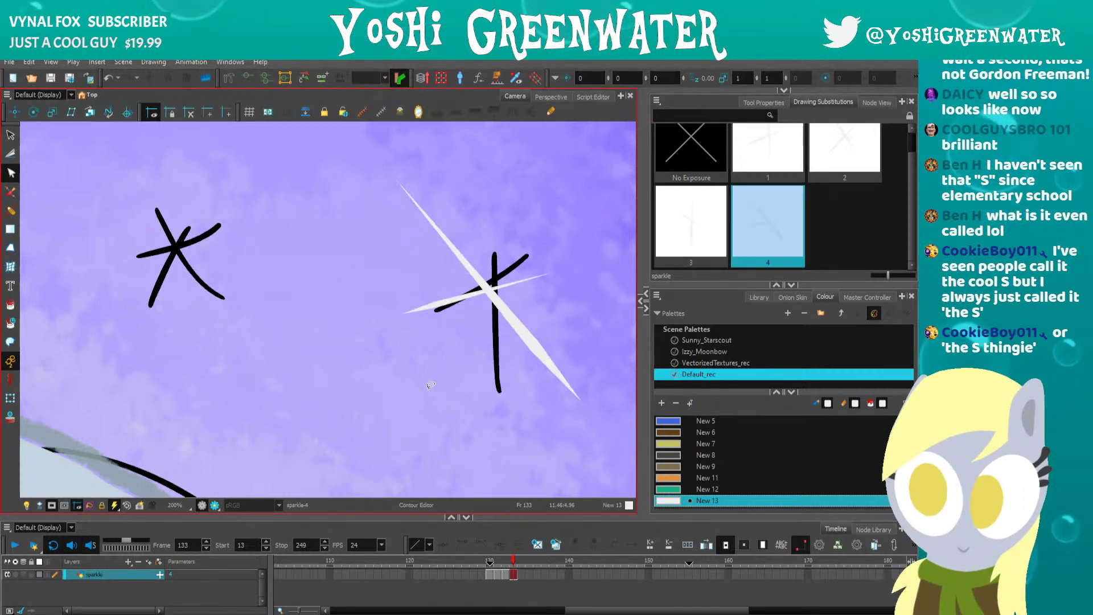
{"action": "key", "text": "comma"}
{"action": "key", "text": "comma"}
{"action": "key", "text": "comma"}
{"action": "key", "text": "period"}
{"action": "key", "text": "period"}
{"action": "key", "text": "period"}
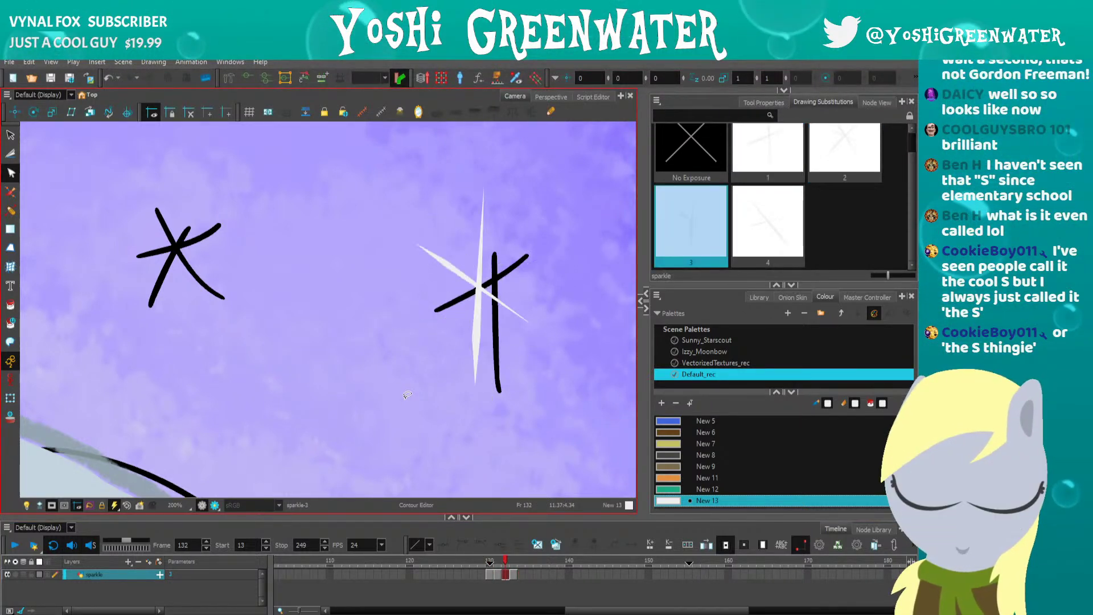
Duplicate the sparkle drawing on frame 133 and rotate both blades counterclockwise, leaving the long one on a shallow descent.
{"action": "left_click", "coordinate": [498, 306]}
{"action": "key", "text": "alt+s"}
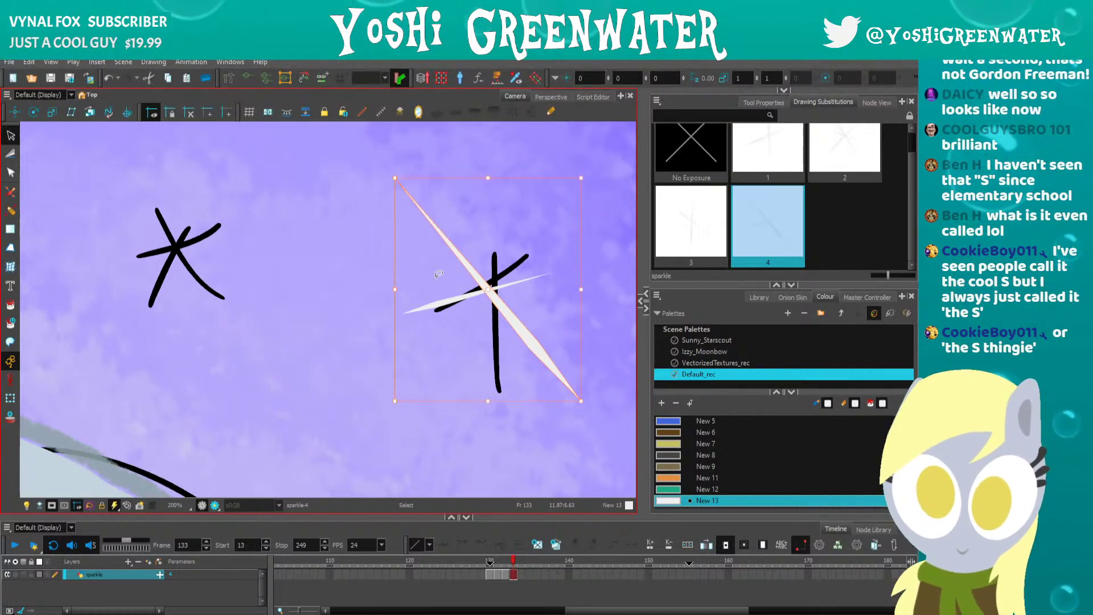
{"action": "left_click", "coordinate": [459, 293]}
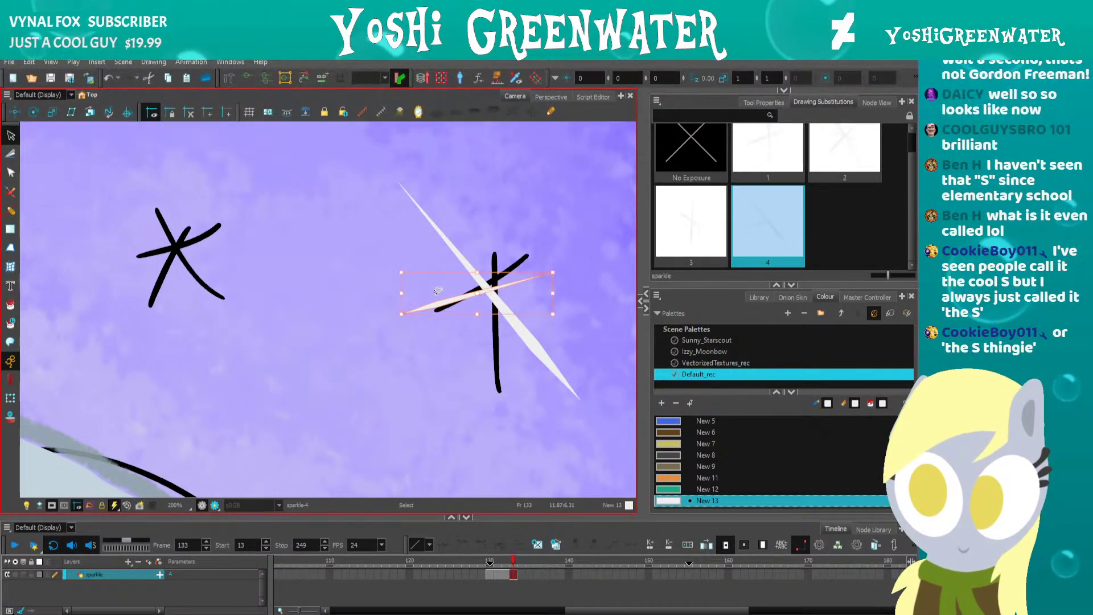
{"action": "left_click", "coordinate": [555, 543]}
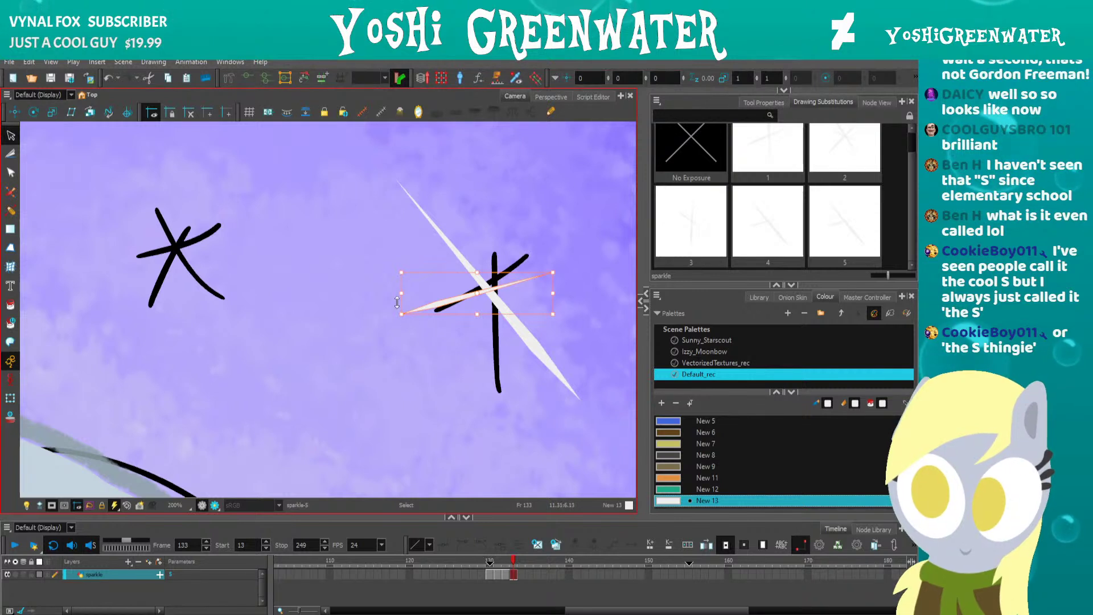
{"action": "left_click_drag", "start_coordinate": [384, 175], "coordinate": [364, 234]}
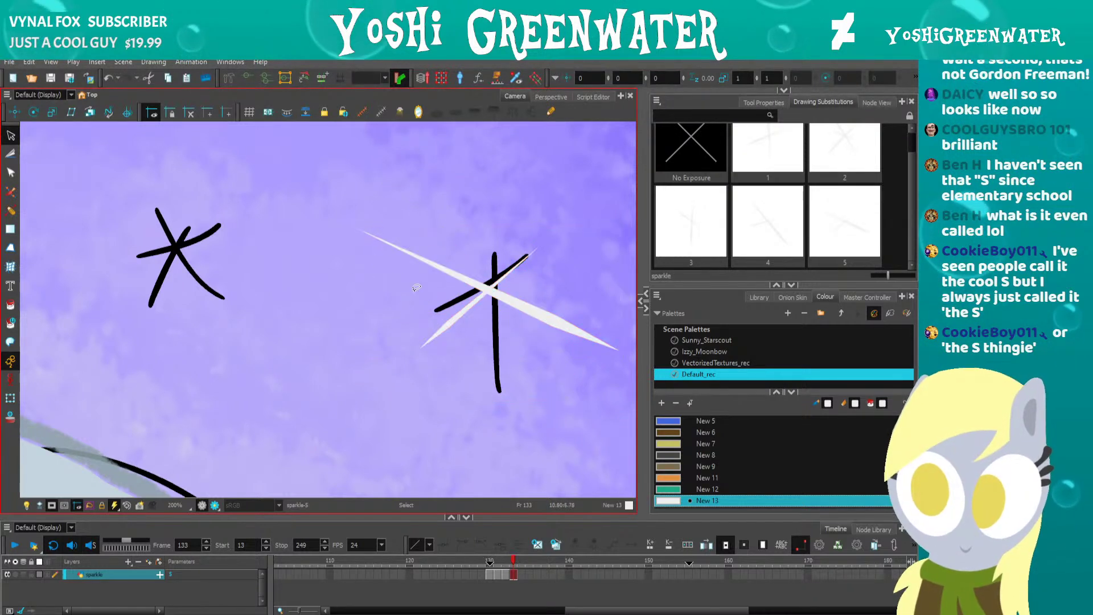
Duplicate the short rising blade and rotate the copy into an upright third blade through the sparkle's centre.
{"action": "left_click", "coordinate": [455, 323]}
{"action": "key", "text": "ctrl+d"}
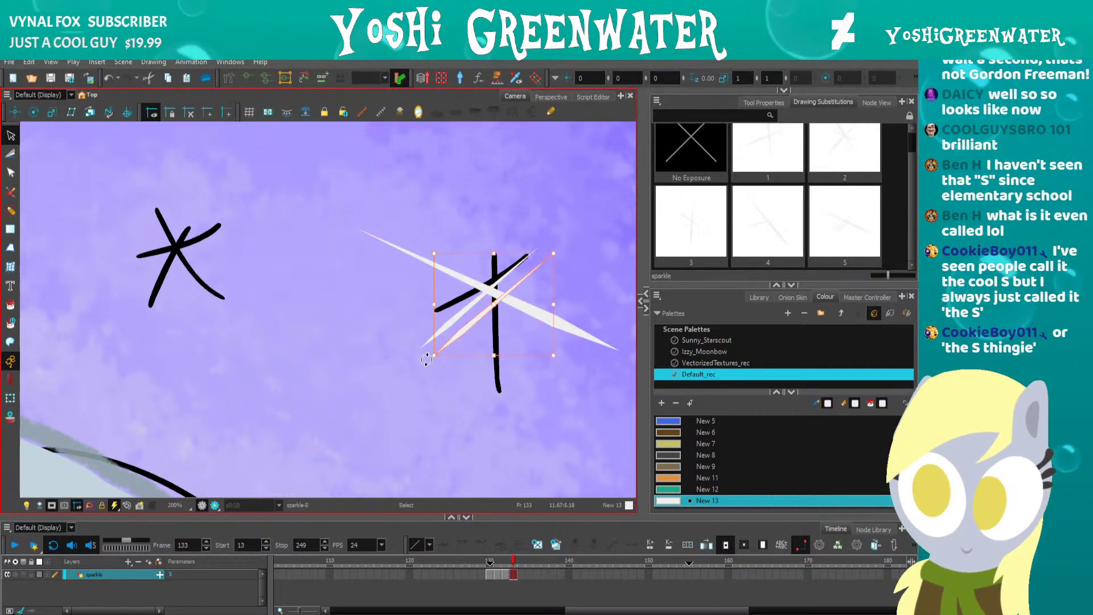
{"action": "left_click_drag", "start_coordinate": [427, 360], "coordinate": [496, 393]}
{"action": "mouse_move", "coordinate": [494, 338]}
{"action": "left_mouse_down"}
{"action": "mouse_move", "coordinate": [485, 324]}
{"action": "mouse_move", "coordinate": [497, 325]}
{"action": "mouse_move", "coordinate": [470, 339]}
{"action": "left_mouse_up"}
{"action": "left_click", "coordinate": [464, 343]}
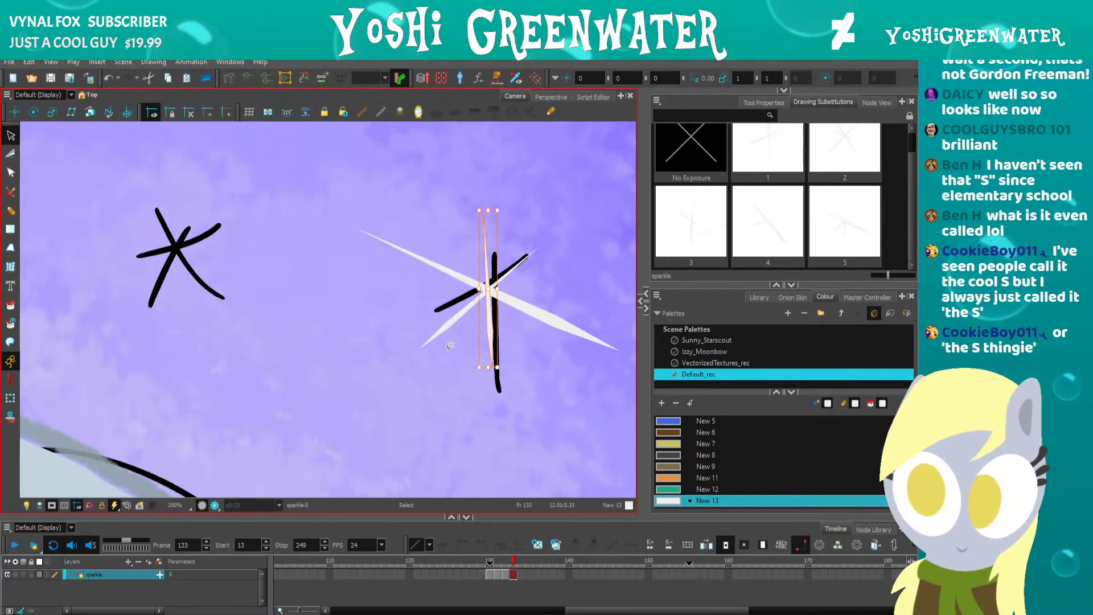
Flip through frames 130 to 133 to check the animation with the new three-blade sparkle.
{"action": "left_click", "coordinate": [496, 564]}
{"action": "key", "text": "comma"}
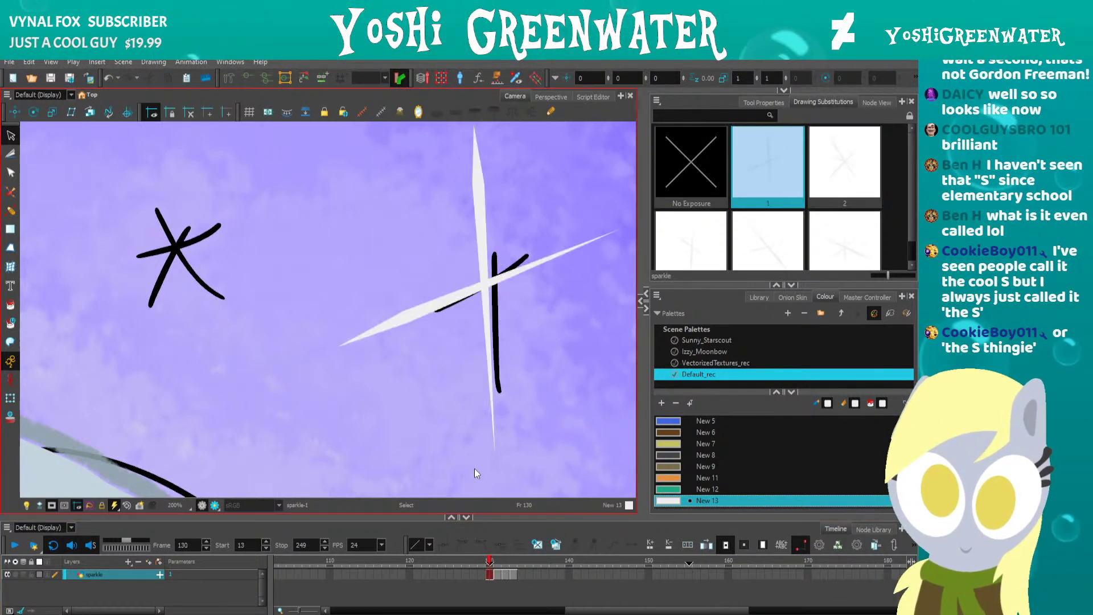
{"action": "key", "text": "period"}
{"action": "key", "text": "period"}
{"action": "key", "text": "period"}
{"action": "key", "text": "period"}
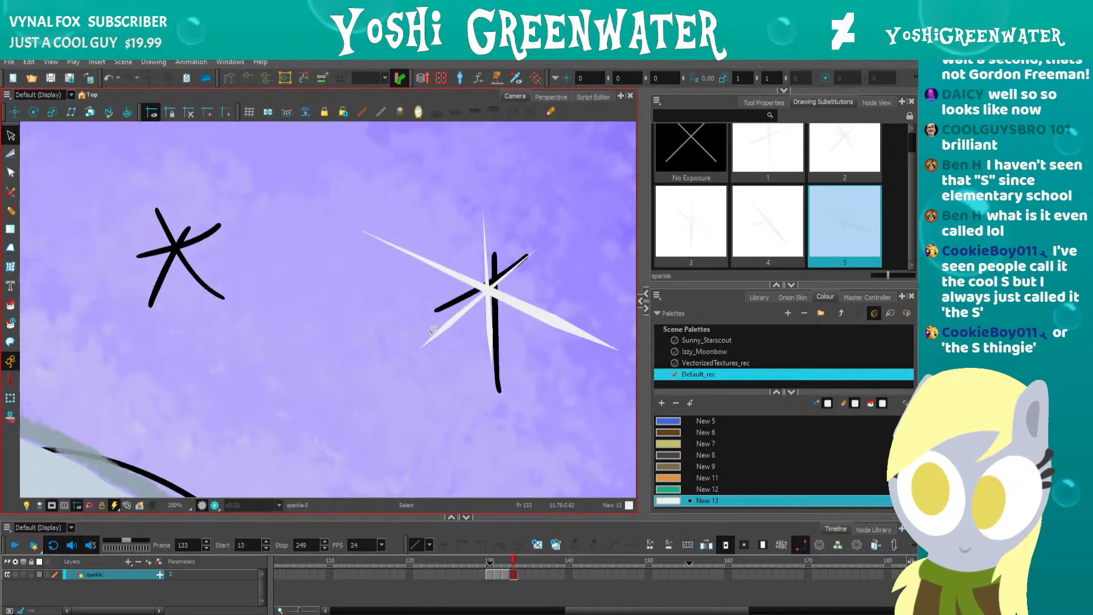
{"action": "key", "text": "comma"}
{"action": "key", "text": "comma"}
{"action": "key", "text": "comma"}
{"action": "key", "text": "comma"}
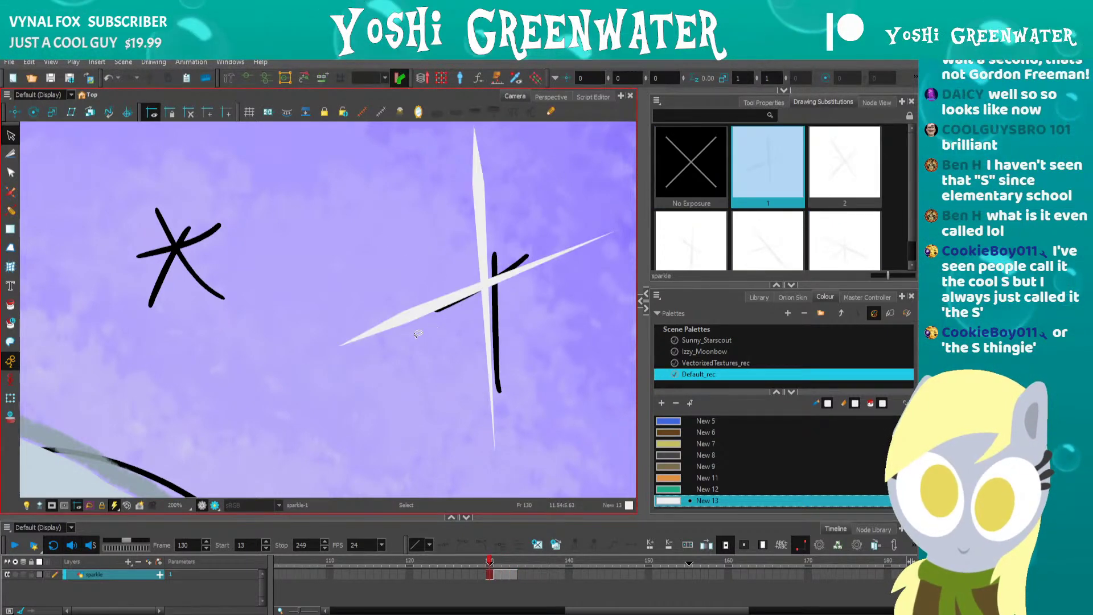
Review the sparkle frames against the whole rock scene, and compare frames 131 to 133 again at closer range.
{"action": "key", "text": "shift+m"}
{"action": "key", "text": "period"}
{"action": "key", "text": "period"}
{"action": "key", "text": "period"}
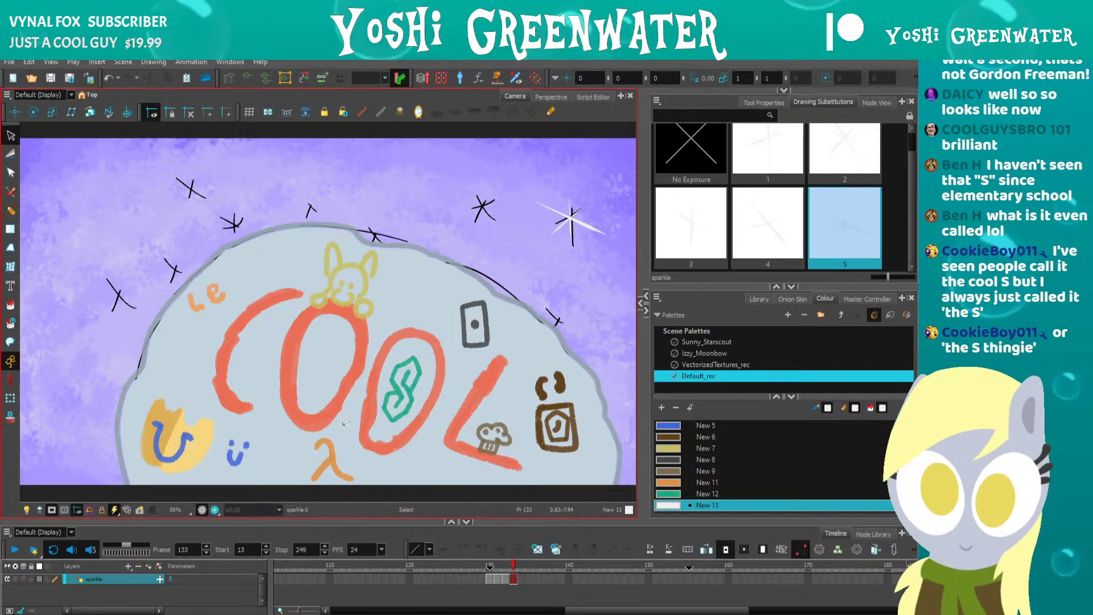
{"action": "scroll", "coordinate": [561, 209], "scroll_direction": "up", "scroll_amount": 3}
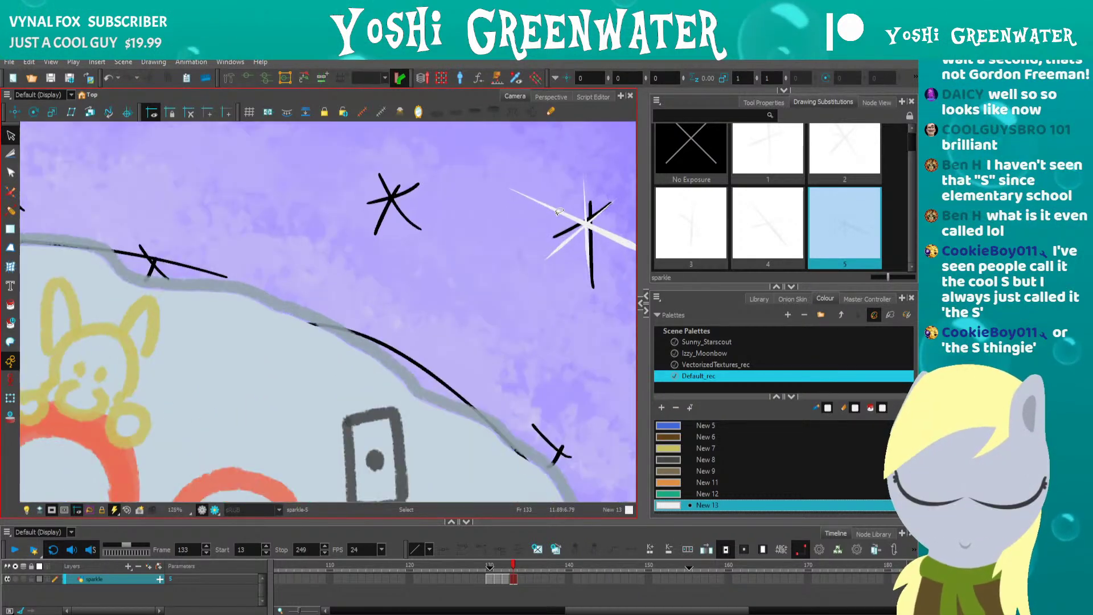
{"action": "left_click_drag", "start_coordinate": [523, 231], "coordinate": [421, 256]}
{"action": "key", "text": "comma"}
{"action": "key", "text": "comma"}
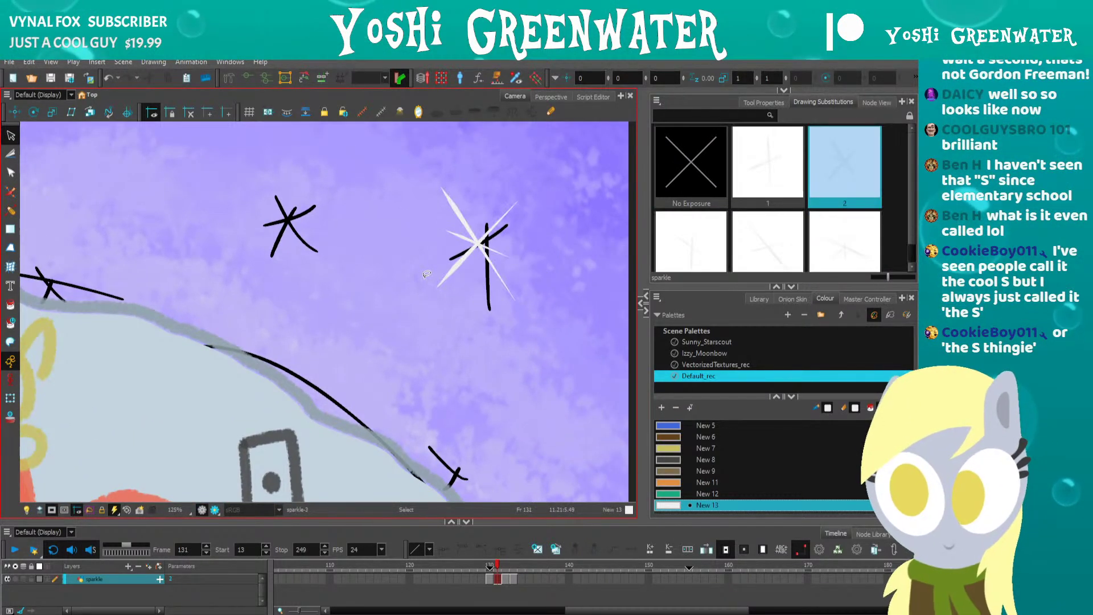
{"action": "key", "text": "period"}
{"action": "key", "text": "period"}
{"action": "key", "text": "comma"}
{"action": "key", "text": "comma"}
{"action": "key", "text": "period"}
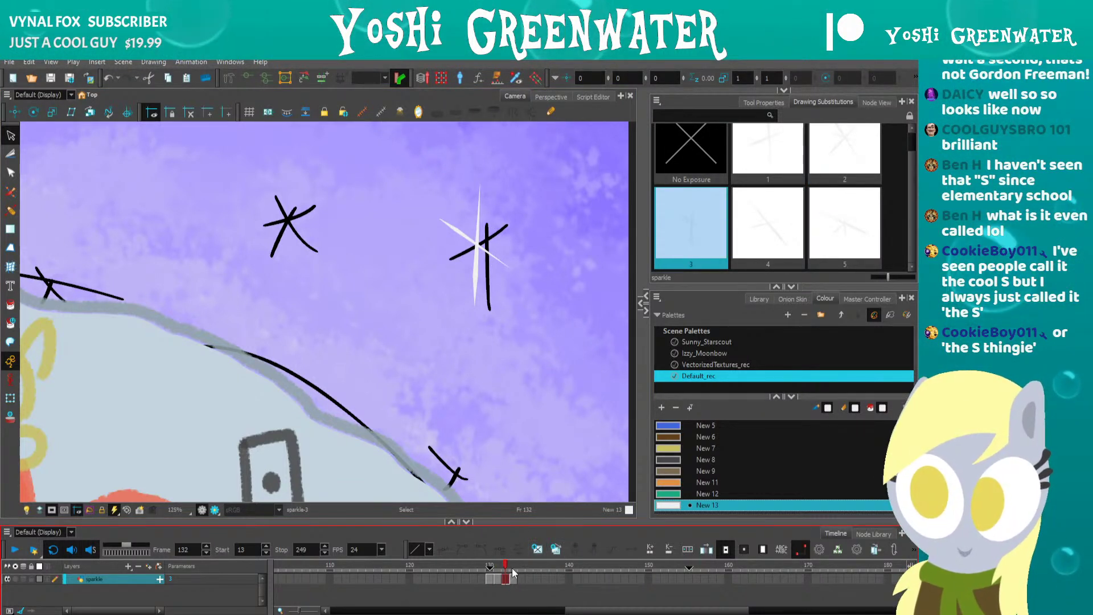
Duplicate the drawing on frame 132 and rotate its blades into a long descending diagonal crossed by a shallow rising one.
{"action": "left_click", "coordinate": [556, 551]}
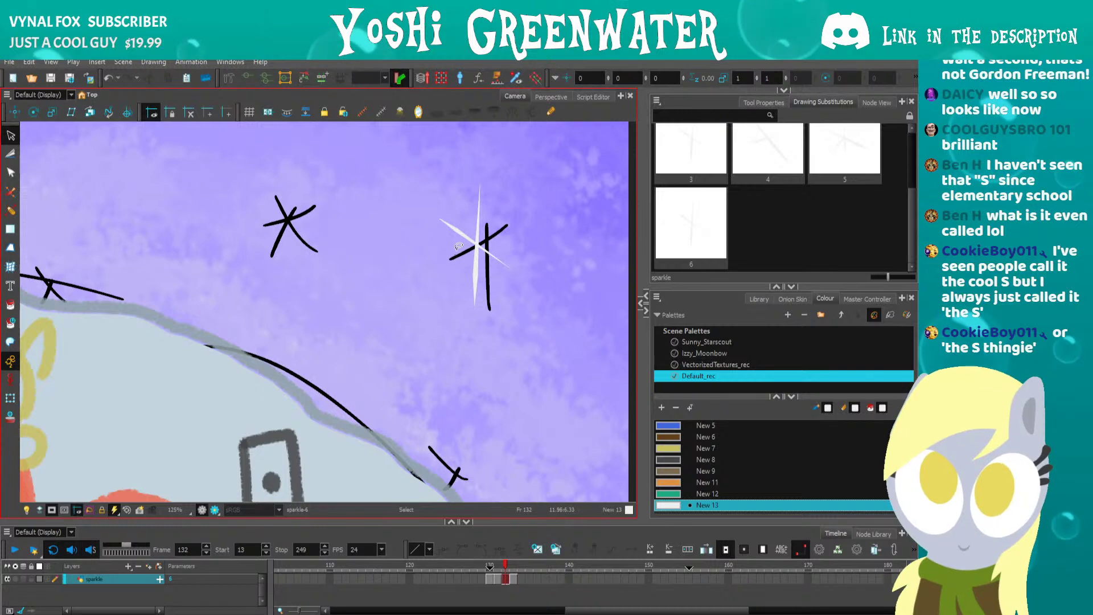
{"action": "mouse_move", "coordinate": [424, 204]}
{"action": "left_mouse_down"}
{"action": "mouse_move", "coordinate": [415, 241]}
{"action": "mouse_move", "coordinate": [439, 293]}
{"action": "left_mouse_up"}
{"action": "left_click", "coordinate": [422, 292]}
{"action": "left_click", "coordinate": [444, 253]}
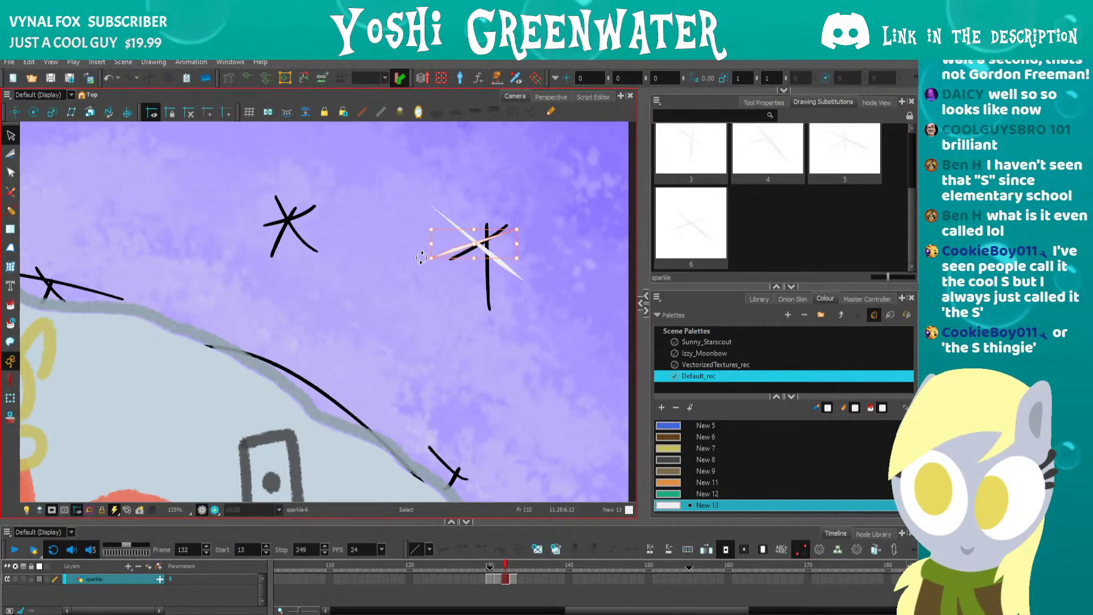
Flip through the frames from 130 onward to judge the reworked drawing on frame 132.
{"action": "key", "text": "comma"}
{"action": "key", "text": "comma"}
{"action": "key", "text": "period"}
{"action": "key", "text": "period"}
{"action": "key", "text": "period"}
{"action": "key", "text": "period"}
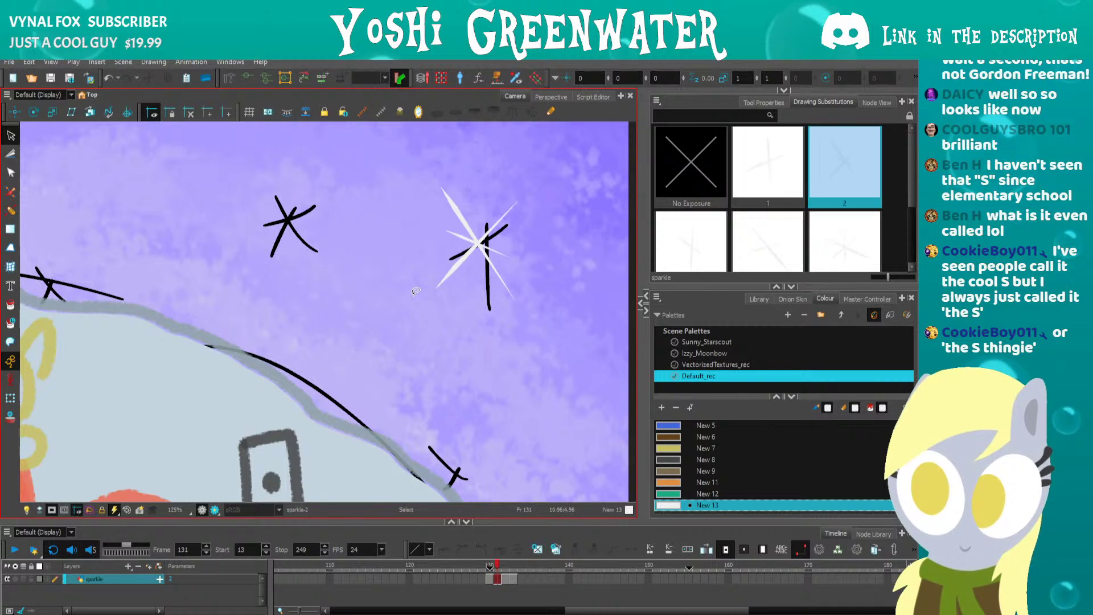
{"action": "key", "text": "comma"}
{"action": "key", "text": "comma"}
{"action": "key", "text": "comma"}
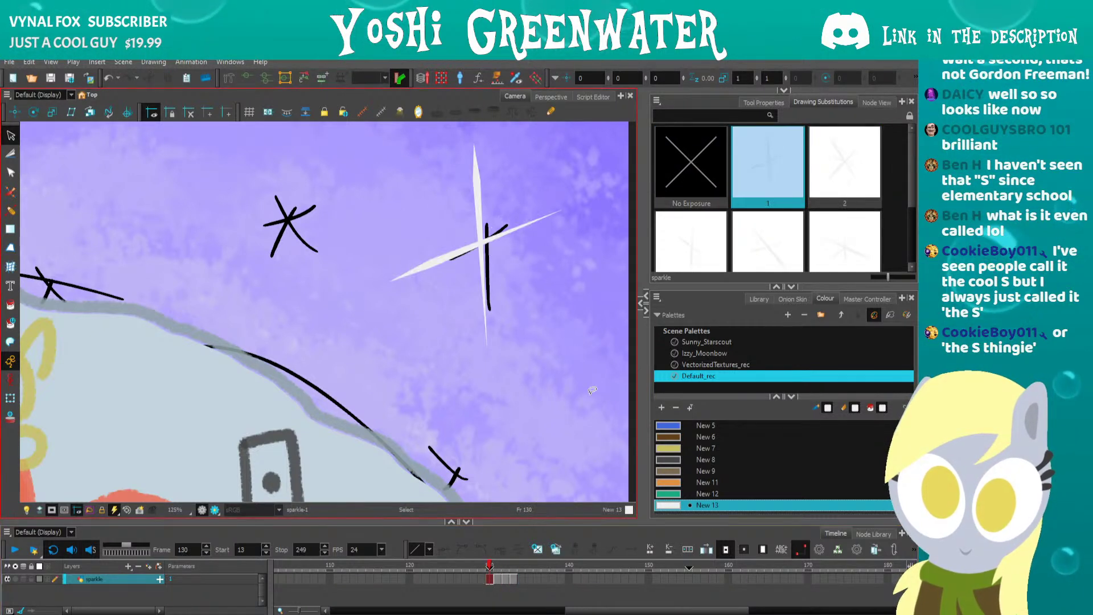
Switch frame 132 back to drawing 3 and expose drawing 2 on frame 134 using drawing substitutions.
{"action": "key", "text": "period"}
{"action": "key", "text": "period"}
{"action": "key", "text": "period"}
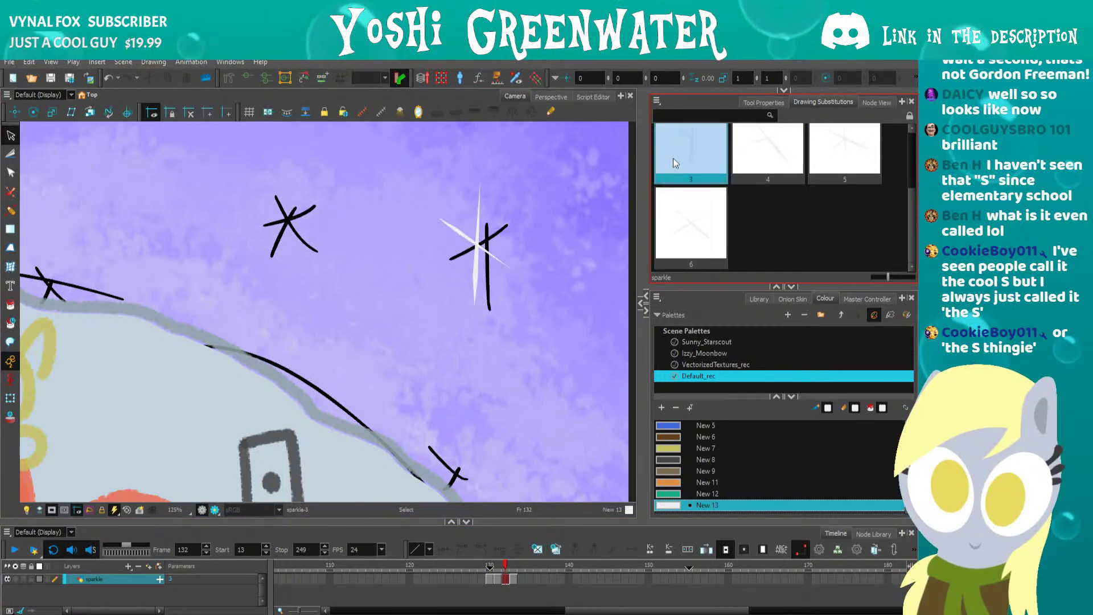
{"action": "left_click", "coordinate": [812, 173]}
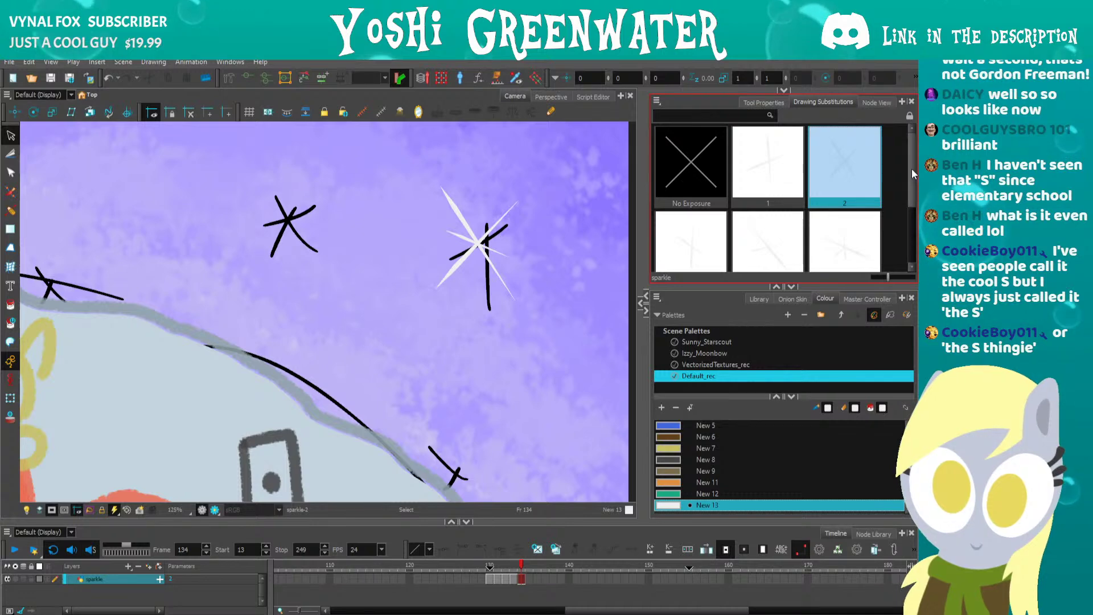
Expose drawing 6 of the sparkle layer on frame 135 using drawing substitutions.
{"action": "scroll", "coordinate": [911, 168], "scroll_direction": "down", "scroll_amount": 2}
{"action": "left_click", "coordinate": [818, 162]}
{"action": "key", "text": "period"}
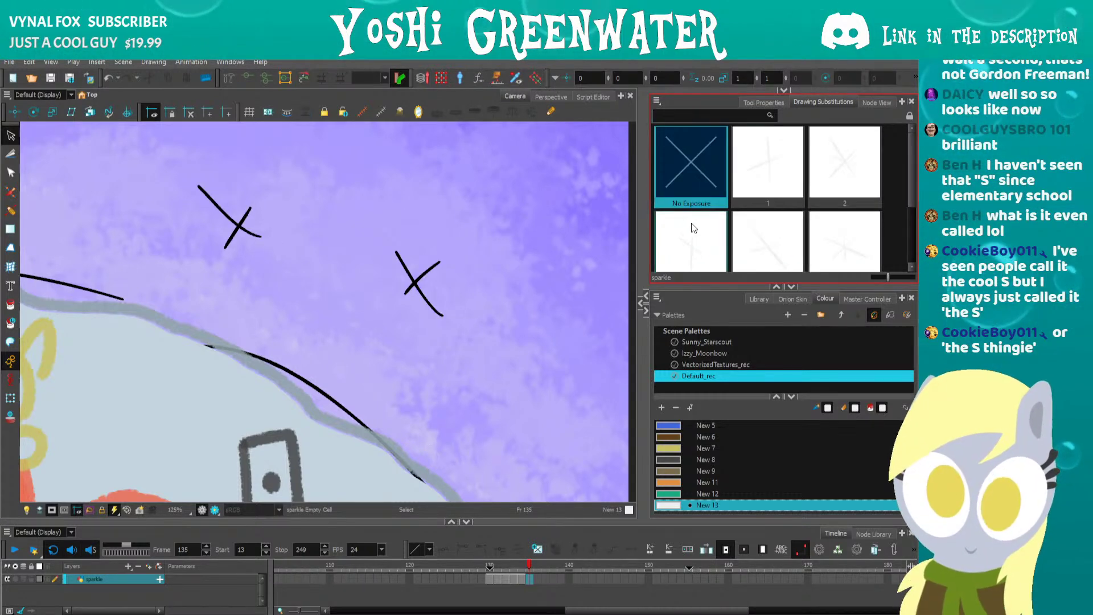
{"action": "scroll", "coordinate": [908, 164], "scroll_direction": "down", "scroll_amount": 1}
{"action": "left_click", "coordinate": [723, 206]}
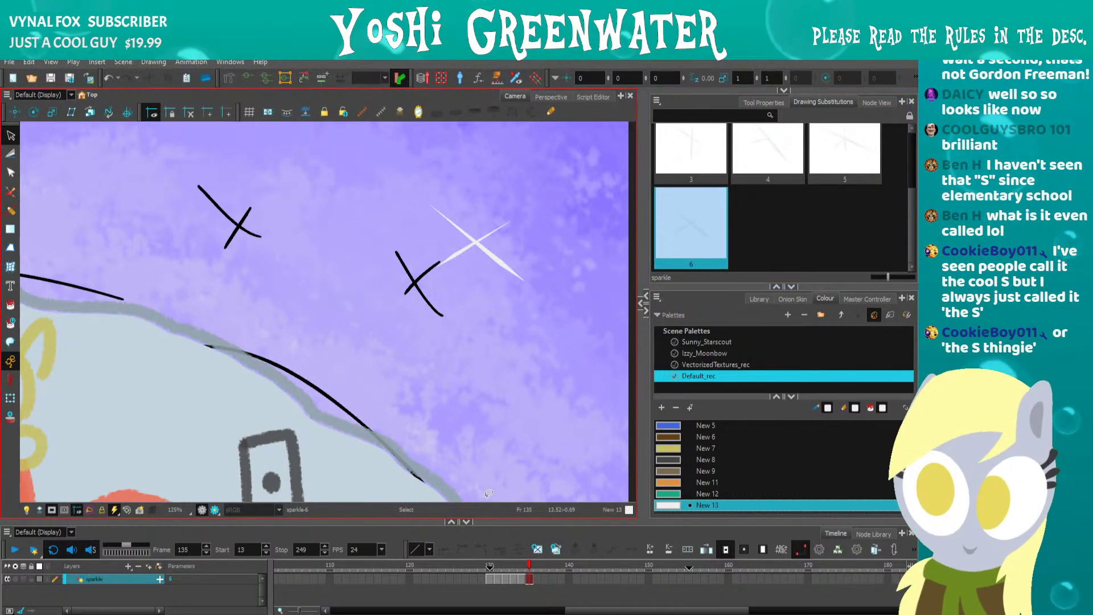
Play the sparkle animation back from frame 130 with the whole rock in view.
{"action": "left_click", "coordinate": [490, 565]}
{"action": "key", "text": "shift+m"}
{"action": "key", "text": "shift+Return"}
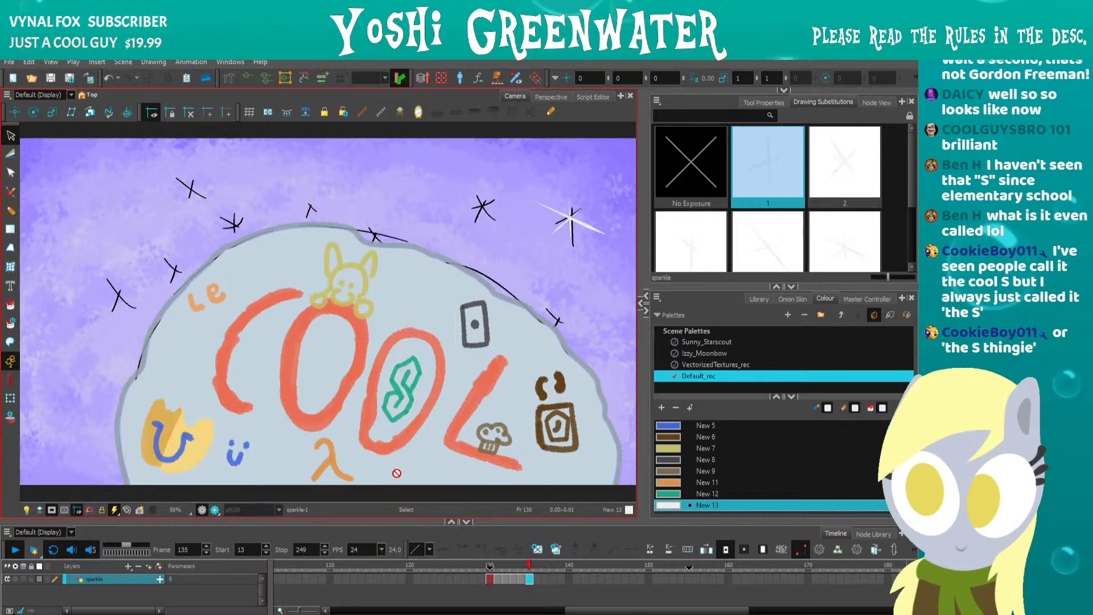
{"action": "key", "text": "shift+Return"}
{"action": "left_click", "coordinate": [495, 567]}
{"action": "key", "text": "Return"}
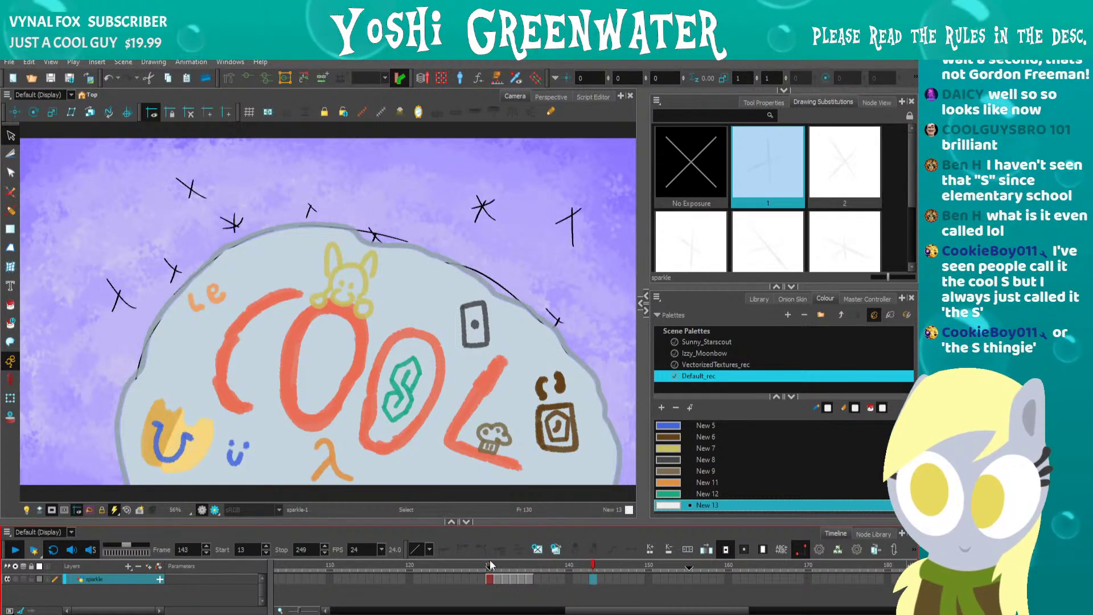
{"action": "left_click", "coordinate": [493, 564]}
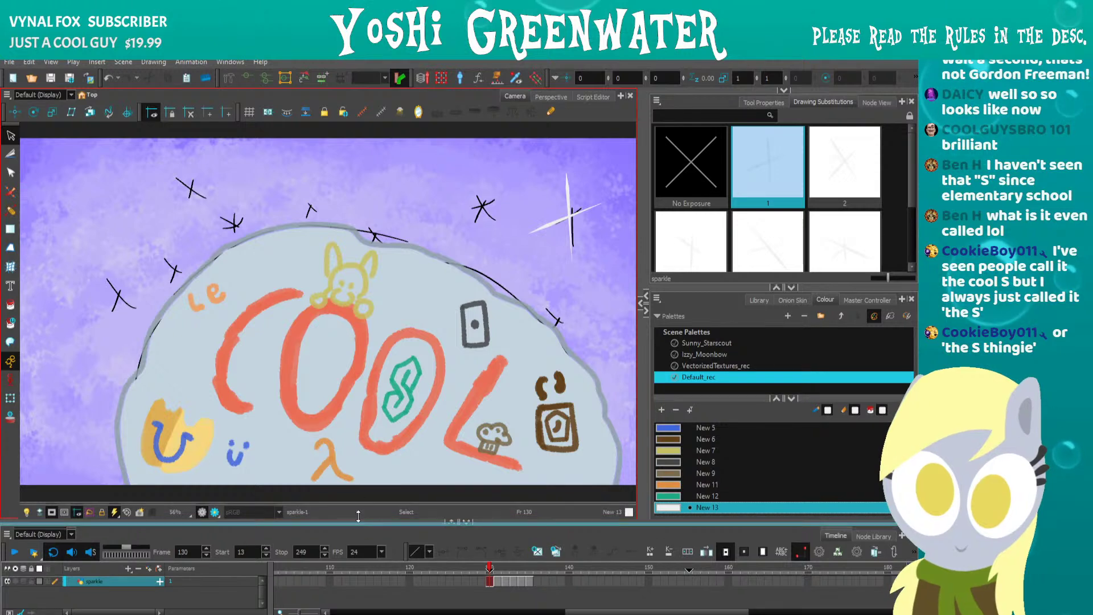
Reposition the sparkle drawing and its peg in the Props node network, and give the timeline a little more height.
{"action": "left_click", "coordinate": [876, 101]}
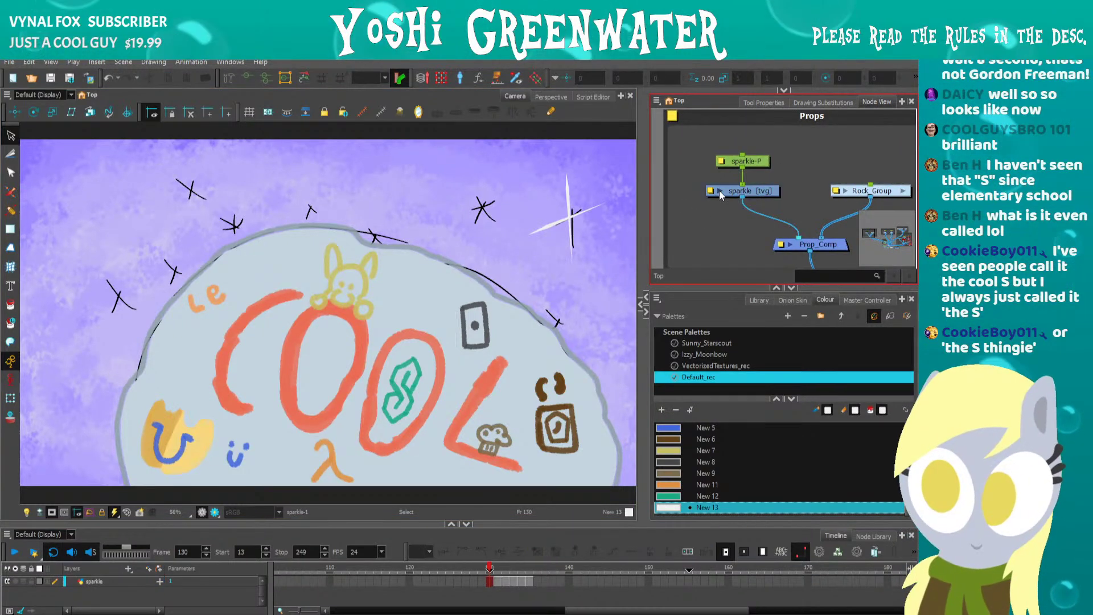
{"action": "left_click", "coordinate": [737, 160]}
{"action": "left_click_drag", "start_coordinate": [738, 159], "coordinate": [755, 143]}
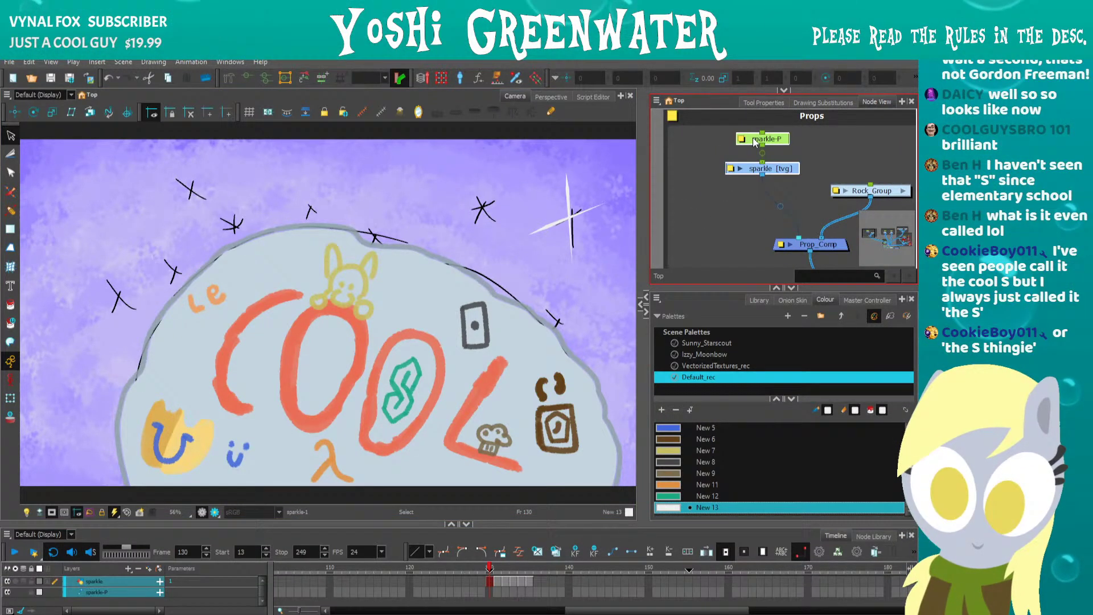
{"action": "left_click", "coordinate": [718, 208]}
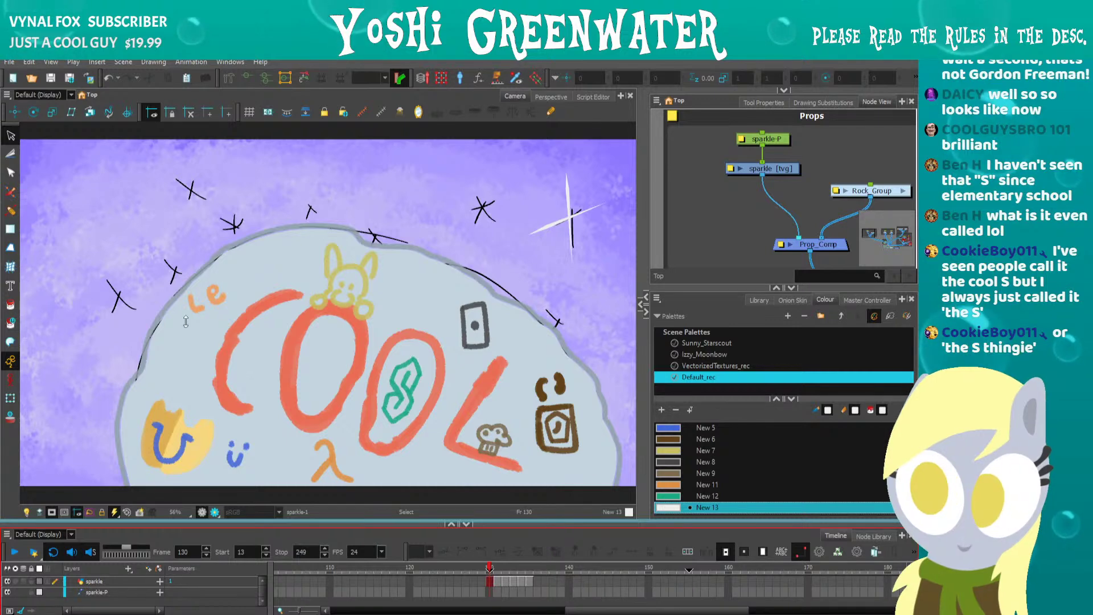
{"action": "left_click_drag", "start_coordinate": [319, 520], "coordinate": [320, 507]}
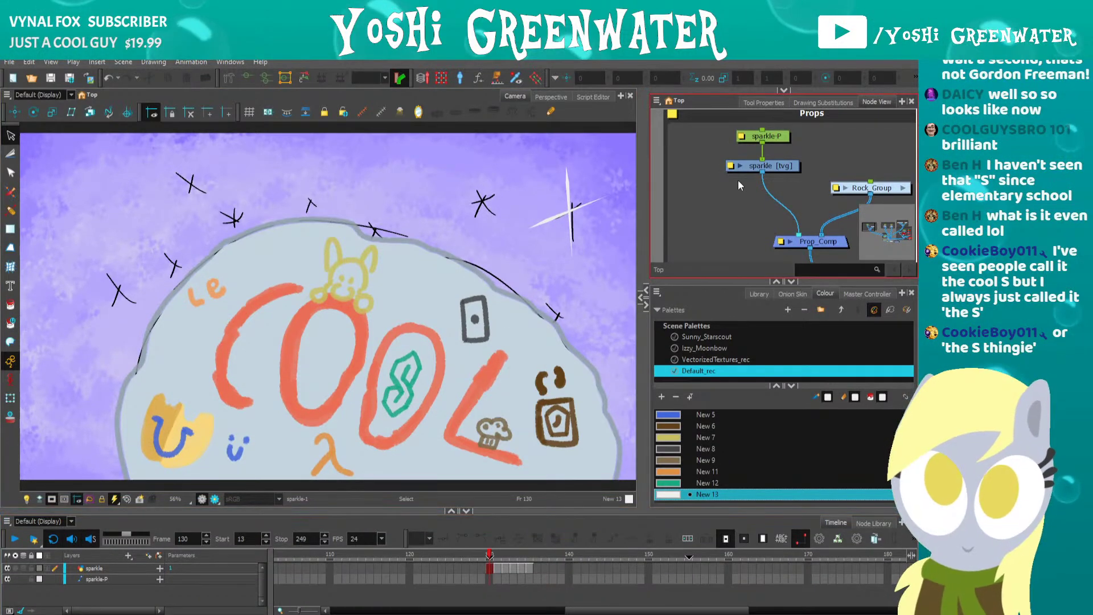
{"action": "left_click_drag", "start_coordinate": [738, 179], "coordinate": [767, 140]}
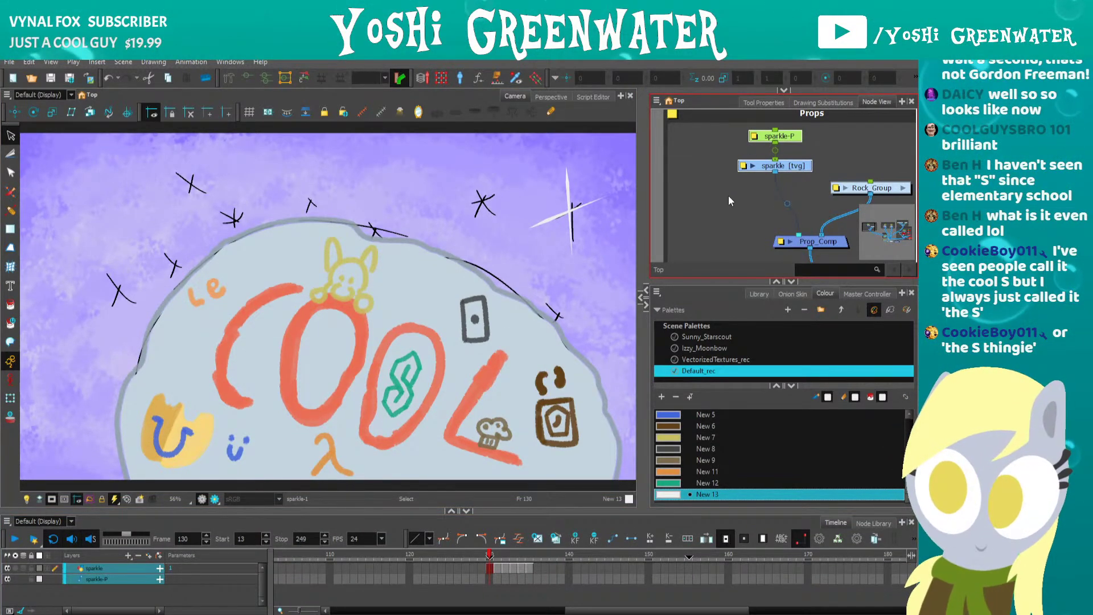
{"action": "left_click", "coordinate": [695, 205]}
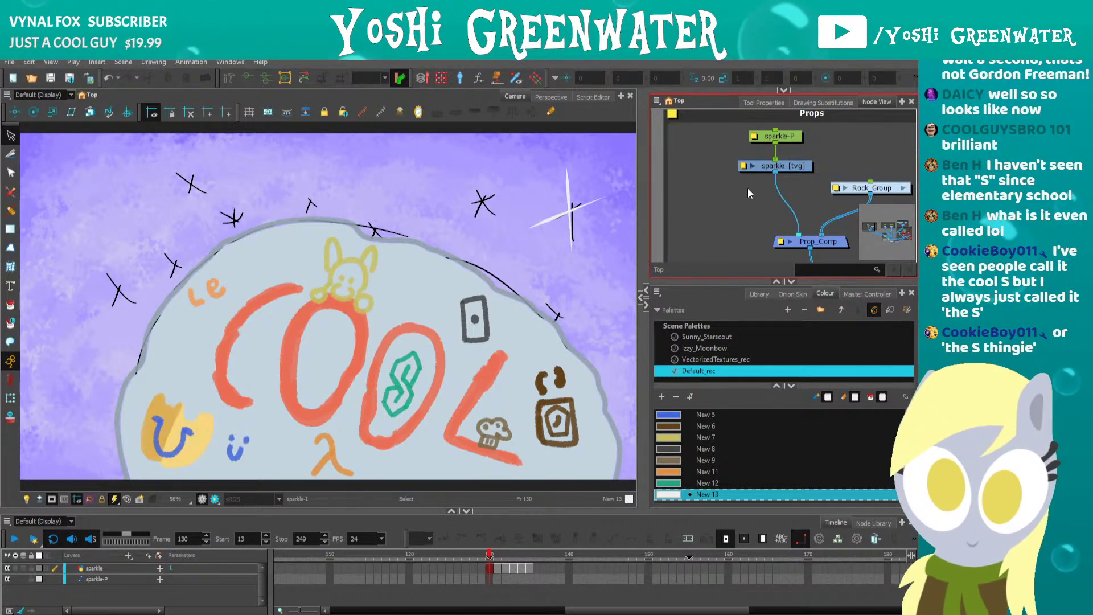
Clone the sparkle layer with drawings only, and set the clone's node apart from the original drawing and peg.
{"action": "left_click", "coordinate": [766, 165]}
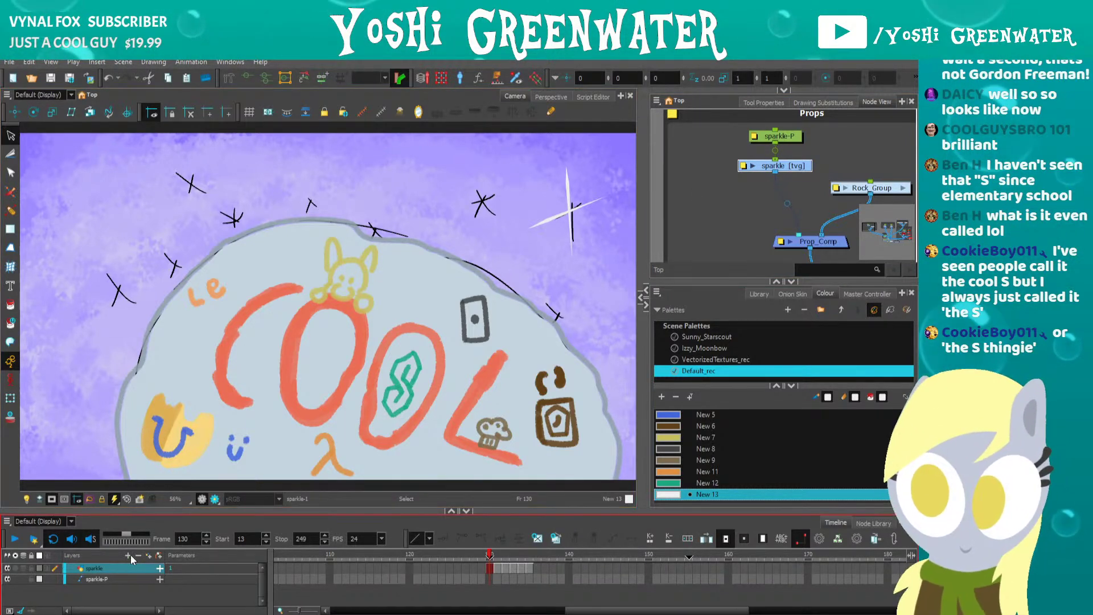
{"action": "right_click", "coordinate": [121, 568]}
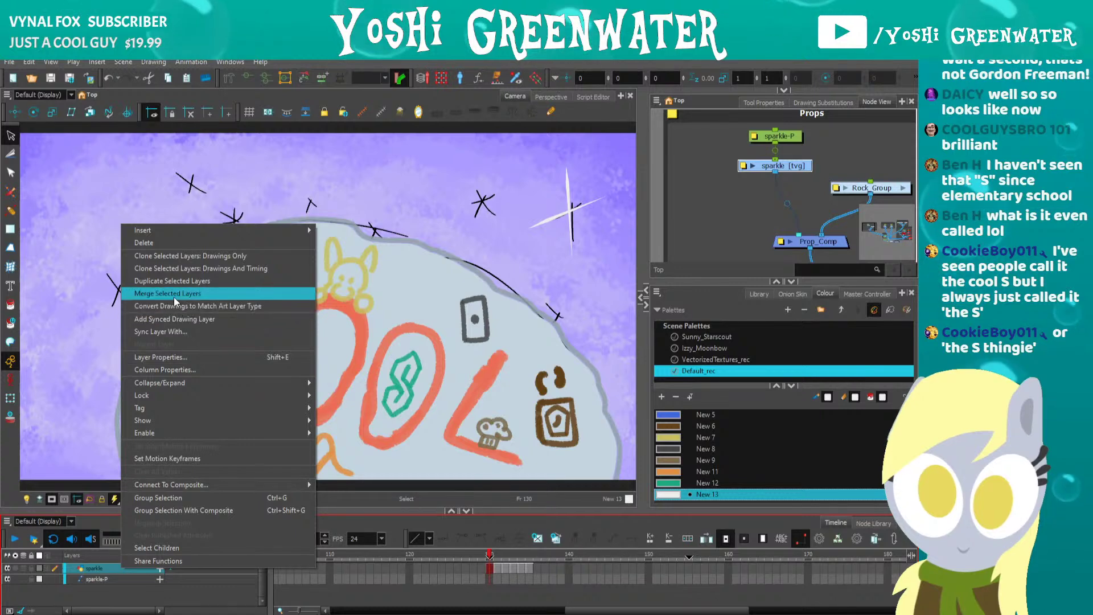
{"action": "left_click", "coordinate": [178, 257]}
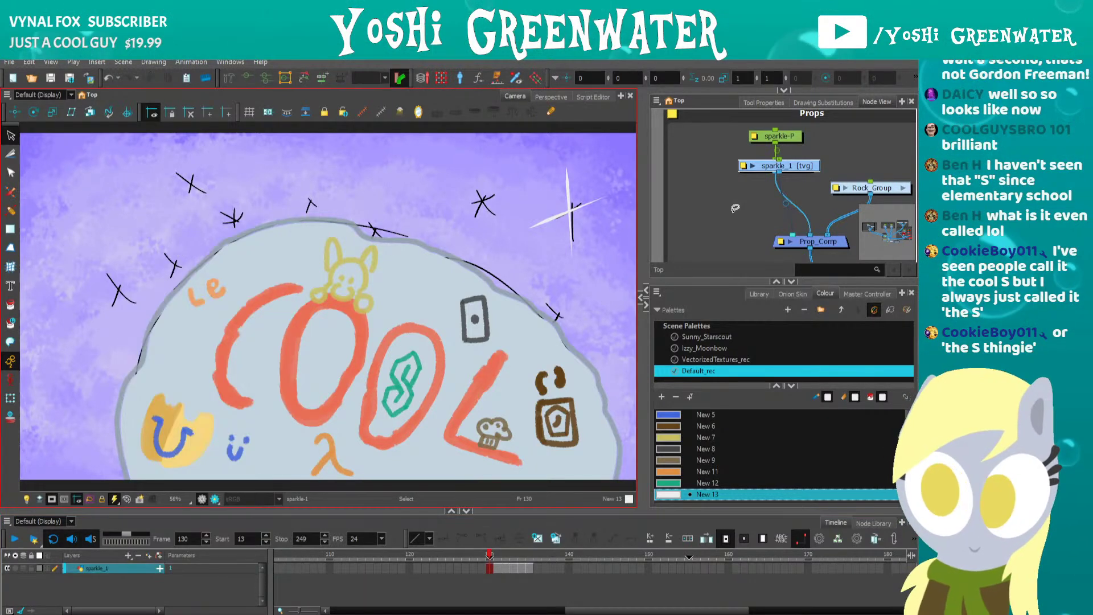
{"action": "left_click_drag", "start_coordinate": [807, 169], "coordinate": [740, 192]}
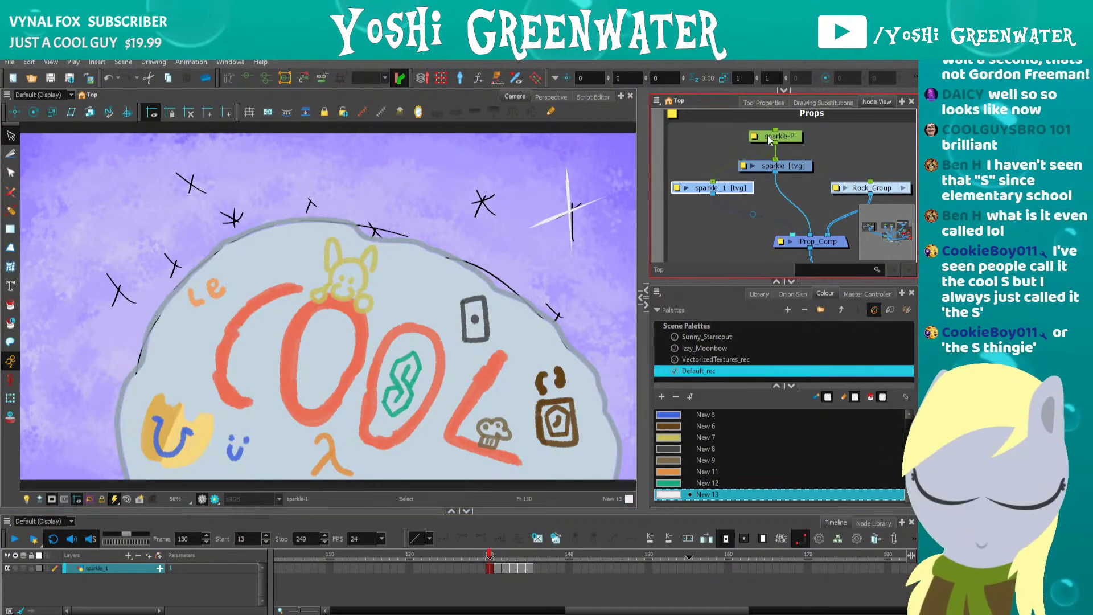
{"action": "left_click_drag", "start_coordinate": [768, 137], "coordinate": [805, 153]}
{"action": "left_click_drag", "start_coordinate": [706, 189], "coordinate": [702, 164]}
Clone the sparkle_1 layer with drawings only and separate the two overlapping clone nodes.
{"action": "right_click", "coordinate": [700, 172]}
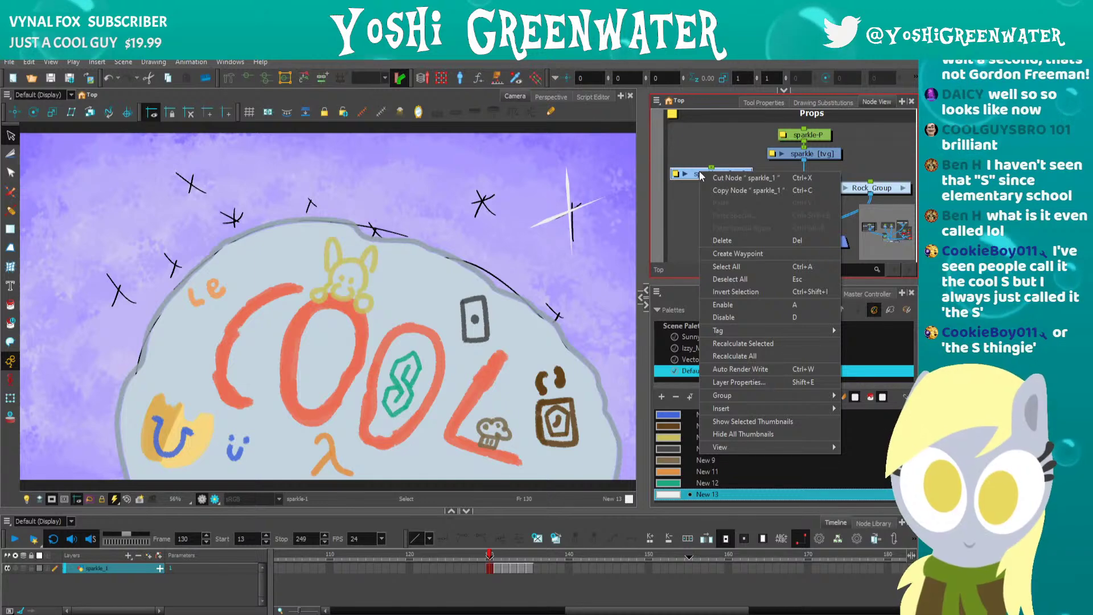
{"action": "right_click", "coordinate": [91, 569]}
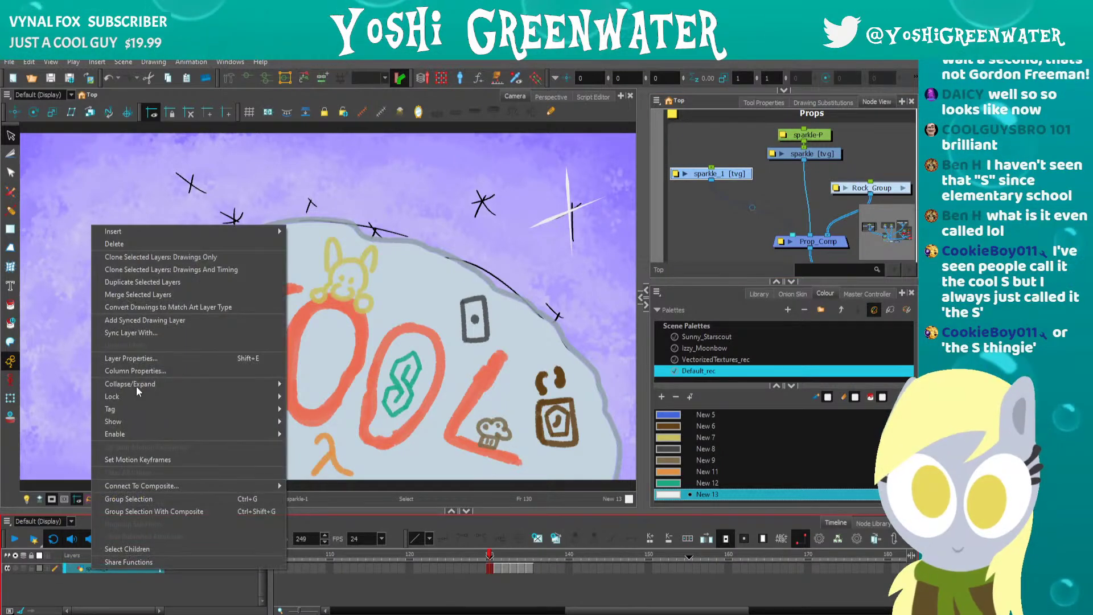
{"action": "left_click", "coordinate": [138, 259]}
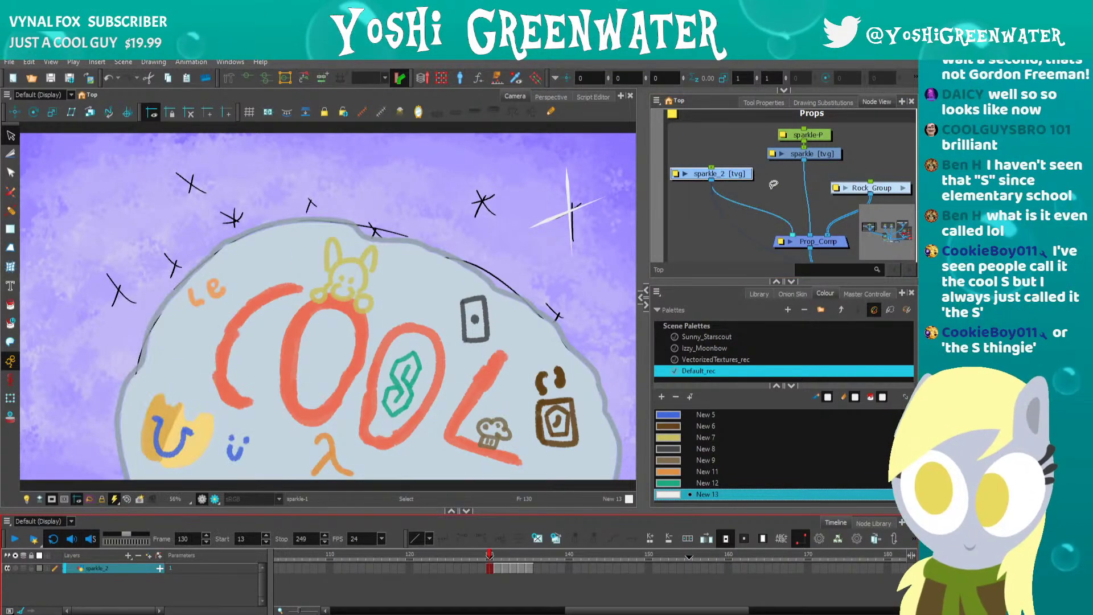
{"action": "mouse_move", "coordinate": [741, 181]}
{"action": "left_mouse_down"}
{"action": "mouse_move", "coordinate": [733, 218]}
{"action": "mouse_move", "coordinate": [729, 175]}
{"action": "mouse_move", "coordinate": [743, 174]}
{"action": "left_mouse_up"}
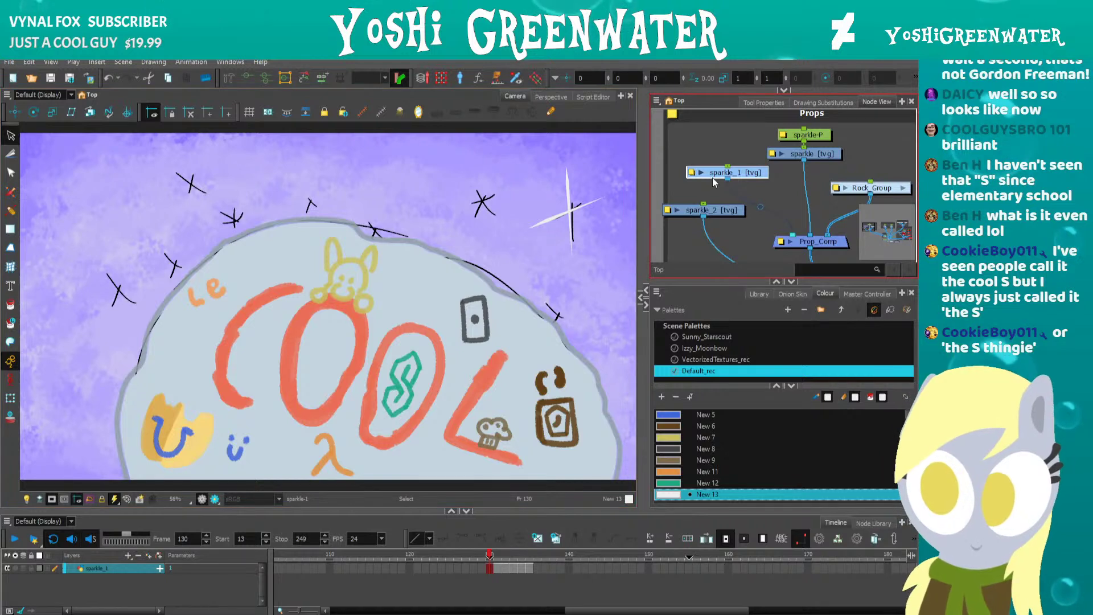
Rewire the sparkle_2 node into Prop_Comp and adjust the spacing of the cloned sparkle nodes.
{"action": "scroll", "coordinate": [728, 197], "scroll_direction": "down", "scroll_amount": 2}
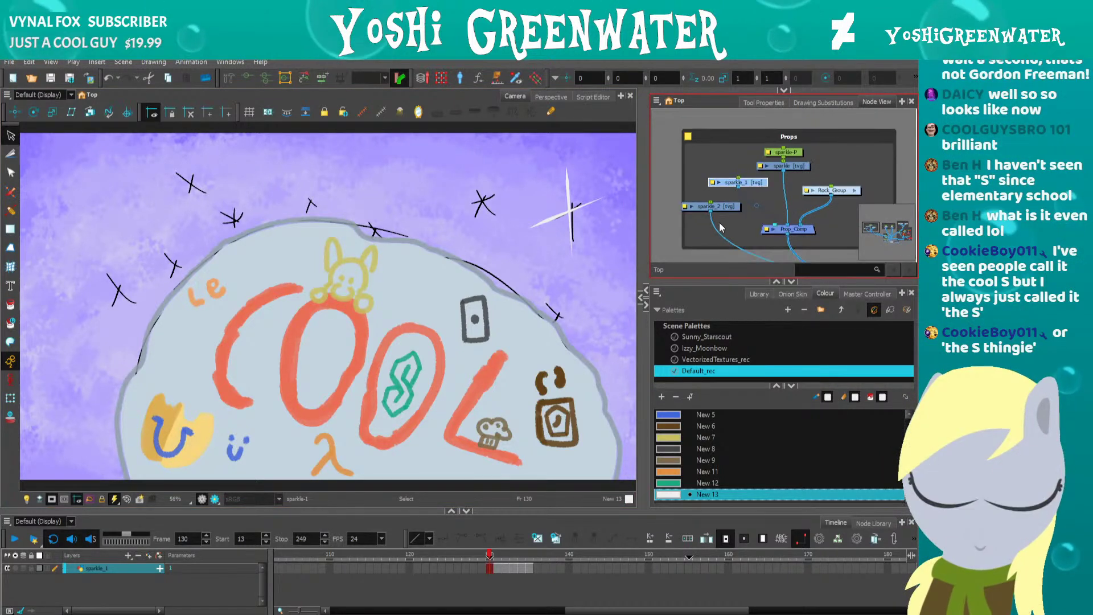
{"action": "left_click_drag", "start_coordinate": [738, 183], "coordinate": [781, 227]}
{"action": "left_click_drag", "start_coordinate": [716, 239], "coordinate": [779, 227]}
{"action": "left_click_drag", "start_coordinate": [719, 209], "coordinate": [718, 215]}
{"action": "left_click_drag", "start_coordinate": [729, 167], "coordinate": [715, 183]}
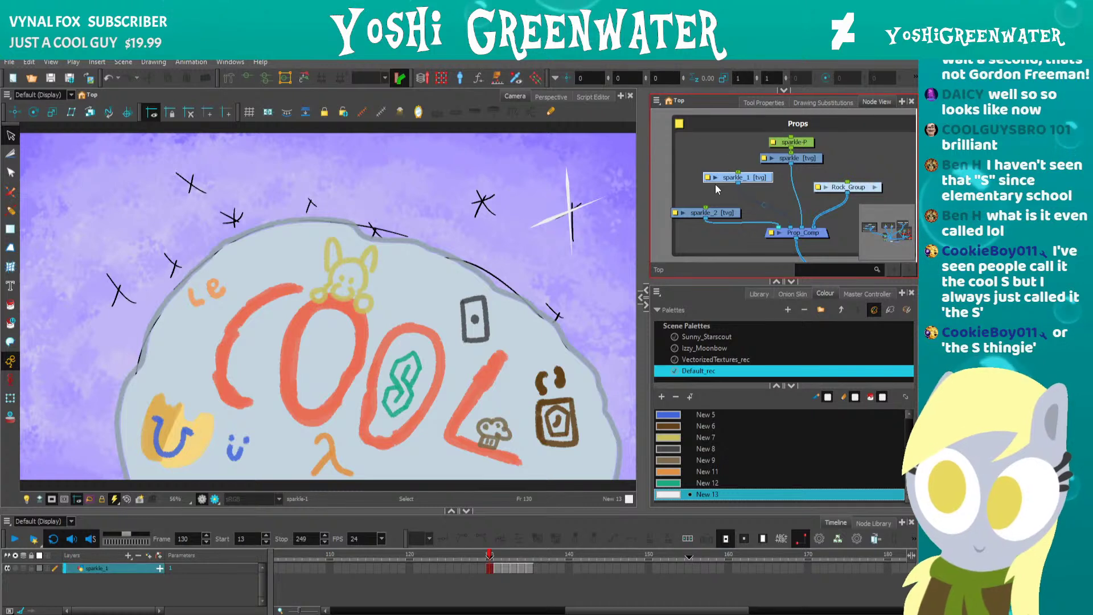
Add a parent peg to each of the two cloned sparkle drawings, undoing the accidental move of the Props backdrop.
{"action": "key", "text": "ctrl+p"}
{"action": "left_click_drag", "start_coordinate": [720, 122], "coordinate": [696, 197]}
{"action": "left_click", "coordinate": [692, 214]}
{"action": "key", "text": "ctrl+p"}
{"action": "left_click_drag", "start_coordinate": [816, 132], "coordinate": [663, 179]}
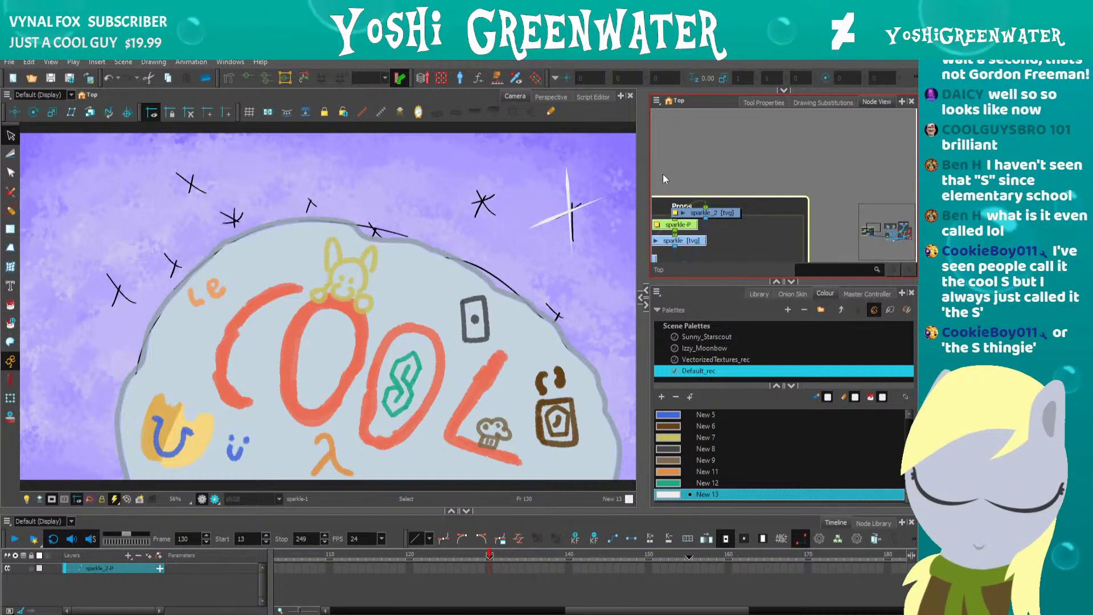
{"action": "key", "text": "ctrl+z"}
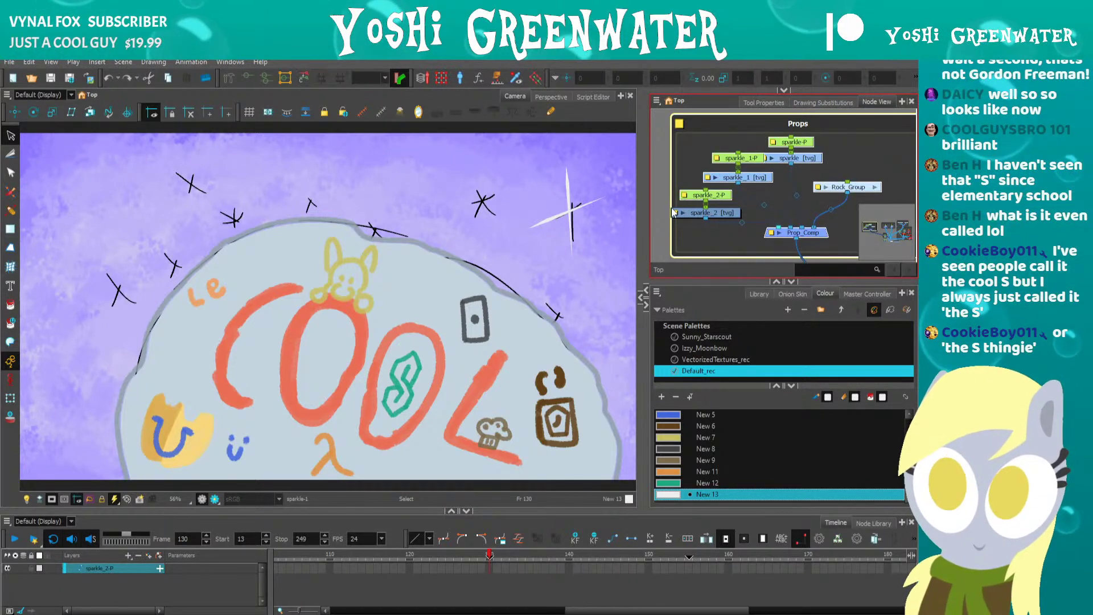
{"action": "left_click", "coordinate": [662, 190]}
Spread out Rock_Group and the three sparkle drawings with their pegs above Prop_Comp inside the Props backdrop.
{"action": "left_click_drag", "start_coordinate": [839, 187], "coordinate": [874, 182]}
{"action": "left_click_drag", "start_coordinate": [806, 171], "coordinate": [805, 143]}
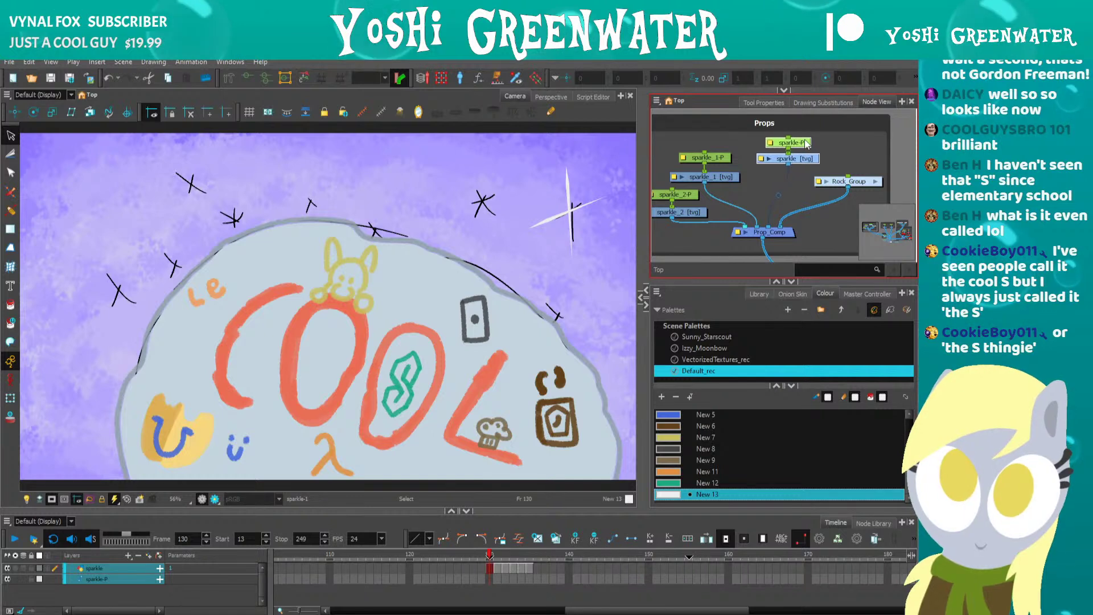
{"action": "left_click_drag", "start_coordinate": [738, 185], "coordinate": [720, 160]}
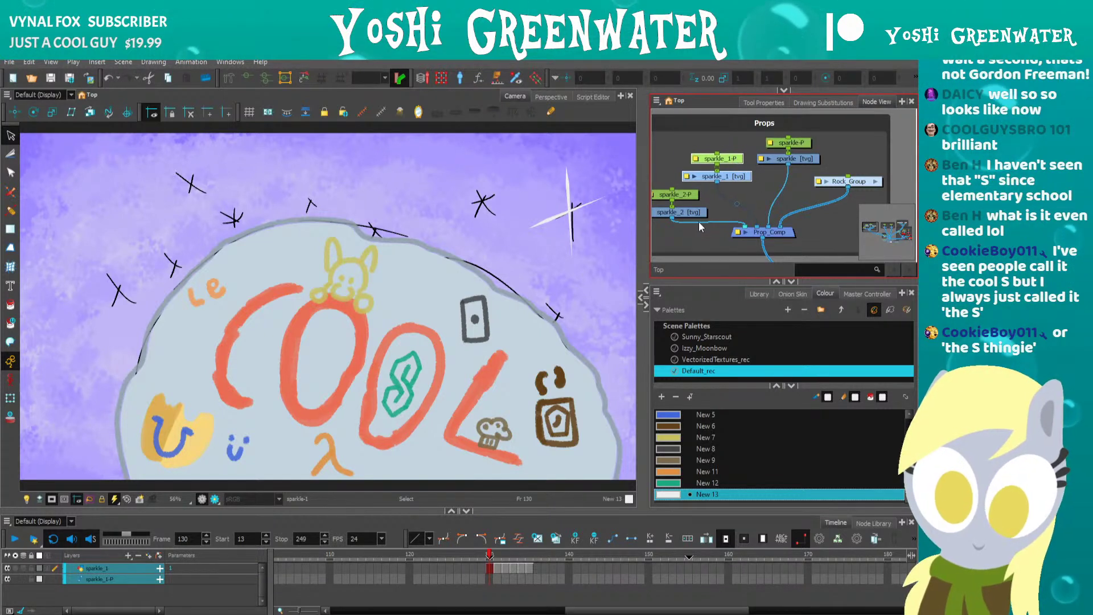
{"action": "left_click_drag", "start_coordinate": [699, 221], "coordinate": [716, 200]}
{"action": "left_click", "coordinate": [692, 244]}
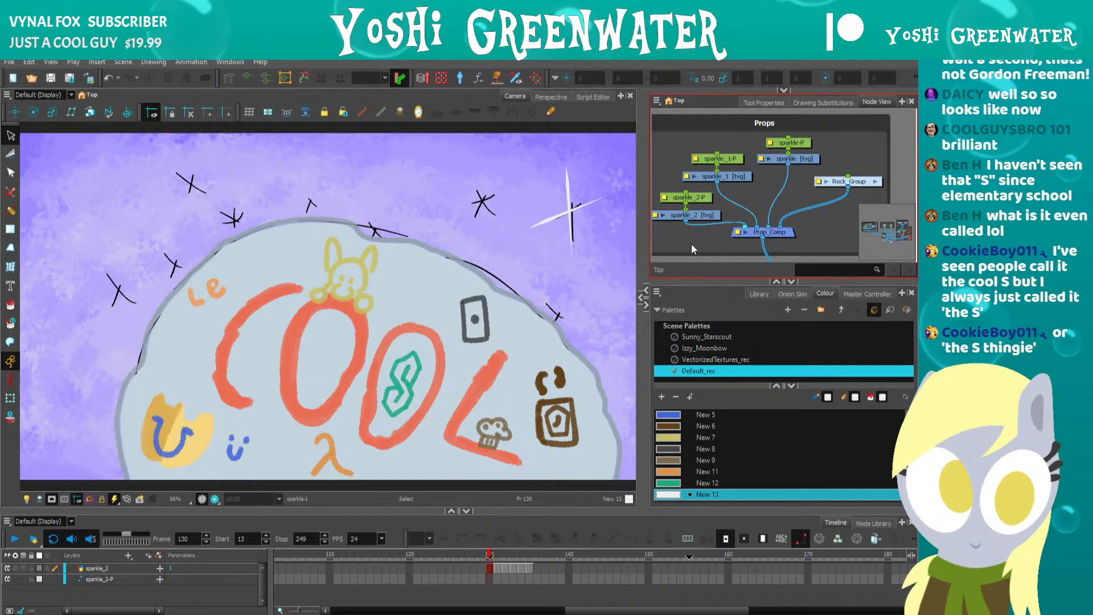
{"action": "left_click_drag", "start_coordinate": [691, 231], "coordinate": [719, 216]}
{"action": "scroll", "coordinate": [719, 217], "scroll_direction": "down", "scroll_amount": 1}
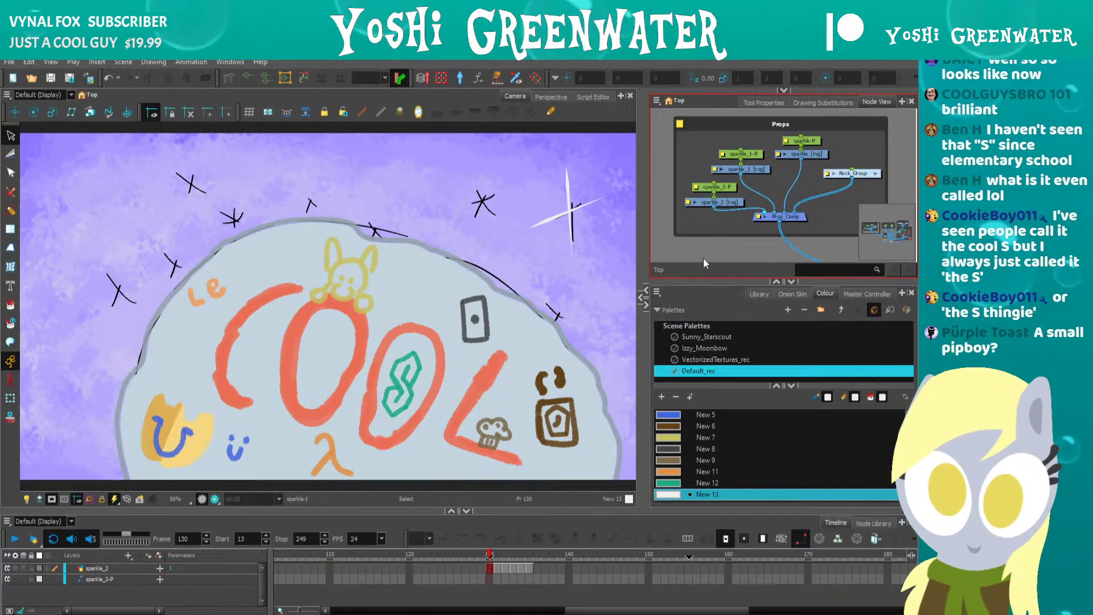
Resize the workspace areas so the palette's colour list has more room below a shorter node network.
{"action": "left_click_drag", "start_coordinate": [338, 511], "coordinate": [346, 516]}
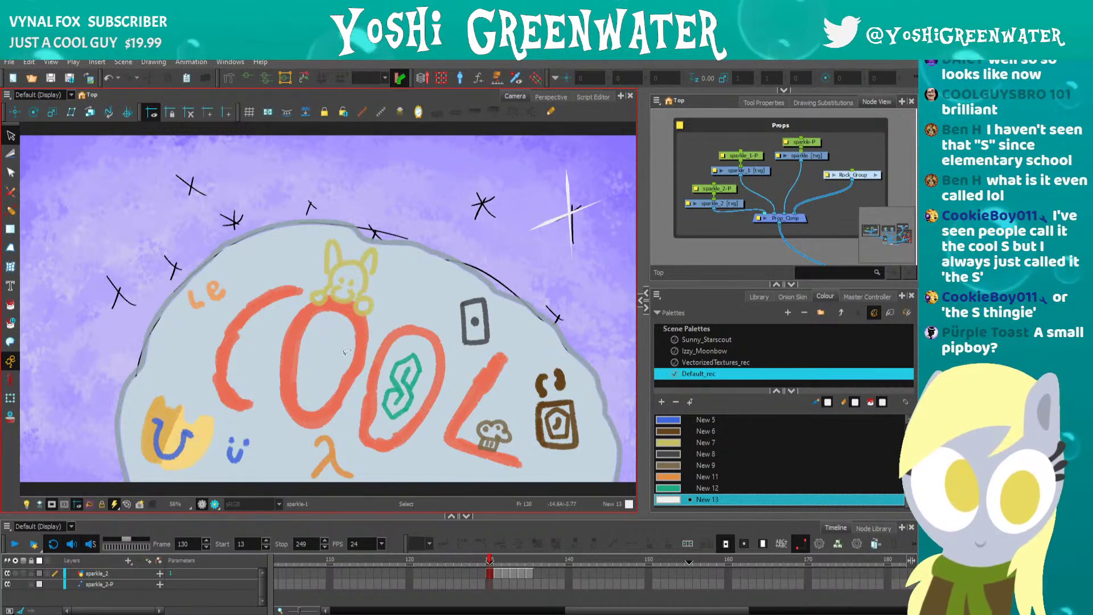
{"action": "left_click_drag", "start_coordinate": [697, 232], "coordinate": [698, 231]}
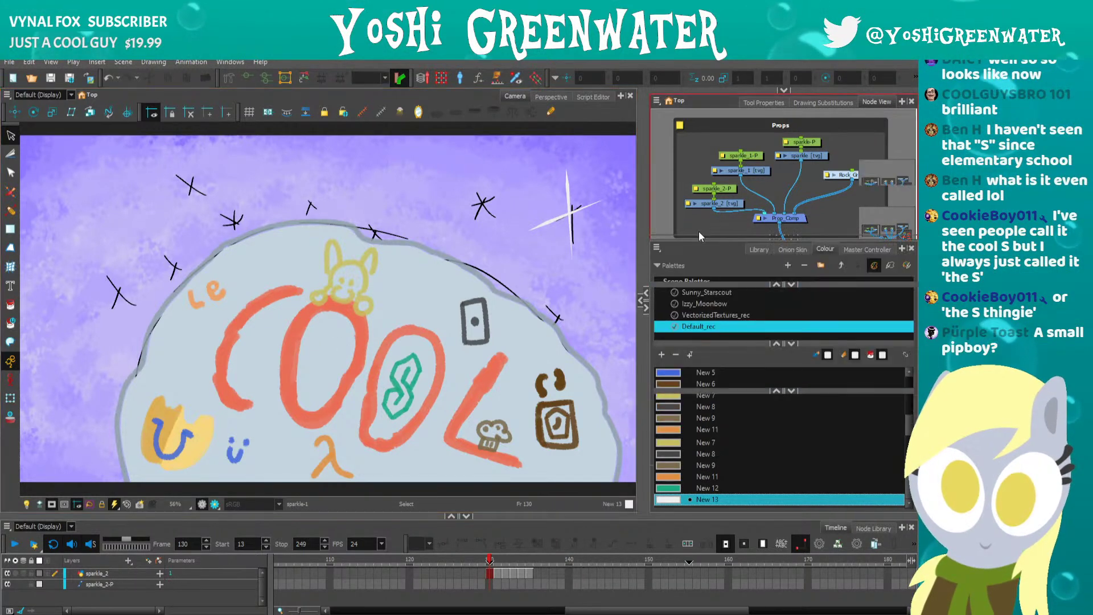
{"action": "left_click_drag", "start_coordinate": [694, 391], "coordinate": [695, 340]}
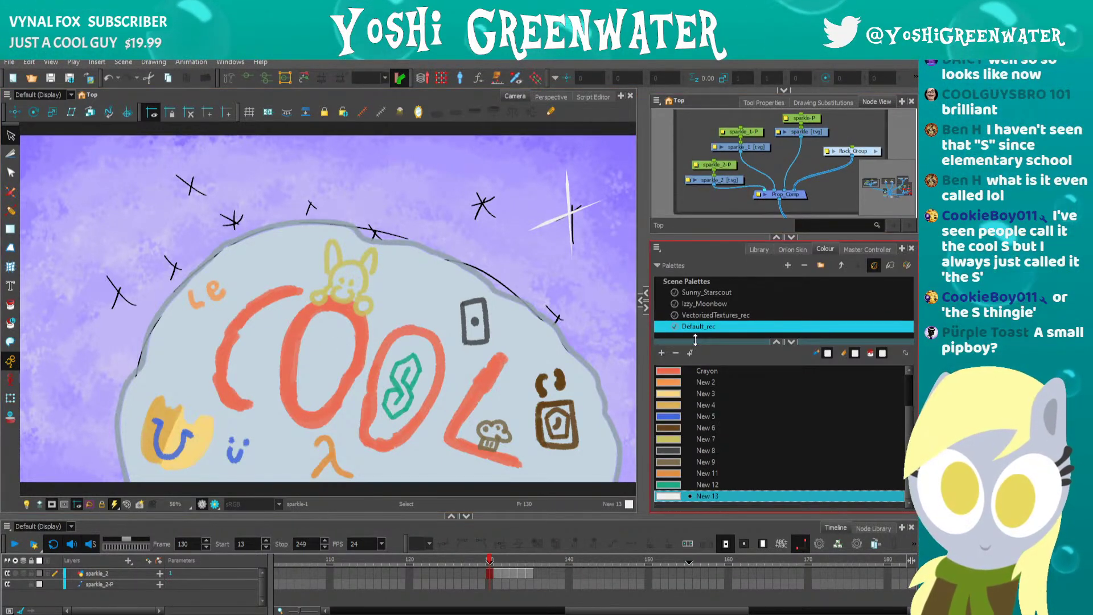
Add a new colour to the Default_rec palette and set it to a muted green with HSV 134, 40, 74.
{"action": "left_click", "coordinate": [661, 353]}
{"action": "double_click", "coordinate": [670, 496]}
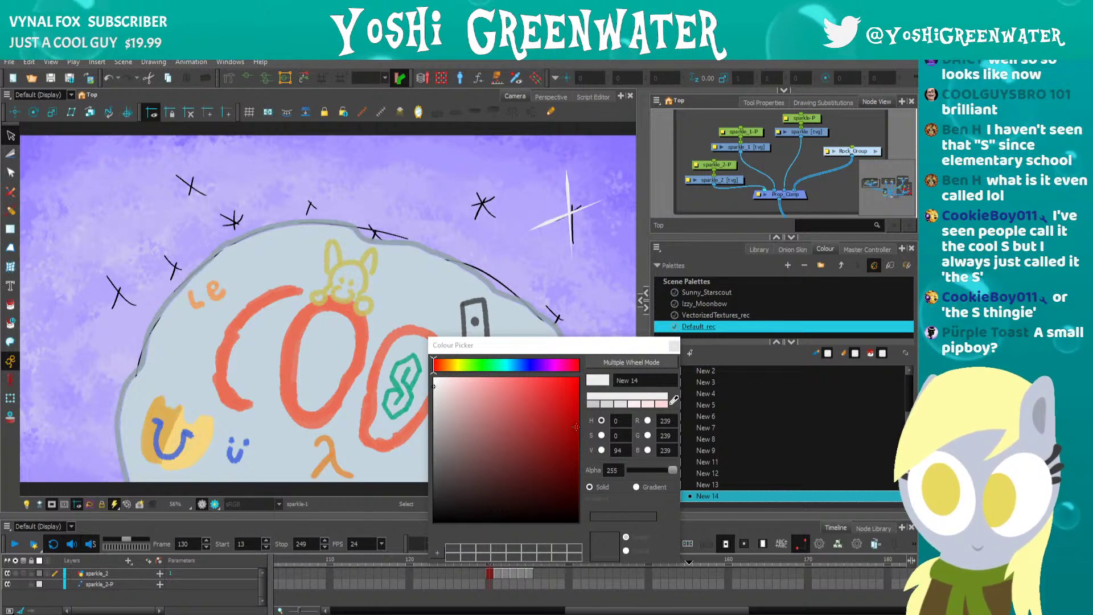
{"action": "left_click_drag", "start_coordinate": [533, 345], "coordinate": [552, 354]}
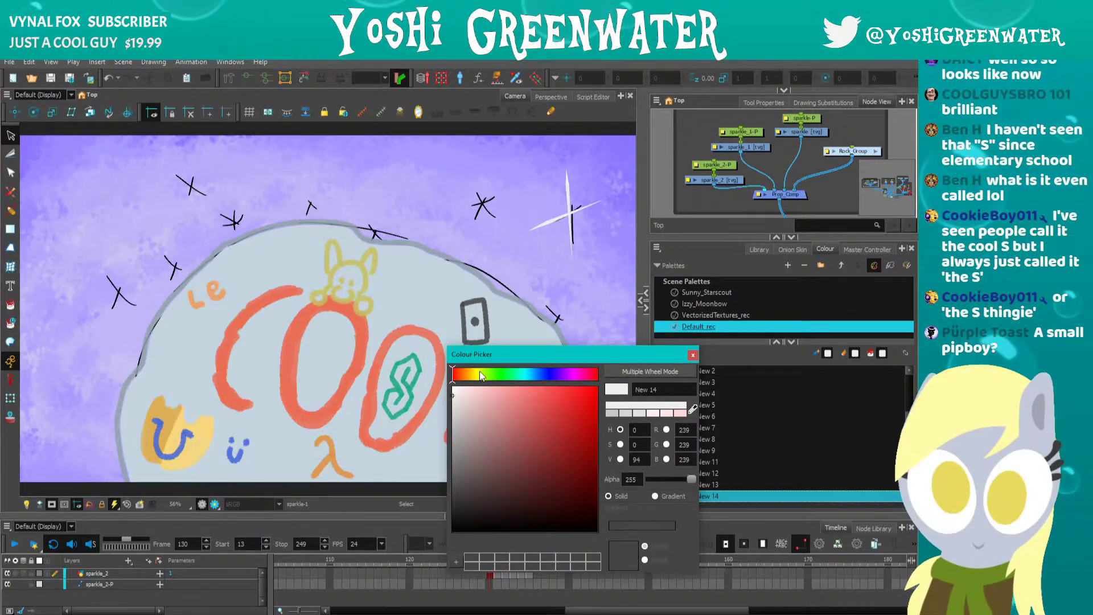
{"action": "left_click_drag", "start_coordinate": [479, 373], "coordinate": [571, 349]}
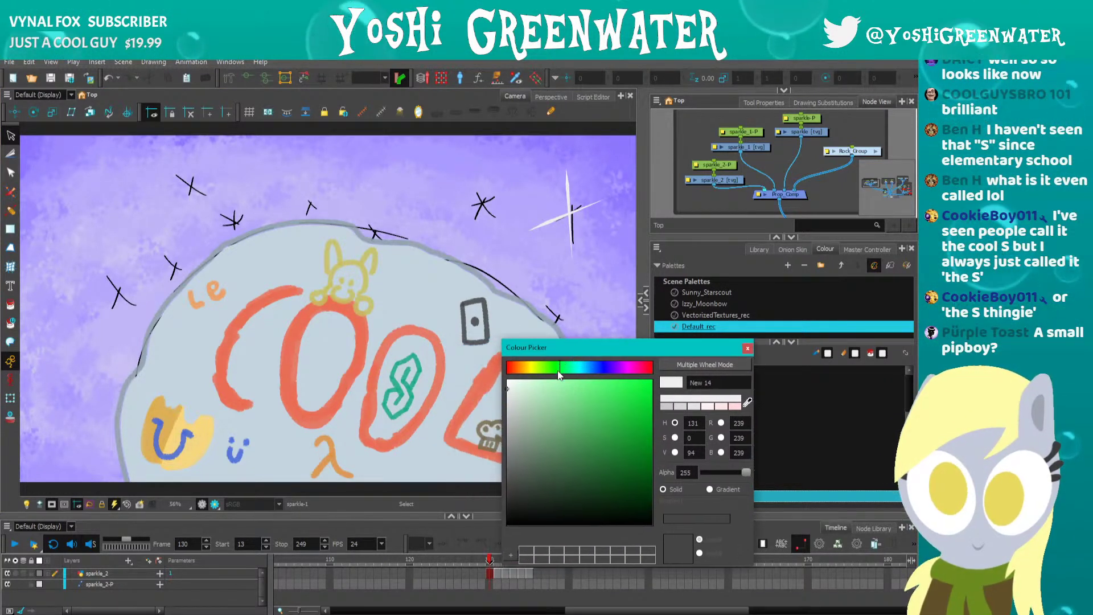
{"action": "left_click_drag", "start_coordinate": [570, 393], "coordinate": [565, 418]}
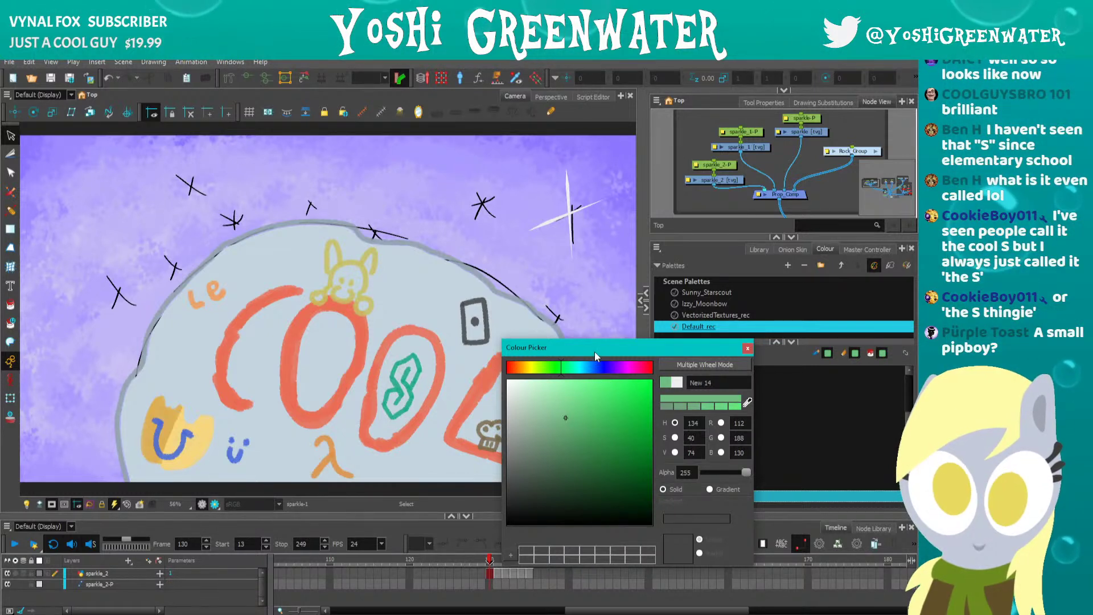
{"action": "left_click", "coordinate": [747, 348]}
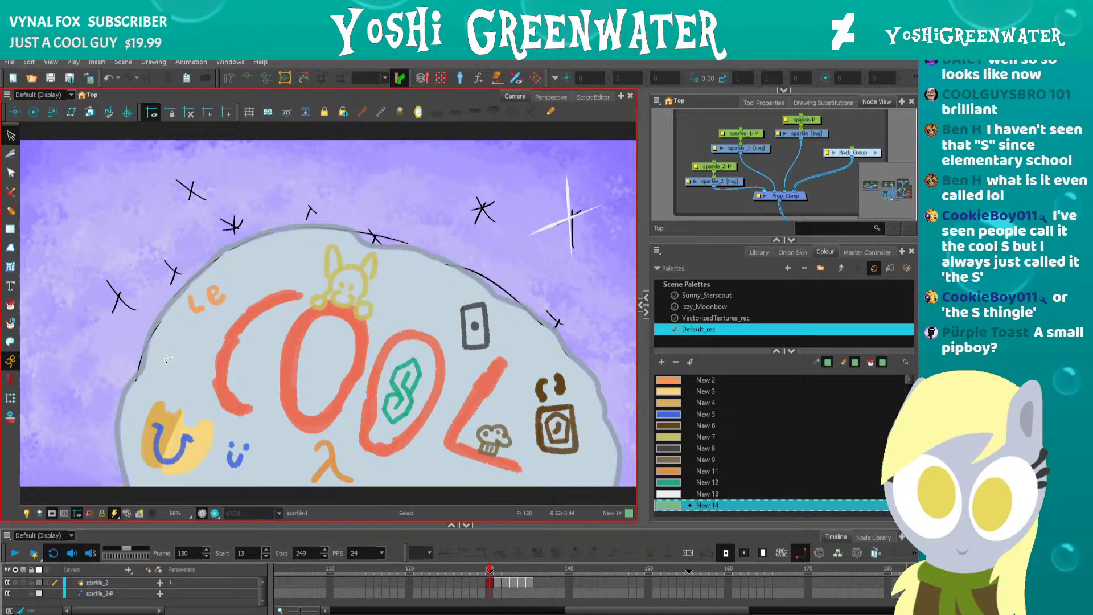
Enter Rock_Group and select its rock_art drawing for drawing inside the red letter C, with the camera view rotated to suit.
{"action": "scroll", "coordinate": [221, 371], "scroll_direction": "up", "scroll_amount": 4}
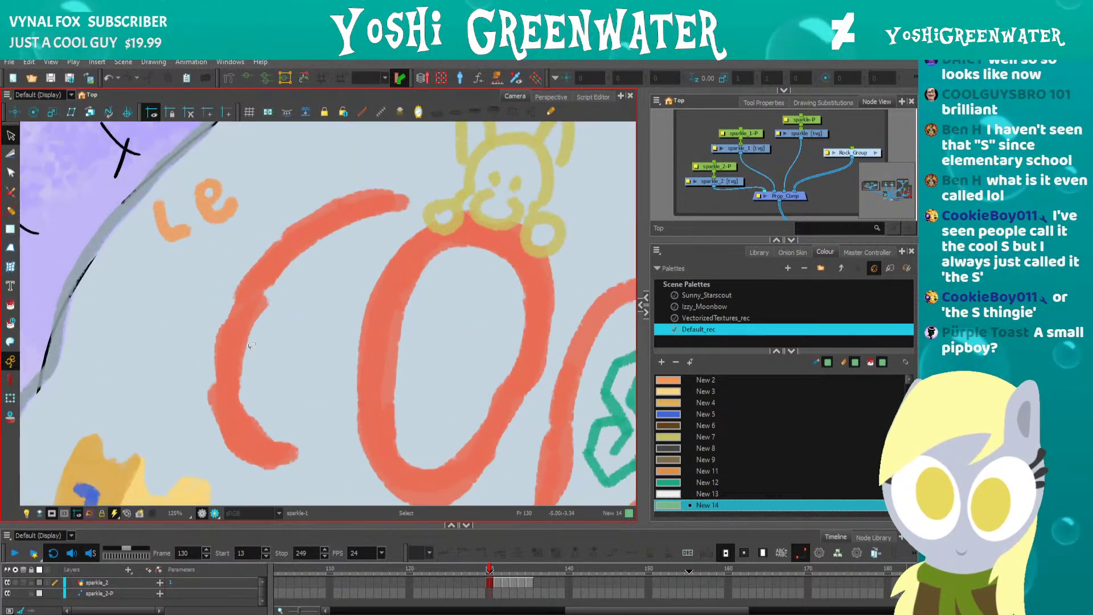
{"action": "left_click_drag", "start_coordinate": [251, 345], "coordinate": [341, 333]}
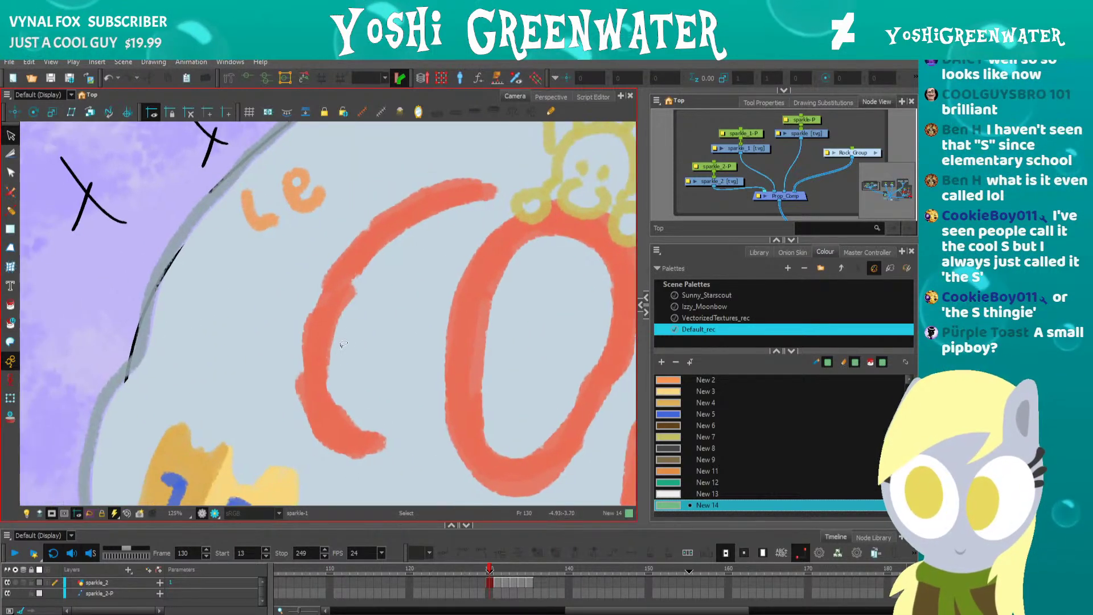
{"action": "key", "text": "ctrl+r"}
{"action": "key", "text": "Escape"}
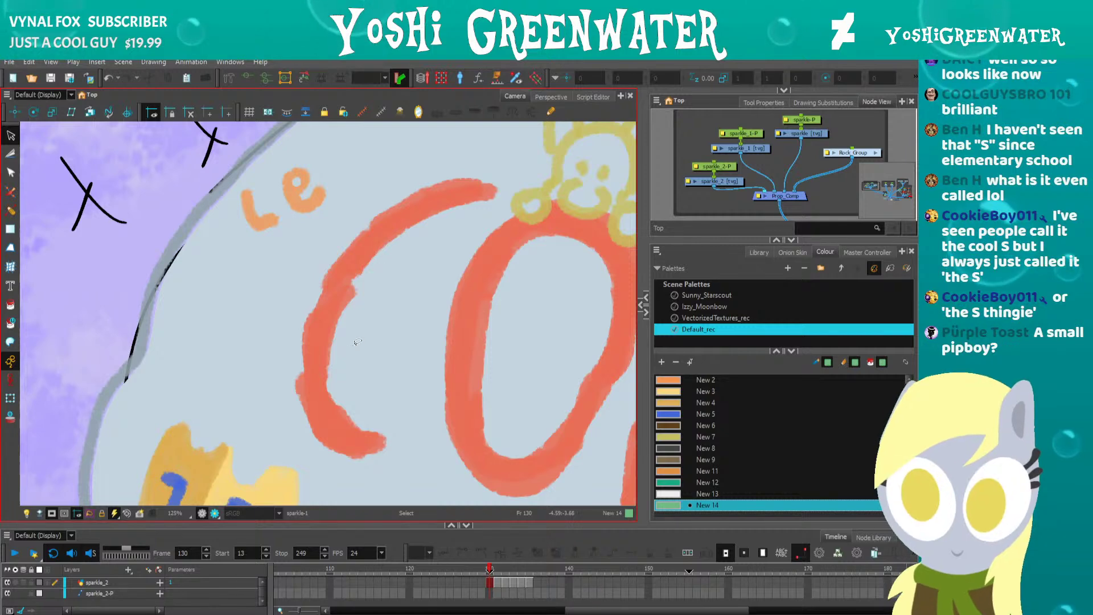
{"action": "key", "text": "ctrl+alt"}
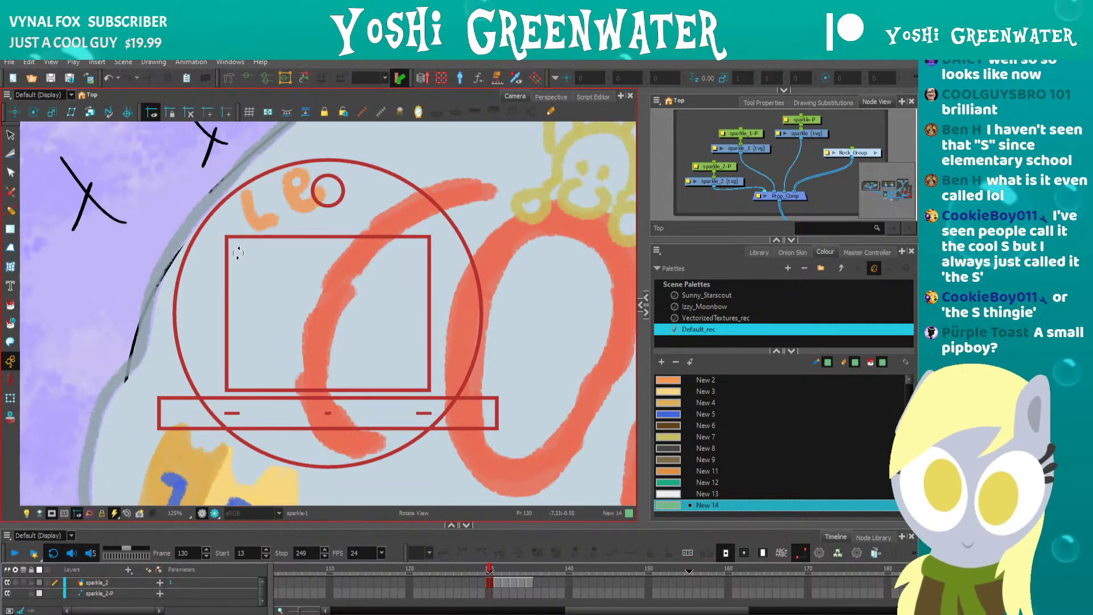
{"action": "left_click_drag", "start_coordinate": [238, 253], "coordinate": [237, 334]}
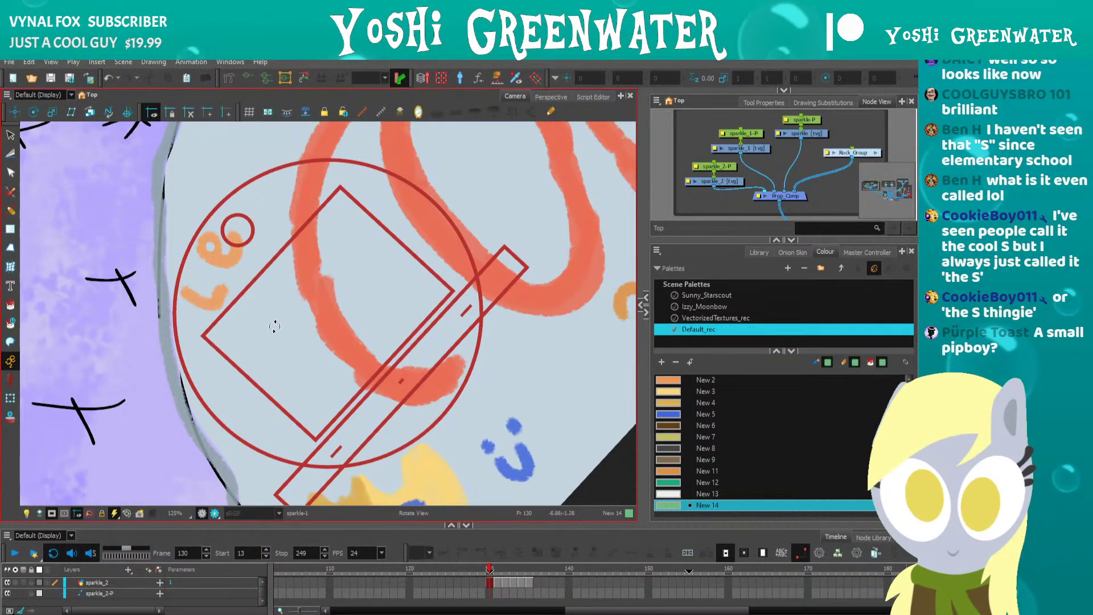
{"action": "key", "text": "shift+Return"}
{"action": "left_click", "coordinate": [490, 572]}
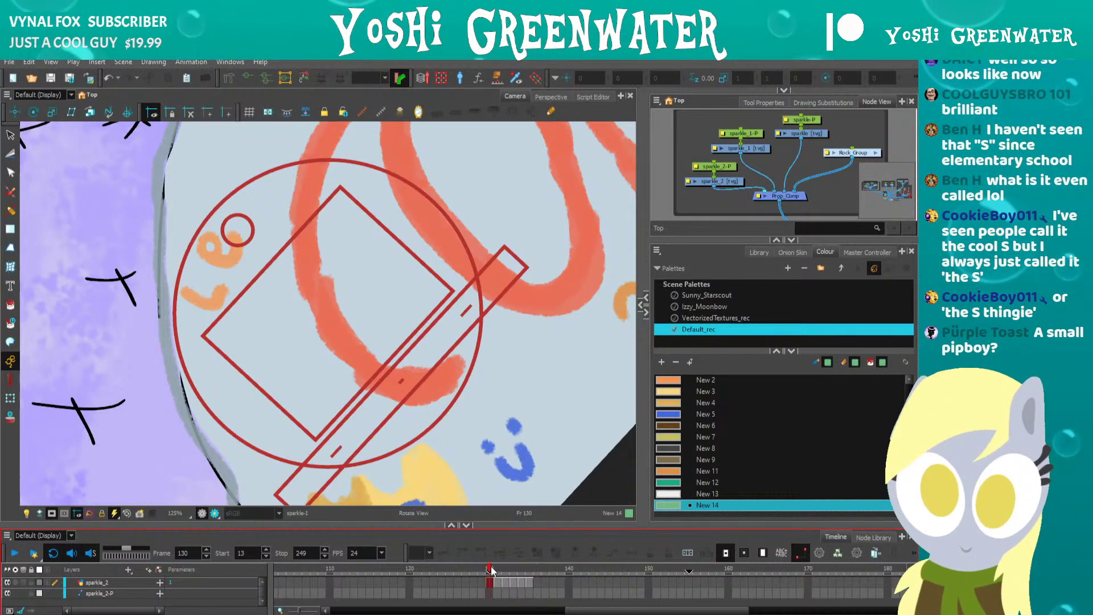
{"action": "left_click_drag", "start_coordinate": [796, 155], "coordinate": [753, 160]}
{"action": "left_click", "coordinate": [831, 157]}
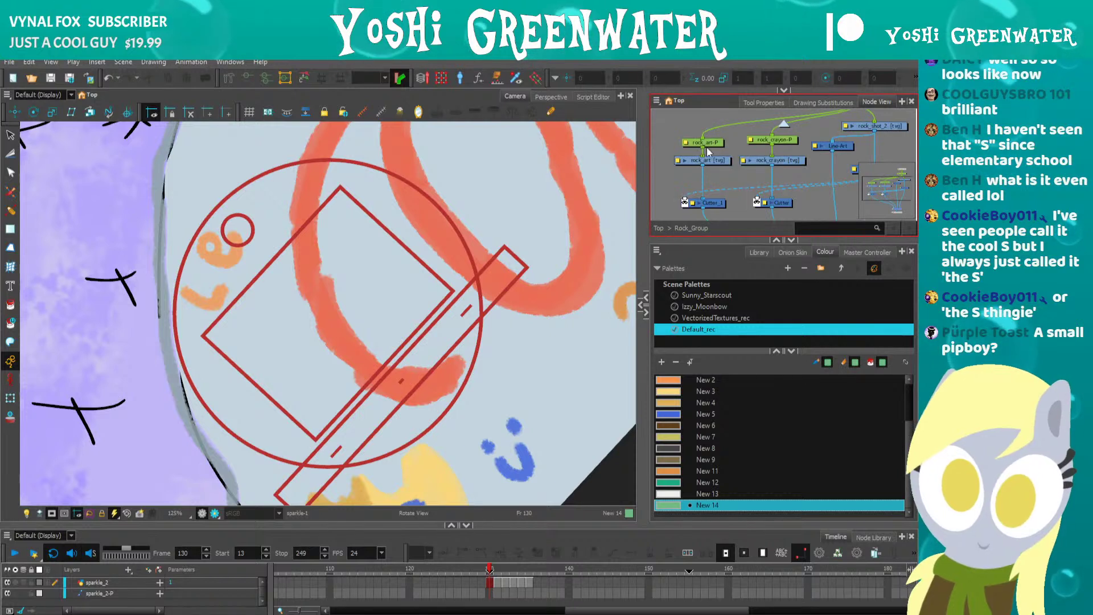
{"action": "left_click", "coordinate": [706, 159]}
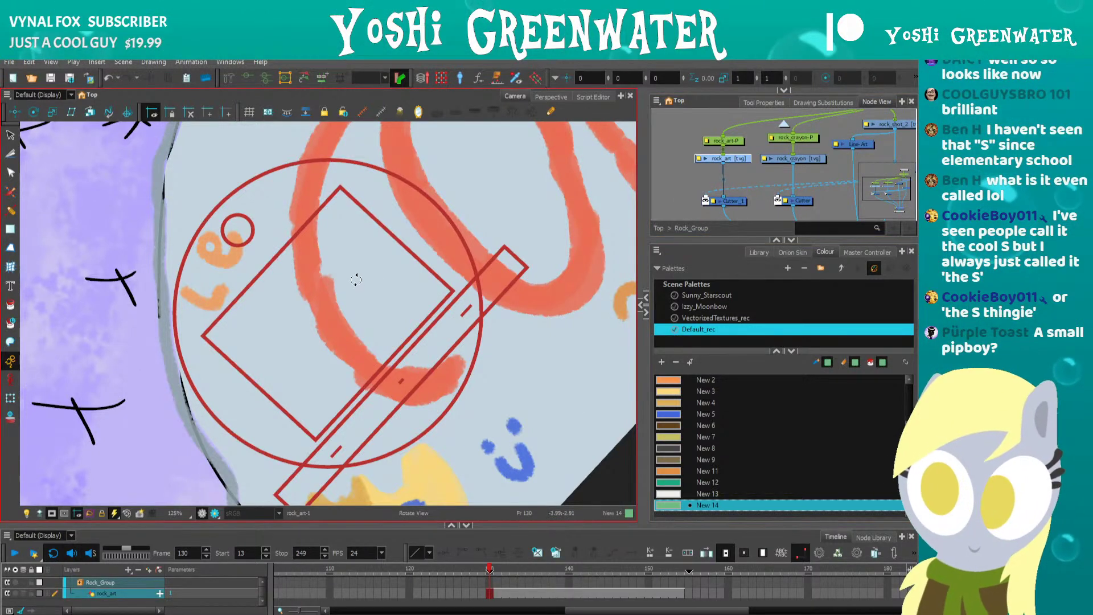
{"action": "mouse_move", "coordinate": [350, 292]}
{"action": "left_mouse_down"}
{"action": "mouse_move", "coordinate": [366, 272]}
{"action": "mouse_move", "coordinate": [379, 310]}
{"action": "left_mouse_up"}
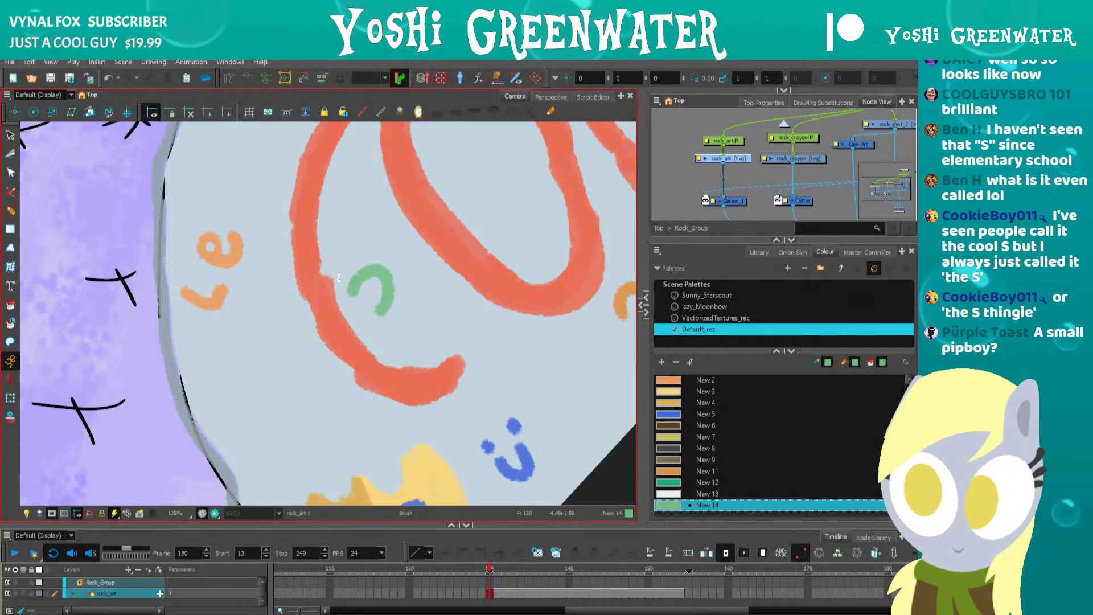
{"action": "key", "text": "ctrl+z"}
{"action": "scroll", "coordinate": [372, 268], "scroll_direction": "up", "scroll_amount": 2}
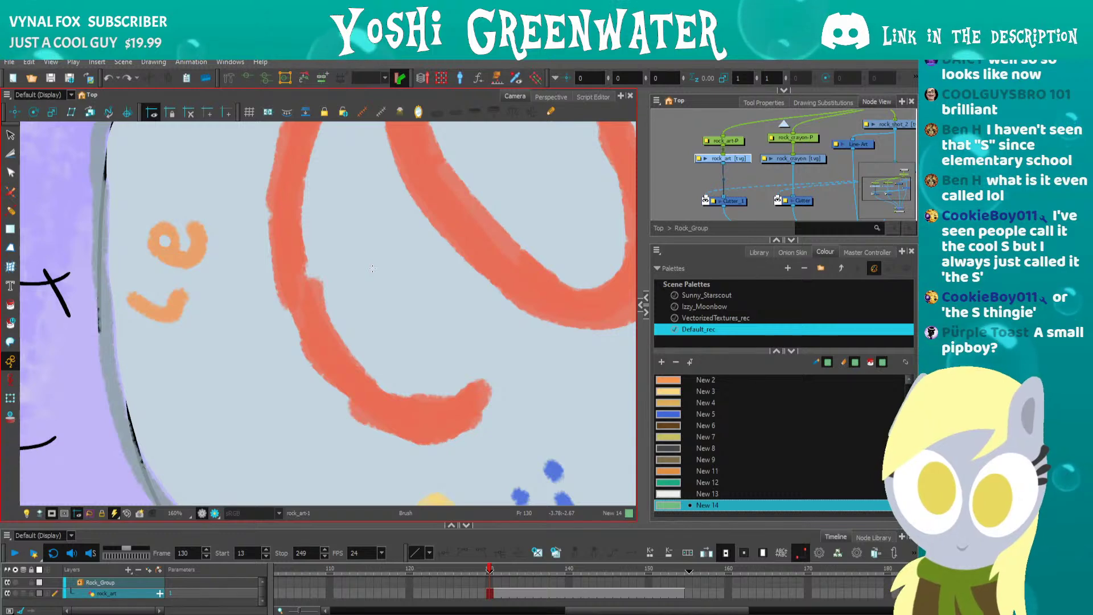
{"action": "scroll", "coordinate": [373, 268], "scroll_direction": "down", "scroll_amount": 7}
{"action": "scroll", "coordinate": [406, 299], "scroll_direction": "up", "scroll_amount": 9}
{"action": "scroll", "coordinate": [406, 299], "scroll_direction": "down", "scroll_amount": 2}
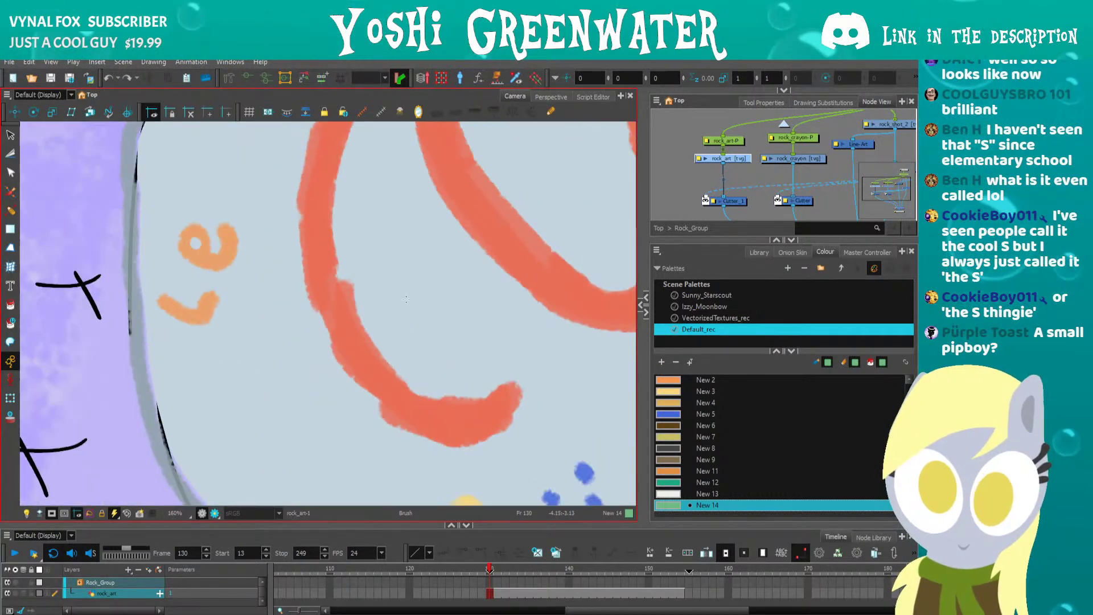
{"action": "scroll", "coordinate": [405, 299], "scroll_direction": "up", "scroll_amount": 1}
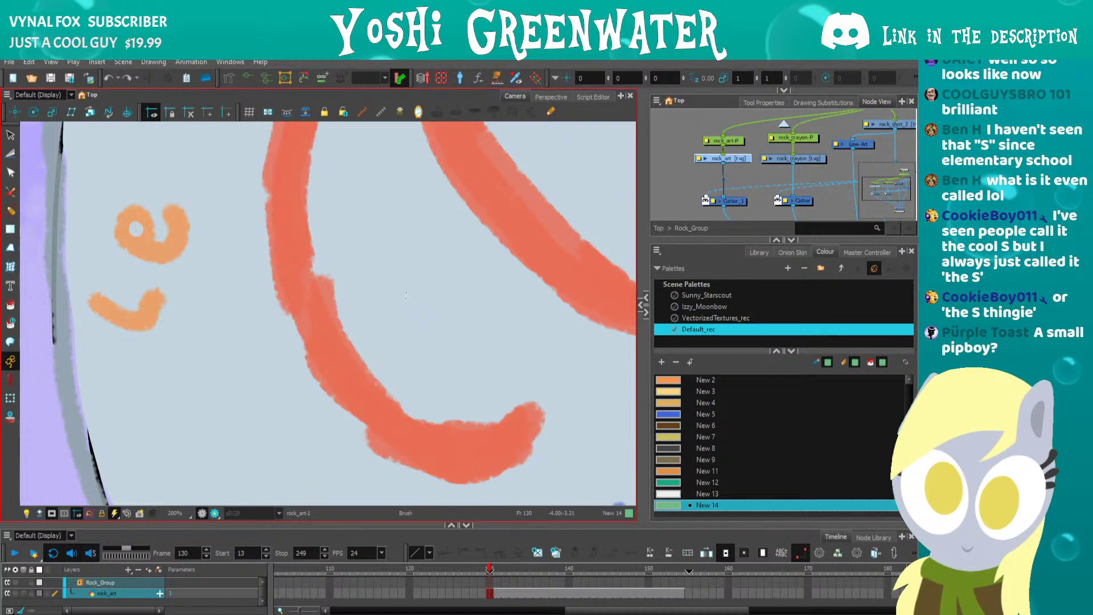
Set the brush's maximum size to 50 and undo a trial green stroke inside the letter C.
{"action": "left_click", "coordinate": [751, 103]}
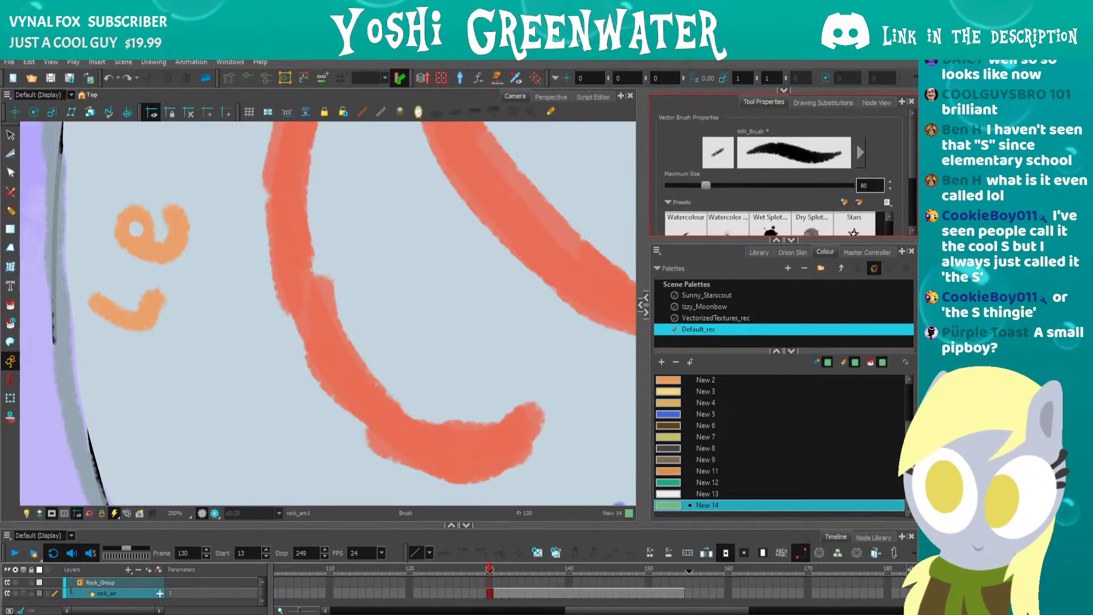
{"action": "type", "text": "50"}
{"action": "key", "text": "Return"}
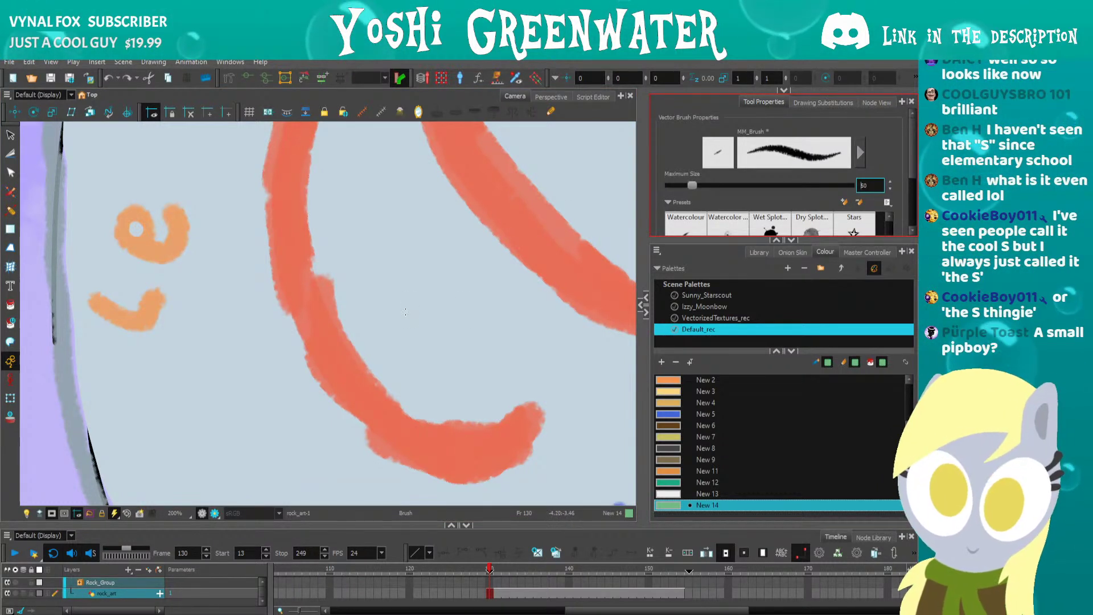
{"action": "left_click_drag", "start_coordinate": [409, 302], "coordinate": [446, 344]}
{"action": "key", "text": "ctrl+z"}
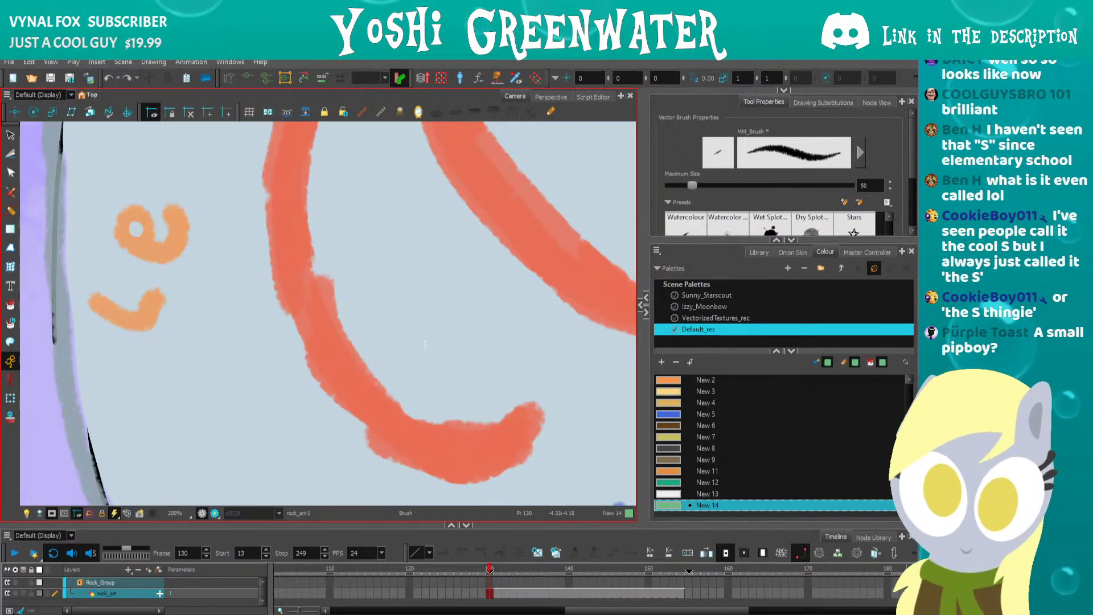
Draw a small green cartoon figure inside the C's lower curve, with two legs, a round tufted head, an outstretched thumbs-up arm and a second arm.
{"action": "left_click_drag", "start_coordinate": [415, 367], "coordinate": [406, 406]}
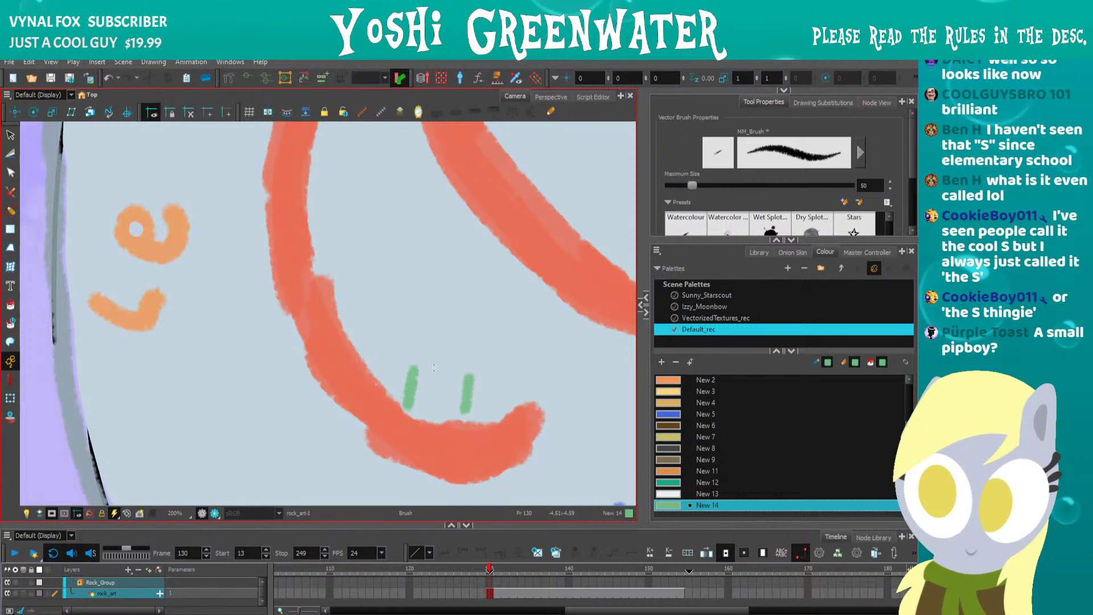
{"action": "key", "text": "ctrl+z"}
{"action": "left_click_drag", "start_coordinate": [461, 369], "coordinate": [470, 411]}
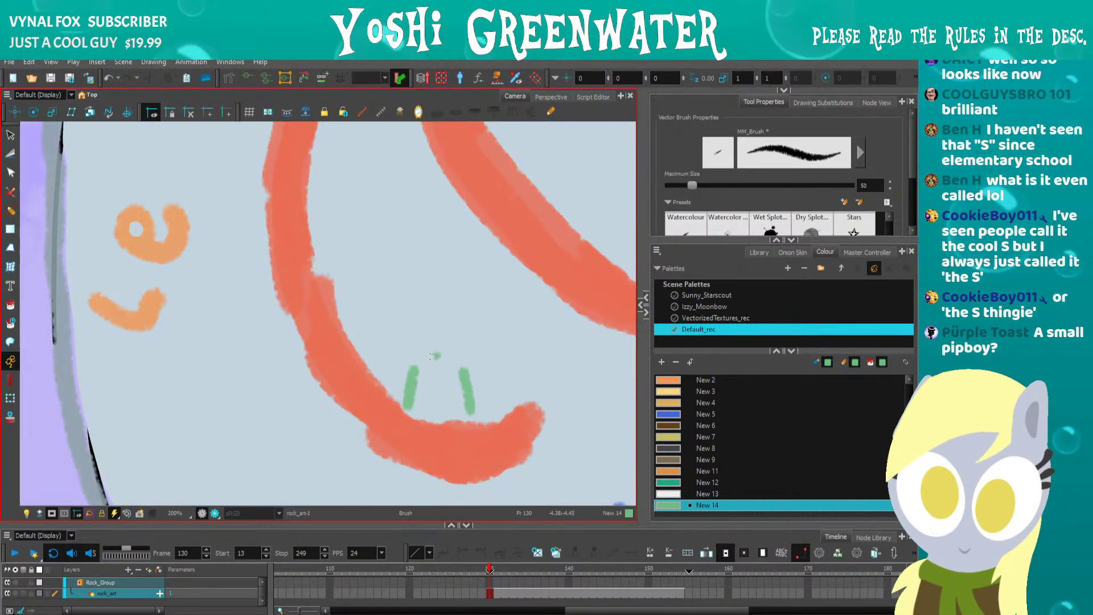
{"action": "mouse_move", "coordinate": [439, 358]}
{"action": "left_mouse_down"}
{"action": "mouse_move", "coordinate": [421, 298]}
{"action": "mouse_move", "coordinate": [420, 311]}
{"action": "mouse_move", "coordinate": [463, 297]}
{"action": "left_mouse_up"}
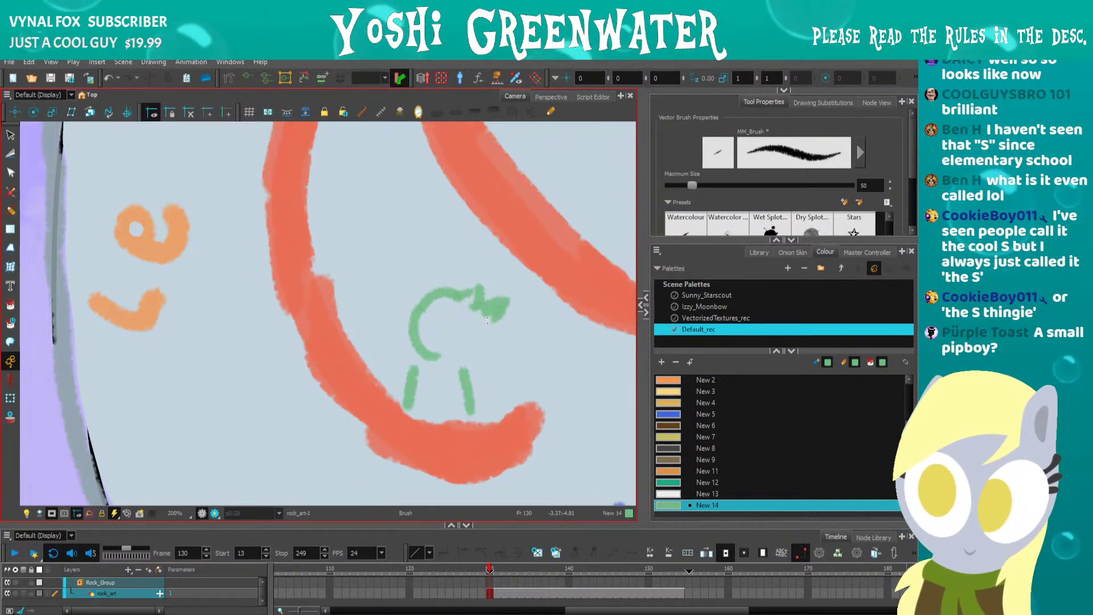
{"action": "mouse_move", "coordinate": [481, 312]}
{"action": "left_mouse_down"}
{"action": "mouse_move", "coordinate": [456, 310]}
{"action": "mouse_move", "coordinate": [479, 316]}
{"action": "mouse_move", "coordinate": [450, 295]}
{"action": "mouse_move", "coordinate": [457, 321]}
{"action": "mouse_move", "coordinate": [471, 319]}
{"action": "mouse_move", "coordinate": [450, 359]}
{"action": "left_mouse_up"}
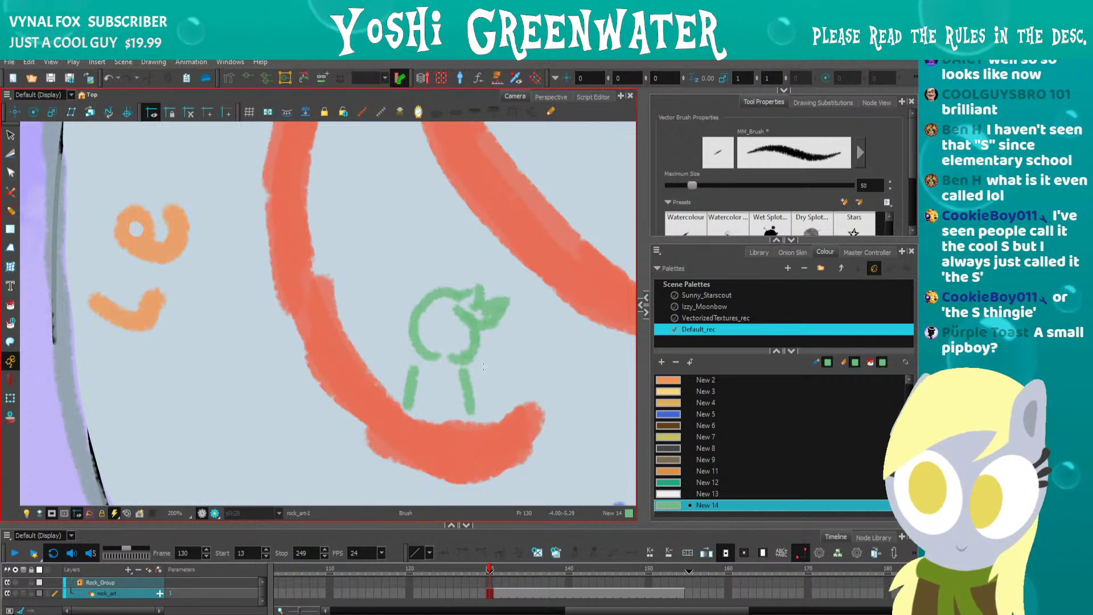
{"action": "mouse_move", "coordinate": [473, 360]}
{"action": "left_mouse_down"}
{"action": "mouse_move", "coordinate": [535, 333]}
{"action": "mouse_move", "coordinate": [536, 355]}
{"action": "mouse_move", "coordinate": [482, 377]}
{"action": "left_mouse_up"}
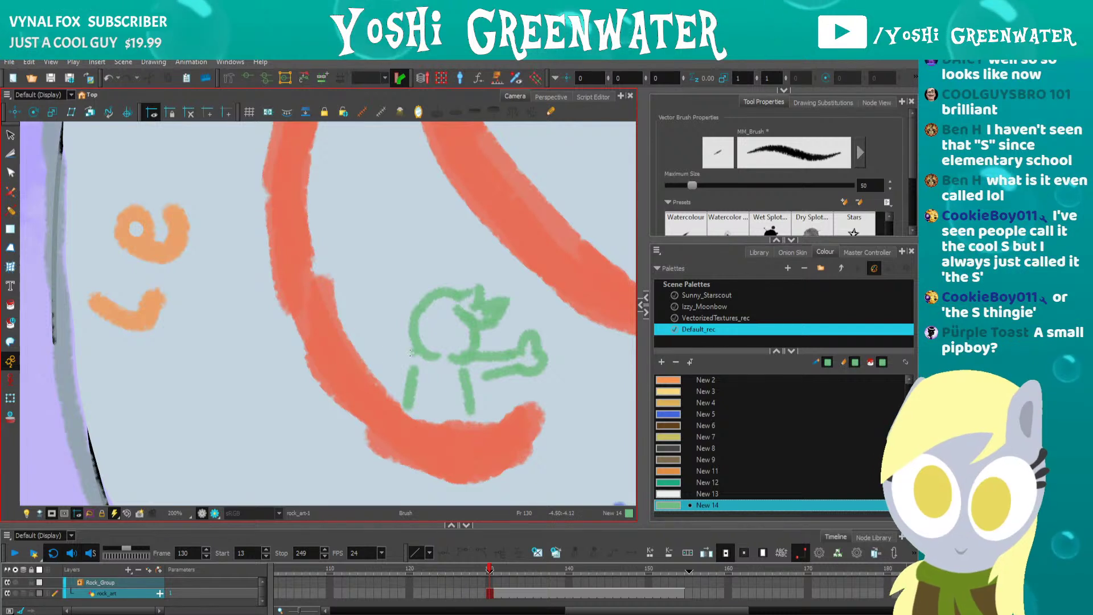
{"action": "left_click_drag", "start_coordinate": [381, 357], "coordinate": [393, 398]}
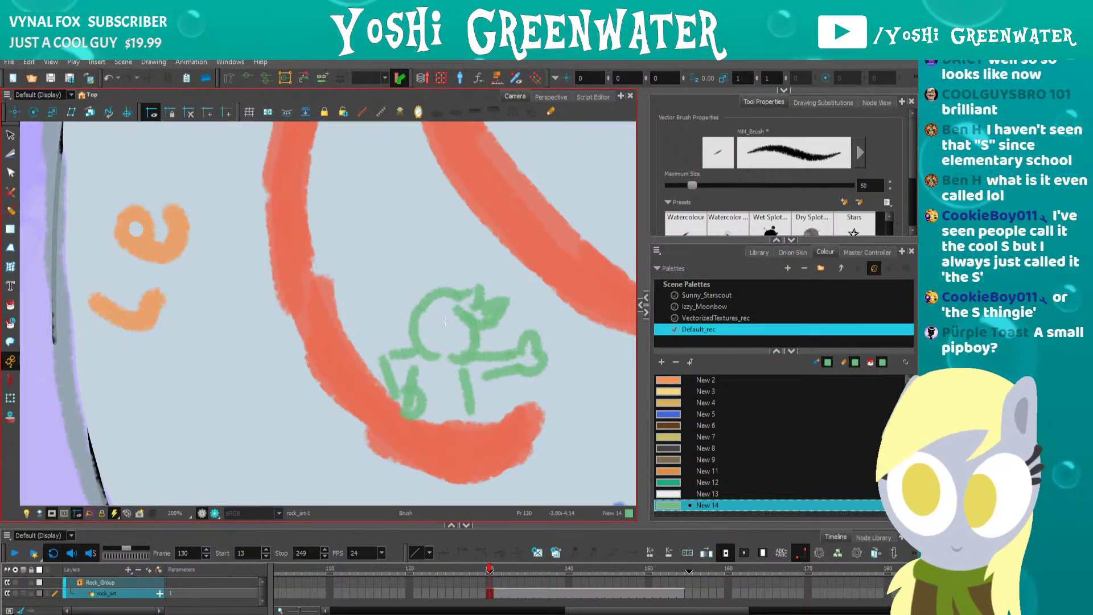
Paint two eyes and a mouth on the green figure inside the letter C with the Brush tool.
{"action": "scroll", "coordinate": [443, 323], "scroll_direction": "up", "scroll_amount": 1}
{"action": "scroll", "coordinate": [444, 324], "scroll_direction": "up", "scroll_amount": 1}
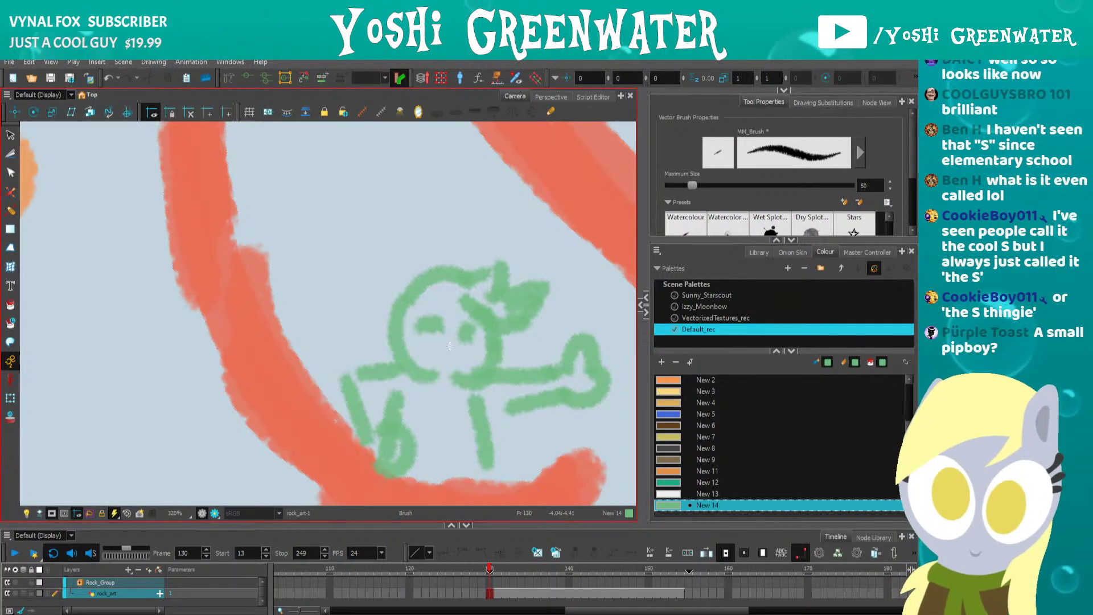
{"action": "left_click", "coordinate": [470, 328]}
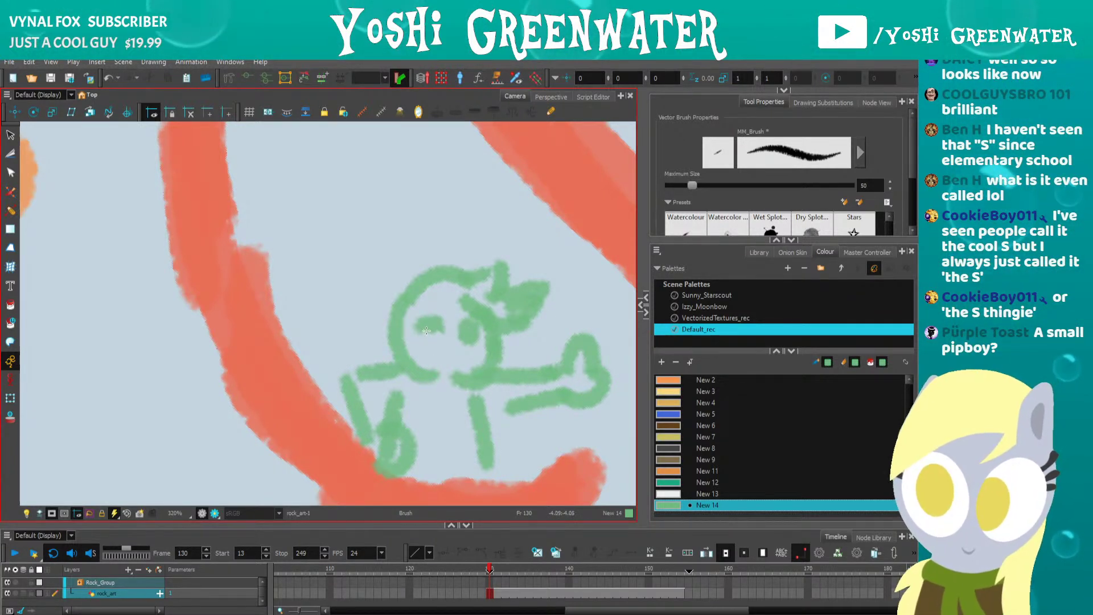
{"action": "left_click_drag", "start_coordinate": [424, 344], "coordinate": [461, 352]}
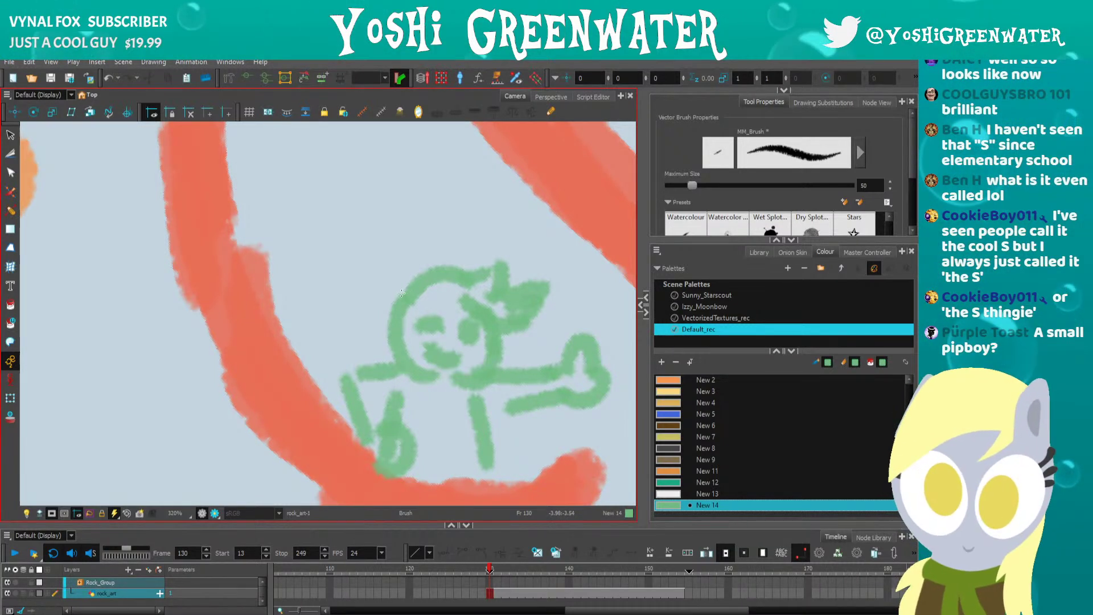
Brush an ear, spiky hair with a fringe, and the torso and clothing lines onto the green figure.
{"action": "left_click_drag", "start_coordinate": [398, 302], "coordinate": [391, 343]}
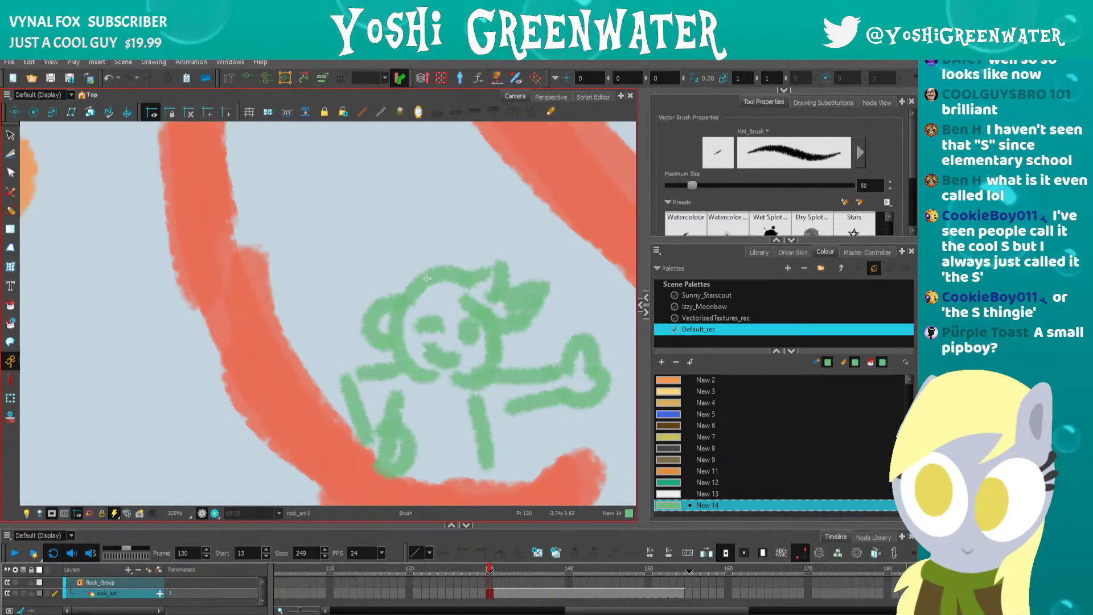
{"action": "left_click_drag", "start_coordinate": [418, 265], "coordinate": [452, 257]}
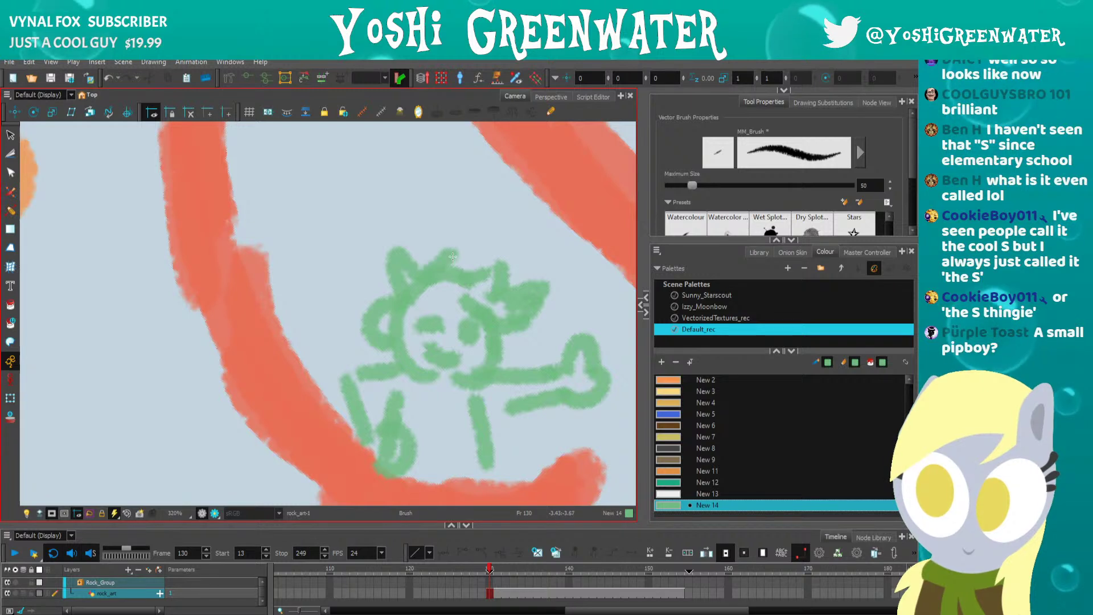
{"action": "left_click_drag", "start_coordinate": [440, 298], "coordinate": [468, 306]}
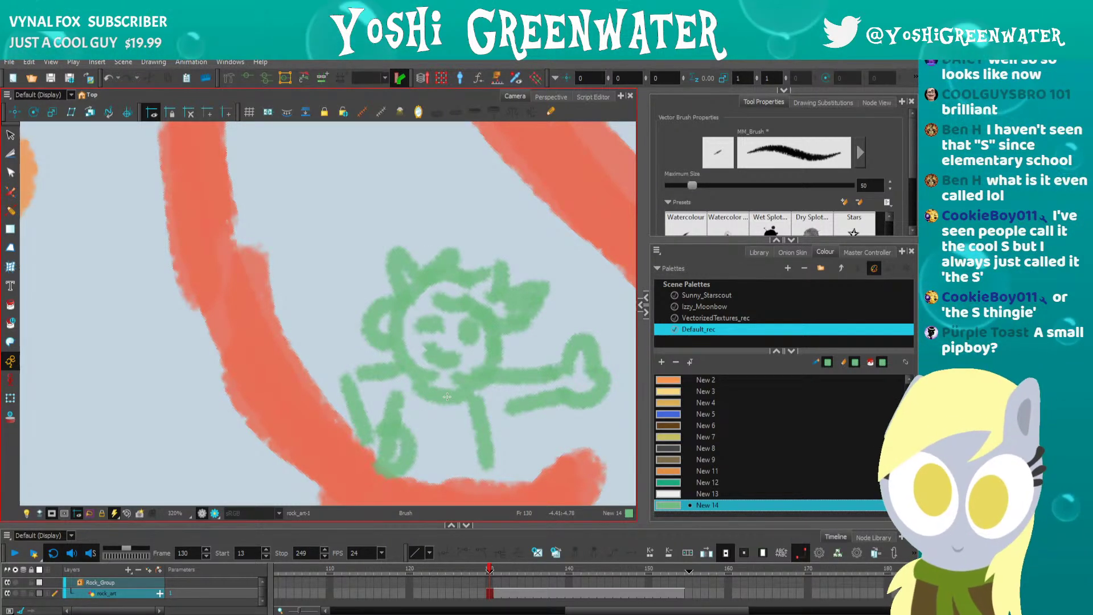
{"action": "mouse_move", "coordinate": [452, 400]}
{"action": "left_mouse_down"}
{"action": "mouse_move", "coordinate": [454, 447]}
{"action": "mouse_move", "coordinate": [459, 418]}
{"action": "mouse_move", "coordinate": [434, 458]}
{"action": "left_mouse_up"}
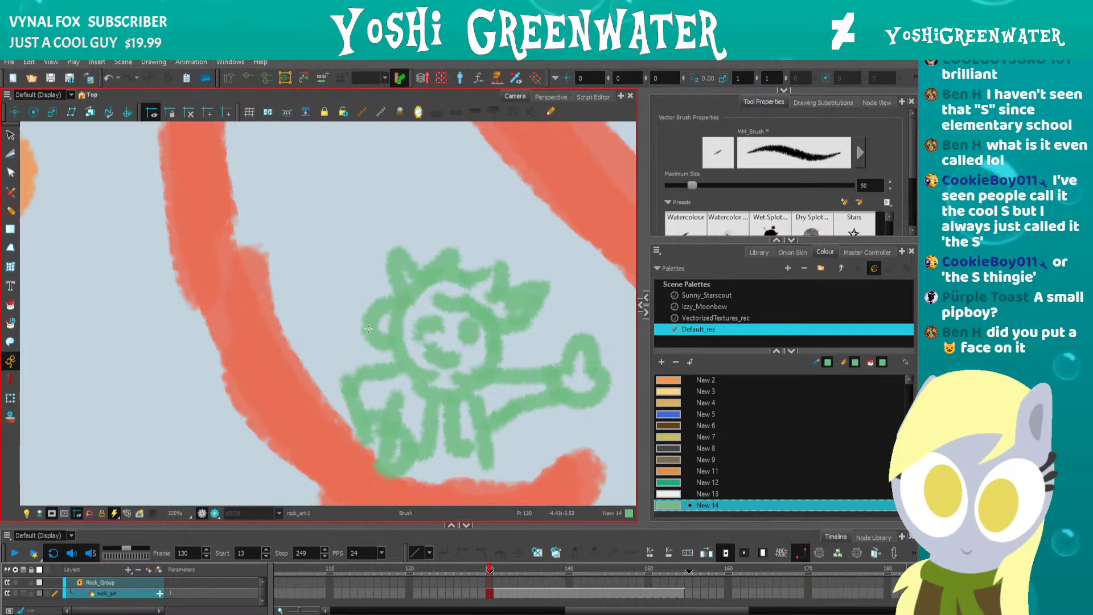
{"action": "scroll", "coordinate": [356, 301], "scroll_direction": "down", "scroll_amount": 4}
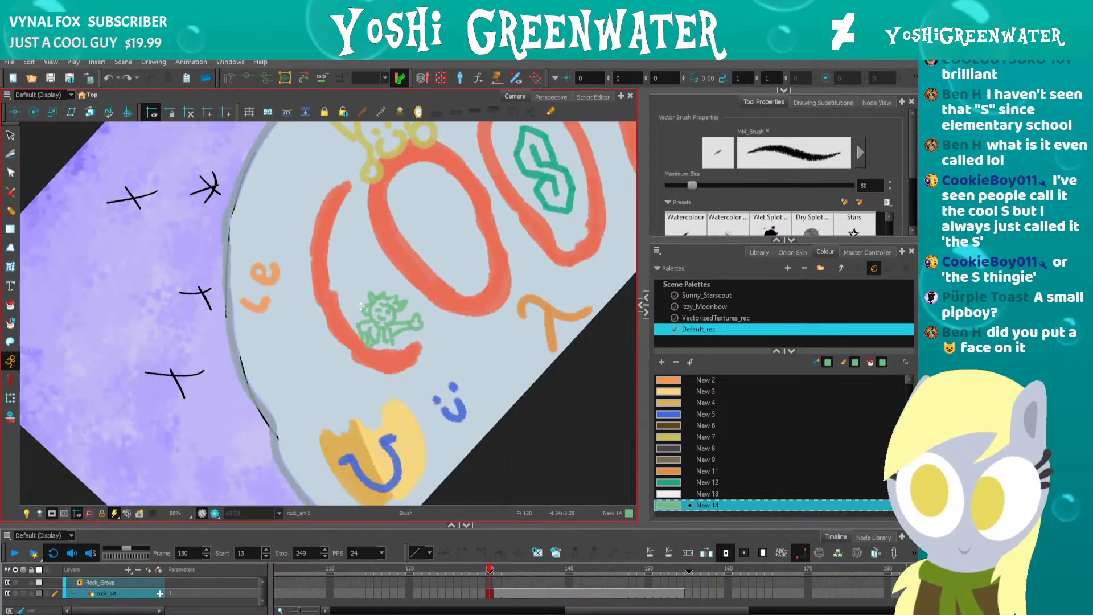
{"action": "scroll", "coordinate": [317, 322], "scroll_direction": "down", "scroll_amount": 2}
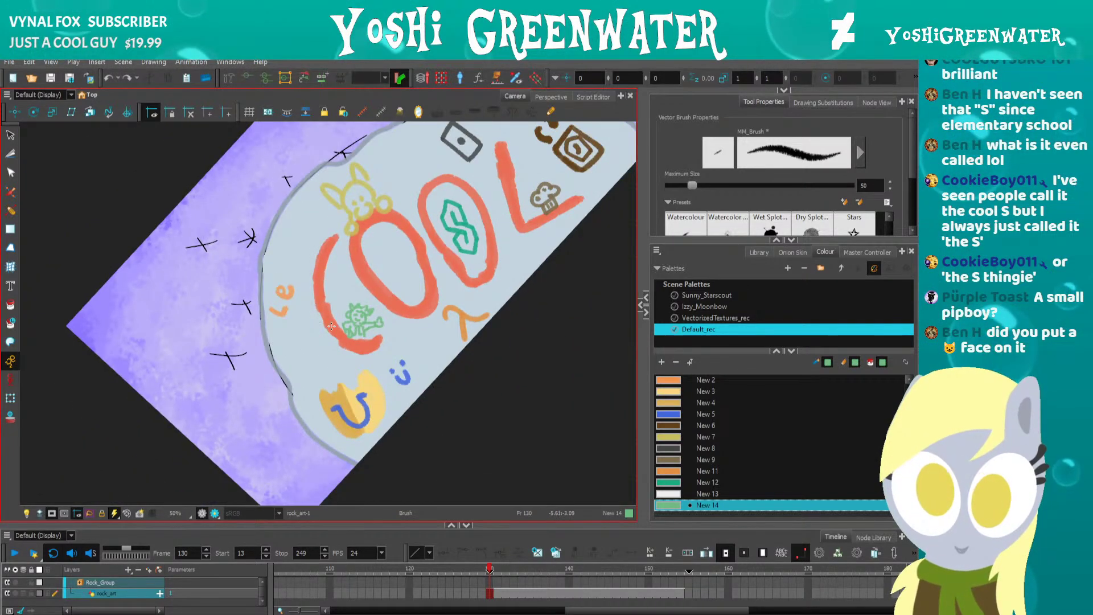
{"action": "scroll", "coordinate": [348, 277], "scroll_direction": "up", "scroll_amount": 6}
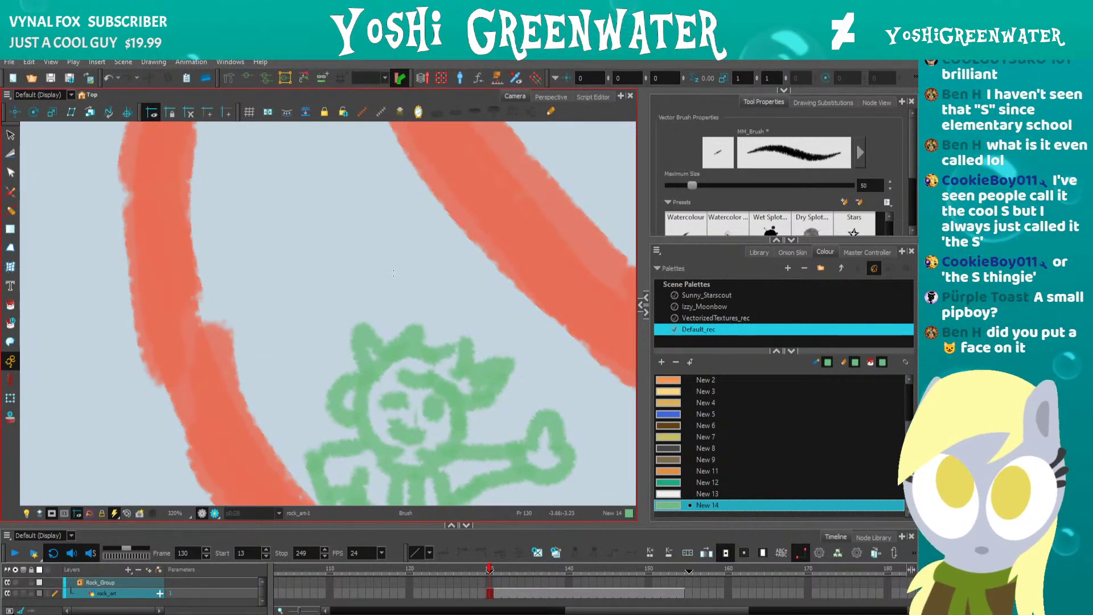
{"action": "scroll", "coordinate": [492, 241], "scroll_direction": "down", "scroll_amount": 2}
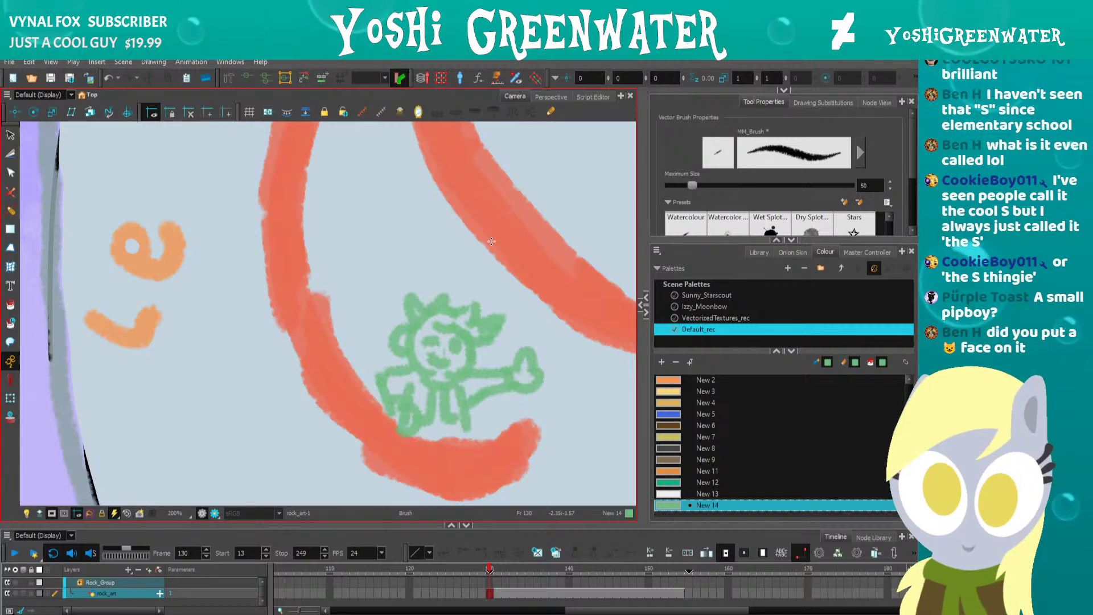
{"action": "scroll", "coordinate": [439, 286], "scroll_direction": "down", "scroll_amount": 3}
{"action": "scroll", "coordinate": [305, 294], "scroll_direction": "up", "scroll_amount": 2}
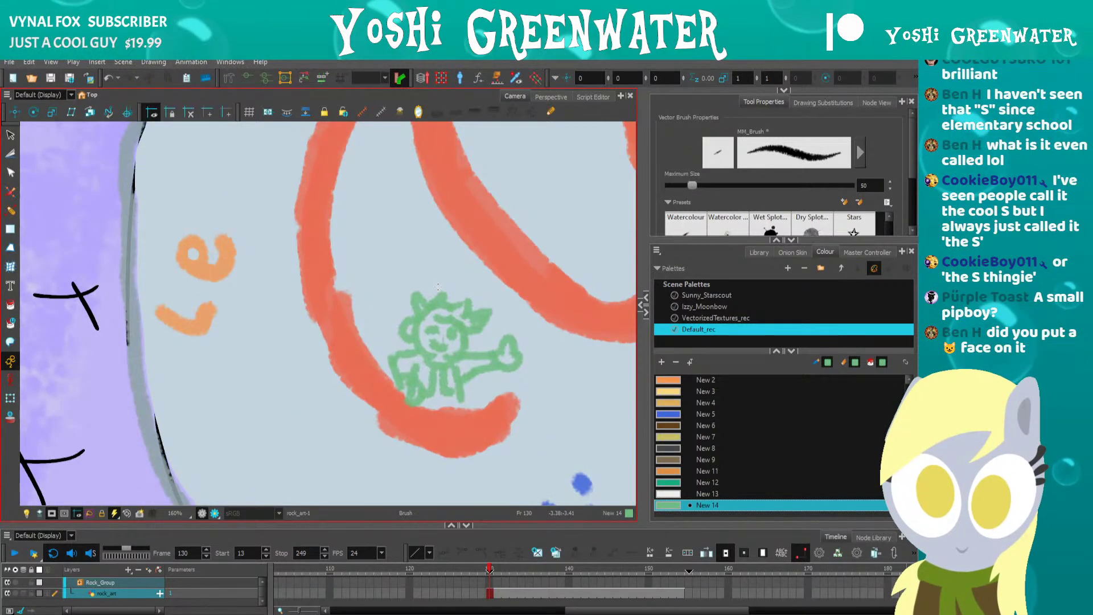
Try to reset the rotation of the tilted camera view.
{"action": "key", "text": "ctrl+alt"}
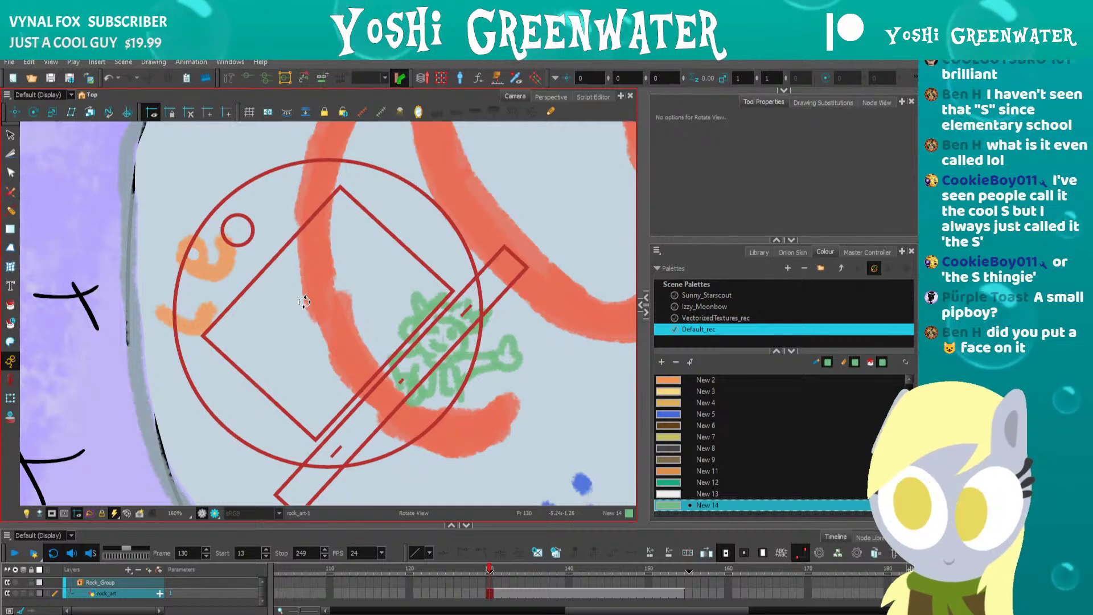
{"action": "key", "text": "ctrl+r"}
{"action": "left_click", "coordinate": [516, 377]}
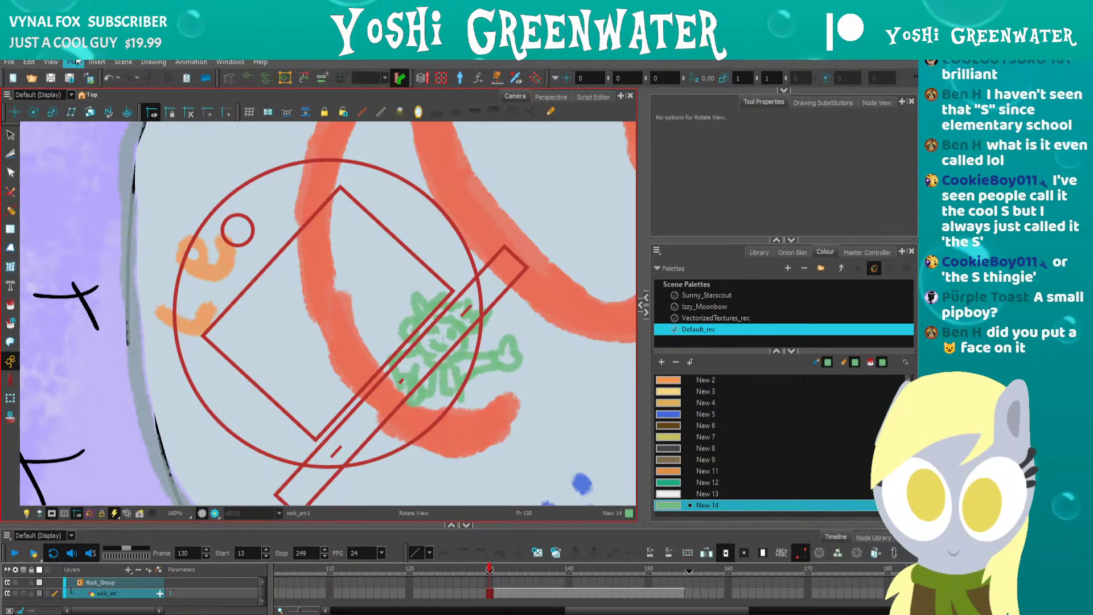
Search the keyboard shortcut settings for "reset" and select the Reset Rotation command.
{"action": "left_click", "coordinate": [32, 62]}
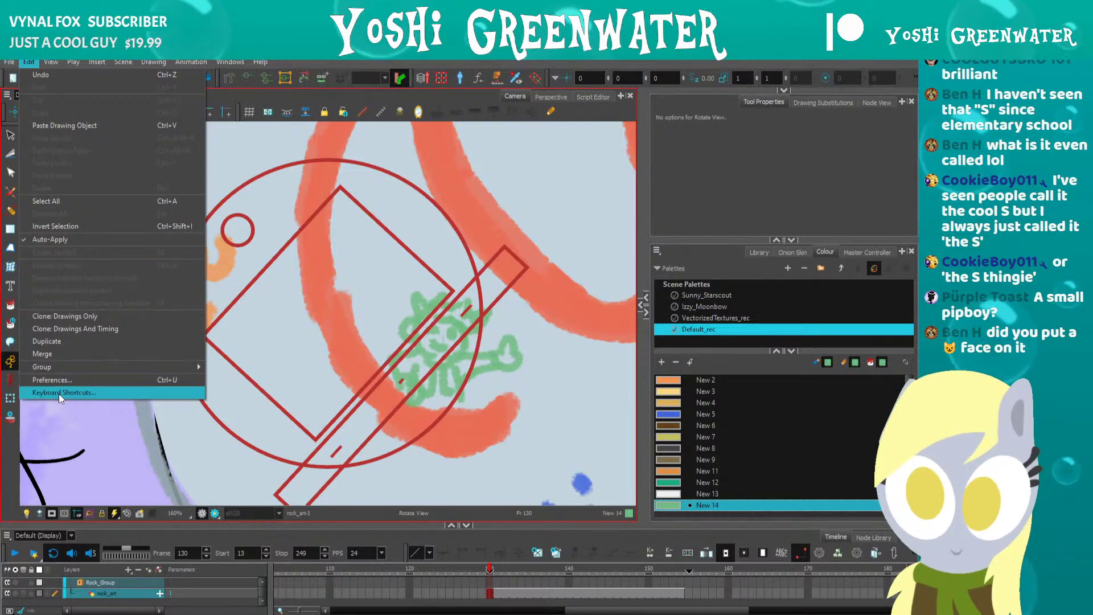
{"action": "left_click", "coordinate": [59, 394]}
{"action": "left_click_drag", "start_coordinate": [354, 130], "coordinate": [360, 132]}
{"action": "left_click", "coordinate": [501, 276]}
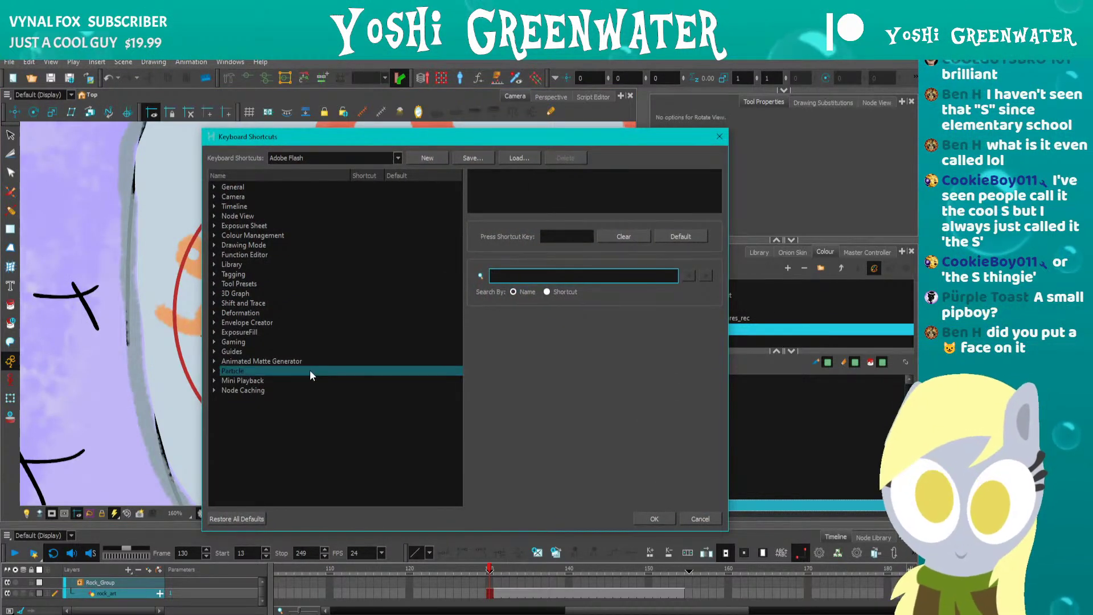
{"action": "type", "text": "reset"}
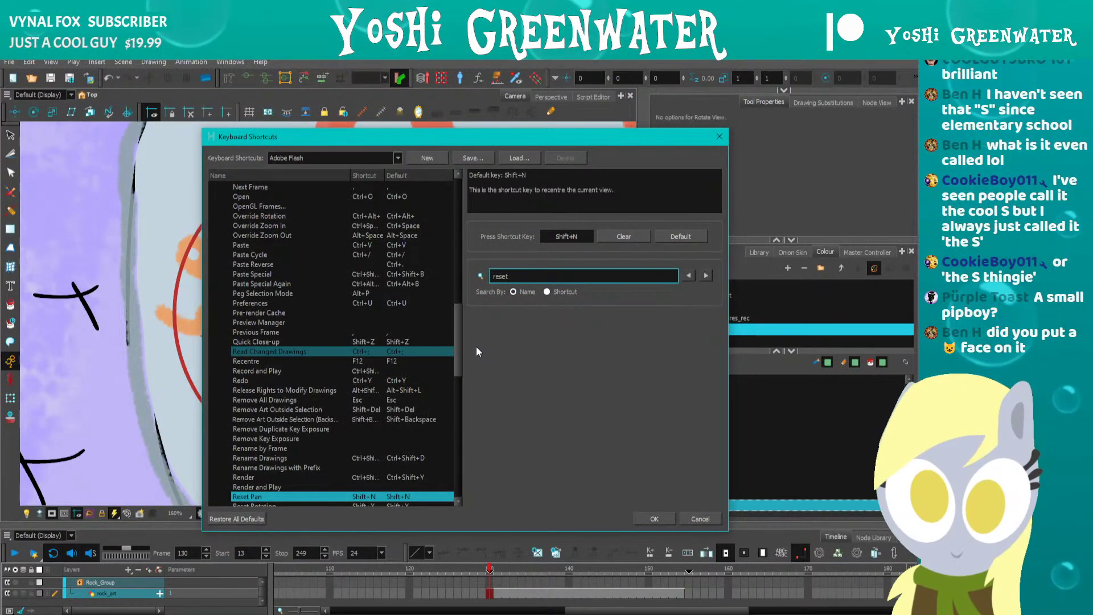
{"action": "left_click", "coordinate": [702, 278]}
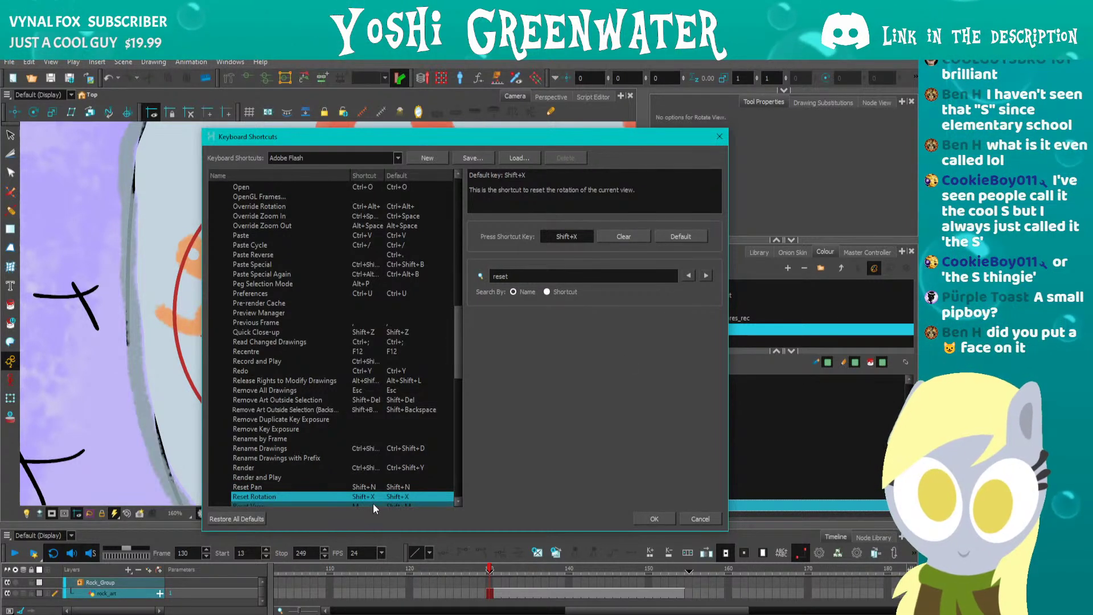
Clear the shortcut of Reset Rotation and try Shift+R and Ctrl+R as replacements.
{"action": "left_click", "coordinate": [579, 237]}
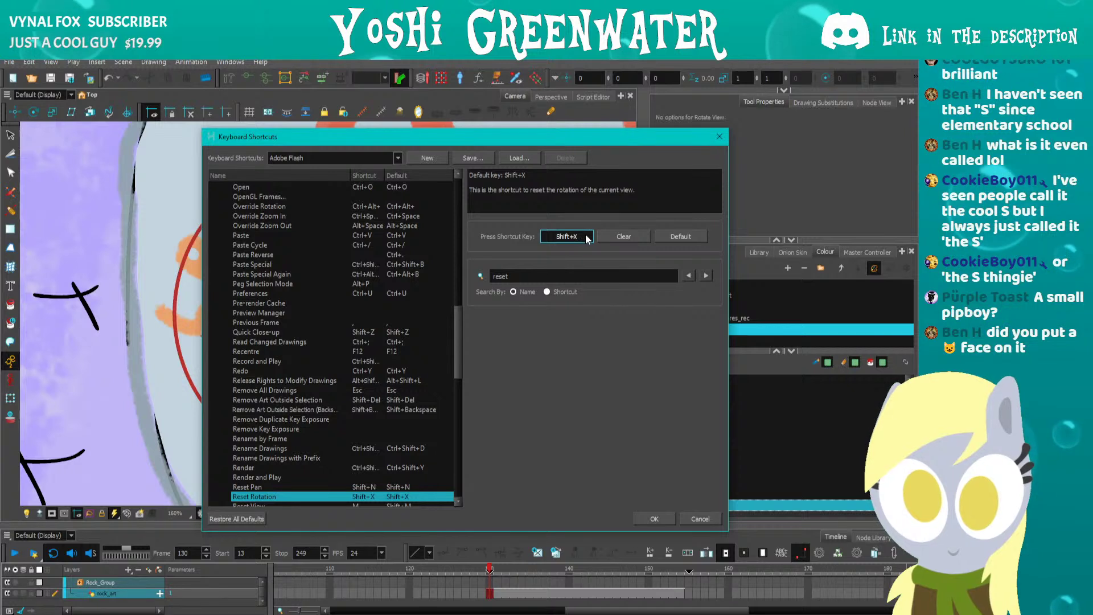
{"action": "left_click", "coordinate": [610, 237]}
{"action": "left_click", "coordinate": [581, 236]}
{"action": "key", "text": "shift+r"}
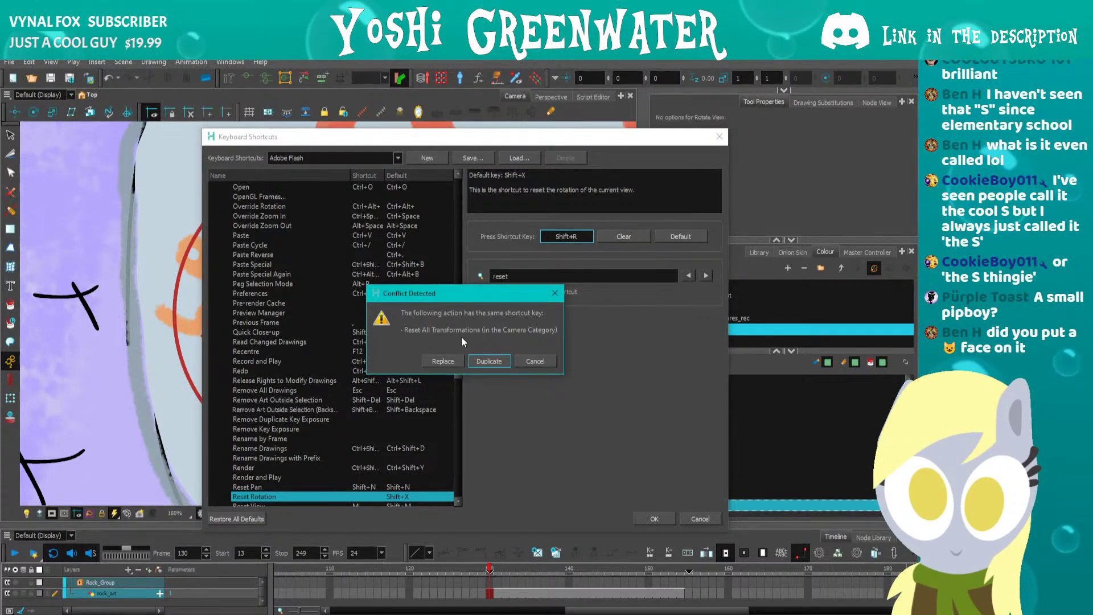
{"action": "left_click", "coordinate": [534, 360]}
{"action": "left_click", "coordinate": [573, 236]}
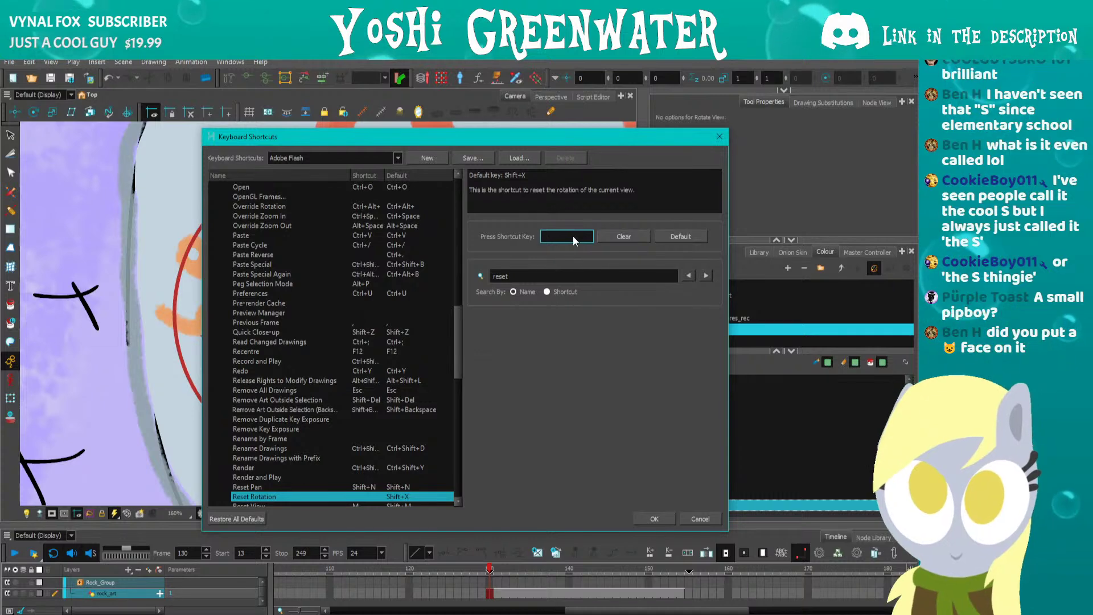
{"action": "key", "text": "ctrl+r"}
{"action": "left_click", "coordinate": [539, 368]}
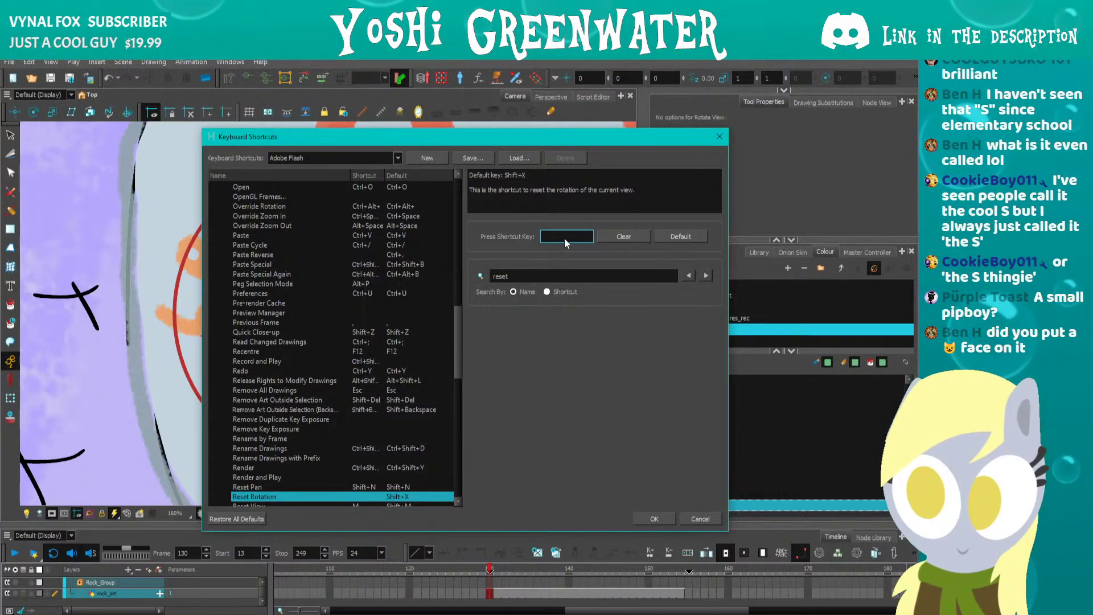
Assign Alt+R as the Reset Rotation shortcut and straighten the rotated camera view.
{"action": "key", "text": "alt+r"}
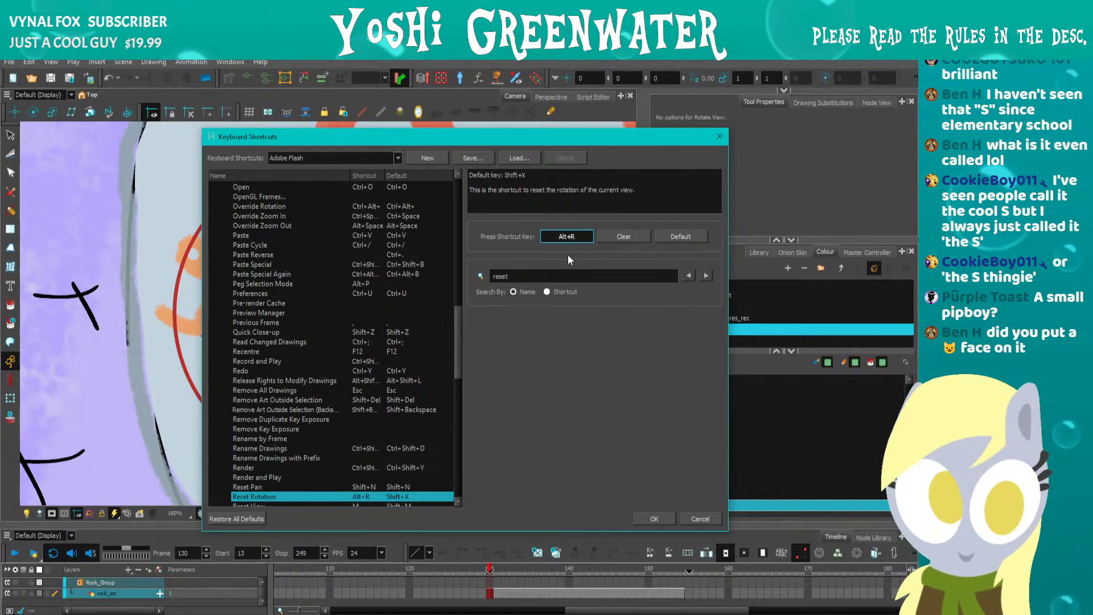
{"action": "left_click", "coordinate": [654, 518]}
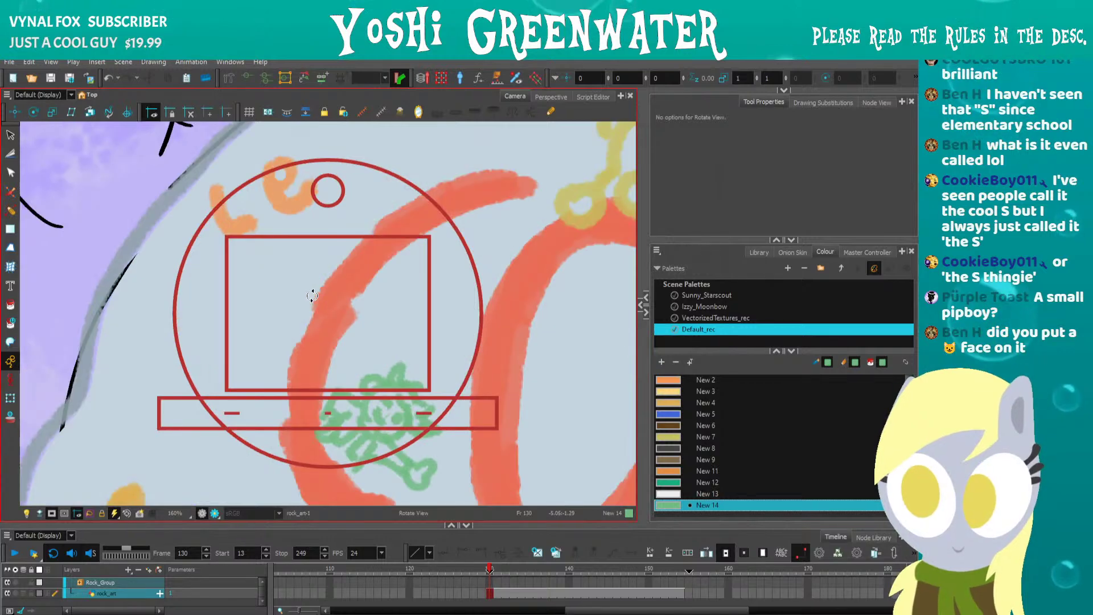
{"action": "scroll", "coordinate": [307, 228], "scroll_direction": "down", "scroll_amount": 2}
{"action": "key", "text": "alt+b"}
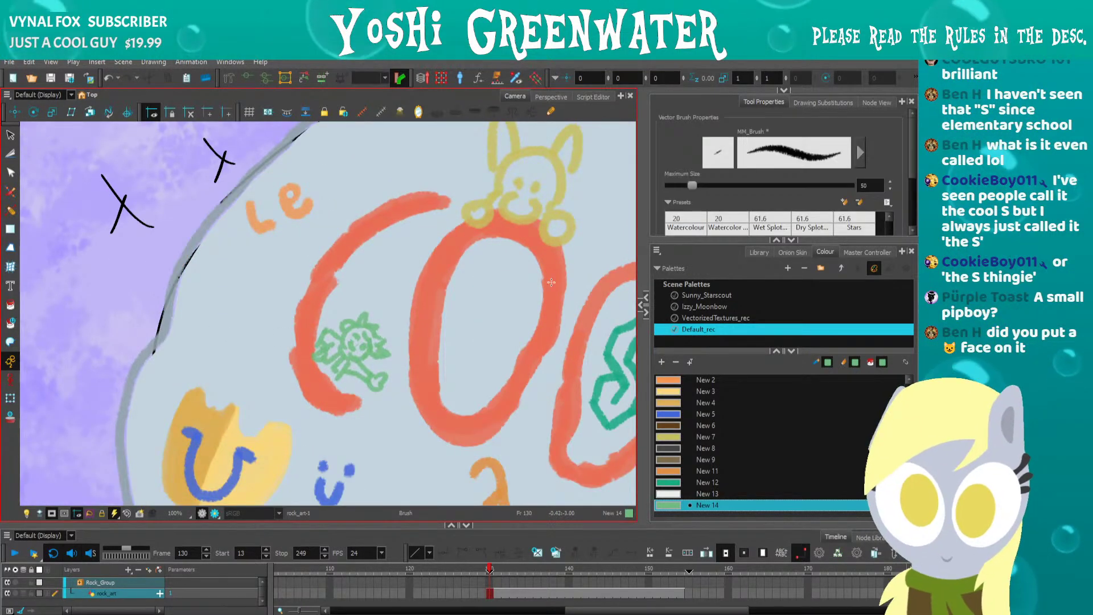
Show the Node View at a greater height and reset the camera view to the whole frame.
{"action": "left_click", "coordinate": [875, 102]}
{"action": "left_click_drag", "start_coordinate": [716, 239], "coordinate": [706, 283]}
{"action": "key", "text": "Escape"}
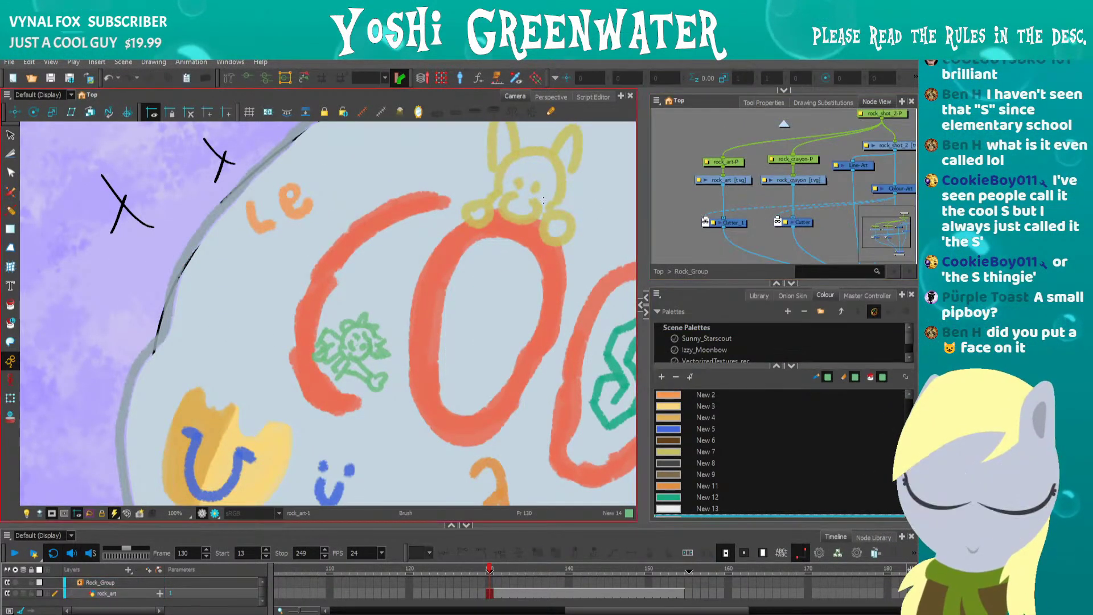
{"action": "key", "text": "shift+m"}
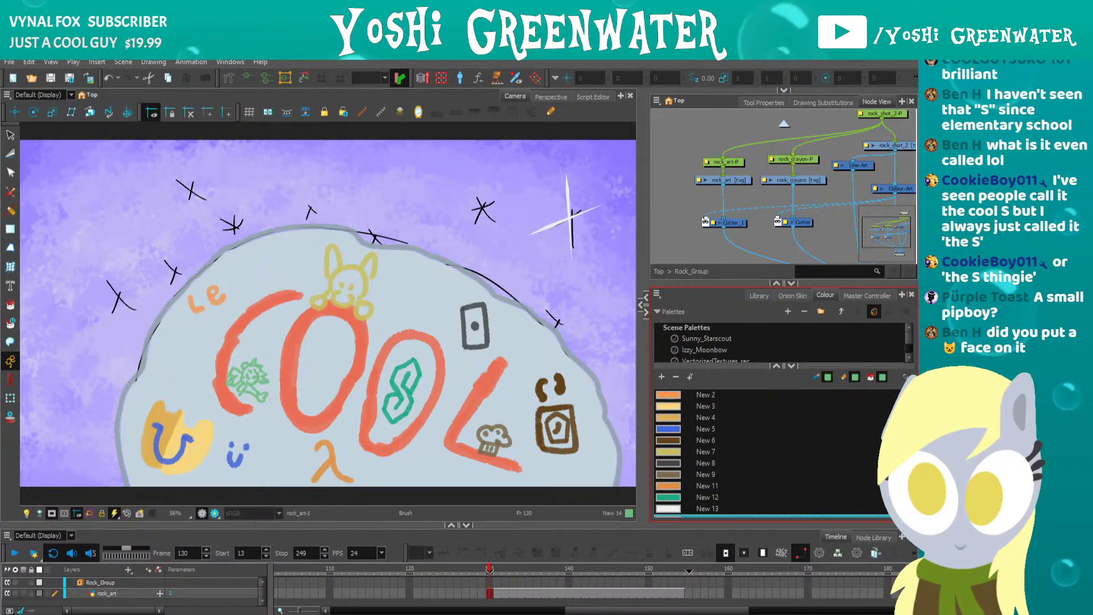
Add a new colour swatch to the palette and set it to a yellow-orange with hue 41.
{"action": "scroll", "coordinate": [312, 368], "scroll_direction": "up", "scroll_amount": 5}
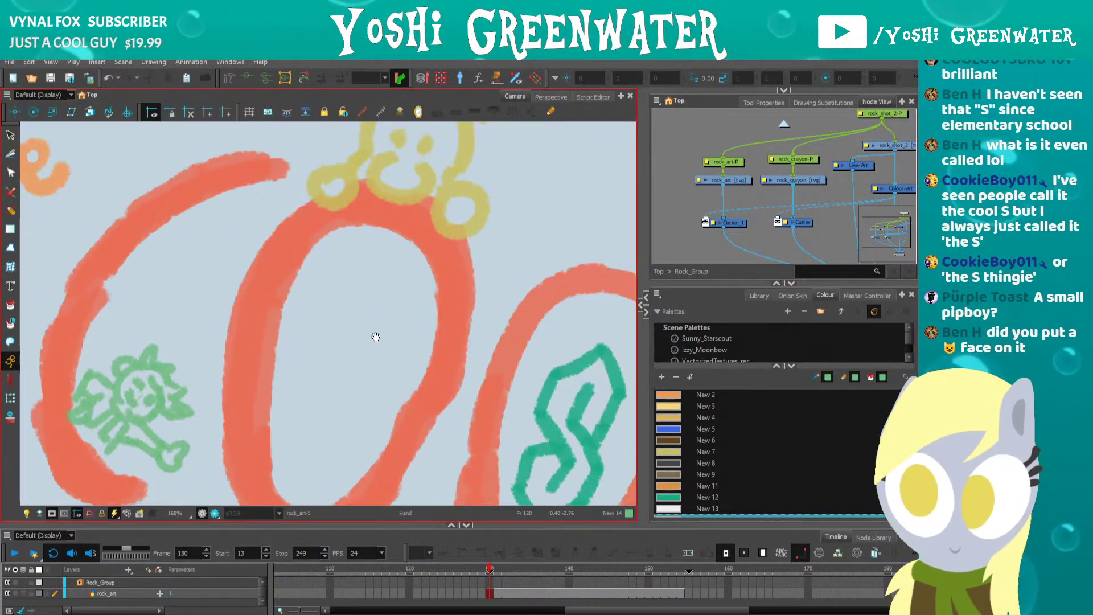
{"action": "left_click_drag", "start_coordinate": [376, 336], "coordinate": [404, 242]}
{"action": "left_click", "coordinate": [661, 377]}
{"action": "double_click", "coordinate": [667, 509]}
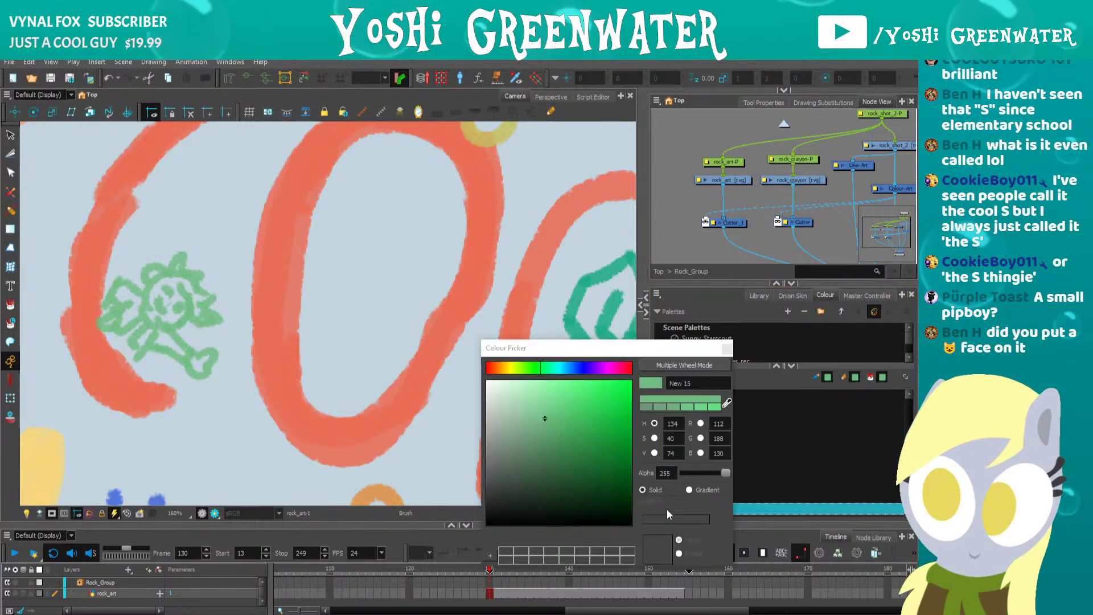
{"action": "left_click_drag", "start_coordinate": [536, 350], "coordinate": [512, 352]}
{"action": "left_click", "coordinate": [482, 370]}
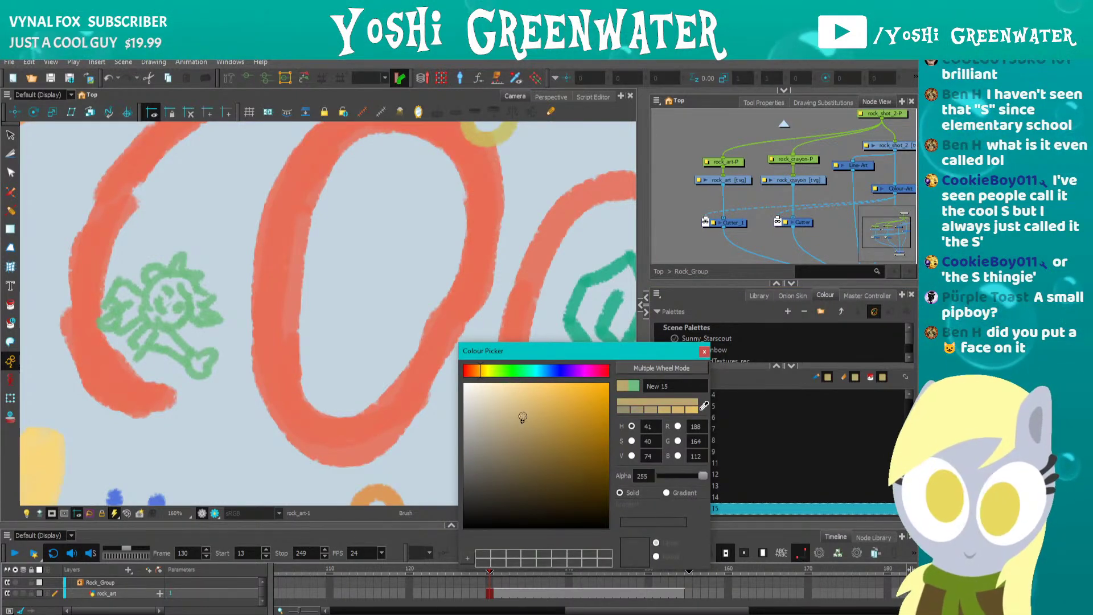
{"action": "mouse_move", "coordinate": [522, 419]}
{"action": "left_mouse_down"}
{"action": "mouse_move", "coordinate": [553, 392]}
{"action": "mouse_move", "coordinate": [558, 402]}
{"action": "left_mouse_up"}
{"action": "left_click", "coordinate": [704, 351]}
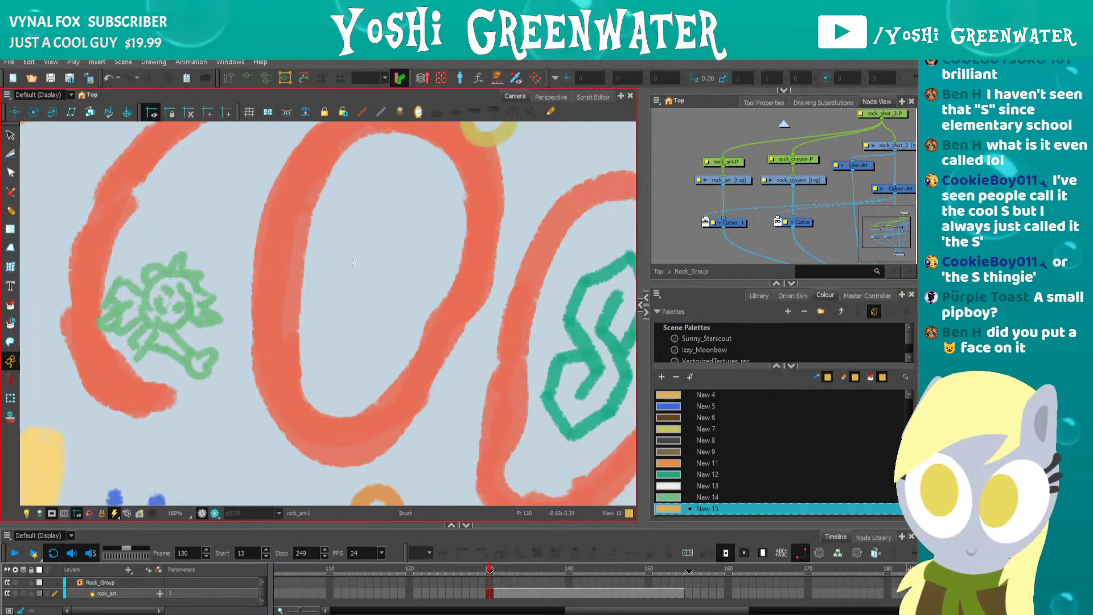
Enlarge the camera view by narrowing the side panels and reducing the timeline's height.
{"action": "scroll", "coordinate": [353, 246], "scroll_direction": "up", "scroll_amount": 1}
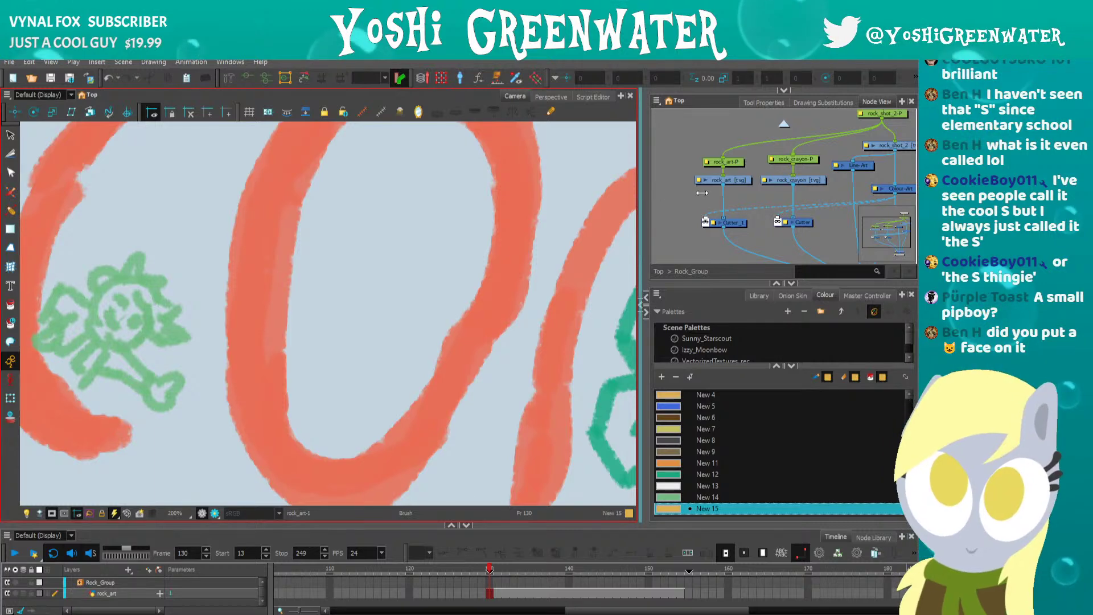
{"action": "left_click_drag", "start_coordinate": [643, 177], "coordinate": [729, 178]}
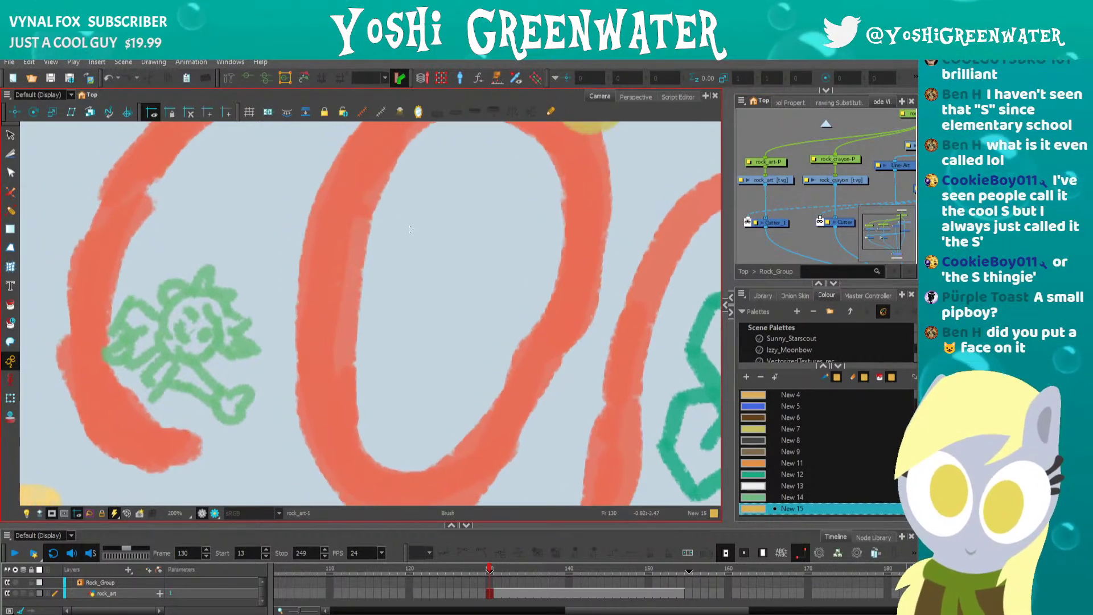
{"action": "scroll", "coordinate": [415, 222], "scroll_direction": "down", "scroll_amount": 3}
{"action": "scroll", "coordinate": [415, 222], "scroll_direction": "up", "scroll_amount": 2}
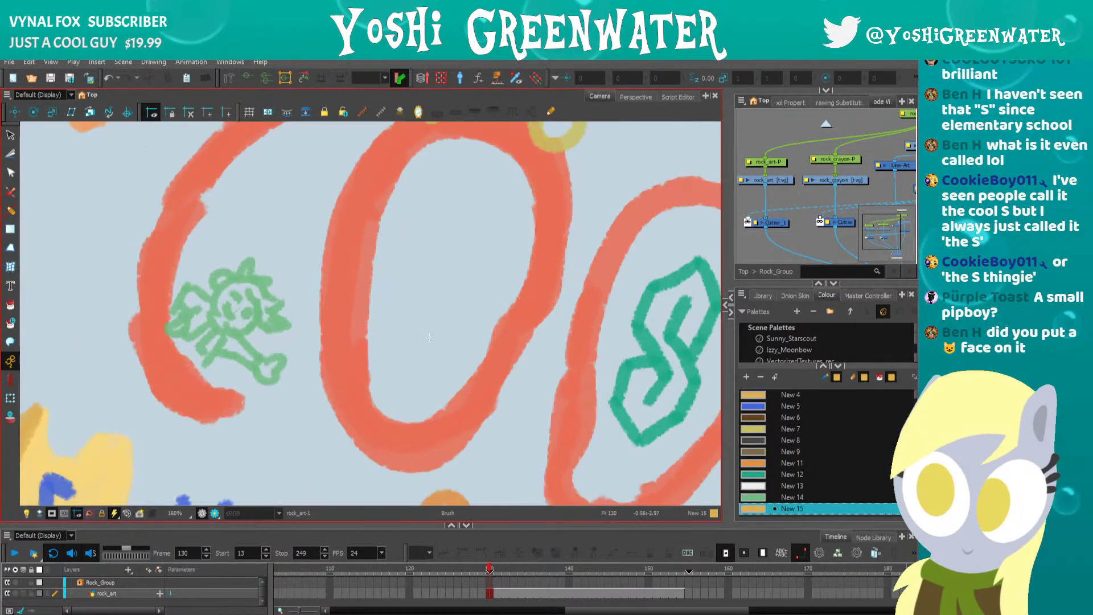
{"action": "left_click_drag", "start_coordinate": [392, 523], "coordinate": [393, 541]}
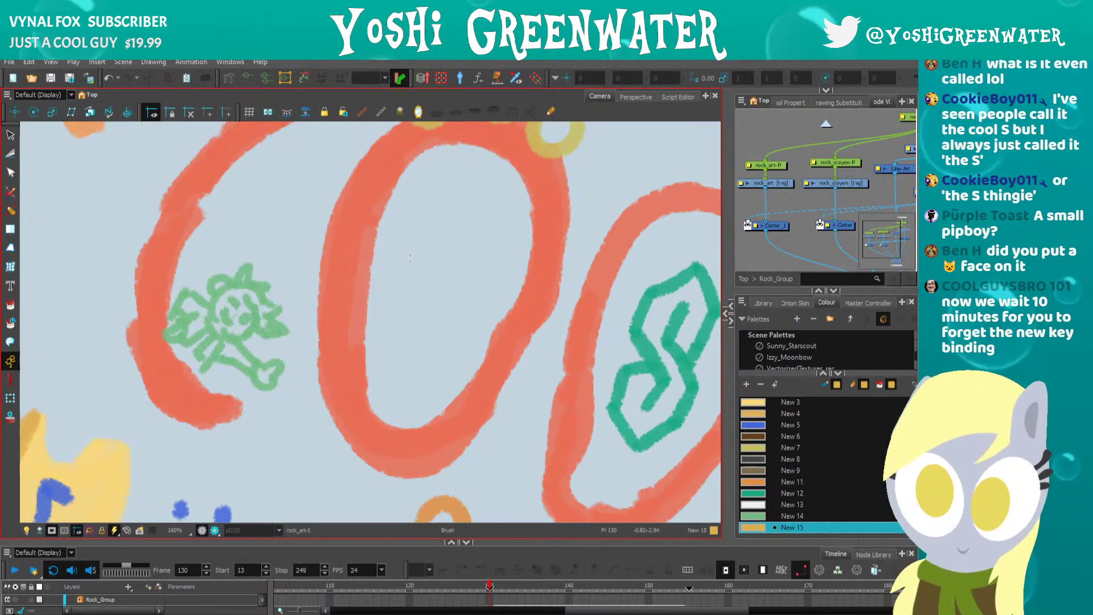
Paint two short slanted yellow-orange strokes as cat eyes inside the first O of COOL.
{"action": "left_click_drag", "start_coordinate": [410, 259], "coordinate": [416, 268]}
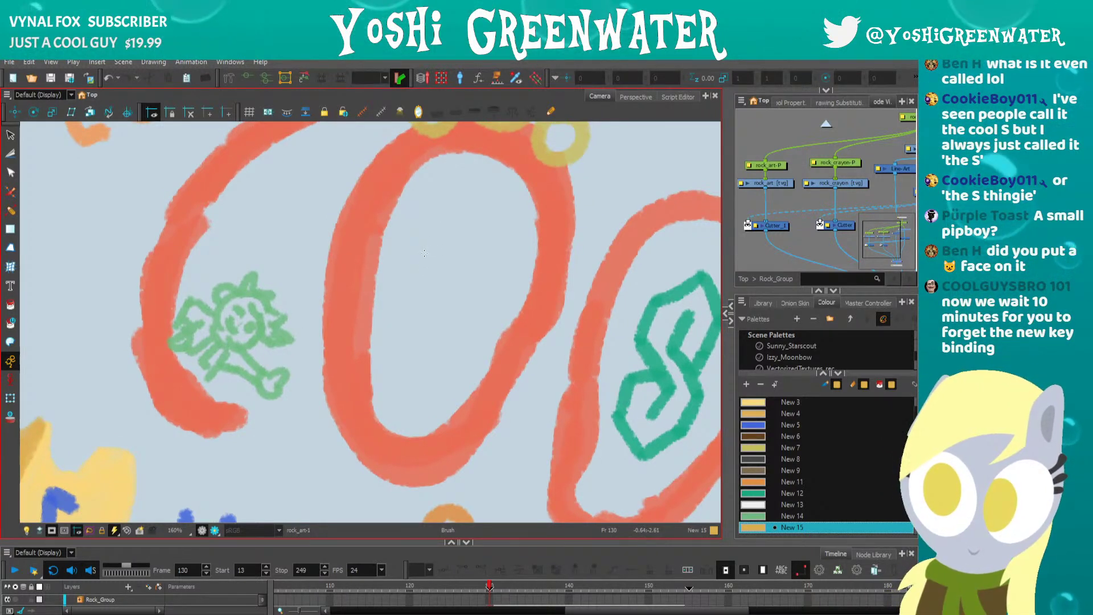
{"action": "left_click_drag", "start_coordinate": [478, 245], "coordinate": [467, 274]}
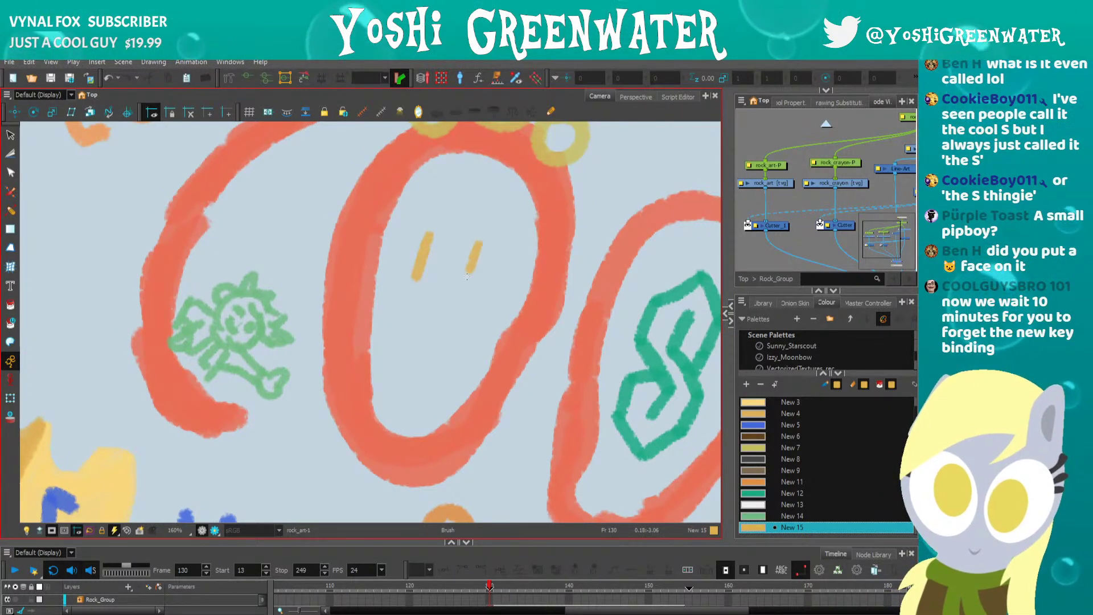
{"action": "left_click_drag", "start_coordinate": [423, 229], "coordinate": [393, 280]}
{"action": "mouse_move", "coordinate": [356, 192]}
{"action": "left_mouse_down"}
{"action": "mouse_move", "coordinate": [339, 243]}
{"action": "mouse_move", "coordinate": [346, 209]}
{"action": "left_mouse_up"}
{"action": "scroll", "coordinate": [347, 209], "scroll_direction": "down", "scroll_amount": 5}
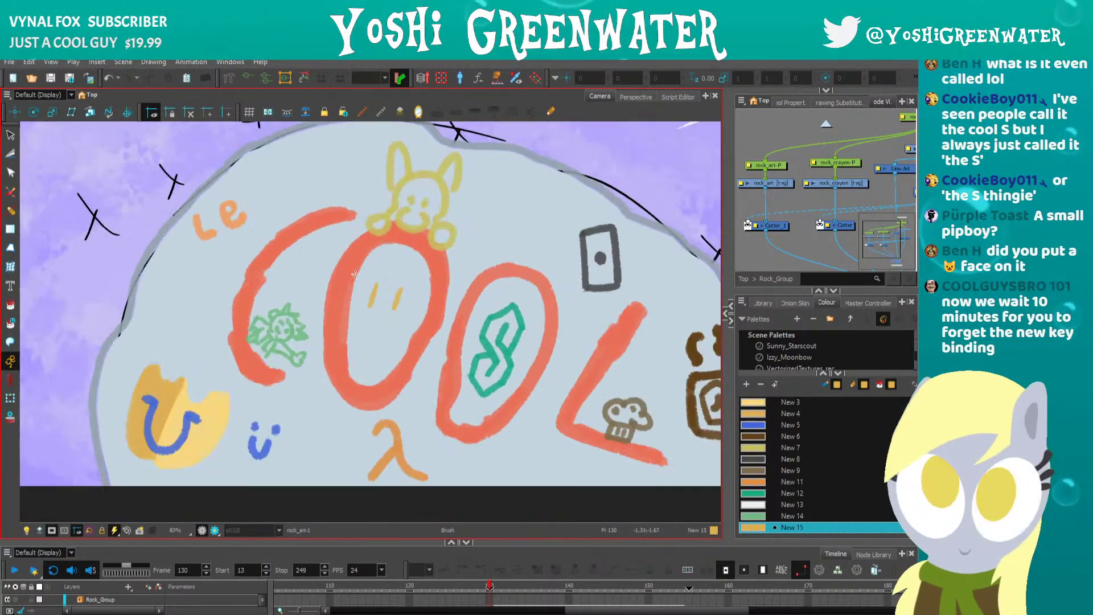
{"action": "scroll", "coordinate": [367, 294], "scroll_direction": "up", "scroll_amount": 6}
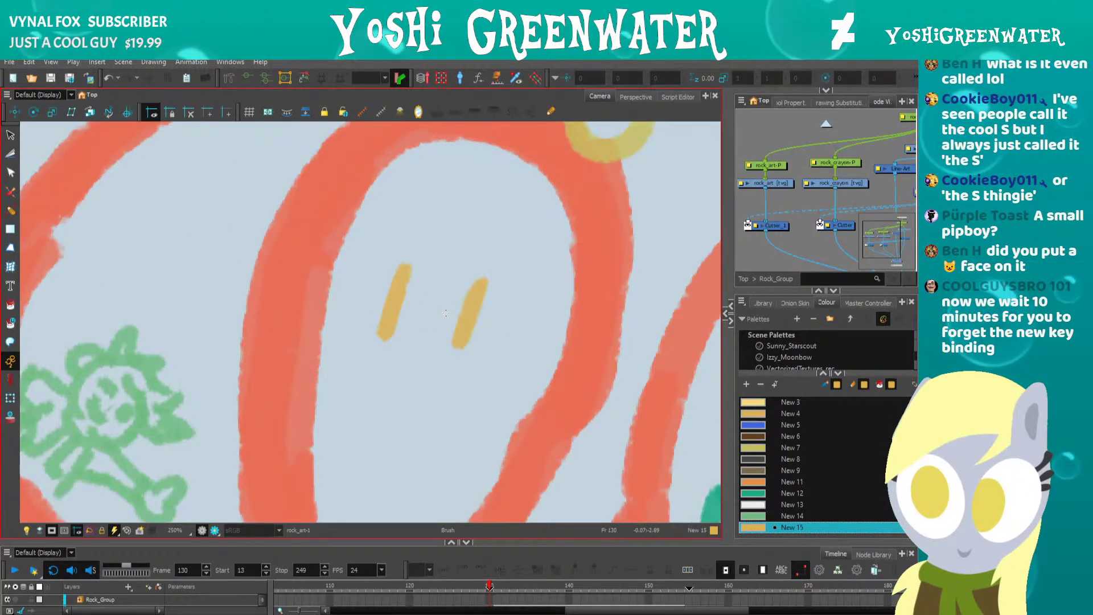
Shift the second eye stroke slightly downward, and move both eye strokes slightly lower inside the first O.
{"action": "key", "text": "alt+s"}
{"action": "left_click", "coordinate": [467, 308]}
{"action": "left_click_drag", "start_coordinate": [467, 300], "coordinate": [463, 309]}
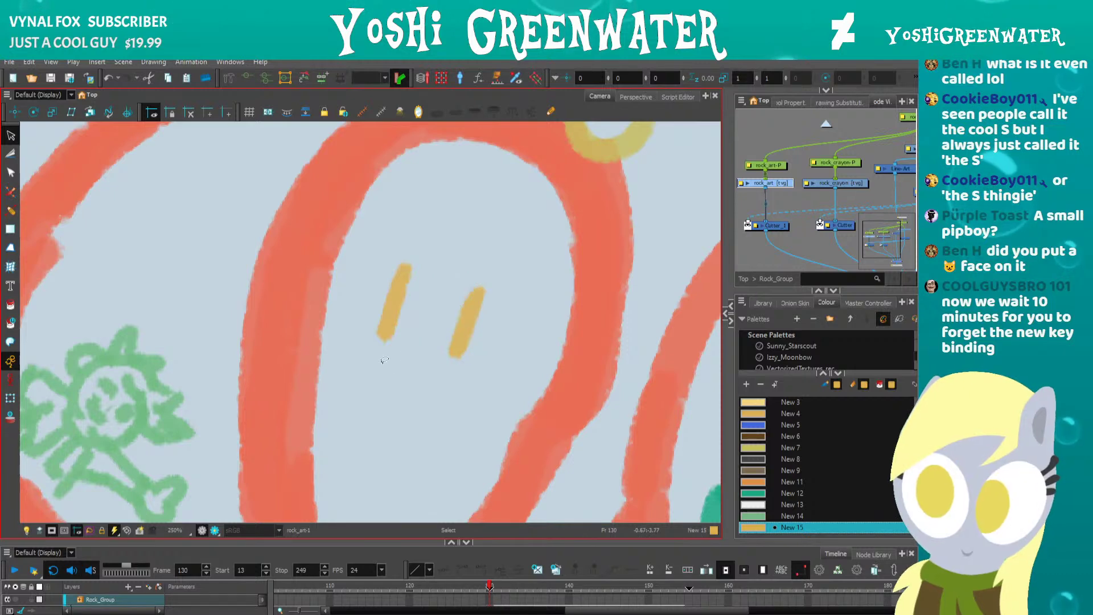
{"action": "left_click_drag", "start_coordinate": [384, 360], "coordinate": [416, 283]}
{"action": "mouse_move", "coordinate": [438, 238]}
{"action": "left_mouse_down"}
{"action": "mouse_move", "coordinate": [425, 276]}
{"action": "mouse_move", "coordinate": [434, 254]}
{"action": "left_mouse_up"}
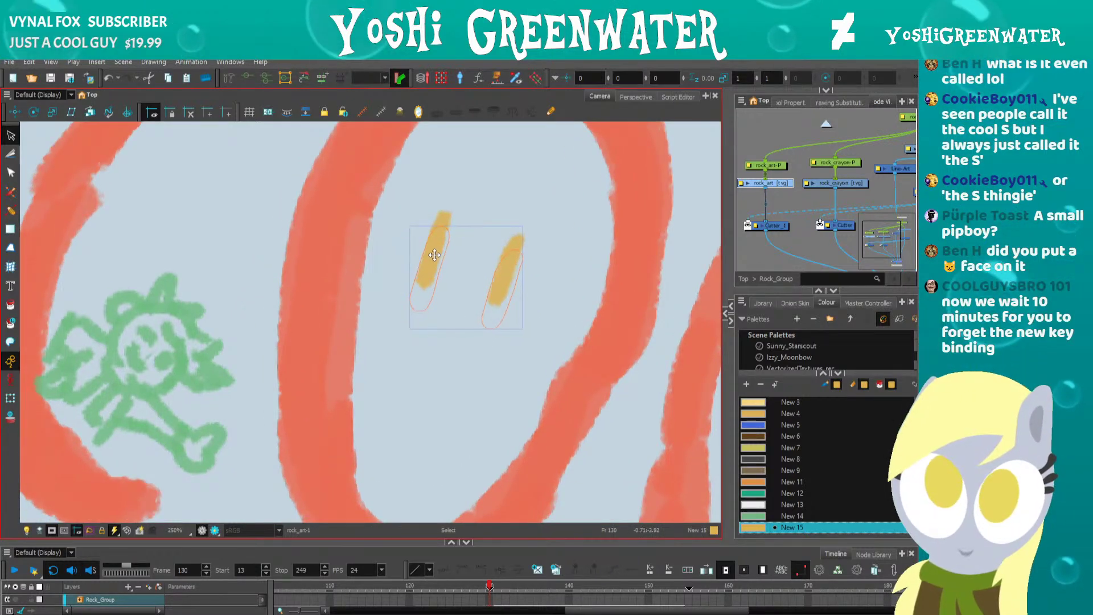
{"action": "left_click", "coordinate": [395, 333]}
{"action": "scroll", "coordinate": [401, 262], "scroll_direction": "down", "scroll_amount": 5}
{"action": "scroll", "coordinate": [426, 340], "scroll_direction": "up", "scroll_amount": 3}
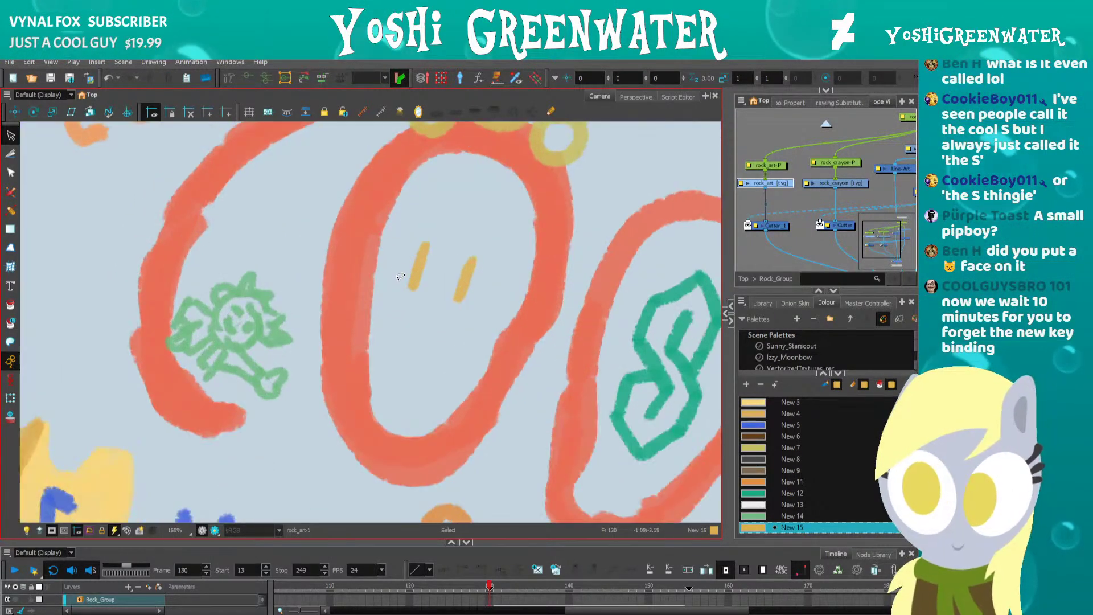
Draw a cat muzzle below the eyes with a small nose, a W-shaped mouth and a chin, redrawing unwanted strokes.
{"action": "key", "text": "alt+b"}
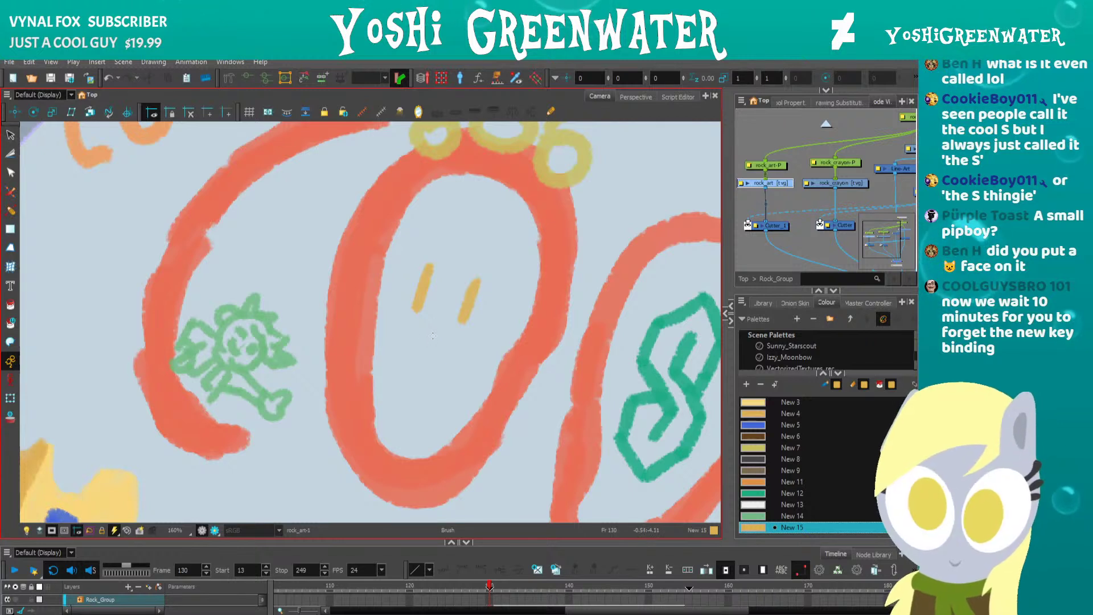
{"action": "mouse_move", "coordinate": [434, 330]}
{"action": "left_mouse_down"}
{"action": "mouse_move", "coordinate": [425, 352]}
{"action": "mouse_move", "coordinate": [427, 321]}
{"action": "mouse_move", "coordinate": [439, 312]}
{"action": "mouse_move", "coordinate": [445, 333]}
{"action": "mouse_move", "coordinate": [476, 337]}
{"action": "left_mouse_up"}
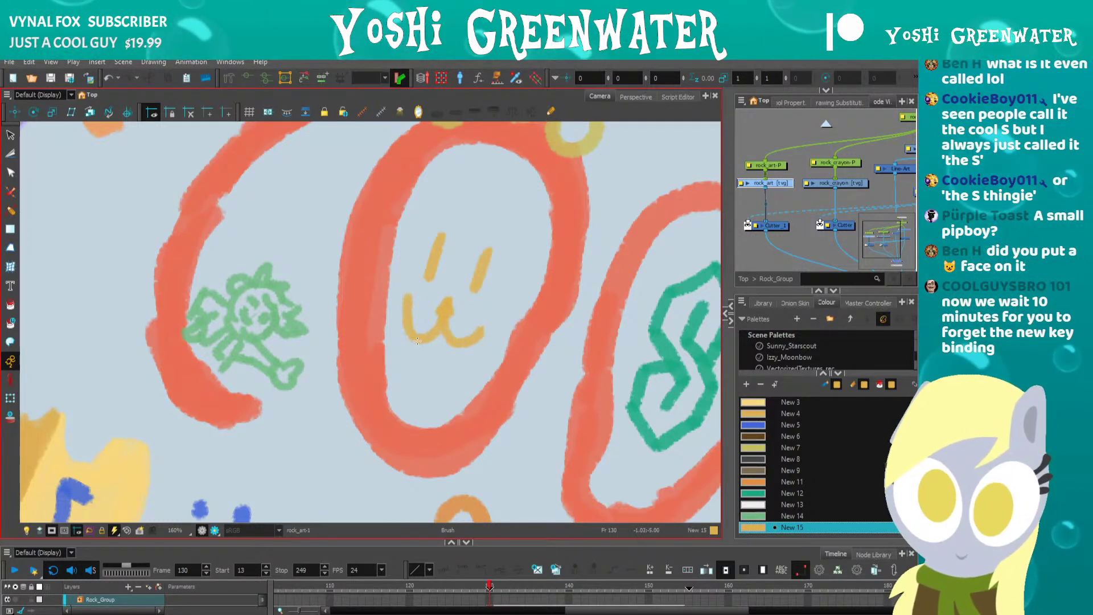
{"action": "mouse_move", "coordinate": [408, 340]}
{"action": "left_mouse_down"}
{"action": "mouse_move", "coordinate": [412, 372]}
{"action": "mouse_move", "coordinate": [442, 384]}
{"action": "mouse_move", "coordinate": [462, 332]}
{"action": "mouse_move", "coordinate": [411, 372]}
{"action": "left_mouse_up"}
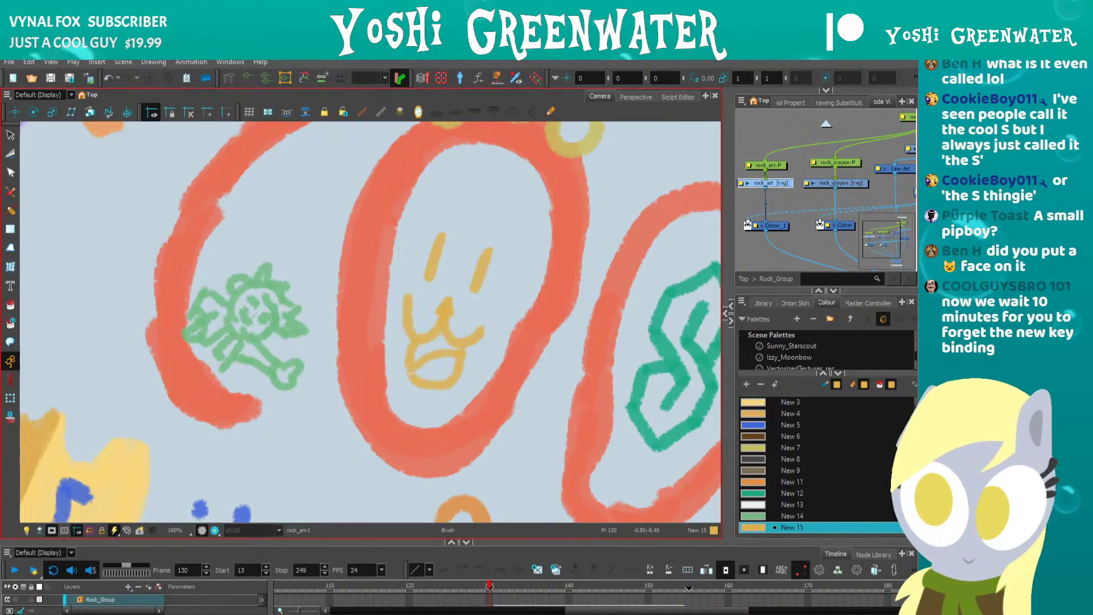
{"action": "key", "text": "ctrl+z"}
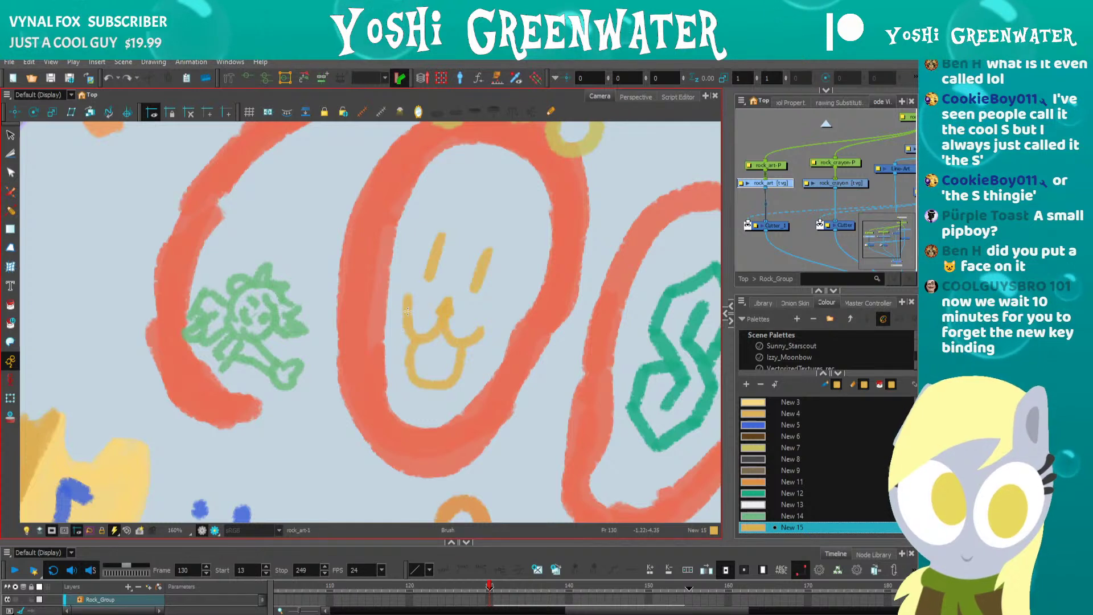
{"action": "key", "text": "space"}
{"action": "left_click_drag", "start_coordinate": [418, 300], "coordinate": [406, 312]}
{"action": "key", "text": "ctrl+z"}
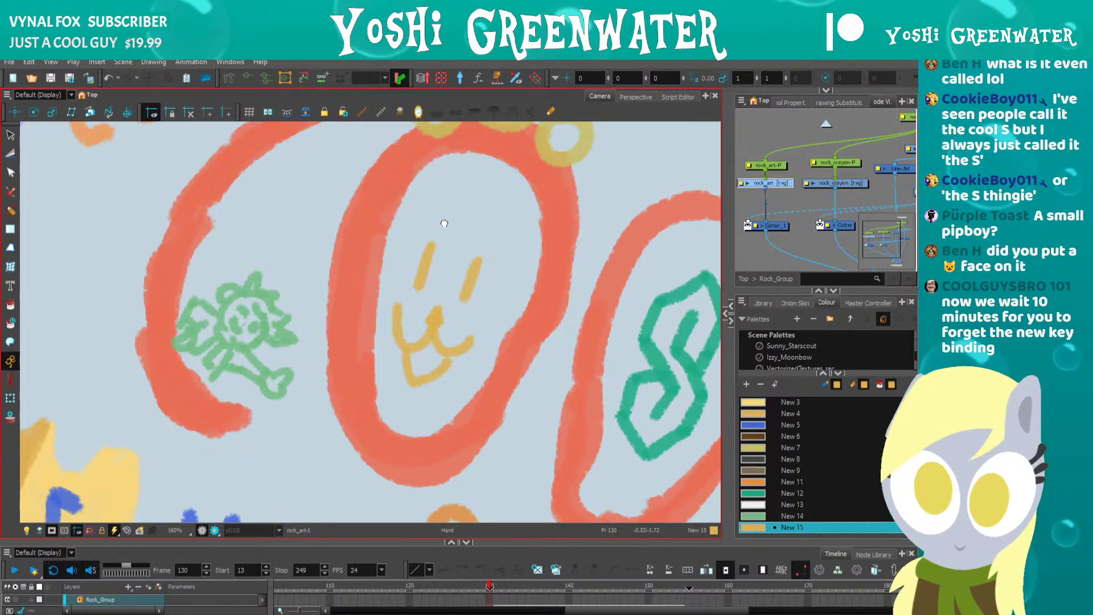
Try two short ear strokes inside the upper part of the first O.
{"action": "left_click_drag", "start_coordinate": [444, 224], "coordinate": [437, 253]}
{"action": "left_click_drag", "start_coordinate": [461, 182], "coordinate": [448, 224]}
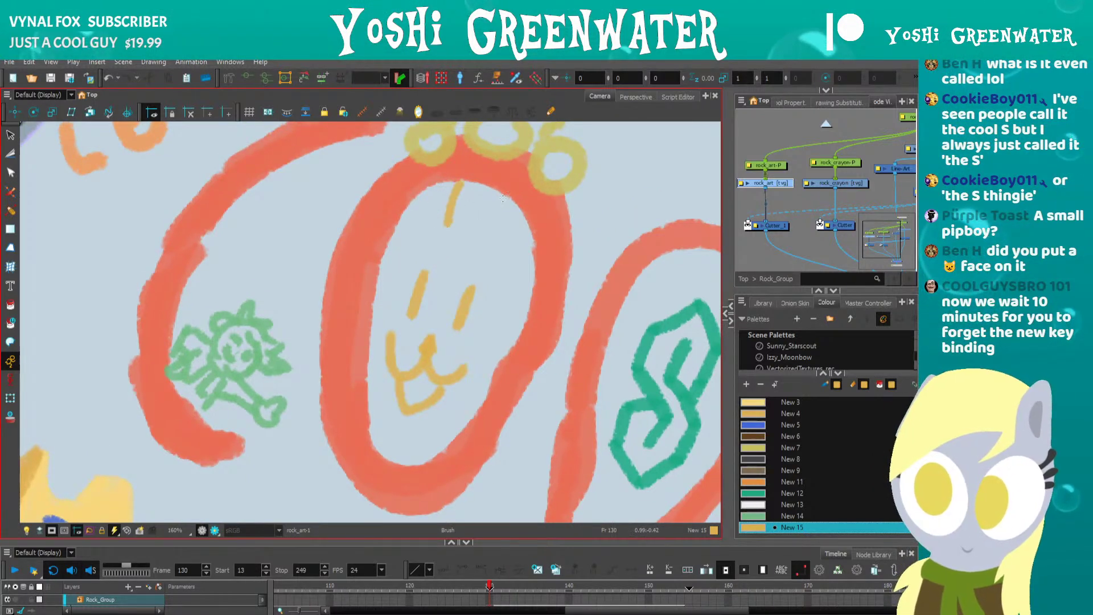
{"action": "left_click_drag", "start_coordinate": [509, 193], "coordinate": [491, 245]}
{"action": "key", "text": "ctrl+z"}
{"action": "key", "text": "ctrl+z"}
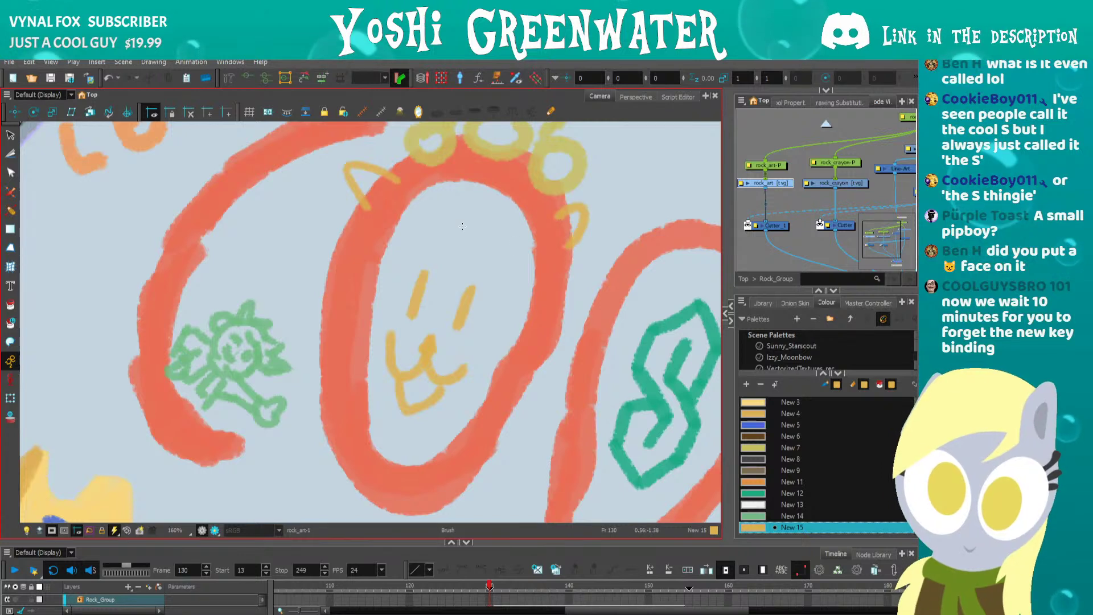
Draw pointed cat ears on the first O's outer edge and whiskers across both its sides, and save the scene.
{"action": "mouse_move", "coordinate": [555, 212]}
{"action": "left_mouse_down"}
{"action": "mouse_move", "coordinate": [591, 197]}
{"action": "mouse_move", "coordinate": [592, 245]}
{"action": "left_mouse_up"}
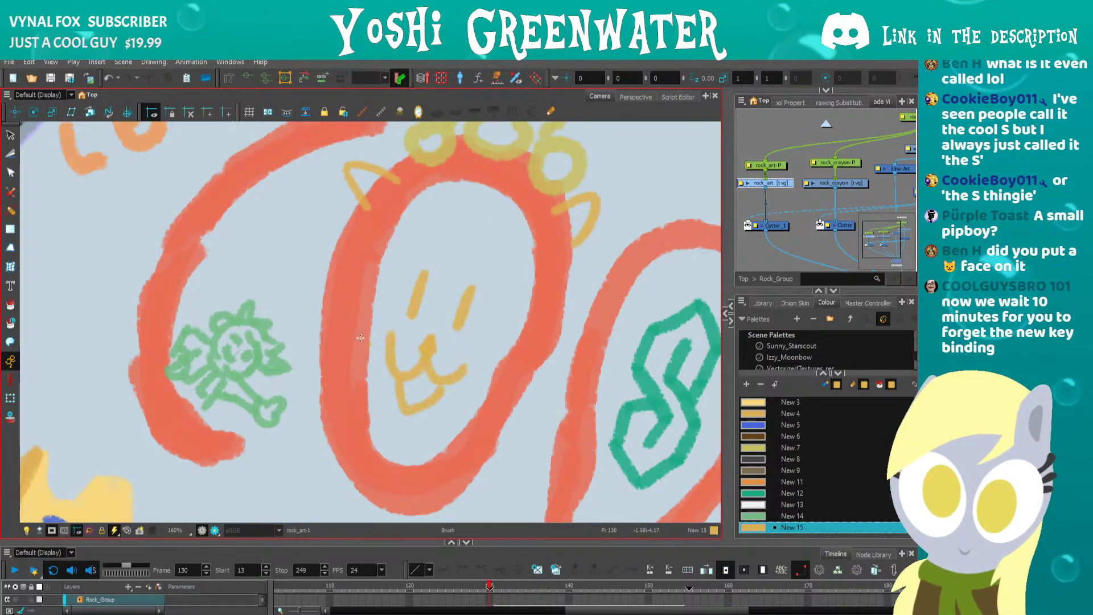
{"action": "left_click_drag", "start_coordinate": [317, 320], "coordinate": [369, 344]}
{"action": "left_click_drag", "start_coordinate": [322, 347], "coordinate": [363, 362]}
{"action": "mouse_move", "coordinate": [492, 381]}
{"action": "left_mouse_down"}
{"action": "mouse_move", "coordinate": [526, 406]}
{"action": "mouse_move", "coordinate": [493, 422]}
{"action": "left_mouse_up"}
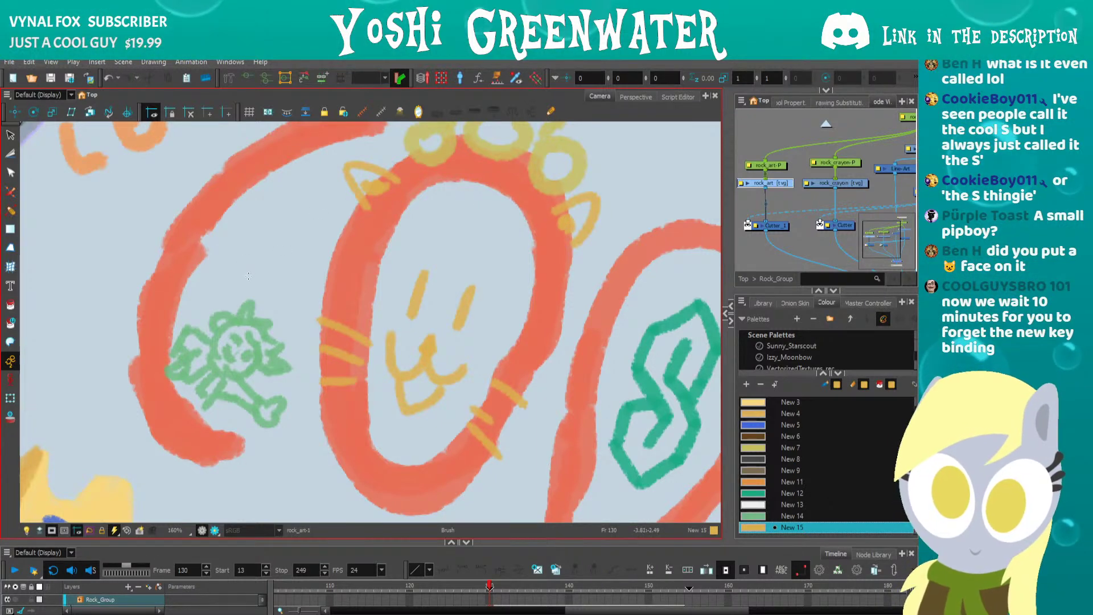
{"action": "key", "text": "shift+m"}
{"action": "key", "text": "ctrl+s"}
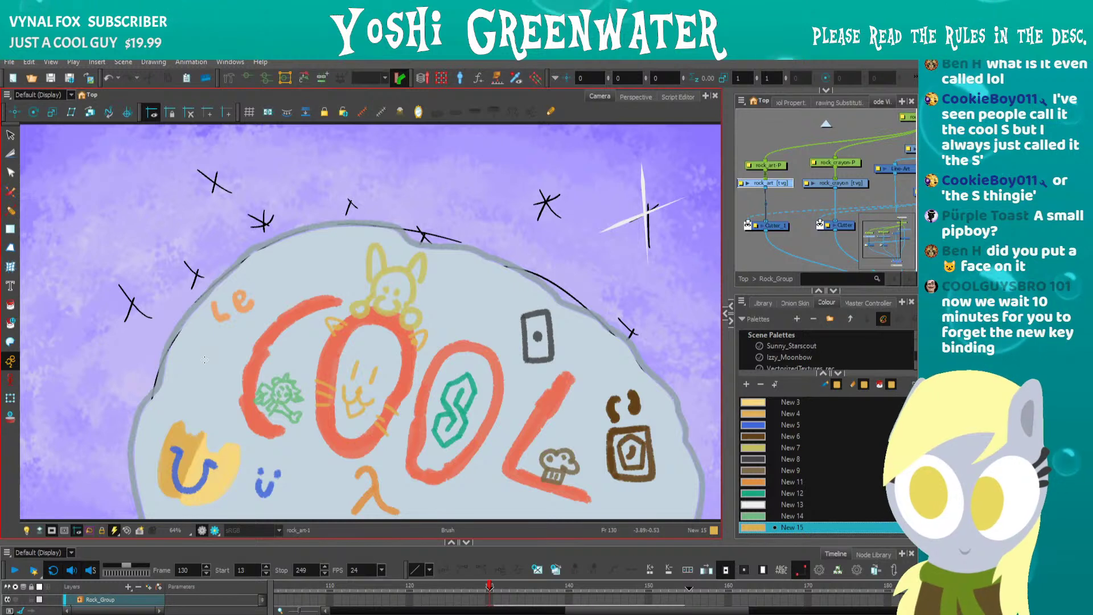
Recolour the Crayon swatch to a deeper red with hue 8, saturation 82 and value 92.
{"action": "scroll", "coordinate": [754, 438], "scroll_direction": "up", "scroll_amount": 2}
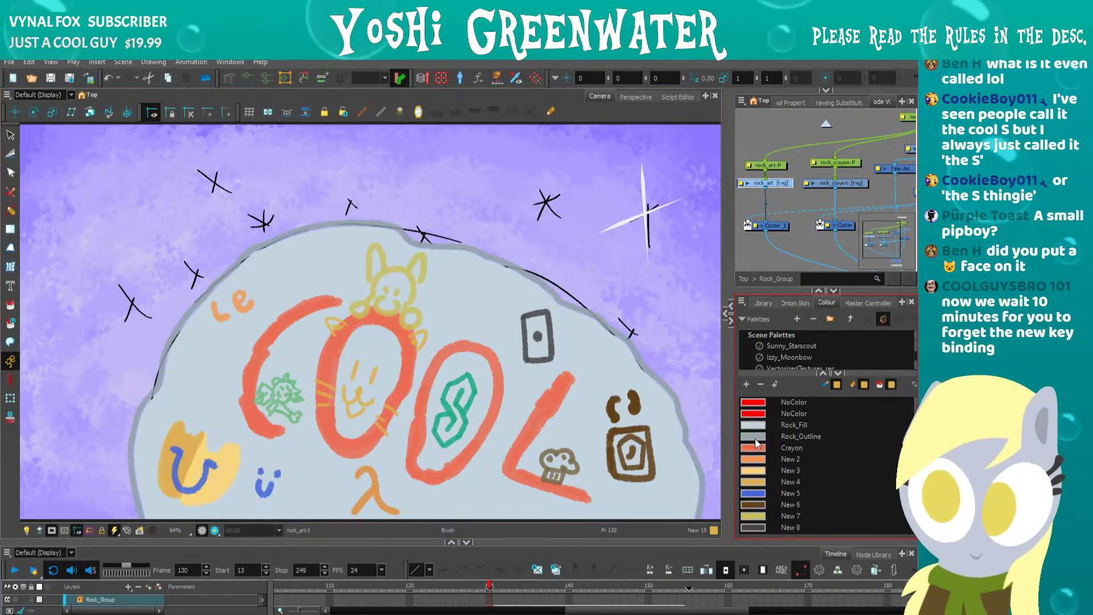
{"action": "double_click", "coordinate": [752, 447]}
{"action": "left_click_drag", "start_coordinate": [581, 355], "coordinate": [594, 361]}
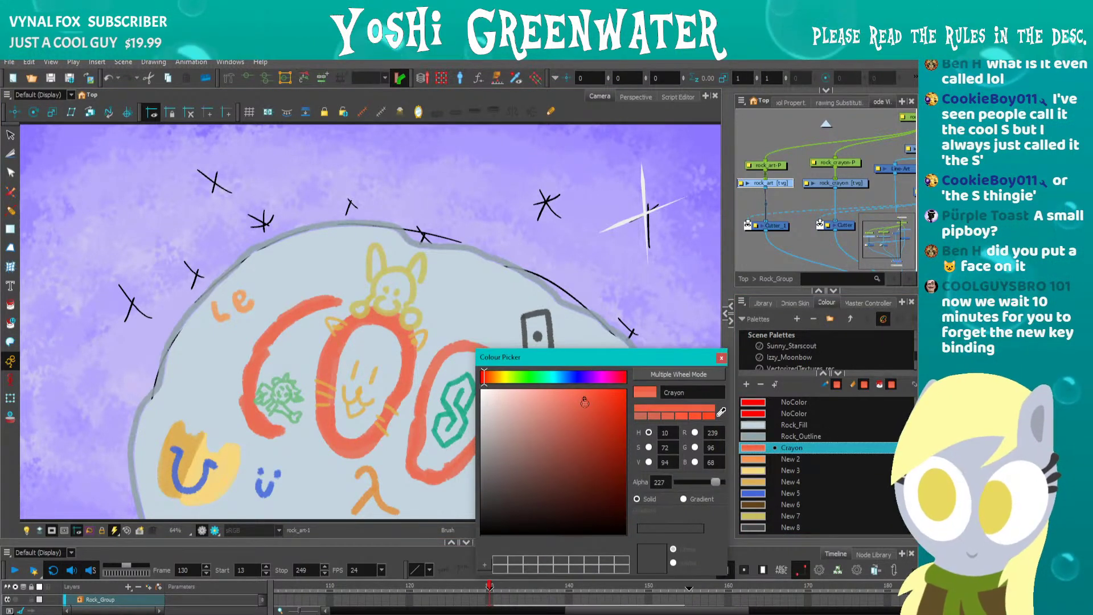
{"action": "left_click", "coordinate": [609, 396]}
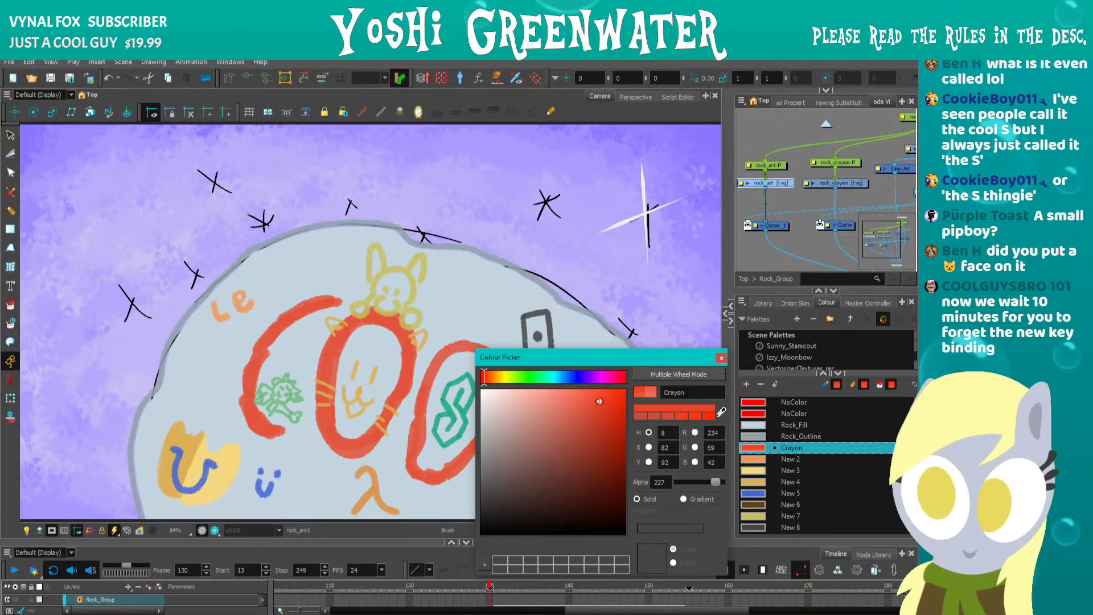
{"action": "left_click", "coordinate": [722, 358]}
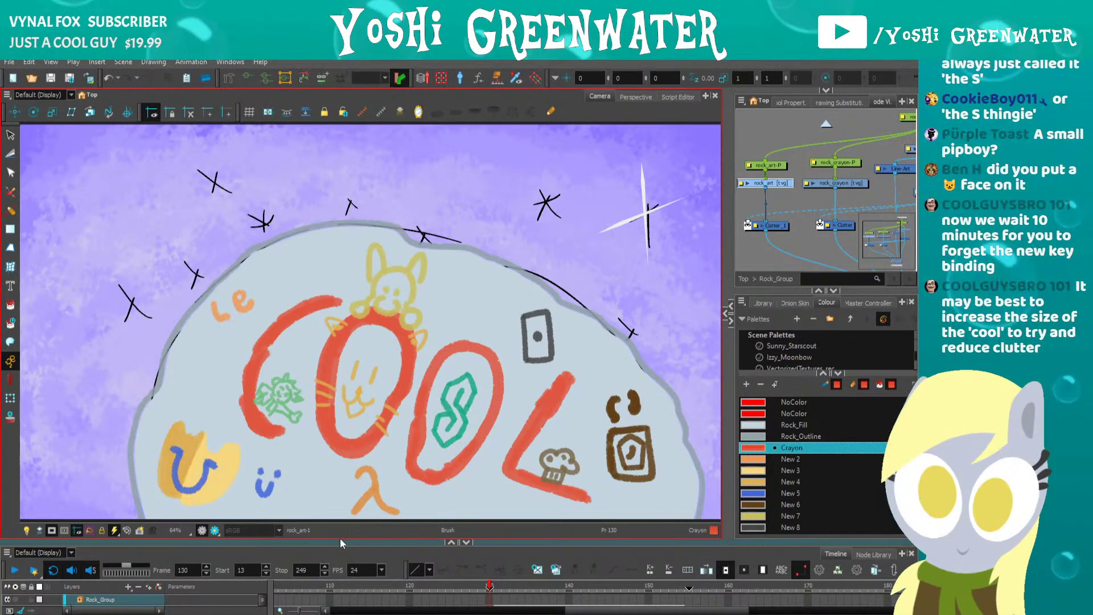
Increase the timeline's height slightly and activate the Brush tool.
{"action": "left_click_drag", "start_coordinate": [337, 539], "coordinate": [337, 530]}
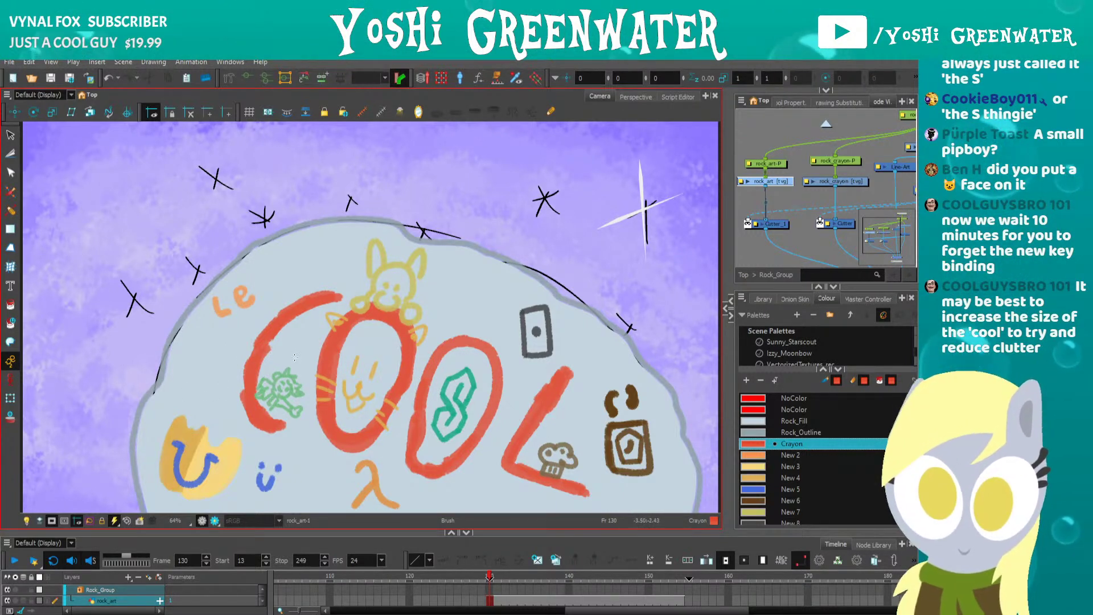
{"action": "key", "text": "alt+b"}
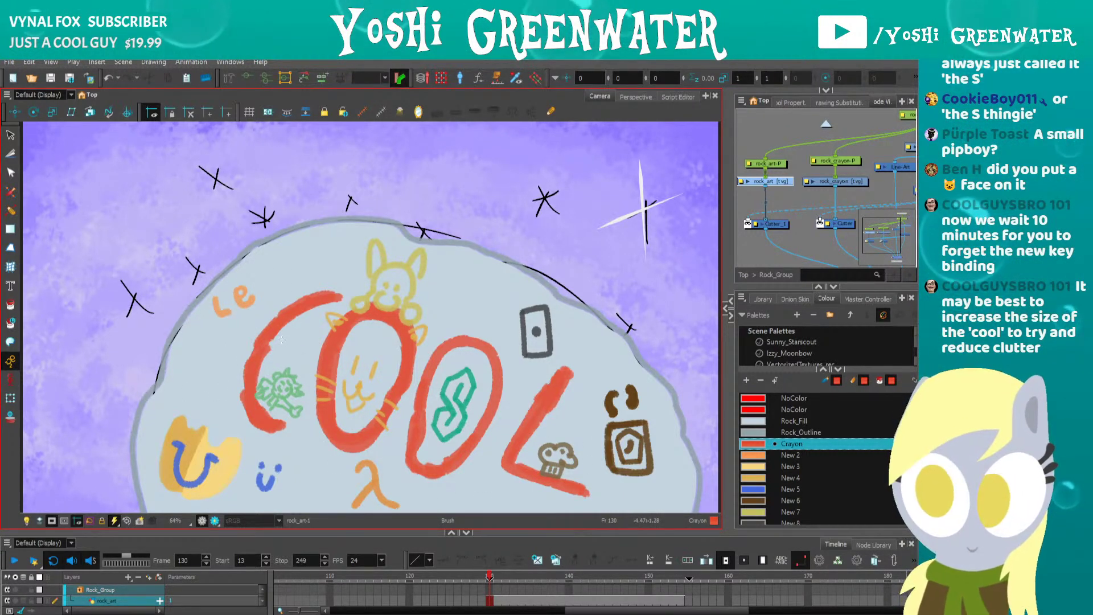
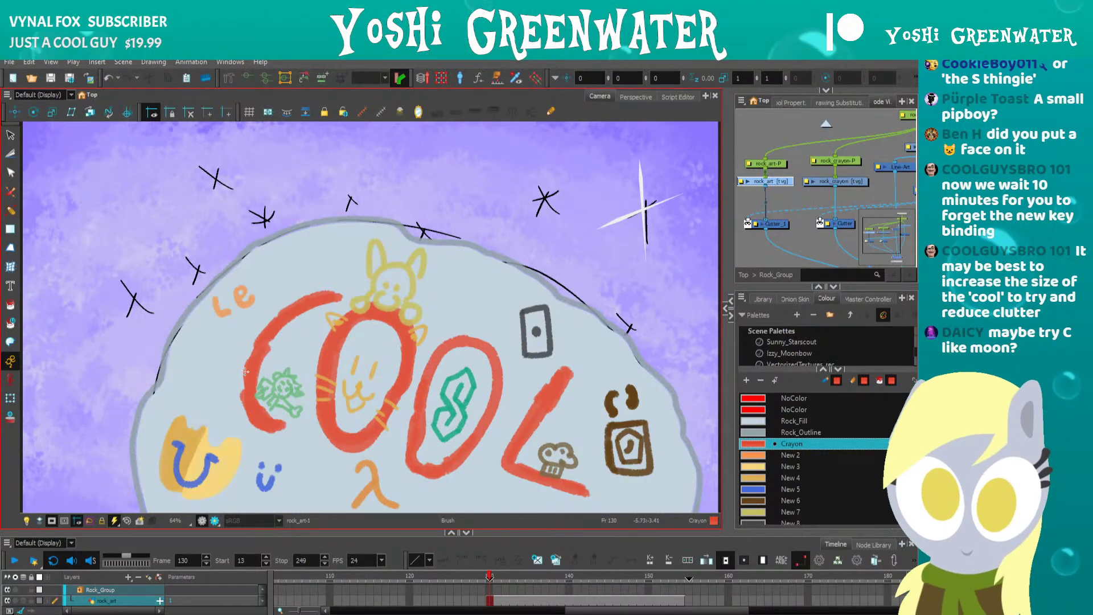
{"action": "left_click", "coordinate": [750, 250]}
{"action": "key", "text": "ctrl+r"}
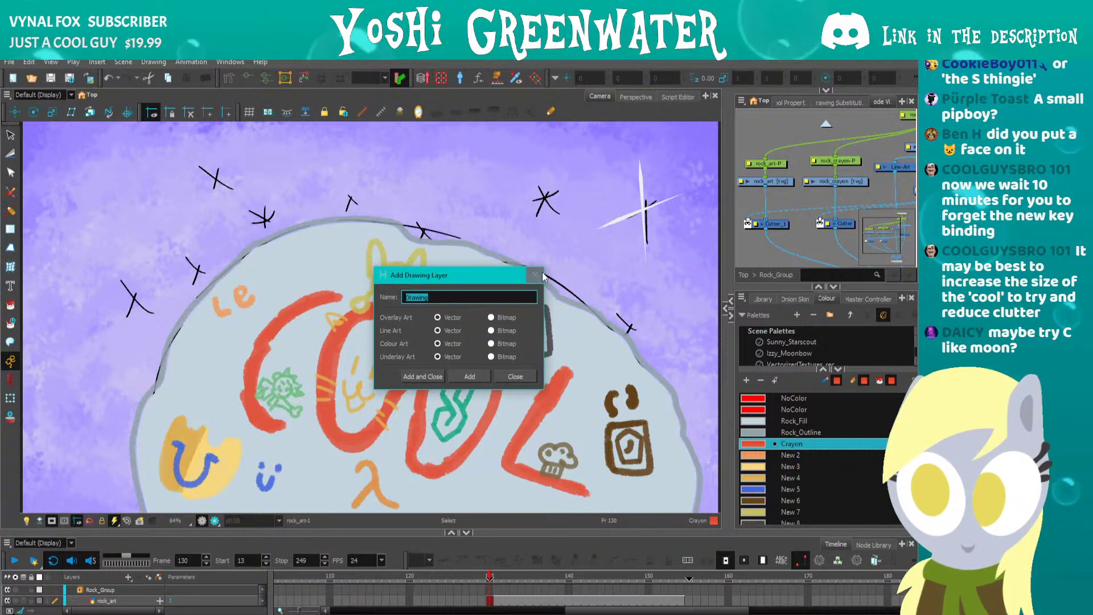
{"action": "left_click", "coordinate": [535, 275]}
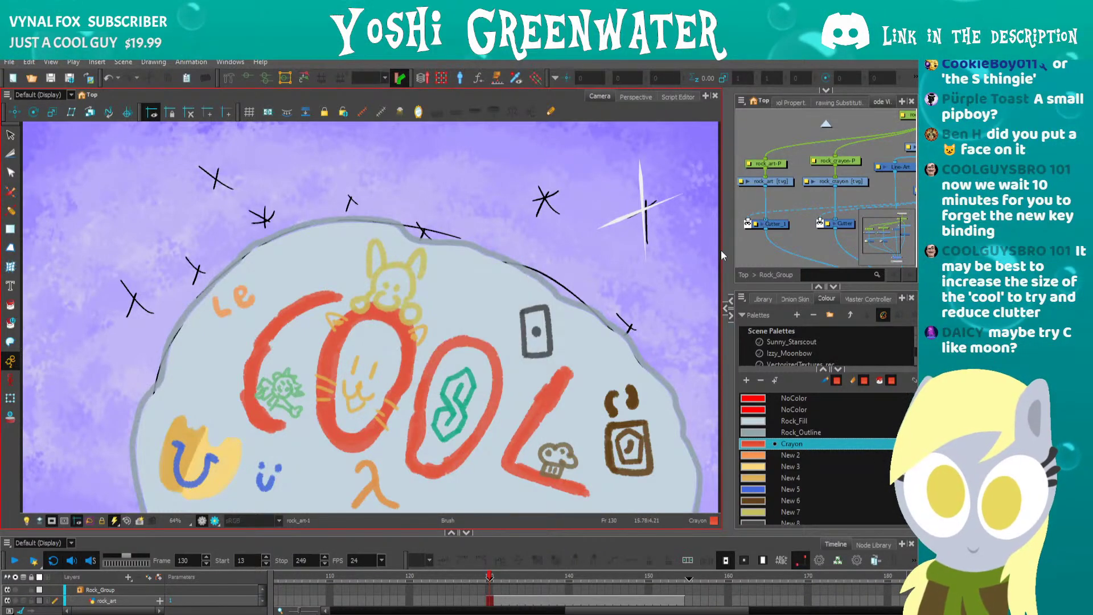
Try to scale up the rock_art doodles slightly with the Transform tool.
{"action": "key", "text": "shift+t"}
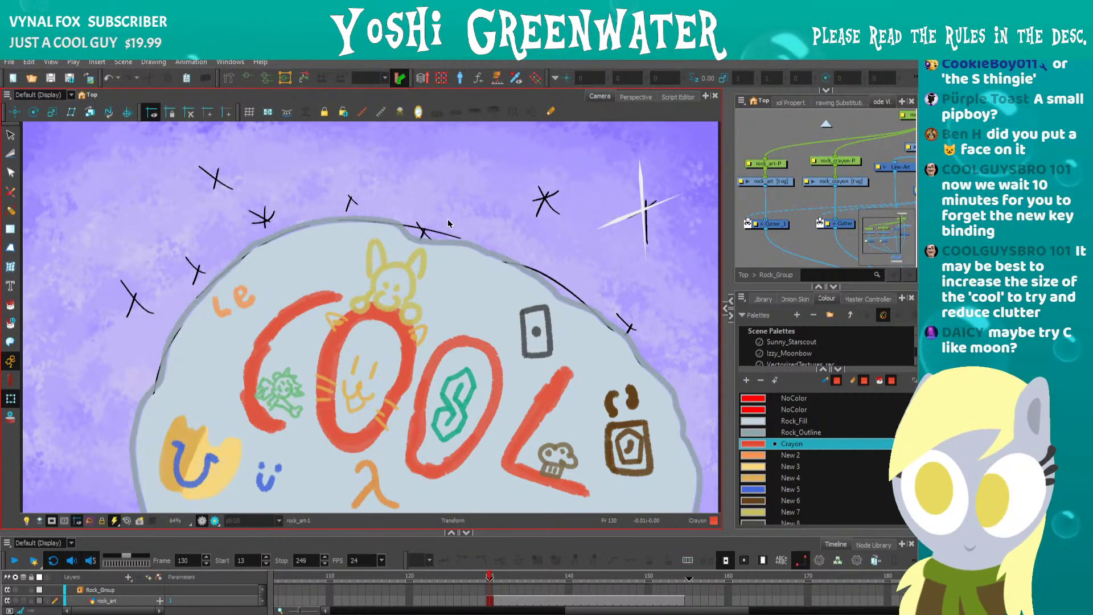
{"action": "left_click", "coordinate": [838, 181]}
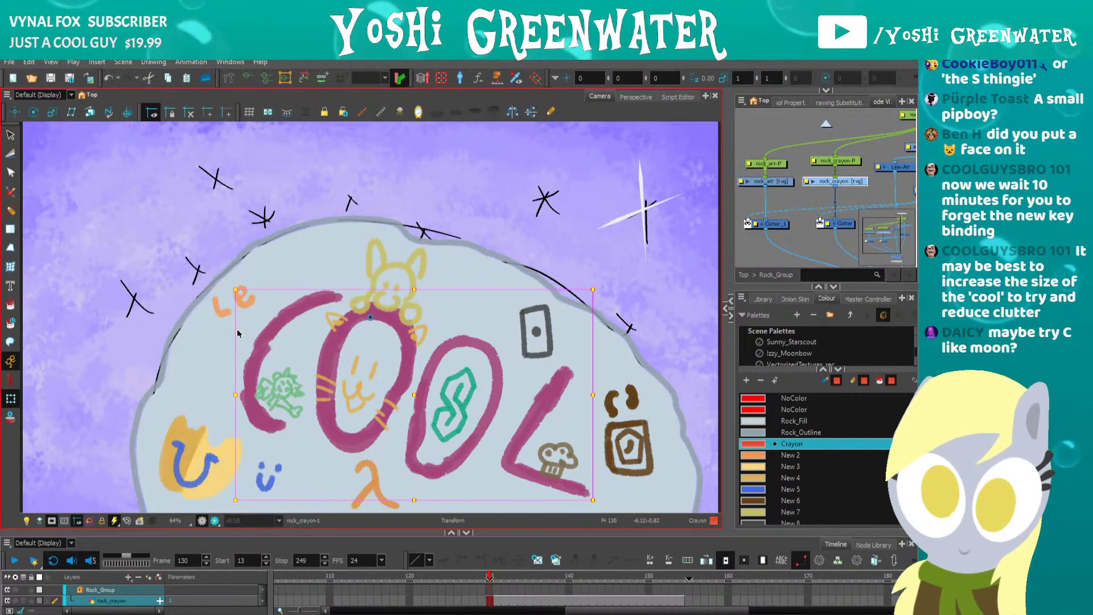
{"action": "left_click", "coordinate": [763, 181]}
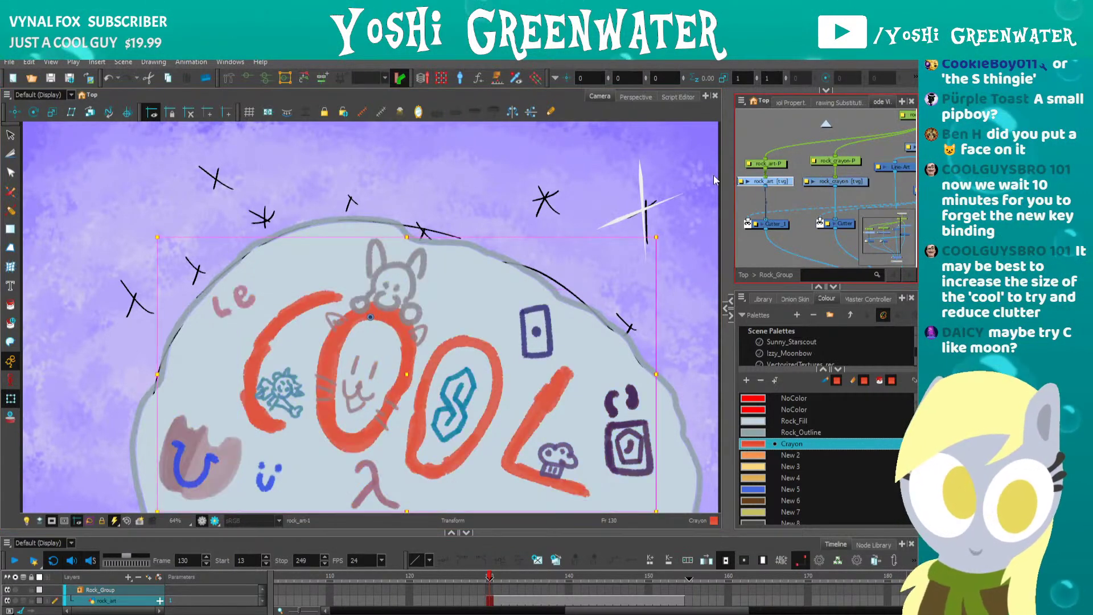
{"action": "scroll", "coordinate": [187, 244], "scroll_direction": "down", "scroll_amount": 1}
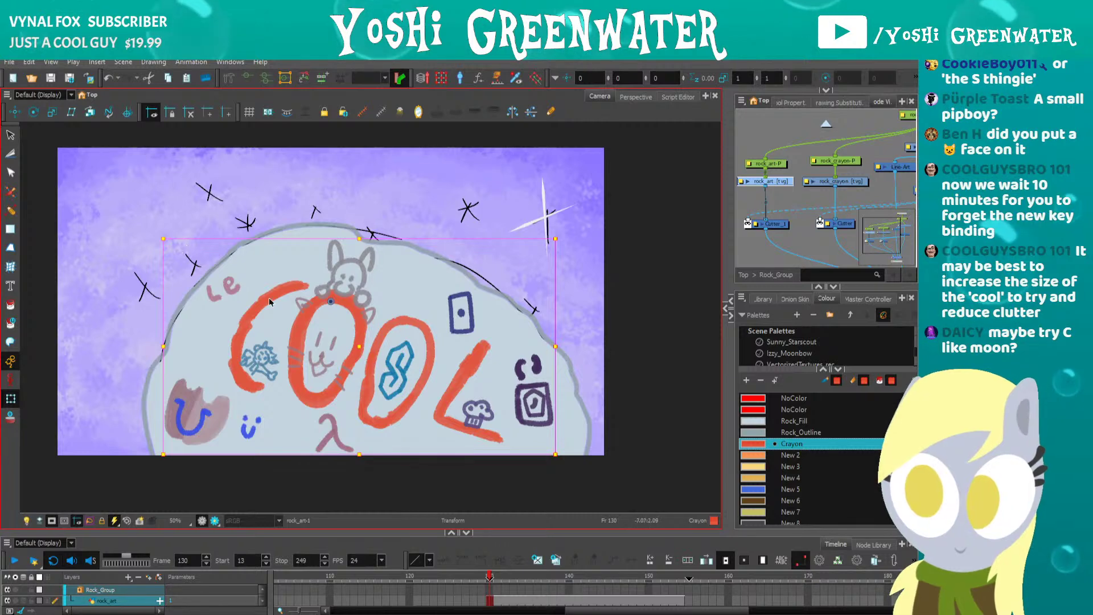
{"action": "left_click_drag", "start_coordinate": [555, 455], "coordinate": [561, 458]}
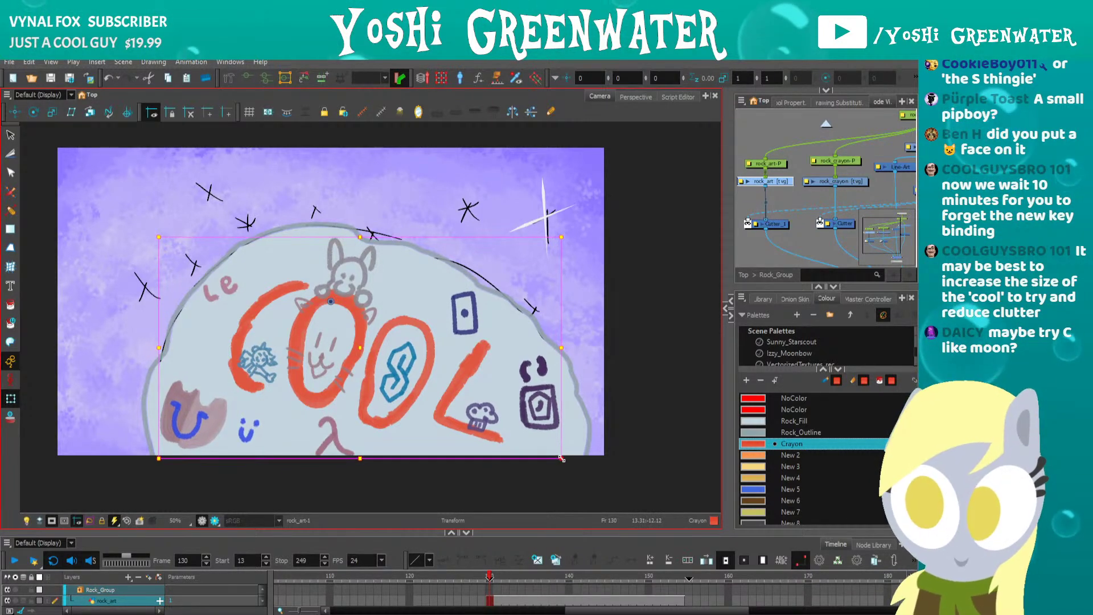
{"action": "key", "text": "ctrl+z"}
Select the rock_art-P and rock_crayon-P pegs together and scale up the doodles and COOL lettering slightly.
{"action": "left_click_drag", "start_coordinate": [784, 155], "coordinate": [759, 169]}
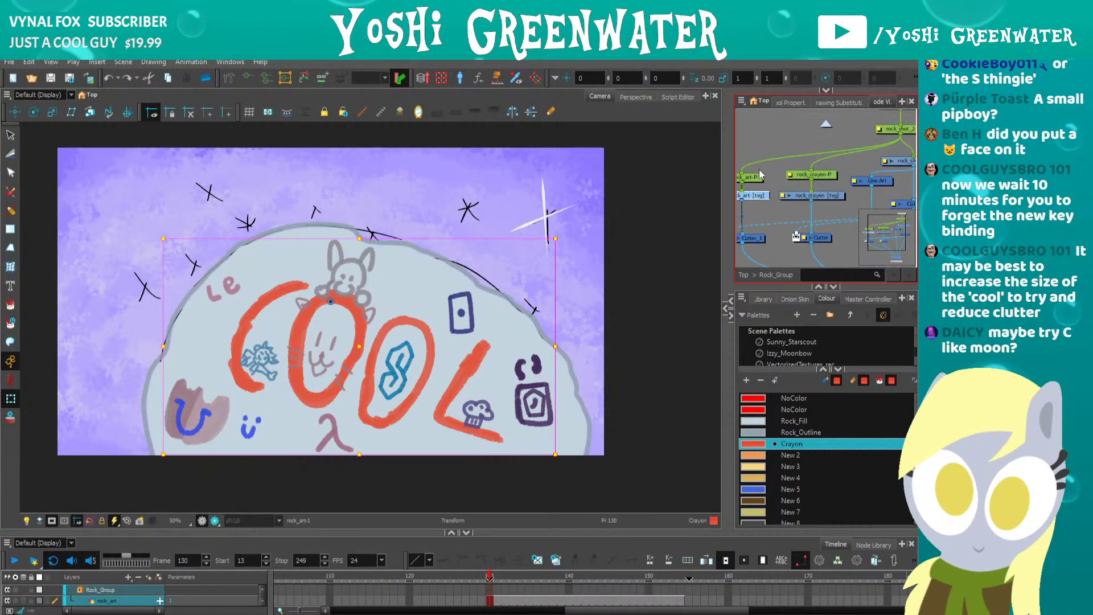
{"action": "left_click", "coordinate": [753, 176]}
{"action": "left_click", "coordinate": [832, 179], "text": "shift"}
{"action": "left_click_drag", "start_coordinate": [155, 231], "coordinate": [156, 228]}
{"action": "key", "text": "Down"}
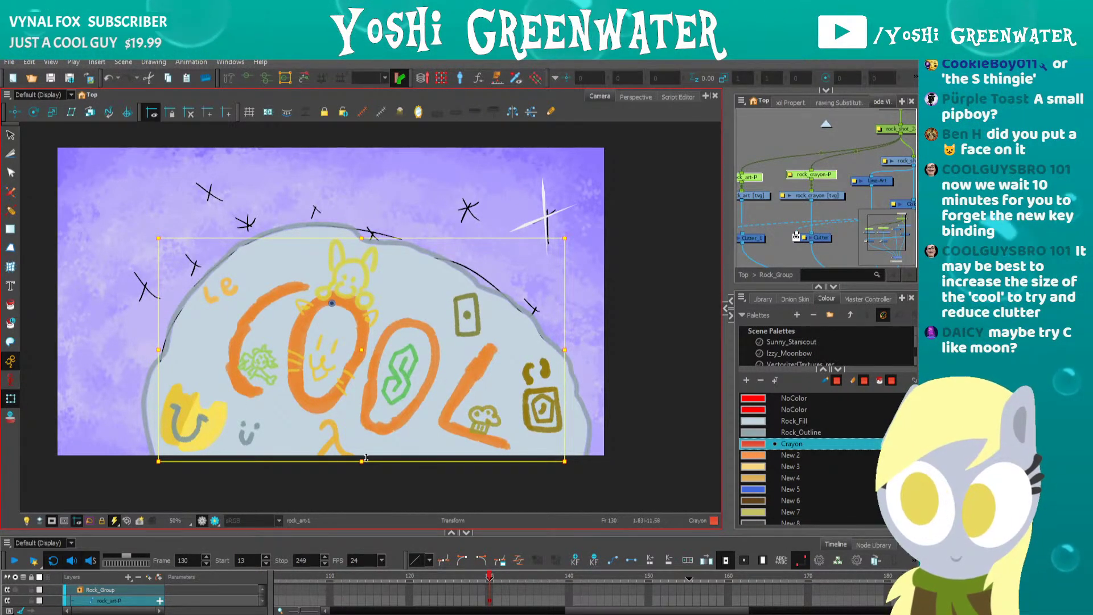
Reduce the combined artwork's height and overall size slightly and nudge it upward so it ends at the frame's lower edge.
{"action": "left_click_drag", "start_coordinate": [361, 461], "coordinate": [362, 459]}
{"action": "key", "text": "Up"}
{"action": "key", "text": "Up"}
{"action": "key", "text": "Up"}
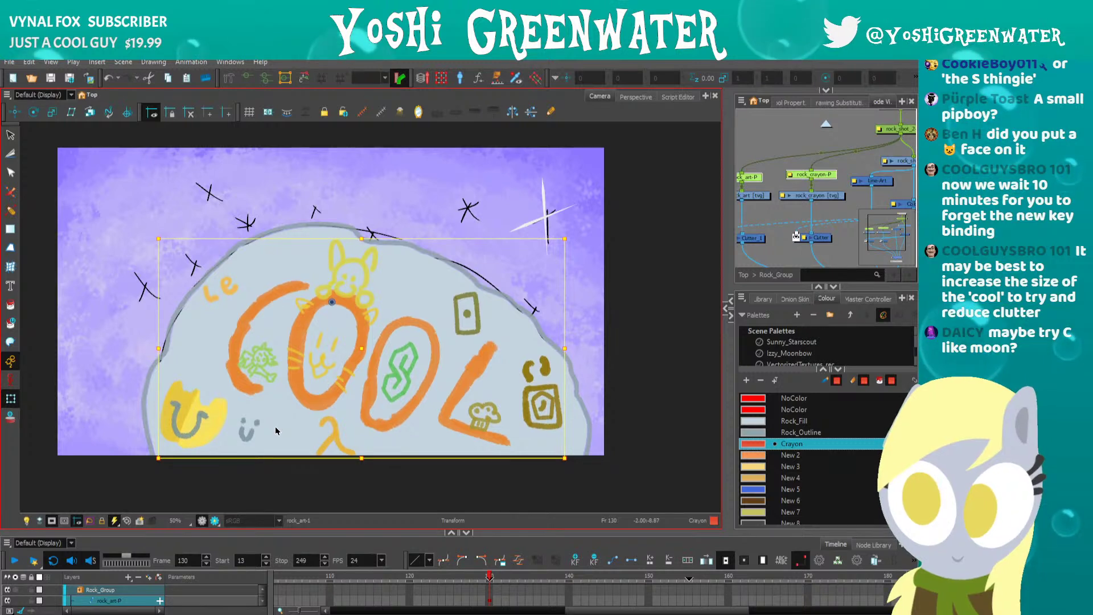
{"action": "left_click_drag", "start_coordinate": [562, 456], "coordinate": [560, 454]}
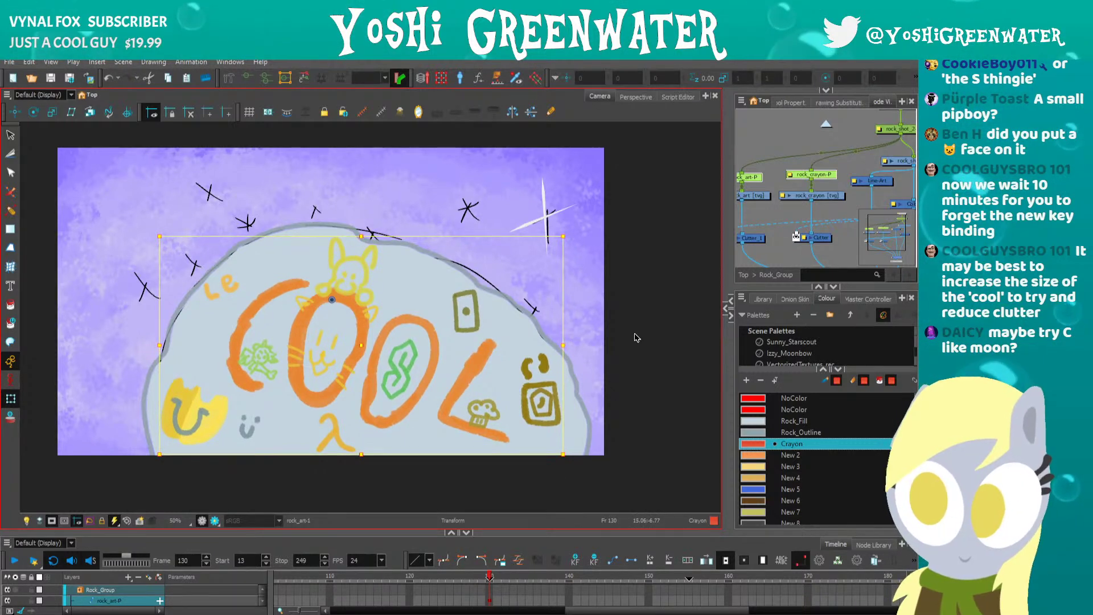
Select all the COOL lettering strokes on rock_crayon with the Select tool, scale them up slightly, and deselect them.
{"action": "key", "text": "alt+s"}
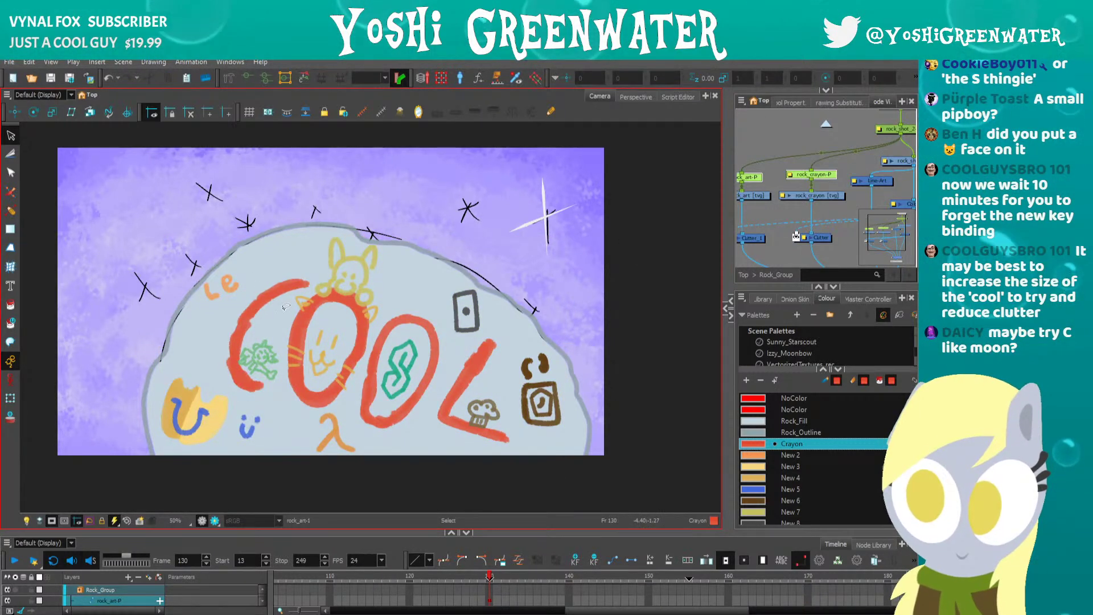
{"action": "left_click", "coordinate": [257, 302]}
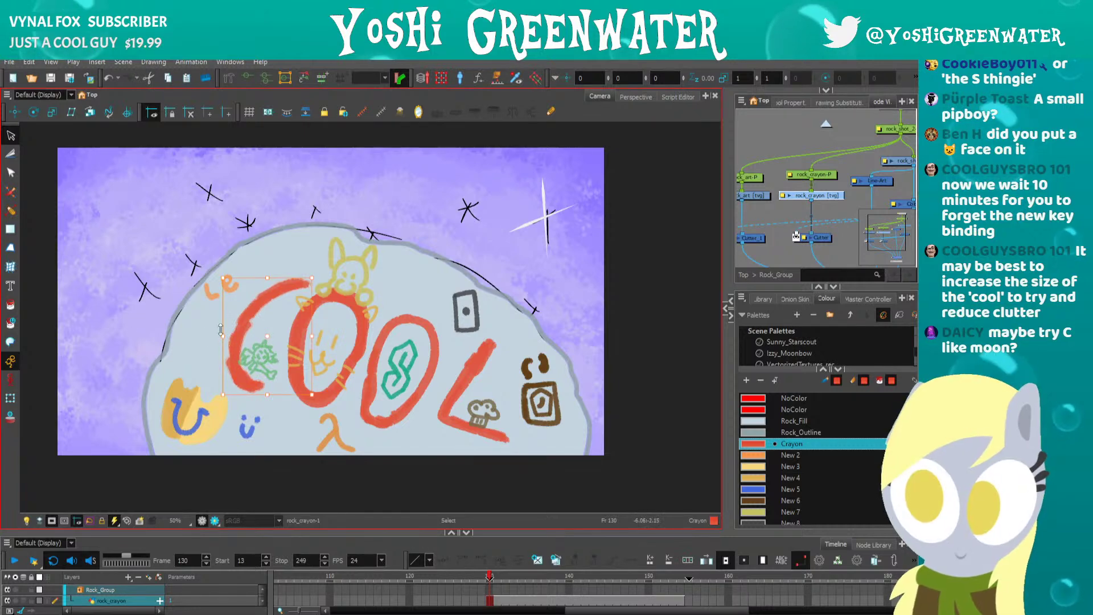
{"action": "key", "text": "ctrl+shift+a"}
{"action": "left_click_drag", "start_coordinate": [222, 278], "coordinate": [217, 273]}
{"action": "scroll", "coordinate": [222, 276], "scroll_direction": "up", "scroll_amount": 1}
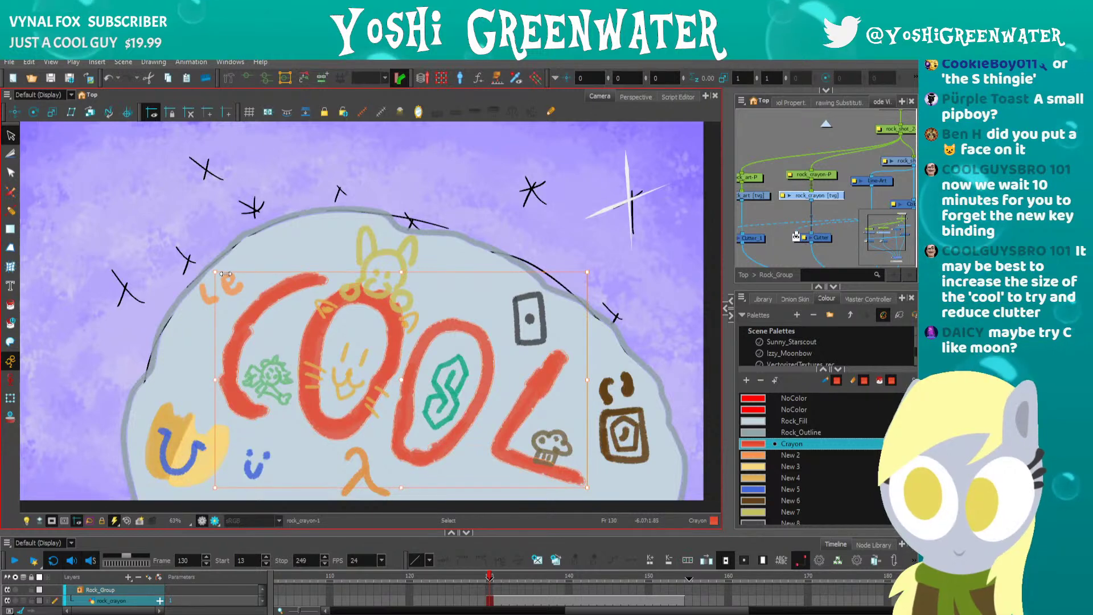
{"action": "left_click", "coordinate": [213, 267]}
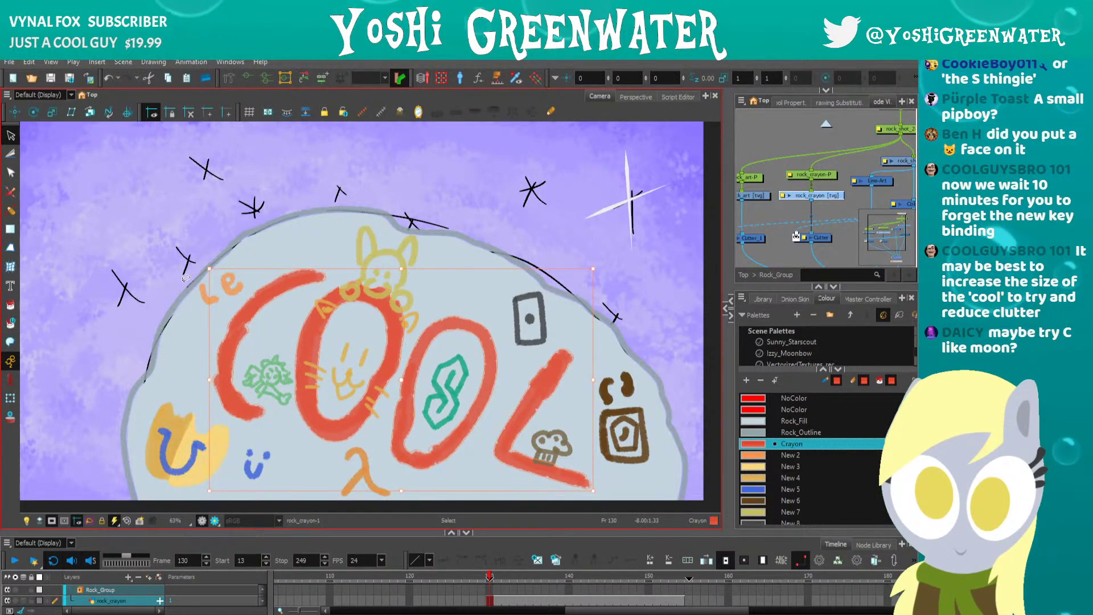
{"action": "left_click", "coordinate": [322, 248]}
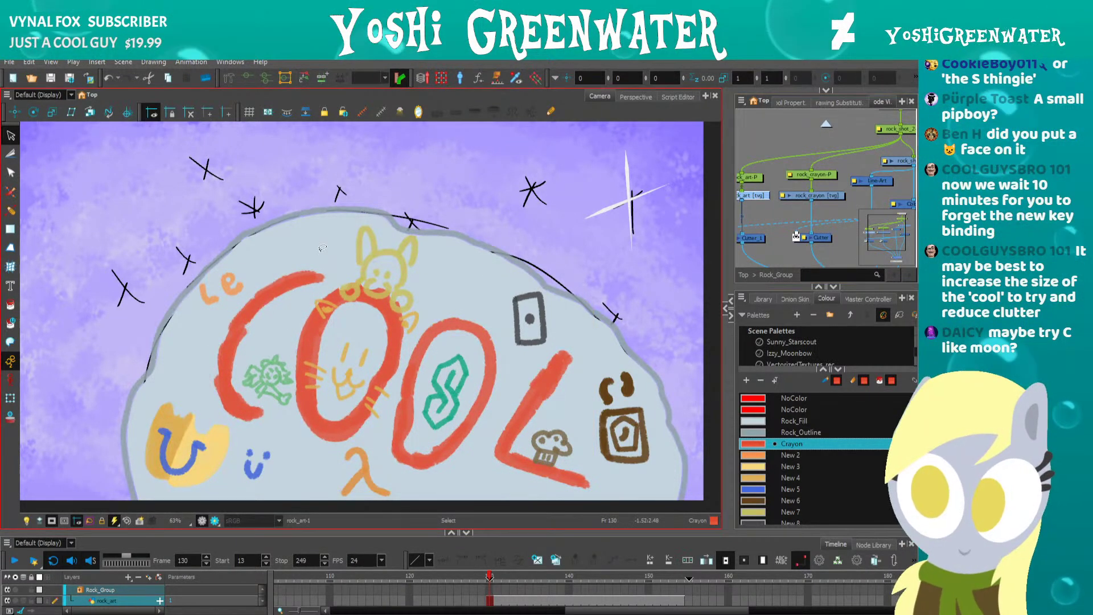
Nudge the S and skull doodles into place, and shift the bunny and cat-face doodles slightly left and up to fit the enlarged letters.
{"action": "left_click", "coordinate": [452, 373]}
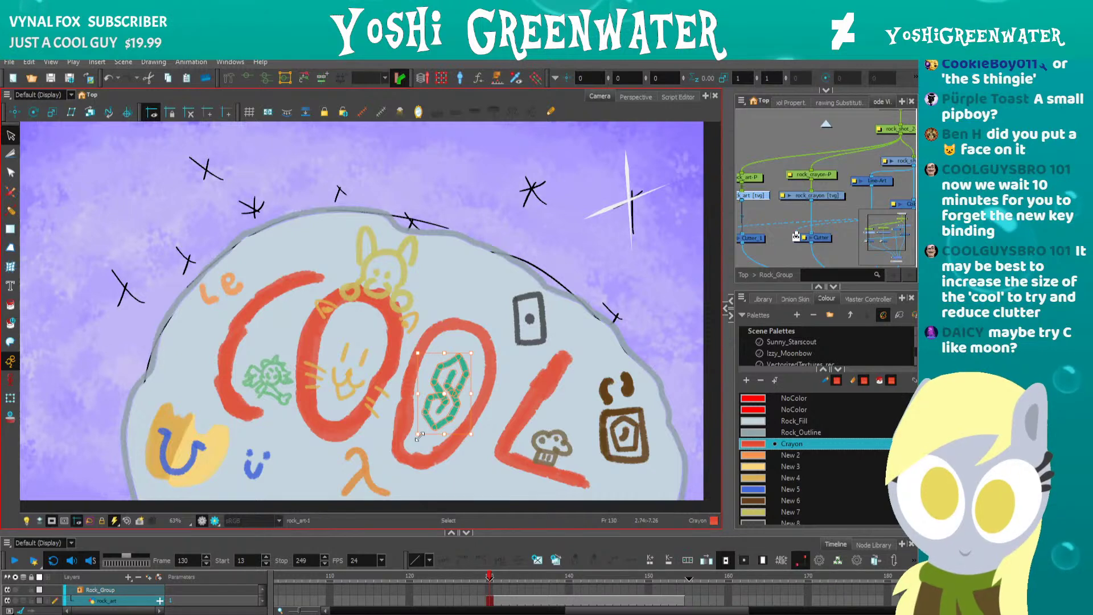
{"action": "left_click_drag", "start_coordinate": [521, 426], "coordinate": [495, 453]}
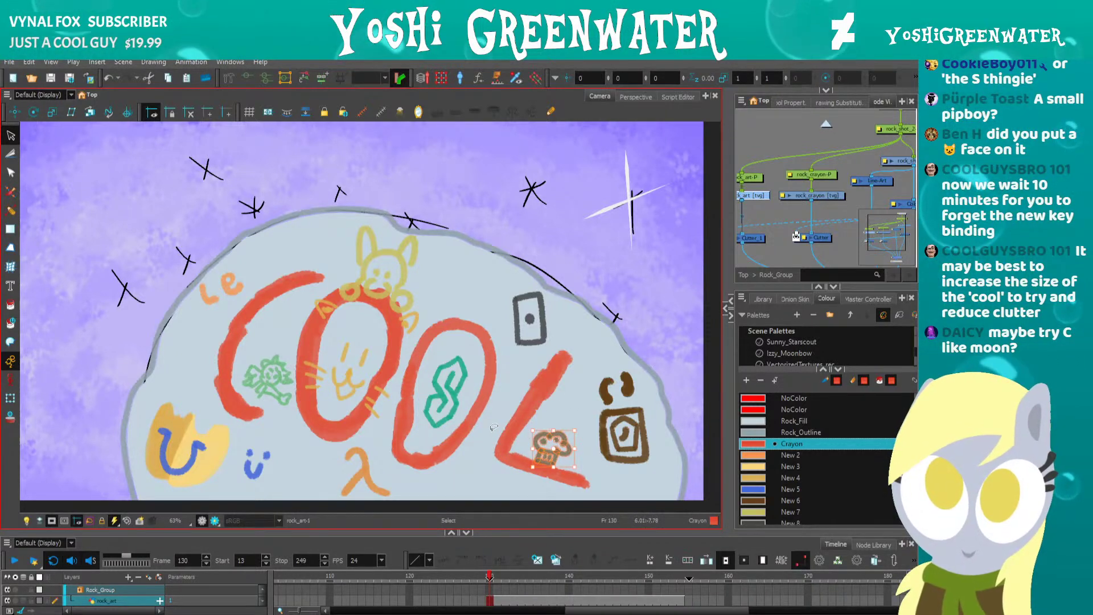
{"action": "left_click_drag", "start_coordinate": [297, 326], "coordinate": [323, 244]}
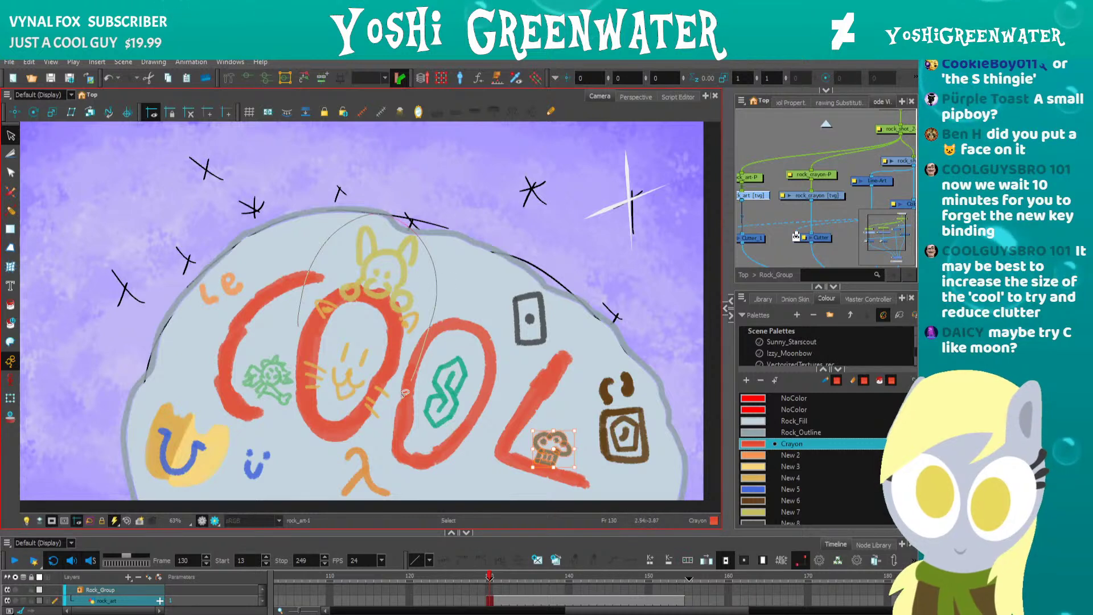
{"action": "mouse_move", "coordinate": [405, 393]}
{"action": "left_mouse_down"}
{"action": "mouse_move", "coordinate": [393, 413]}
{"action": "mouse_move", "coordinate": [353, 424]}
{"action": "mouse_move", "coordinate": [290, 420]}
{"action": "left_mouse_up"}
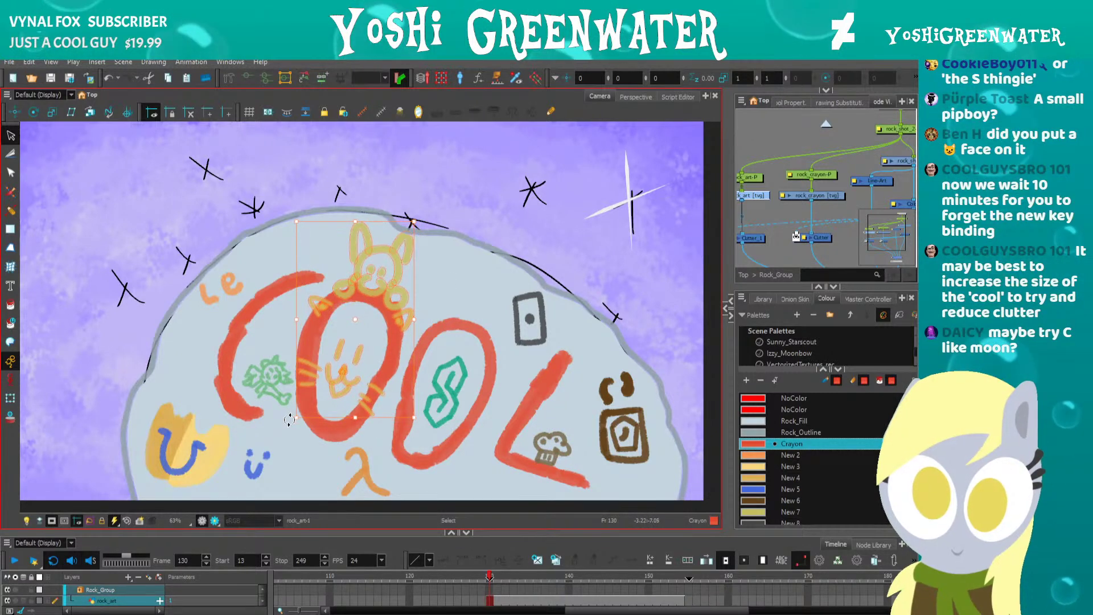
{"action": "key", "text": "Up"}
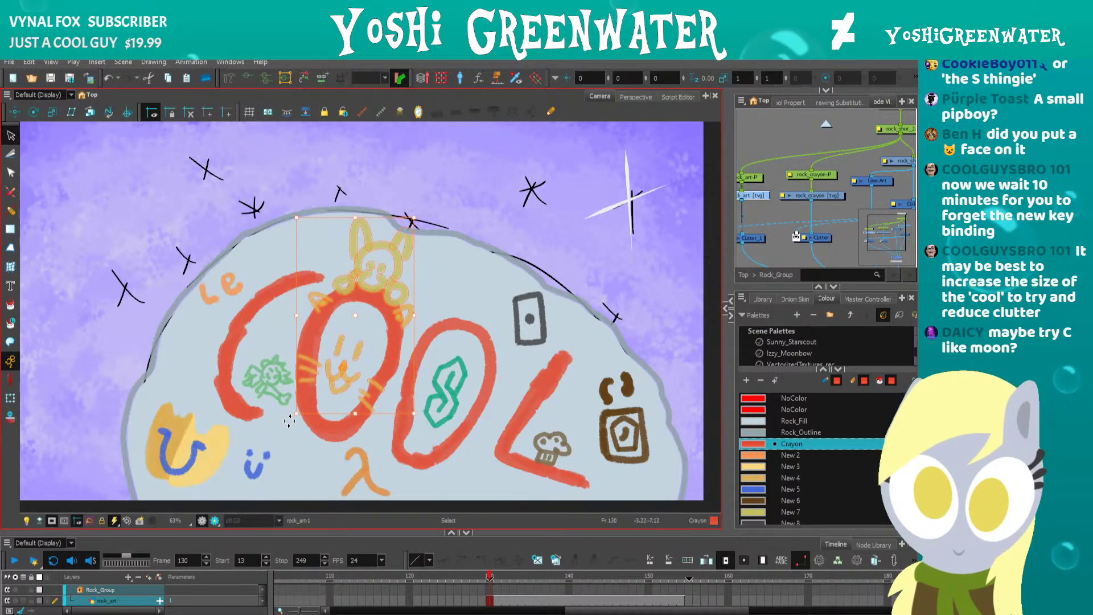
Nudge the small green character doodle left and slightly down inside the letter C.
{"action": "mouse_move", "coordinate": [233, 381]}
{"action": "left_mouse_down"}
{"action": "mouse_move", "coordinate": [277, 415]}
{"action": "mouse_move", "coordinate": [235, 399]}
{"action": "left_mouse_up"}
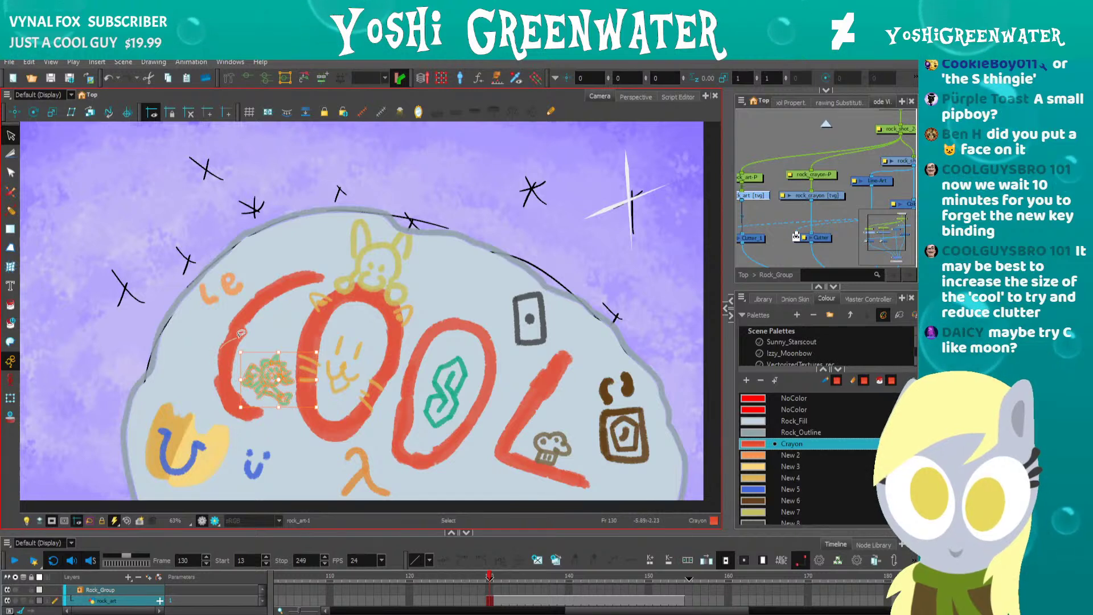
{"action": "key", "text": "Left"}
{"action": "key", "text": "Left"}
{"action": "key", "text": "Left"}
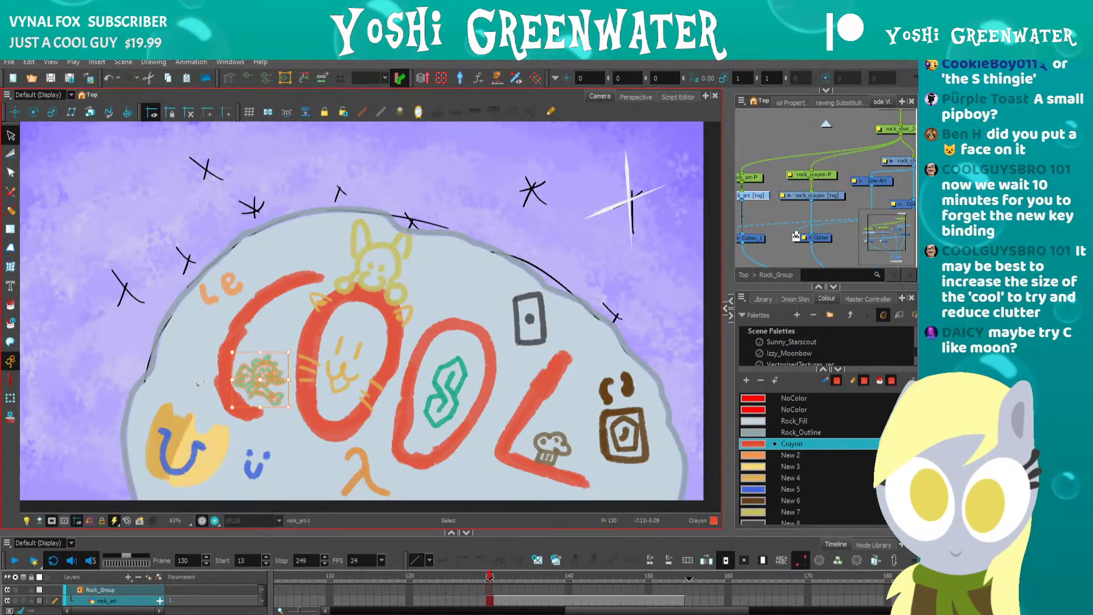
{"action": "key", "text": "Left"}
{"action": "key", "text": "Left"}
{"action": "key", "text": "Down"}
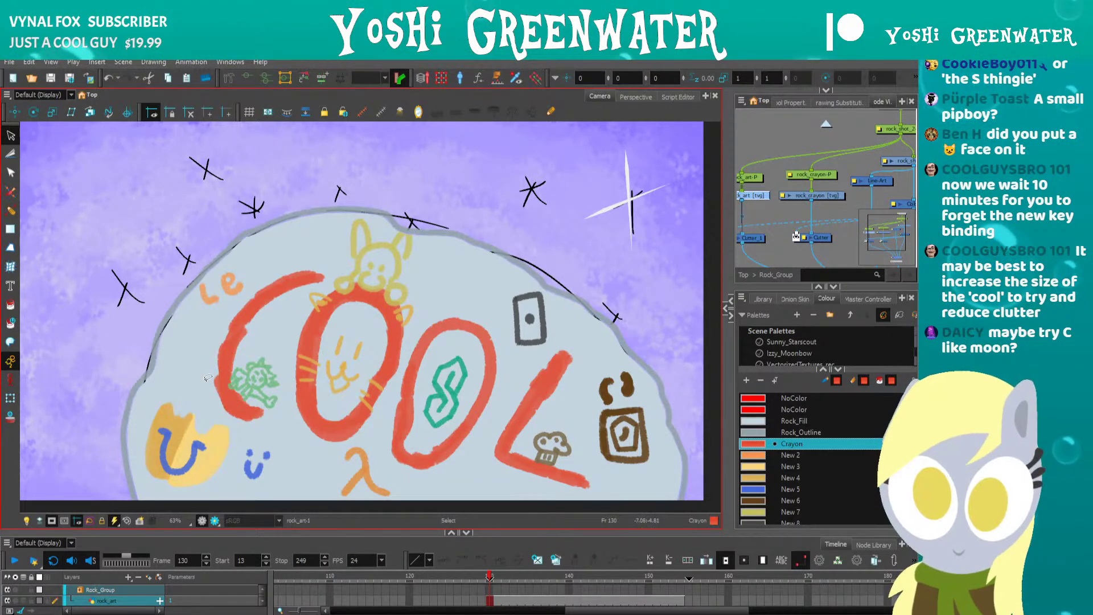
Move the orange lambda doodle slightly right and up beneath the first O.
{"action": "left_click_drag", "start_coordinate": [208, 378], "coordinate": [211, 363]}
{"action": "left_click_drag", "start_coordinate": [343, 428], "coordinate": [336, 455]}
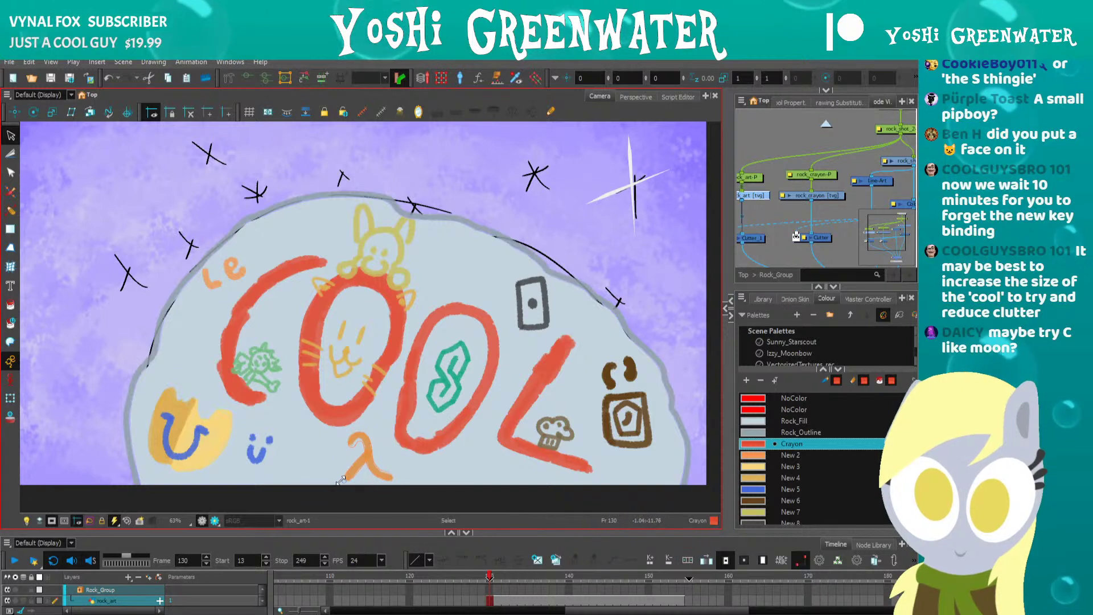
{"action": "left_click", "coordinate": [343, 479]}
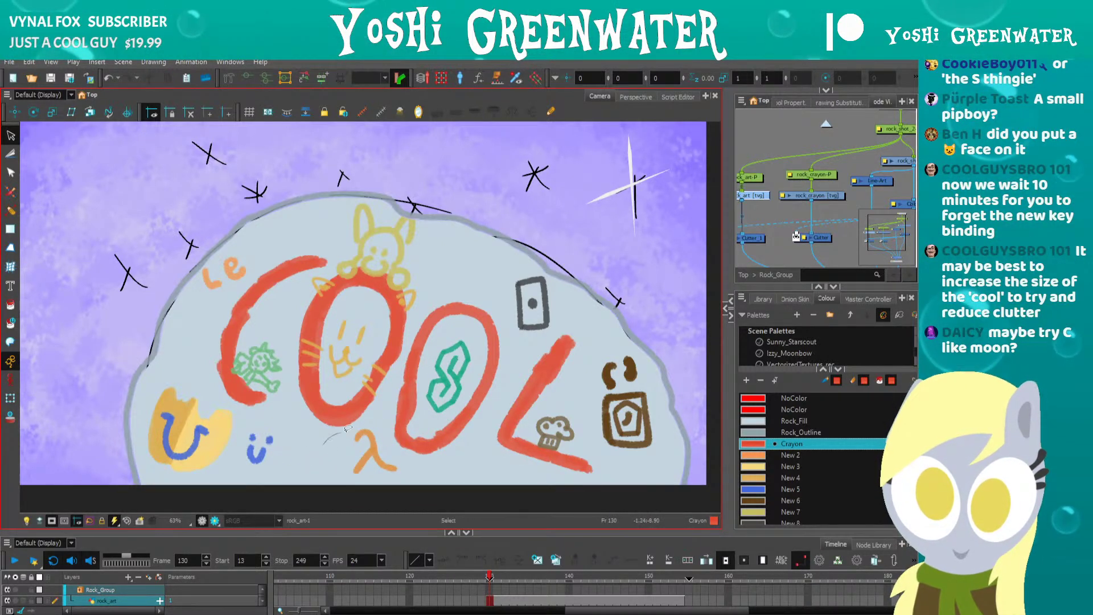
{"action": "mouse_move", "coordinate": [348, 429]}
{"action": "left_mouse_down"}
{"action": "mouse_move", "coordinate": [399, 476]}
{"action": "mouse_move", "coordinate": [377, 450]}
{"action": "left_mouse_up"}
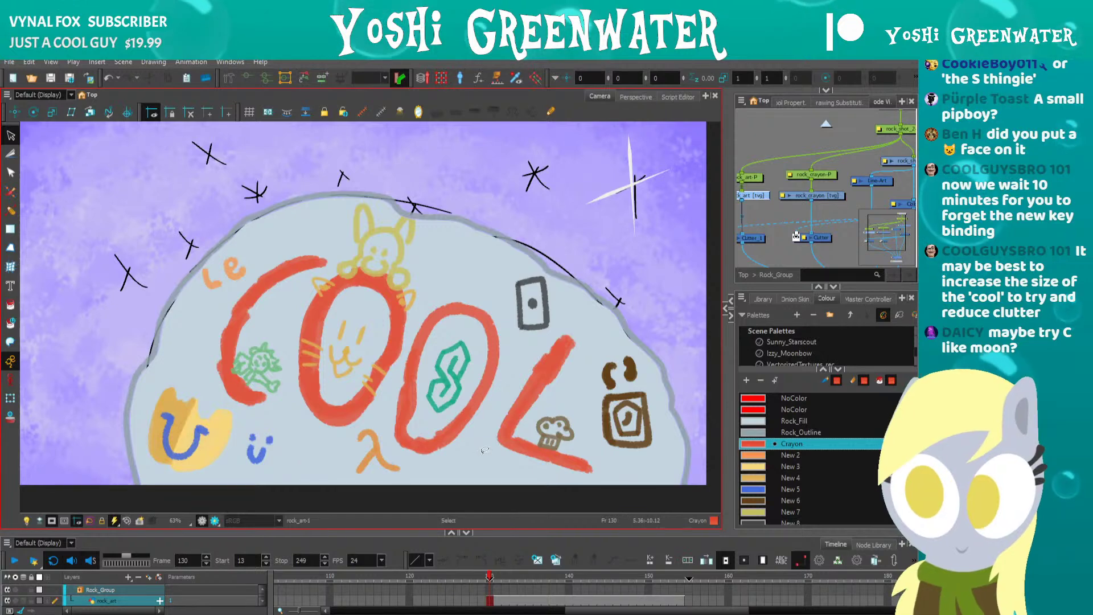
Add a new palette colour and set it to a muted grey-teal.
{"action": "scroll", "coordinate": [484, 450], "scroll_direction": "up", "scroll_amount": 3}
{"action": "left_click_drag", "start_coordinate": [479, 433], "coordinate": [474, 374]}
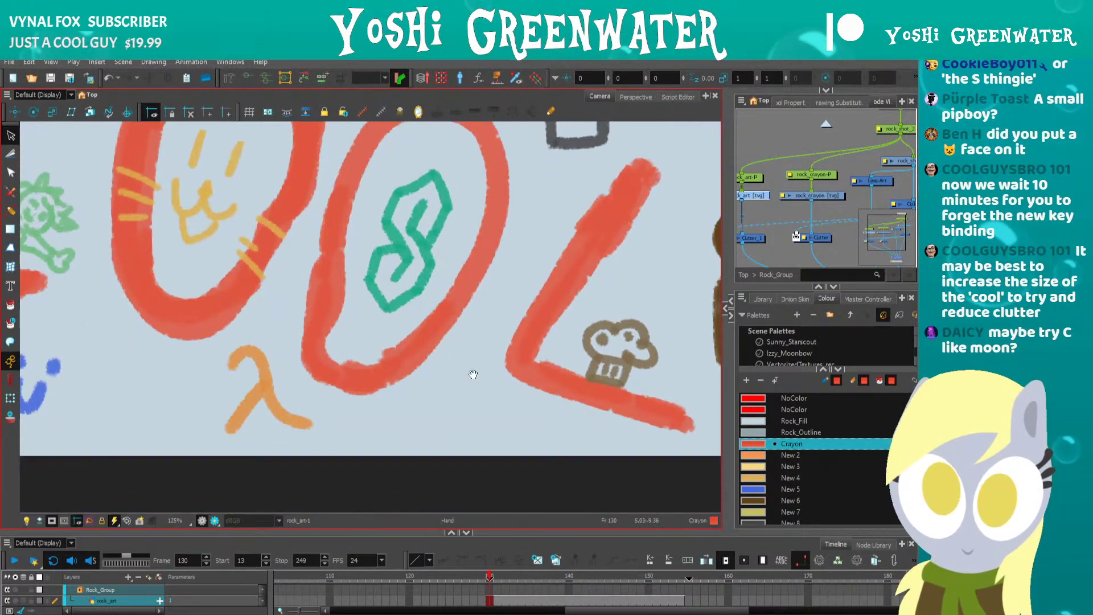
{"action": "left_click", "coordinate": [746, 380]}
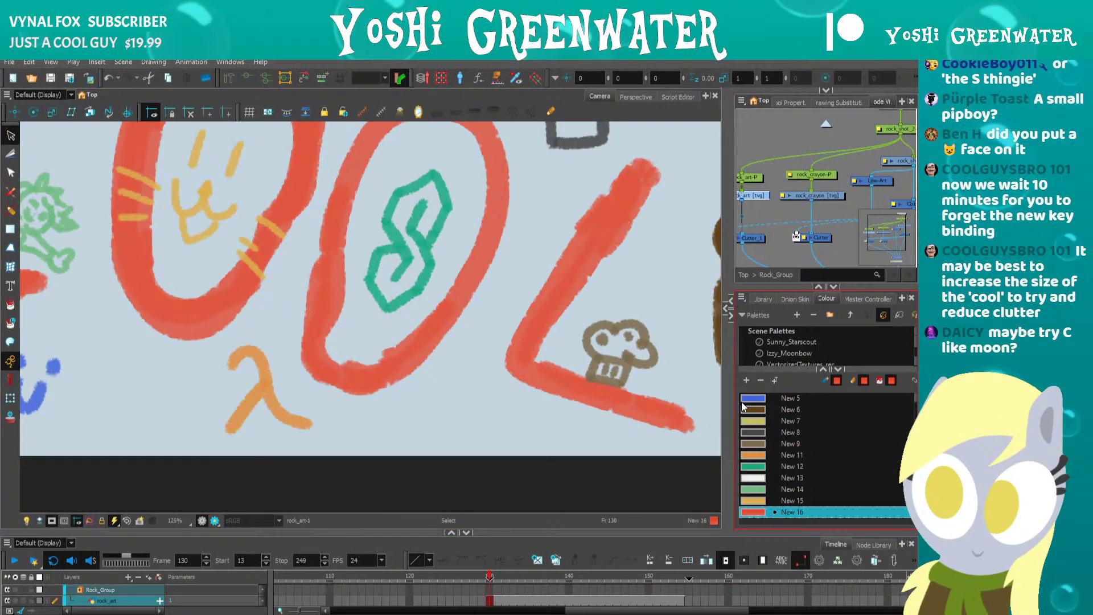
{"action": "double_click", "coordinate": [750, 513]}
{"action": "left_click_drag", "start_coordinate": [505, 357], "coordinate": [484, 371]}
{"action": "left_click", "coordinate": [455, 412]}
{"action": "left_click_drag", "start_coordinate": [450, 419], "coordinate": [442, 431]}
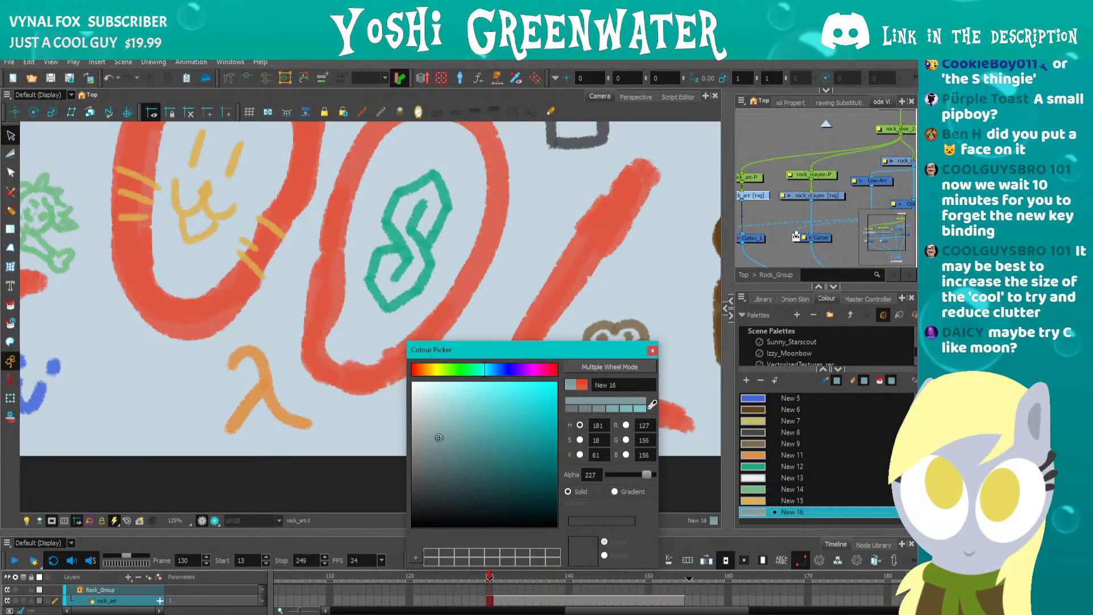
{"action": "left_click", "coordinate": [652, 351]}
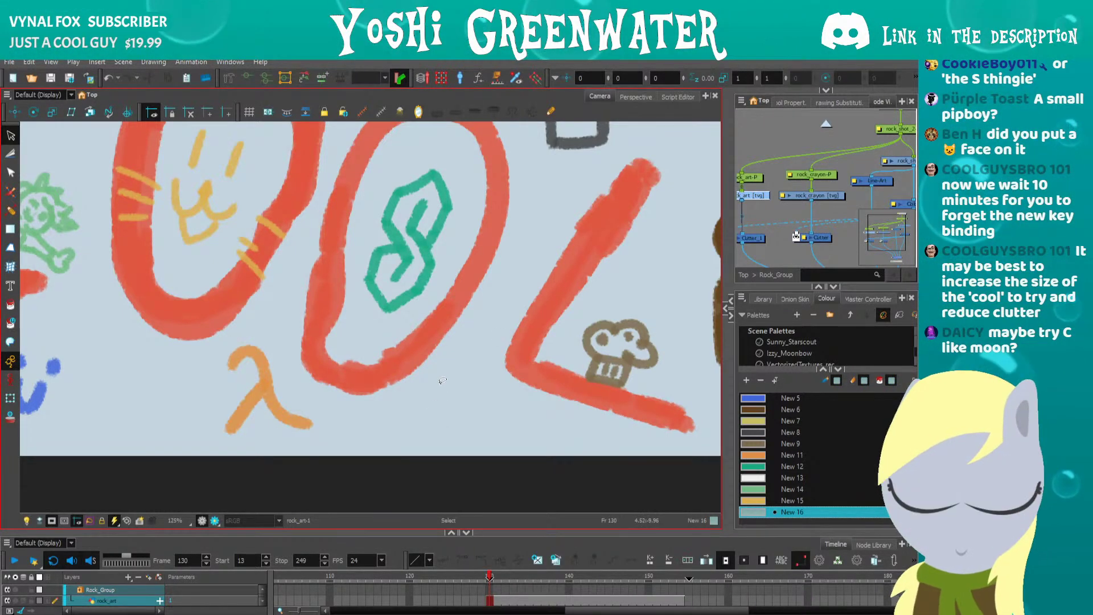
Brush a small grey-teal circle between the second O and the L, and shade a crescent along its right inner edge.
{"action": "scroll", "coordinate": [458, 391], "scroll_direction": "up", "scroll_amount": 1}
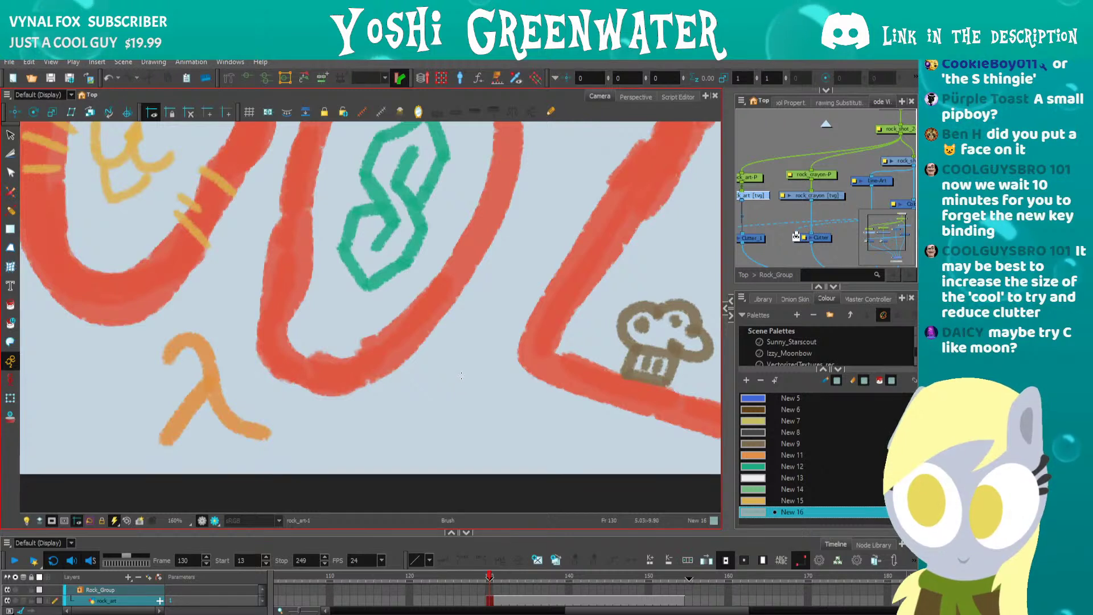
{"action": "mouse_move", "coordinate": [461, 376]}
{"action": "left_mouse_down"}
{"action": "mouse_move", "coordinate": [475, 352]}
{"action": "mouse_move", "coordinate": [438, 393]}
{"action": "mouse_move", "coordinate": [464, 349]}
{"action": "left_mouse_up"}
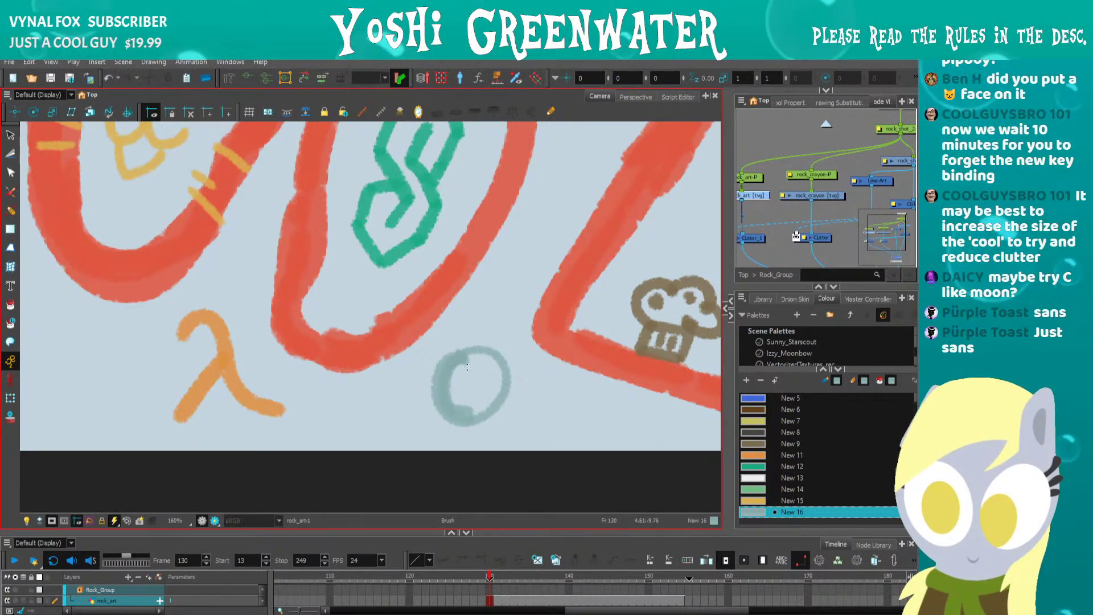
{"action": "left_click_drag", "start_coordinate": [464, 360], "coordinate": [452, 406]}
{"action": "key", "text": "ctrl+z"}
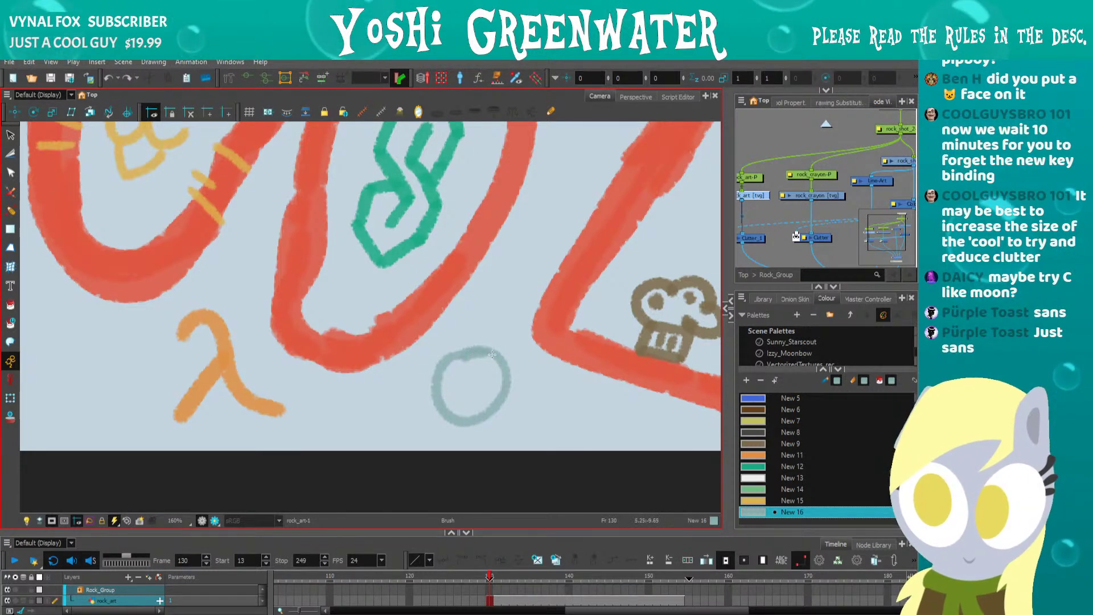
{"action": "mouse_move", "coordinate": [492, 354]}
{"action": "left_mouse_down"}
{"action": "mouse_move", "coordinate": [494, 391]}
{"action": "mouse_move", "coordinate": [459, 411]}
{"action": "left_mouse_up"}
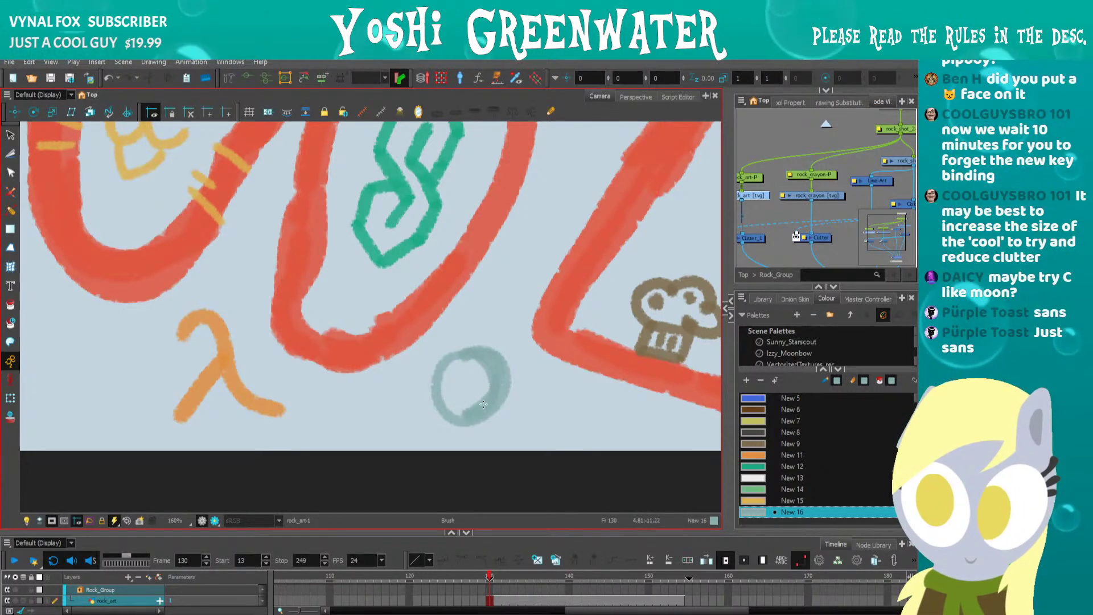
Add a darker grey-teal palette colour and fill the circle's remaining left portion with it.
{"action": "left_click", "coordinate": [745, 381]}
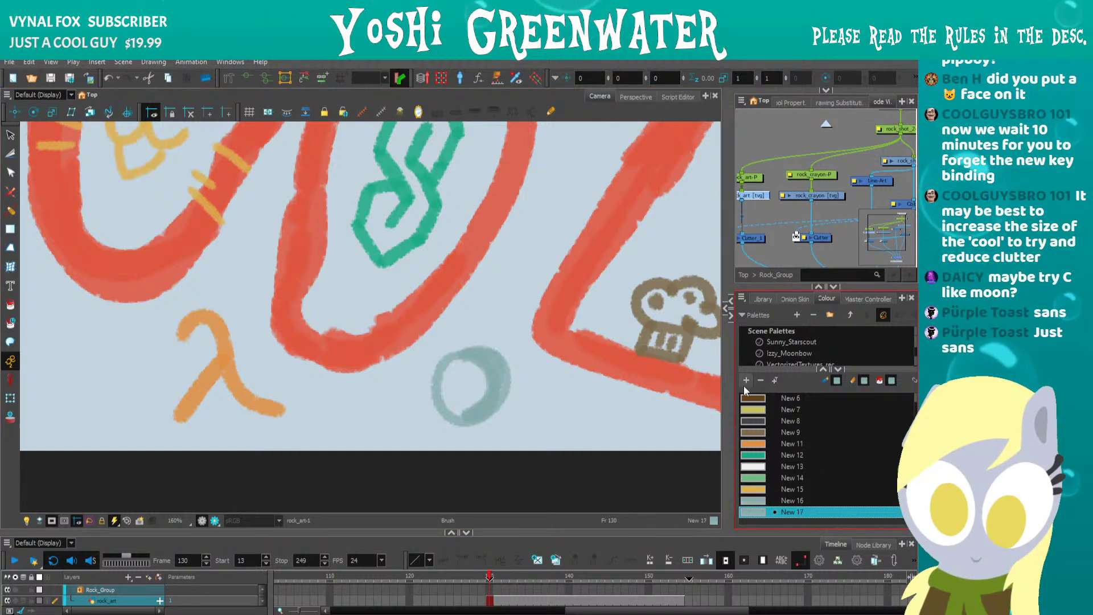
{"action": "double_click", "coordinate": [752, 512]}
{"action": "left_click", "coordinate": [450, 459]}
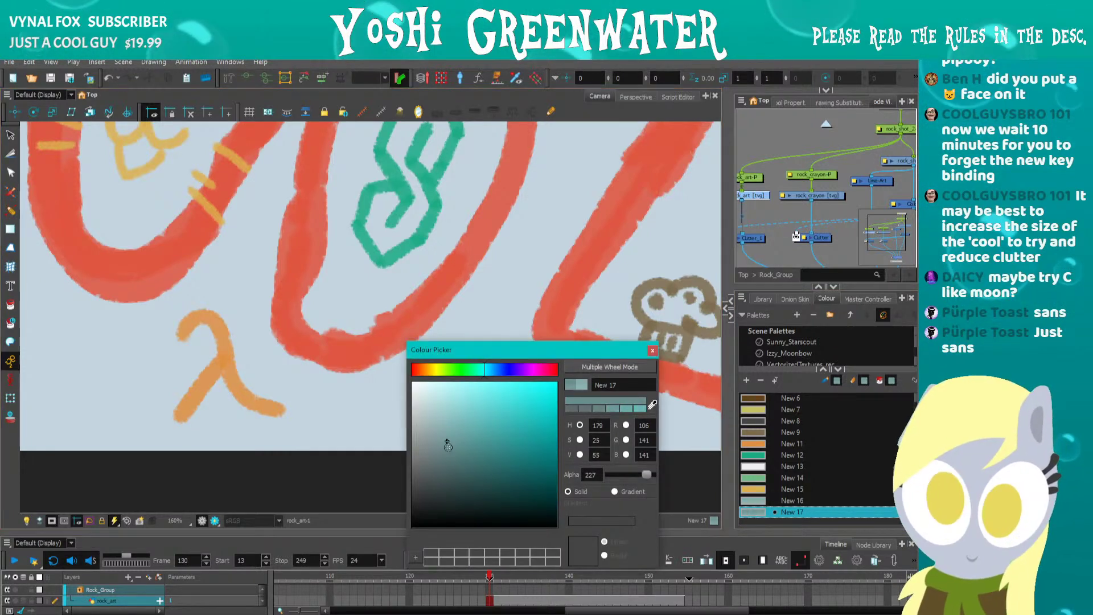
{"action": "left_click", "coordinate": [652, 351]}
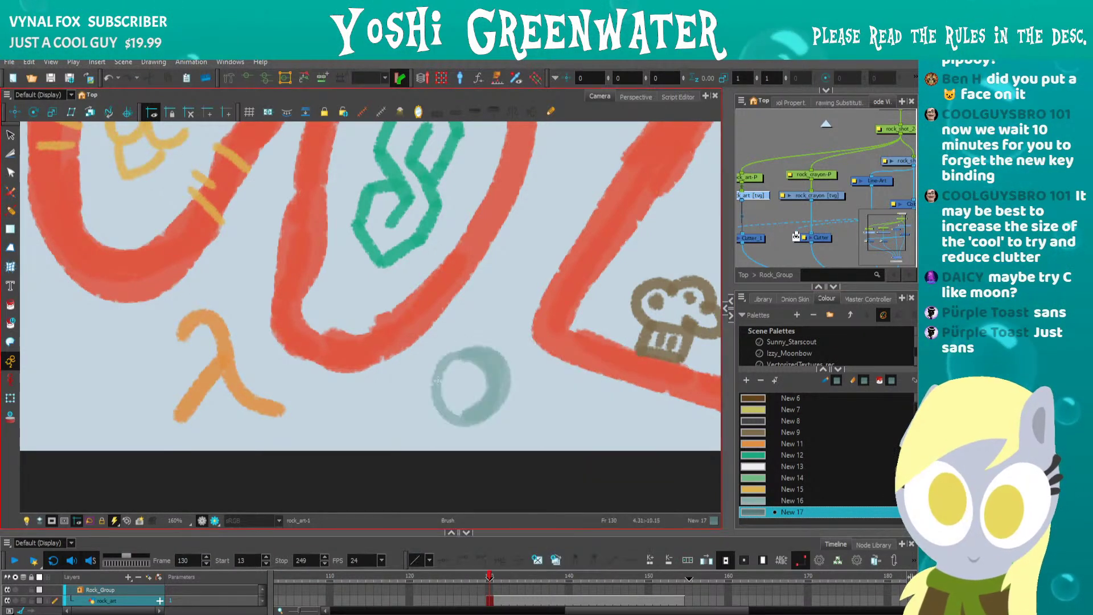
{"action": "mouse_move", "coordinate": [449, 368]}
{"action": "left_mouse_down"}
{"action": "mouse_move", "coordinate": [450, 406]}
{"action": "mouse_move", "coordinate": [458, 363]}
{"action": "mouse_move", "coordinate": [443, 389]}
{"action": "mouse_move", "coordinate": [460, 368]}
{"action": "mouse_move", "coordinate": [471, 417]}
{"action": "left_mouse_up"}
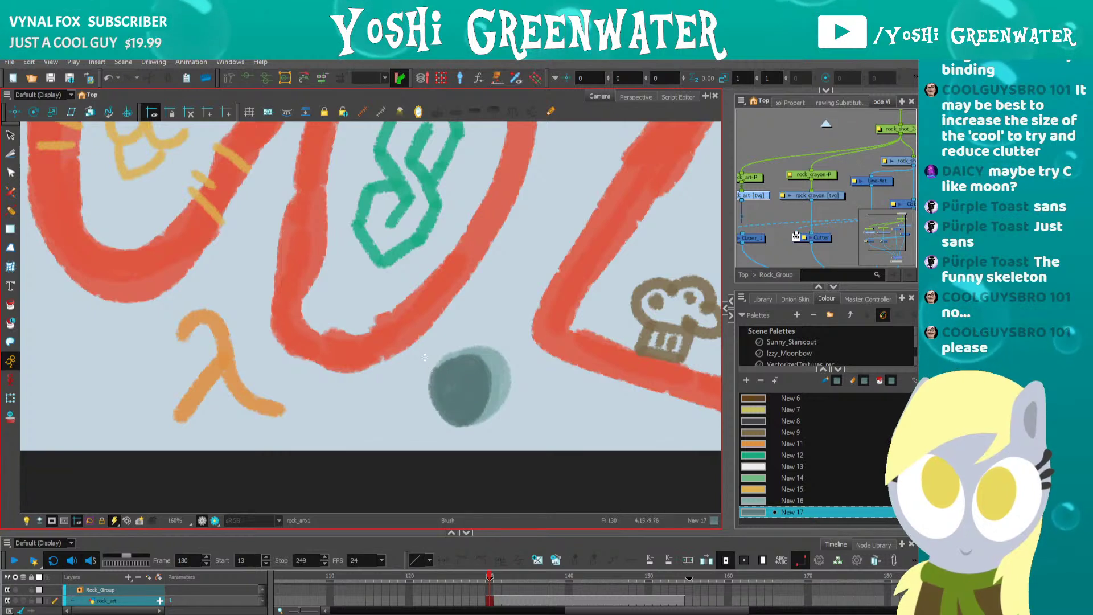
Widen the circle's crescent with the lighter grey-teal and trim its outer edge with the Eraser.
{"action": "key", "text": "space"}
{"action": "left_click_drag", "start_coordinate": [440, 368], "coordinate": [441, 356]}
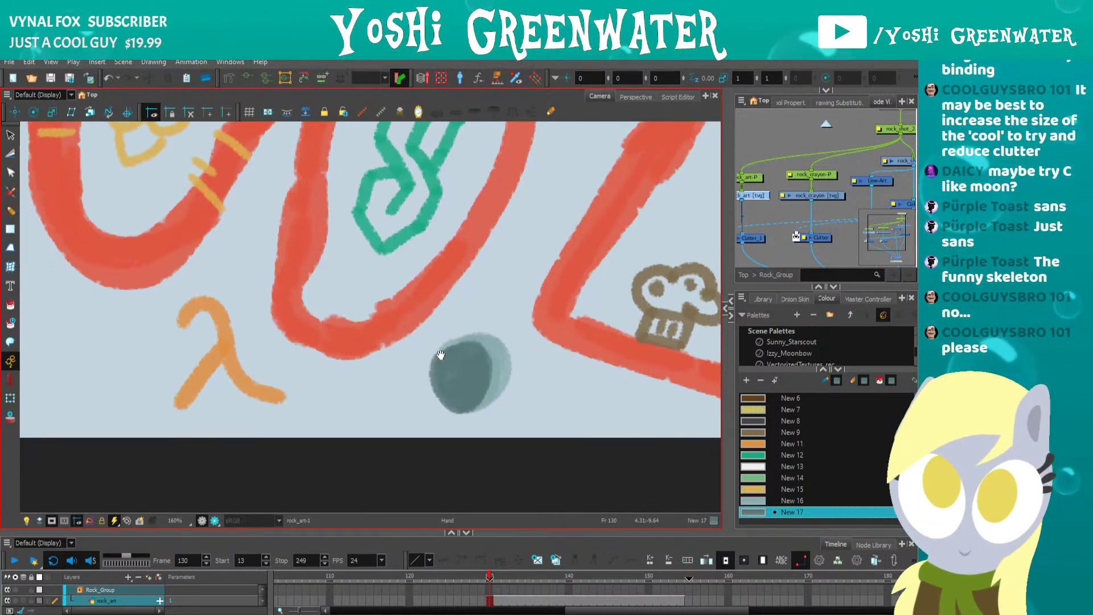
{"action": "left_click", "coordinate": [759, 500]}
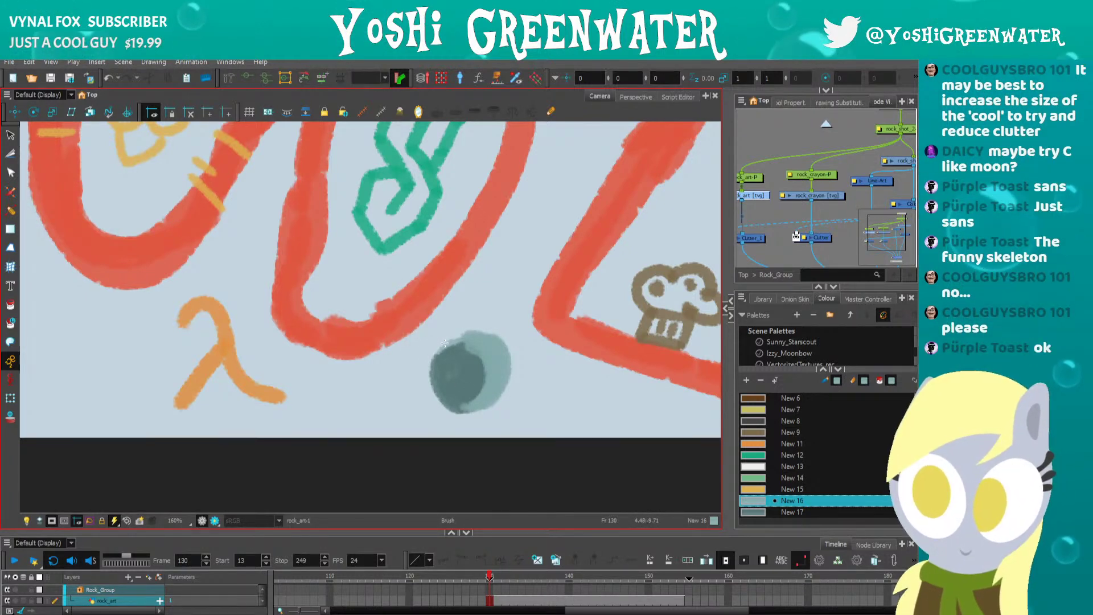
{"action": "key", "text": "alt+e"}
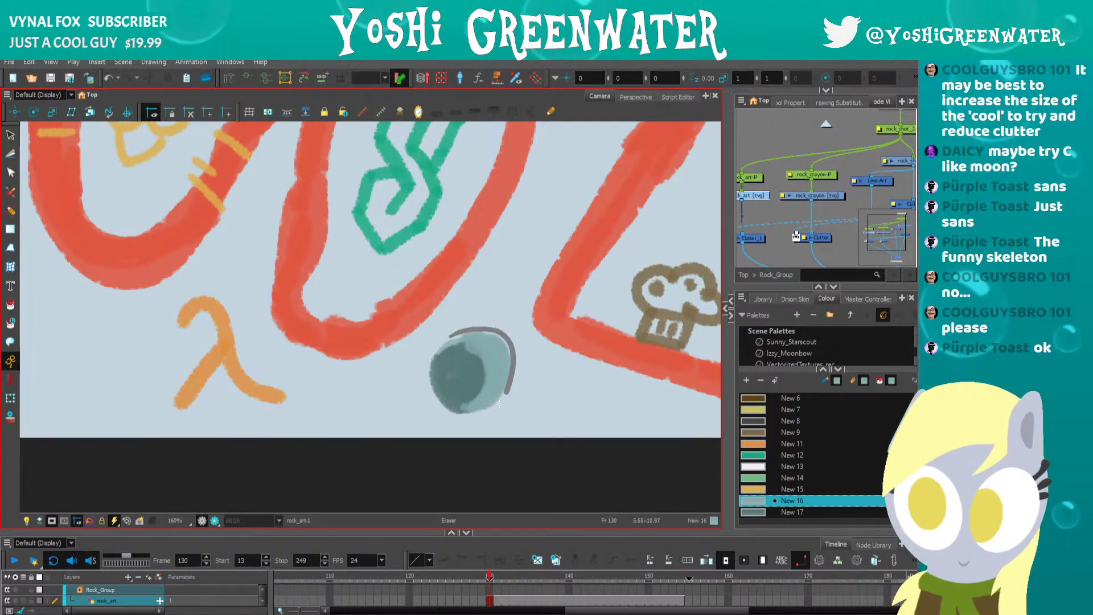
{"action": "mouse_move", "coordinate": [480, 330]}
{"action": "left_mouse_down"}
{"action": "mouse_move", "coordinate": [515, 364]}
{"action": "mouse_move", "coordinate": [487, 343]}
{"action": "left_mouse_up"}
{"action": "left_click", "coordinate": [480, 346]}
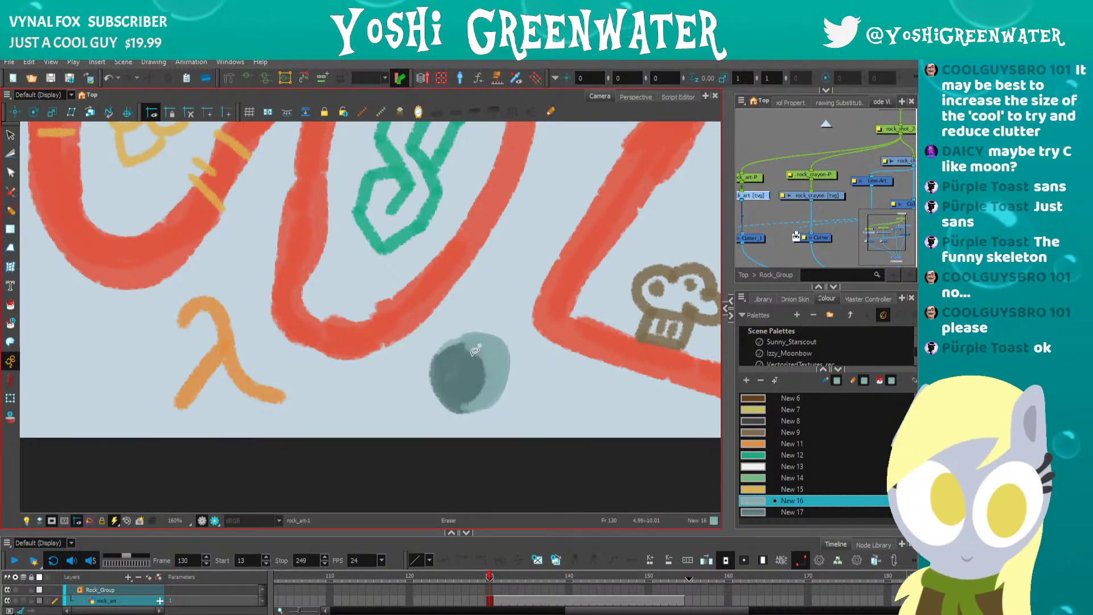
{"action": "key", "text": "shift+m"}
{"action": "key", "text": "shift+m"}
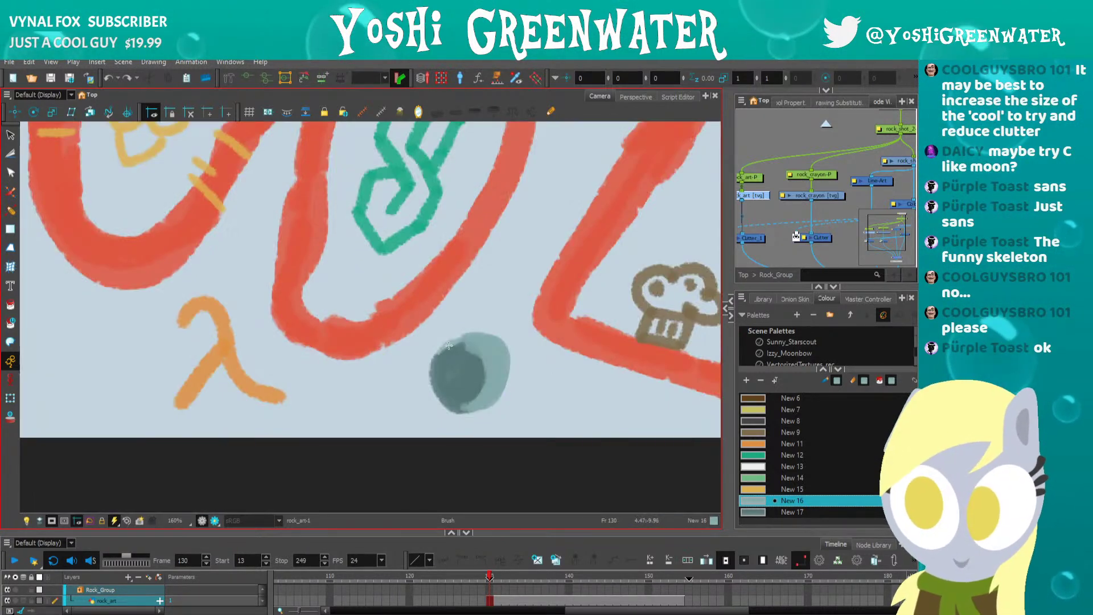
Brush small lighter grey-teal crater spots onto the circle's dark portion.
{"action": "key", "text": "alt+b"}
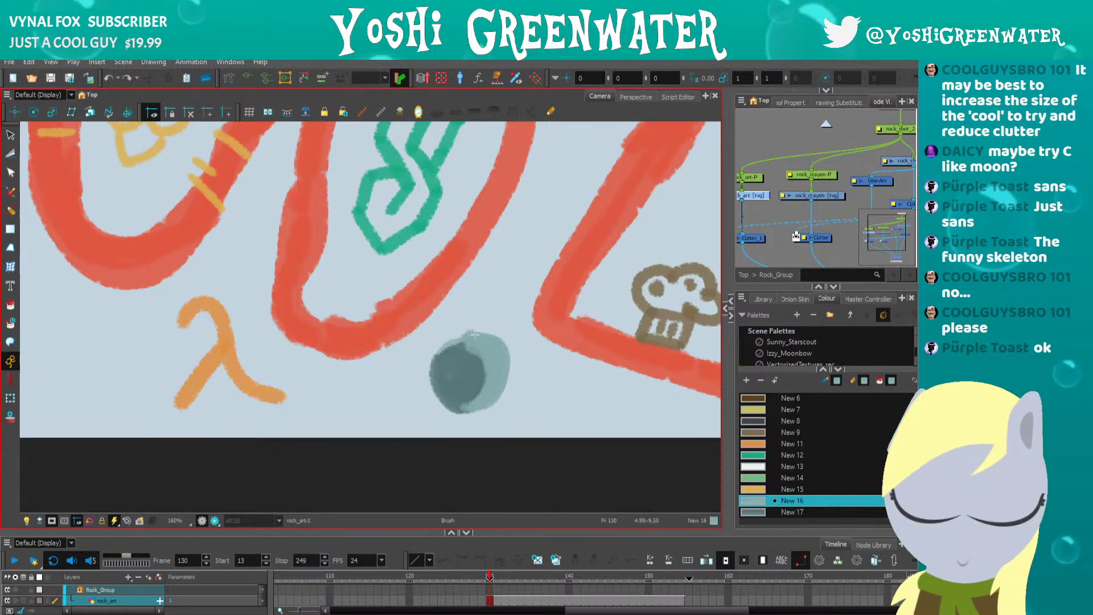
{"action": "mouse_move", "coordinate": [475, 335]}
{"action": "left_mouse_down"}
{"action": "mouse_move", "coordinate": [504, 386]}
{"action": "mouse_move", "coordinate": [441, 399]}
{"action": "mouse_move", "coordinate": [452, 379]}
{"action": "mouse_move", "coordinate": [466, 394]}
{"action": "mouse_move", "coordinate": [448, 372]}
{"action": "mouse_move", "coordinate": [459, 367]}
{"action": "mouse_move", "coordinate": [463, 393]}
{"action": "left_mouse_up"}
{"action": "left_click_drag", "start_coordinate": [450, 357], "coordinate": [465, 371]}
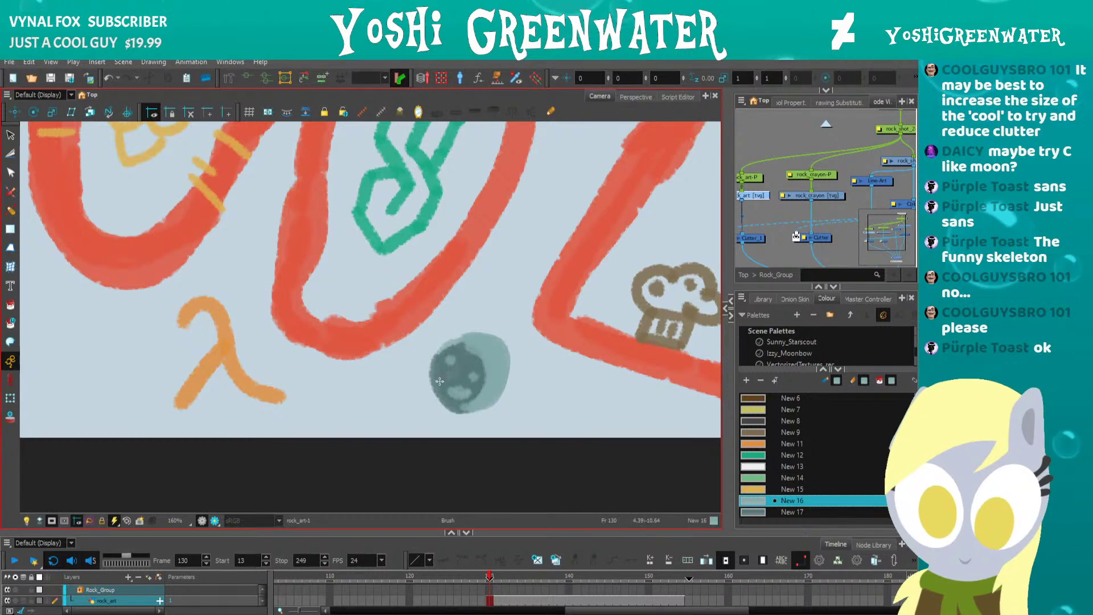
Brush small crater spots onto the moon's light crescent with the darker grey-teal, New 17.
{"action": "scroll", "coordinate": [368, 352], "scroll_direction": "down", "scroll_amount": 5}
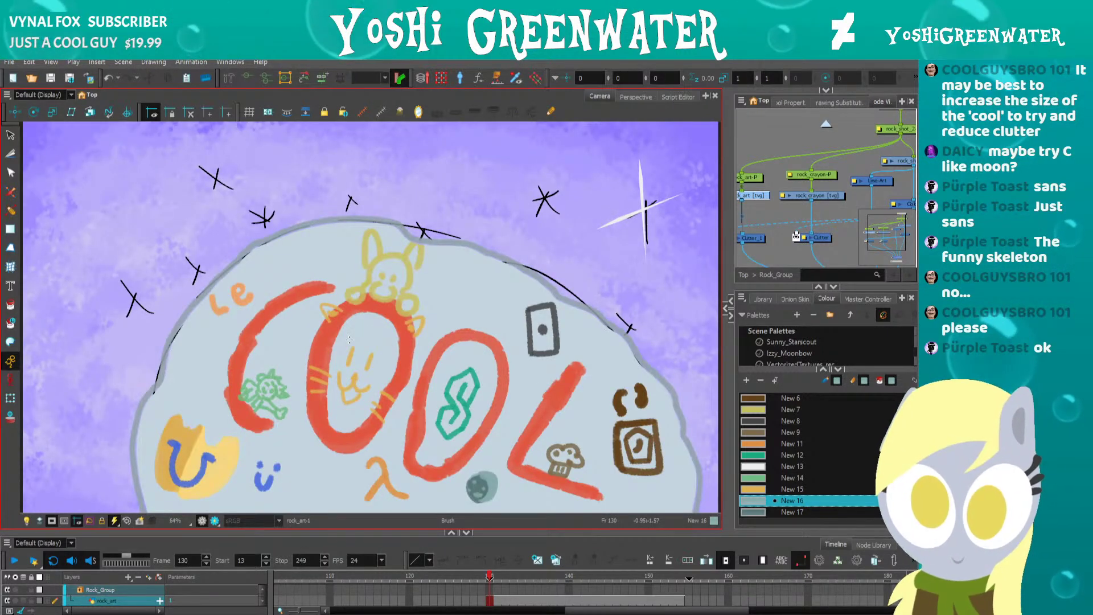
{"action": "scroll", "coordinate": [390, 454], "scroll_direction": "up", "scroll_amount": 5}
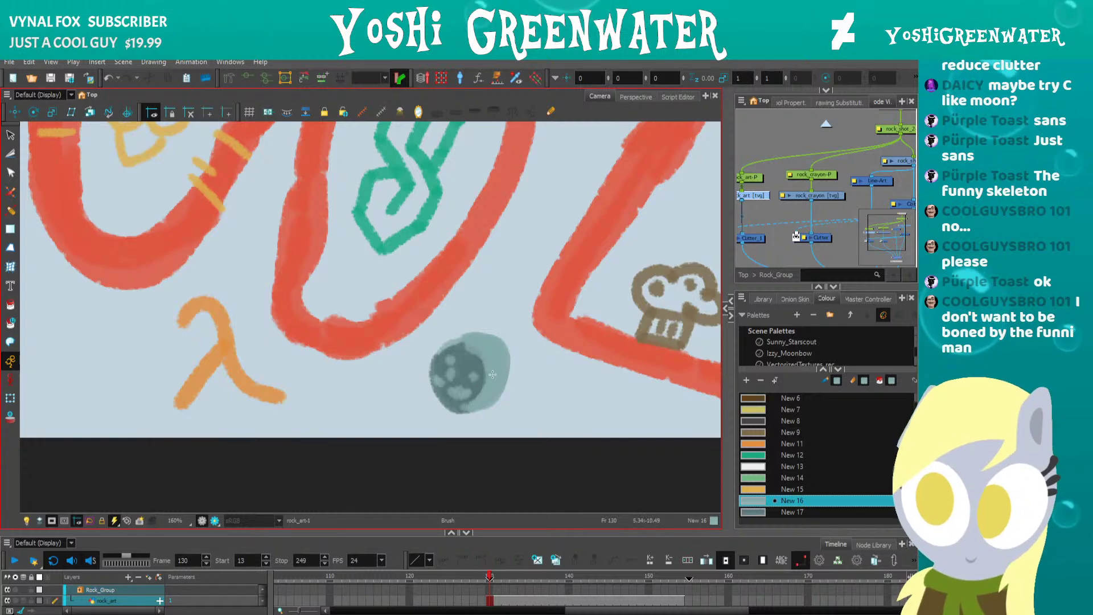
{"action": "left_click", "coordinate": [752, 512]}
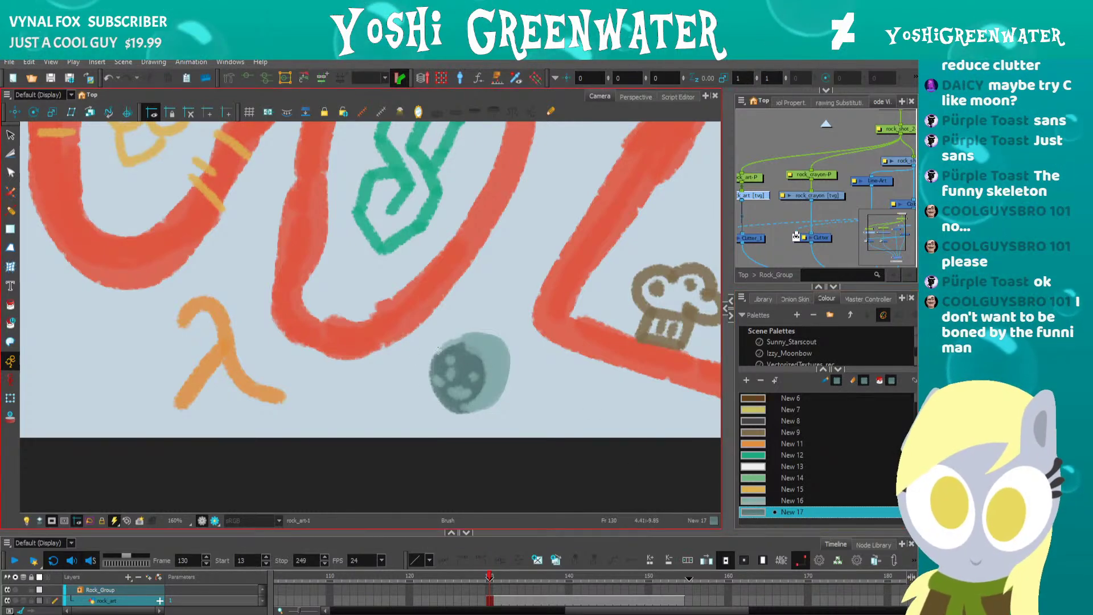
{"action": "left_click_drag", "start_coordinate": [501, 376], "coordinate": [494, 391]}
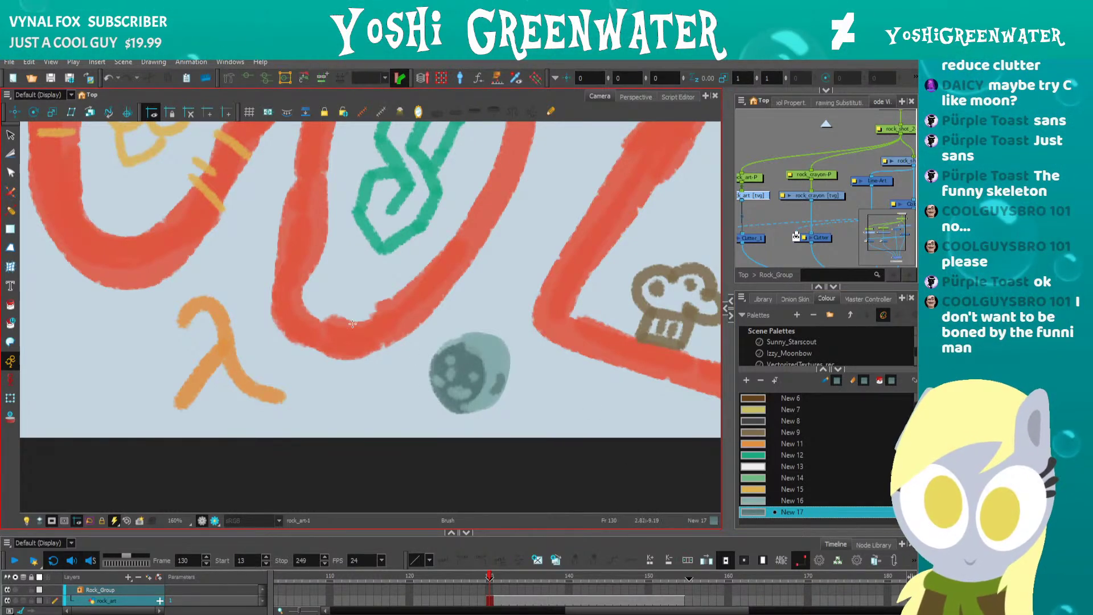
{"action": "scroll", "coordinate": [389, 333], "scroll_direction": "down", "scroll_amount": 5}
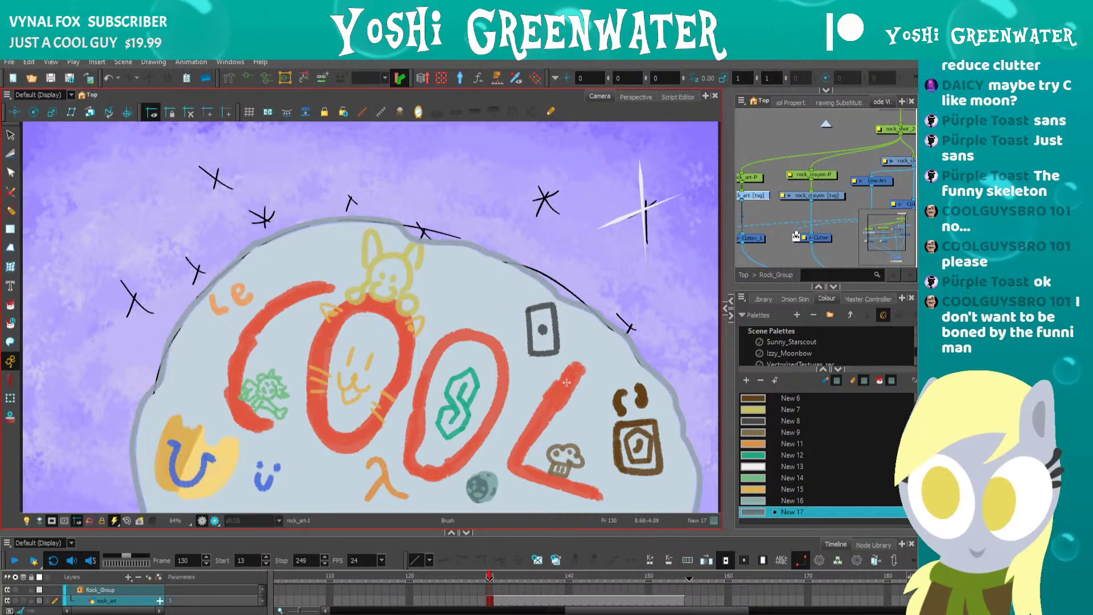
Add a new palette colour and set it to a near-white.
{"action": "scroll", "coordinate": [567, 382], "scroll_direction": "up", "scroll_amount": 3}
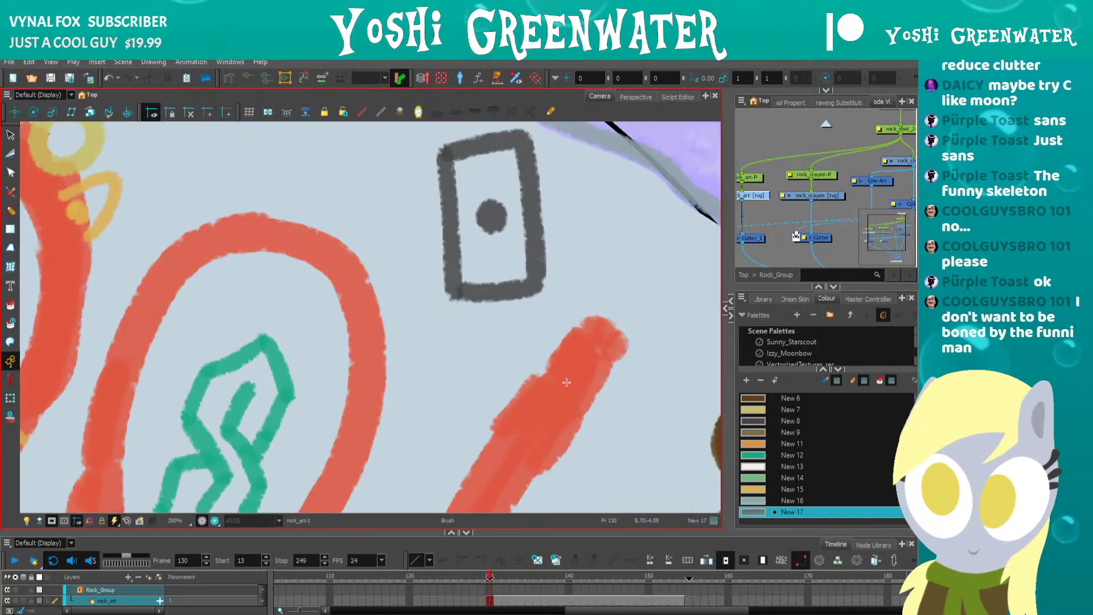
{"action": "left_click", "coordinate": [747, 379]}
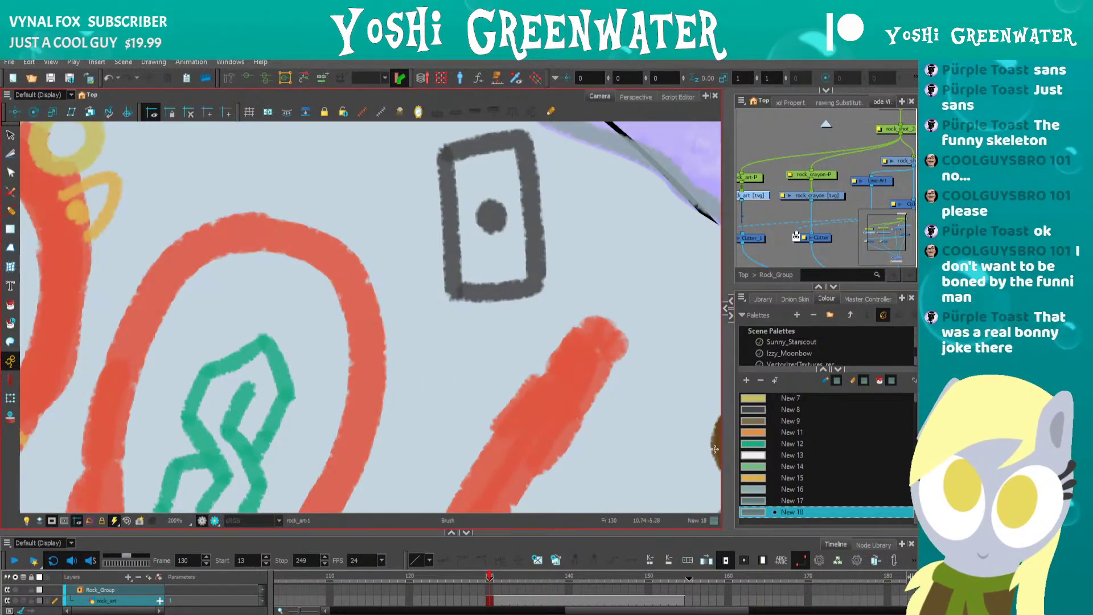
{"action": "double_click", "coordinate": [752, 511]}
{"action": "left_click_drag", "start_coordinate": [493, 354], "coordinate": [482, 345]}
{"action": "left_click", "coordinate": [403, 376]}
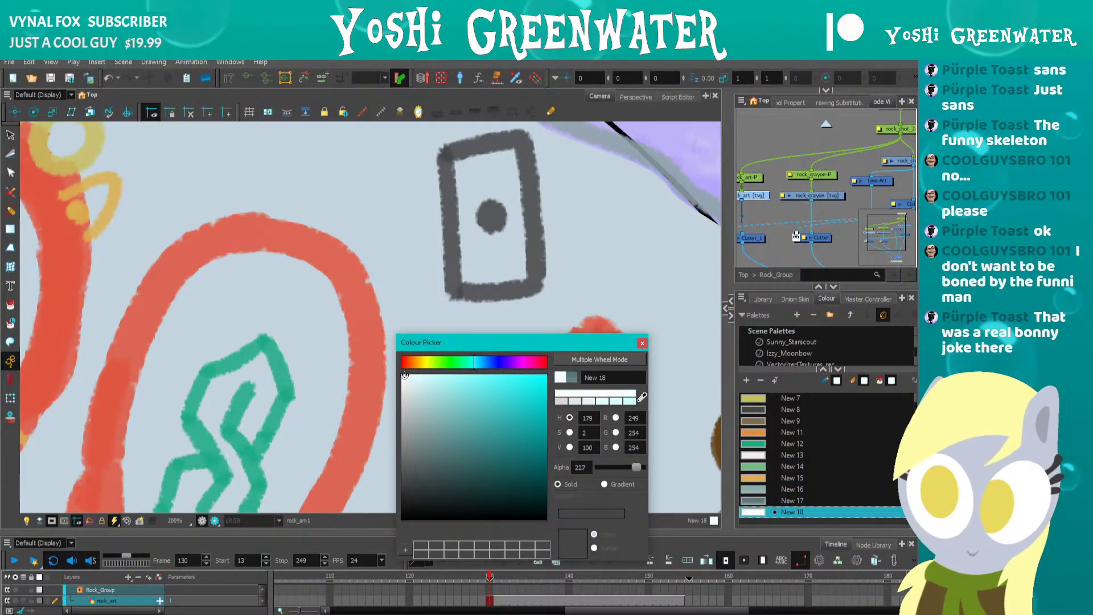
{"action": "left_click", "coordinate": [408, 383]}
{"action": "left_click", "coordinate": [641, 342]}
{"action": "scroll", "coordinate": [491, 325], "scroll_direction": "down", "scroll_amount": 3}
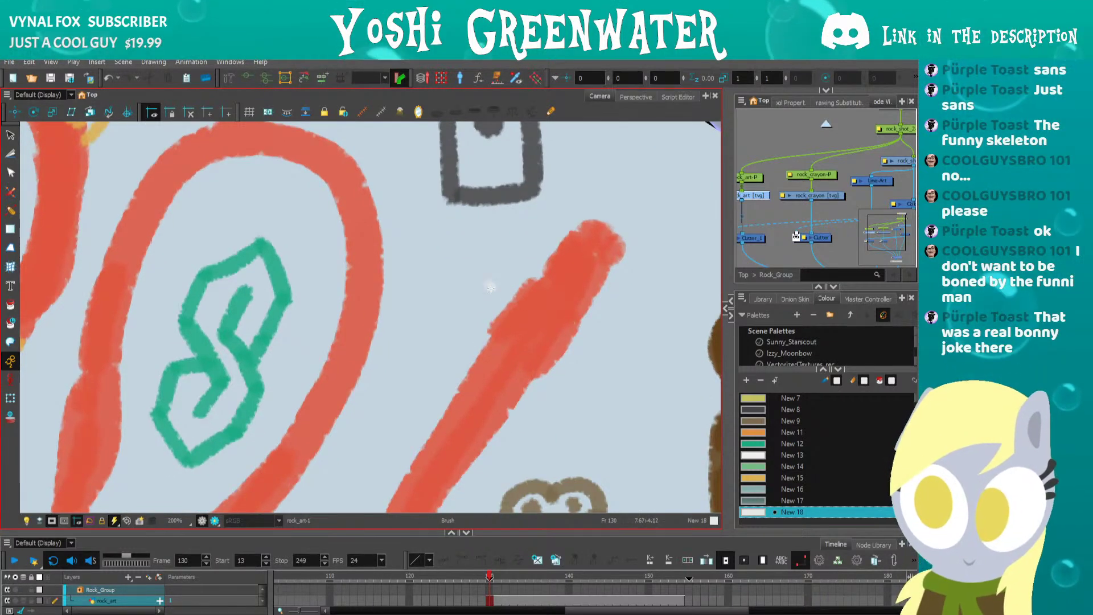
{"action": "scroll", "coordinate": [488, 284], "scroll_direction": "up", "scroll_amount": 5}
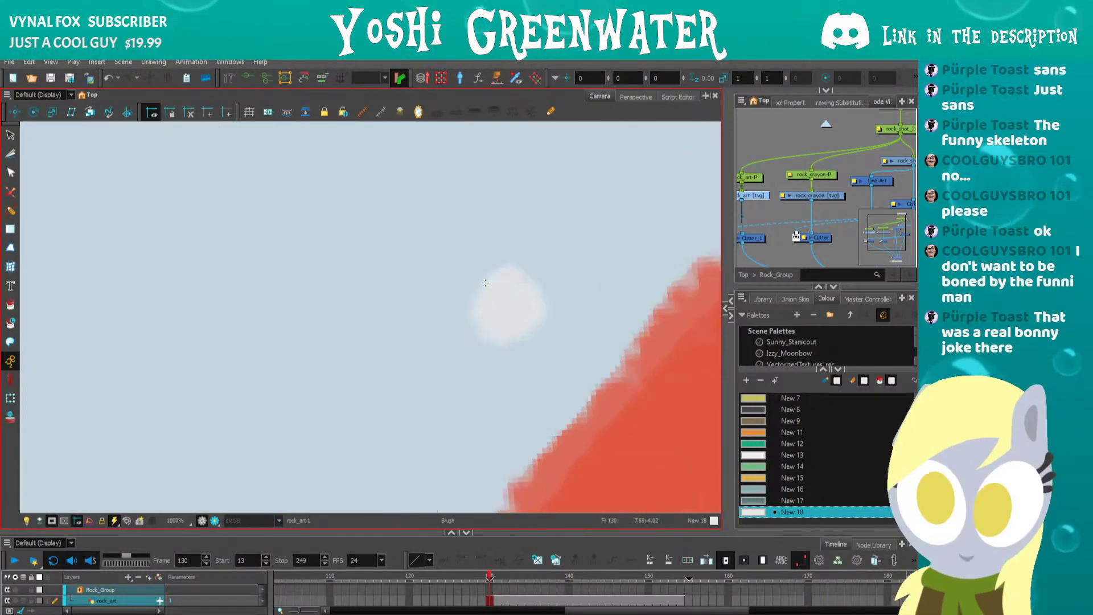
{"action": "scroll", "coordinate": [485, 283], "scroll_direction": "up", "scroll_amount": 4}
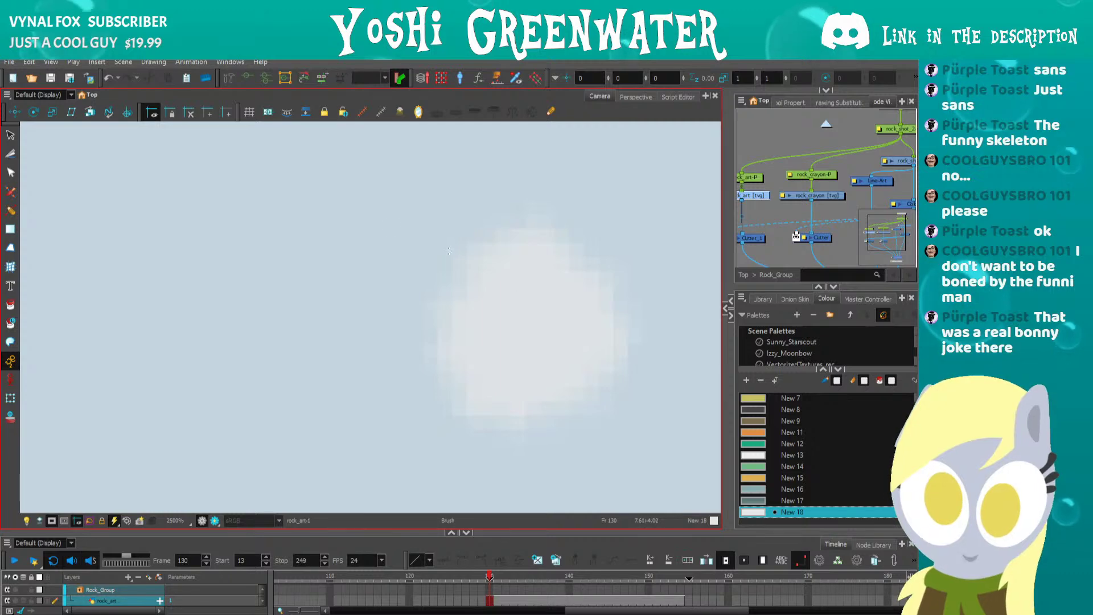
{"action": "scroll", "coordinate": [449, 250], "scroll_direction": "down", "scroll_amount": 10}
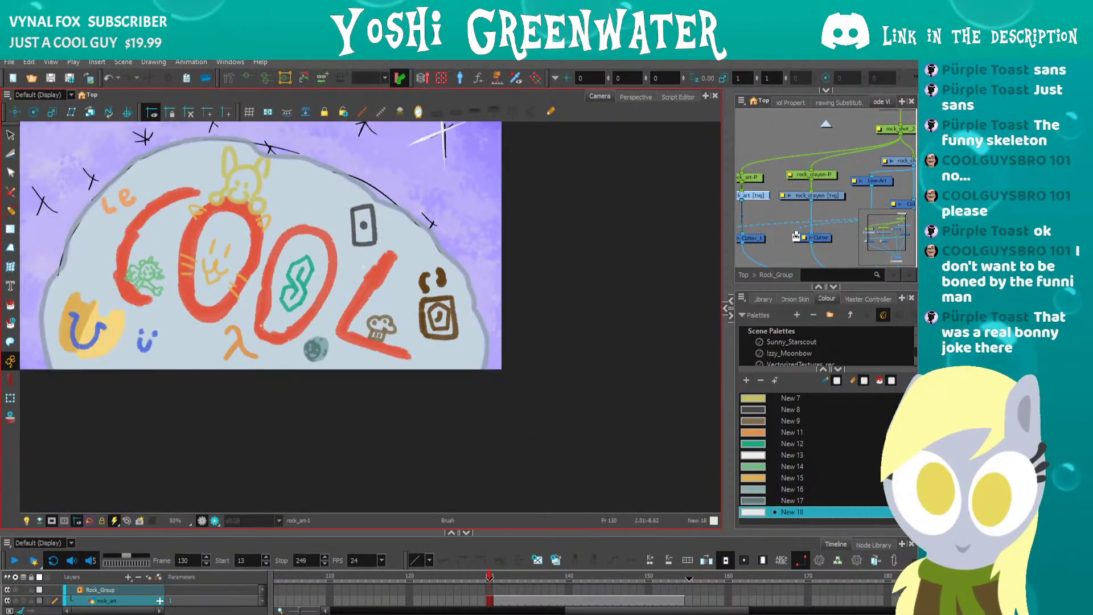
{"action": "scroll", "coordinate": [297, 341], "scroll_direction": "up", "scroll_amount": 1}
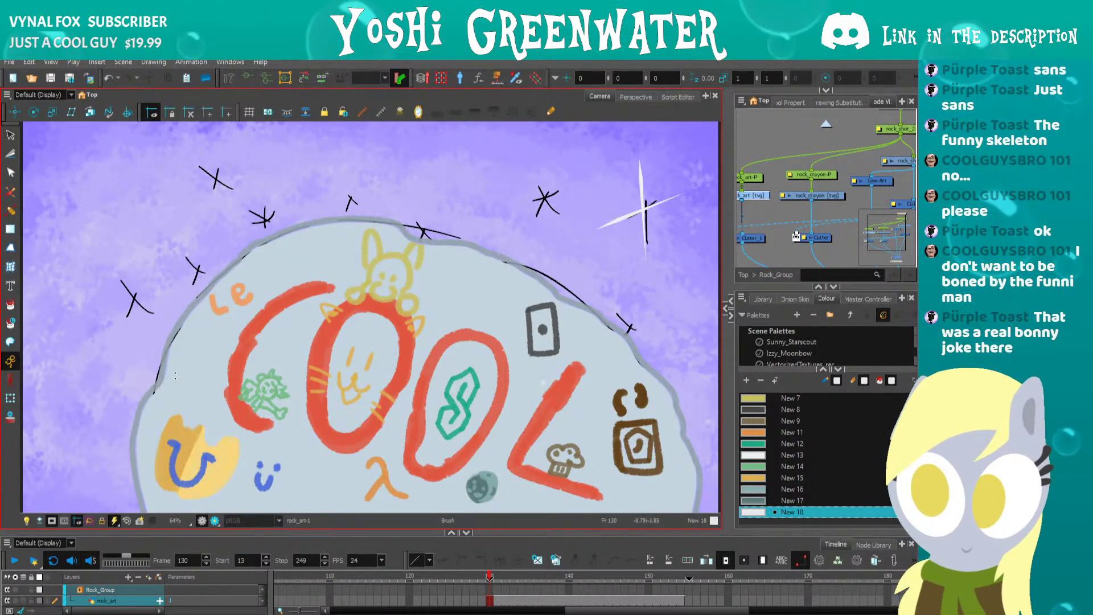
{"action": "scroll", "coordinate": [499, 417], "scroll_direction": "up", "scroll_amount": 5}
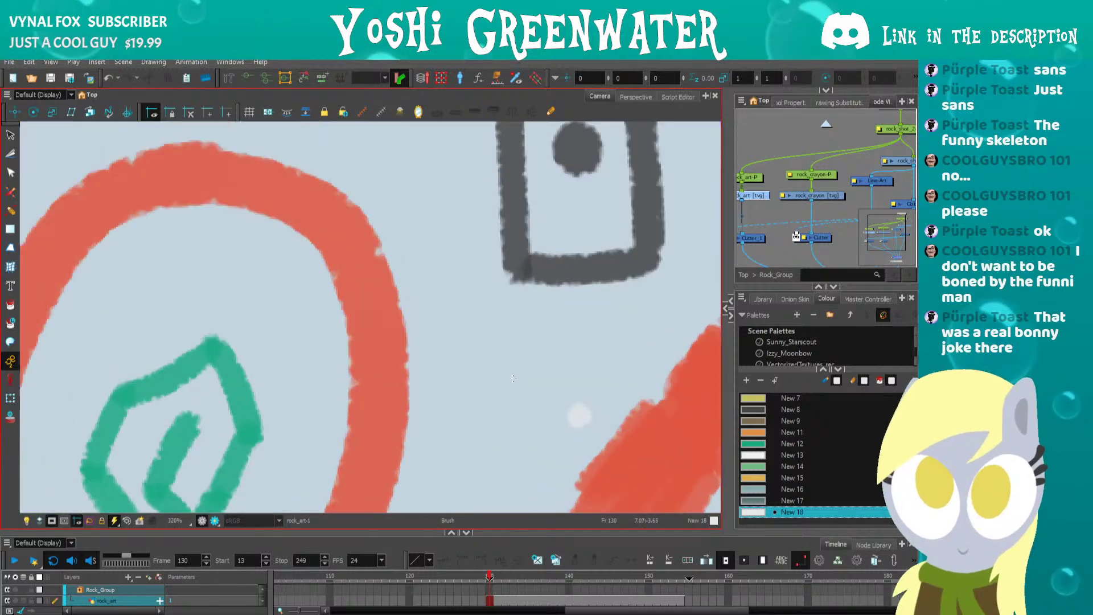
{"action": "key", "text": "alt+s"}
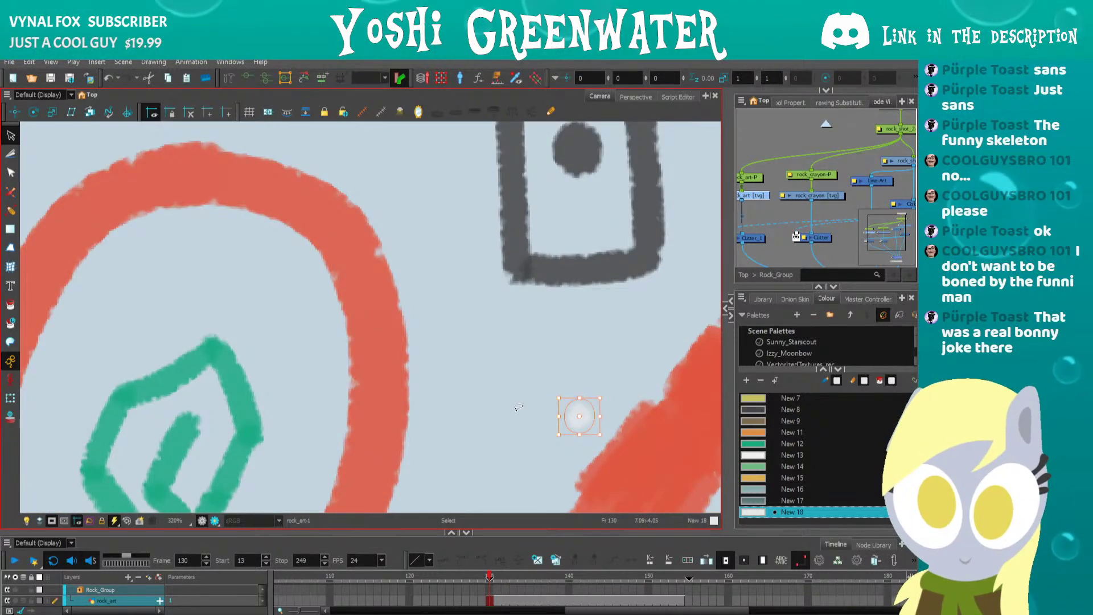
{"action": "scroll", "coordinate": [509, 403], "scroll_direction": "down", "scroll_amount": 5}
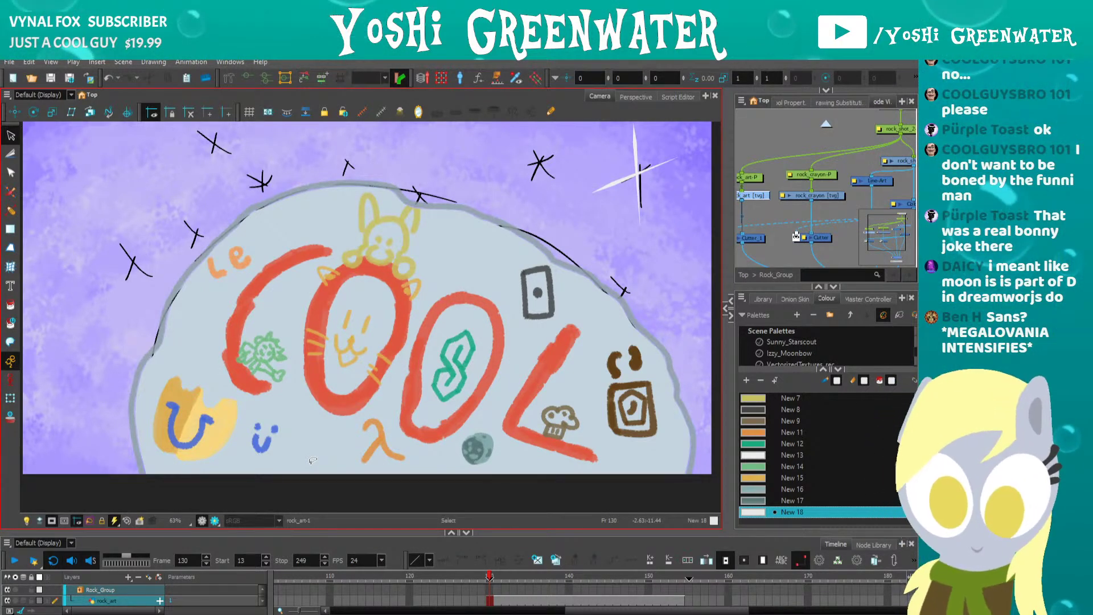
Brush a white dome-shaped skull outline on the rock's lower edge, between the blue smiley and the orange lambda.
{"action": "scroll", "coordinate": [474, 454], "scroll_direction": "up", "scroll_amount": 3}
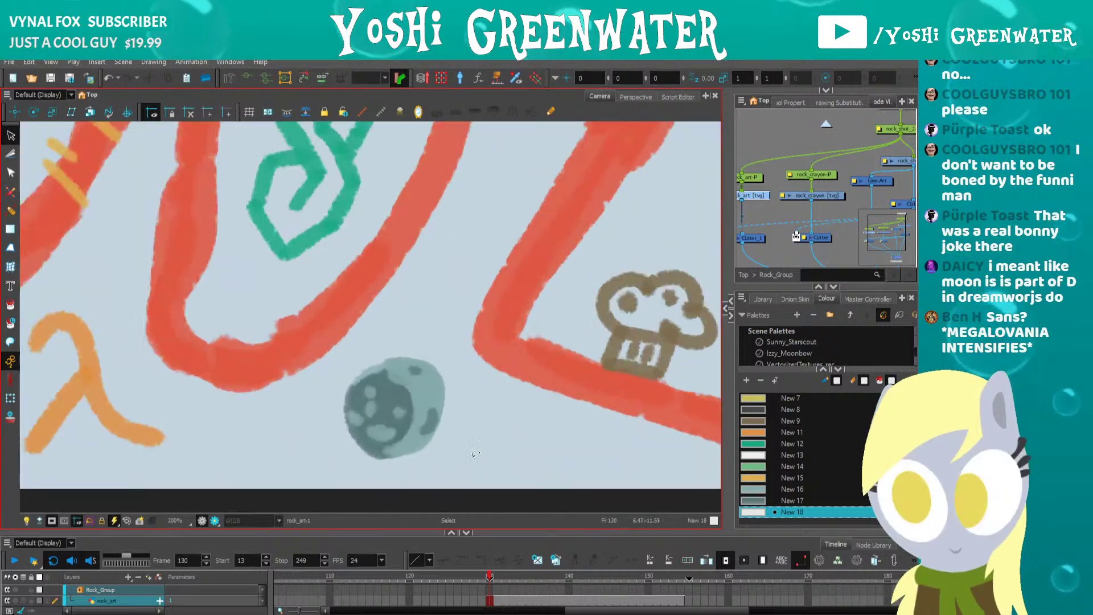
{"action": "left_click_drag", "start_coordinate": [536, 426], "coordinate": [644, 406]}
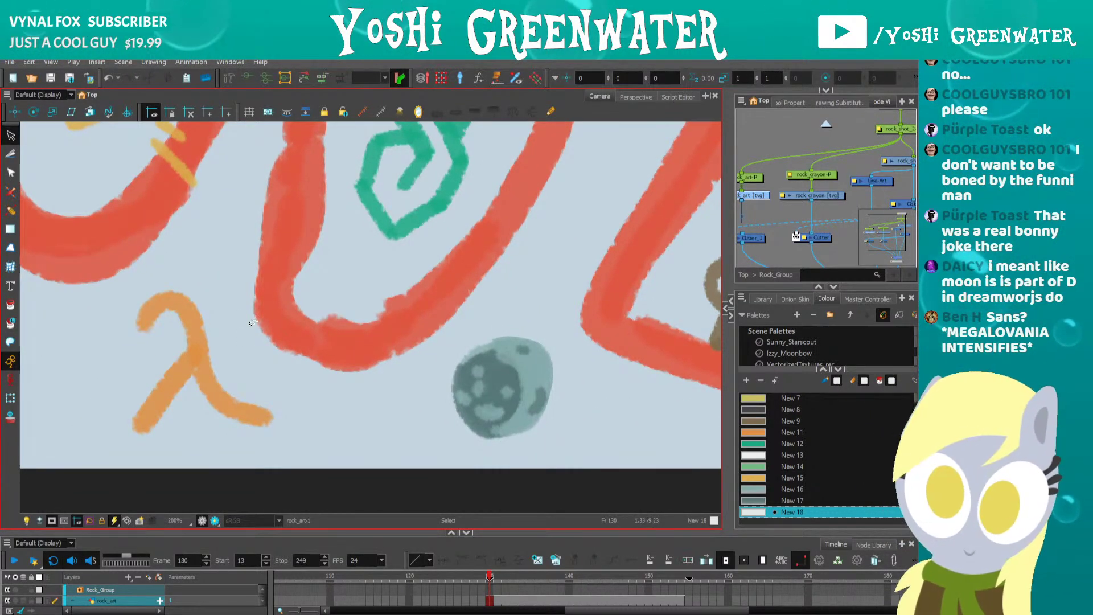
{"action": "left_click_drag", "start_coordinate": [256, 336], "coordinate": [413, 309]}
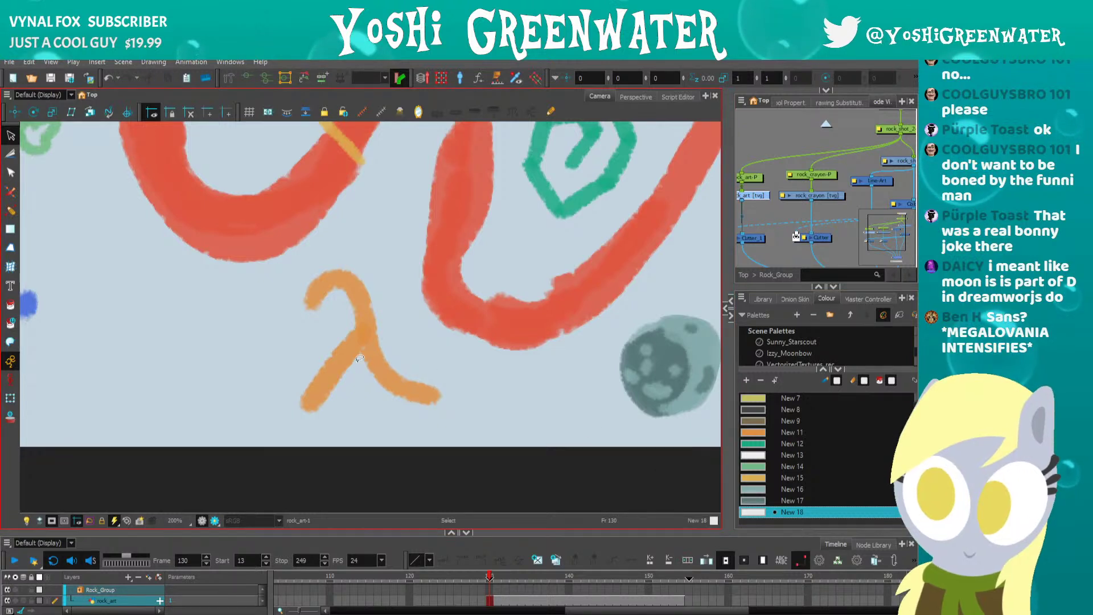
{"action": "left_click_drag", "start_coordinate": [260, 365], "coordinate": [481, 376]}
{"action": "left_click_drag", "start_coordinate": [290, 406], "coordinate": [307, 382]}
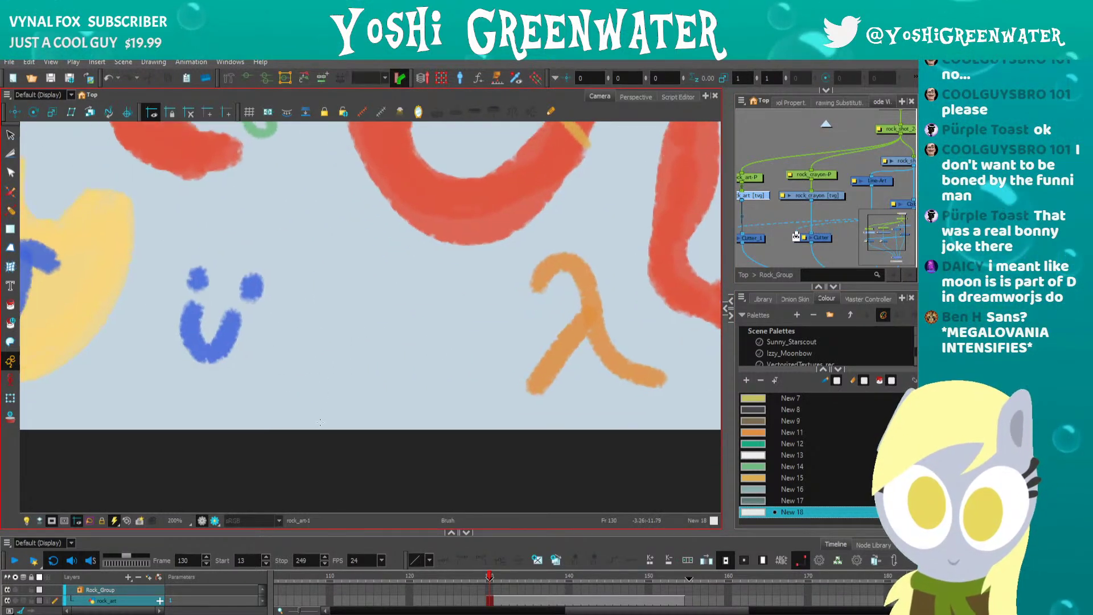
{"action": "left_click_drag", "start_coordinate": [305, 426], "coordinate": [443, 426]}
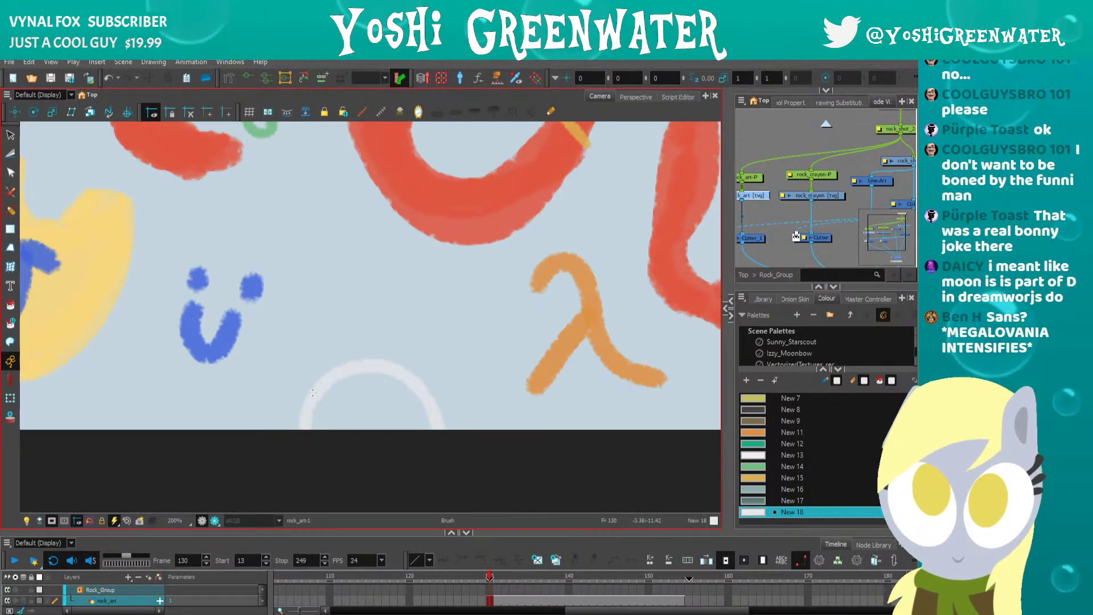
Turn off the camera mask, close the dome's base with a white stroke below the frame edge, and fill it solid white.
{"action": "left_click", "coordinate": [54, 521]}
{"action": "left_click_drag", "start_coordinate": [294, 448], "coordinate": [454, 446]}
{"action": "key", "text": "alt+i"}
{"action": "left_click", "coordinate": [314, 434]}
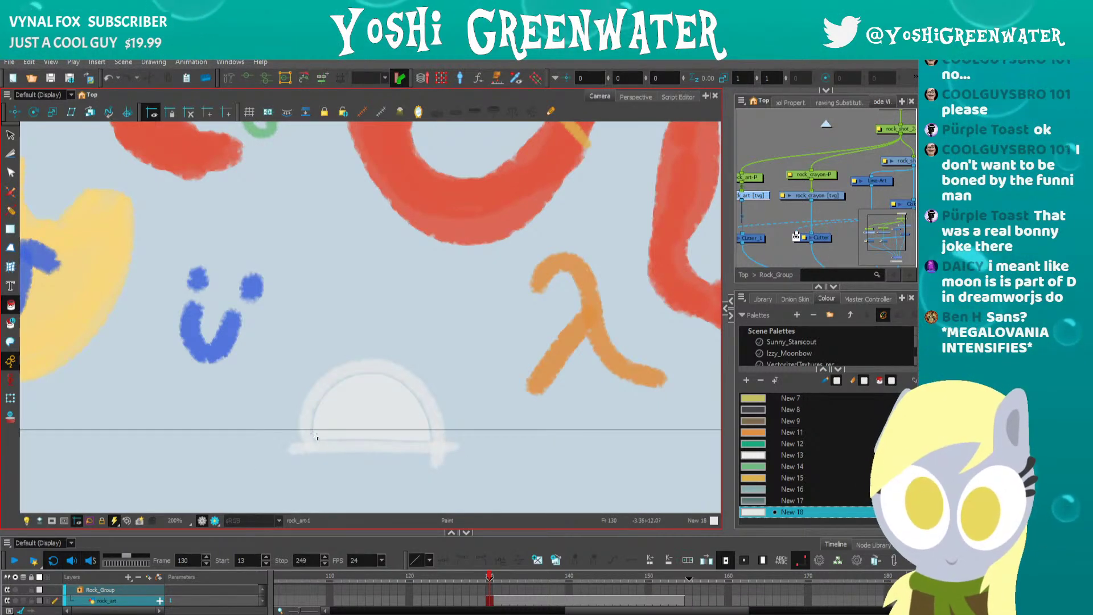
{"action": "key", "text": "alt+b"}
{"action": "mouse_move", "coordinate": [313, 432]}
{"action": "left_mouse_down"}
{"action": "mouse_move", "coordinate": [337, 387]}
{"action": "mouse_move", "coordinate": [393, 379]}
{"action": "mouse_move", "coordinate": [423, 416]}
{"action": "mouse_move", "coordinate": [414, 440]}
{"action": "mouse_move", "coordinate": [321, 439]}
{"action": "left_mouse_up"}
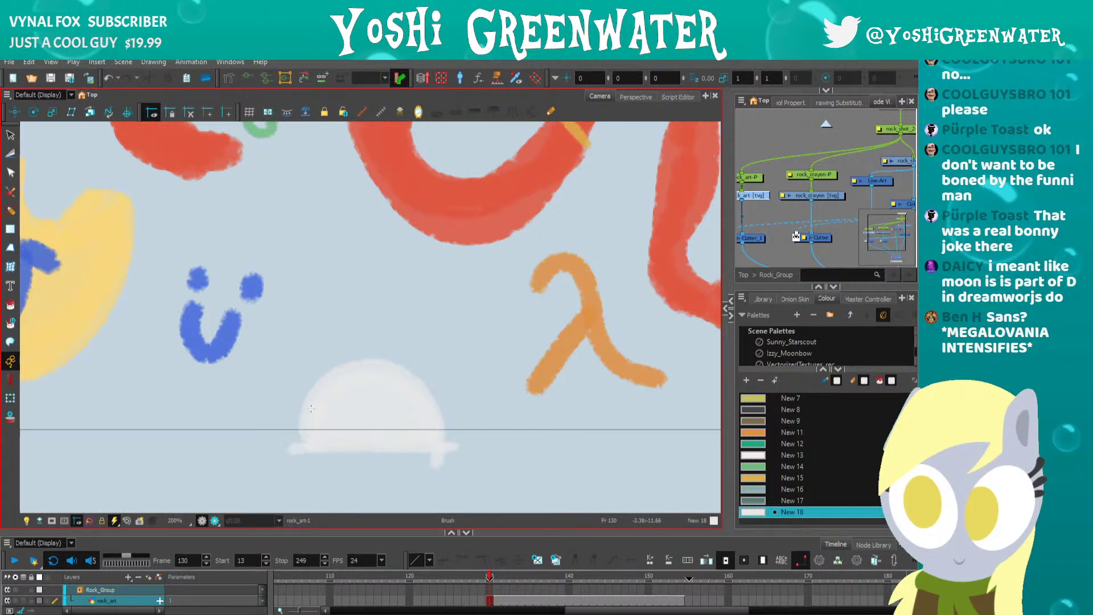
Brush two dark grey eye sockets on the white skull, add a blue pupil to the left one, and turn the camera mask back on.
{"action": "left_click", "coordinate": [740, 410]}
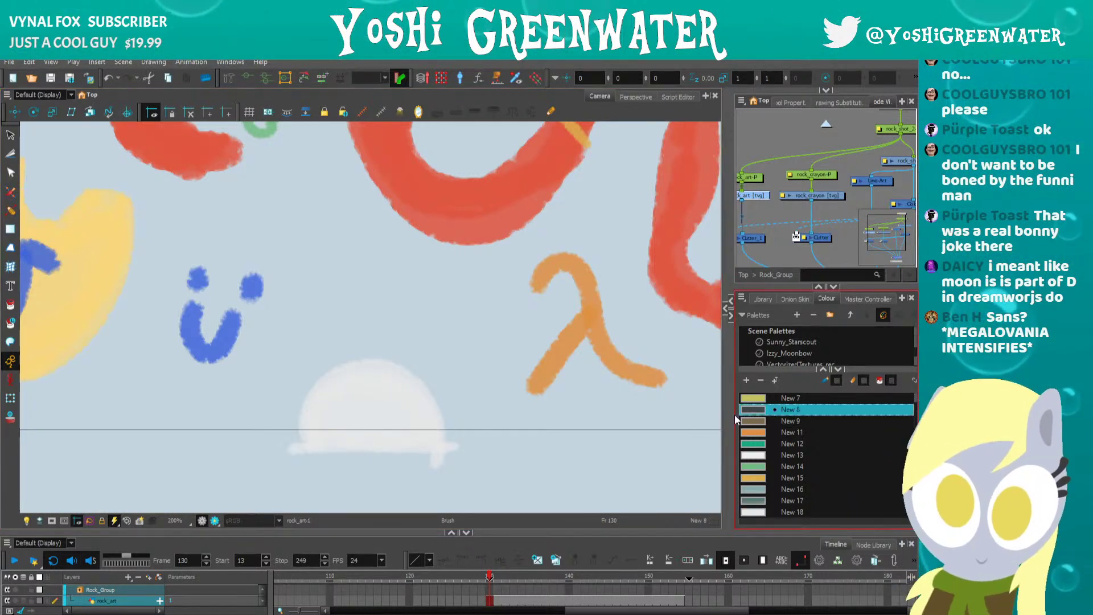
{"action": "left_click_drag", "start_coordinate": [340, 390], "coordinate": [357, 380]}
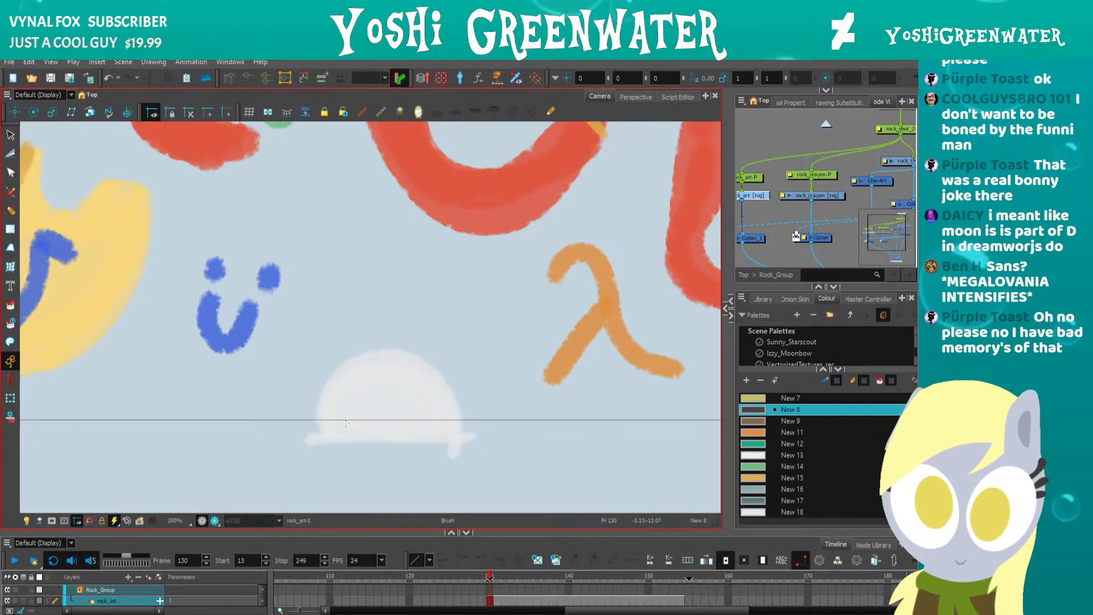
{"action": "mouse_move", "coordinate": [346, 423]}
{"action": "left_mouse_down"}
{"action": "mouse_move", "coordinate": [353, 410]}
{"action": "mouse_move", "coordinate": [359, 419]}
{"action": "mouse_move", "coordinate": [414, 408]}
{"action": "mouse_move", "coordinate": [413, 423]}
{"action": "left_mouse_up"}
{"action": "left_click", "coordinate": [243, 334]}
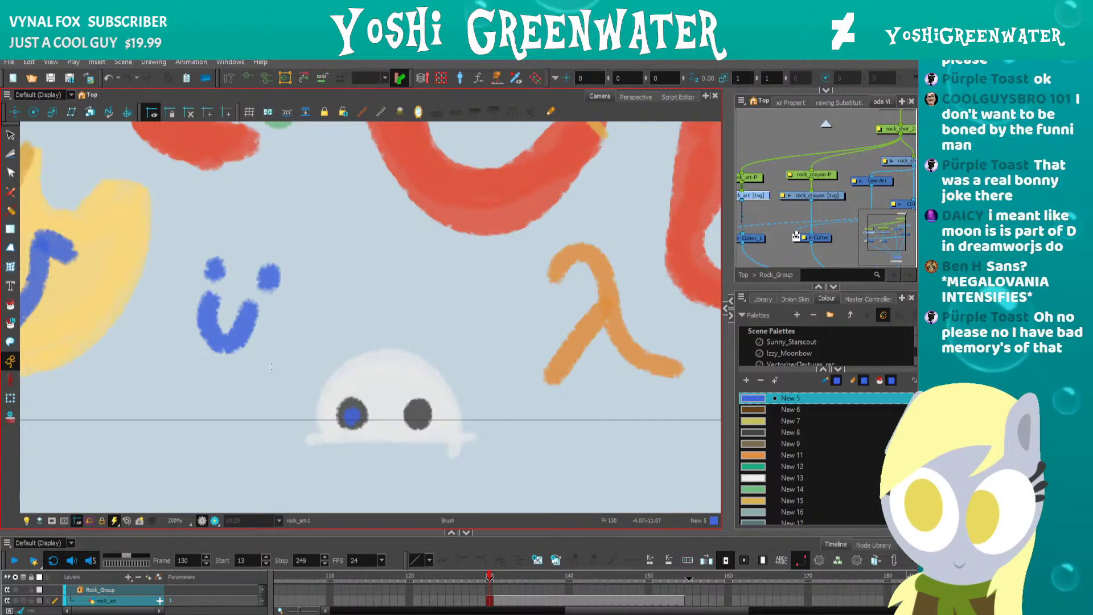
{"action": "left_click", "coordinate": [52, 520]}
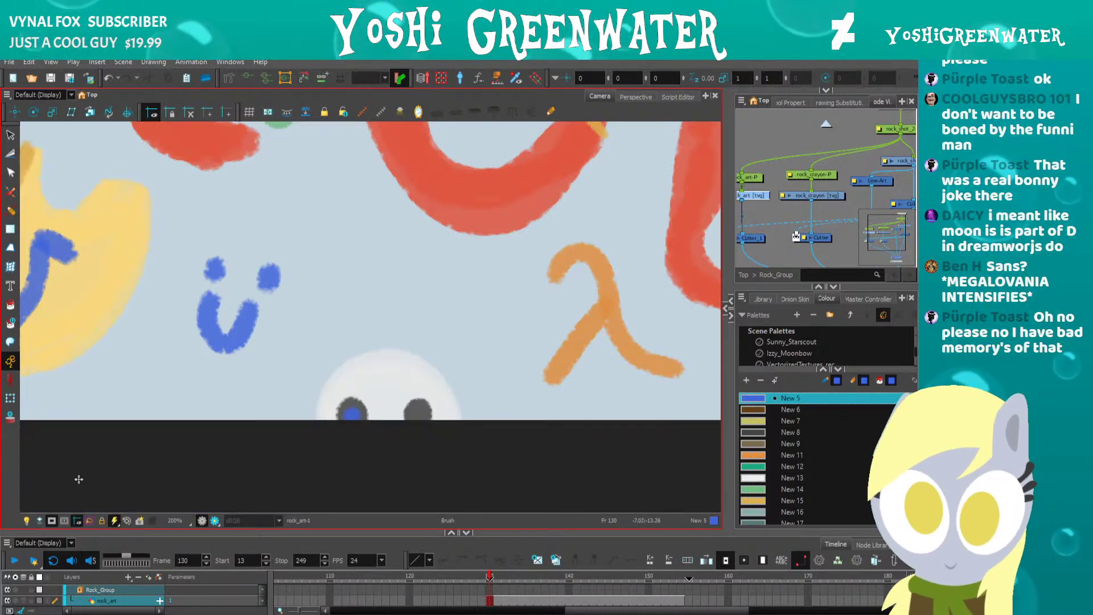
{"action": "key", "text": "shift+m"}
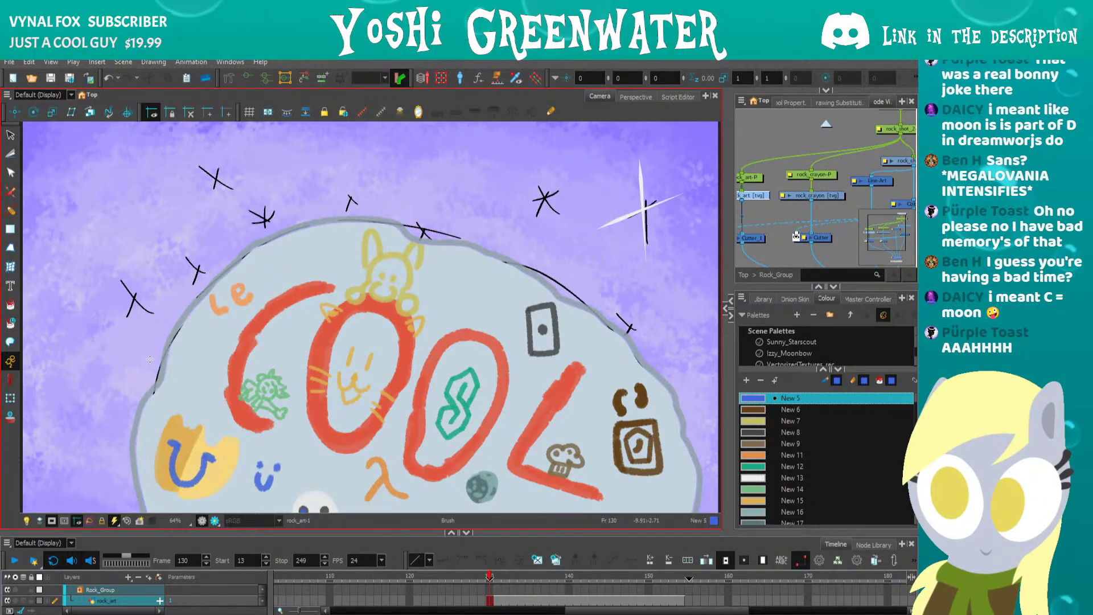
Select the whole grey-teal moon between the second O and the L and delete it.
{"action": "left_click_drag", "start_coordinate": [474, 487], "coordinate": [463, 420]}
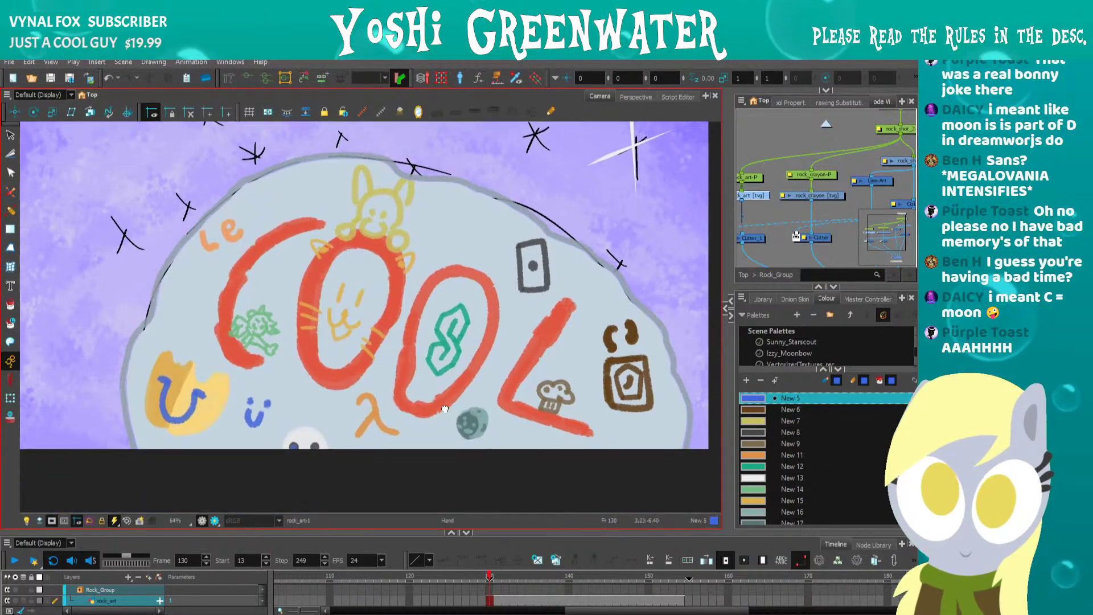
{"action": "scroll", "coordinate": [464, 420], "scroll_direction": "up", "scroll_amount": 5}
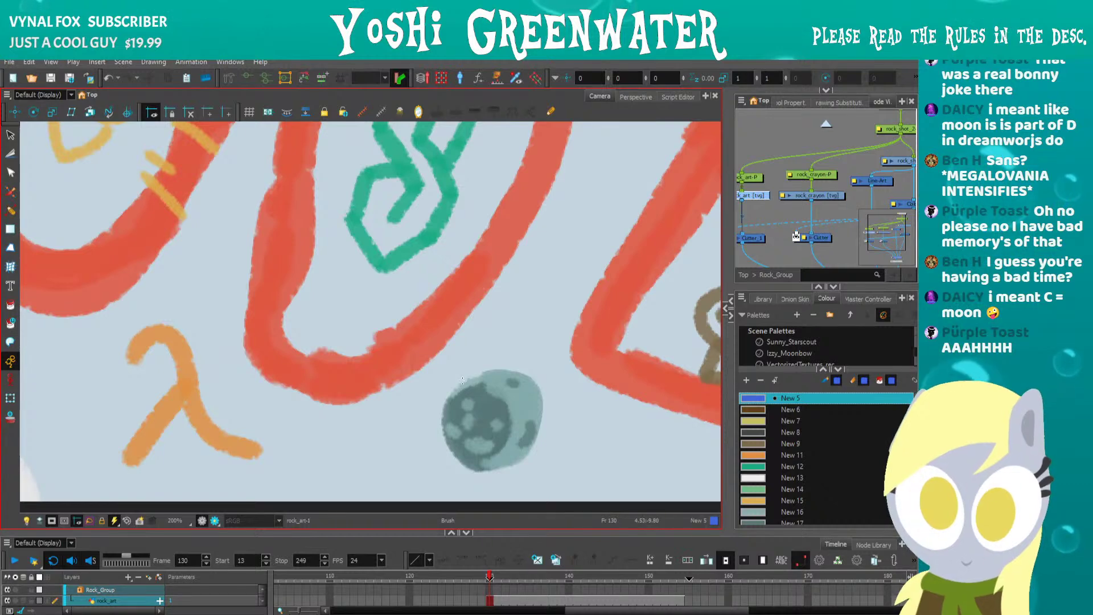
{"action": "left_click_drag", "start_coordinate": [511, 472], "coordinate": [456, 387]}
{"action": "key", "text": "Delete"}
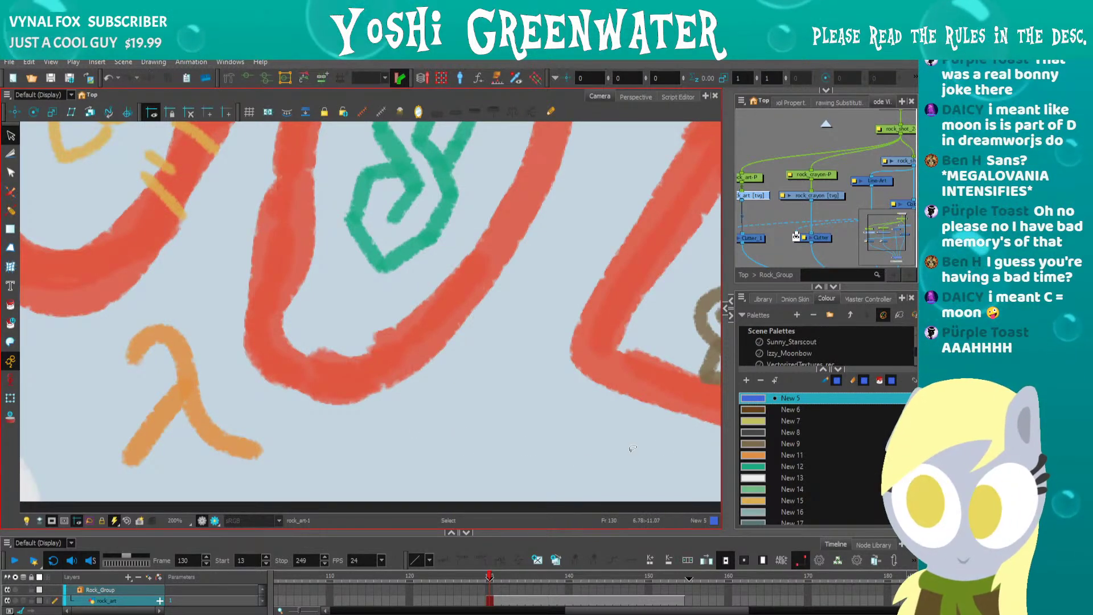
Brush a circle outline in grey-teal colour New 16 near the rock's lower edge, between the orange lambda and the L.
{"action": "scroll", "coordinate": [753, 454], "scroll_direction": "down", "scroll_amount": 1}
{"action": "left_click", "coordinate": [751, 490]}
{"action": "scroll", "coordinate": [444, 456], "scroll_direction": "down", "scroll_amount": 4}
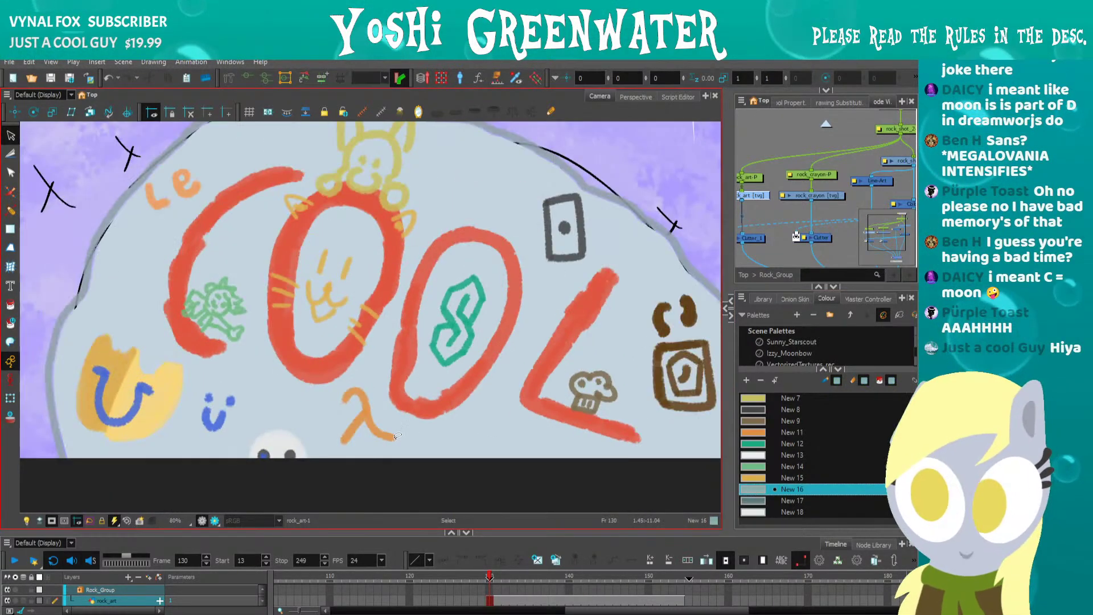
{"action": "left_click_drag", "start_coordinate": [252, 395], "coordinate": [229, 425]}
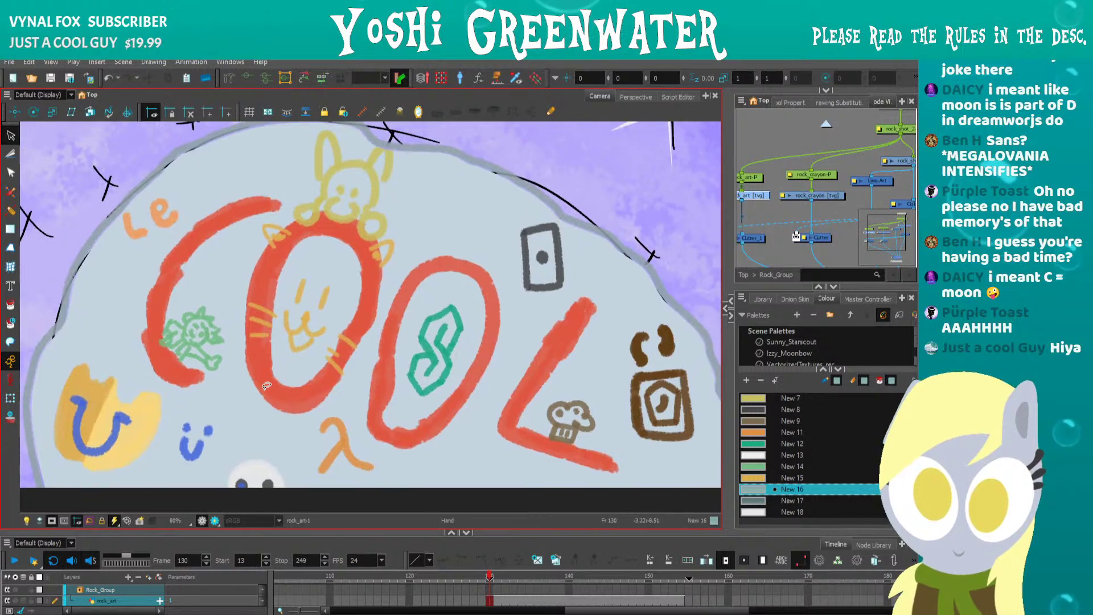
{"action": "left_click_drag", "start_coordinate": [313, 530], "coordinate": [314, 533]}
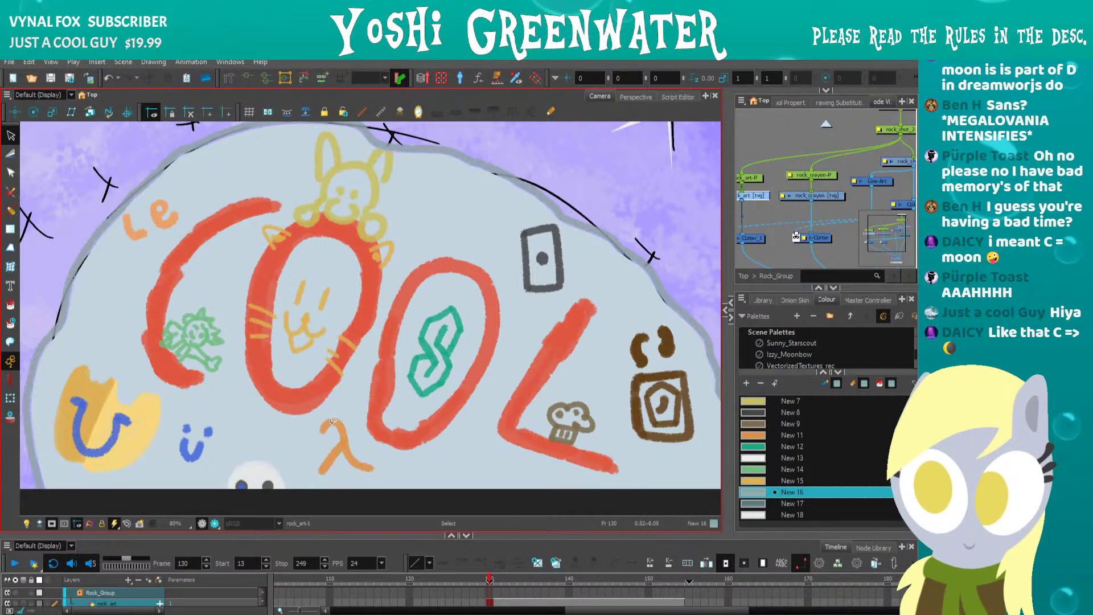
{"action": "scroll", "coordinate": [455, 459], "scroll_direction": "up", "scroll_amount": 3}
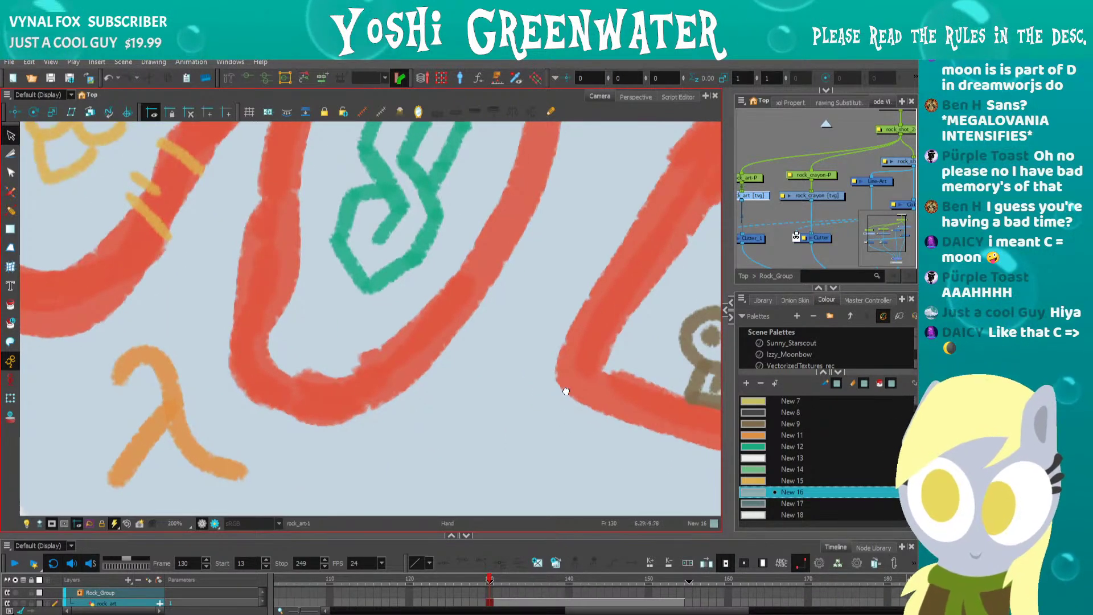
{"action": "left_click_drag", "start_coordinate": [592, 477], "coordinate": [546, 386]}
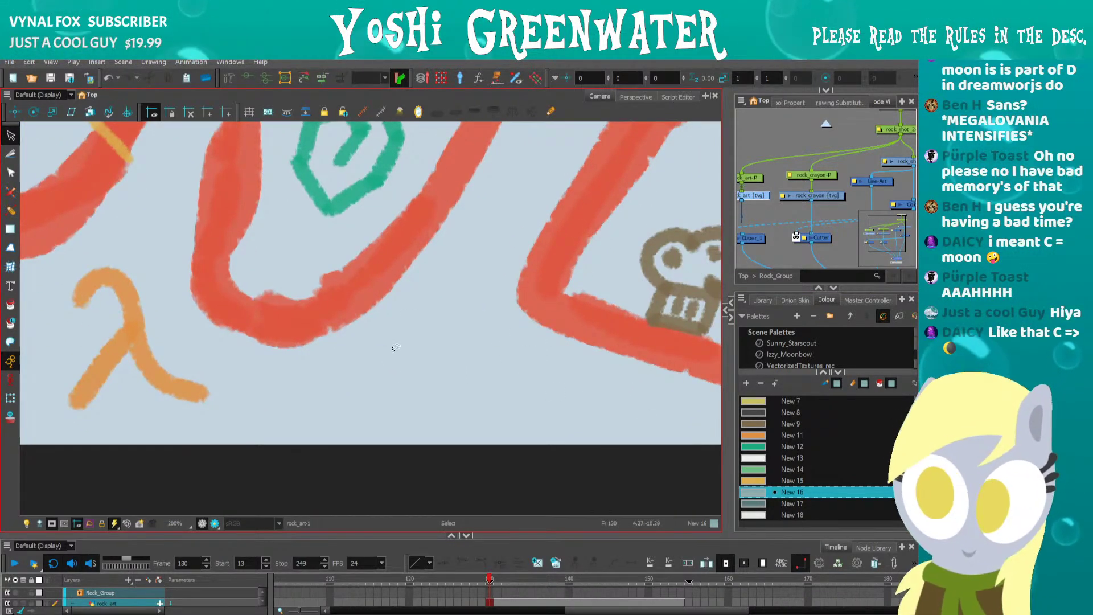
{"action": "key", "text": "alt+b"}
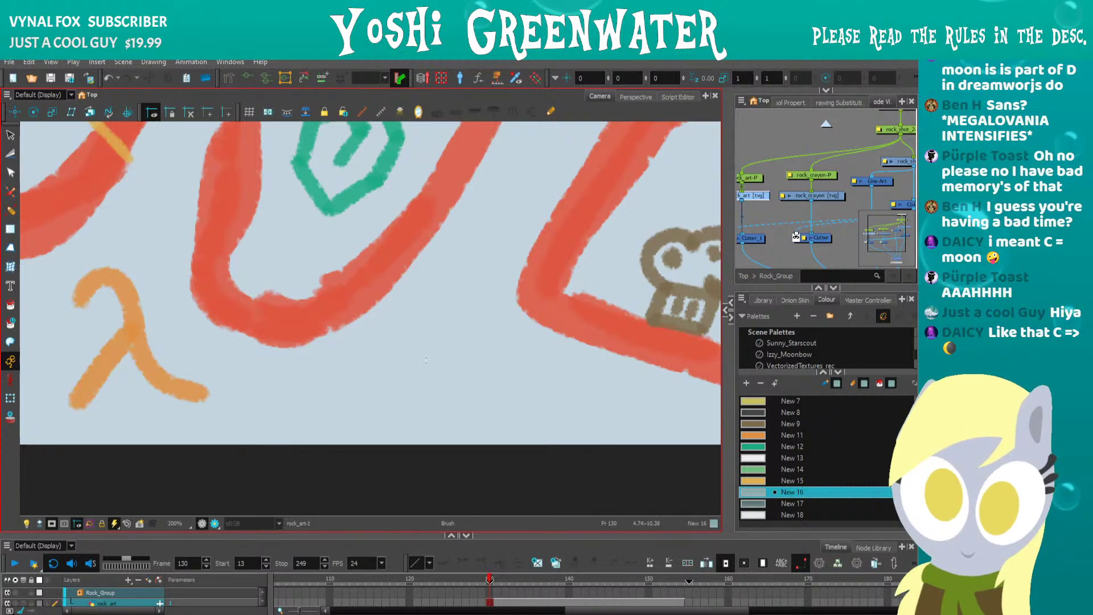
{"action": "mouse_move", "coordinate": [435, 329]}
{"action": "left_mouse_down"}
{"action": "mouse_move", "coordinate": [488, 372]}
{"action": "mouse_move", "coordinate": [403, 395]}
{"action": "mouse_move", "coordinate": [439, 331]}
{"action": "left_mouse_up"}
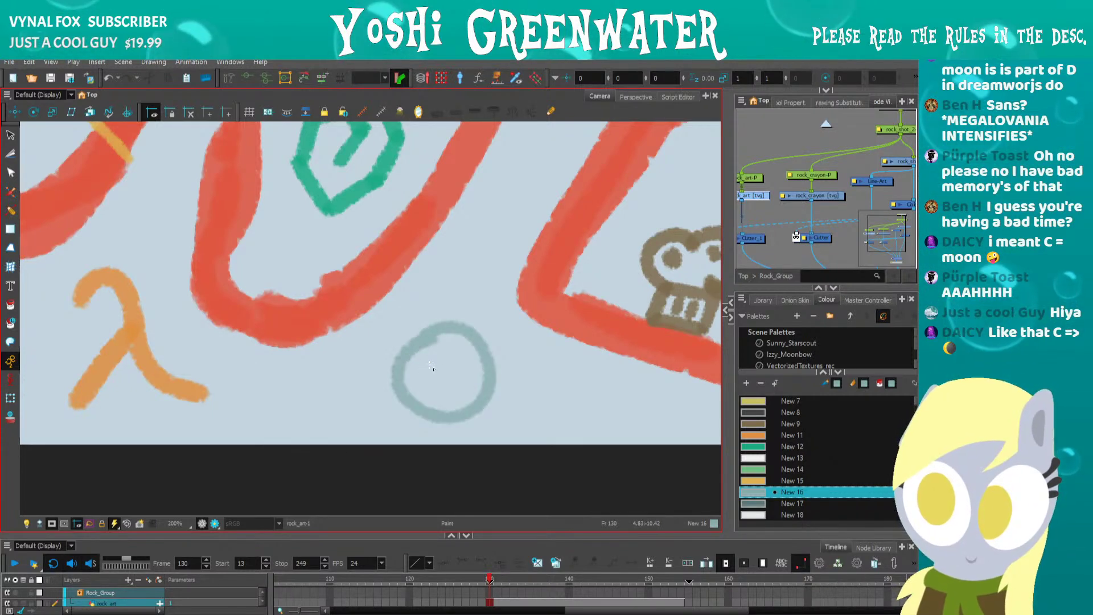
Fill the moon circle solid grey-teal and brush over the gap left inside its outline.
{"action": "key", "text": "alt+i"}
{"action": "left_click", "coordinate": [414, 368]}
{"action": "key", "text": "alt+b"}
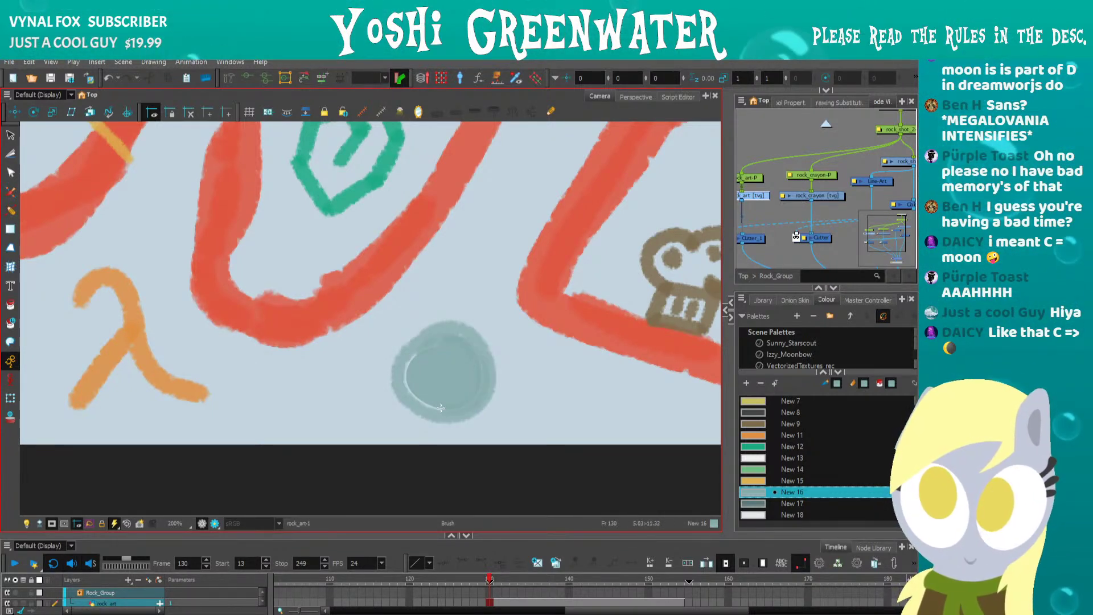
{"action": "mouse_move", "coordinate": [441, 408]}
{"action": "left_mouse_down"}
{"action": "mouse_move", "coordinate": [408, 365]}
{"action": "mouse_move", "coordinate": [456, 337]}
{"action": "left_mouse_up"}
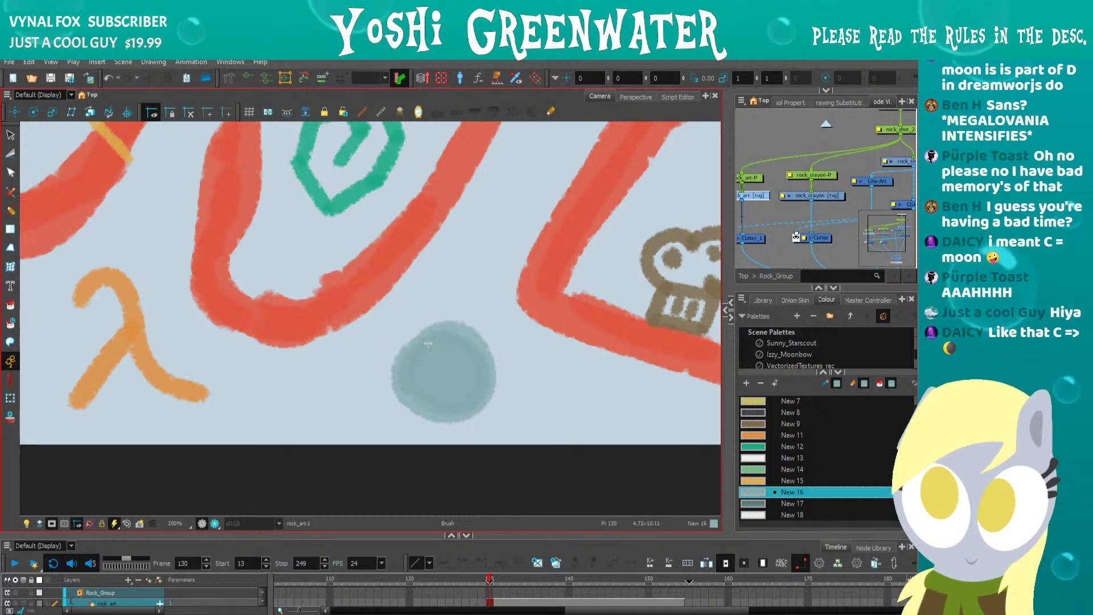
Brush a crescent in orange colour New 11 along the left side of the grey-teal moon.
{"action": "key", "text": "d"}
{"action": "left_click", "coordinate": [144, 336]}
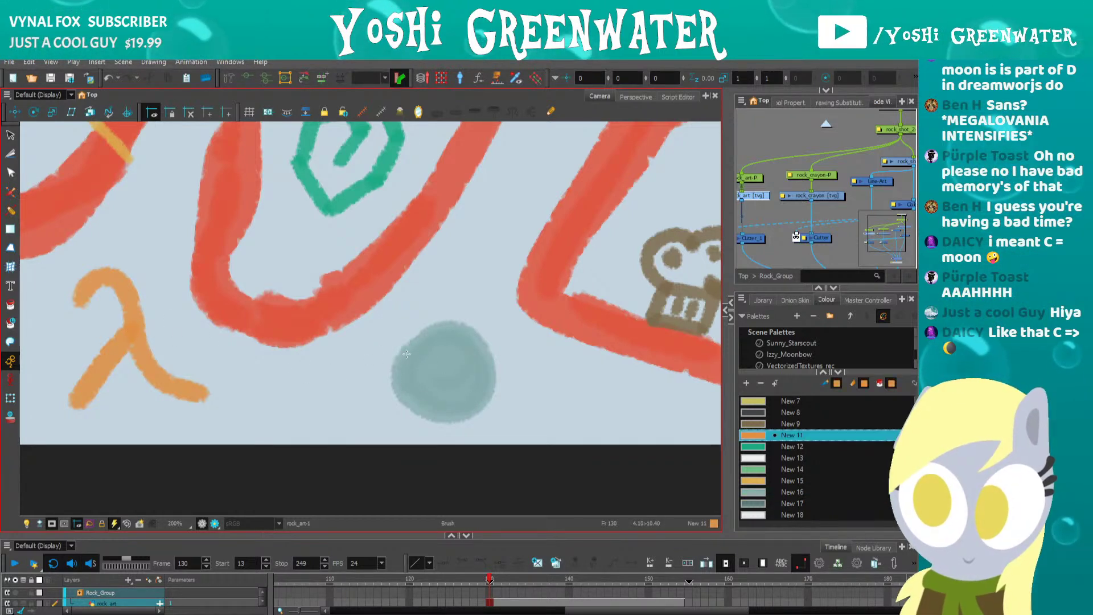
{"action": "mouse_move", "coordinate": [441, 329]}
{"action": "left_mouse_down"}
{"action": "mouse_move", "coordinate": [398, 358]}
{"action": "mouse_move", "coordinate": [451, 415]}
{"action": "left_mouse_up"}
{"action": "mouse_move", "coordinate": [443, 332]}
{"action": "left_mouse_down"}
{"action": "mouse_move", "coordinate": [415, 347]}
{"action": "mouse_move", "coordinate": [407, 391]}
{"action": "mouse_move", "coordinate": [445, 412]}
{"action": "left_mouse_up"}
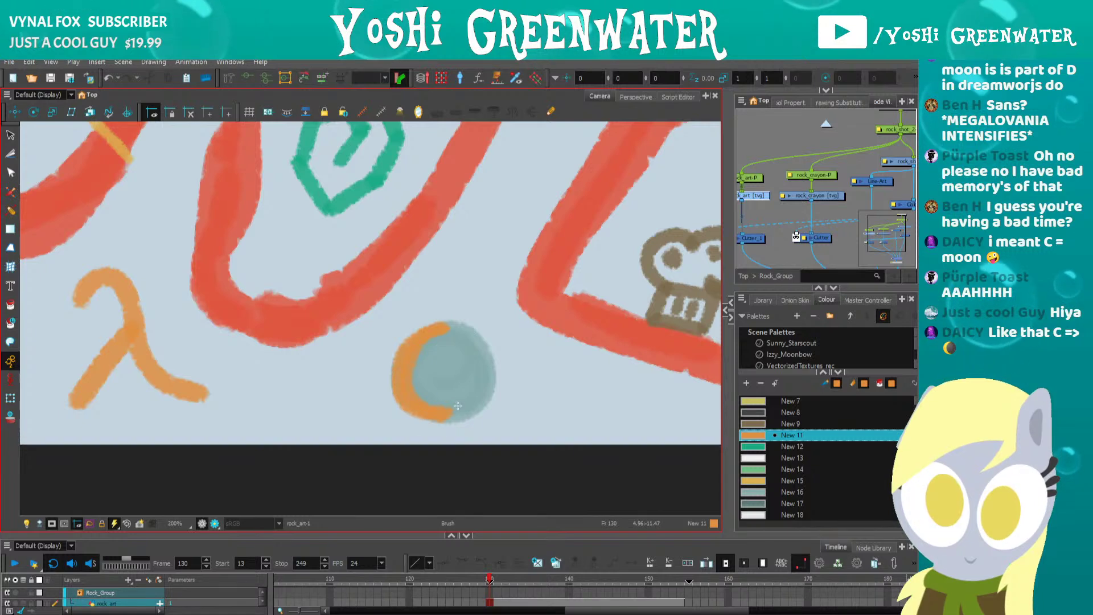
Repaint the orange crescent and the moon's outline stroke in yellow colour New 7.
{"action": "left_click", "coordinate": [763, 401]}
{"action": "key", "text": "alt+i"}
{"action": "left_click", "coordinate": [401, 360]}
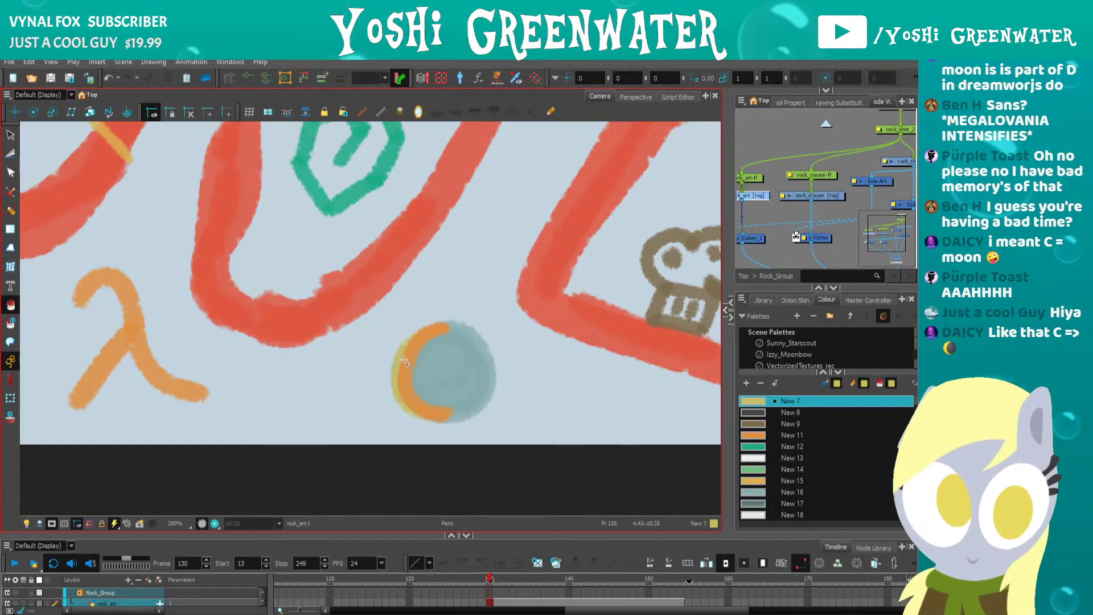
{"action": "left_click", "coordinate": [412, 342]}
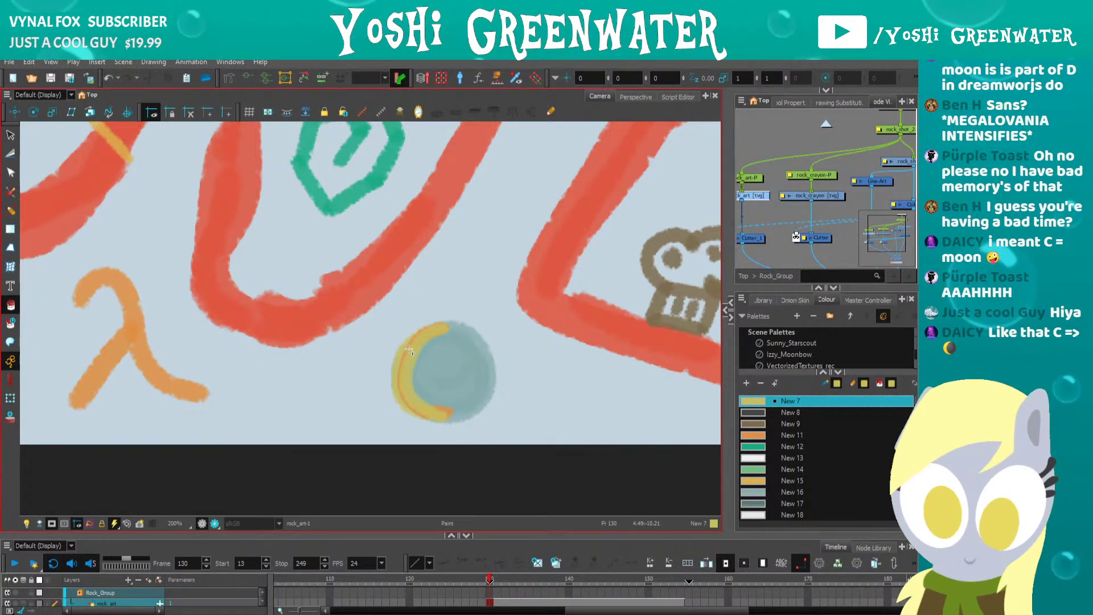
{"action": "left_click", "coordinate": [421, 373]}
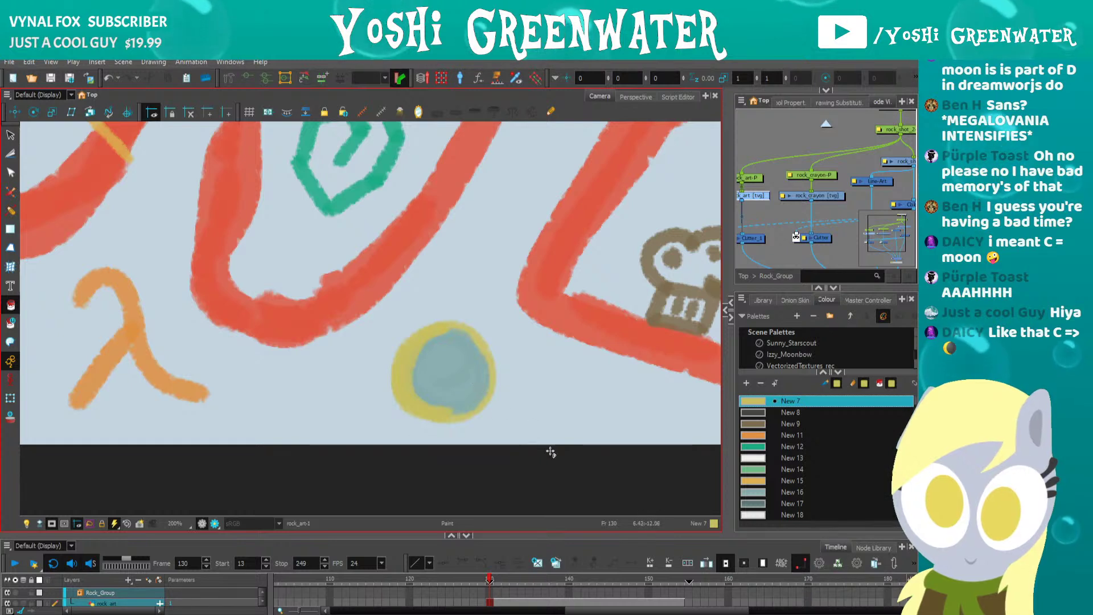
Select the moon's yellow outer ring stroke and delete it, keeping the crescent.
{"action": "key", "text": "alt+s"}
{"action": "left_click", "coordinate": [423, 340]}
{"action": "key", "text": "Delete"}
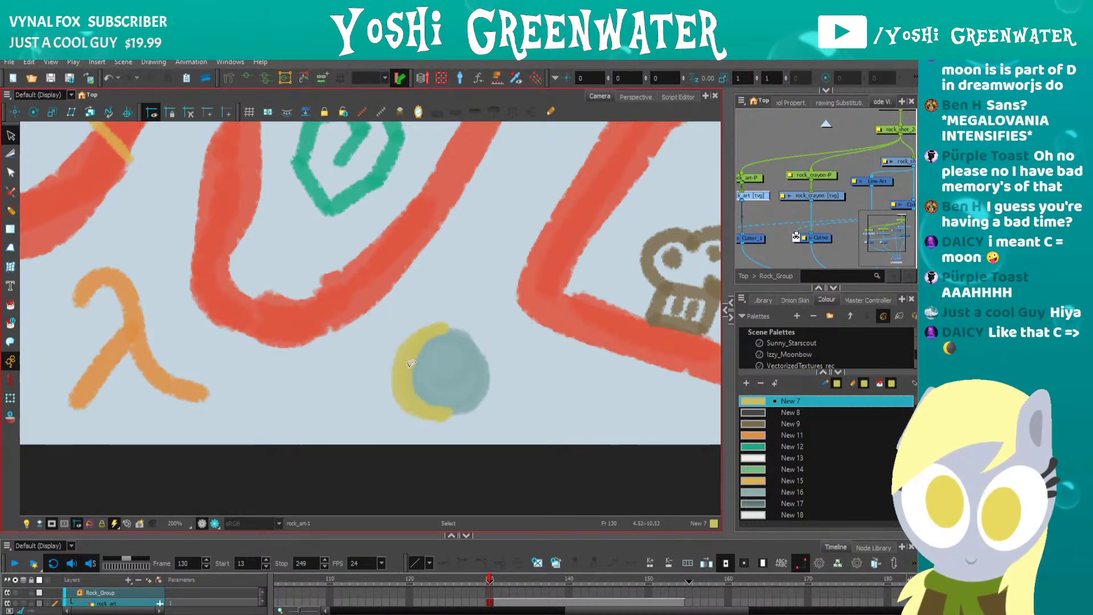
Try painting darker teal colour New 17 onto the moon's grey-teal part, and undo it.
{"action": "left_click", "coordinate": [752, 504]}
{"action": "key", "text": "alt+i"}
{"action": "left_click_drag", "start_coordinate": [450, 336], "coordinate": [417, 391]}
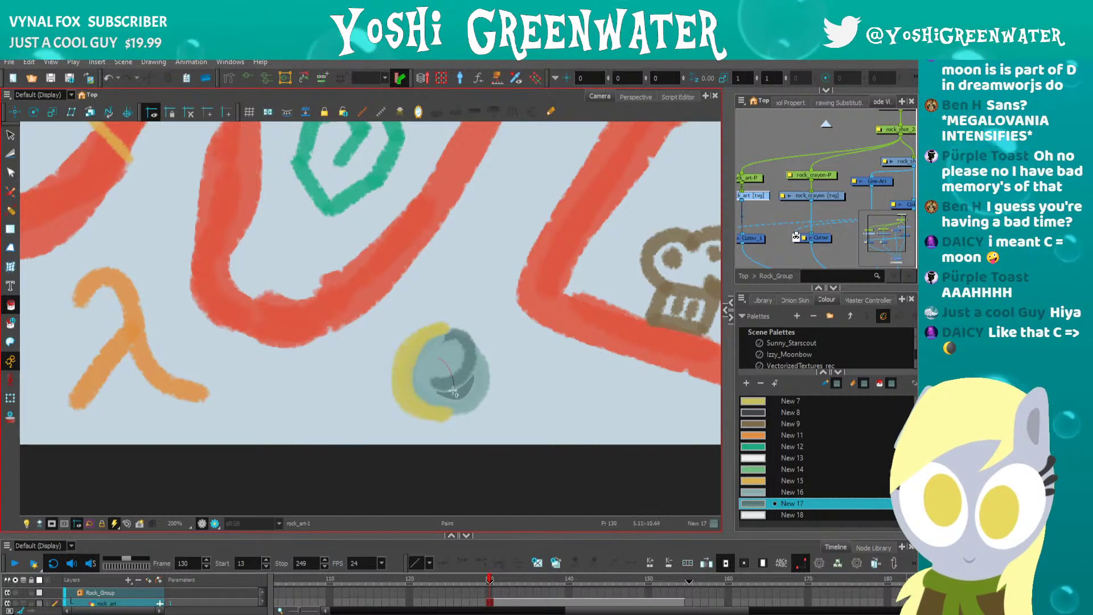
{"action": "left_click", "coordinate": [425, 375]}
{"action": "key", "text": "ctrl+z"}
{"action": "key", "text": "ctrl+z"}
{"action": "key", "text": "ctrl+z"}
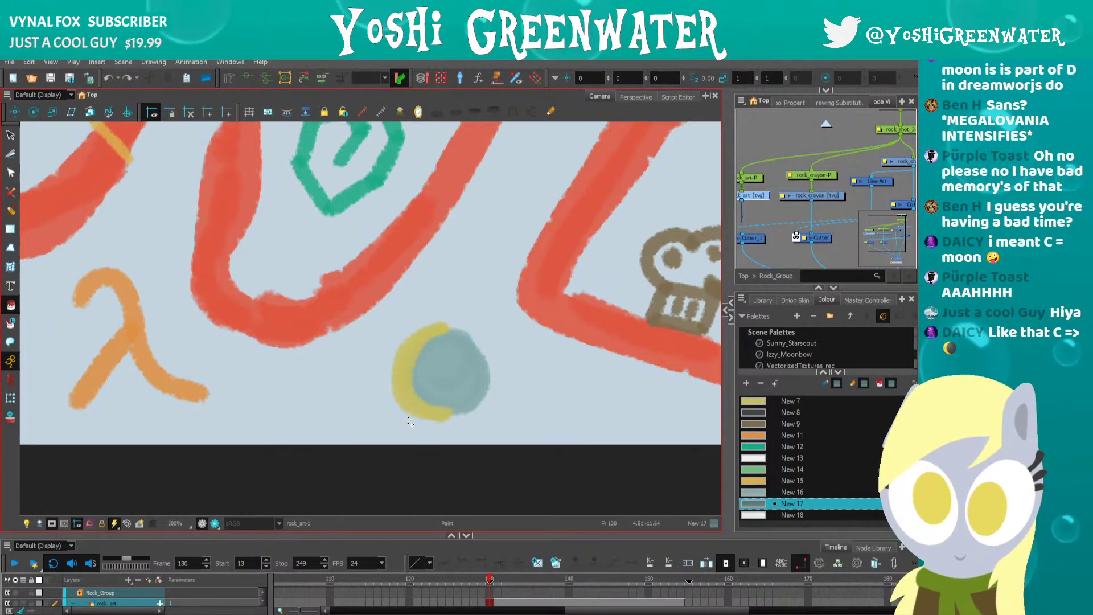
Erase along the outer edge of the moon's yellow crescent to smooth it.
{"action": "left_click_drag", "start_coordinate": [382, 402], "coordinate": [403, 411]}
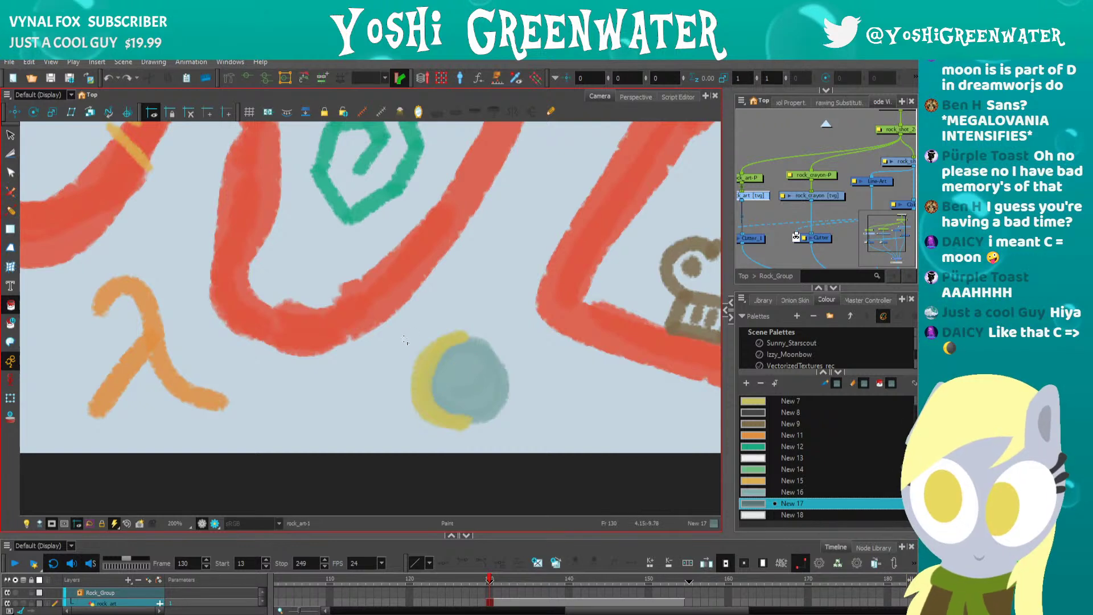
{"action": "key", "text": "alt+e"}
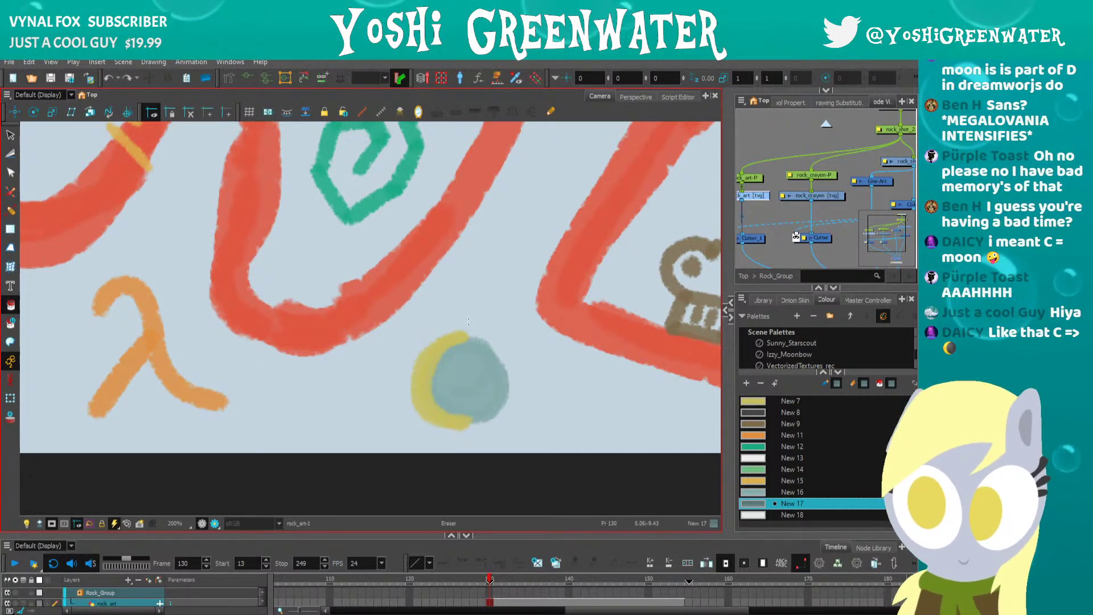
{"action": "left_click_drag", "start_coordinate": [396, 367], "coordinate": [471, 433]}
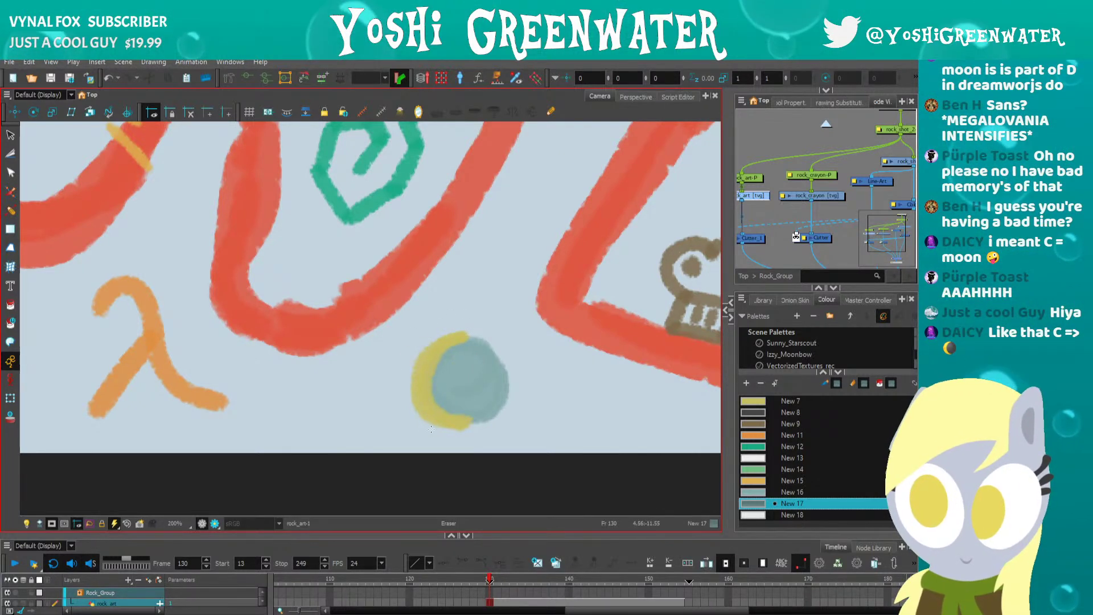
Brush small crater spots in darker teal colour New 17 over the moon's grey-teal part.
{"action": "left_click", "coordinate": [748, 492]}
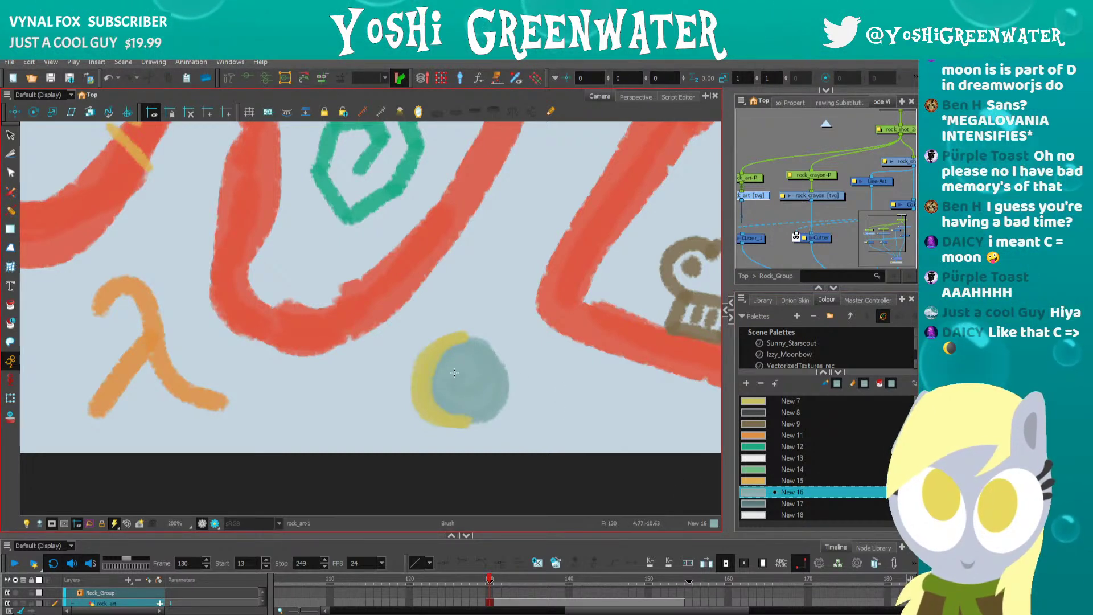
{"action": "left_click", "coordinate": [749, 503]}
{"action": "mouse_move", "coordinate": [483, 364]}
{"action": "left_mouse_down"}
{"action": "mouse_move", "coordinate": [469, 400]}
{"action": "mouse_move", "coordinate": [457, 363]}
{"action": "mouse_move", "coordinate": [460, 384]}
{"action": "mouse_move", "coordinate": [494, 404]}
{"action": "left_mouse_up"}
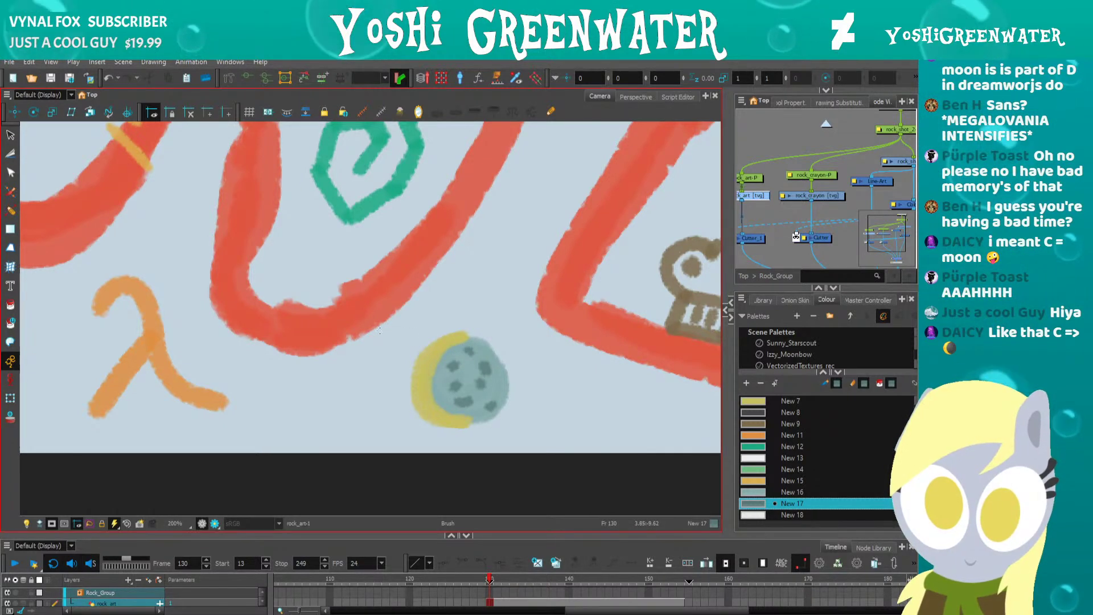
Try shading the outer edge of the moon's yellow crescent with orange-yellow colour New 15, and undo it.
{"action": "left_click", "coordinate": [751, 401]}
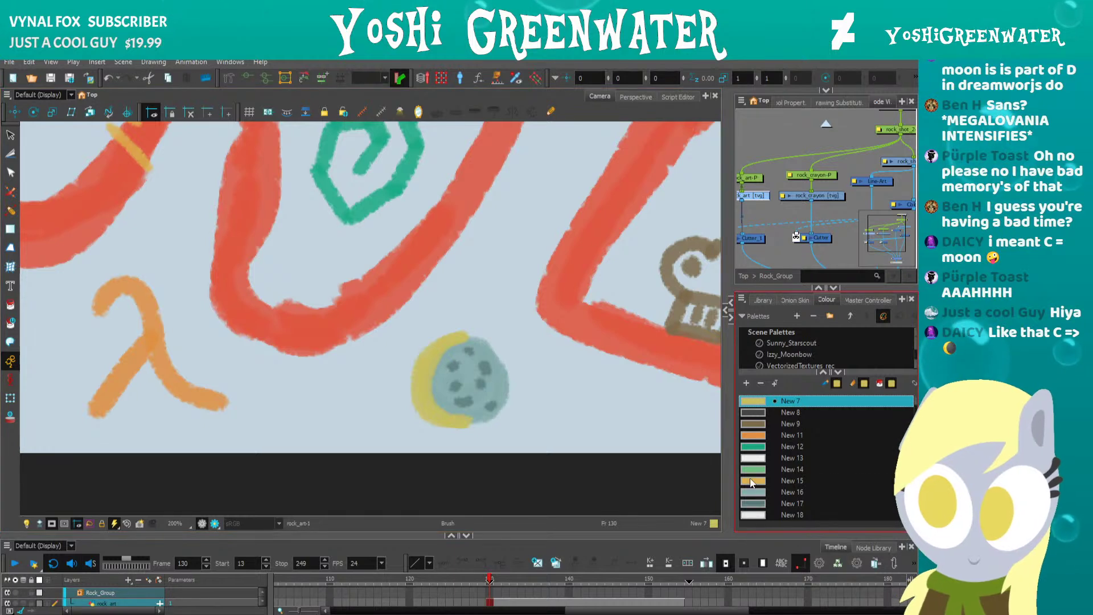
{"action": "left_click", "coordinate": [412, 382], "text": "alt"}
{"action": "mouse_move", "coordinate": [412, 382]}
{"action": "left_mouse_down"}
{"action": "mouse_move", "coordinate": [419, 405]}
{"action": "mouse_move", "coordinate": [464, 422]}
{"action": "left_mouse_up"}
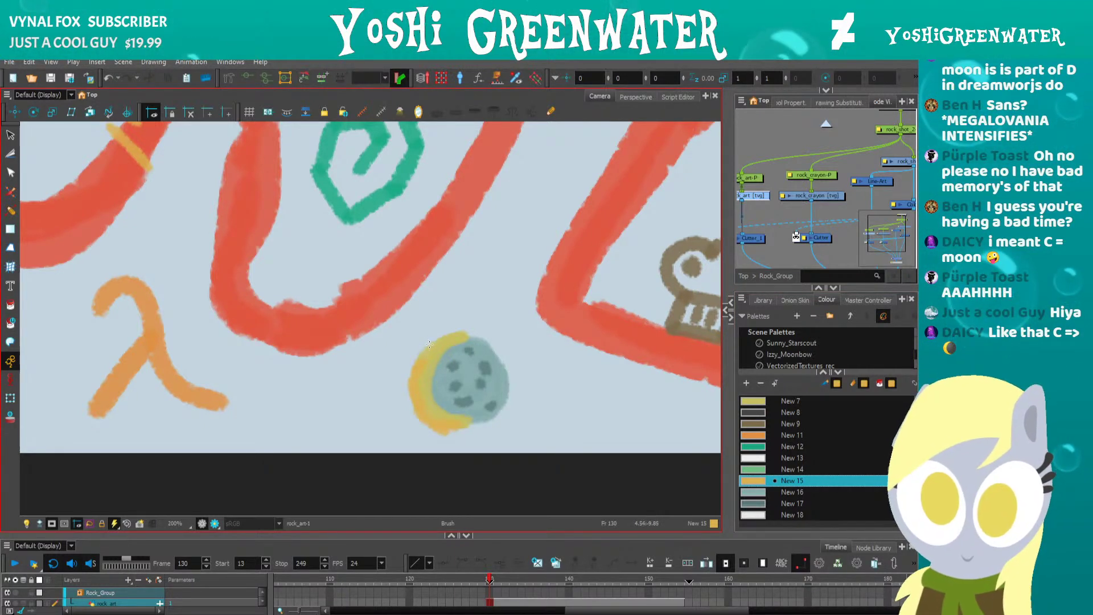
{"action": "key", "text": "ctrl+z"}
Try brushing short orange-yellow glow marks around the moon, undo them, and try rays on the crescent's edge instead.
{"action": "mouse_move", "coordinate": [459, 324]}
{"action": "left_mouse_down"}
{"action": "mouse_move", "coordinate": [414, 343]}
{"action": "mouse_move", "coordinate": [404, 391]}
{"action": "mouse_move", "coordinate": [422, 428]}
{"action": "mouse_move", "coordinate": [475, 425]}
{"action": "mouse_move", "coordinate": [513, 400]}
{"action": "mouse_move", "coordinate": [512, 348]}
{"action": "left_mouse_up"}
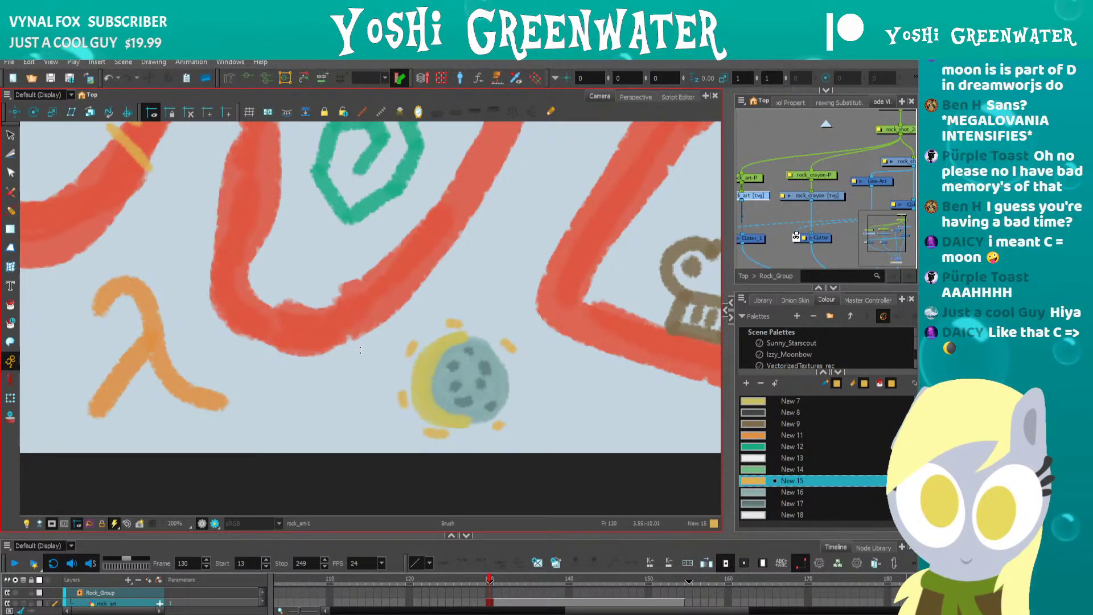
{"action": "key", "text": "ctrl+z"}
{"action": "key", "text": "ctrl+z"}
{"action": "key", "text": "ctrl+z"}
{"action": "key", "text": "ctrl+z"}
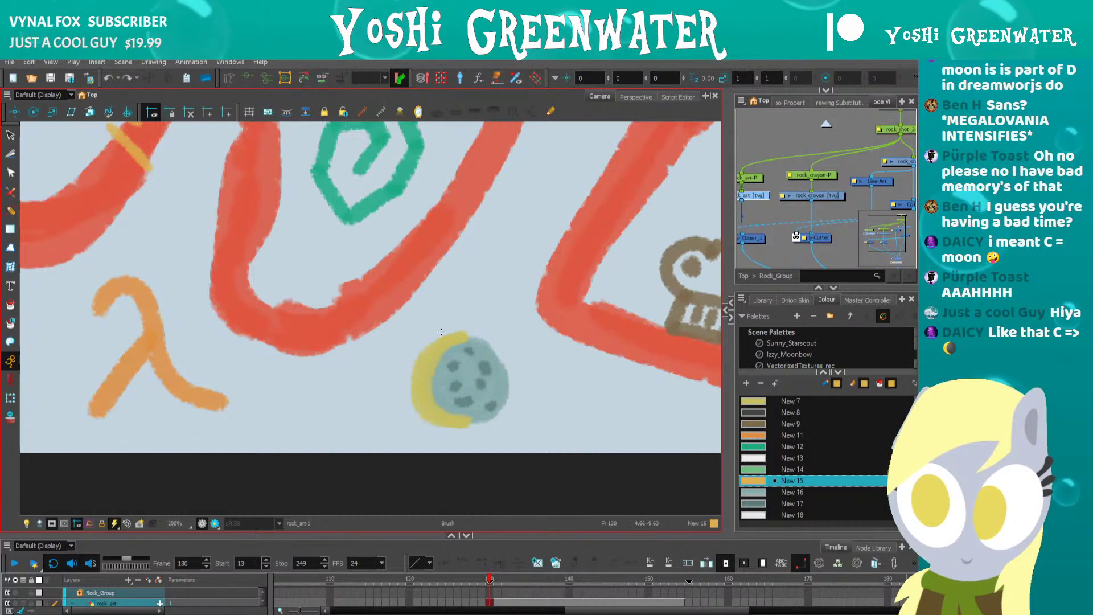
{"action": "left_click_drag", "start_coordinate": [415, 385], "coordinate": [401, 391]}
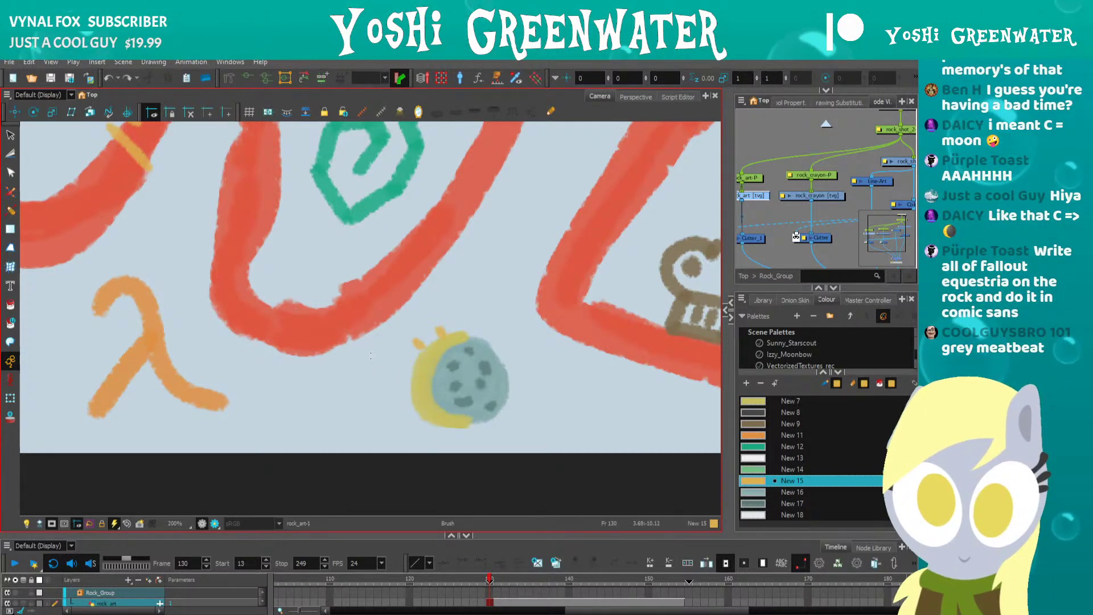
Remove the rays from the moon's crescent and save the scene.
{"action": "key", "text": "ctrl+s"}
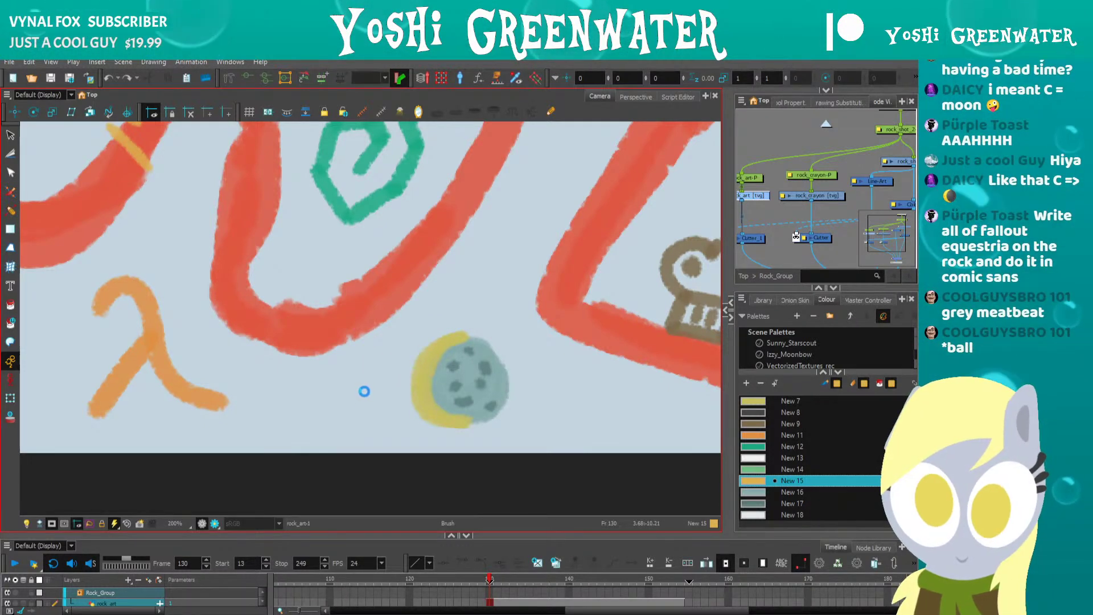
{"action": "key", "text": "shift+m"}
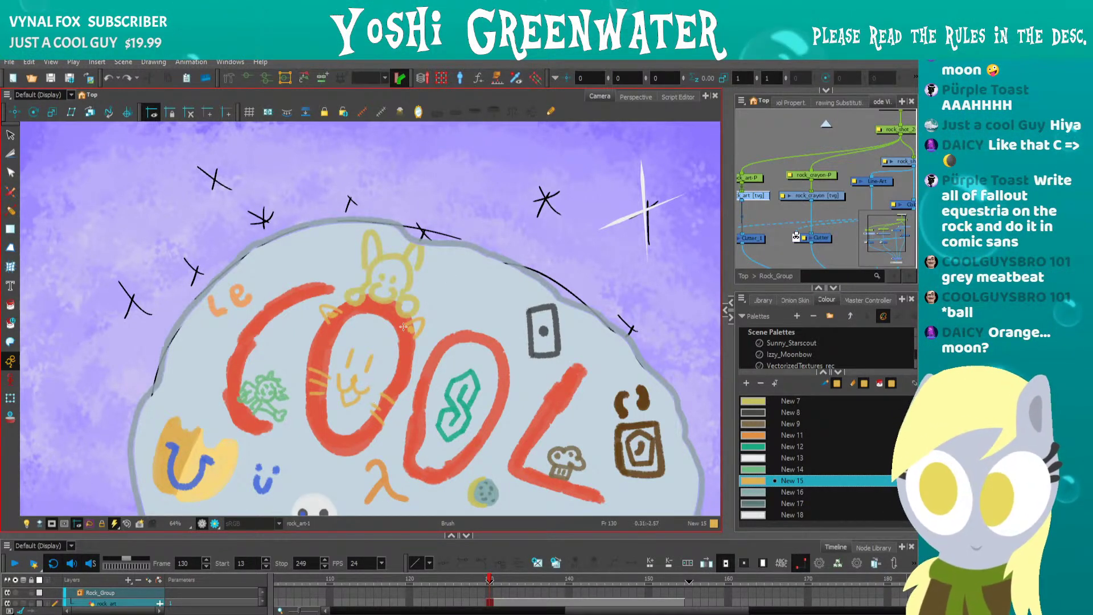
Try brushing an orange-yellow circle on the rock_art drawing, between the bunny and the grey domino, and undo it.
{"action": "scroll", "coordinate": [795, 146], "scroll_direction": "down", "scroll_amount": 1}
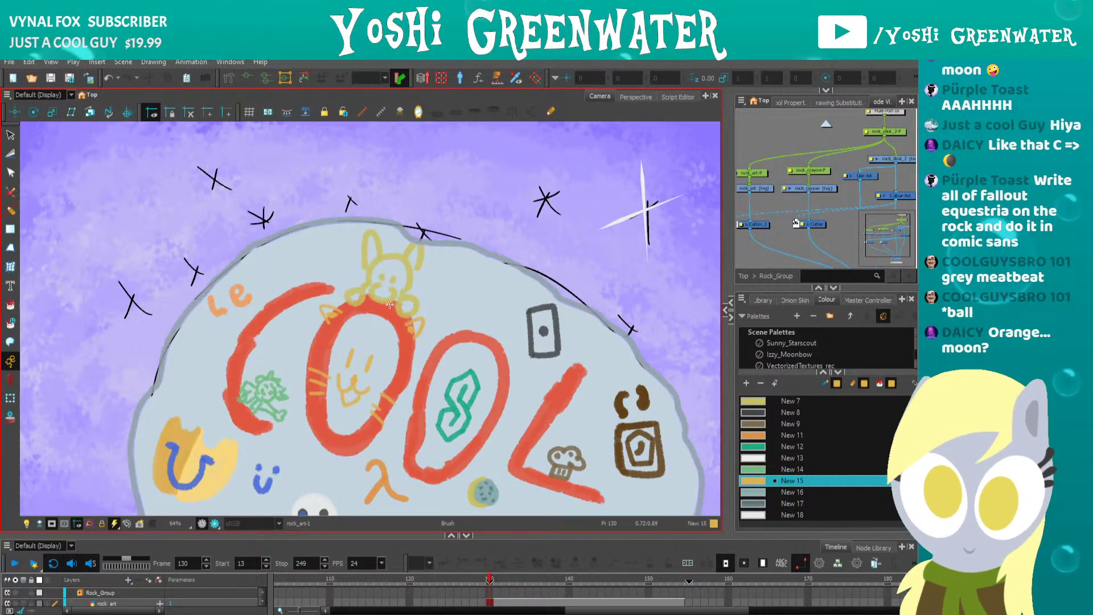
{"action": "left_click", "coordinate": [463, 283]}
{"action": "key", "text": "alt+b"}
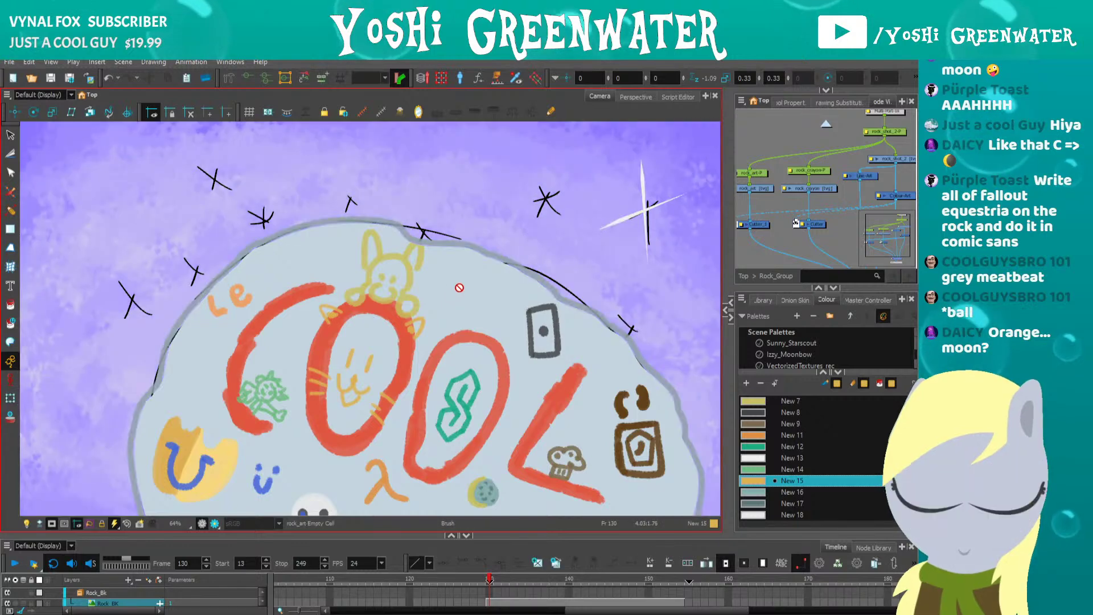
{"action": "left_click", "coordinate": [743, 189]}
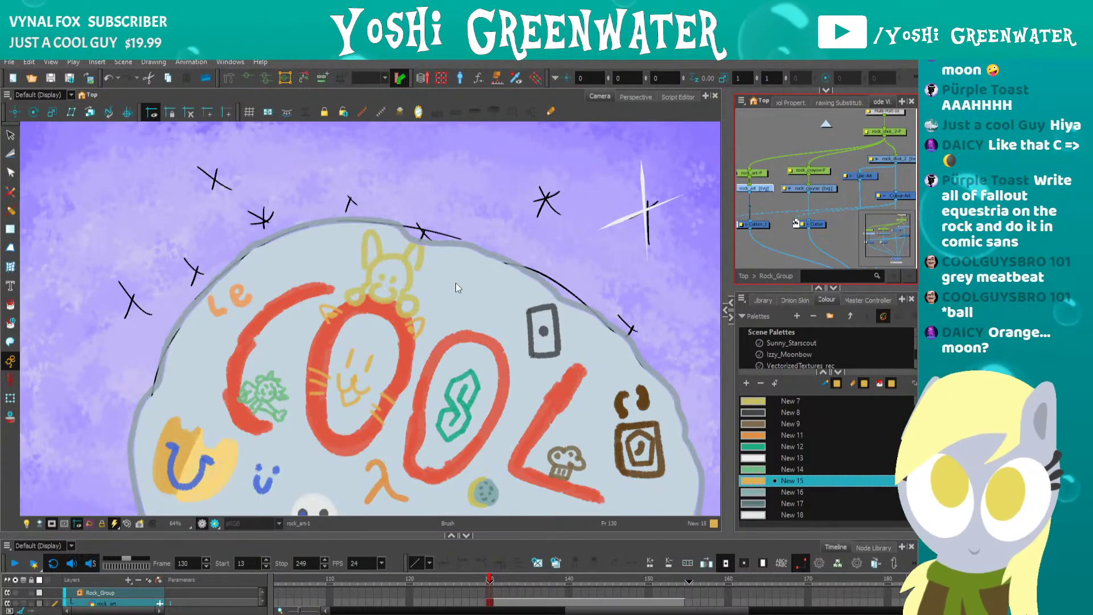
{"action": "left_click_drag", "start_coordinate": [466, 272], "coordinate": [472, 314]}
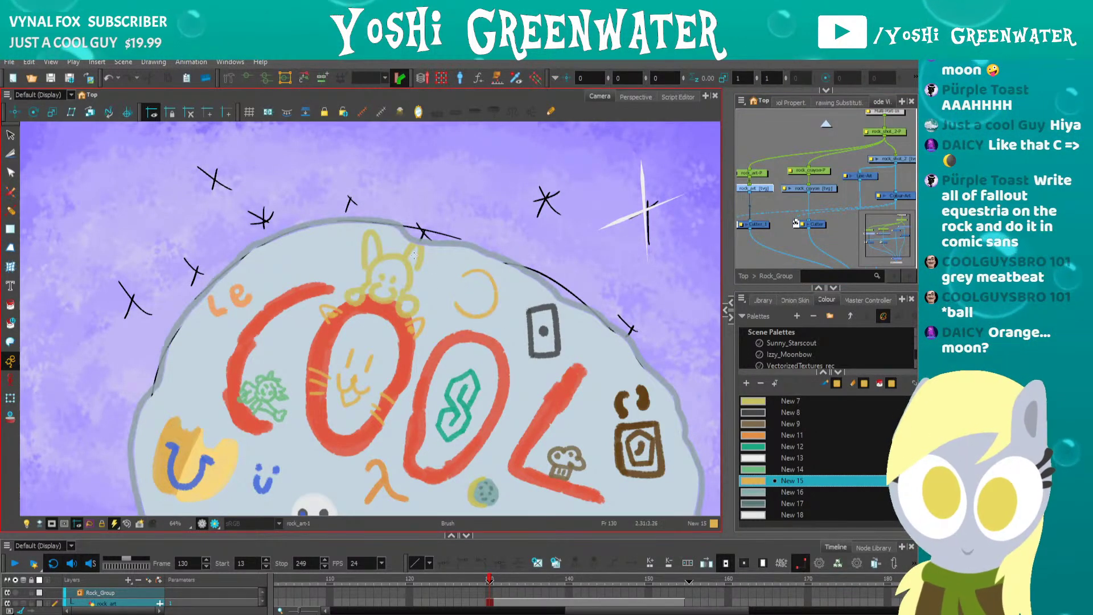
{"action": "key", "text": "ctrl+z"}
{"action": "key", "text": "ctrl+z"}
{"action": "key", "text": "ctrl+z"}
{"action": "key", "text": "ctrl+z"}
{"action": "key", "text": "ctrl+z"}
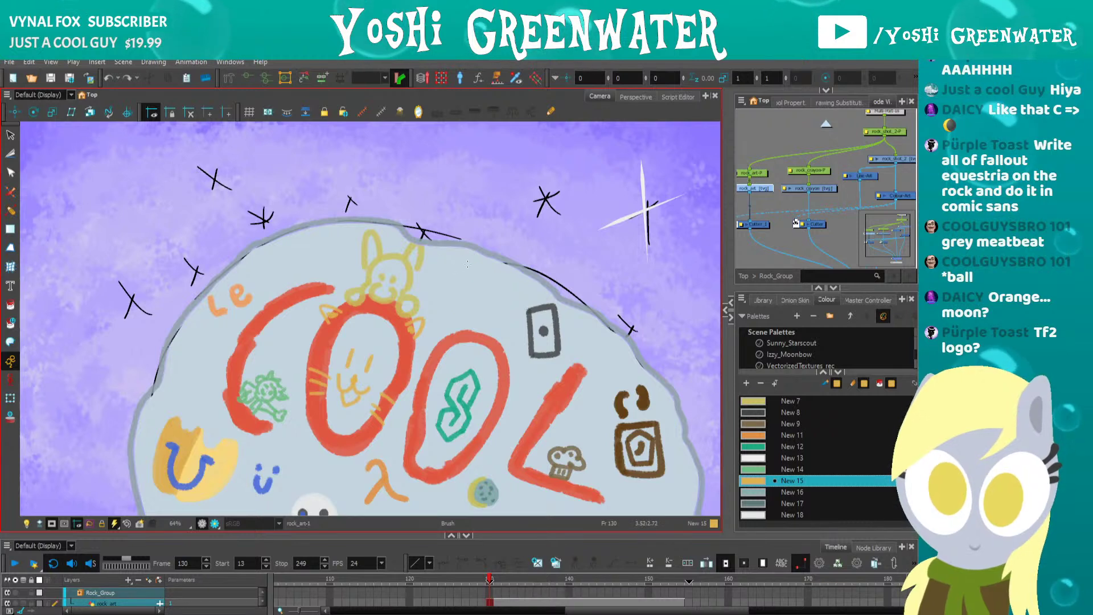
{"action": "key", "text": "ctrl+z"}
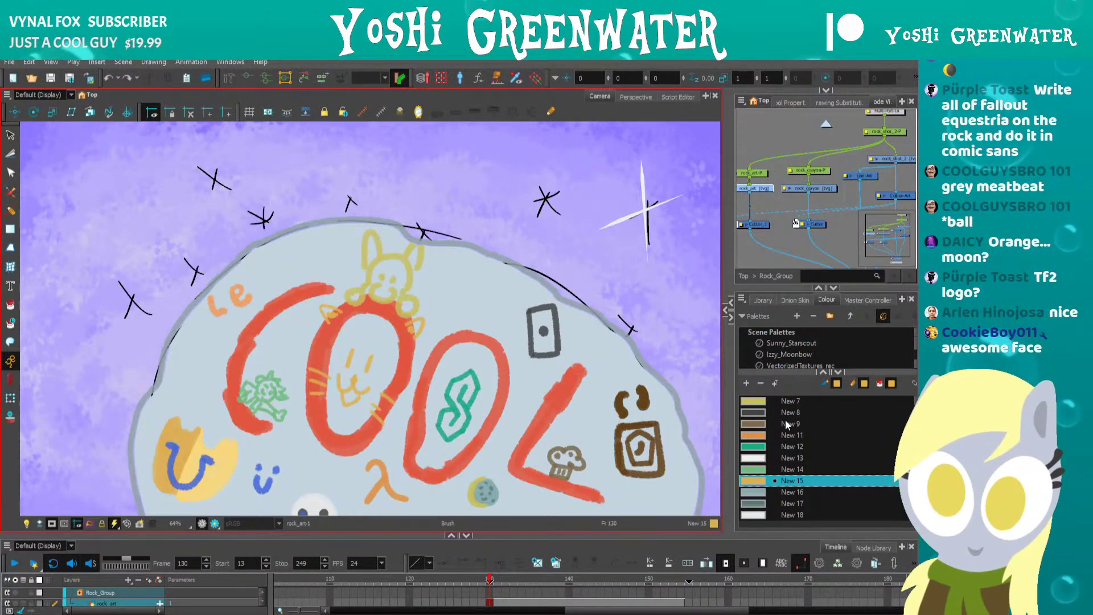
Brush four separate orange patches in a ring with colour New 11, between the rock's edge and the letter C, and fill them in.
{"action": "left_click", "coordinate": [808, 437]}
{"action": "left_click_drag", "start_coordinate": [457, 372], "coordinate": [524, 436]}
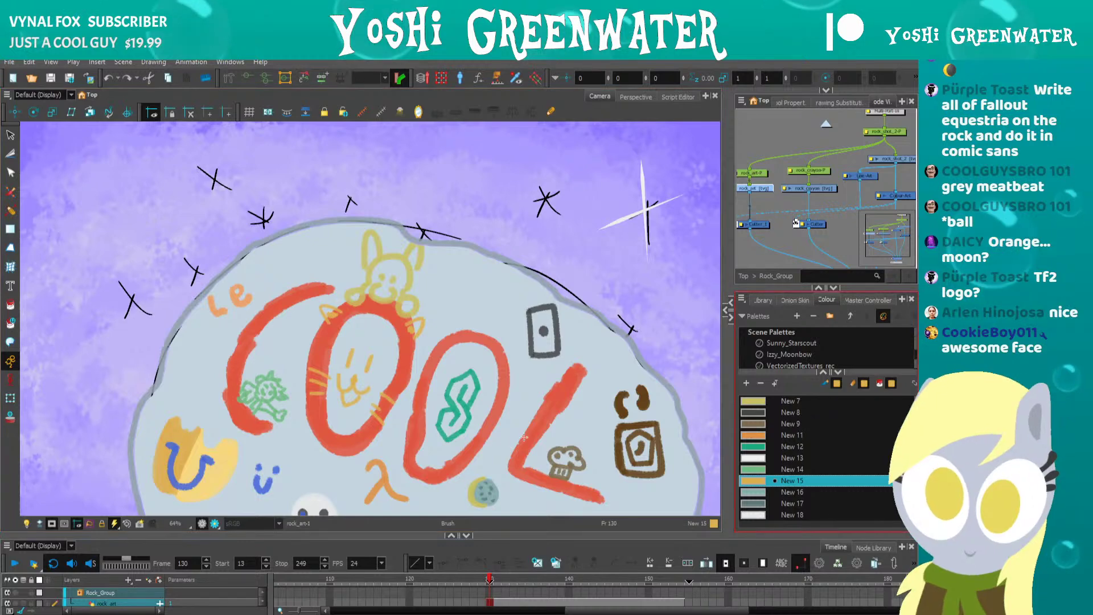
{"action": "key", "text": "ctrl+z"}
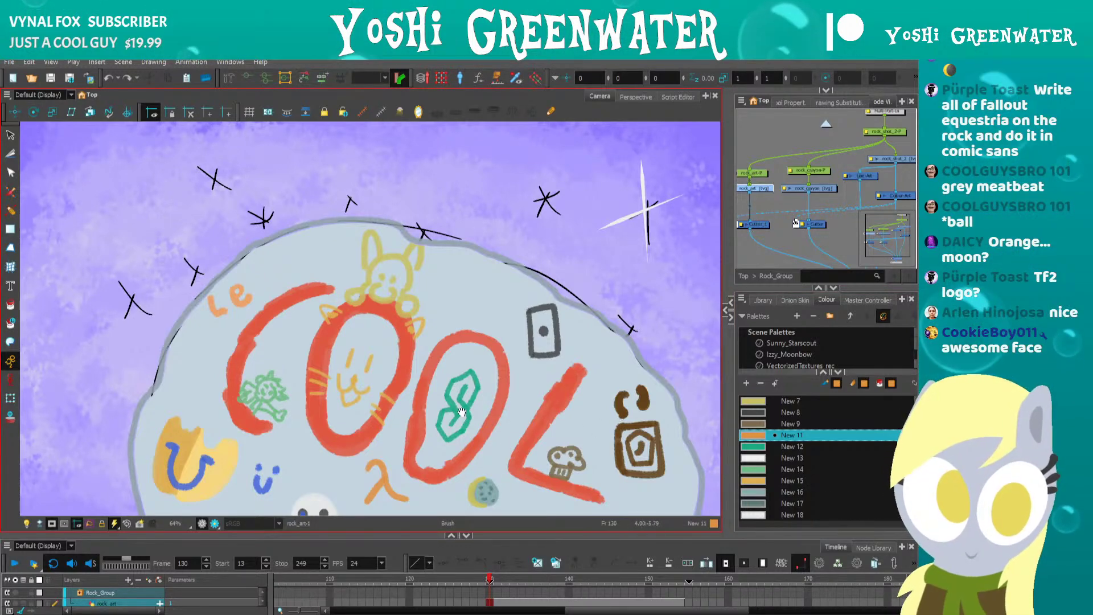
{"action": "scroll", "coordinate": [461, 411], "scroll_direction": "down", "scroll_amount": 2}
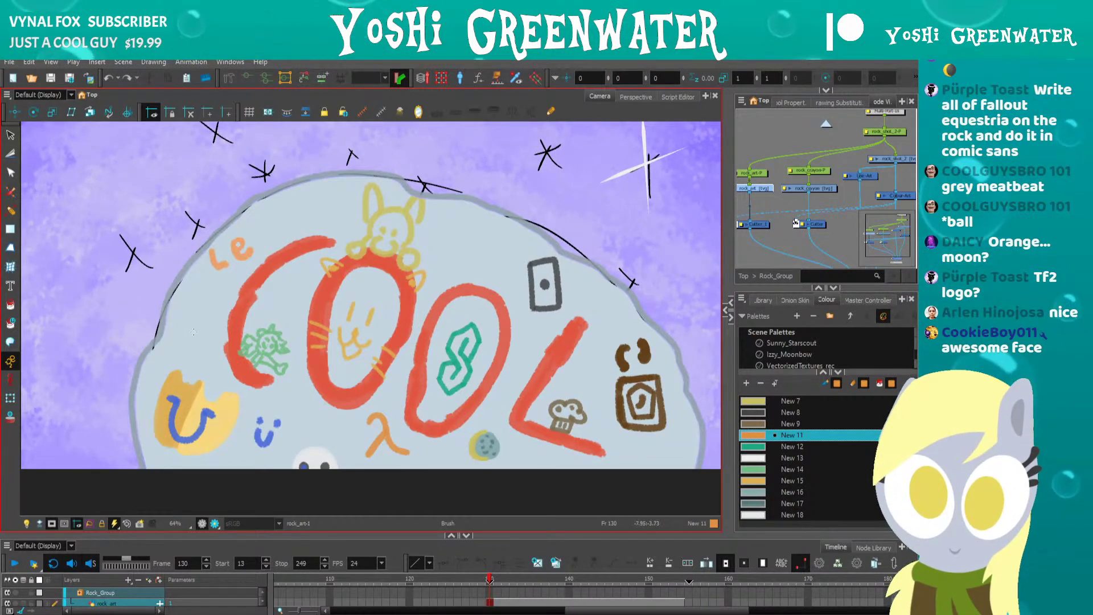
{"action": "scroll", "coordinate": [194, 332], "scroll_direction": "up", "scroll_amount": 2}
{"action": "scroll", "coordinate": [315, 344], "scroll_direction": "up", "scroll_amount": 2}
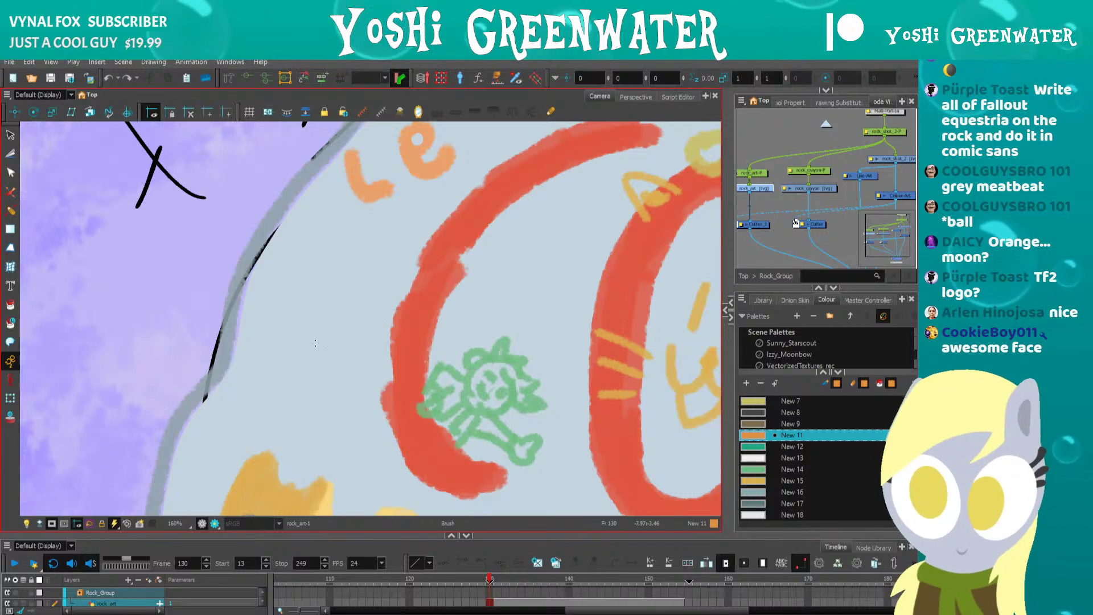
{"action": "scroll", "coordinate": [315, 344], "scroll_direction": "up", "scroll_amount": 1}
{"action": "mouse_move", "coordinate": [315, 344]}
{"action": "left_mouse_down"}
{"action": "mouse_move", "coordinate": [344, 303]}
{"action": "mouse_move", "coordinate": [403, 279]}
{"action": "left_mouse_up"}
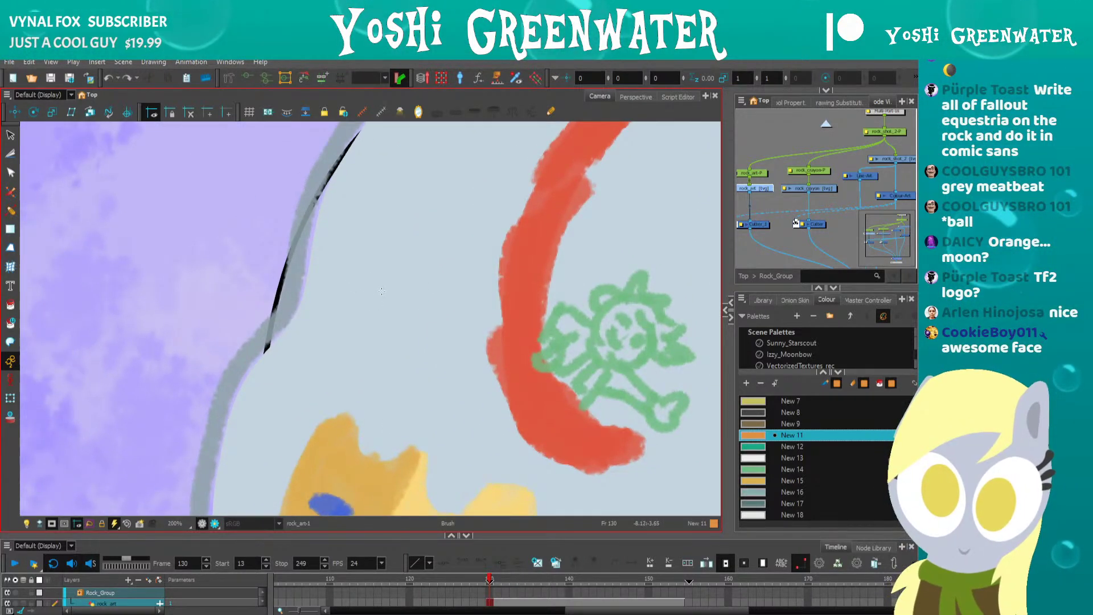
{"action": "mouse_move", "coordinate": [401, 291]}
{"action": "left_mouse_down"}
{"action": "mouse_move", "coordinate": [410, 315]}
{"action": "mouse_move", "coordinate": [373, 334]}
{"action": "left_mouse_up"}
{"action": "mouse_move", "coordinate": [414, 279]}
{"action": "left_mouse_down"}
{"action": "mouse_move", "coordinate": [388, 358]}
{"action": "mouse_move", "coordinate": [375, 324]}
{"action": "mouse_move", "coordinate": [343, 351]}
{"action": "mouse_move", "coordinate": [350, 322]}
{"action": "left_mouse_up"}
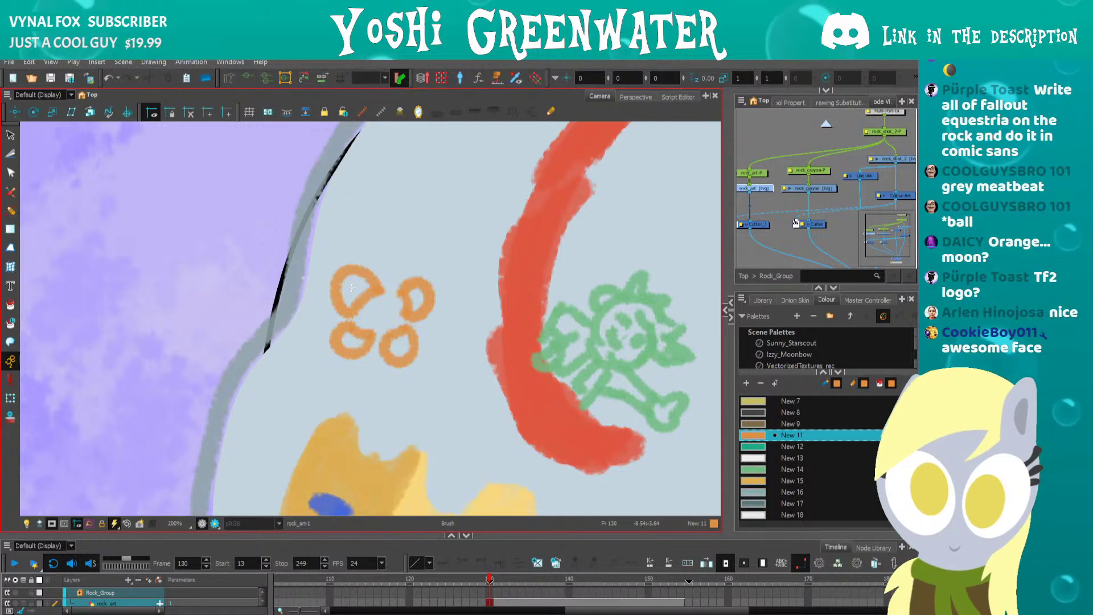
{"action": "mouse_move", "coordinate": [348, 282]}
{"action": "left_mouse_down"}
{"action": "mouse_move", "coordinate": [356, 298]}
{"action": "mouse_move", "coordinate": [364, 287]}
{"action": "left_mouse_up"}
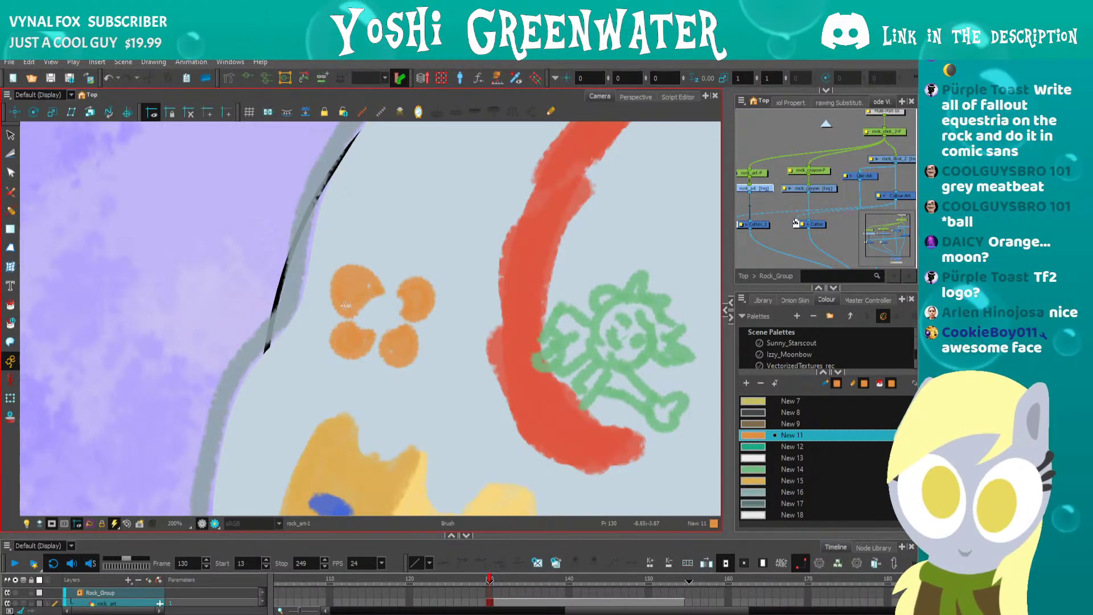
Brush a dark grey ring, centre and dividing bars around the four orange patches with colour New 8, making a round logo.
{"action": "left_click", "coordinate": [744, 411]}
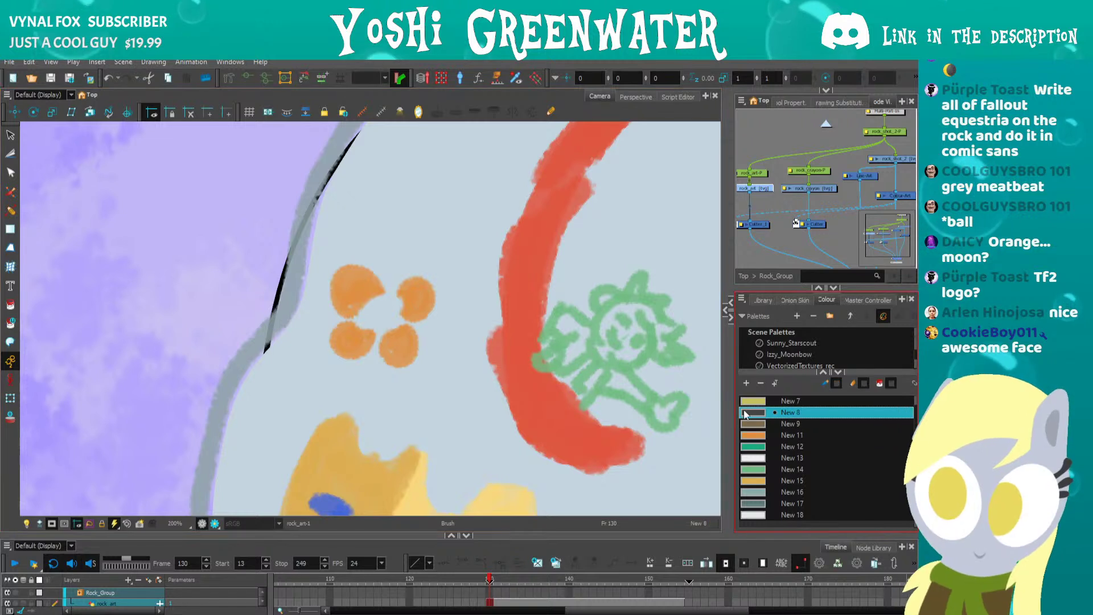
{"action": "mouse_move", "coordinate": [371, 303]}
{"action": "left_mouse_down"}
{"action": "mouse_move", "coordinate": [396, 303]}
{"action": "mouse_move", "coordinate": [368, 300]}
{"action": "mouse_move", "coordinate": [389, 302]}
{"action": "mouse_move", "coordinate": [386, 327]}
{"action": "mouse_move", "coordinate": [391, 315]}
{"action": "mouse_move", "coordinate": [374, 296]}
{"action": "mouse_move", "coordinate": [406, 304]}
{"action": "mouse_move", "coordinate": [373, 296]}
{"action": "mouse_move", "coordinate": [360, 321]}
{"action": "mouse_move", "coordinate": [357, 291]}
{"action": "mouse_move", "coordinate": [328, 283]}
{"action": "mouse_move", "coordinate": [330, 349]}
{"action": "mouse_move", "coordinate": [375, 373]}
{"action": "mouse_move", "coordinate": [411, 366]}
{"action": "mouse_move", "coordinate": [439, 321]}
{"action": "mouse_move", "coordinate": [435, 275]}
{"action": "mouse_move", "coordinate": [370, 254]}
{"action": "mouse_move", "coordinate": [339, 275]}
{"action": "mouse_move", "coordinate": [343, 260]}
{"action": "mouse_move", "coordinate": [331, 326]}
{"action": "left_mouse_up"}
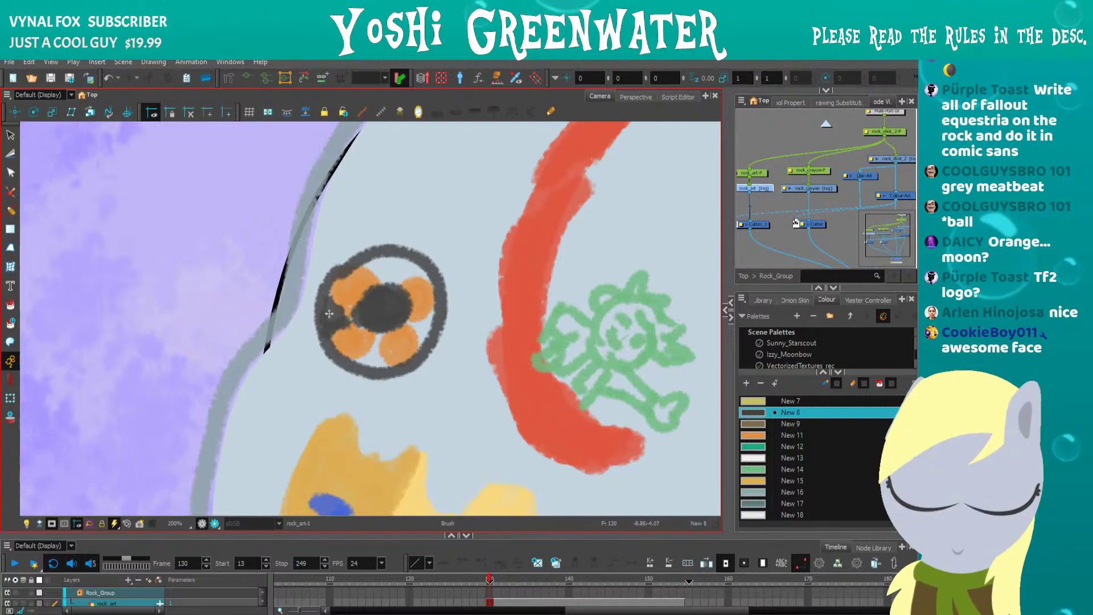
{"action": "mouse_move", "coordinate": [367, 261]}
{"action": "left_mouse_down"}
{"action": "mouse_move", "coordinate": [377, 284]}
{"action": "mouse_move", "coordinate": [372, 262]}
{"action": "mouse_move", "coordinate": [382, 256]}
{"action": "mouse_move", "coordinate": [394, 277]}
{"action": "mouse_move", "coordinate": [384, 268]}
{"action": "mouse_move", "coordinate": [413, 267]}
{"action": "mouse_move", "coordinate": [404, 314]}
{"action": "mouse_move", "coordinate": [415, 337]}
{"action": "mouse_move", "coordinate": [434, 318]}
{"action": "mouse_move", "coordinate": [422, 342]}
{"action": "mouse_move", "coordinate": [401, 313]}
{"action": "mouse_move", "coordinate": [420, 334]}
{"action": "mouse_move", "coordinate": [379, 320]}
{"action": "mouse_move", "coordinate": [377, 364]}
{"action": "left_mouse_up"}
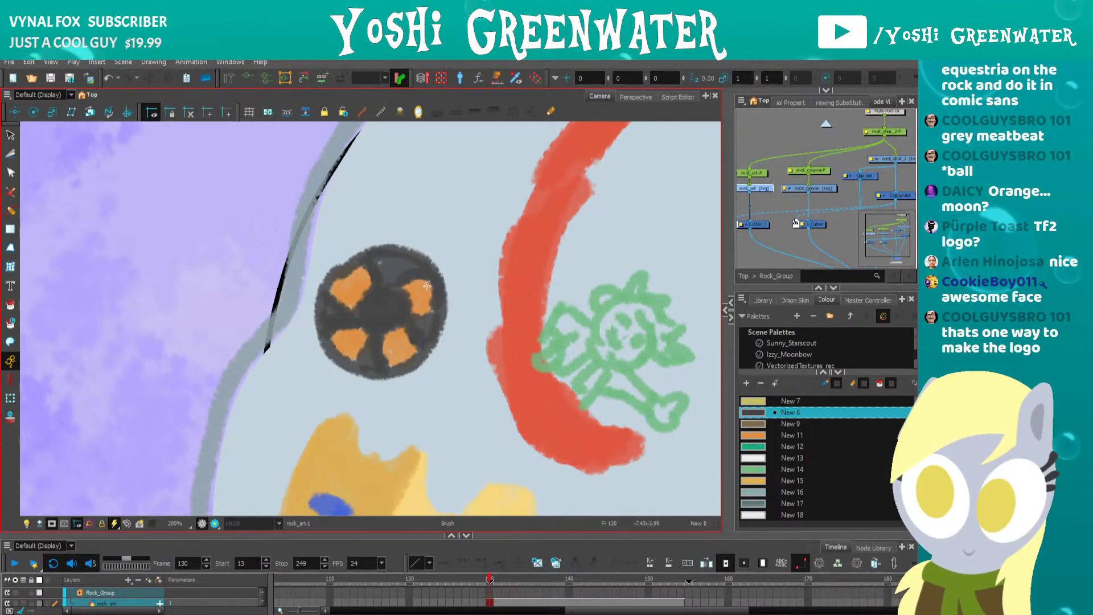
{"action": "left_click_drag", "start_coordinate": [342, 273], "coordinate": [332, 297]}
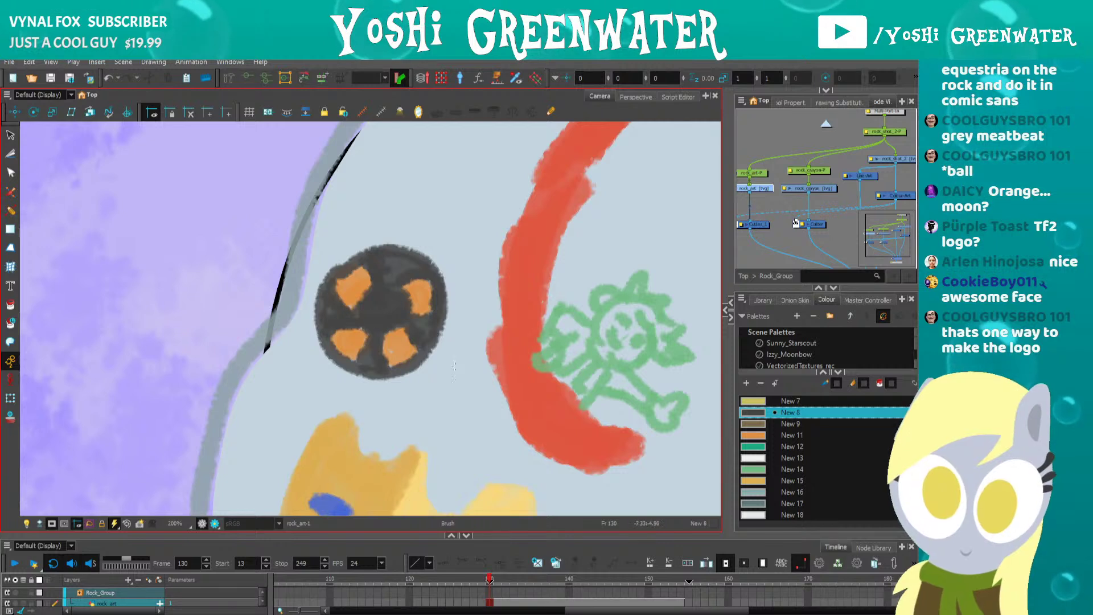
Enlarge and round off the four orange patches inside the dark grey logo with colour New 11.
{"action": "left_click", "coordinate": [759, 433]}
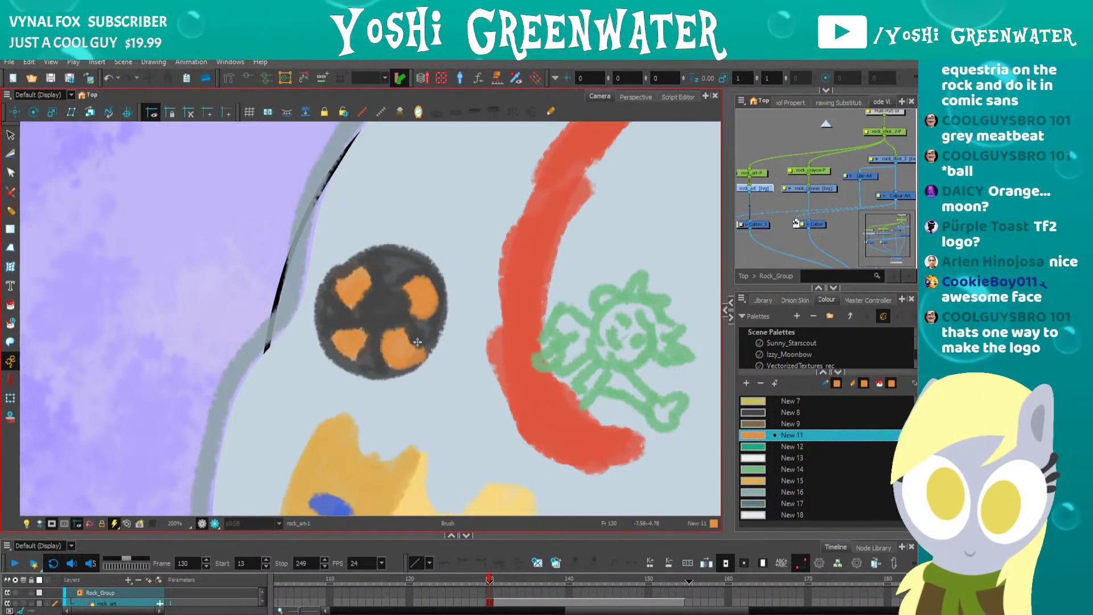
{"action": "left_click_drag", "start_coordinate": [357, 326], "coordinate": [338, 328]}
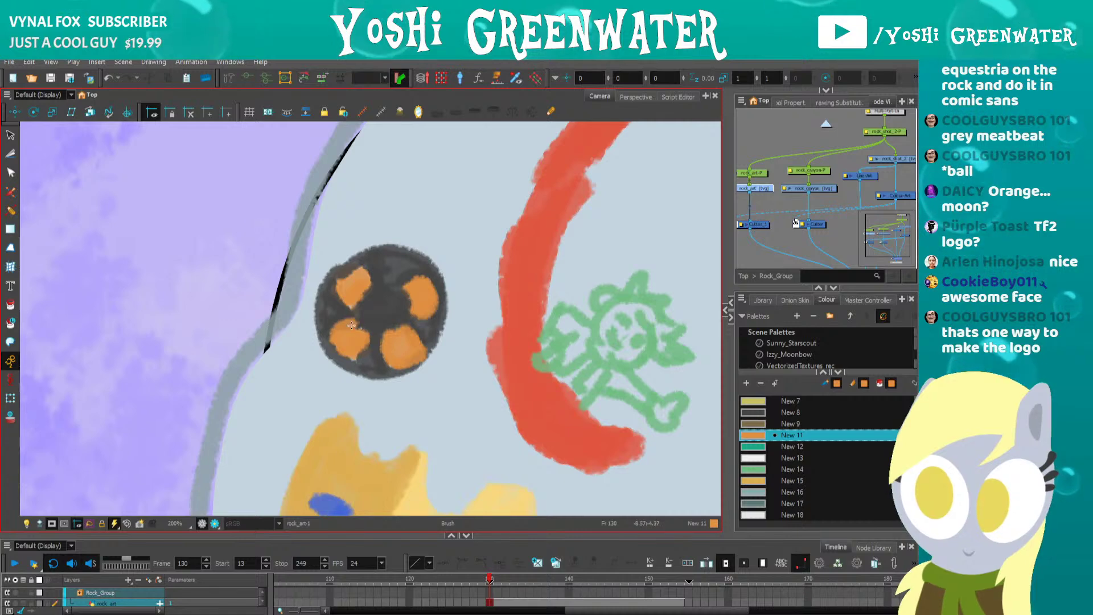
{"action": "left_click_drag", "start_coordinate": [338, 286], "coordinate": [344, 273]}
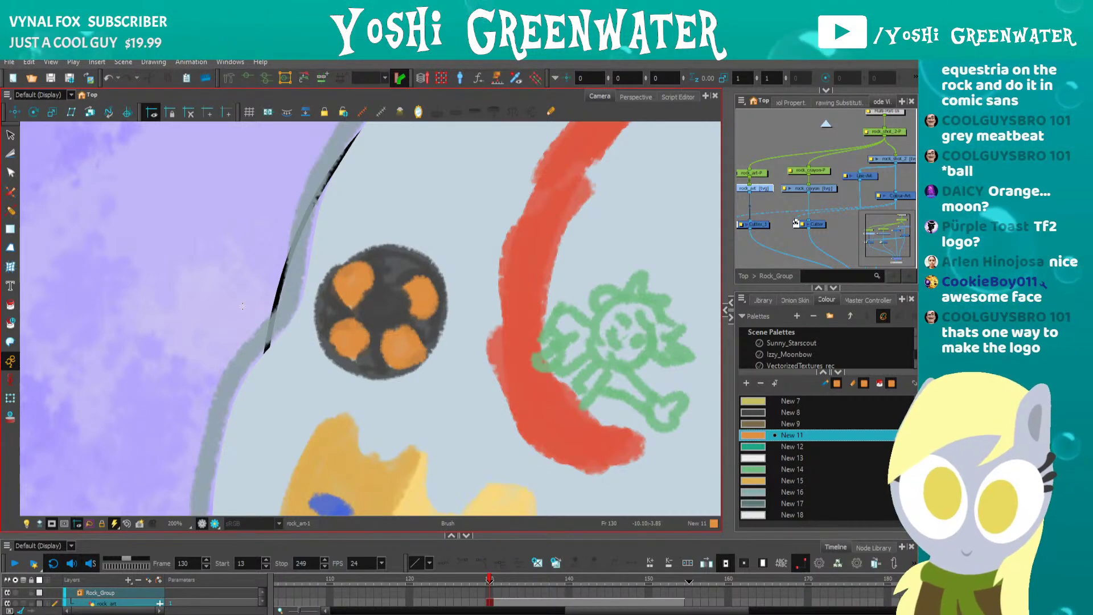
{"action": "key", "text": "shift+m"}
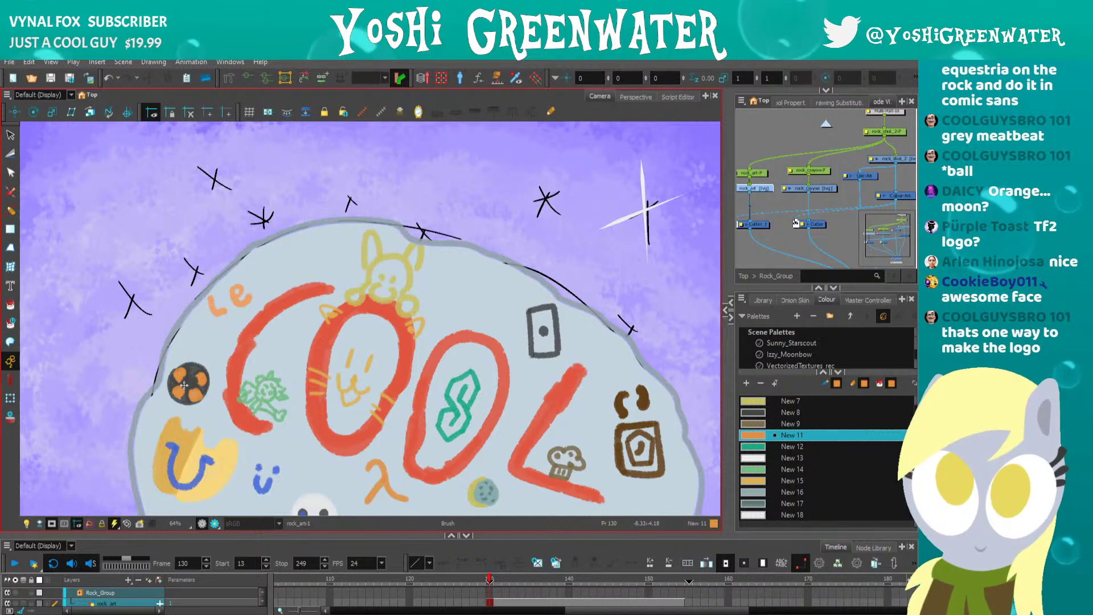
Review the frames before and during the rock close-up on the timeline, and return to frame 131.
{"action": "scroll", "coordinate": [460, 290], "scroll_direction": "up", "scroll_amount": 2}
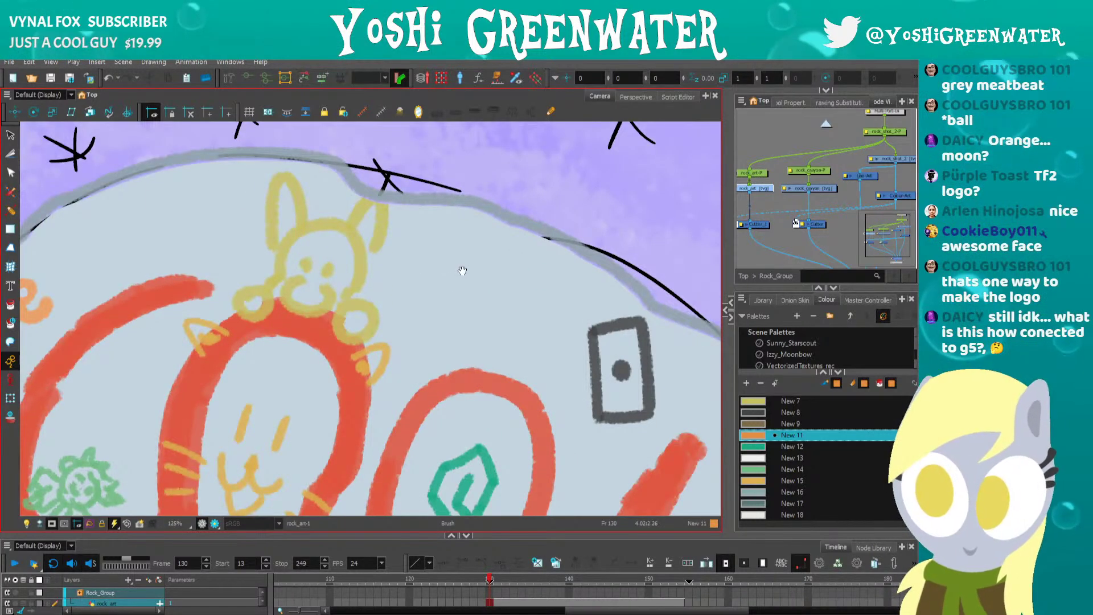
{"action": "scroll", "coordinate": [459, 268], "scroll_direction": "up", "scroll_amount": 1}
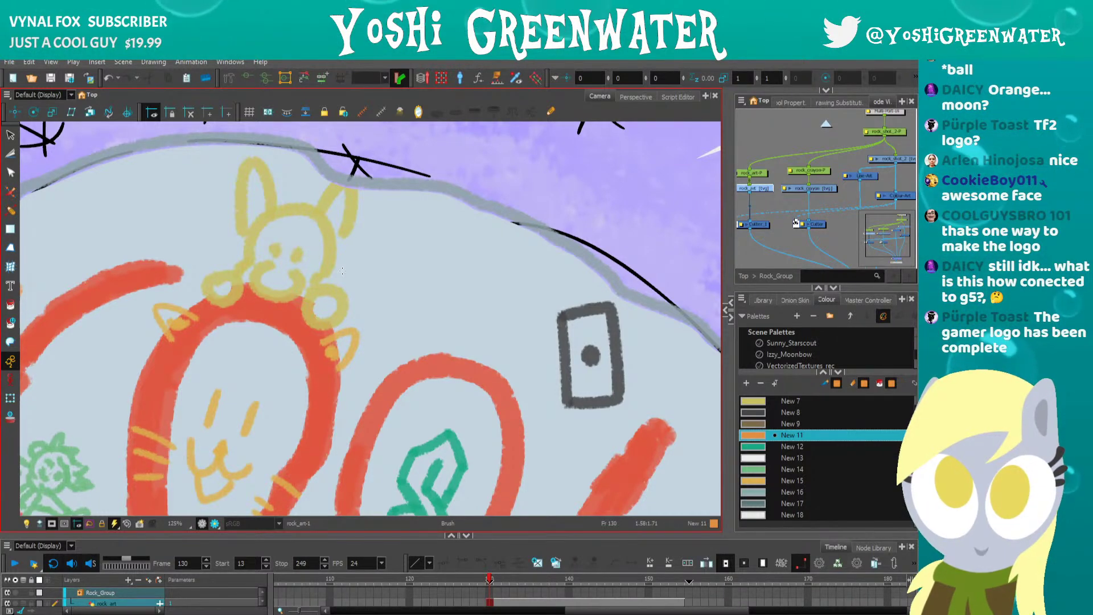
{"action": "key", "text": "shift+m"}
{"action": "left_click_drag", "start_coordinate": [466, 580], "coordinate": [353, 579]}
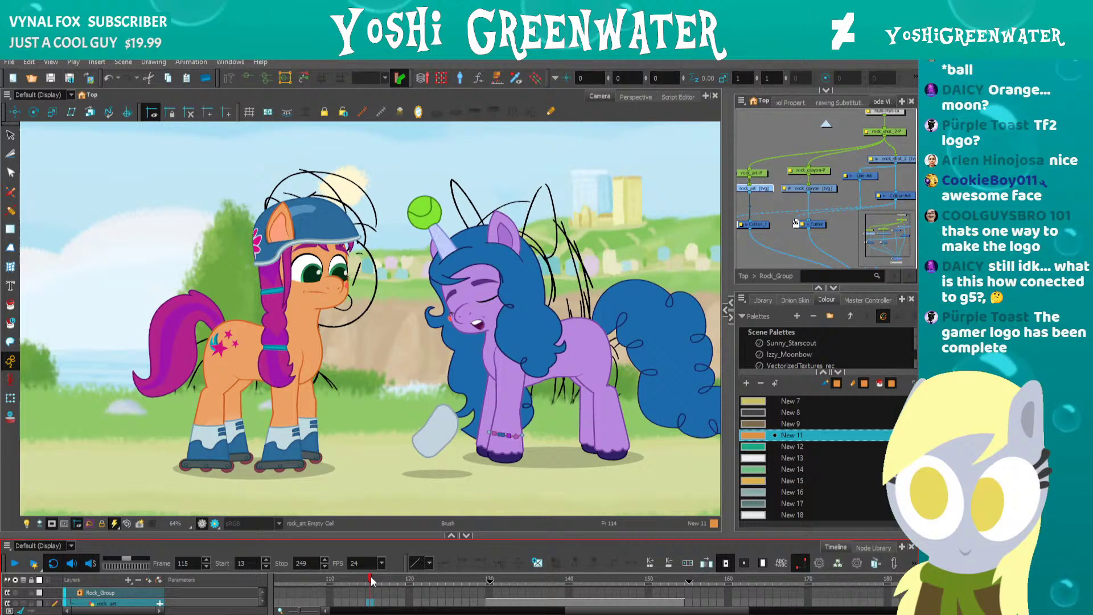
{"action": "left_click_drag", "start_coordinate": [371, 580], "coordinate": [417, 579]}
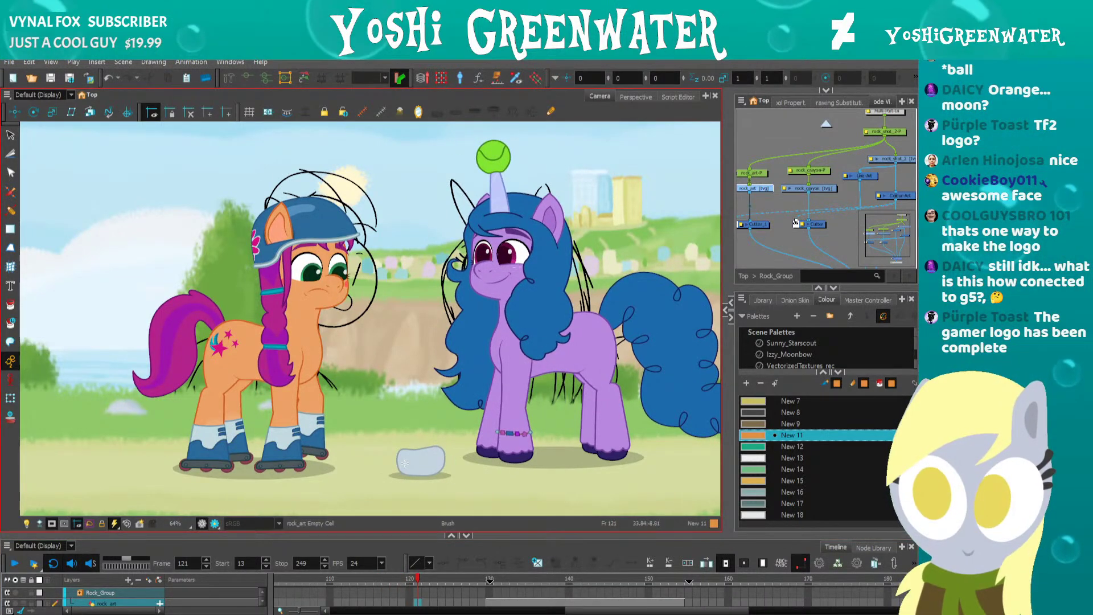
{"action": "left_click", "coordinate": [426, 581]}
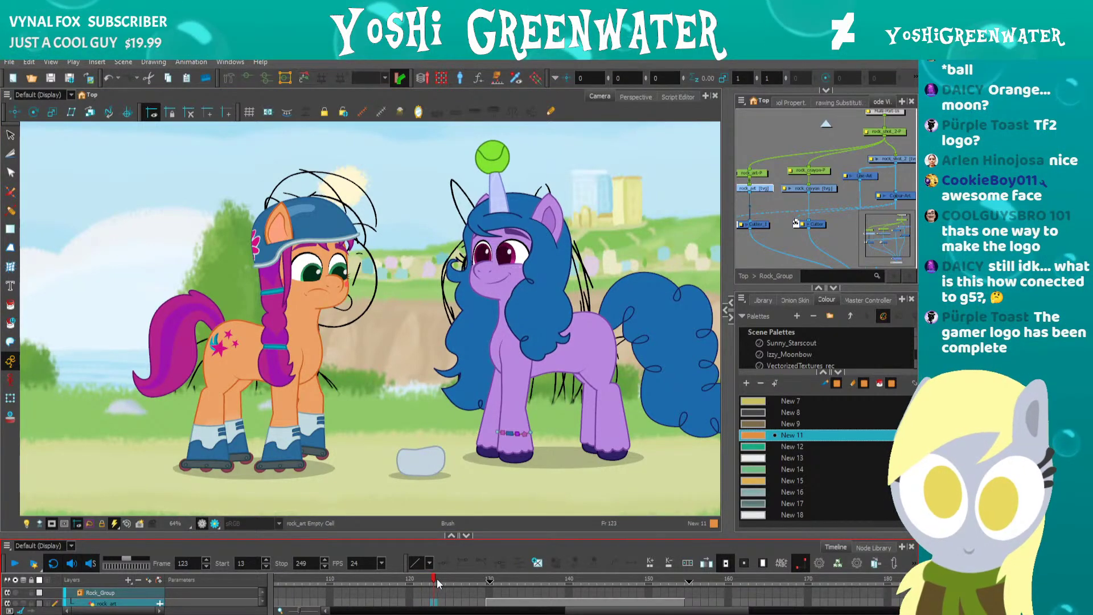
{"action": "left_click", "coordinate": [585, 579]}
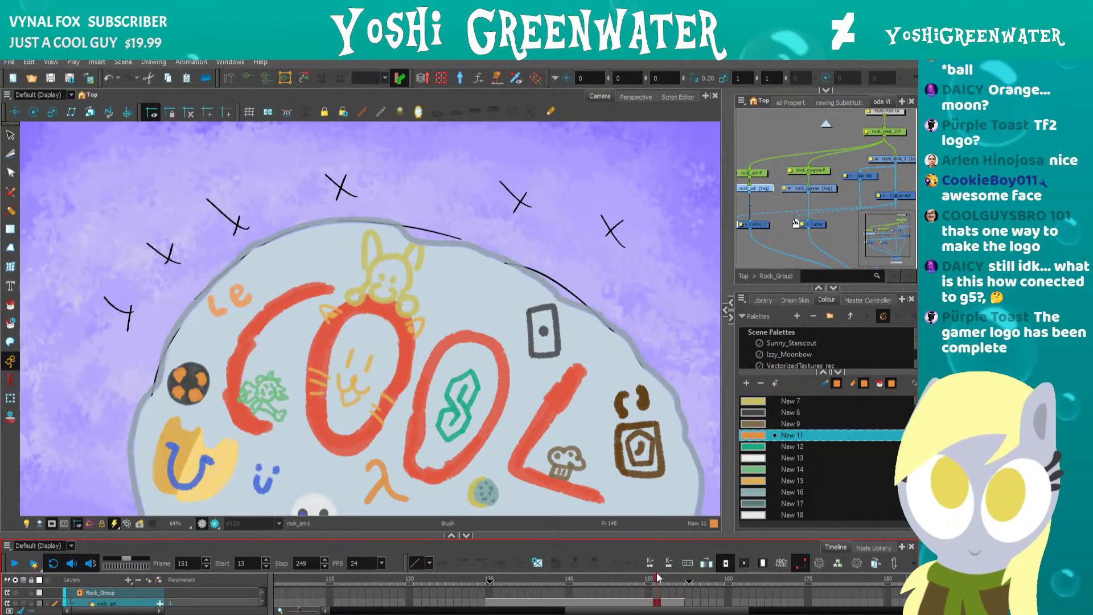
{"action": "left_click", "coordinate": [776, 580]}
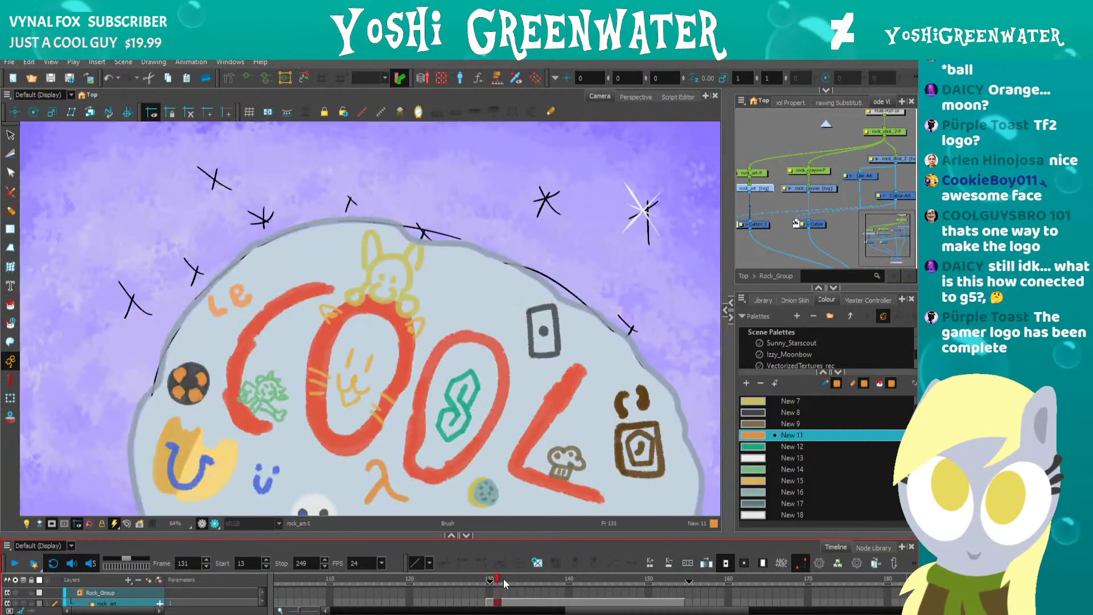
{"action": "left_click", "coordinate": [497, 579]}
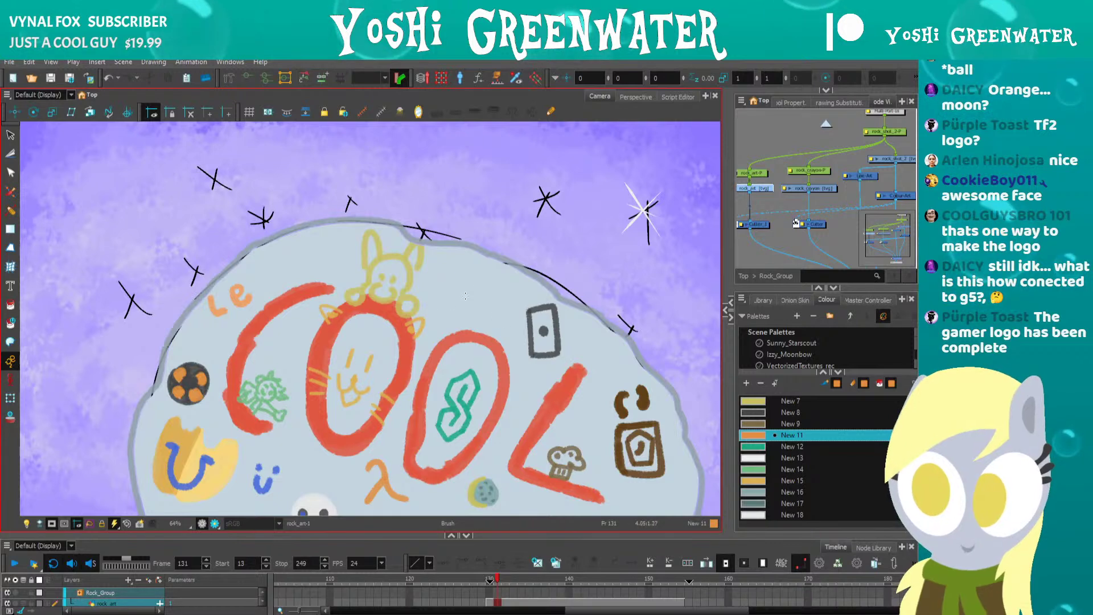
Add a new colour swatch to the palette and change its hue from orange to pale yellow.
{"action": "left_click", "coordinate": [746, 383]}
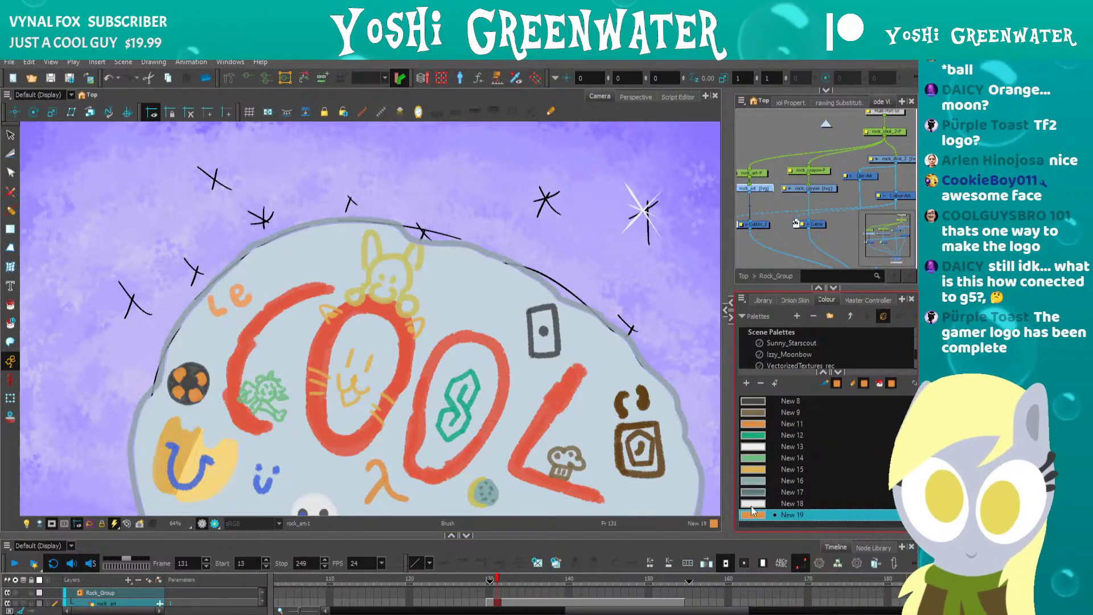
{"action": "double_click", "coordinate": [752, 515]}
{"action": "left_click_drag", "start_coordinate": [448, 348], "coordinate": [422, 352]}
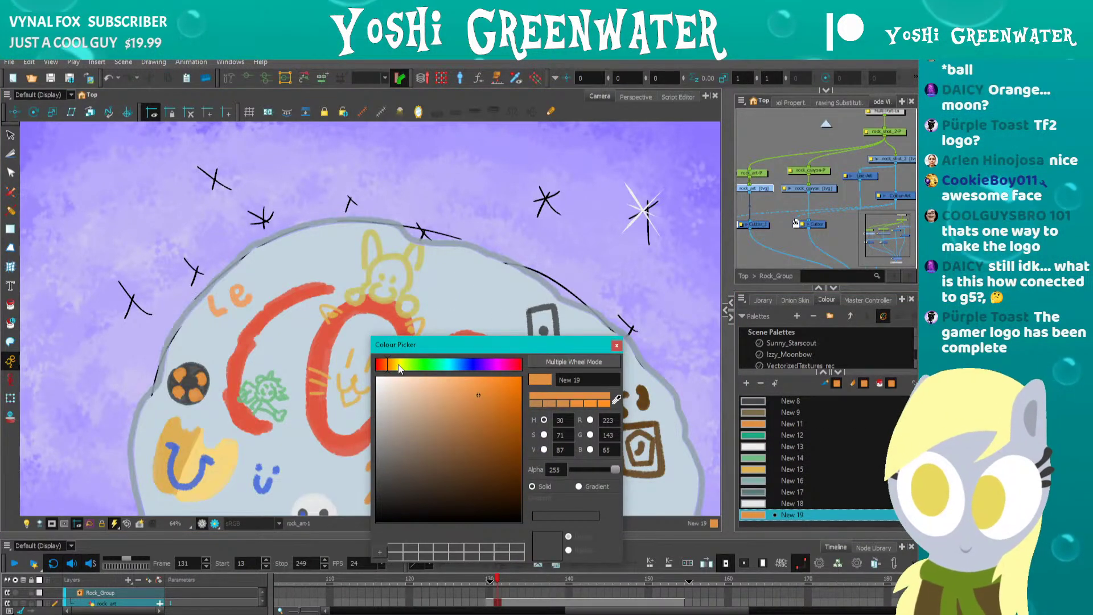
{"action": "left_click", "coordinate": [399, 365]}
{"action": "left_click", "coordinate": [617, 346]}
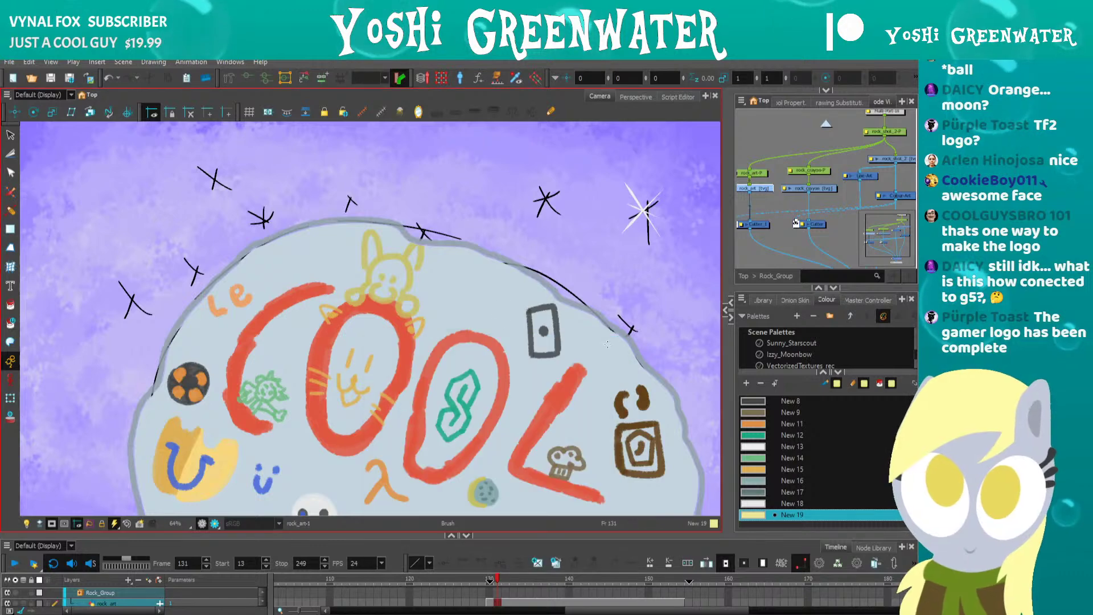
Brush a filled pale yellow circle on the rock between the bunny and the grey domino, and smooth its edge.
{"action": "scroll", "coordinate": [301, 181], "scroll_direction": "down", "scroll_amount": 1}
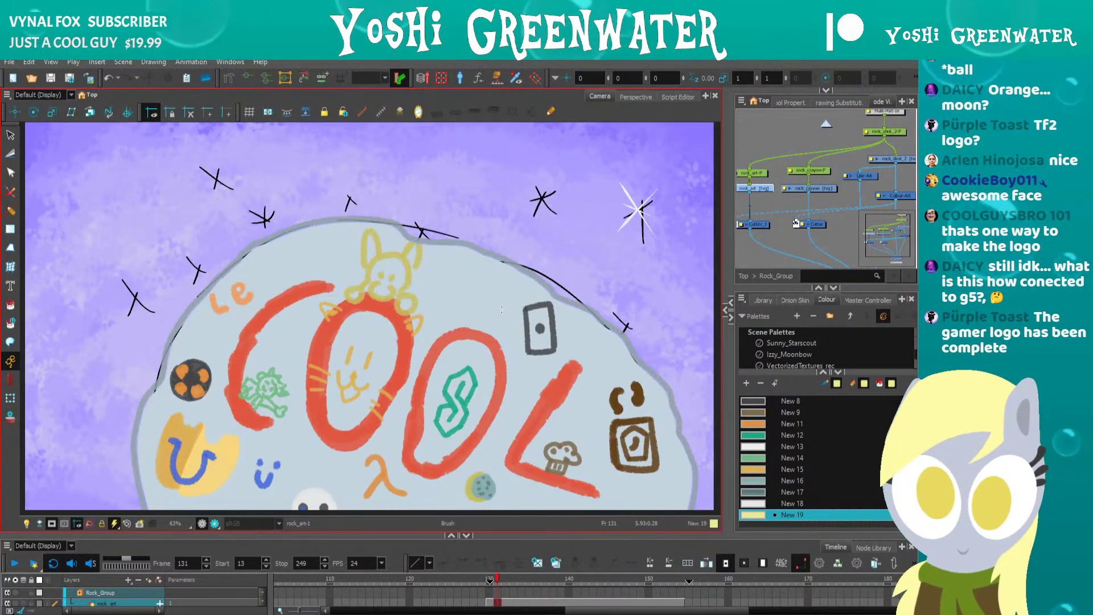
{"action": "scroll", "coordinate": [464, 286], "scroll_direction": "up", "scroll_amount": 2}
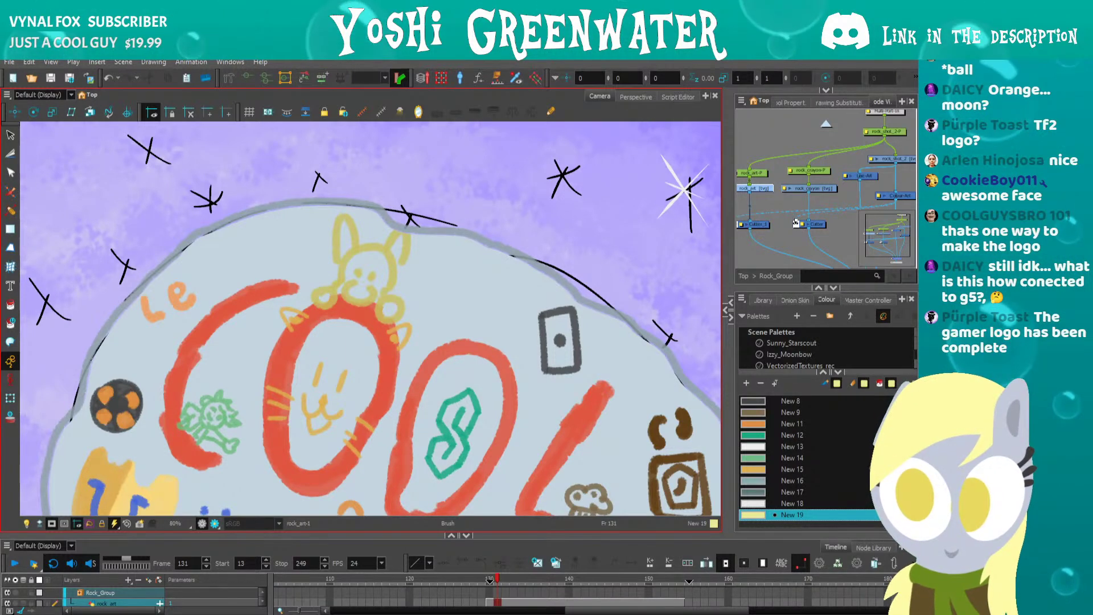
{"action": "scroll", "coordinate": [503, 283], "scroll_direction": "up", "scroll_amount": 2}
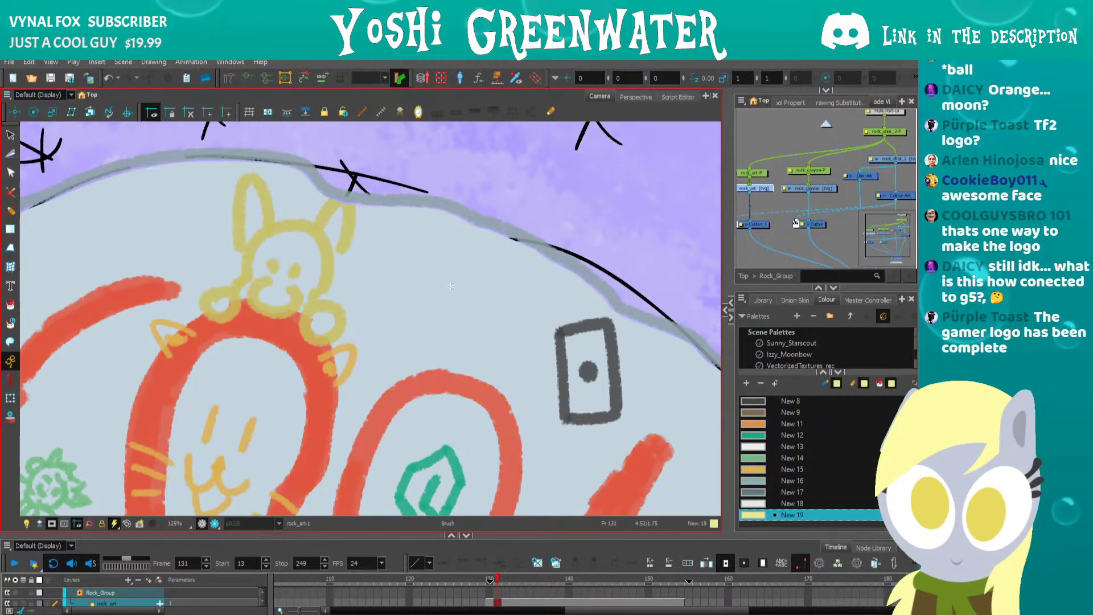
{"action": "scroll", "coordinate": [450, 287], "scroll_direction": "up", "scroll_amount": 1}
{"action": "mouse_move", "coordinate": [436, 259]}
{"action": "left_mouse_down"}
{"action": "mouse_move", "coordinate": [504, 291]}
{"action": "mouse_move", "coordinate": [422, 343]}
{"action": "mouse_move", "coordinate": [475, 245]}
{"action": "left_mouse_up"}
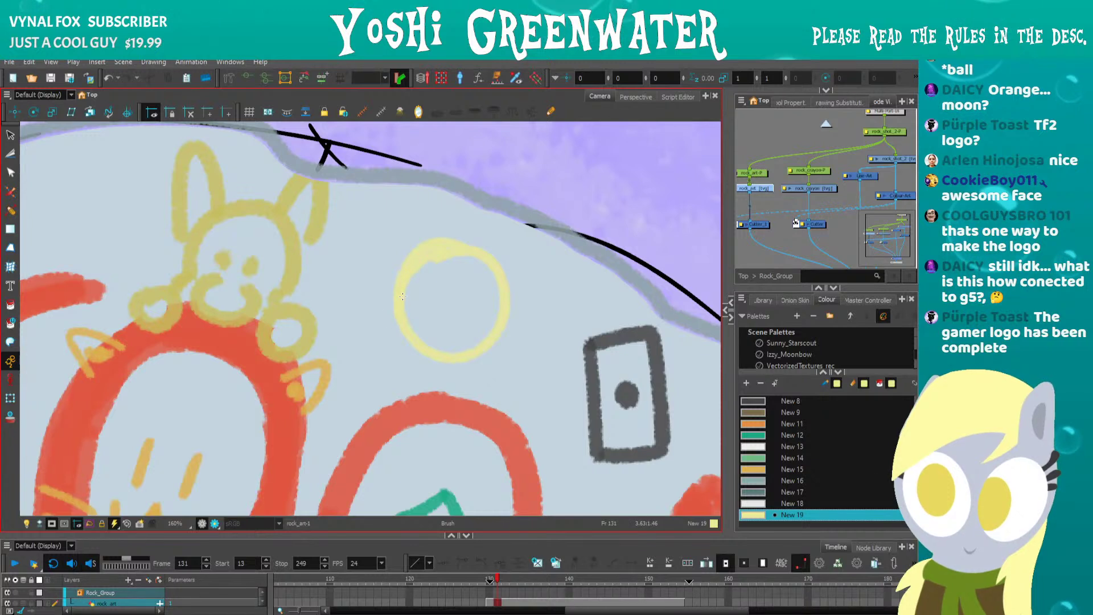
{"action": "left_click_drag", "start_coordinate": [436, 339], "coordinate": [464, 350]}
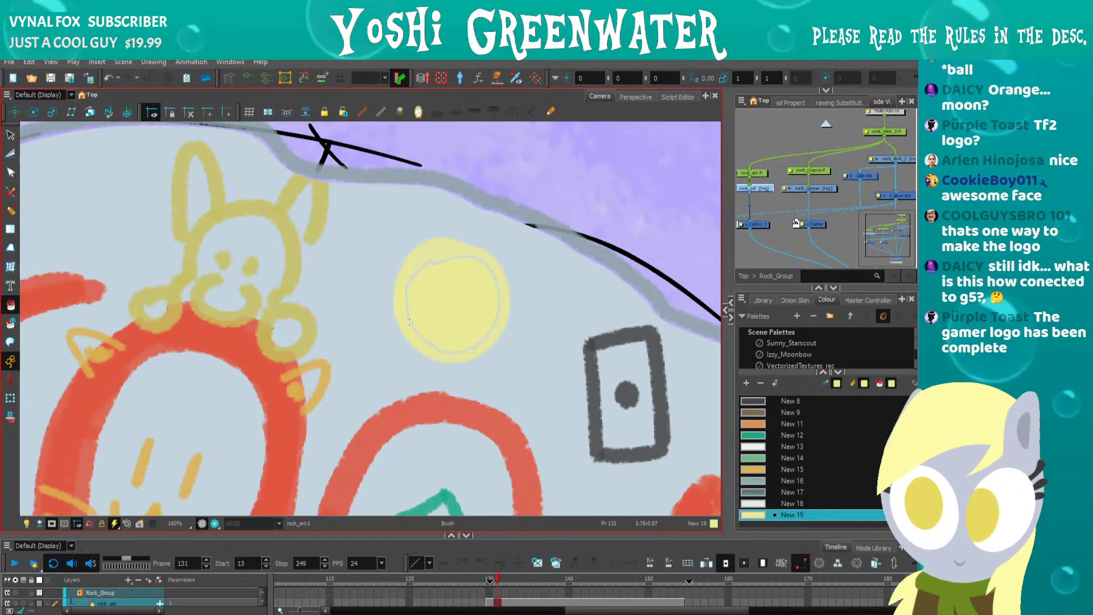
{"action": "mouse_move", "coordinate": [435, 261]}
{"action": "left_mouse_down"}
{"action": "mouse_move", "coordinate": [408, 301]}
{"action": "mouse_move", "coordinate": [431, 343]}
{"action": "left_mouse_up"}
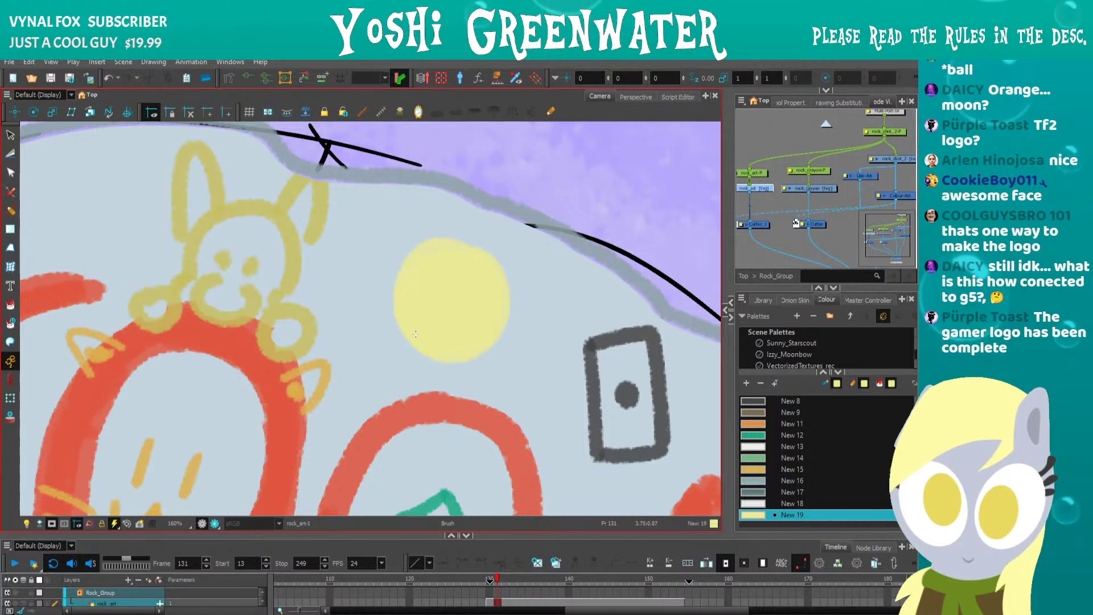
{"action": "left_click_drag", "start_coordinate": [446, 245], "coordinate": [484, 263]}
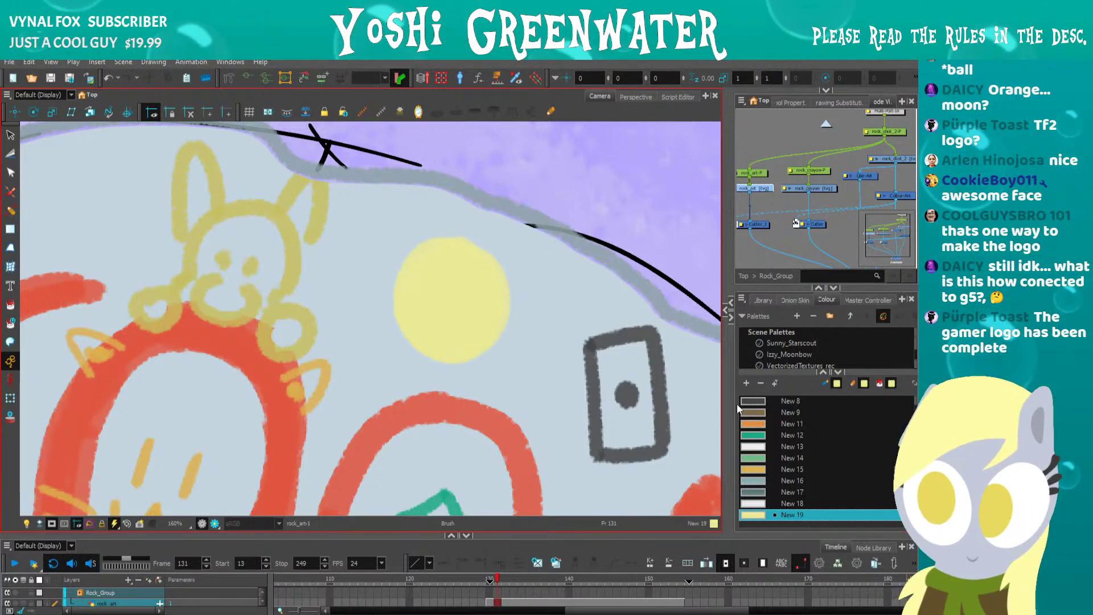
Draw a smiley face with eyes, pupils and an open mouth on the yellow circle in dark grey New 8 at brush size 20.
{"action": "left_click", "coordinate": [757, 401]}
{"action": "scroll", "coordinate": [398, 251], "scroll_direction": "up", "scroll_amount": 1}
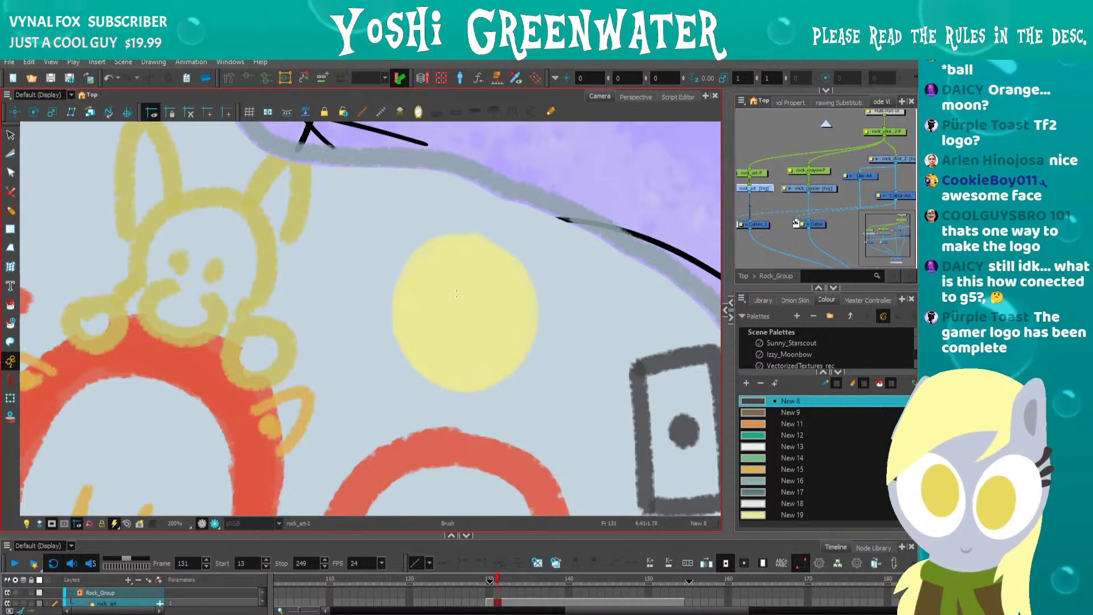
{"action": "left_click", "coordinate": [787, 102]}
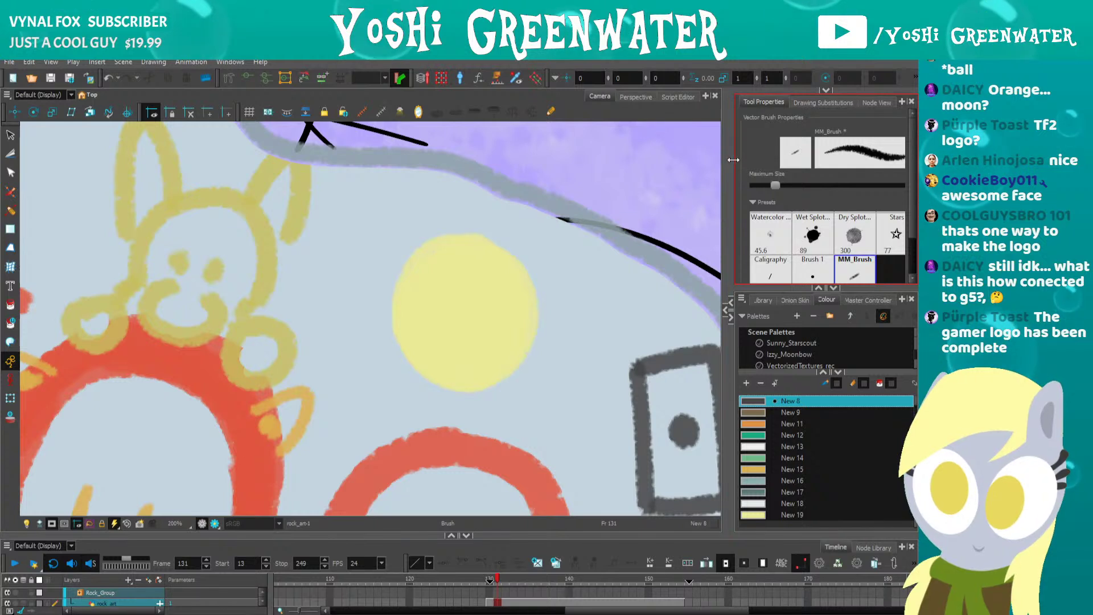
{"action": "left_click_drag", "start_coordinate": [732, 163], "coordinate": [669, 162]}
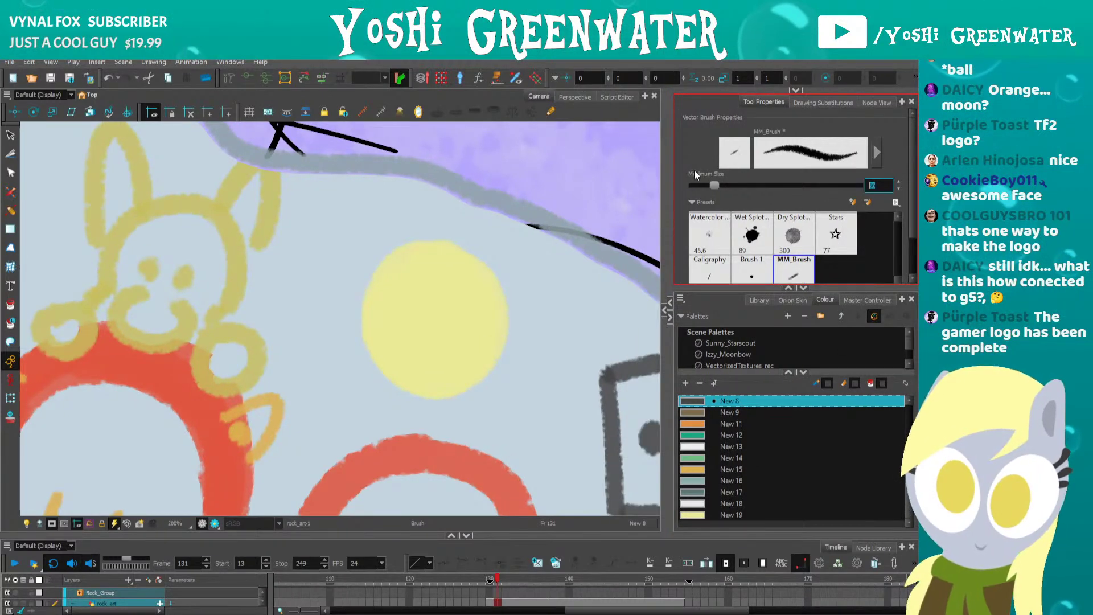
{"action": "type", "text": "20"}
{"action": "key", "text": "Return"}
{"action": "left_click_drag", "start_coordinate": [381, 303], "coordinate": [483, 323]}
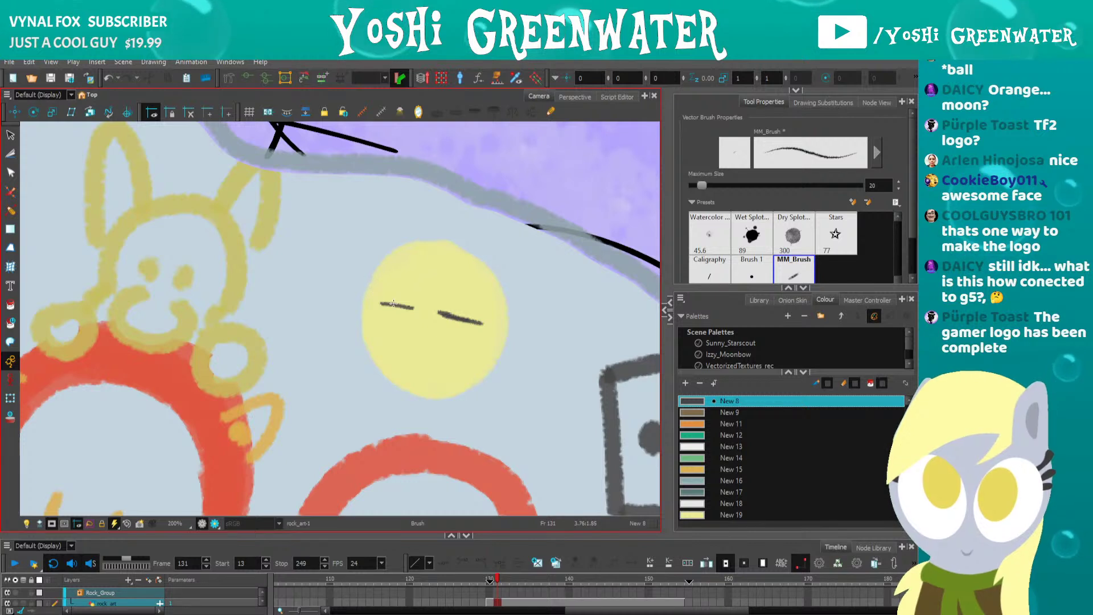
{"action": "mouse_move", "coordinate": [398, 267]}
{"action": "left_mouse_down"}
{"action": "mouse_move", "coordinate": [419, 304]}
{"action": "mouse_move", "coordinate": [464, 278]}
{"action": "mouse_move", "coordinate": [484, 321]}
{"action": "mouse_move", "coordinate": [399, 314]}
{"action": "mouse_move", "coordinate": [376, 341]}
{"action": "mouse_move", "coordinate": [444, 375]}
{"action": "left_mouse_up"}
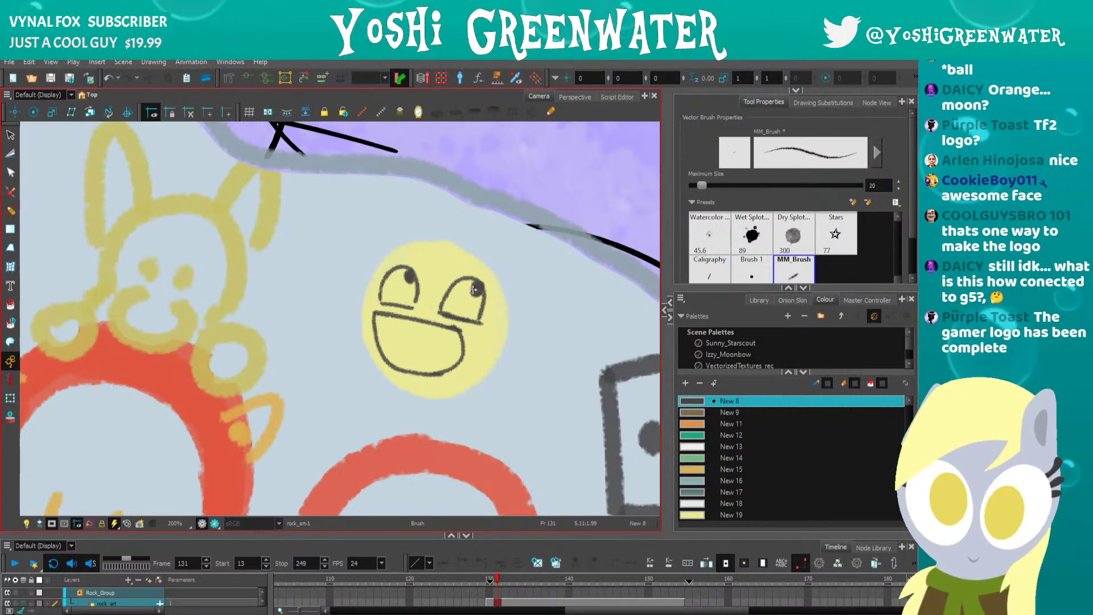
Line the inside of the smiley's eye nearest the bunny with white New 13.
{"action": "left_click", "coordinate": [694, 448]}
{"action": "key", "text": "alt+i"}
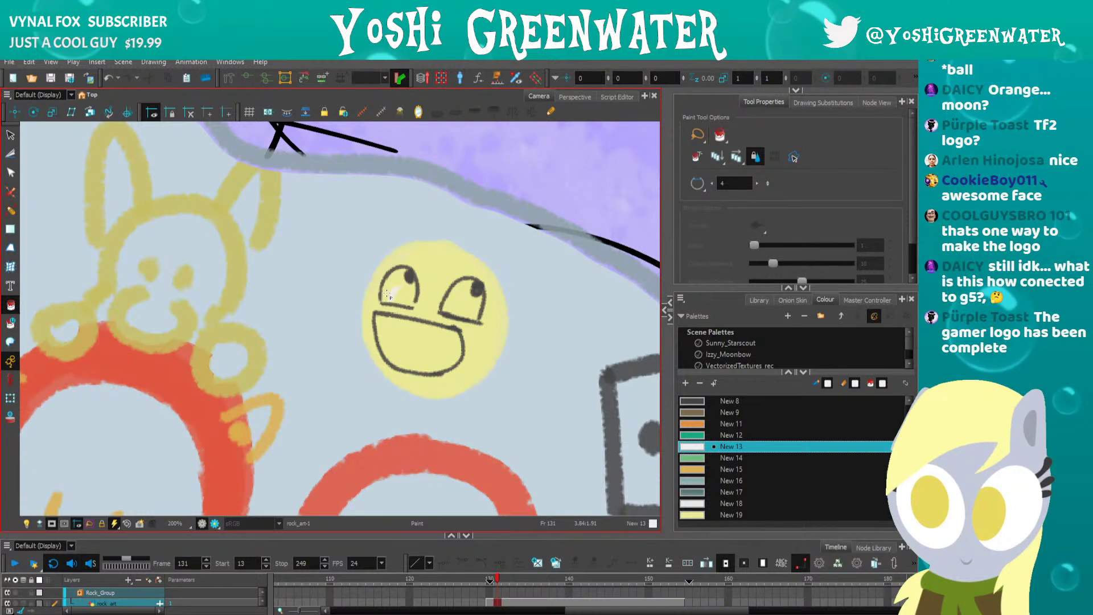
{"action": "left_click", "coordinate": [390, 289]}
{"action": "key", "text": "ctrl+z"}
{"action": "key", "text": "alt+s"}
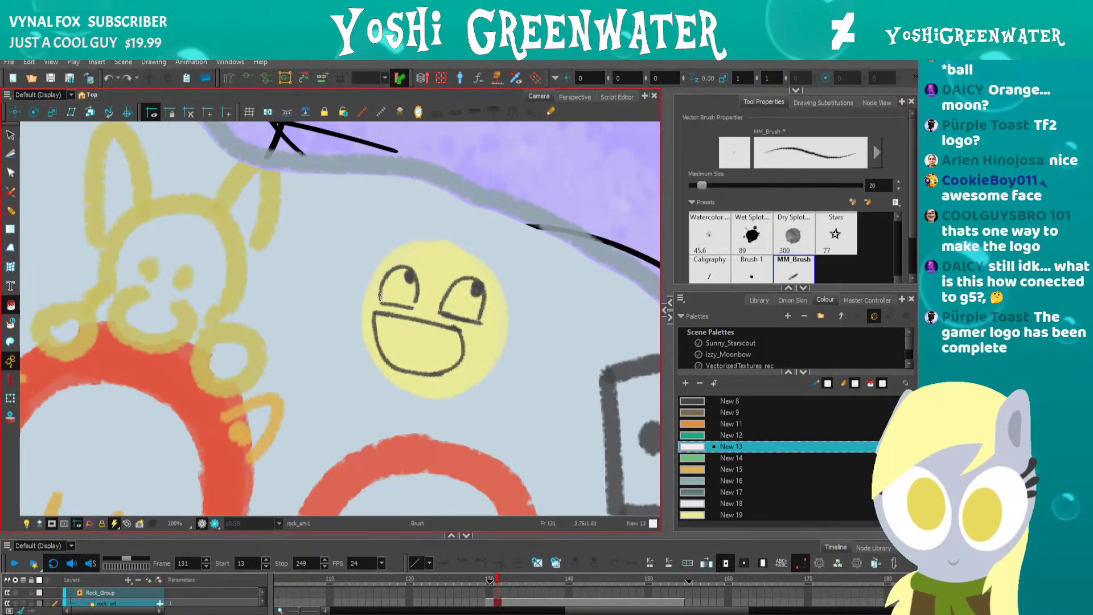
{"action": "key", "text": "alt+b"}
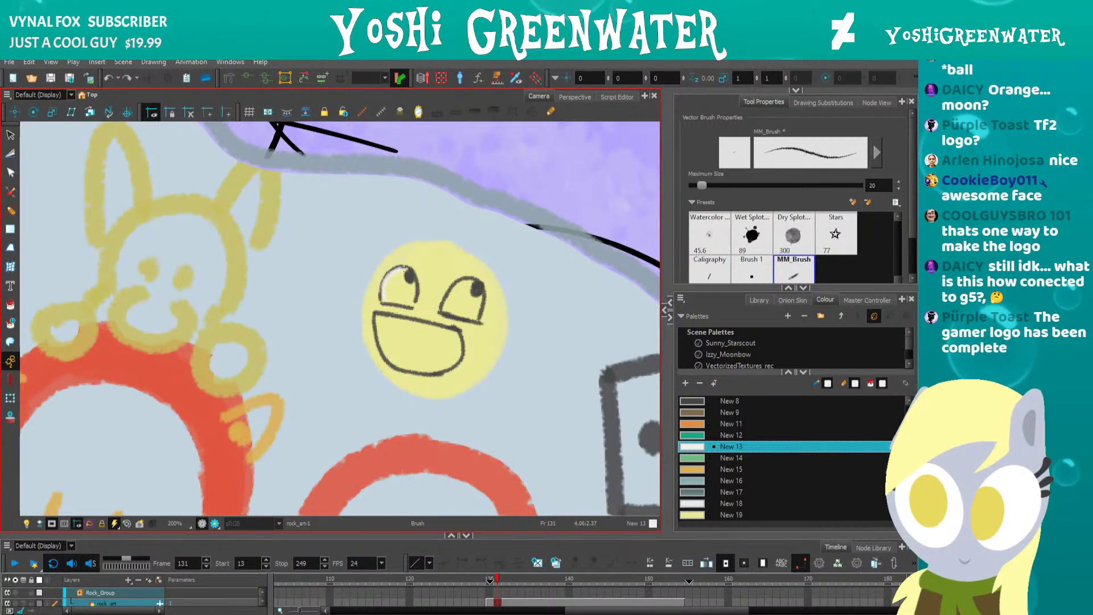
{"action": "left_click_drag", "start_coordinate": [385, 299], "coordinate": [403, 268]}
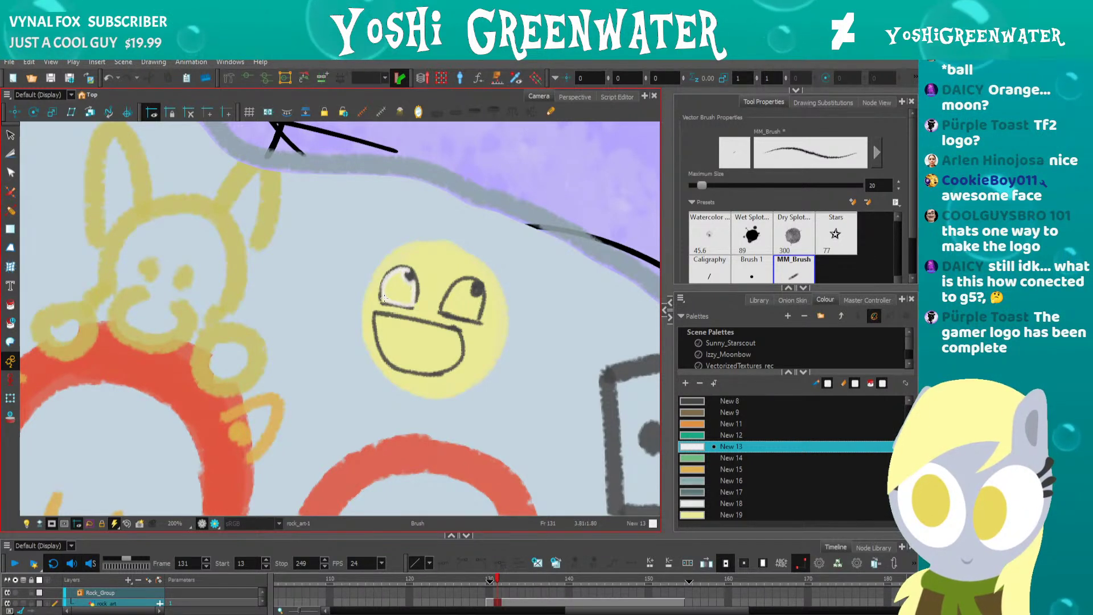
{"action": "key", "text": "alt+i"}
{"action": "left_click", "coordinate": [389, 283]}
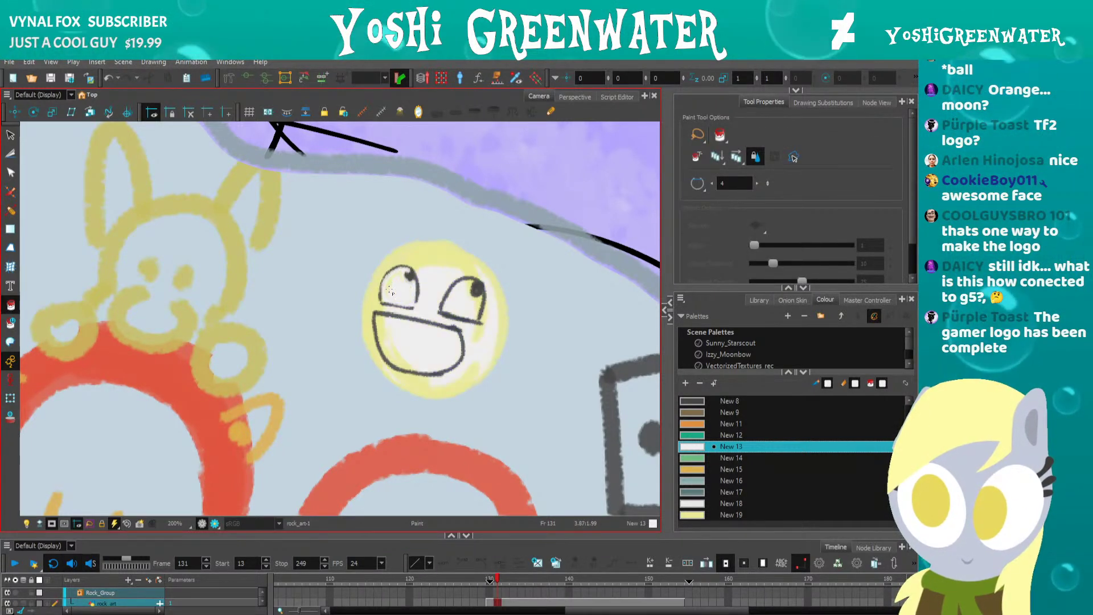
{"action": "key", "text": "ctrl+z"}
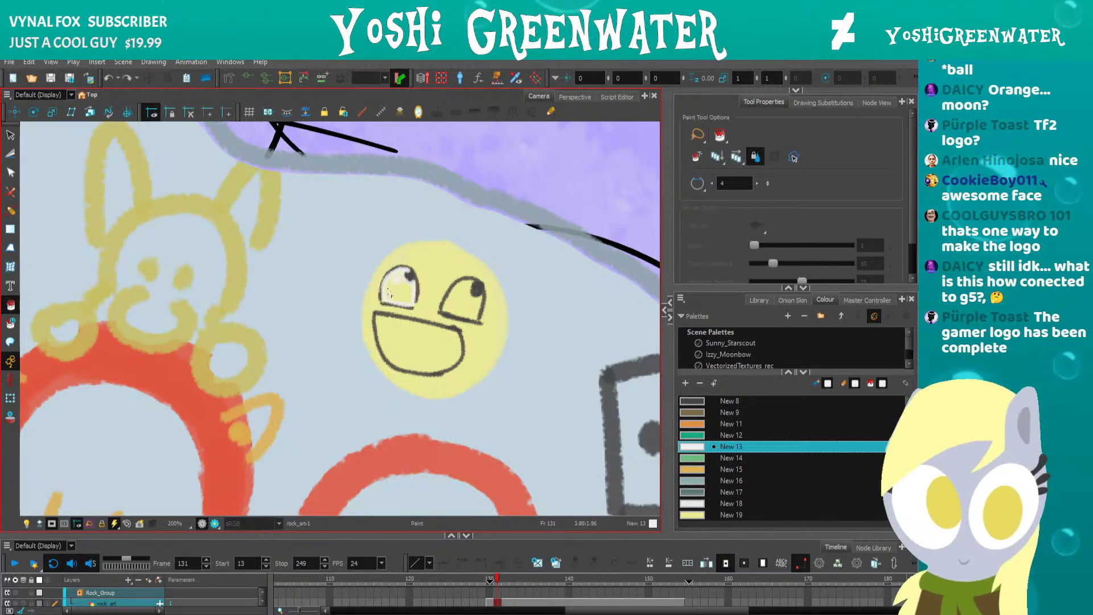
Brush both of the smiley's eyes solid white with New 13 and retouch their outlines and pupils with dark grey New 8.
{"action": "key", "text": "alt+b"}
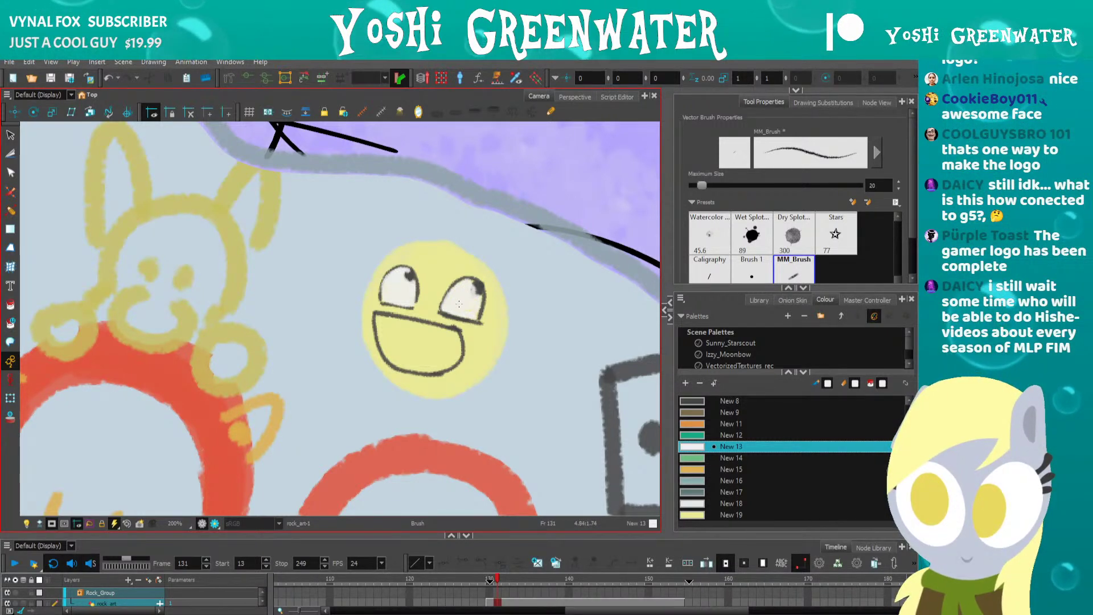
{"action": "left_click", "coordinate": [691, 402]}
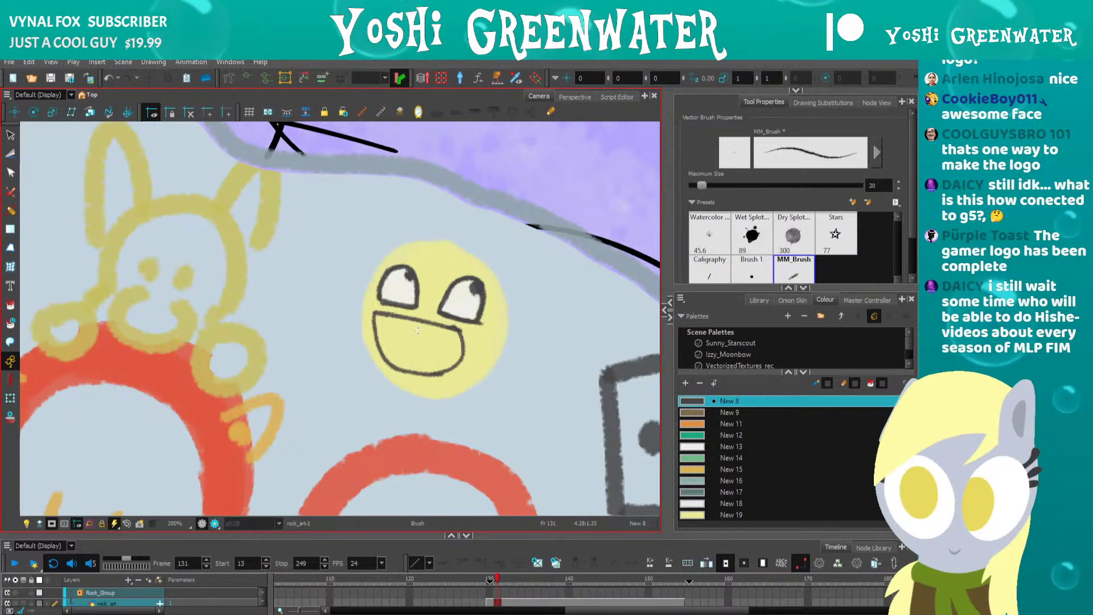
Add a new colour swatch to the palette and change it from dark grey to a muted pink.
{"action": "left_click", "coordinate": [684, 382]}
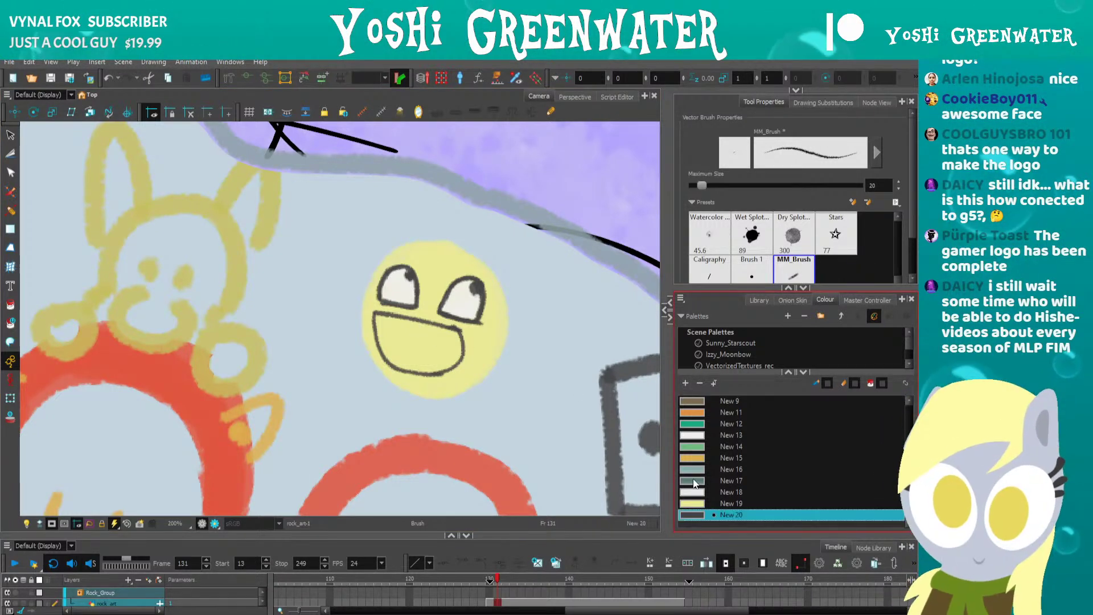
{"action": "double_click", "coordinate": [692, 515]}
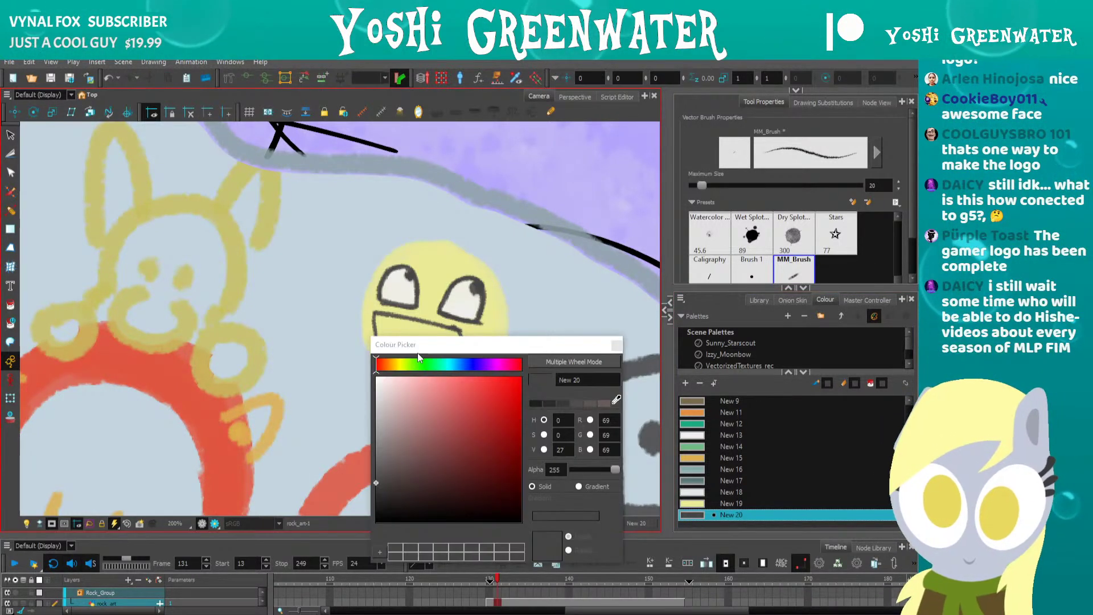
{"action": "left_click", "coordinate": [499, 363]}
{"action": "left_click_drag", "start_coordinate": [507, 370], "coordinate": [509, 370]}
{"action": "left_click_drag", "start_coordinate": [439, 406], "coordinate": [425, 407]}
{"action": "left_click_drag", "start_coordinate": [605, 345], "coordinate": [600, 346]}
{"action": "left_click", "coordinate": [613, 346]}
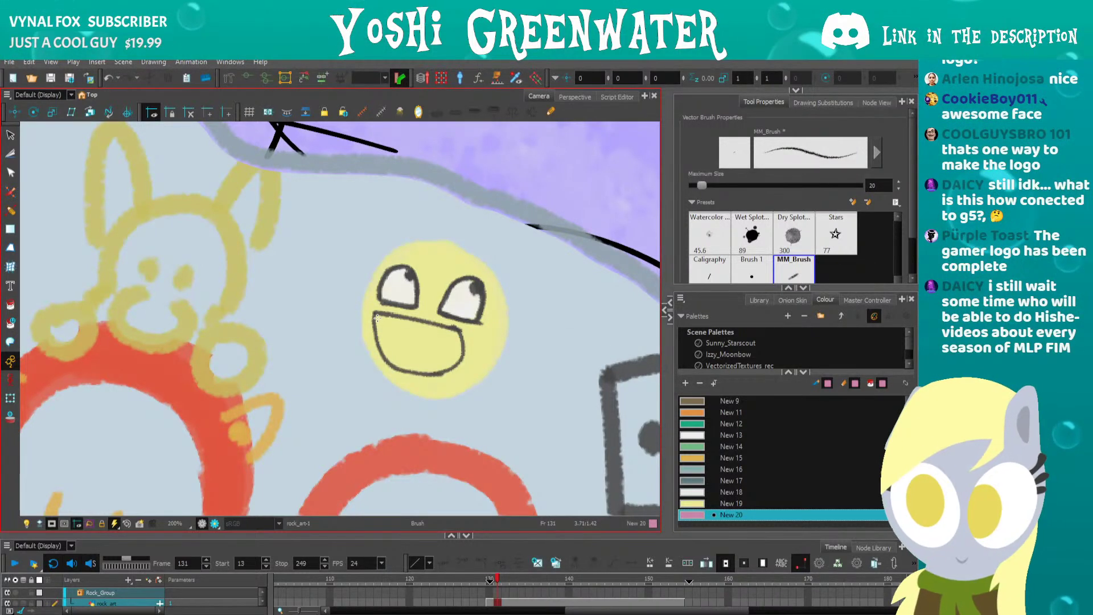
Colour the inside of the smiley's mouth completely with pink New 20.
{"action": "mouse_move", "coordinate": [376, 324]}
{"action": "left_mouse_down"}
{"action": "mouse_move", "coordinate": [386, 356]}
{"action": "mouse_move", "coordinate": [414, 372]}
{"action": "left_mouse_up"}
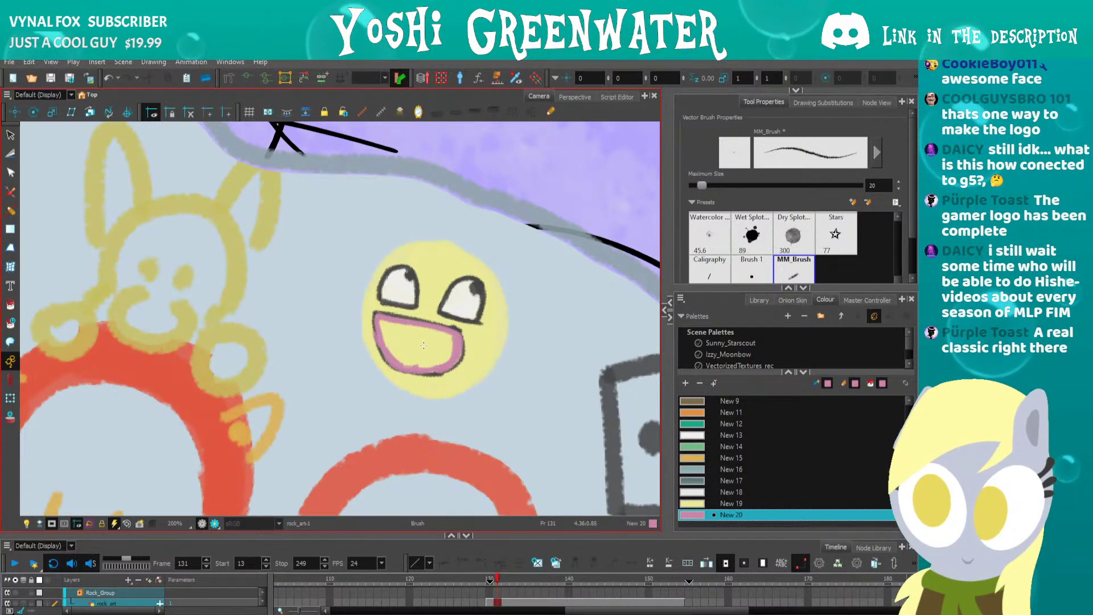
{"action": "key", "text": "alt+i"}
{"action": "left_click", "coordinate": [387, 339]}
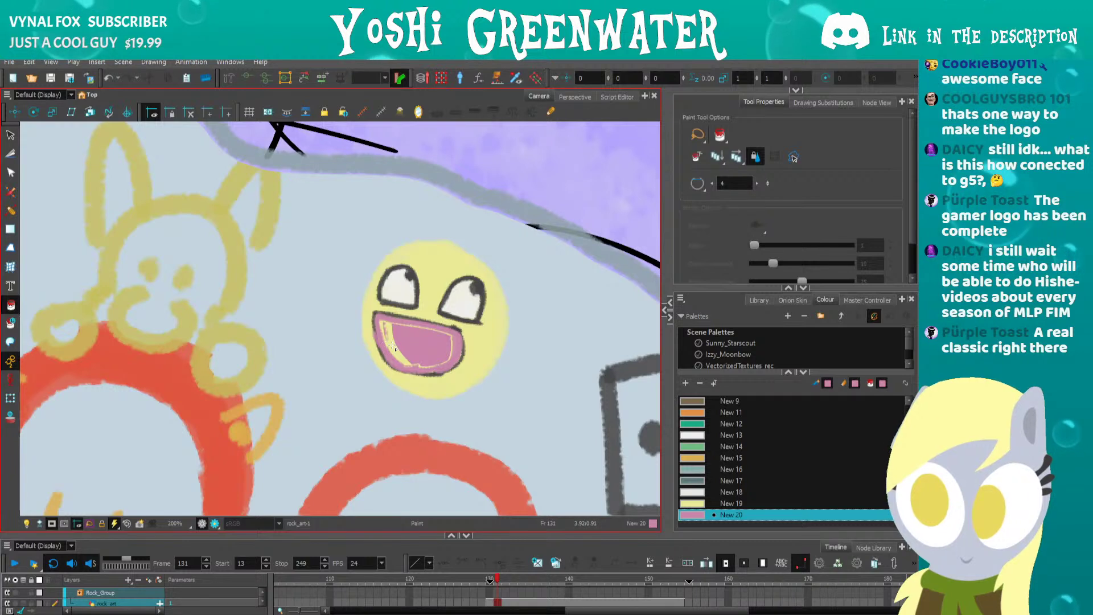
{"action": "key", "text": "alt+b"}
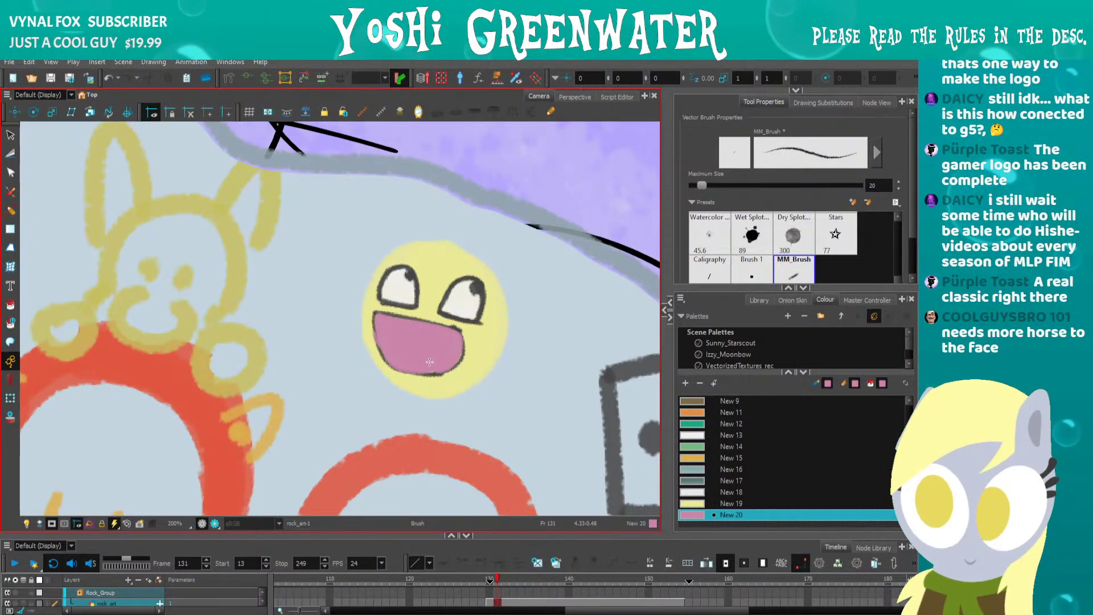
Add a second, lighter pink swatch with hue 319, saturation 32 and value 83, and make New 20 a deeper pink.
{"action": "left_click", "coordinate": [685, 383]}
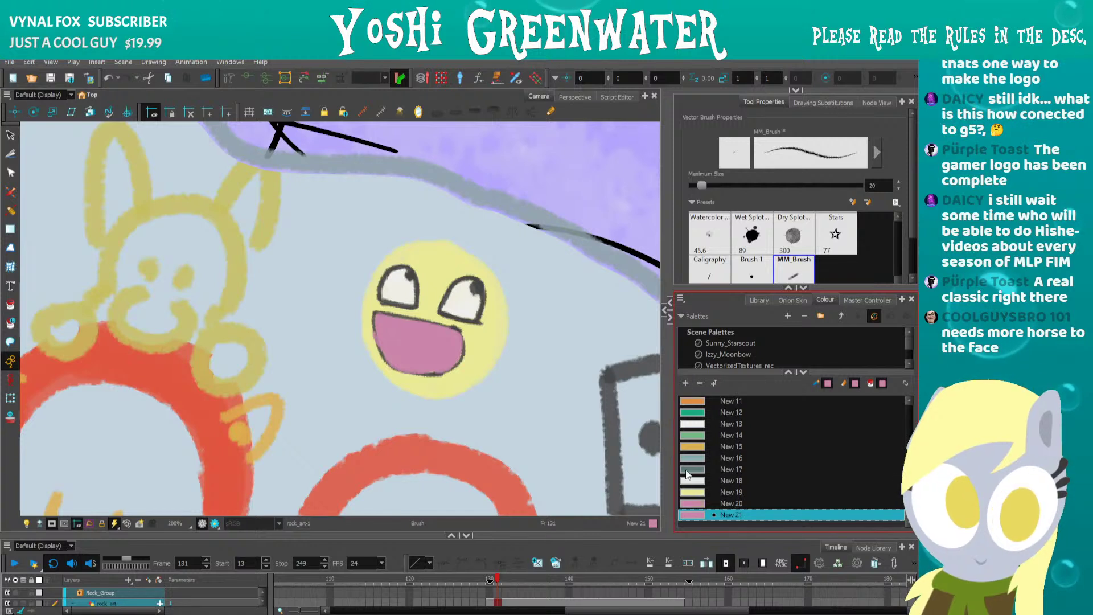
{"action": "double_click", "coordinate": [688, 514]}
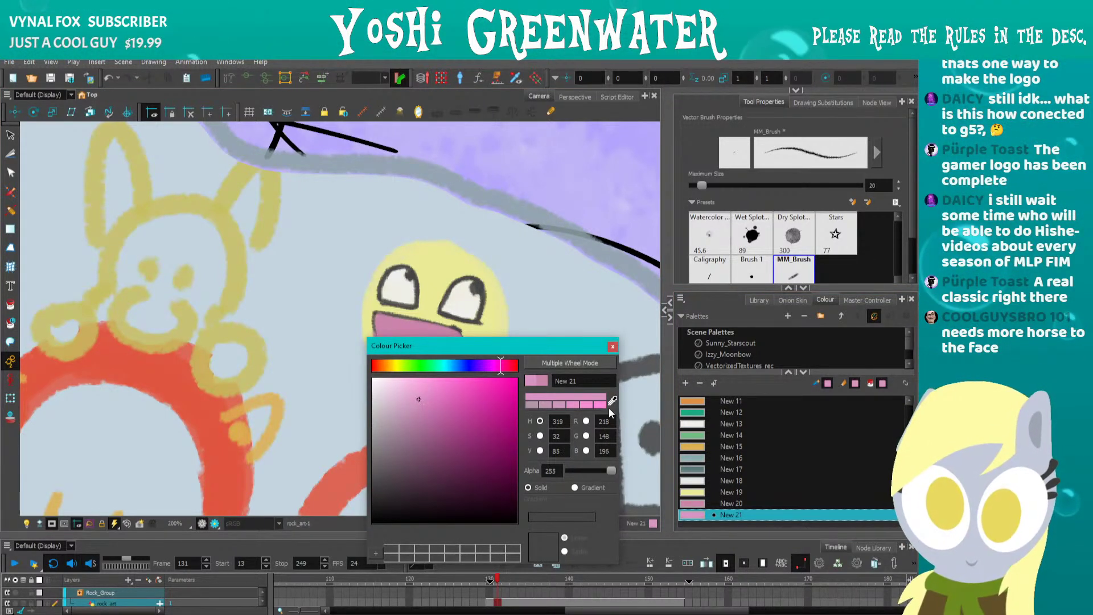
{"action": "left_click", "coordinate": [731, 503]}
{"action": "left_click", "coordinate": [505, 367]}
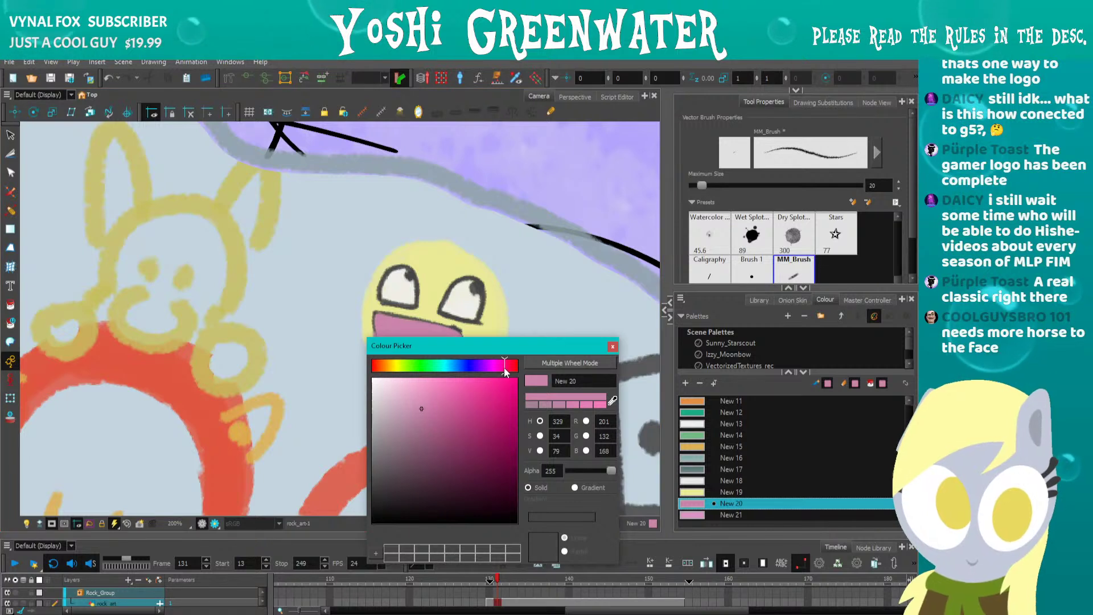
{"action": "left_click", "coordinate": [433, 411]}
{"action": "left_click", "coordinate": [612, 346]}
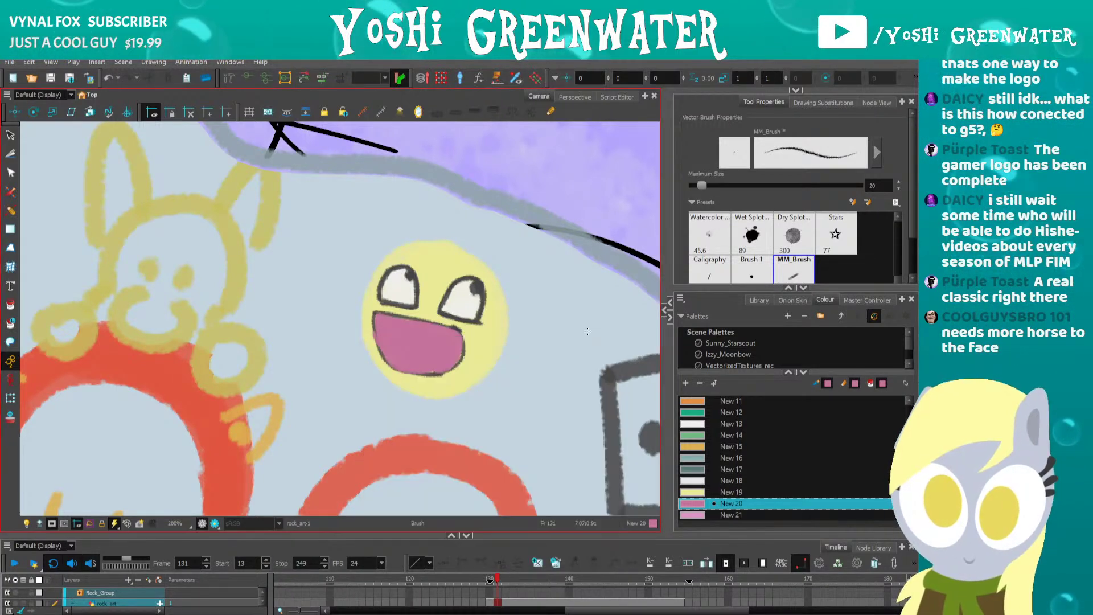
Paint a tongue in the mouth with light pink New 21 and retouch the mouth's outline with dark grey New 8.
{"action": "left_click", "coordinate": [731, 514]}
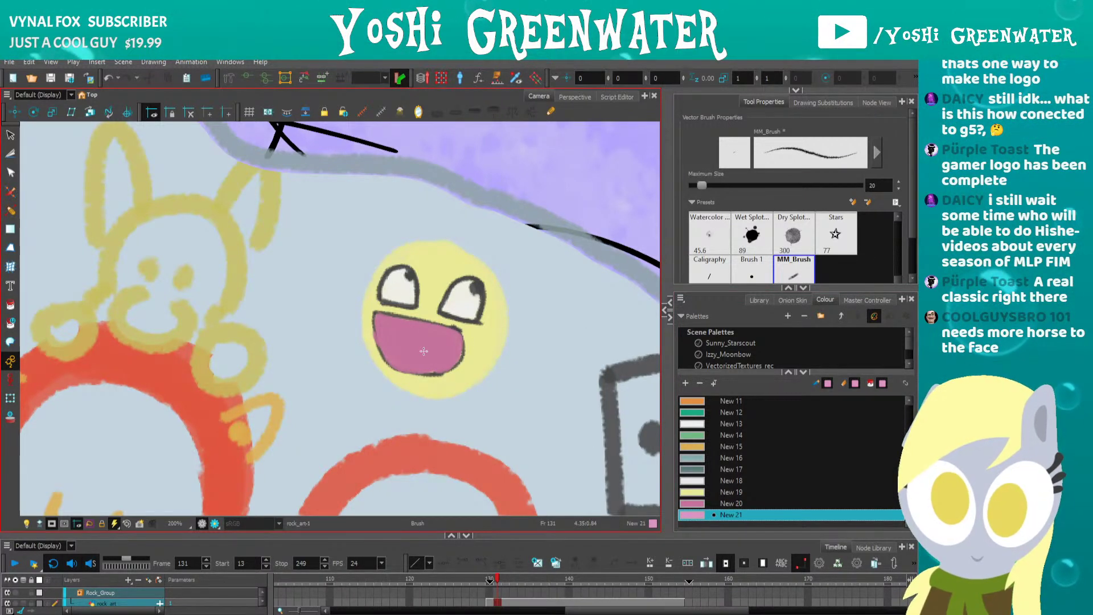
{"action": "left_click_drag", "start_coordinate": [457, 352], "coordinate": [438, 363]}
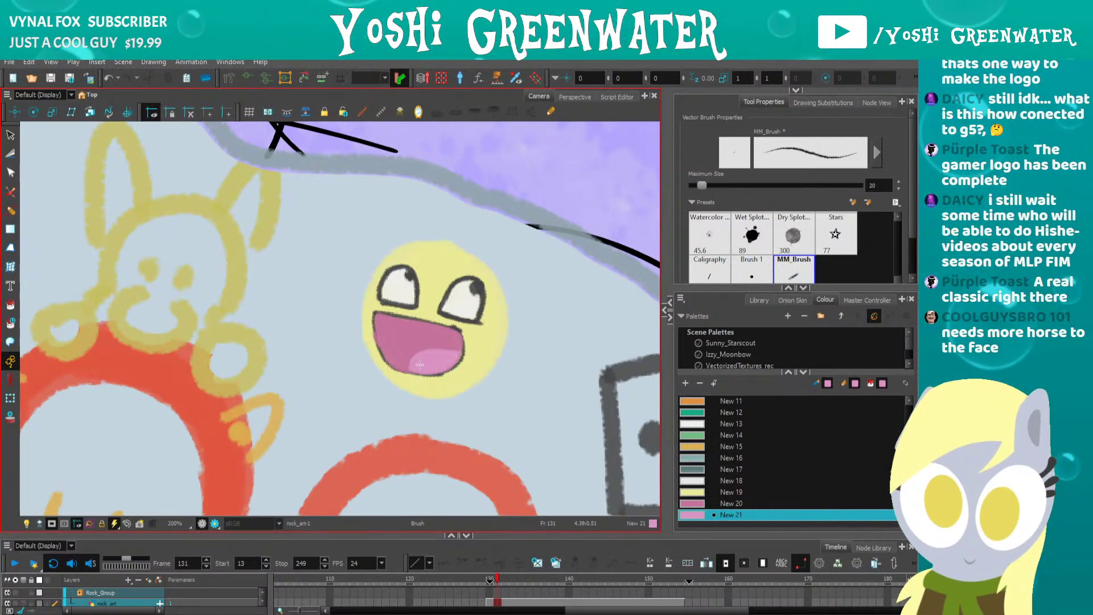
{"action": "key", "text": "d"}
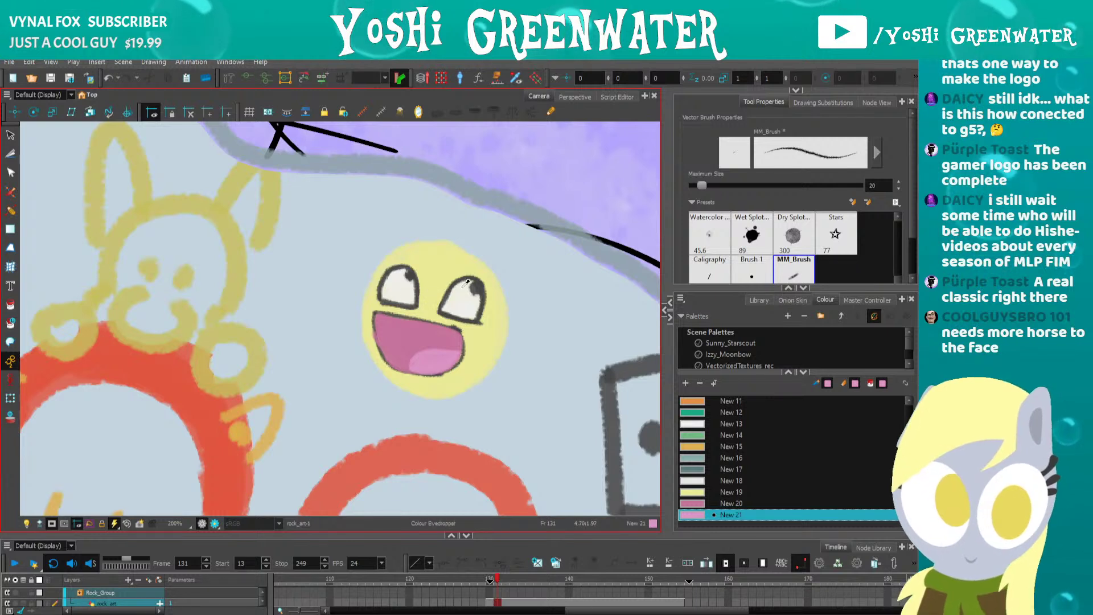
{"action": "left_click", "coordinate": [467, 283]}
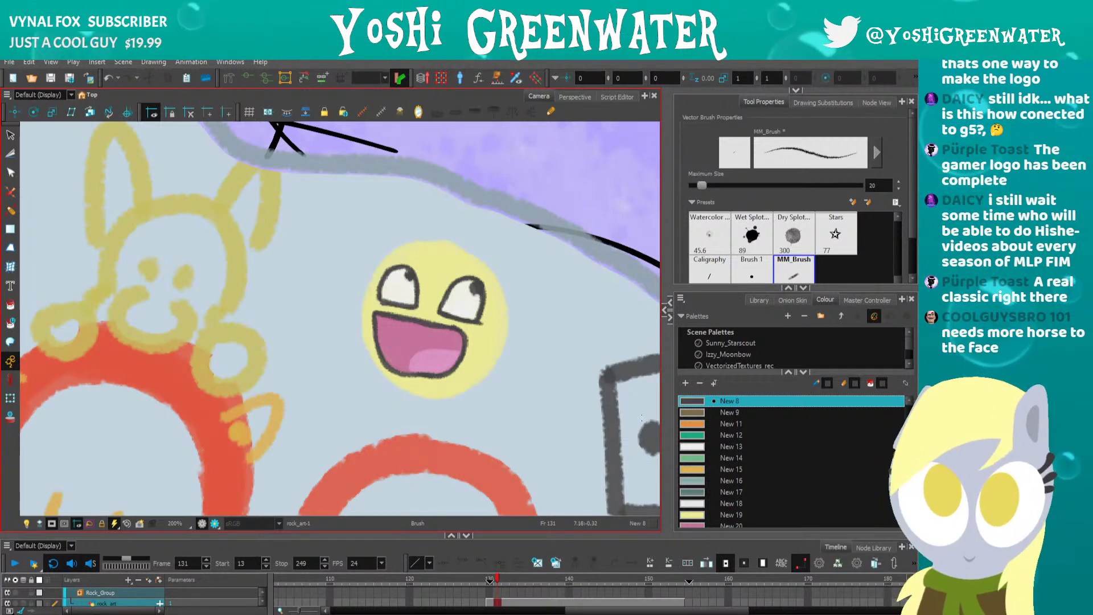
Outline two pointed pony ears on the smiley in dark grey and colour them with yellow New 19, adding a yellow snout between the eyes.
{"action": "mouse_move", "coordinate": [483, 263]}
{"action": "left_mouse_down"}
{"action": "mouse_move", "coordinate": [518, 232]}
{"action": "mouse_move", "coordinate": [502, 319]}
{"action": "left_mouse_up"}
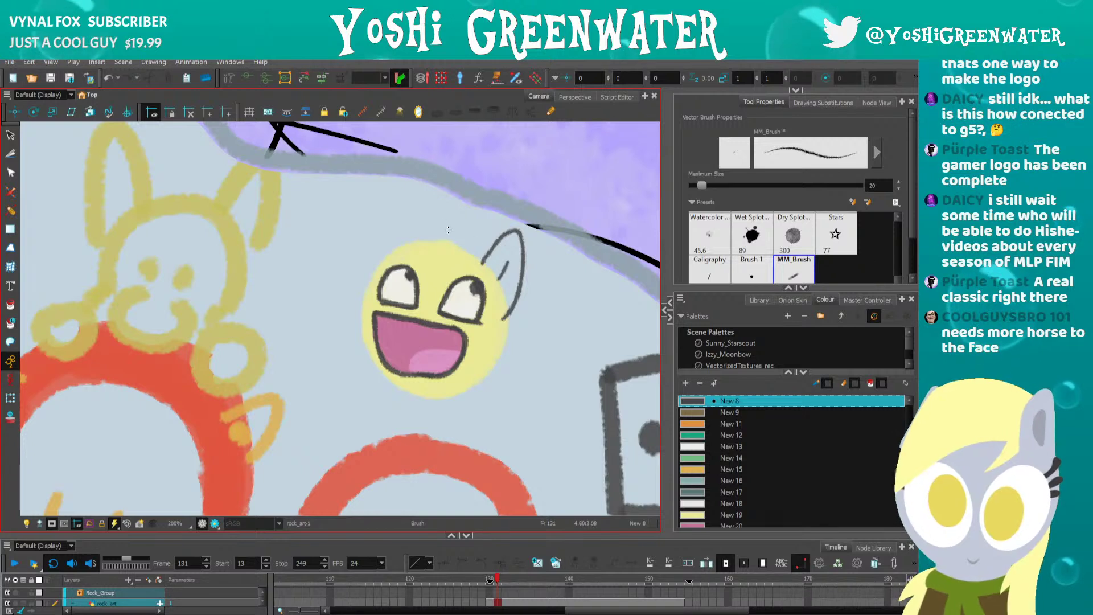
{"action": "mouse_move", "coordinate": [382, 259]}
{"action": "left_mouse_down"}
{"action": "mouse_move", "coordinate": [398, 219]}
{"action": "mouse_move", "coordinate": [428, 203]}
{"action": "left_mouse_up"}
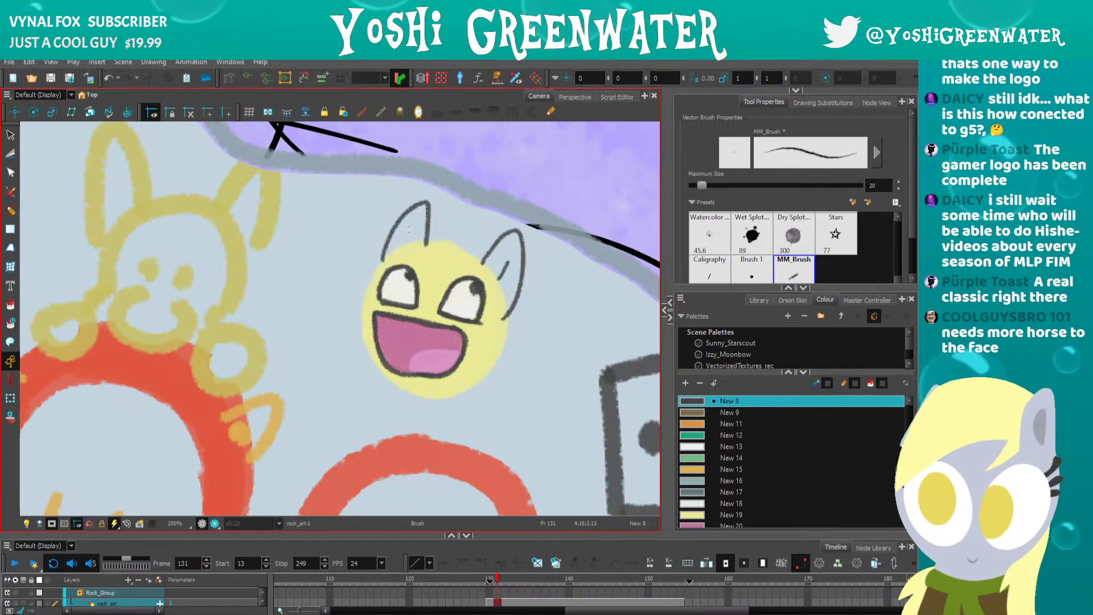
{"action": "left_click", "coordinate": [415, 308], "text": "alt"}
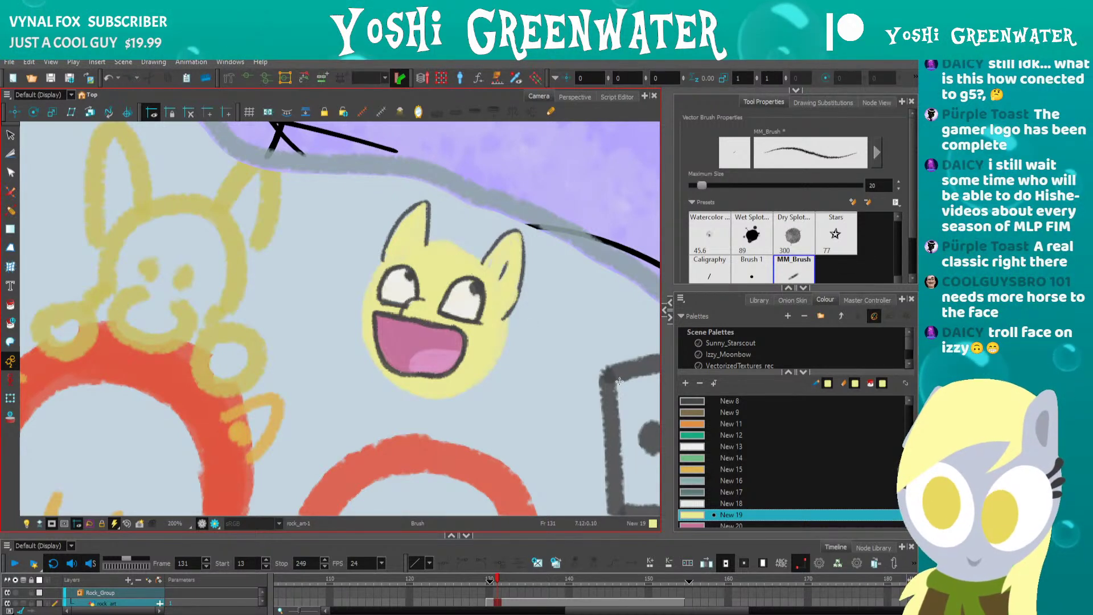
Add the dark nose details to the pony smiley's snout with New 8.
{"action": "left_click", "coordinate": [694, 400]}
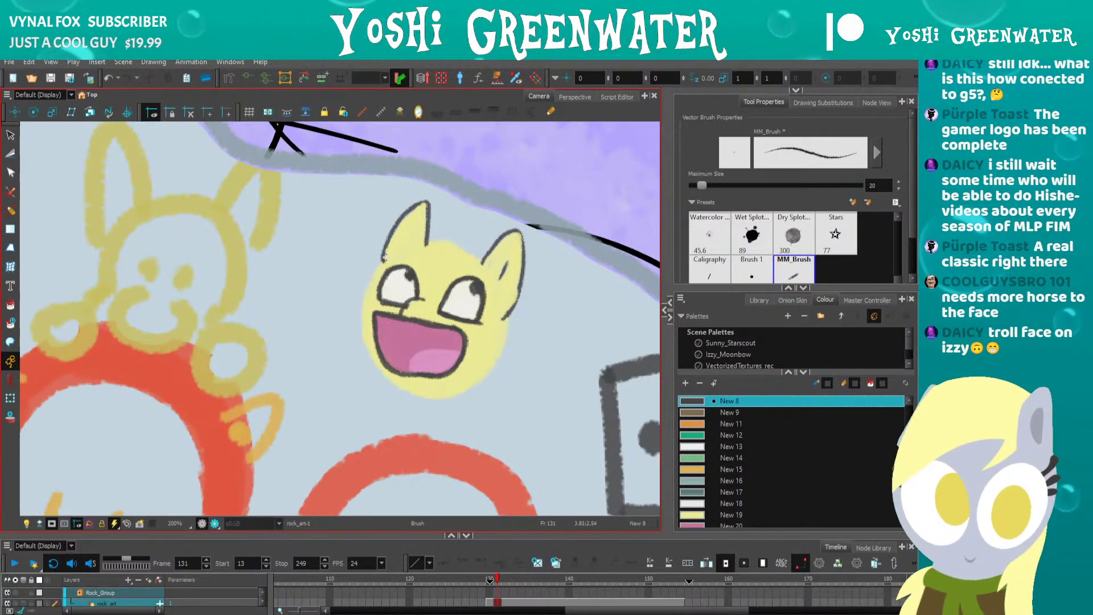
{"action": "left_click_drag", "start_coordinate": [424, 240], "coordinate": [483, 272]}
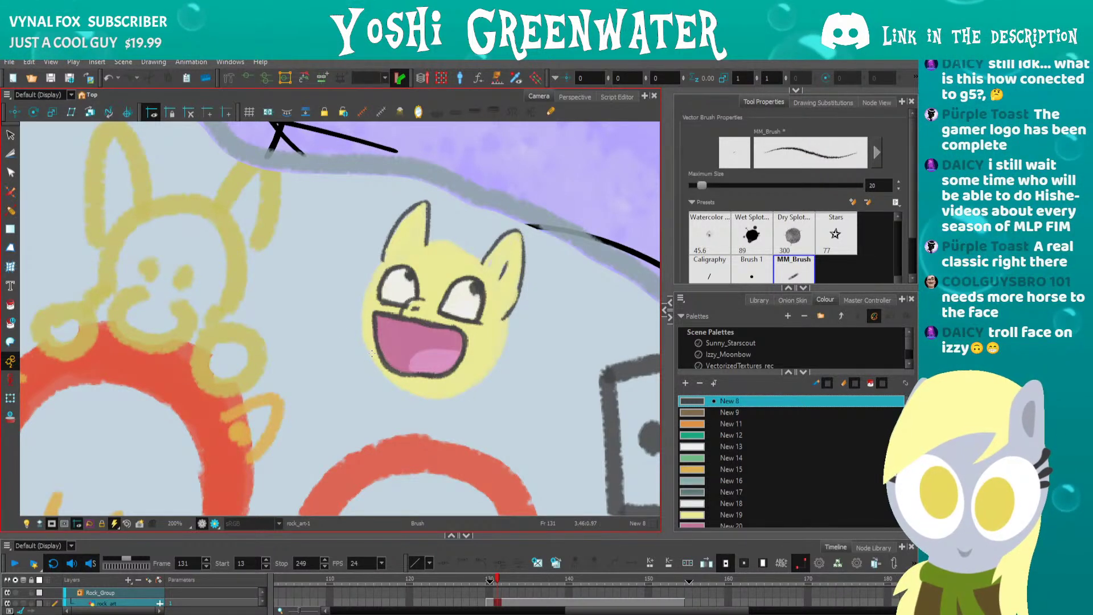
{"action": "mouse_move", "coordinate": [330, 309]}
{"action": "left_mouse_down"}
{"action": "mouse_move", "coordinate": [378, 326]}
{"action": "mouse_move", "coordinate": [373, 316]}
{"action": "left_mouse_up"}
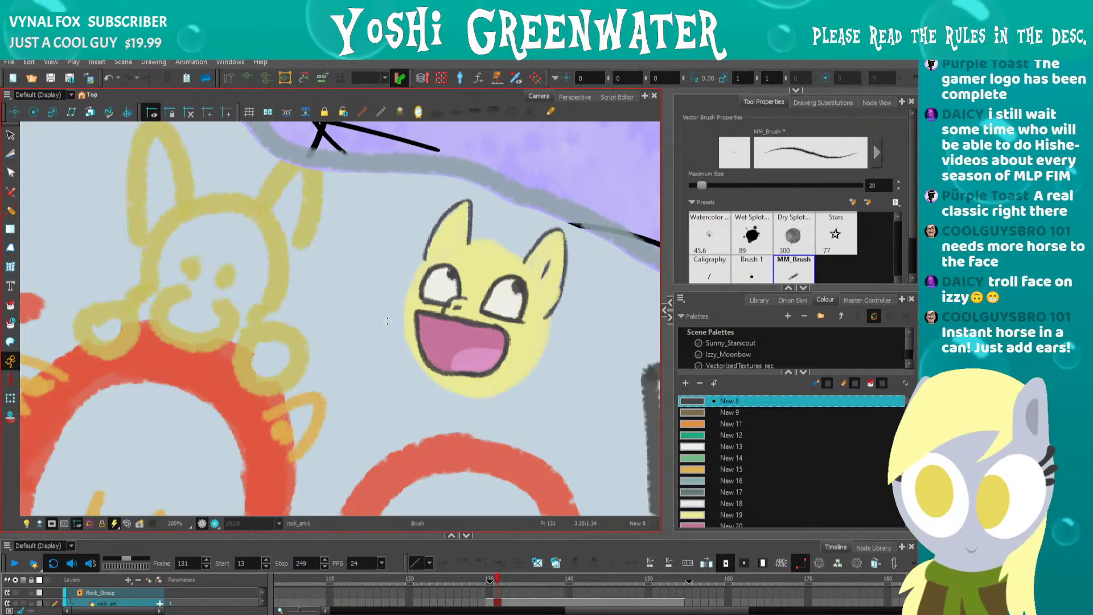
Mute the pony smiley's yellow swatch New 19 to hue 59, saturation 23 and value 87.
{"action": "key", "text": "shift+m"}
{"action": "left_click_drag", "start_coordinate": [285, 536], "coordinate": [286, 459]}
{"action": "scroll", "coordinate": [791, 404], "scroll_direction": "down", "scroll_amount": 2}
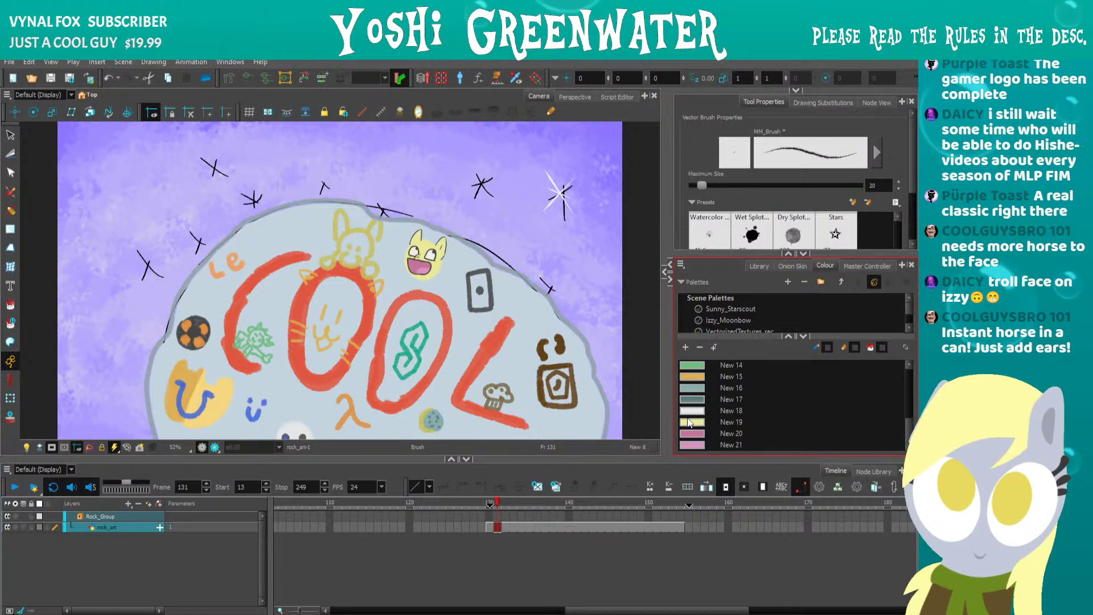
{"action": "double_click", "coordinate": [692, 422]}
{"action": "left_click_drag", "start_coordinate": [437, 353], "coordinate": [472, 378]}
{"action": "left_click", "coordinate": [441, 423]}
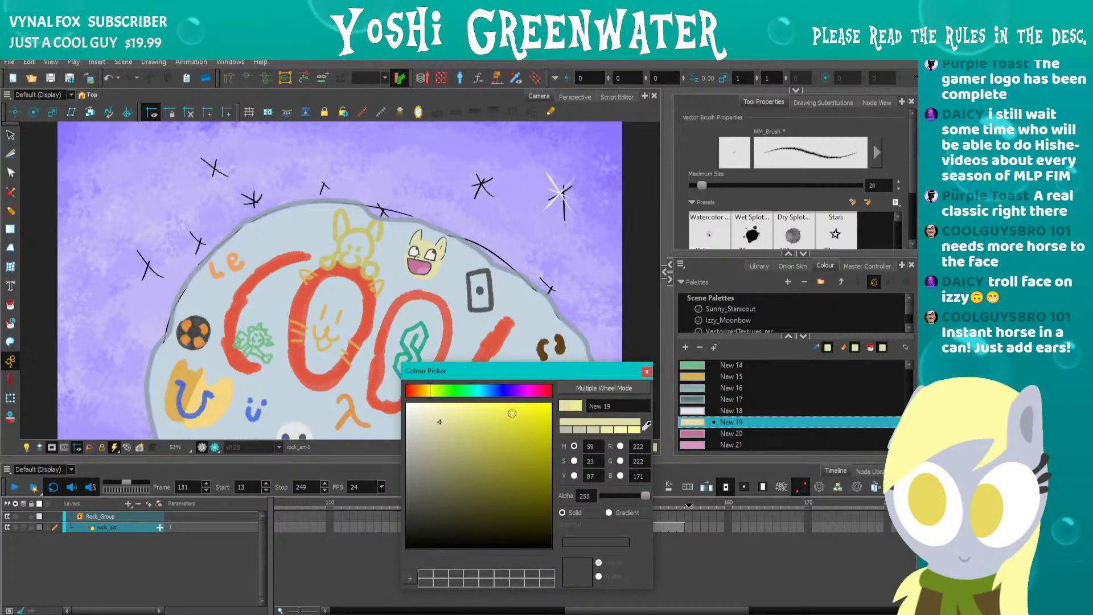
{"action": "left_click", "coordinate": [646, 372]}
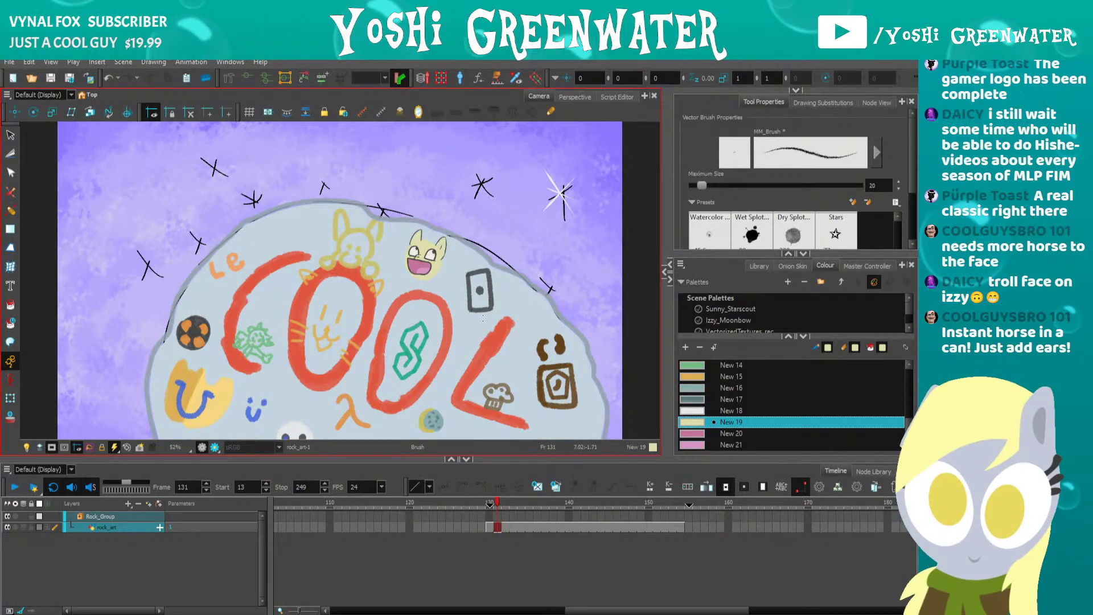
Lighten the dark grey outline swatch New 8 to a value of 42.
{"action": "scroll", "coordinate": [407, 253], "scroll_direction": "up", "scroll_amount": 4}
{"action": "scroll", "coordinate": [408, 254], "scroll_direction": "up", "scroll_amount": 1}
{"action": "scroll", "coordinate": [693, 398], "scroll_direction": "up", "scroll_amount": 2}
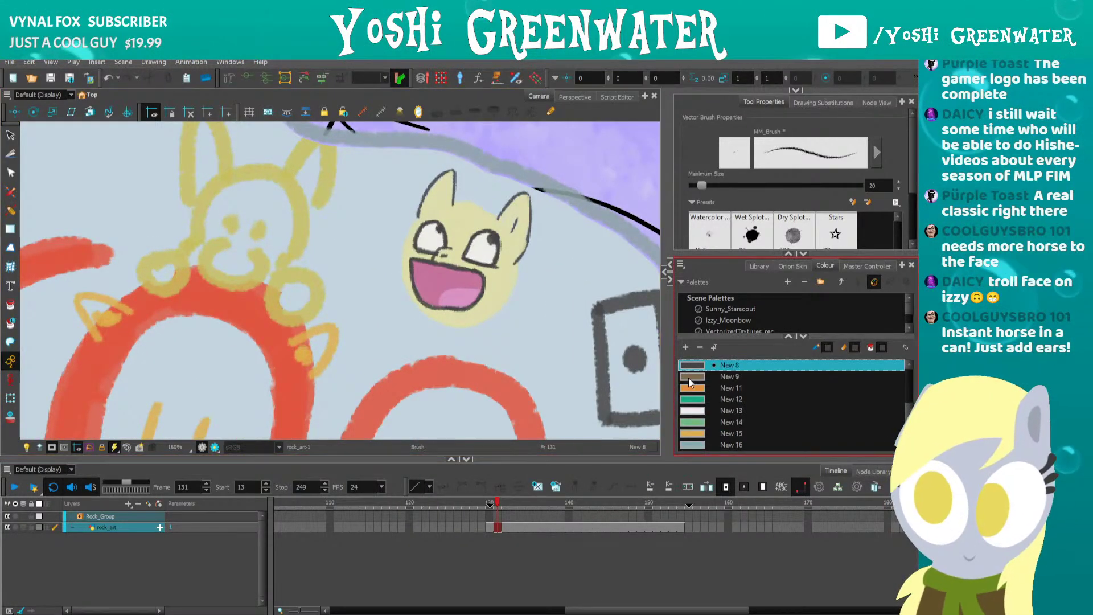
{"action": "double_click", "coordinate": [692, 365]}
{"action": "scroll", "coordinate": [378, 314], "scroll_direction": "down", "scroll_amount": 5}
{"action": "left_click_drag", "start_coordinate": [426, 371], "coordinate": [456, 393]}
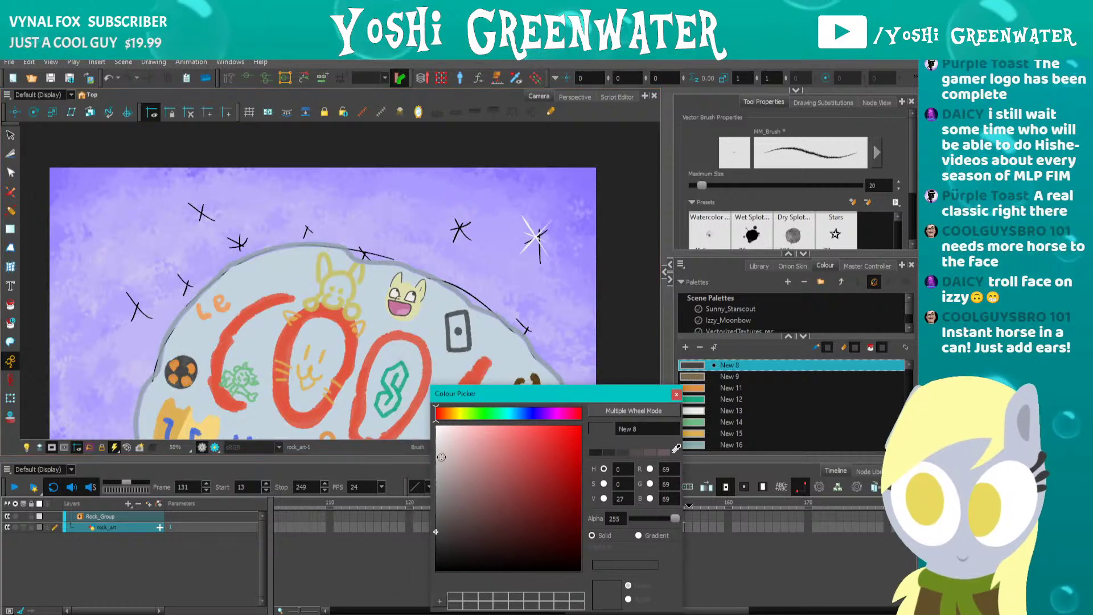
{"action": "left_click_drag", "start_coordinate": [436, 530], "coordinate": [436, 517]}
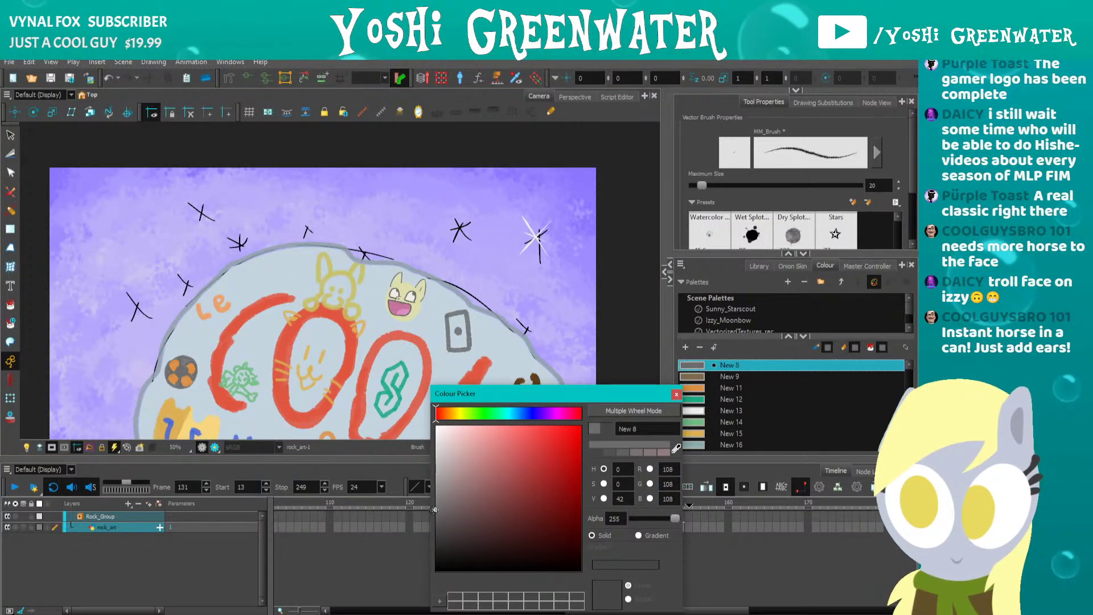
{"action": "left_click", "coordinate": [675, 394]}
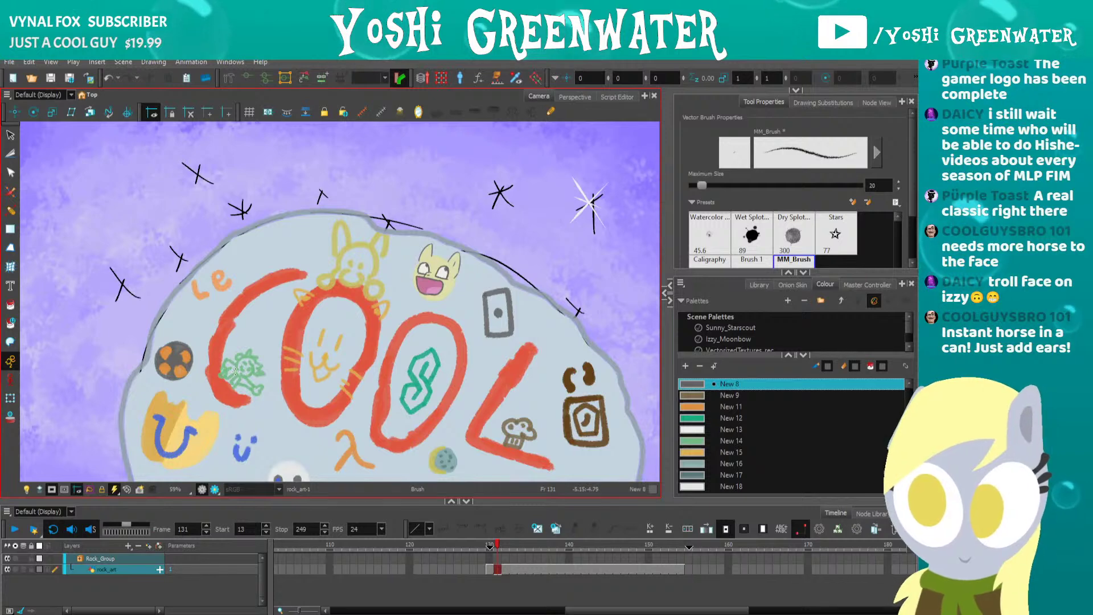
Fade the rabbit doodle's yellow swatch New 7 to a greyish beige with hue 52, saturation 14 and value 70.
{"action": "key", "text": "alt+s"}
{"action": "left_click", "coordinate": [341, 261]}
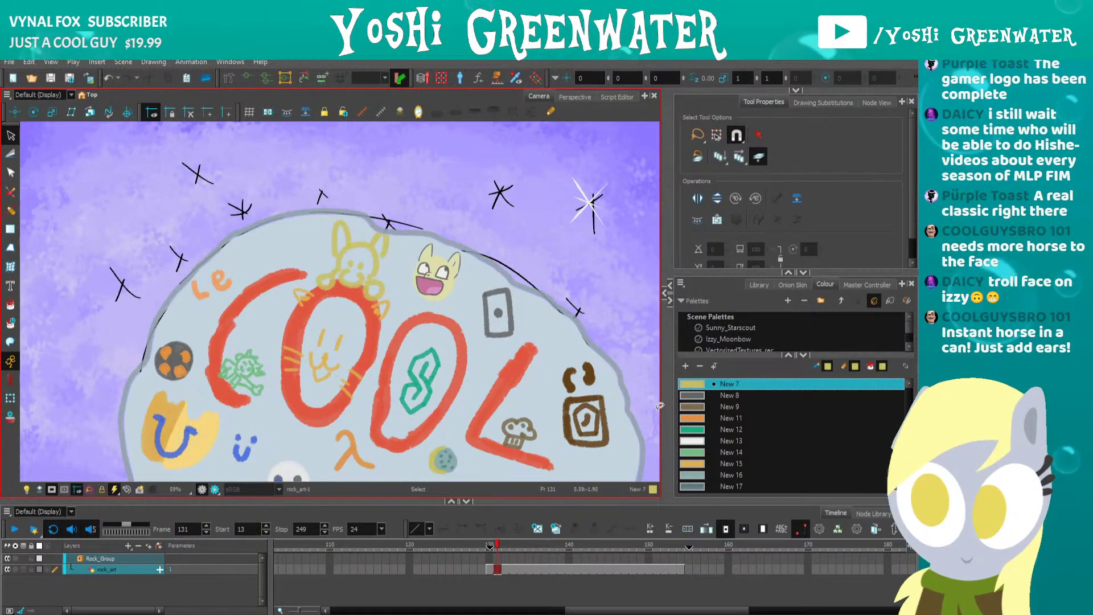
{"action": "double_click", "coordinate": [692, 384]}
{"action": "left_click", "coordinate": [517, 453]}
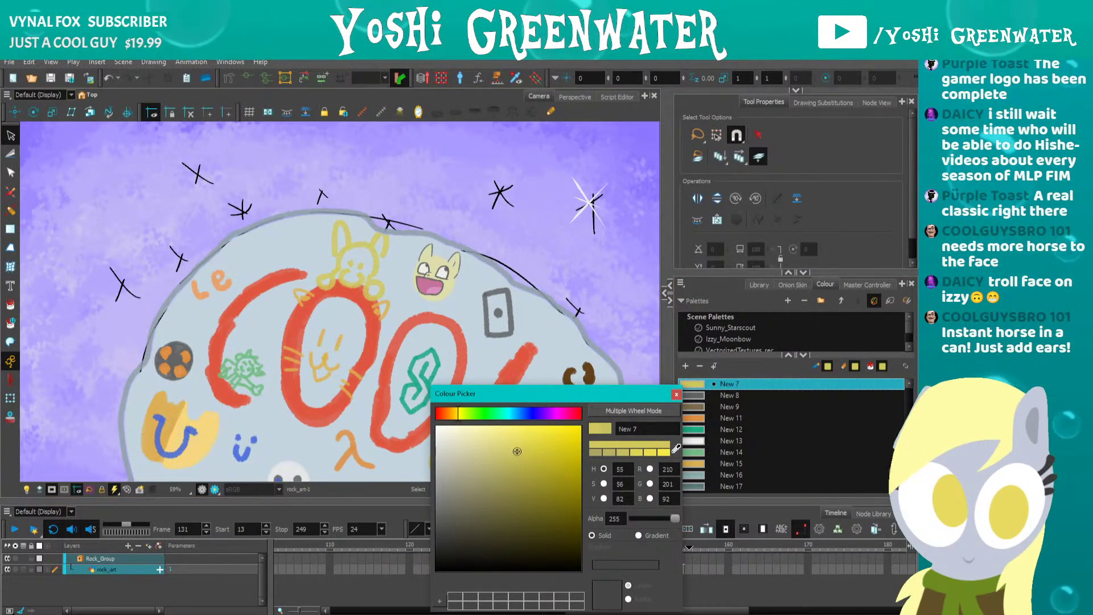
{"action": "mouse_move", "coordinate": [516, 451]}
{"action": "left_mouse_down"}
{"action": "mouse_move", "coordinate": [520, 441]}
{"action": "mouse_move", "coordinate": [494, 444]}
{"action": "mouse_move", "coordinate": [456, 417]}
{"action": "mouse_move", "coordinate": [495, 439]}
{"action": "mouse_move", "coordinate": [504, 431]}
{"action": "mouse_move", "coordinate": [457, 468]}
{"action": "left_mouse_up"}
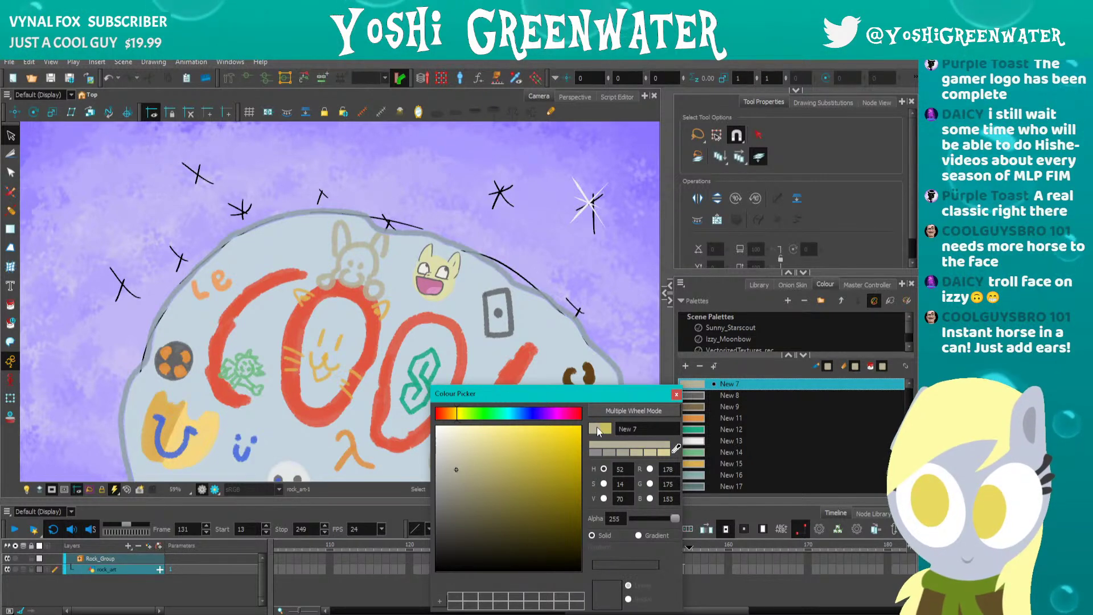
{"action": "left_click", "coordinate": [676, 394]}
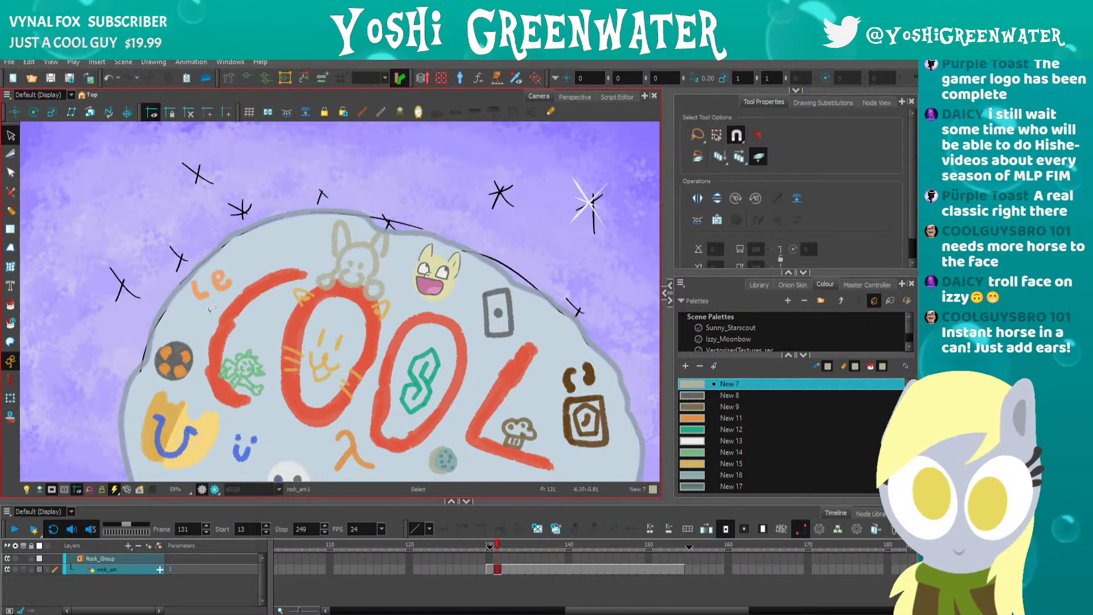
Select the sparkle drawing in the Props group and check its frames from 130 to 138.
{"action": "left_click_drag", "start_coordinate": [253, 501], "coordinate": [253, 507]}
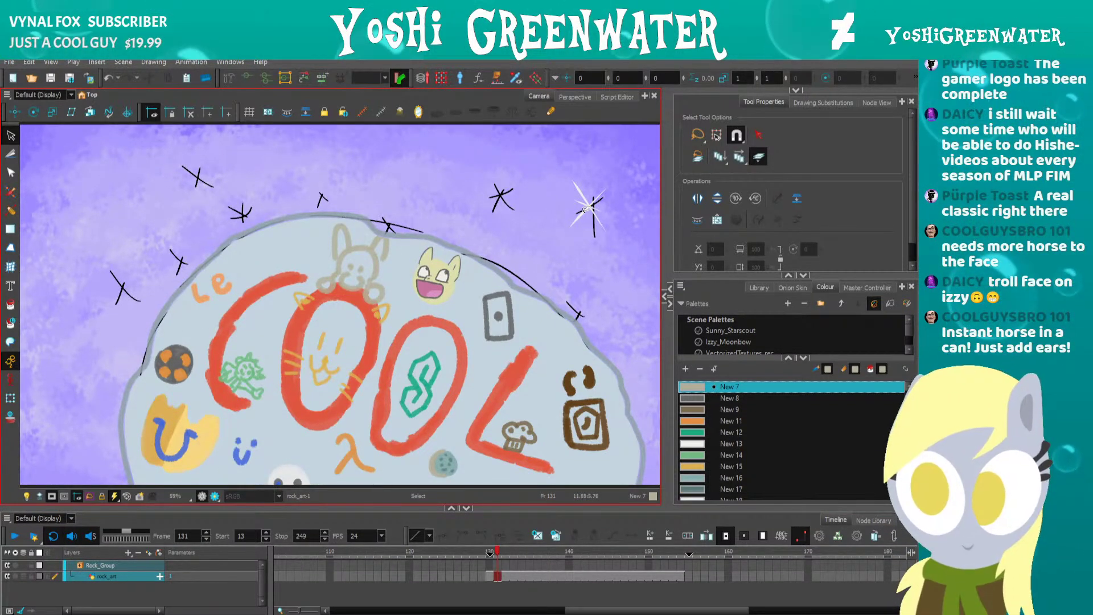
{"action": "left_click", "coordinate": [870, 103]}
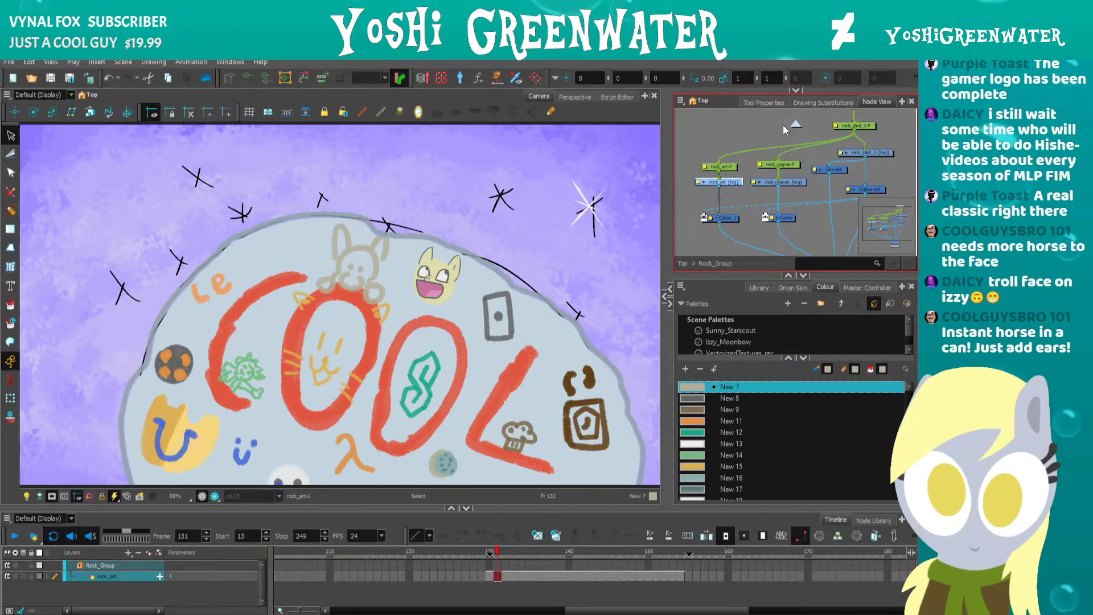
{"action": "left_click_drag", "start_coordinate": [786, 163], "coordinate": [798, 178]}
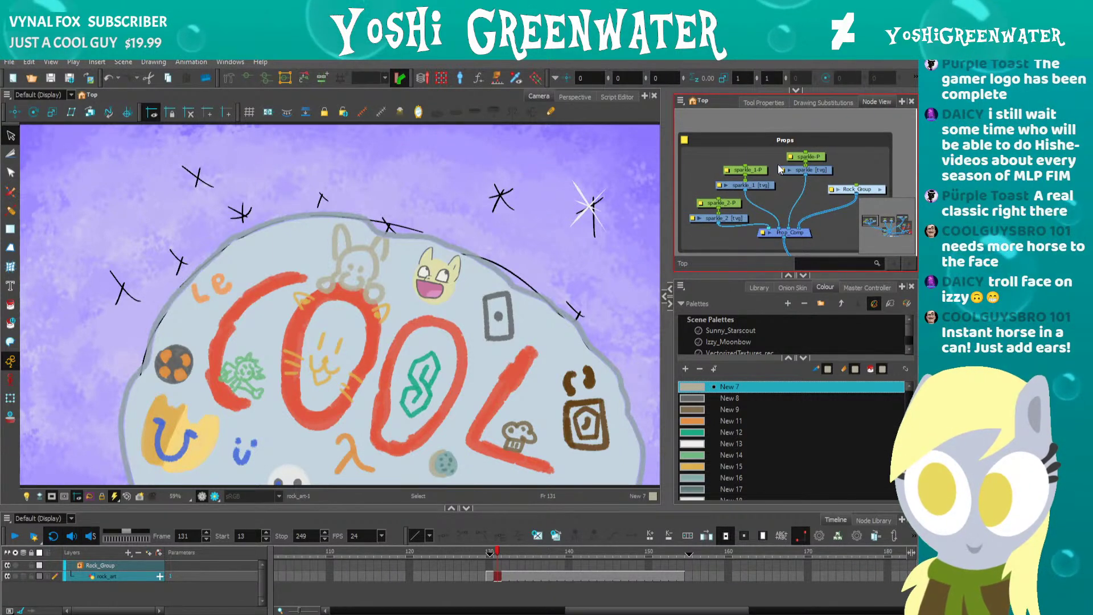
{"action": "left_click", "coordinate": [802, 171]}
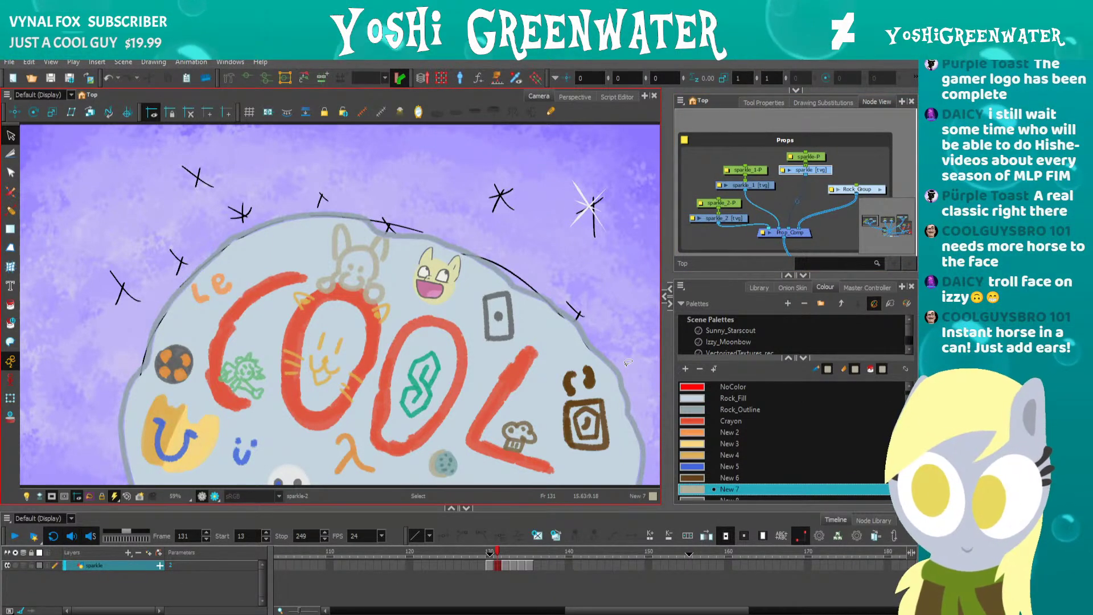
{"action": "key", "text": "comma"}
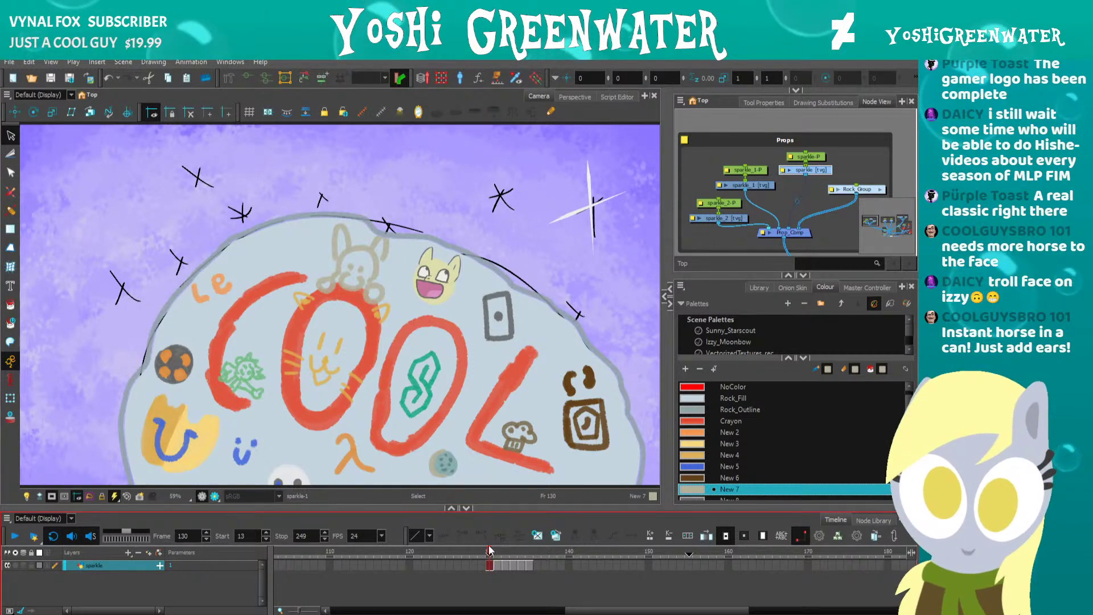
{"action": "left_click_drag", "start_coordinate": [490, 550], "coordinate": [506, 554]}
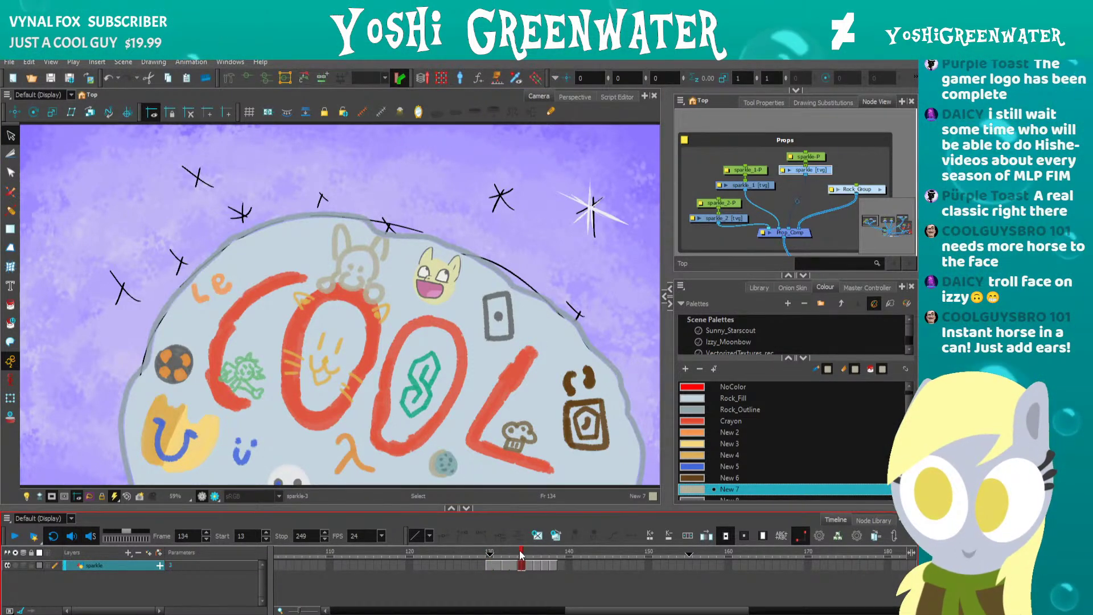
{"action": "key", "text": "period"}
{"action": "key", "text": "period"}
{"action": "key", "text": "period"}
{"action": "key", "text": "period"}
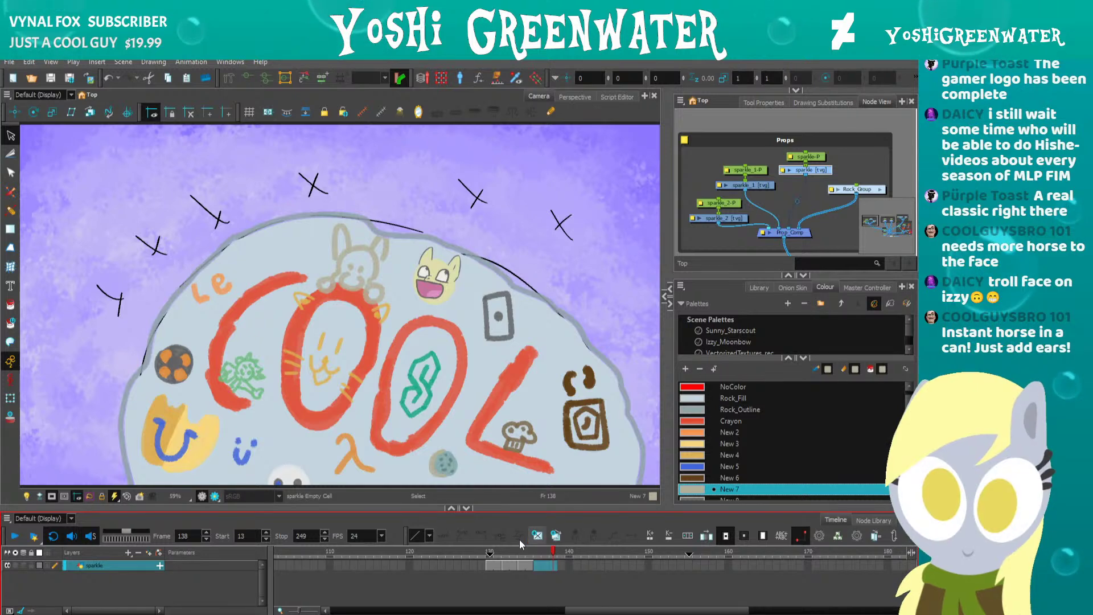
{"action": "left_click", "coordinate": [496, 553]}
{"action": "key", "text": "shift+Return"}
{"action": "left_click", "coordinate": [499, 554]}
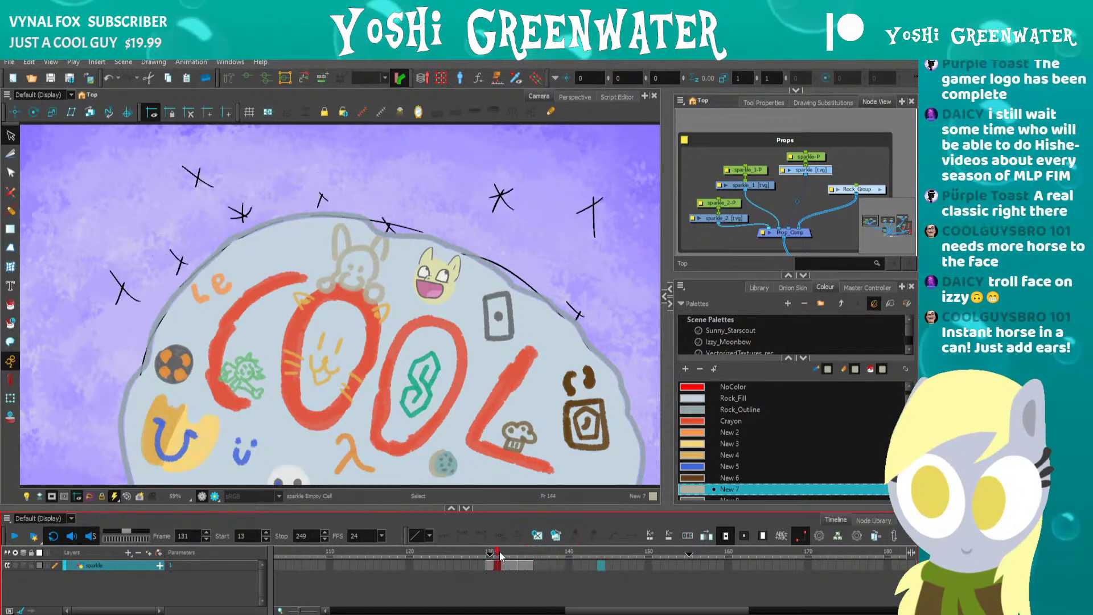
Examine the timing of the sparkle_2 and sparkle_1 drawings around frame 130.
{"action": "mouse_move", "coordinate": [500, 555]}
{"action": "left_mouse_down"}
{"action": "mouse_move", "coordinate": [529, 557]}
{"action": "mouse_move", "coordinate": [487, 564]}
{"action": "left_mouse_up"}
{"action": "left_click", "coordinate": [736, 189]}
{"action": "left_click", "coordinate": [716, 219]}
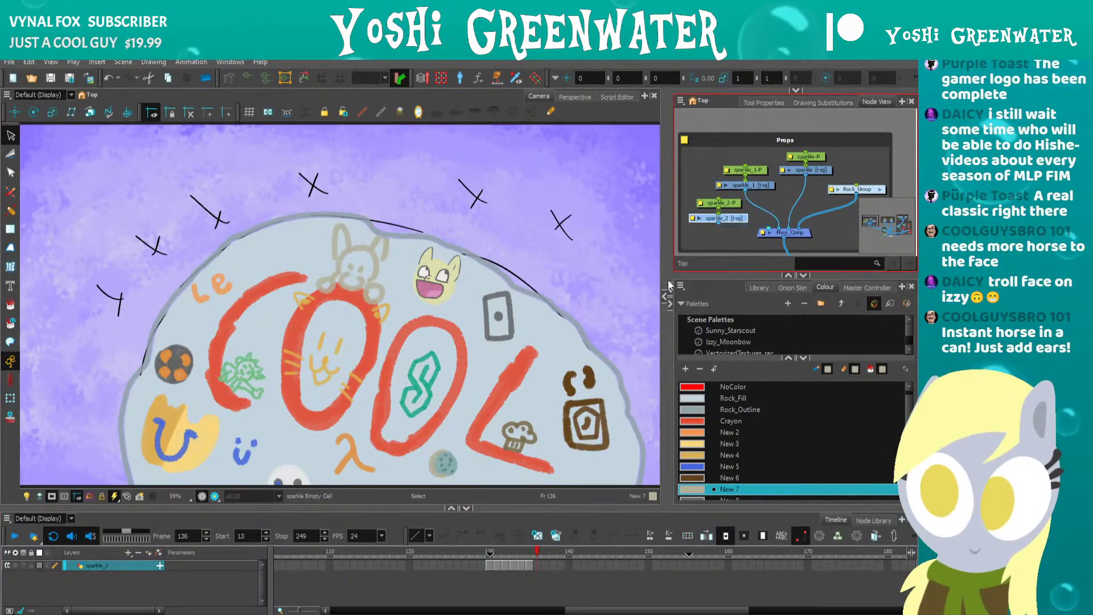
{"action": "left_click", "coordinate": [505, 552]}
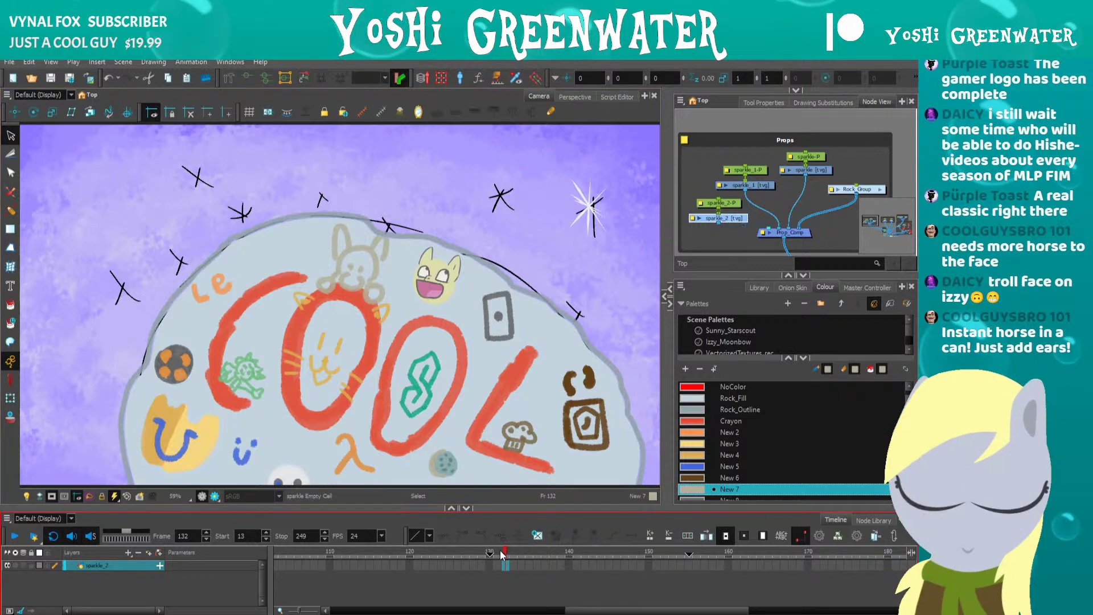
{"action": "left_click", "coordinate": [497, 552]}
{"action": "left_click", "coordinate": [742, 187]}
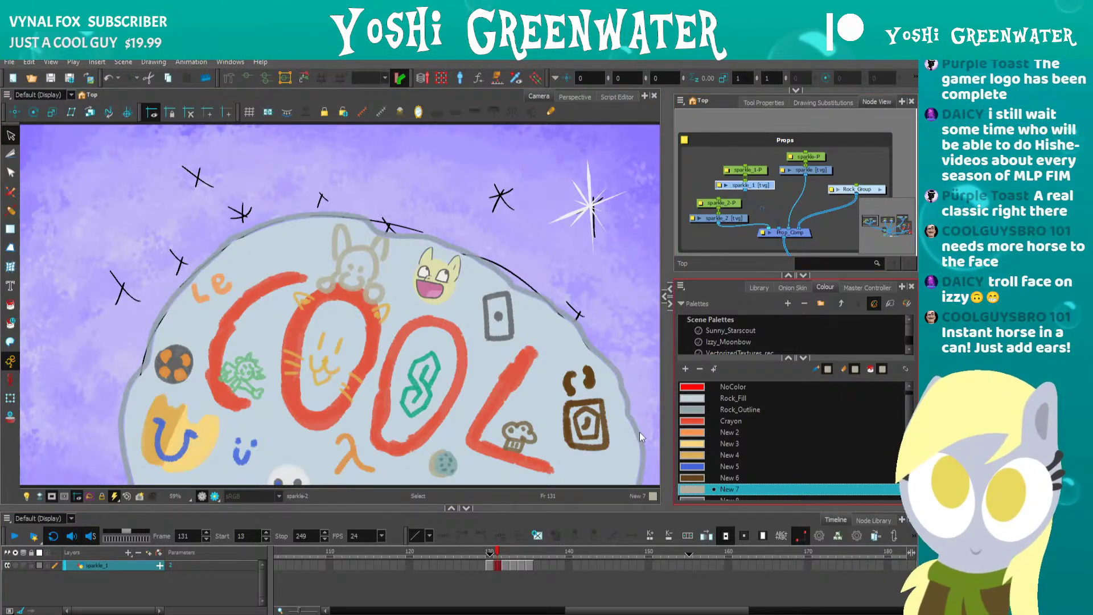
{"action": "left_click_drag", "start_coordinate": [537, 566], "coordinate": [473, 566]}
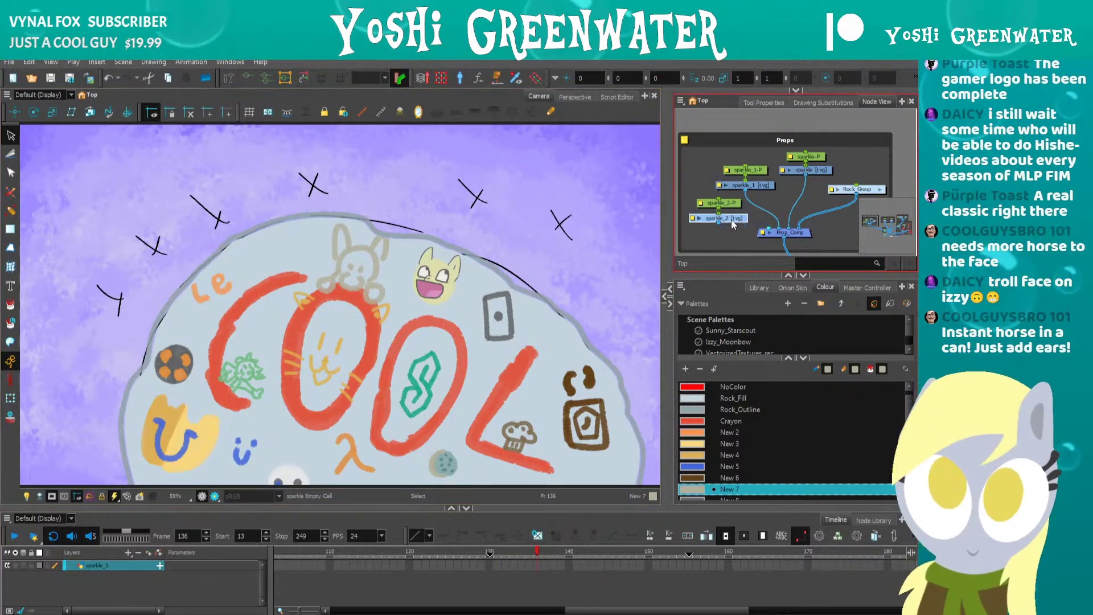
Repeat the sparkle layer's drawings starting at frame 140.
{"action": "left_click", "coordinate": [805, 170]}
{"action": "left_click", "coordinate": [495, 554]}
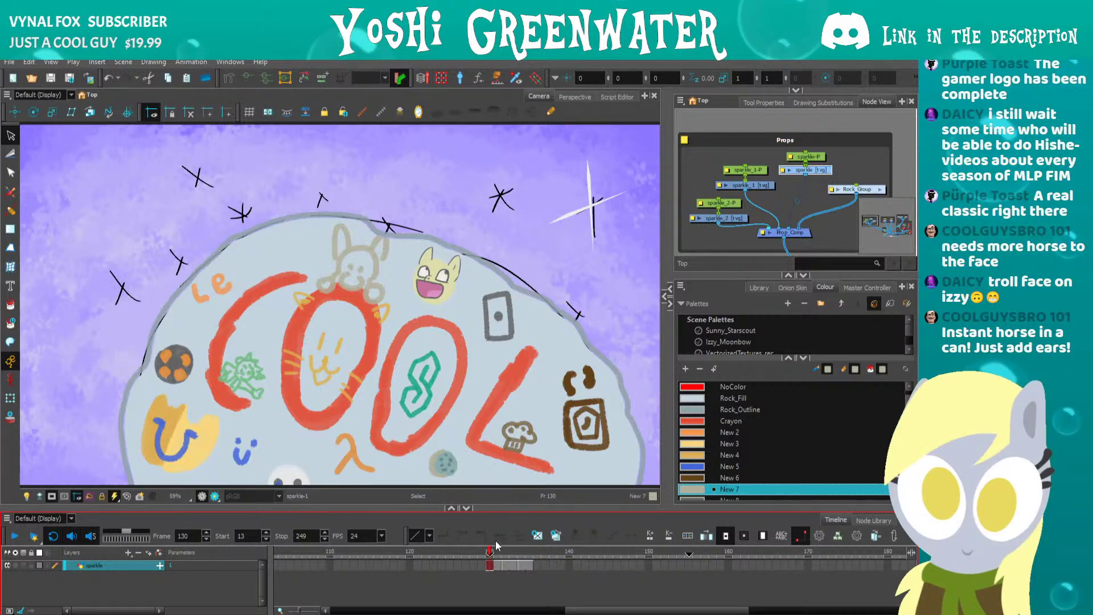
{"action": "key", "text": "shift+Return"}
{"action": "key", "text": "shift+Return"}
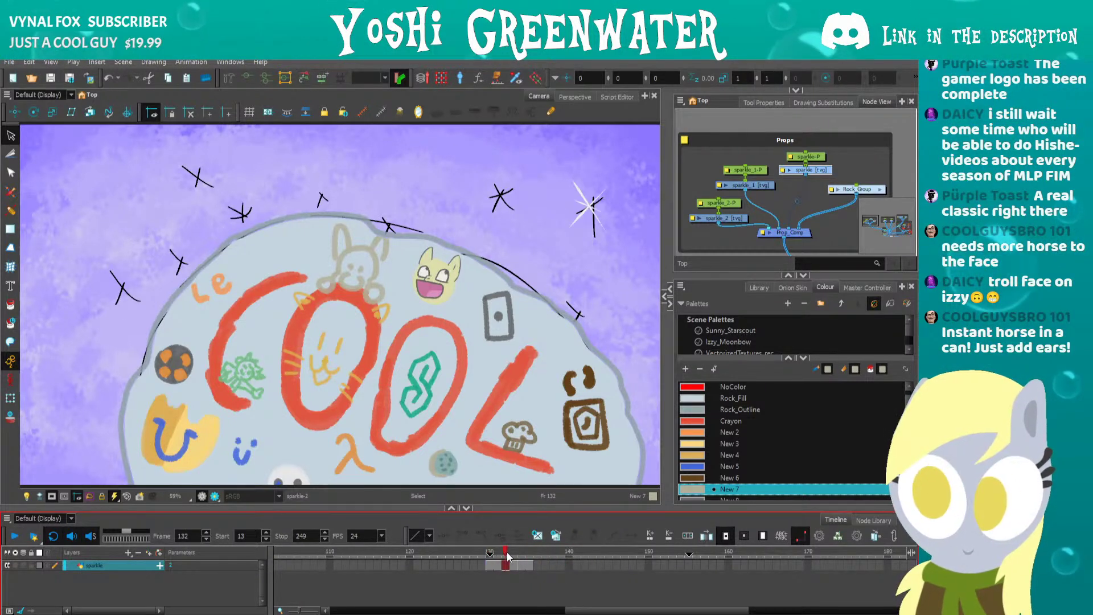
{"action": "left_click", "coordinate": [569, 550]}
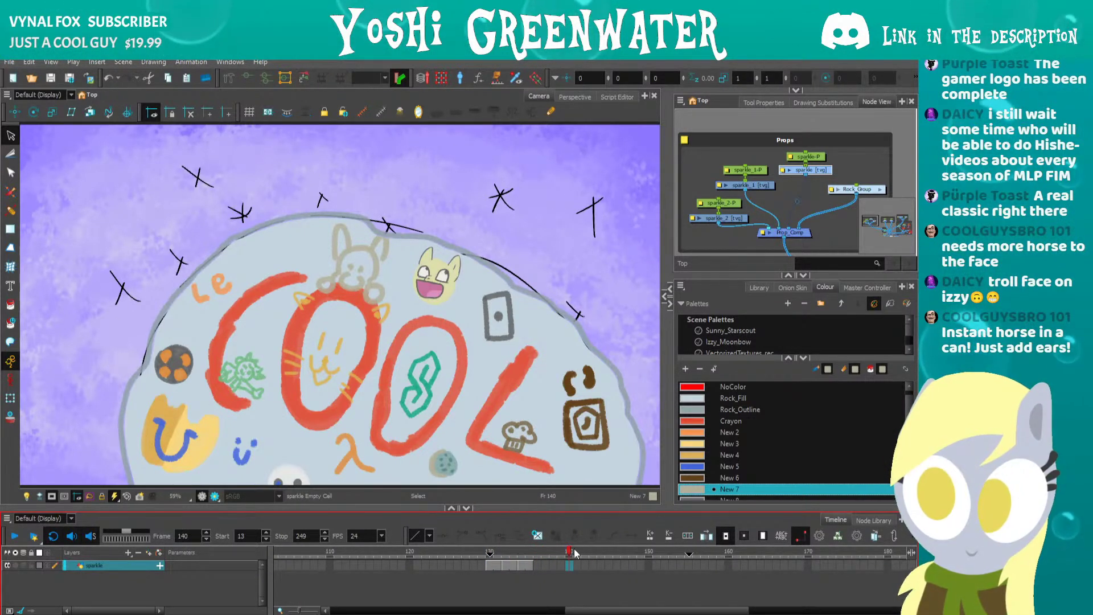
{"action": "left_click", "coordinate": [570, 565]}
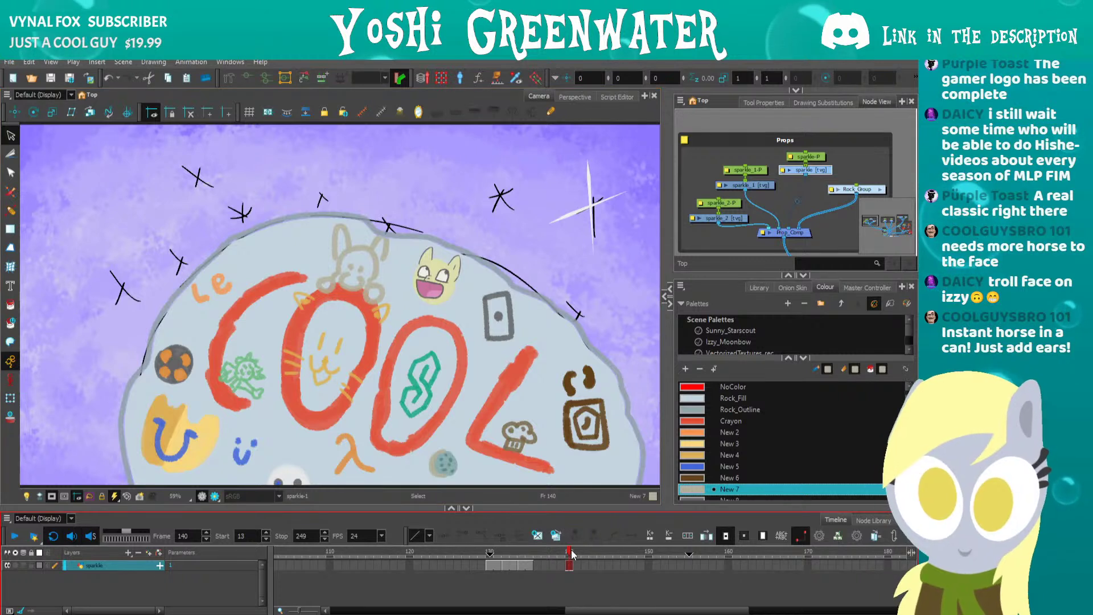
{"action": "key", "text": "period"}
{"action": "key", "text": "period"}
{"action": "key", "text": "period"}
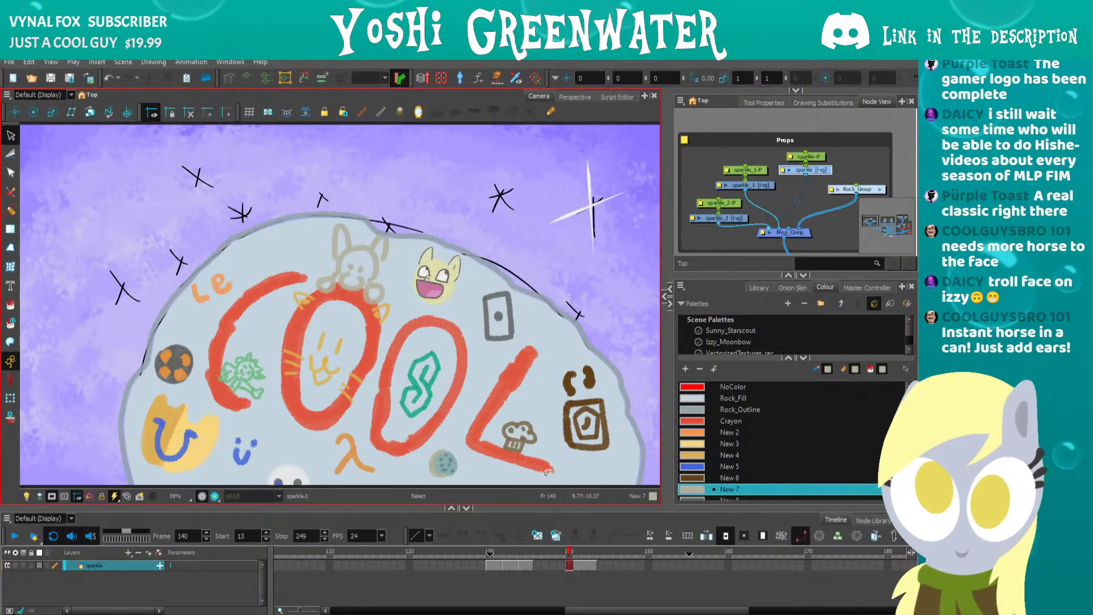
Go through the repeated sparkle drawings around frame 140 to check the animation.
{"action": "left_click", "coordinate": [572, 553]}
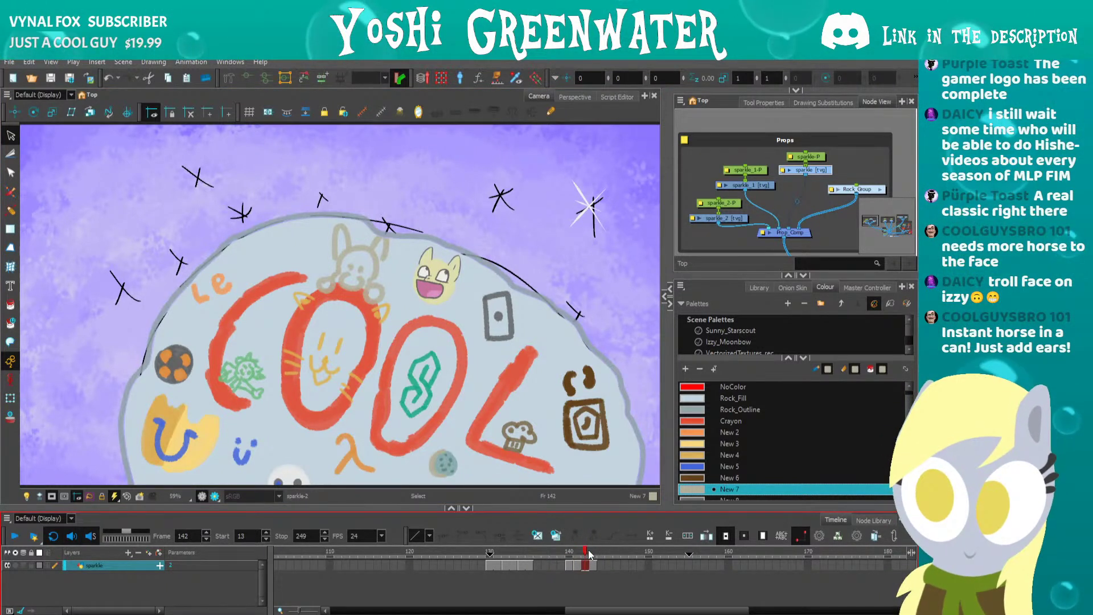
{"action": "key", "text": "period"}
{"action": "key", "text": "period"}
{"action": "key", "text": "period"}
{"action": "key", "text": "period"}
{"action": "key", "text": "period"}
{"action": "key", "text": "period"}
{"action": "key", "text": "period"}
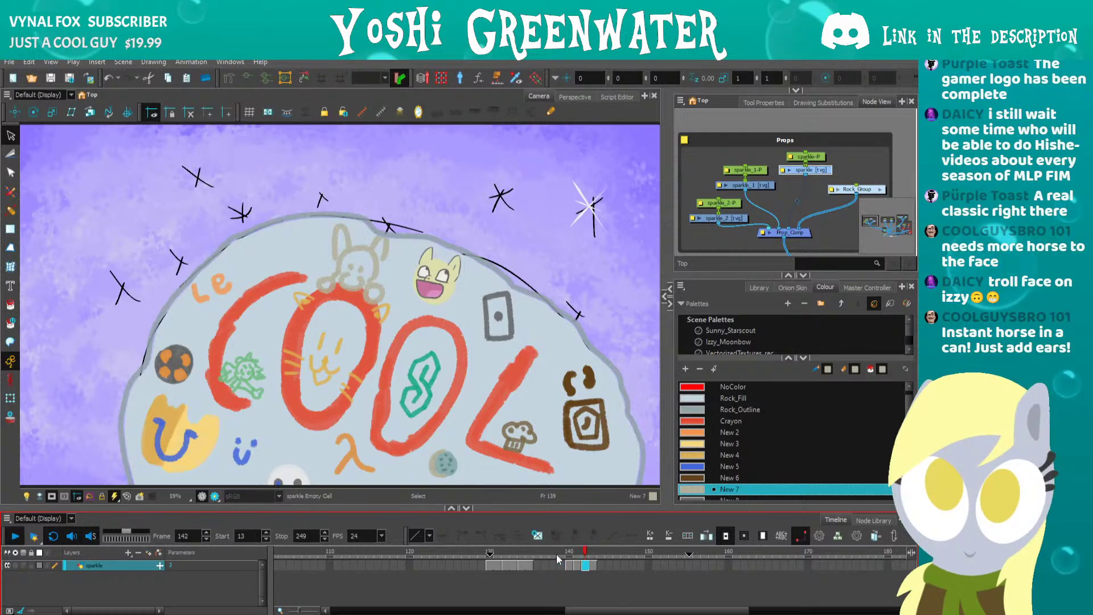
{"action": "left_click", "coordinate": [570, 552]}
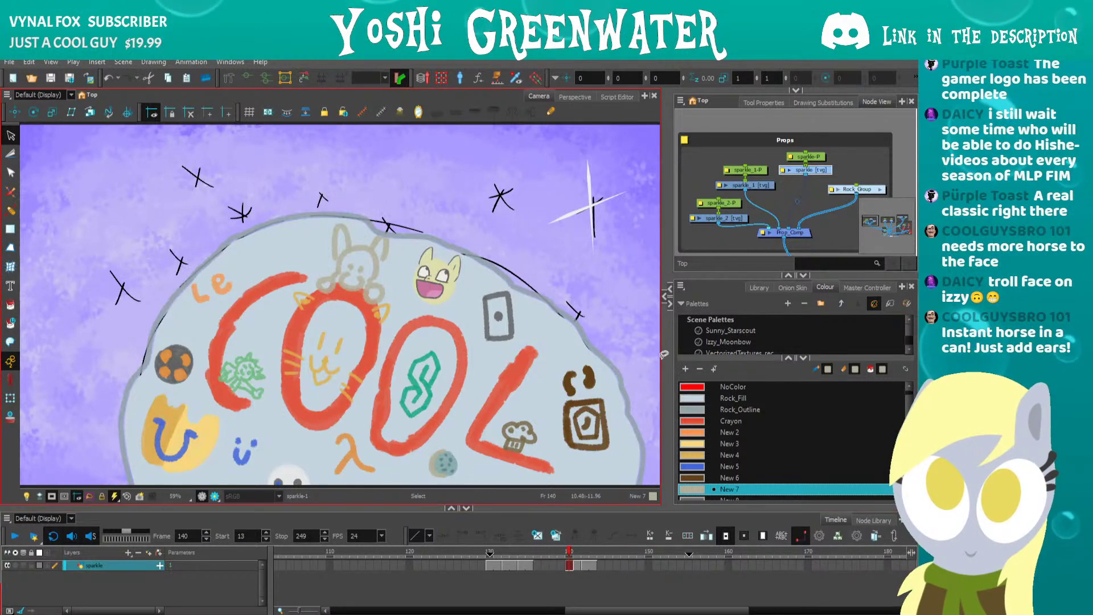
Move the sparkle-P peg at frame 130 onto the rough star beside the rock and select the SB_Rough layer along with it.
{"action": "left_click", "coordinate": [559, 470]}
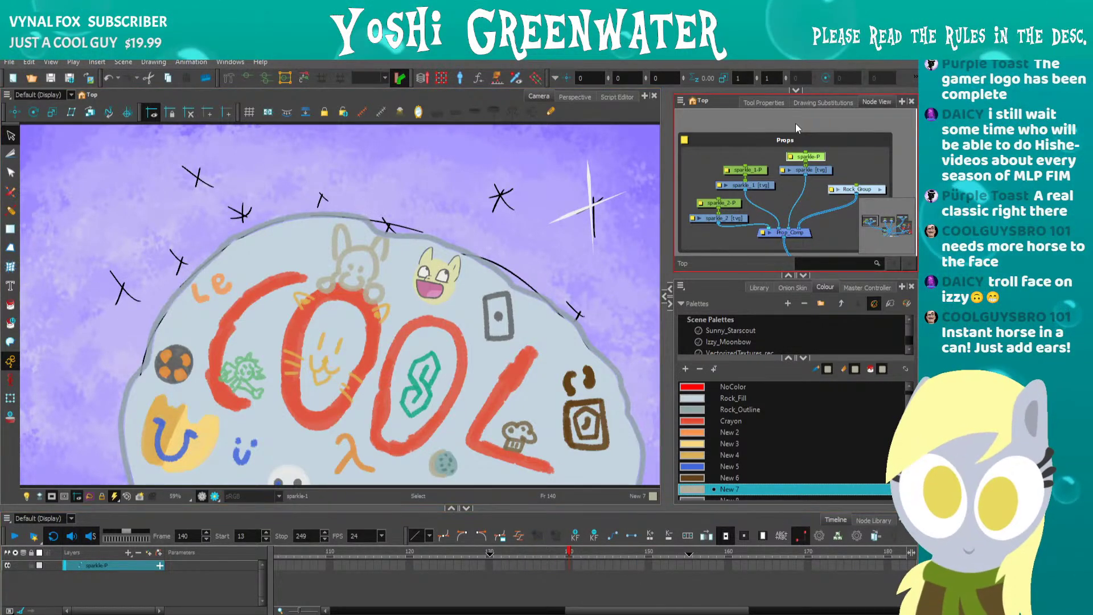
{"action": "left_click_drag", "start_coordinate": [795, 124], "coordinate": [814, 177]}
{"action": "left_click", "coordinate": [495, 552]}
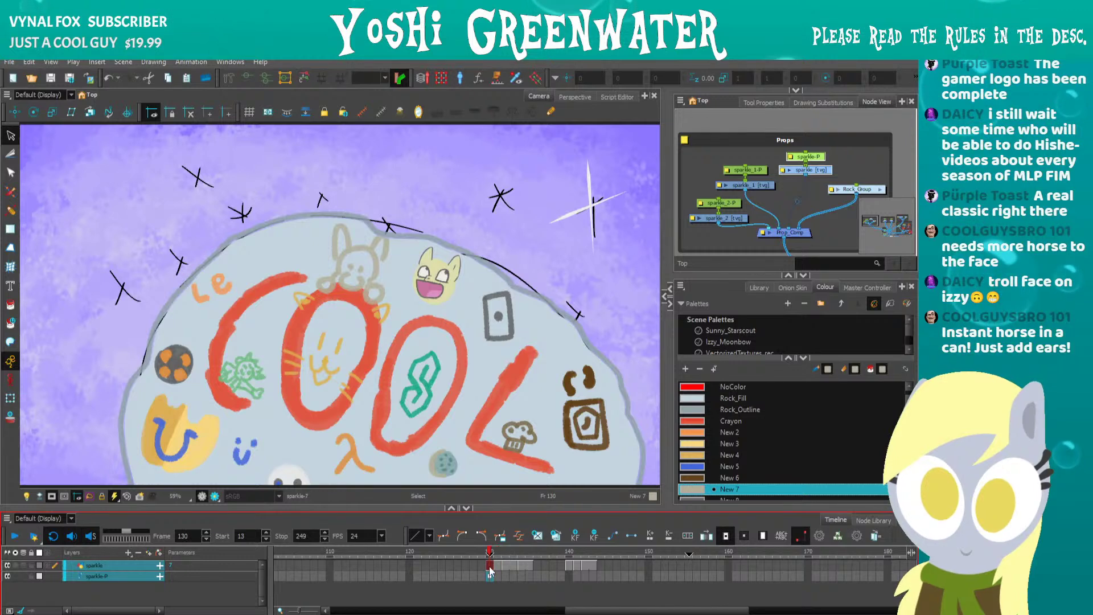
{"action": "left_click", "coordinate": [489, 575]}
{"action": "key", "text": "shift+t"}
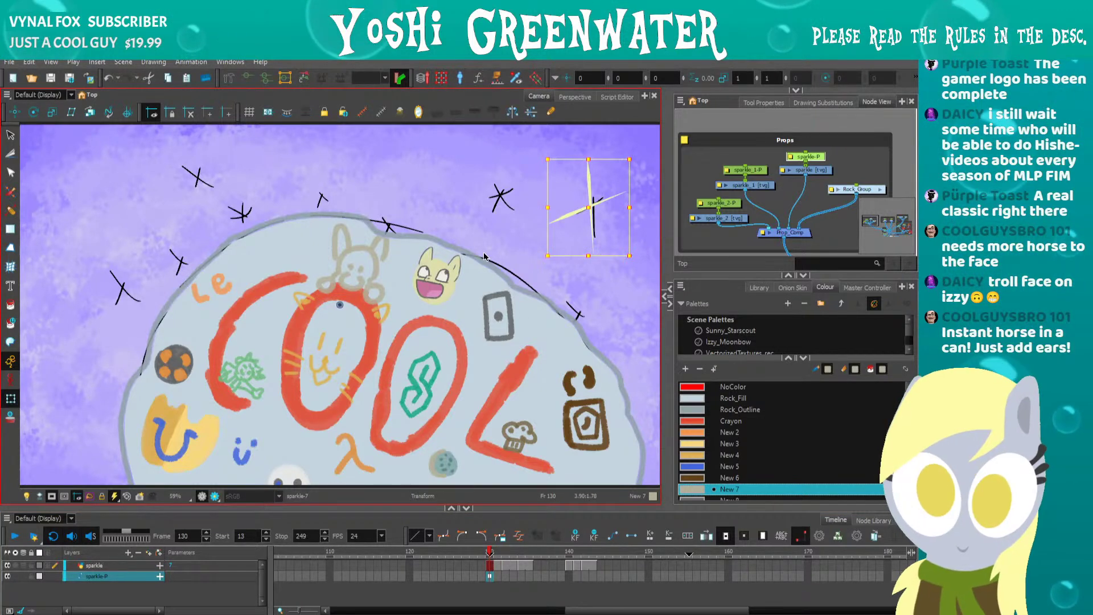
{"action": "mouse_move", "coordinate": [579, 214]}
{"action": "left_mouse_down"}
{"action": "mouse_move", "coordinate": [596, 220]}
{"action": "mouse_move", "coordinate": [589, 206]}
{"action": "left_mouse_up"}
{"action": "left_click", "coordinate": [726, 129]}
{"action": "left_click", "coordinate": [806, 157]}
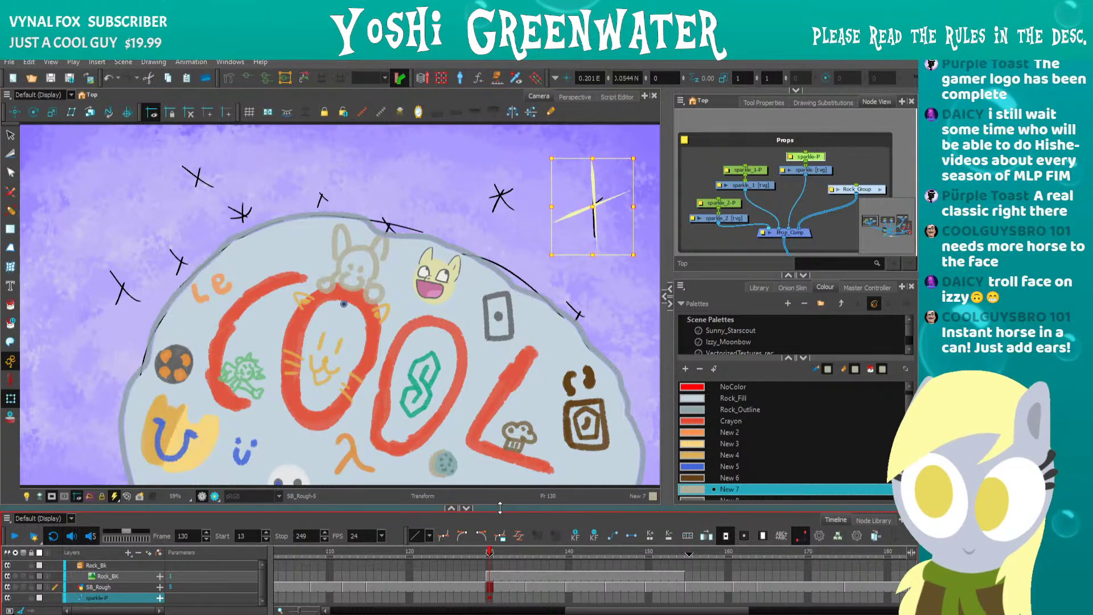
Show the sparkle layer with its sparkle-P peg and add a peg keyframe at frame 140.
{"action": "left_click", "coordinate": [699, 152]}
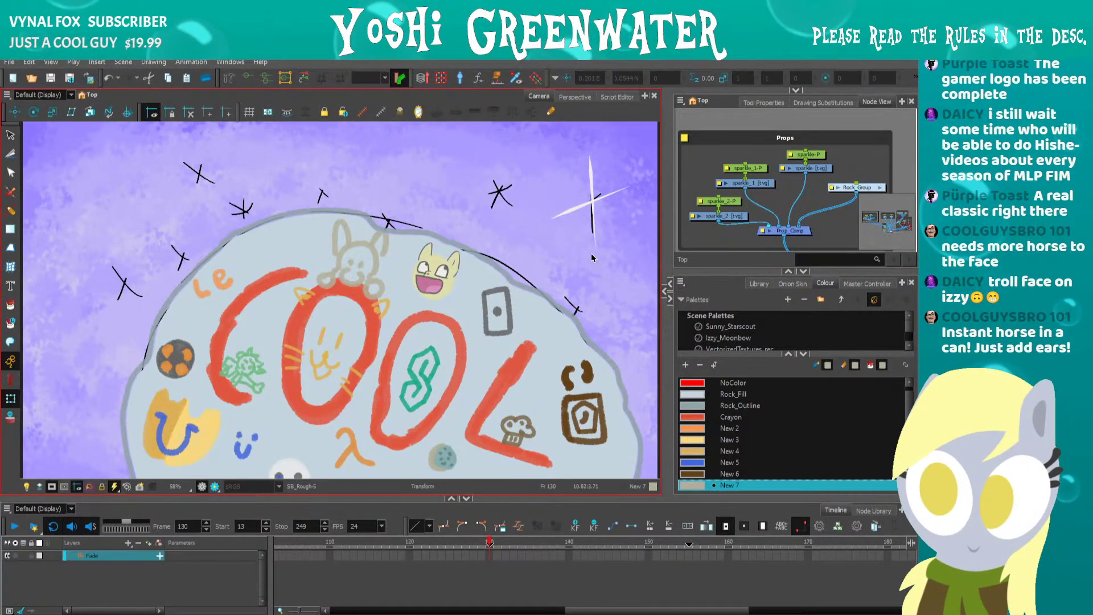
{"action": "left_click", "coordinate": [806, 168]}
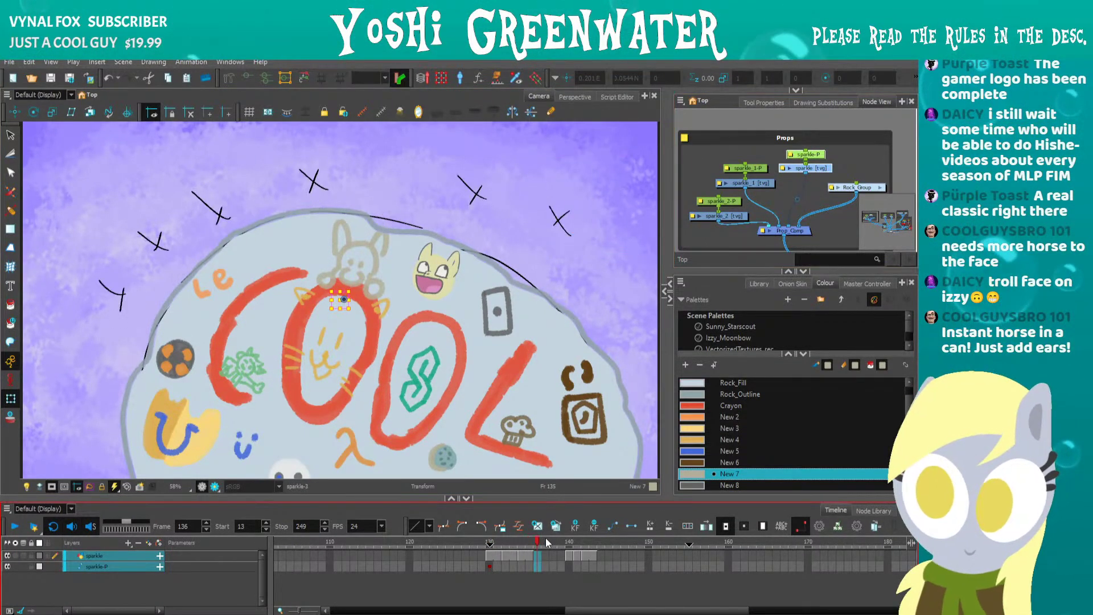
{"action": "left_click", "coordinate": [570, 557]}
{"action": "left_click", "coordinate": [570, 566]}
{"action": "left_click", "coordinate": [573, 212]}
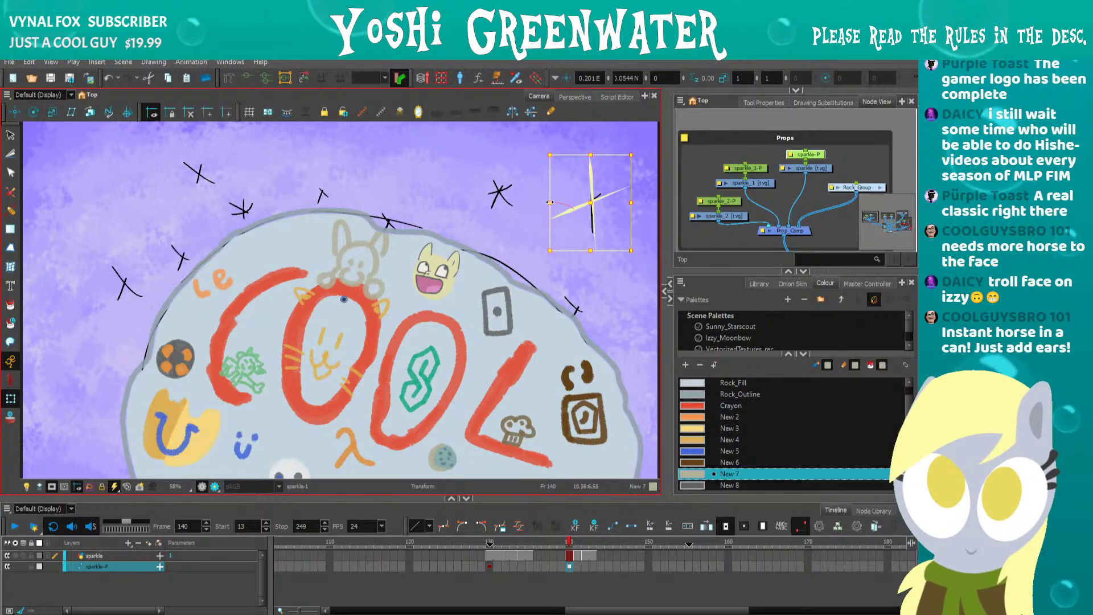
{"action": "left_click", "coordinate": [550, 202], "text": "shift"}
Move the sparkle at frame 140 onto the rough star above the yellow cat face and scale it to 0.67.
{"action": "left_click", "coordinate": [781, 129]}
{"action": "left_click", "coordinate": [792, 154]}
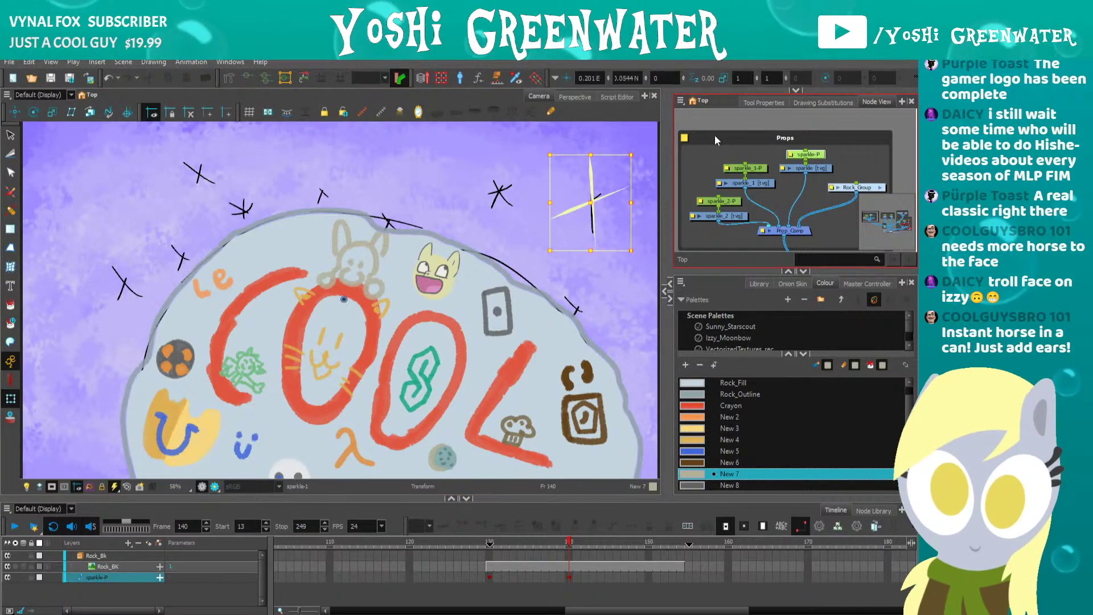
{"action": "left_click_drag", "start_coordinate": [592, 203], "coordinate": [491, 194]}
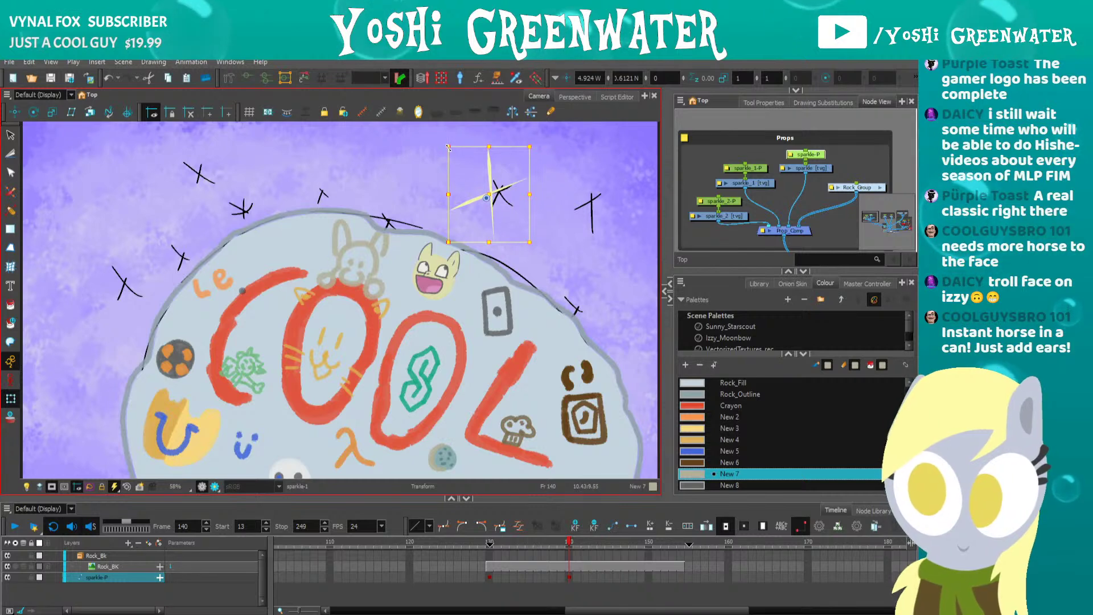
{"action": "left_click_drag", "start_coordinate": [448, 146], "coordinate": [463, 166]}
{"action": "left_click", "coordinate": [544, 177]}
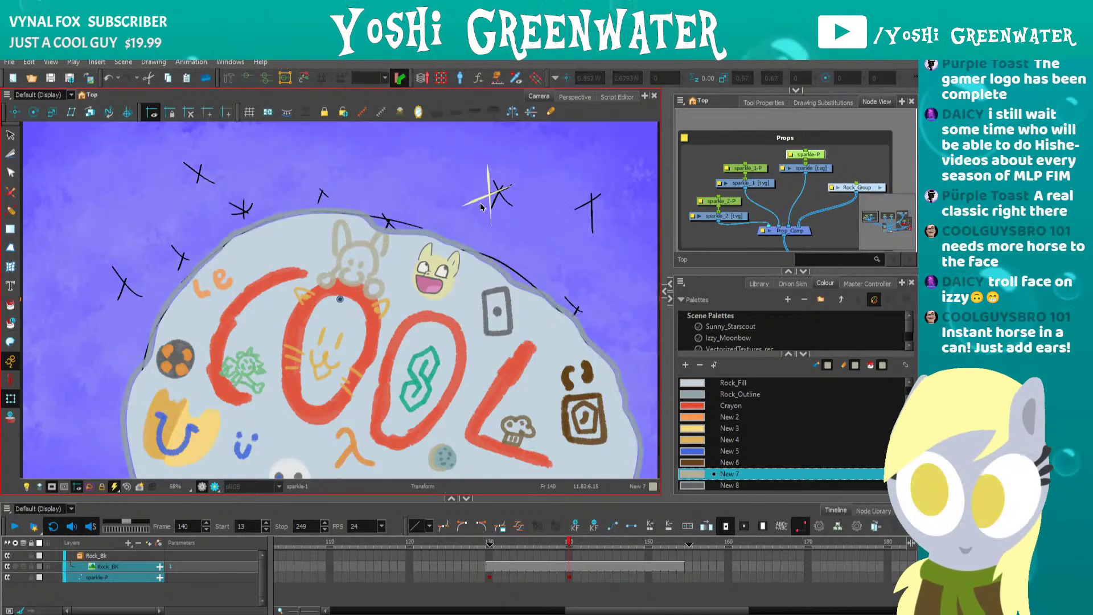
Start a third sparkle at frame 148 of the sparkle layer, using drawing substitution 4.
{"action": "left_click", "coordinate": [691, 162]}
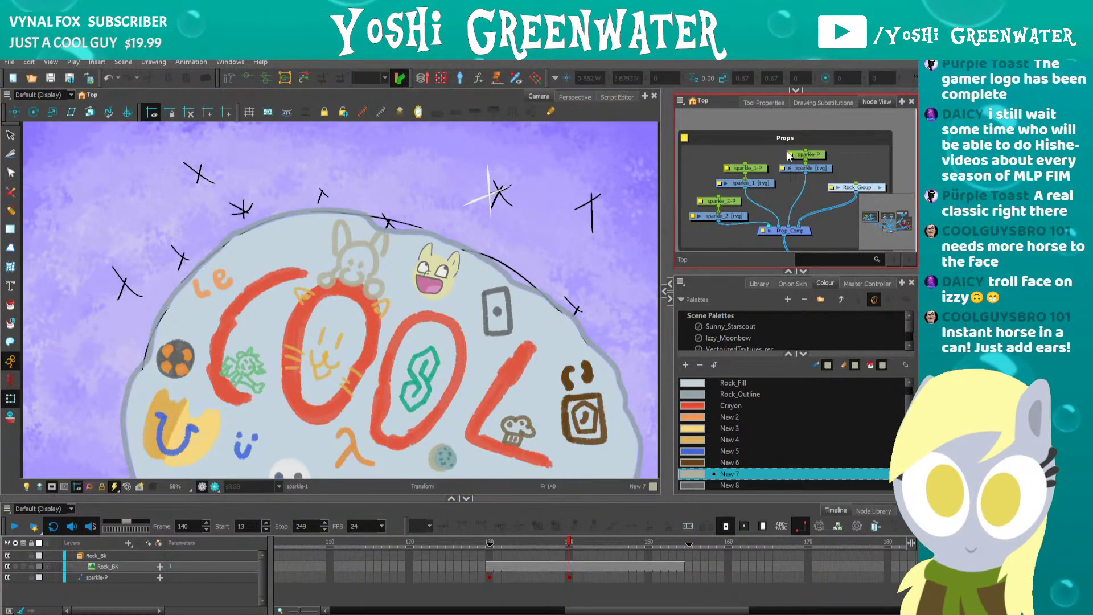
{"action": "left_click_drag", "start_coordinate": [781, 147], "coordinate": [826, 176]}
{"action": "left_click", "coordinate": [621, 542]}
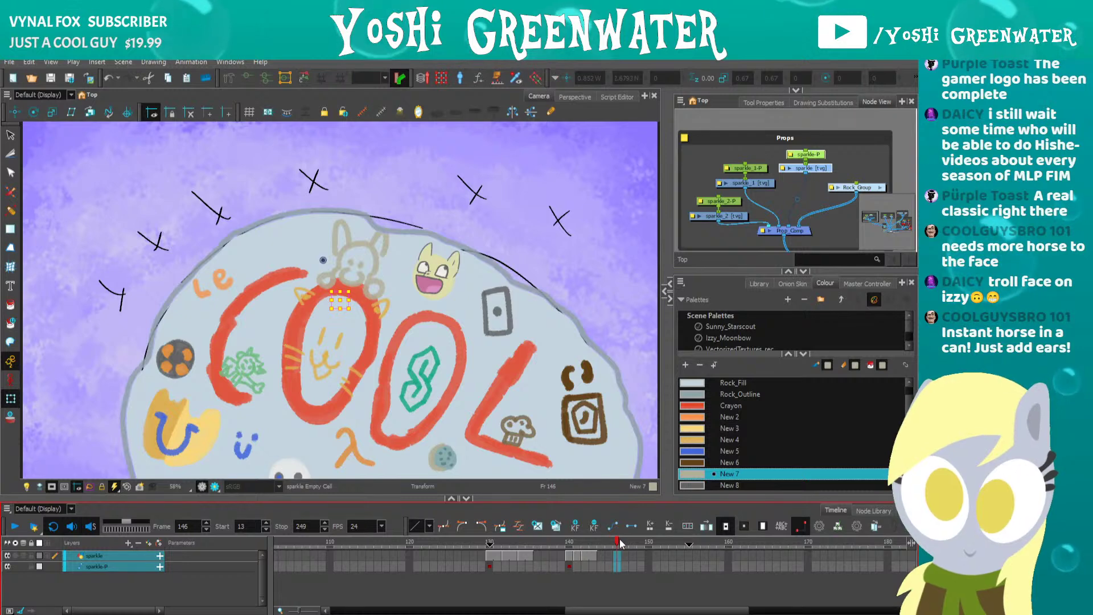
{"action": "left_click", "coordinate": [633, 556]}
{"action": "key", "text": "]"}
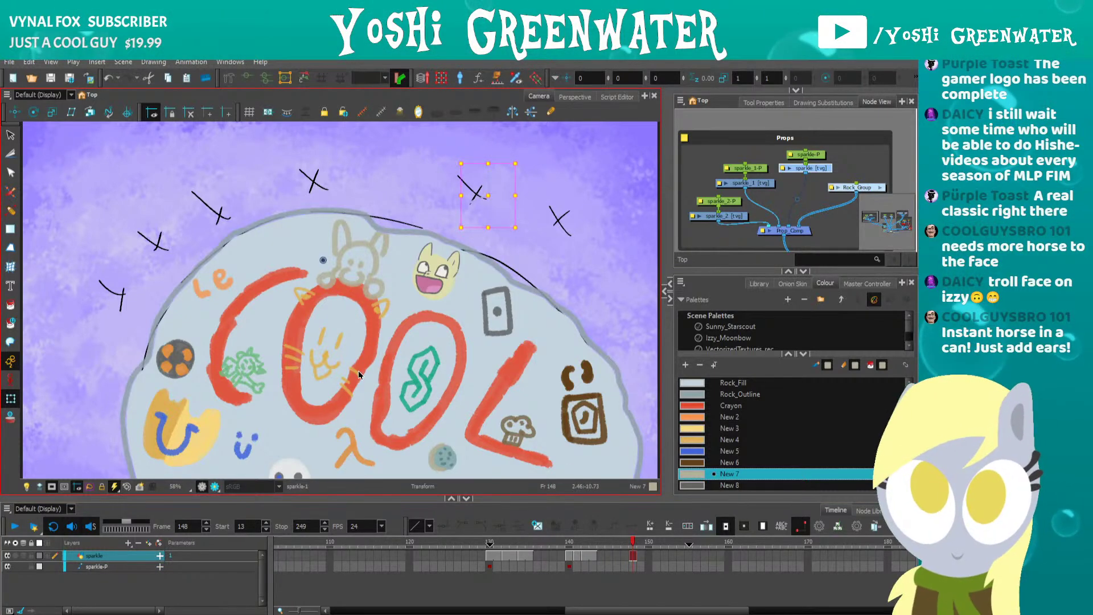
{"action": "left_click", "coordinate": [811, 106]}
{"action": "left_click", "coordinate": [737, 202]}
{"action": "left_click_drag", "start_coordinate": [727, 271], "coordinate": [712, 313]}
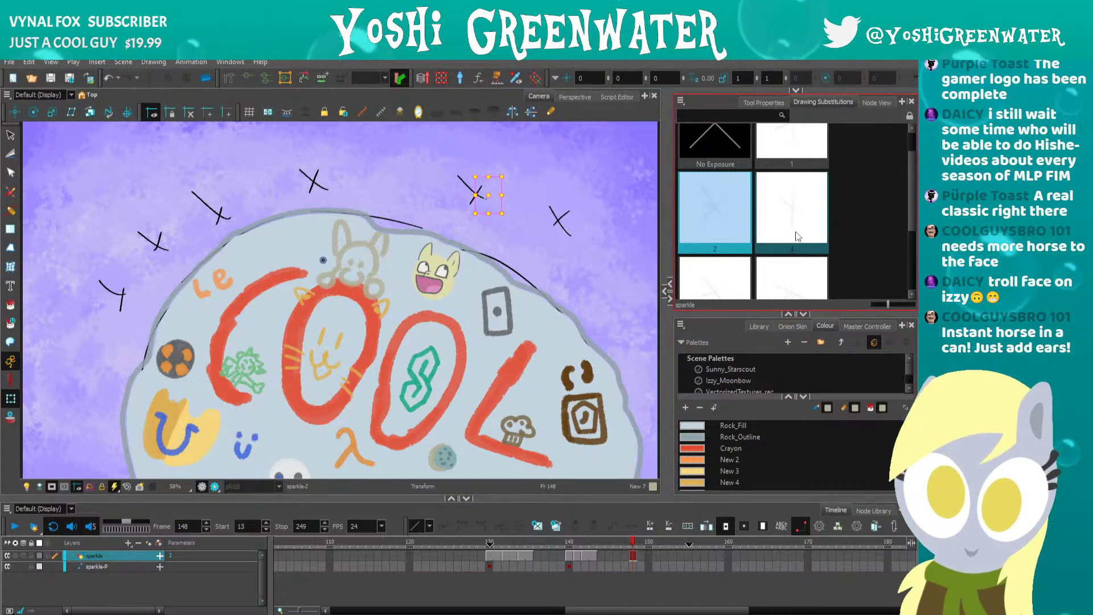
{"action": "left_click_drag", "start_coordinate": [886, 305], "coordinate": [873, 304]}
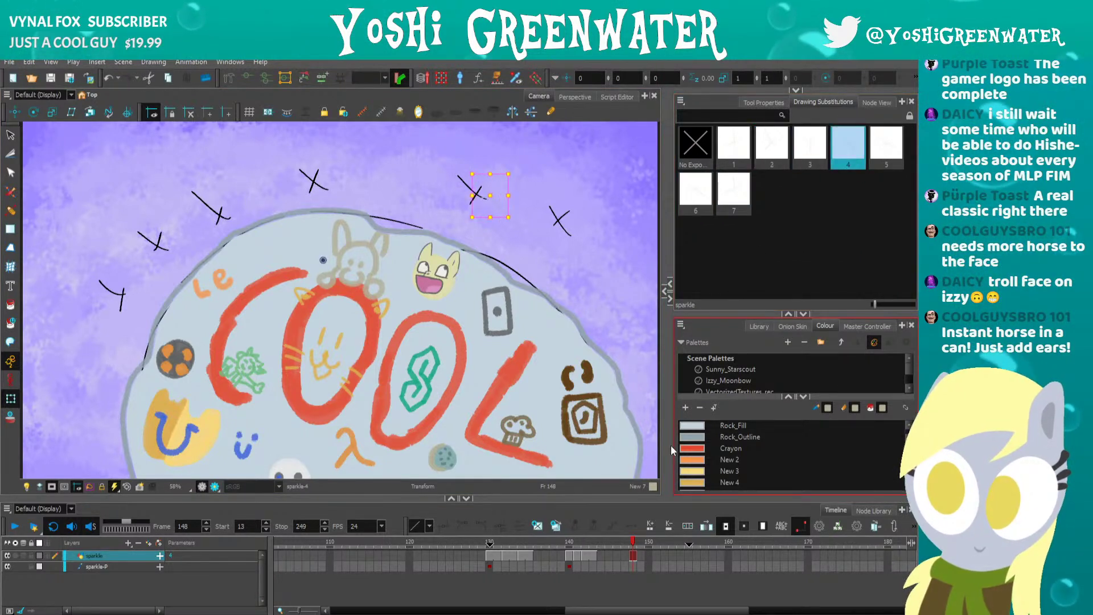
Fill the sparkle layer's drawings through frame 151, ending the third sparkle on drawing 6.
{"action": "left_click", "coordinate": [642, 545]}
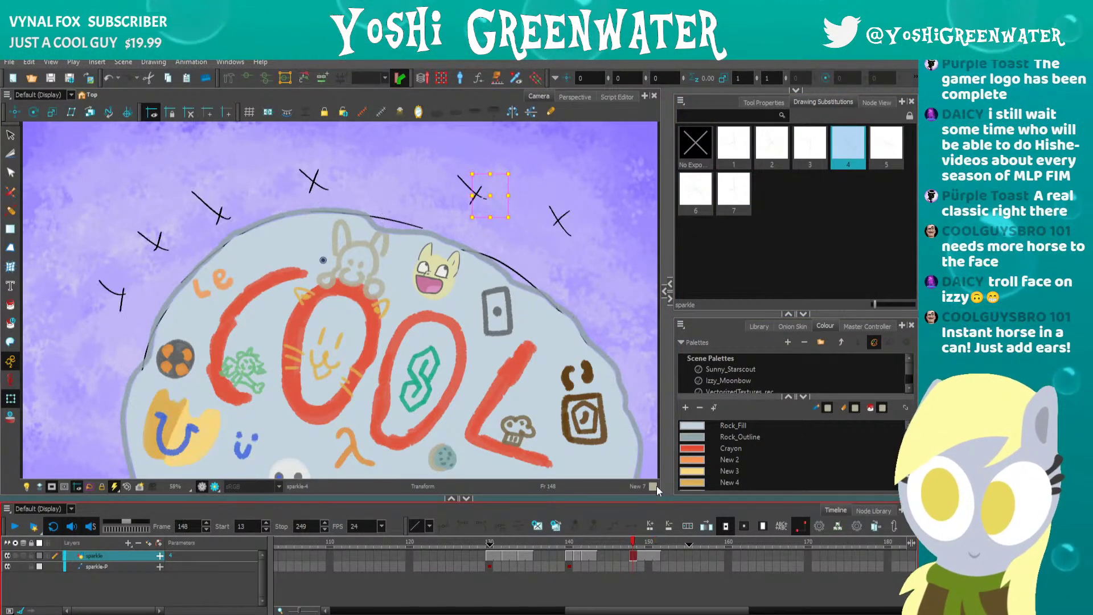
{"action": "key", "text": "period"}
{"action": "key", "text": "period"}
{"action": "key", "text": "period"}
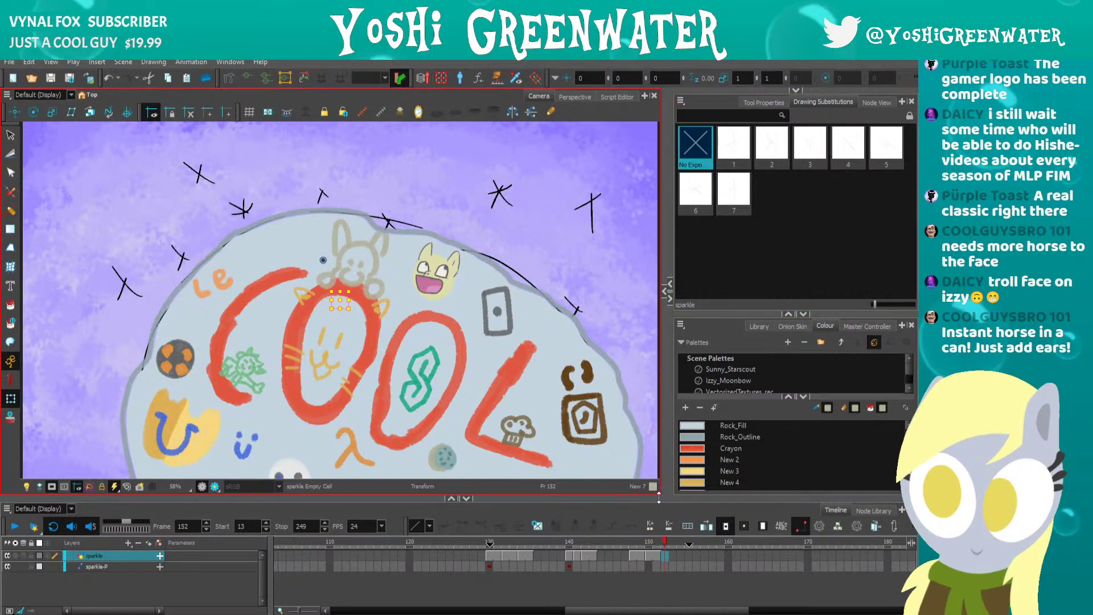
{"action": "key", "text": "comma"}
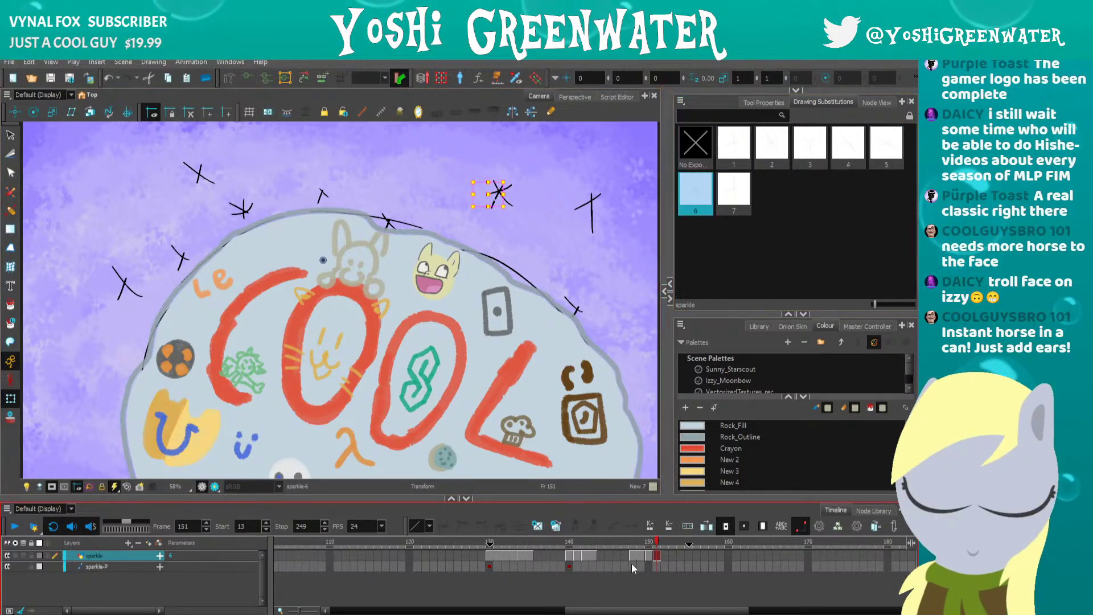
Key the sparkle-P peg at frame 148 and move the sparkle onto the rough star above the bunny doodle.
{"action": "left_click", "coordinate": [632, 566]}
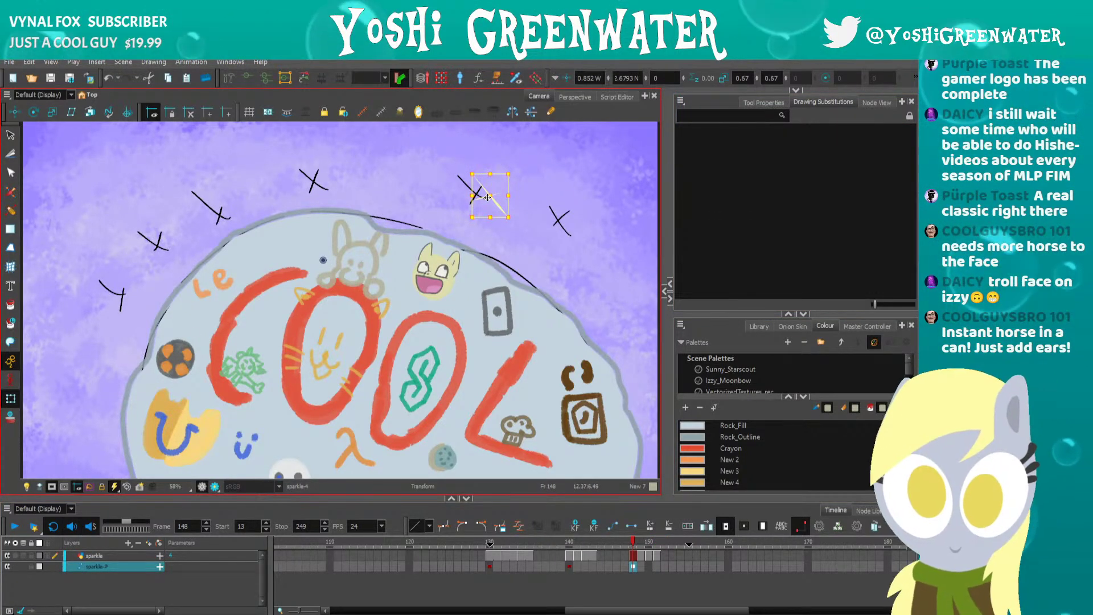
{"action": "left_click_drag", "start_coordinate": [470, 196], "coordinate": [293, 180]}
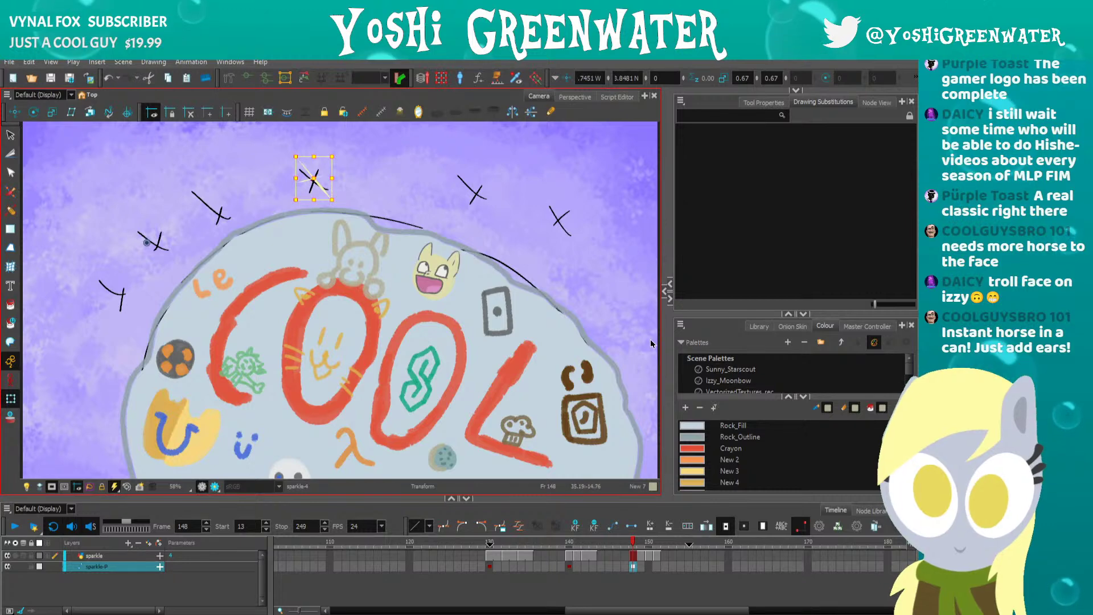
{"action": "left_click", "coordinate": [871, 105]}
Play and scrub the animation from frame 130 to check the timing and placement of the three sparkles.
{"action": "left_click", "coordinate": [666, 544]}
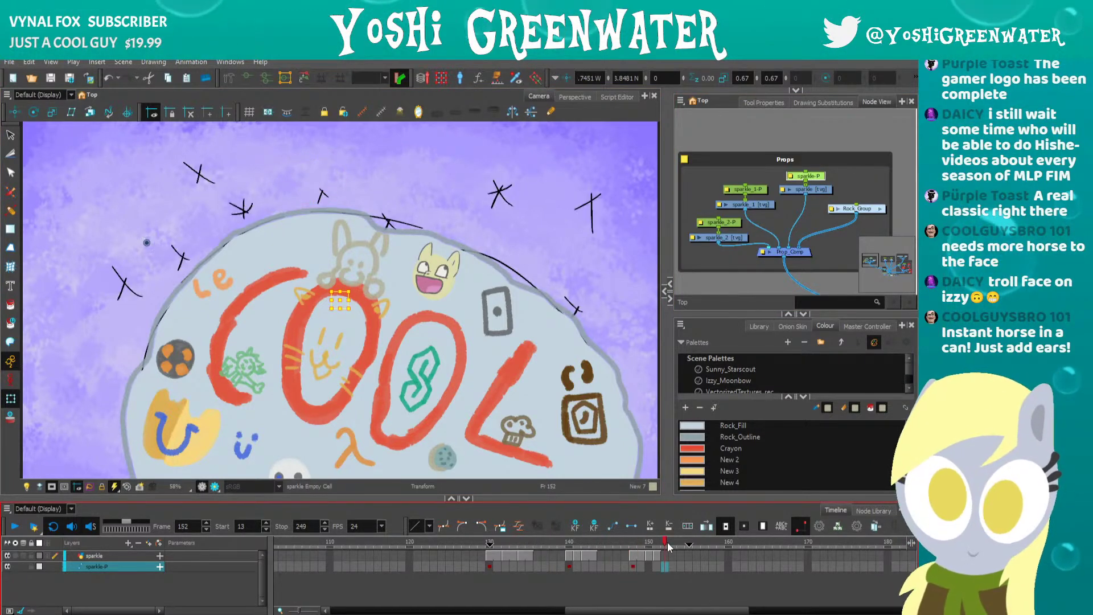
{"action": "left_click_drag", "start_coordinate": [683, 545], "coordinate": [490, 542]}
{"action": "key", "text": "shift+Return"}
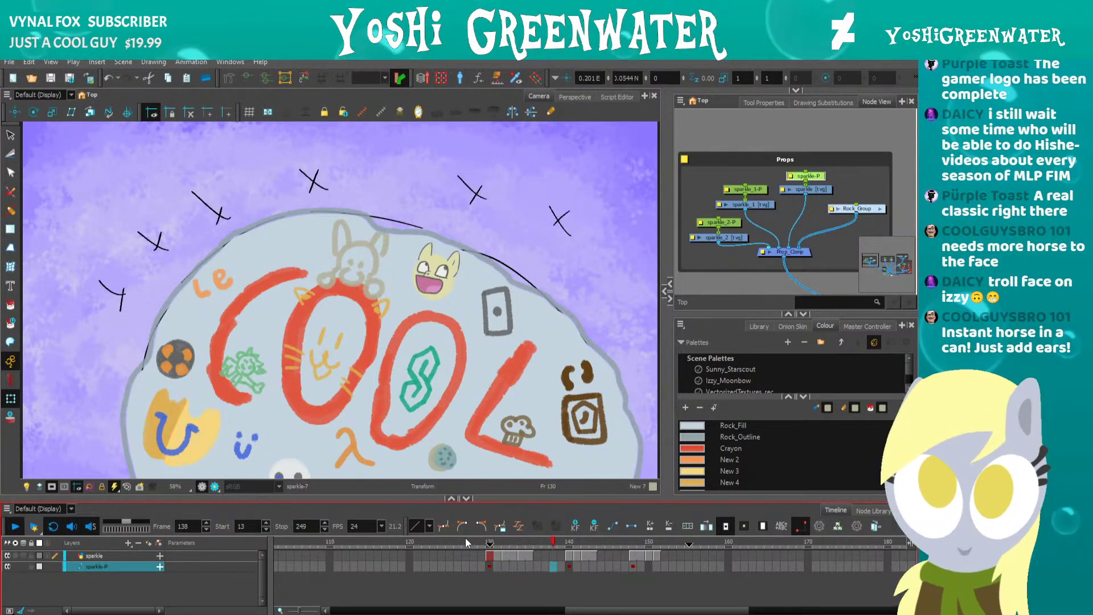
{"action": "key", "text": "Return"}
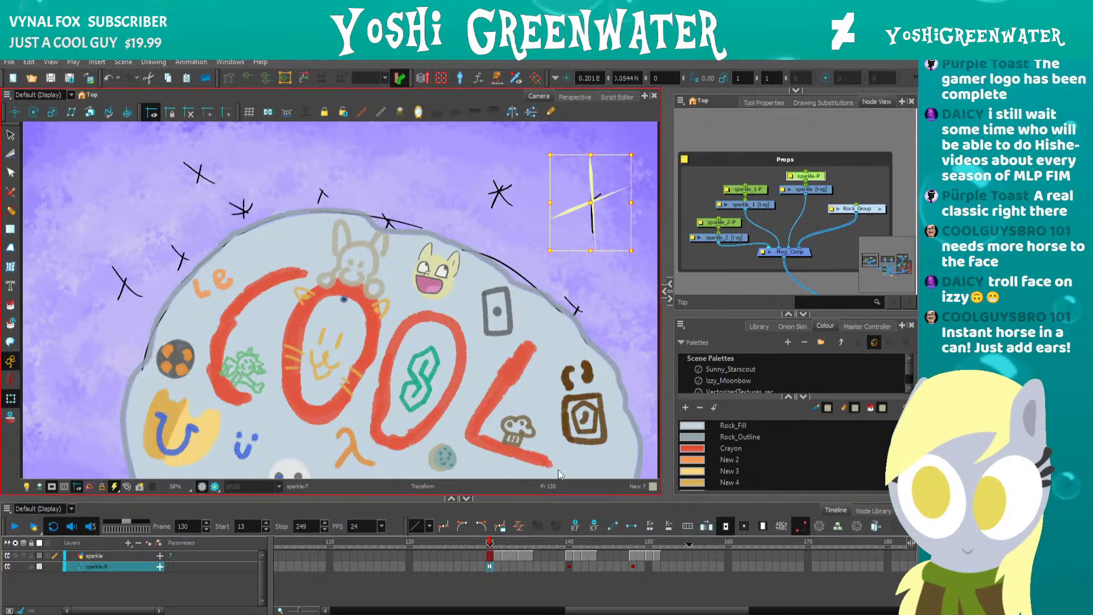
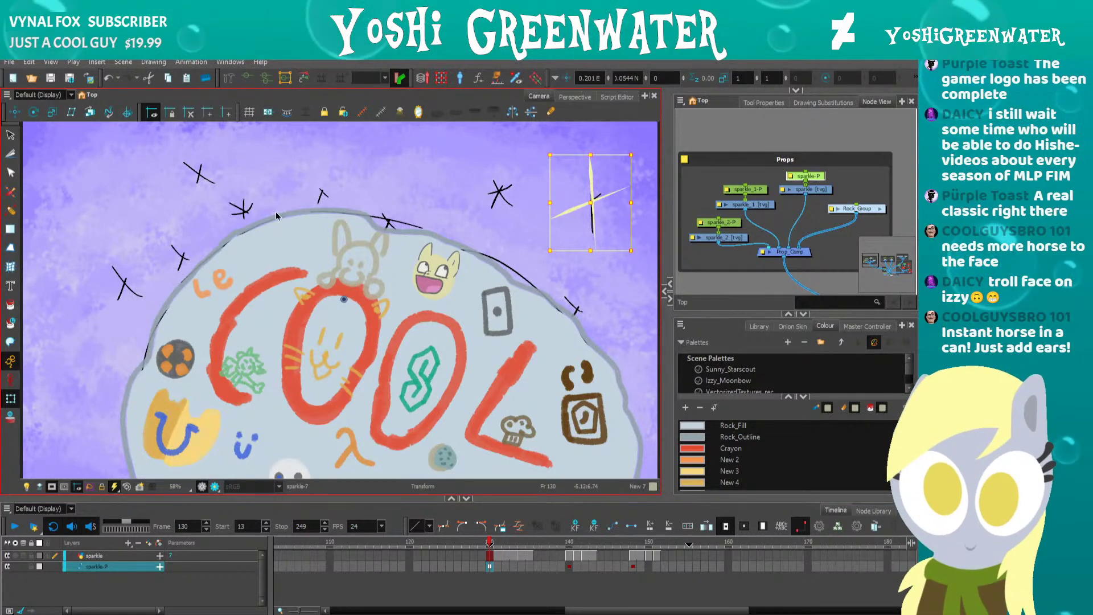
{"action": "left_click_drag", "start_coordinate": [496, 544], "coordinate": [672, 555]}
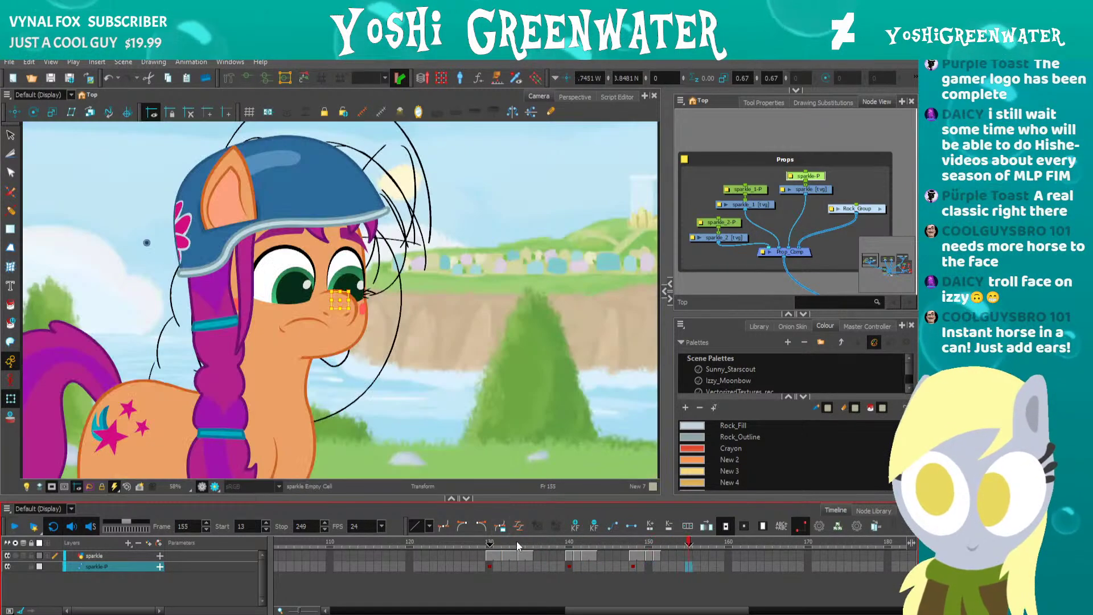
{"action": "left_click", "coordinate": [491, 545]}
{"action": "key", "text": "shift+Return"}
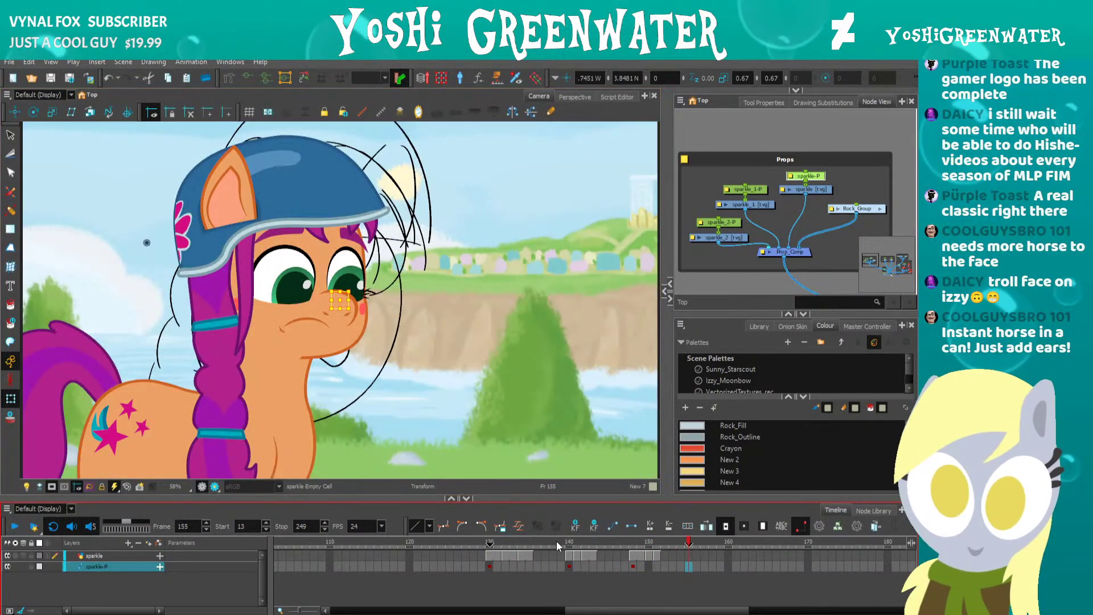
{"action": "left_click", "coordinate": [584, 538]}
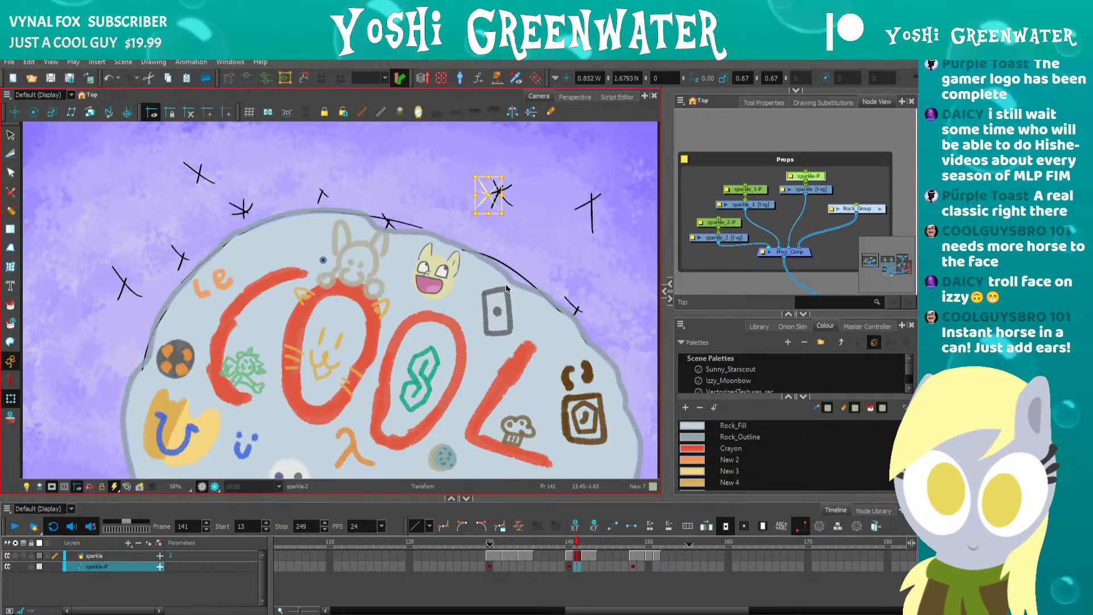
{"action": "left_click_drag", "start_coordinate": [537, 504], "coordinate": [538, 509]}
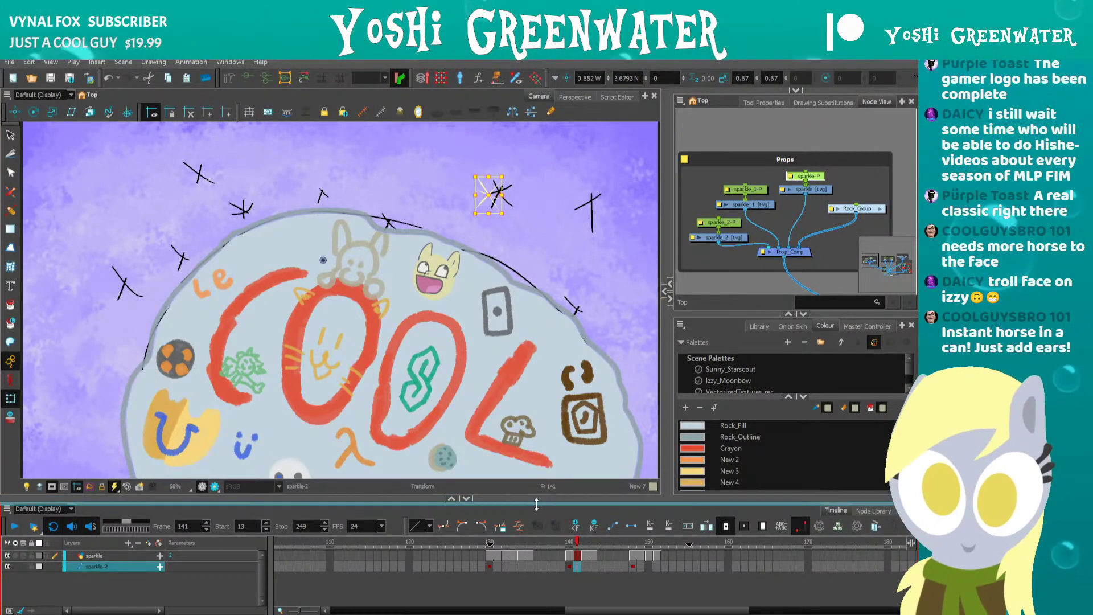
List all three sparkle layers with their pegs and key sparkle_1-P and sparkle_2-P at frame 130.
{"action": "left_click", "coordinate": [715, 222]}
{"action": "left_click", "coordinate": [736, 191]}
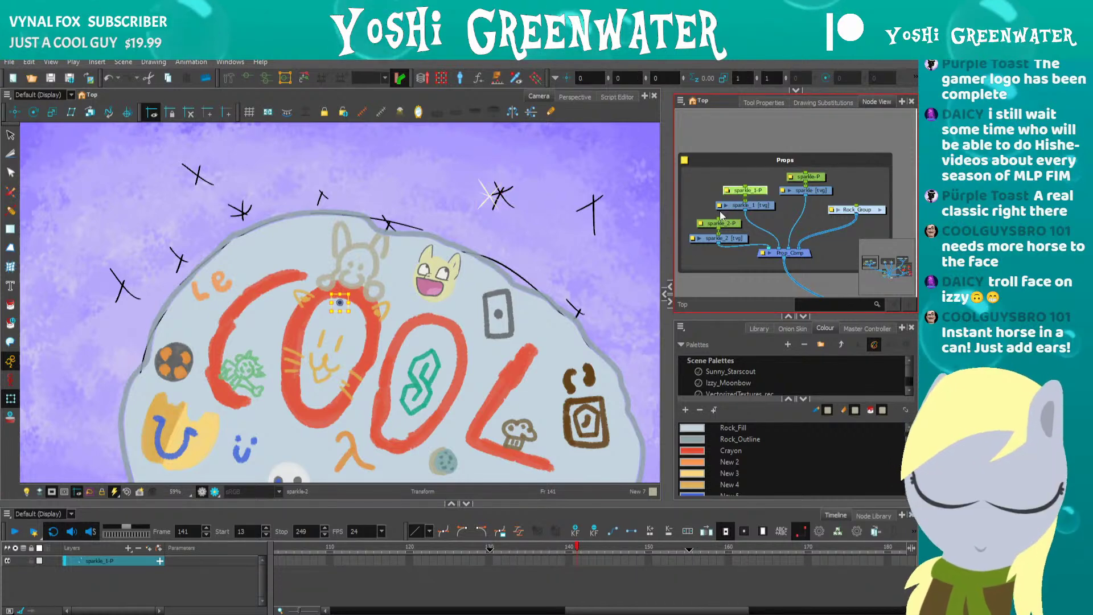
{"action": "left_click", "coordinate": [715, 243]}
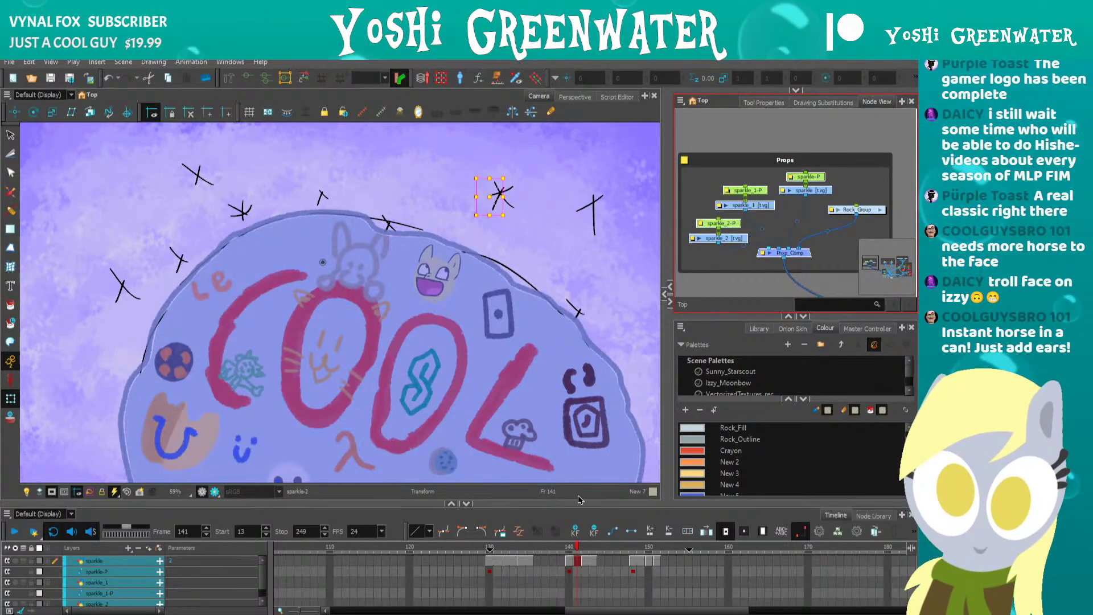
{"action": "left_click_drag", "start_coordinate": [552, 504], "coordinate": [535, 445]}
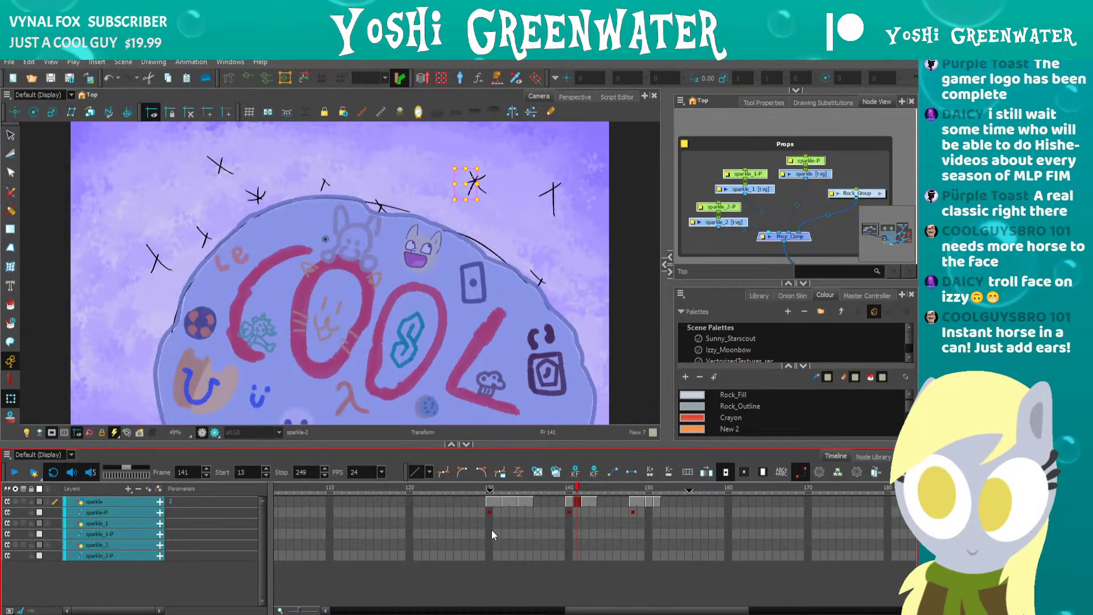
{"action": "left_click_drag", "start_coordinate": [511, 486], "coordinate": [490, 488]}
{"action": "left_click", "coordinate": [706, 187]}
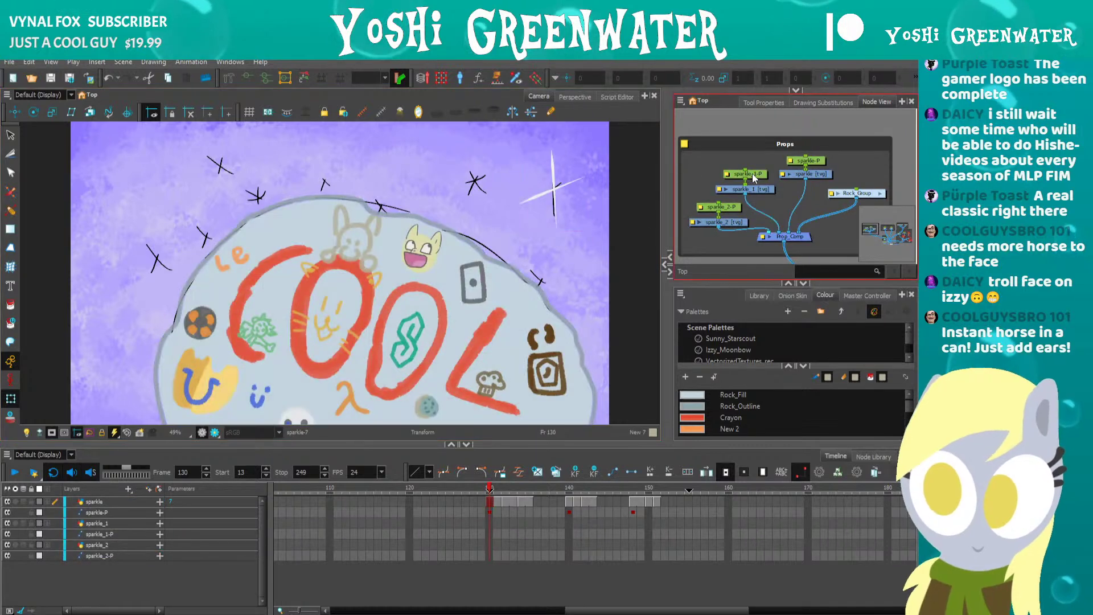
{"action": "left_click", "coordinate": [708, 207]}
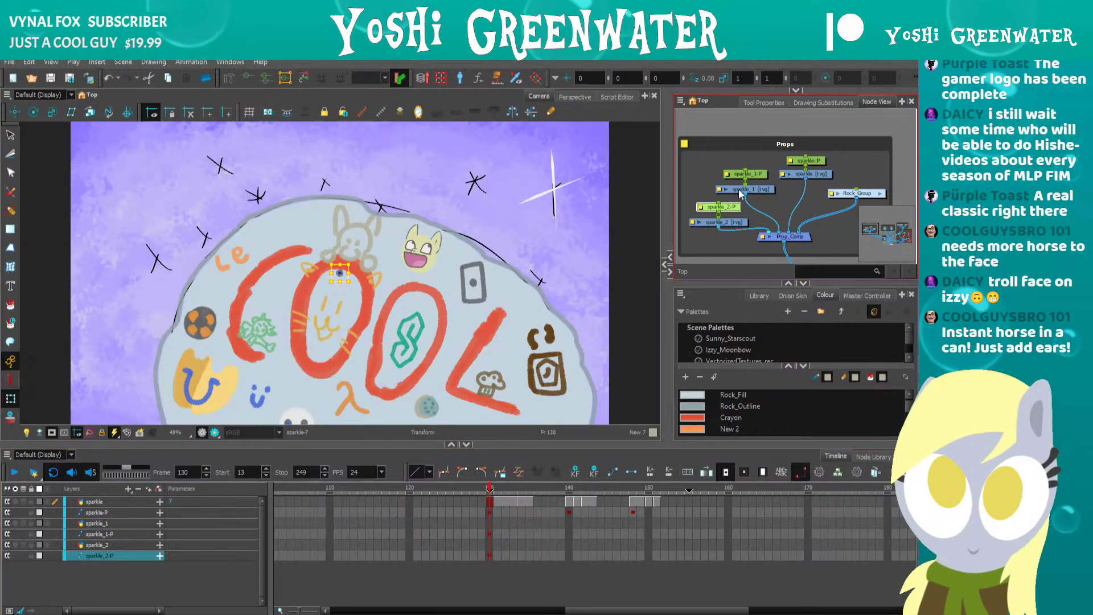
Expose the sparkle_1 layer's drawings from frame 130 through frame 134.
{"action": "left_click", "coordinate": [739, 189]}
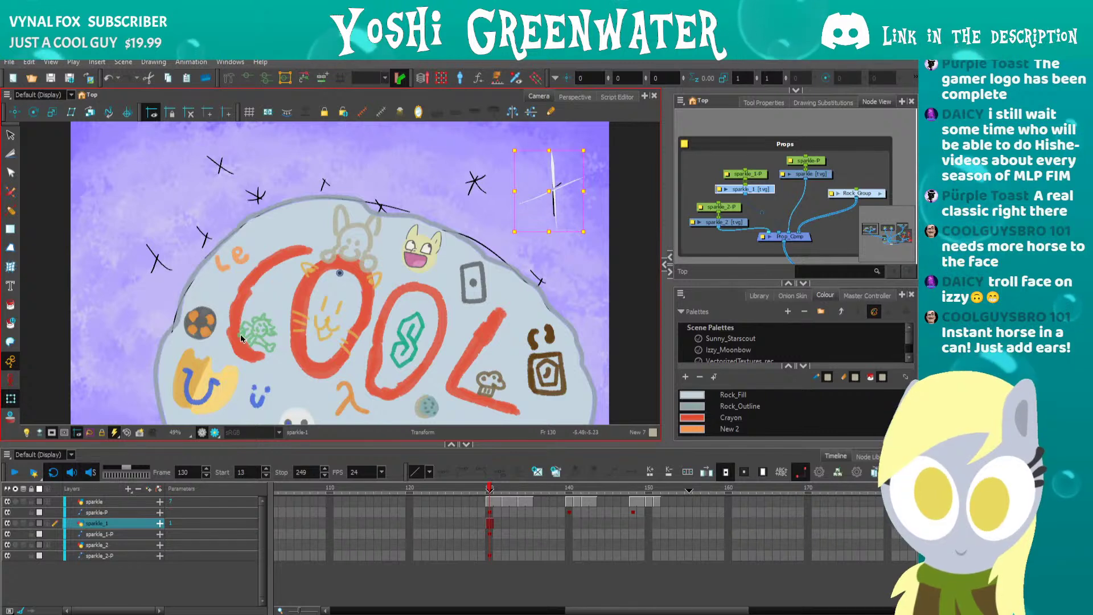
{"action": "left_click", "coordinate": [519, 488]}
{"action": "key", "text": "F5"}
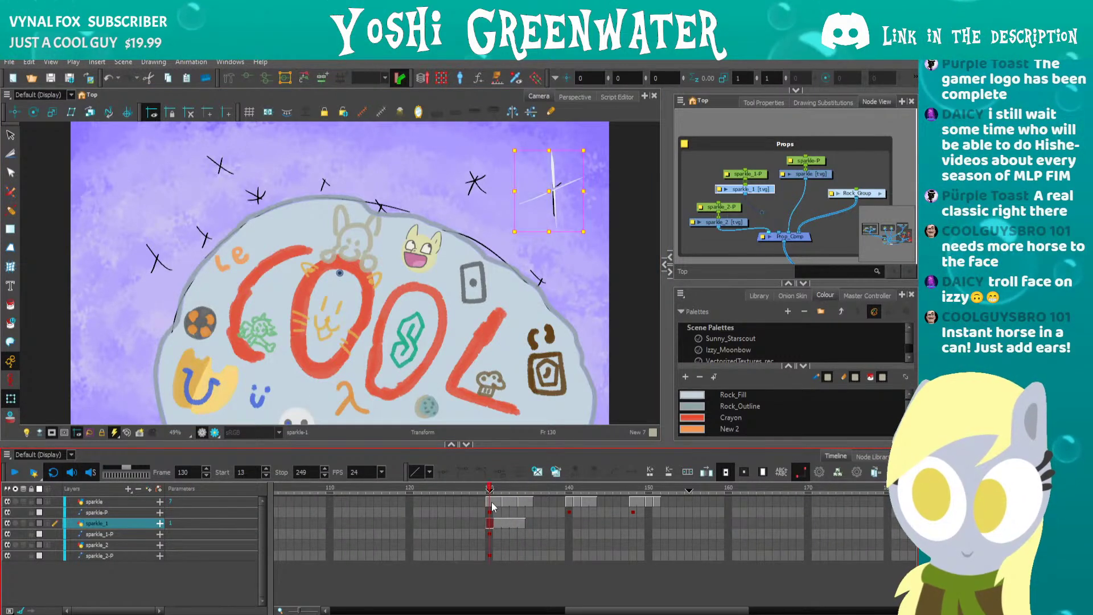
{"action": "key", "text": "alt+b"}
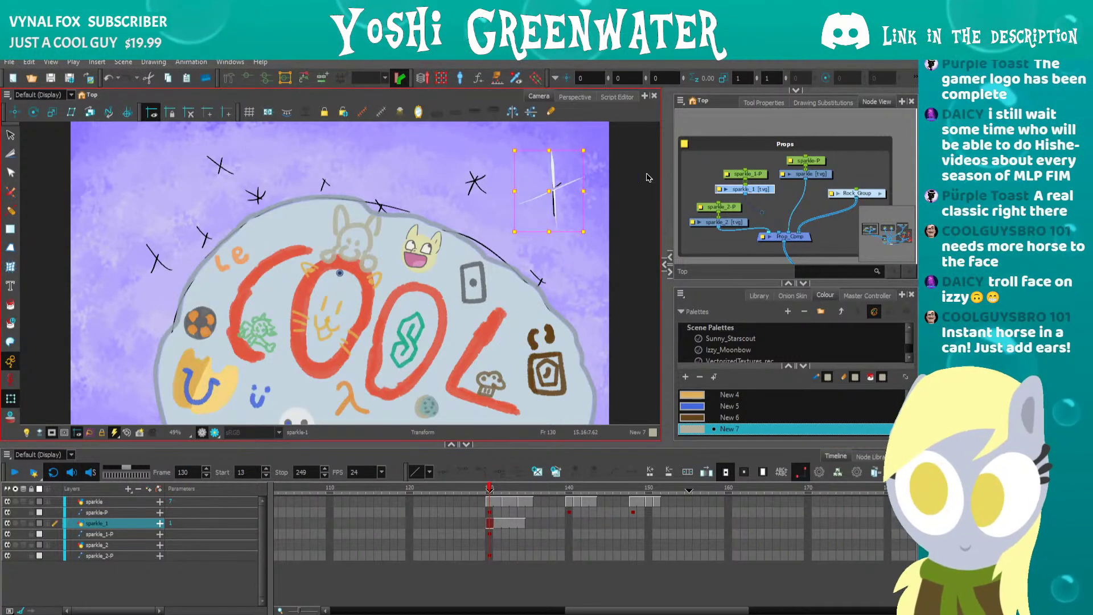
Move the sparkle_1-P peg at frame 130 beside the rough star at the rock's upper left and inspect sparkle_1 at frame 132.
{"action": "key", "text": "b"}
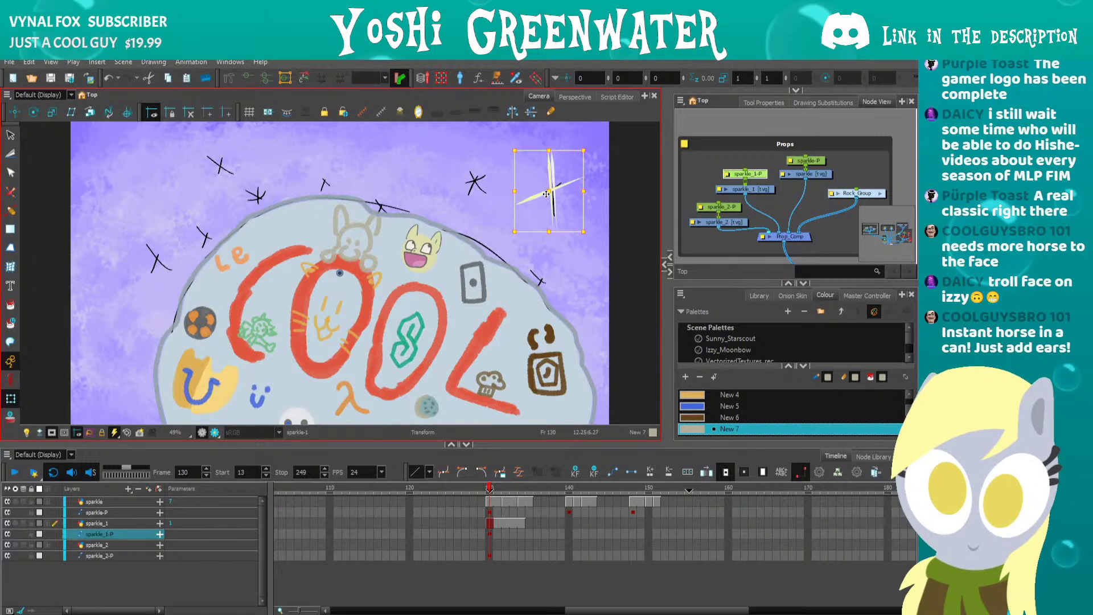
{"action": "left_click_drag", "start_coordinate": [547, 194], "coordinate": [271, 196]}
{"action": "left_click", "coordinate": [506, 489]}
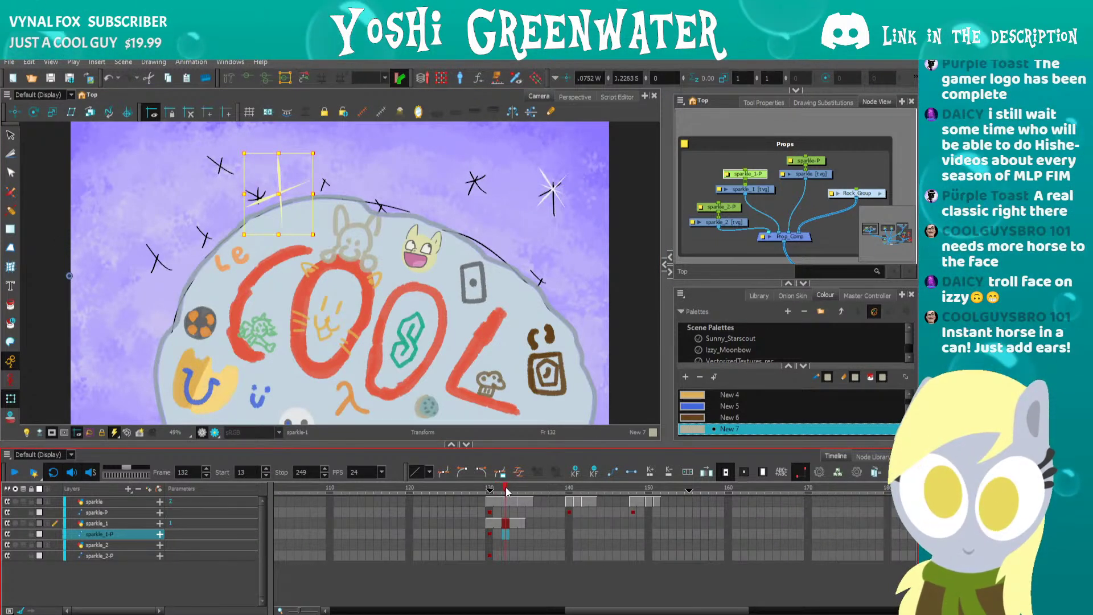
{"action": "key", "text": "shift+b"}
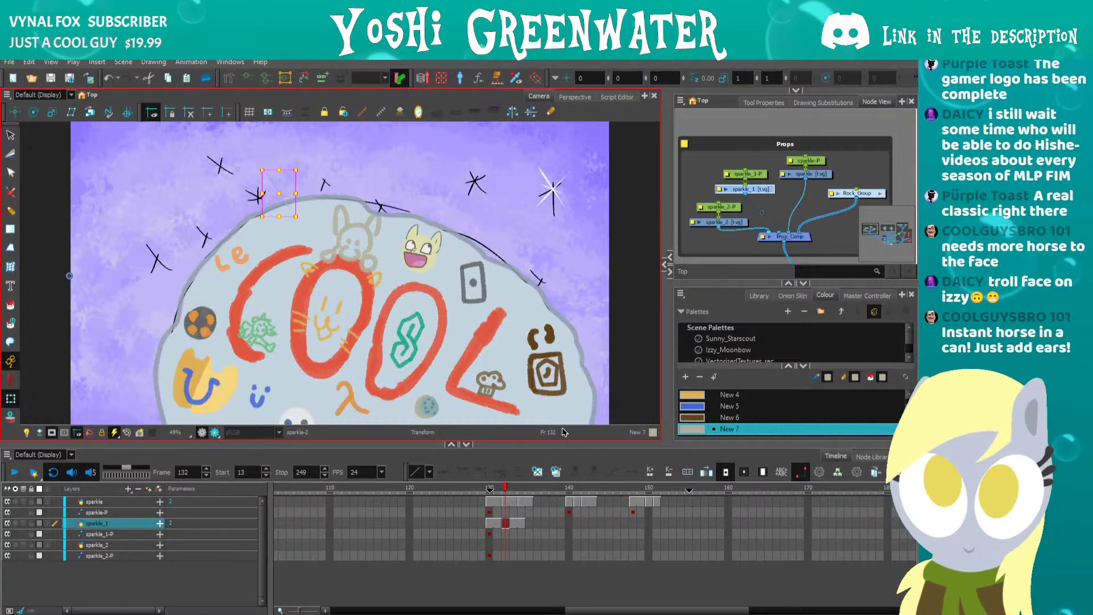
Key the sparkle_1-P peg at frame 137 for the layer's second sparkle.
{"action": "key", "text": "period"}
{"action": "key", "text": "period"}
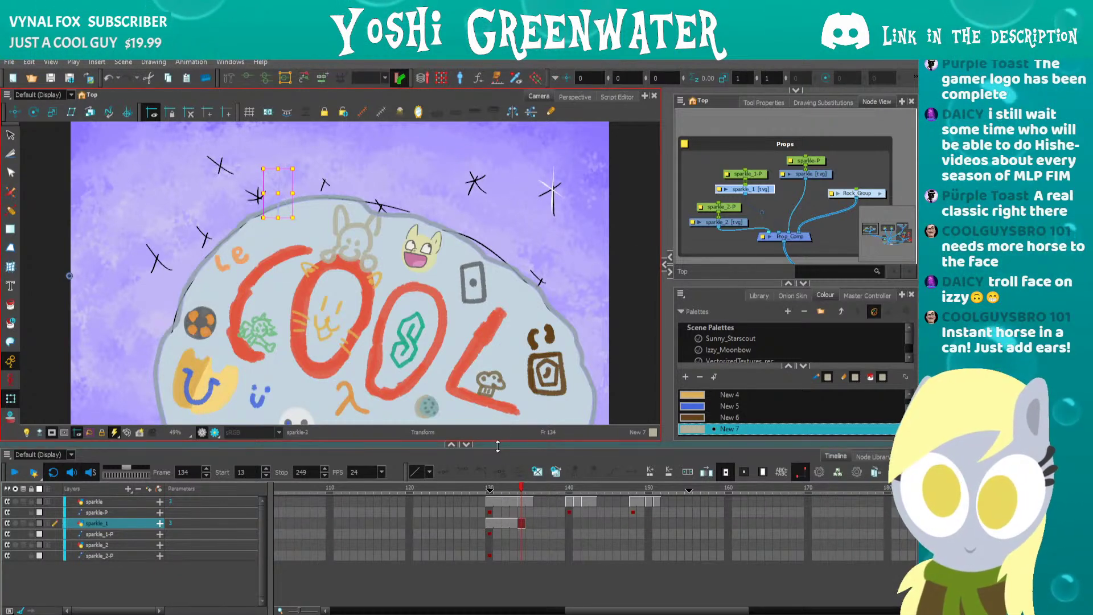
{"action": "left_click_drag", "start_coordinate": [521, 487], "coordinate": [544, 478]}
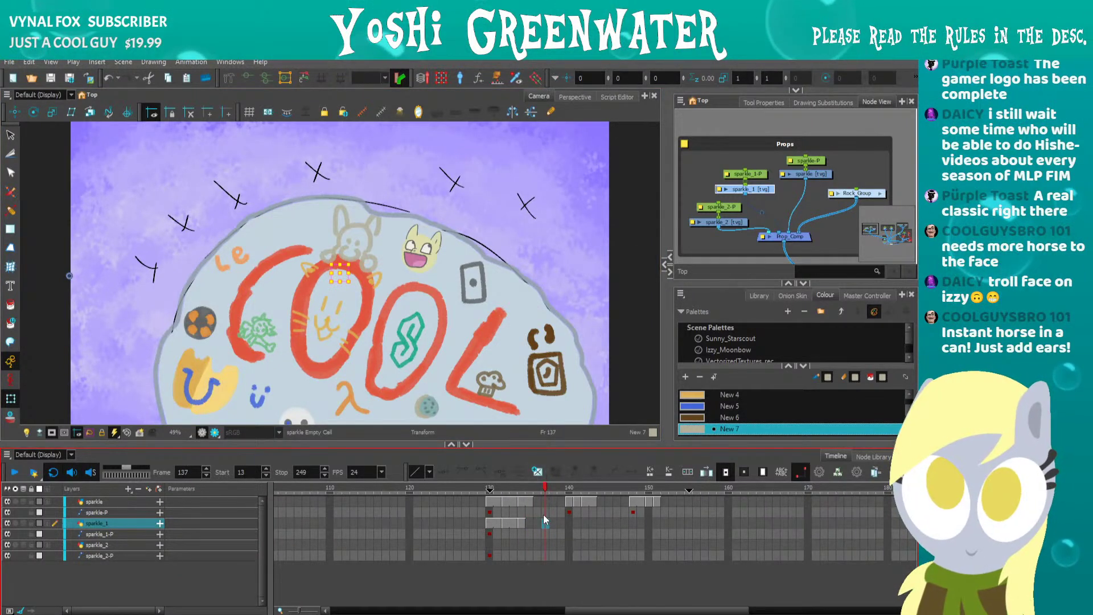
{"action": "left_click", "coordinate": [544, 532]}
{"action": "key", "text": "F6"}
{"action": "key", "text": "shift+b"}
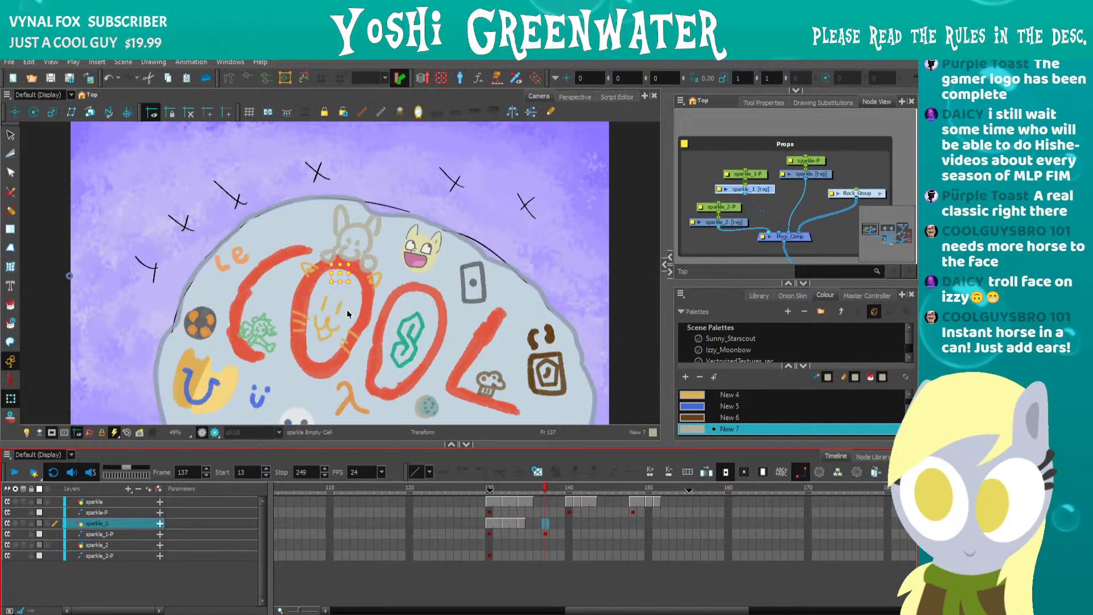
Expose sparkle_1's drawings from frame 137 through 140 and move the sparkle_1-P peg at frame 137 to the sky's upper left.
{"action": "left_click", "coordinate": [823, 102]}
{"action": "left_click", "coordinate": [763, 151]}
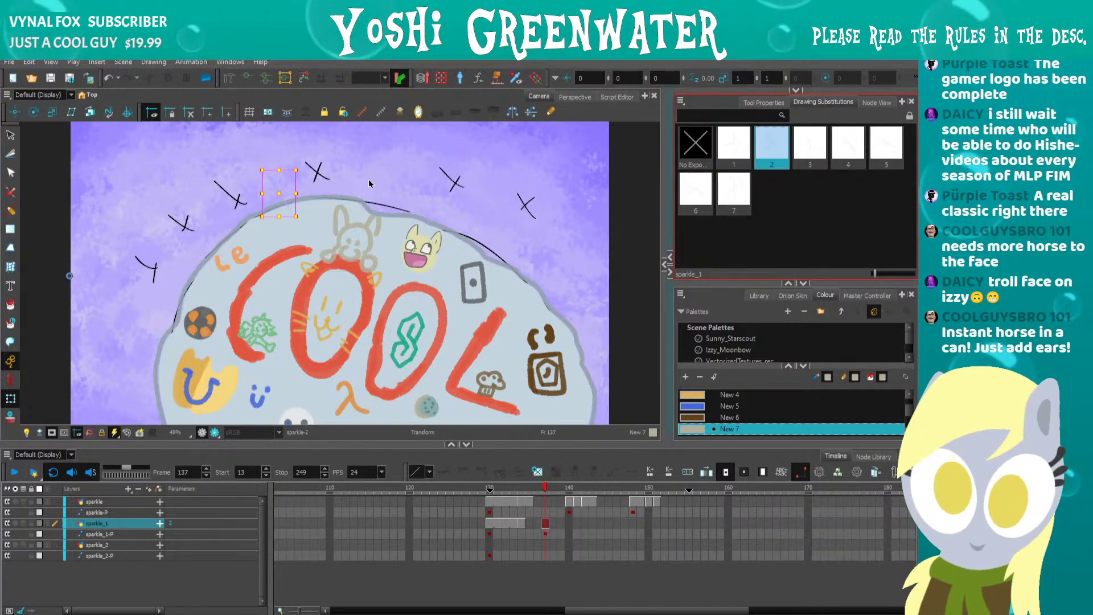
{"action": "left_click", "coordinate": [568, 489]}
{"action": "key", "text": "F5"}
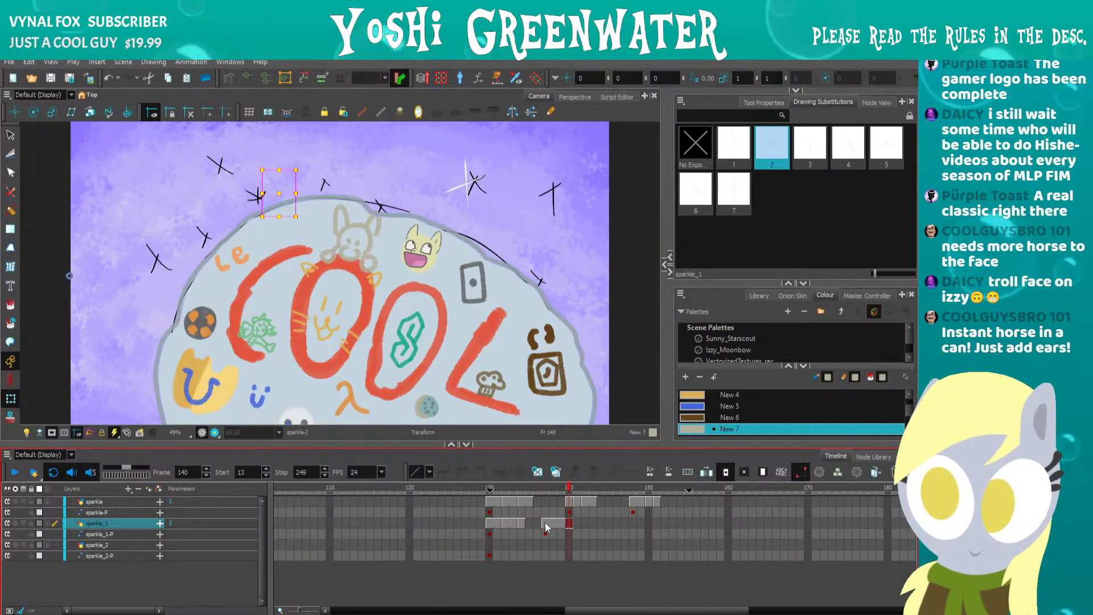
{"action": "left_click", "coordinate": [551, 525]}
{"action": "left_click", "coordinate": [805, 154]}
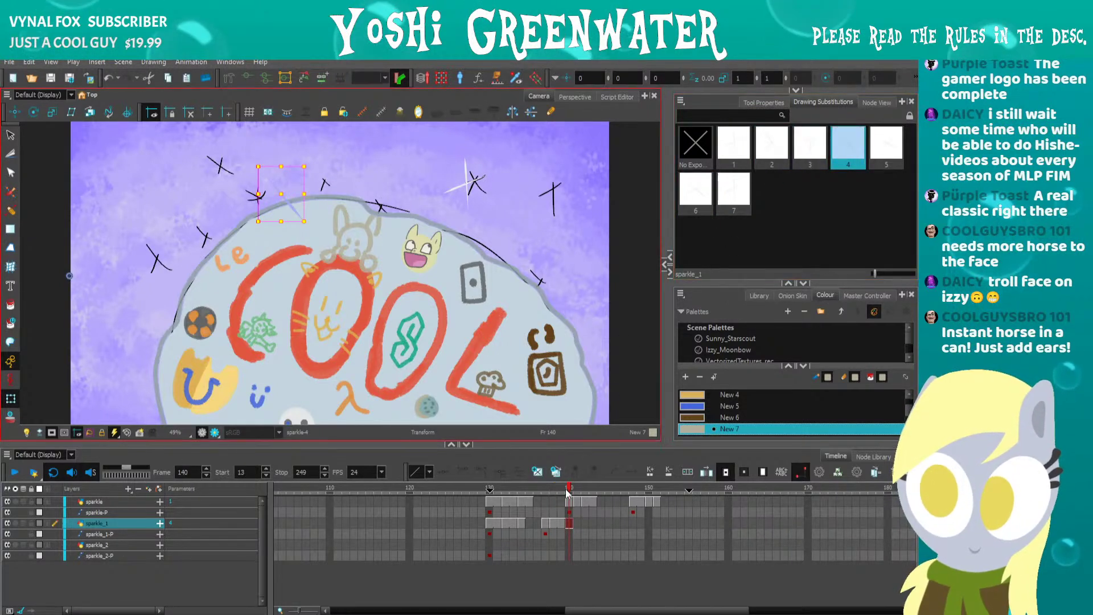
{"action": "left_click", "coordinate": [545, 534]}
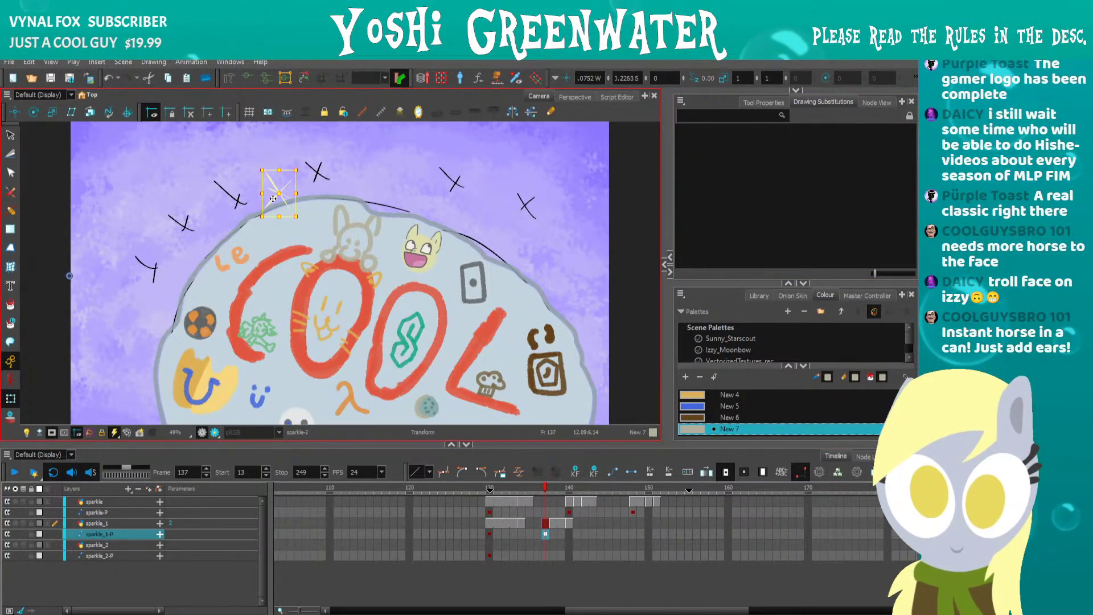
{"action": "left_click_drag", "start_coordinate": [194, 167], "coordinate": [142, 172]}
Expose the sparkle_1 layer from frame 144 through frame 147, starting with drawing 2.
{"action": "left_click_drag", "start_coordinate": [546, 489], "coordinate": [596, 493]}
{"action": "left_click", "coordinate": [601, 523]}
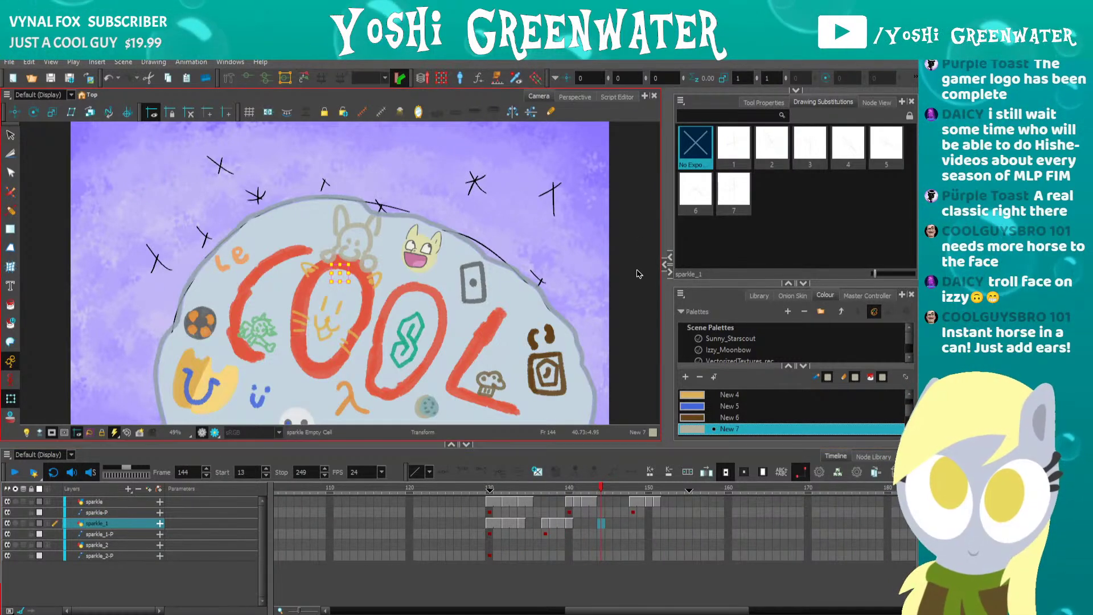
{"action": "left_click_drag", "start_coordinate": [571, 445], "coordinate": [570, 452]}
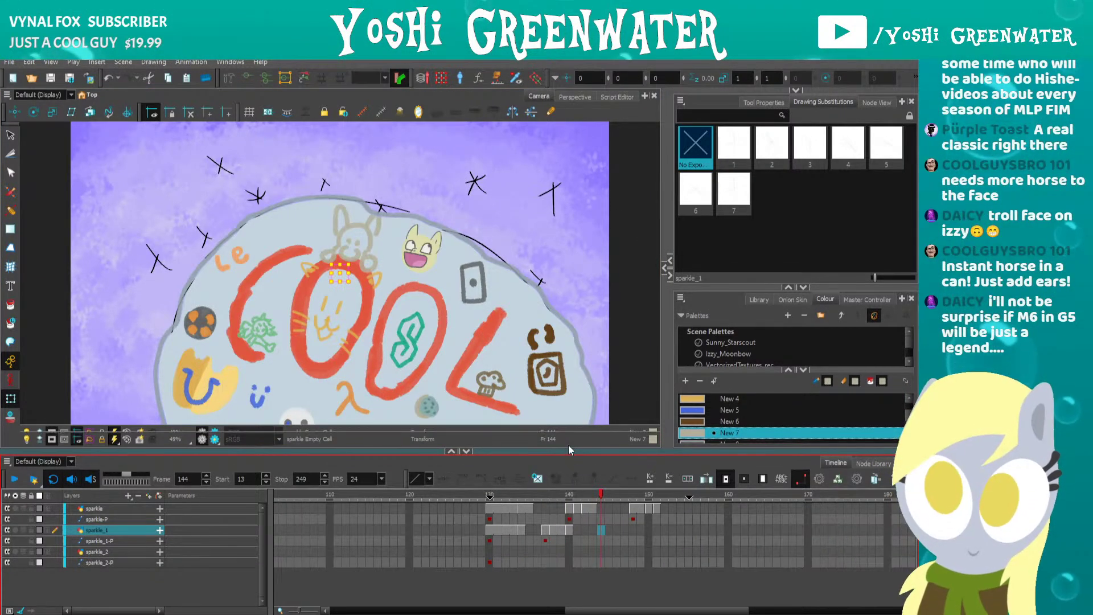
{"action": "left_click", "coordinate": [768, 148]}
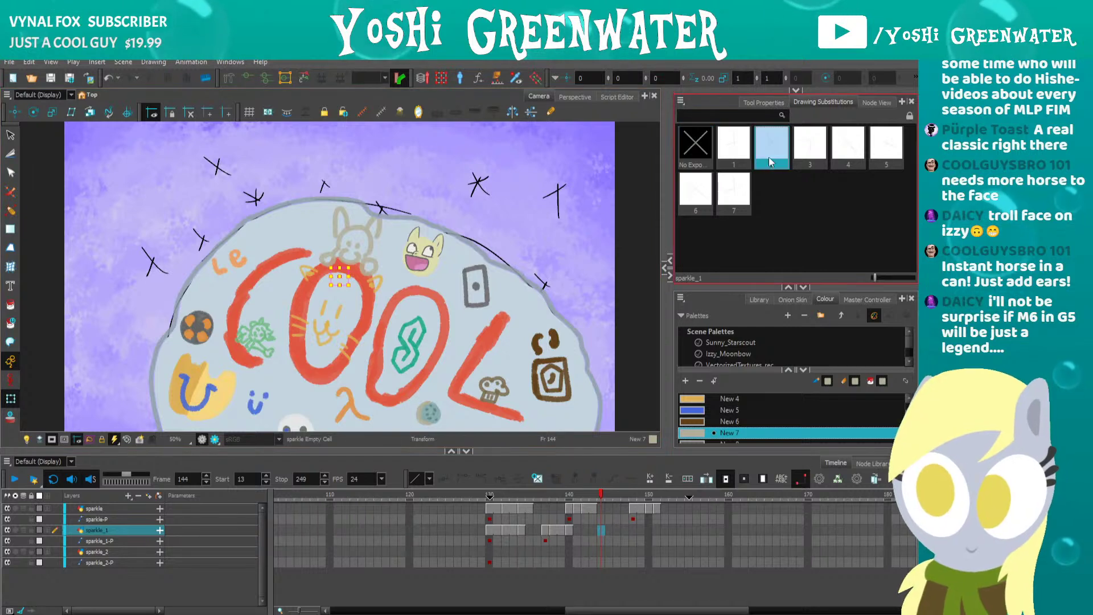
{"action": "left_click", "coordinate": [616, 497]}
{"action": "left_click", "coordinate": [601, 530]}
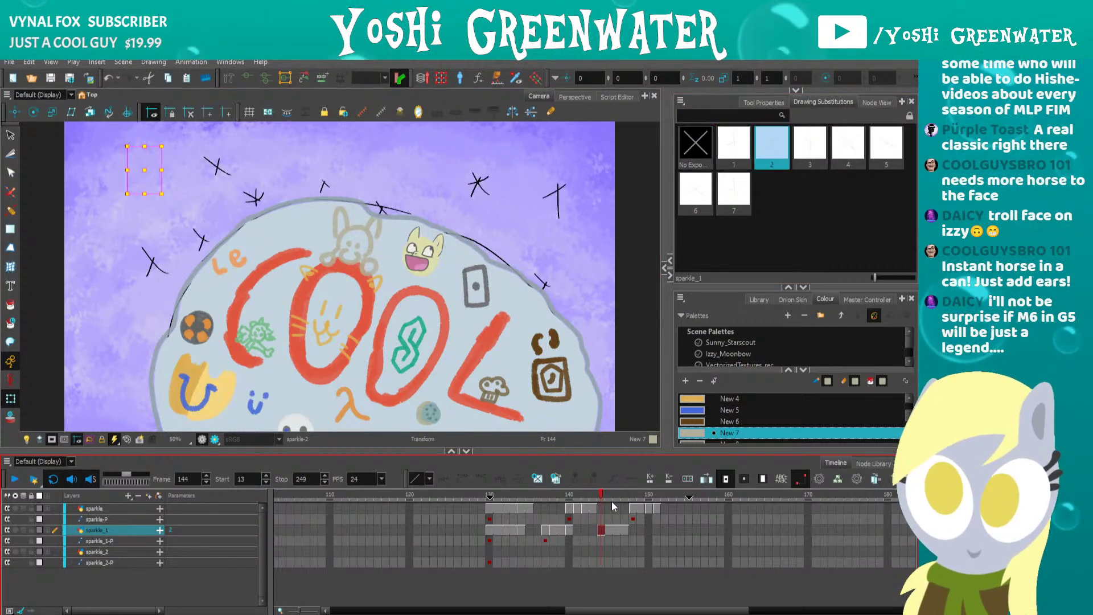
Substitute sparkle_1's drawings within frames 144 to 147 and move the sparkle_1-P peg at frame 144 down beside the rock's left side.
{"action": "key", "text": "period"}
{"action": "key", "text": "period"}
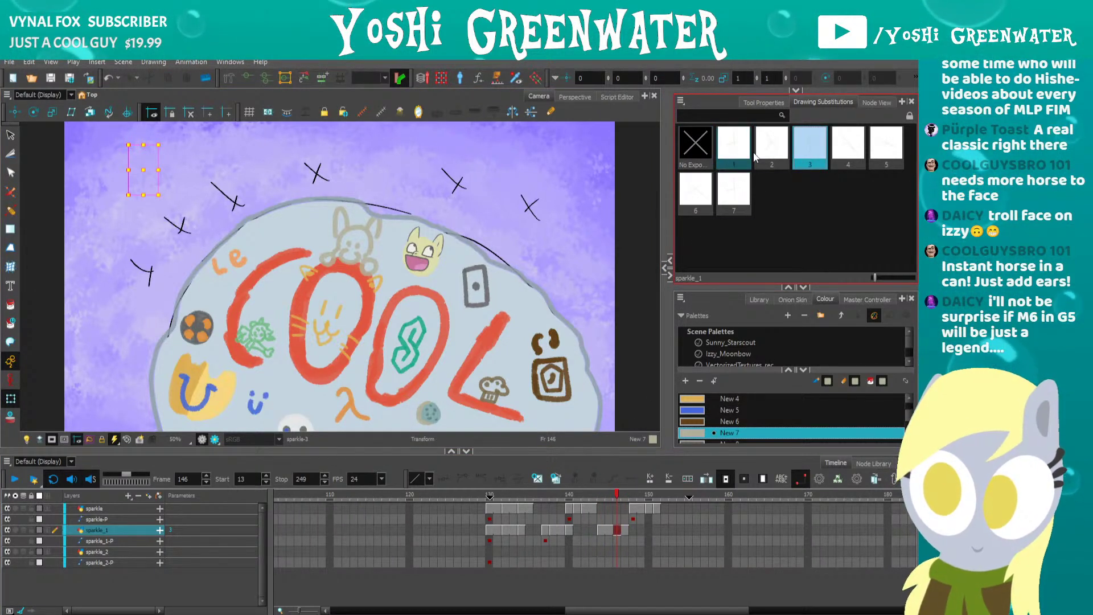
{"action": "left_click", "coordinate": [768, 149]}
{"action": "left_click", "coordinate": [696, 196]}
{"action": "left_click", "coordinate": [601, 540]}
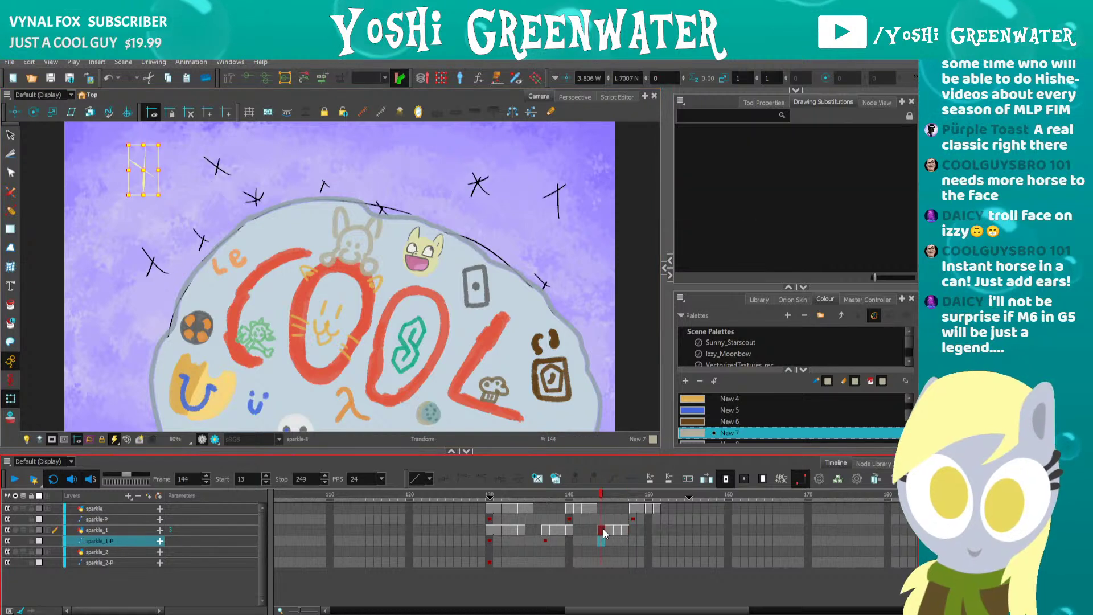
{"action": "left_click_drag", "start_coordinate": [141, 178], "coordinate": [132, 310]}
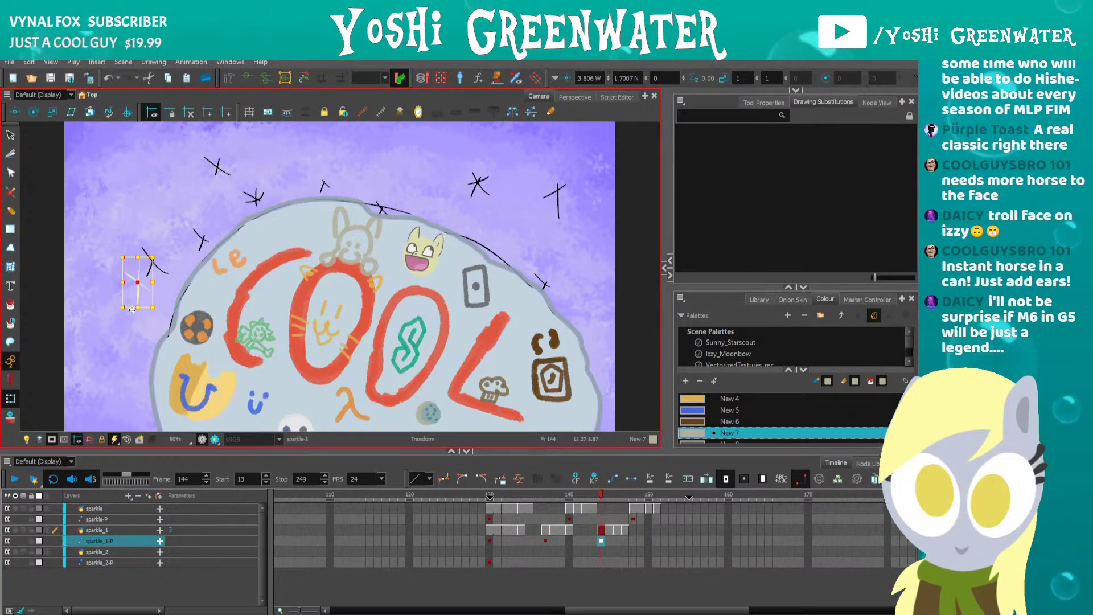
Expose the sparkle_1 layer's drawings from frame 151 through frame 153.
{"action": "left_click", "coordinate": [650, 494]}
{"action": "left_click", "coordinate": [657, 526]}
{"action": "left_click", "coordinate": [737, 157]}
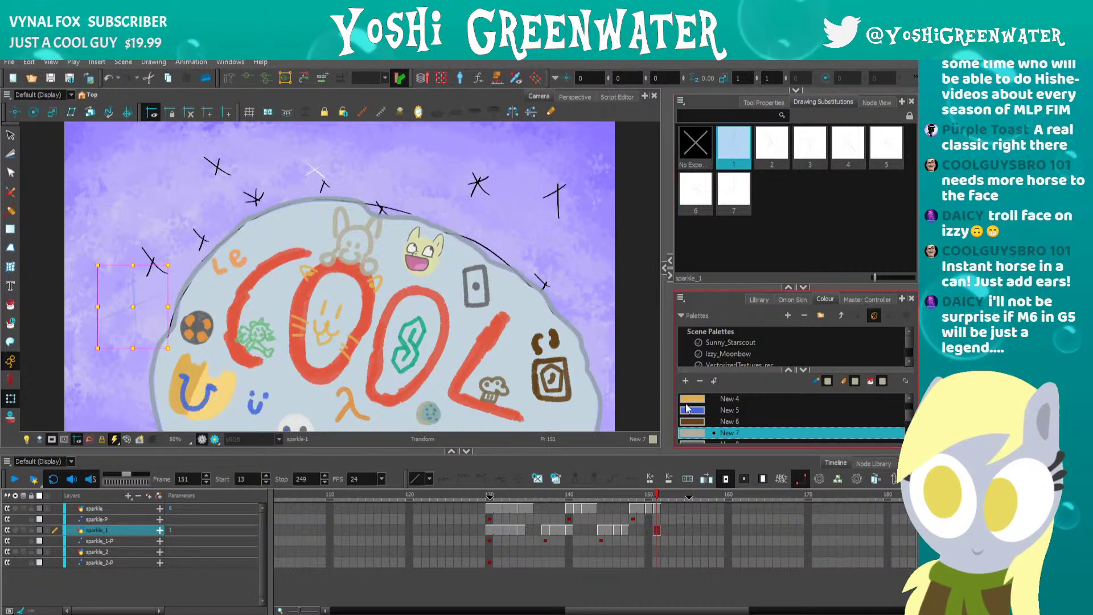
{"action": "left_click", "coordinate": [672, 530]}
{"action": "left_click", "coordinate": [733, 145]}
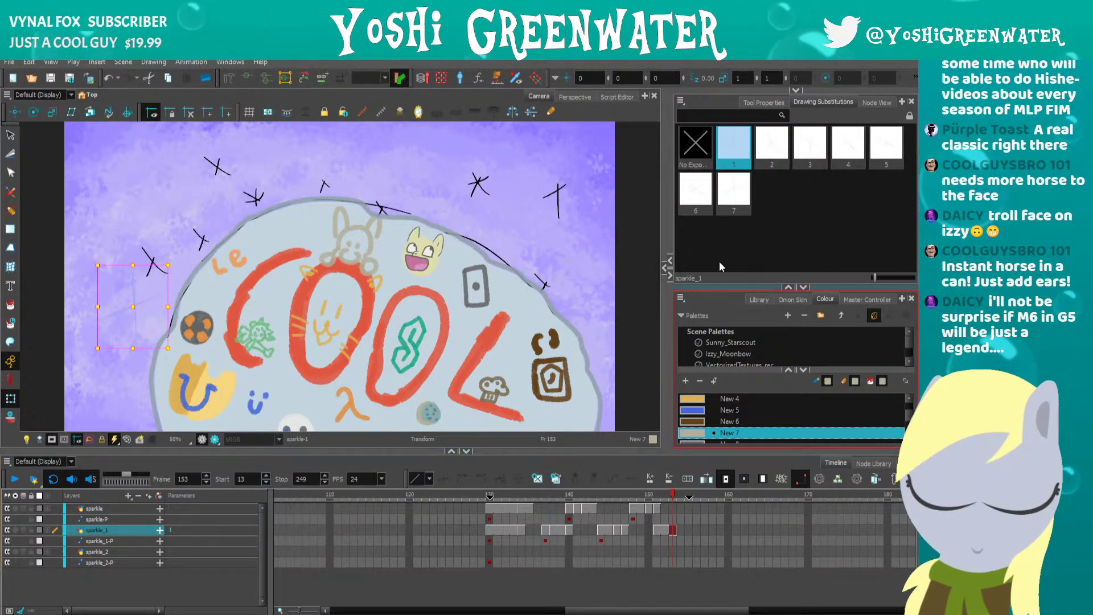
{"action": "left_click", "coordinate": [772, 146]}
Move the sparkle_1-P peg at frame 151 above the rough star at the rock's upper right and play the animation from frame 130.
{"action": "left_click", "coordinate": [654, 539]}
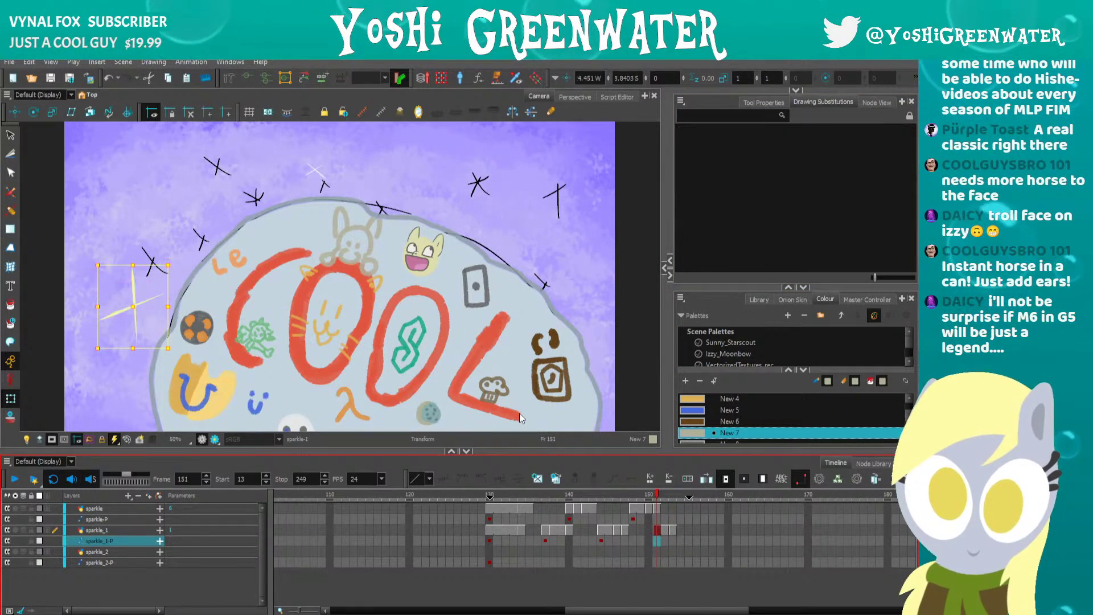
{"action": "left_click_drag", "start_coordinate": [133, 304], "coordinate": [484, 164]}
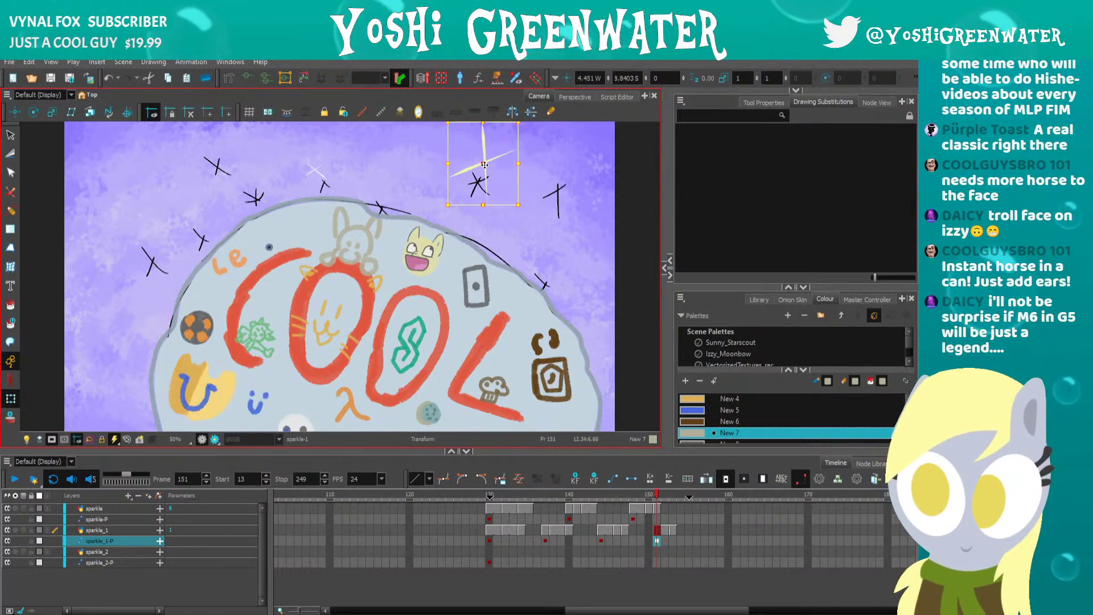
{"action": "left_click", "coordinate": [490, 498]}
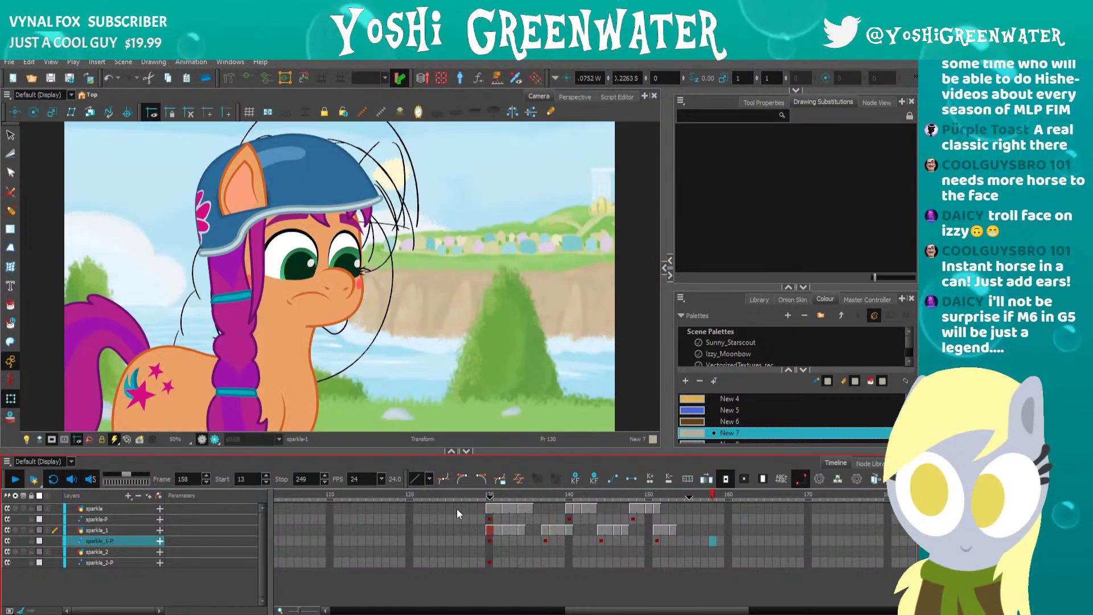
{"action": "left_click", "coordinate": [492, 499]}
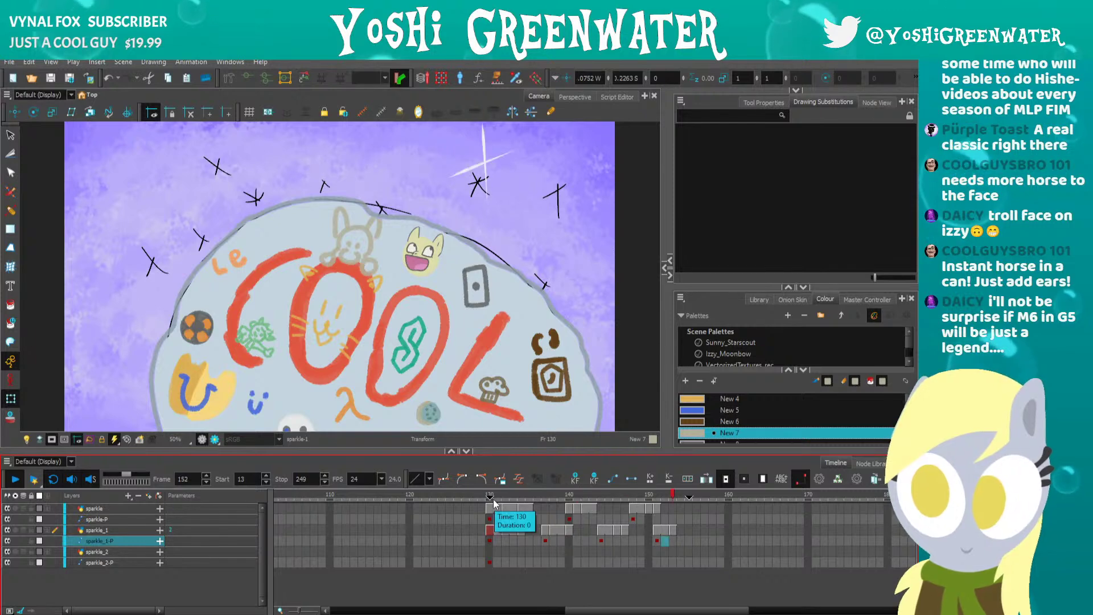
Expose the sparkle_2 layer from frame 132 through frame 136 and substitute its successive drawings, ending on drawing 4.
{"action": "left_click", "coordinate": [489, 551]}
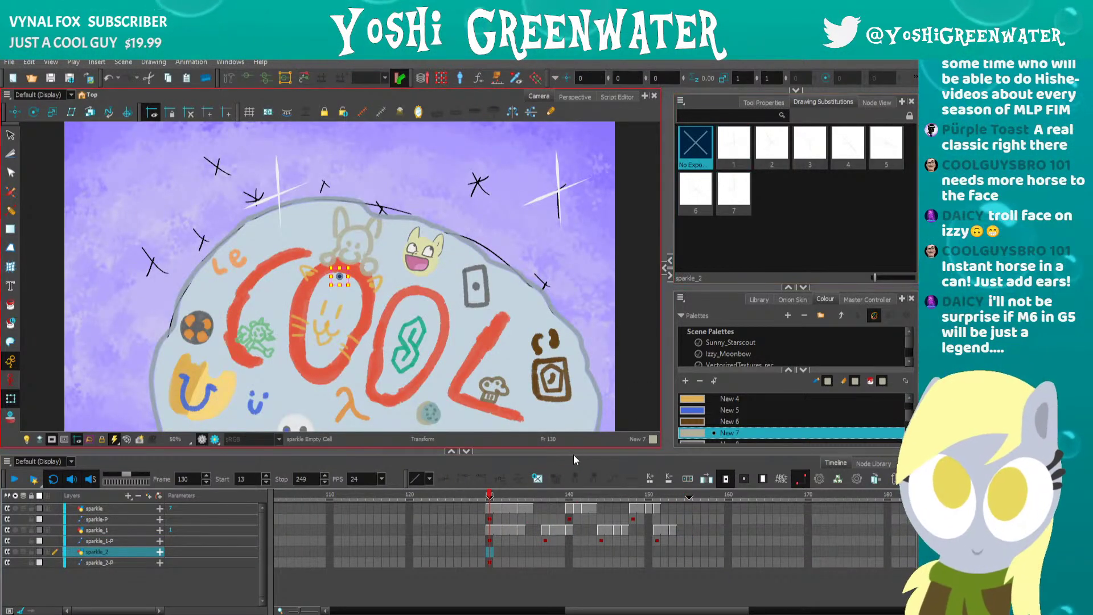
{"action": "left_click", "coordinate": [504, 495]}
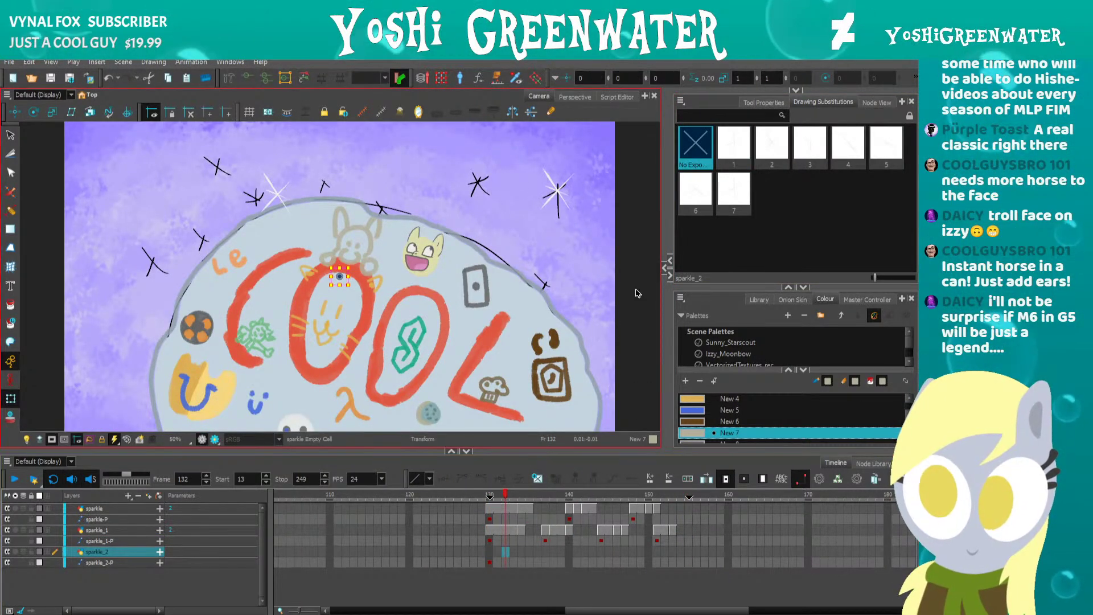
{"action": "left_click", "coordinate": [772, 147]}
{"action": "left_click_drag", "start_coordinate": [552, 495], "coordinate": [511, 497]}
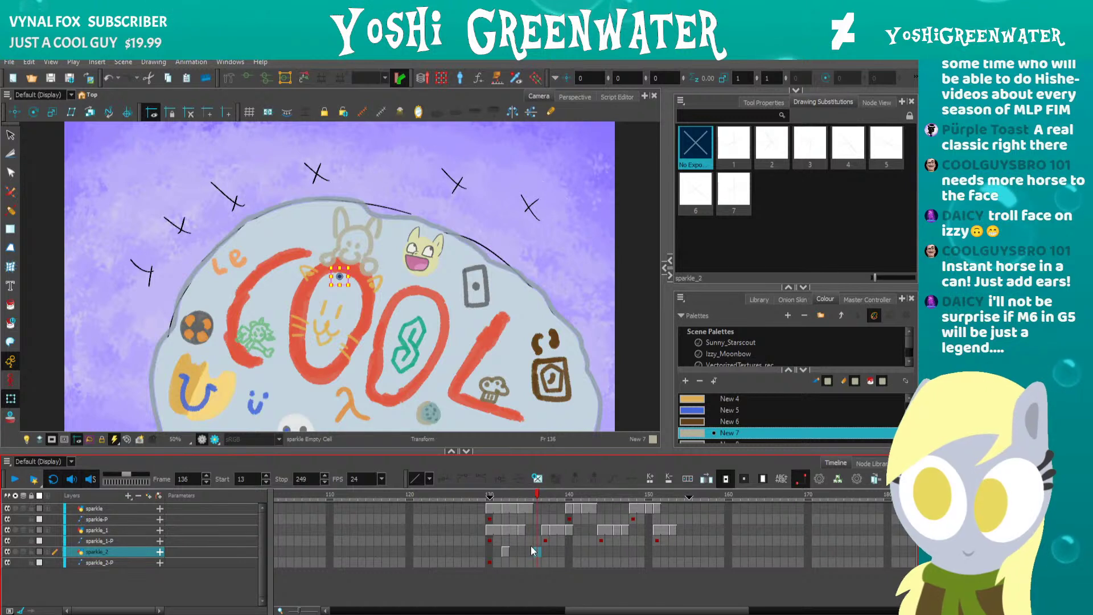
{"action": "key", "text": "F5"}
{"action": "left_click", "coordinate": [512, 551]}
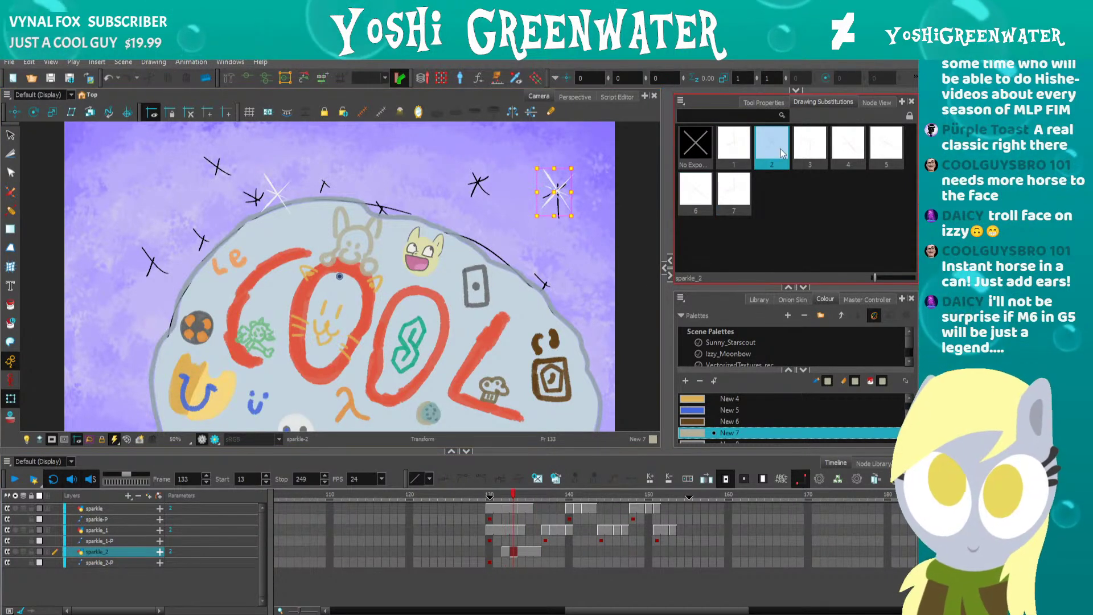
{"action": "key", "text": "period"}
{"action": "key", "text": "period"}
{"action": "key", "text": "period"}
{"action": "left_click", "coordinate": [806, 147]}
{"action": "left_click", "coordinate": [849, 147]}
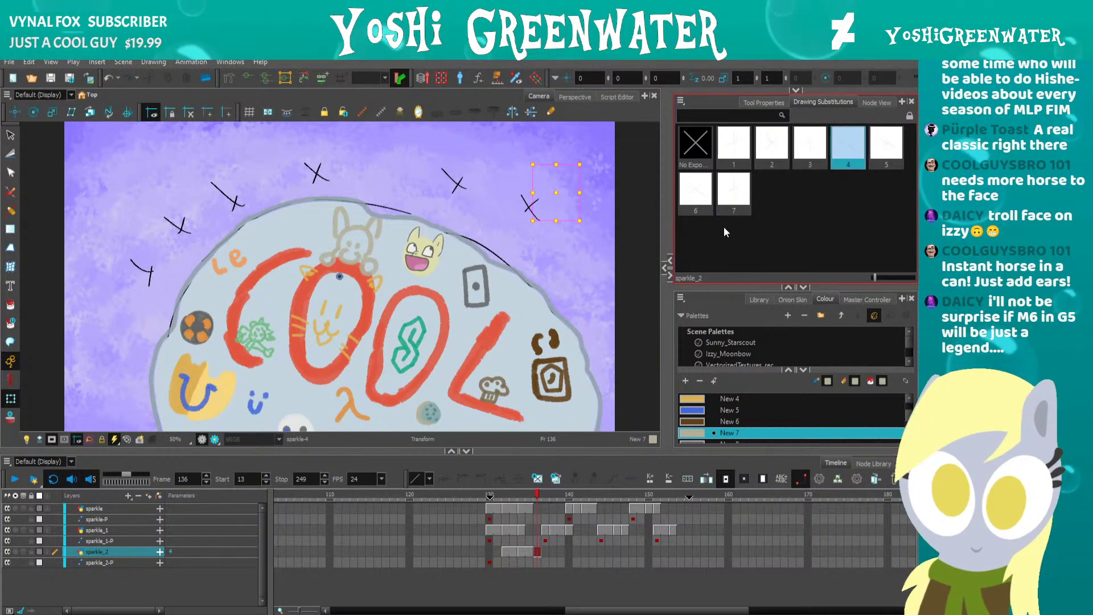
Shift the first sparkle_2-P keyframe to frame 132 and place its sparkle beside the rock's lower left edge.
{"action": "left_click_drag", "start_coordinate": [490, 562], "coordinate": [506, 562]}
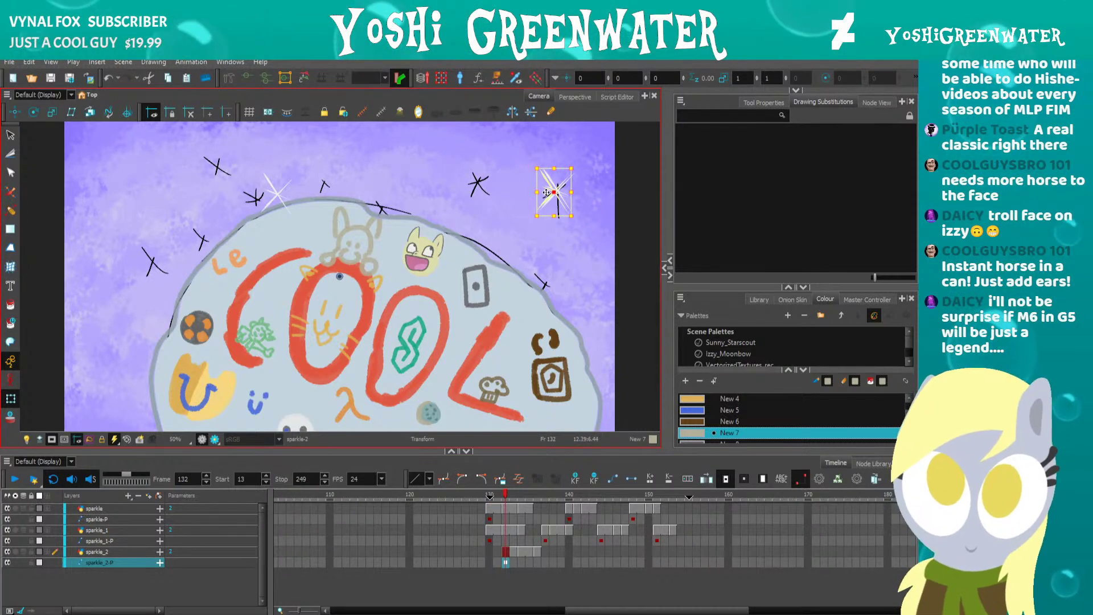
{"action": "left_click_drag", "start_coordinate": [546, 192], "coordinate": [342, 209]}
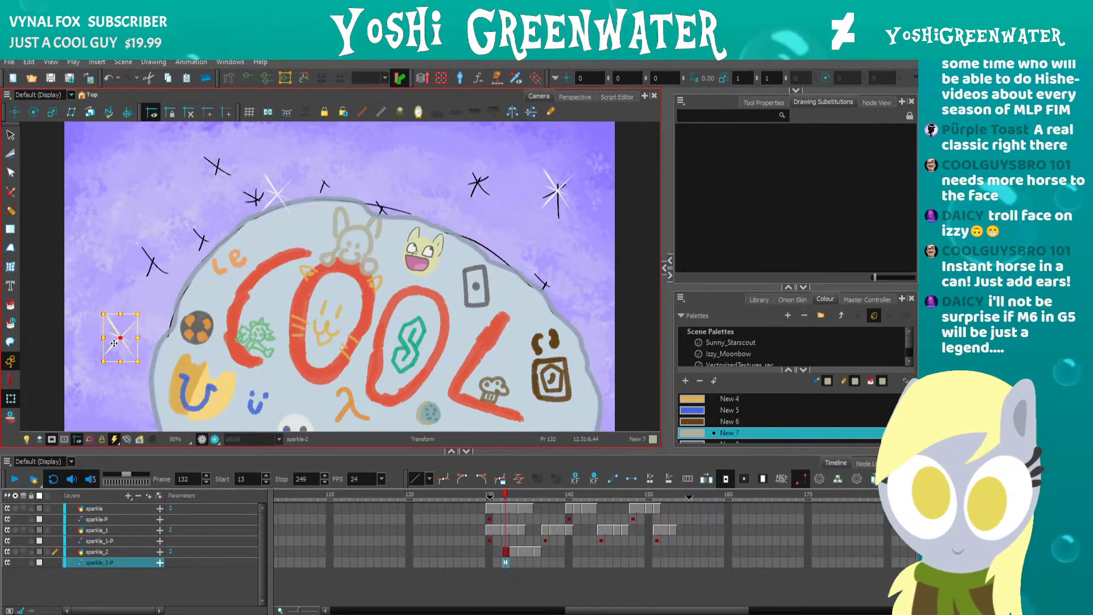
{"action": "left_click_drag", "start_coordinate": [123, 326], "coordinate": [121, 324]}
Expose sparkle_2 drawing 2 from frame 139 through frame 142 and key the sparkle_2-P peg at frame 139.
{"action": "left_click_drag", "start_coordinate": [519, 494], "coordinate": [561, 495]}
{"action": "left_click", "coordinate": [561, 552]}
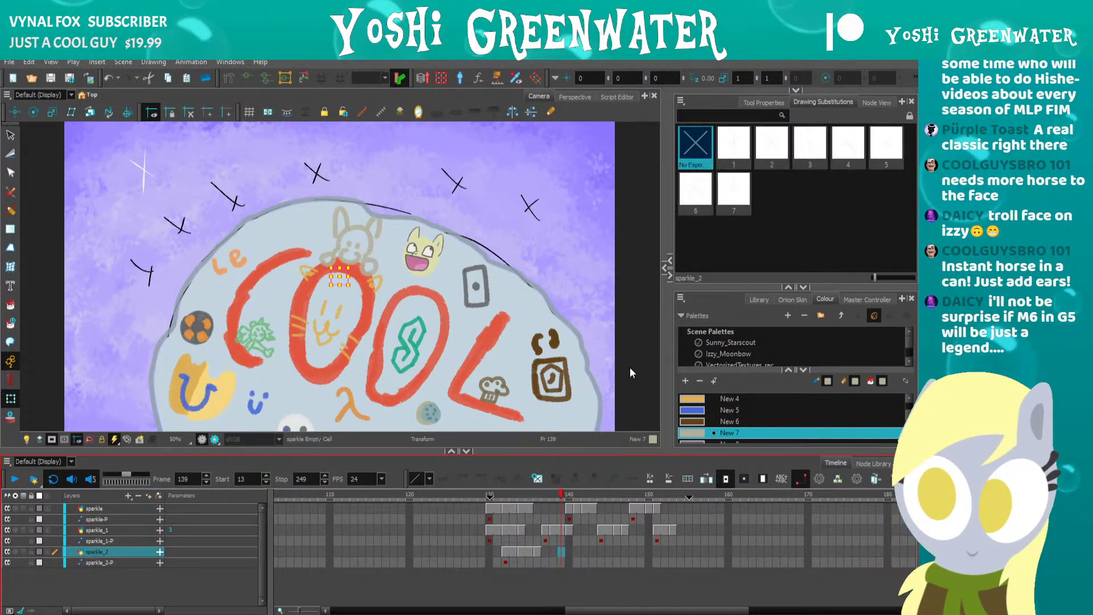
{"action": "left_click", "coordinate": [766, 153]}
{"action": "left_click_drag", "start_coordinate": [562, 497], "coordinate": [586, 496]}
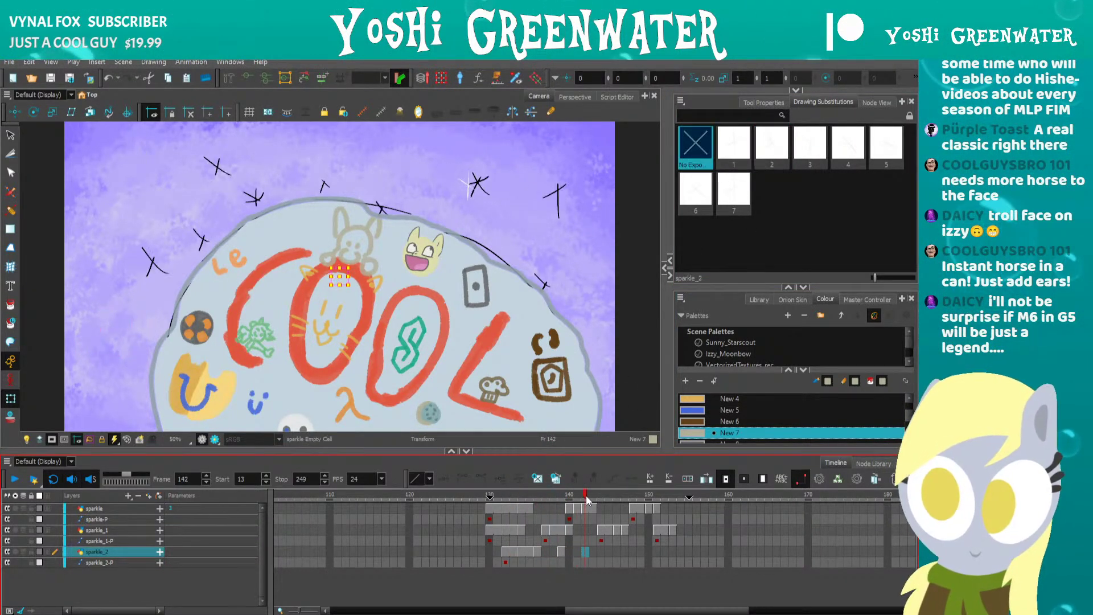
{"action": "key", "text": "F5"}
{"action": "left_click", "coordinate": [560, 551]}
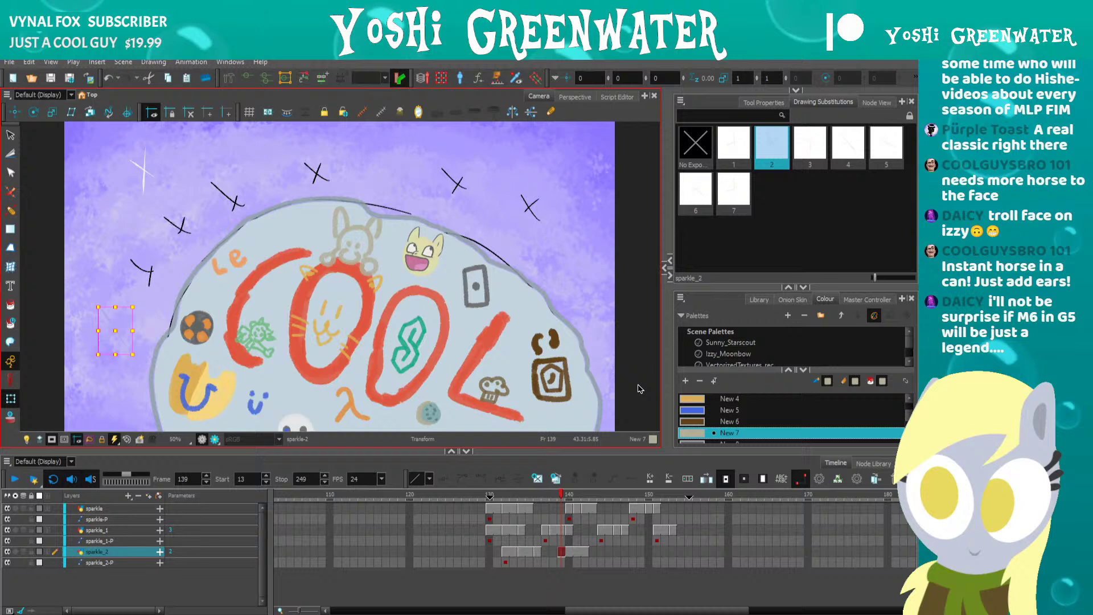
{"action": "left_click", "coordinate": [560, 562]}
{"action": "key", "text": "F6"}
Substitute sparkle_2's drawings within frames 139 to 142 and move the sparkle_2-P peg at frame 139 onto the rough star above the rock.
{"action": "left_click", "coordinate": [561, 551]}
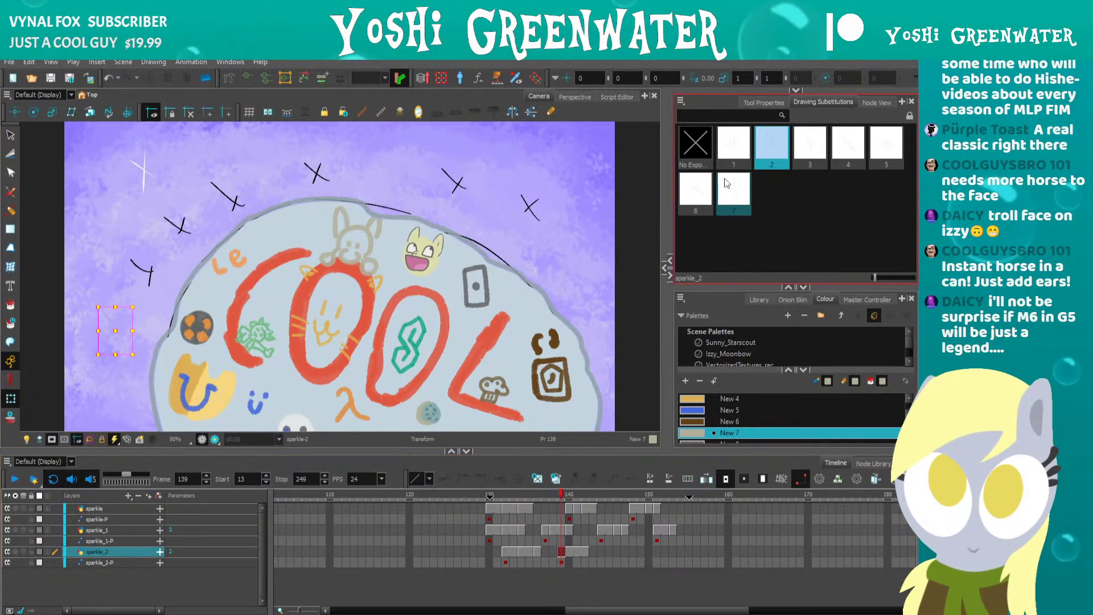
{"action": "left_click", "coordinate": [813, 157]}
{"action": "key", "text": "period"}
{"action": "key", "text": "period"}
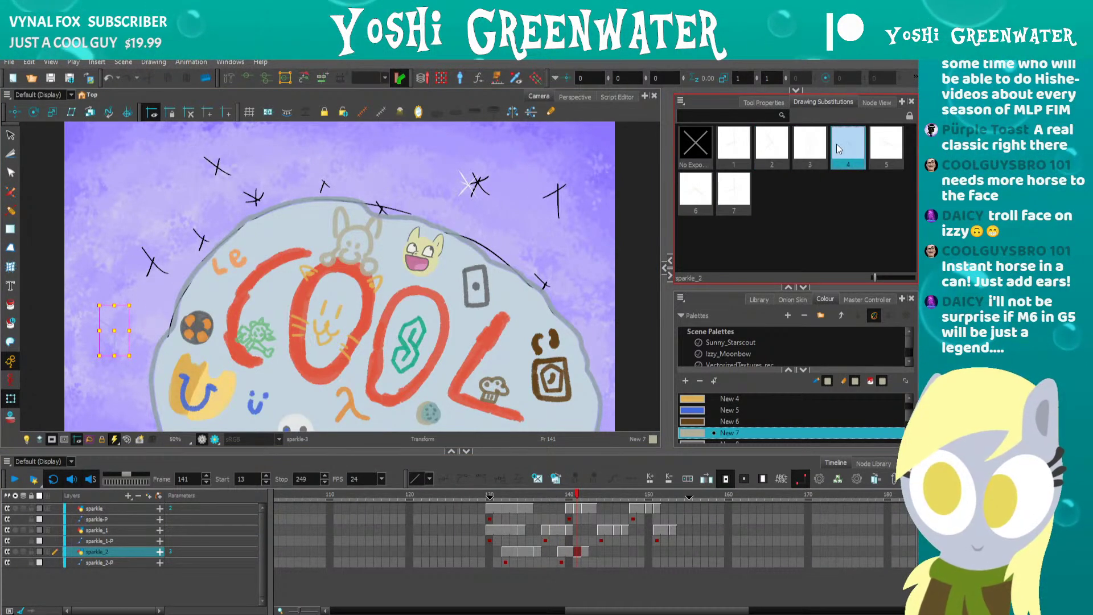
{"action": "left_click", "coordinate": [886, 146]}
{"action": "left_click", "coordinate": [562, 562]}
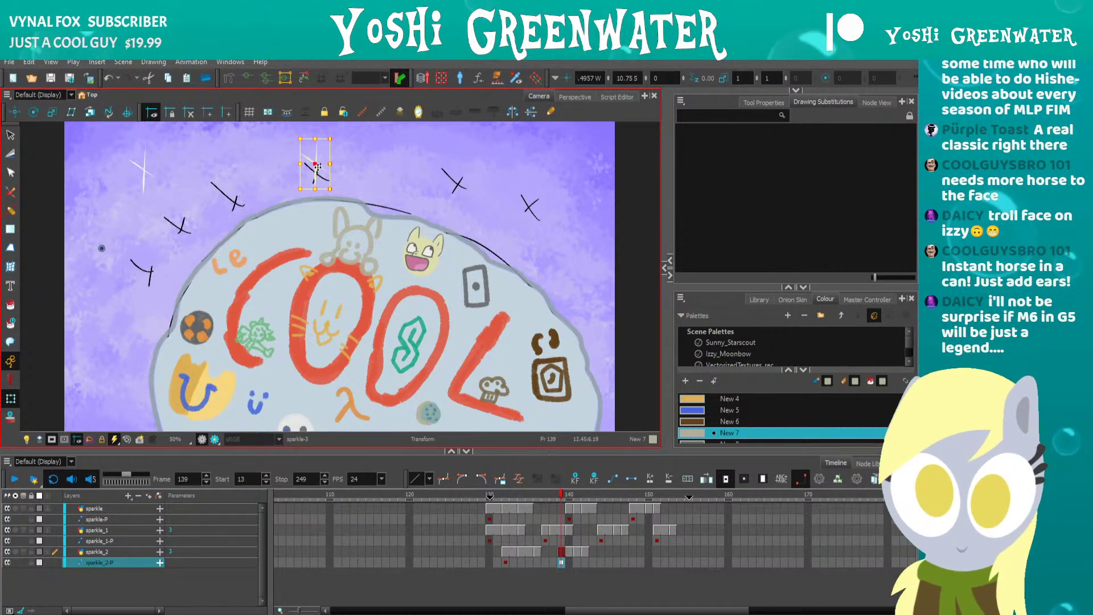
Play the animation from frame 130 to check the timing and placement of the sparkle_2 sparkles.
{"action": "left_click", "coordinate": [494, 495]}
{"action": "key", "text": "Return"}
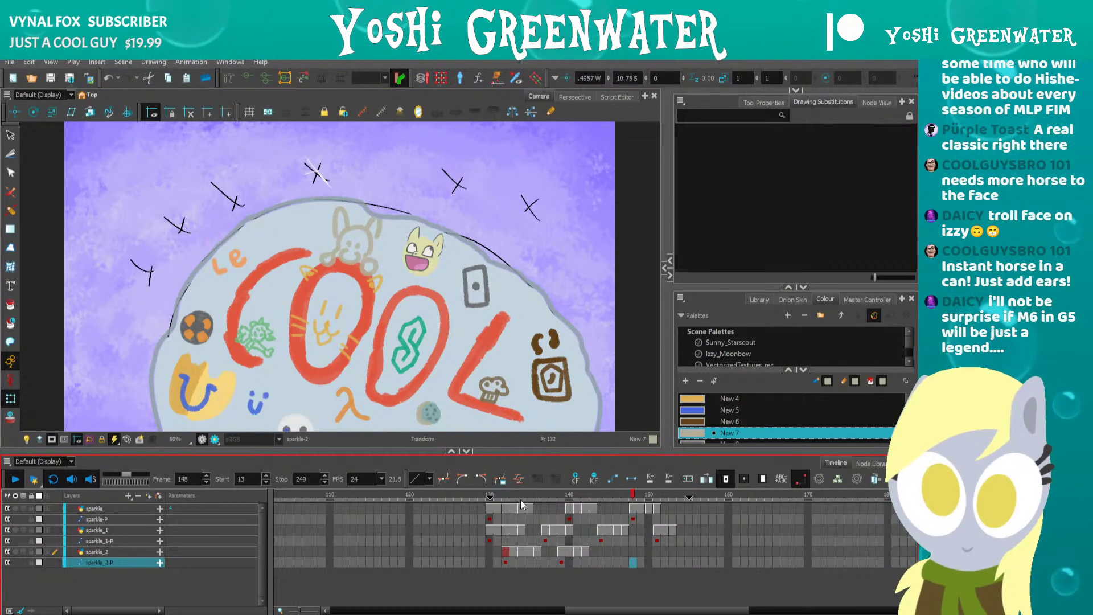
{"action": "key", "text": "Return"}
Key the sparkle_2-P peg at frame 146 and expose sparkle_2 drawings from frame 146 to 148, starting with drawing 2 and ending with drawing 4.
{"action": "left_click_drag", "start_coordinate": [545, 493], "coordinate": [617, 501]}
{"action": "left_click", "coordinate": [617, 552]}
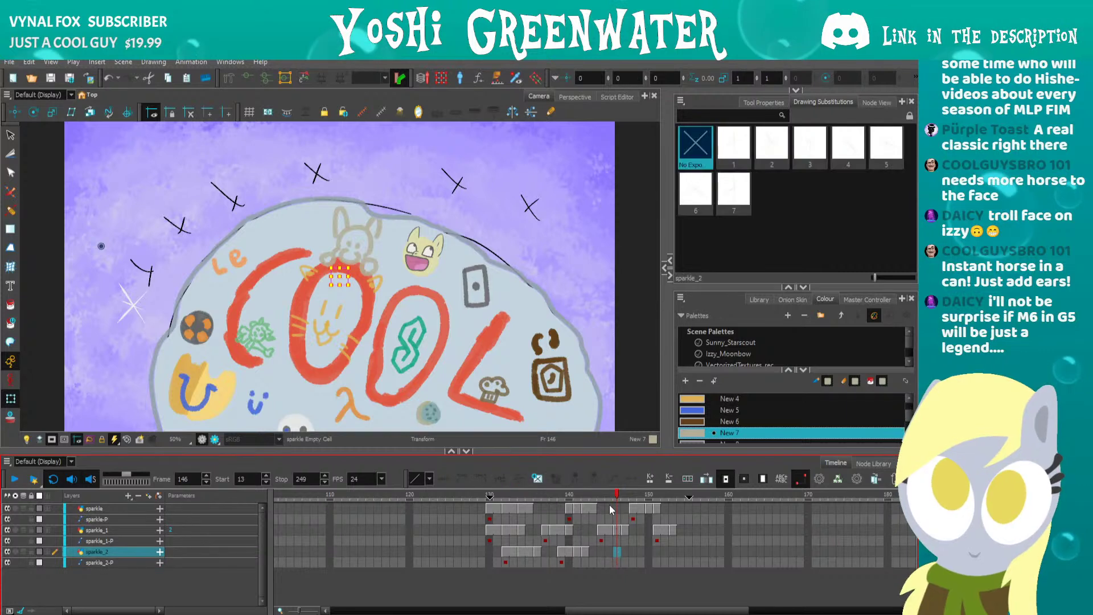
{"action": "left_click", "coordinate": [615, 561]}
{"action": "key", "text": "F6"}
{"action": "left_click", "coordinate": [617, 551]}
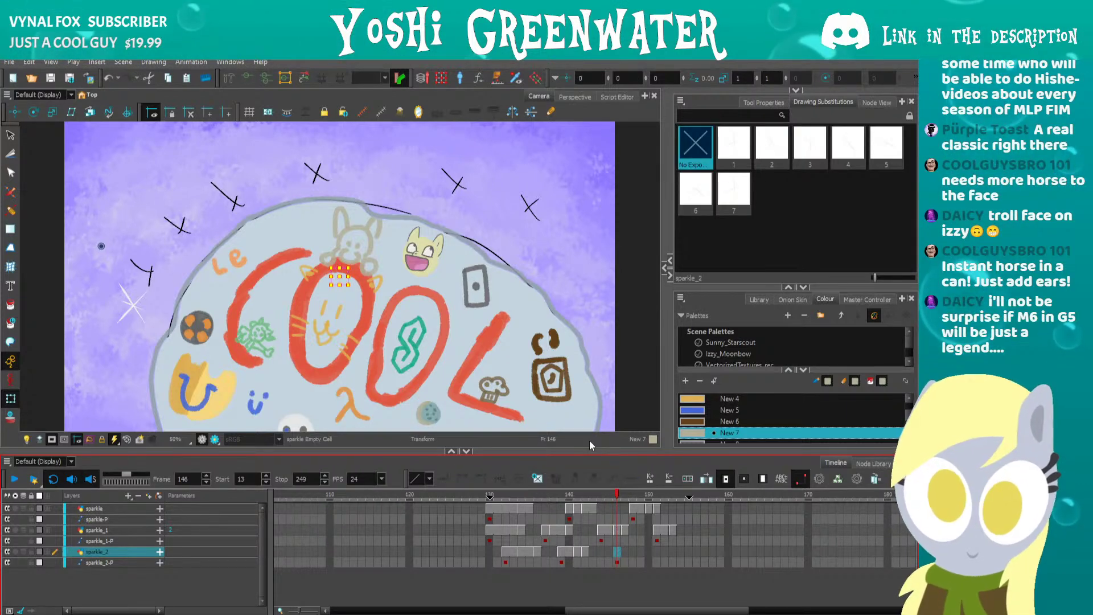
{"action": "left_click", "coordinate": [767, 159]}
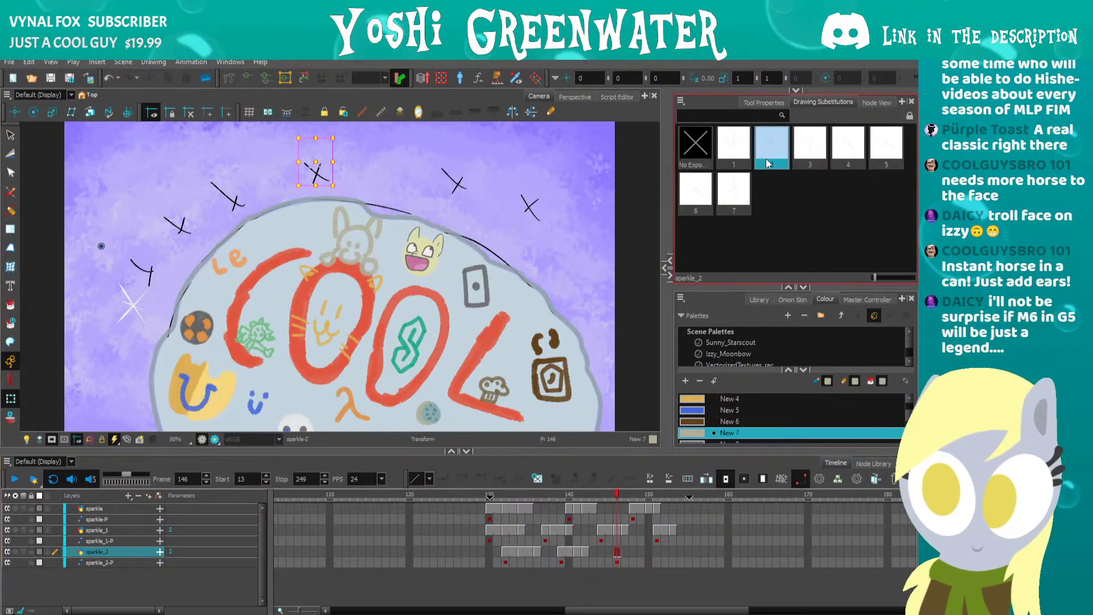
{"action": "left_click", "coordinate": [630, 495]}
{"action": "left_click", "coordinate": [618, 551]}
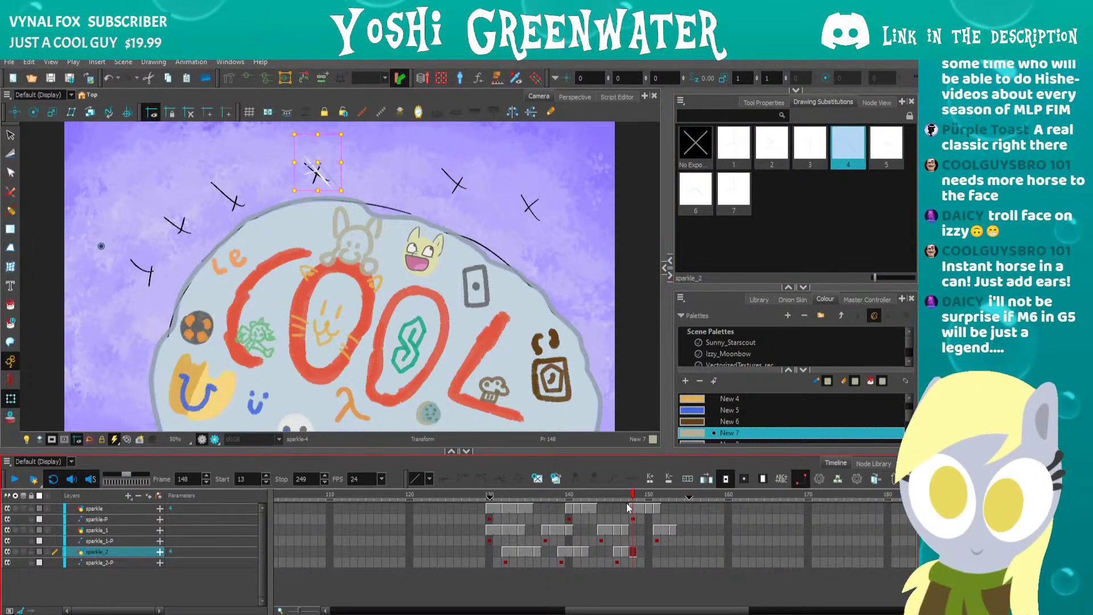
Key the sparkle_2-P peg at frame 150 and expose substituted sparkle_2 drawings from frame 150 through frame 152.
{"action": "left_click", "coordinate": [650, 496]}
{"action": "left_click", "coordinate": [649, 561]}
{"action": "key", "text": "F6"}
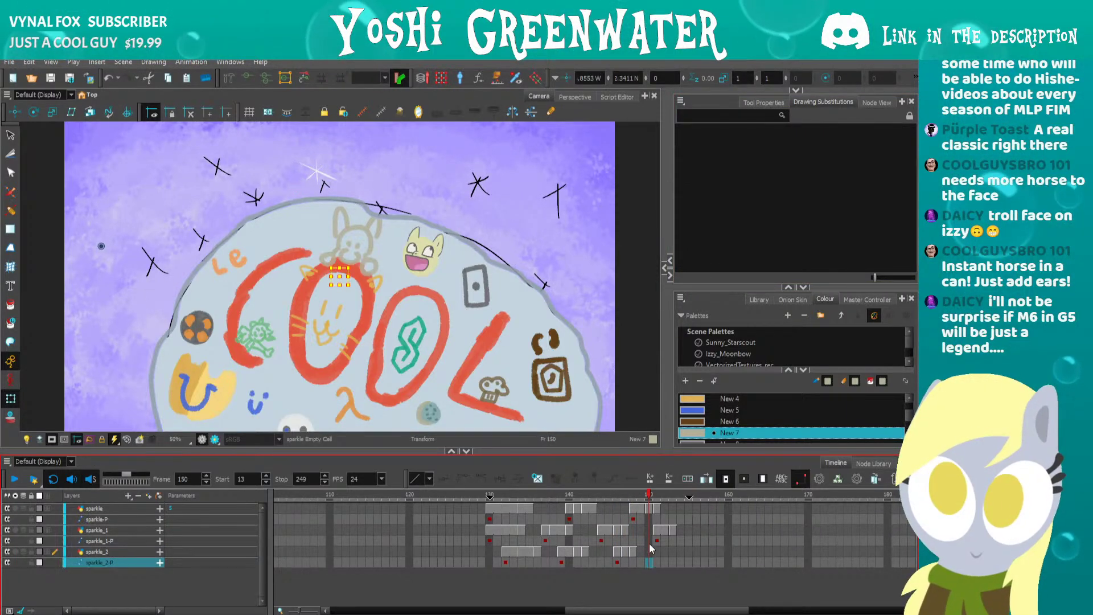
{"action": "left_click", "coordinate": [649, 550]}
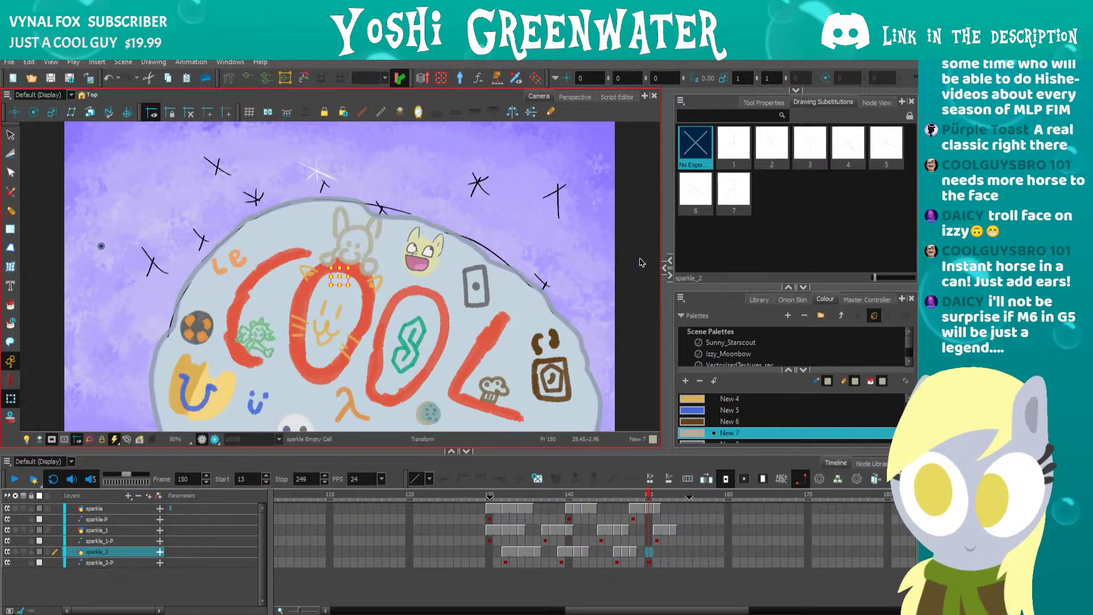
{"action": "left_click", "coordinate": [809, 147]}
{"action": "left_click", "coordinate": [654, 496]}
{"action": "key", "text": "period"}
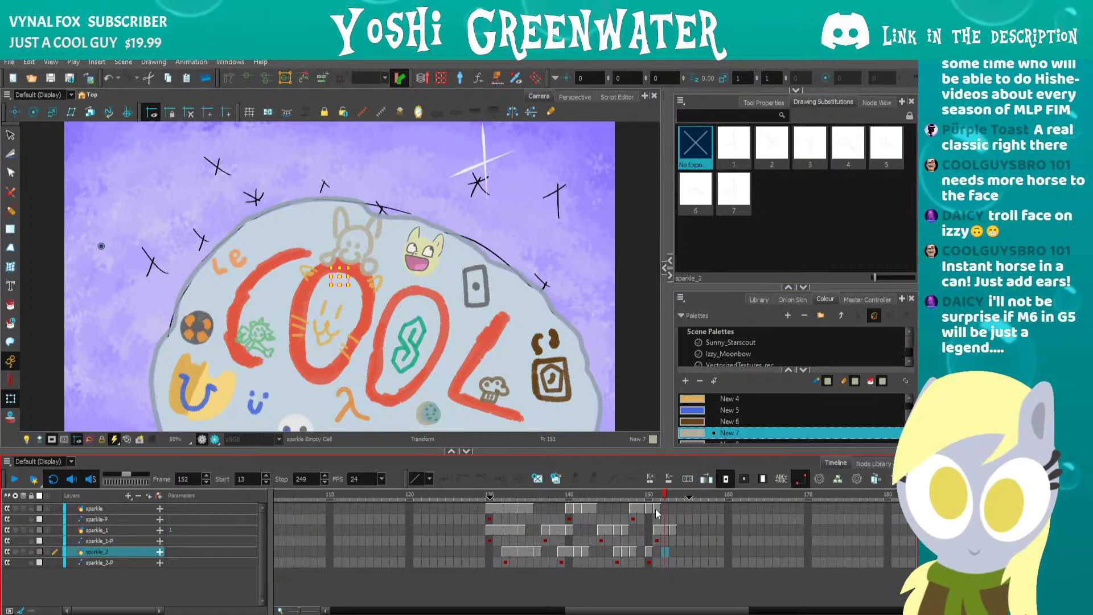
{"action": "left_click", "coordinate": [734, 193]}
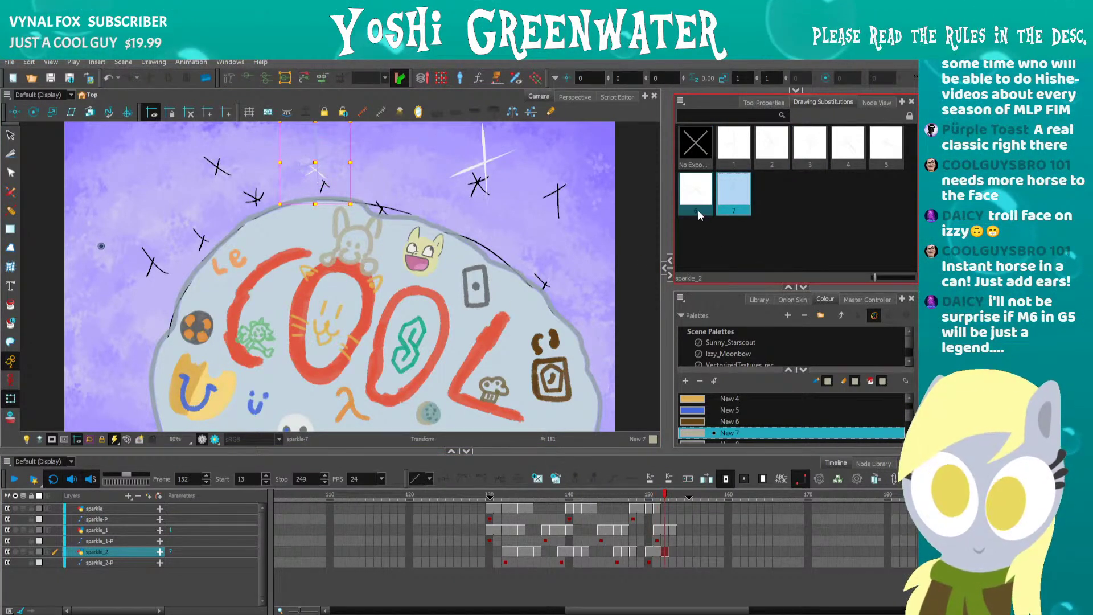
{"action": "left_click", "coordinate": [698, 207]}
Move the sparkle_2-P sparkle at frame 146 beside the domino doodle and the one at frame 150 to the upper left of the rock.
{"action": "left_click", "coordinate": [617, 562]}
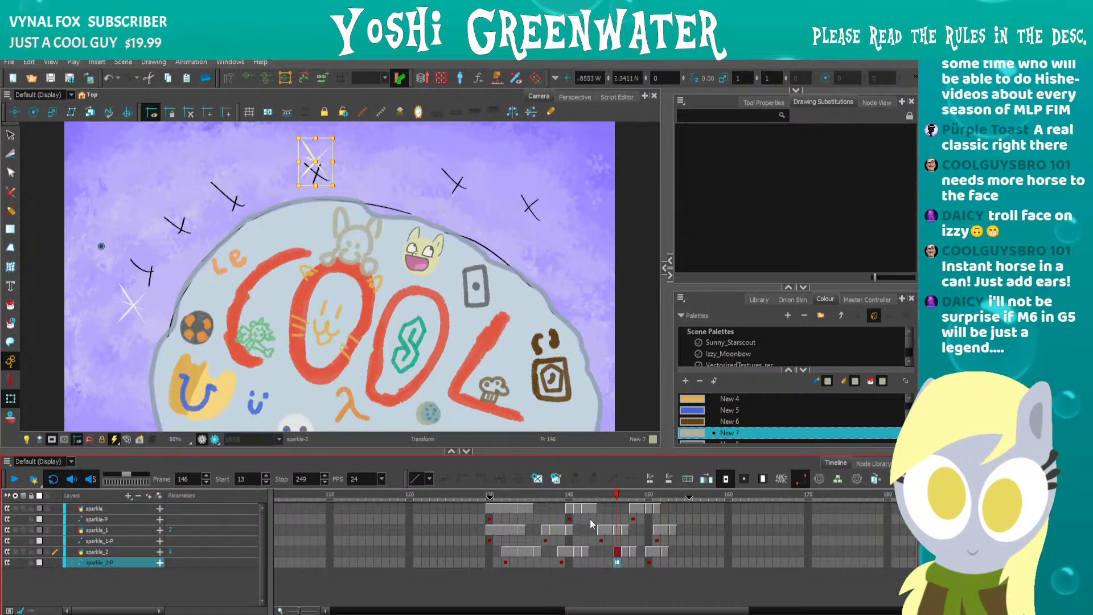
{"action": "left_click", "coordinate": [620, 551]}
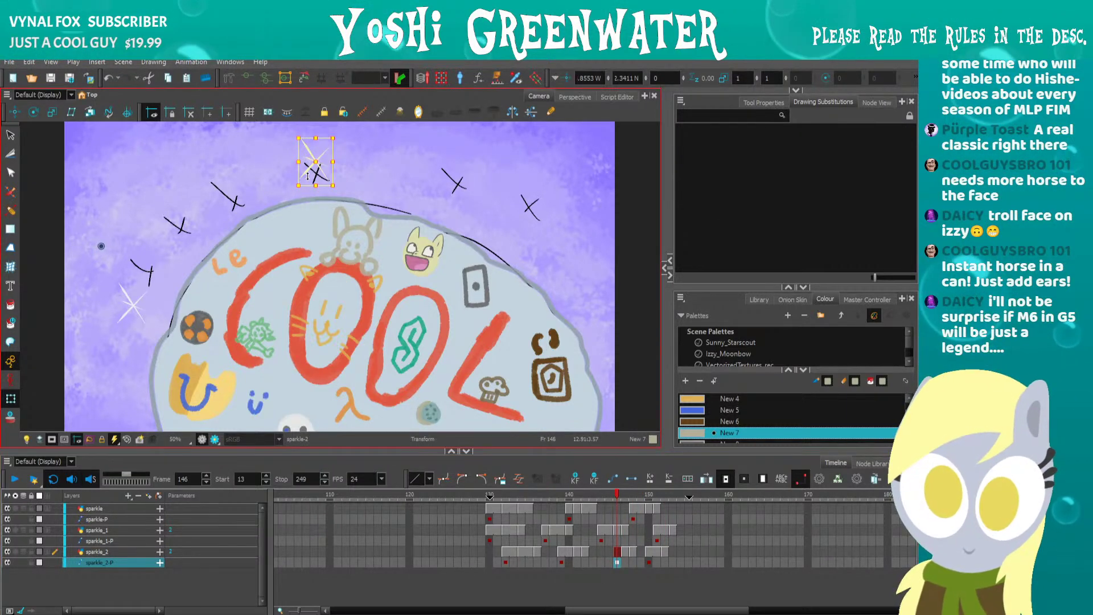
{"action": "left_click_drag", "start_coordinate": [310, 168], "coordinate": [448, 291]}
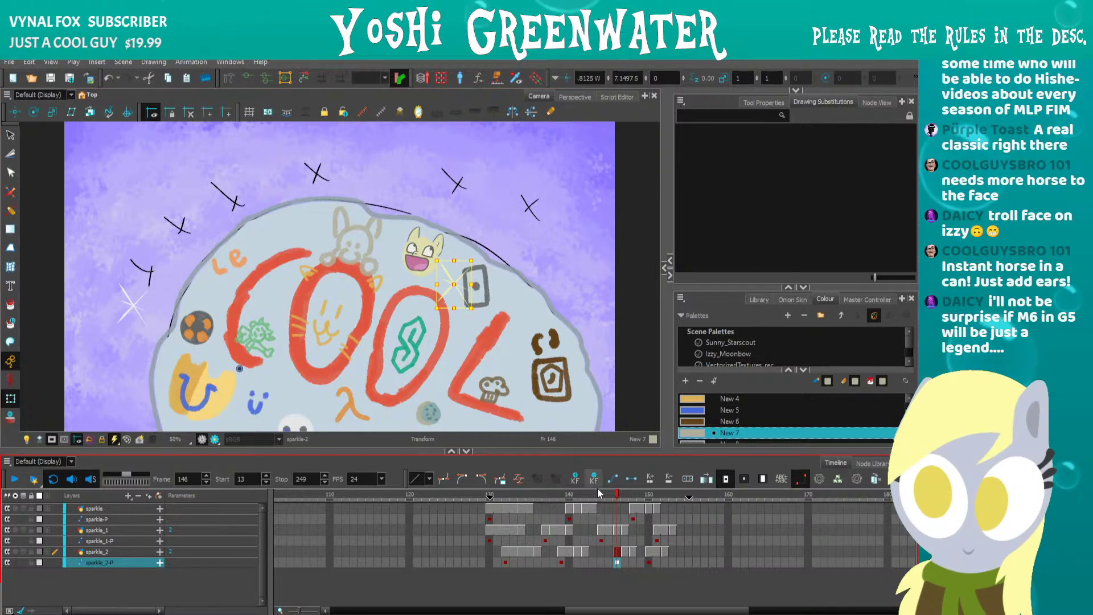
{"action": "left_click_drag", "start_coordinate": [618, 497], "coordinate": [650, 500]}
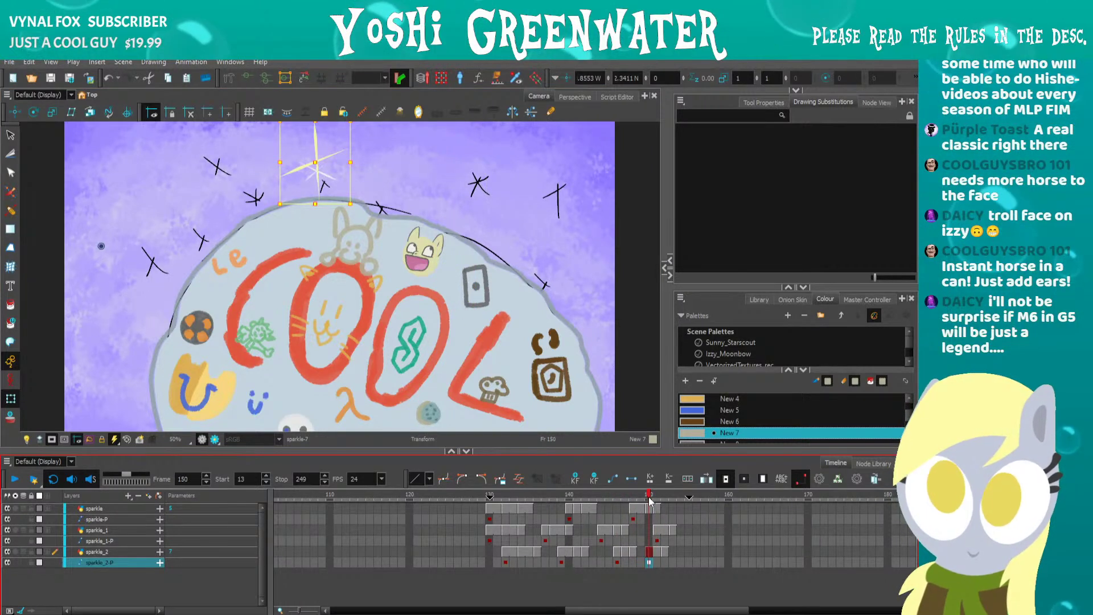
{"action": "left_click_drag", "start_coordinate": [303, 175], "coordinate": [133, 208]}
{"action": "key", "text": "period"}
{"action": "key", "text": "period"}
{"action": "key", "text": "period"}
{"action": "key", "text": "period"}
{"action": "key", "text": "period"}
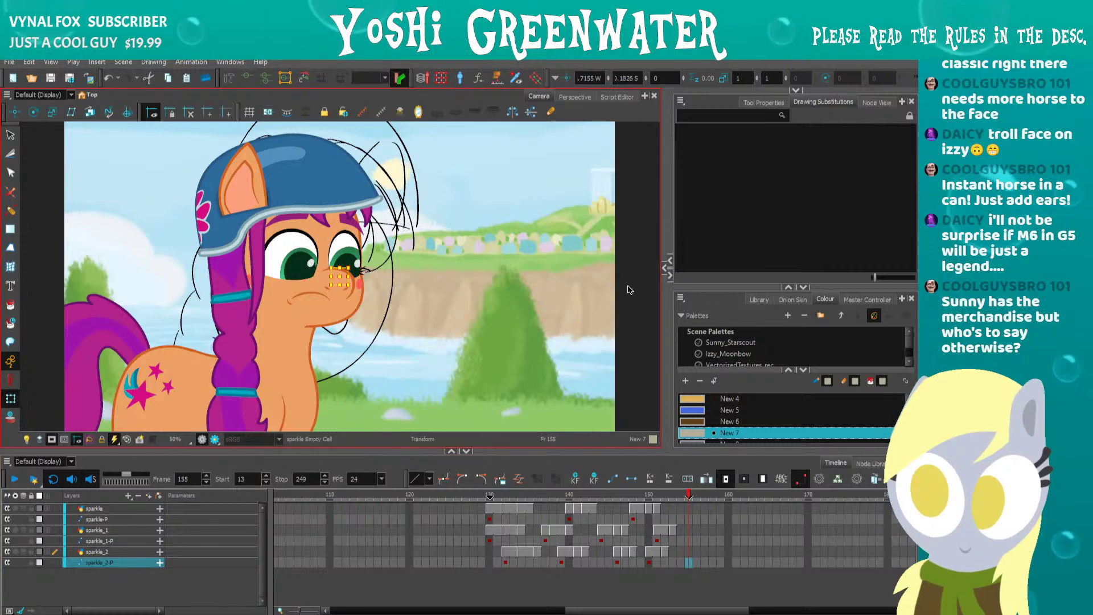
Find the SB group in an enlarged node view and disable its Composite_2 node to hide the rough sketches.
{"action": "left_click", "coordinate": [866, 107]}
{"action": "left_click_drag", "start_coordinate": [726, 256], "coordinate": [632, 171]}
{"action": "left_click_drag", "start_coordinate": [706, 289], "coordinate": [705, 445]}
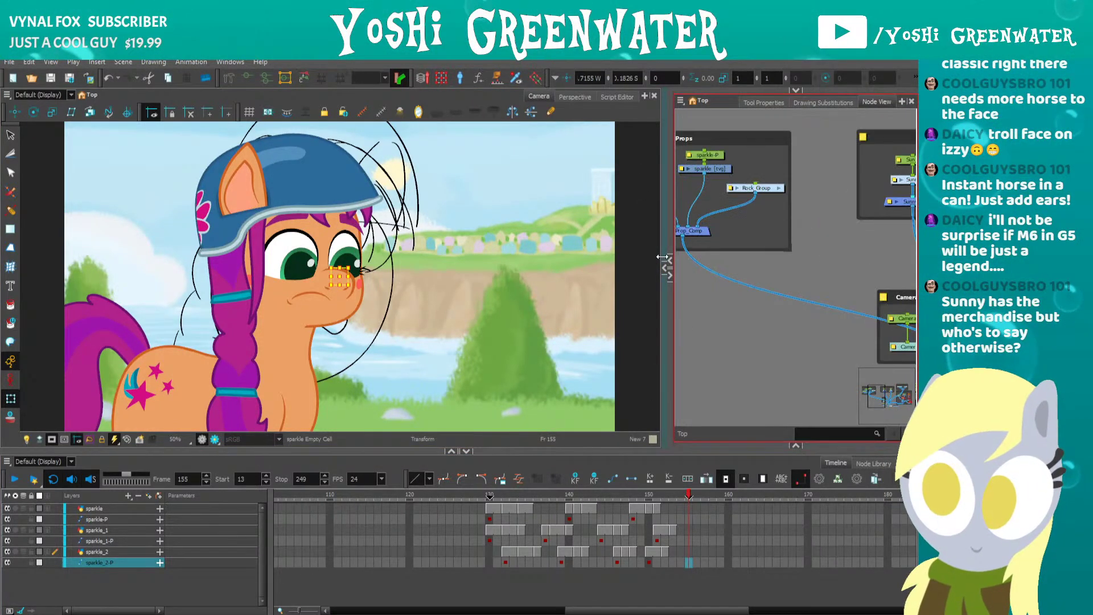
{"action": "left_click_drag", "start_coordinate": [671, 247], "coordinate": [537, 247]}
{"action": "left_click_drag", "start_coordinate": [656, 339], "coordinate": [593, 303]}
{"action": "left_click", "coordinate": [594, 303]}
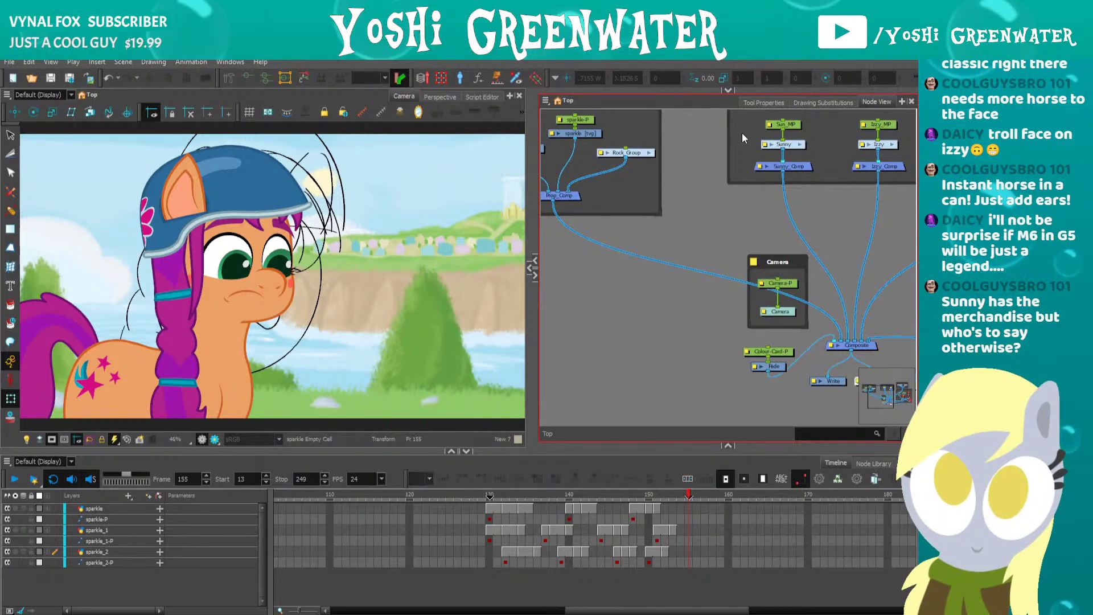
{"action": "left_click_drag", "start_coordinate": [679, 125], "coordinate": [587, 102]}
{"action": "left_click_drag", "start_coordinate": [840, 239], "coordinate": [613, 248]}
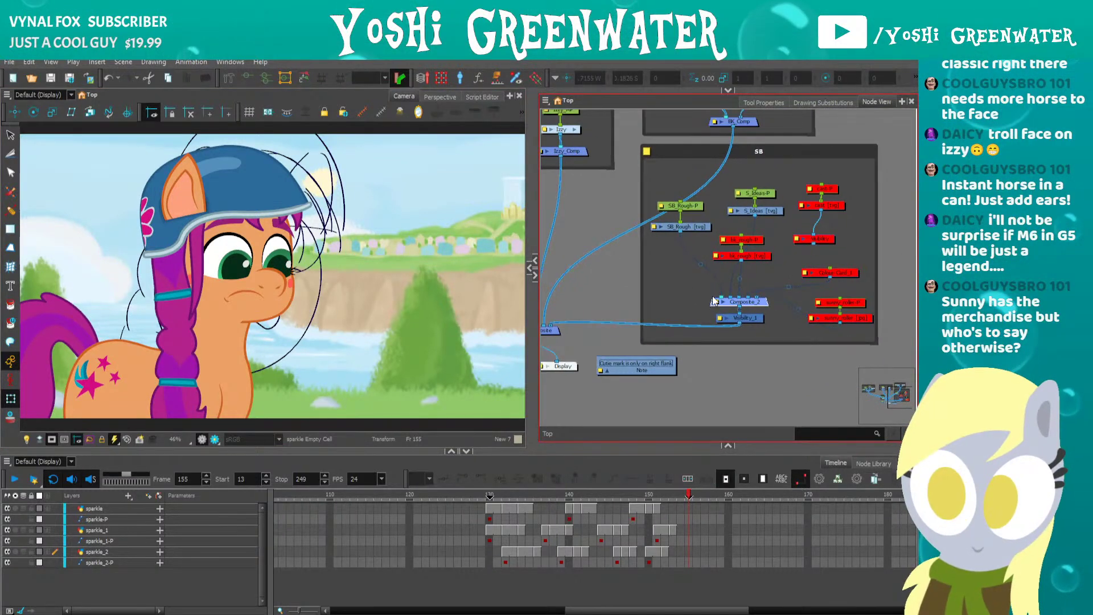
Set the playback range to start at frame 130 and stop at frame 154.
{"action": "left_click", "coordinate": [489, 494]}
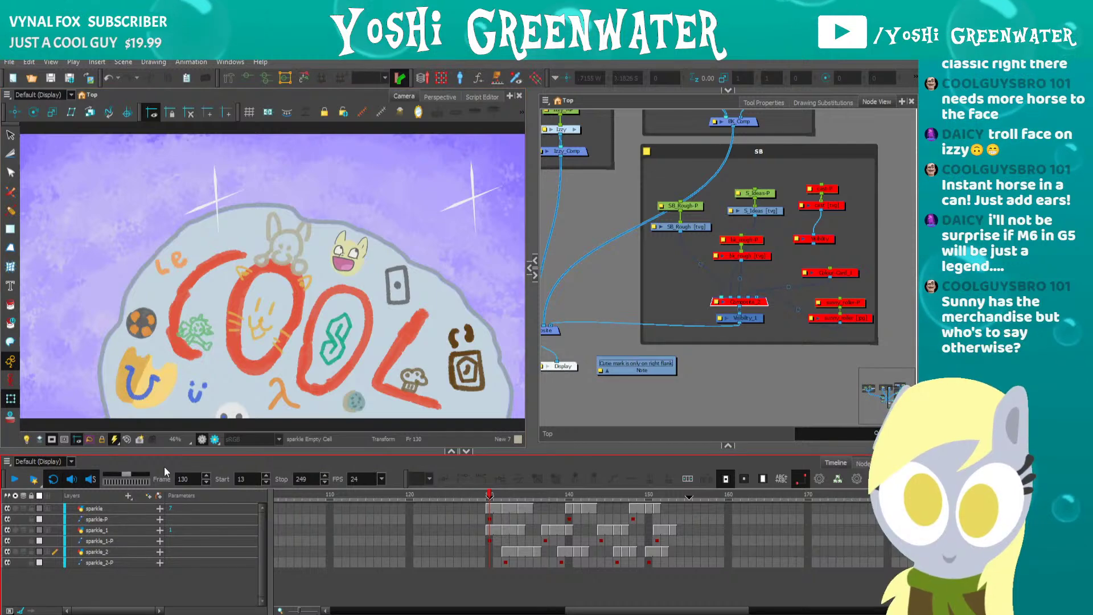
{"action": "left_click", "coordinate": [221, 480]}
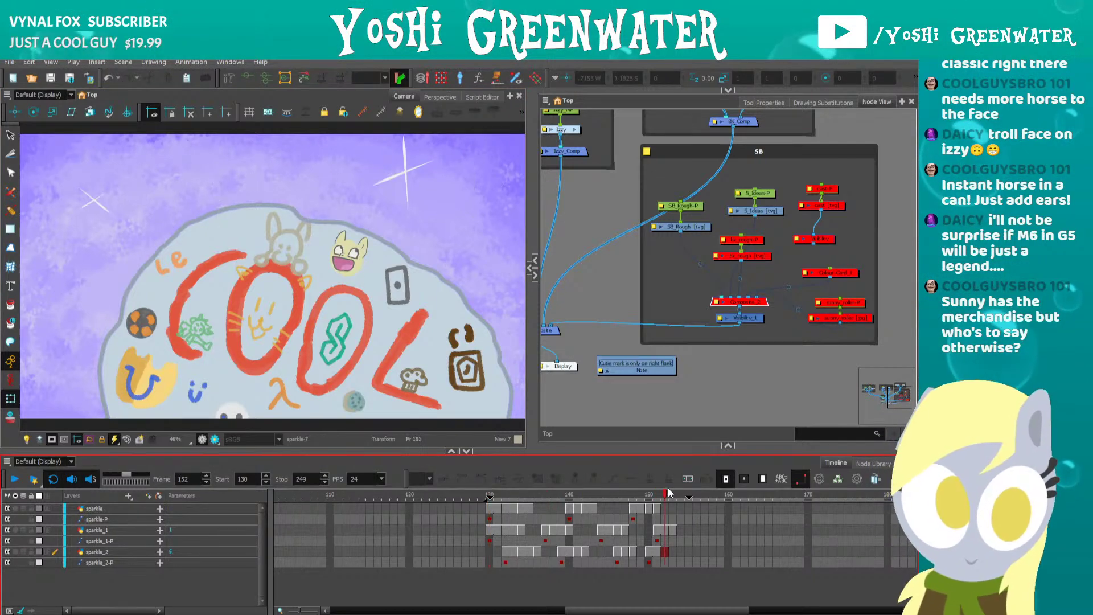
{"action": "left_click_drag", "start_coordinate": [669, 493], "coordinate": [686, 490]}
{"action": "left_click", "coordinate": [280, 479]}
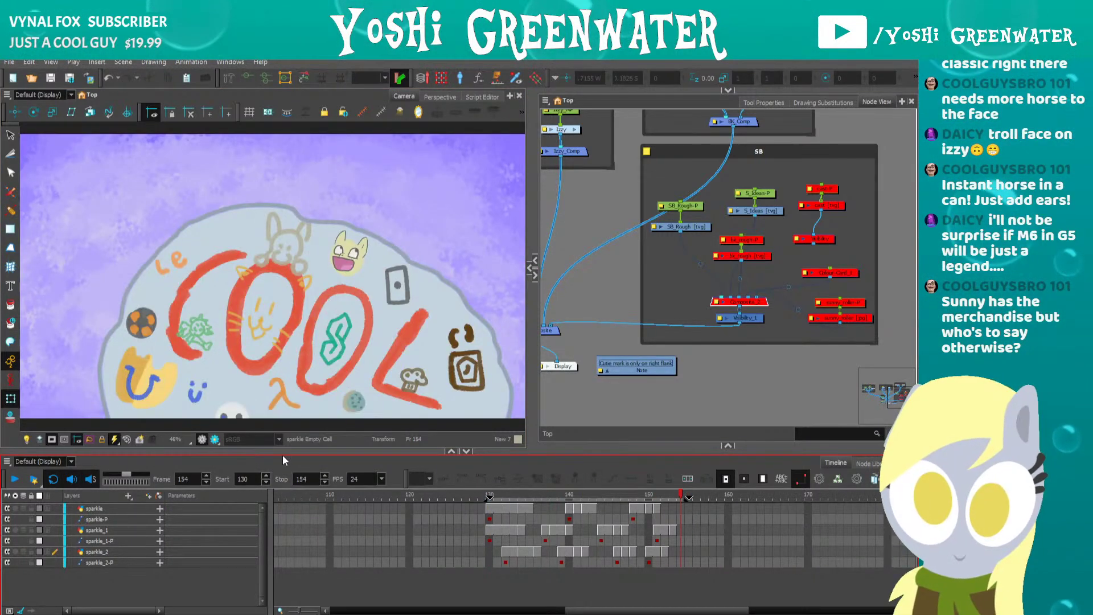
Enlarge the camera view and play frames 130 to 154 to check the sparkle animation around the rock.
{"action": "left_click_drag", "start_coordinate": [288, 450], "coordinate": [289, 486]}
{"action": "left_click_drag", "start_coordinate": [534, 267], "coordinate": [745, 267]}
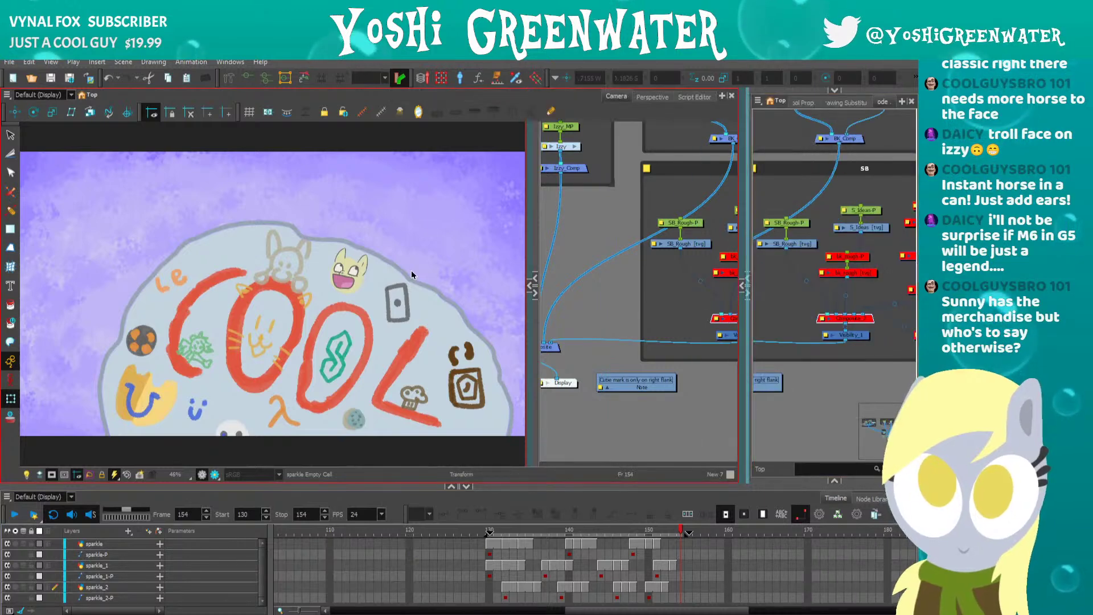
{"action": "left_click_drag", "start_coordinate": [193, 367], "coordinate": [189, 413]}
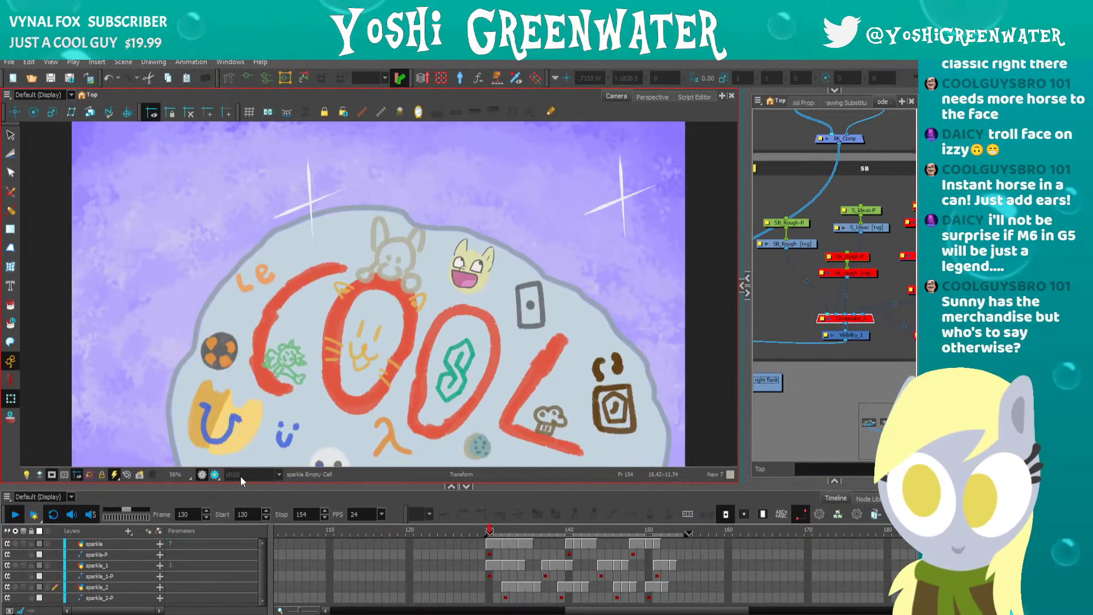
{"action": "key", "text": "Return"}
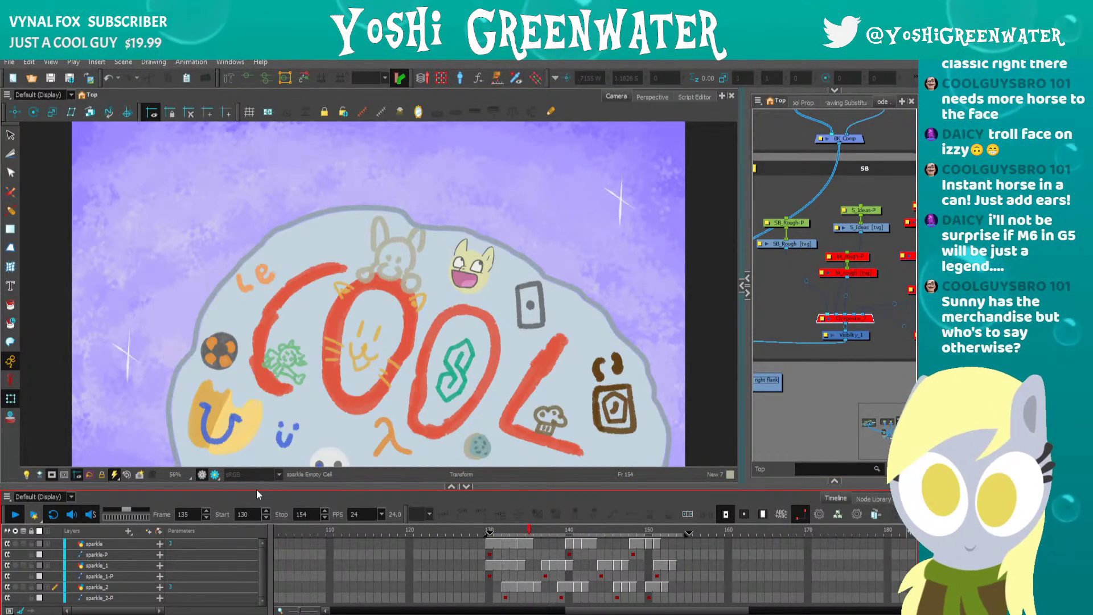
{"action": "left_click_drag", "start_coordinate": [256, 490], "coordinate": [259, 501]}
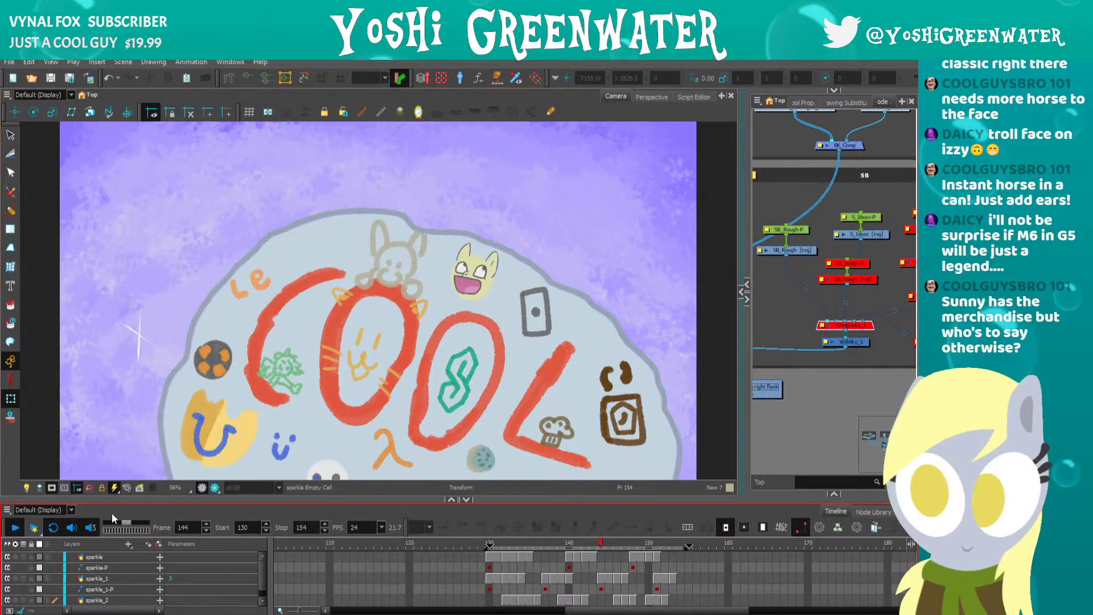